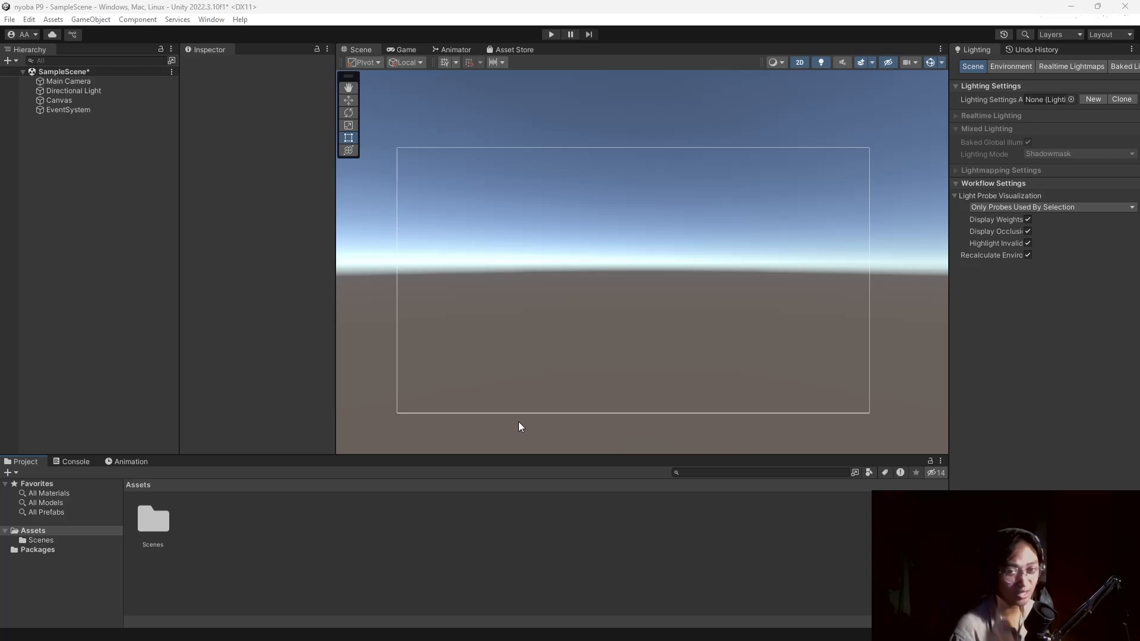
Create a C# script named ZetcilScore in the Assets folder, then switch to the browser.
right_click(95, 225)
left_click(75, 205)
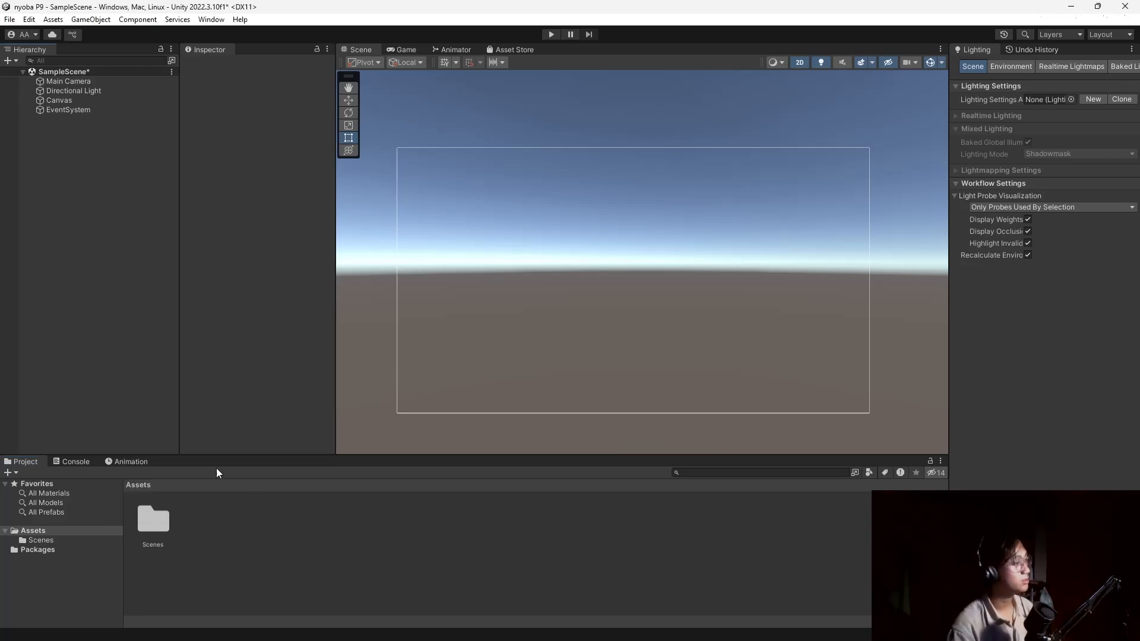
right_click(252, 519)
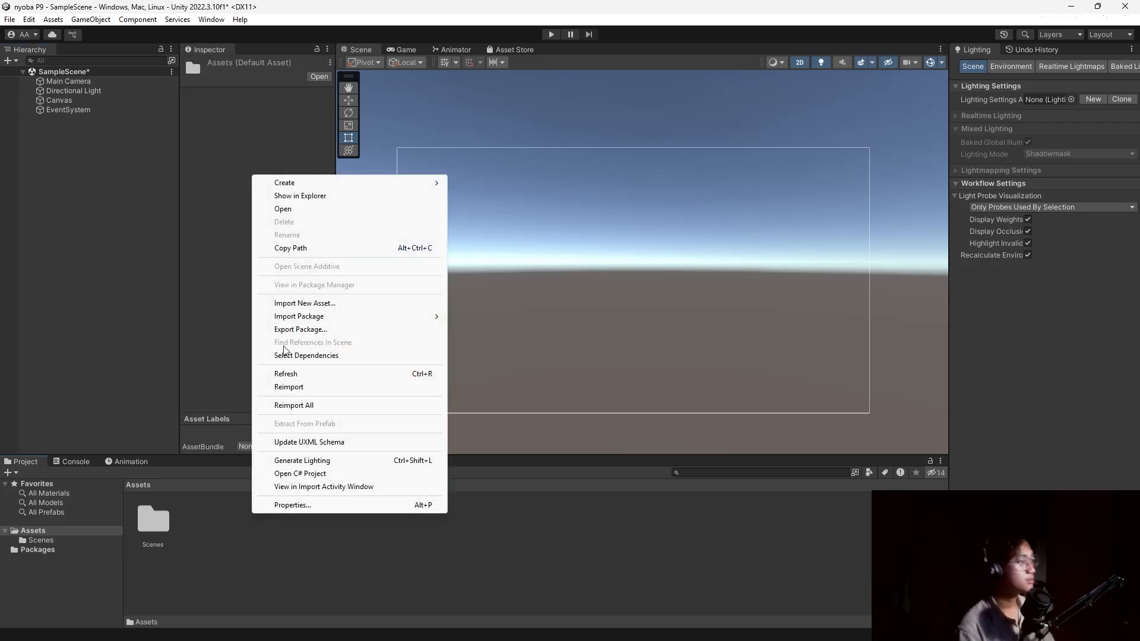
left_click(505, 88)
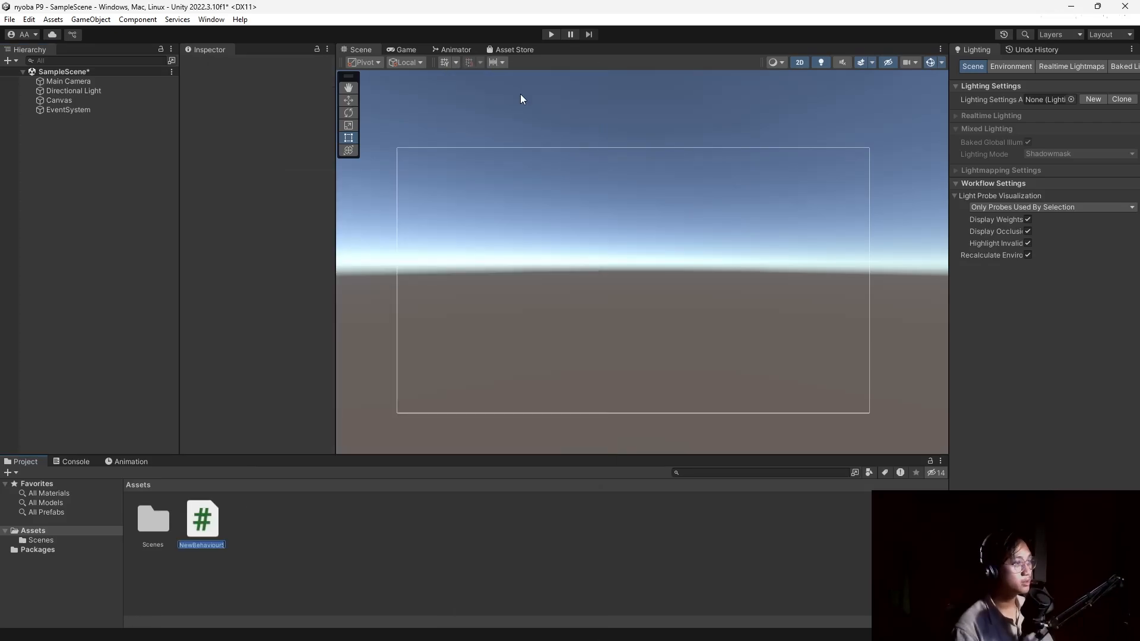
type("ZetcilScore")
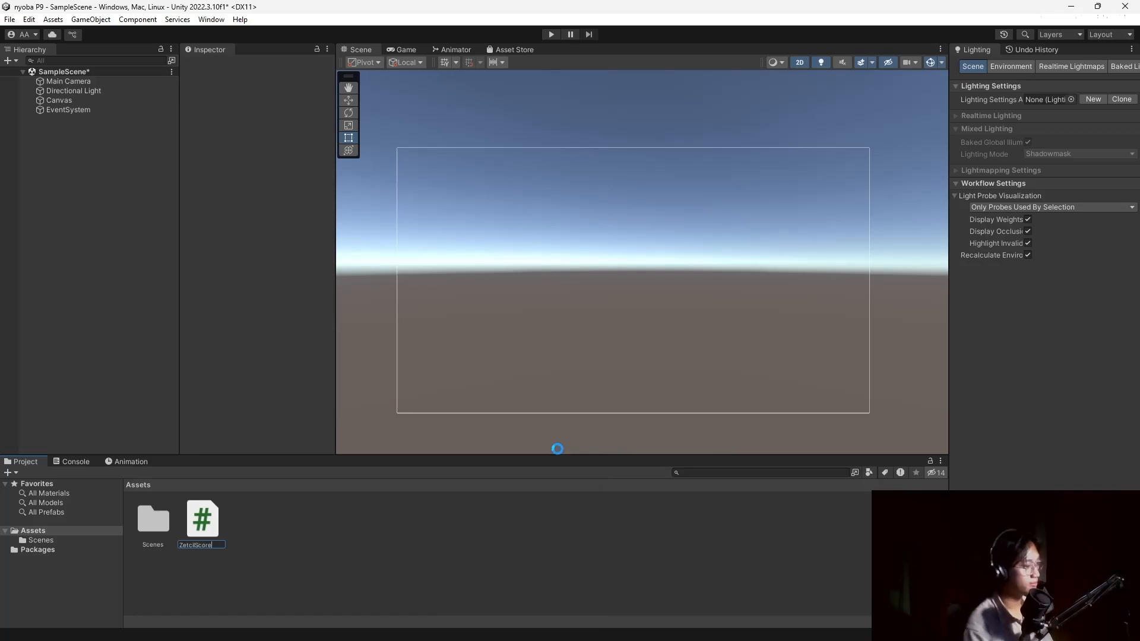
key("Return")
key("alt+Tab")
Copy the full ZetcilScore code listing from the module's Chapter 6.1 section.
left_click(471, 335)
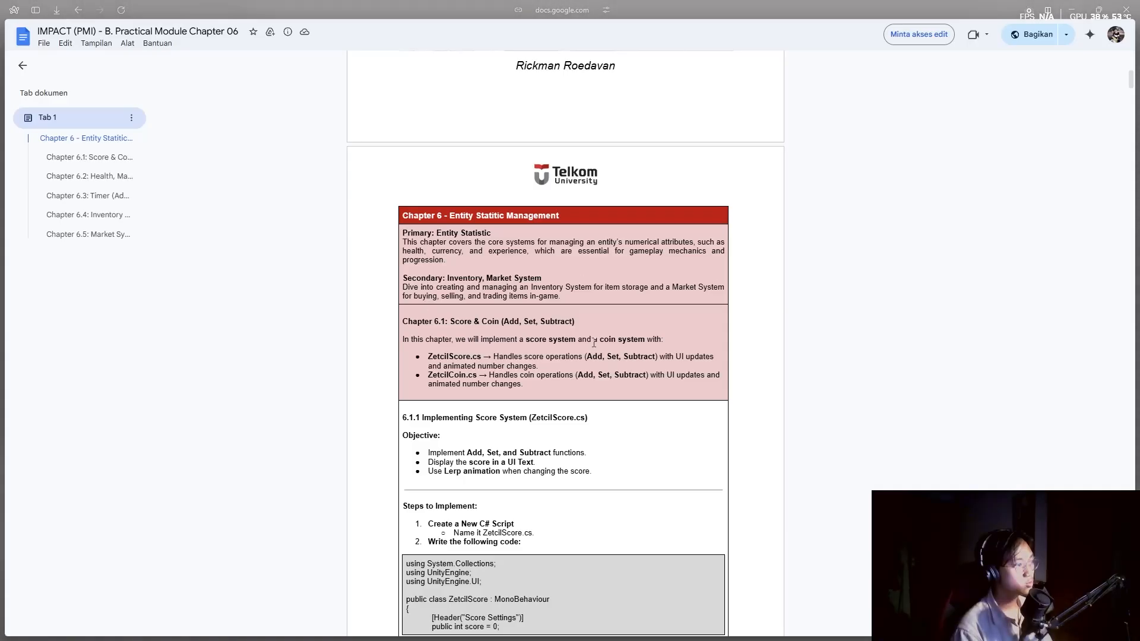
scroll(496, 354, "down", 4)
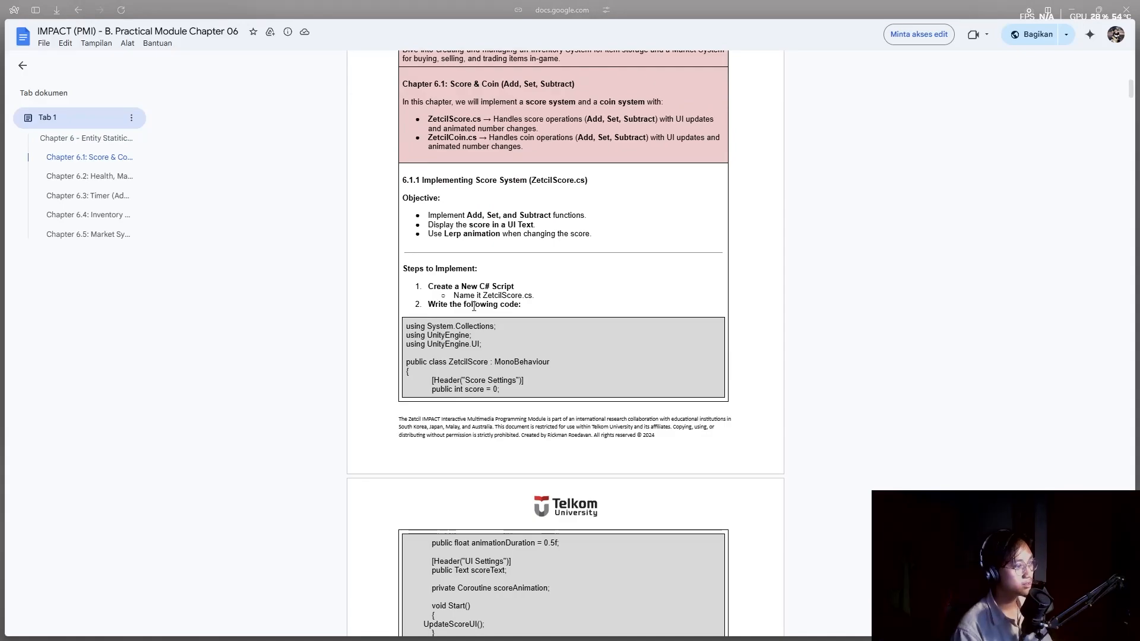
left_click_drag(407, 326, 409, 350)
scroll(526, 389, "down", 4)
scroll(530, 391, "down", 9)
key("alt+Tab")
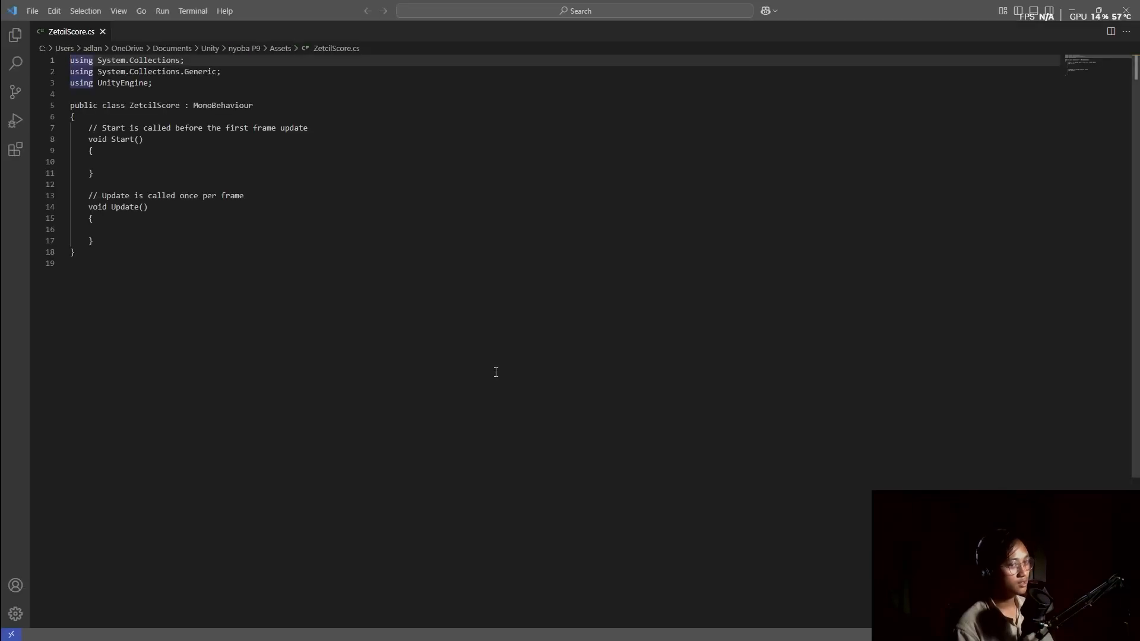
Replace ZetcilScore.cs's default template with the pasted module code and save it.
left_click(395, 316)
key("ctrl+a")
key("ctrl+v")
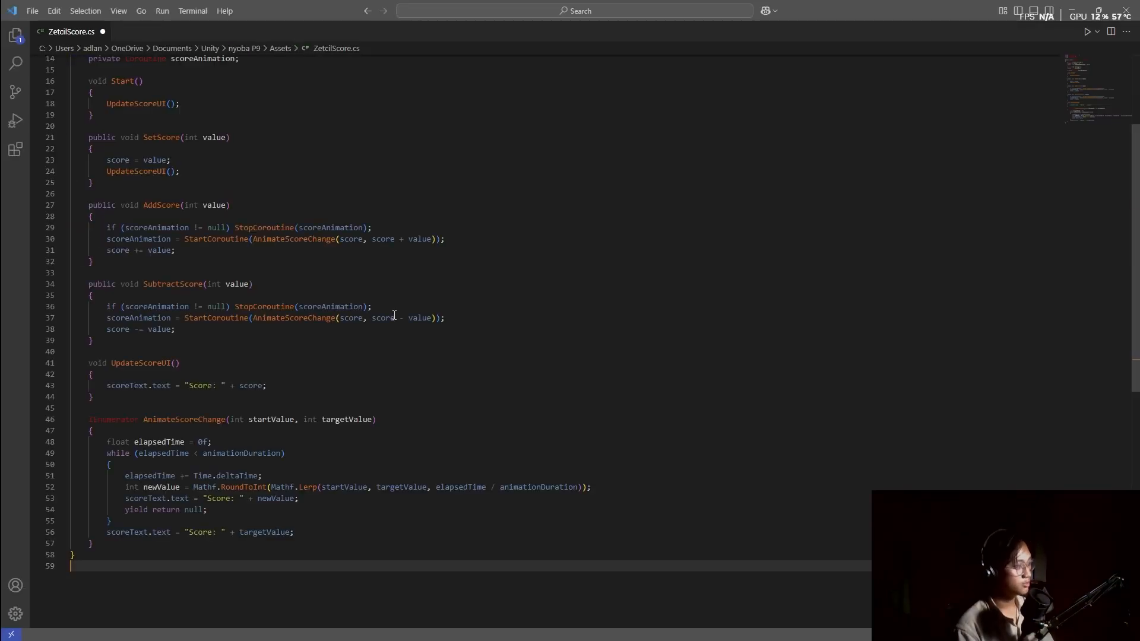
key("ctrl+s")
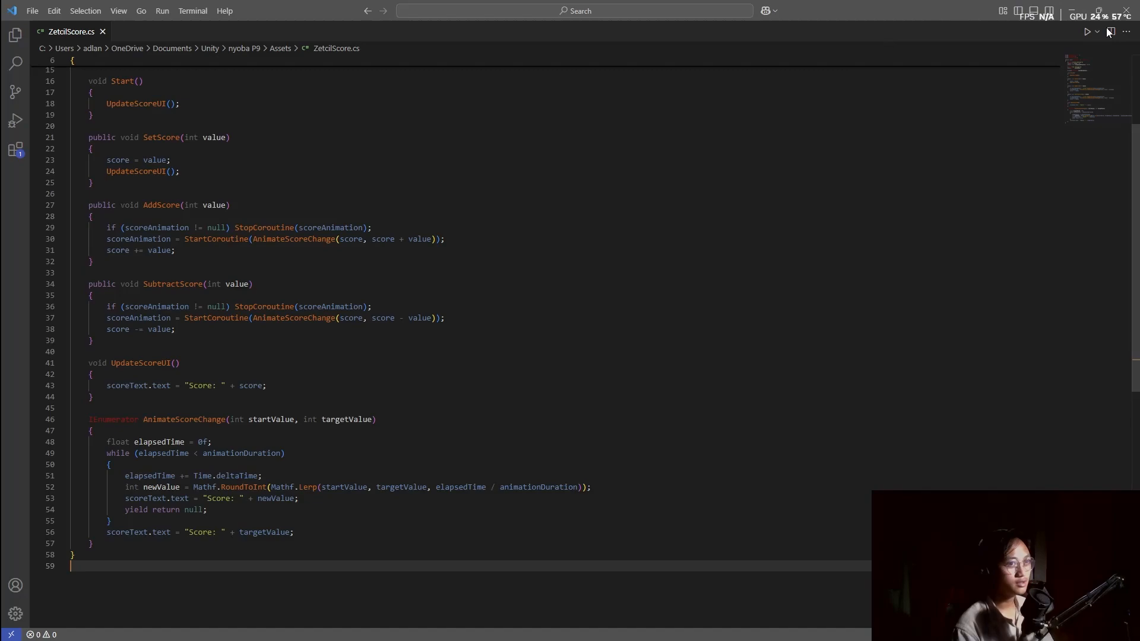
left_click(1126, 11)
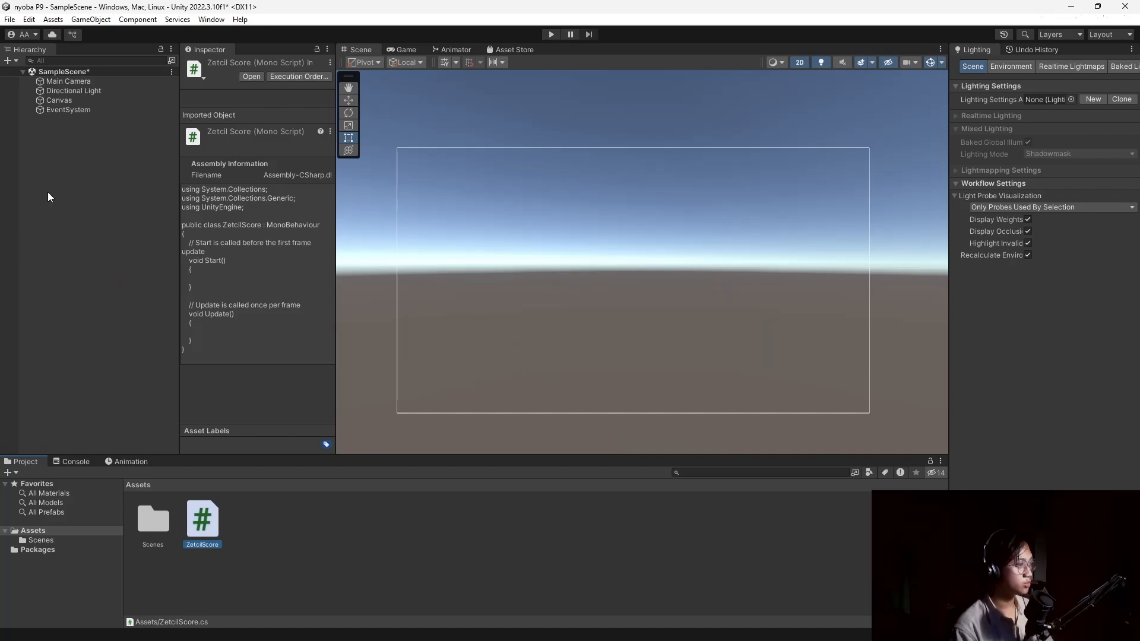
Create an empty GameObject in the Hierarchy and name it ScoreManager.
right_click(95, 170)
left_click(107, 345)
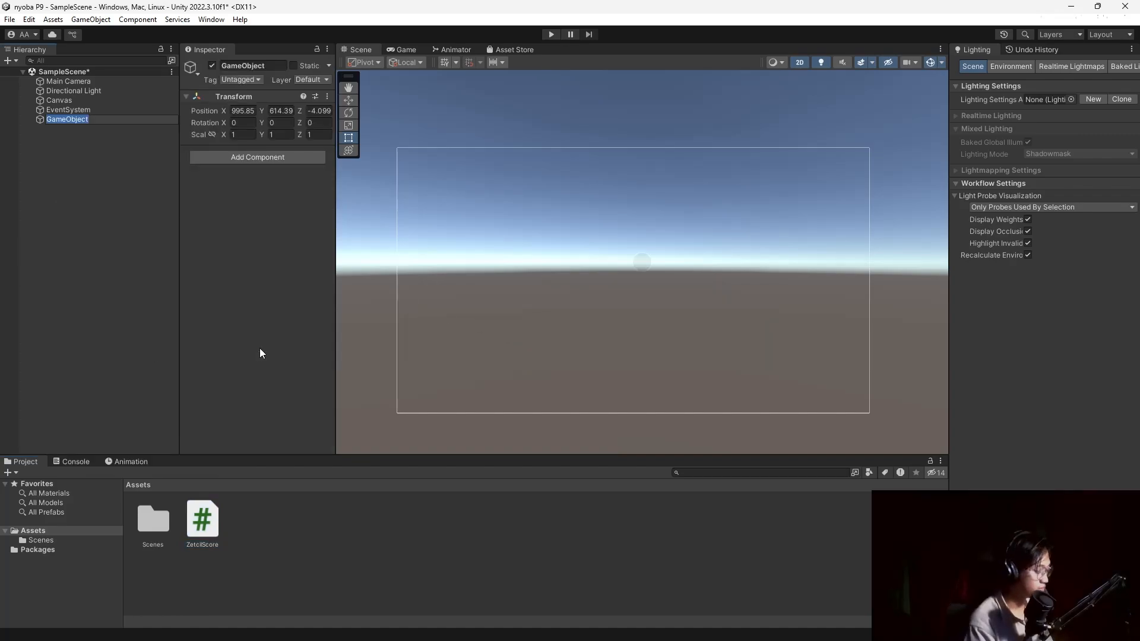
type("Scor")
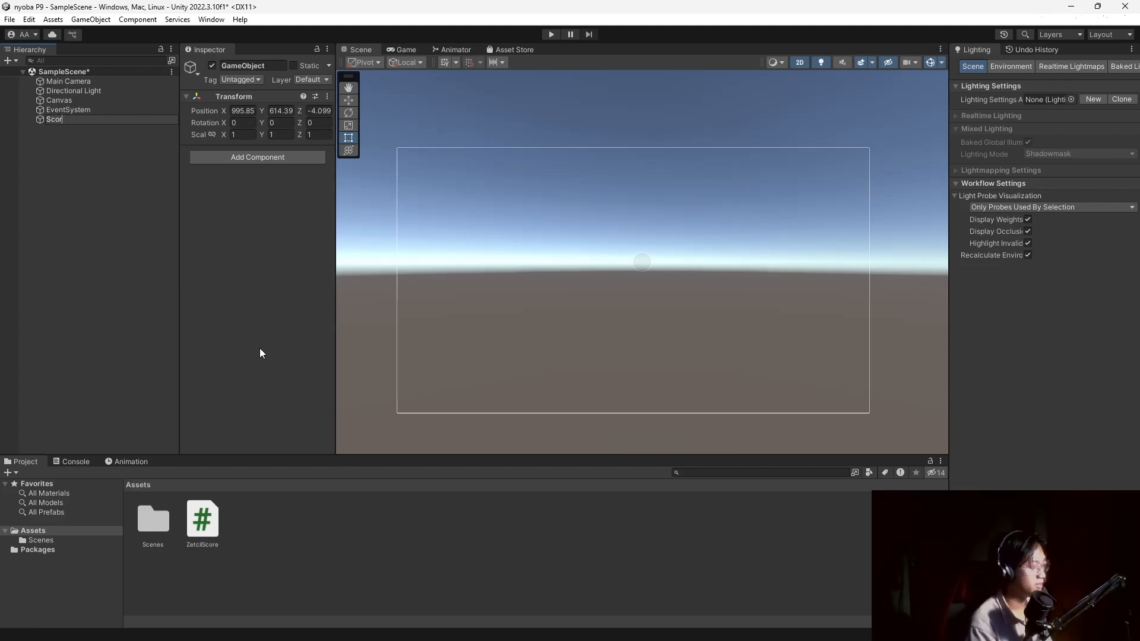
type("eManager")
key("Return")
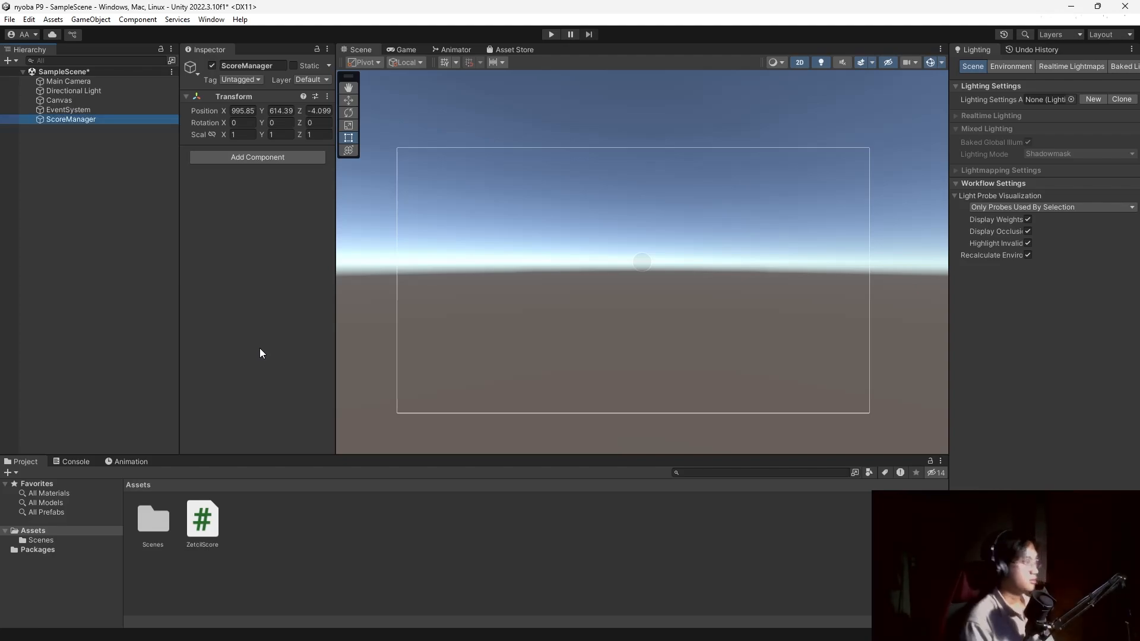
left_click(81, 100)
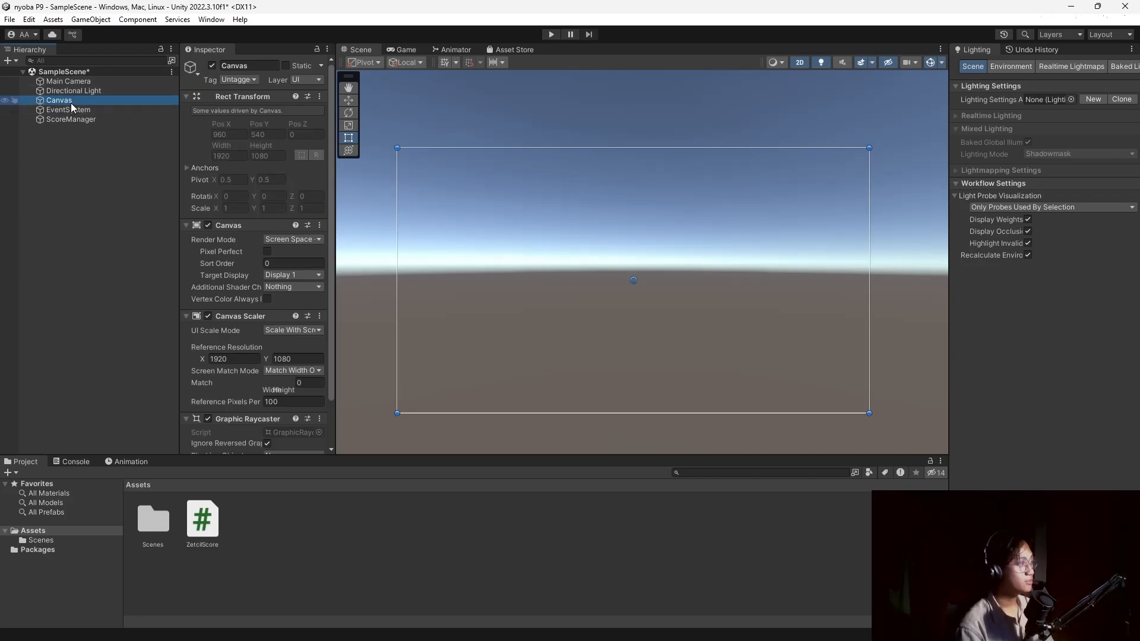
Add a legacy UI Button under the Canvas, enlarged and placed near the top-left.
right_click(84, 197)
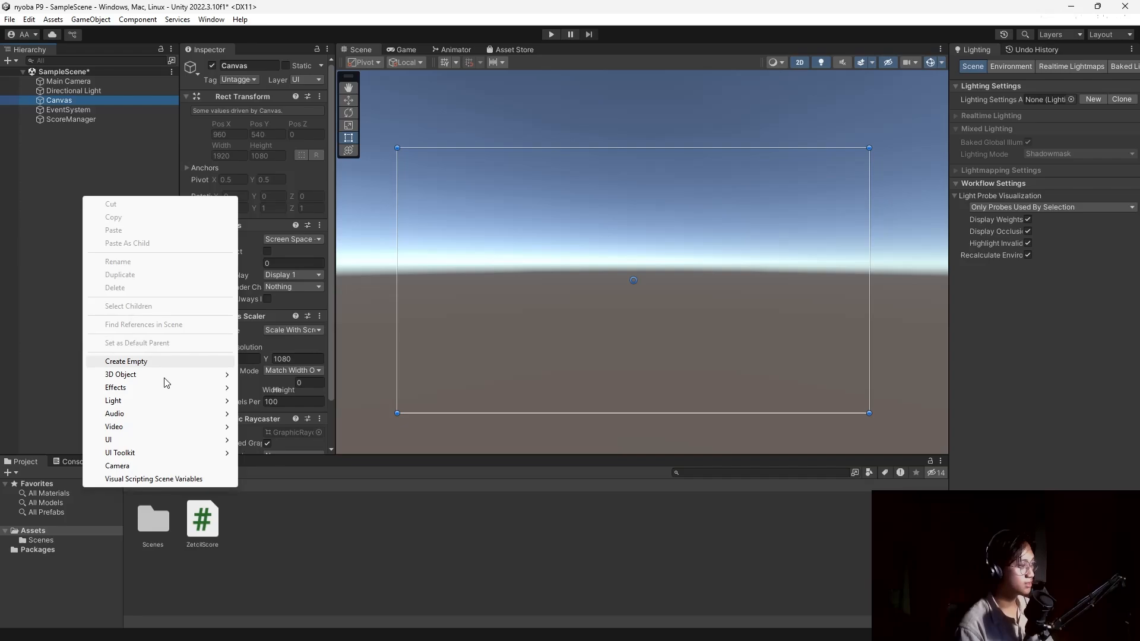
mouse_move(207, 440)
left_click(77, 199)
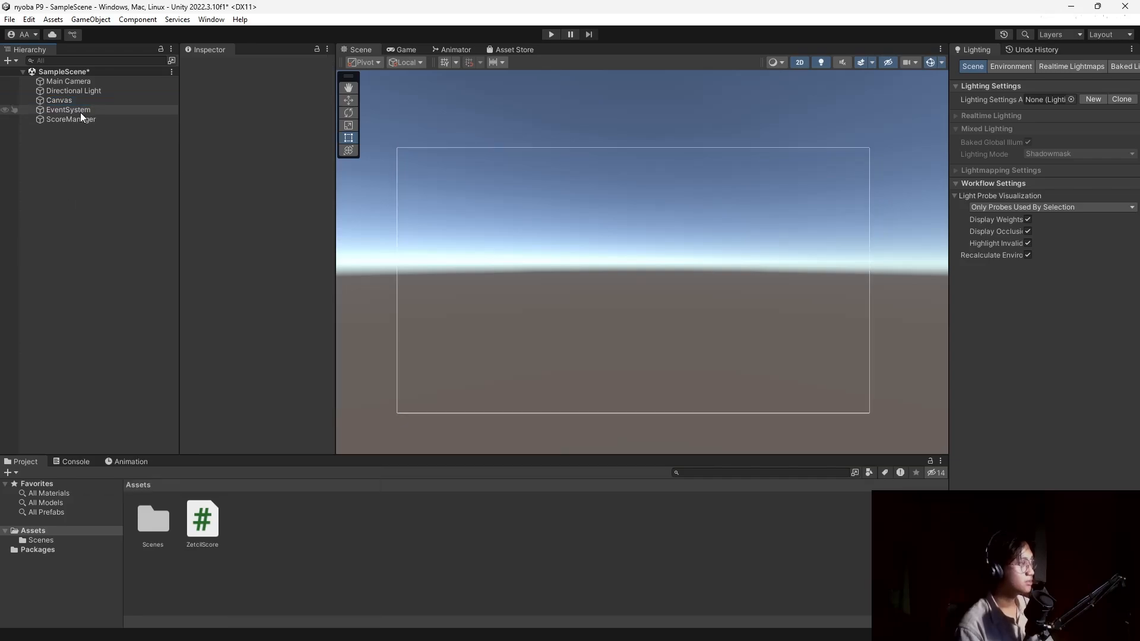
left_click(83, 98)
right_click(83, 99)
mouse_move(172, 374)
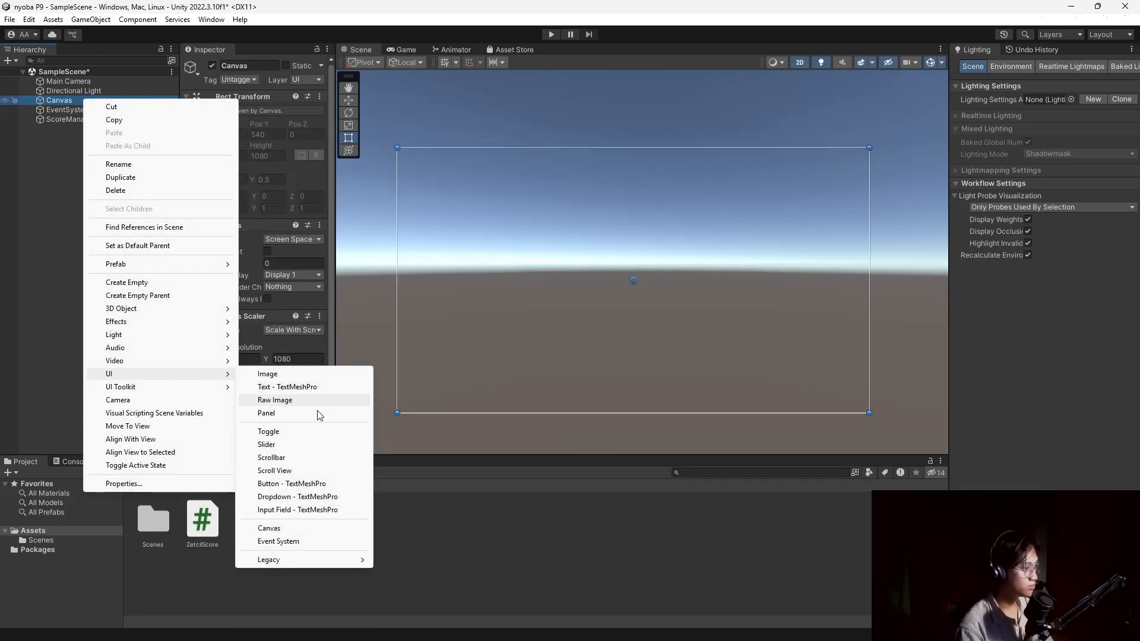
mouse_move(325, 559)
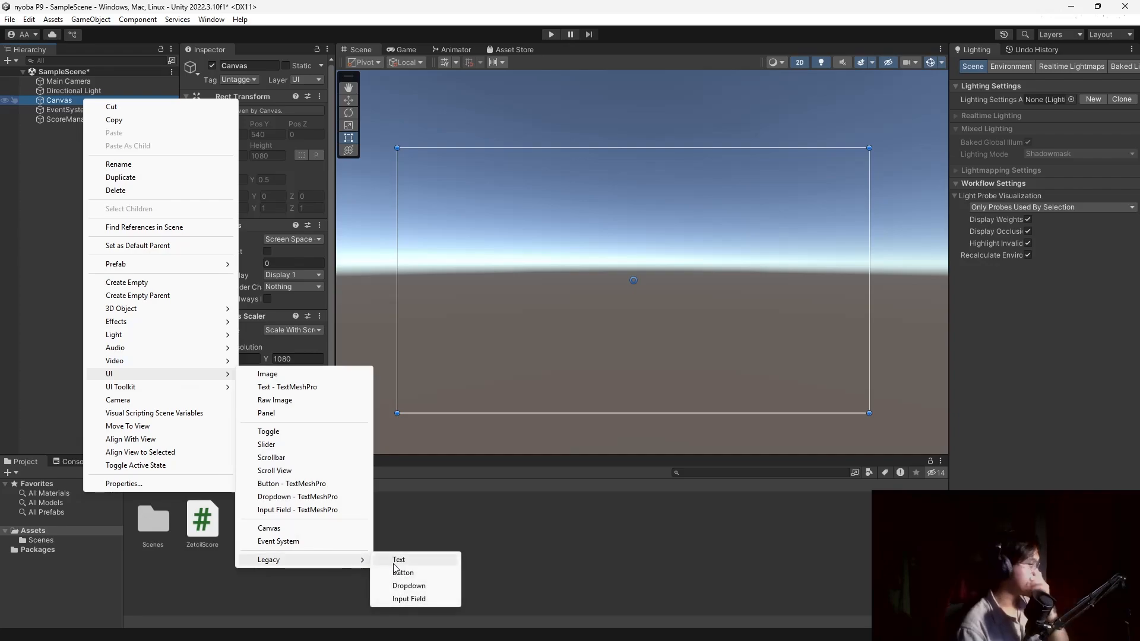
left_click(400, 574)
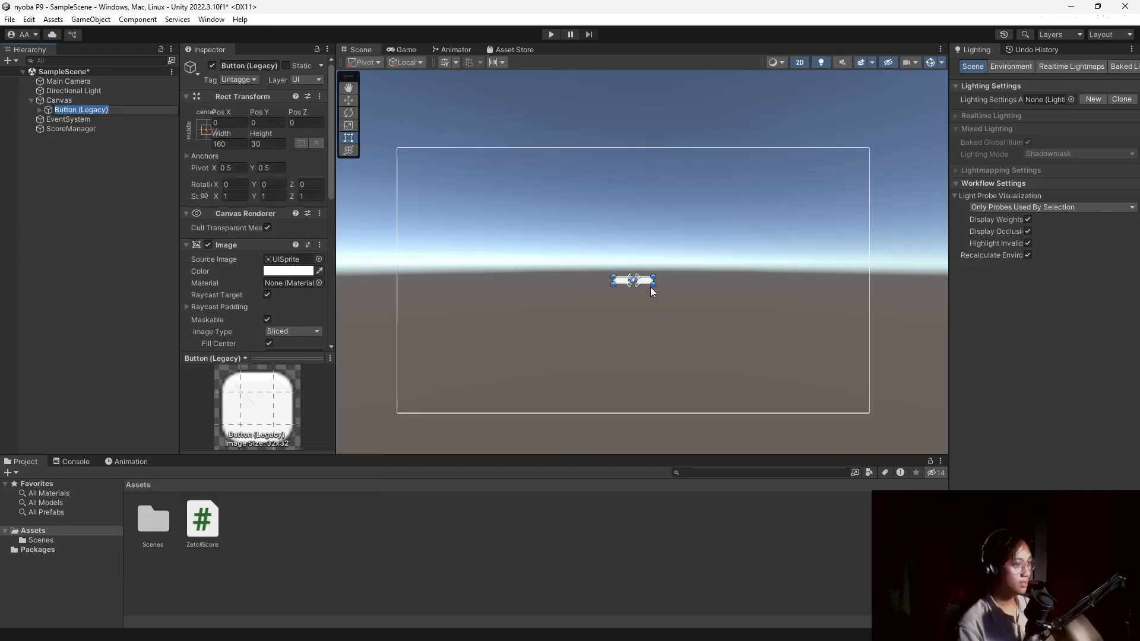
left_click_drag(653, 284, 454, 197)
scroll(228, 269, "down", 10)
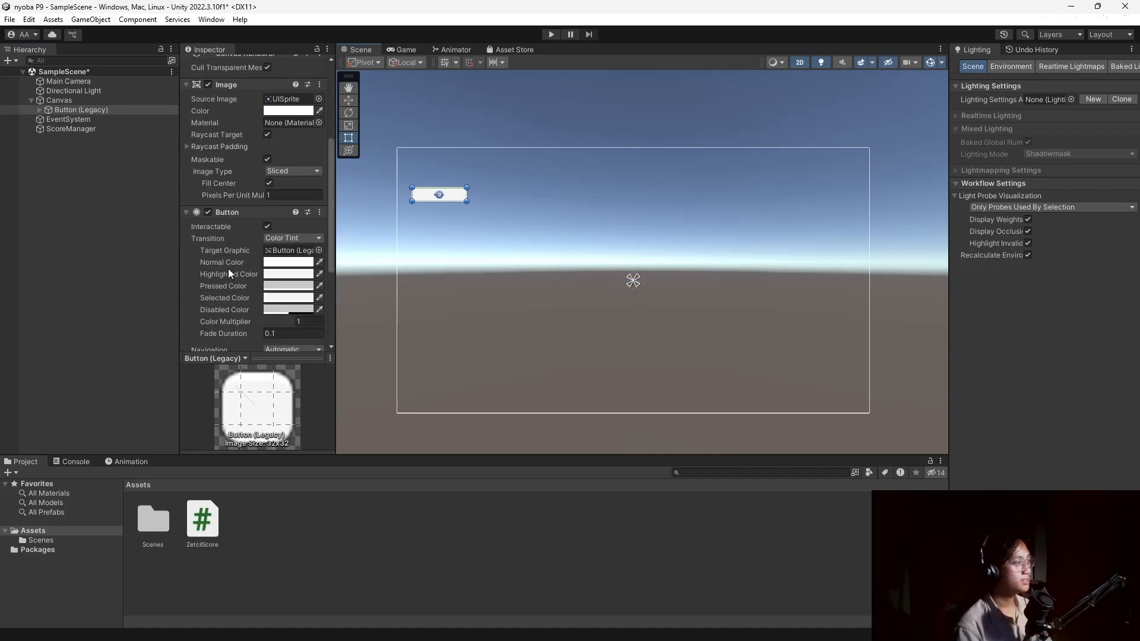
scroll(233, 260, "up", 7)
scroll(232, 260, "up", 3)
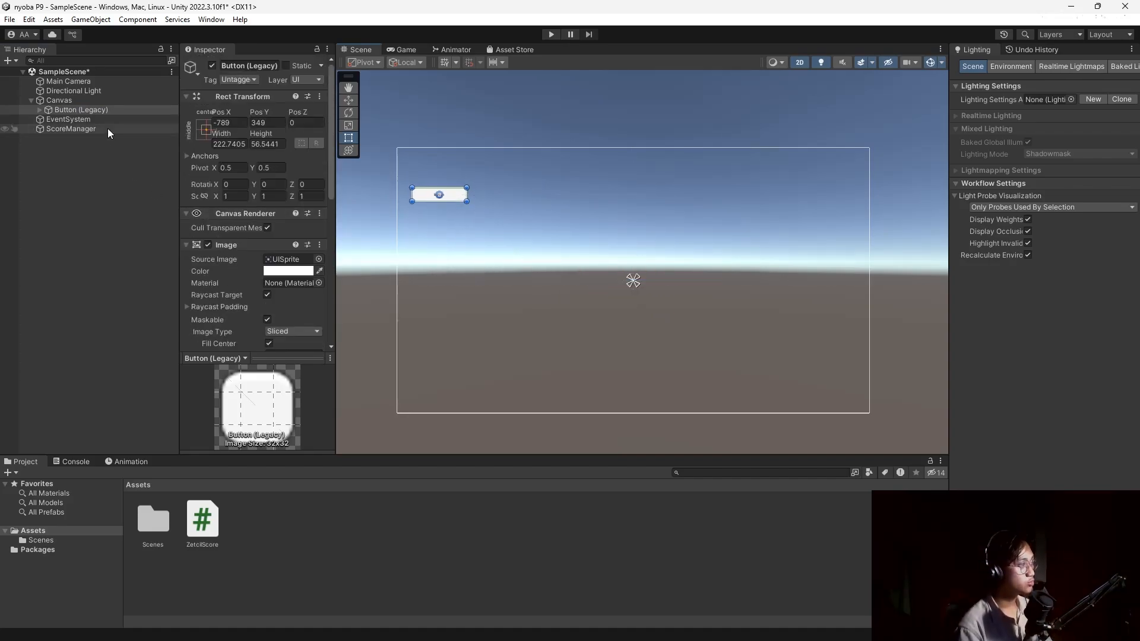
Set the button's label text to 'Add Score' with font size 30.
left_click(40, 110)
left_click(74, 120)
scroll(233, 240, "down", 3)
left_click(265, 239)
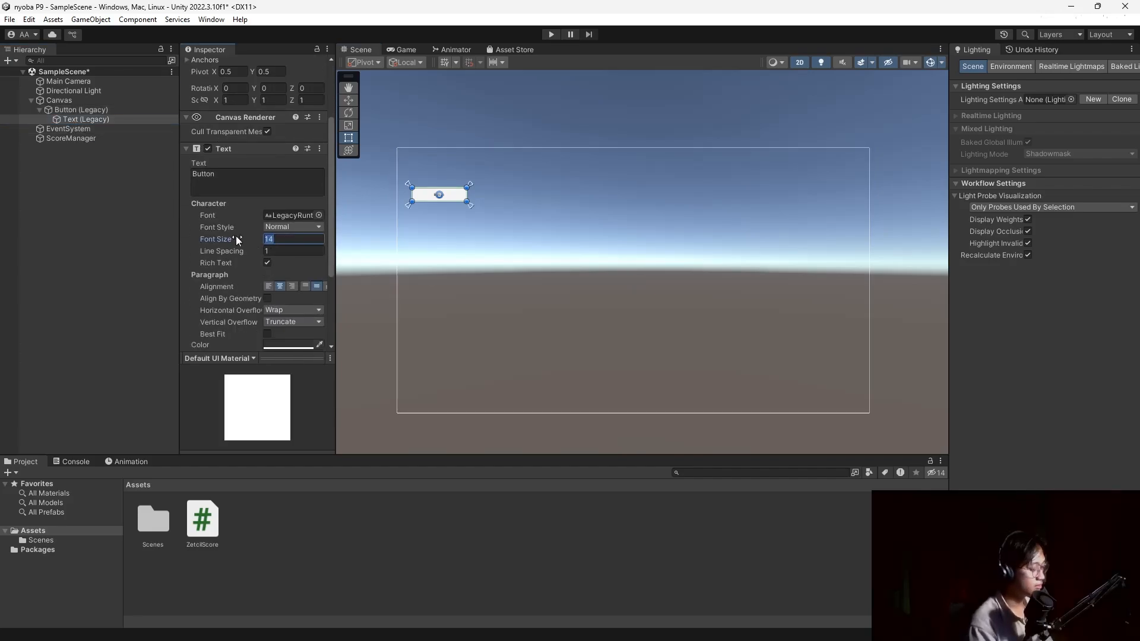
type("30")
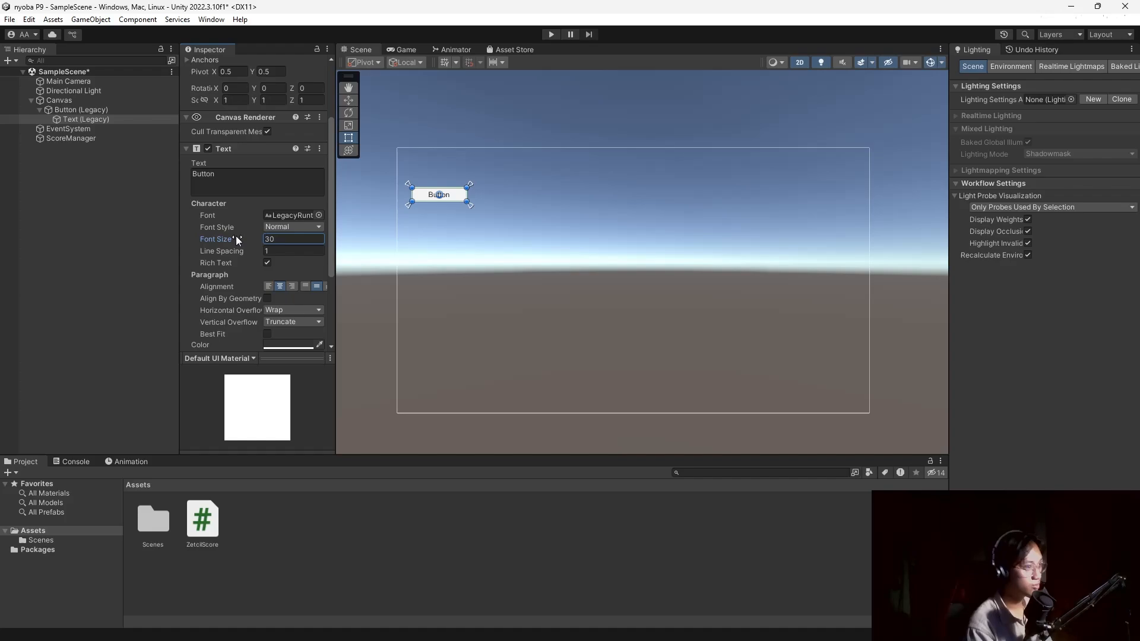
left_click(227, 175)
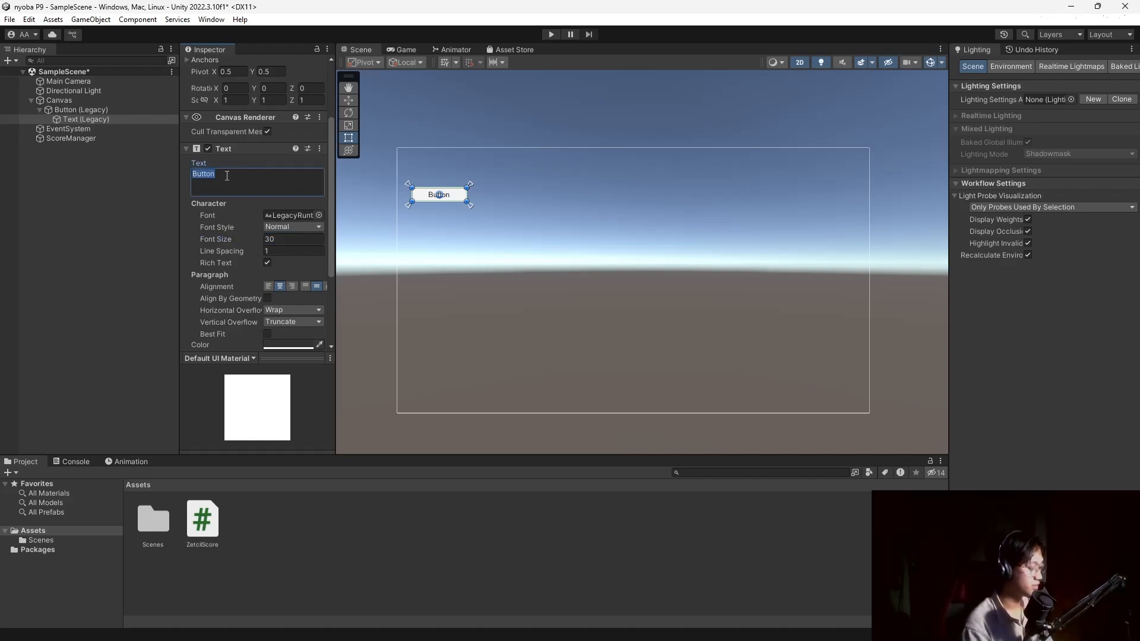
type("Add Scor")
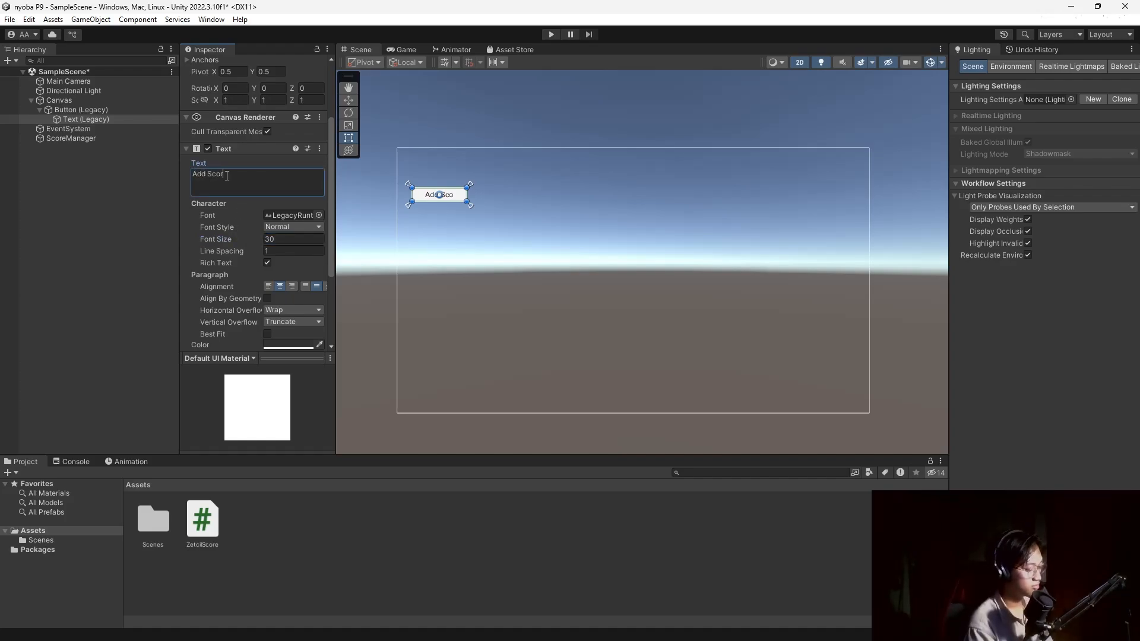
type("e")
left_click(134, 198)
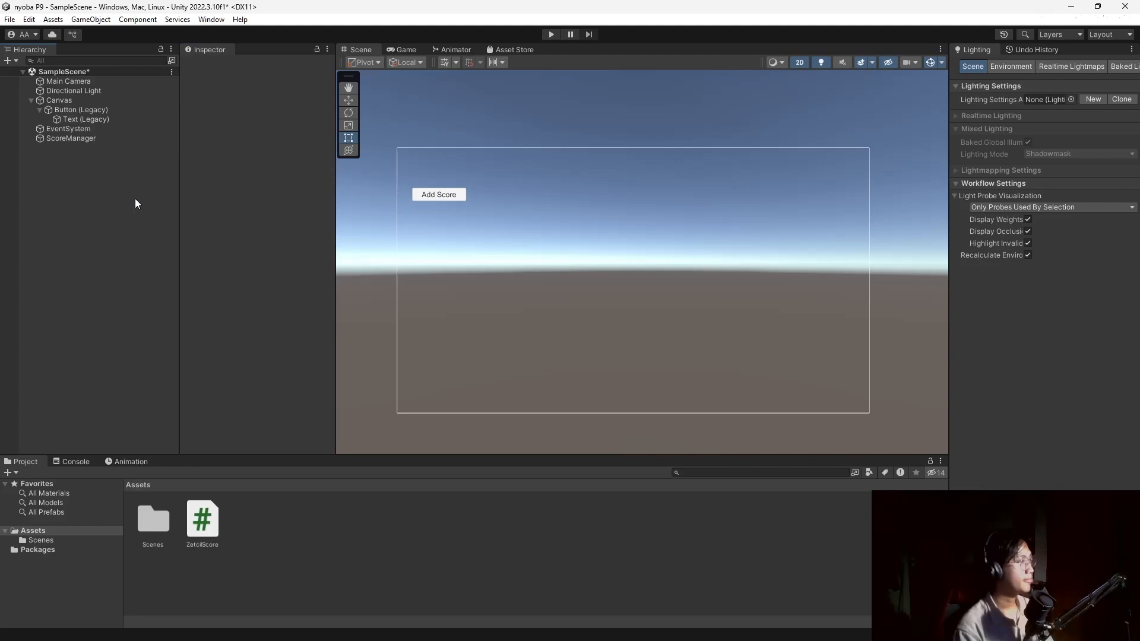
left_click(78, 102)
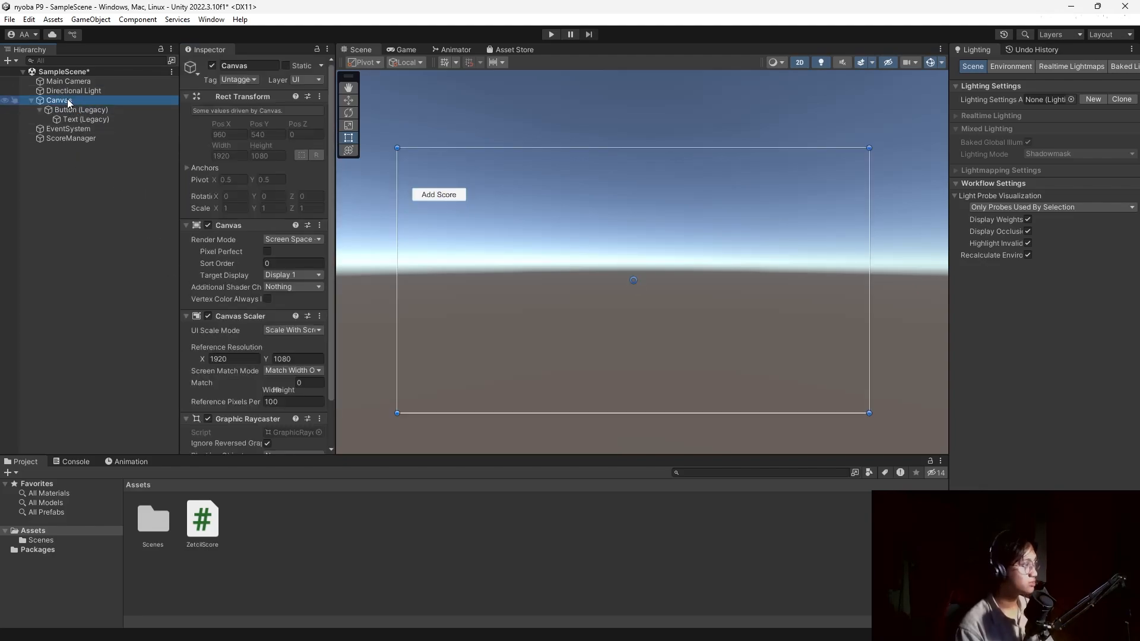
Add a legacy Text object under the Canvas, positioned just above the Add Score button.
right_click(66, 98)
mouse_move(145, 375)
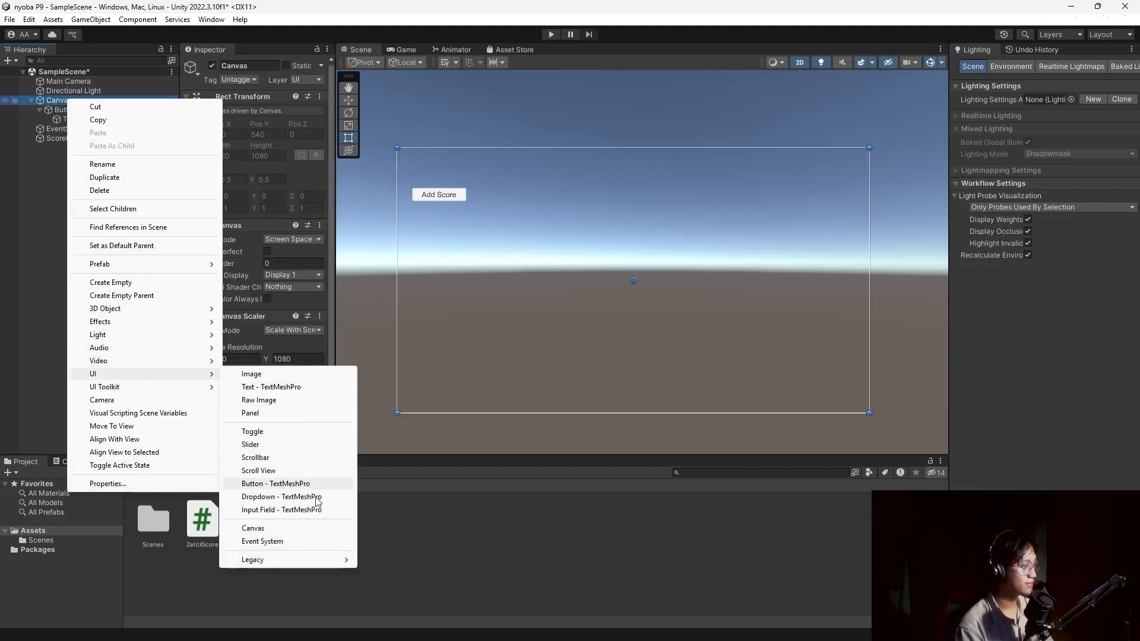
mouse_move(290, 559)
left_click(412, 561)
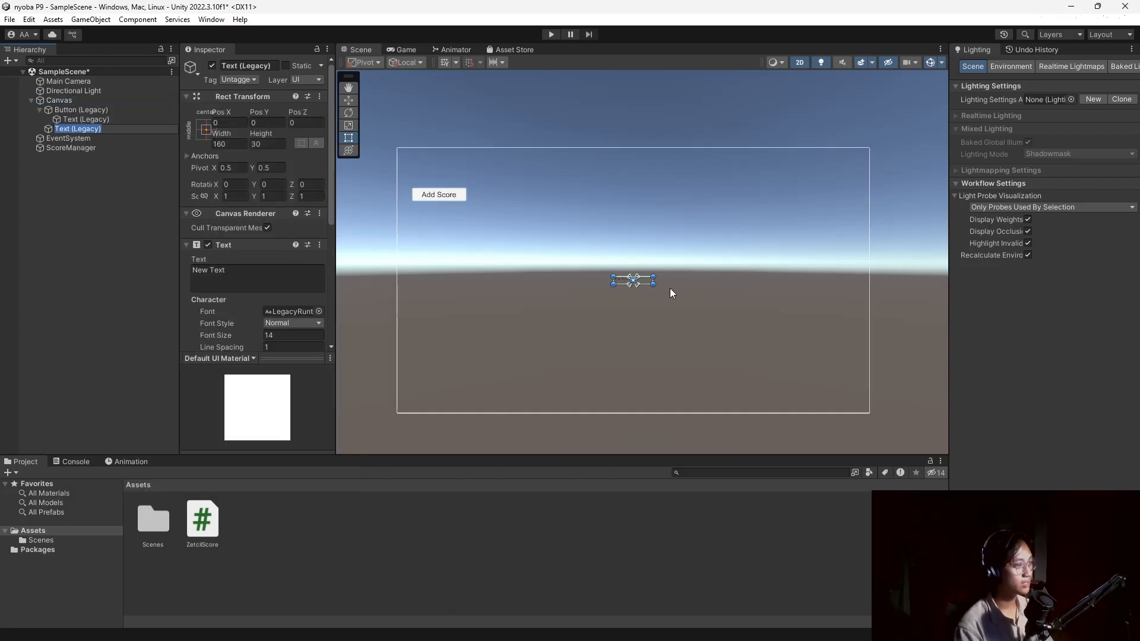
left_click_drag(652, 284, 468, 190)
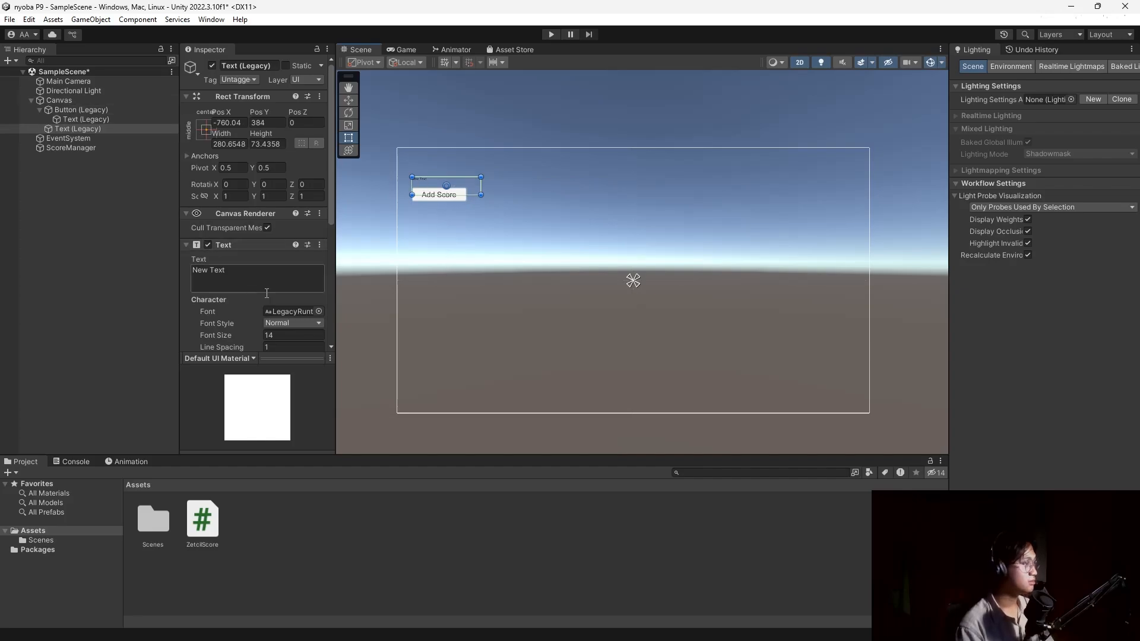
Set the New Text label's font size to 30.
scroll(262, 267, "down", 3)
left_click(273, 271)
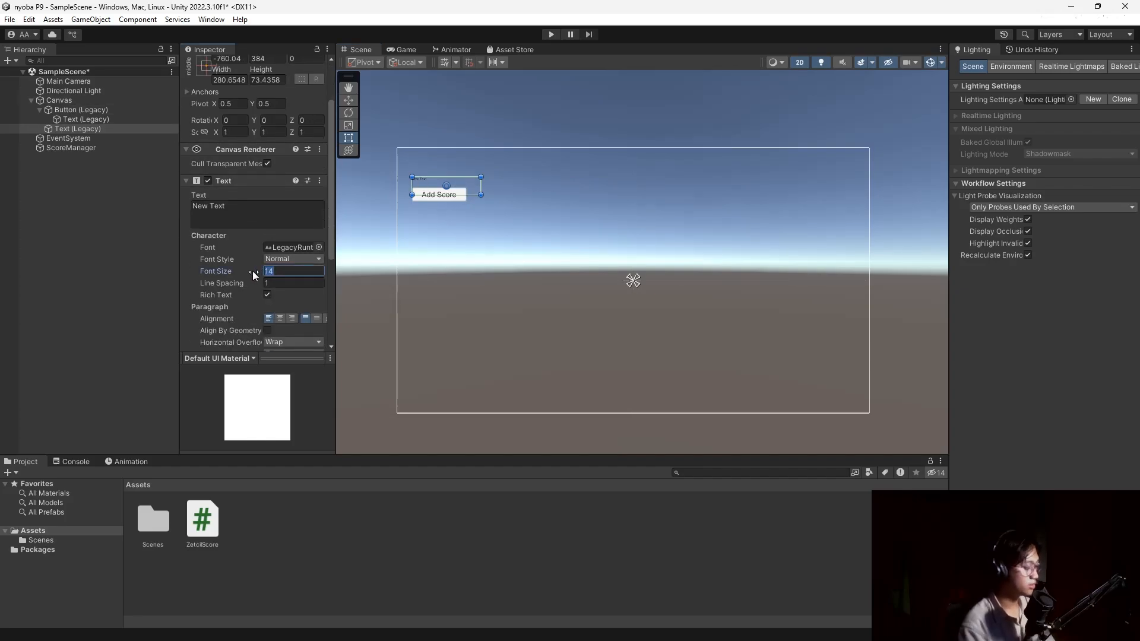
type("30")
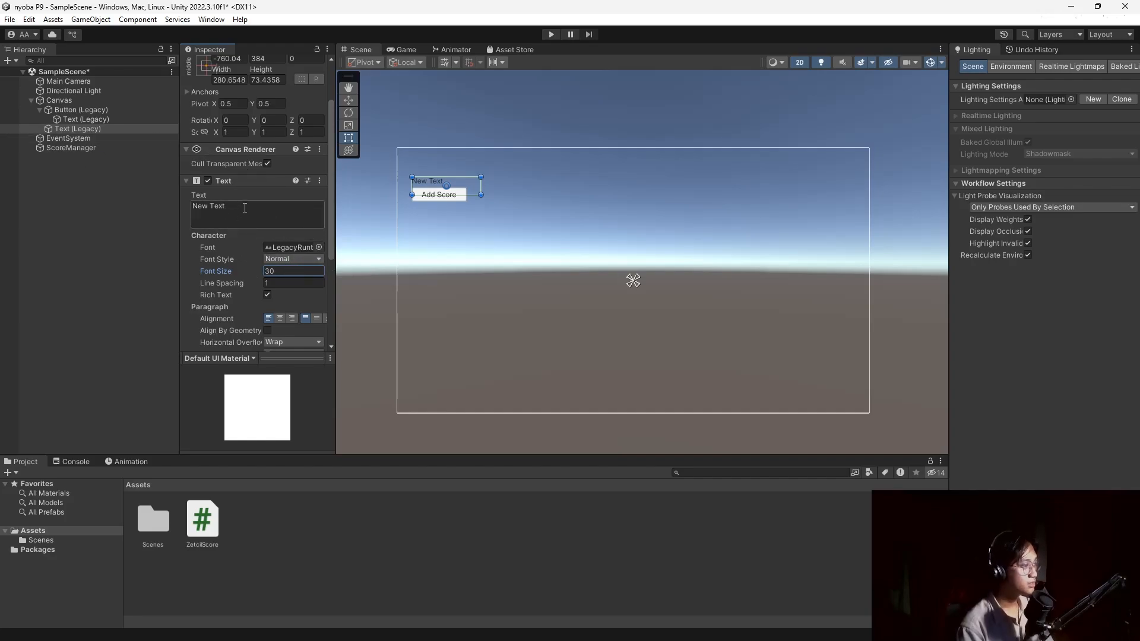
left_click(159, 233)
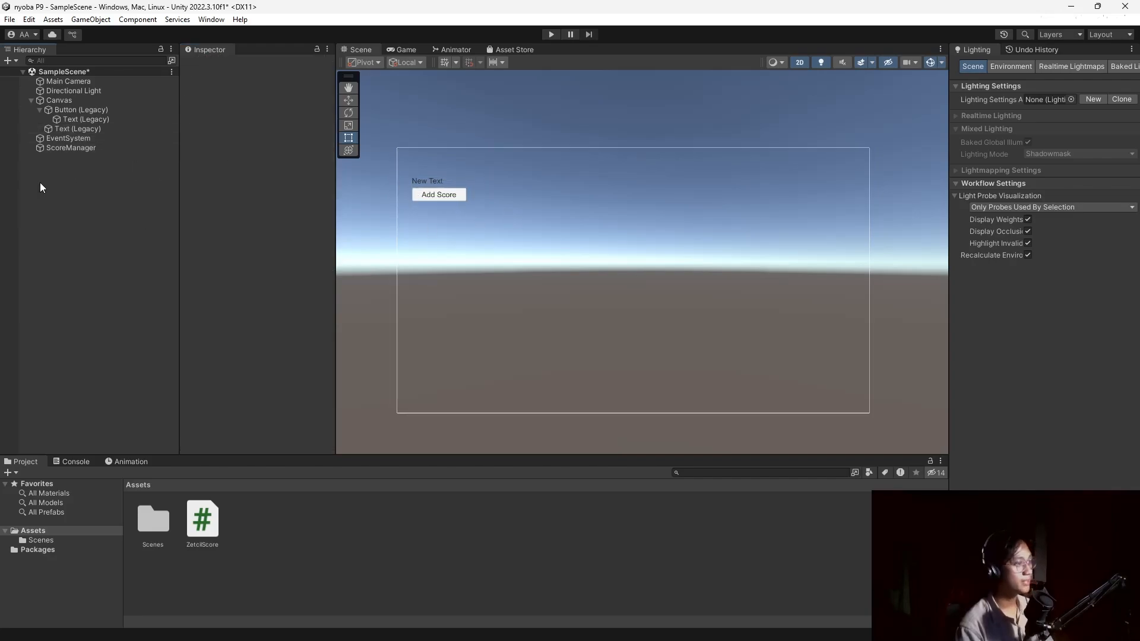
left_click(71, 148)
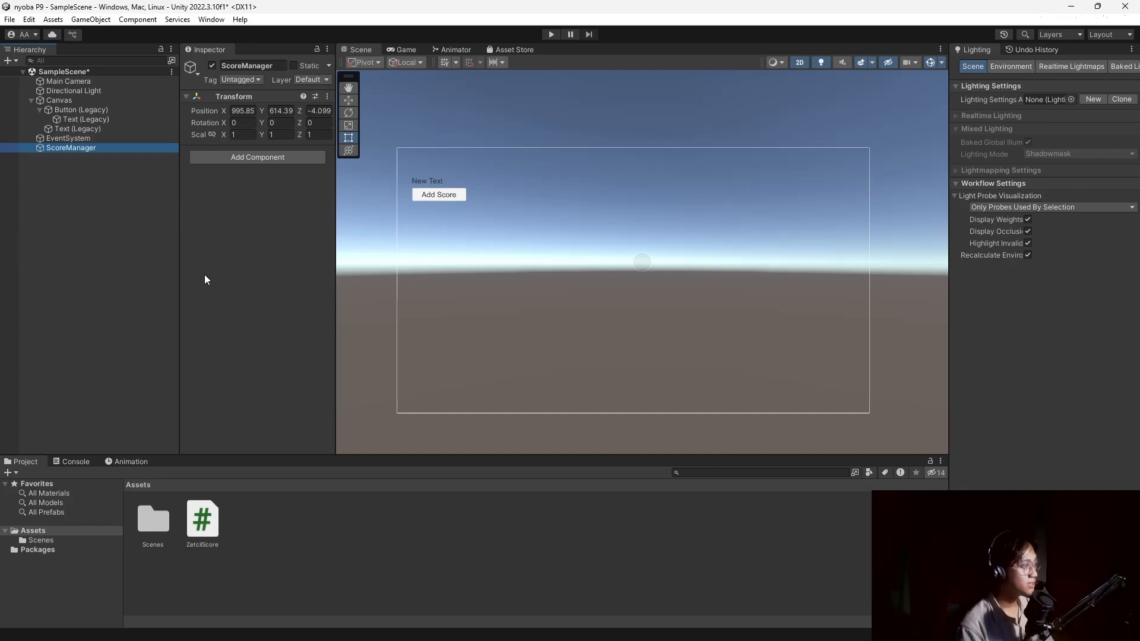
Add ZetcilScore to ScoreManager and assign Text (Legacy) to its Score Text field.
left_click_drag(205, 527, 257, 389)
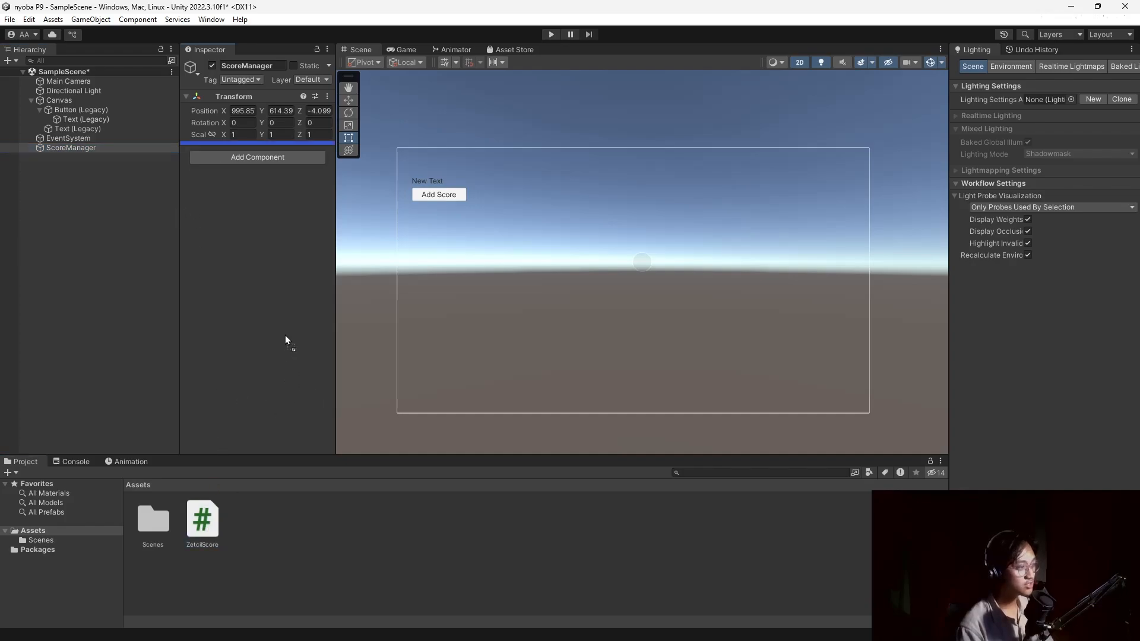
left_click_drag(254, 310, 253, 309)
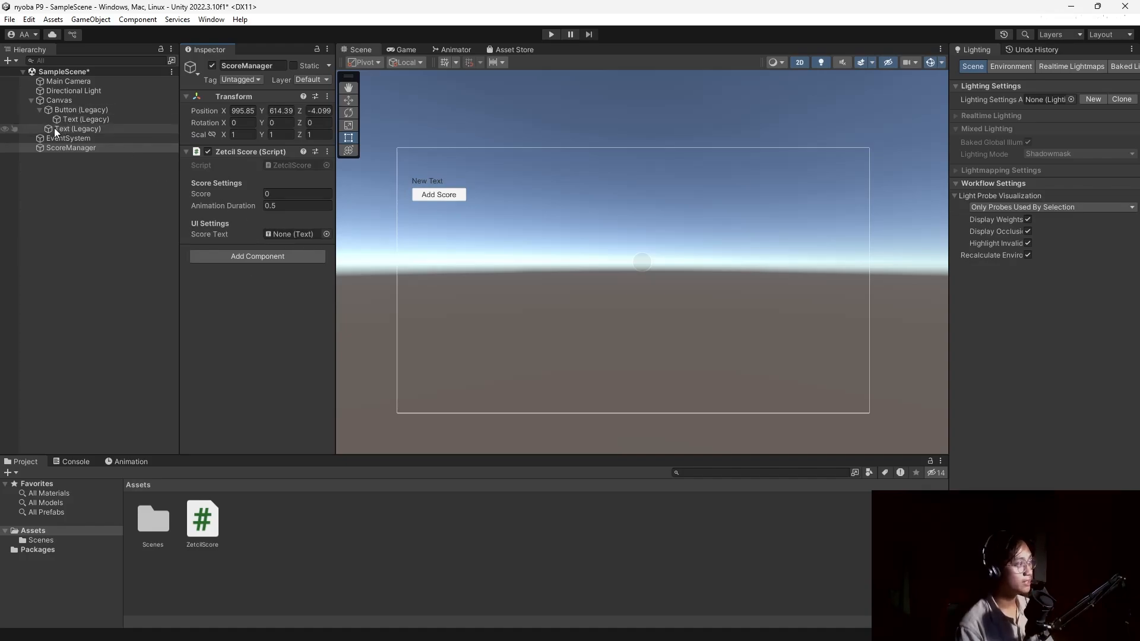
left_click_drag(47, 129, 272, 233)
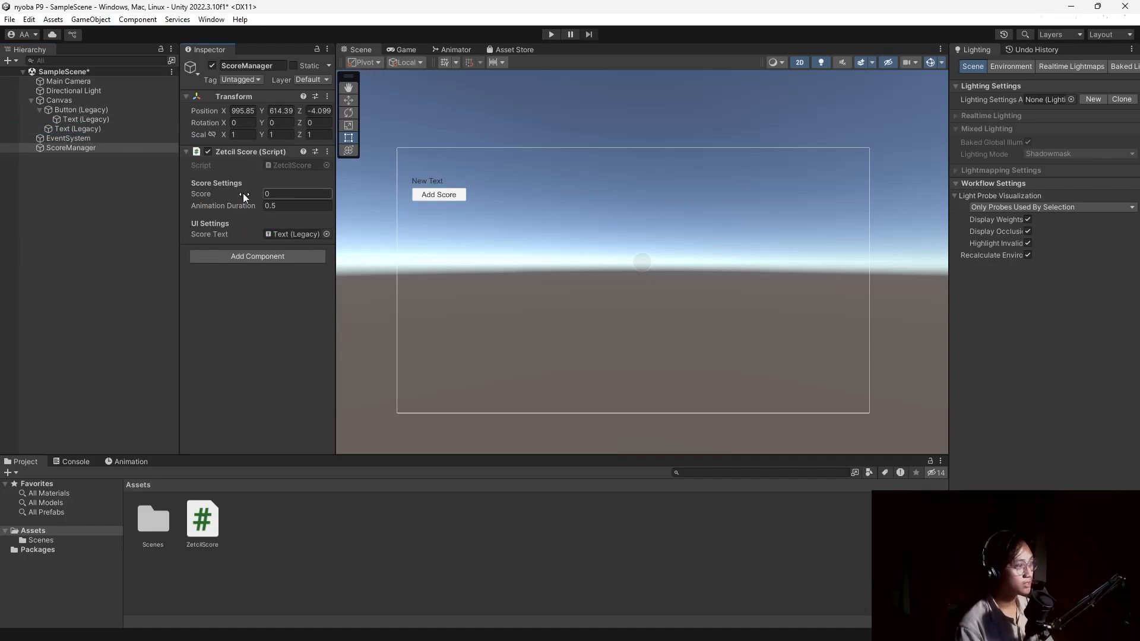
left_click(299, 196)
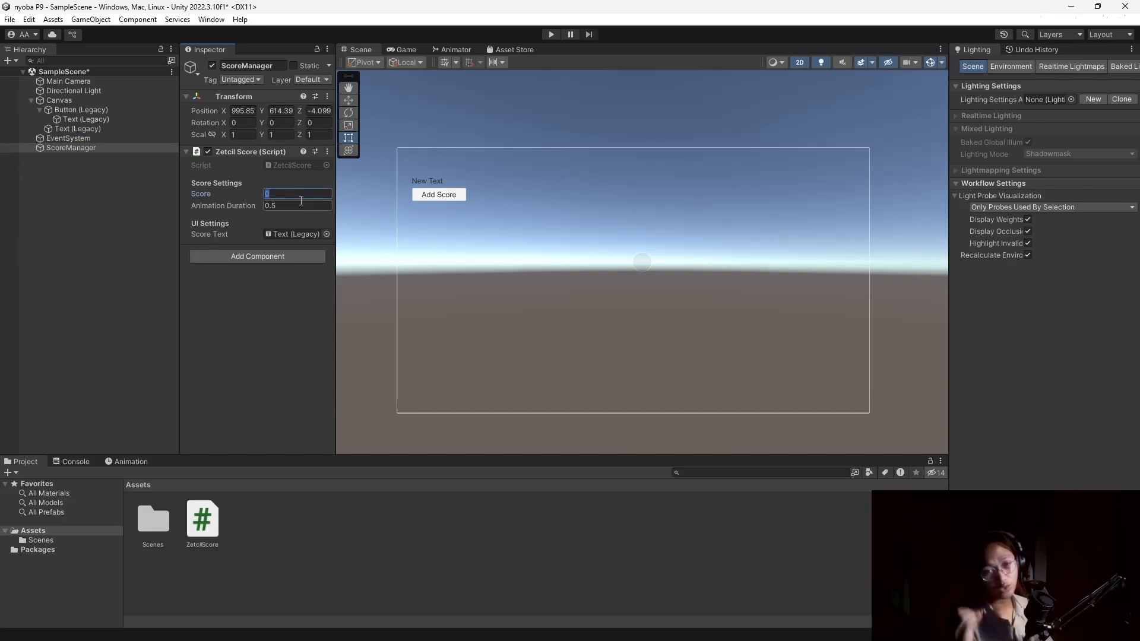
Add an On Click event to the Add Score button calling ScoreManager's ZetcilScore.AddScore with 100.
left_click(90, 110)
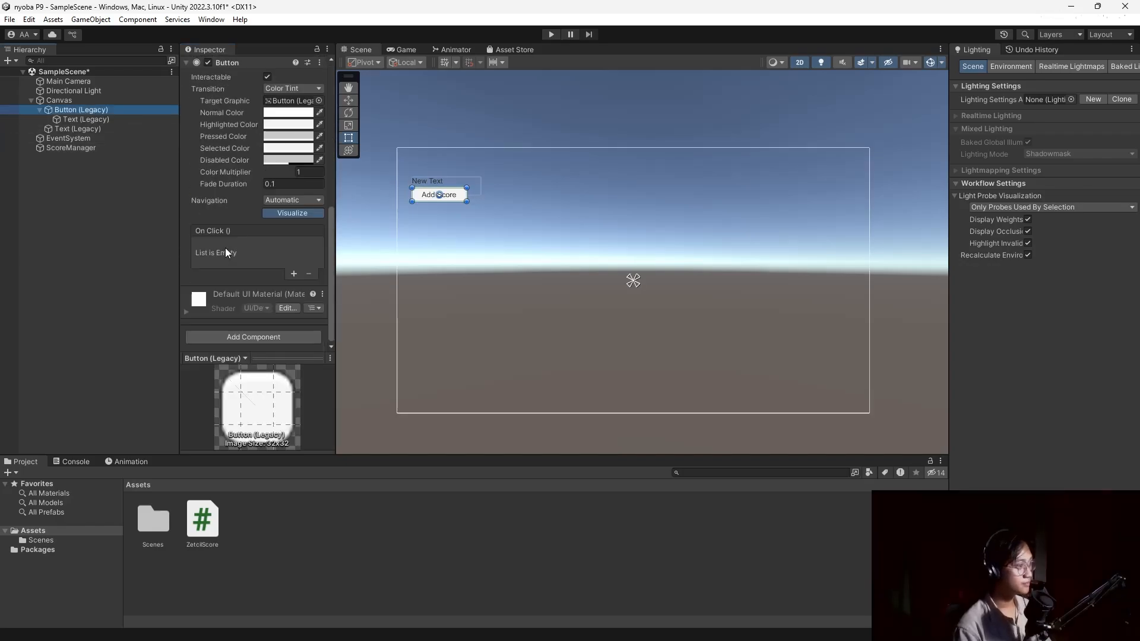
left_click(294, 273)
left_click_drag(65, 147, 216, 256)
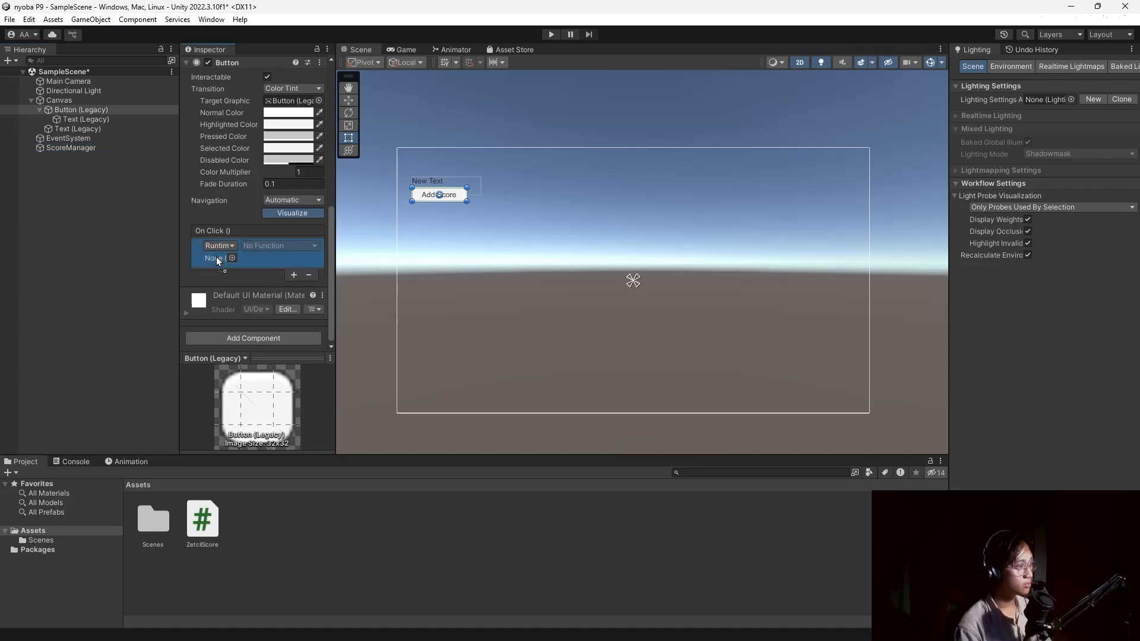
left_click(290, 247)
mouse_move(285, 304)
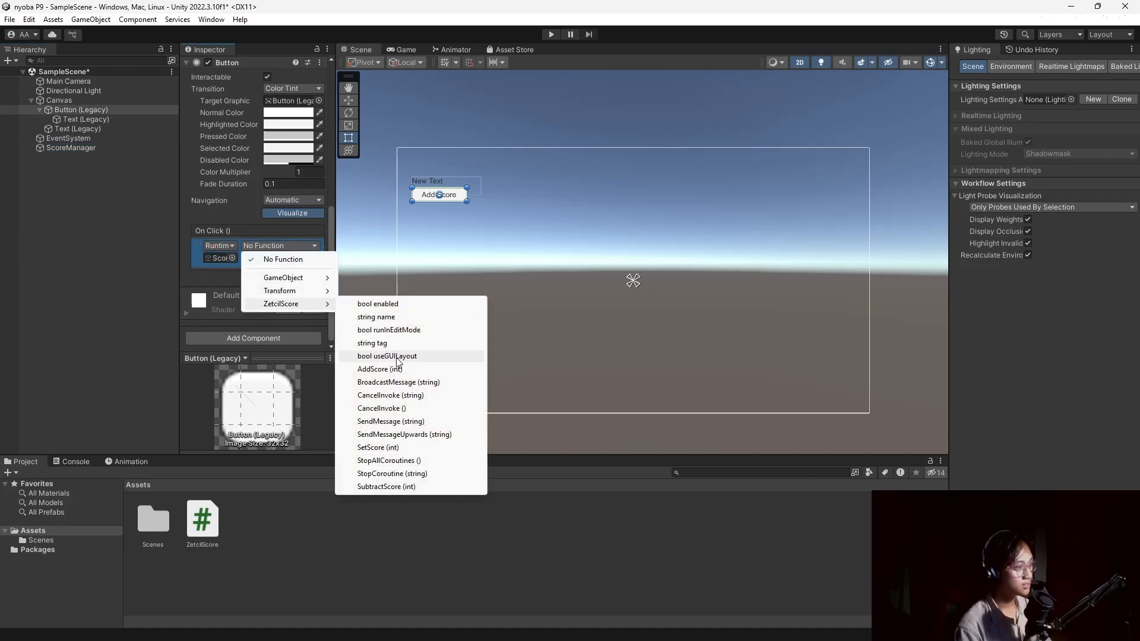
left_click(380, 369)
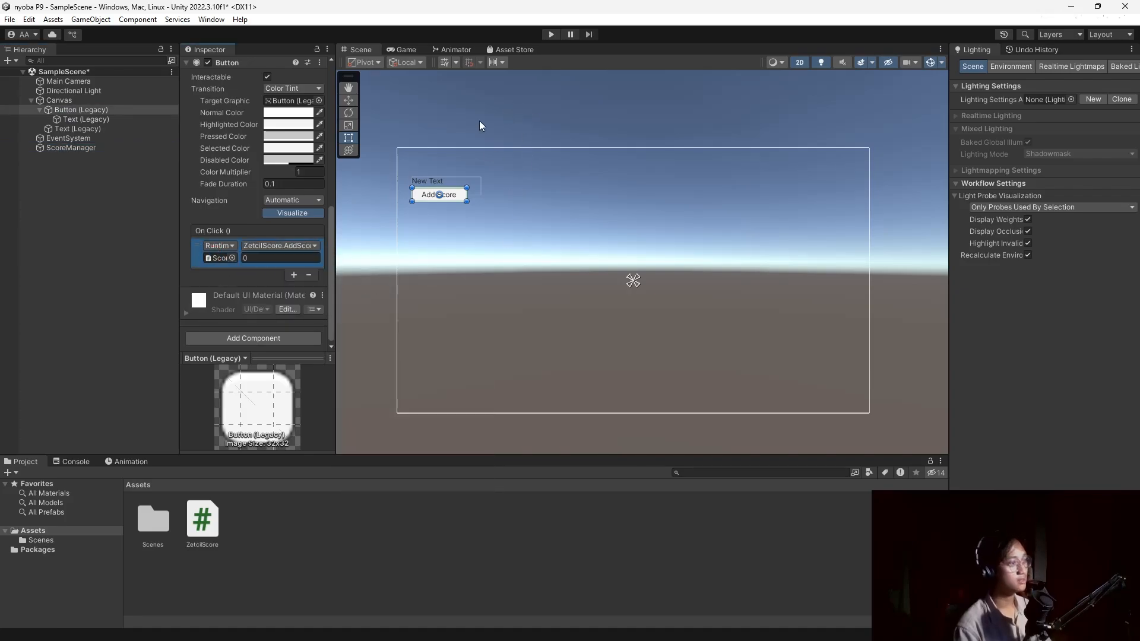
left_click(282, 256)
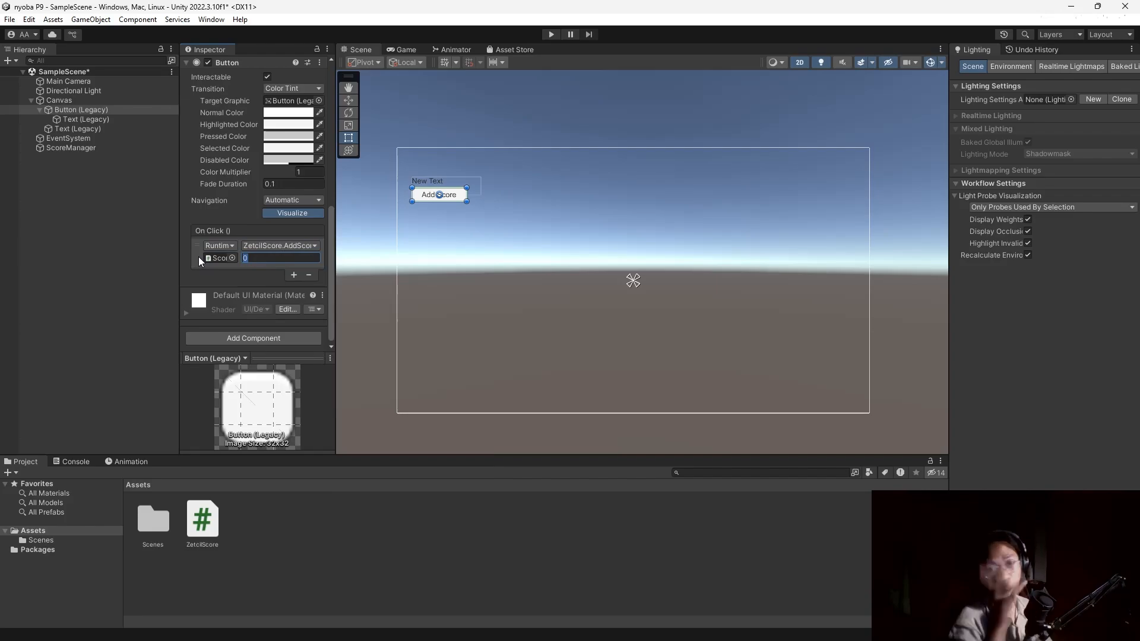
key("BackSpace")
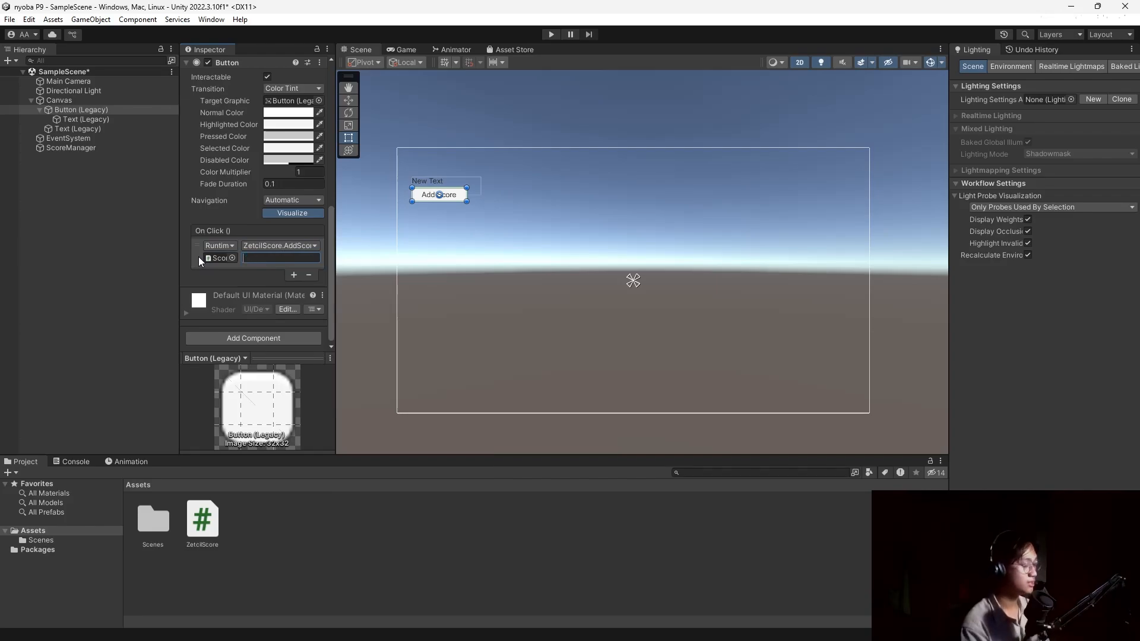
type("100")
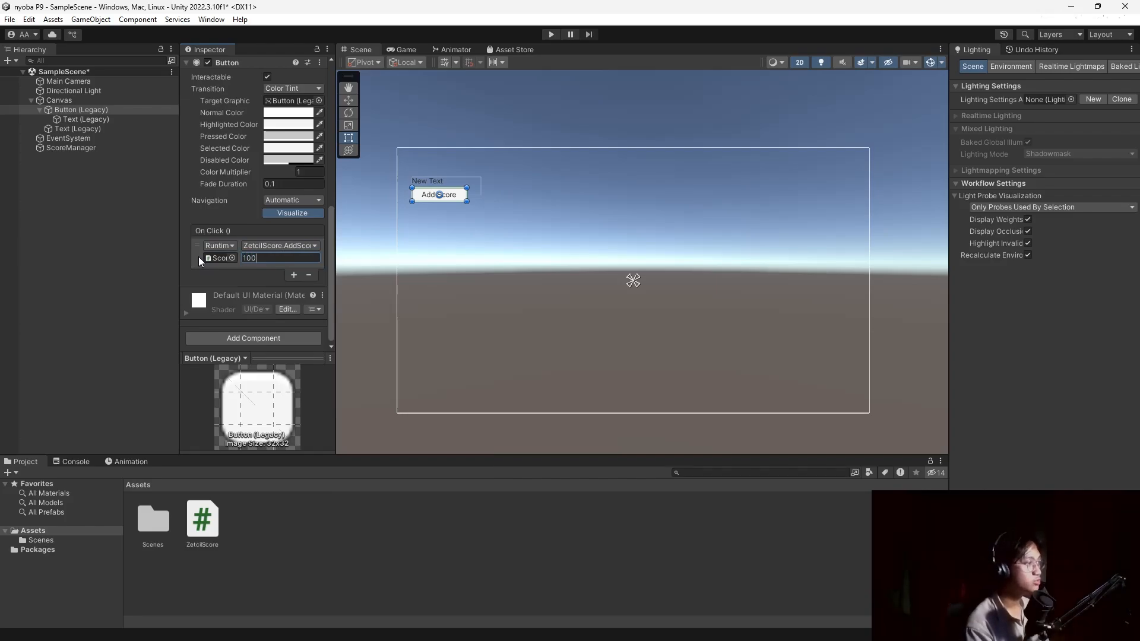
left_click(400, 186)
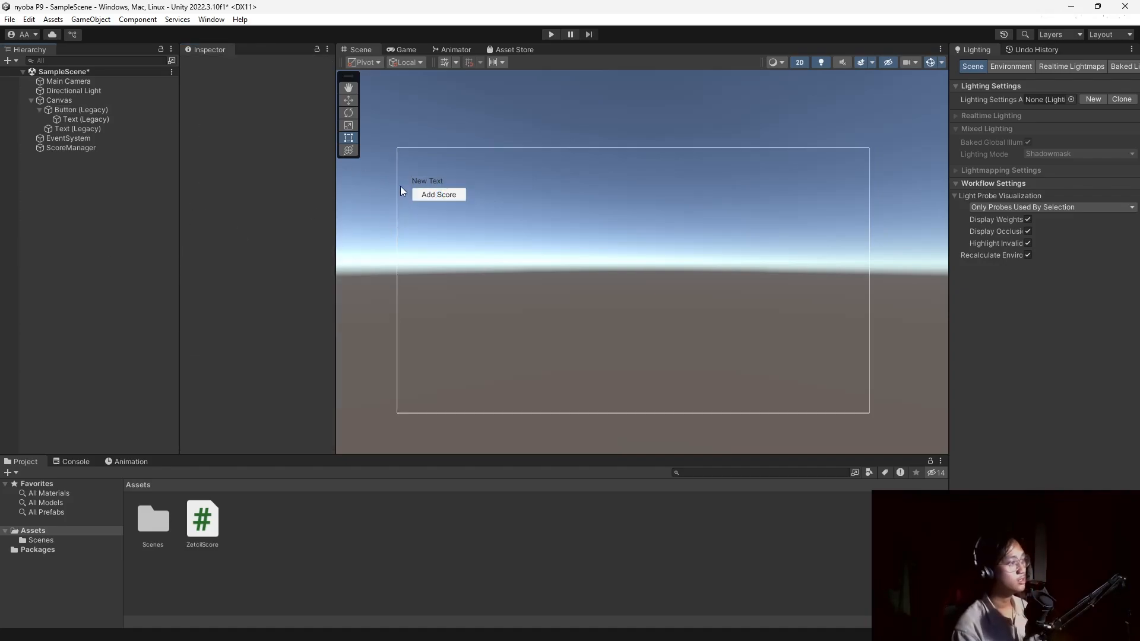
left_click(559, 34)
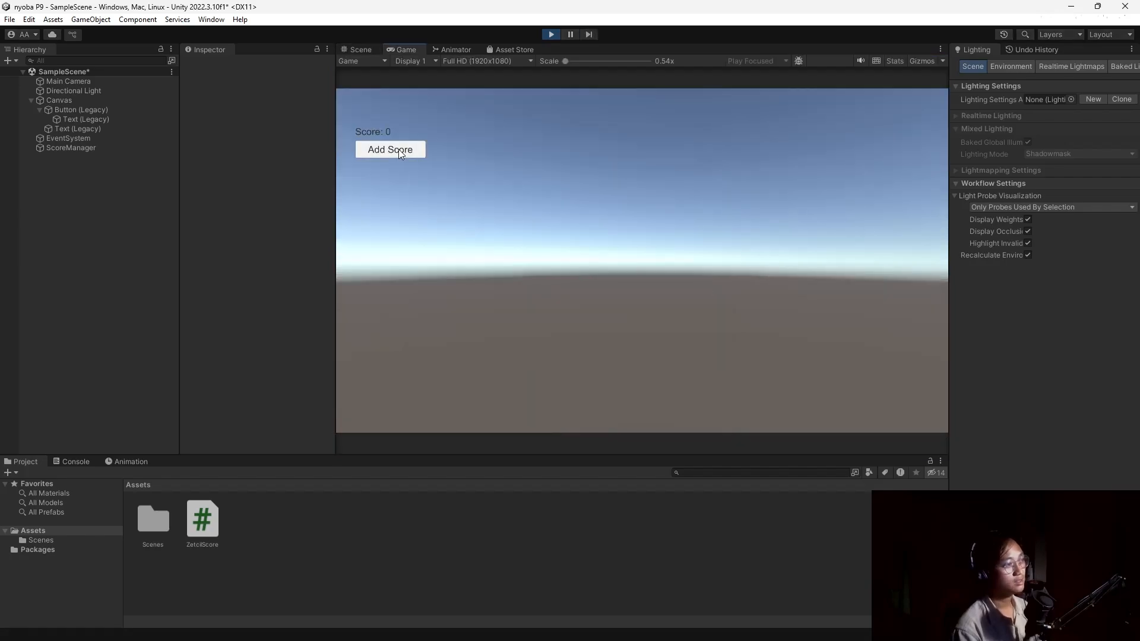
left_click(400, 152)
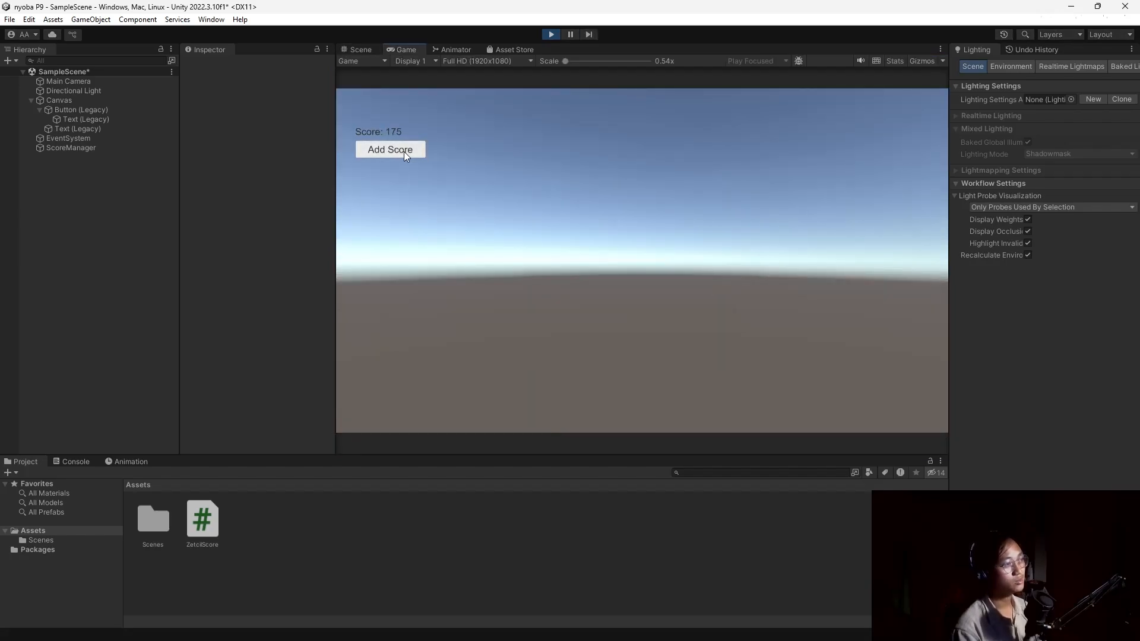
left_click(404, 152)
left_click(404, 151)
left_click(404, 151)
left_click(404, 151)
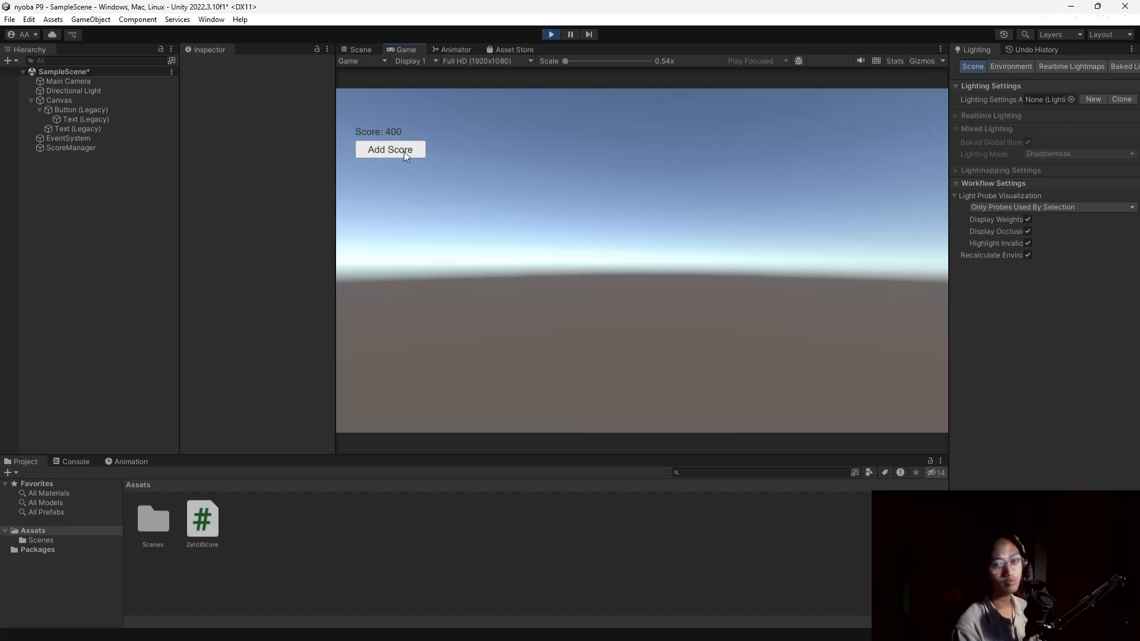
left_click(404, 151)
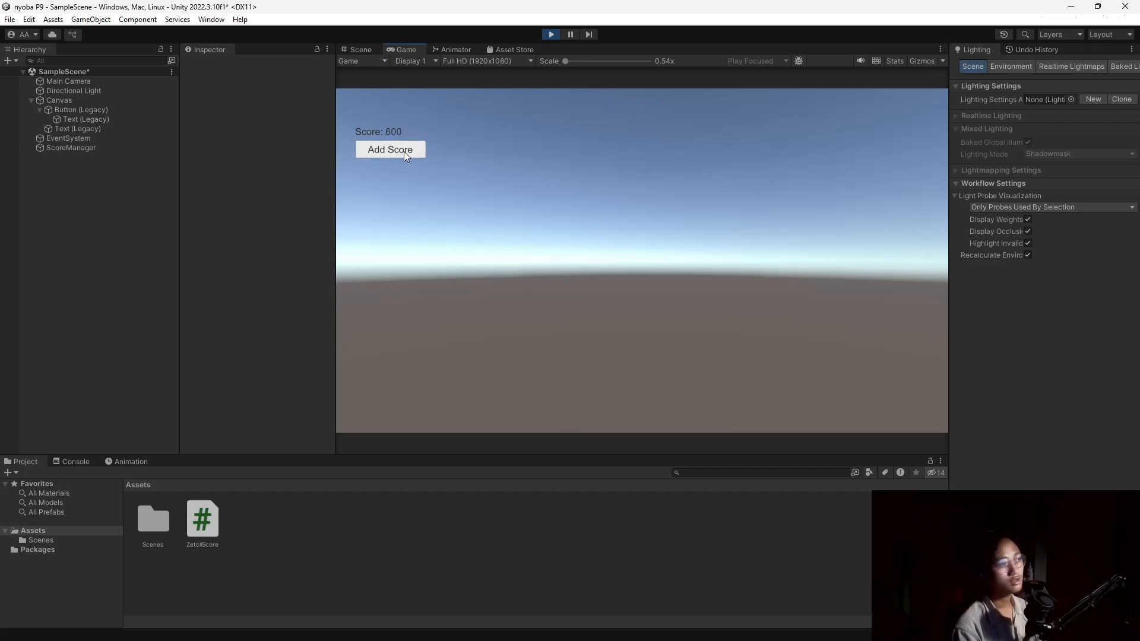
left_click(404, 151)
left_click(404, 153)
left_click(404, 152)
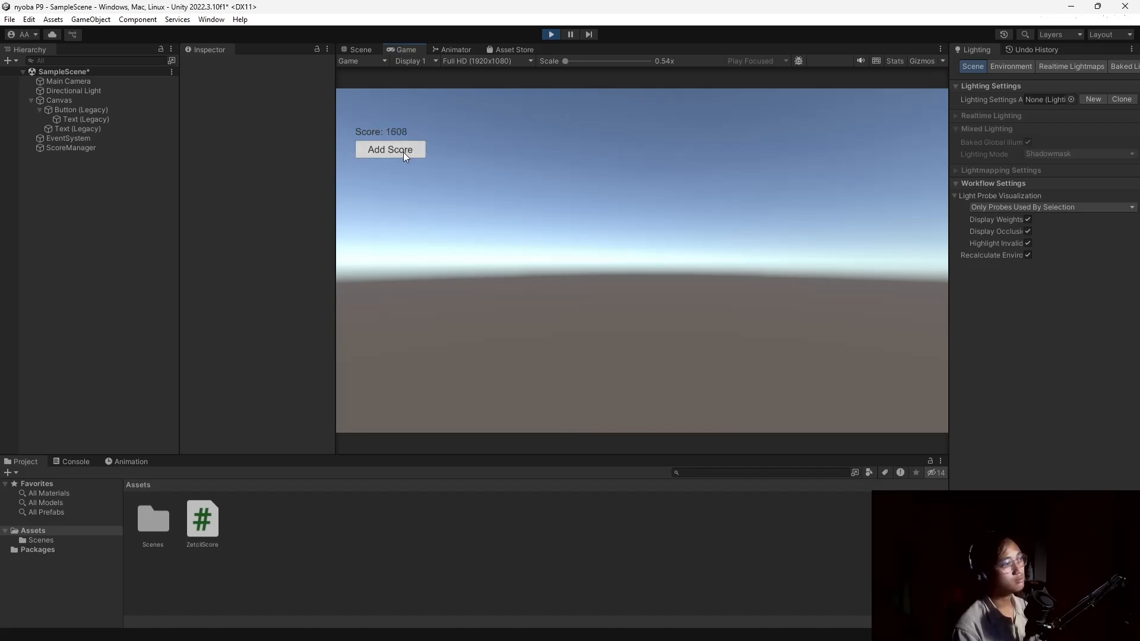
left_click(404, 152)
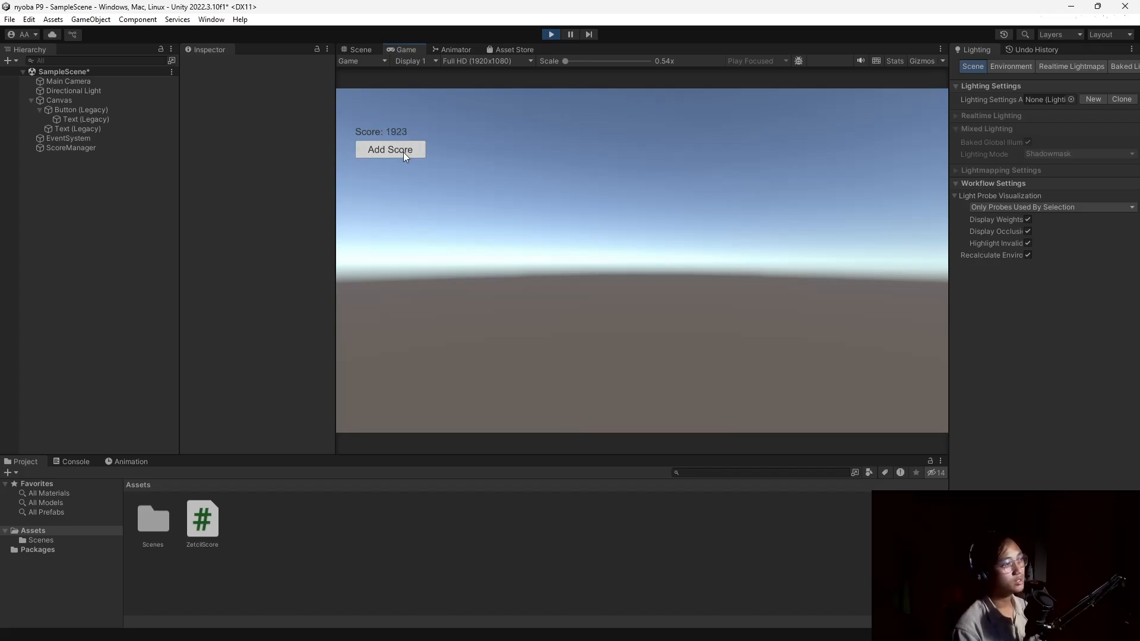
left_click(547, 35)
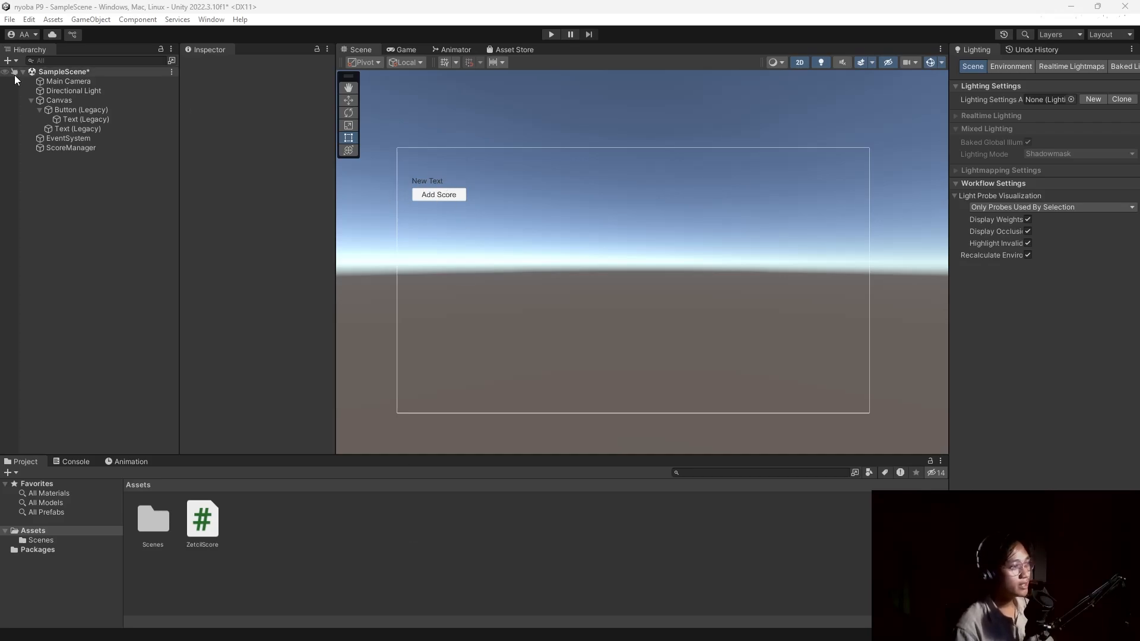
Create a C# script named ZetcilNumber in Assets, then switch to the module document.
right_click(296, 534)
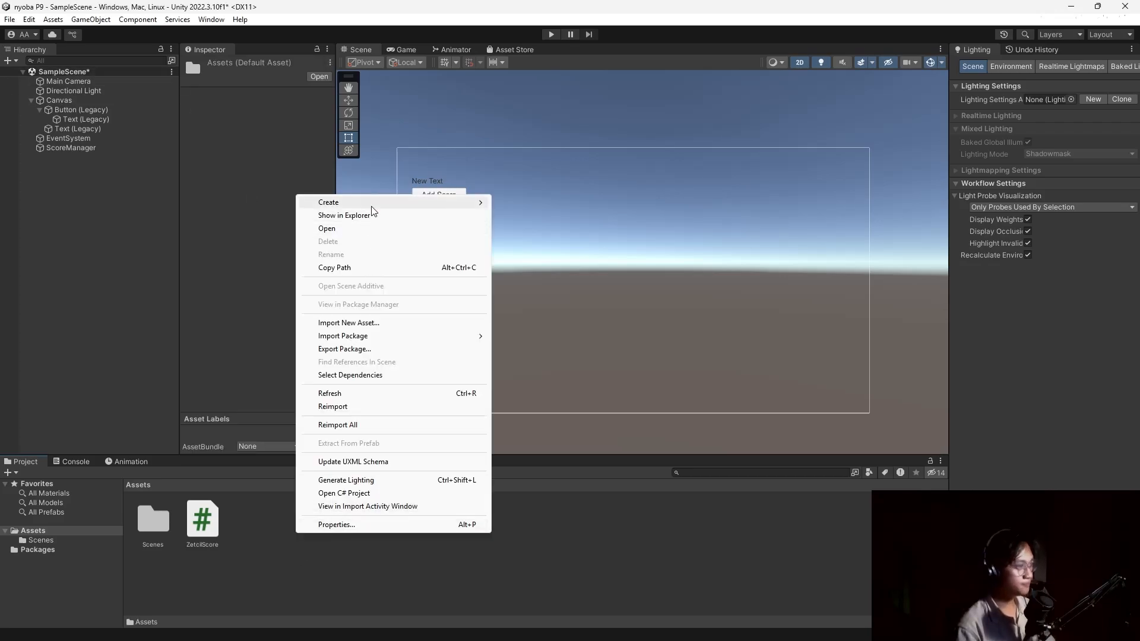
mouse_move(373, 209)
left_click(516, 215)
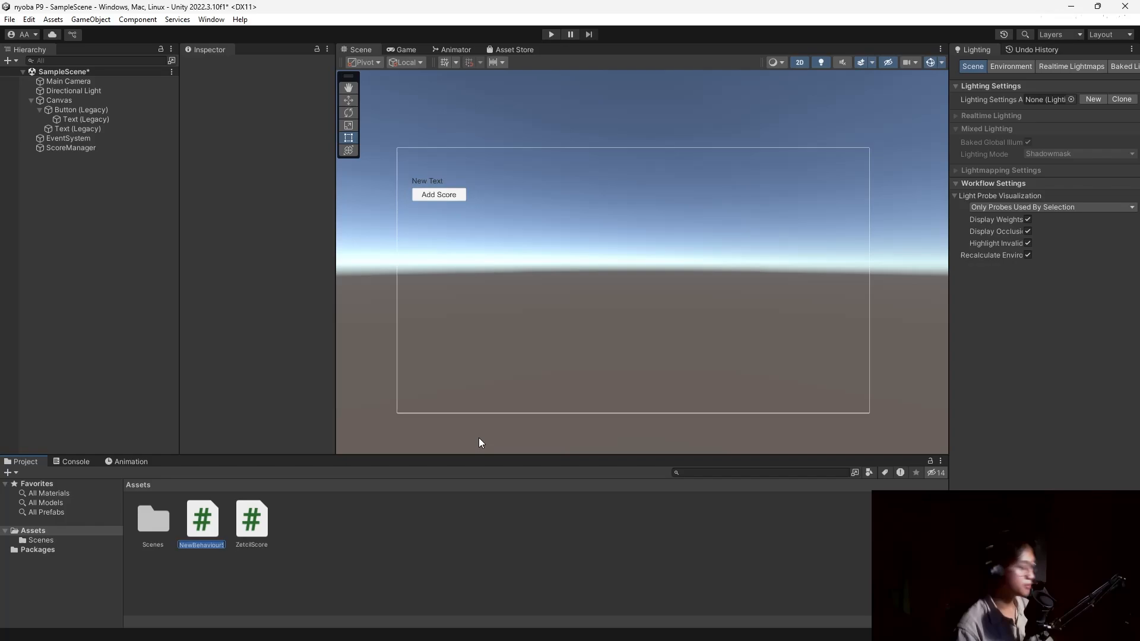
type("ZetcilNumber")
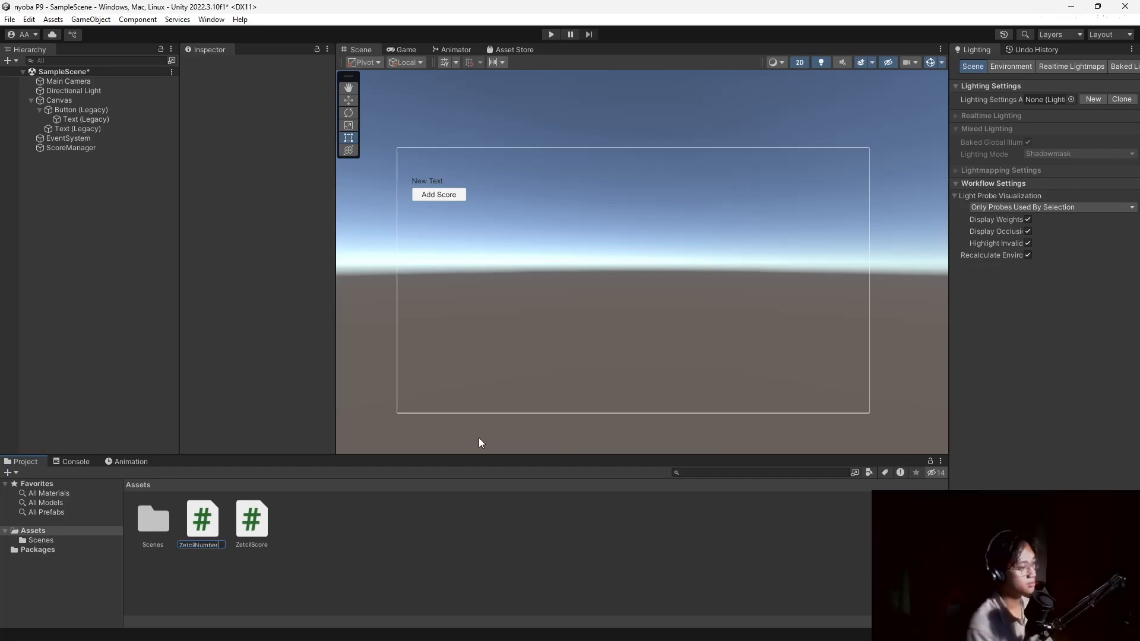
key("Return")
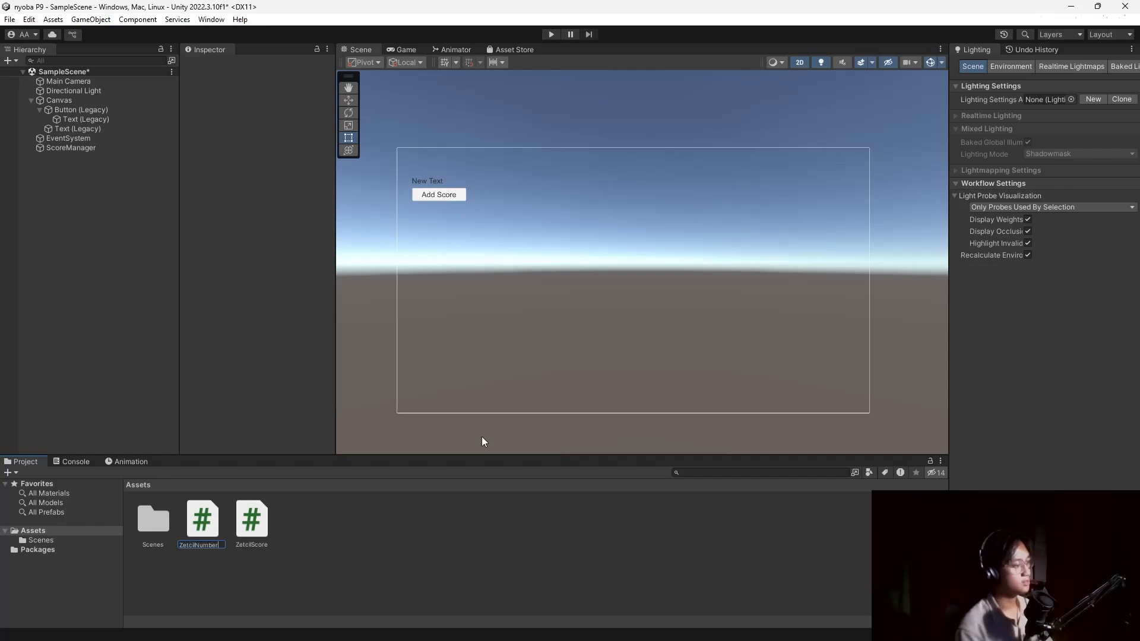
key("alt+Tab")
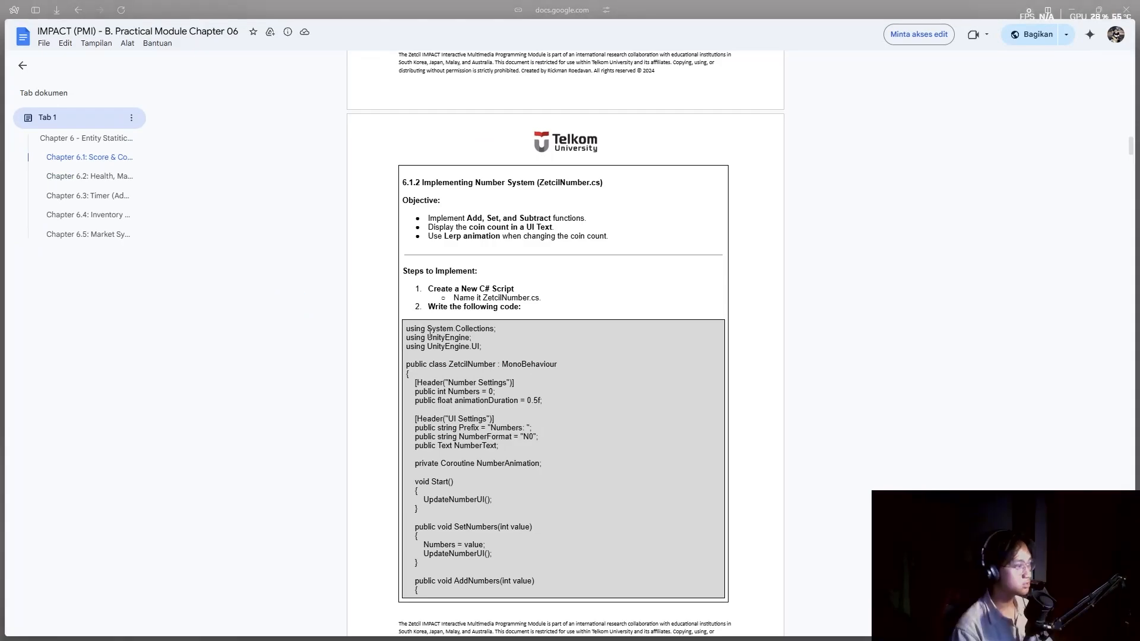
Select the ZetcilNumber.cs code listing in the module document, then return to Unity.
left_click_drag(407, 327, 410, 484)
scroll(535, 400, "down", 9)
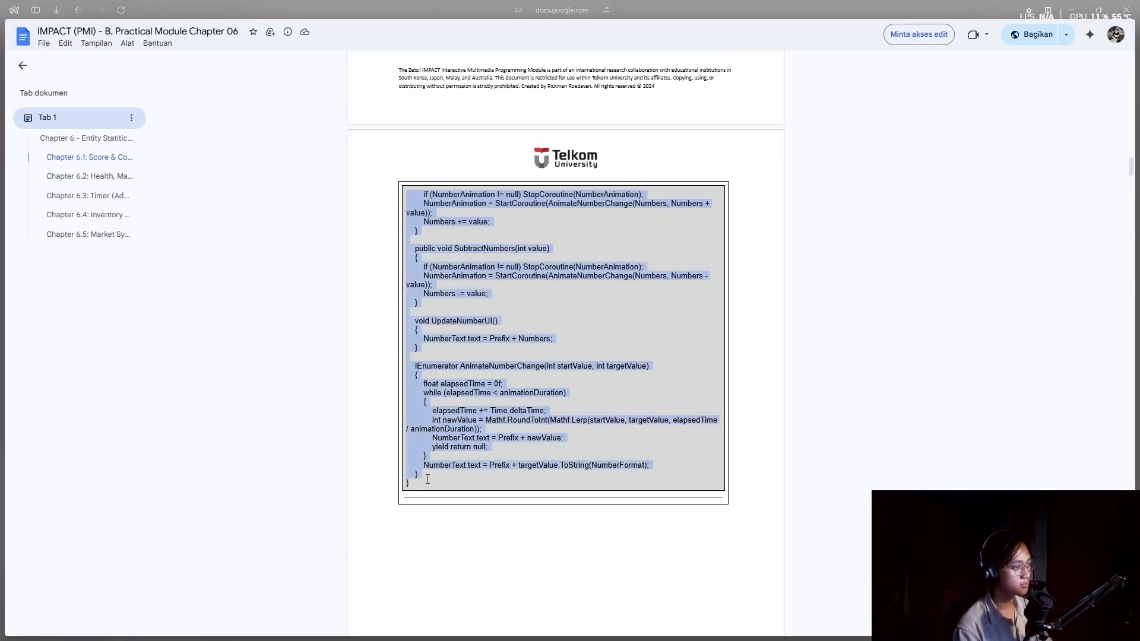
scroll(427, 479, "up", 10)
key("alt+Tab")
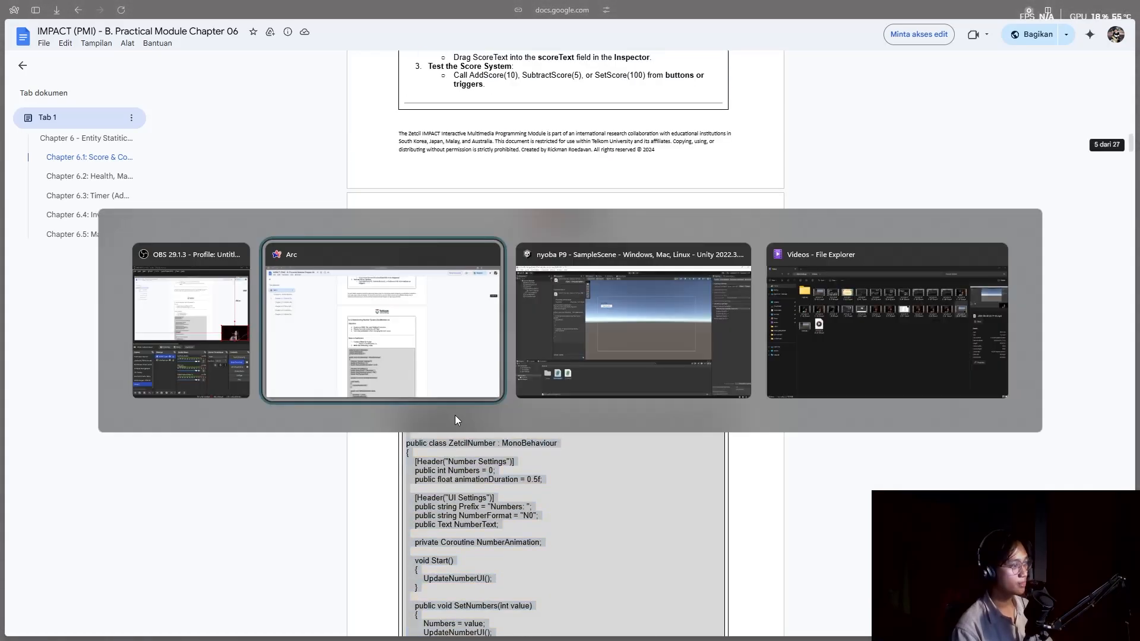
key("alt+Tab")
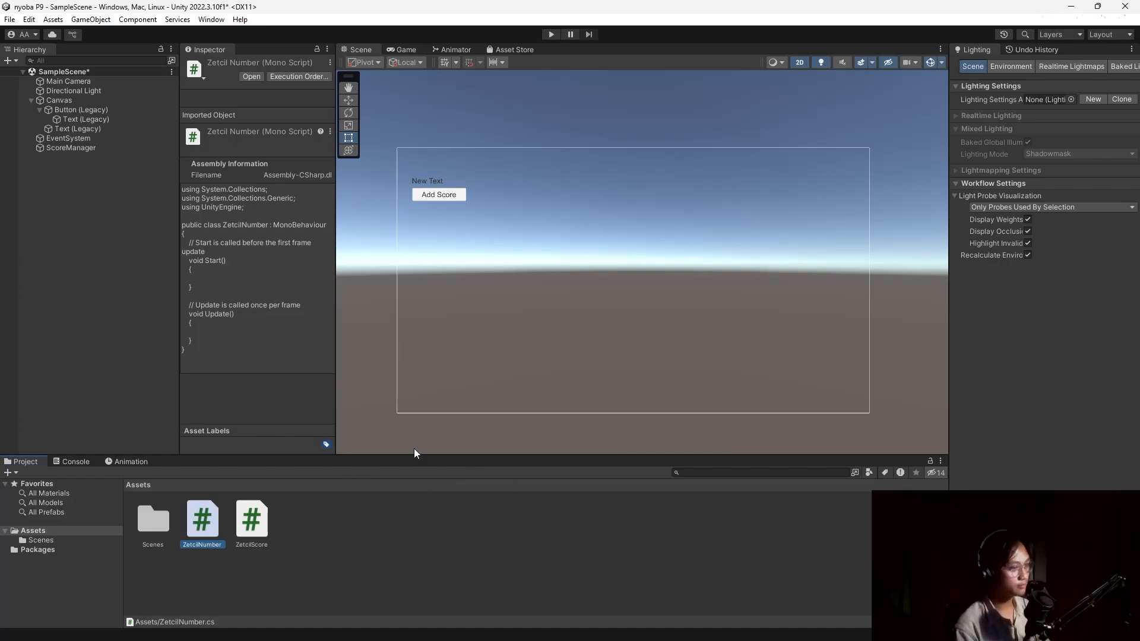
Replace the ZetcilNumber.cs template with the full number-animation script and close VS Code.
key("alt+Tab")
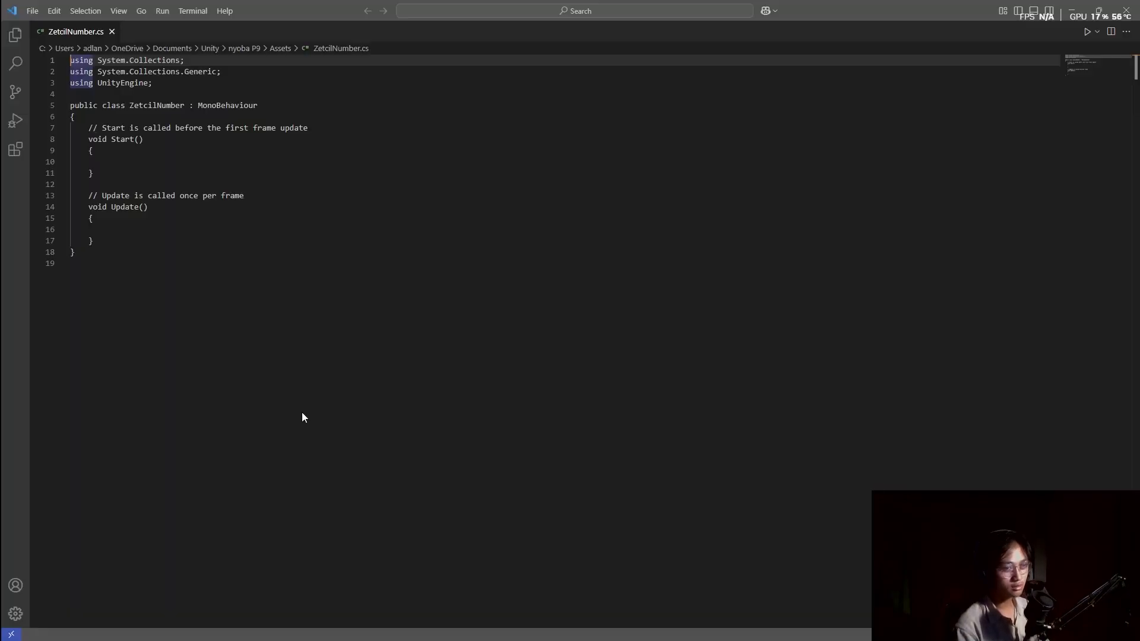
key("ctrl+a")
key("ctrl+v")
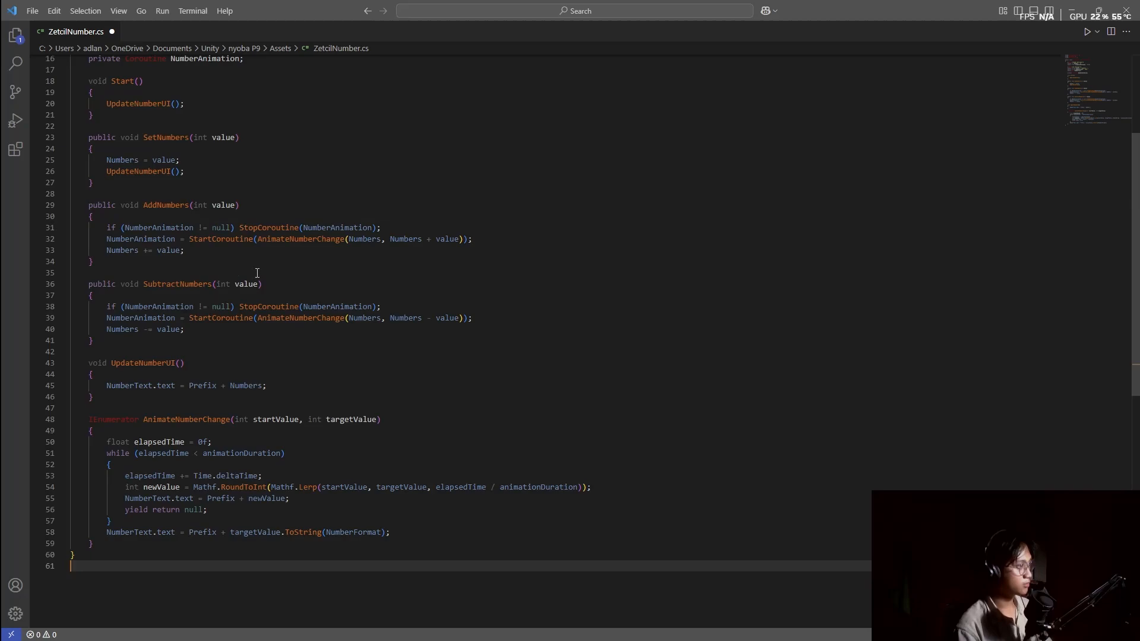
left_click(1129, 11)
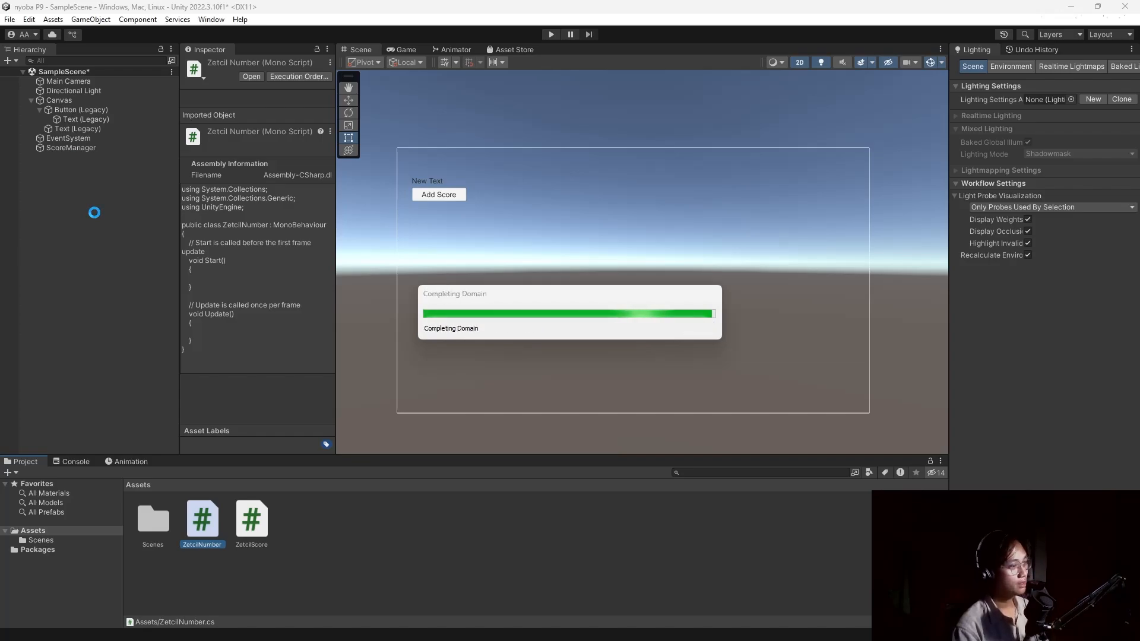
Create an empty GameObject in the Hierarchy and name it ZetcilNumber.
left_click(94, 216)
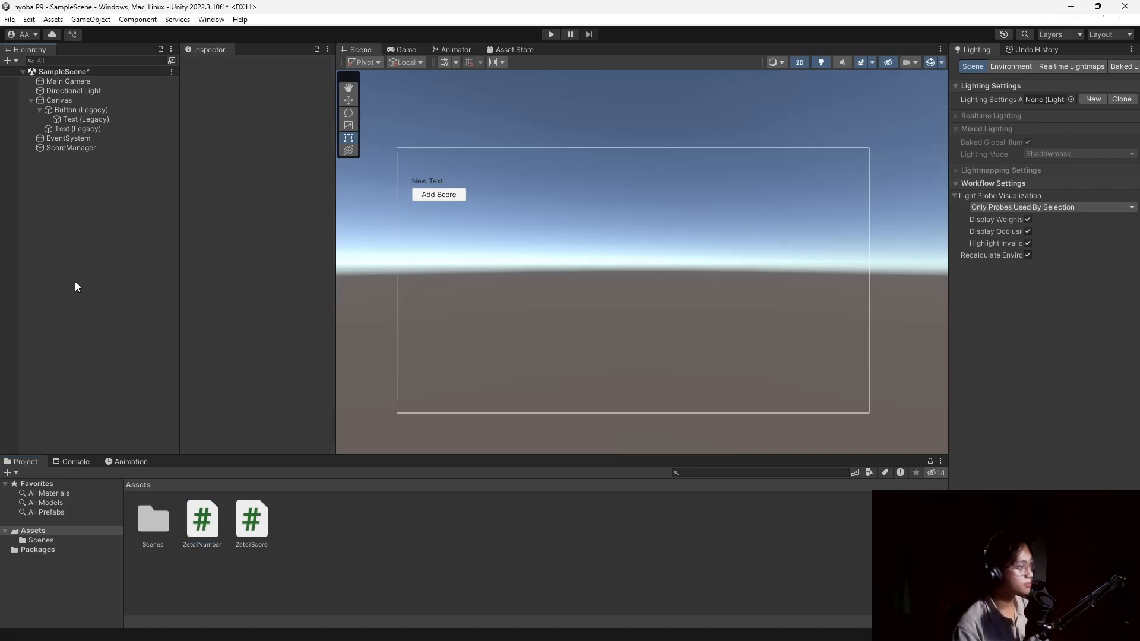
right_click(94, 215)
left_click(173, 383)
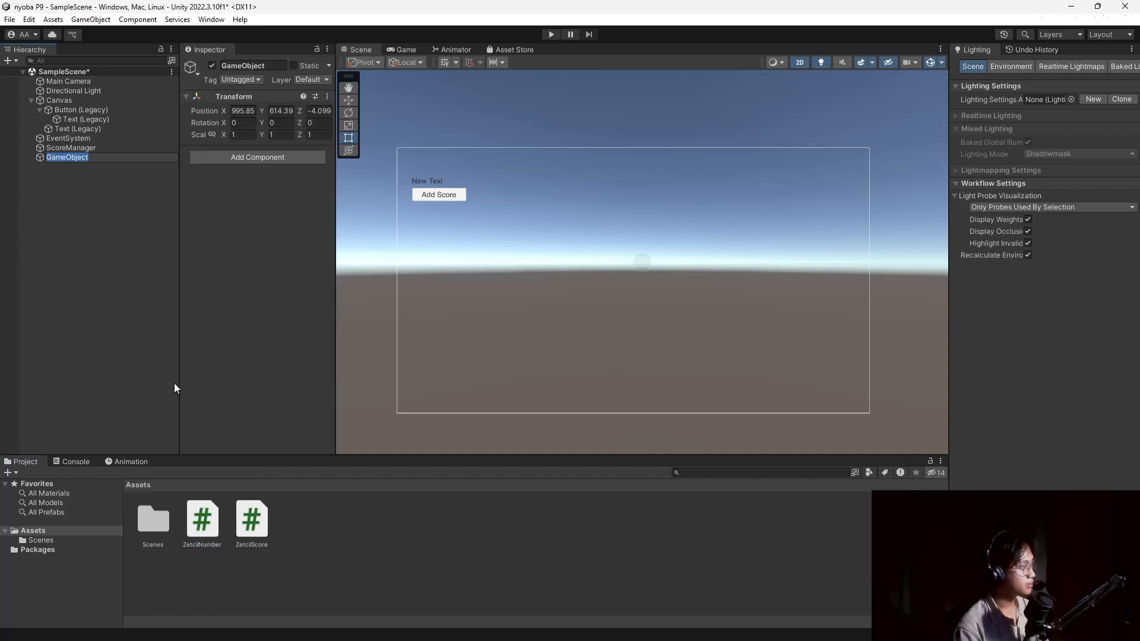
type("ZetcilNumber")
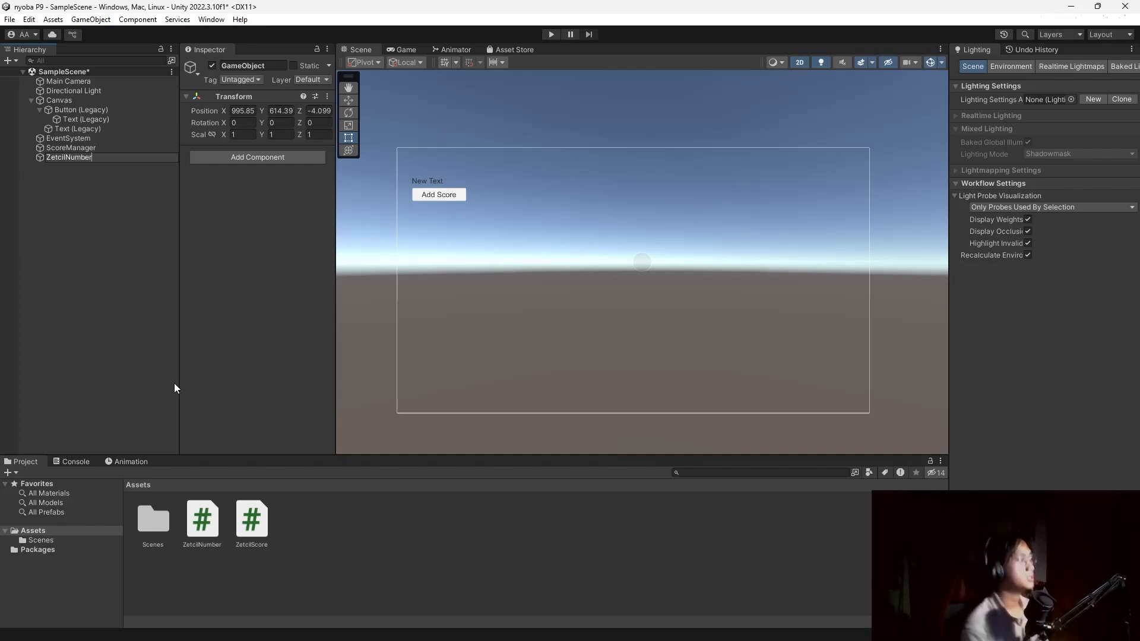
key("Return")
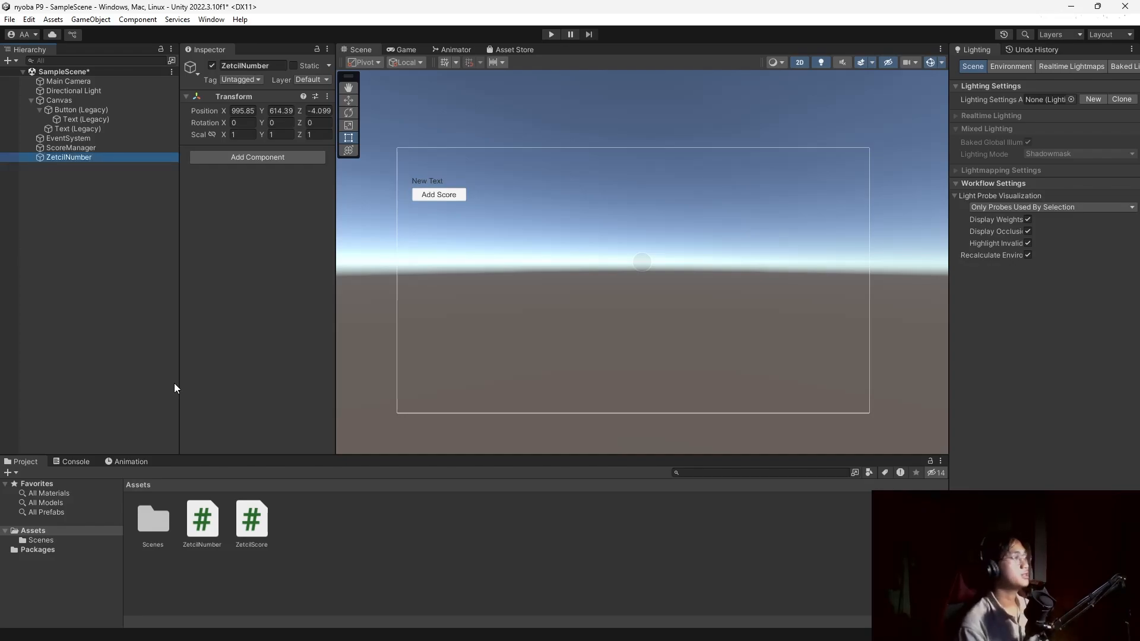
Duplicate the New Text label and move the copy to the right of the original.
left_click(433, 180)
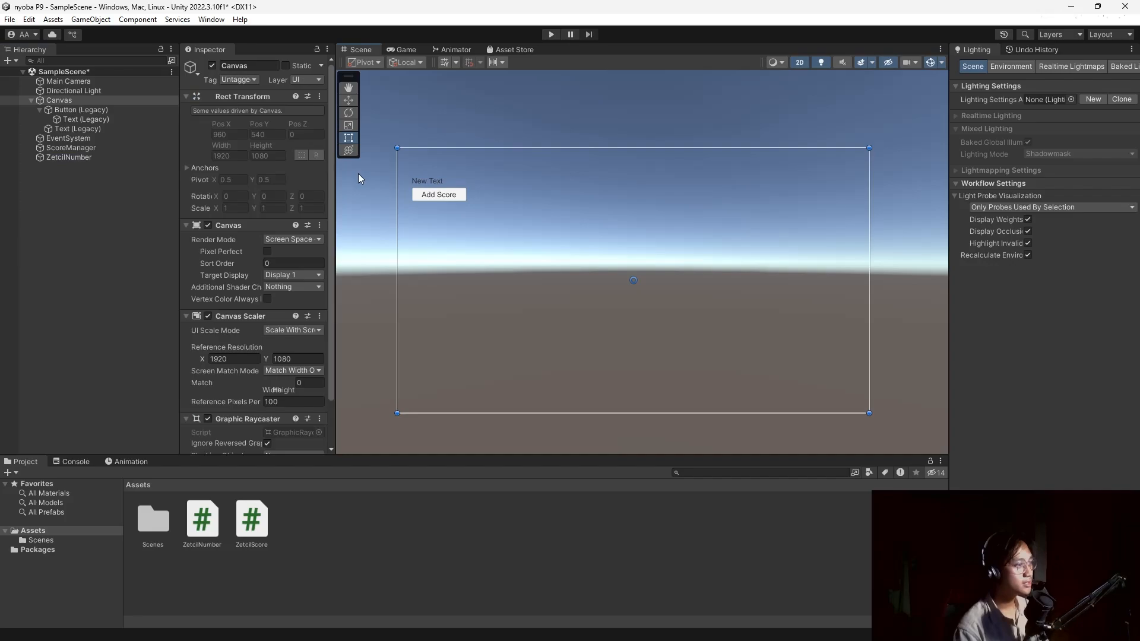
left_click(109, 129)
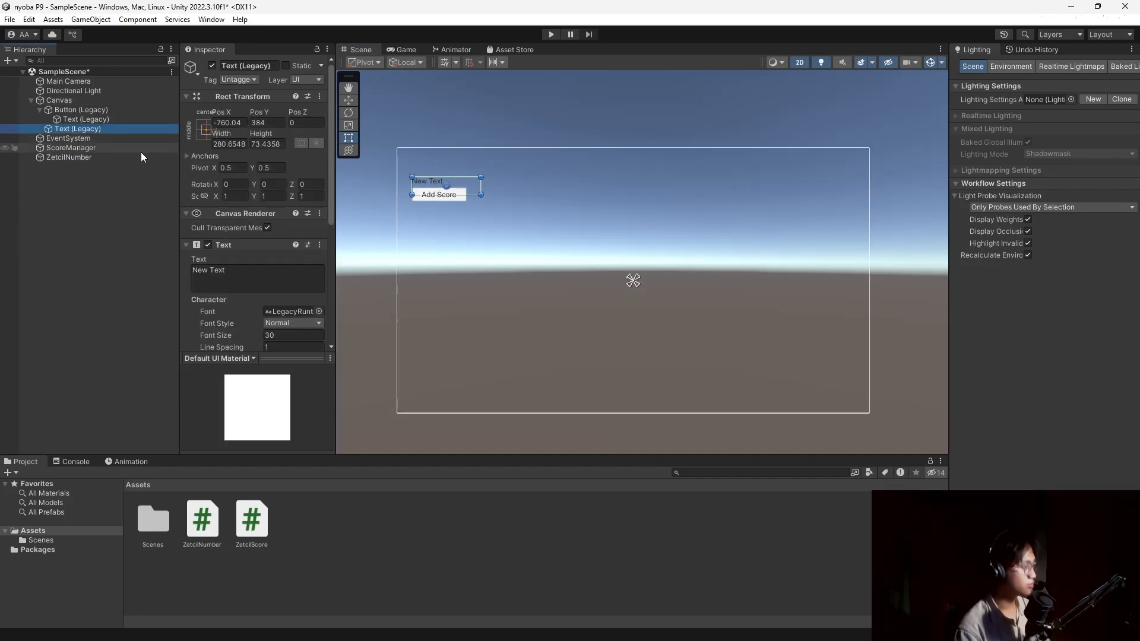
key("ctrl+d")
left_click_drag(459, 187, 561, 179)
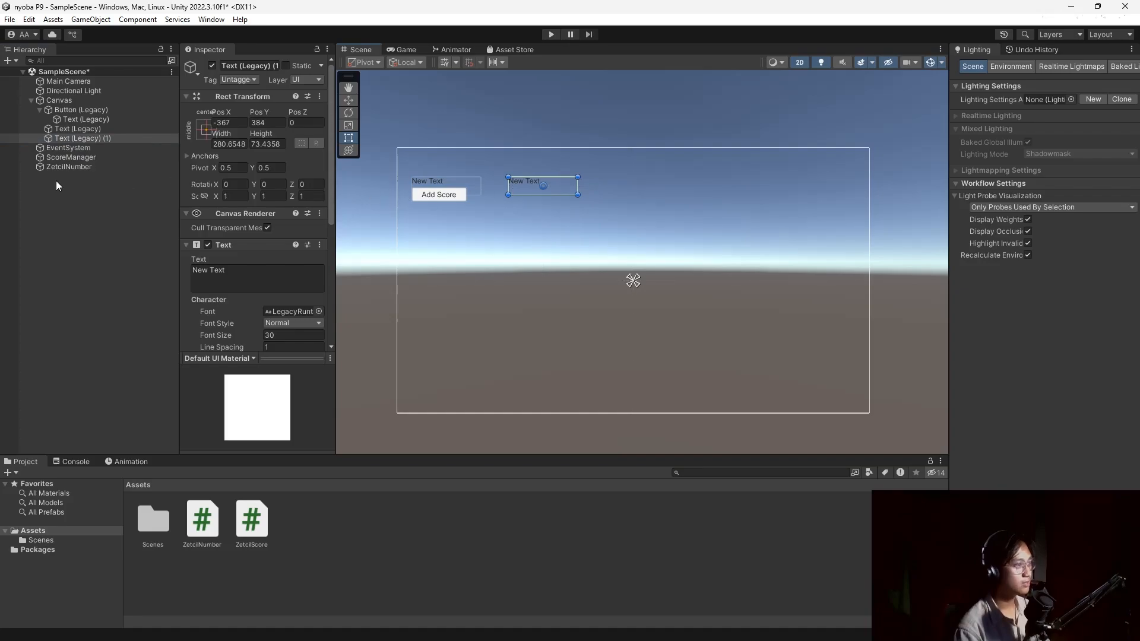
left_click(109, 168)
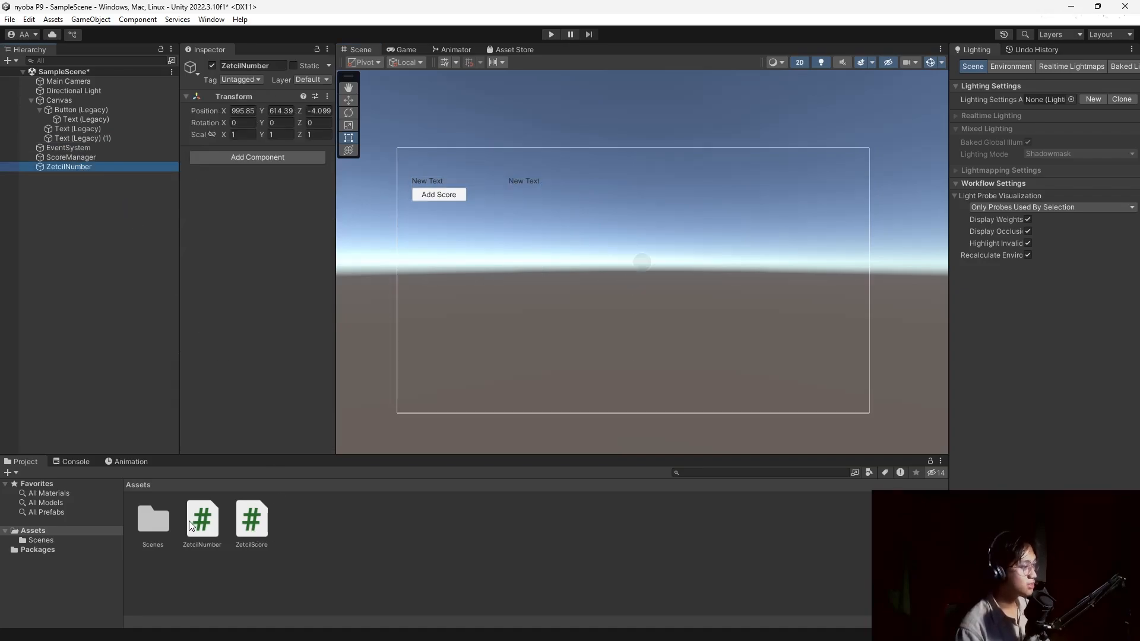
left_click(189, 522)
Add the ZetcilNumber script component and set Number Text to Text (Legacy) (1).
left_click(89, 167)
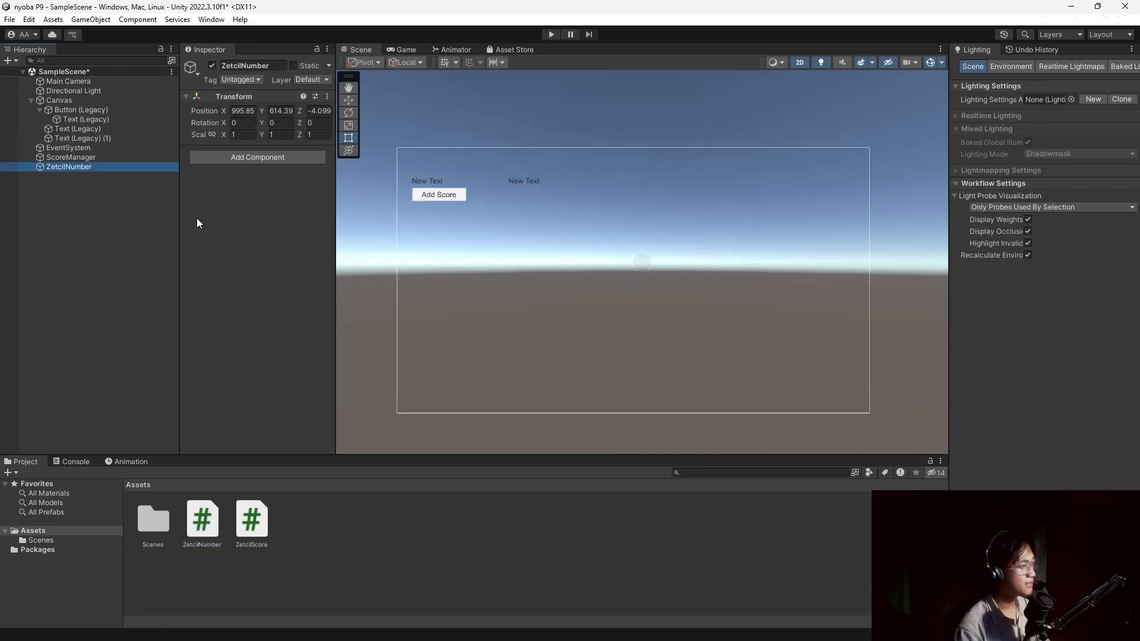
left_click_drag(202, 527, 237, 272)
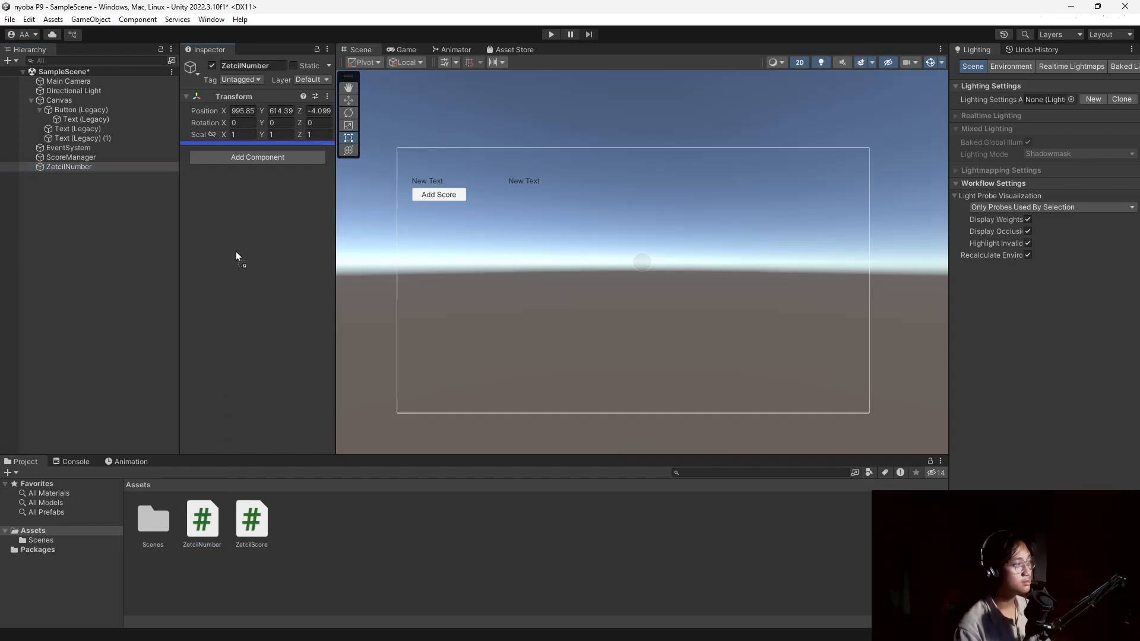
left_click_drag(236, 252, 235, 252)
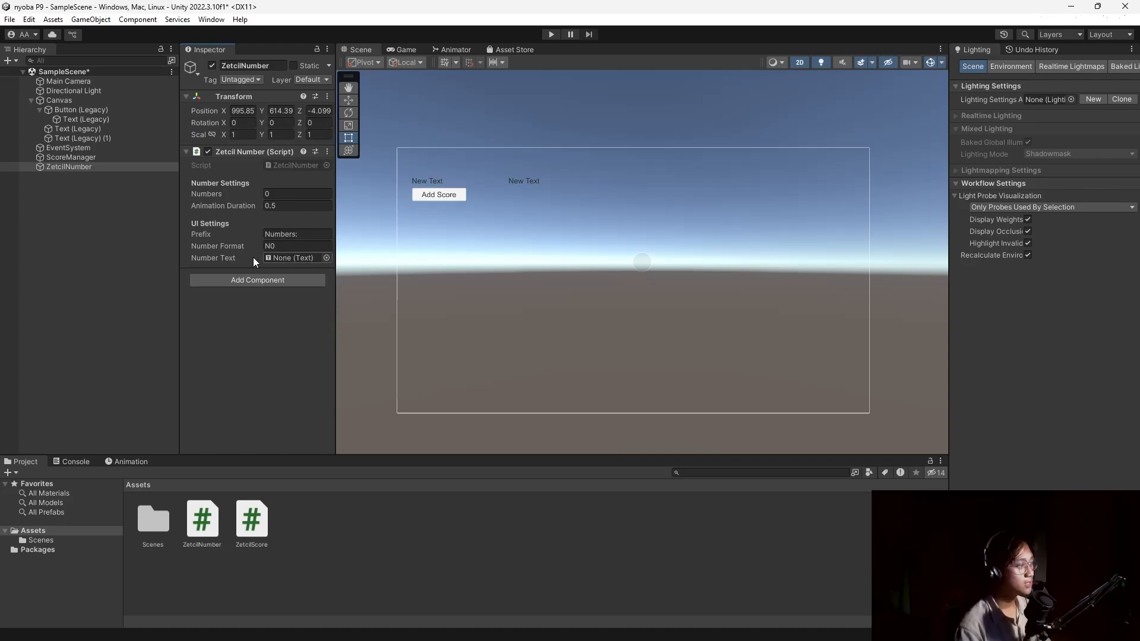
left_click_drag(56, 138, 283, 255)
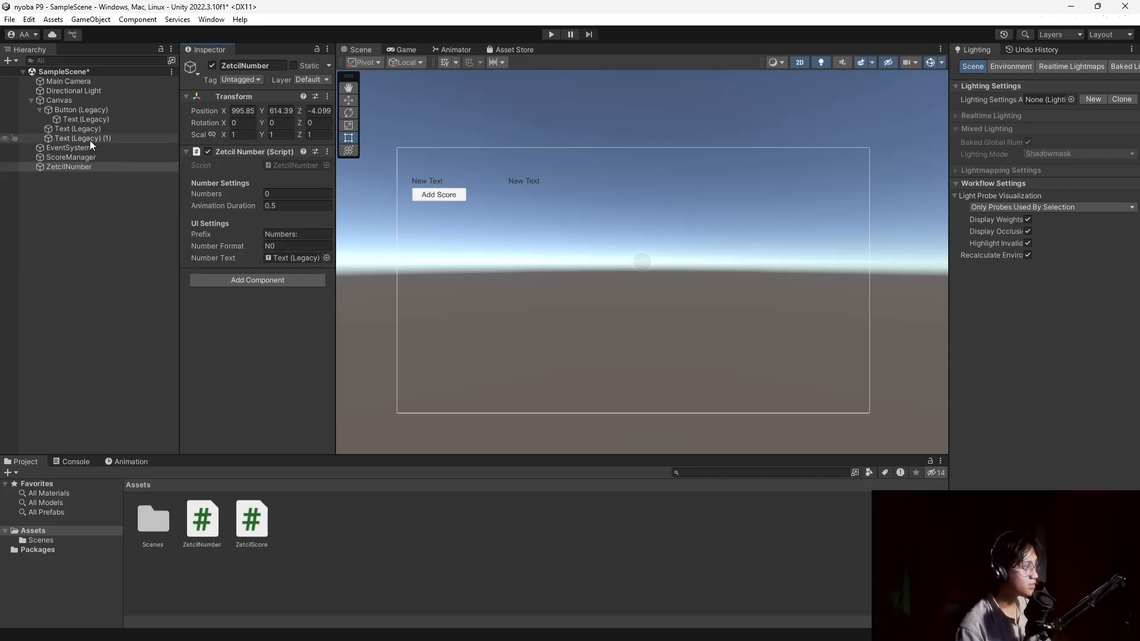
Duplicate the Add Score button and place the copy beneath the second text label.
left_click(81, 110)
scroll(251, 294, "down", 5)
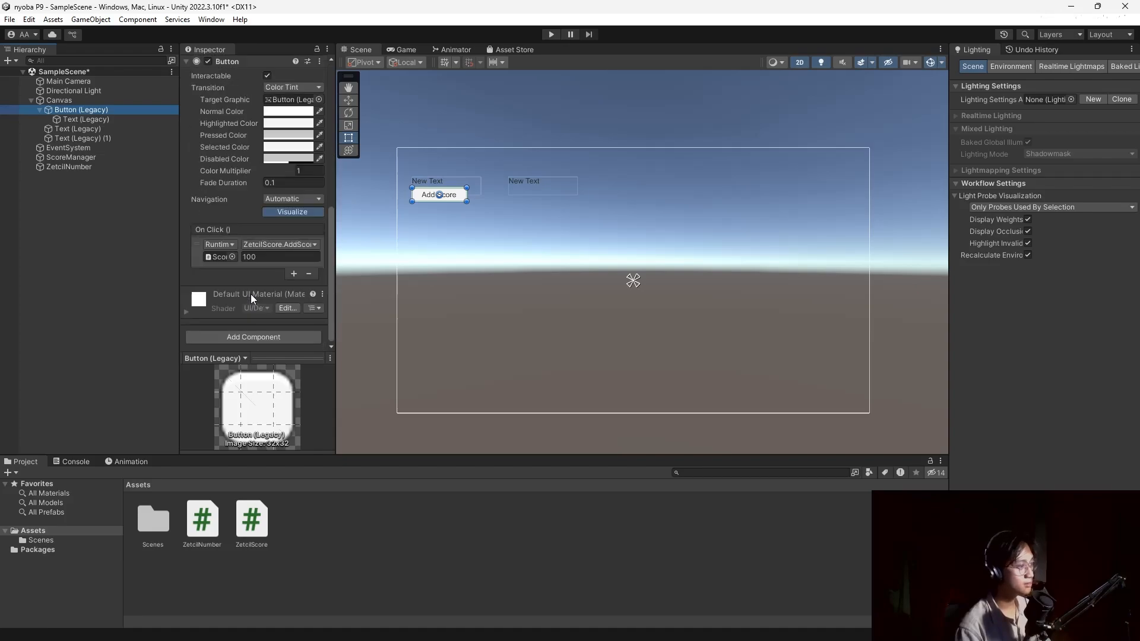
scroll(252, 291, "up", 3)
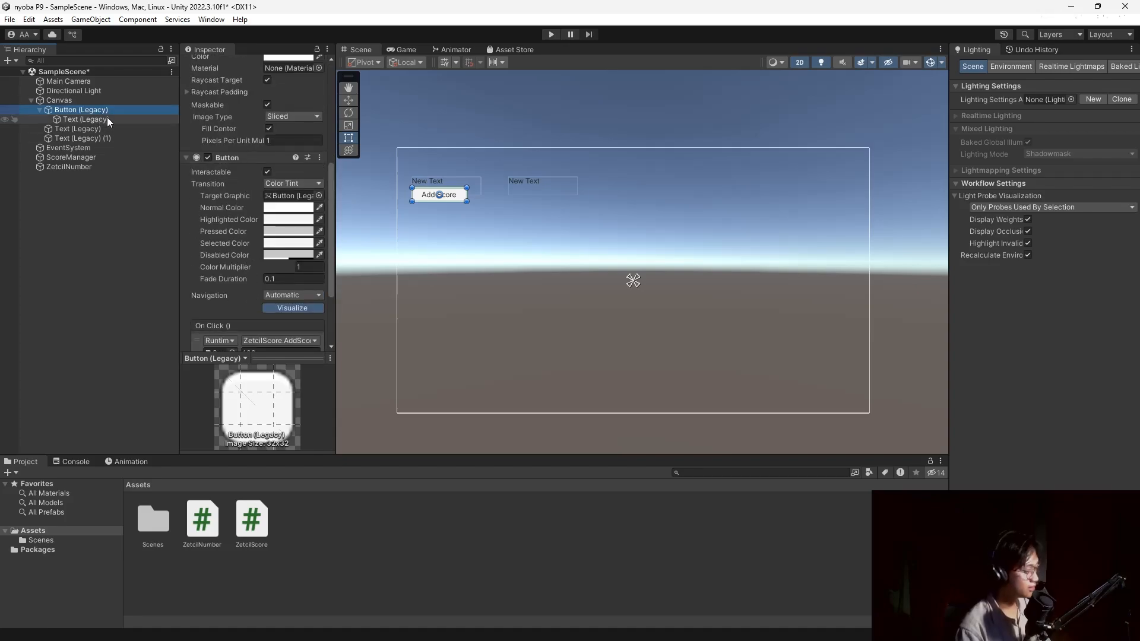
key("ctrl+d")
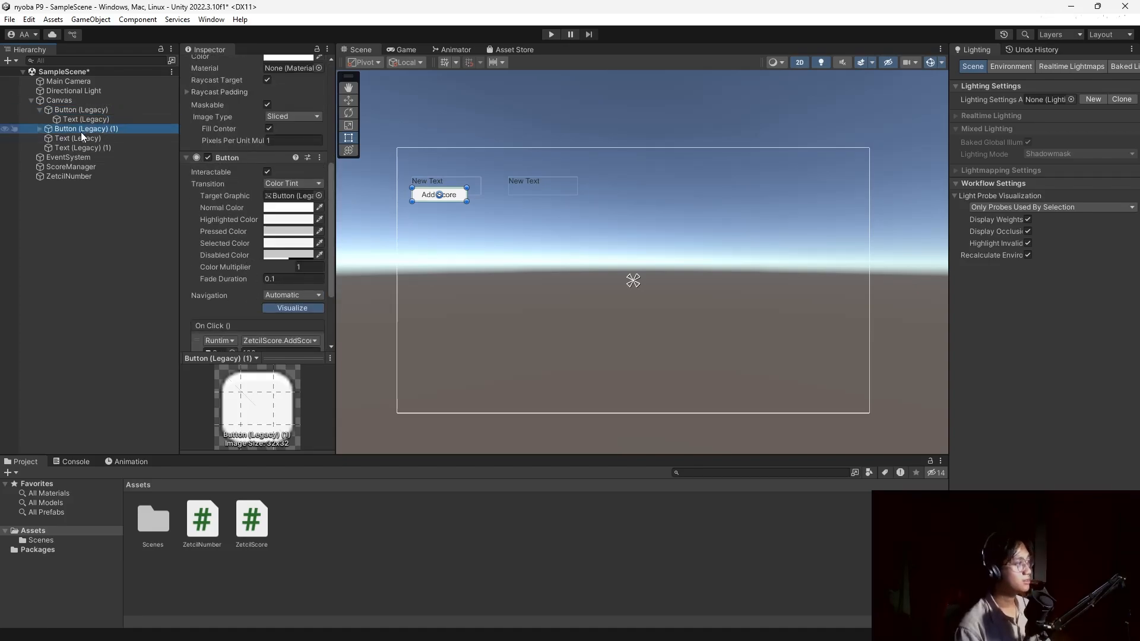
left_click_drag(457, 197, 560, 195)
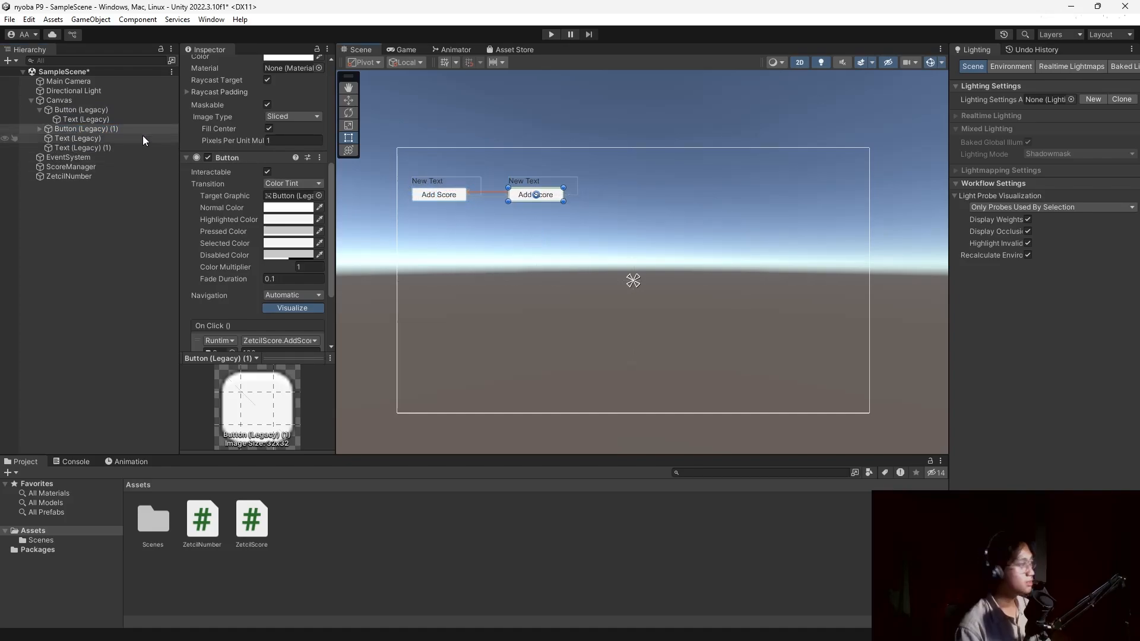
scroll(229, 231, "down", 4)
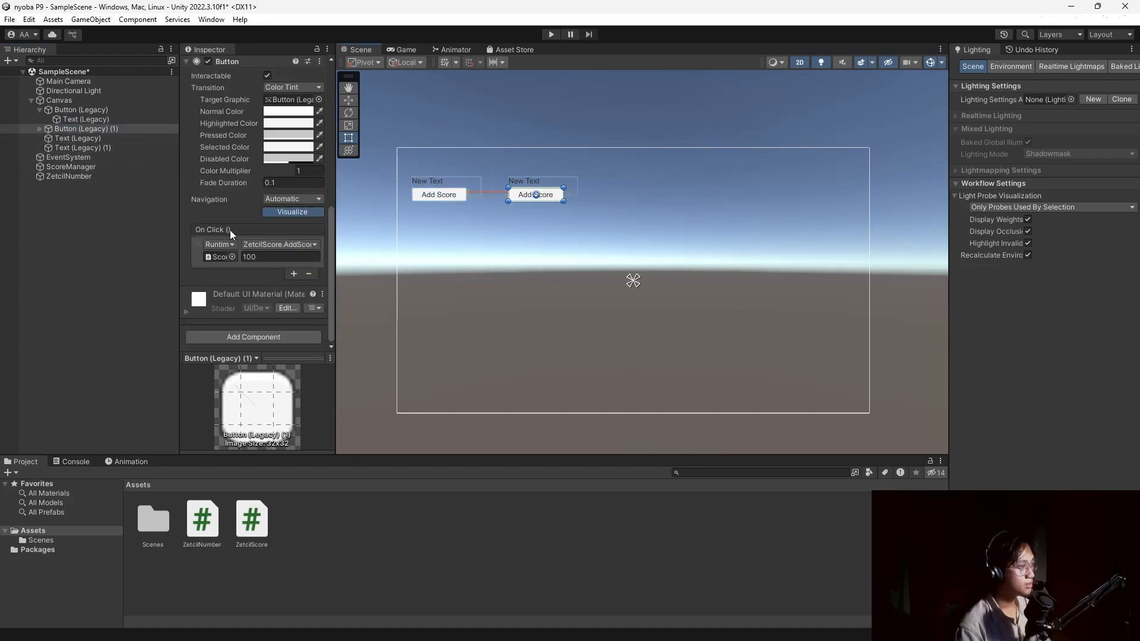
Replace the copied button's AddScore action with ZetcilNumber's AddNumbers (int) in On Click.
left_click(309, 274)
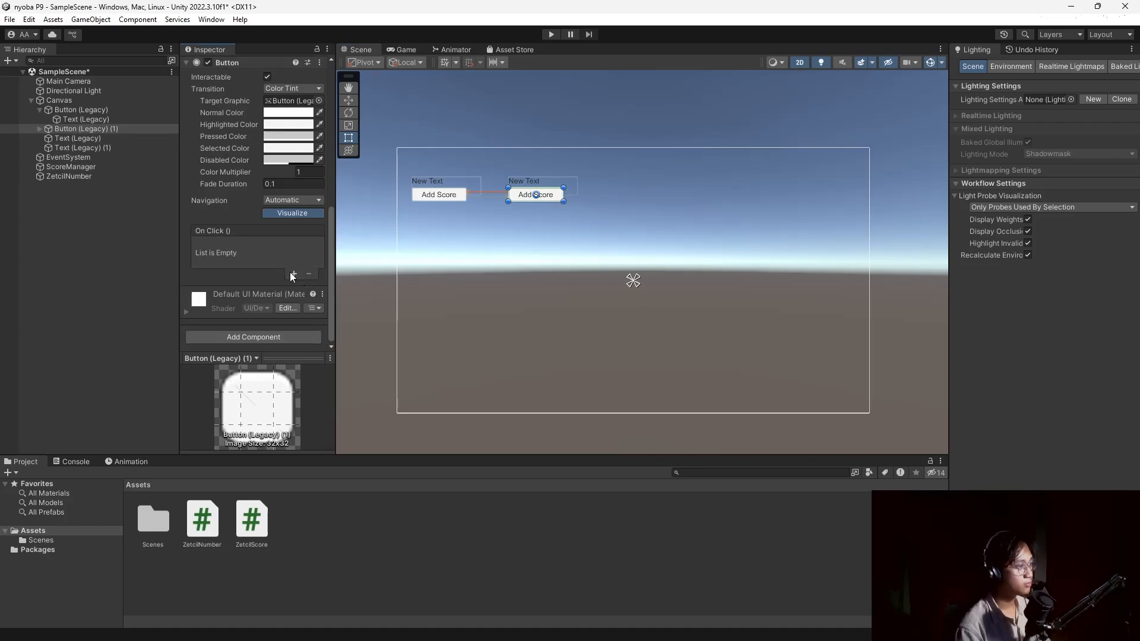
left_click(292, 273)
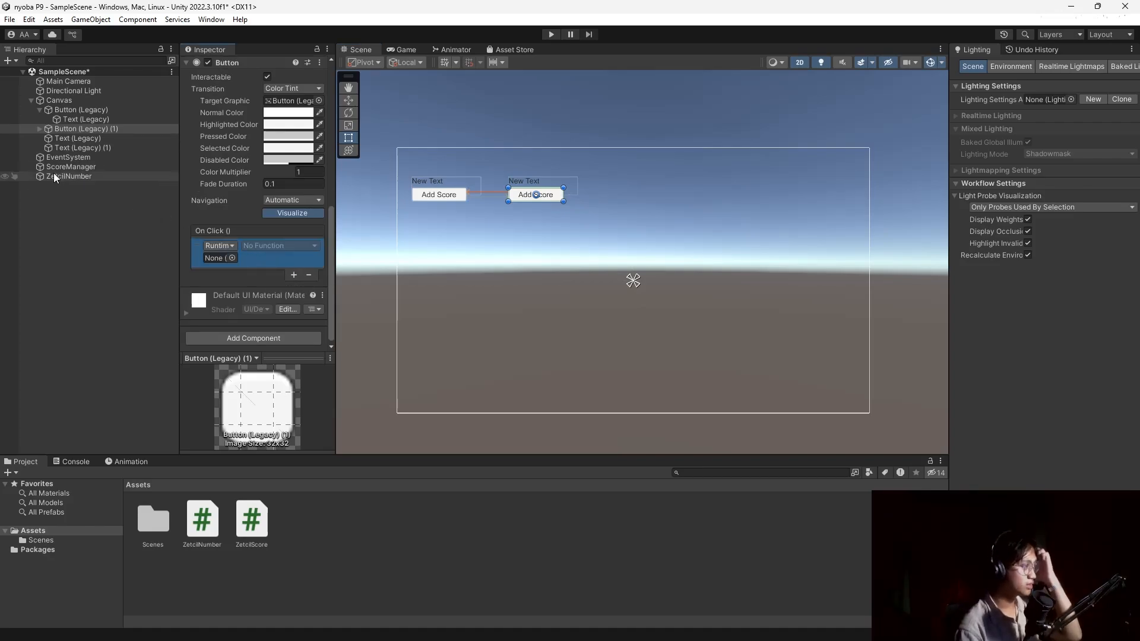
left_click_drag(55, 177, 223, 258)
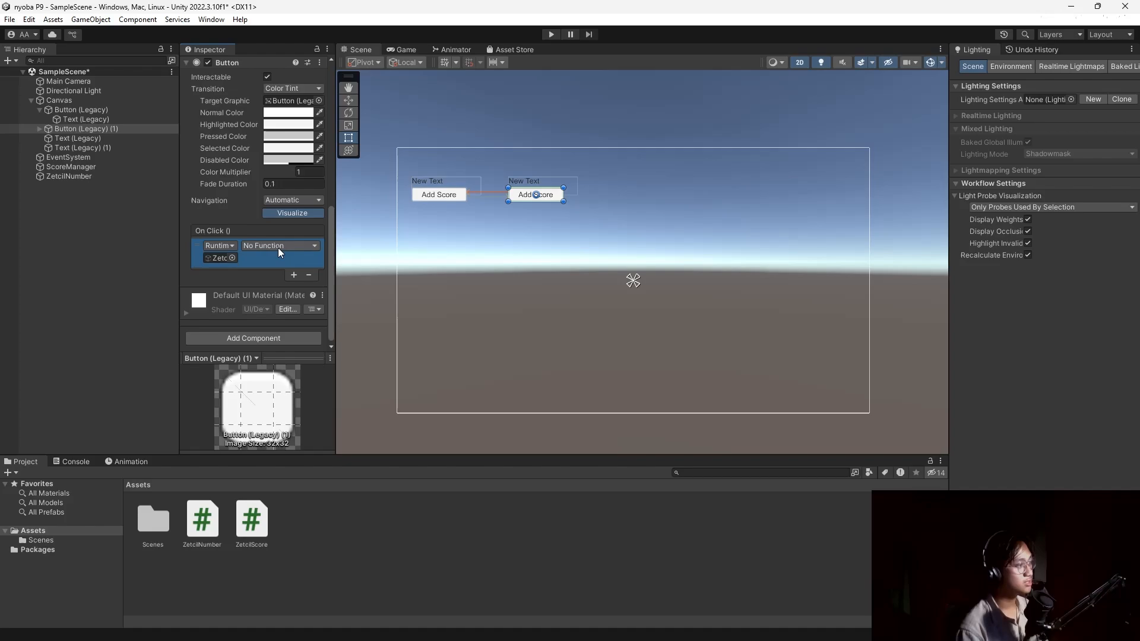
left_click(280, 250)
mouse_move(299, 305)
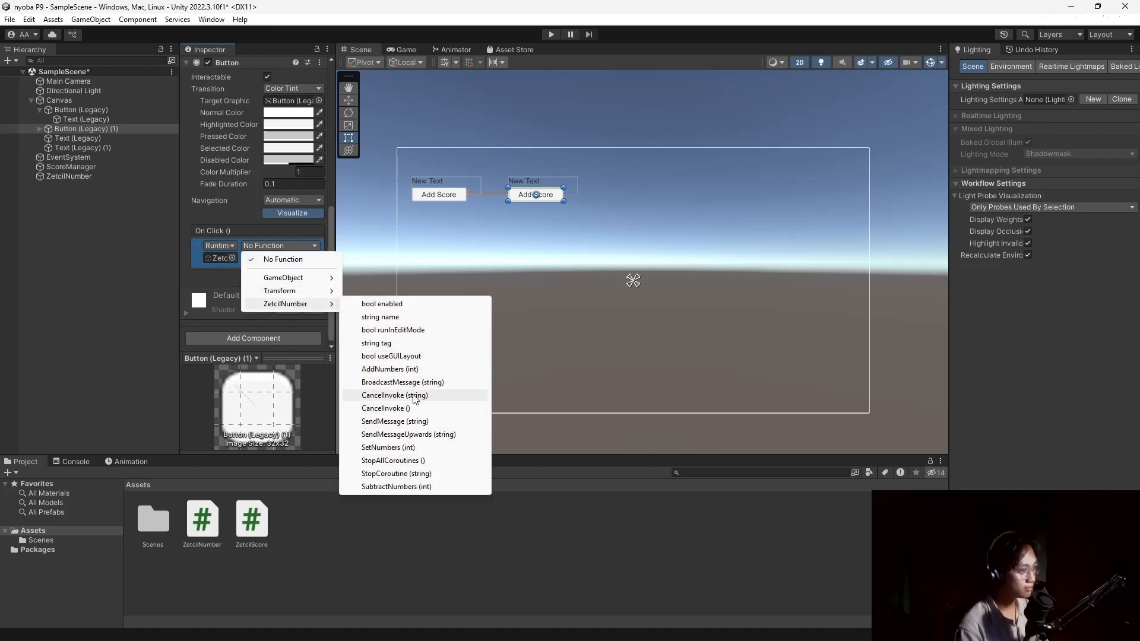
left_click(414, 370)
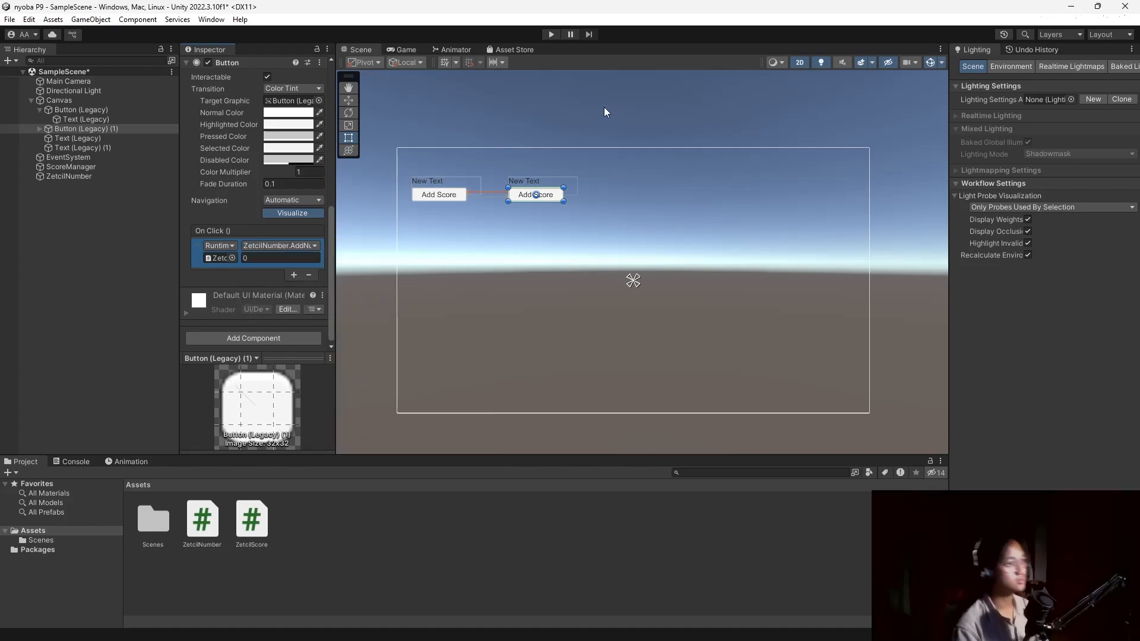
Set the AddNumbers amount to 1000 on the copied button and enter Play mode.
left_click(552, 35)
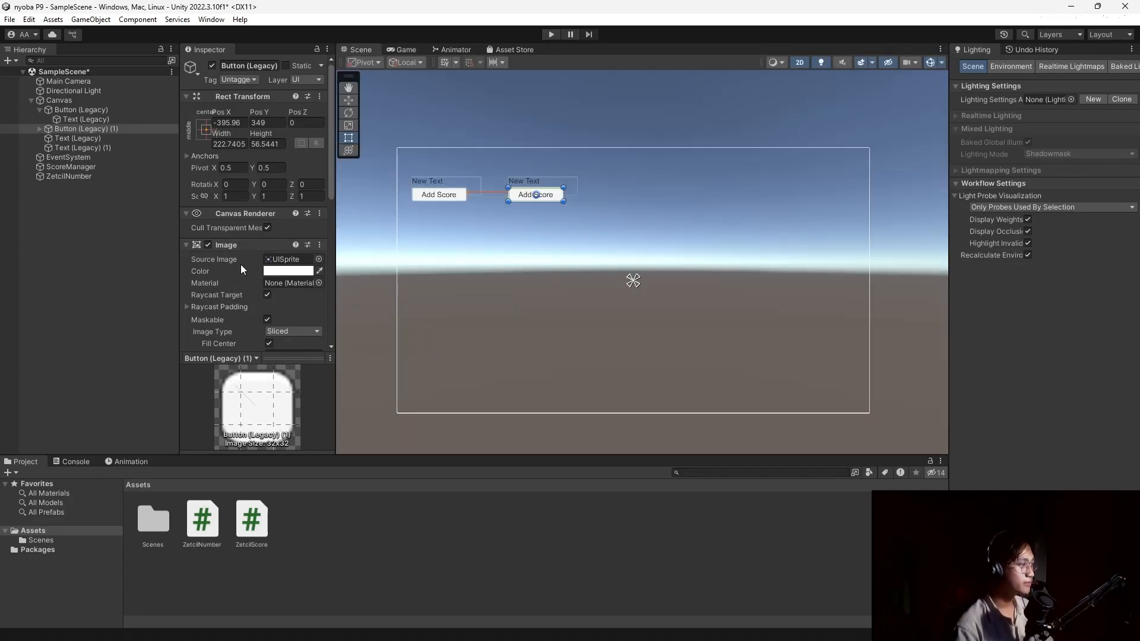
scroll(241, 265, "down", 6)
left_click(93, 139)
left_click(98, 130)
left_click(113, 157)
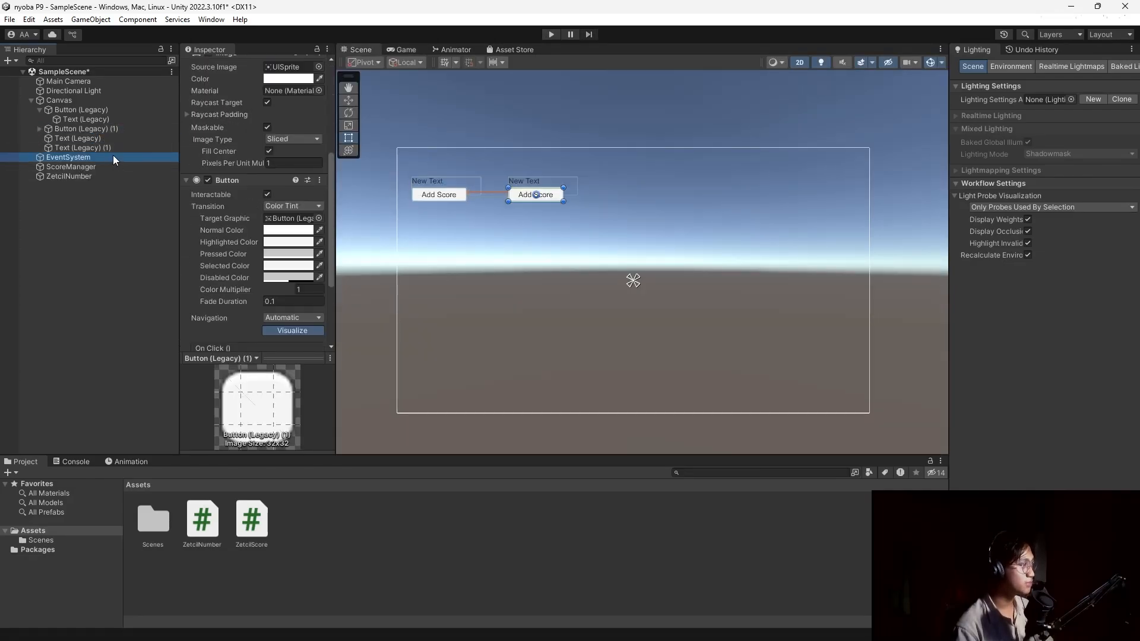
left_click(115, 140)
left_click(120, 130)
scroll(216, 254, "down", 6)
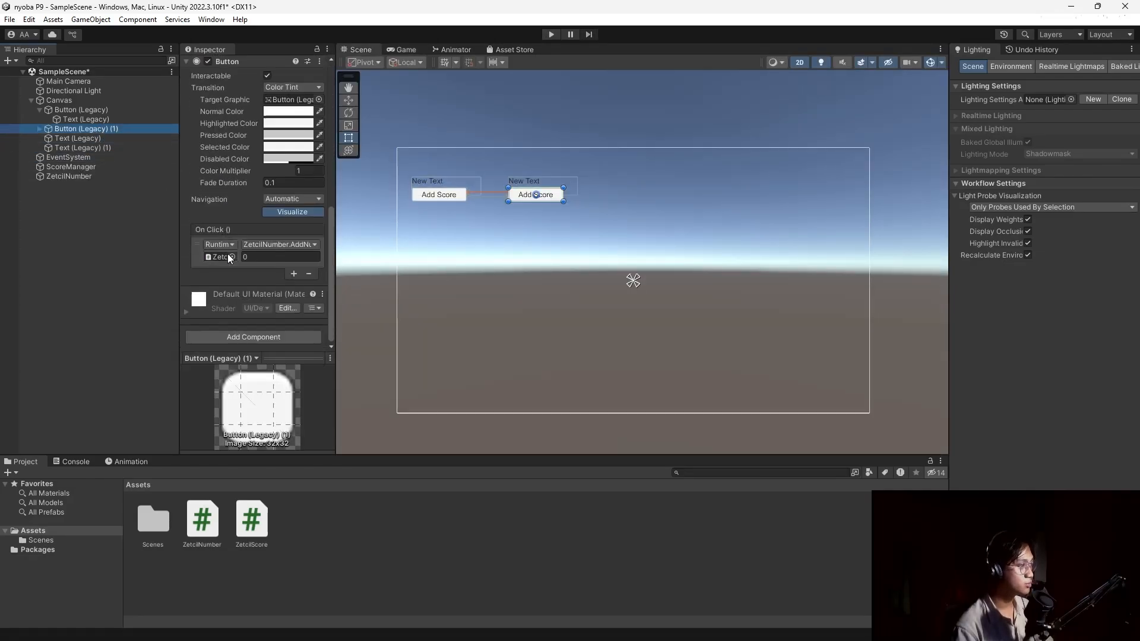
left_click(259, 256)
type("1000")
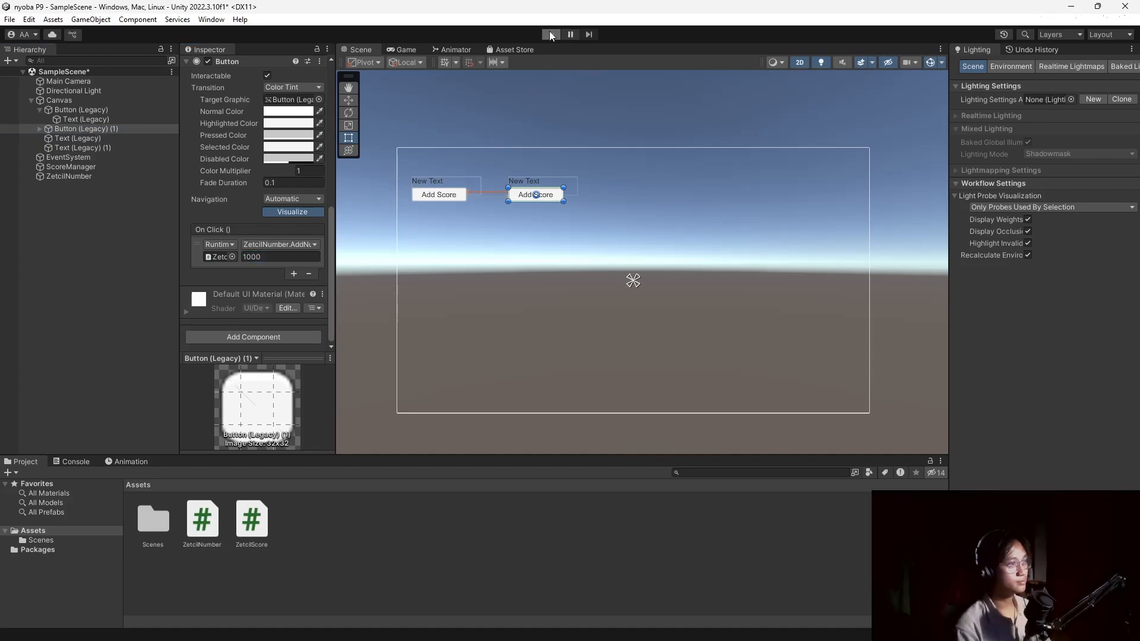
left_click(549, 33)
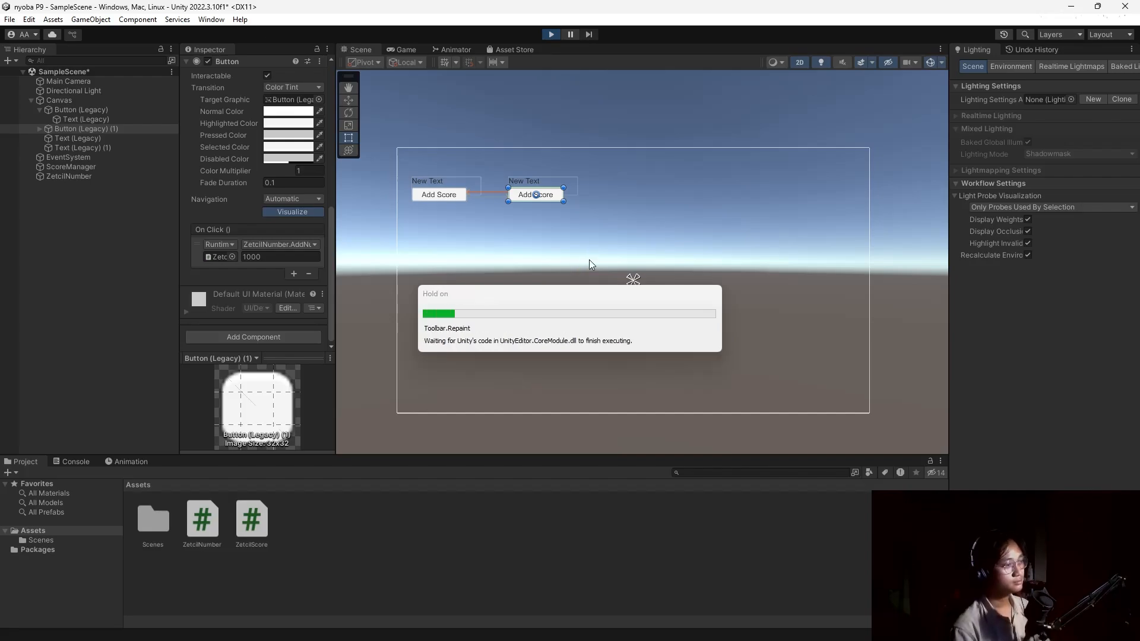
Click the second Add Score button in Play mode, check Numbers reaches 1,000, then stop playing.
left_click(522, 151)
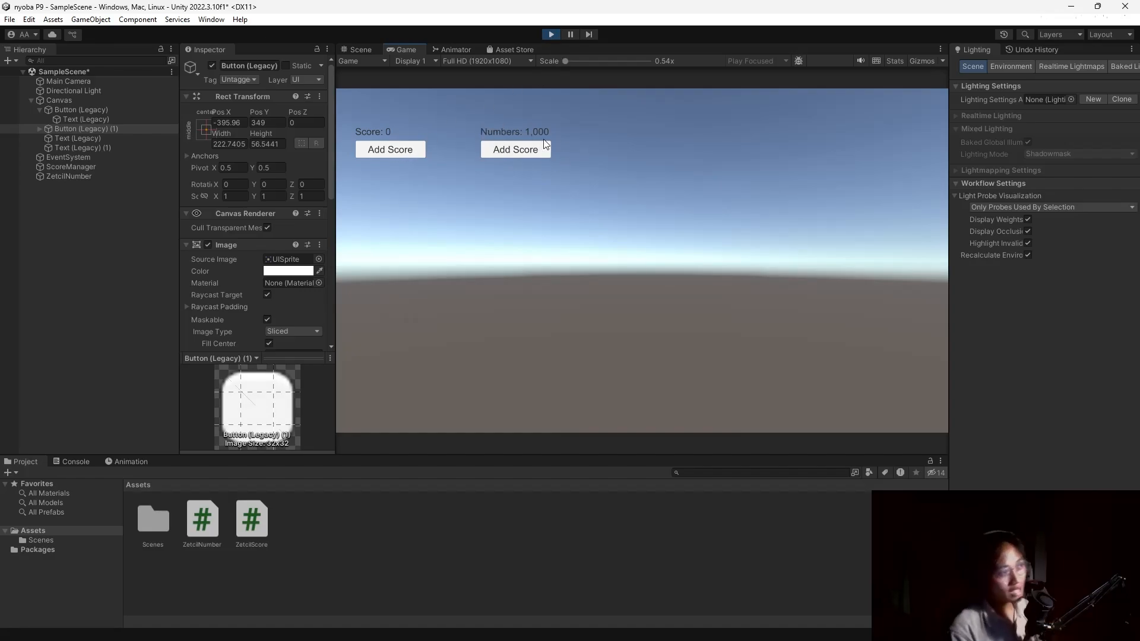
left_click(550, 34)
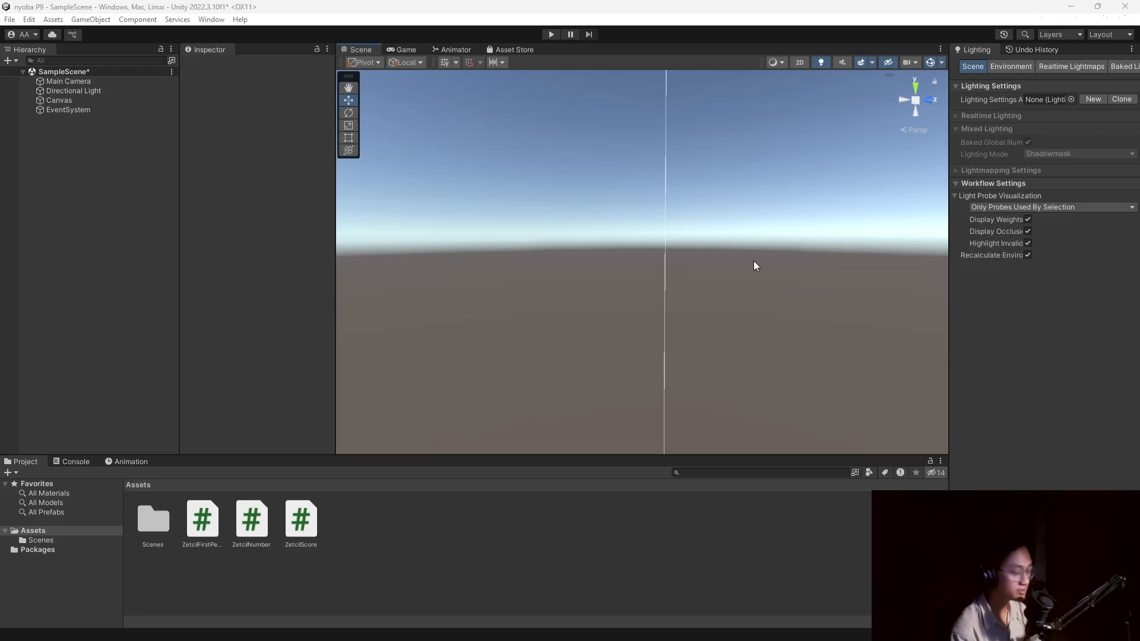
double_click(196, 525)
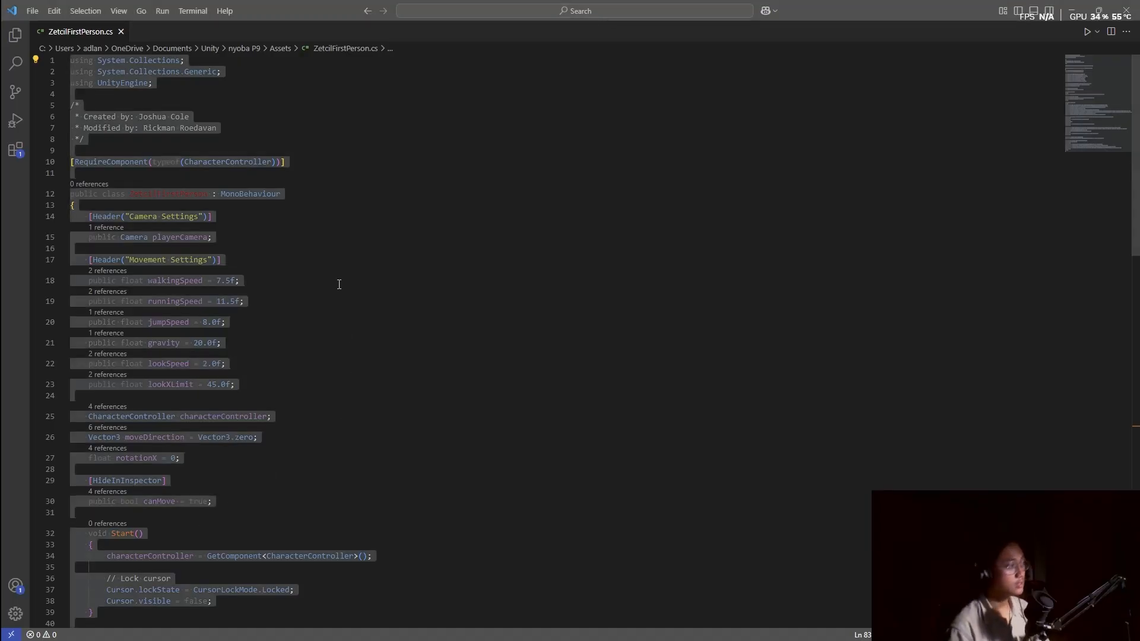
scroll(340, 285, "down", 10)
left_click(965, 172)
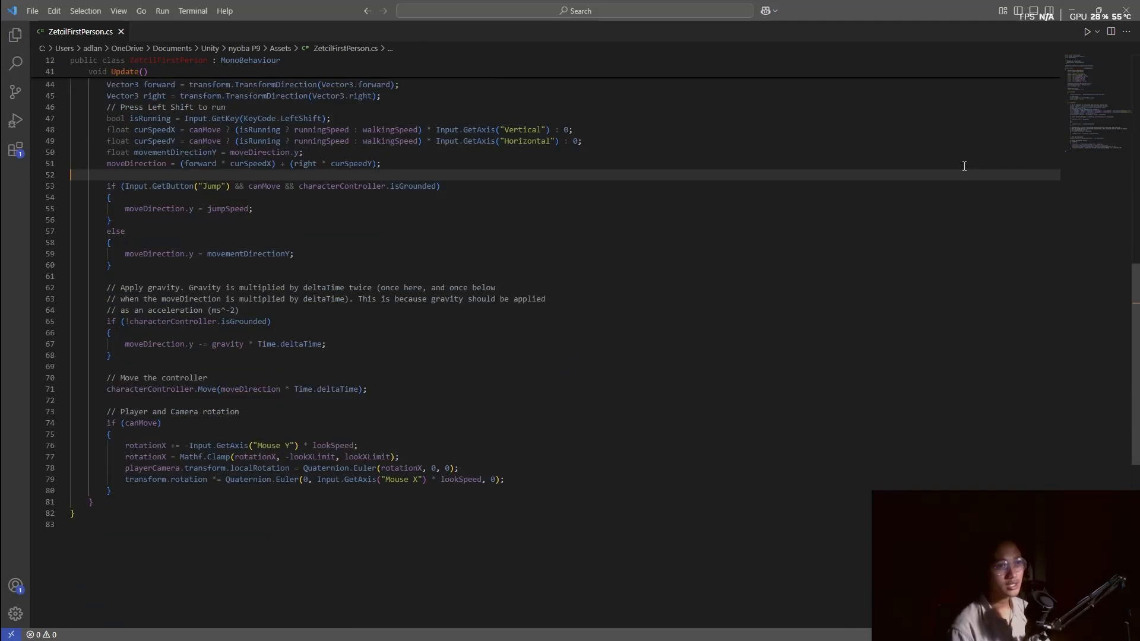
left_click(964, 167)
key("alt+Tab")
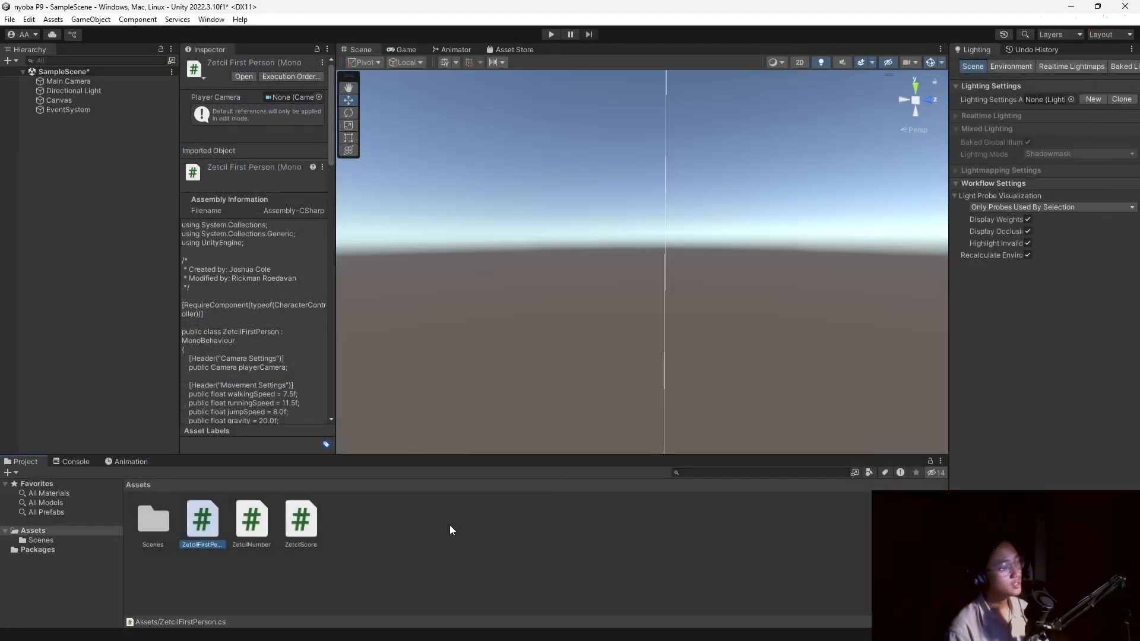
Create a new C# script asset in the Assets folder, then switch to the module document.
right_click(440, 525)
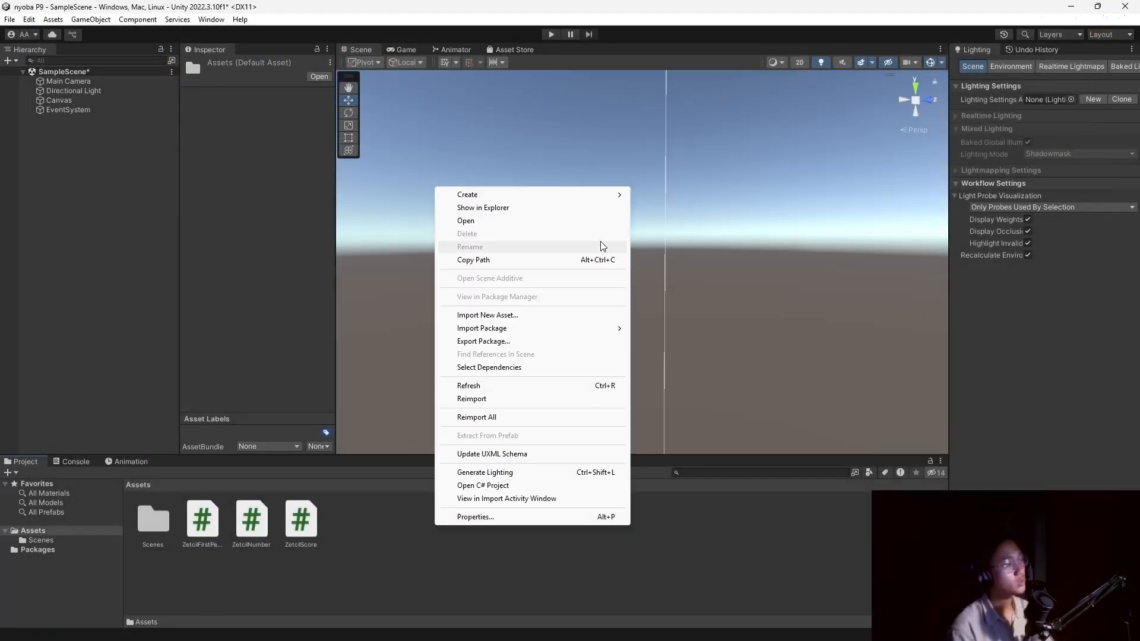
mouse_move(601, 197)
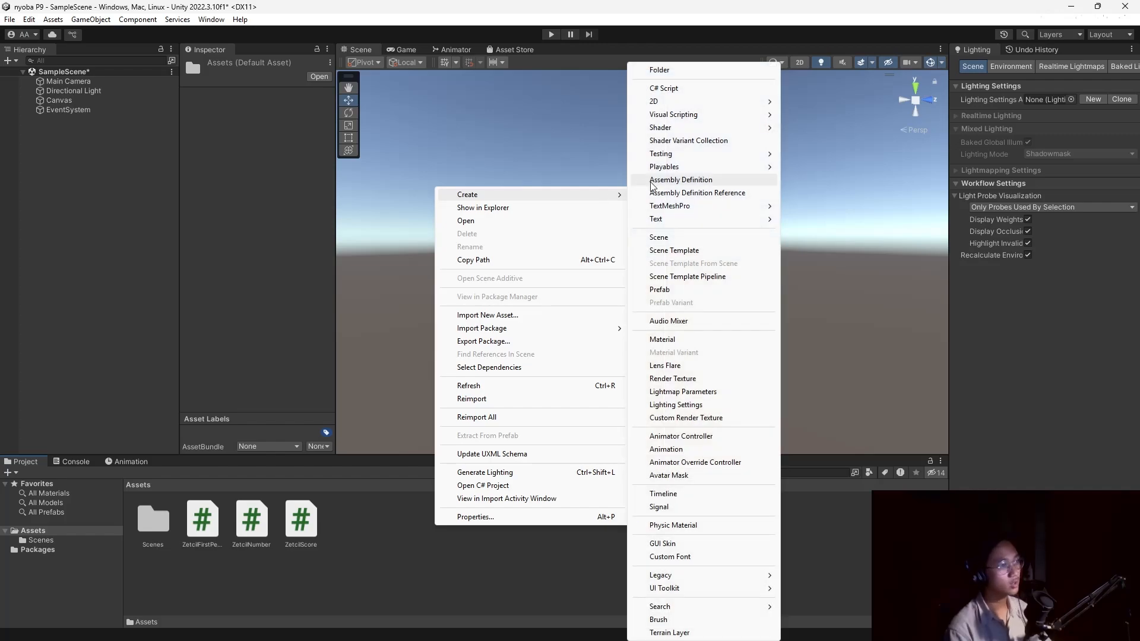
mouse_move(705, 129)
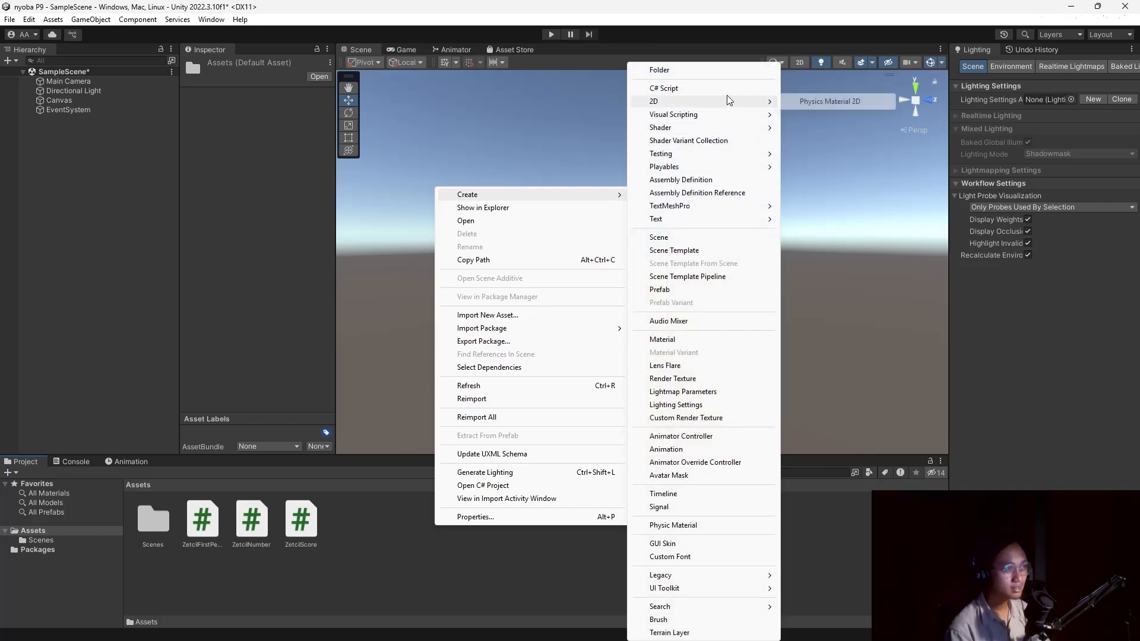
left_click(663, 88)
key("alt+Tab")
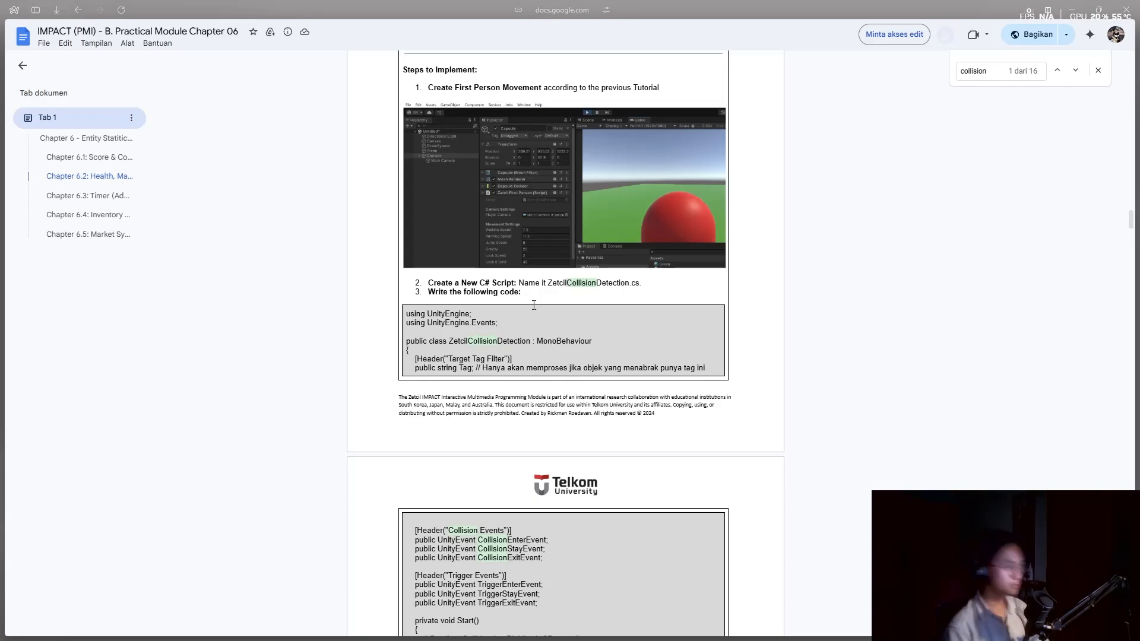
Copy the ZetcilCollisionDetection code listing and open NewBehaviourScript in the code editor.
left_click_drag(547, 283, 632, 284)
key("ctrl+c")
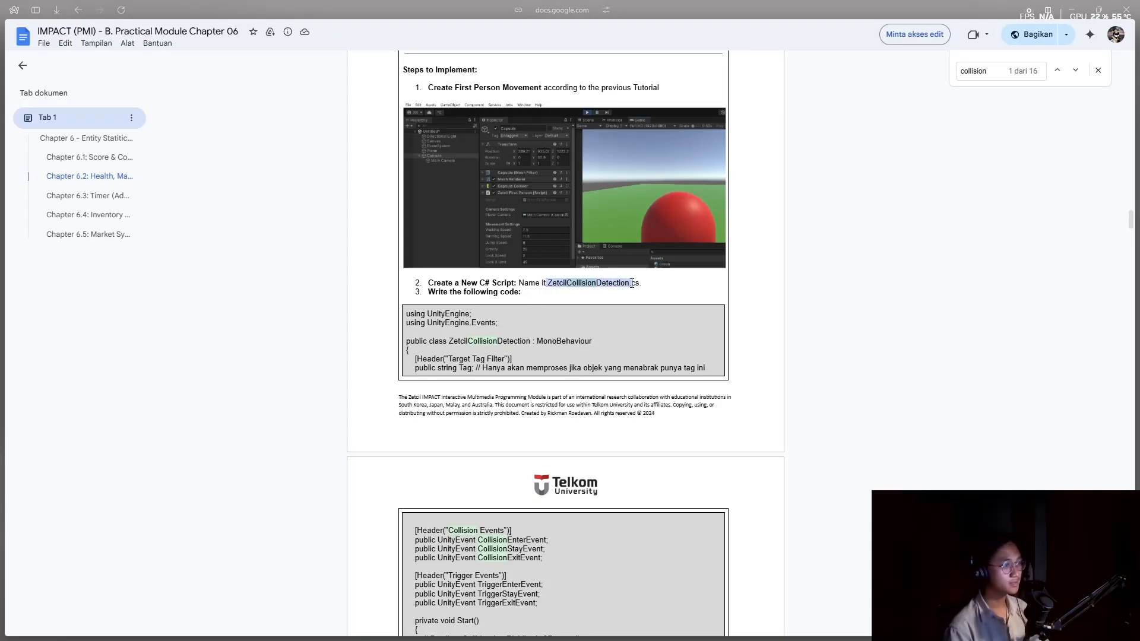
key("alt+Tab")
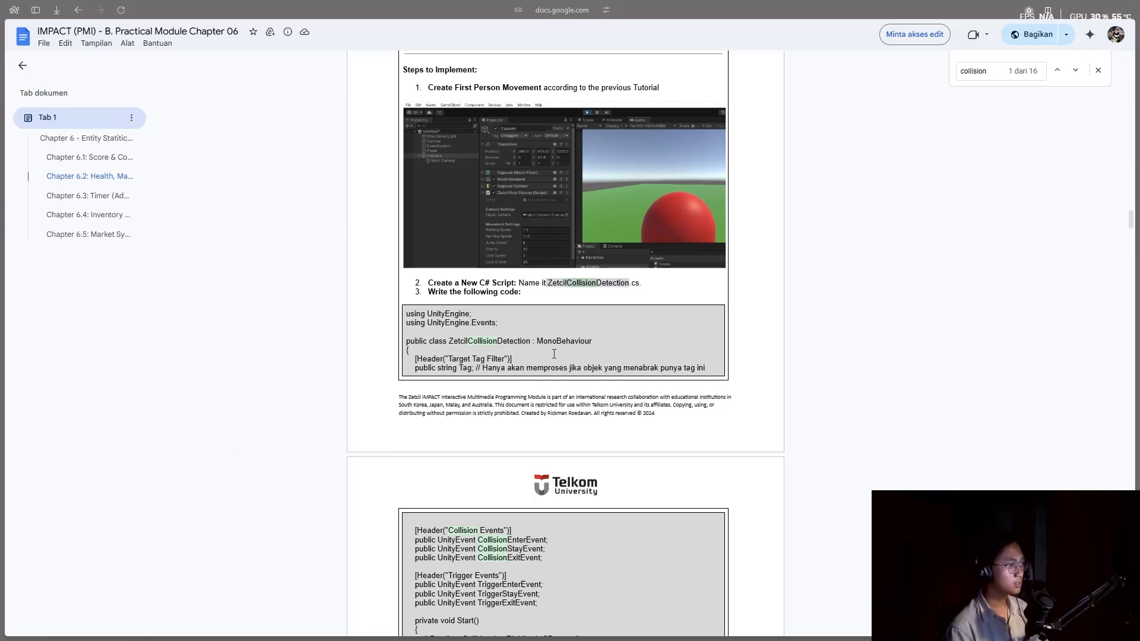
left_click(421, 320)
left_click_drag(406, 314, 408, 338)
scroll(439, 433, "down", 6)
scroll(419, 231, "up", 4)
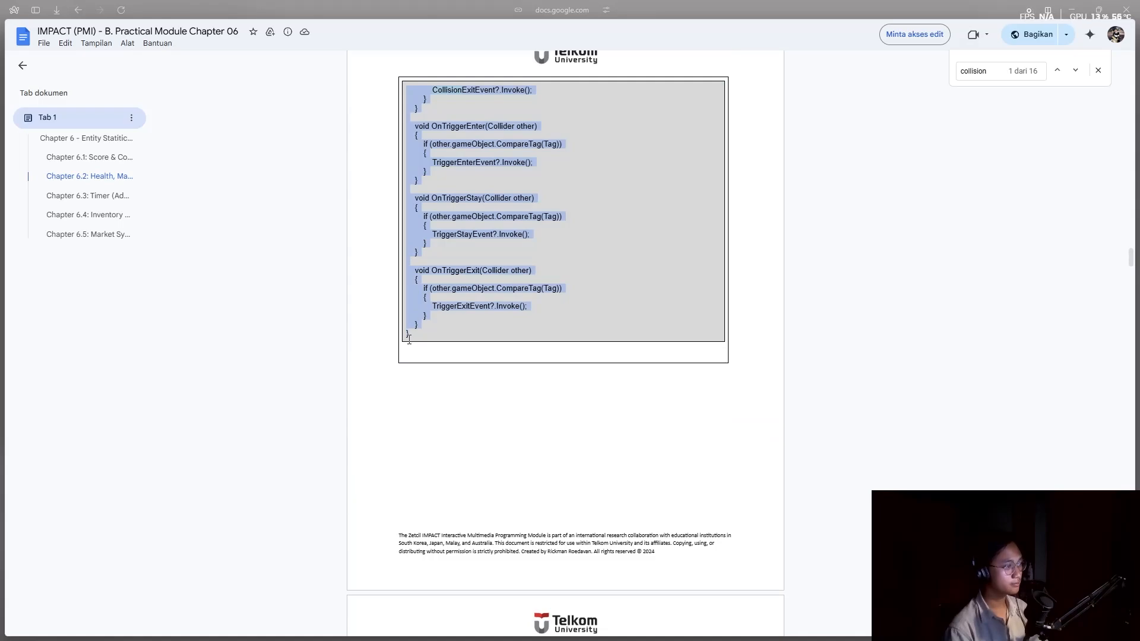
key("alt+Tab")
key("alt+Tab")
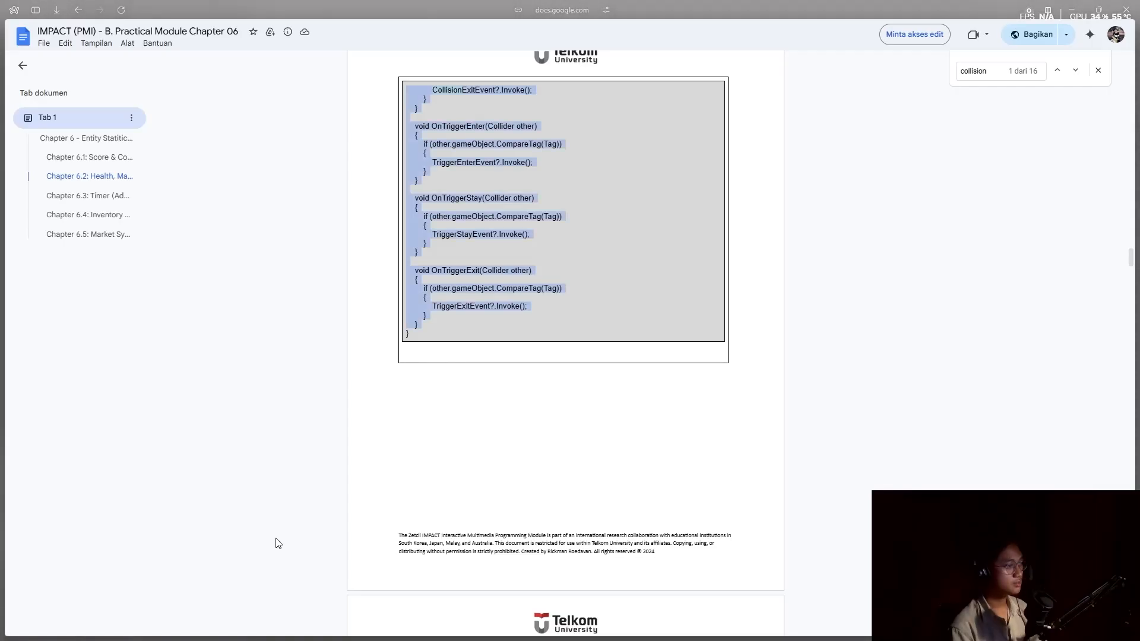
key("alt+Tab")
double_click(208, 513)
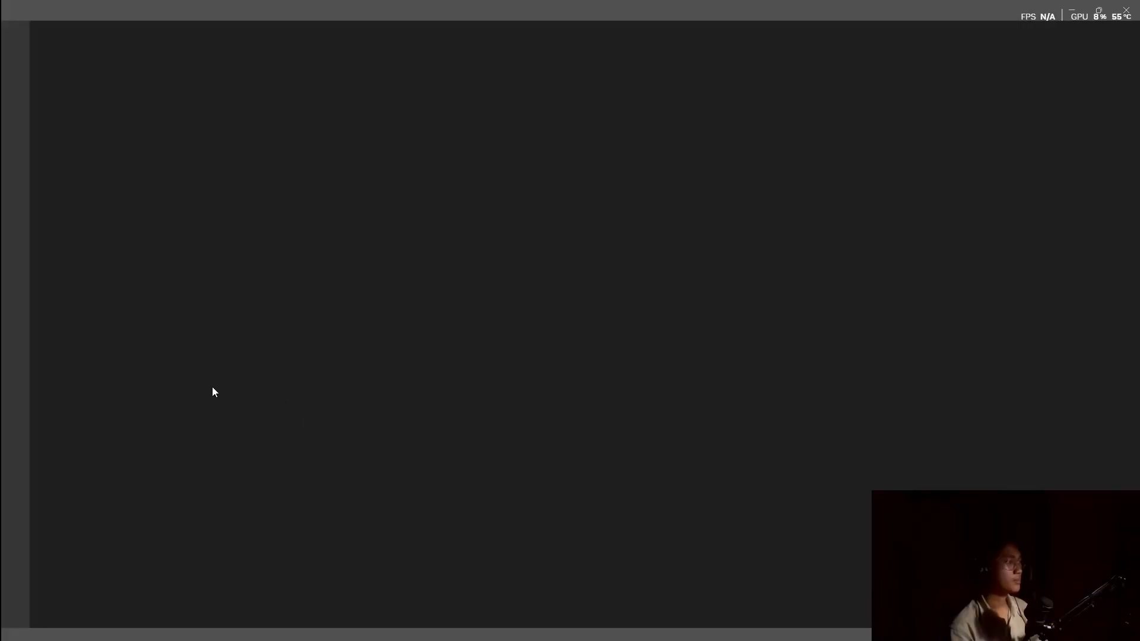
Paste the ZetcilCollisionDetection code over the template, check the class name, and close VS Code.
left_click(215, 354)
key("ctrl+a")
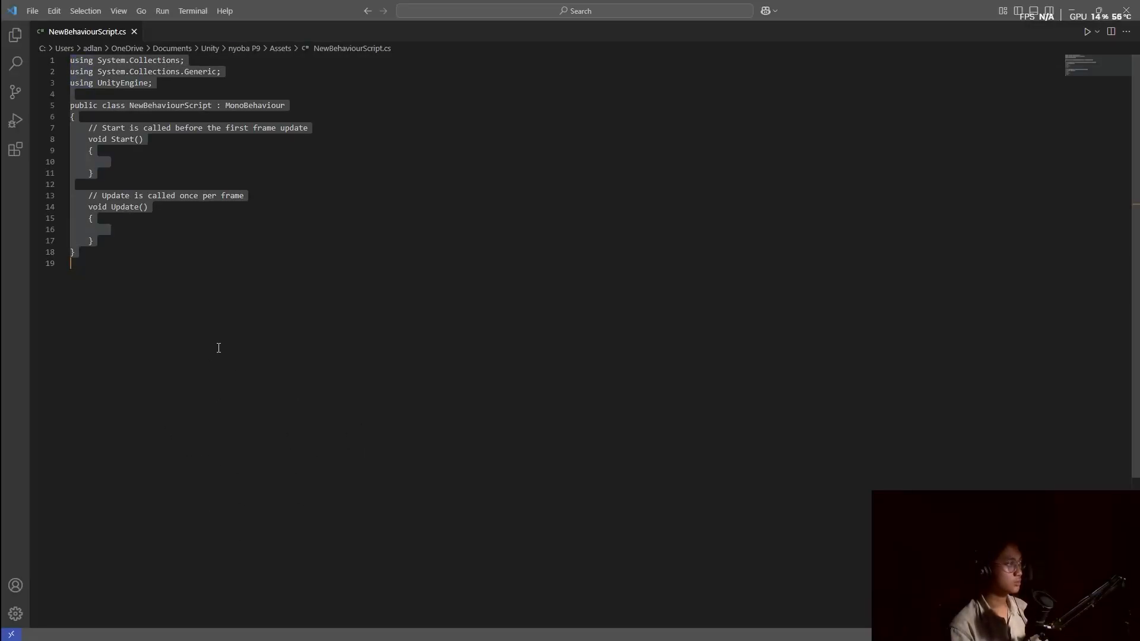
key("ctrl+v")
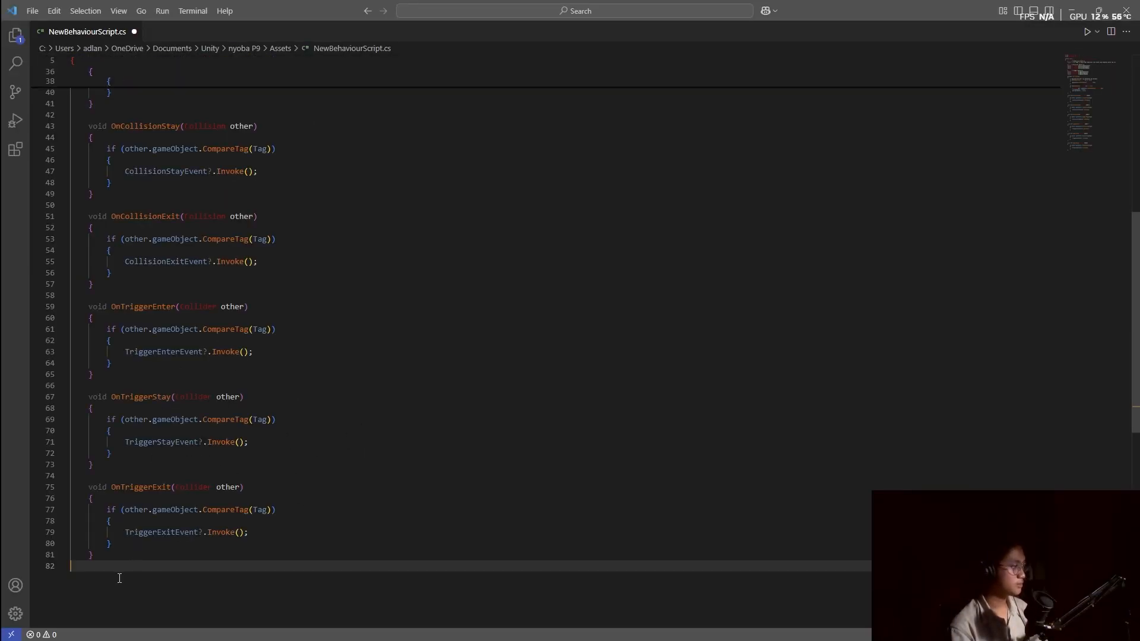
scroll(136, 505, "up", 12)
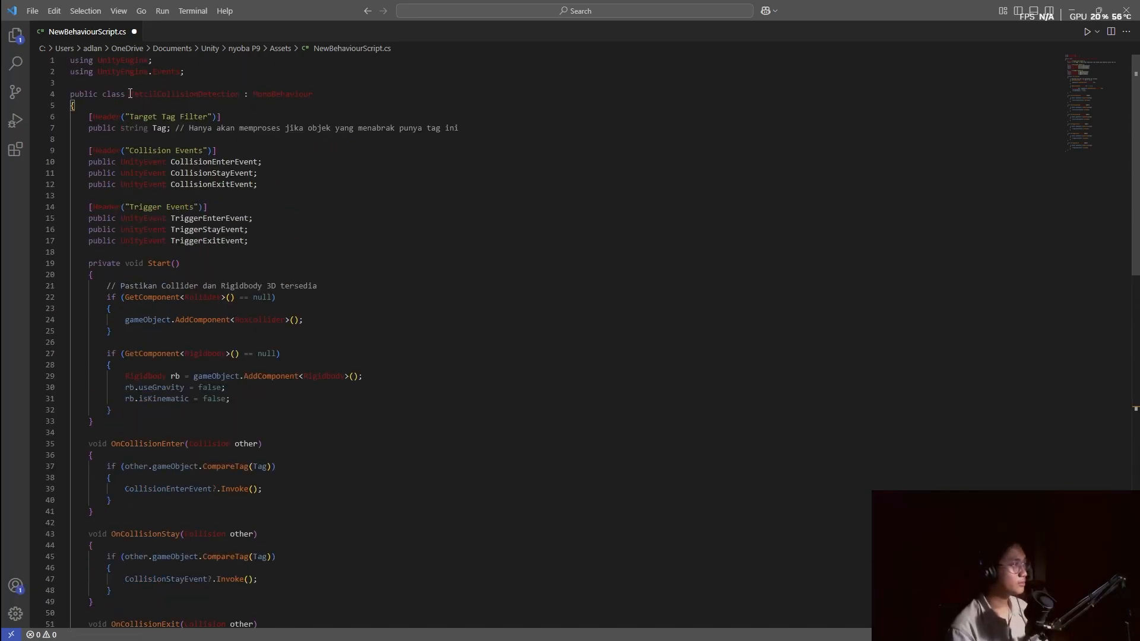
left_click_drag(130, 94, 241, 95)
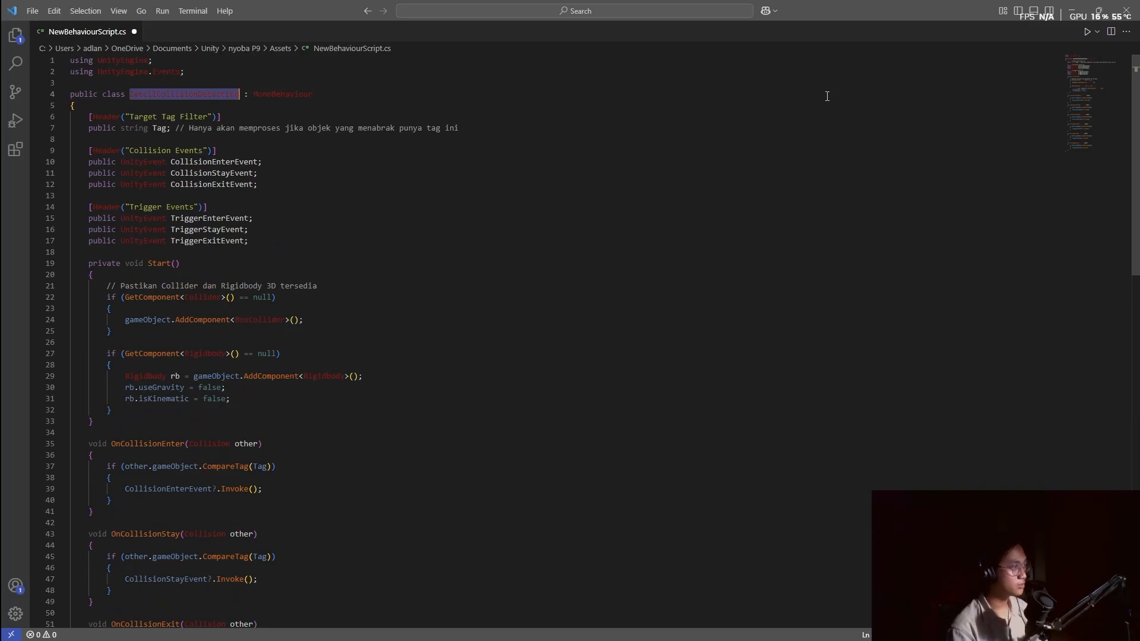
left_click(1122, 8)
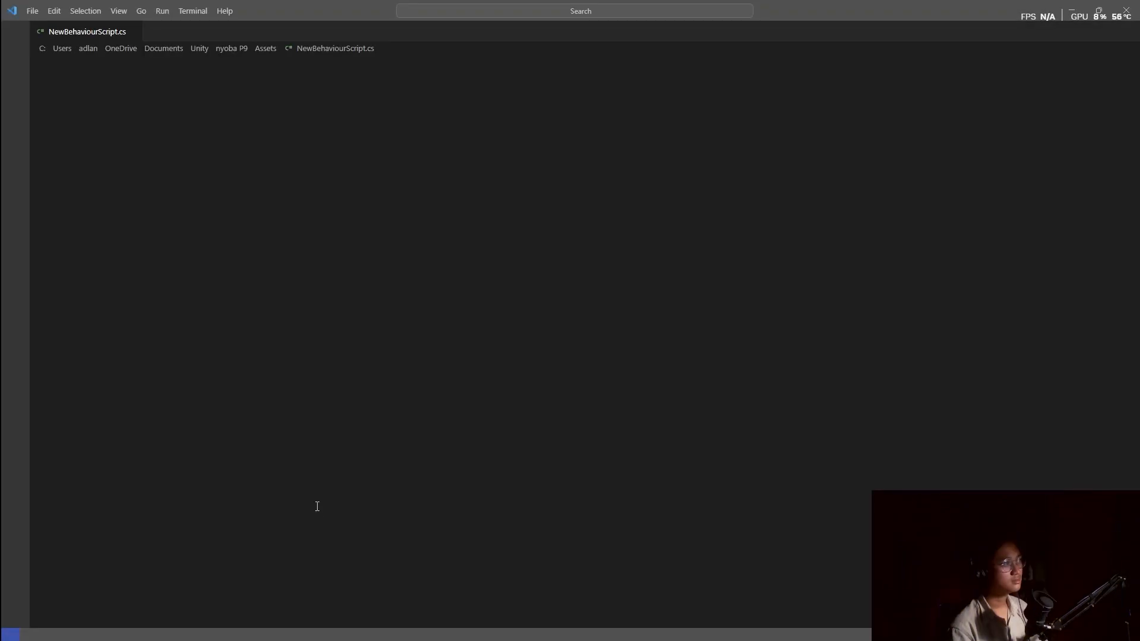
left_click(1125, 8)
Rename the NewBehaviourScript asset to ZetcilCollisionDetection.
right_click(207, 521)
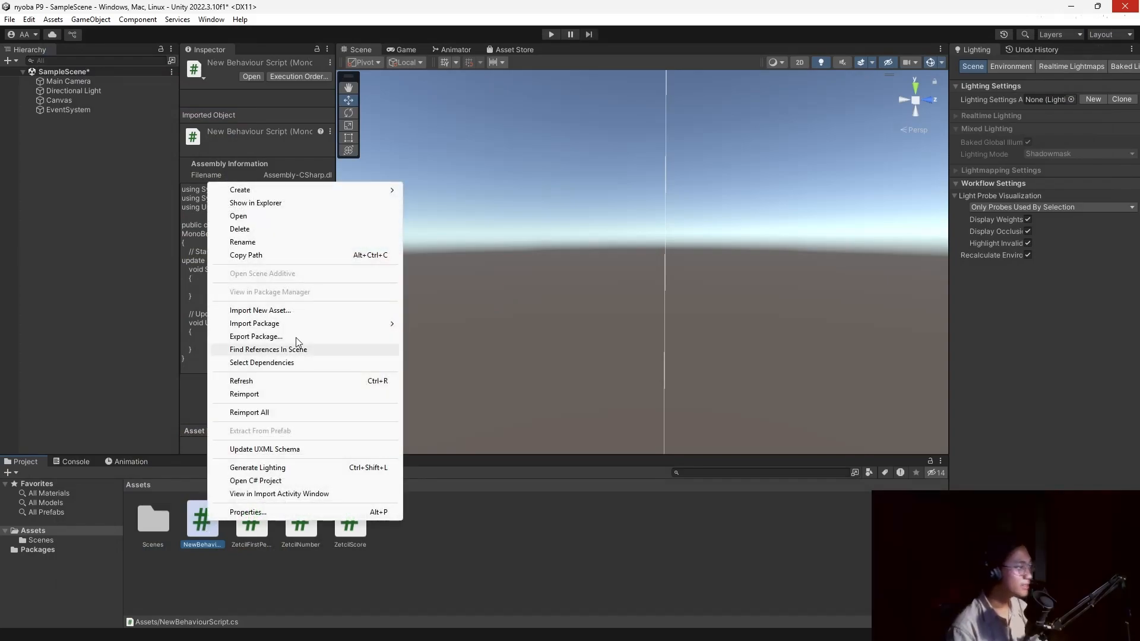
left_click(309, 244)
key("ctrl+v")
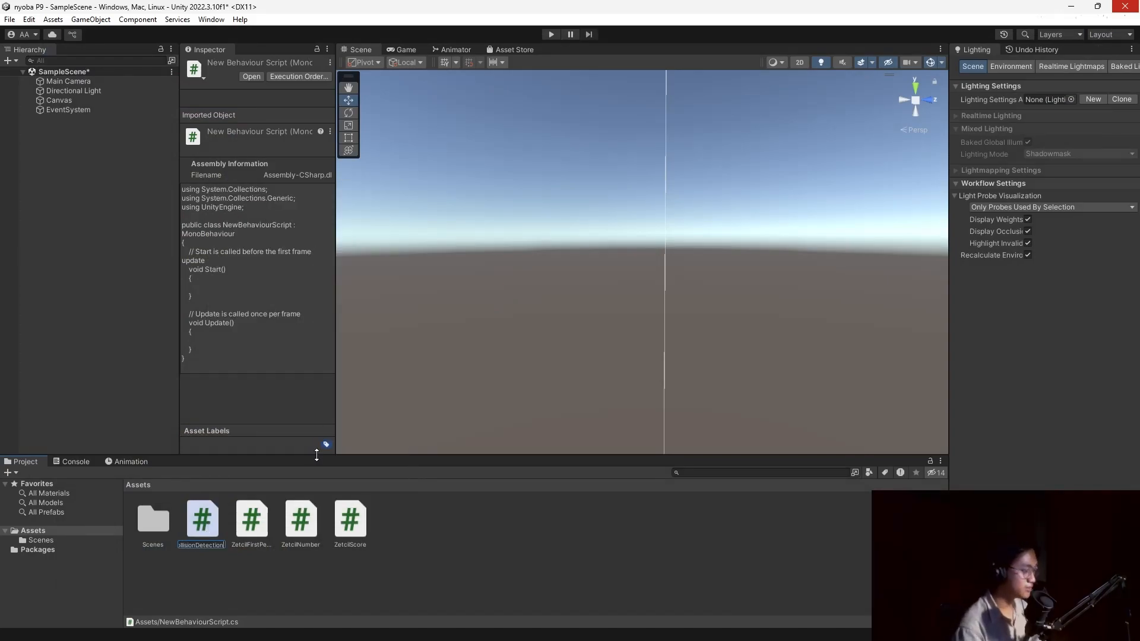
key("Return")
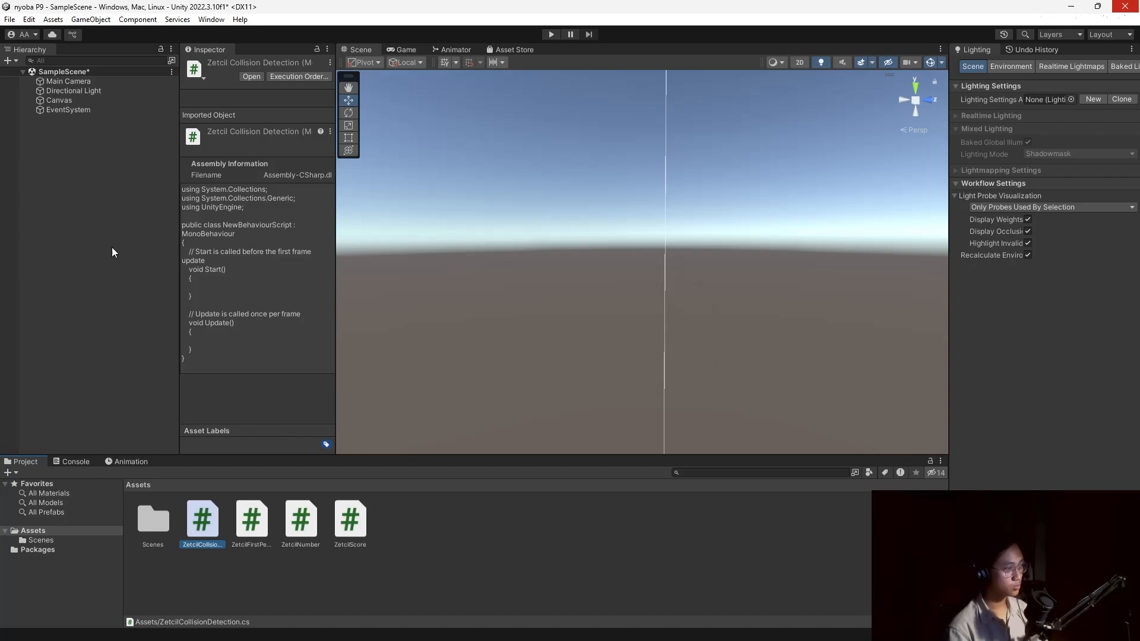
Add a 3D Plane object to the scene and orbit the view around it.
right_click(76, 162)
right_click(47, 158)
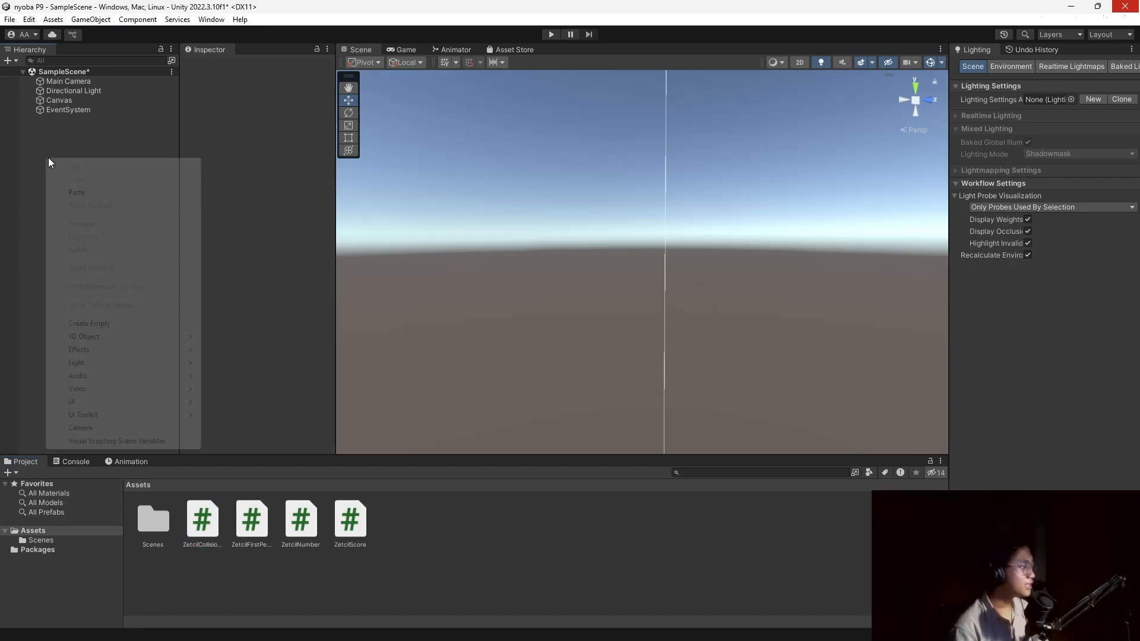
mouse_move(124, 336)
left_click(254, 389)
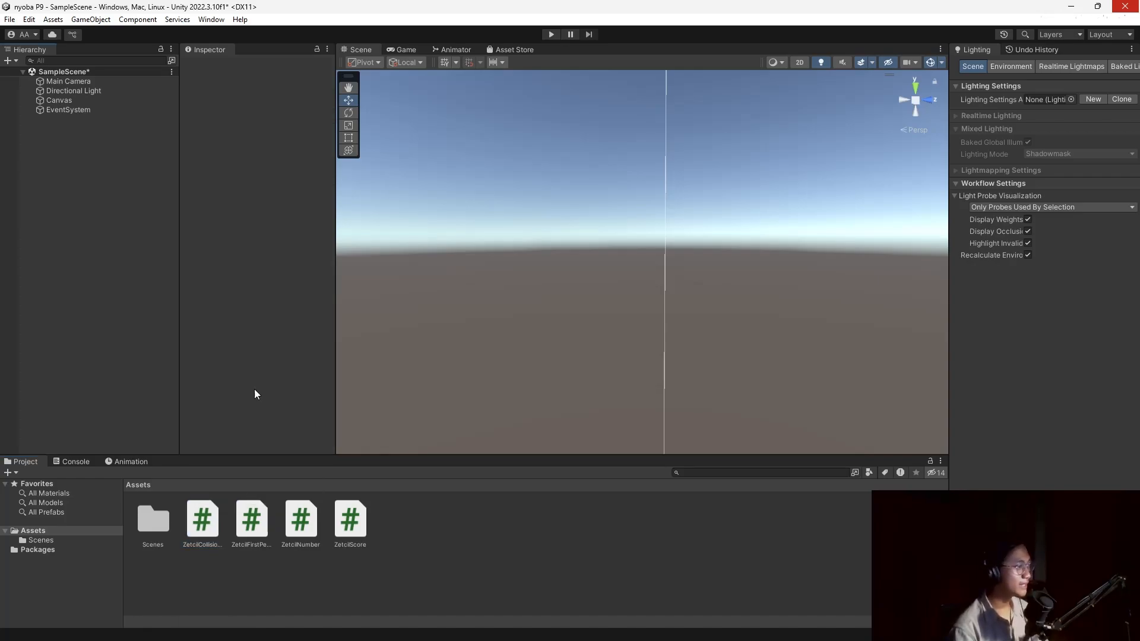
left_click_drag(683, 212, 713, 356, "alt")
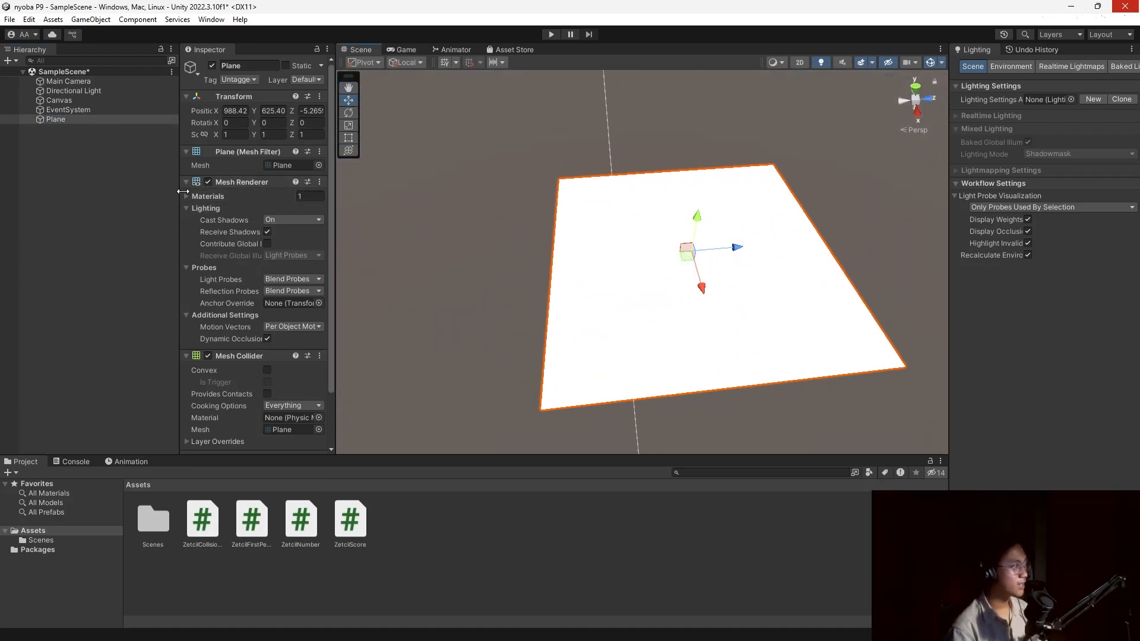
Scale the plane up to about one and a half times its size.
scroll(219, 276, "down", 2)
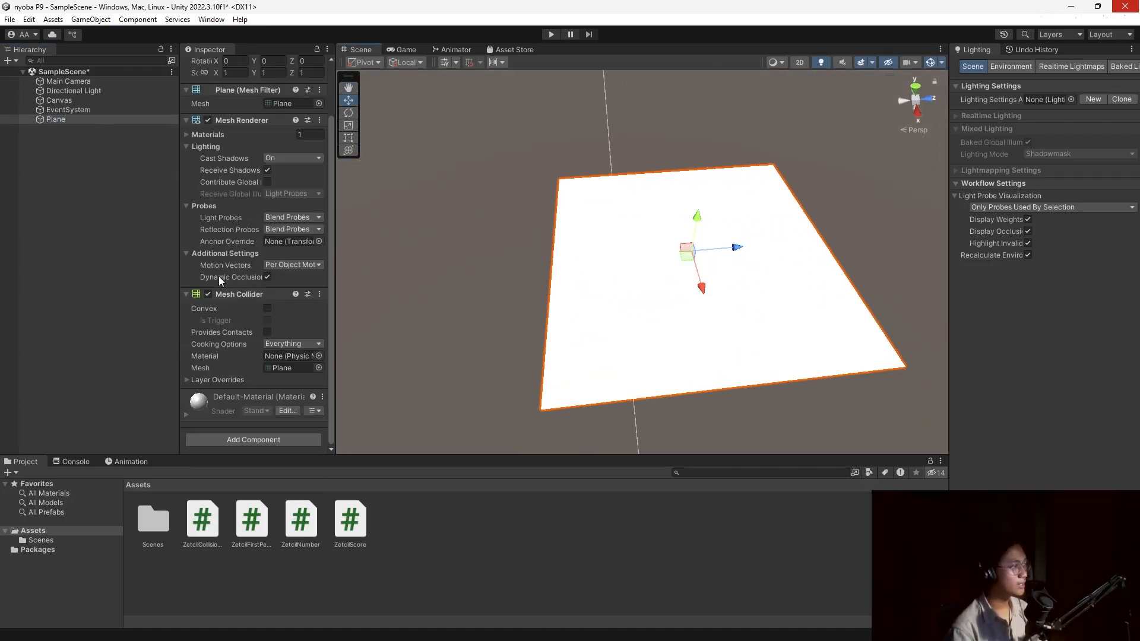
left_click(349, 126)
left_click_drag(690, 250, 725, 256)
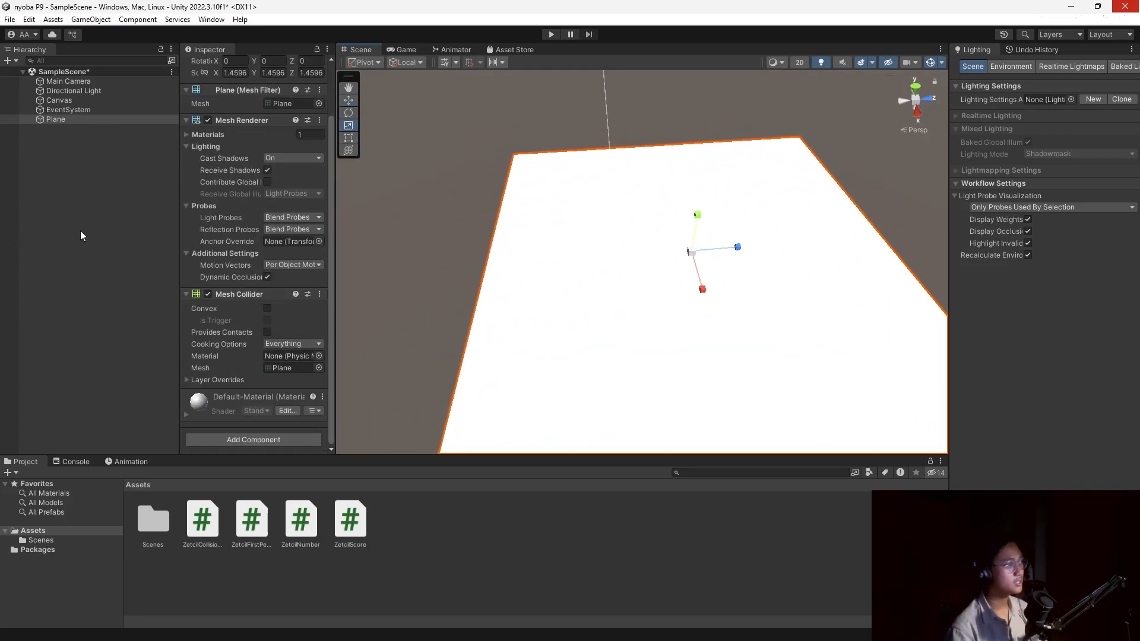
left_click(85, 147)
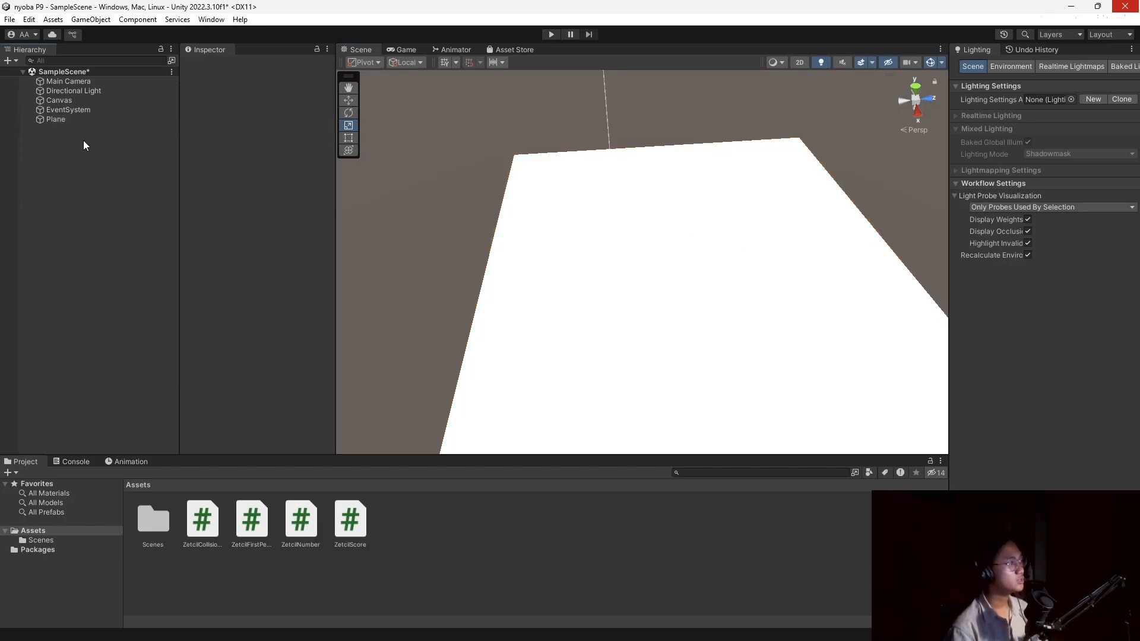
Add a 3D Capsule object to the scene.
right_click(83, 140)
left_click(58, 118)
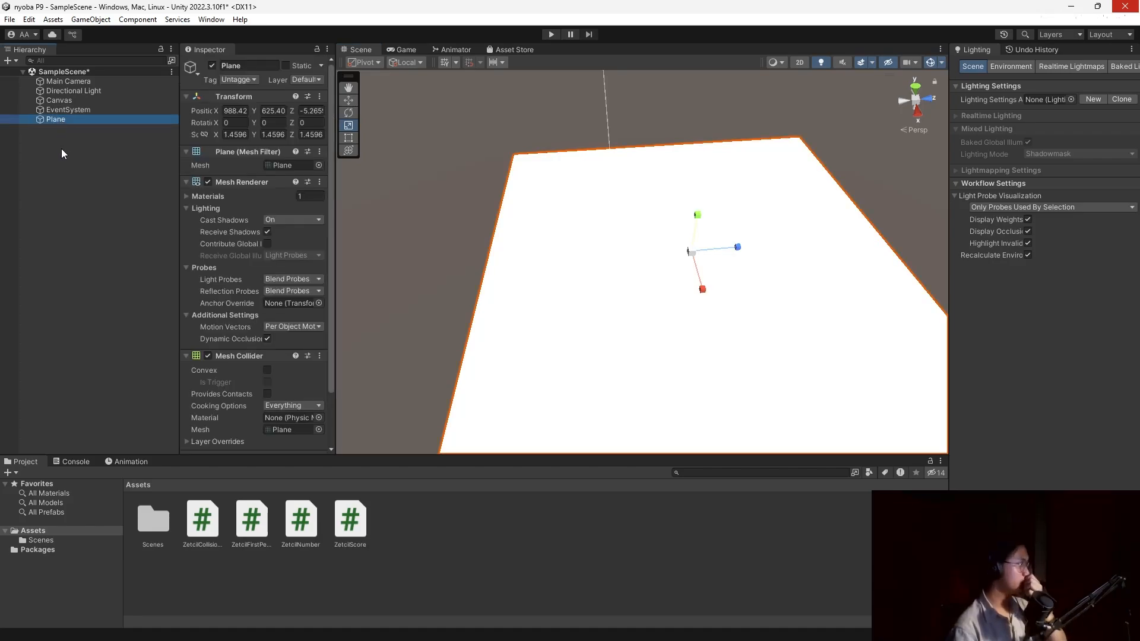
right_click(62, 148)
mouse_move(134, 328)
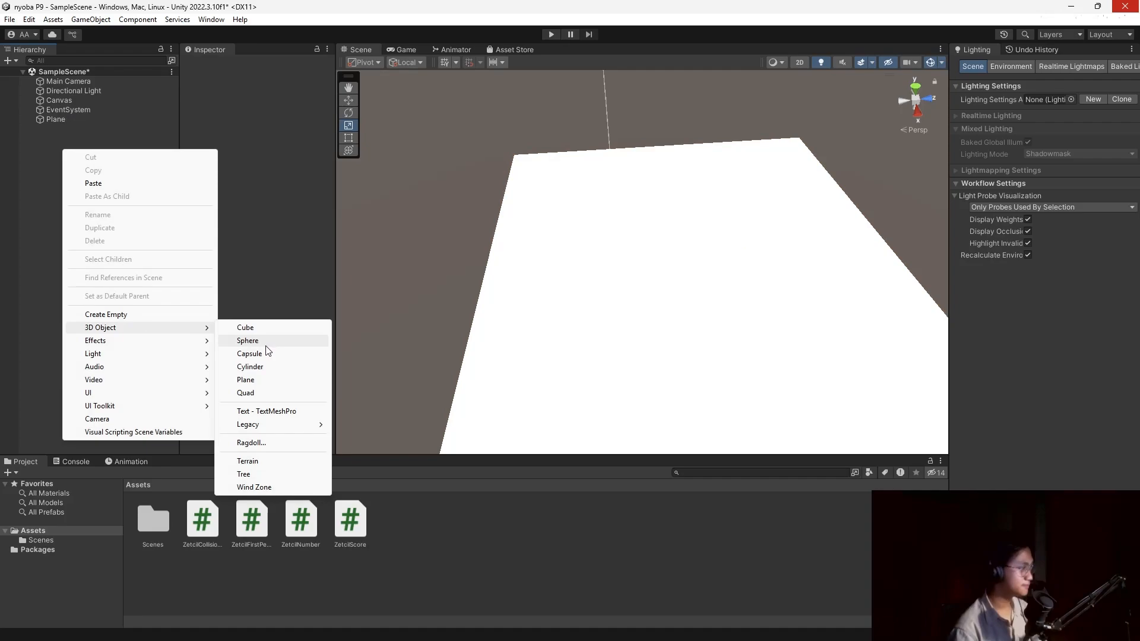
left_click(269, 359)
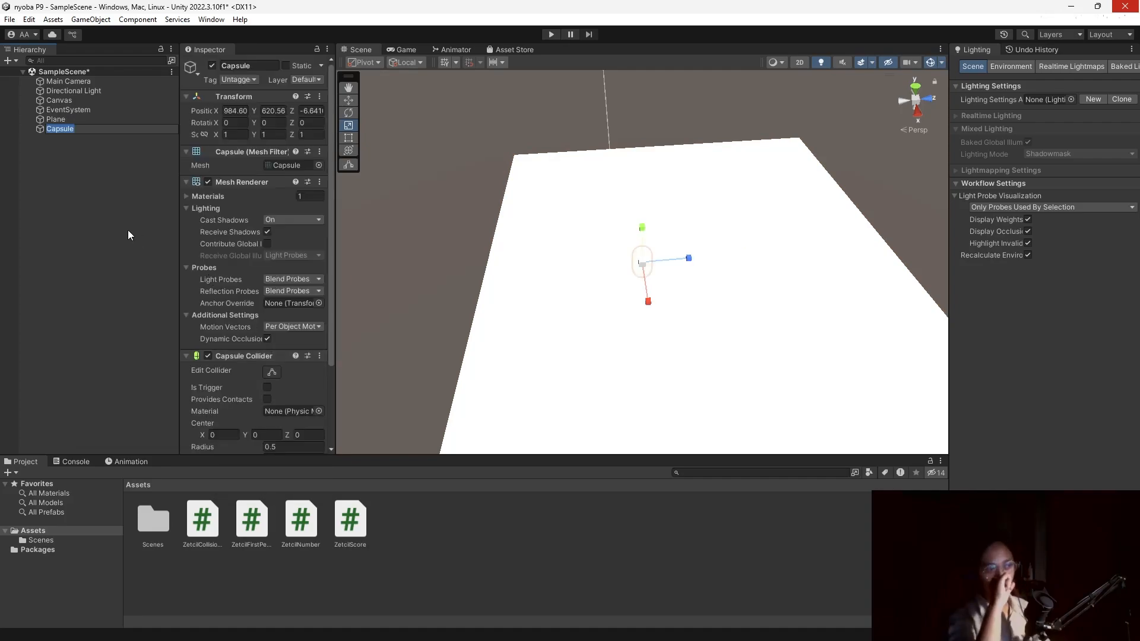
right_click_drag(491, 297, 588, 237)
Raise the capsule along Y with the Move tool so it floats above the plane.
left_click(95, 119)
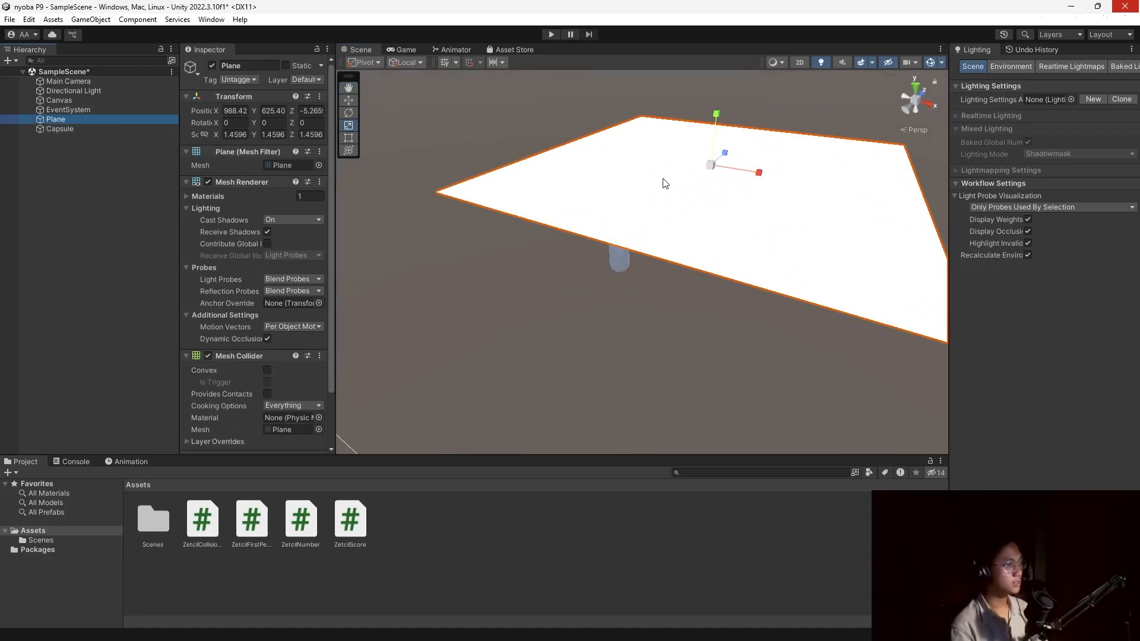
left_click(95, 129)
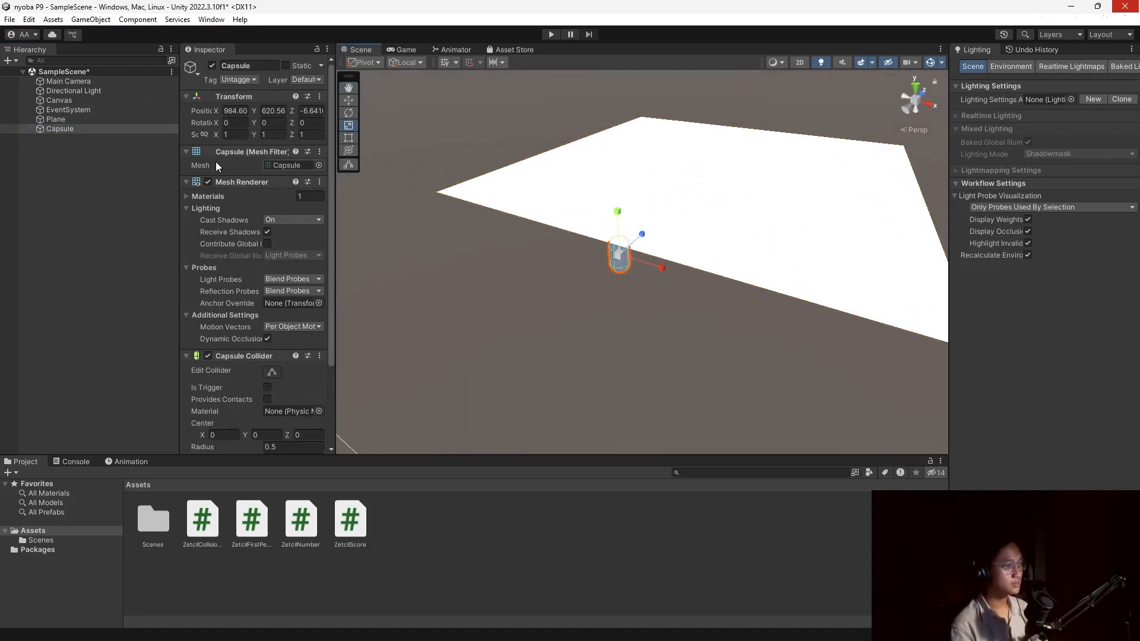
left_click(348, 100)
left_click_drag(625, 222, 614, 80)
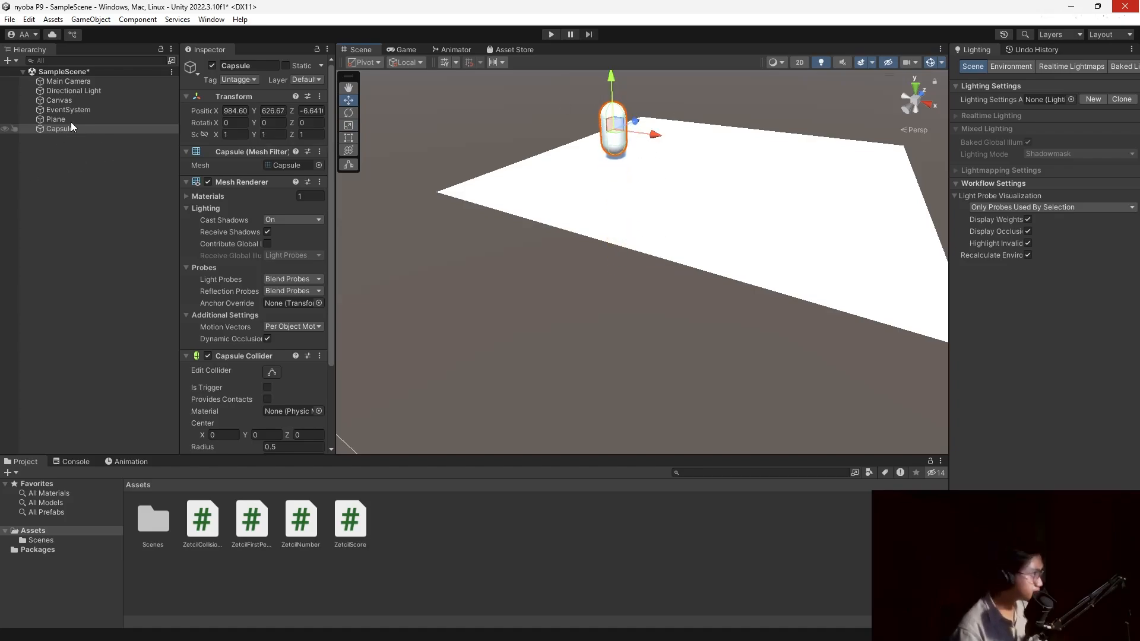
left_click(53, 81)
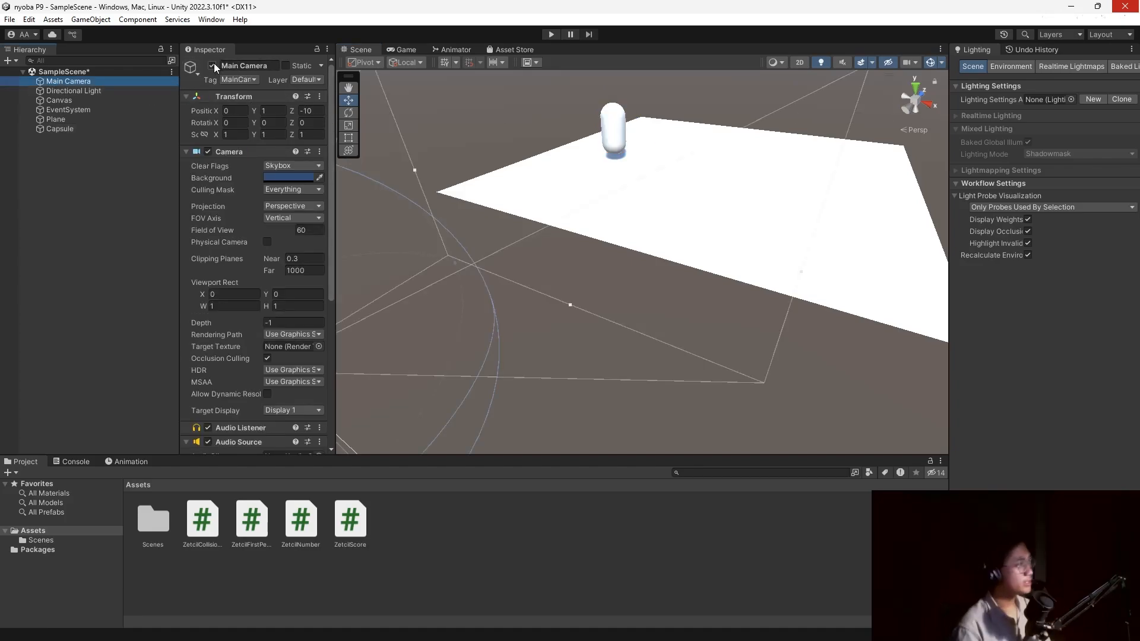
Disable the Main Camera and add a Camera as a child of the capsule.
left_click(213, 66)
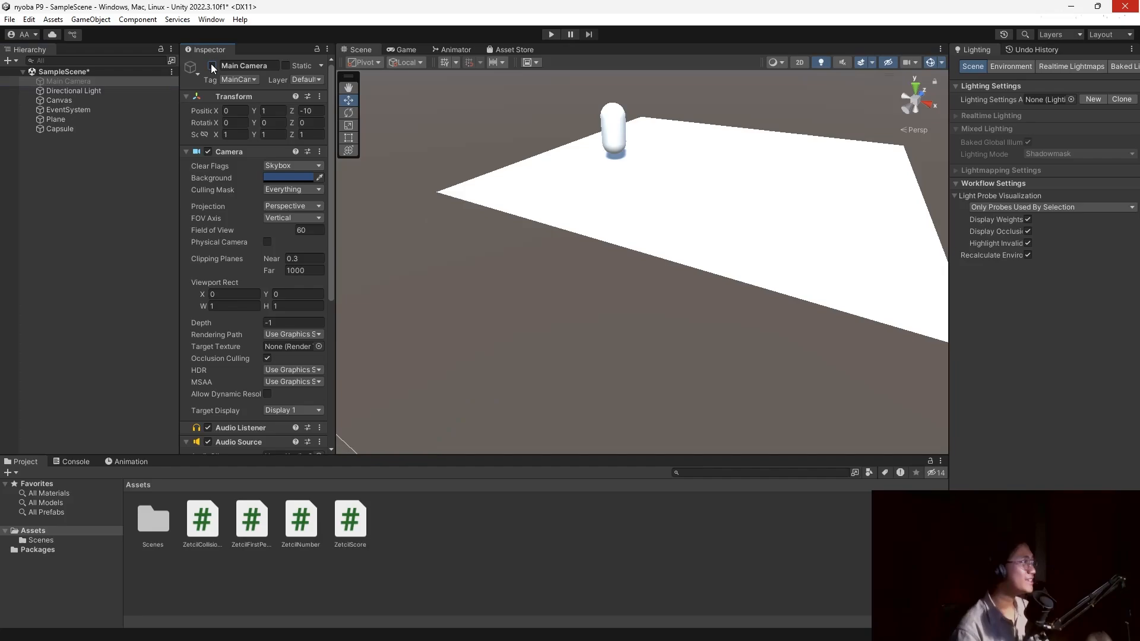
left_click(75, 129)
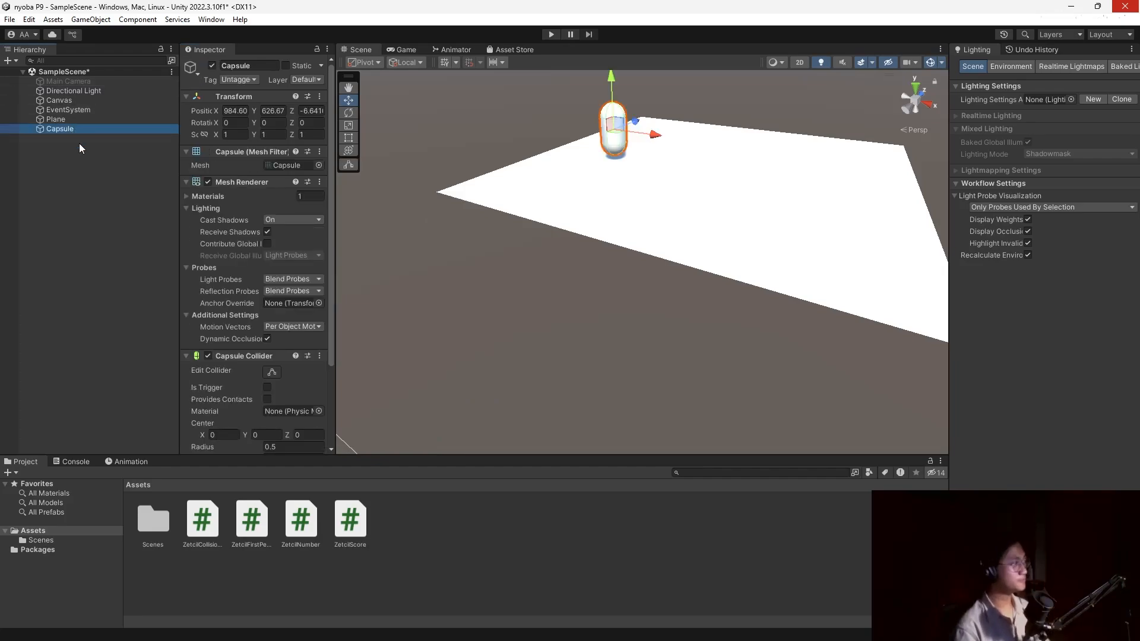
right_click(97, 132)
left_click(159, 430)
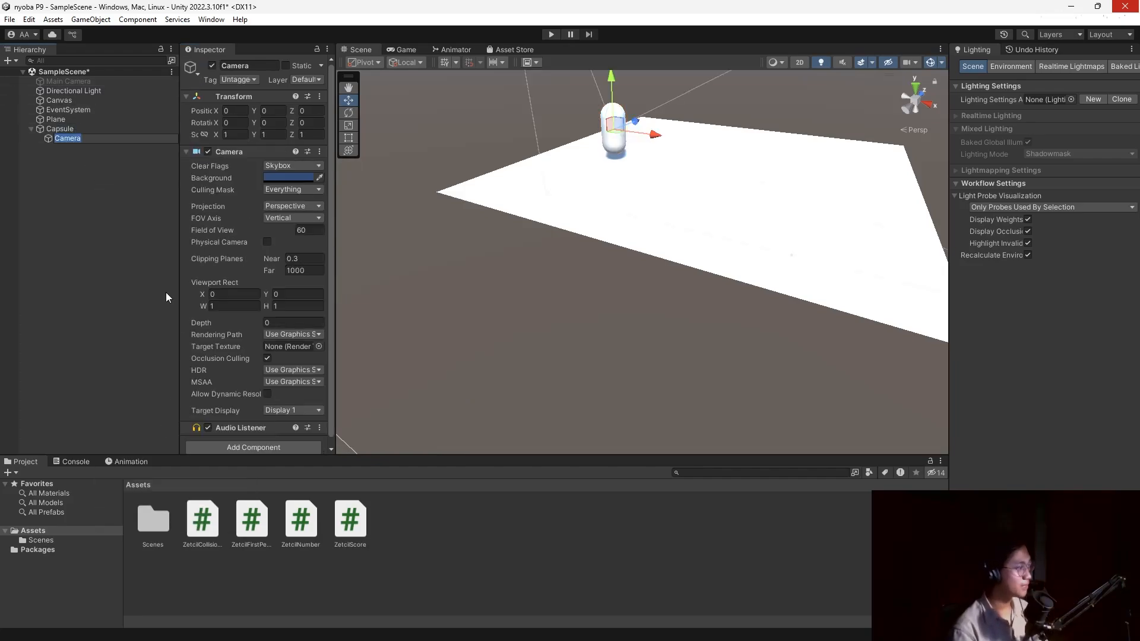
left_click(112, 177)
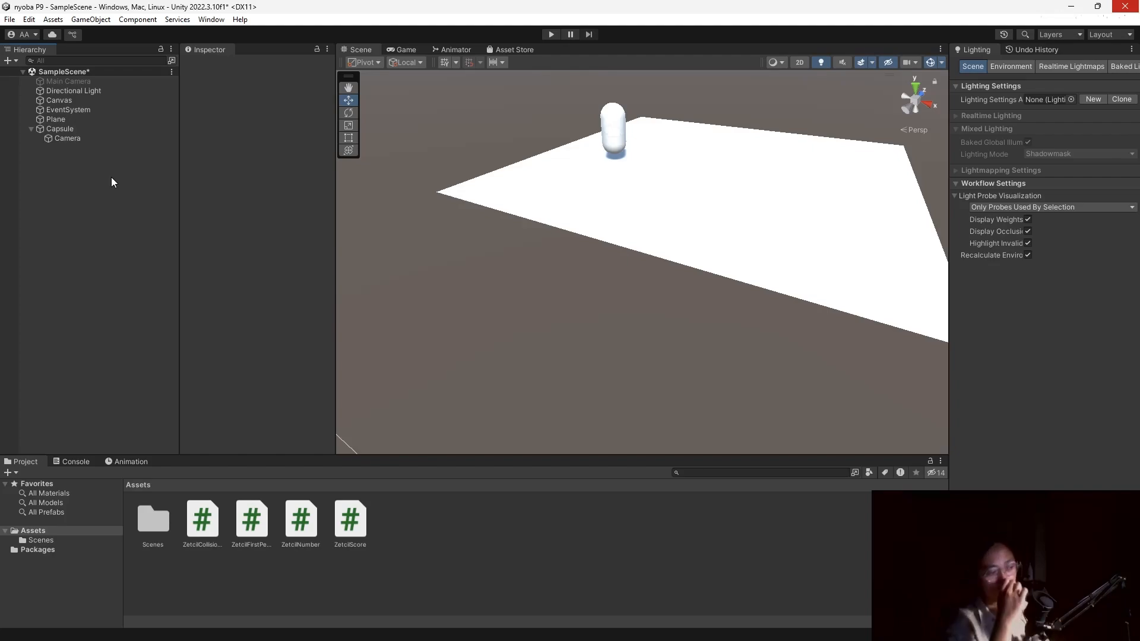
Attach ZetcilFirstPerson to the capsule and assign its child Camera as Player Camera.
left_click(95, 139)
scroll(207, 320, "down", 1)
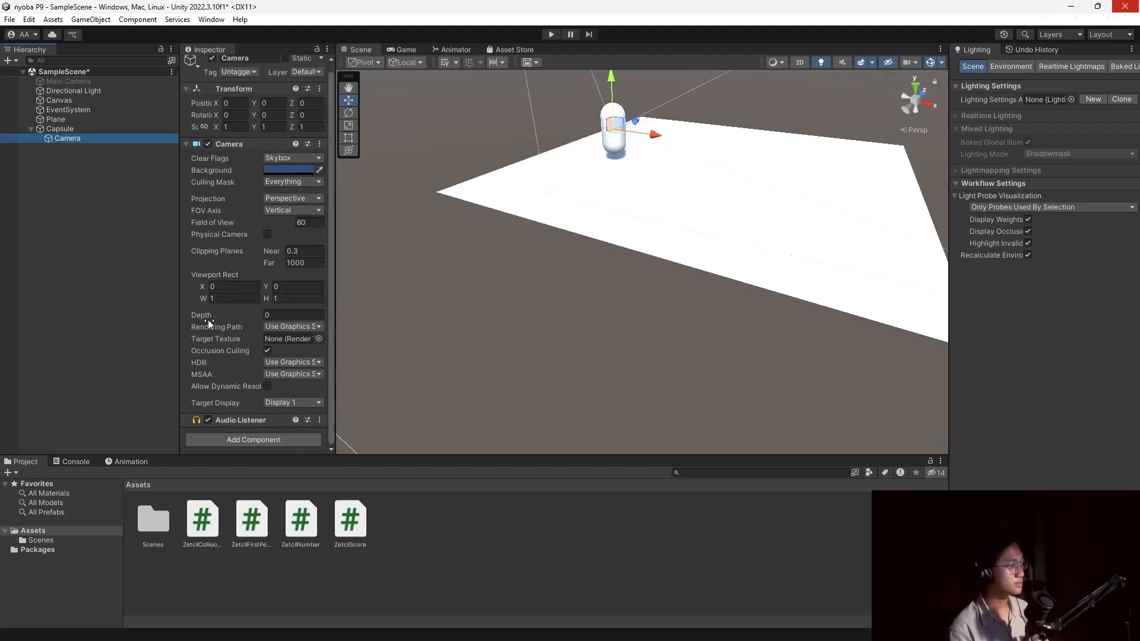
left_click_drag(253, 525, 93, 134)
left_click(92, 133)
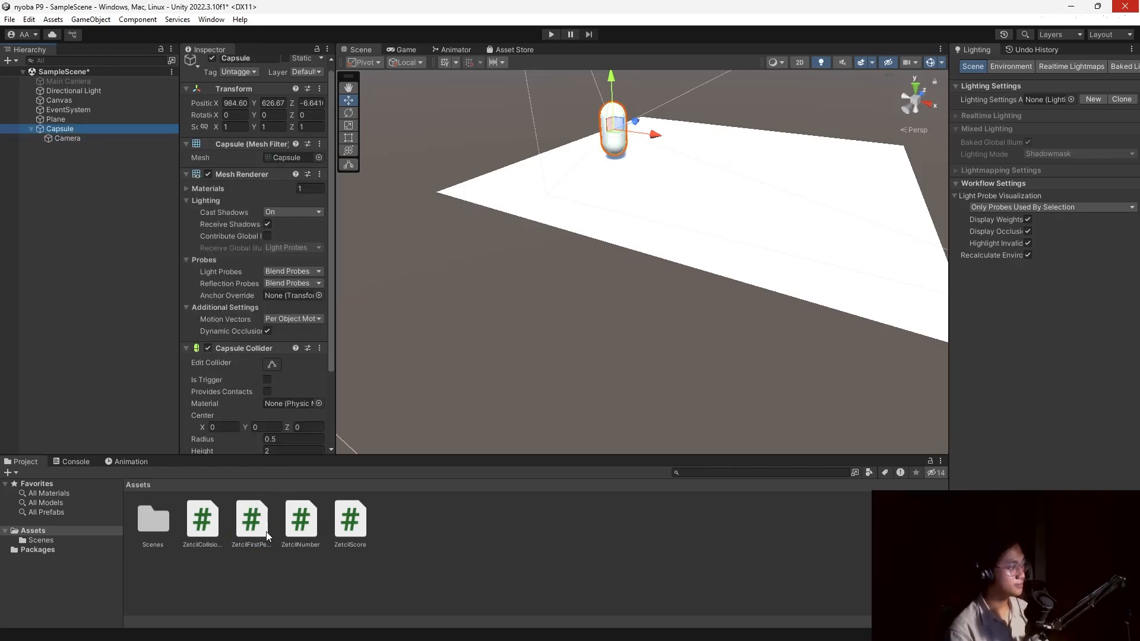
left_click_drag(254, 522, 97, 128)
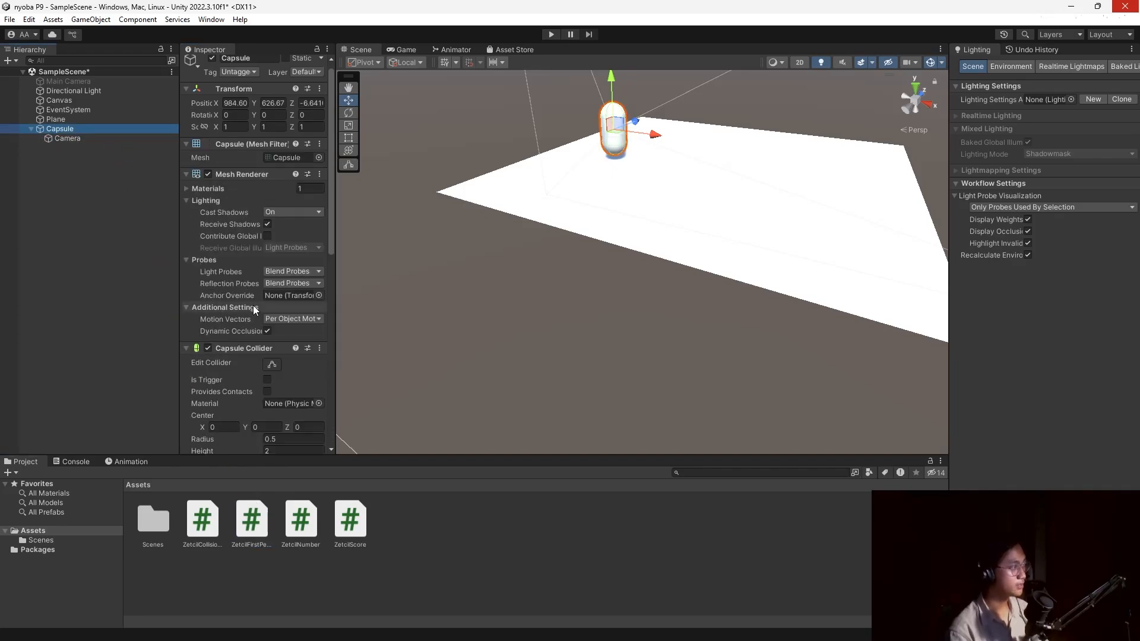
scroll(238, 304, "down", 10)
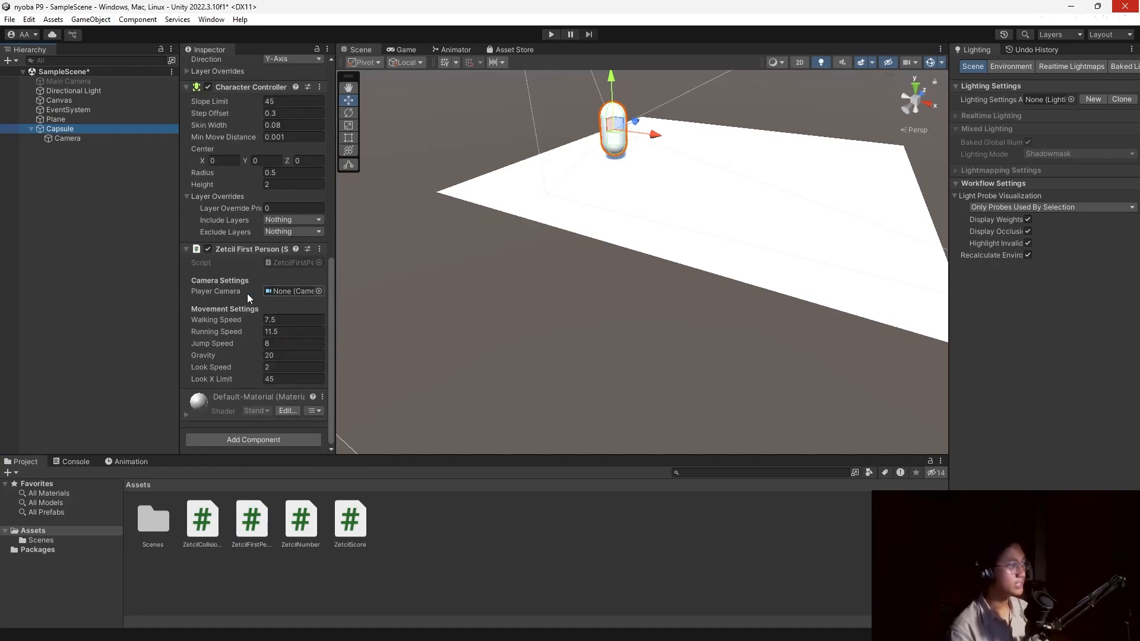
left_click_drag(69, 140, 289, 294)
scroll(219, 287, "up", 10)
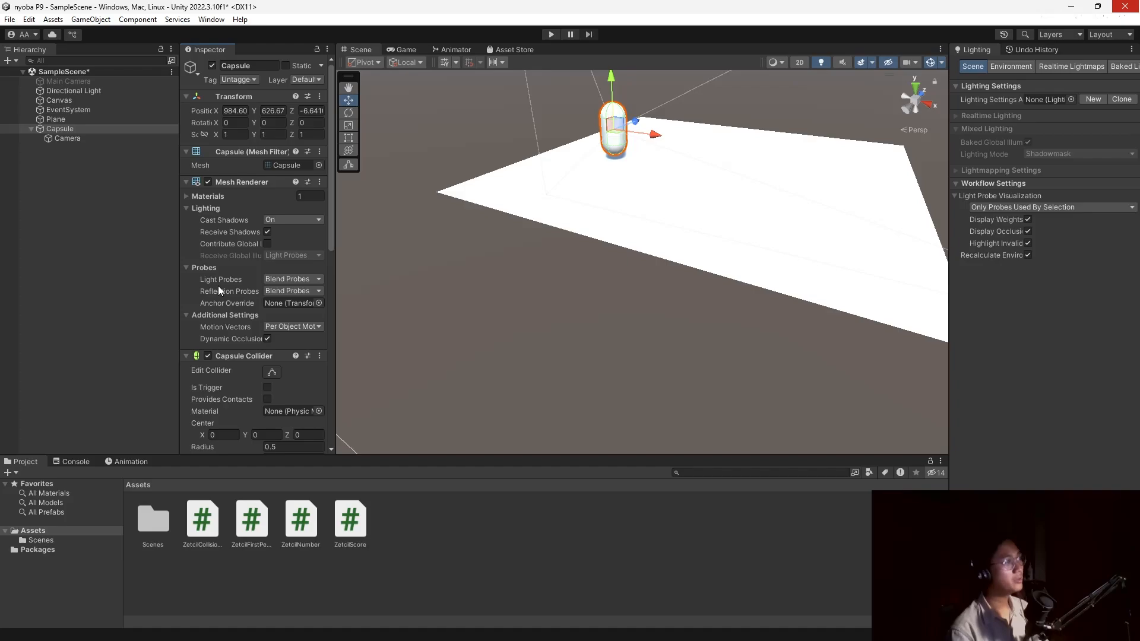
left_click(244, 79)
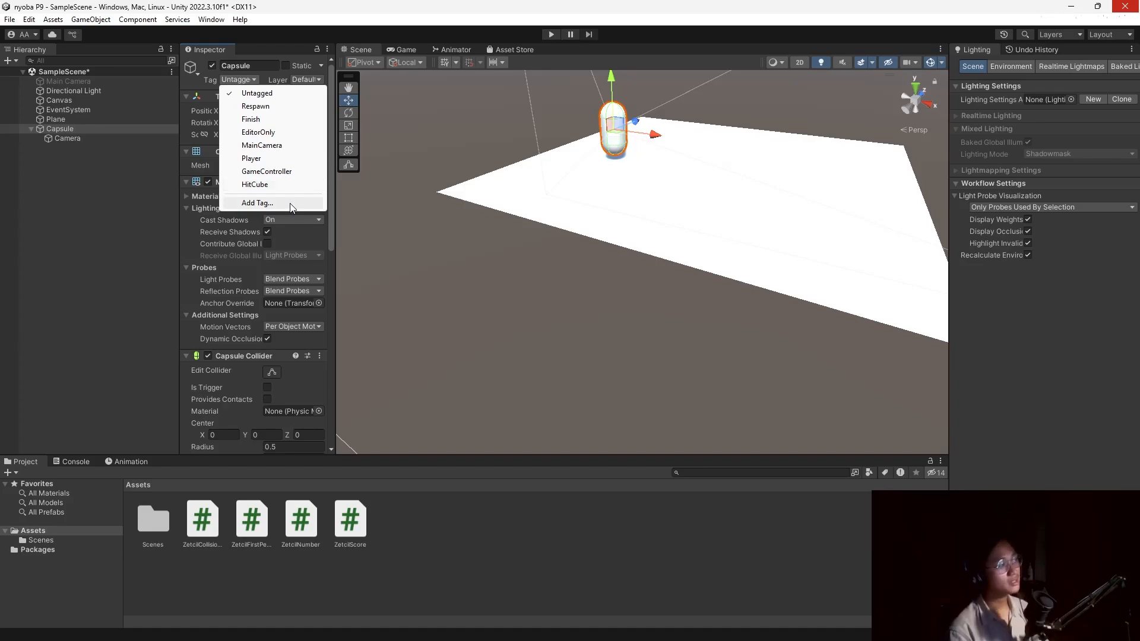
Tag the capsule HitCube, then play-test walking around the plane in first person.
left_click(279, 185)
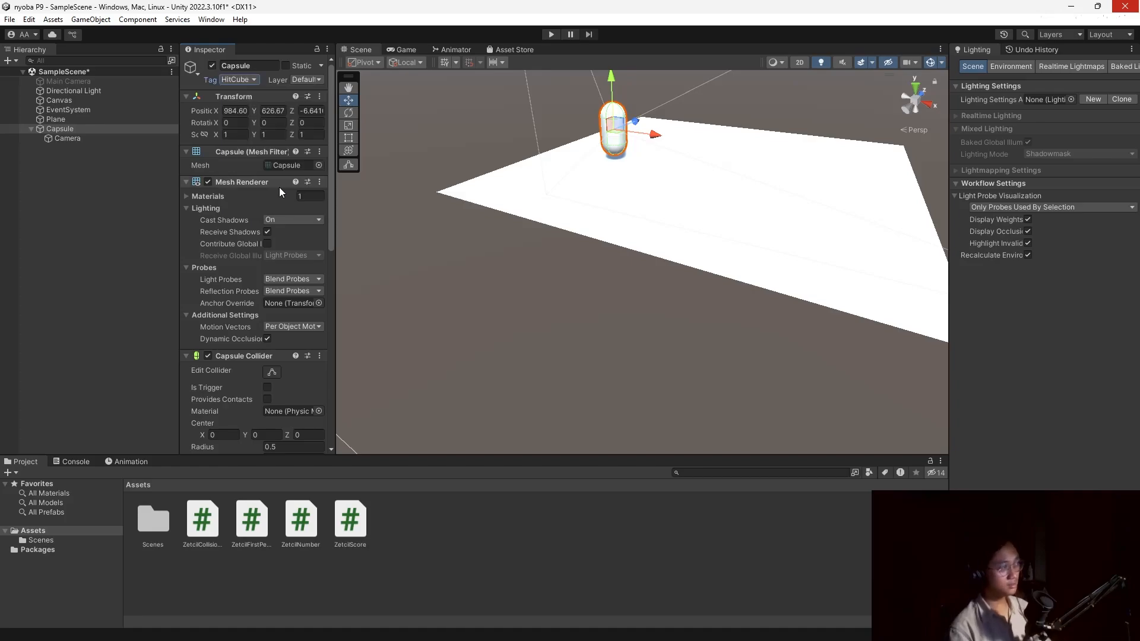
left_click(551, 34)
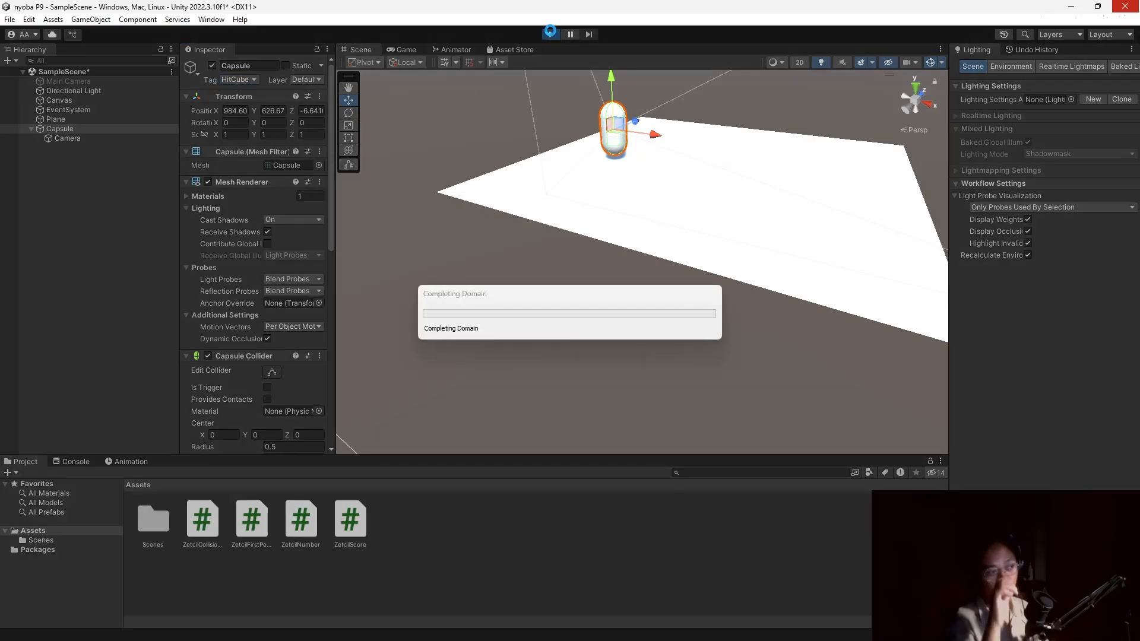
left_click(584, 307)
key("w")
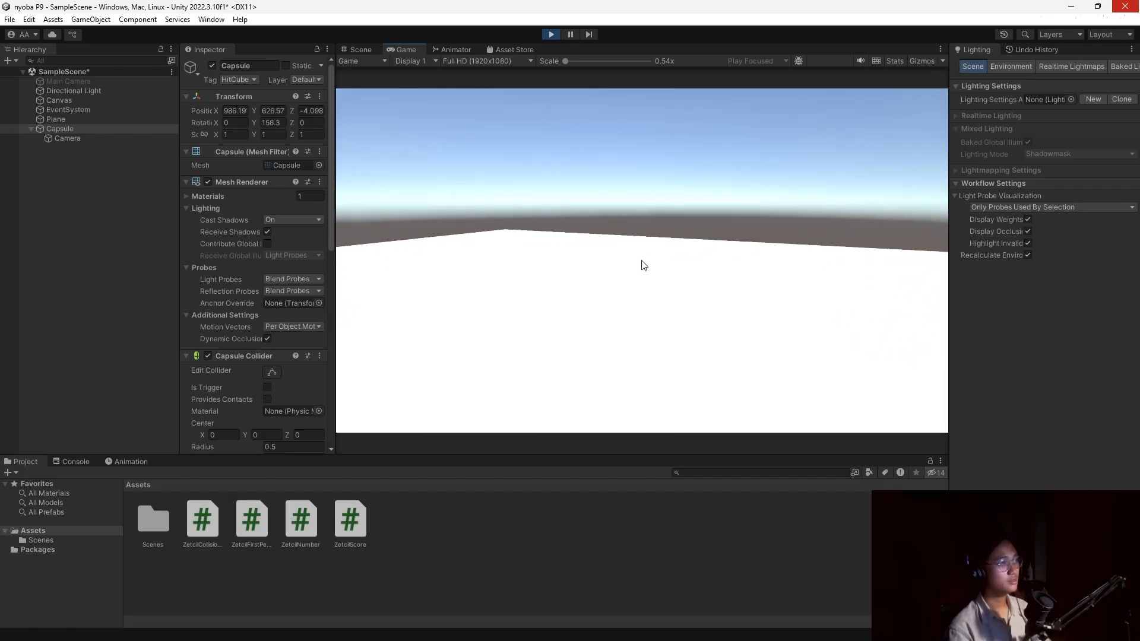
key("ctrl+p")
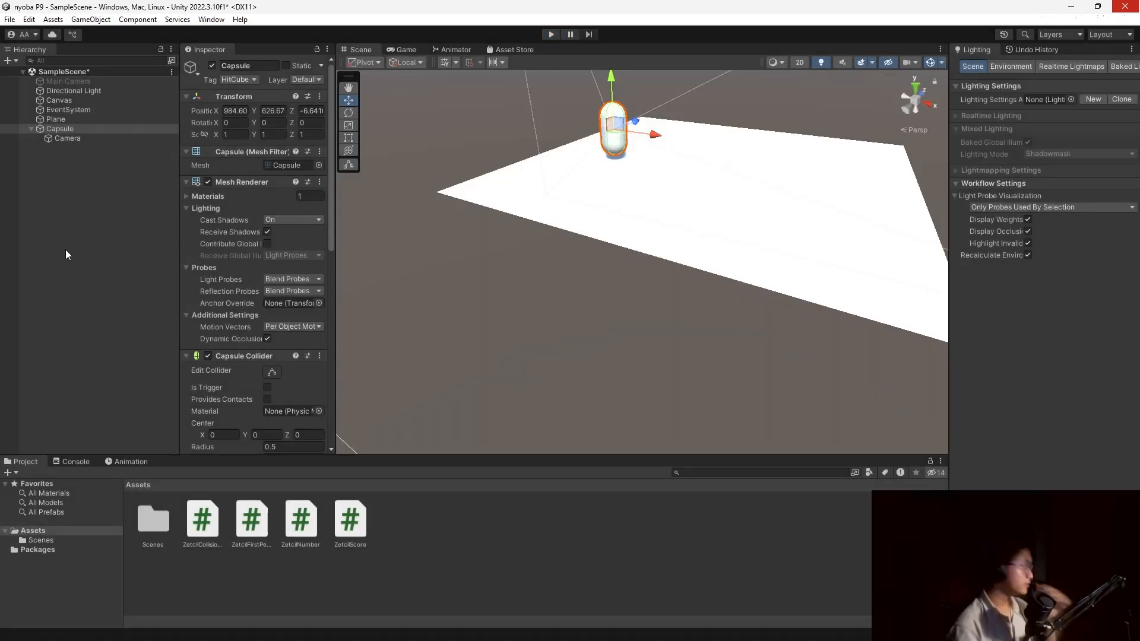
left_click(86, 181)
Add a 3D Cube and raise it above the plane.
right_click(70, 194)
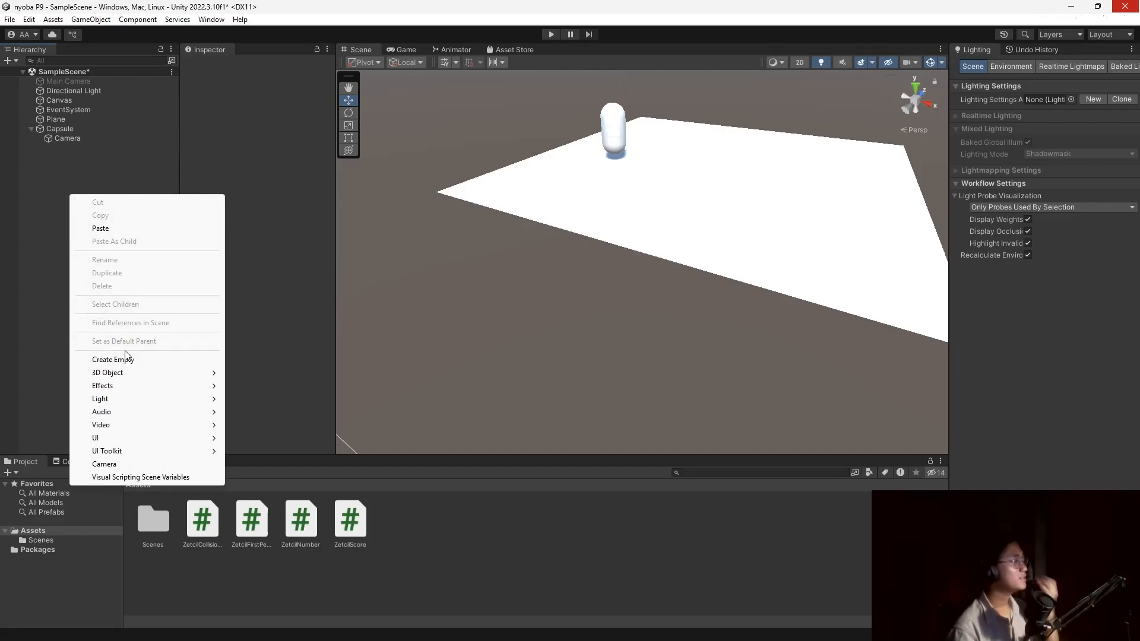
mouse_move(137, 374)
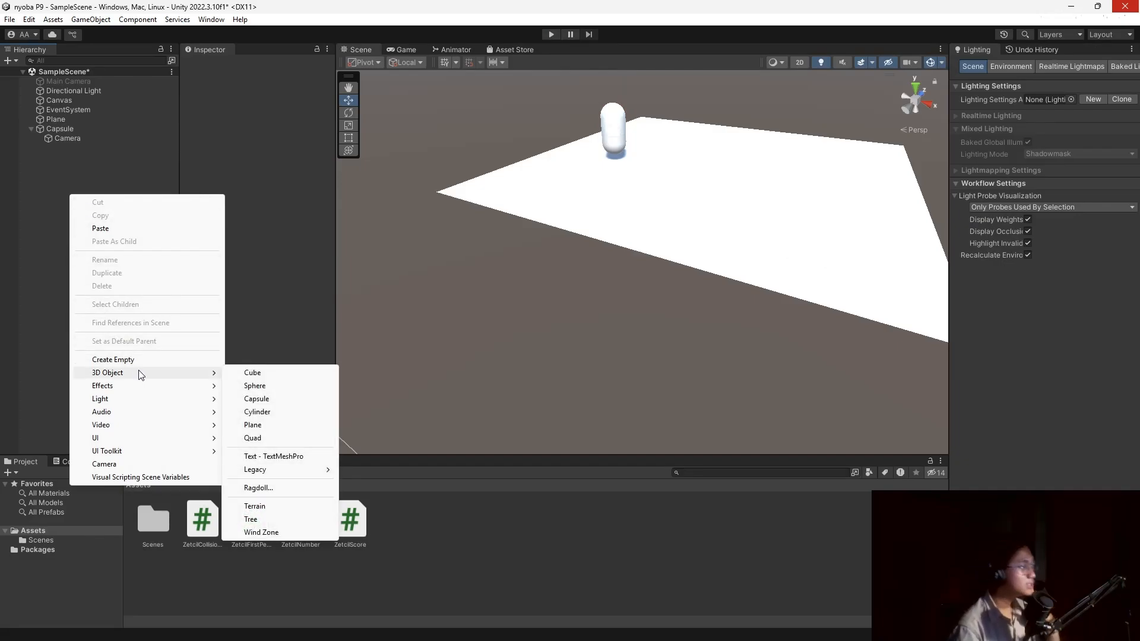
left_click(252, 374)
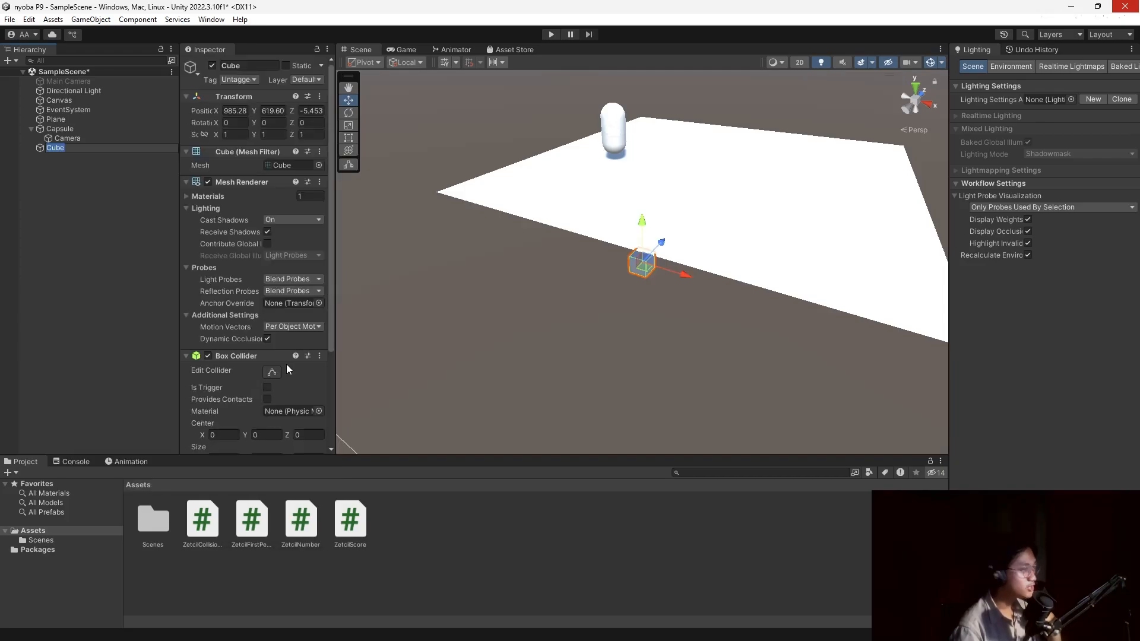
left_click_drag(650, 226, 693, 109)
Create a New Material with red (FF0500) base colour and apply it to the cube.
right_click(505, 553)
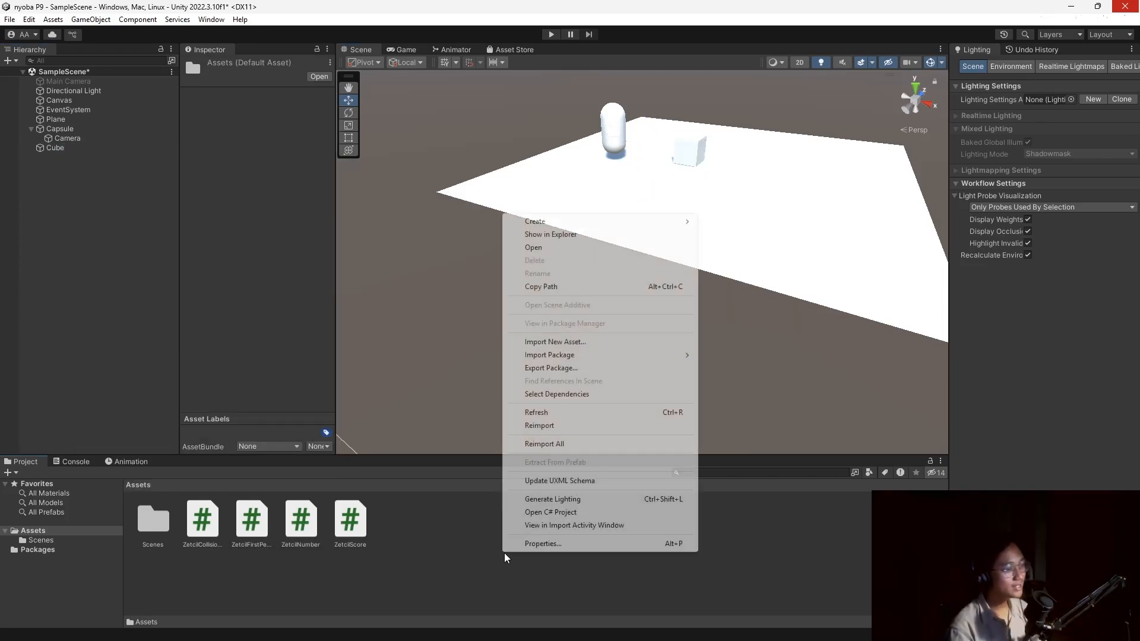
mouse_move(591, 221)
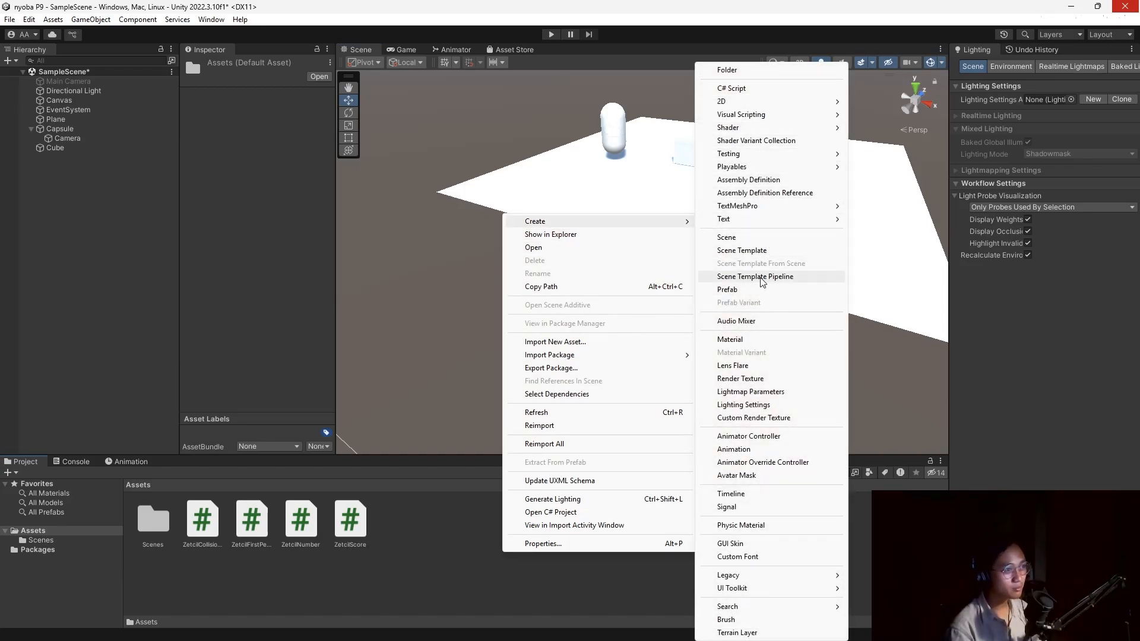
left_click(761, 340)
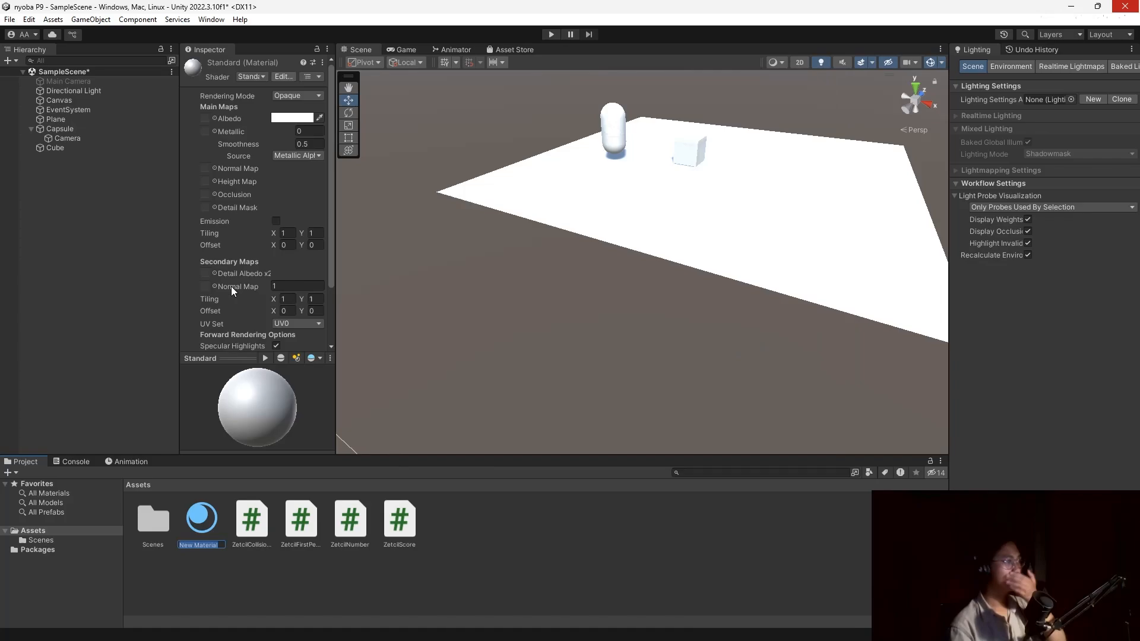
left_click(298, 118)
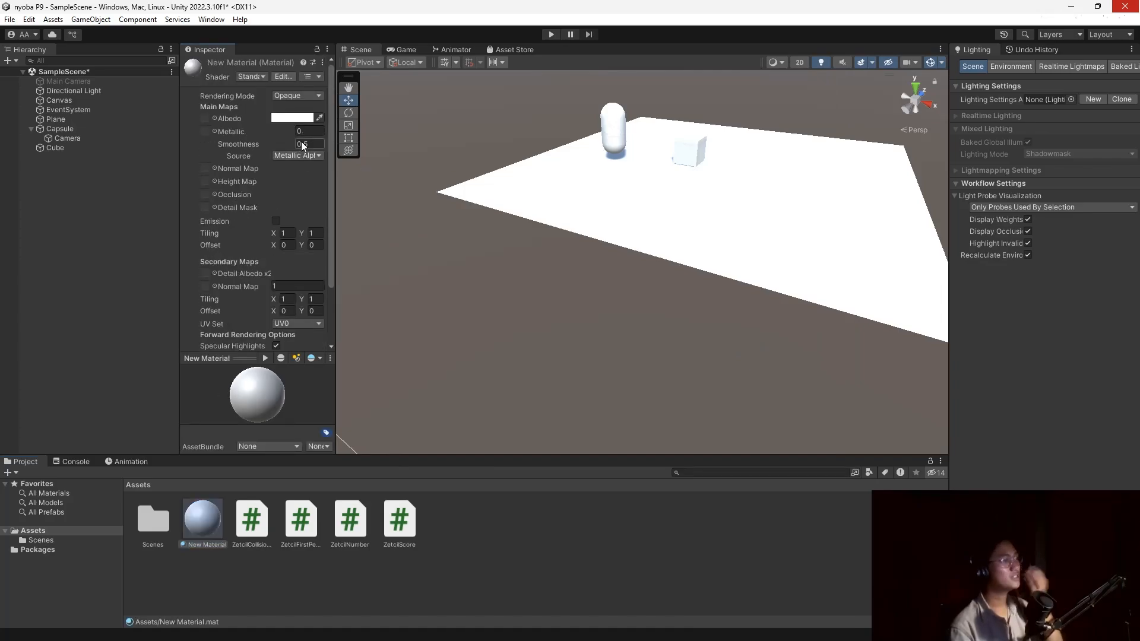
left_click(301, 118)
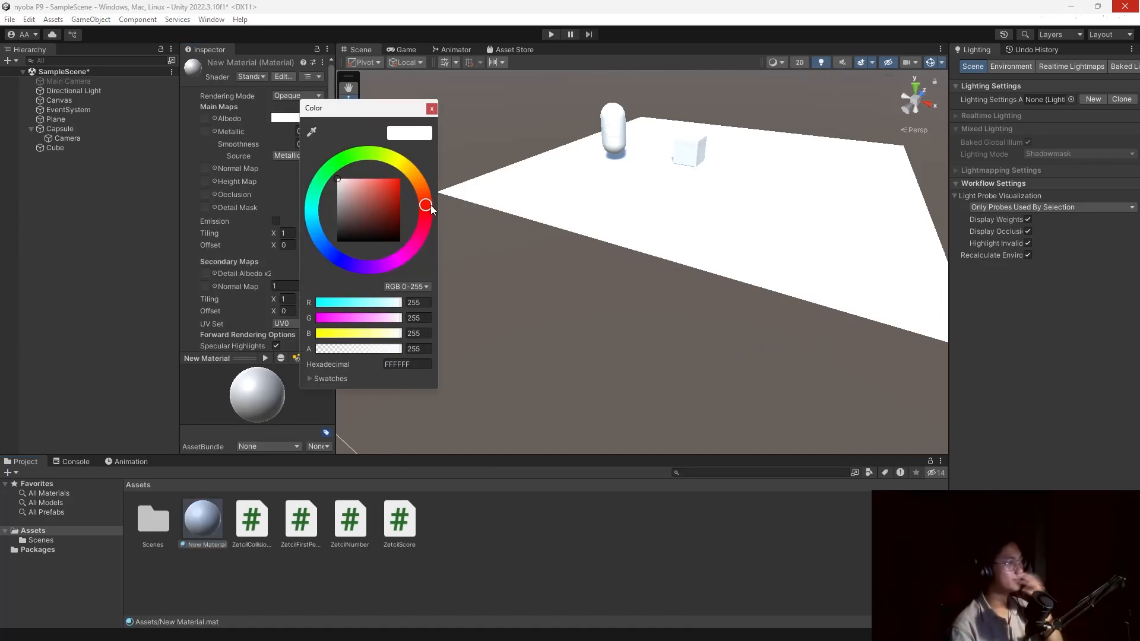
left_click_drag(376, 184, 401, 178)
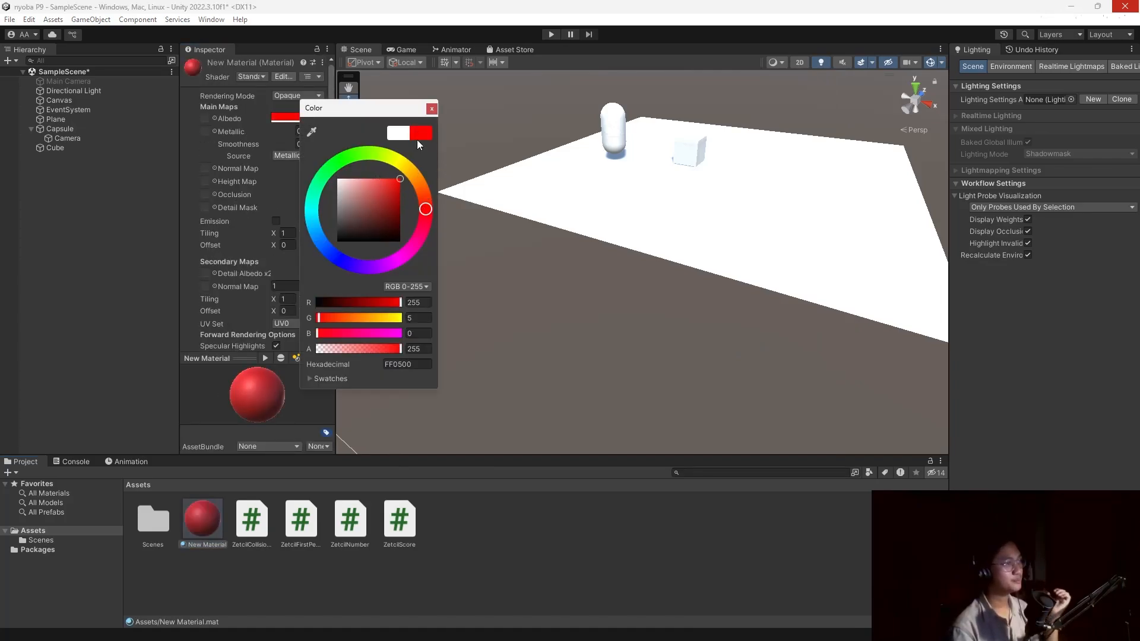
left_click(433, 110)
left_click_drag(215, 515, 691, 152)
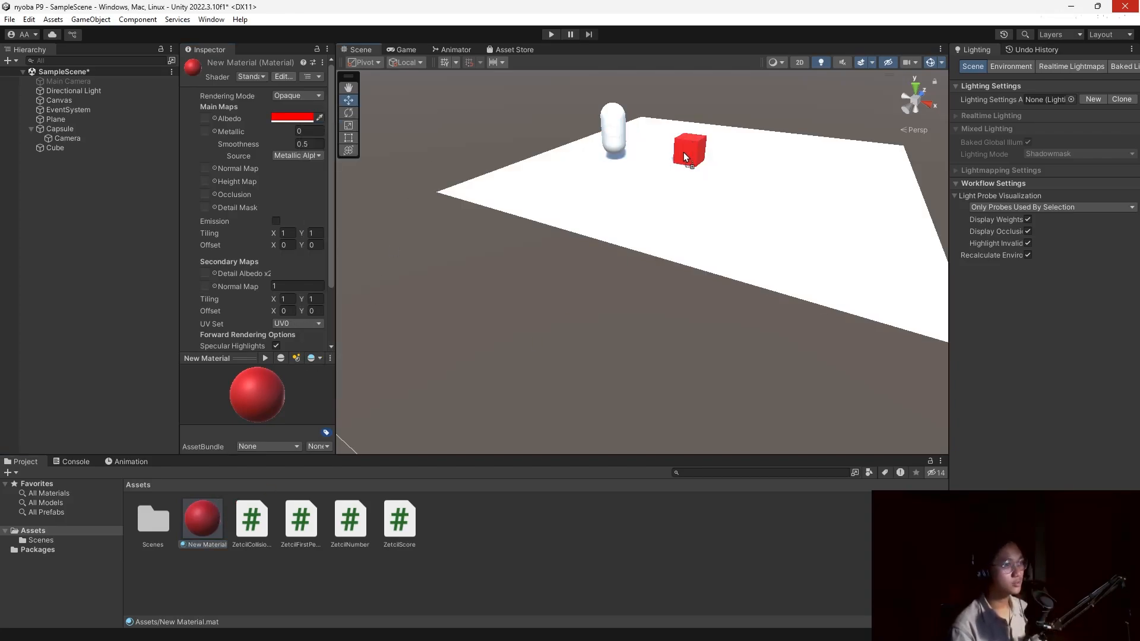
scroll(559, 266, "up", 1)
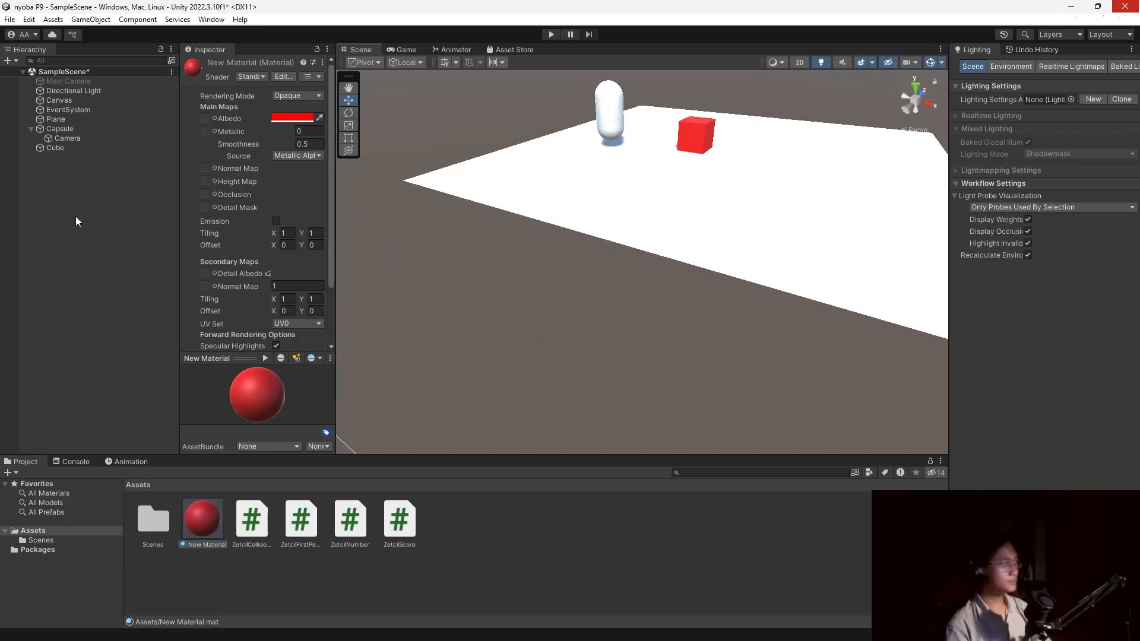
left_click(72, 147)
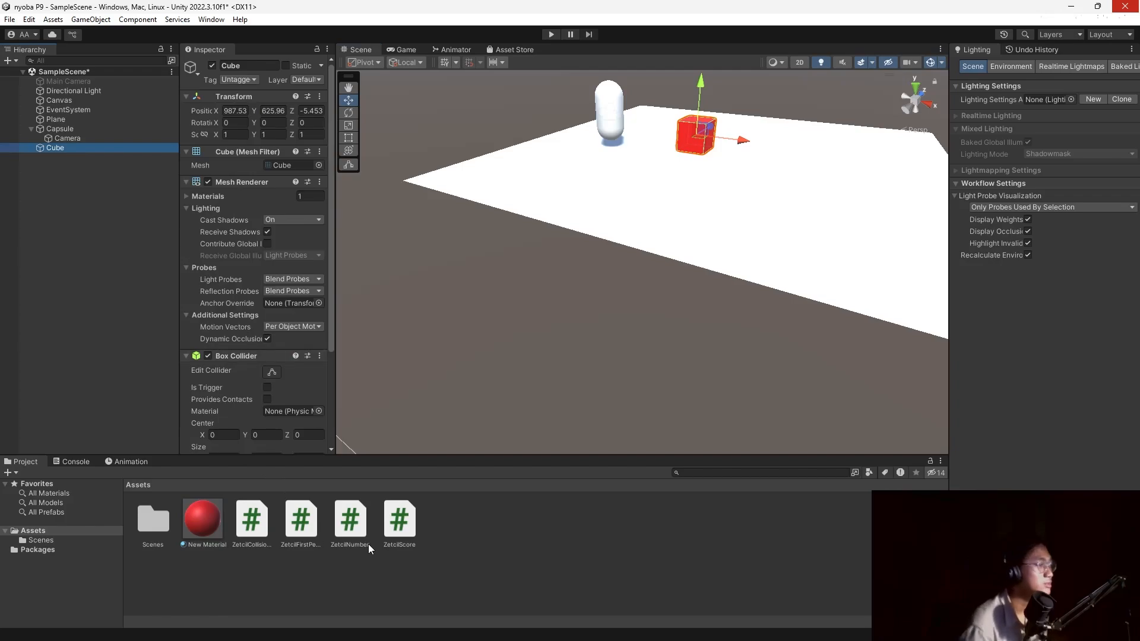
Attach ZetcilCollisionDetection to the Cube and open the script in Visual Studio Code.
left_click_drag(256, 526, 84, 149)
scroll(240, 284, "down", 3)
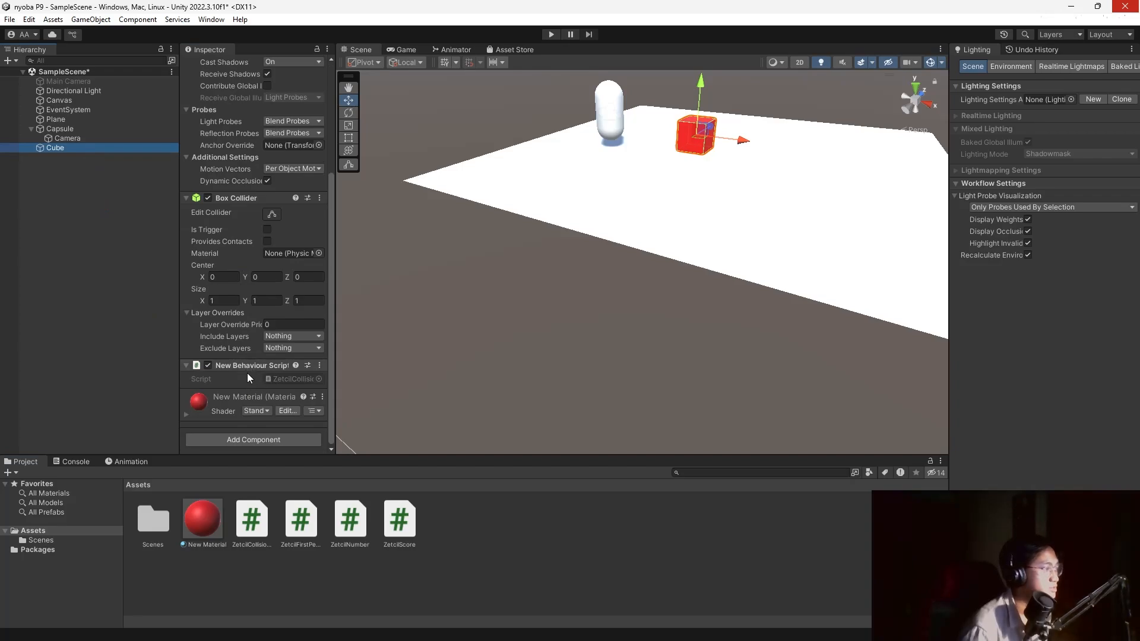
double_click(263, 527)
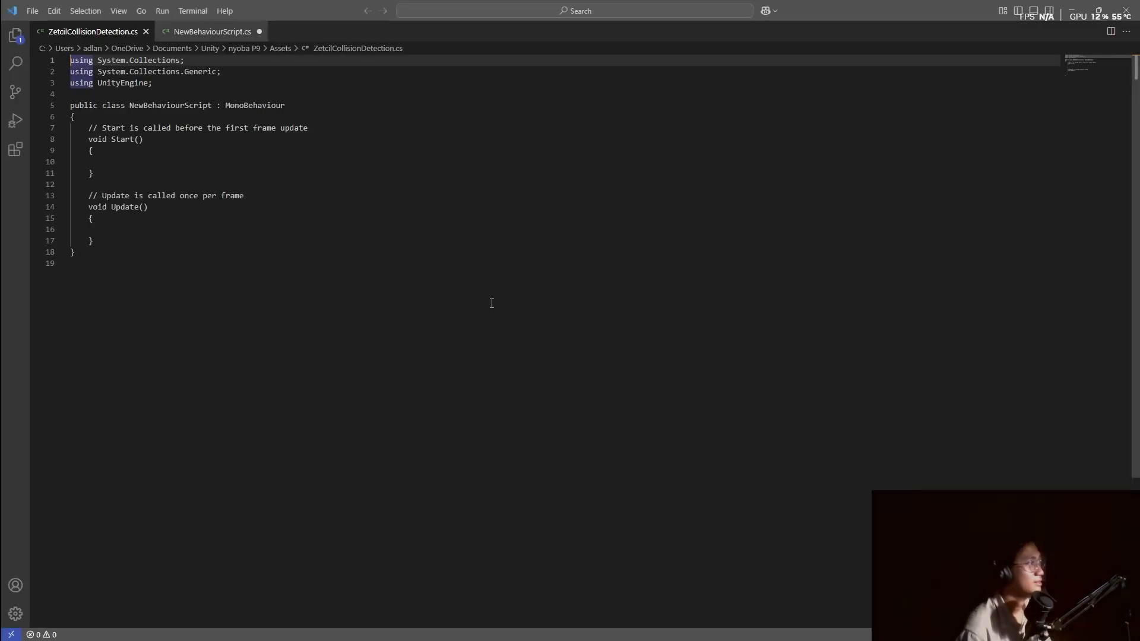
Check the collision code in the tutorial document, then return to Unity.
key("alt+Tab")
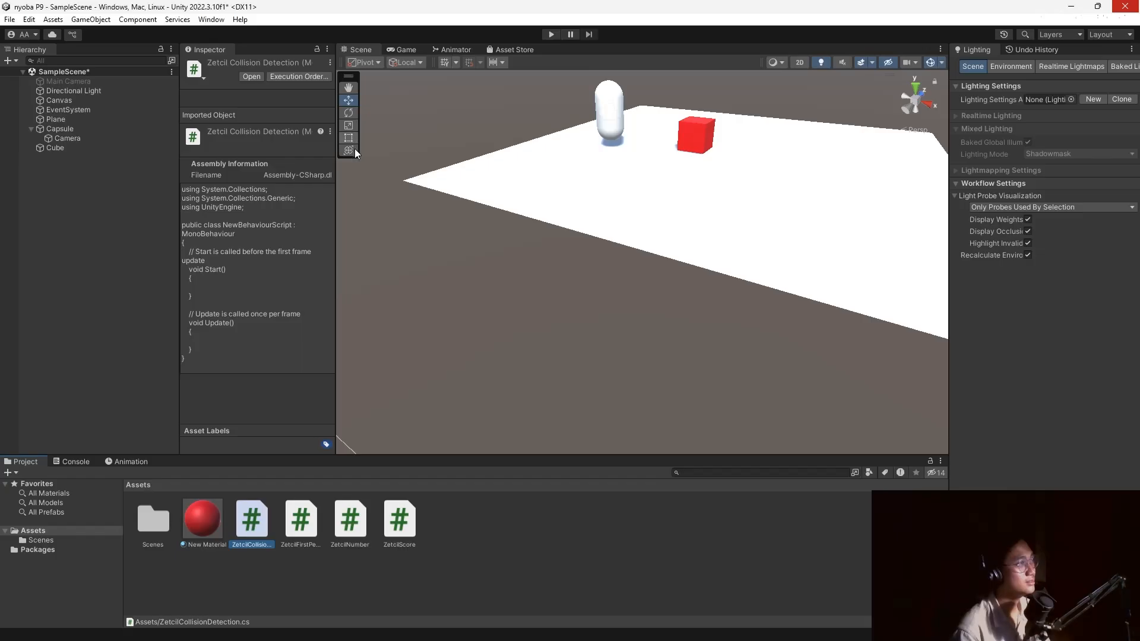
key("alt+Tab")
key("Tab")
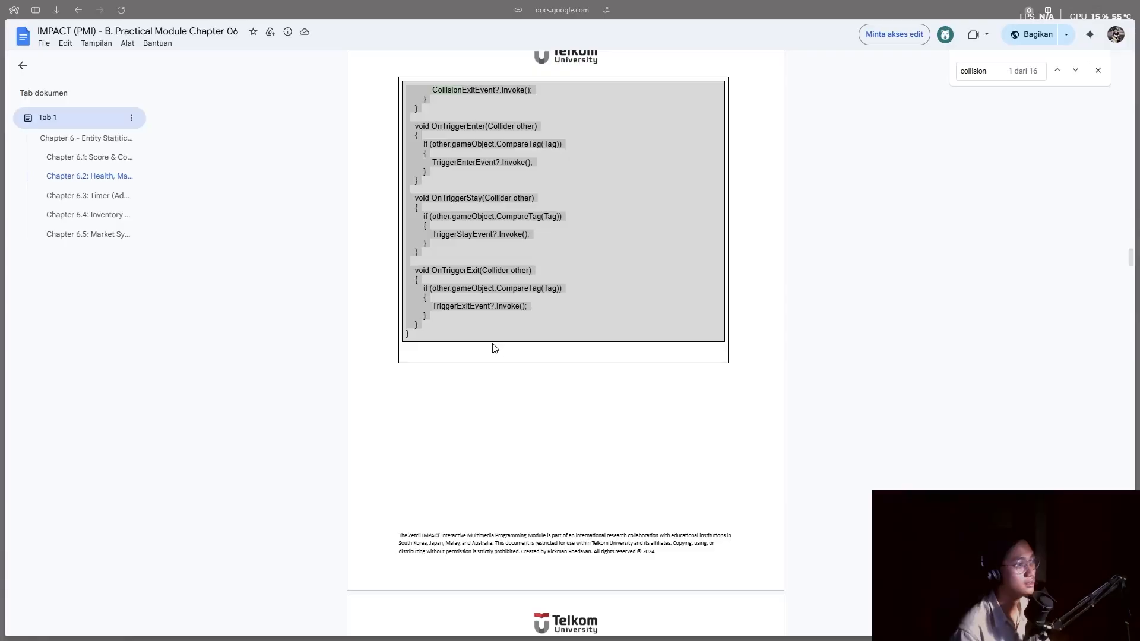
scroll(536, 306, "up", 15)
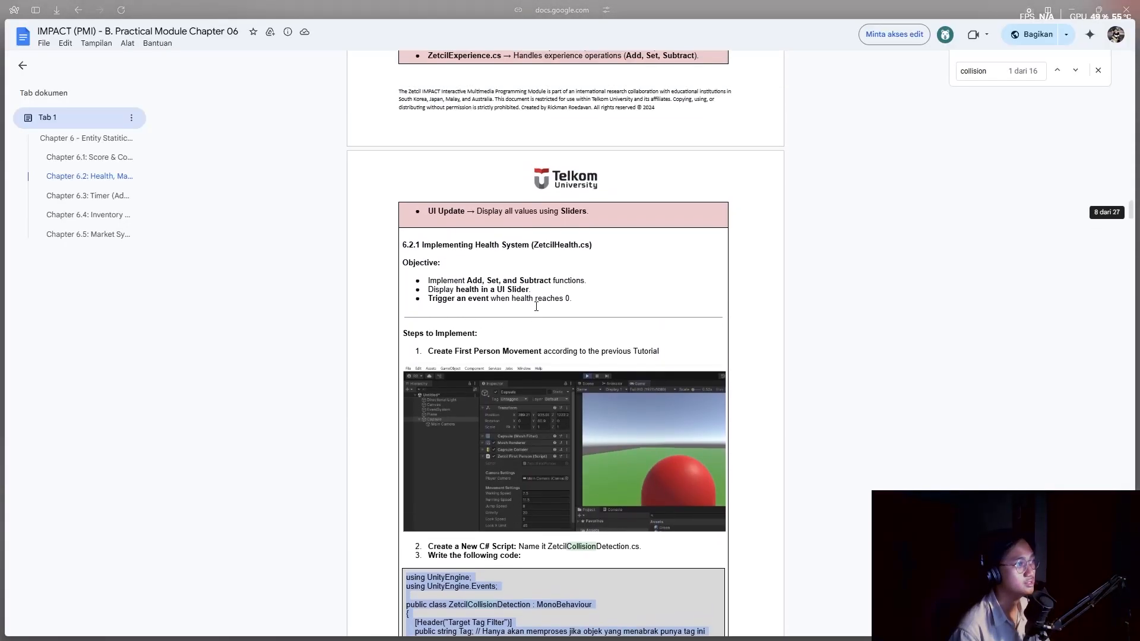
key("alt+Tab")
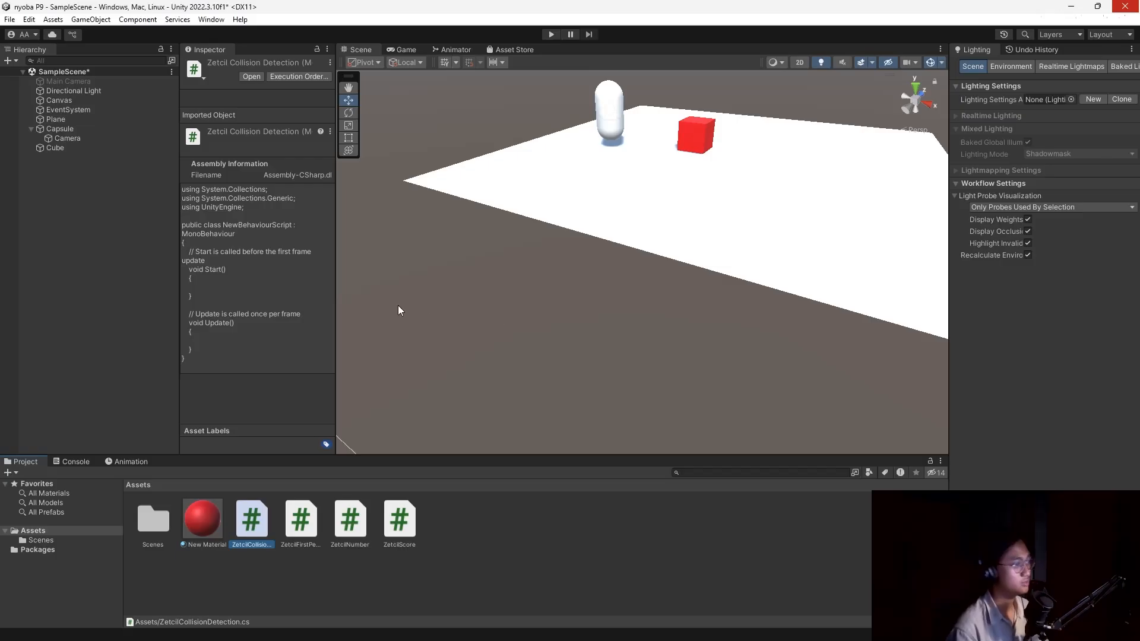
Replace the script template with the pasted collision code plus a closing brace, then return to Unity.
double_click(259, 515)
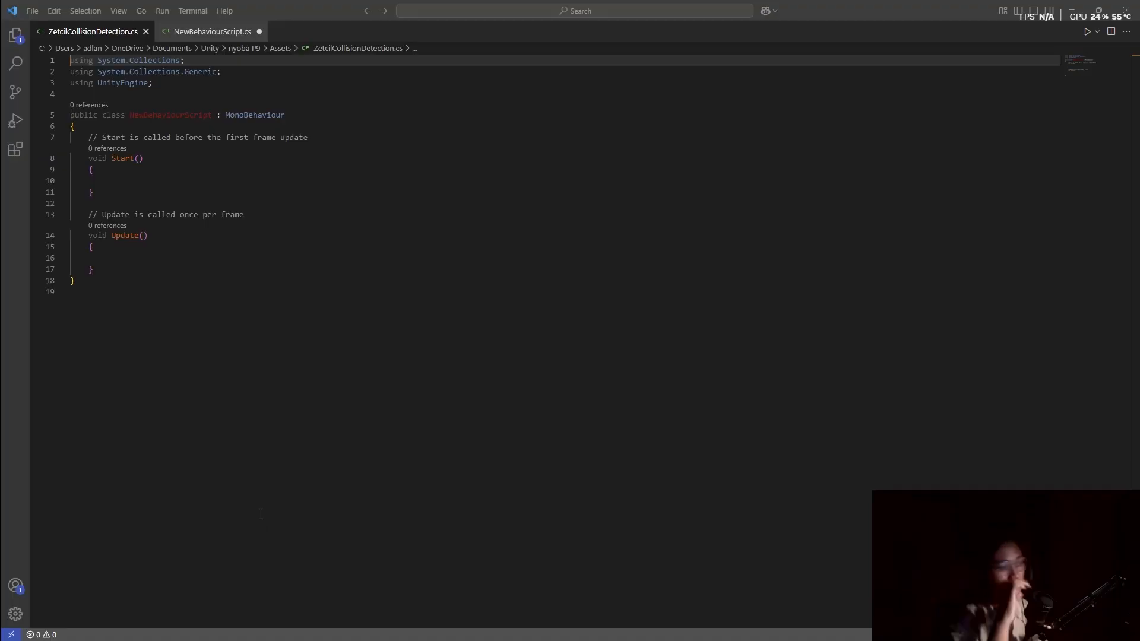
left_click(156, 300)
key("ctrl+a")
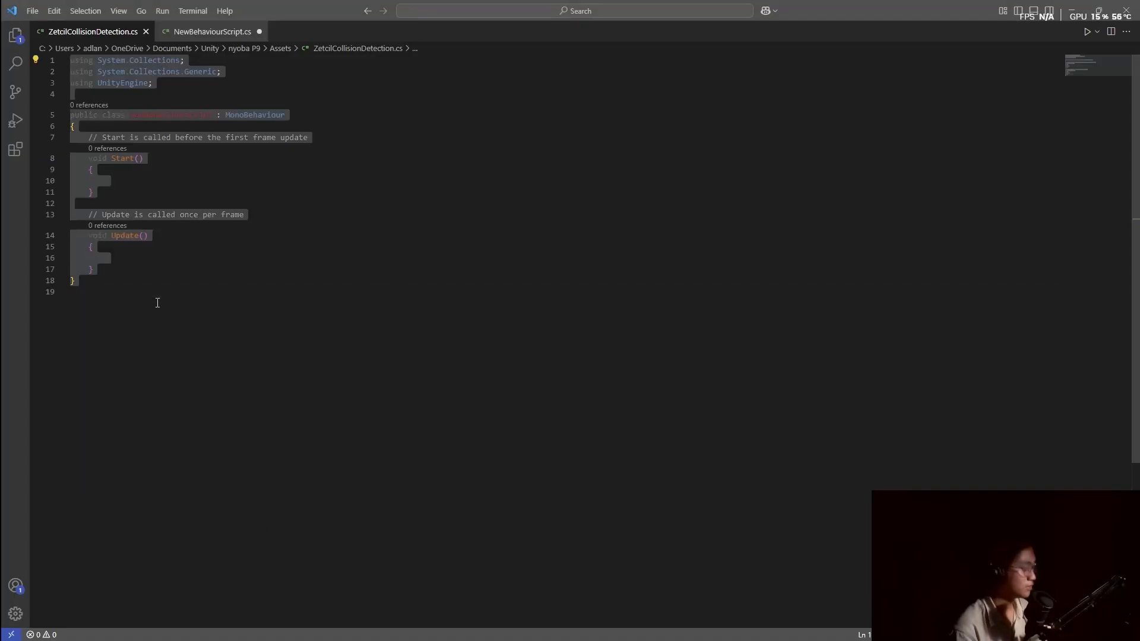
key("ctrl+v")
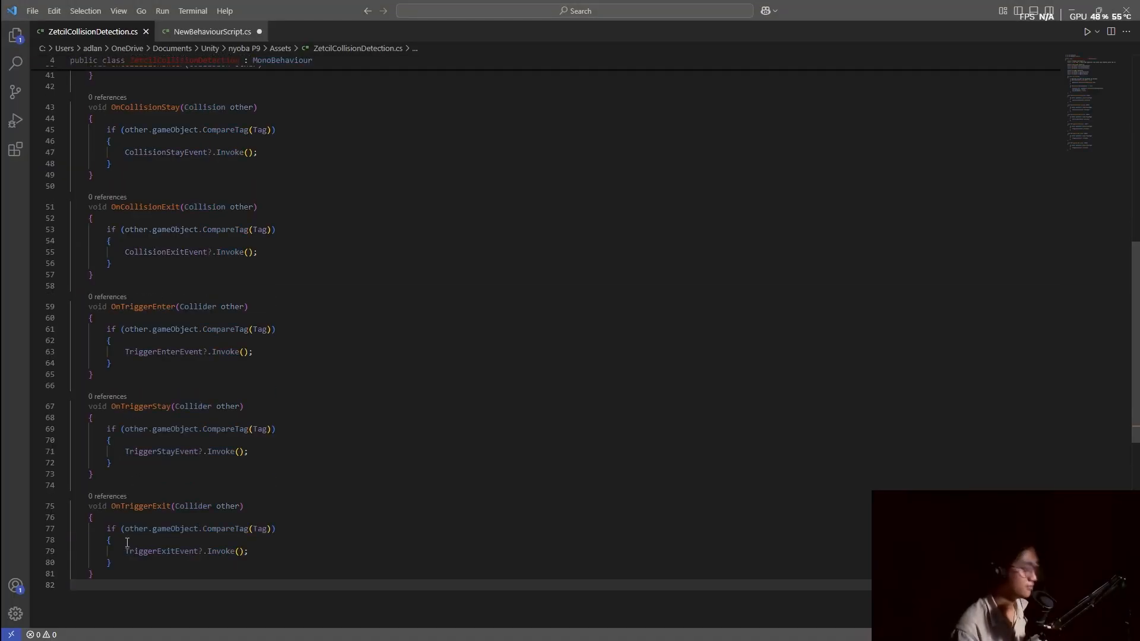
scroll(127, 543, "down", 1)
type("}")
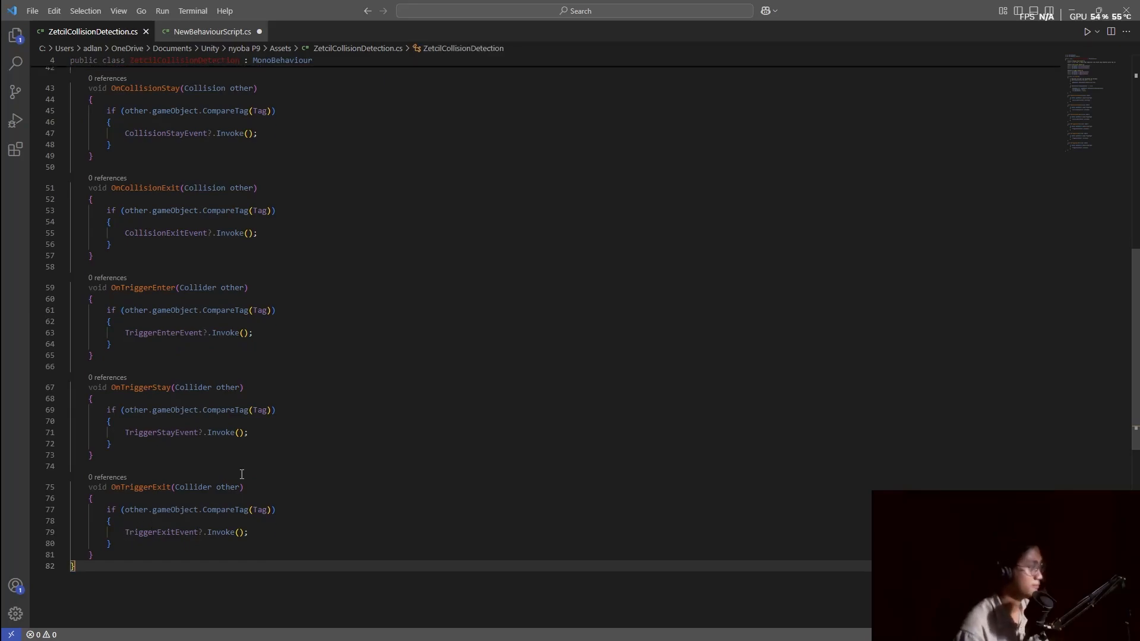
left_click(375, 396)
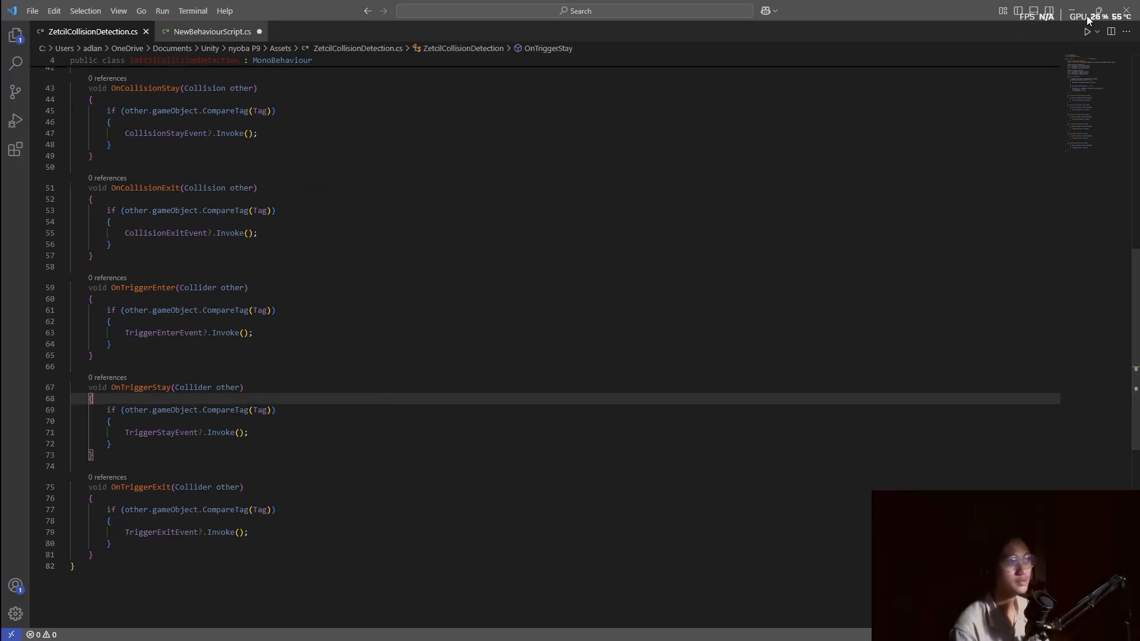
key("alt+Tab")
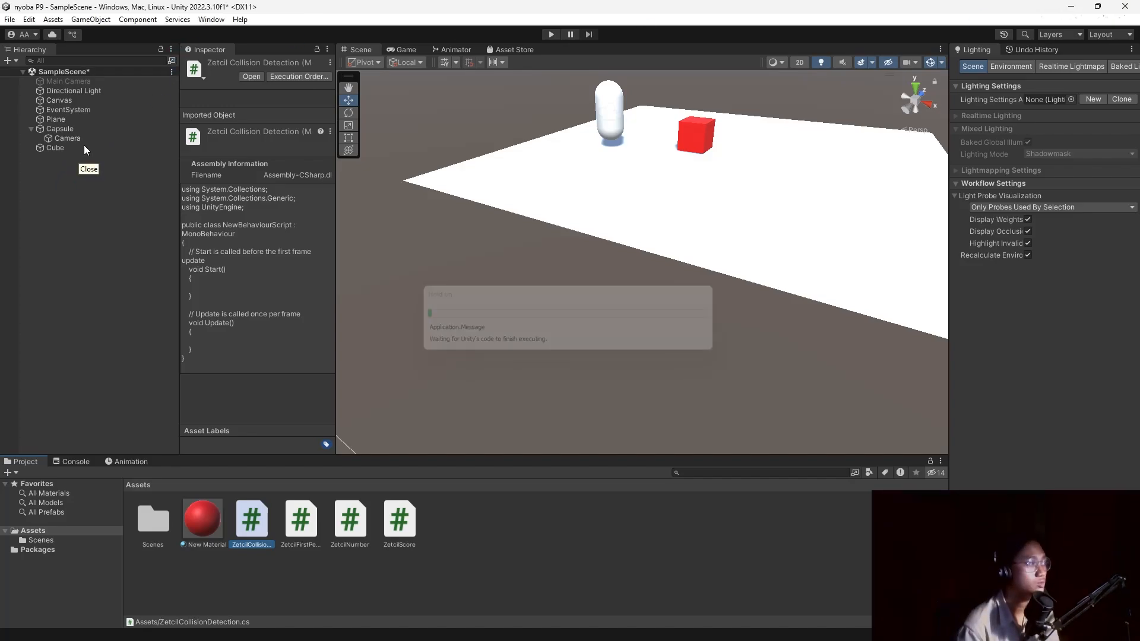
Enter HitCube as the tag filter in the Cube's Zetcil Collision Detection component.
left_click(84, 148)
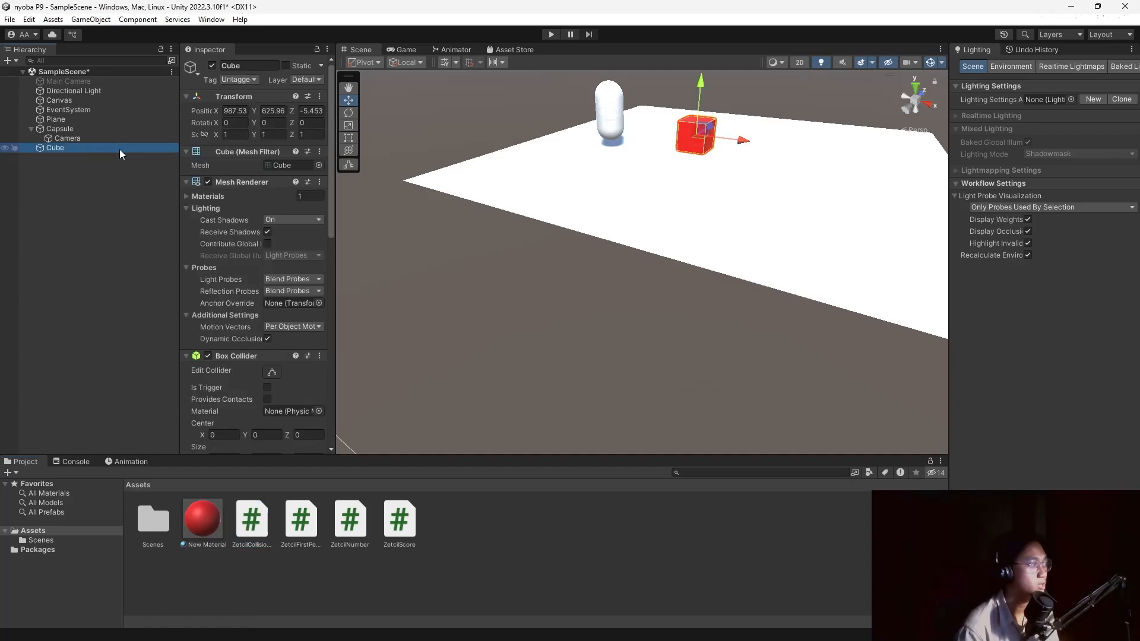
scroll(215, 222, "down", 10)
scroll(217, 223, "down", 1)
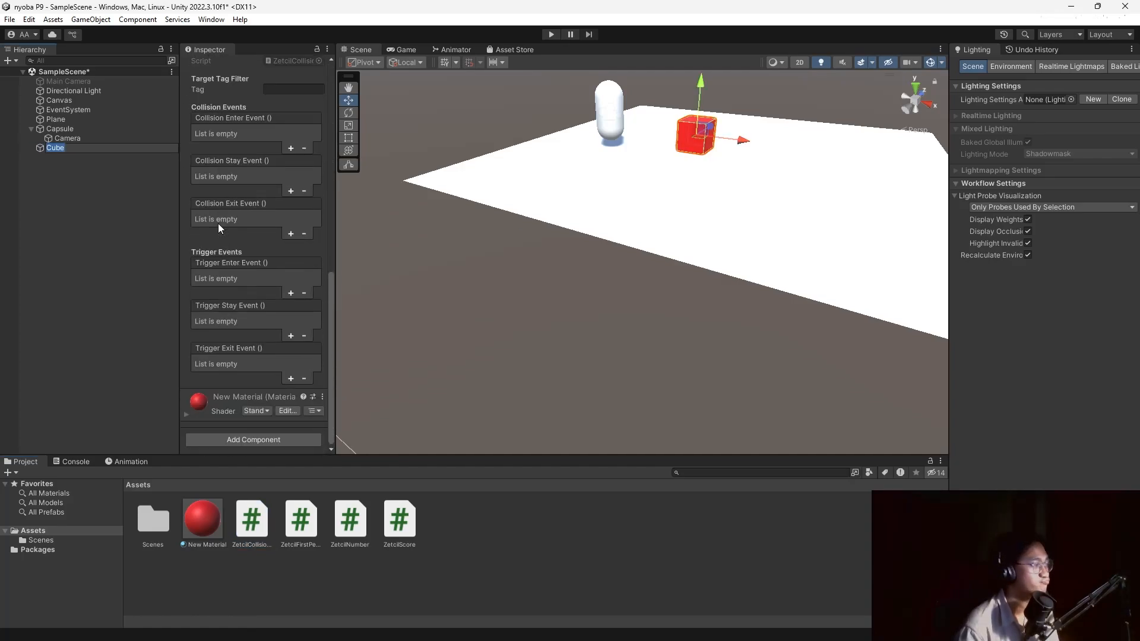
scroll(218, 223, "up", 5)
left_click(288, 250)
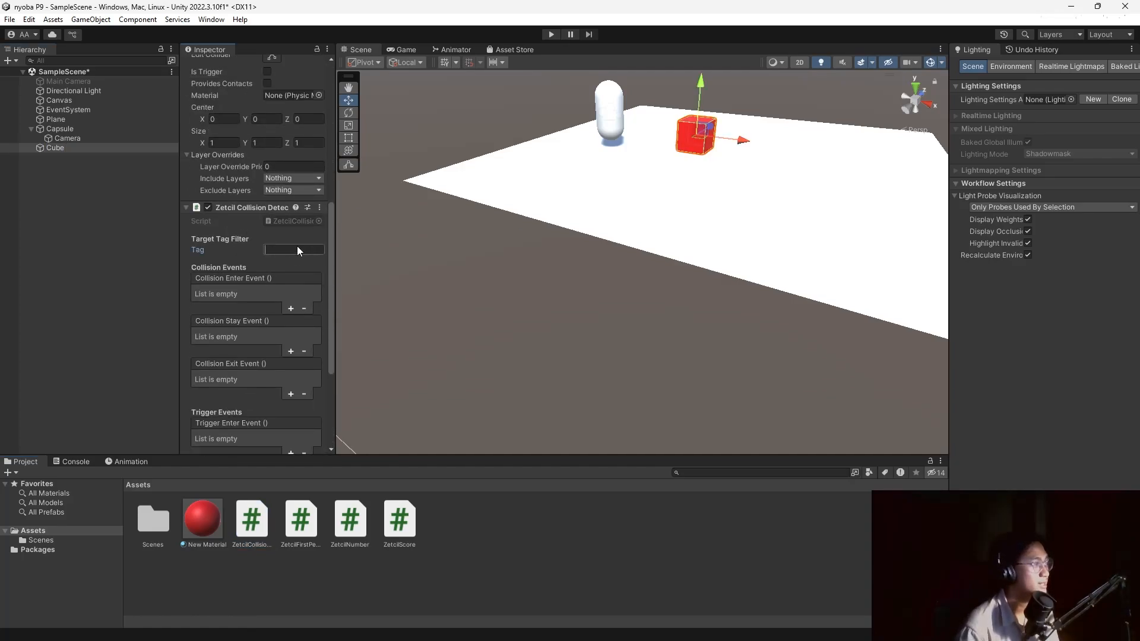
scroll(251, 212, "up", 5)
scroll(251, 201, "down", 5)
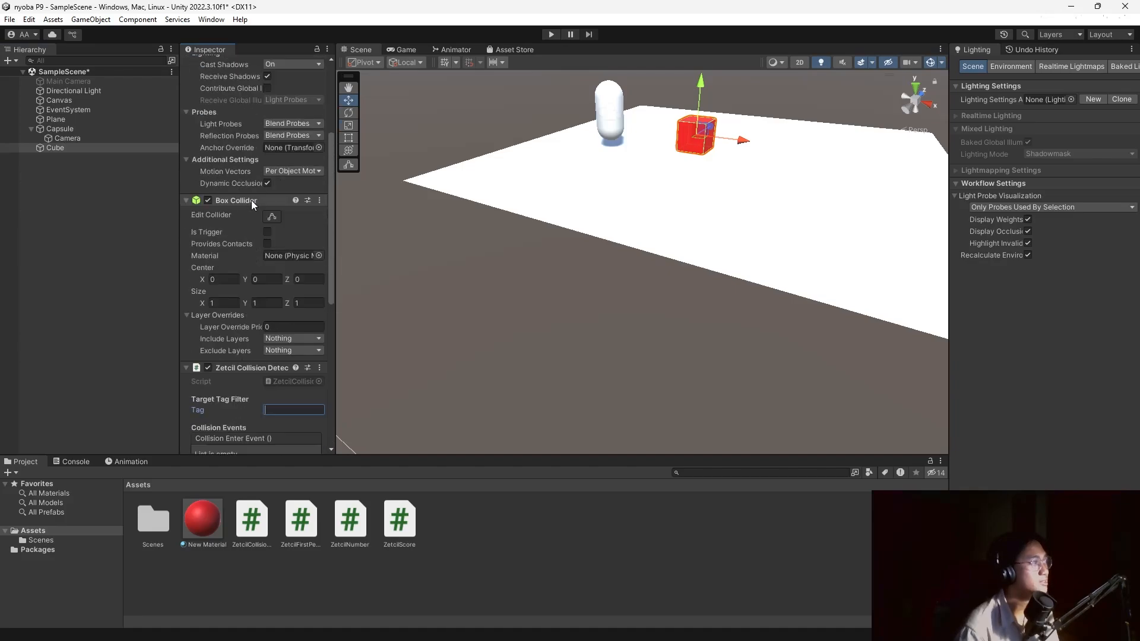
type("HitCube")
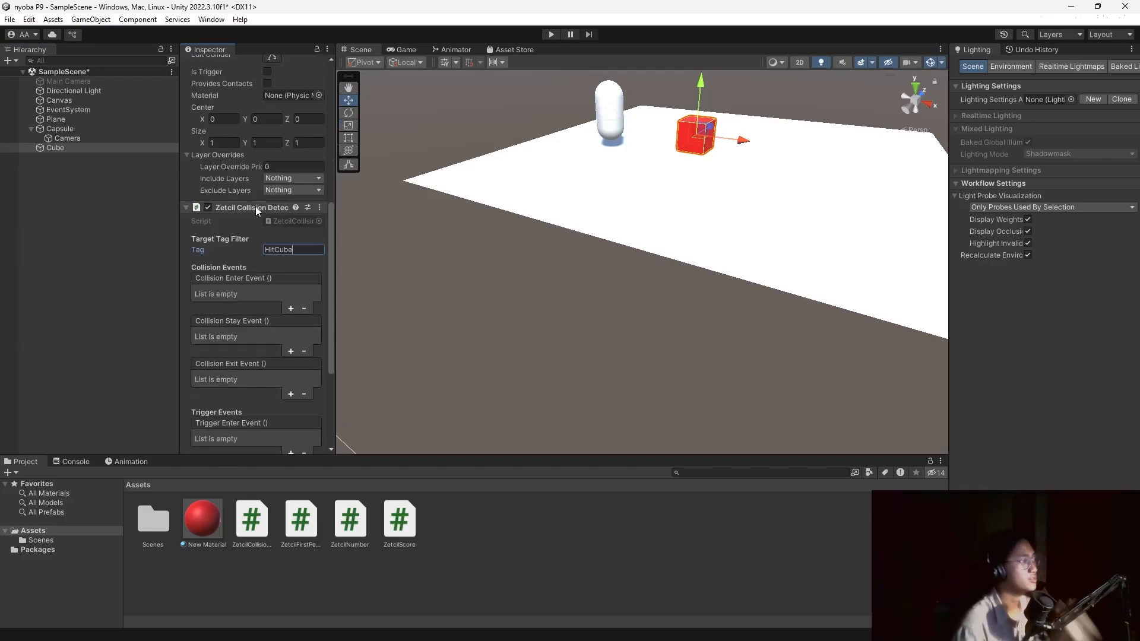
scroll(236, 263, "down", 4)
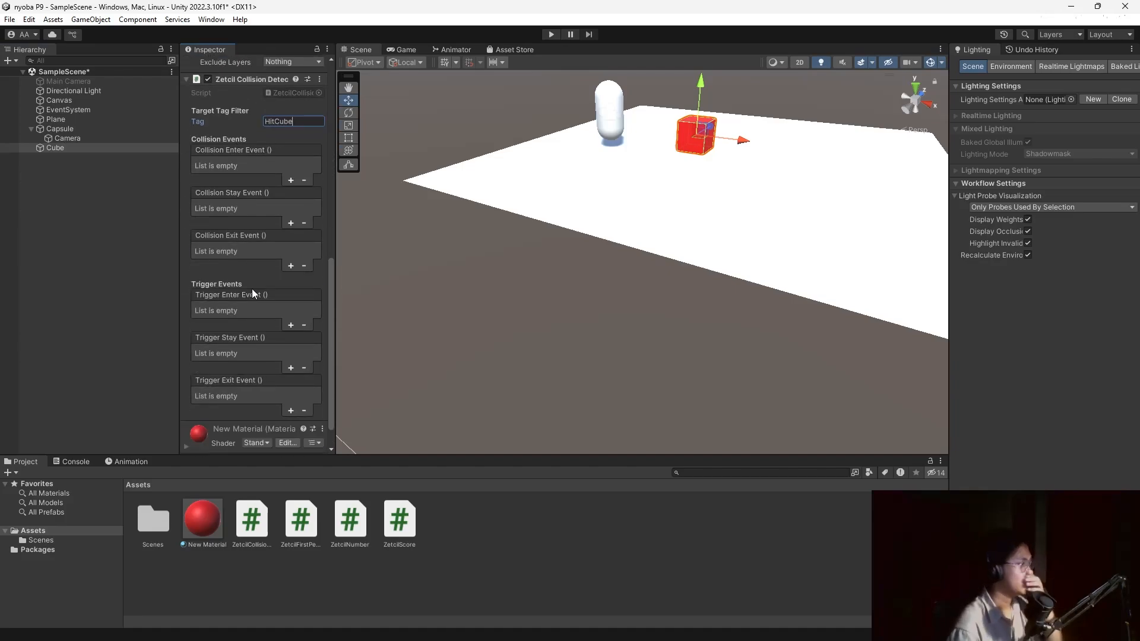
Add a Trigger Enter Event entry targeting the Cube that calls GameObject SetActive (bool).
left_click(290, 325)
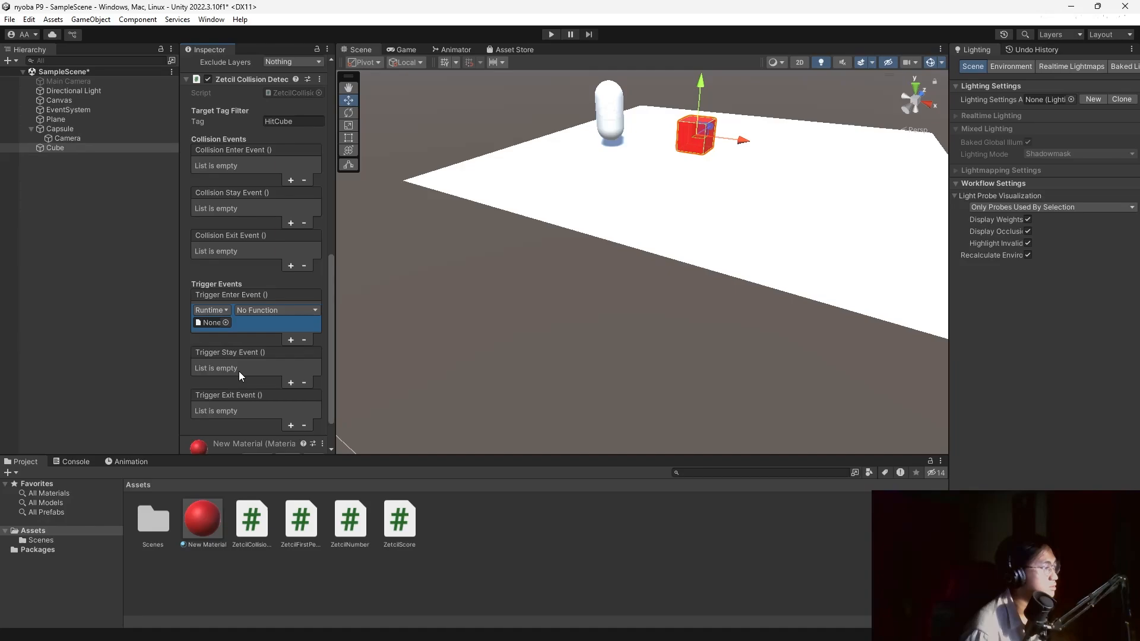
scroll(239, 372, "down", 2)
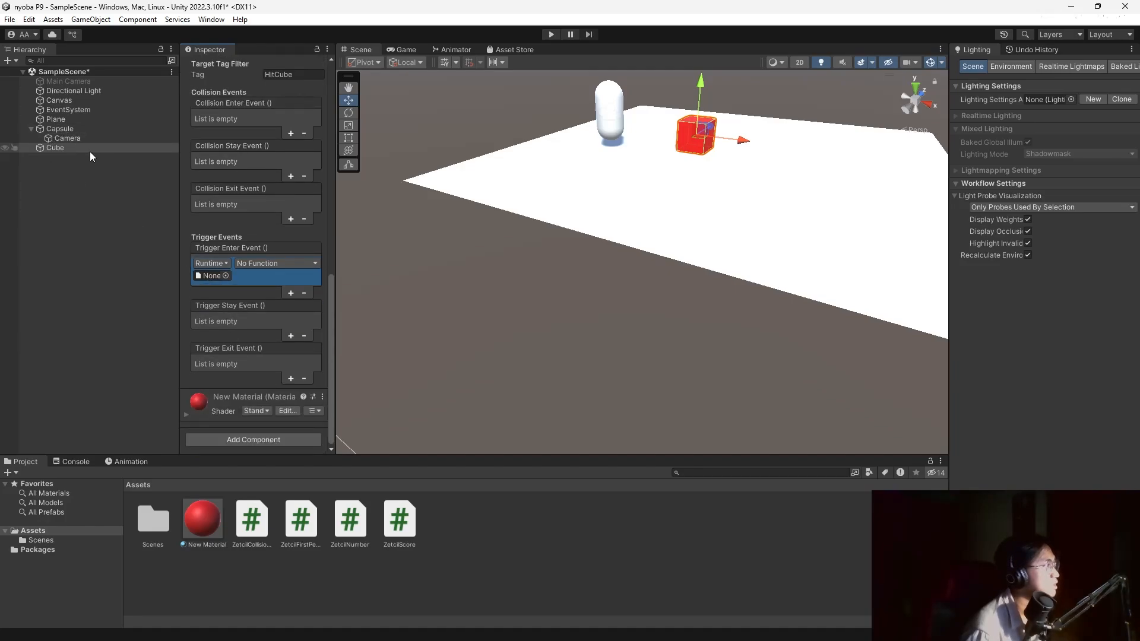
left_click_drag(77, 151, 210, 277)
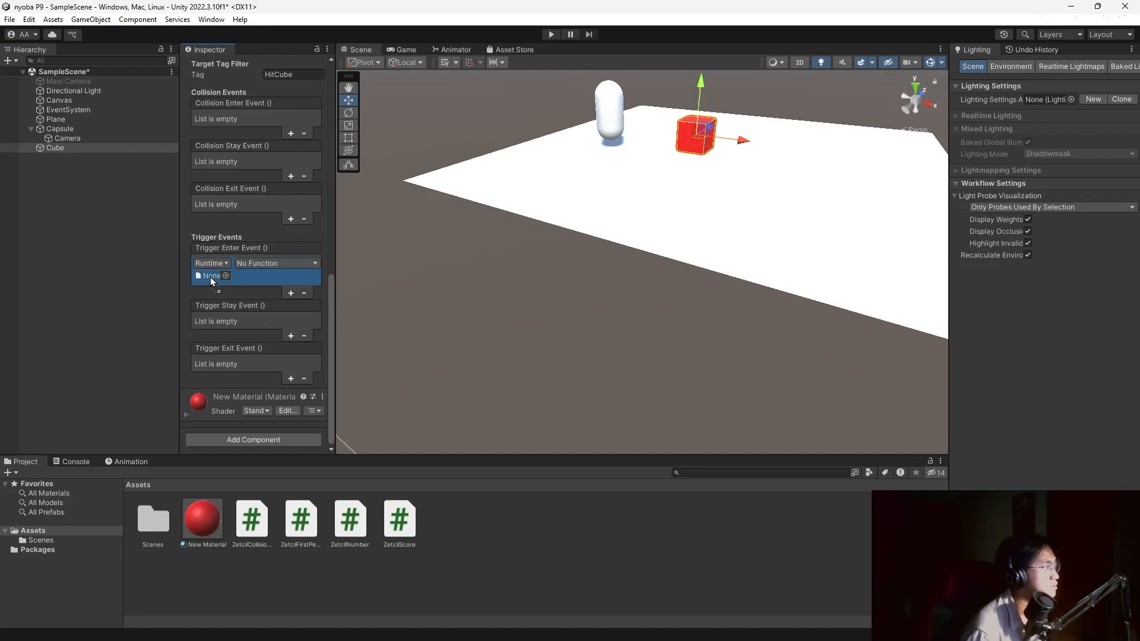
left_click(255, 263)
mouse_move(304, 364)
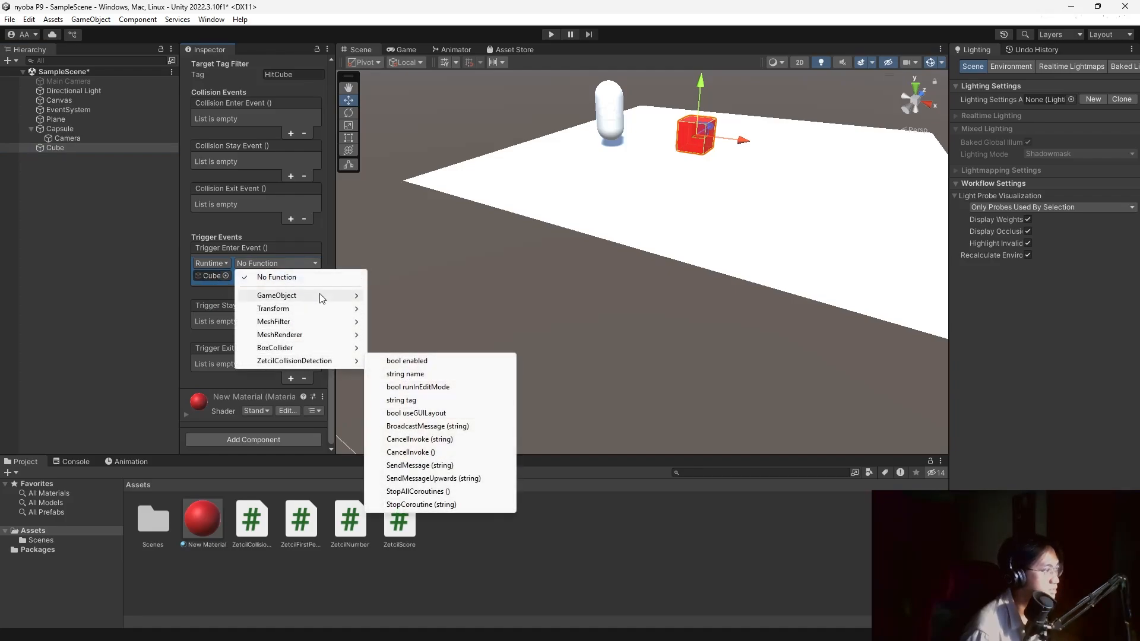
mouse_move(333, 295)
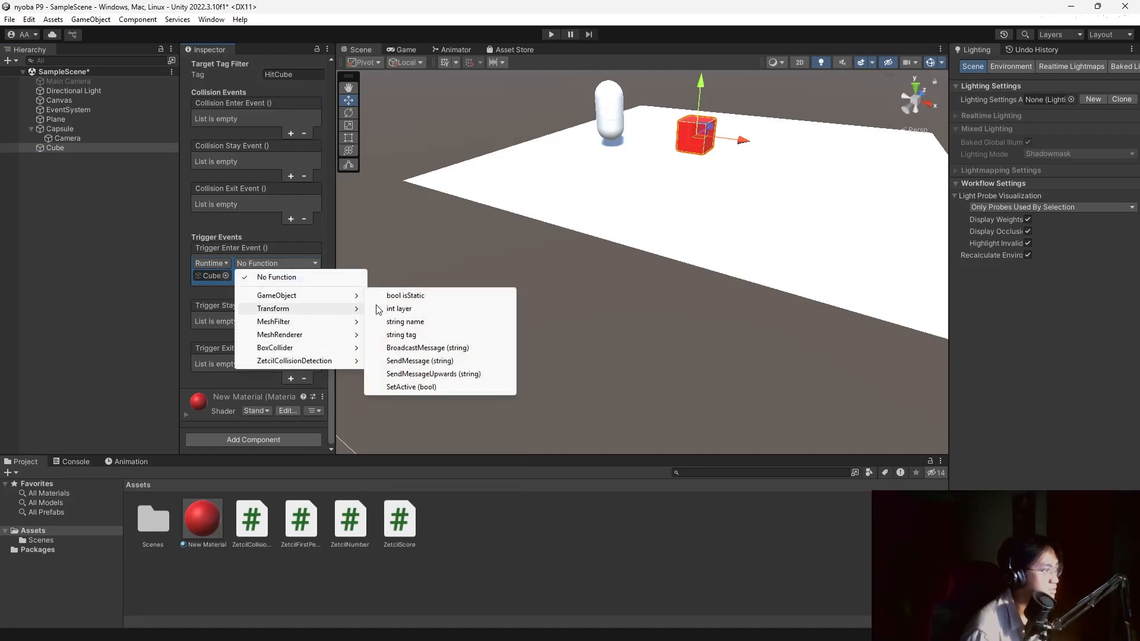
left_click(411, 386)
left_click(118, 266)
left_click(98, 147)
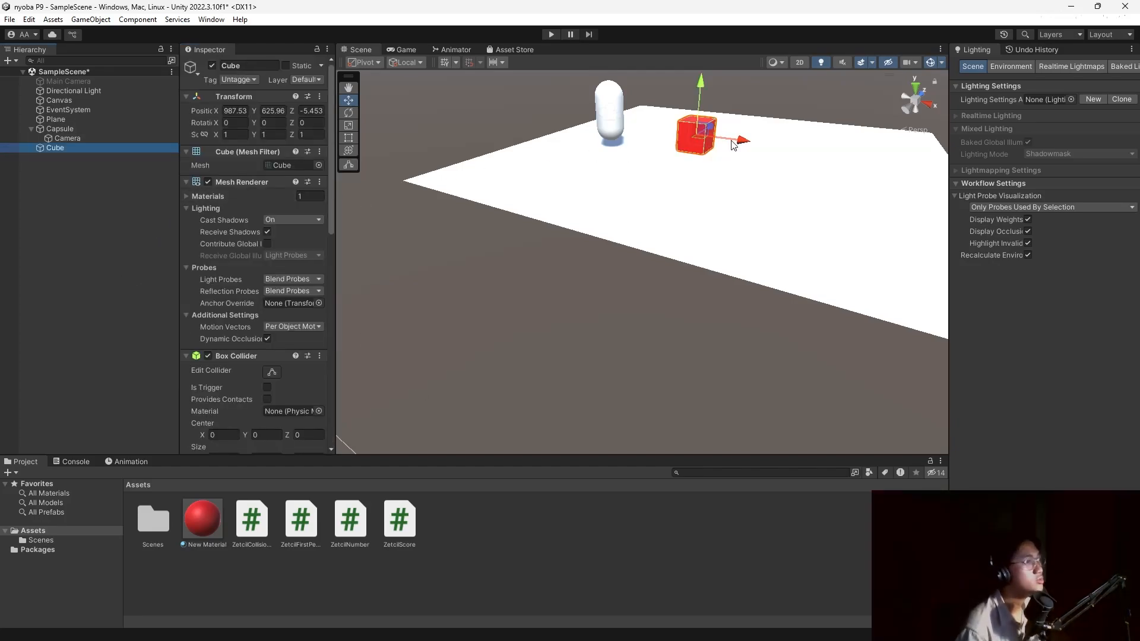
Duplicate the Cube twice, placing the copies in a row along X, then start Play mode.
left_click(91, 168)
left_click(95, 148)
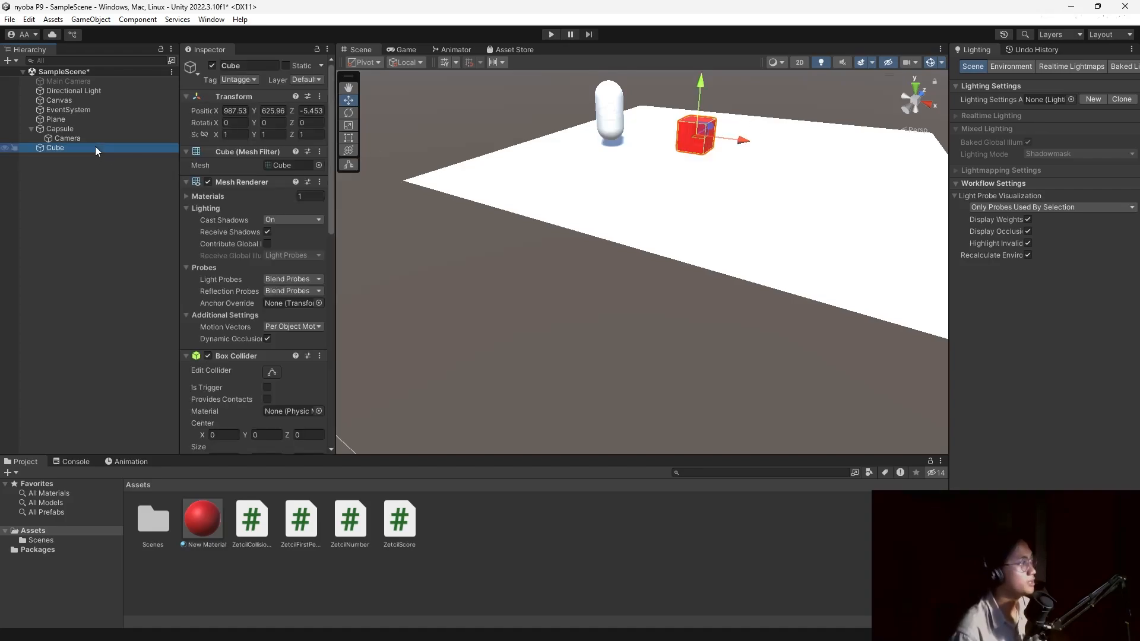
key("ctrl+d")
left_click_drag(742, 140, 840, 152)
key("ctrl+v")
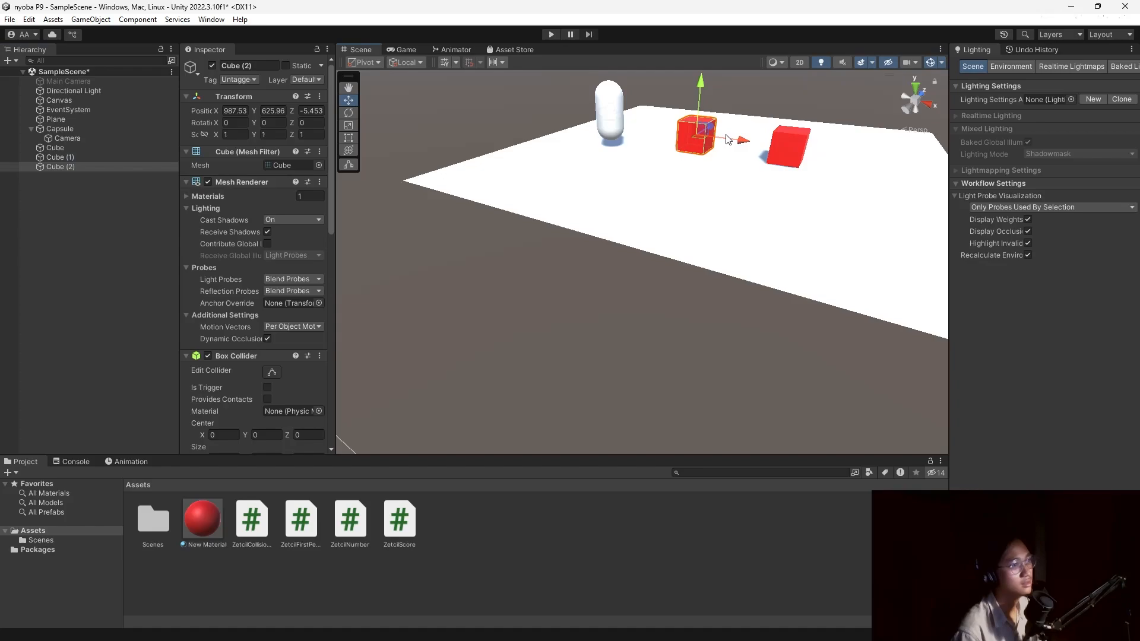
left_click_drag(728, 139, 902, 161)
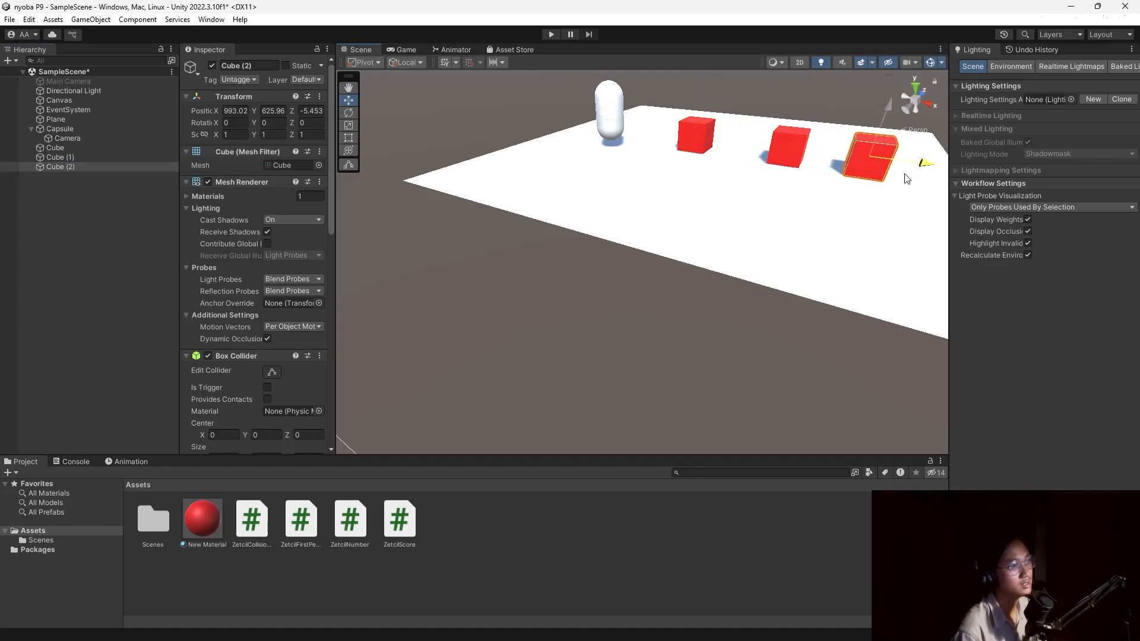
left_click(552, 35)
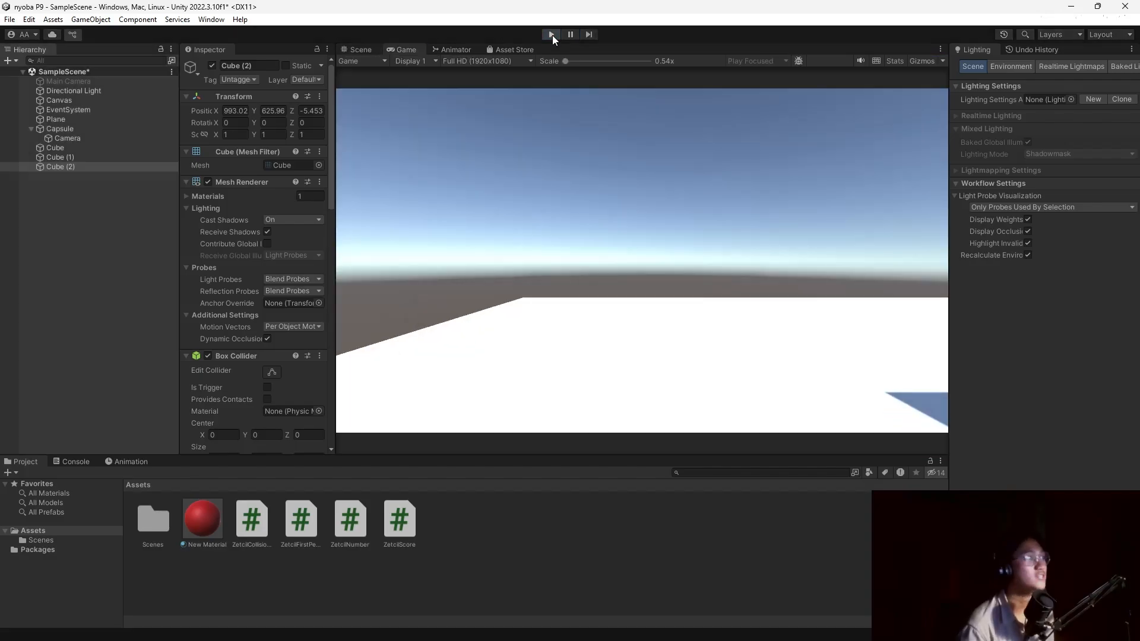
Stop the game, enable Is Trigger on the Box Colliders of Cube, Cube (1) and Cube (2), and replay.
left_click(552, 34)
left_click(71, 147)
scroll(238, 368, "down", 2)
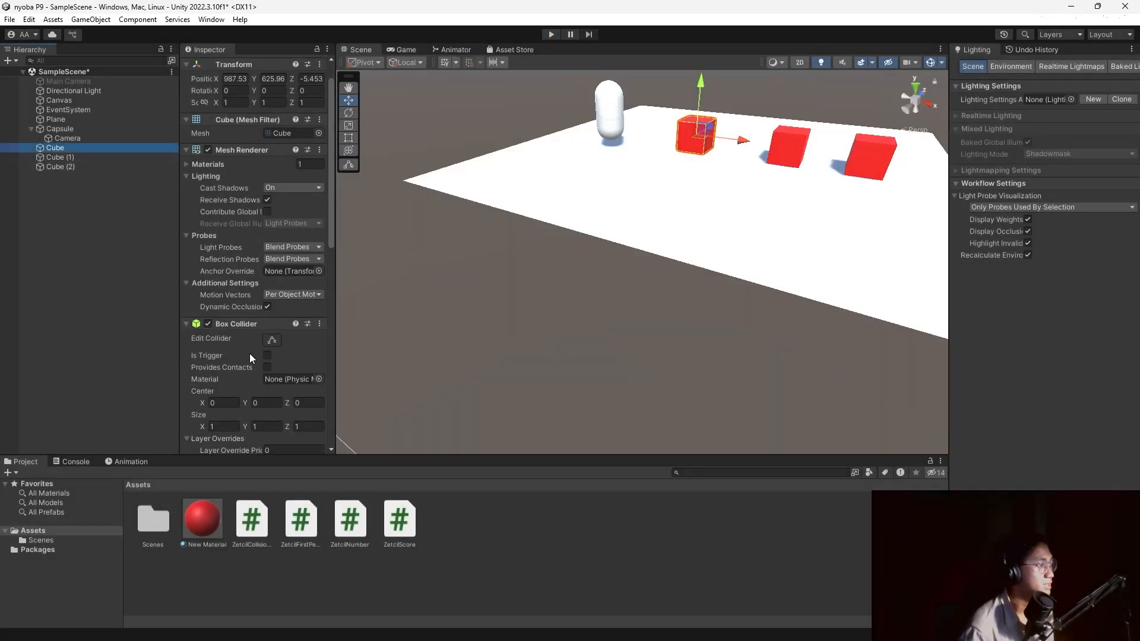
left_click(266, 355)
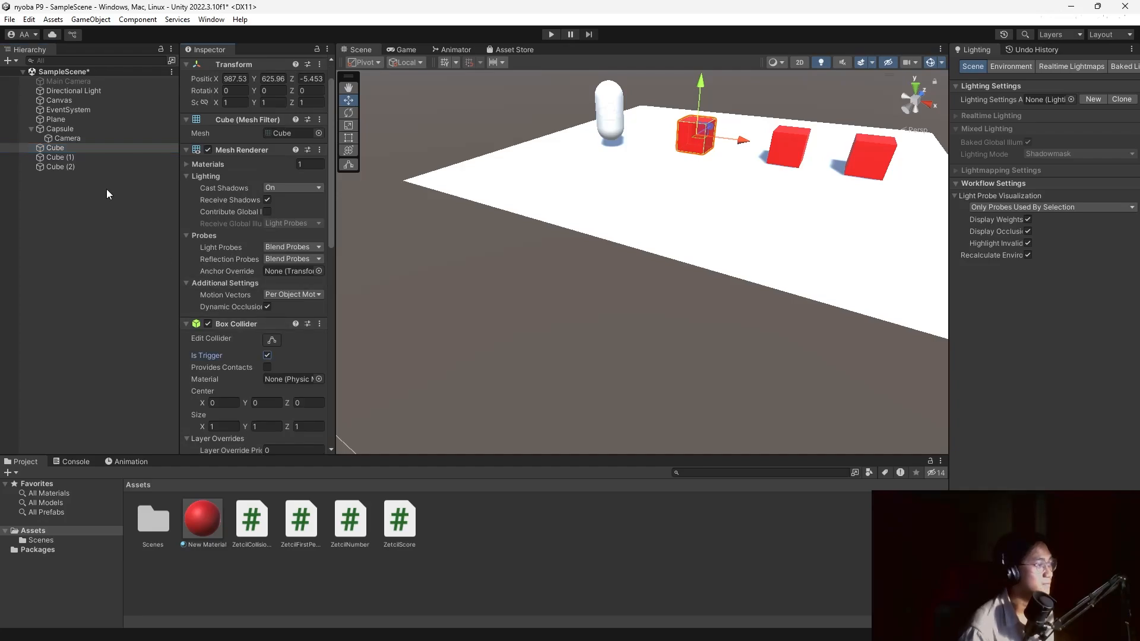
left_click(95, 158)
left_click(268, 355)
left_click(89, 167)
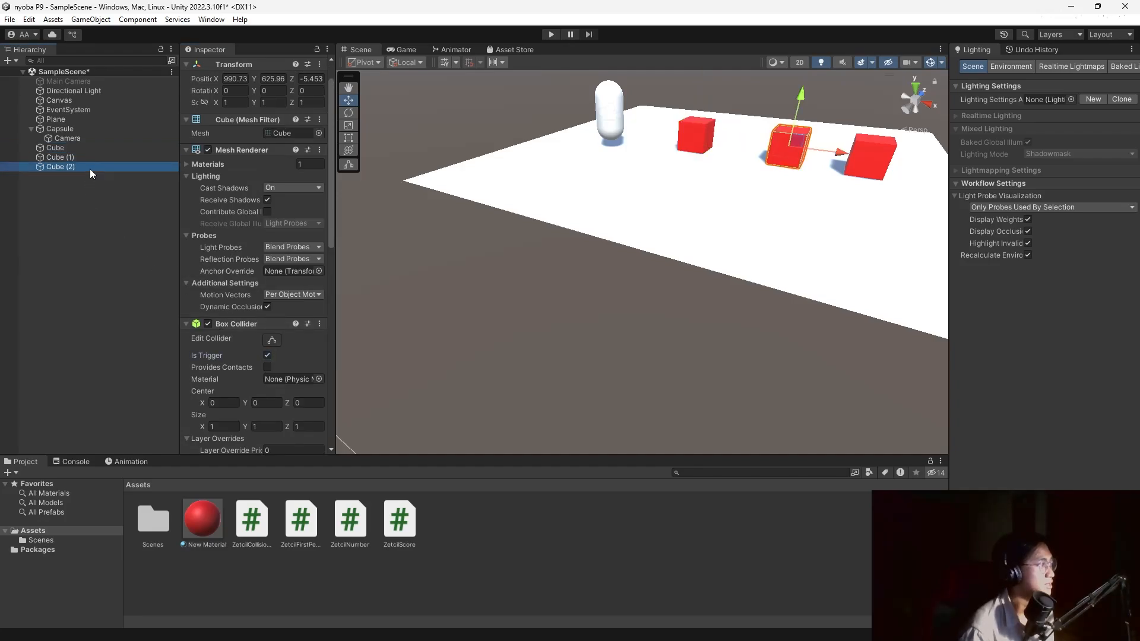
left_click(267, 356)
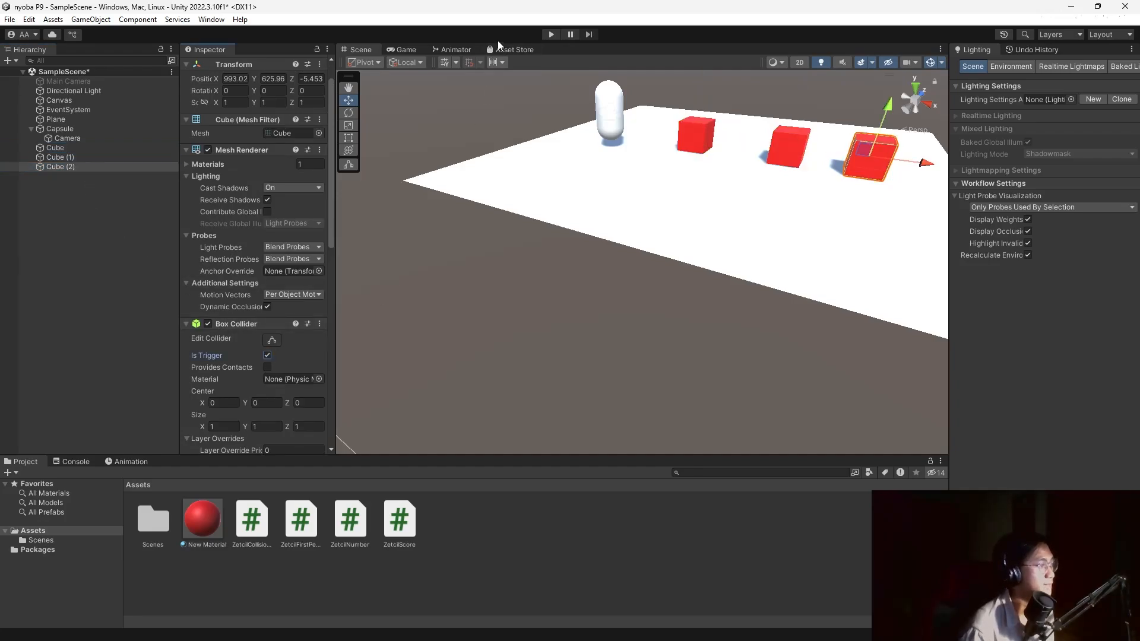
left_click(551, 34)
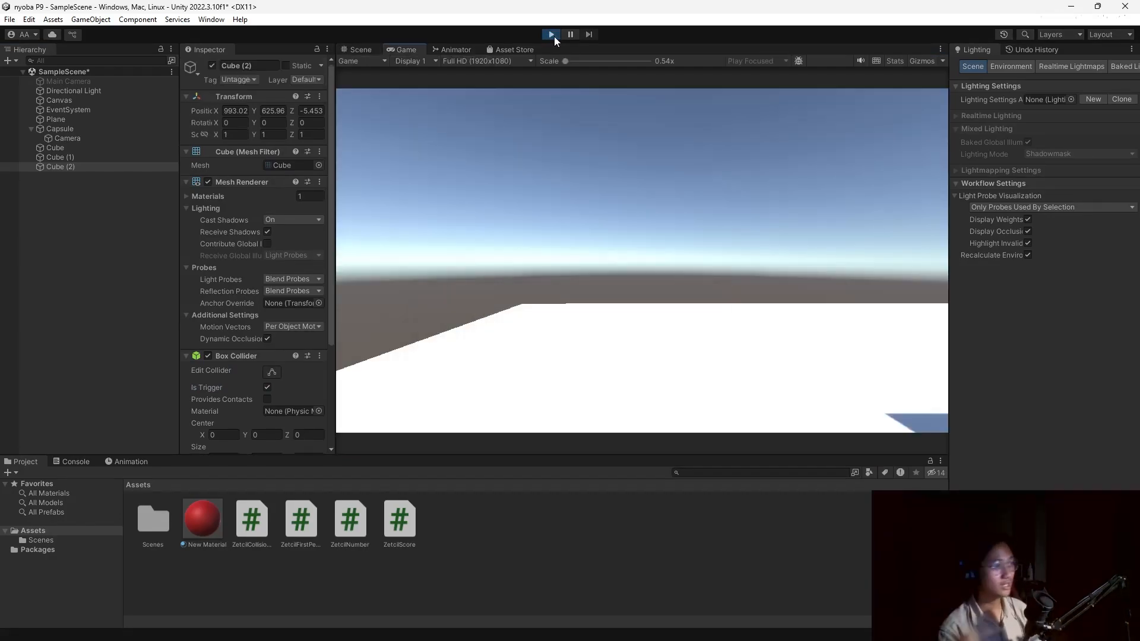
Walk the player into Cube, Cube (1) and Cube (2) with WASD to collect them, then stop play mode.
left_click(648, 156)
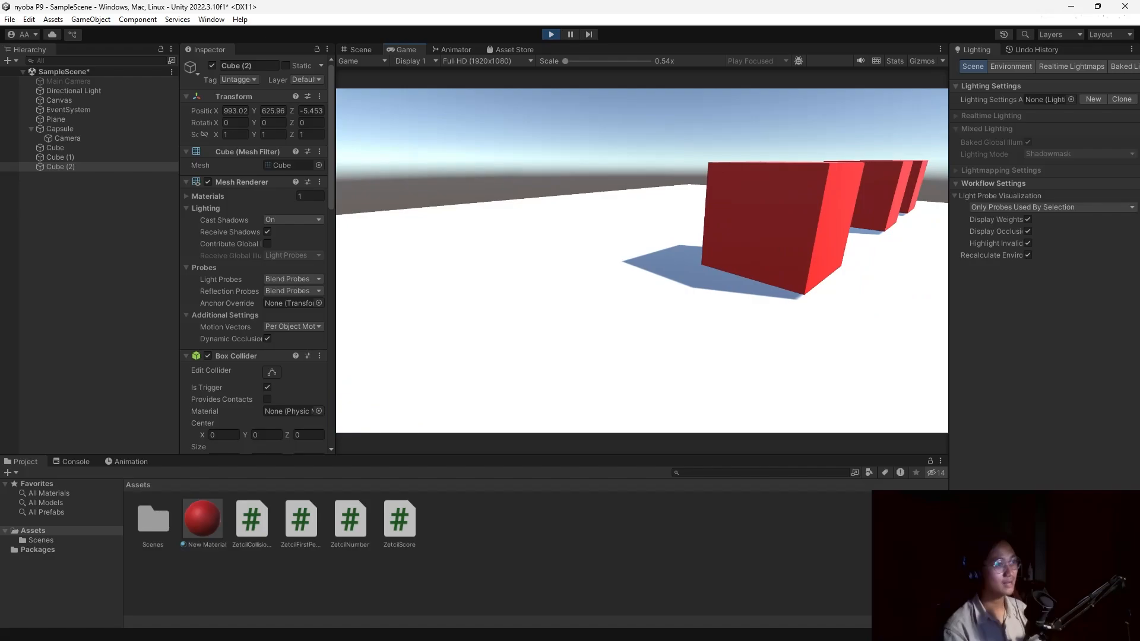
key("w")
key("d")
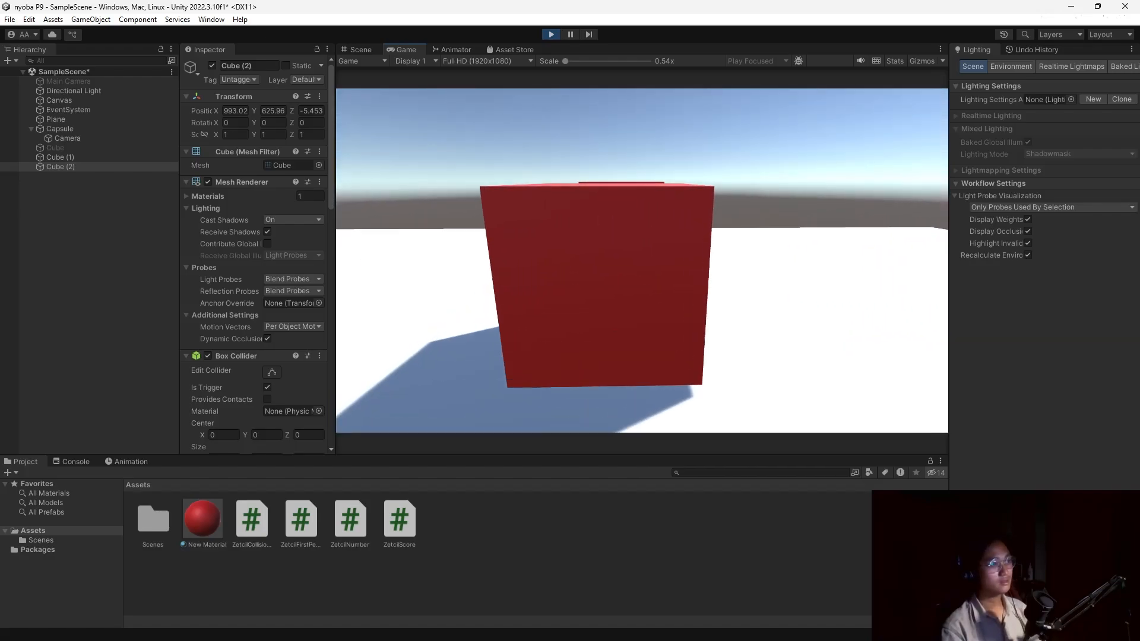
key("s")
key("w")
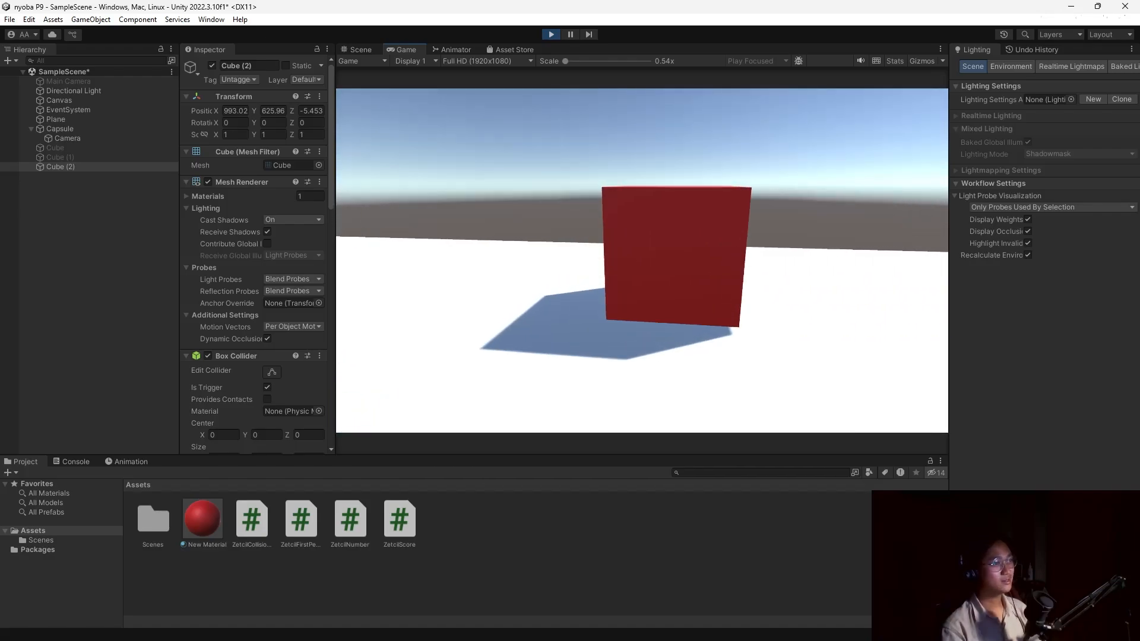
key("w")
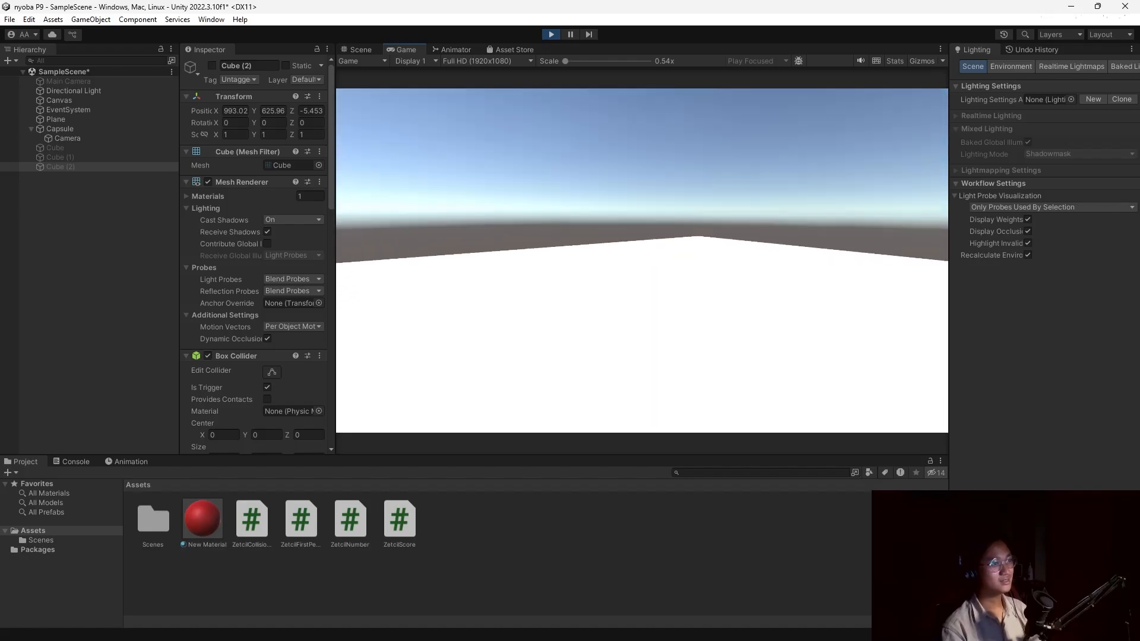
key("w")
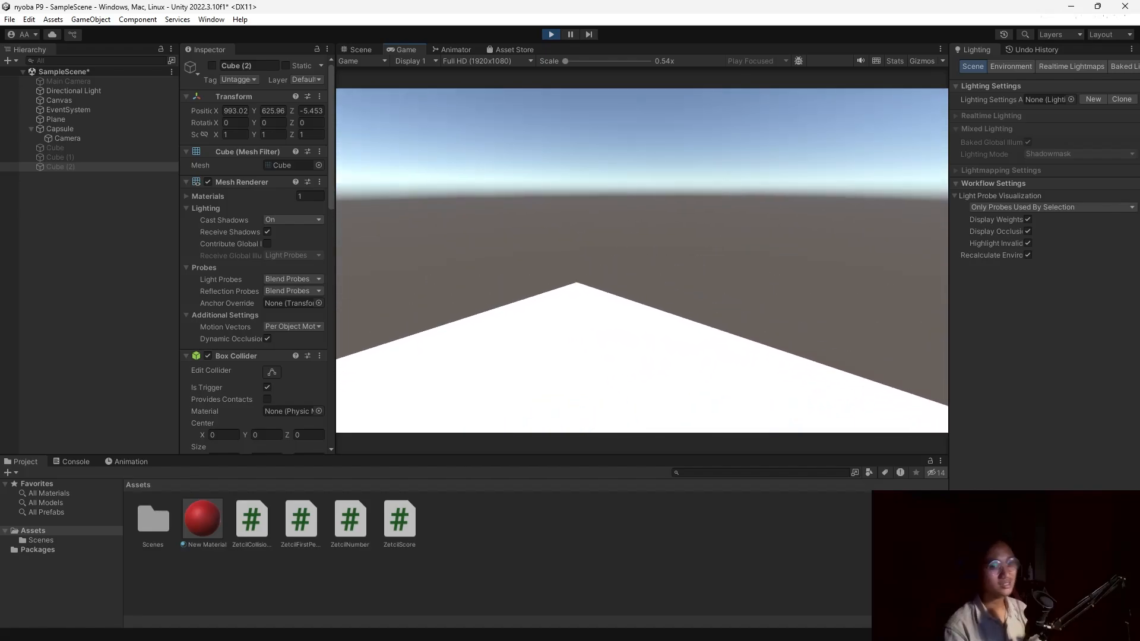
key("Escape")
left_click(551, 34)
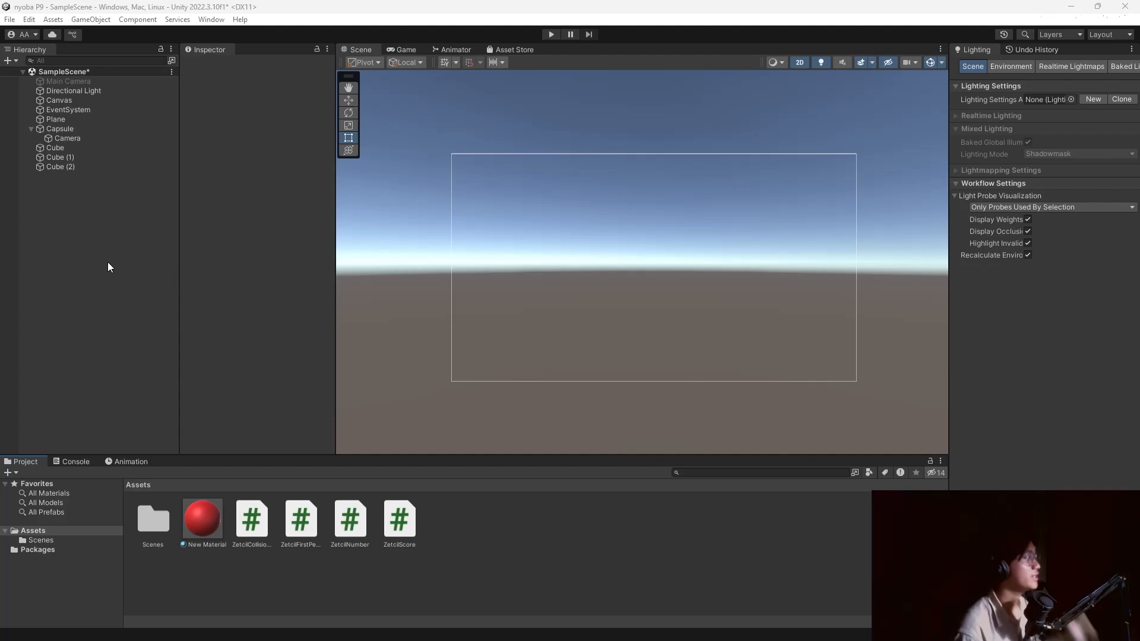
Create a new C# script named ZetcilHealth in the Assets folder.
right_click(519, 530)
mouse_move(604, 204)
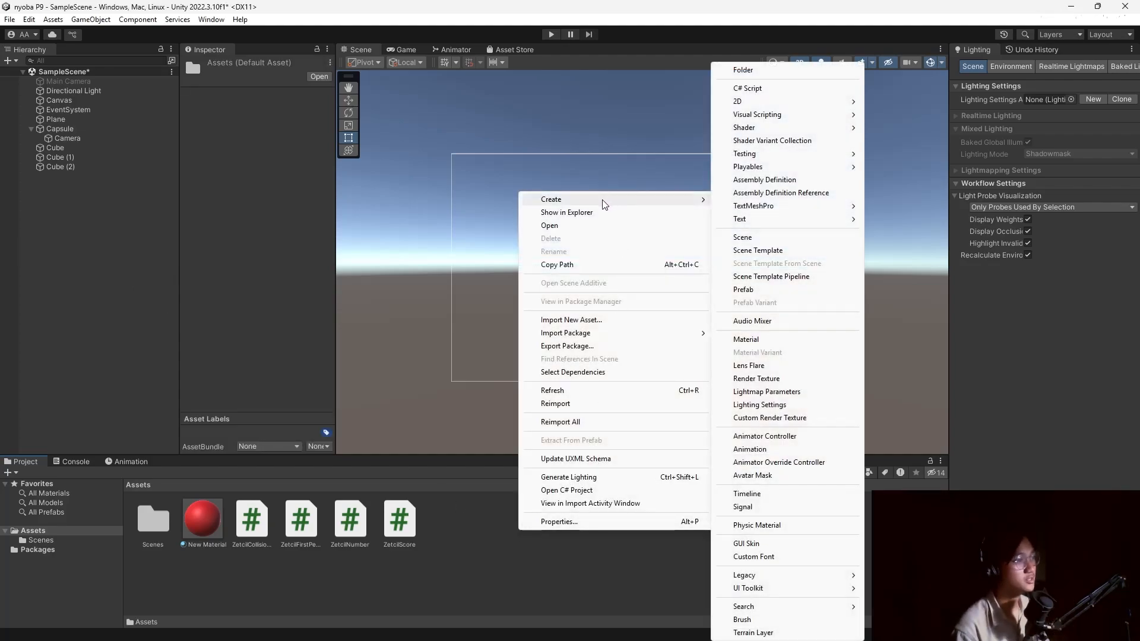
left_click(753, 88)
type("ZetcilHealth")
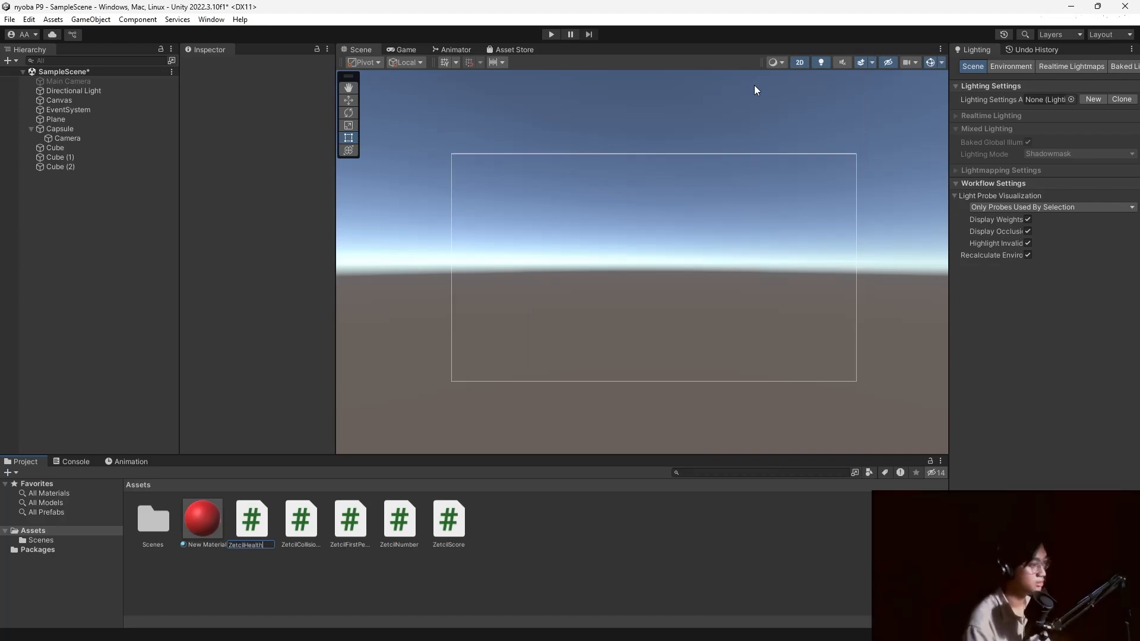
key("Return")
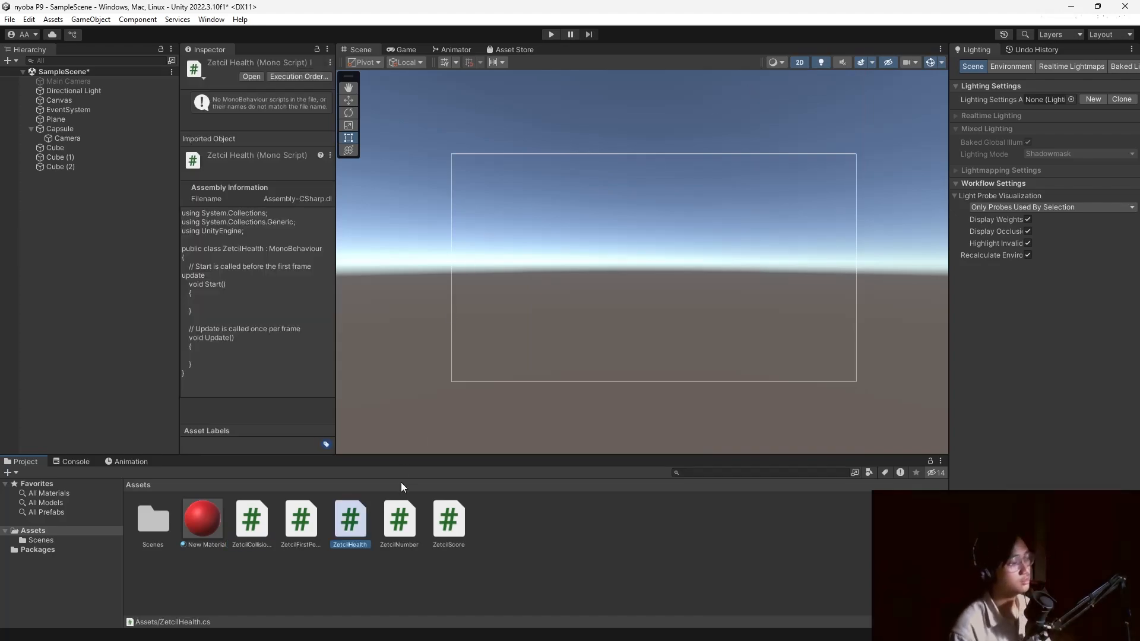
Check the Google Docs module in the browser, then return to the Unity editor.
key("alt+Tab")
left_click(745, 267)
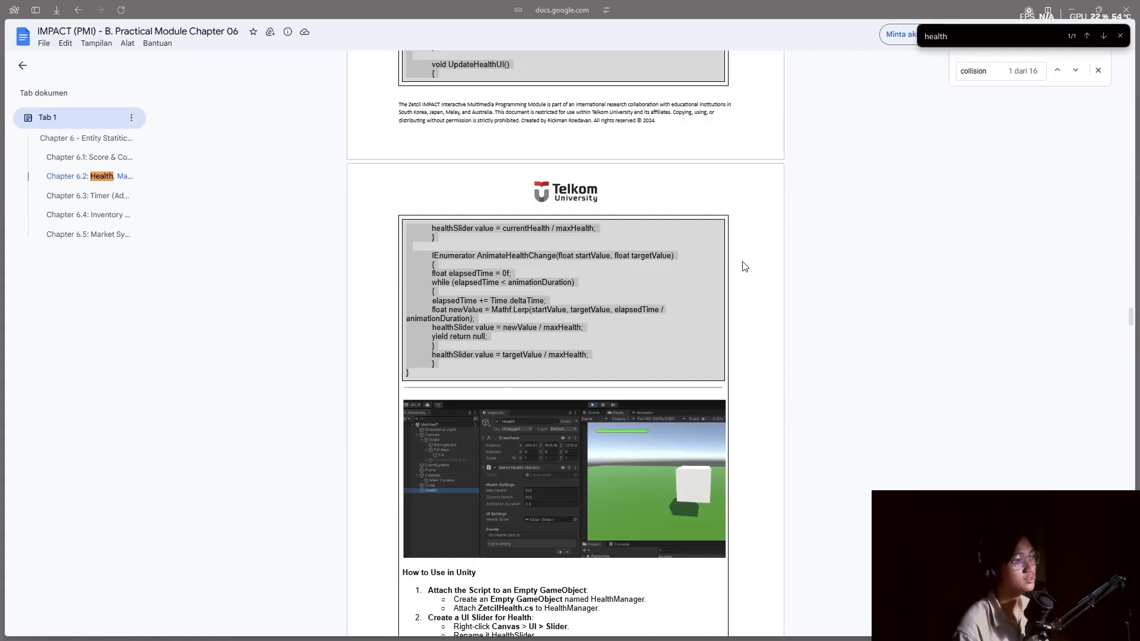
scroll(524, 296, "up", 15)
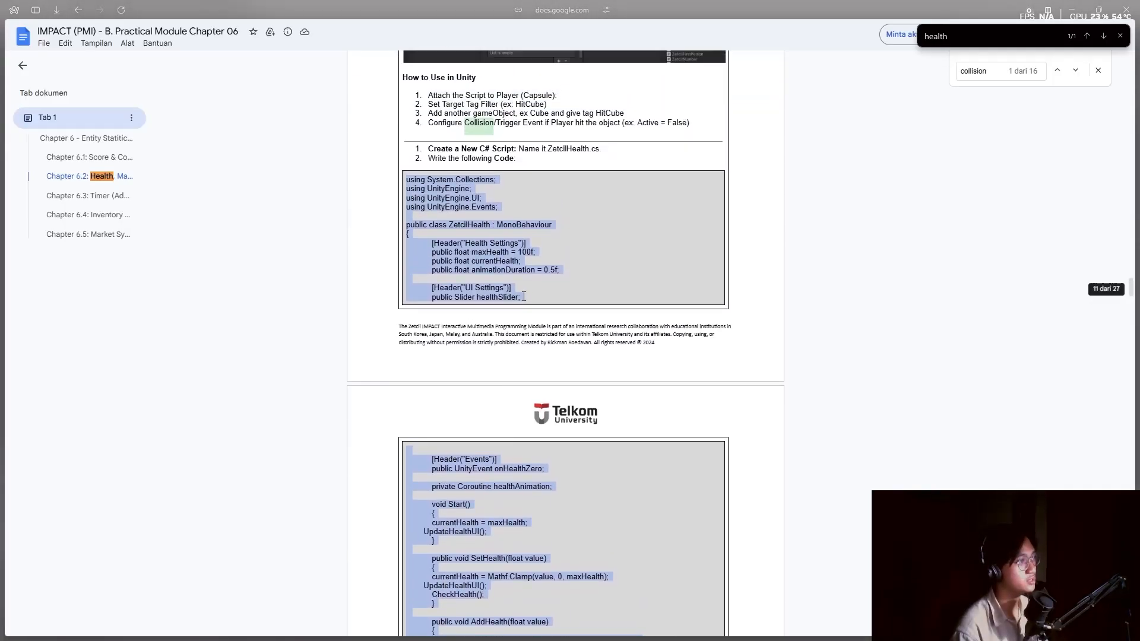
key("alt+Tab")
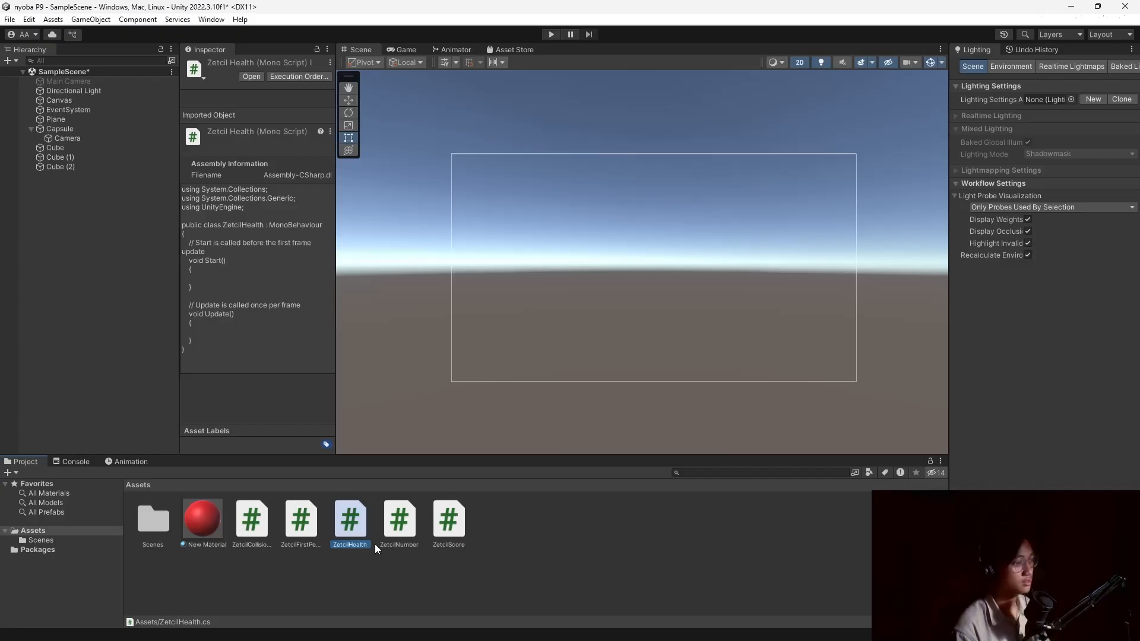
Open ZetcilHealth.cs in VS Code, paste the health code over the template, save and close.
double_click(354, 529)
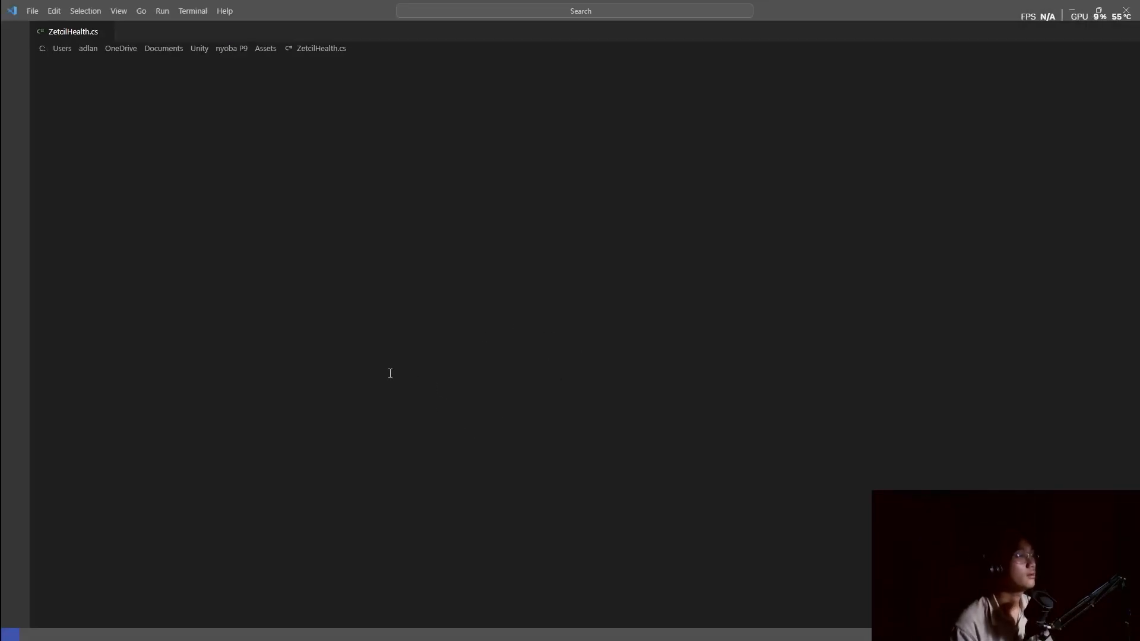
left_click(322, 331)
key("ctrl+a")
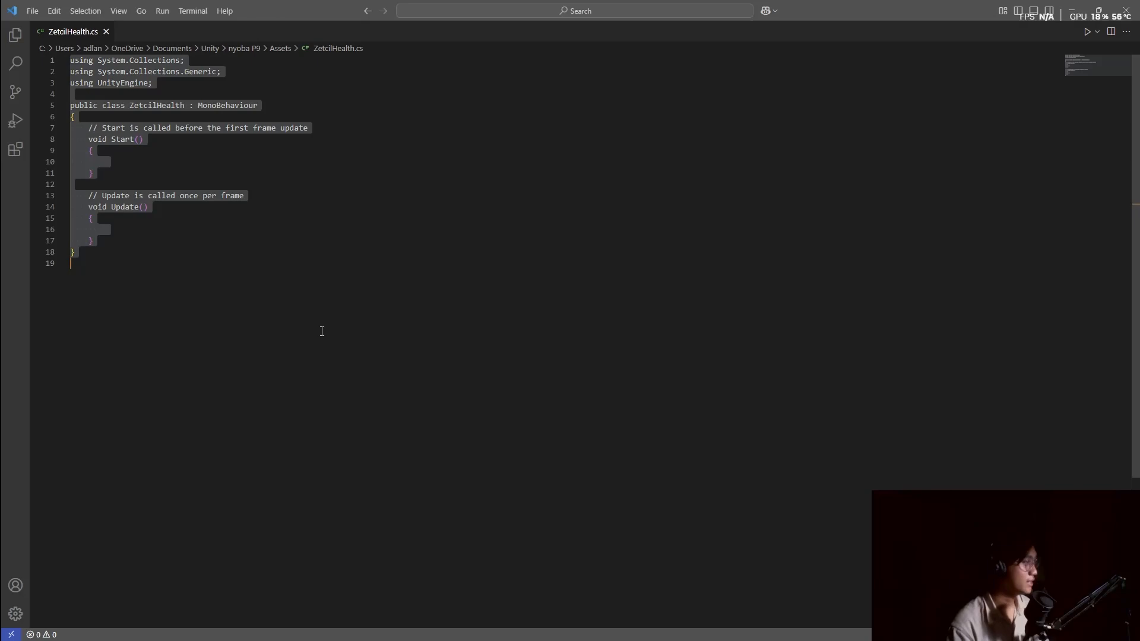
key("ctrl+v")
key("ctrl+s")
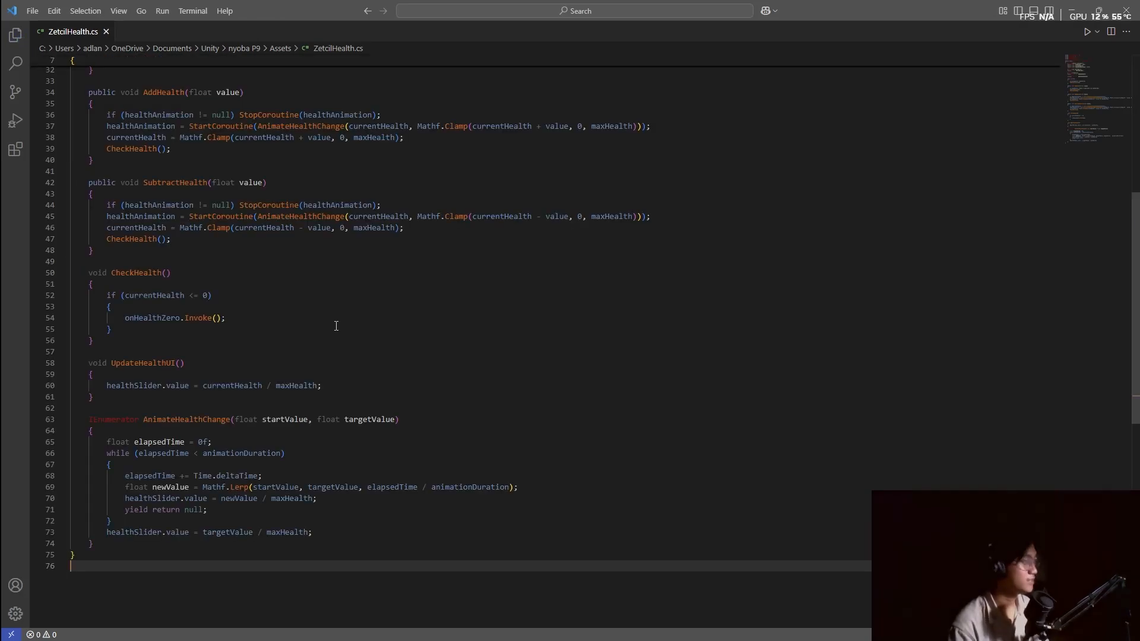
left_click(1129, 11)
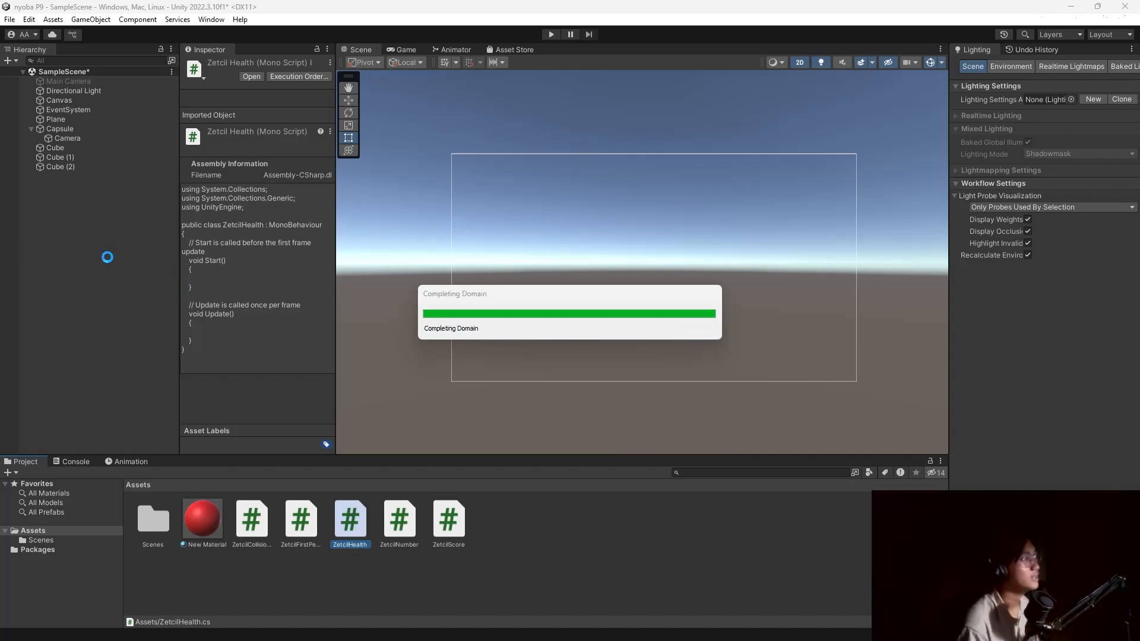
Create an empty GameObject named HealthManager and attach the ZetcilHealth script to it.
right_click(72, 219)
left_click(127, 379)
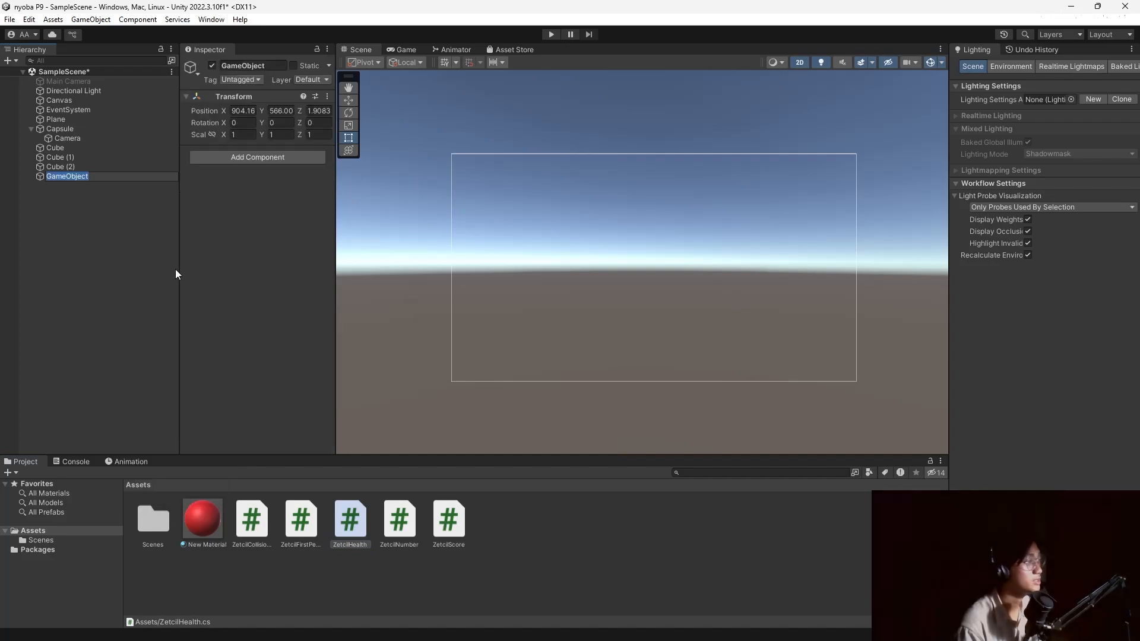
type("HealthM")
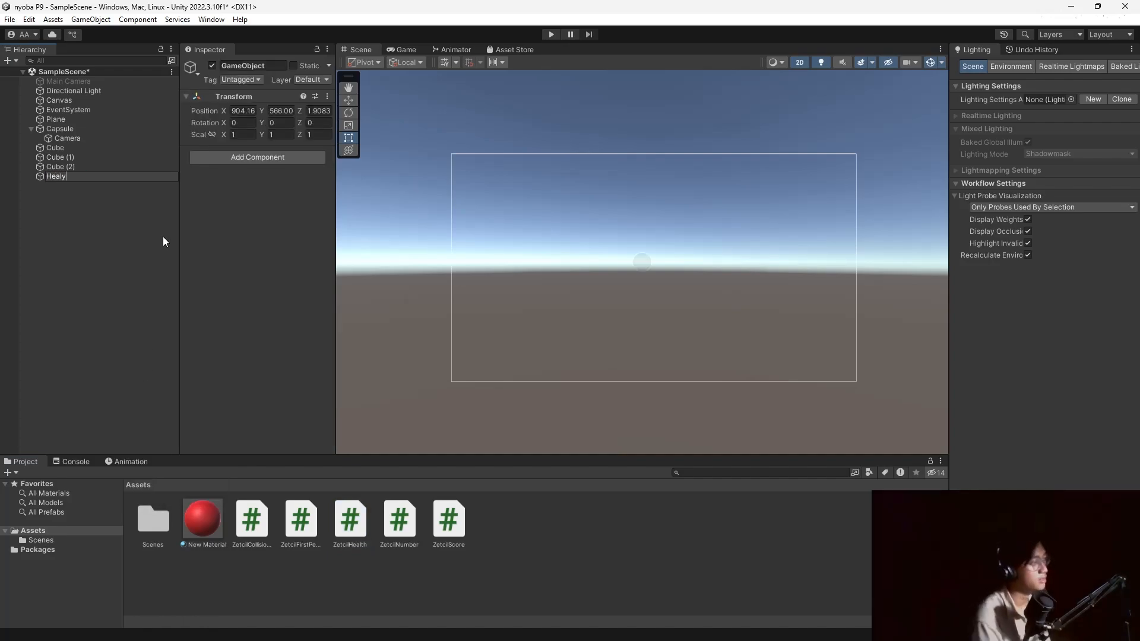
type("anager")
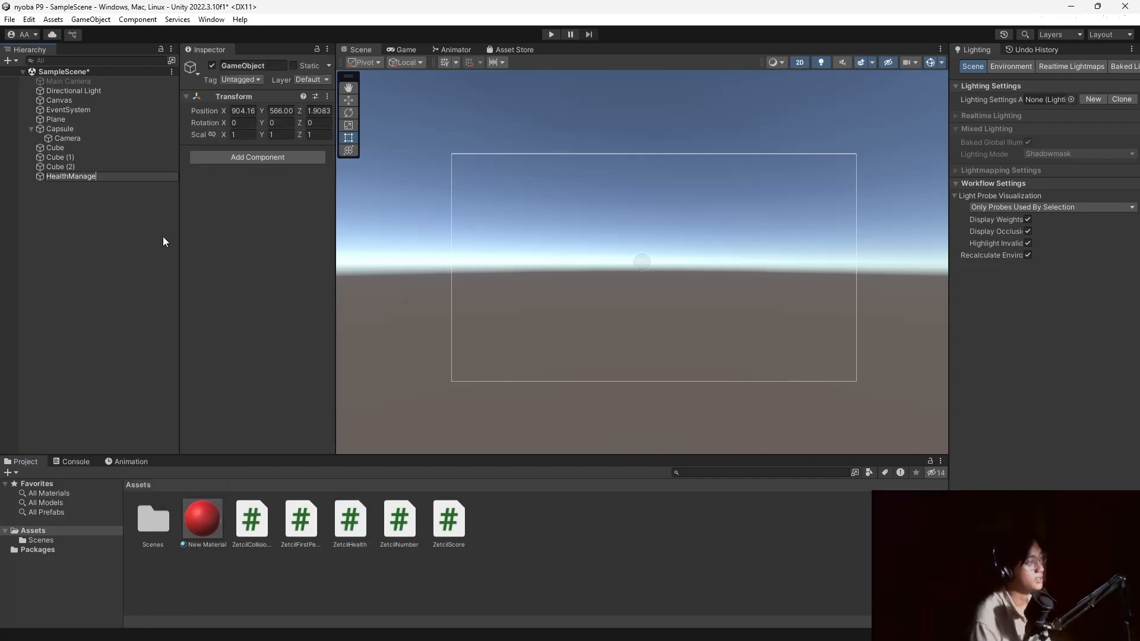
key("Return")
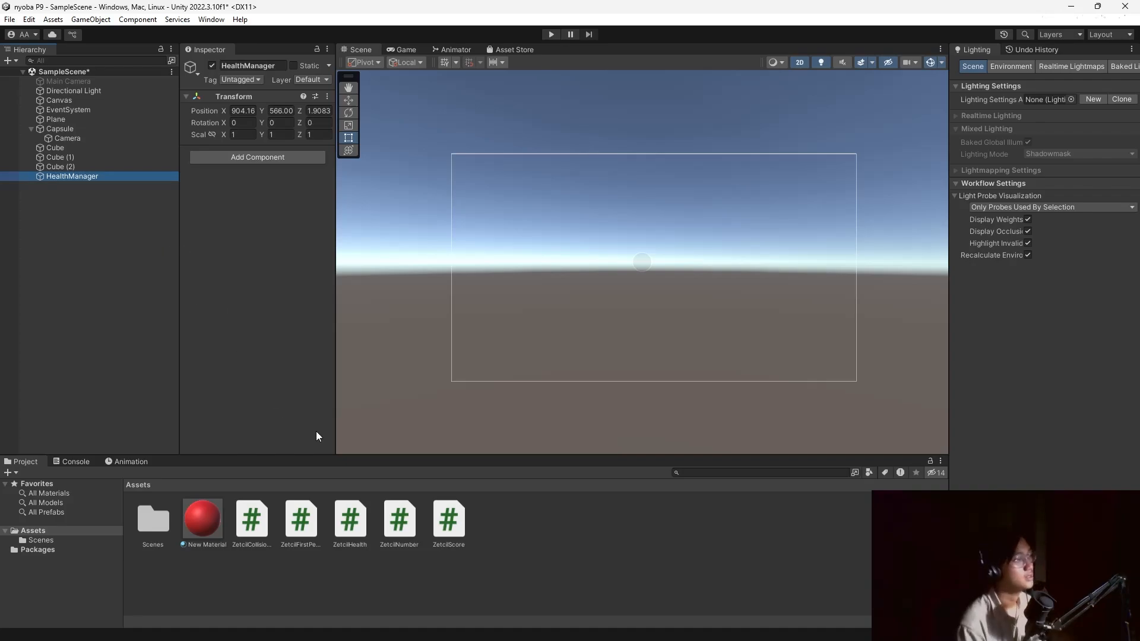
left_click_drag(359, 532, 277, 266)
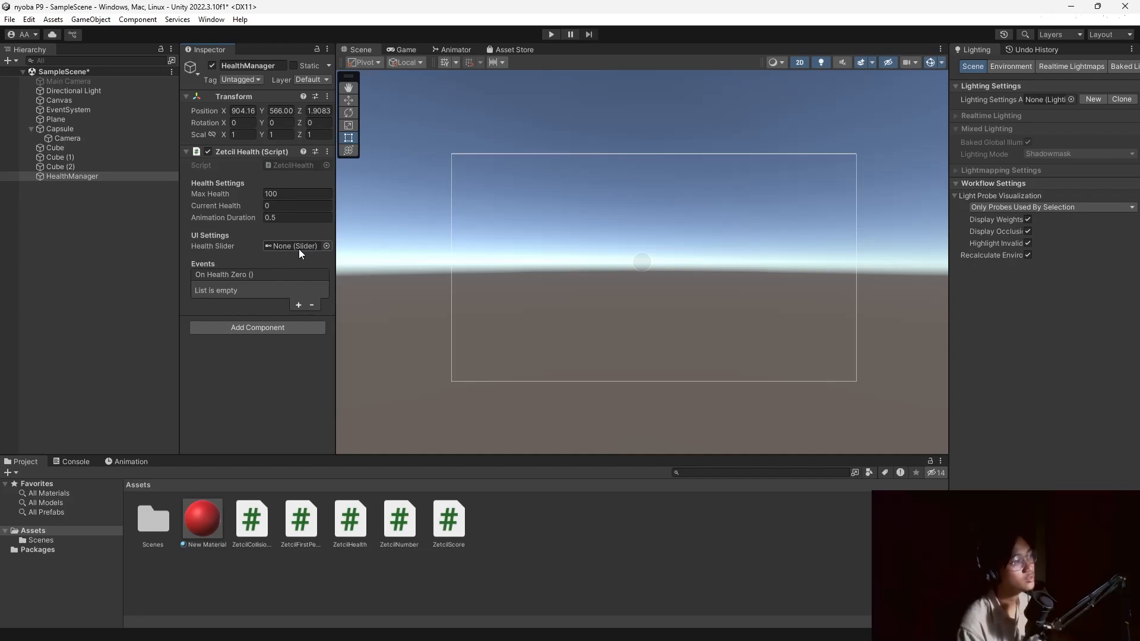
left_click(80, 102)
Add a UI Slider under the Canvas and enlarge it in the scene.
right_click(80, 102)
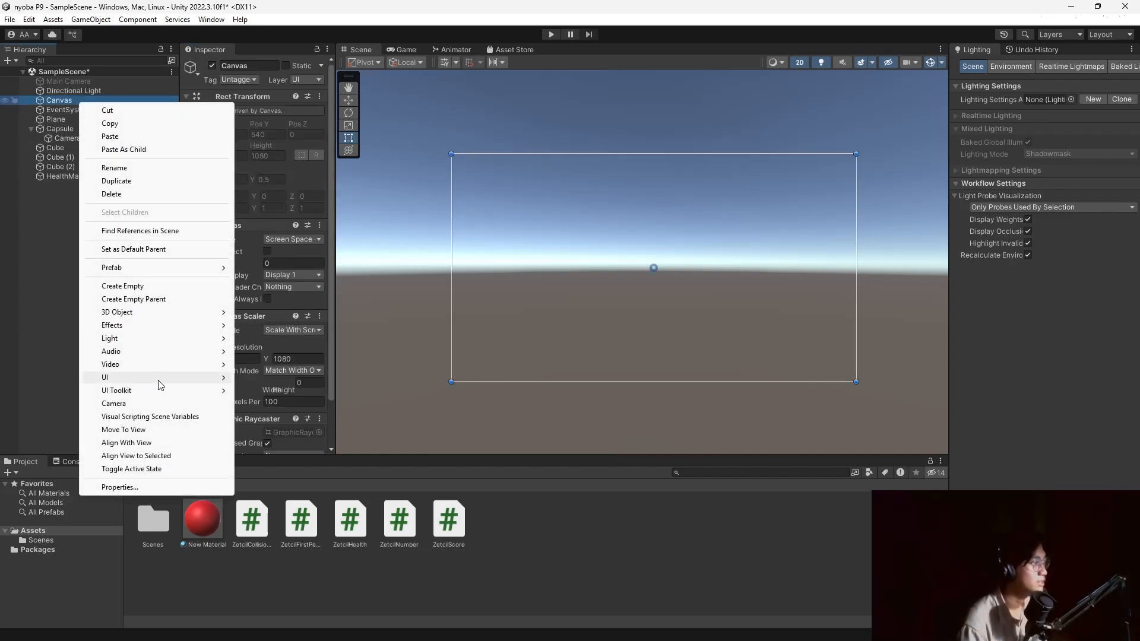
mouse_move(158, 380)
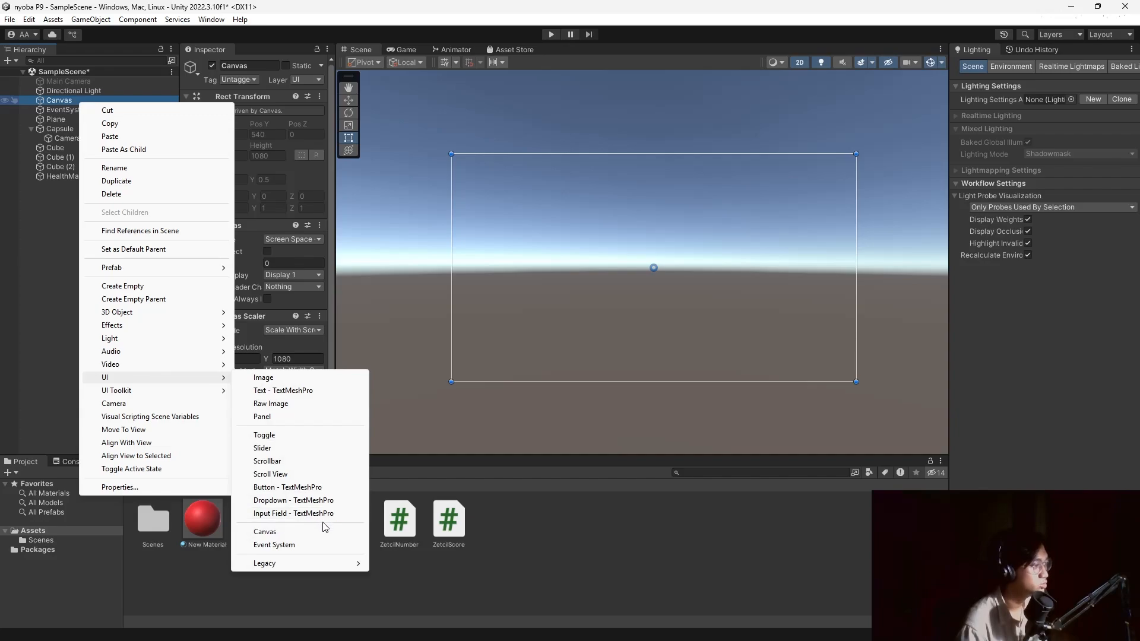
left_click(305, 450)
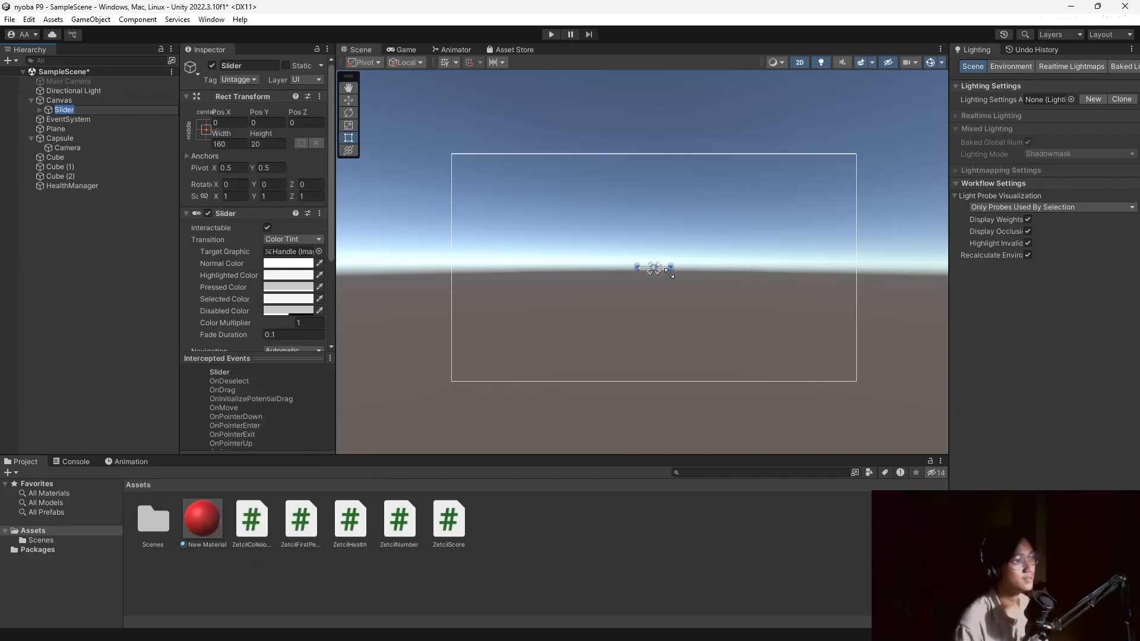
left_click_drag(670, 272, 689, 219)
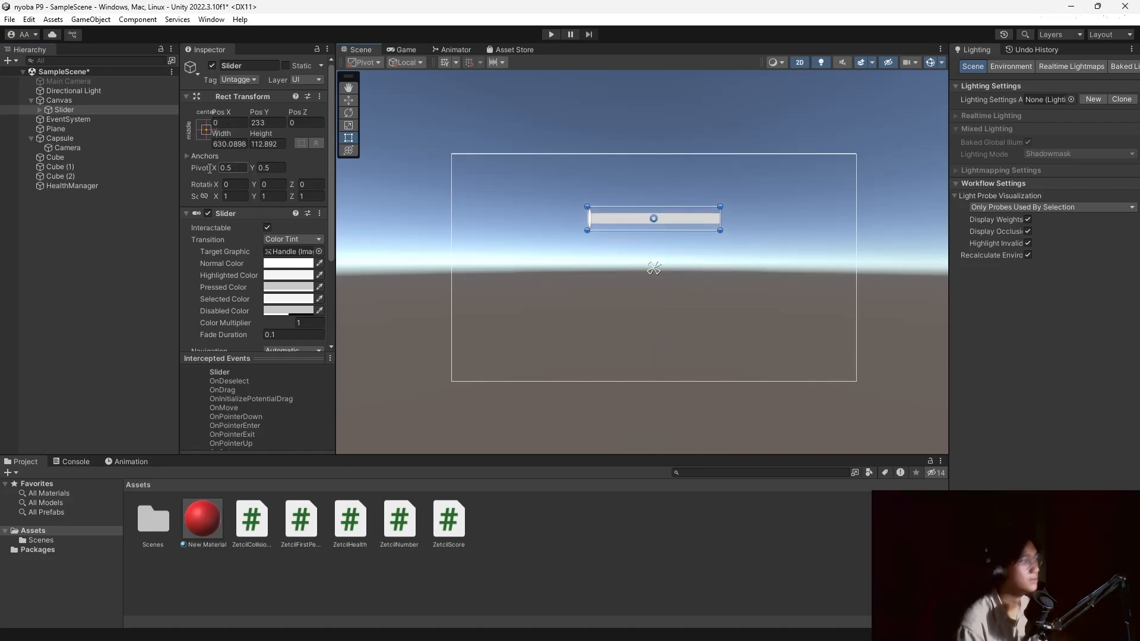
Deactivate the slider's Handle Slide Area so no handle shows.
left_click(48, 130)
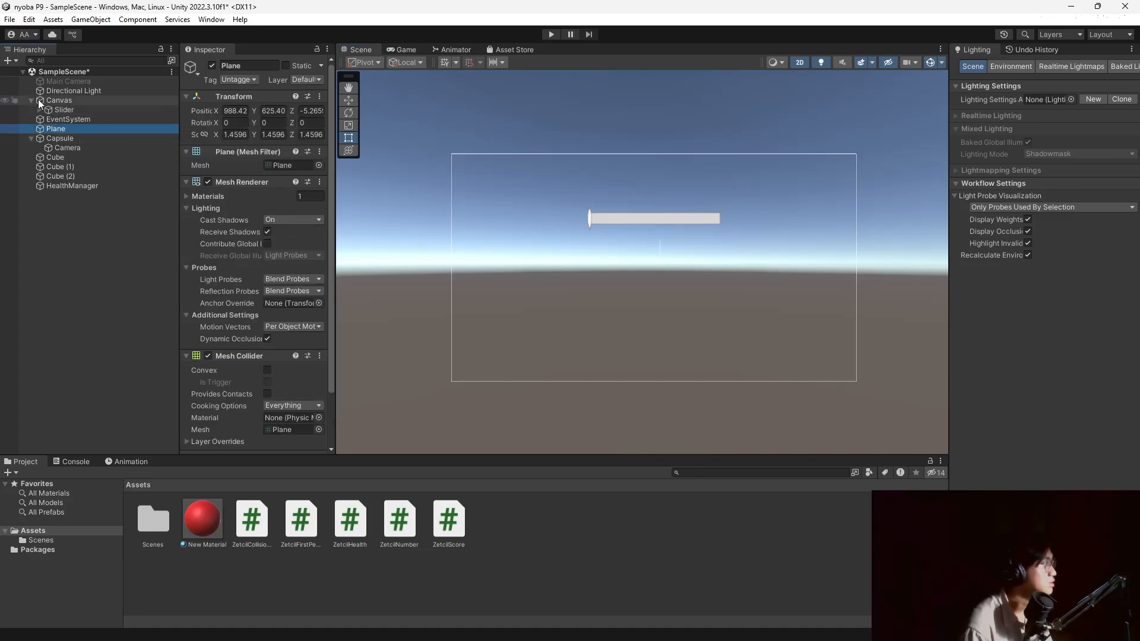
left_click(40, 109)
left_click(83, 129)
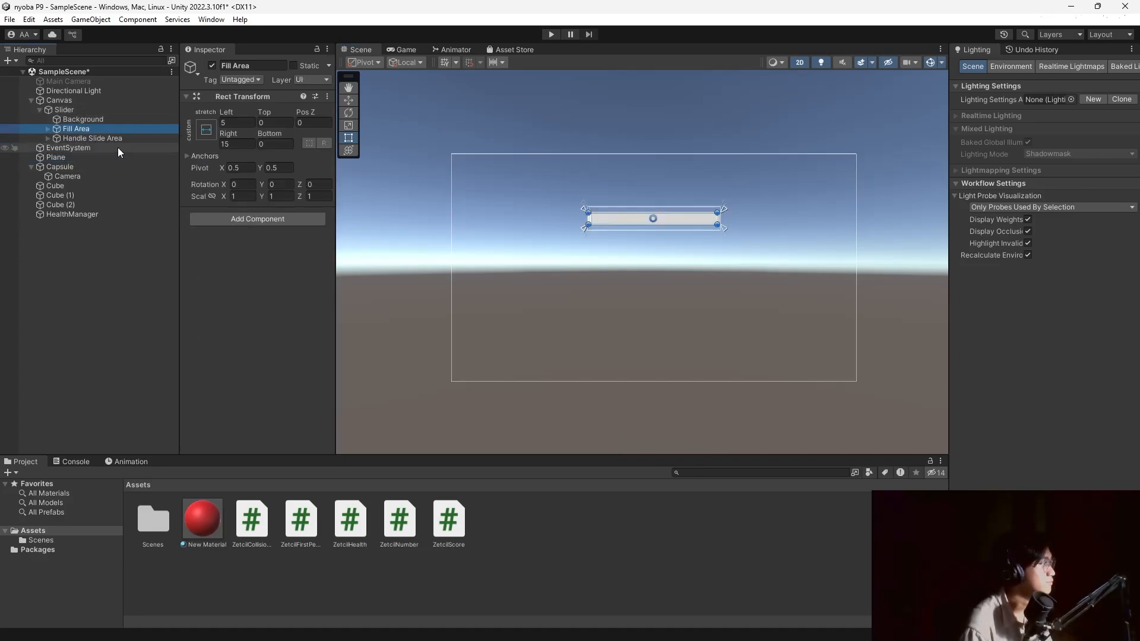
left_click(105, 139)
left_click(214, 66)
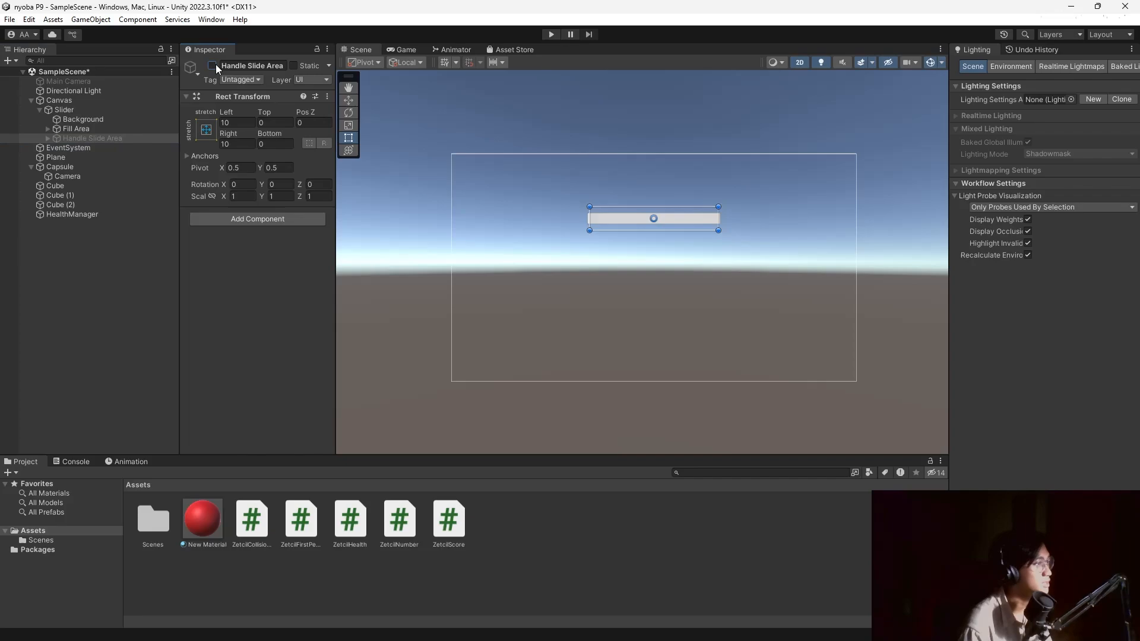
Colour the slider's Fill image green (36FF00).
left_click(109, 129)
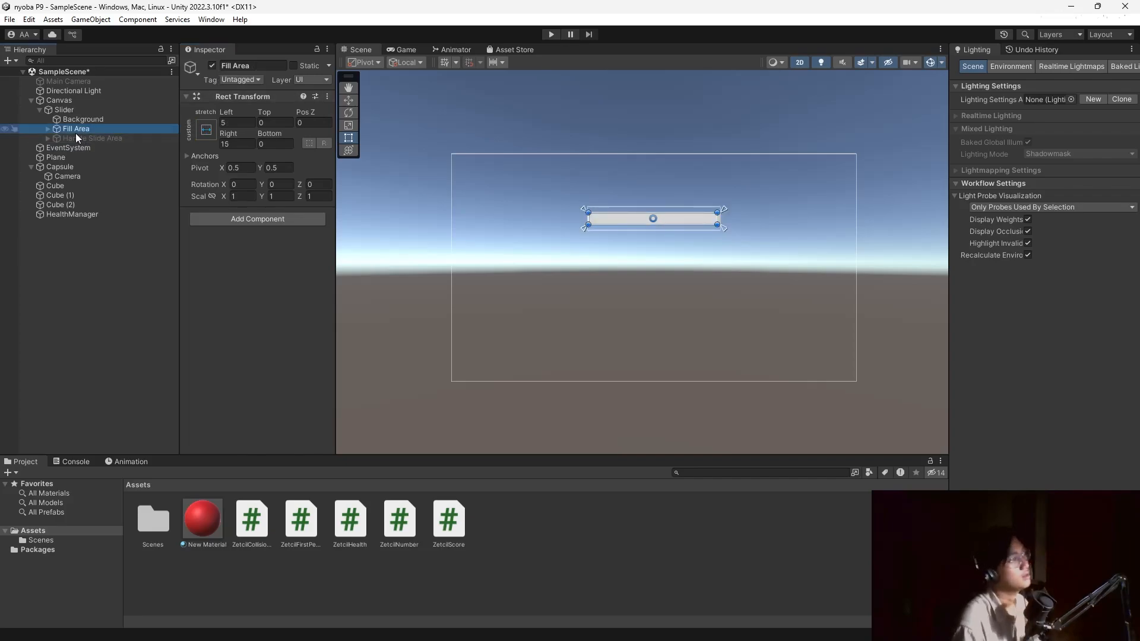
left_click(48, 128)
left_click(70, 138)
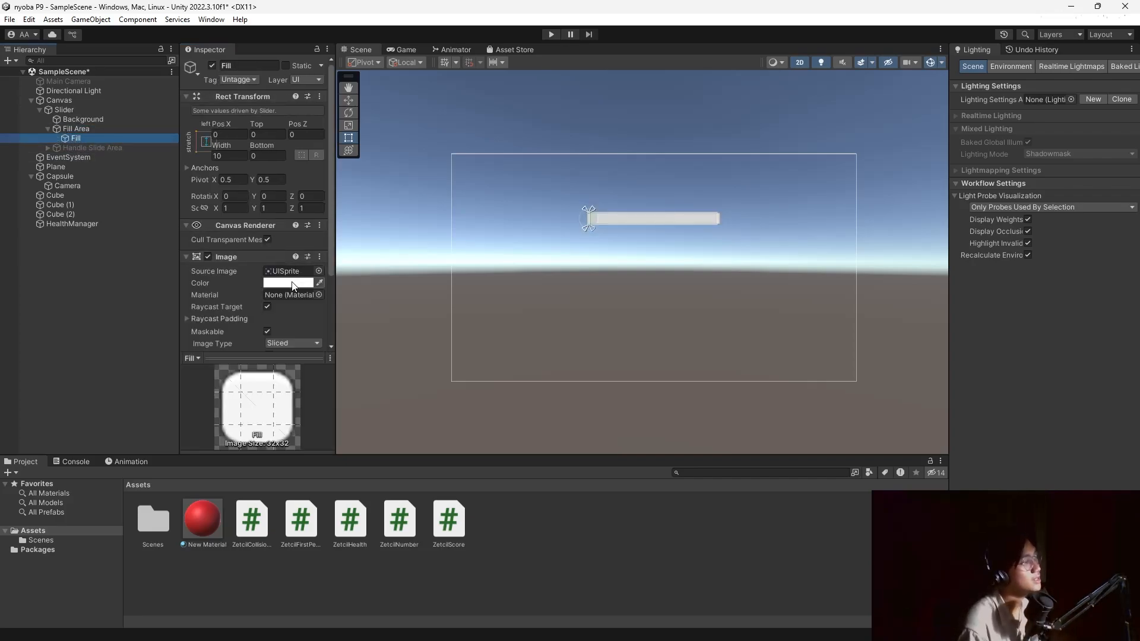
left_click(293, 284)
left_click(328, 327)
left_click_drag(369, 345, 423, 344)
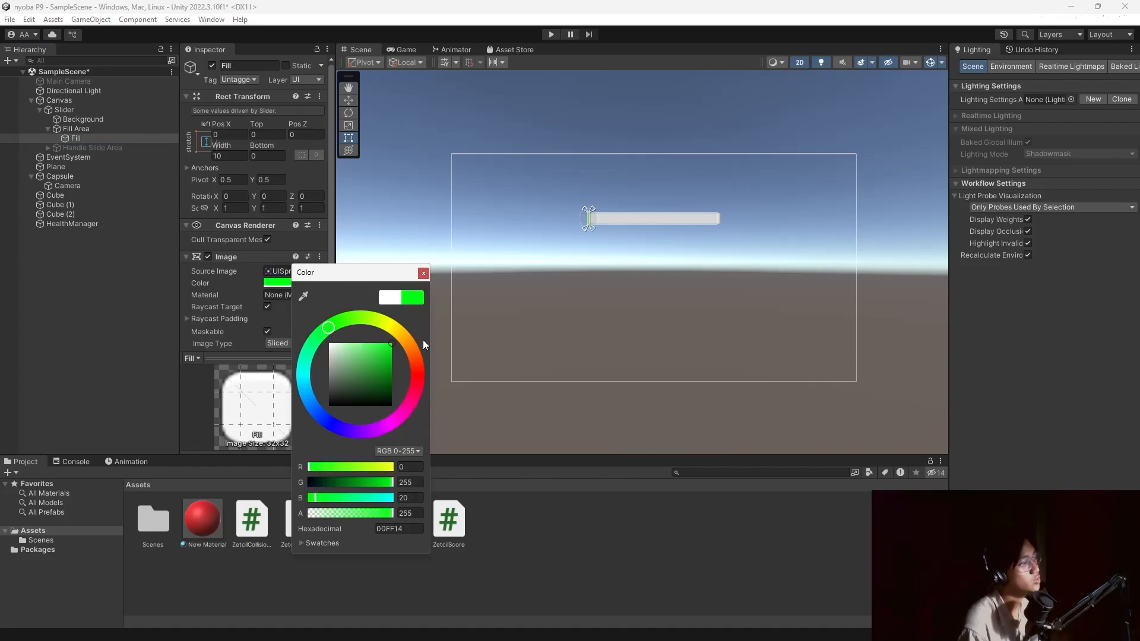
mouse_move(329, 328)
left_mouse_down()
mouse_move(349, 335)
mouse_move(345, 320)
left_mouse_up()
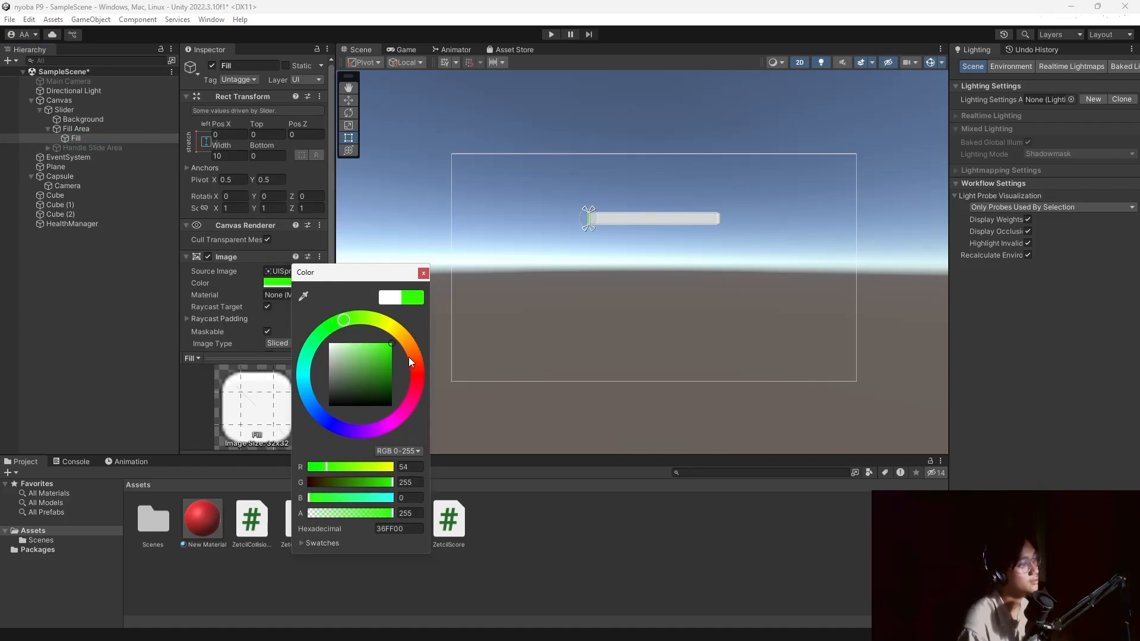
left_click(424, 274)
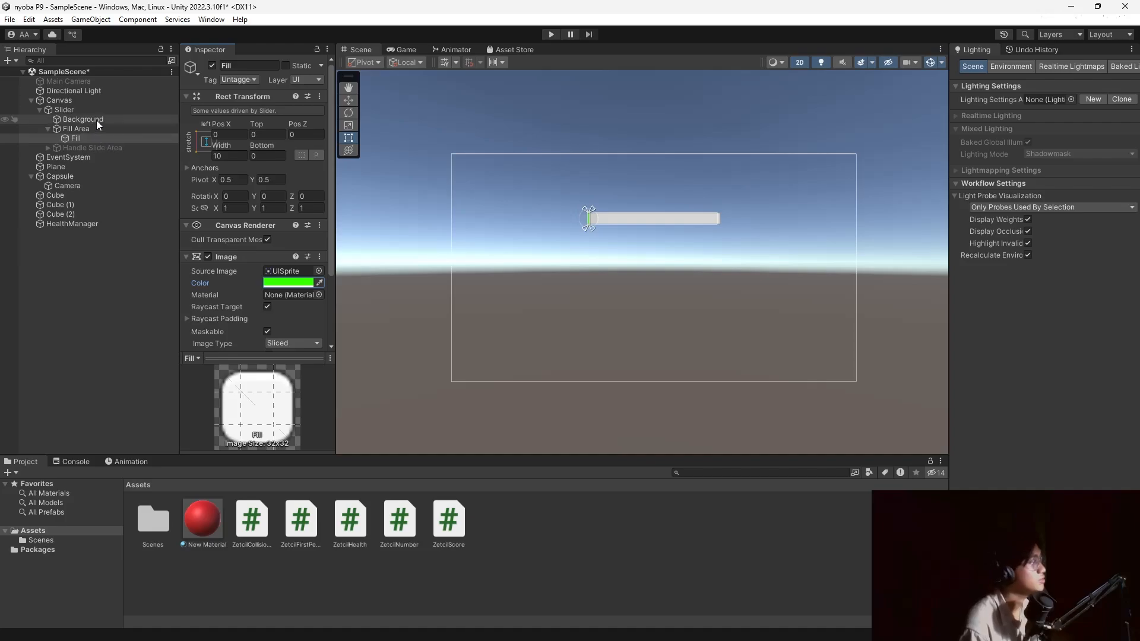
Set the slider's Background image colour to pure red (FF0000).
left_click(96, 120)
left_click(292, 271)
left_click_drag(366, 336, 430, 327)
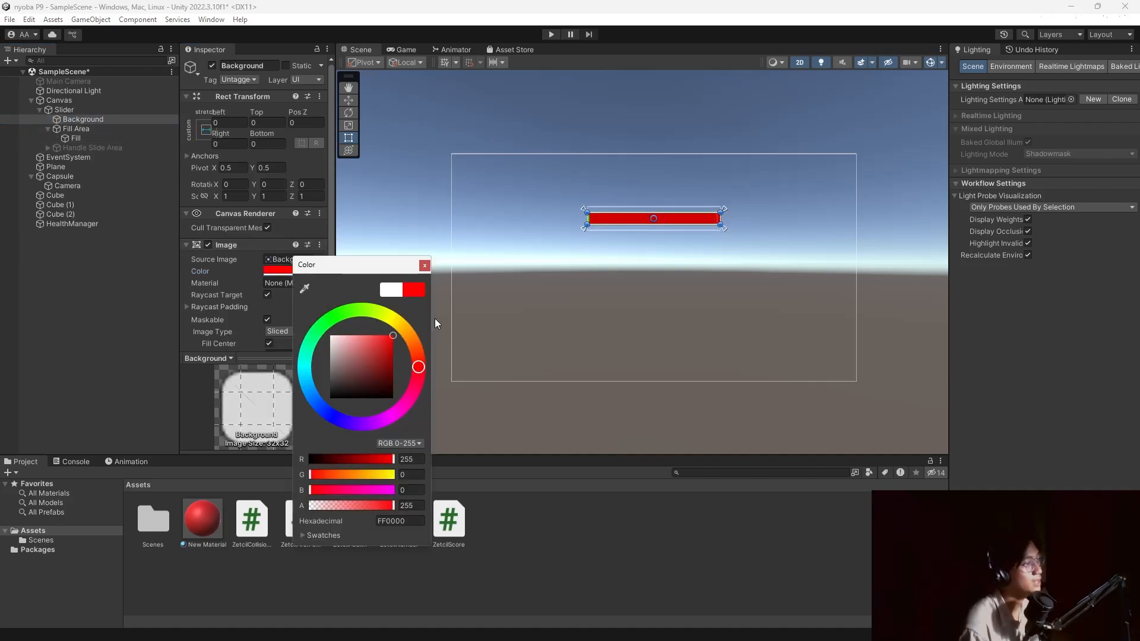
left_click(426, 265)
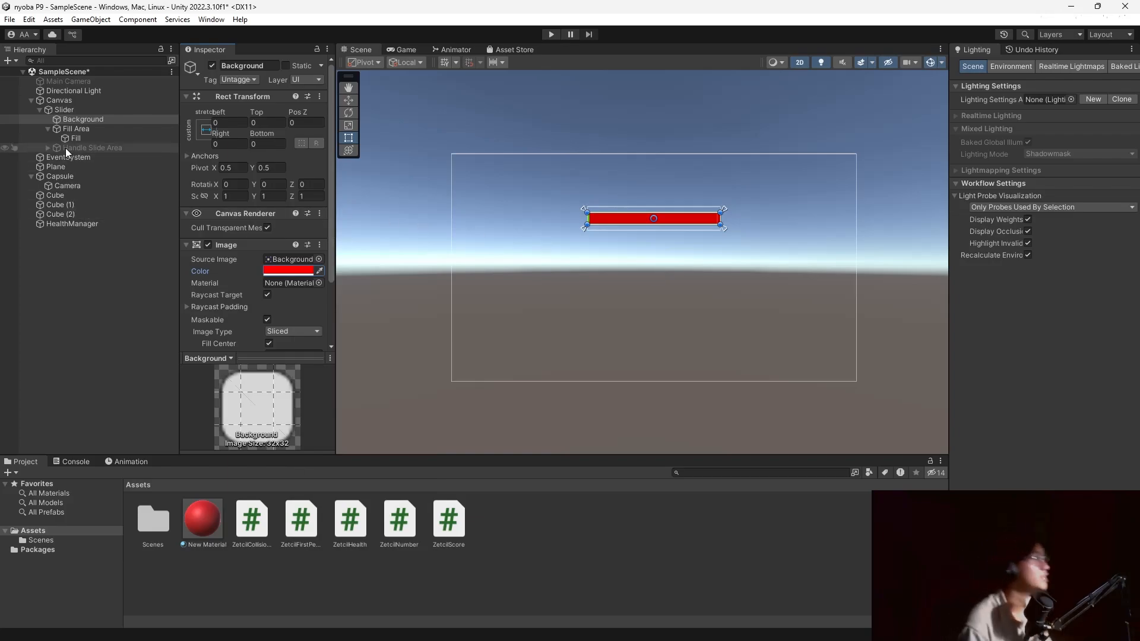
Add a legacy Text object under the Canvas named Teks darah.
left_click(76, 111)
right_click(73, 101)
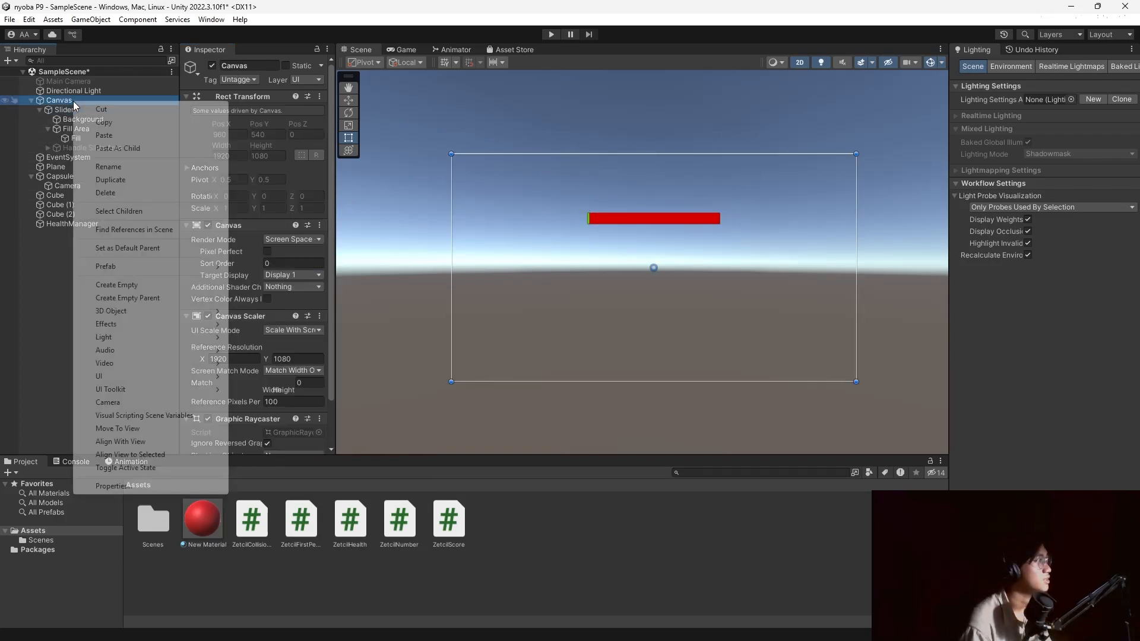
mouse_move(164, 377)
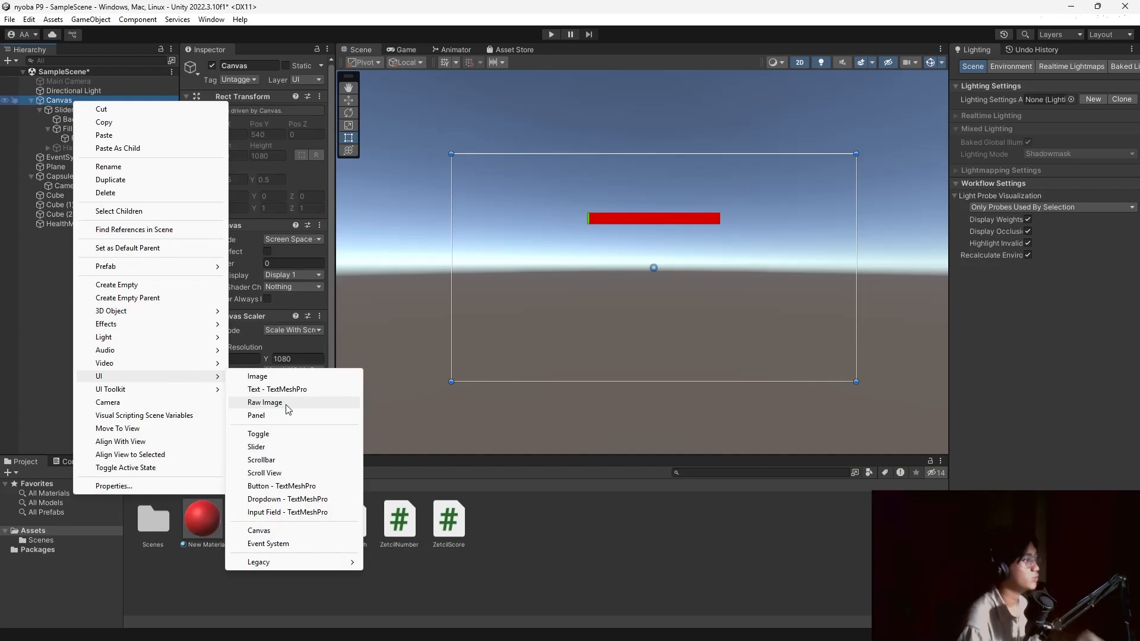
mouse_move(297, 561)
left_click(394, 562)
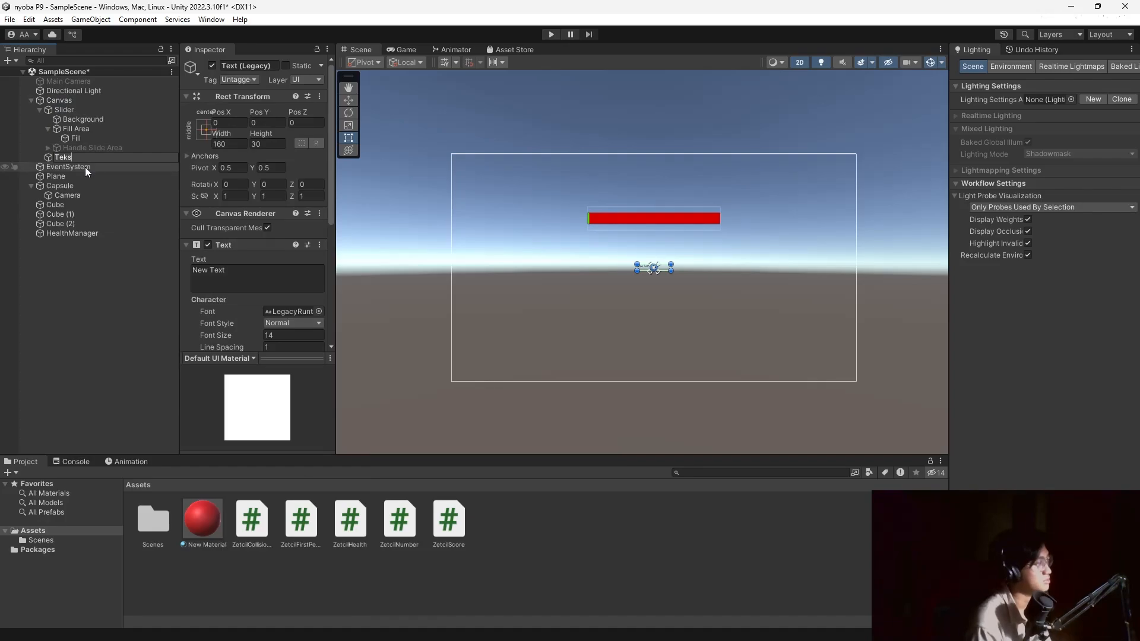
type("Teks darah")
key("Return")
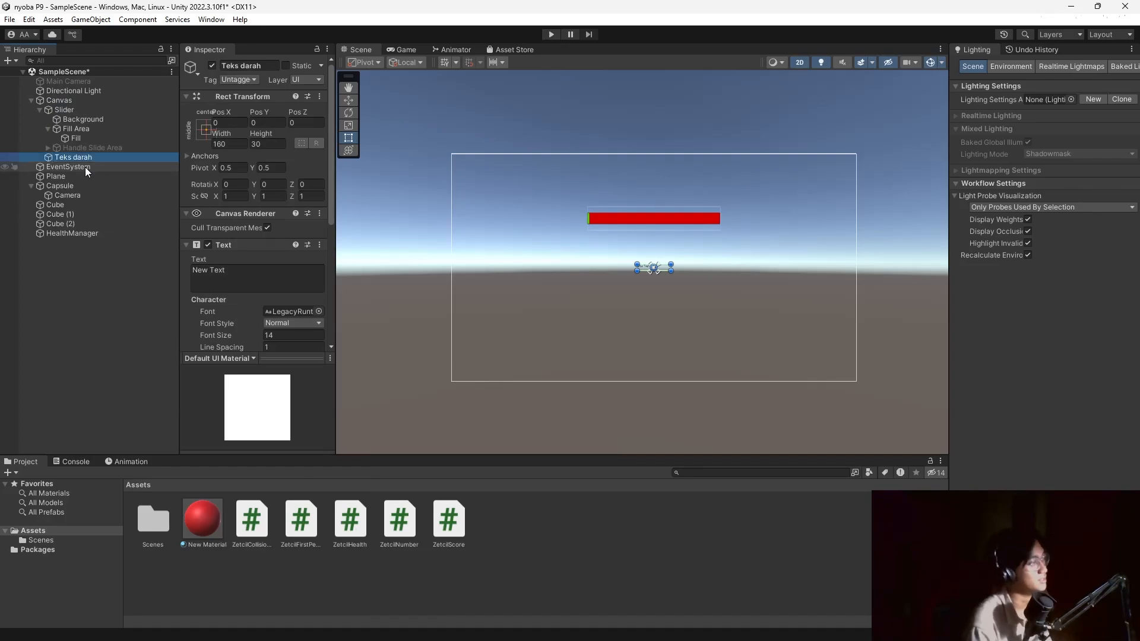
Make the label read Health at font size 50 and place it above the red bar.
left_click(250, 274)
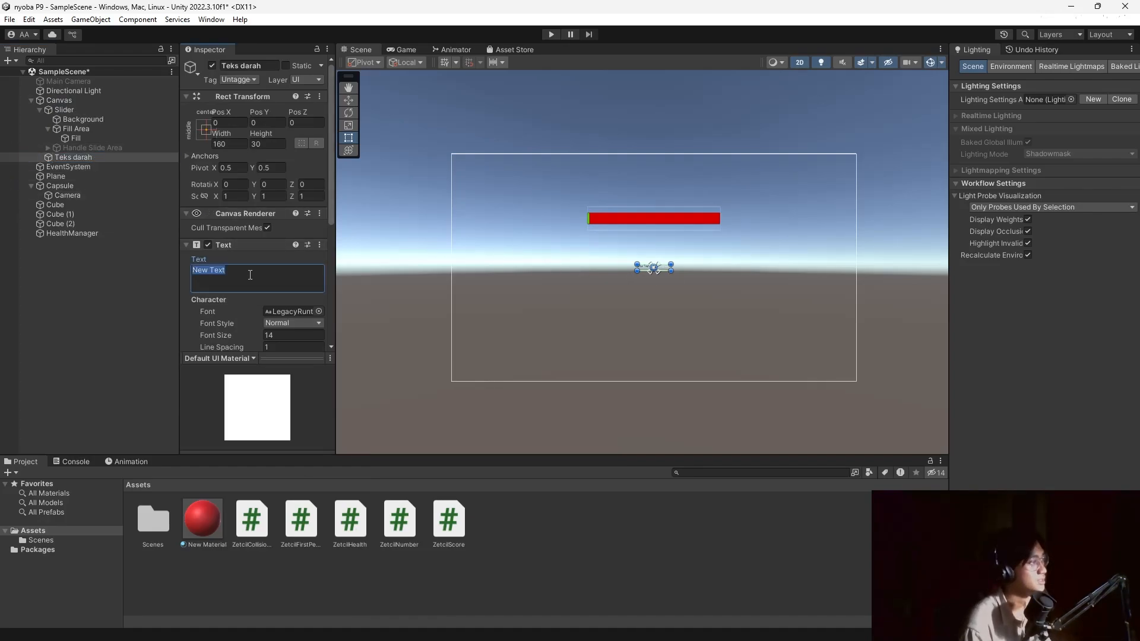
type("HEalth")
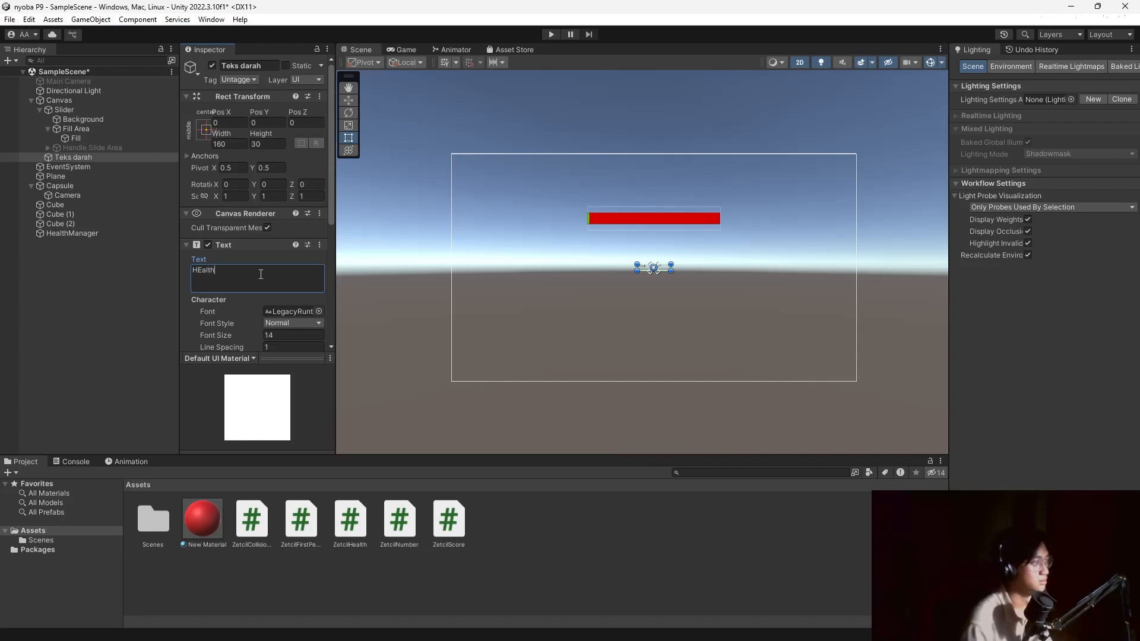
key("BackSpace")
key("BackSpace")
key("BackSpace")
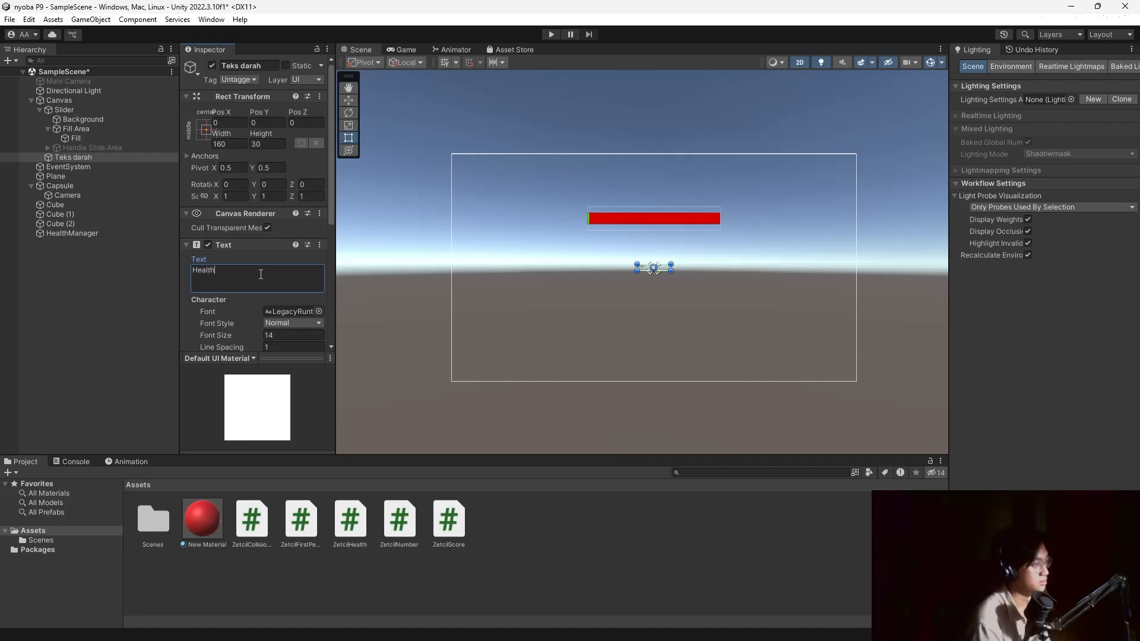
left_click_drag(668, 274, 716, 282)
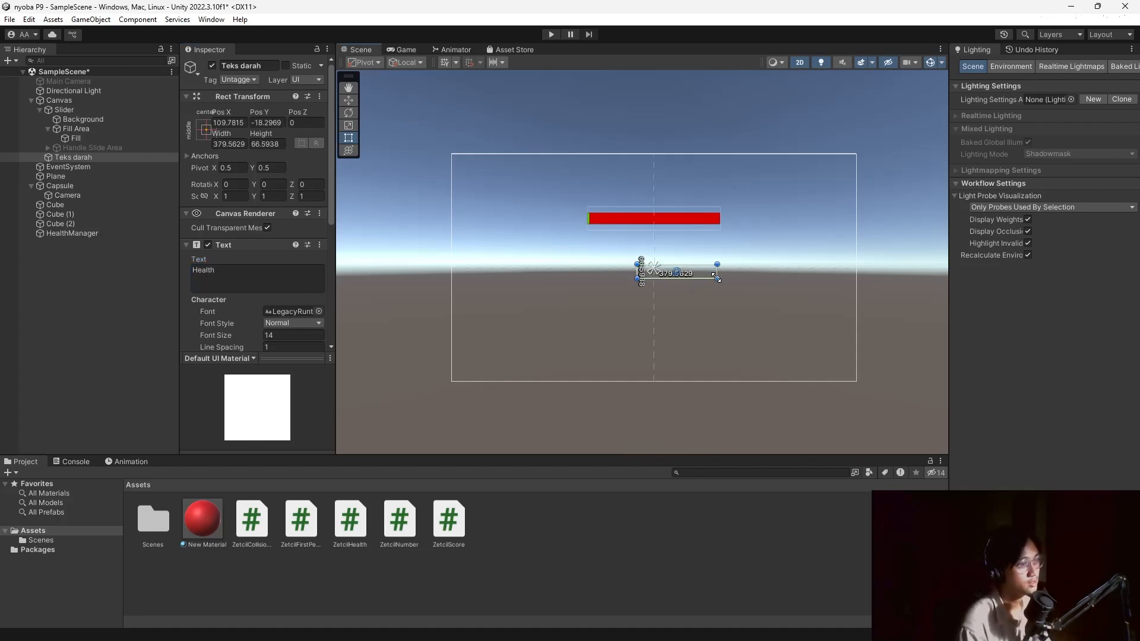
left_click(265, 335)
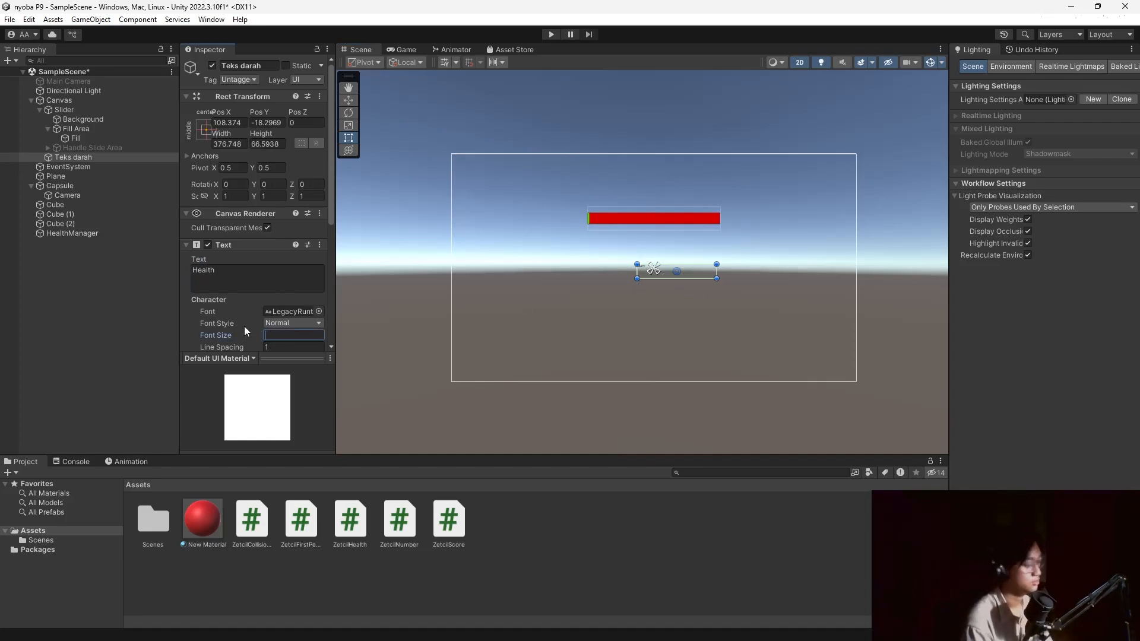
type("50")
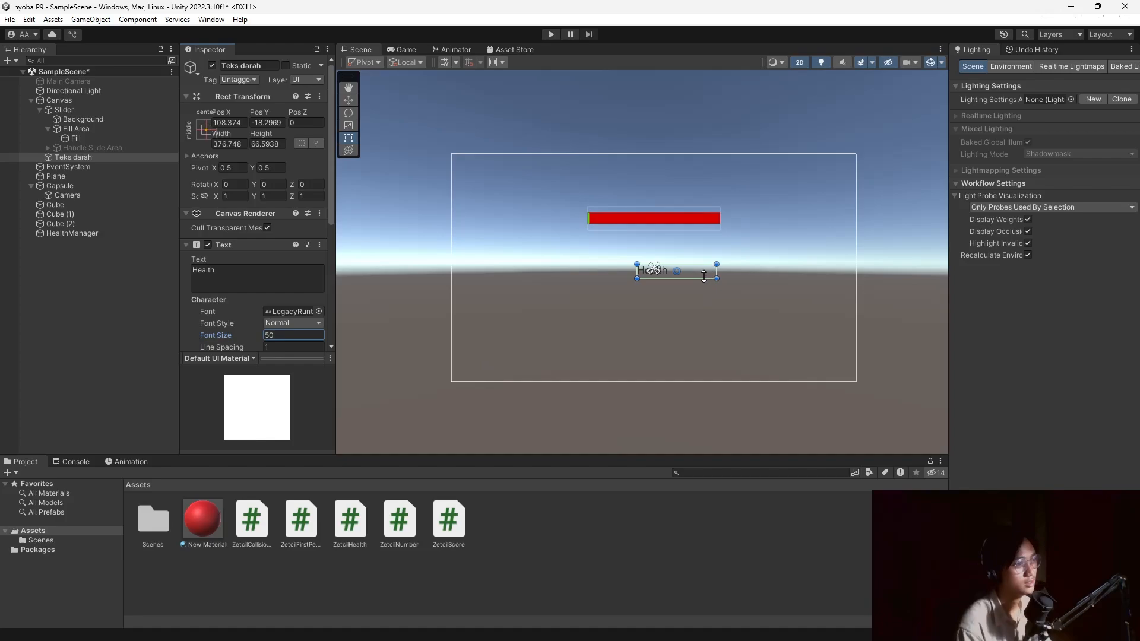
mouse_move(701, 270)
left_mouse_down()
mouse_move(668, 193)
mouse_move(651, 202)
left_mouse_up()
left_click(105, 314)
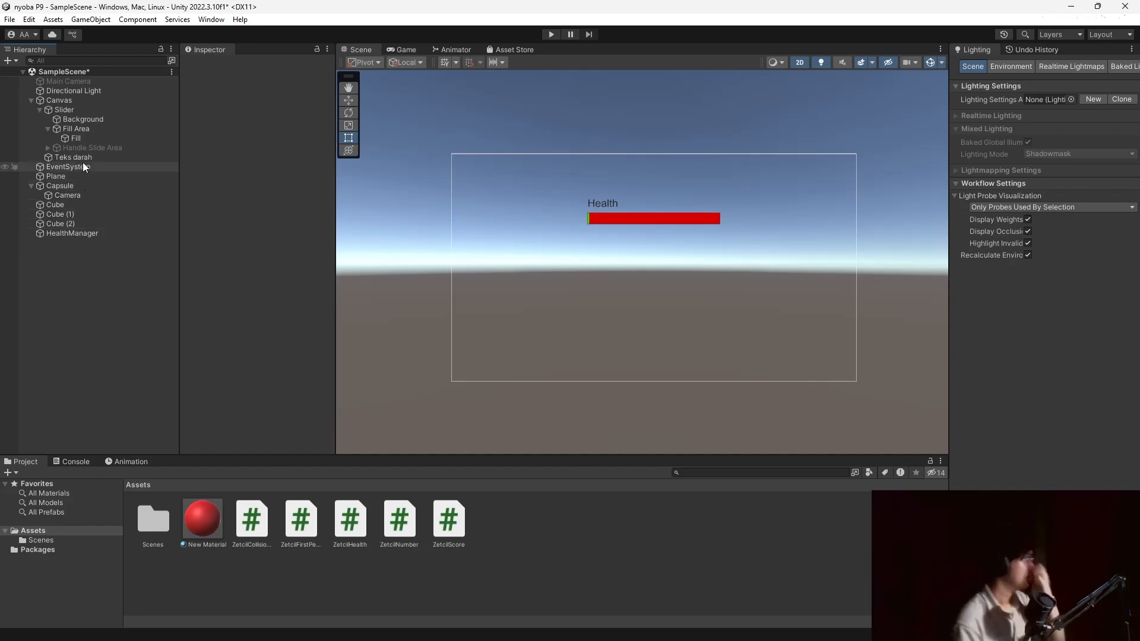
Link the Slider to the Health Slider field of HealthManager's Zetcil Health component.
left_click(55, 234)
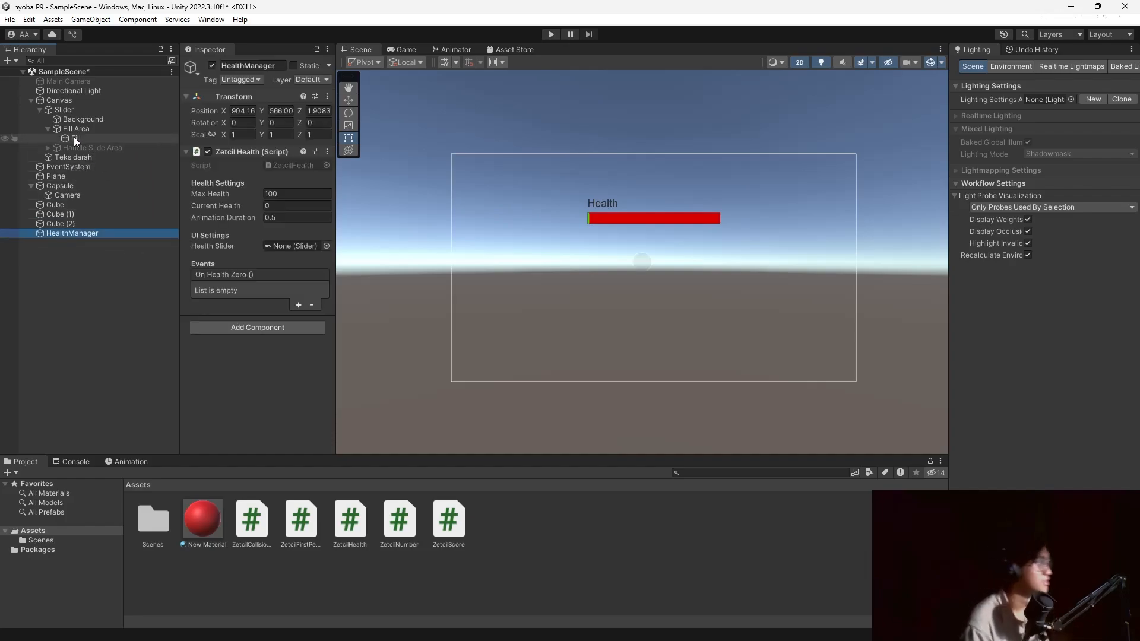
left_click(49, 128)
left_click(40, 110)
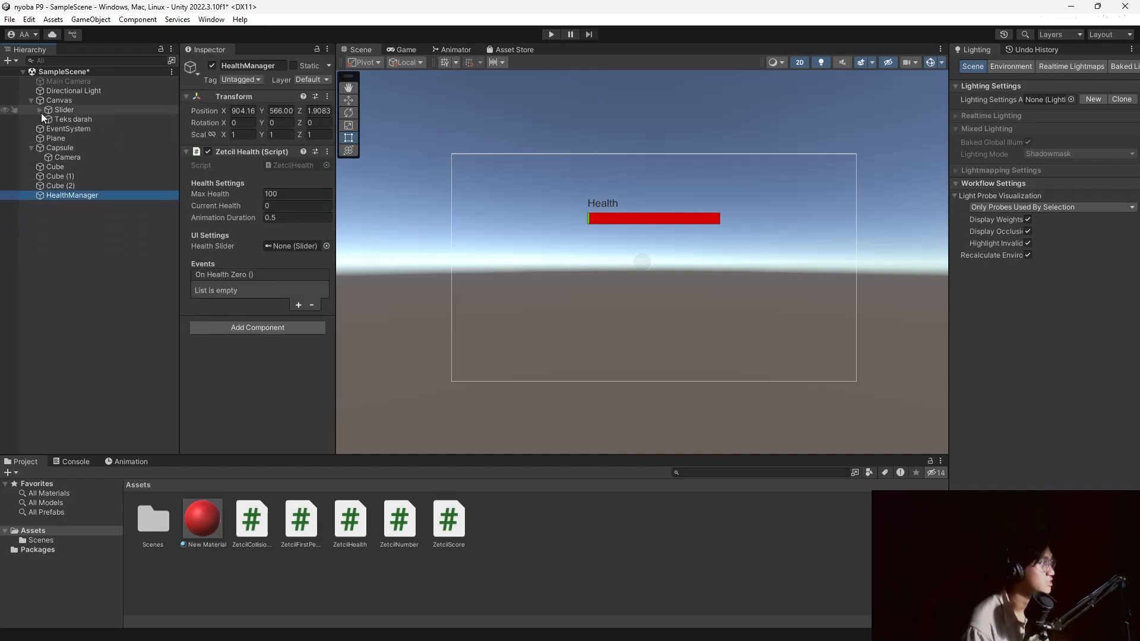
mouse_move(55, 108)
left_mouse_down()
mouse_move(169, 131)
mouse_move(291, 246)
left_mouse_up()
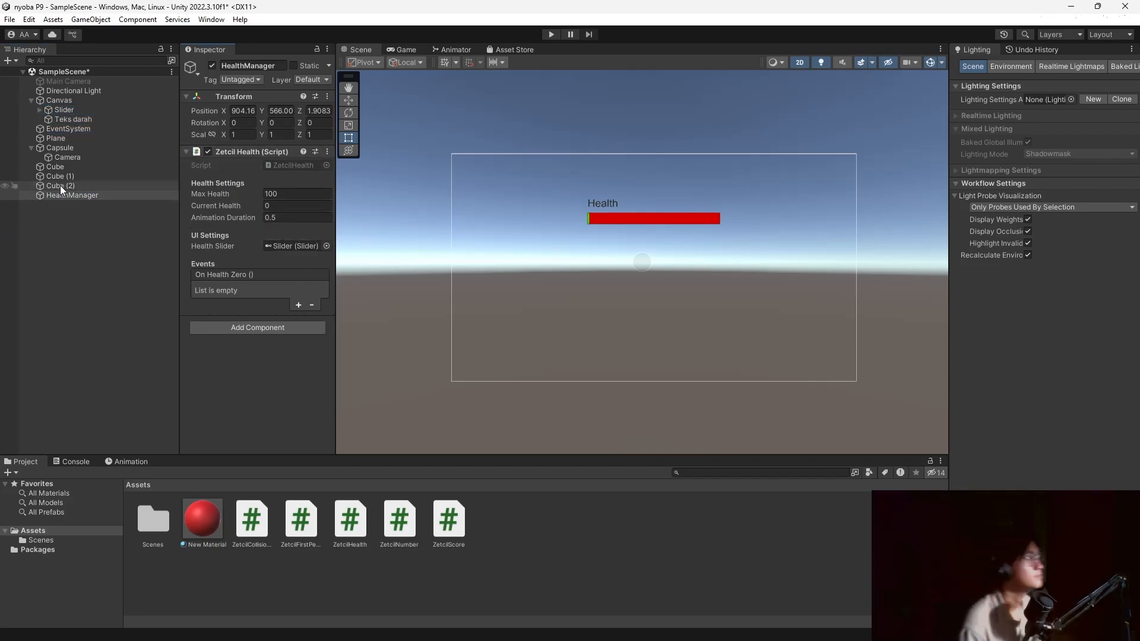
left_click(82, 167)
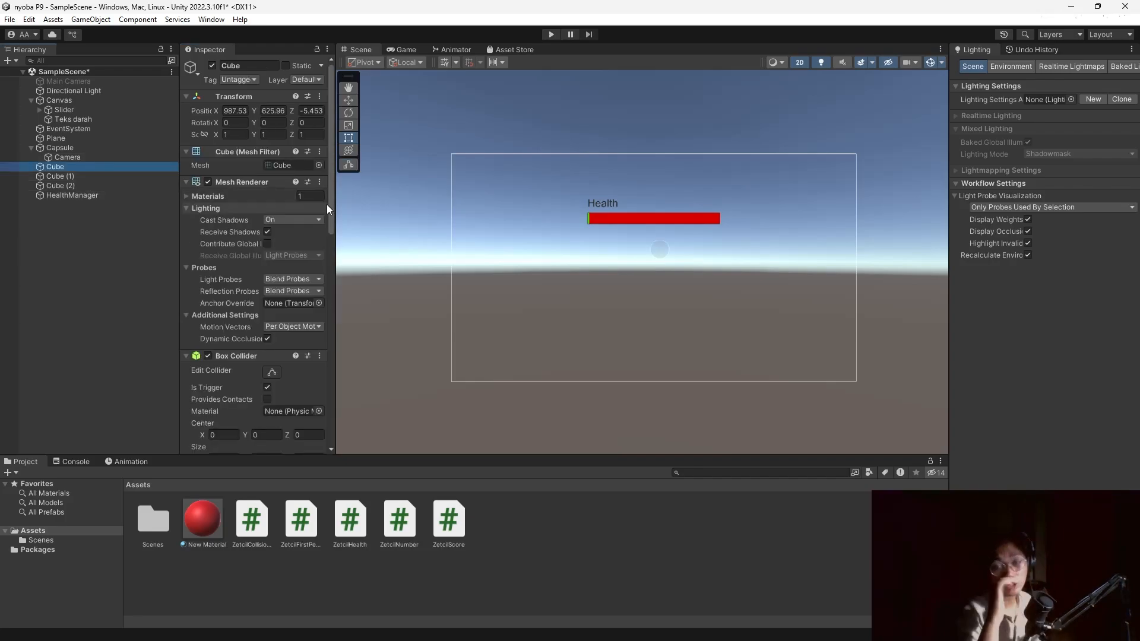
Add a second Trigger Enter Event entry on Cube and drag HealthManager into it.
scroll(227, 304, "down", 10)
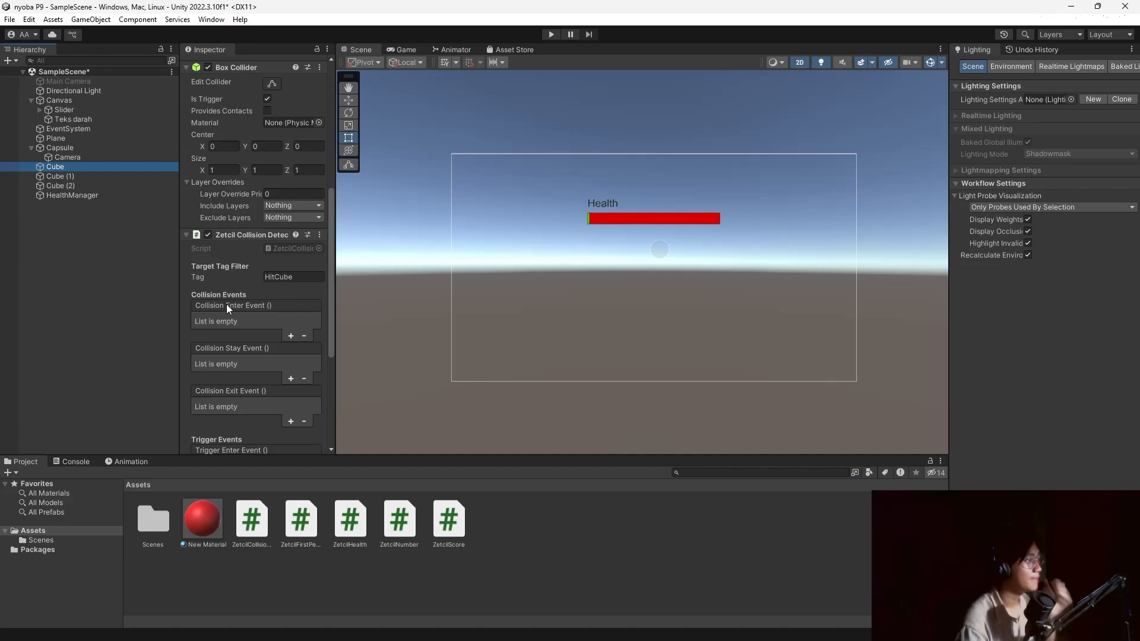
scroll(247, 306, "down", 5)
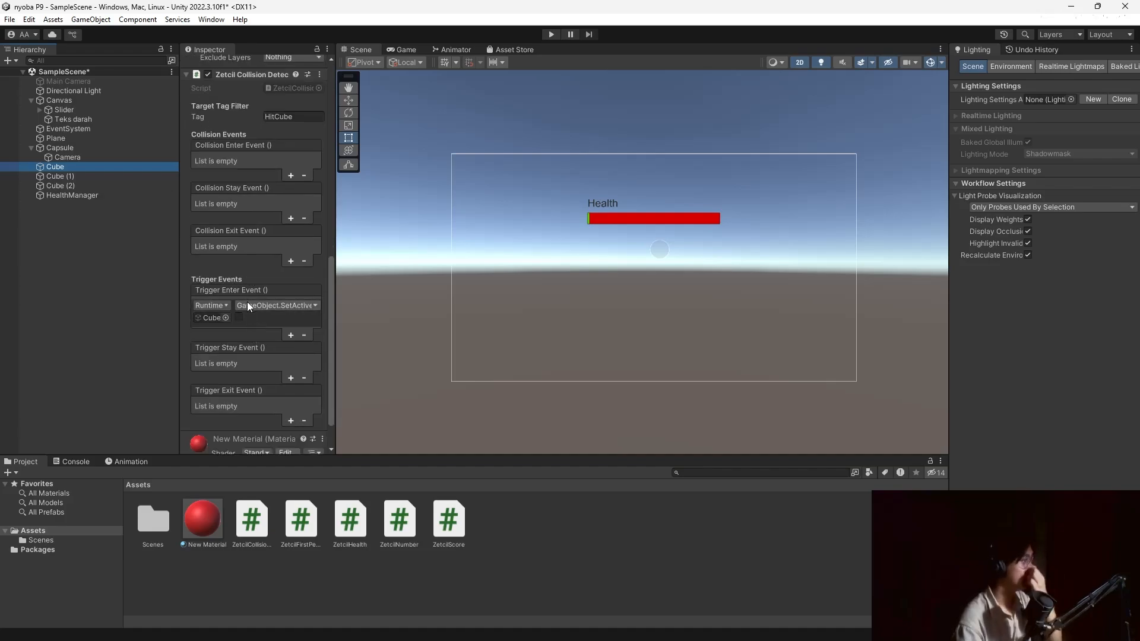
left_click(290, 335)
left_click(53, 186)
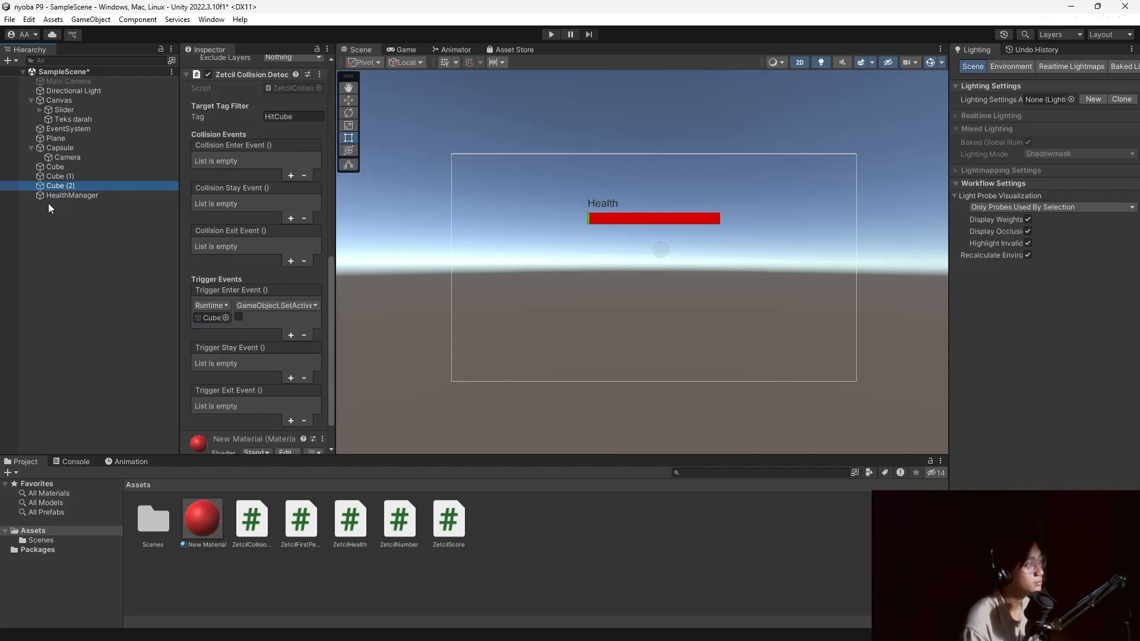
mouse_move(78, 197)
left_mouse_down()
mouse_move(203, 340)
mouse_move(62, 196)
mouse_move(209, 274)
left_mouse_up()
Open the new entry's function list to reach the ZetcilHealth methods.
left_click(56, 166)
scroll(223, 318, "down", 5)
scroll(225, 318, "down", 3)
left_click(269, 262)
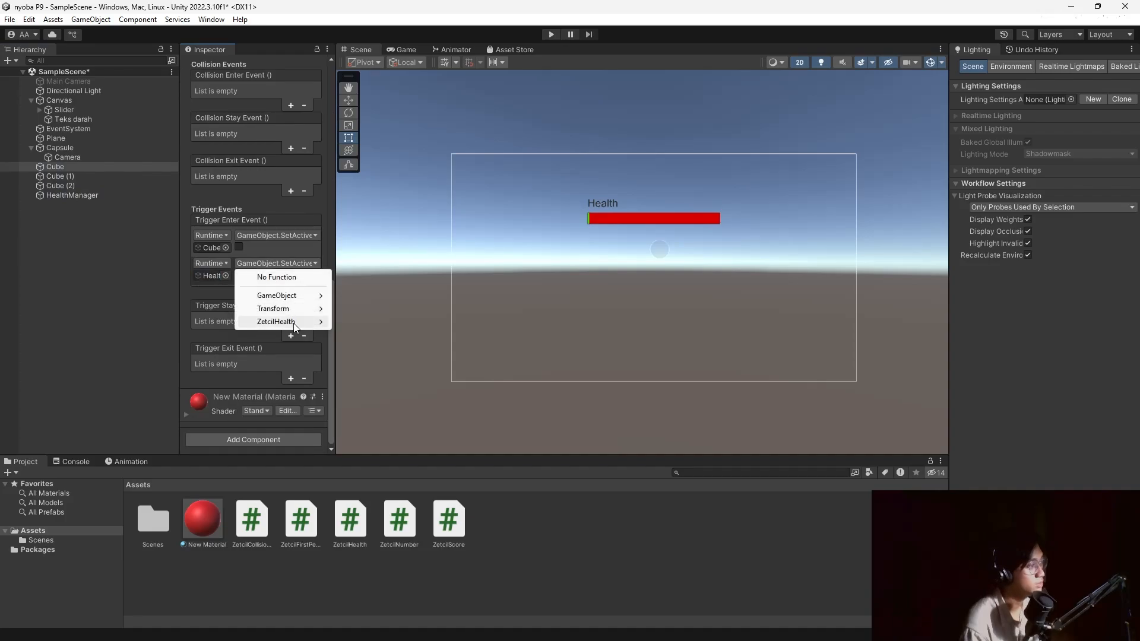
mouse_move(291, 321)
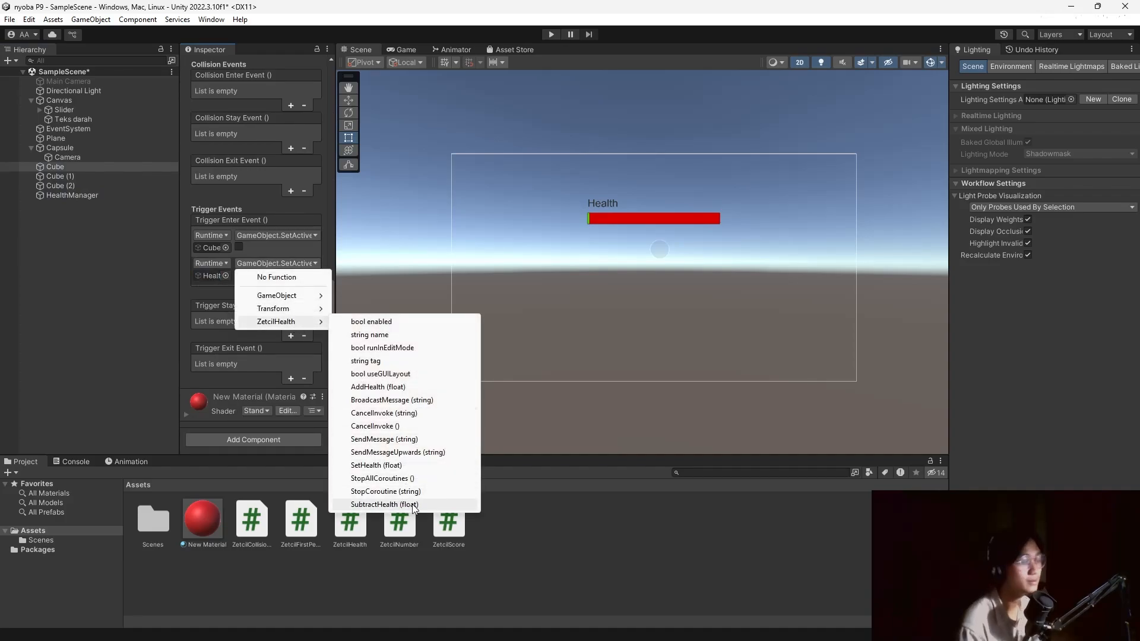
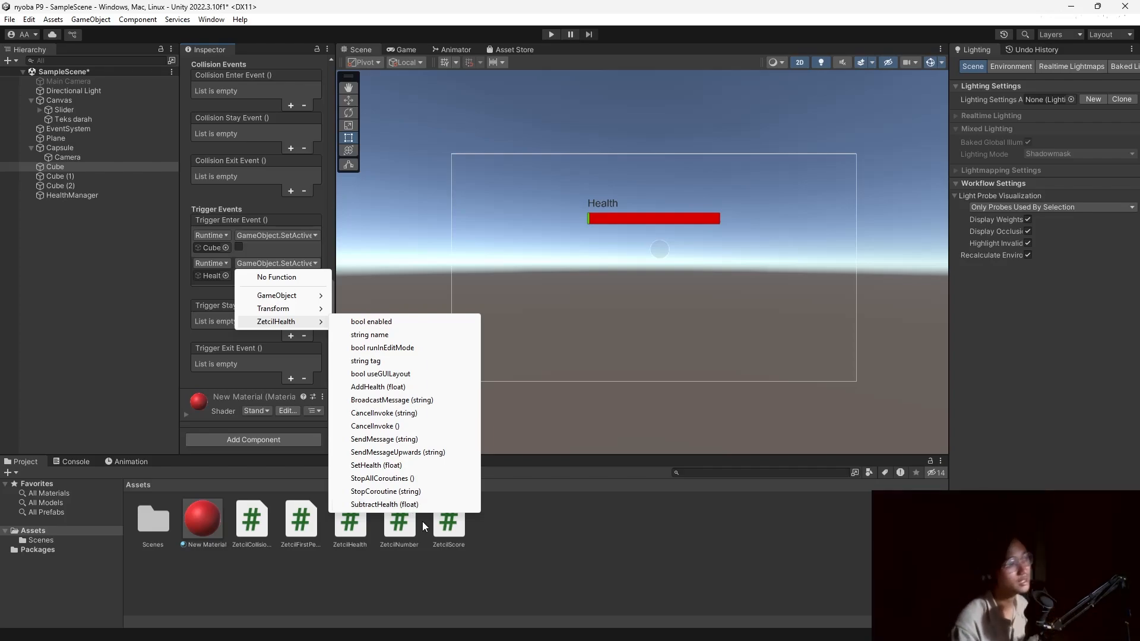
Make Cube's HealthManager listener call SubtractHealth with 20.
left_click(386, 504)
left_click(250, 277)
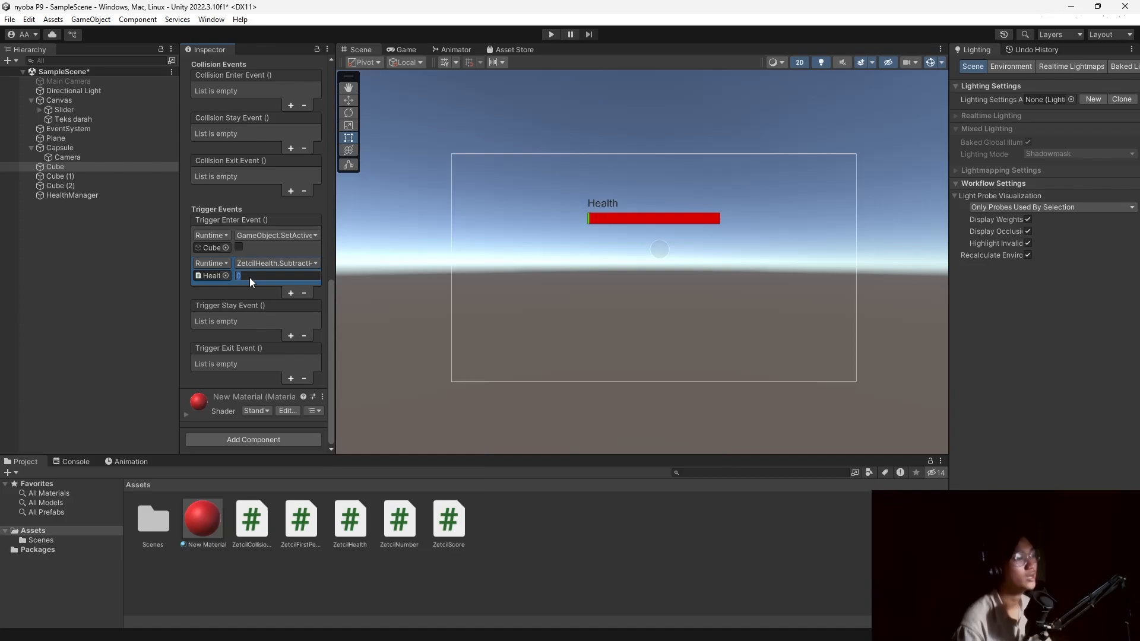
type("20")
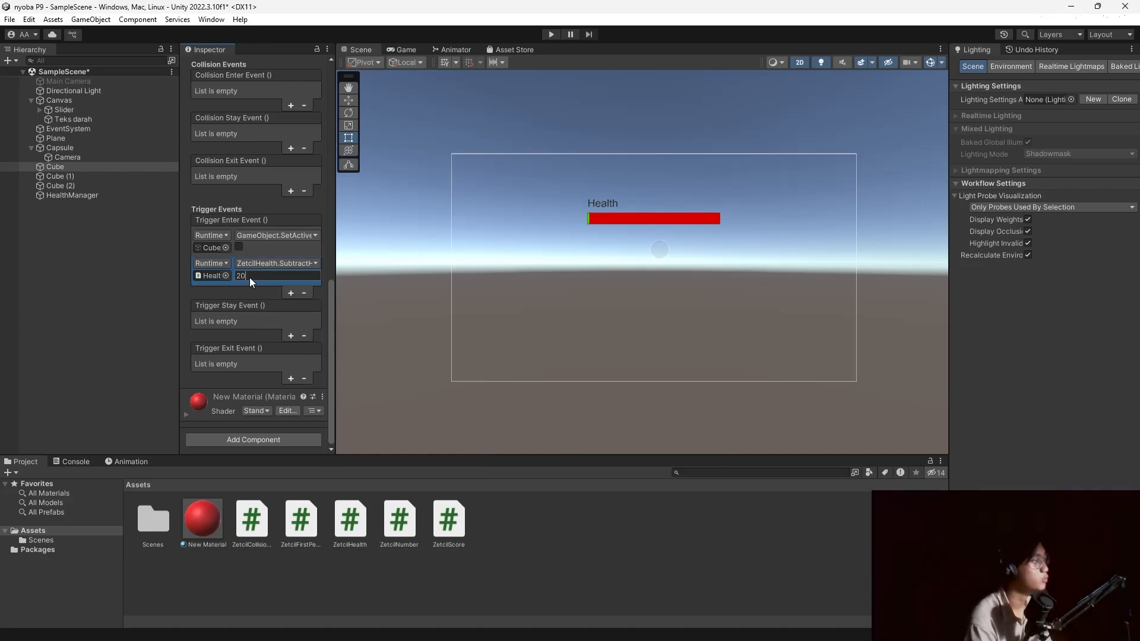
Add a HealthManager listener to Cube (1)'s Trigger Enter Event calling SubtractHealth with 30.
left_click(78, 178)
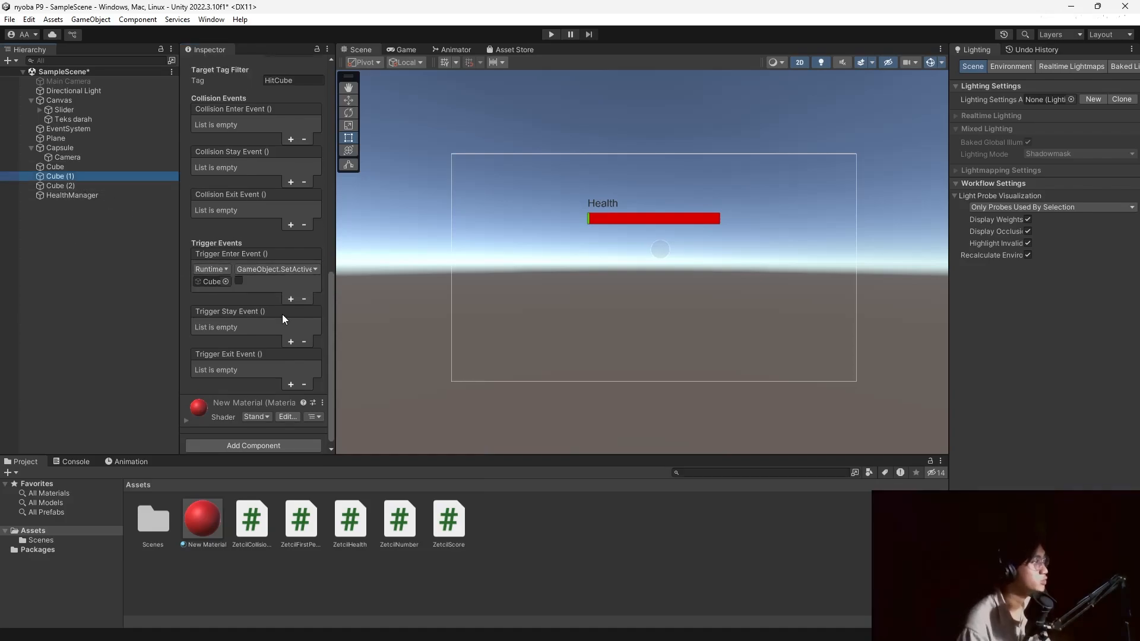
left_click(291, 298)
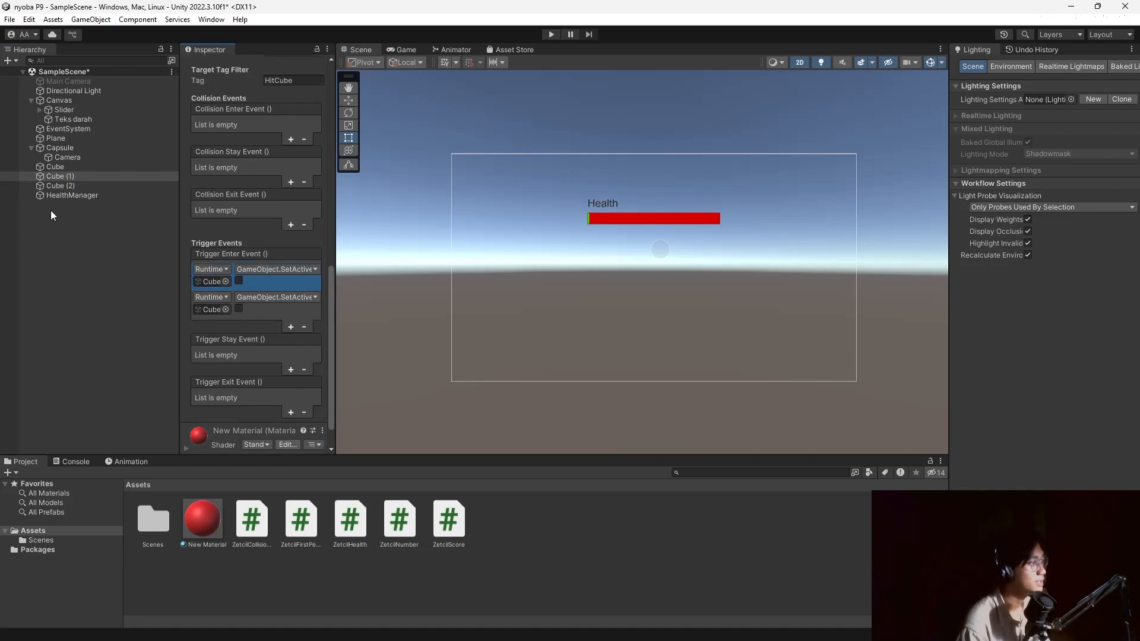
left_click_drag(65, 196, 208, 310)
left_click(268, 298)
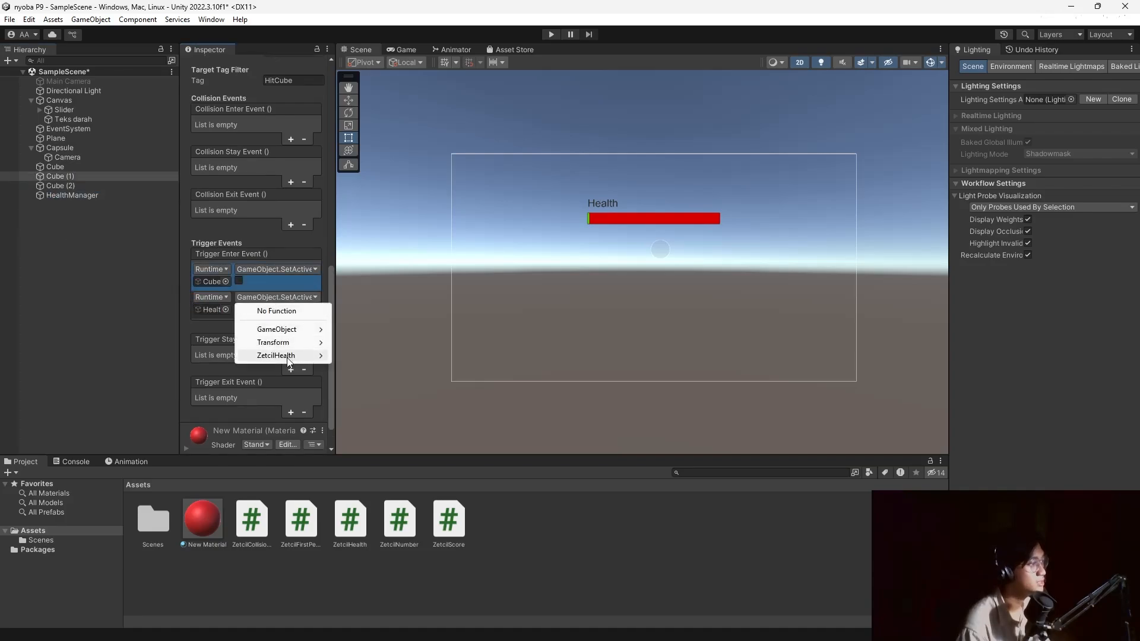
mouse_move(279, 355)
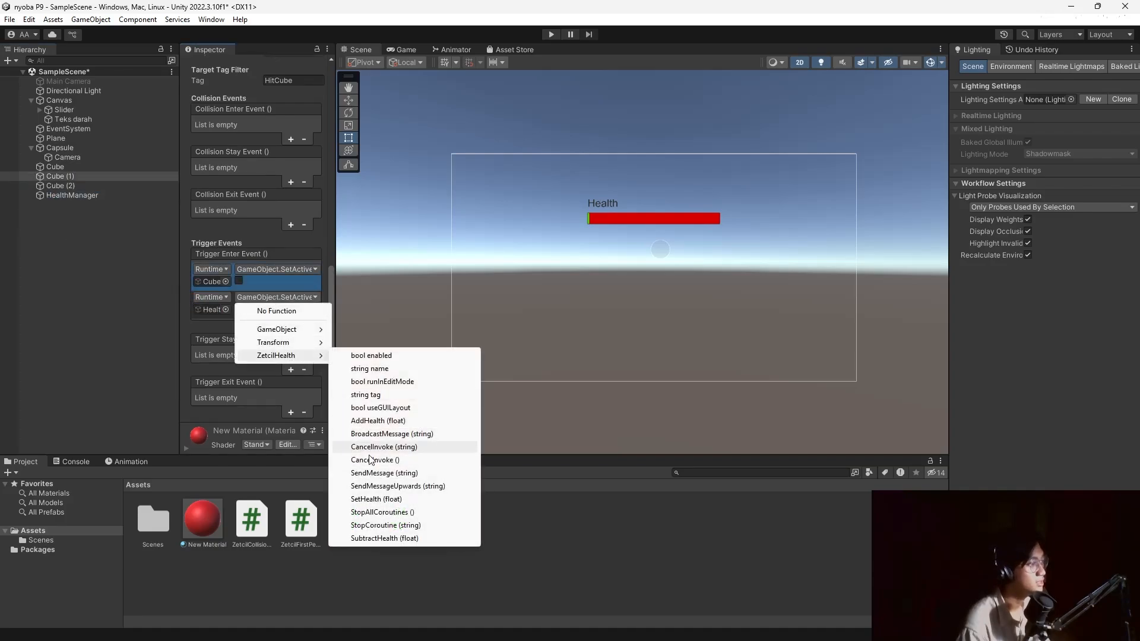
left_click(392, 538)
left_click(259, 310)
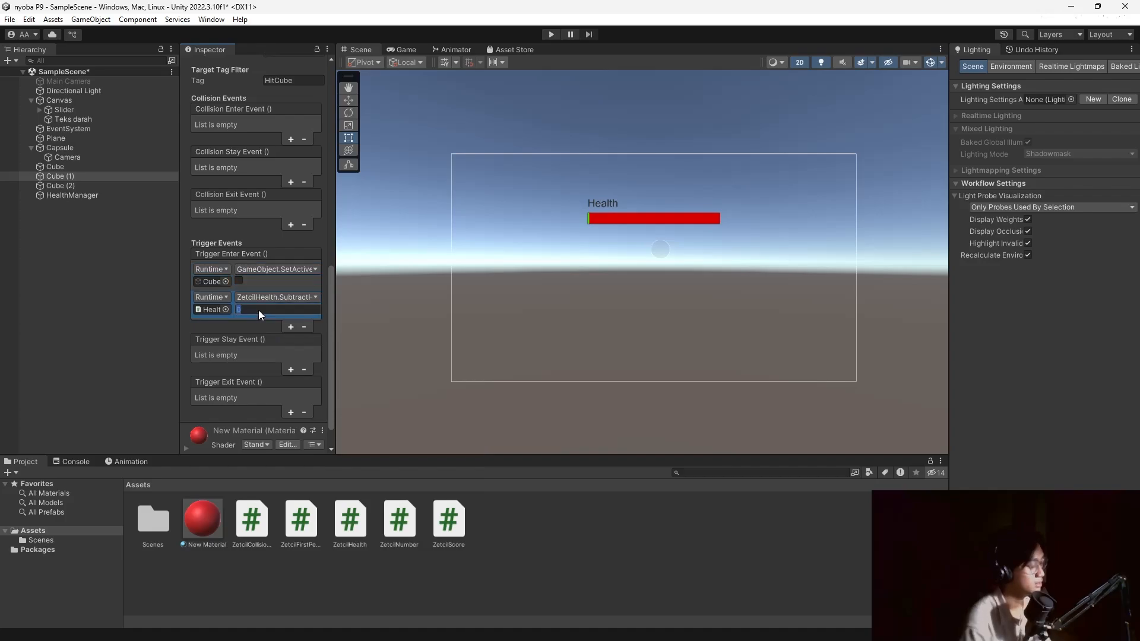
left_click(119, 314)
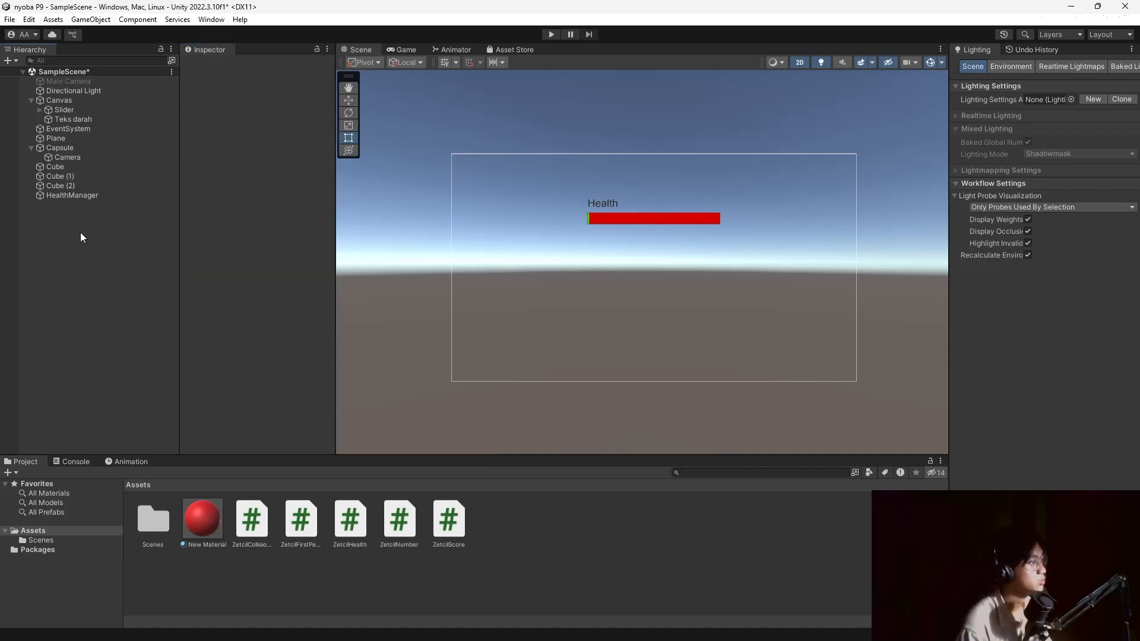
Review the trigger event settings on Cube and Cube (1).
left_click(73, 186)
left_click(73, 169)
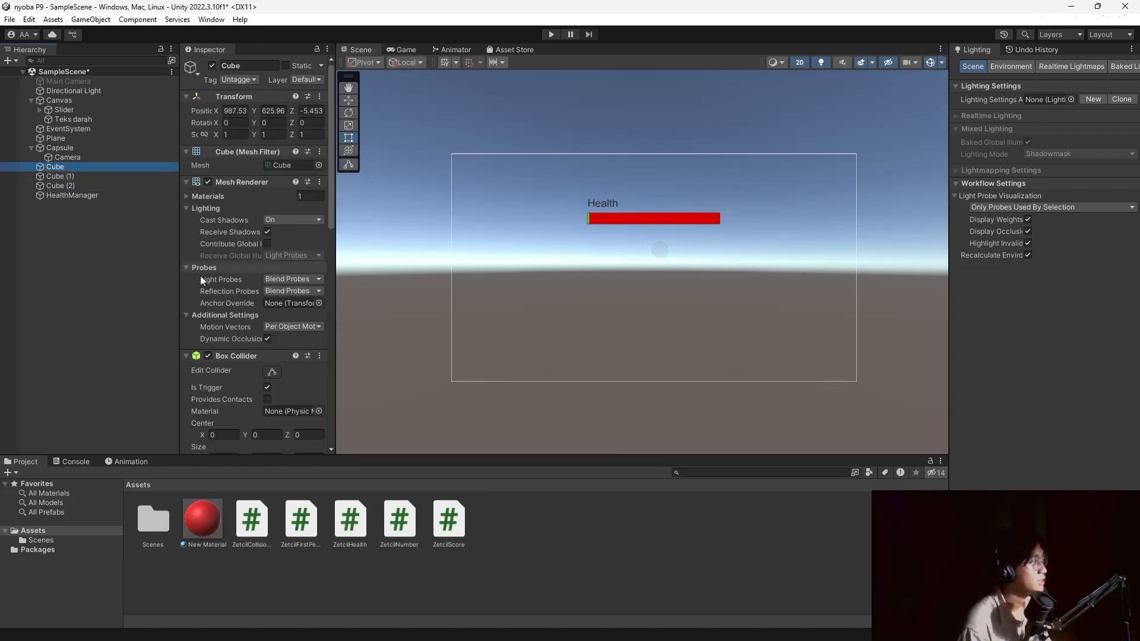
scroll(226, 358, "down", 10)
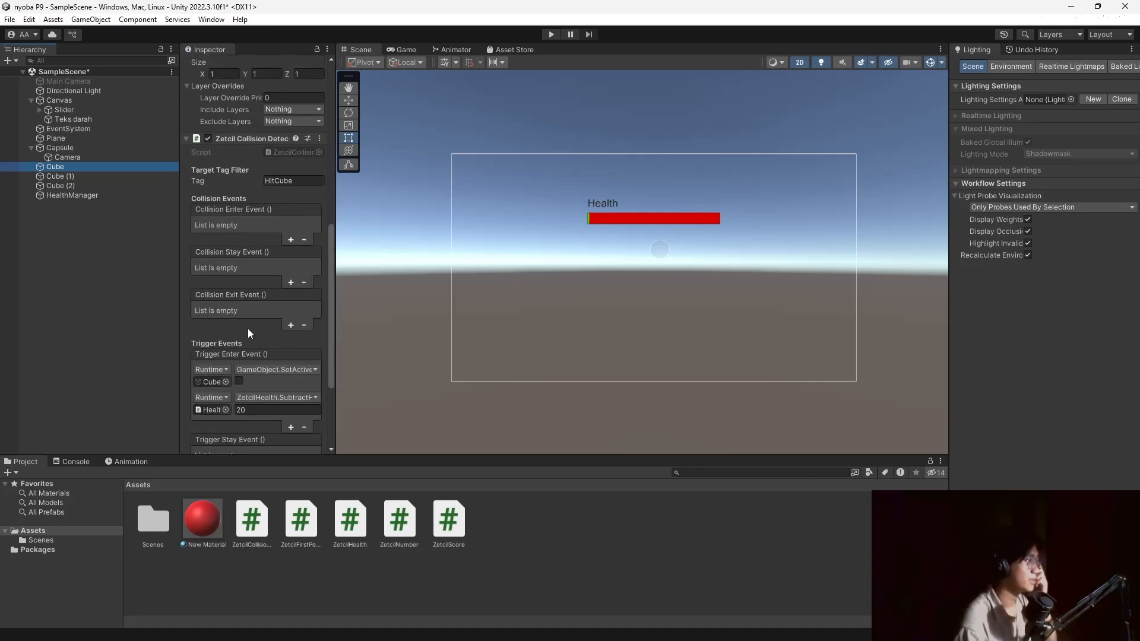
scroll(202, 291, "down", 1)
left_click(75, 177)
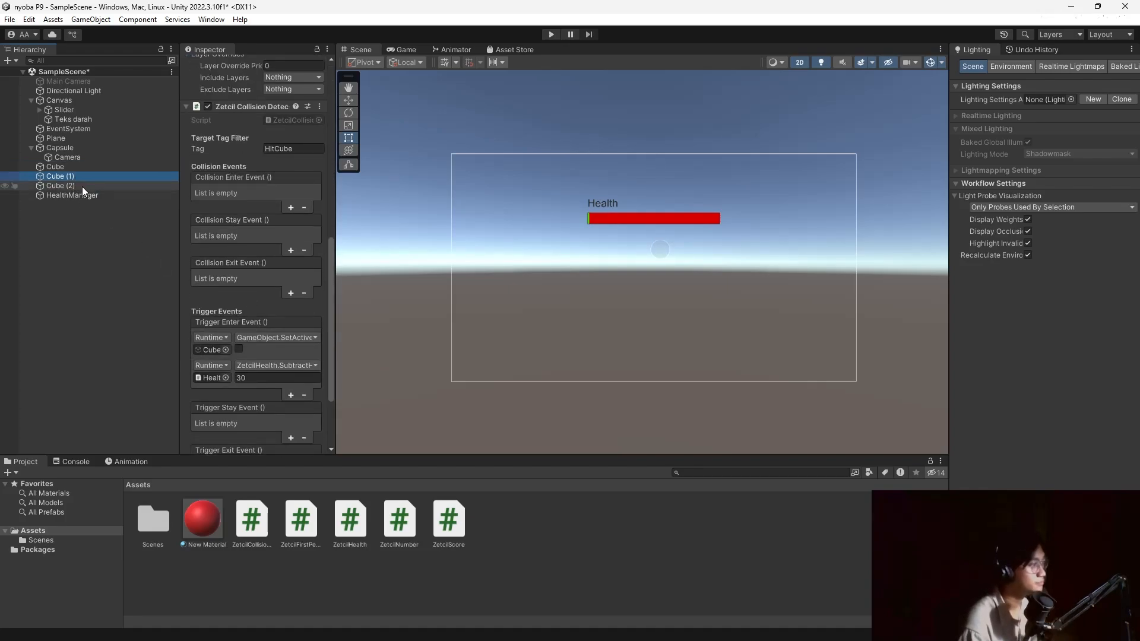
Add a HealthManager listener to Cube (2) calling AddHealth with 50, then deselect.
left_click(83, 186)
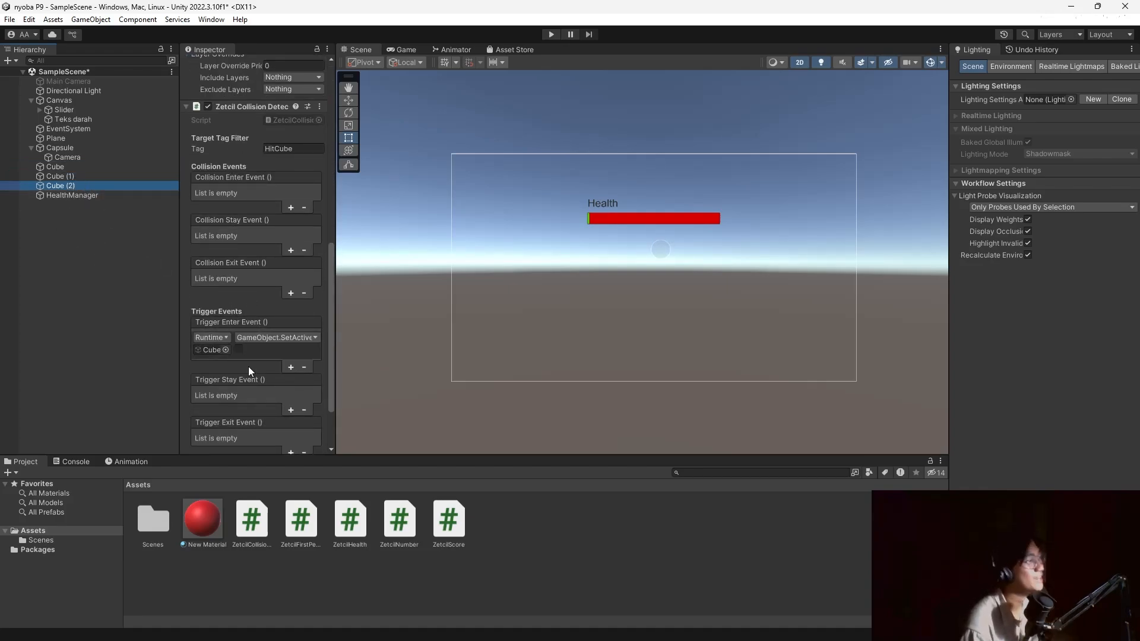
left_click(291, 367)
left_click_drag(63, 194, 209, 379)
left_click(290, 366)
mouse_move(302, 425)
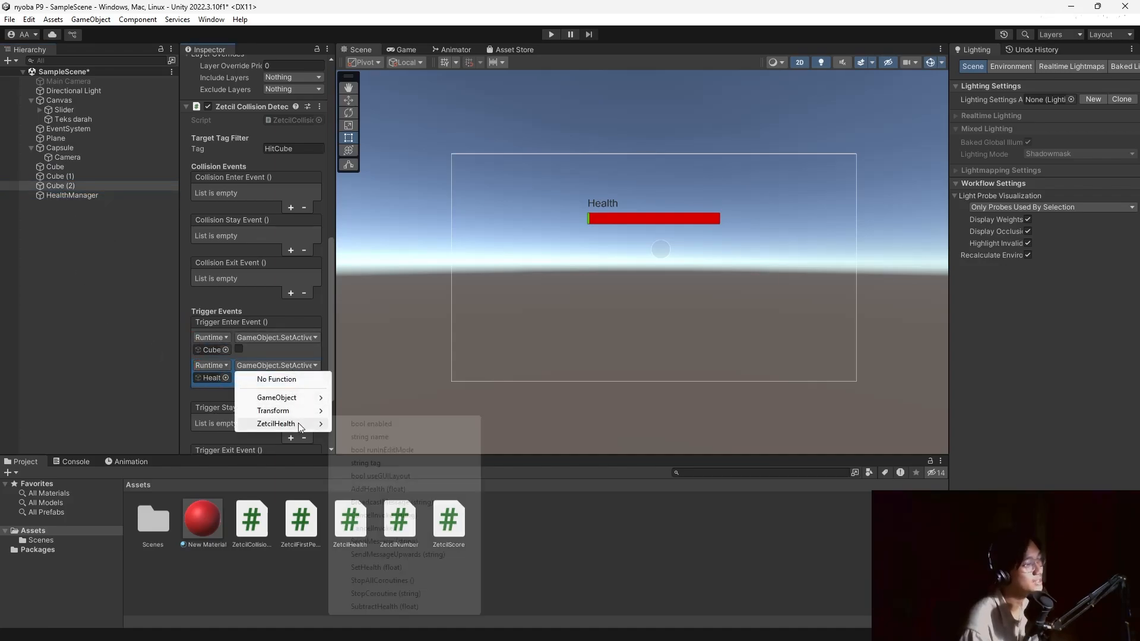
left_click(393, 489)
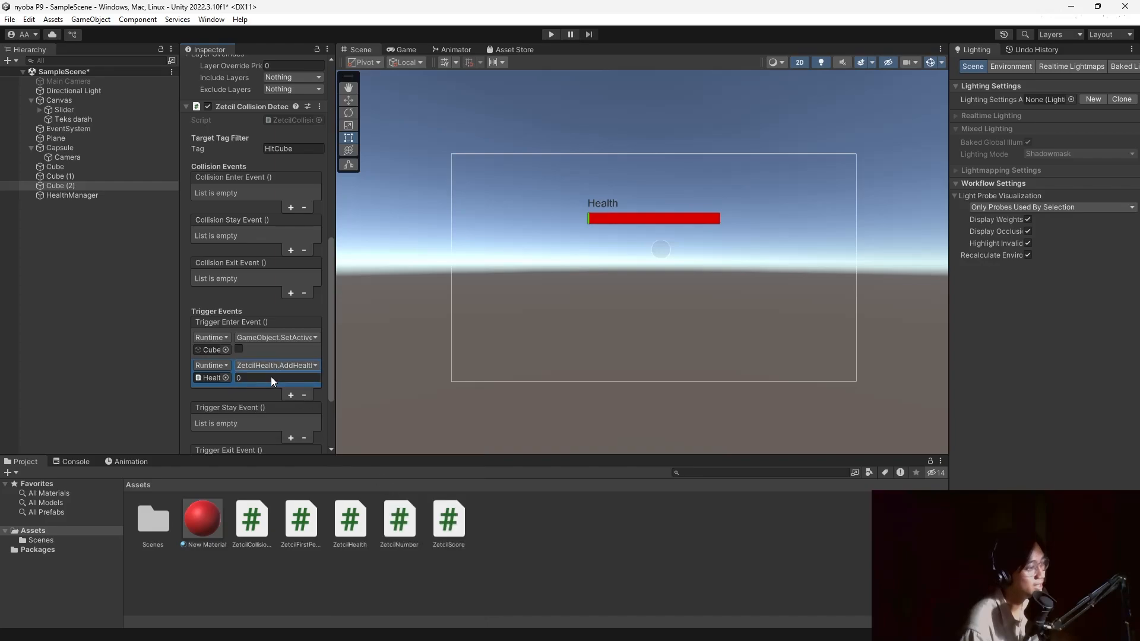
left_click(255, 378)
type("50")
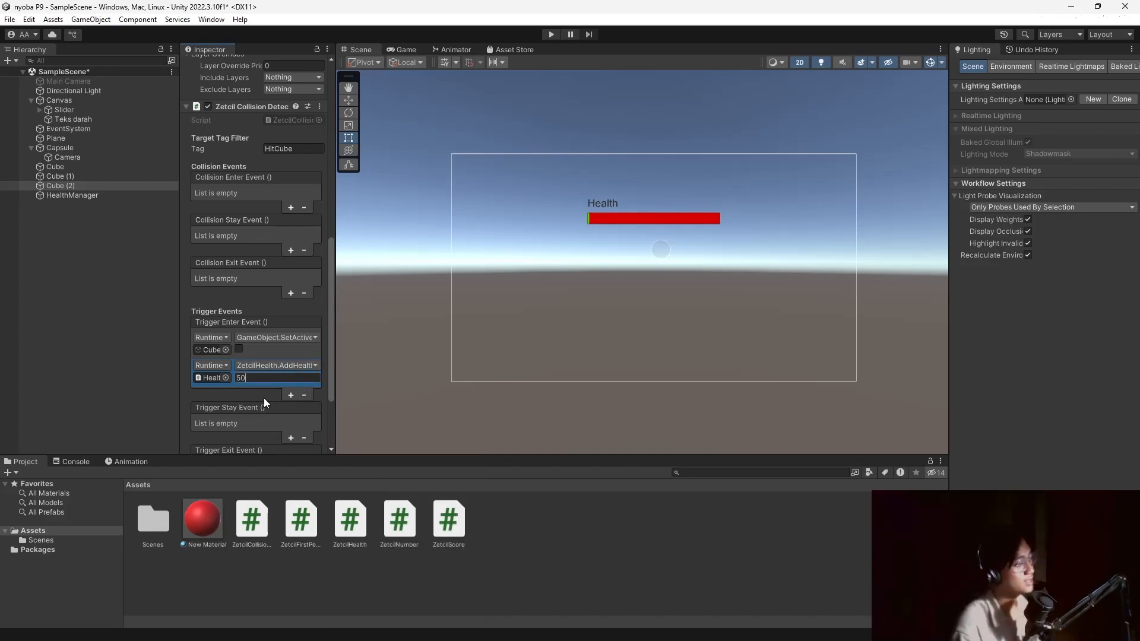
left_click(48, 308)
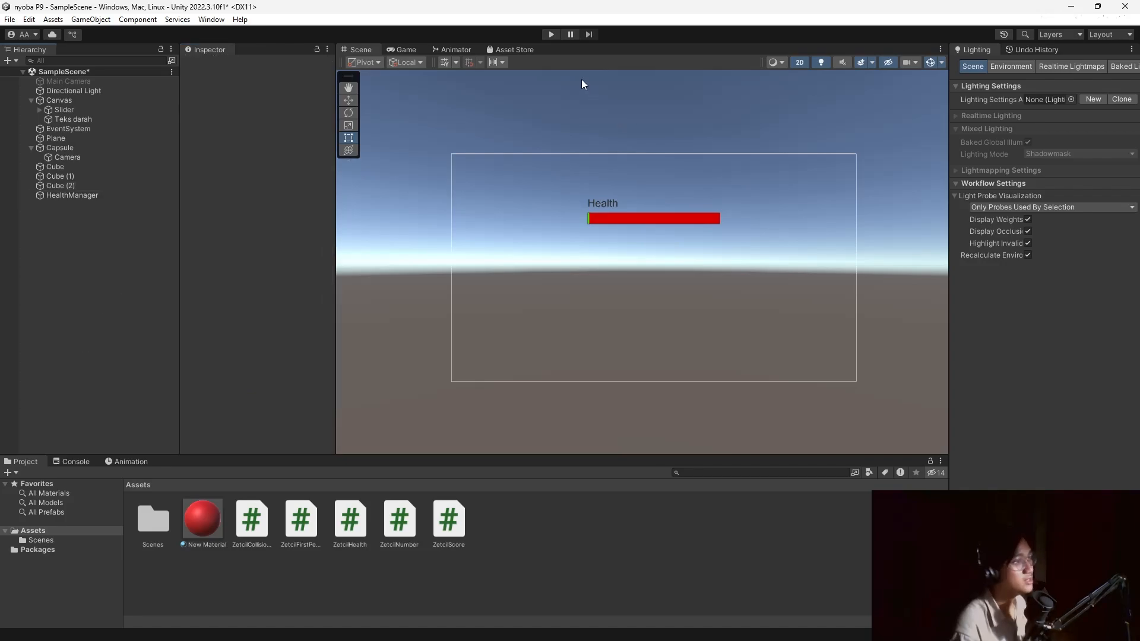
left_click(551, 35)
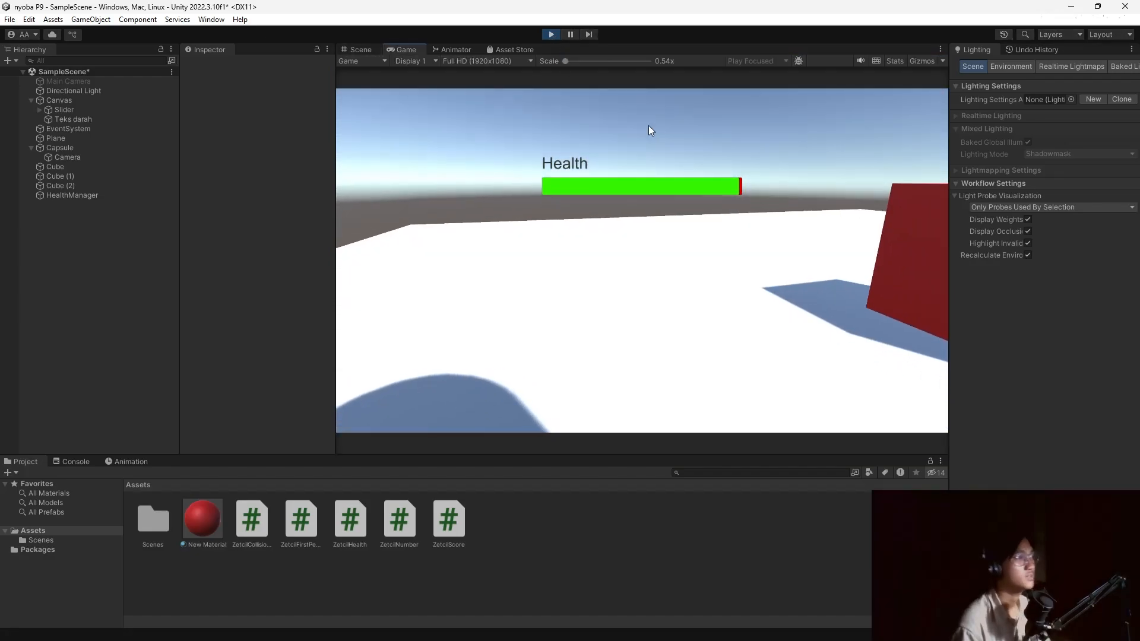
left_click(648, 125)
key("a")
key("d")
key("w")
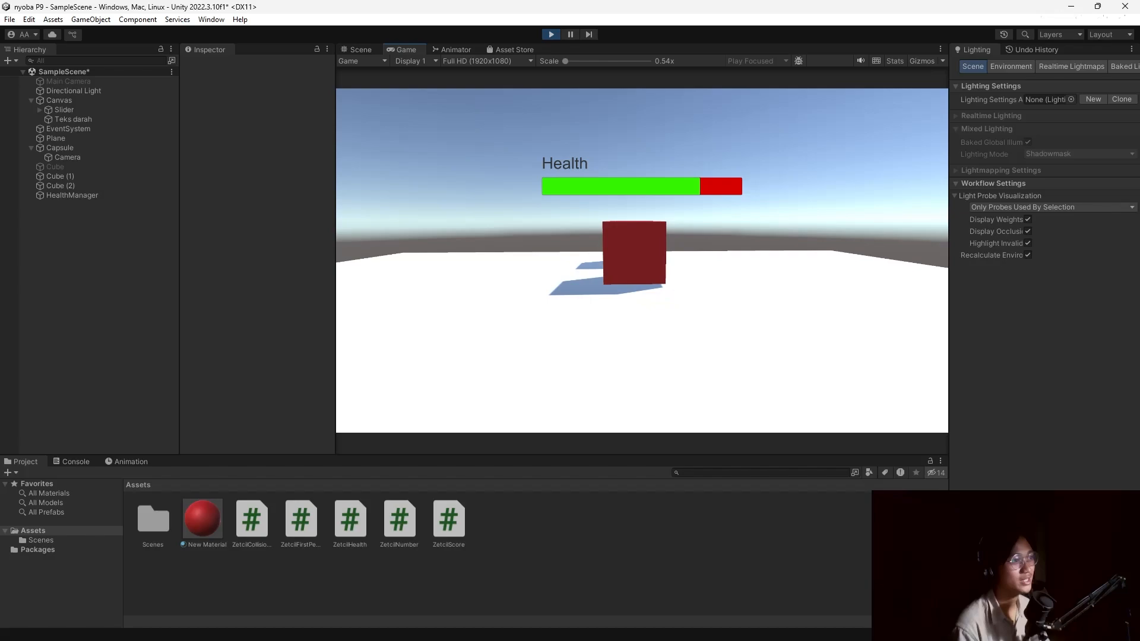
key("w")
key("s")
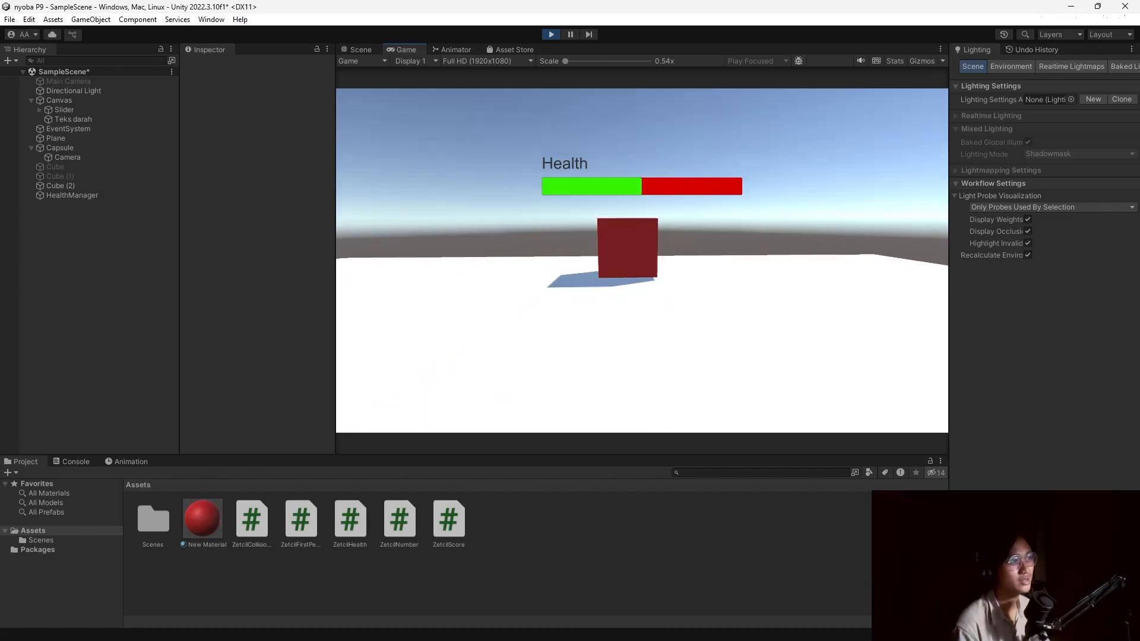
key("d")
key("w")
key("w")
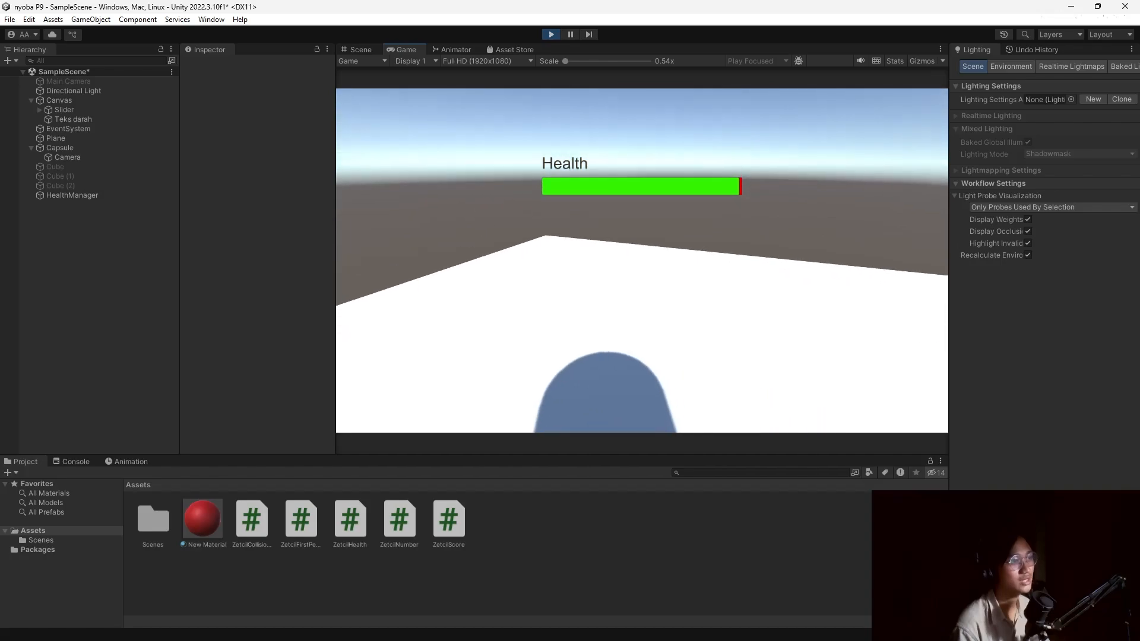
key("Escape")
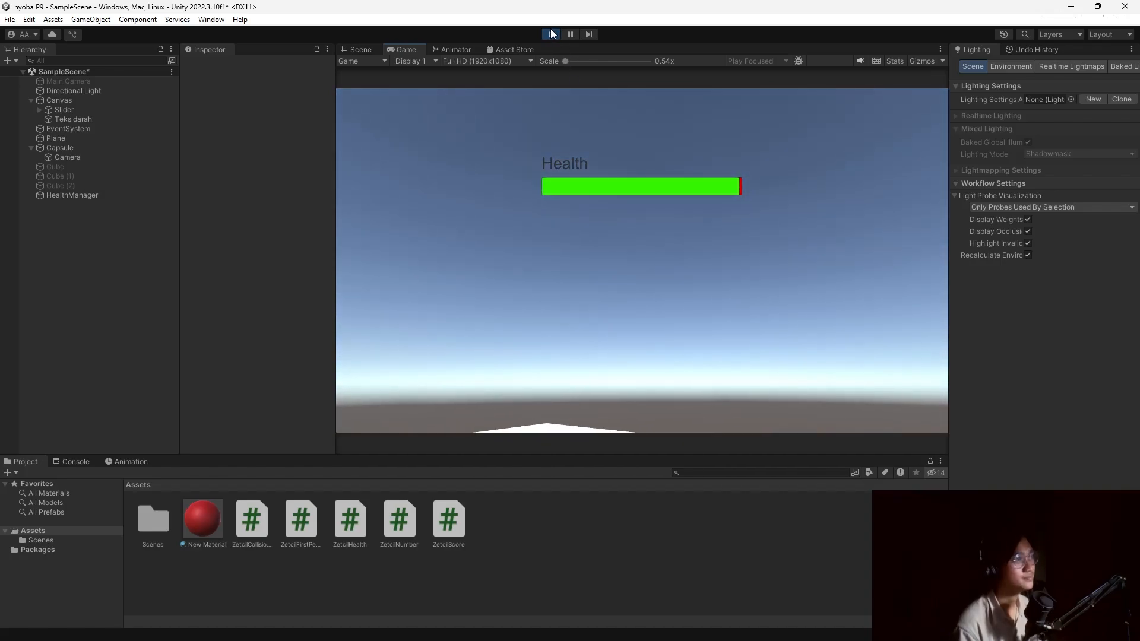
left_click(551, 34)
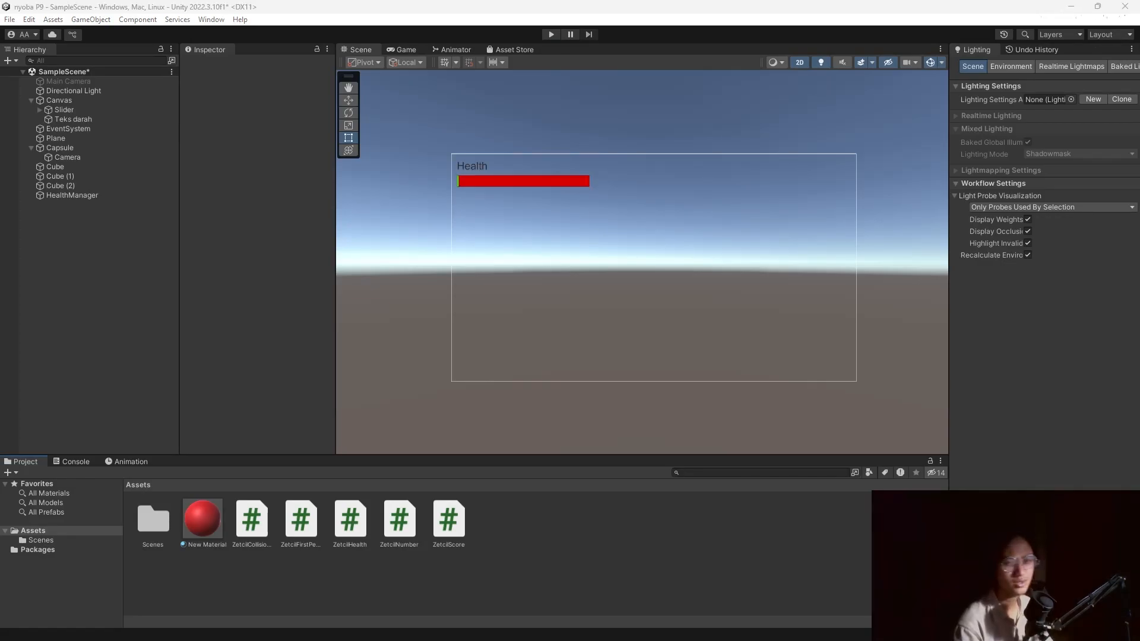
Create a C# script named ZetcilExperience in Assets and open it for editing.
right_click(561, 533)
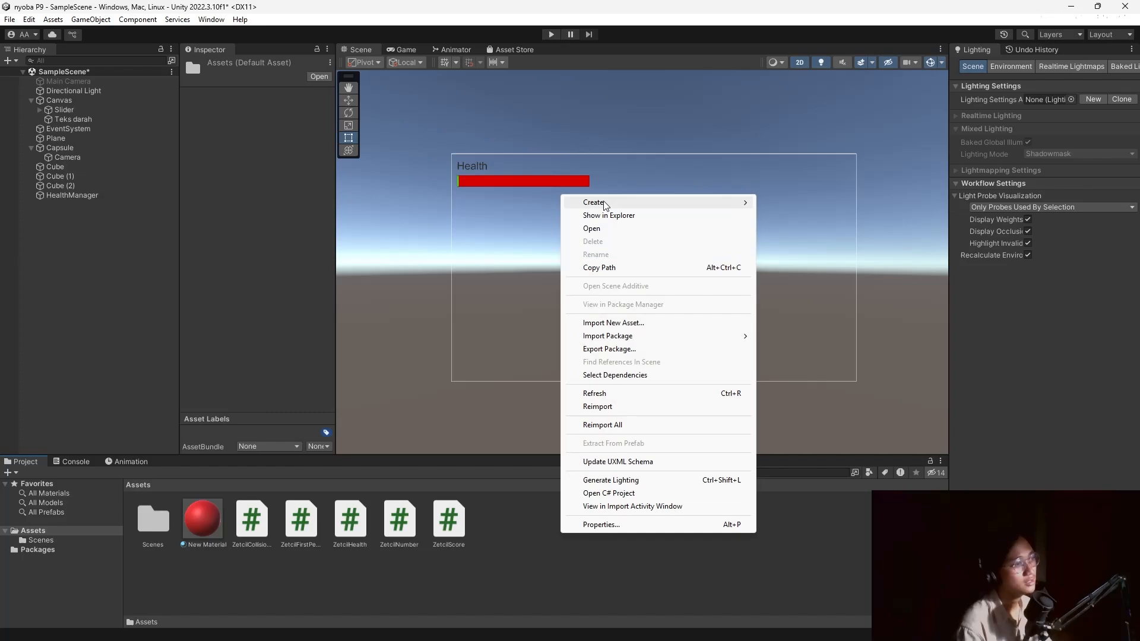
mouse_move(594, 203)
left_click(790, 88)
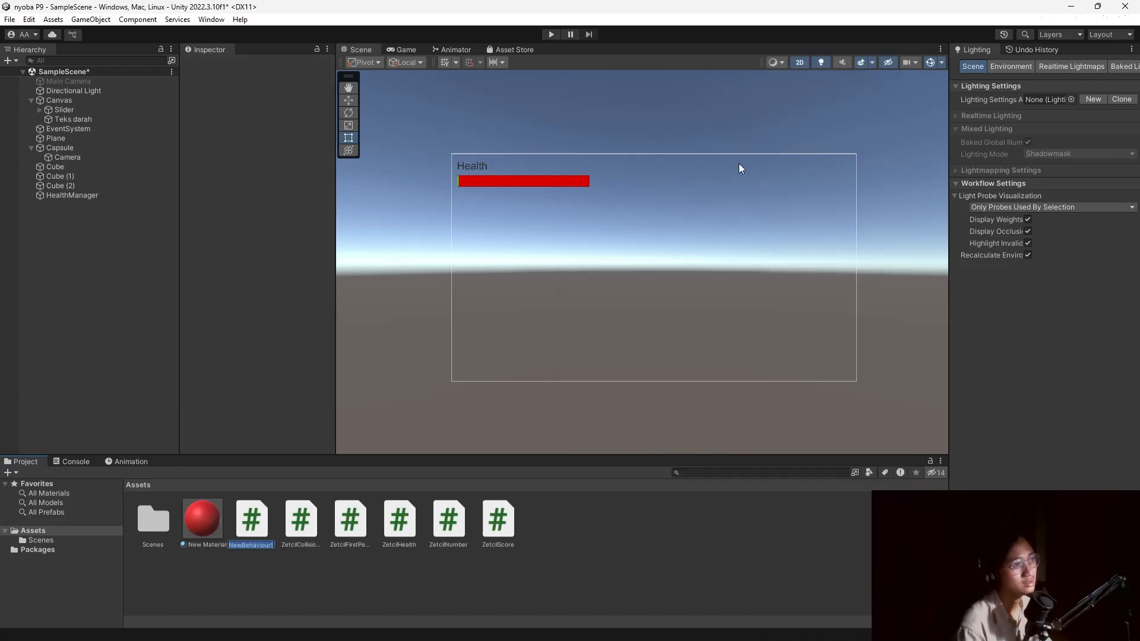
type("ZetcilExp")
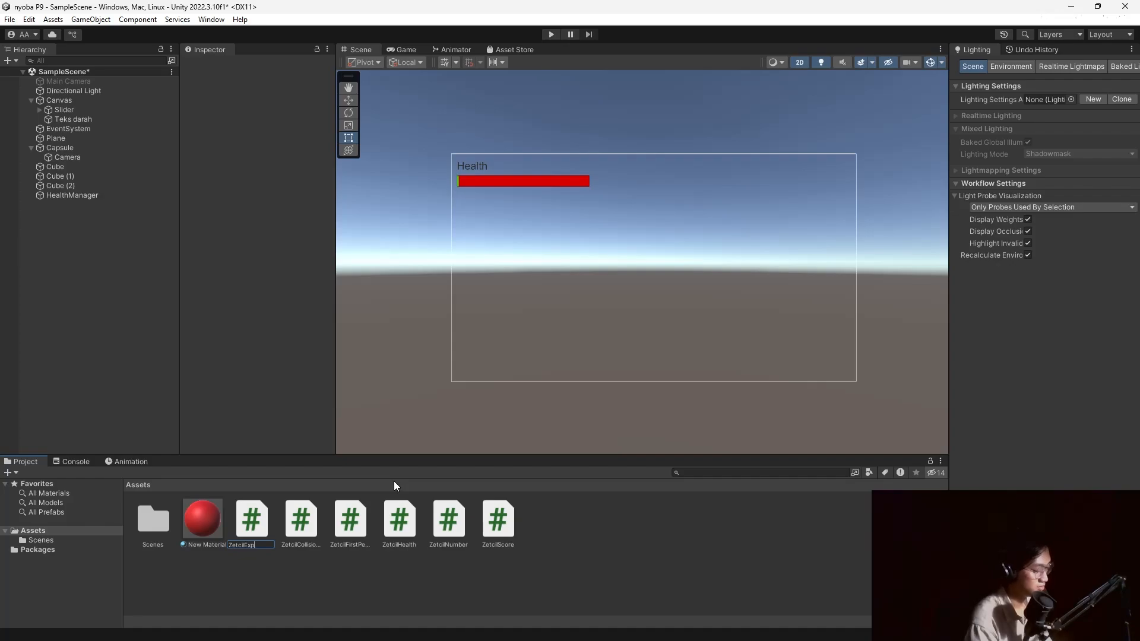
type("erience")
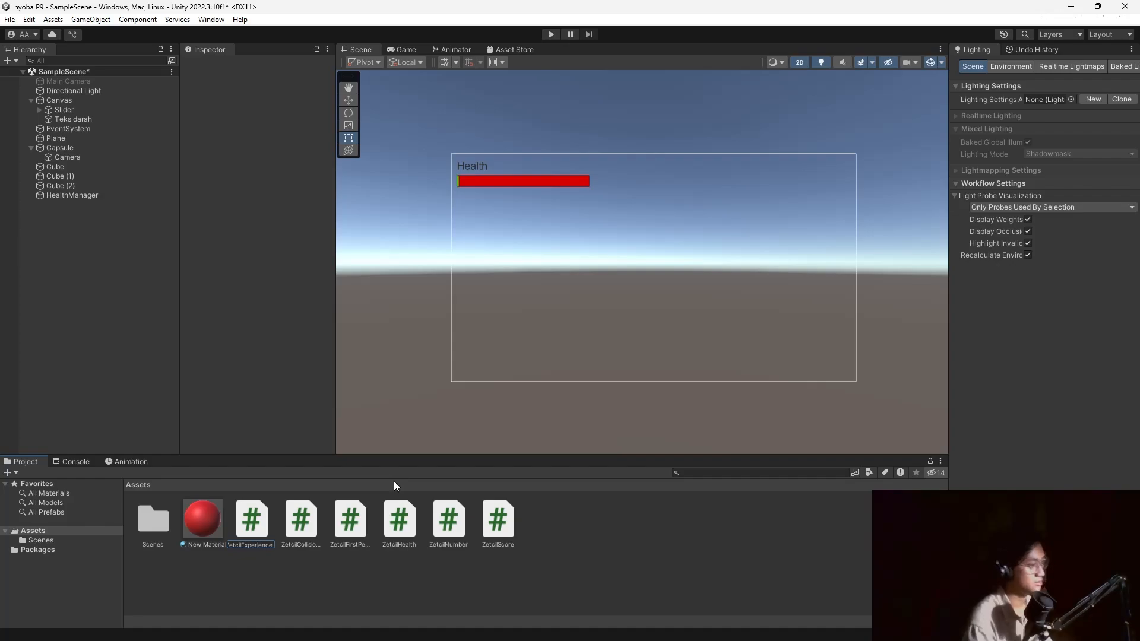
key("Return")
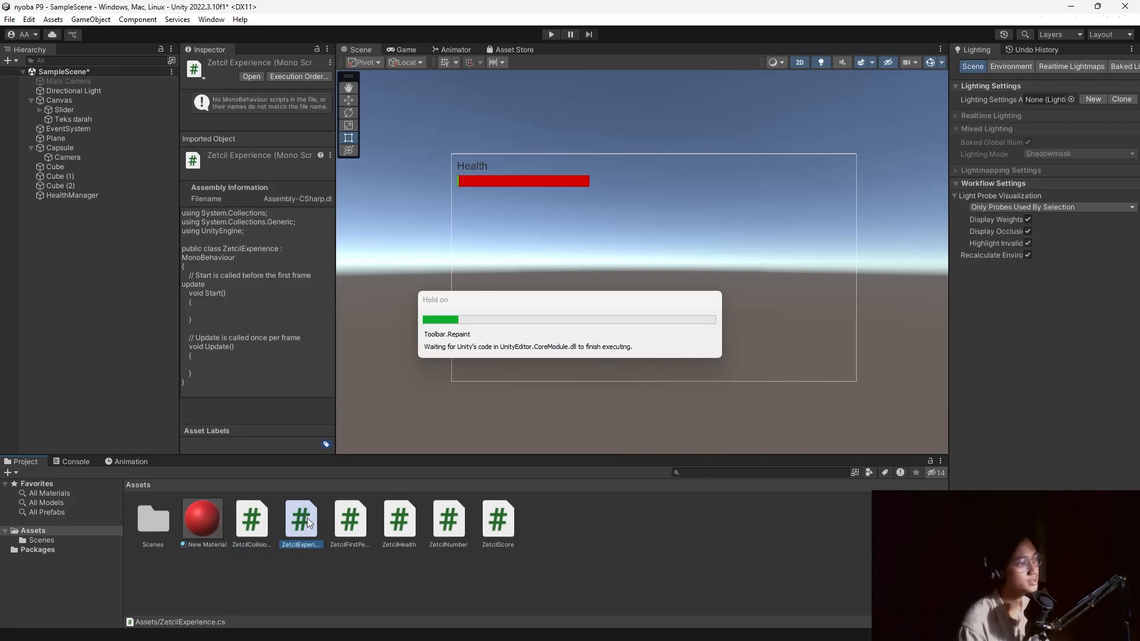
double_click(301, 519)
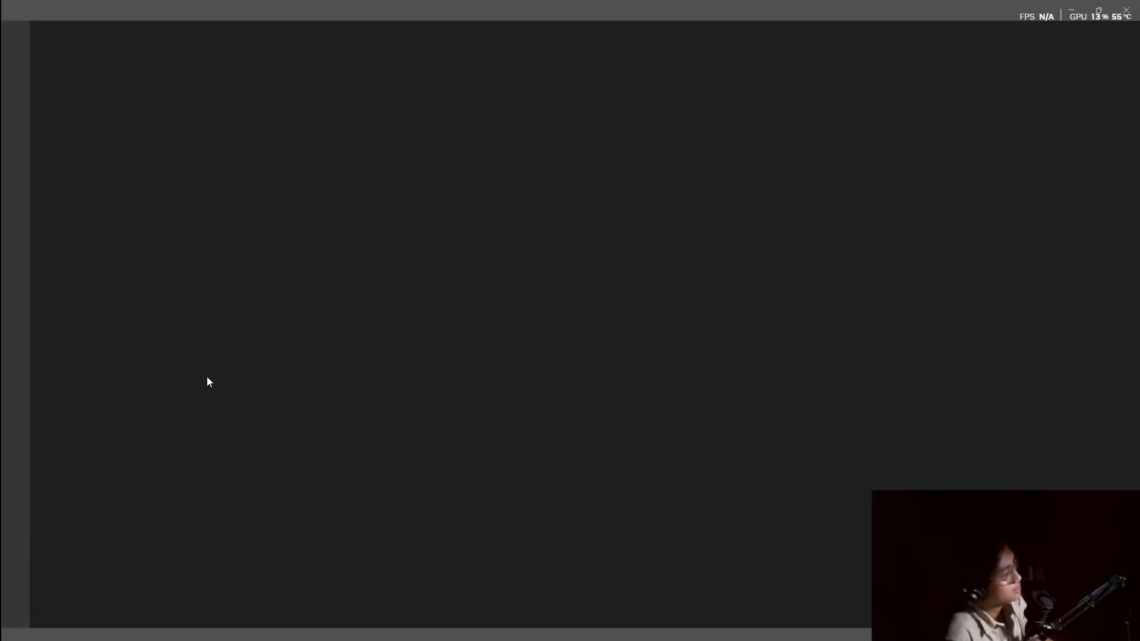
Replace the template with the experience-slider code, save it, and close VS Code.
left_click(209, 316)
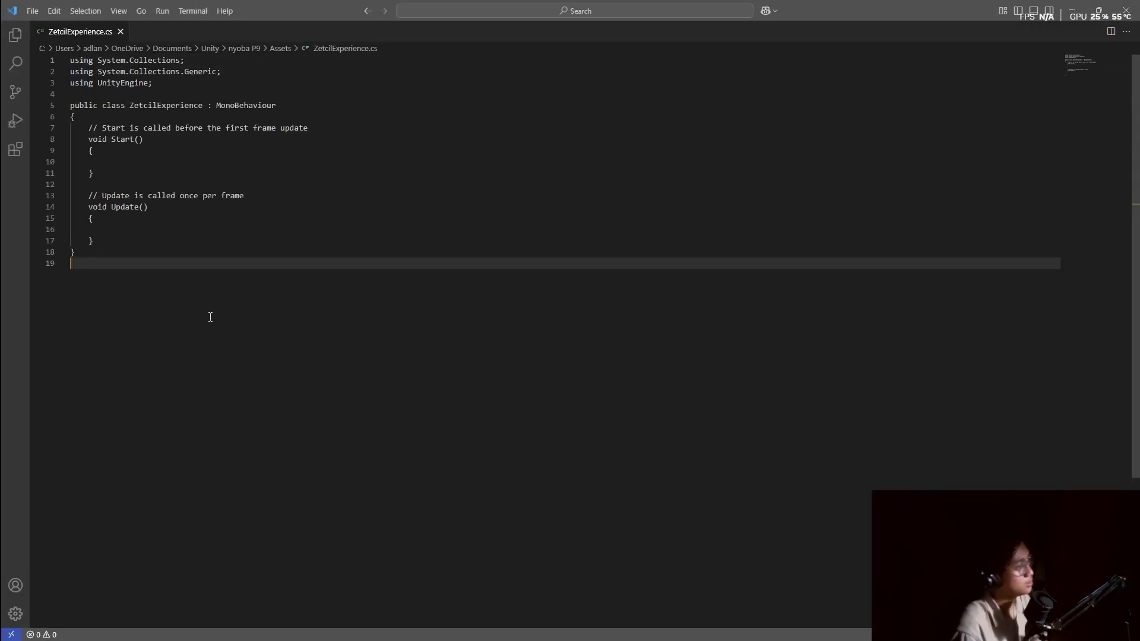
key("ctrl+a")
key("ctrl+v")
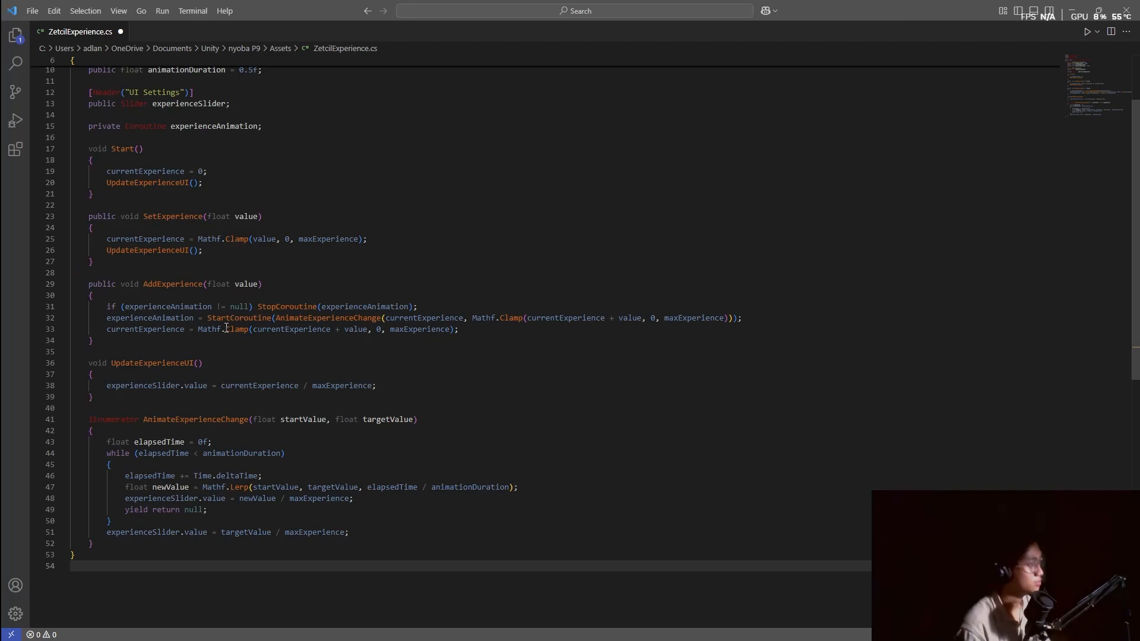
key("ctrl+s")
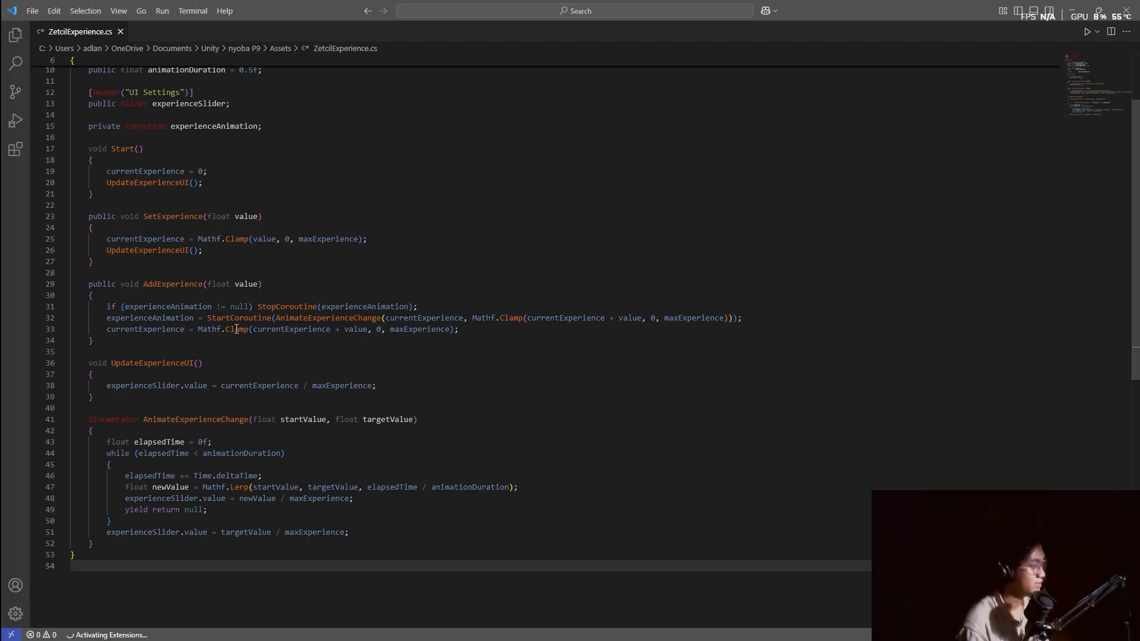
scroll(264, 323, "up", 3)
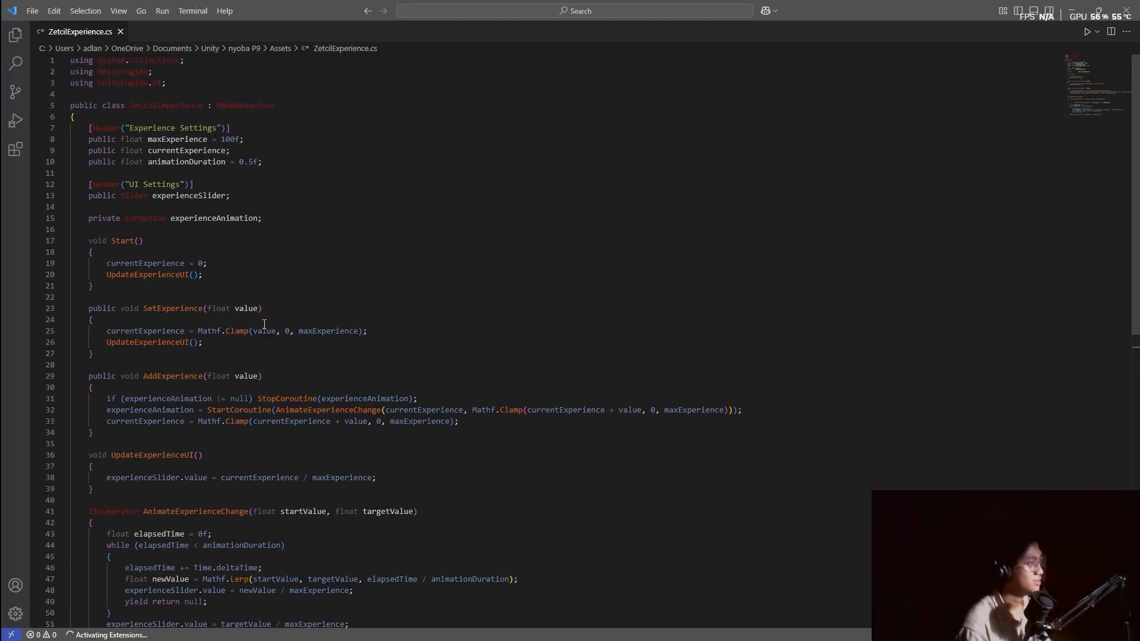
left_click(1131, 12)
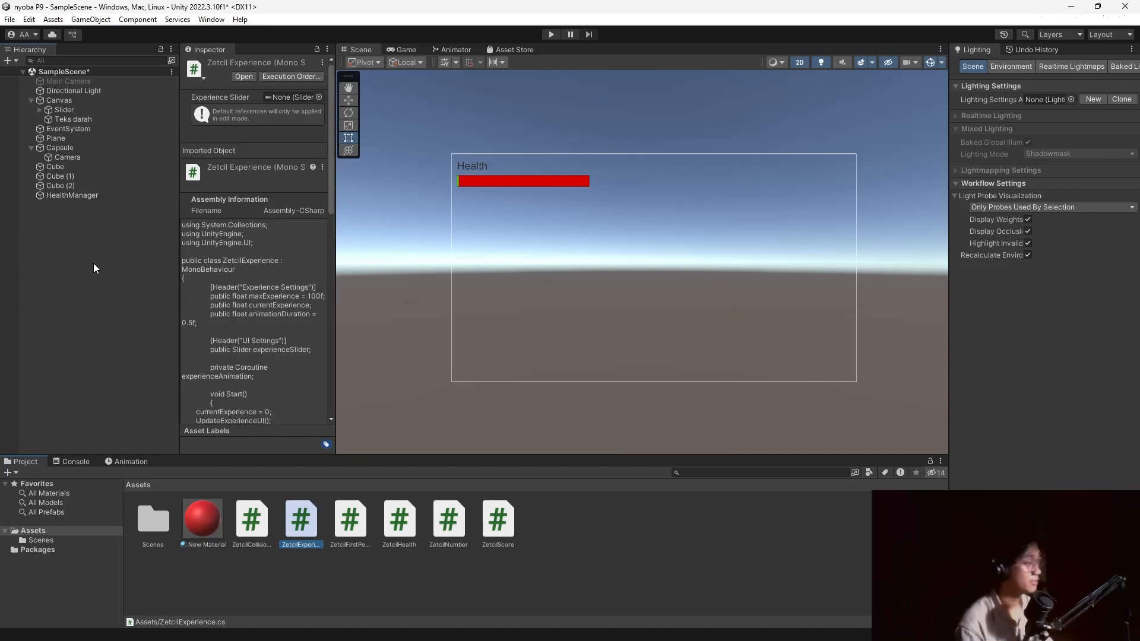
Create an empty object named EXPMANAGER and attach the ZetcilExperience script to it.
right_click(94, 264)
left_click(180, 429)
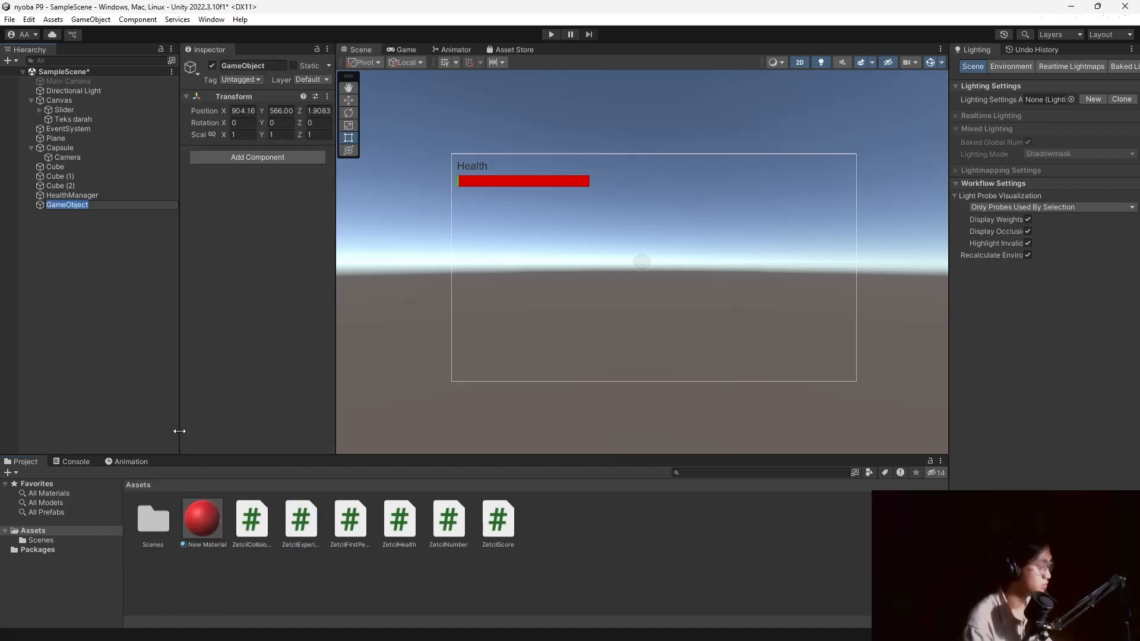
type("EXP")
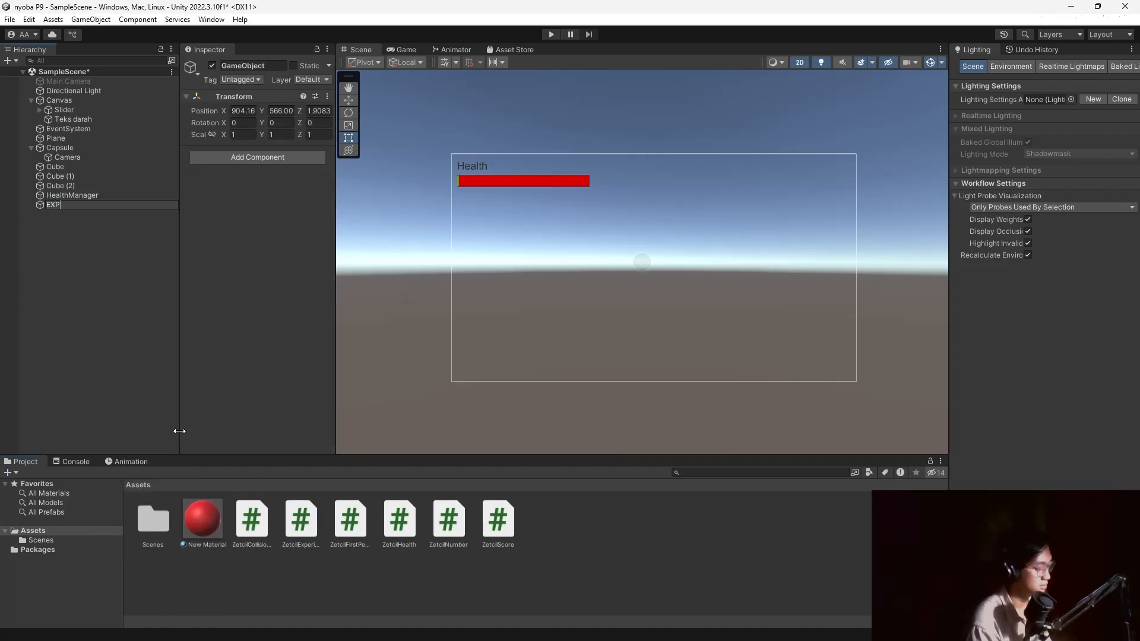
type("MANAGER")
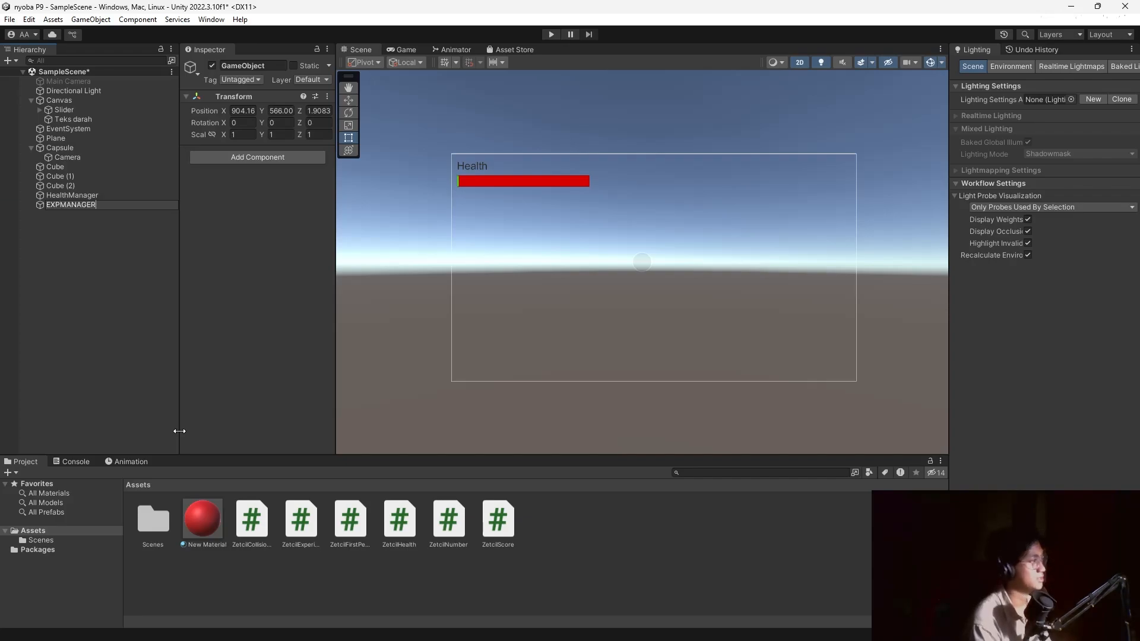
key("Return")
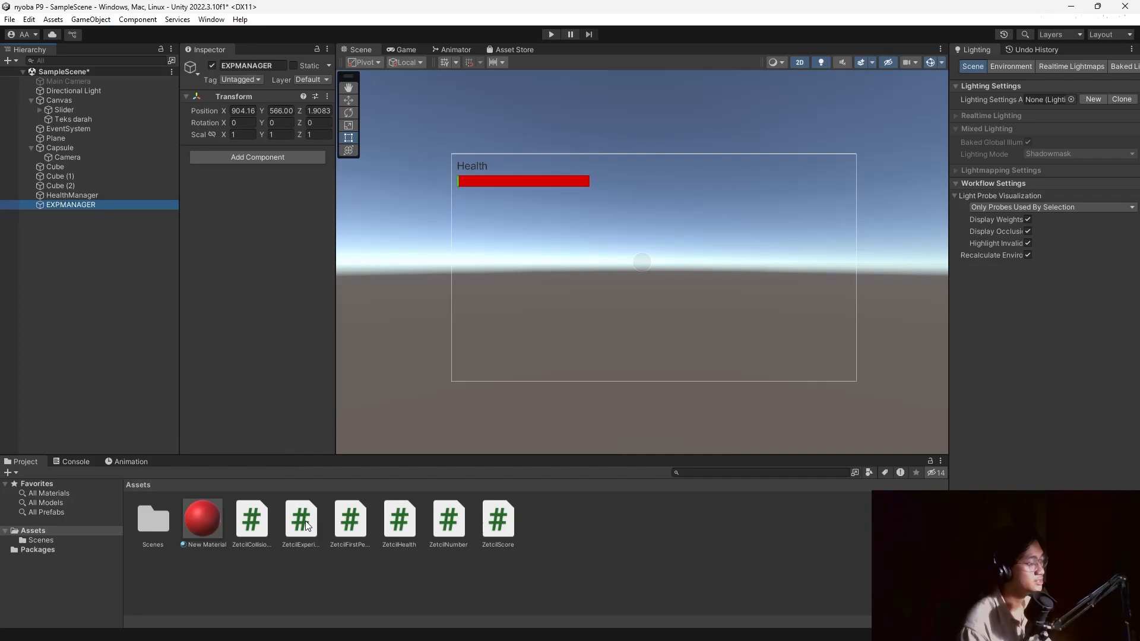
left_click_drag(305, 521, 269, 293)
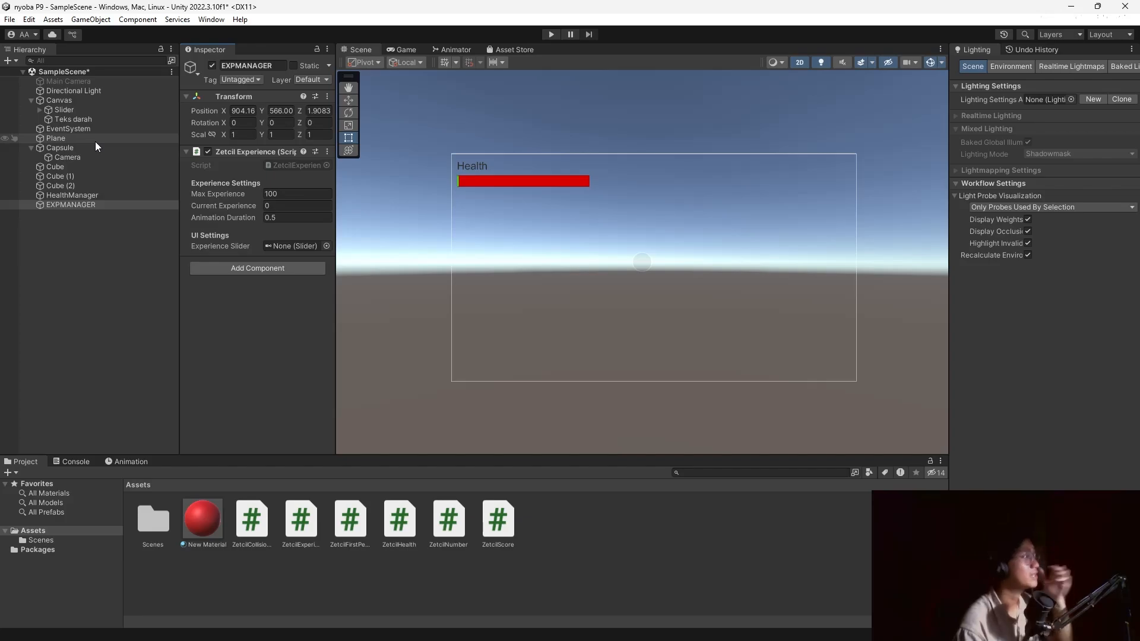
Select the health Slider and the Teks darah label together.
left_click(86, 112)
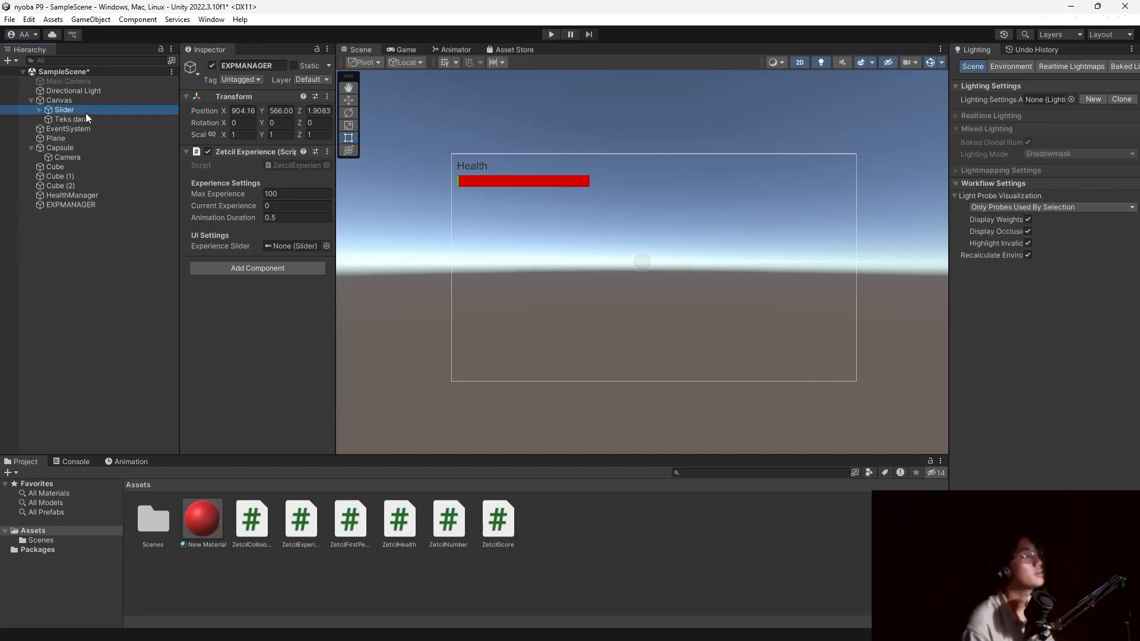
left_click(85, 119)
left_click(99, 205)
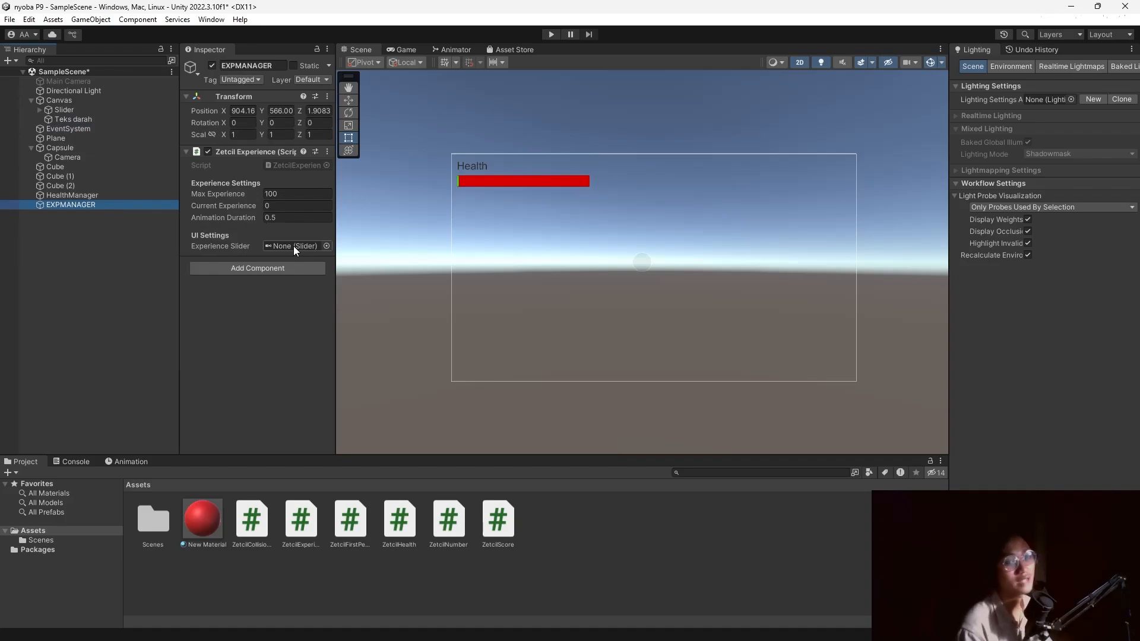
left_click(68, 110)
left_click(71, 118, "ctrl")
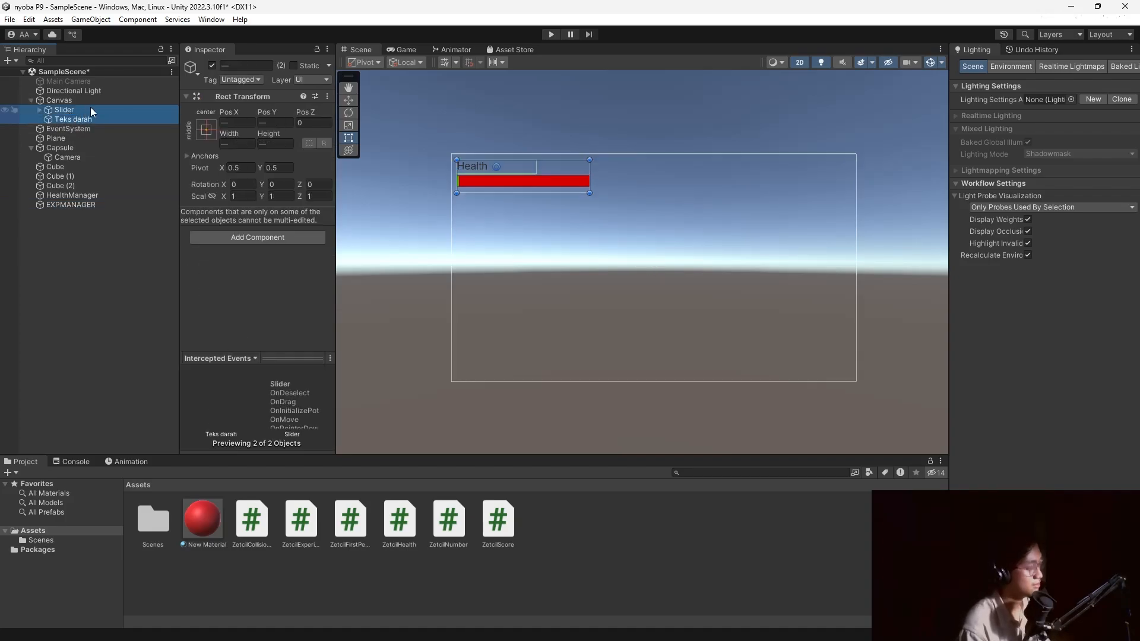
Duplicate Slider and Teks darah, renaming the copies Teks Exp and Exp slider.
key("ctrl+d")
left_click(89, 128)
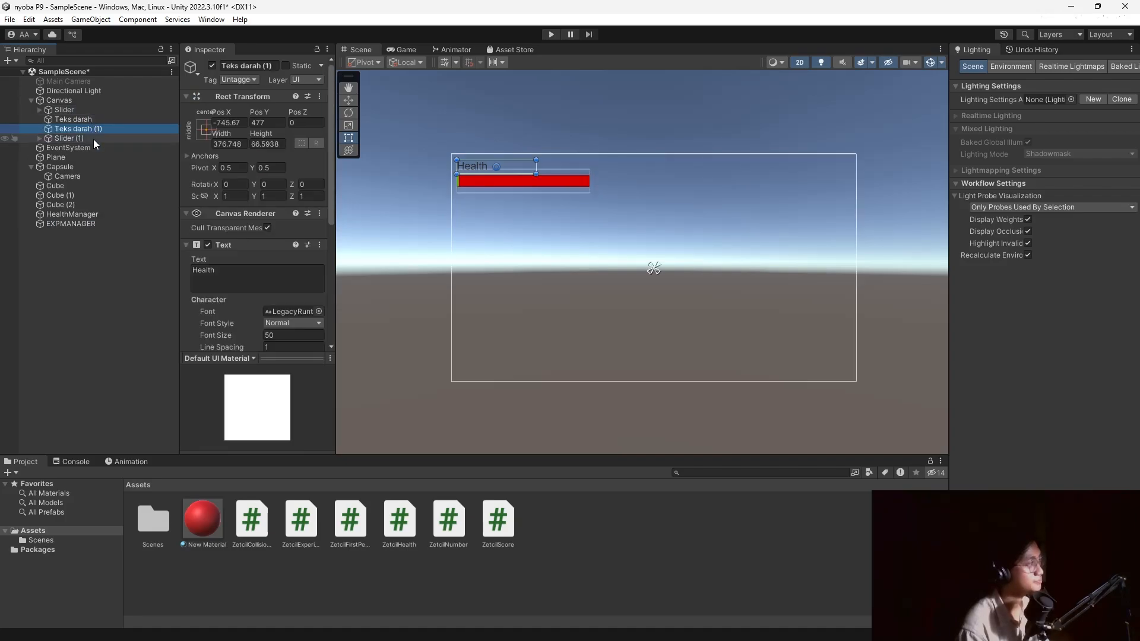
left_click(267, 67)
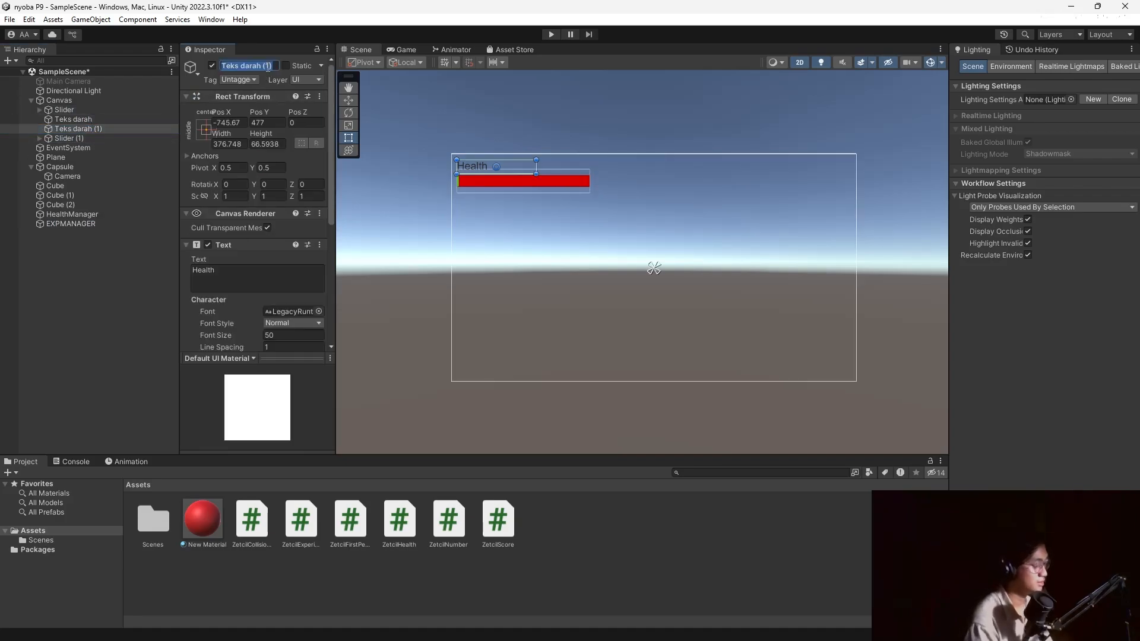
type("Teks ")
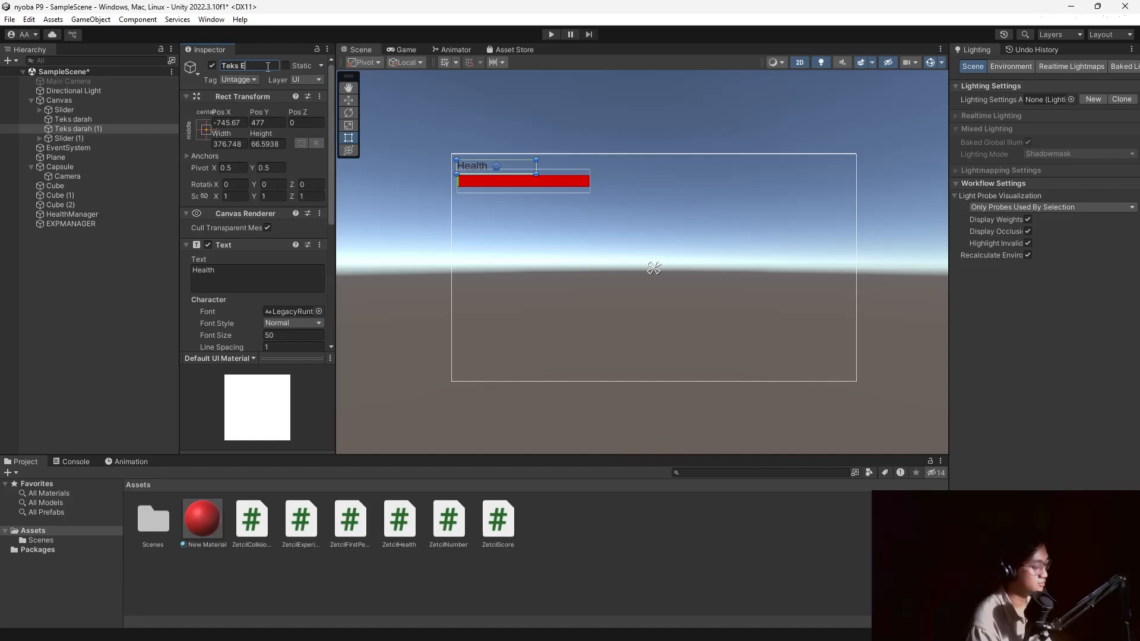
type("Exp")
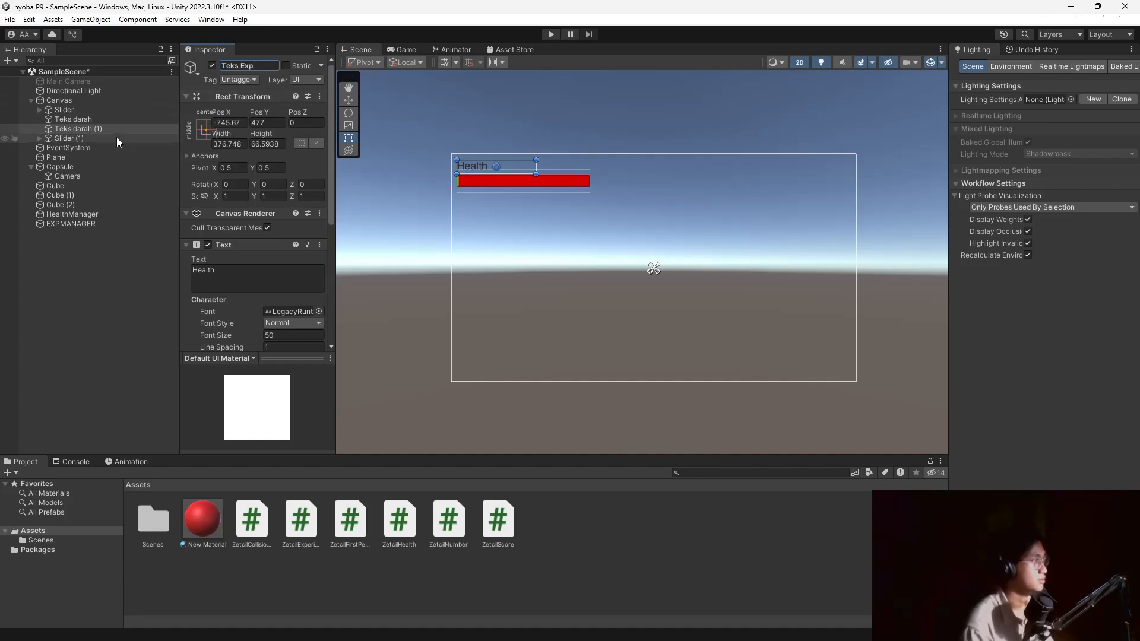
left_click(116, 137)
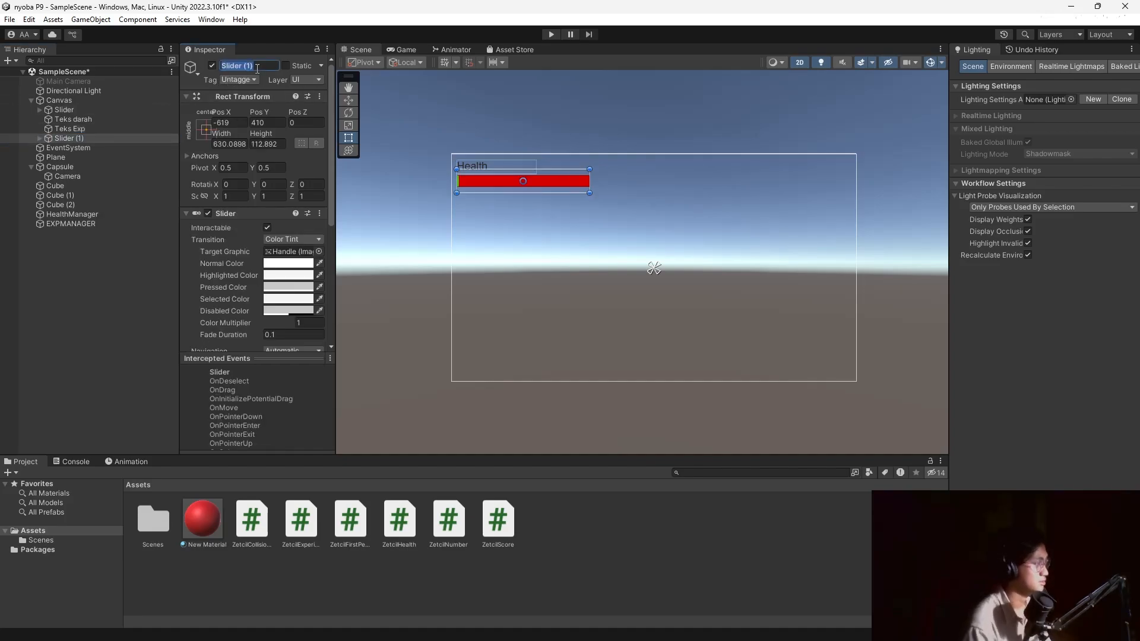
type("Exp")
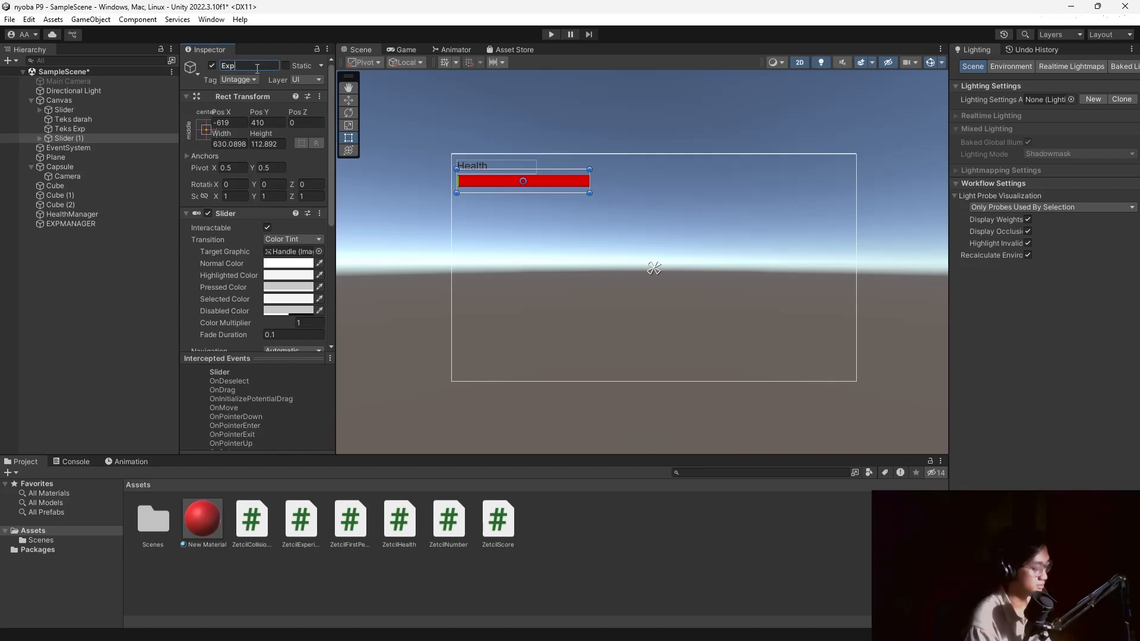
type(" slider")
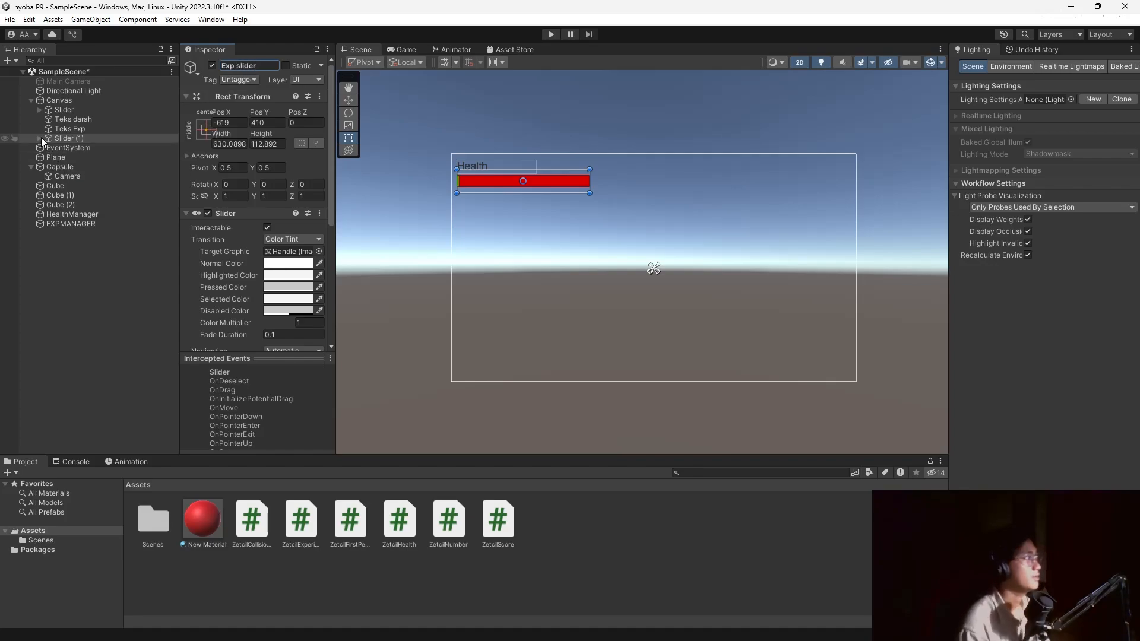
left_click(40, 137)
Set the Exp slider's Background image colour to white.
left_click(77, 148)
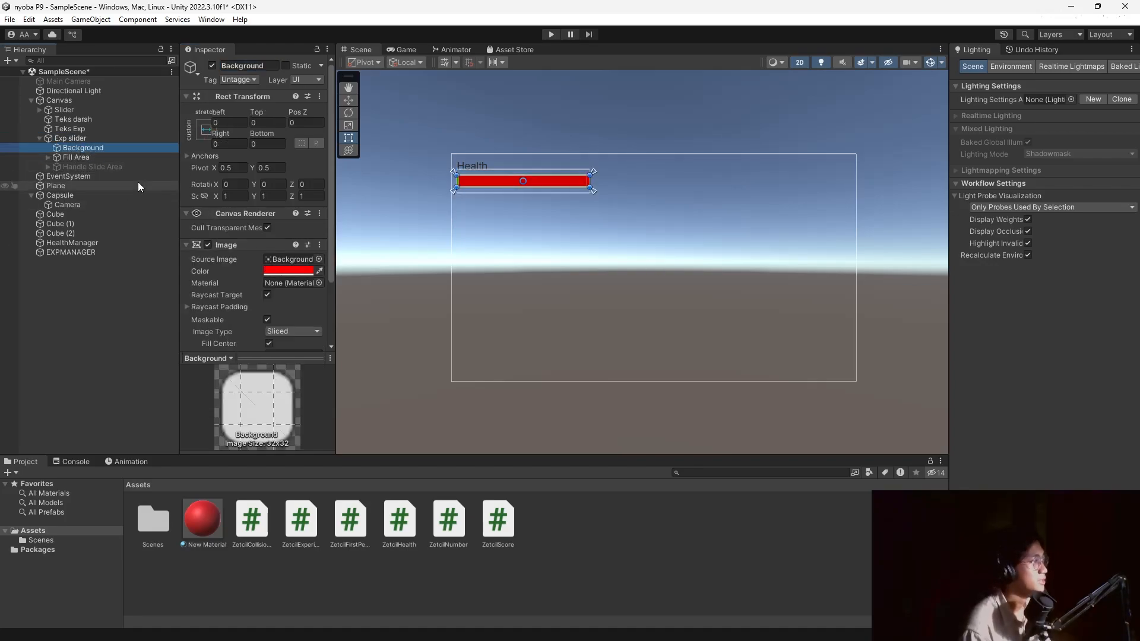
left_click(288, 270)
left_click_drag(362, 336, 313, 314)
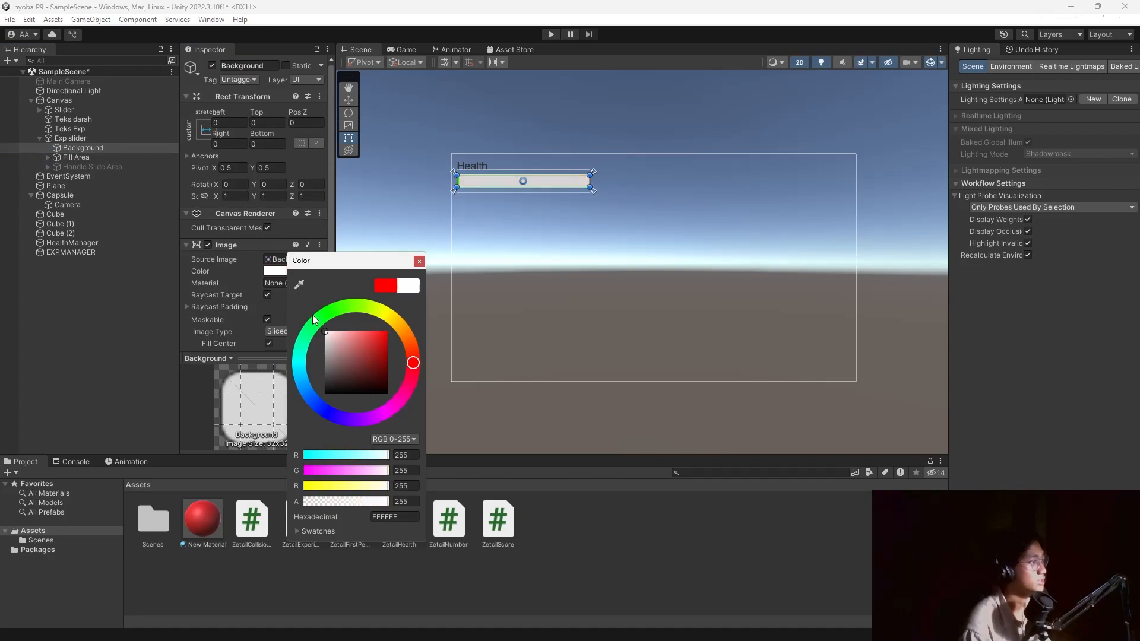
left_click(419, 260)
Change the Exp slider's Fill colour from green to yellow (FFF400).
left_click(57, 157)
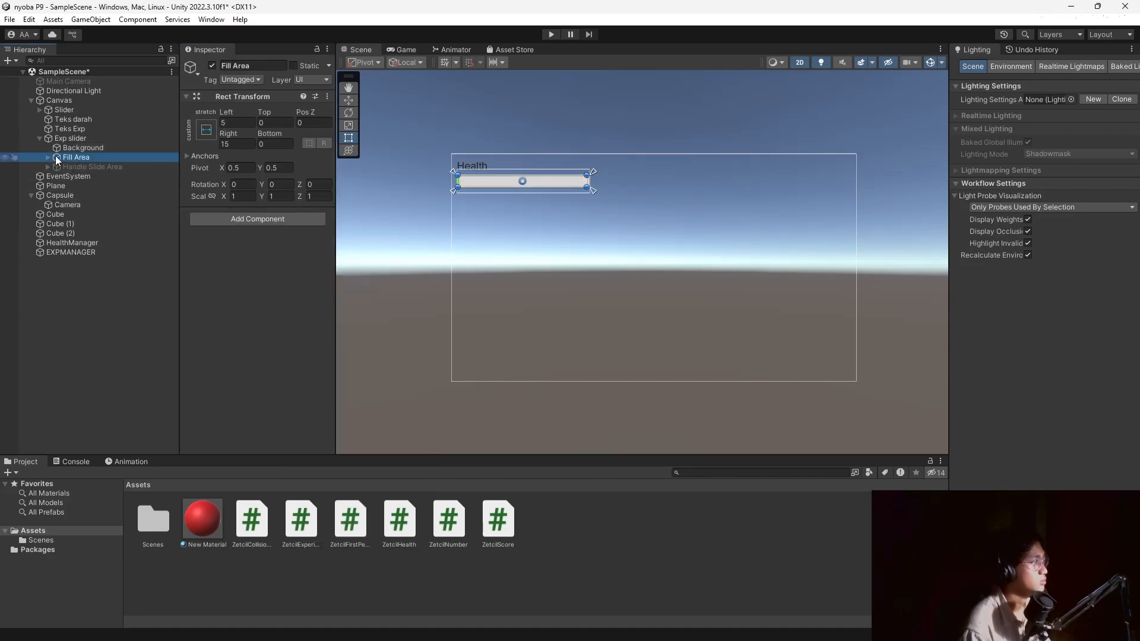
left_click(48, 157)
left_click(73, 167)
left_click(276, 283)
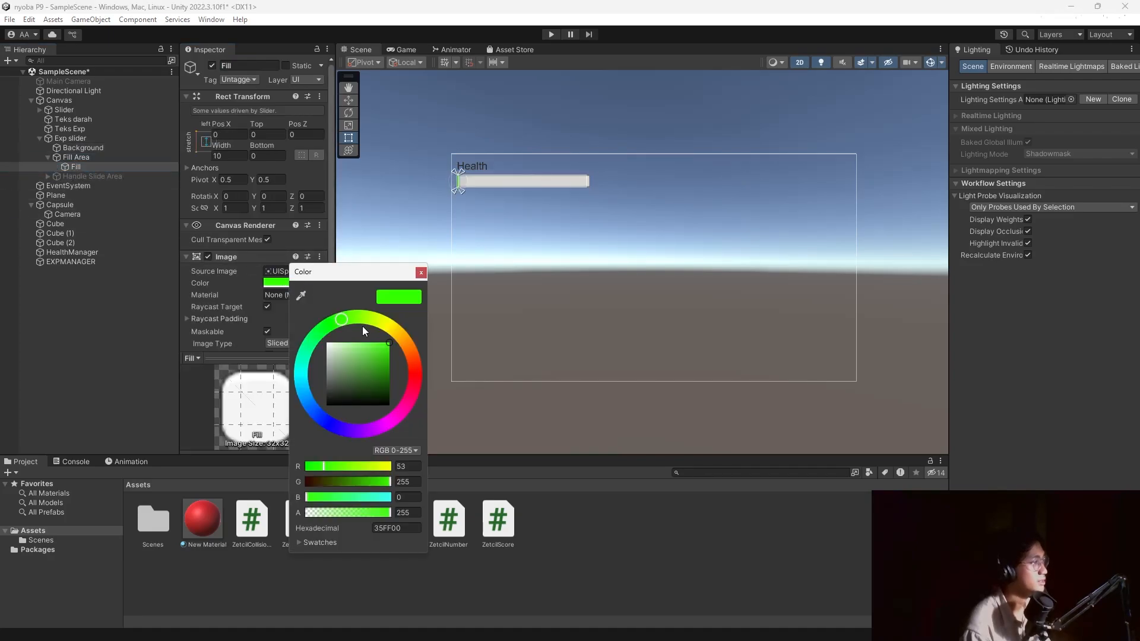
left_click_drag(364, 319, 394, 322)
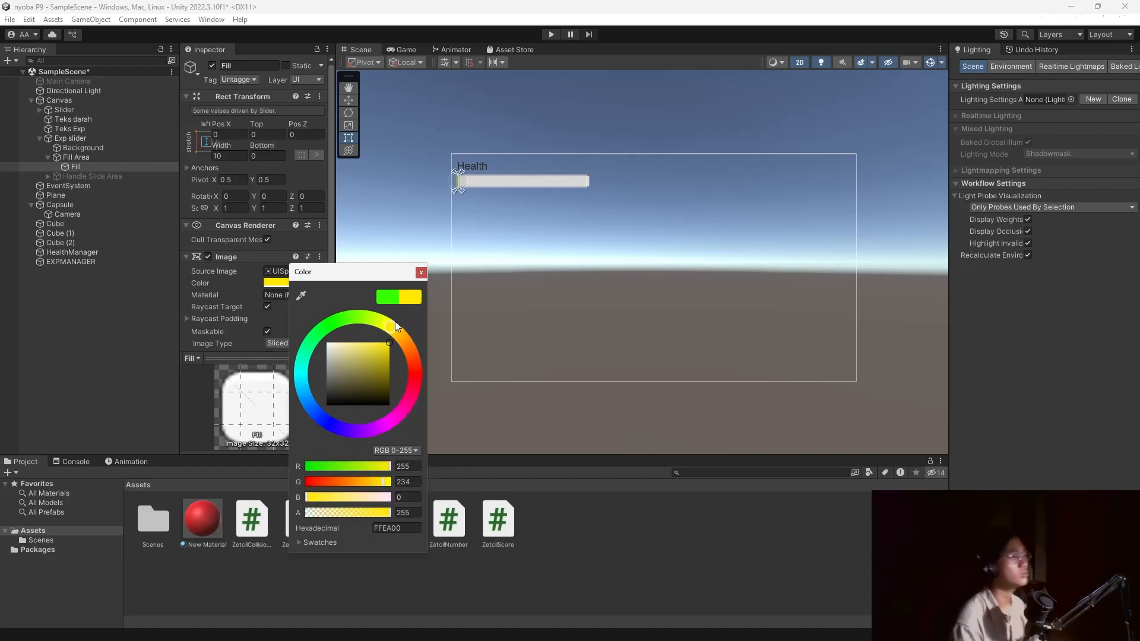
left_click(423, 271)
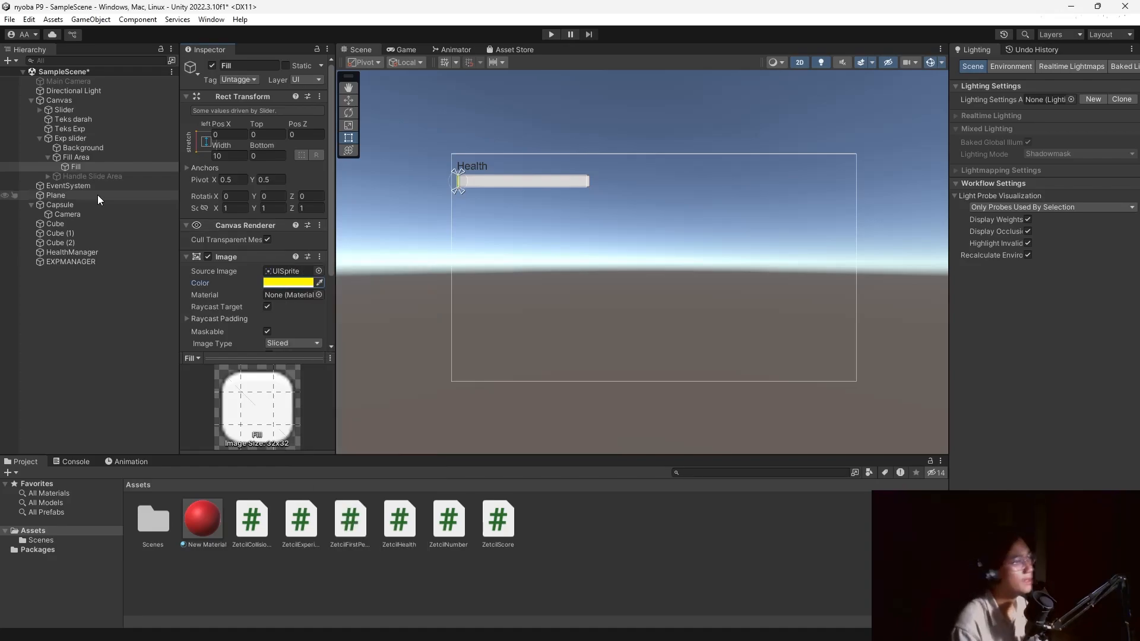
left_click(48, 157)
left_click(39, 138)
left_click(40, 109)
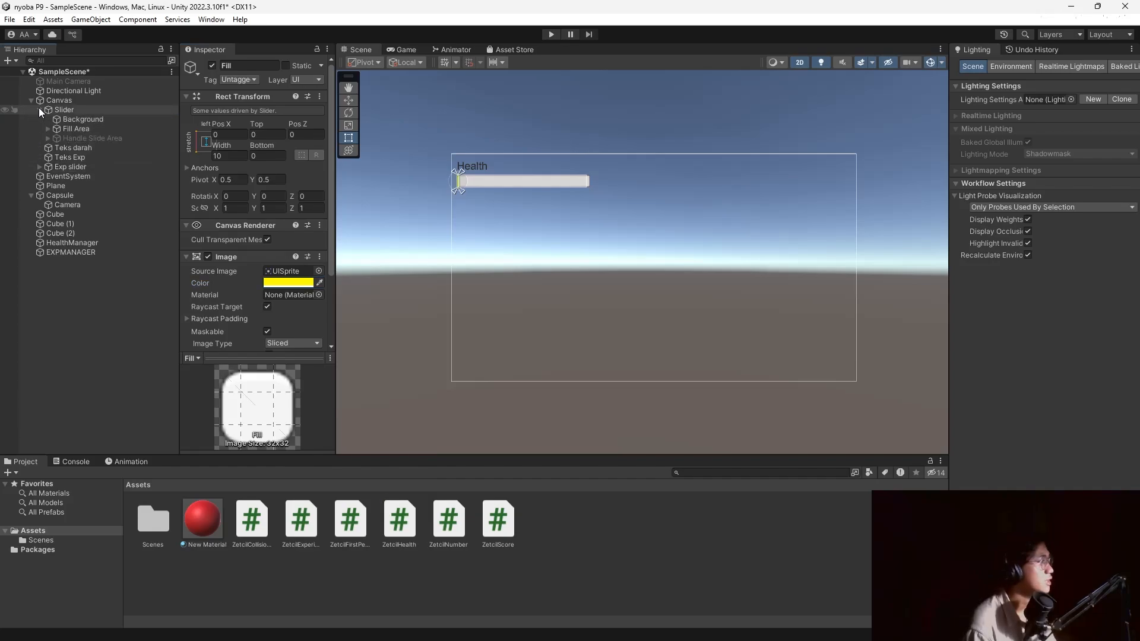
left_click(39, 109)
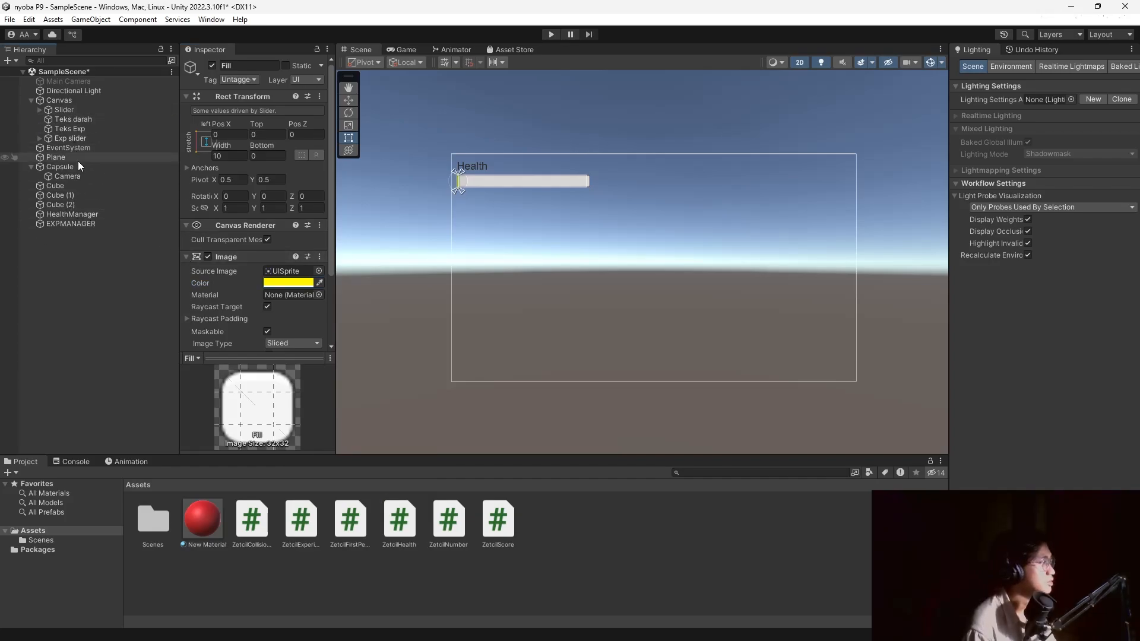
Assign Exp slider to EXPMANAGER's Experience Slider field.
left_click(83, 224)
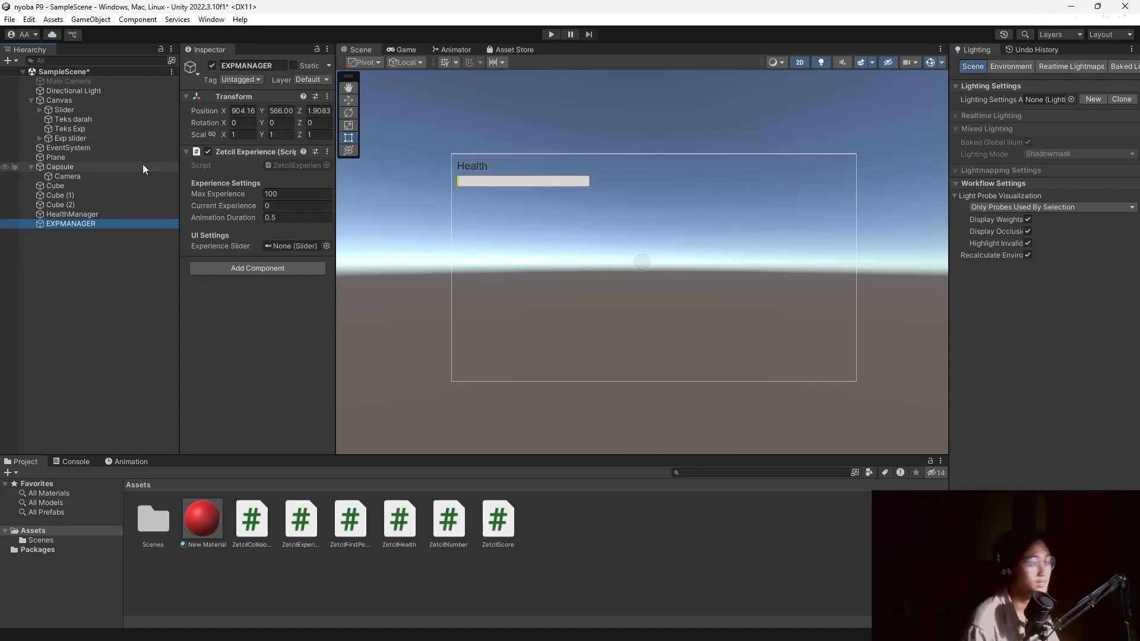
left_click_drag(70, 138, 280, 246)
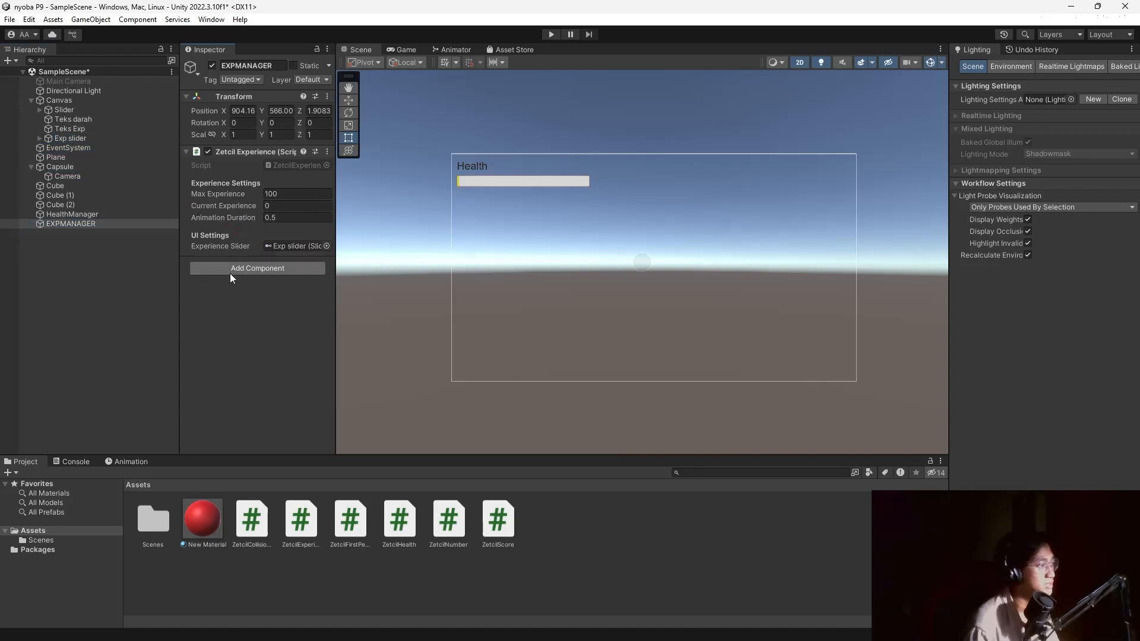
Add an EXPMANAGER entry on Cube's Trigger Enter Event calling AddExperience with 20.
left_click(69, 187)
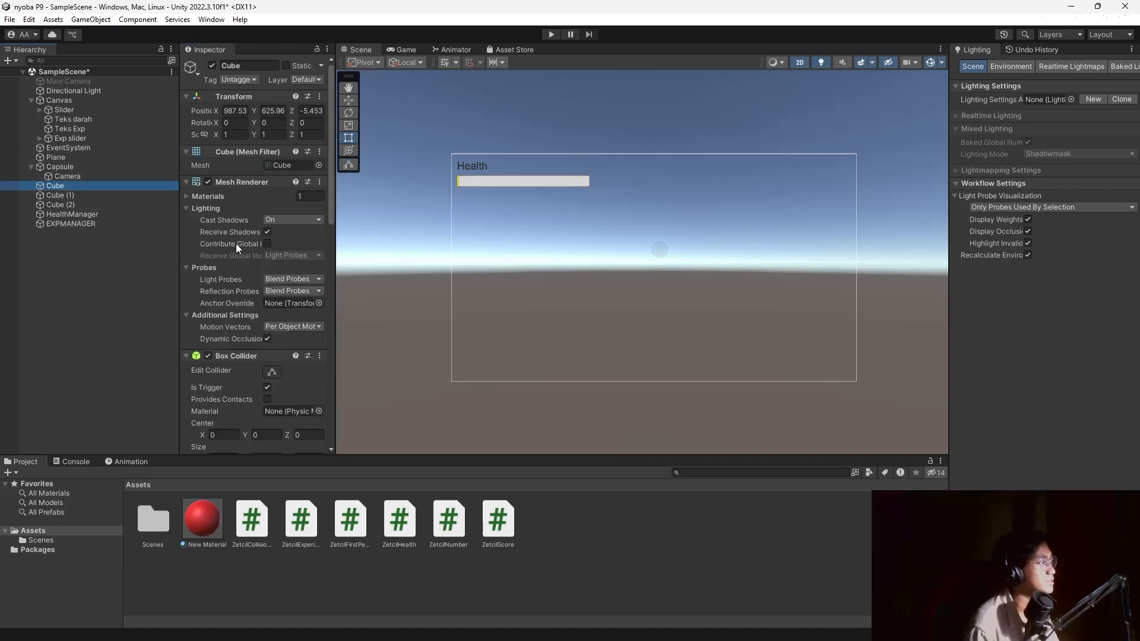
scroll(212, 286, "down", 10)
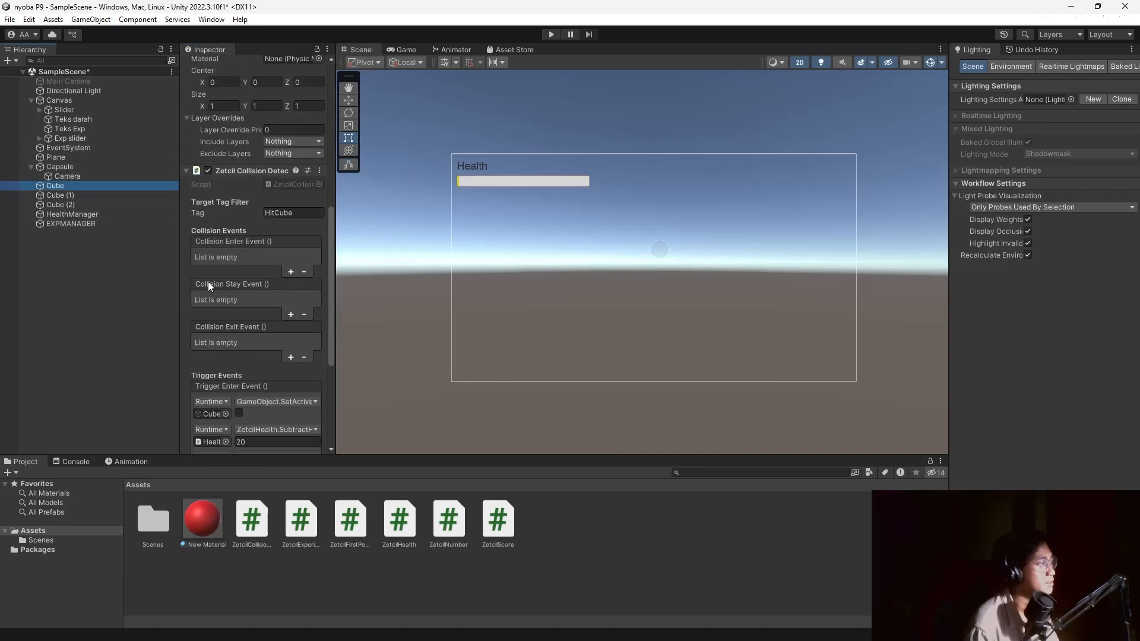
scroll(261, 297, "down", 5)
left_click(291, 331)
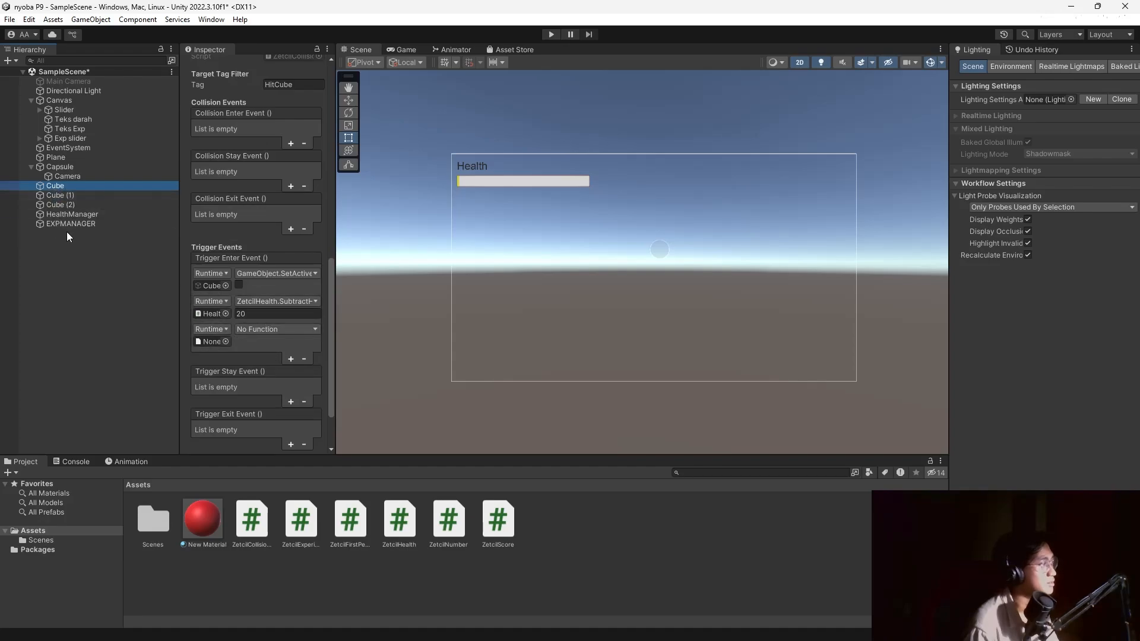
left_click(305, 359)
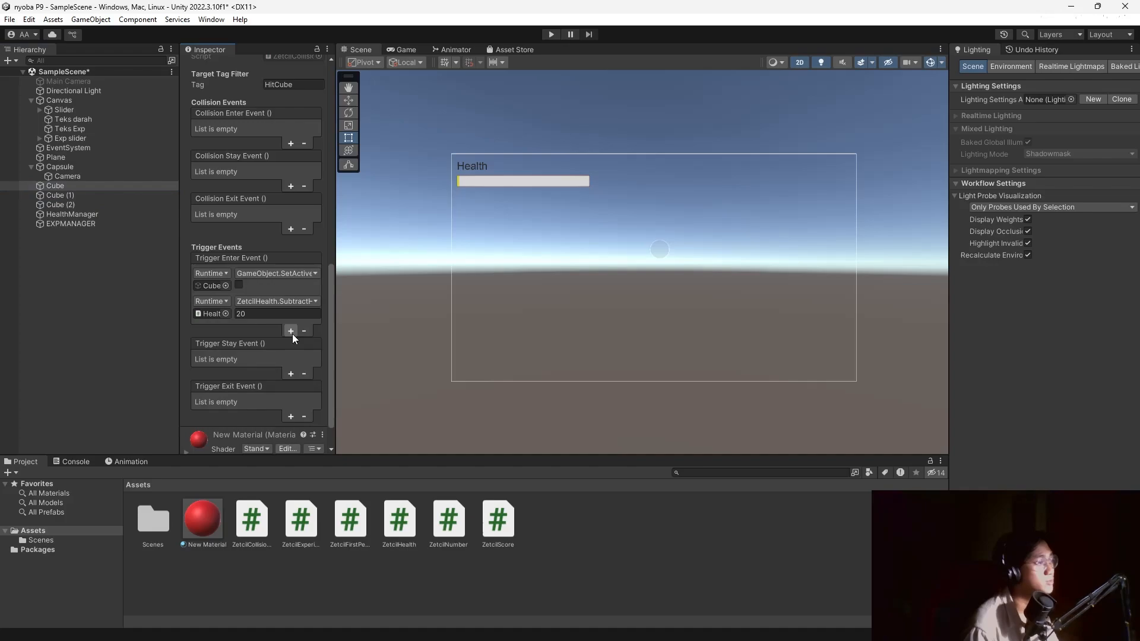
left_click(291, 331)
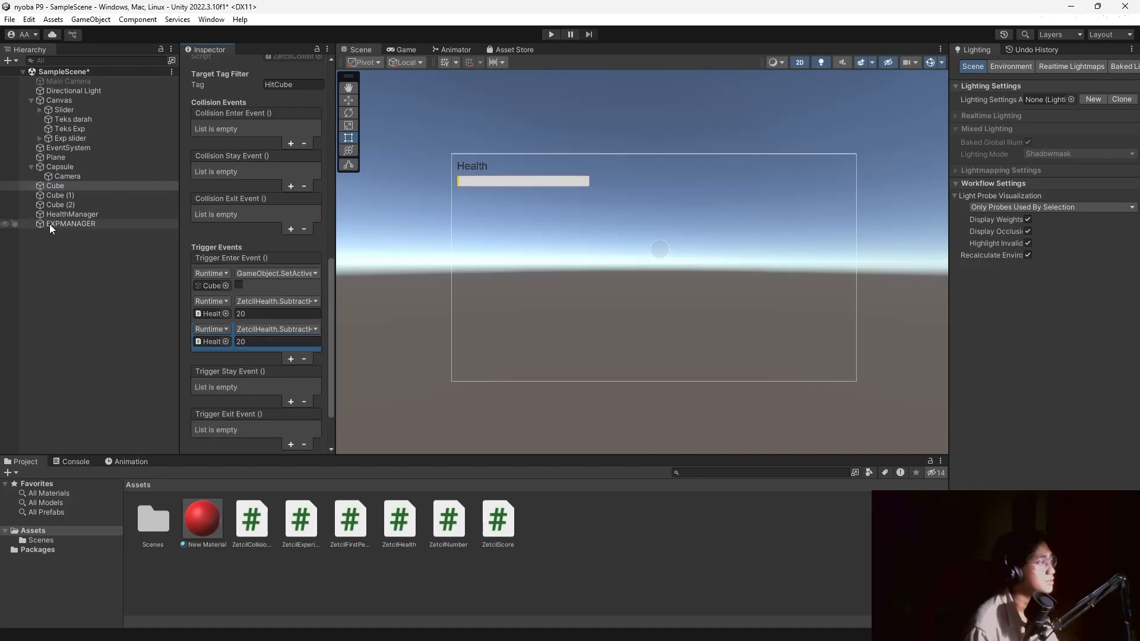
mouse_move(49, 223)
left_mouse_down()
mouse_move(221, 340)
mouse_move(216, 348)
left_mouse_up()
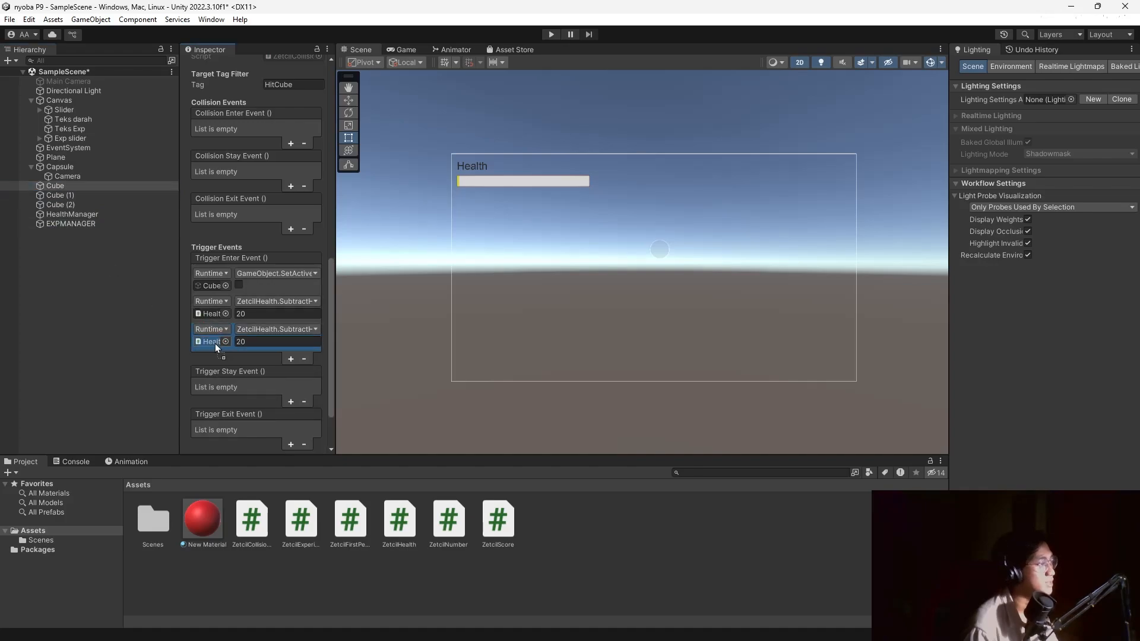
left_click(273, 329)
mouse_move(319, 392)
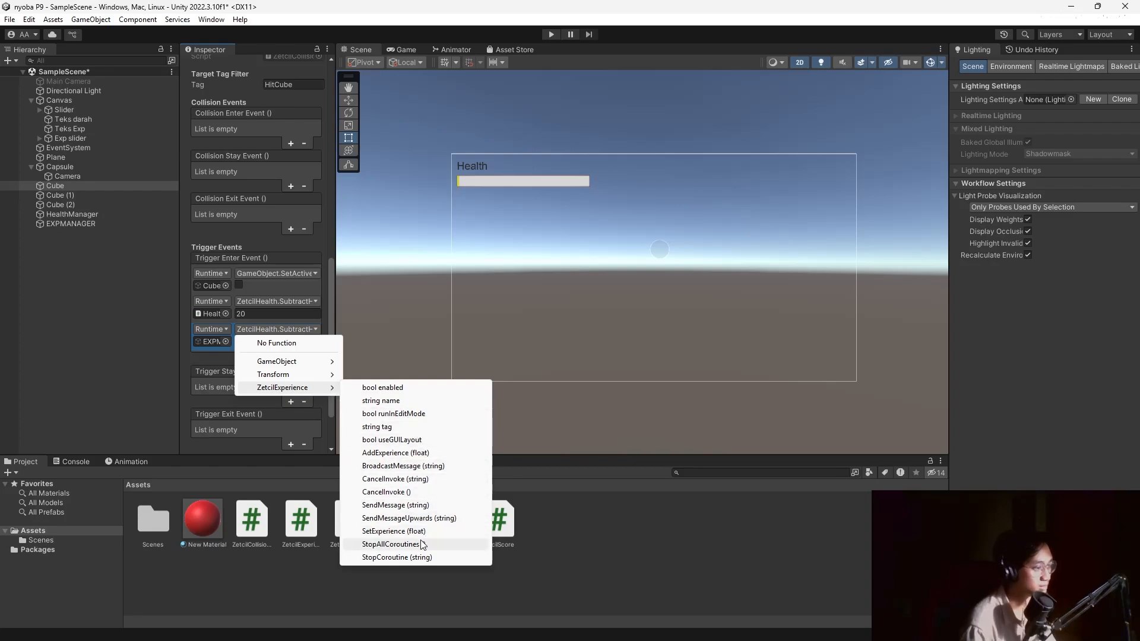
left_click(411, 455)
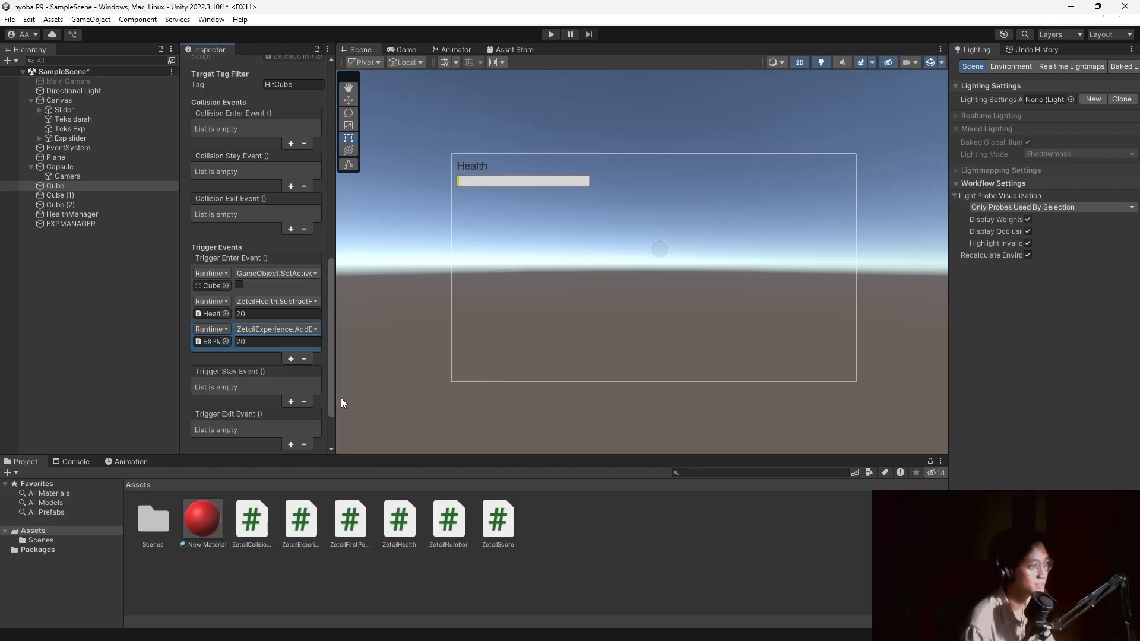
left_click(262, 341)
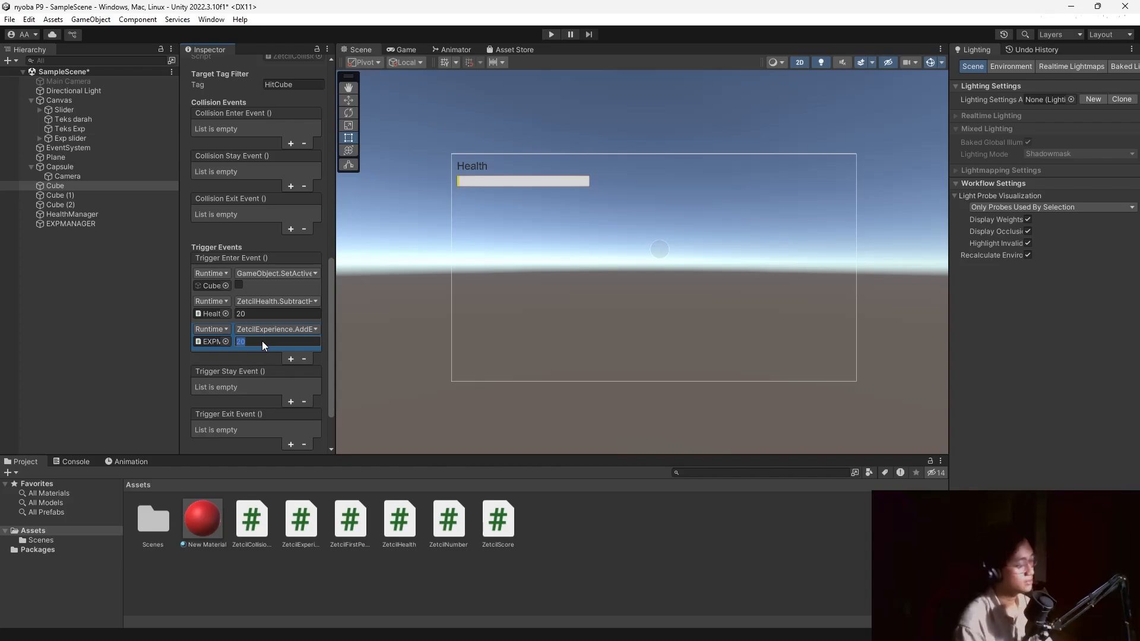
Add an EXPMANAGER entry on Cube (1) calling AddExperience with 30.
left_click(84, 196)
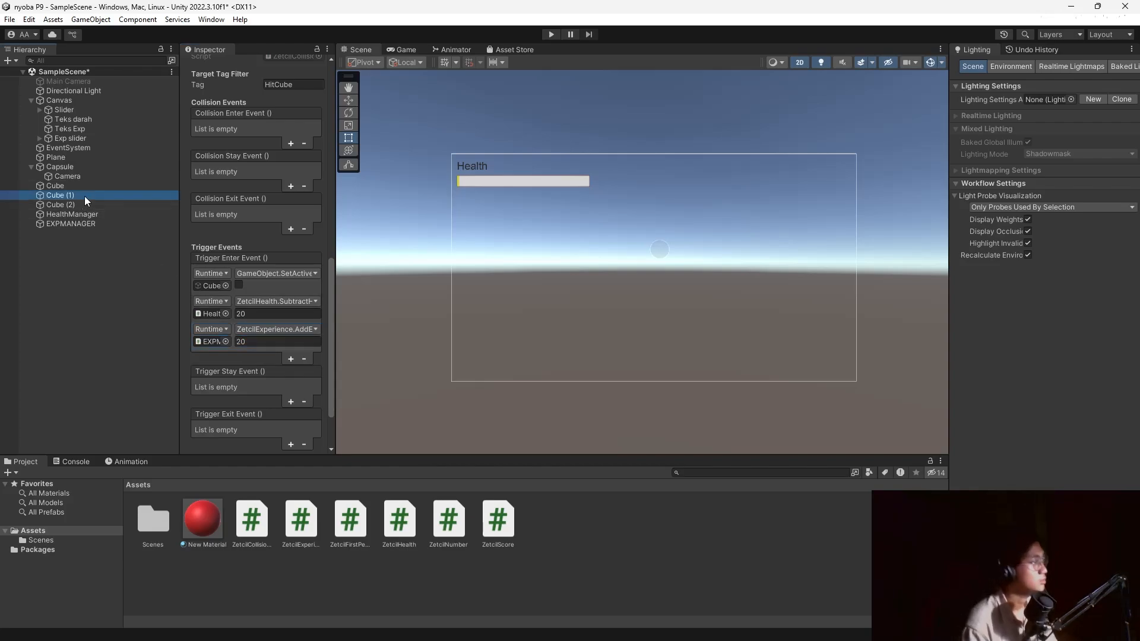
left_click(304, 359)
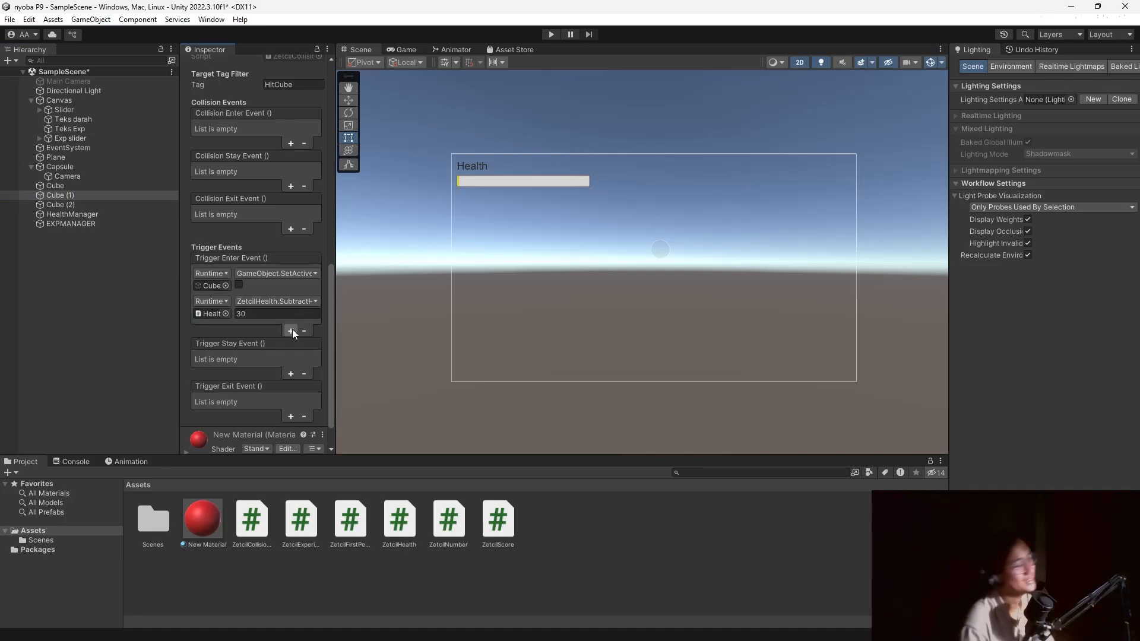
left_click(291, 330)
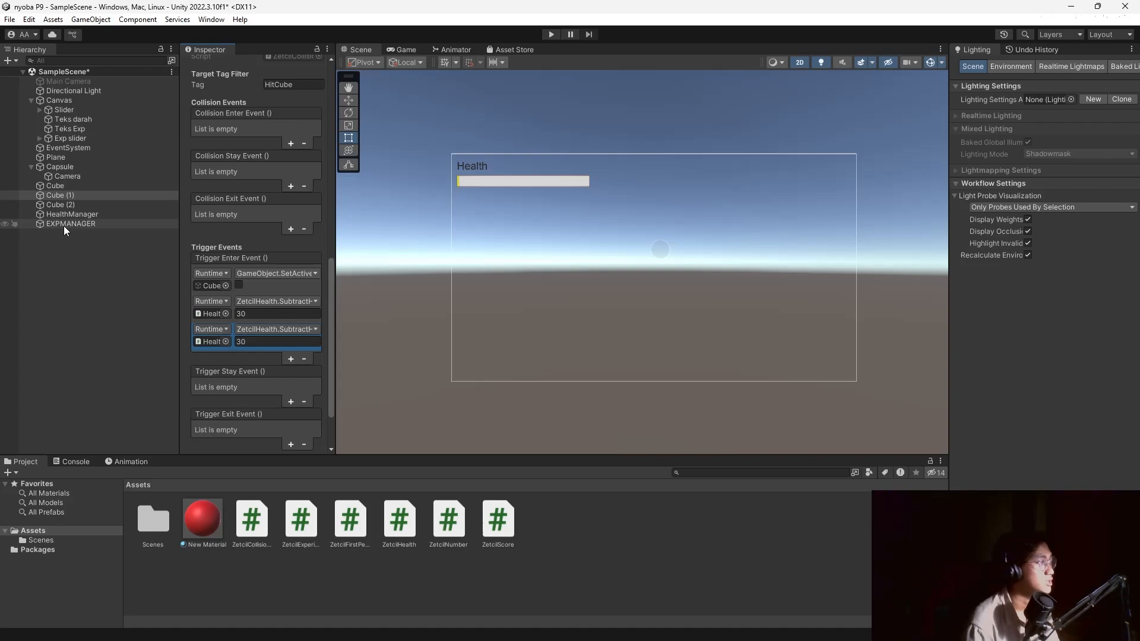
left_click_drag(62, 226, 211, 339)
left_click(275, 330)
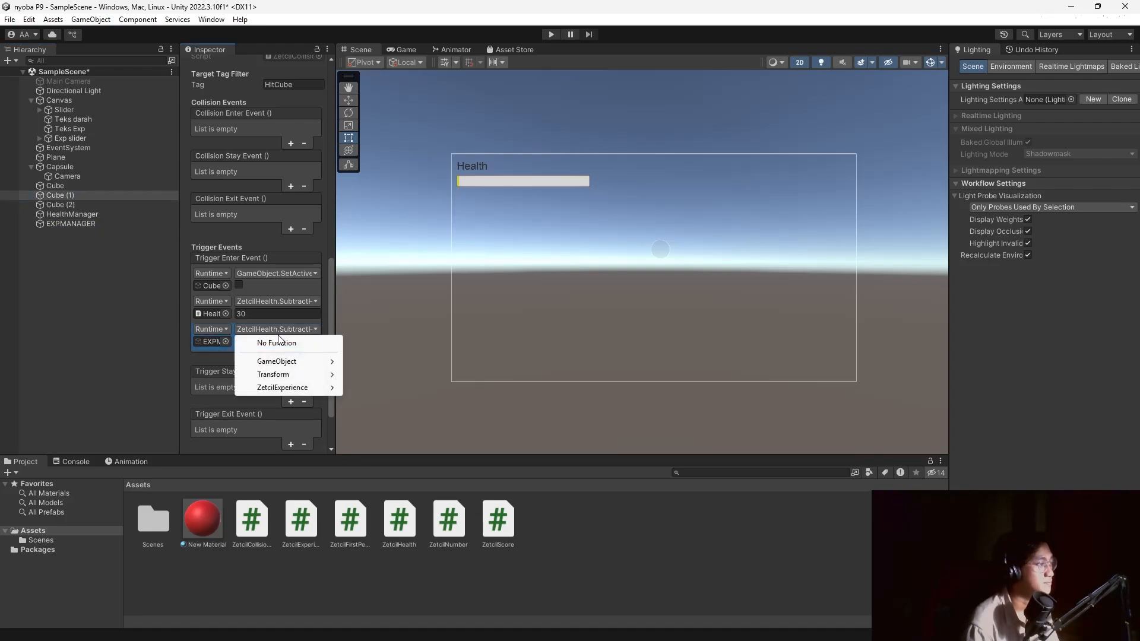
mouse_move(297, 388)
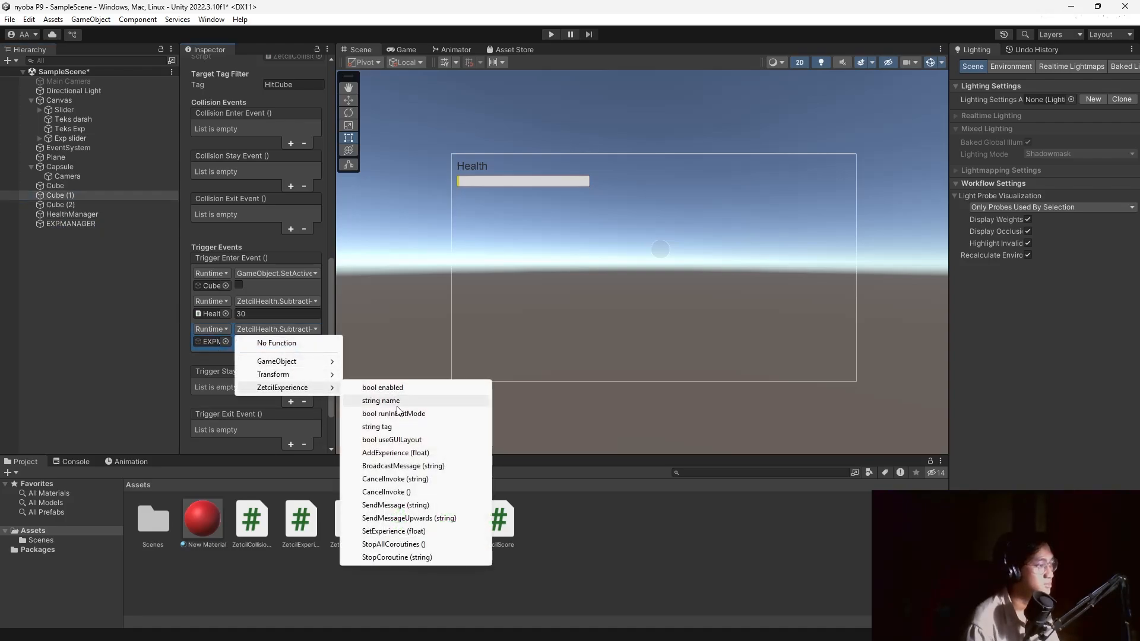
left_click(398, 453)
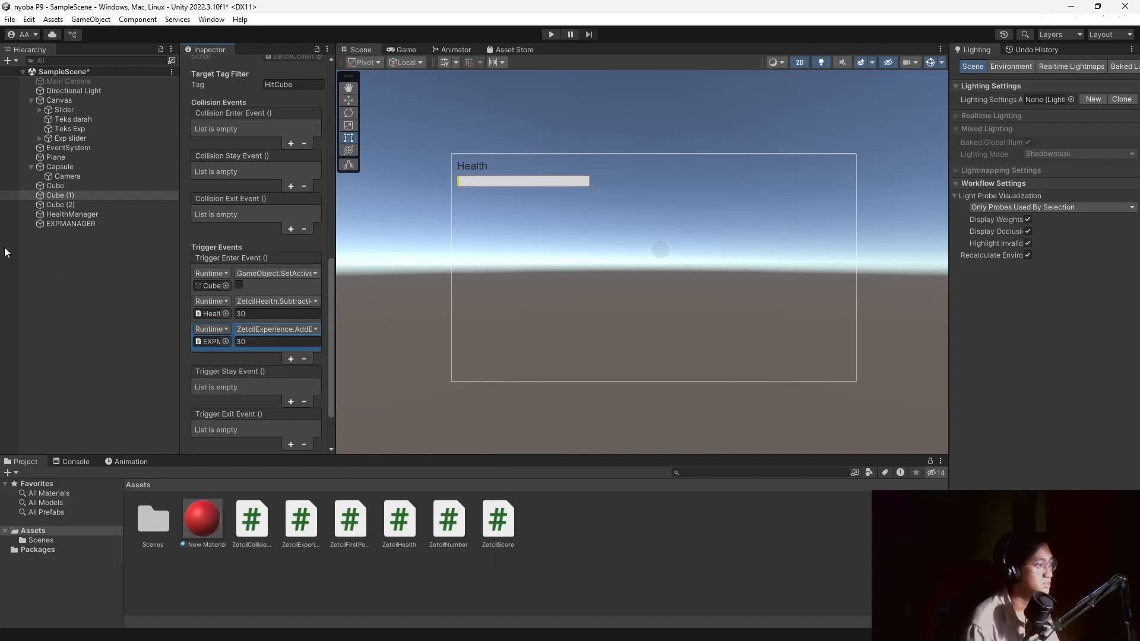
left_click(106, 295)
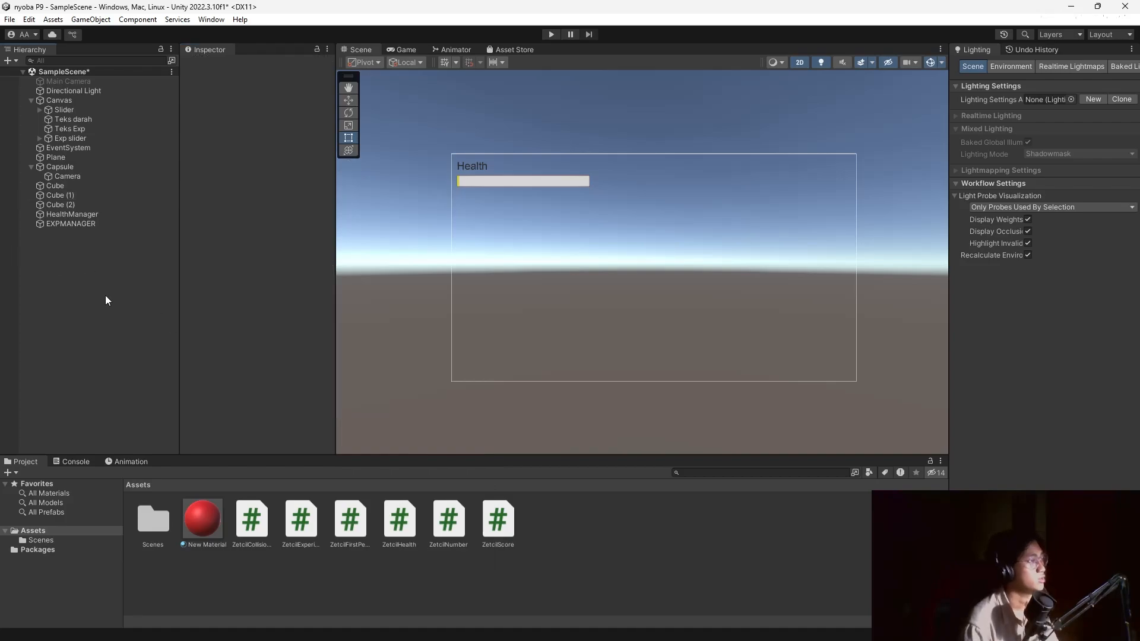
Add an EXPMANAGER entry on Cube (2) calling AddExperience with 40.
left_click(95, 206)
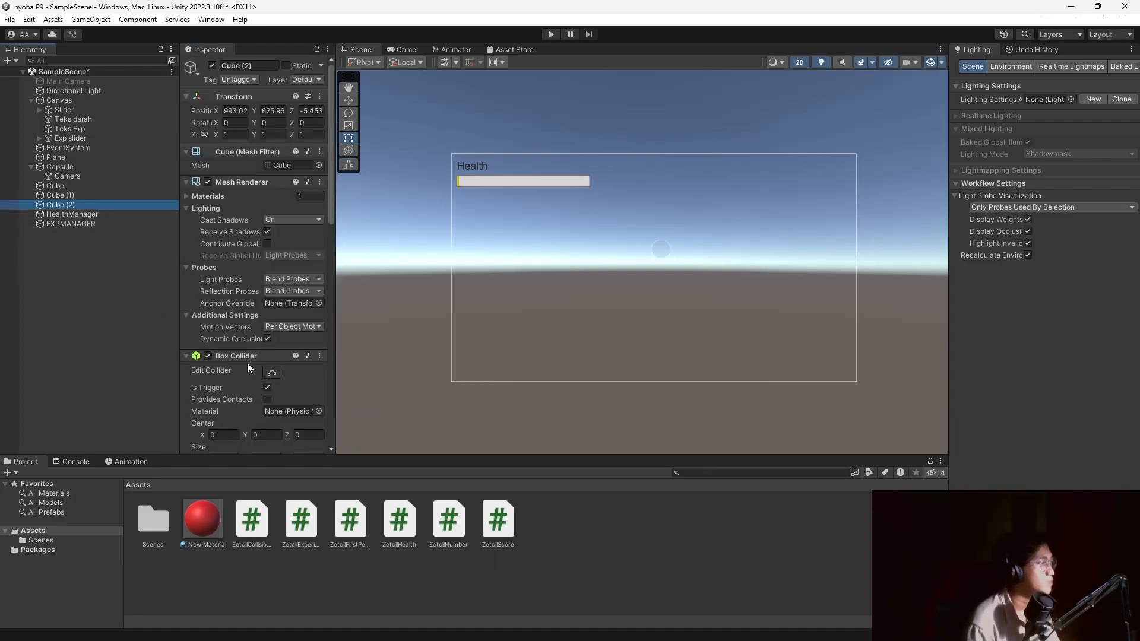
scroll(247, 362, "down", 10)
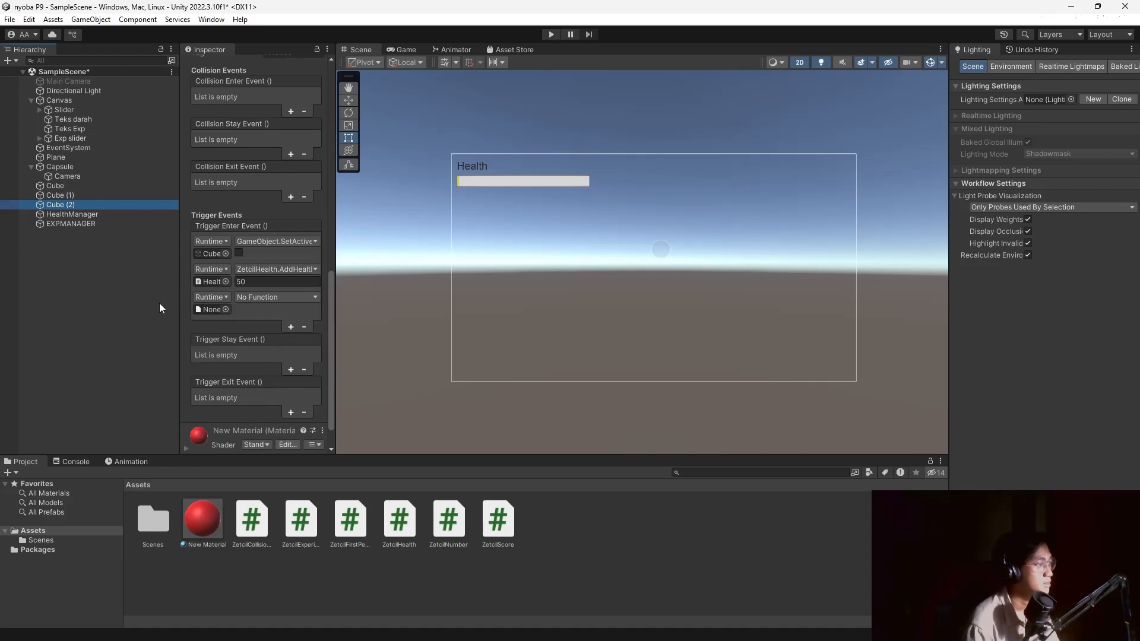
left_click_drag(59, 223, 223, 311)
left_click(272, 298)
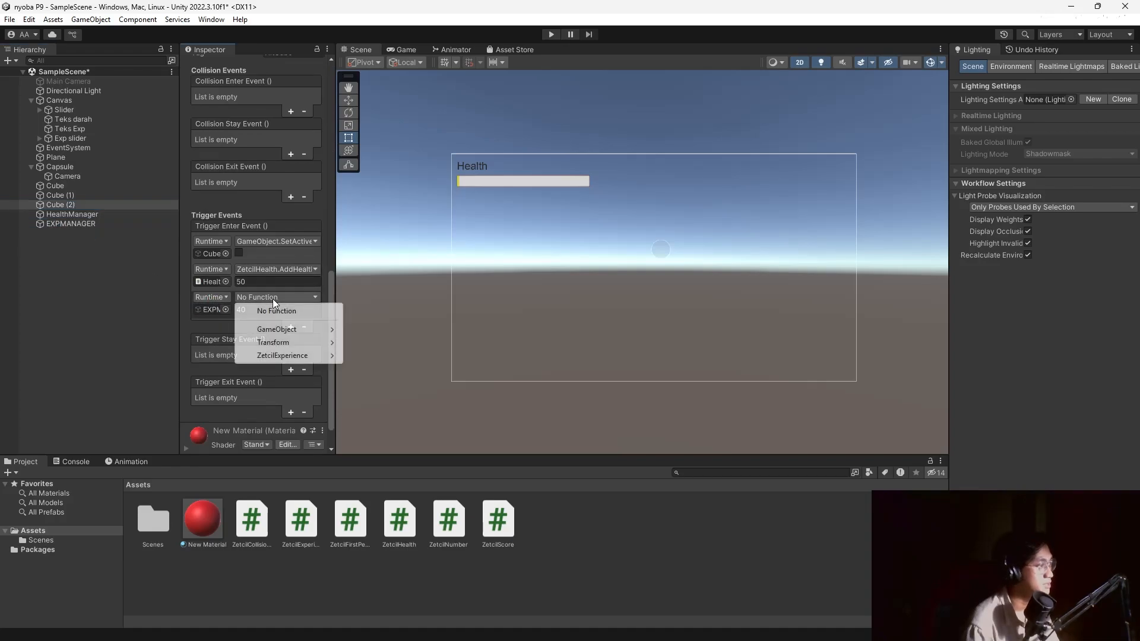
mouse_move(287, 357)
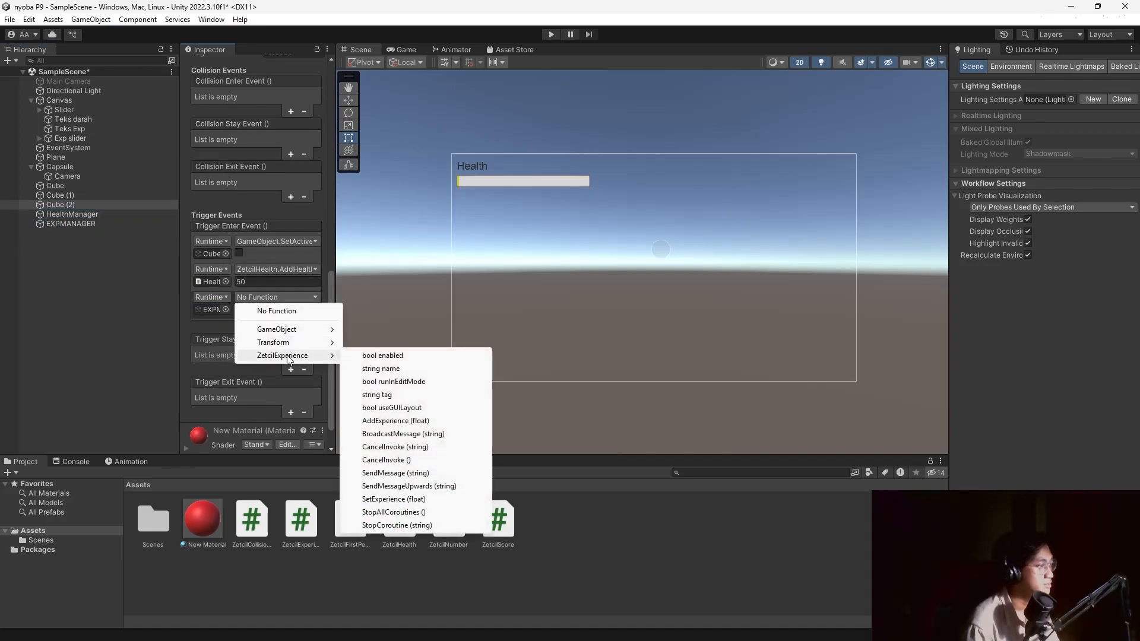
left_click(410, 421)
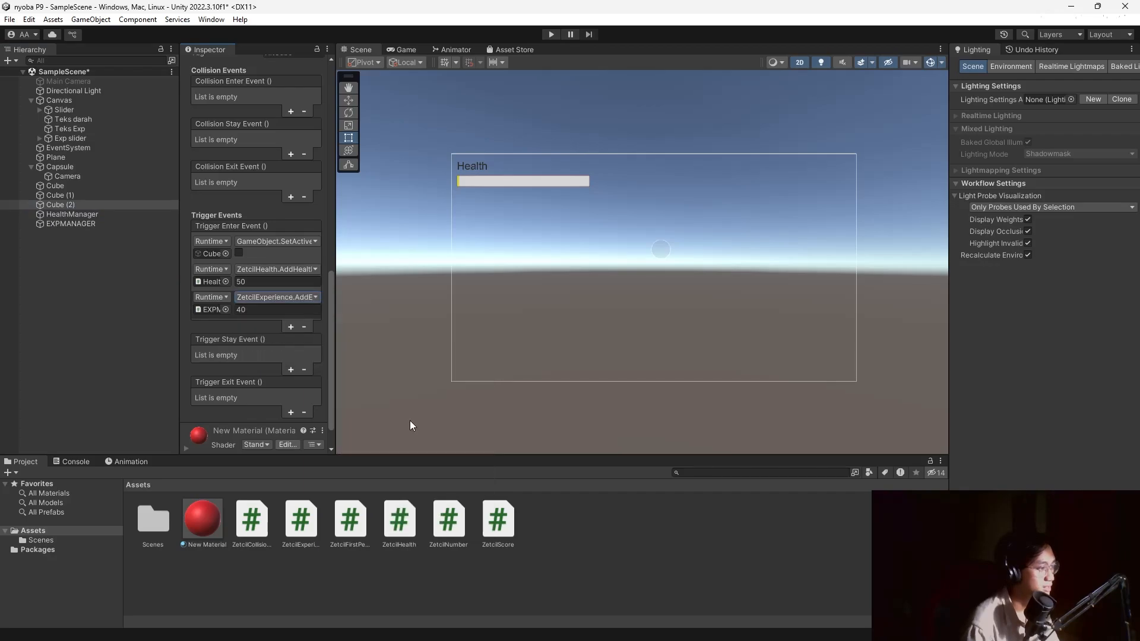
left_click(118, 309)
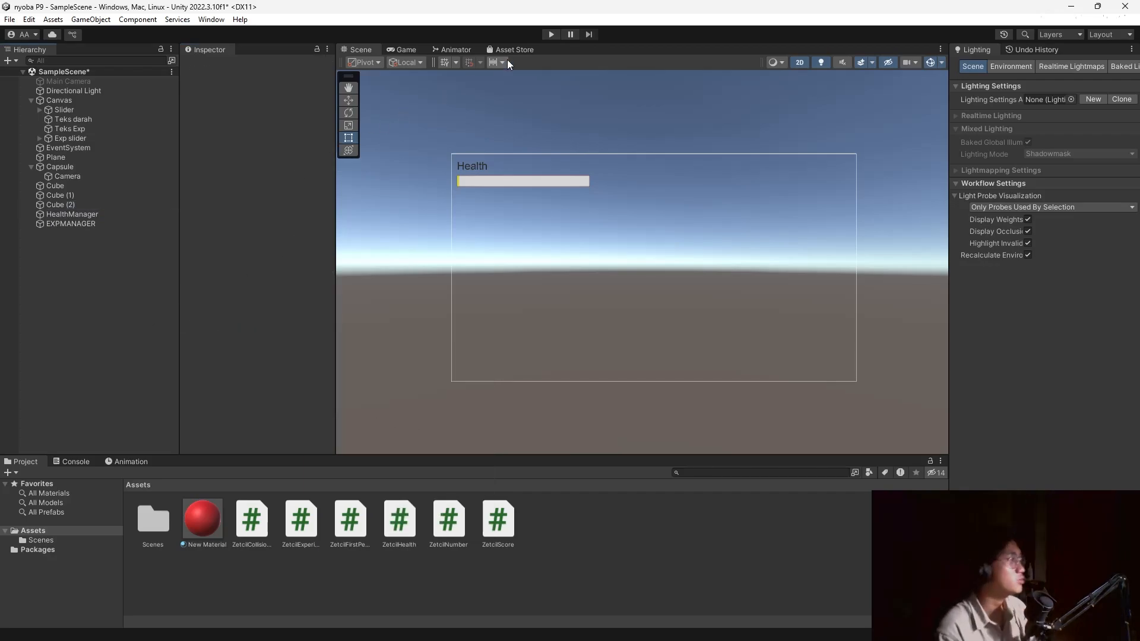
Move Teks Exp and Exp slider below the health bar and select the label's text.
left_click(480, 181)
left_click(488, 179)
left_click(476, 162, "shift")
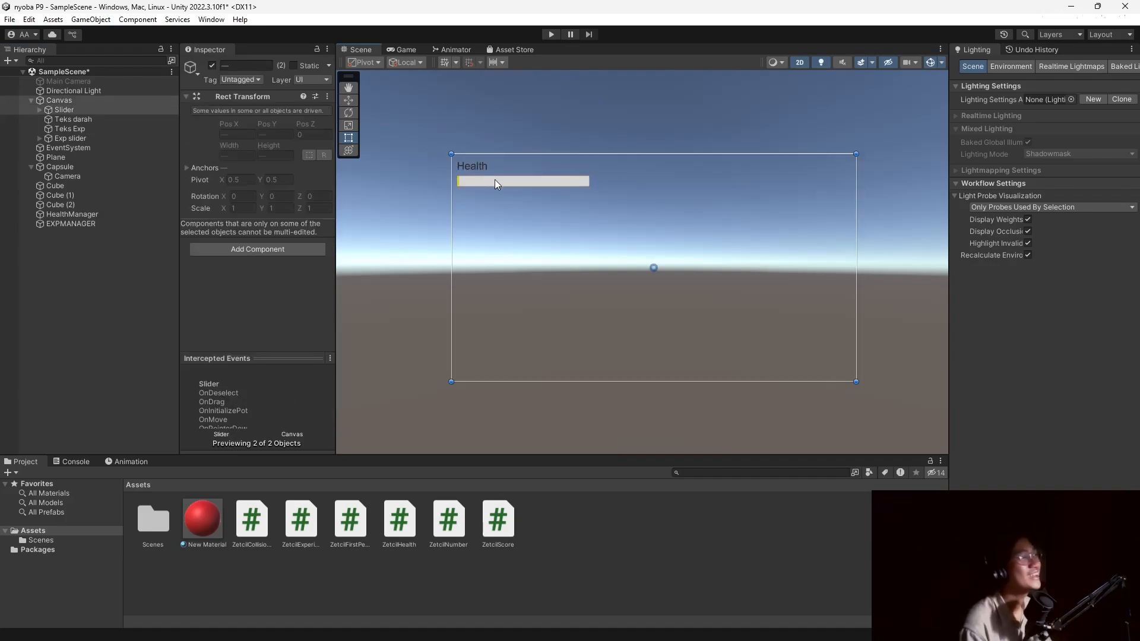
left_click(494, 179)
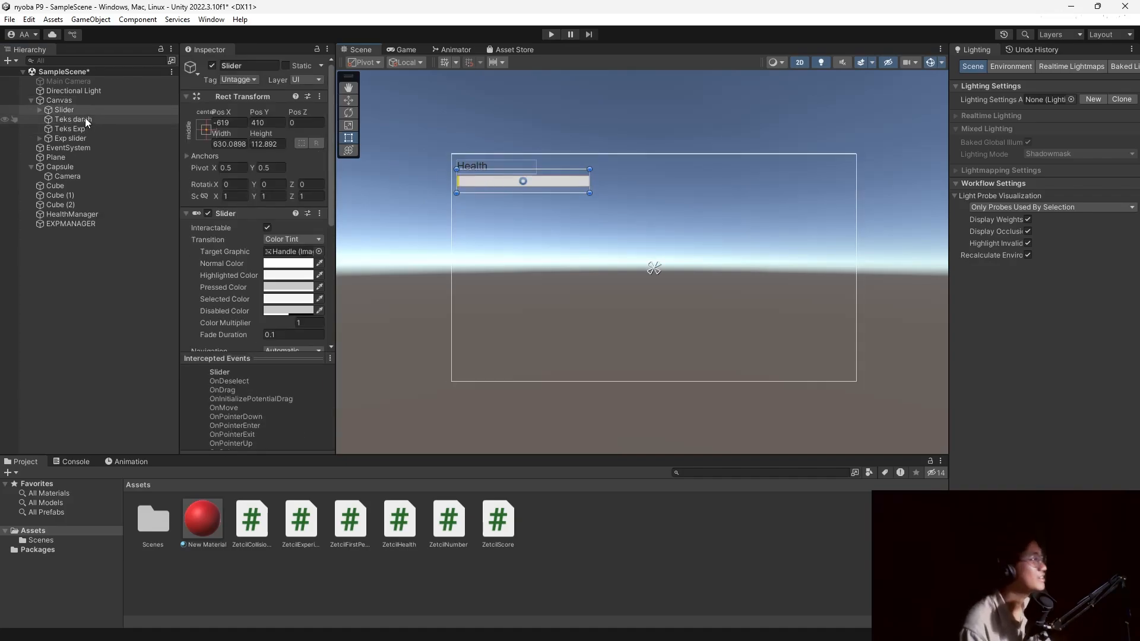
left_click(71, 111)
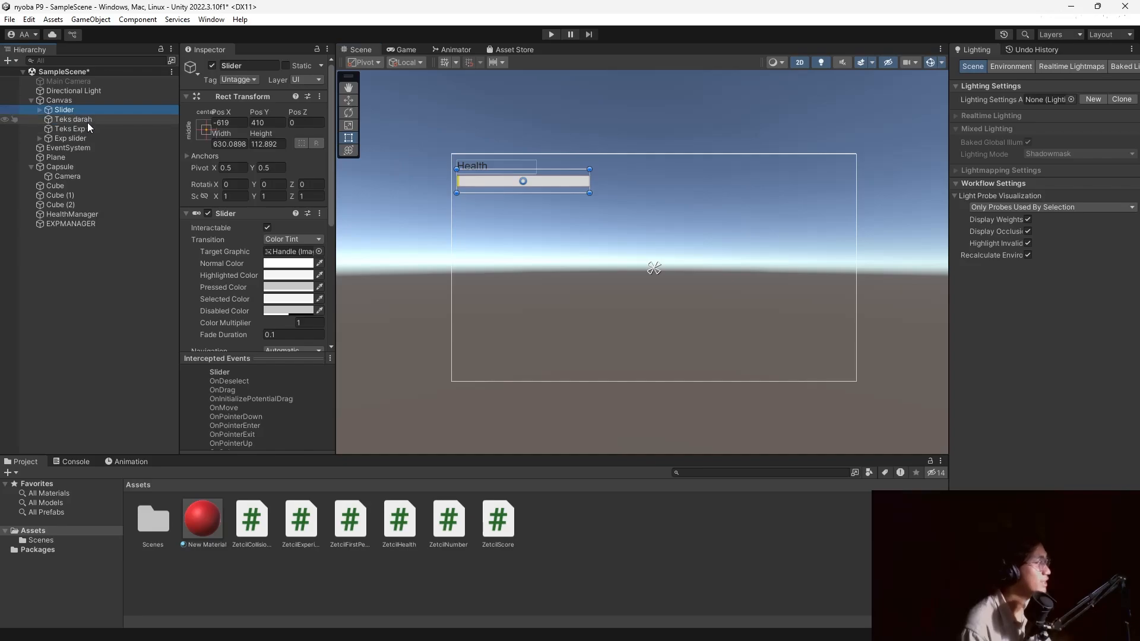
left_click(70, 129)
left_click(91, 140, "ctrl")
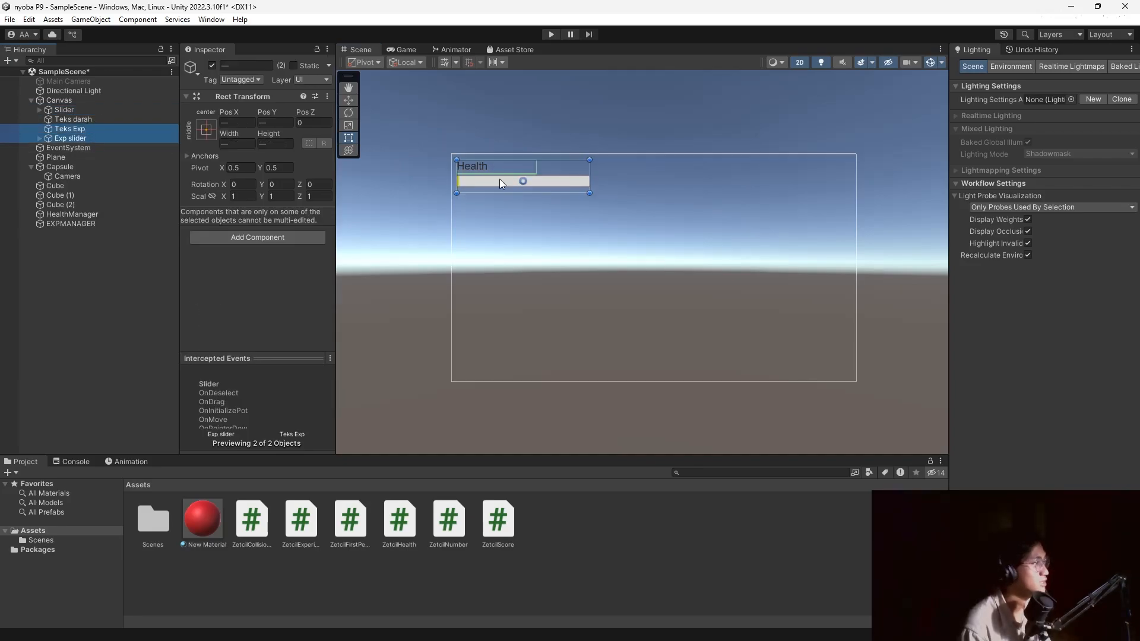
left_click_drag(482, 180, 483, 212)
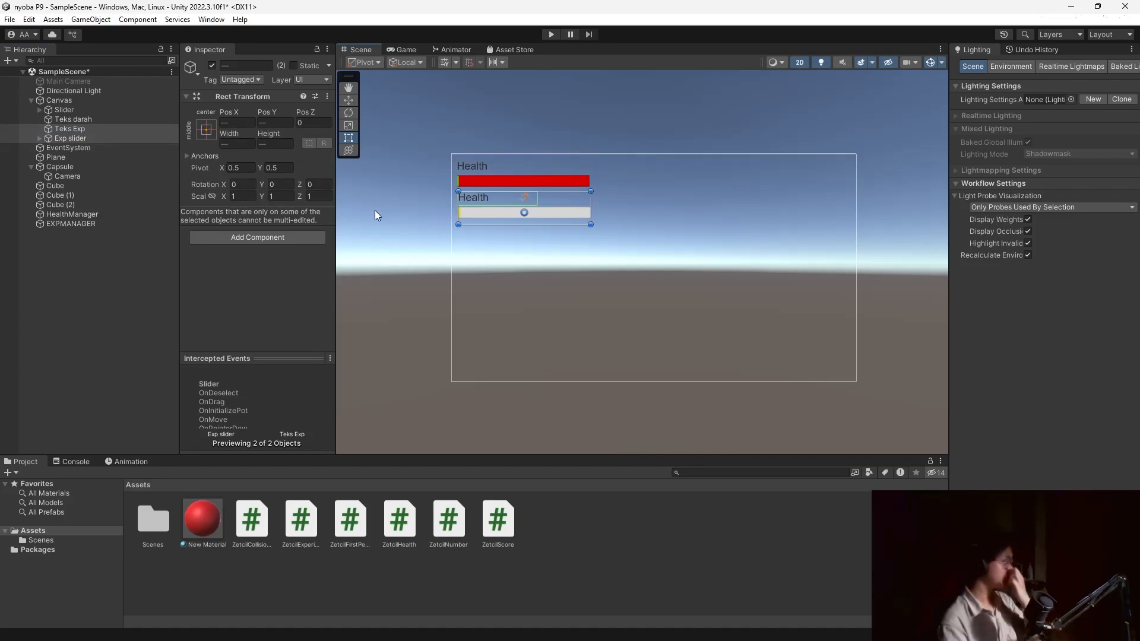
left_click(67, 129)
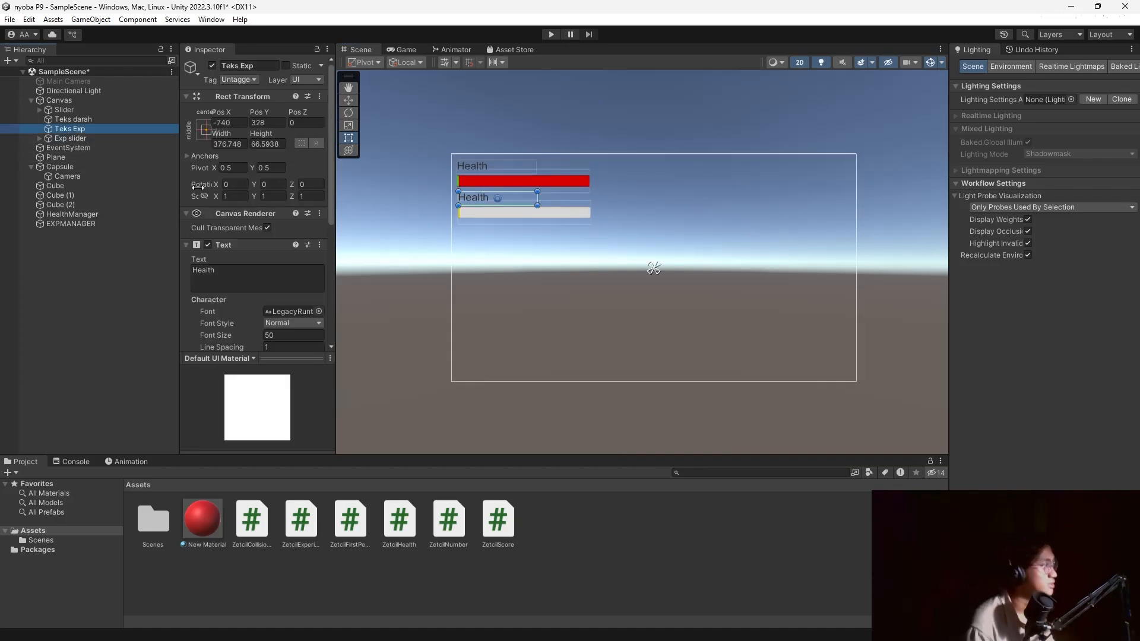
left_click(247, 268)
Set the label text to XP, then playtest walking into the cubes to fill the bars.
type("XP")
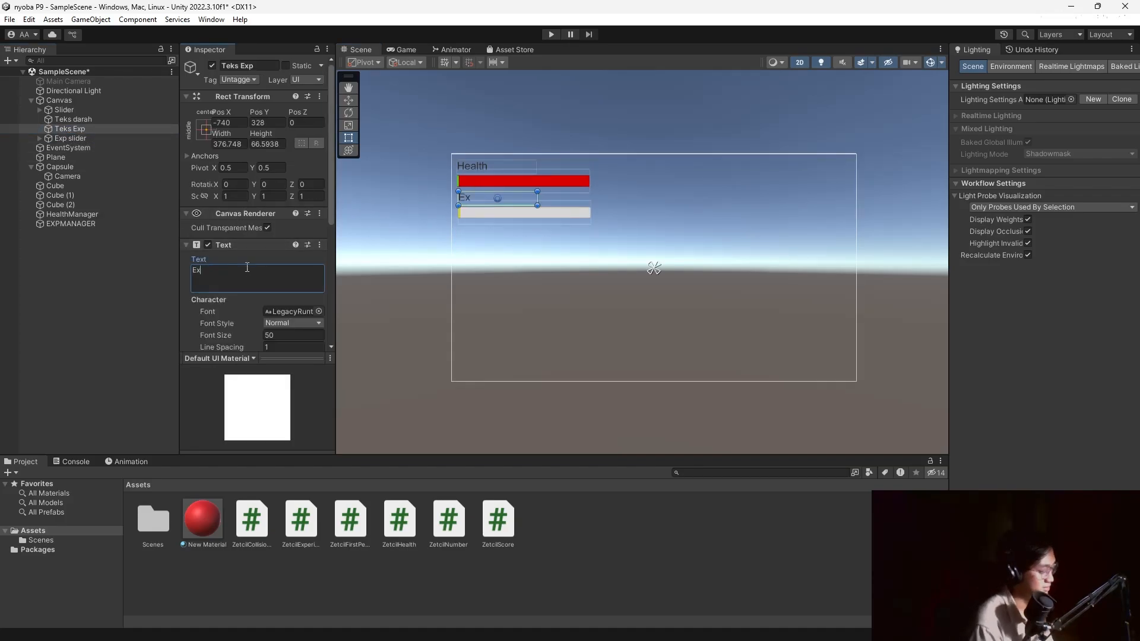
left_click(551, 34)
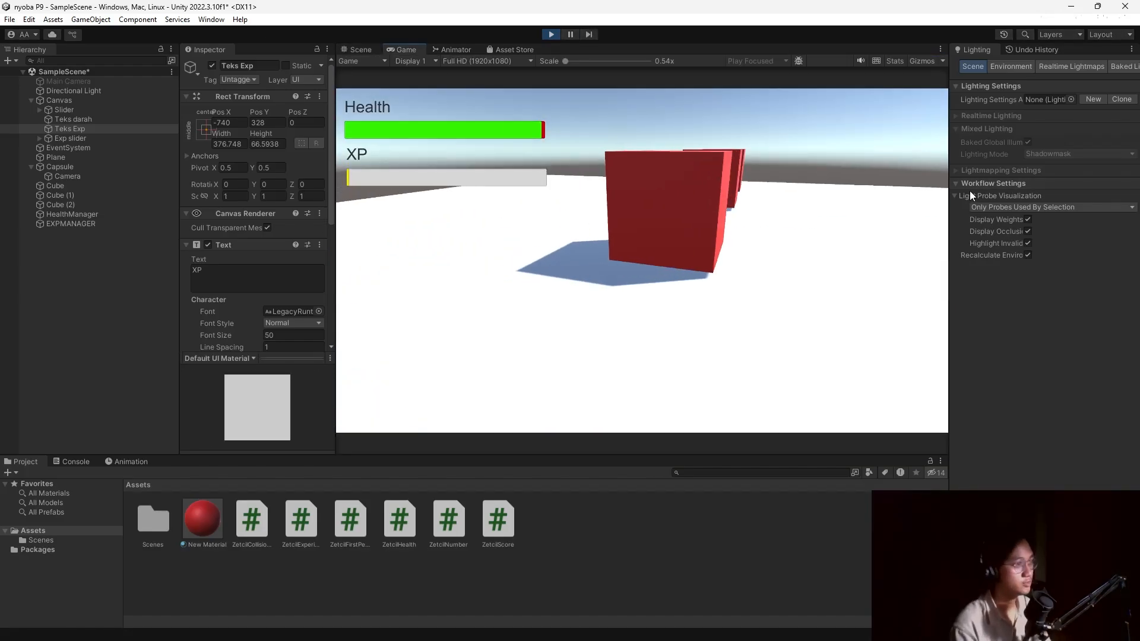
key("w")
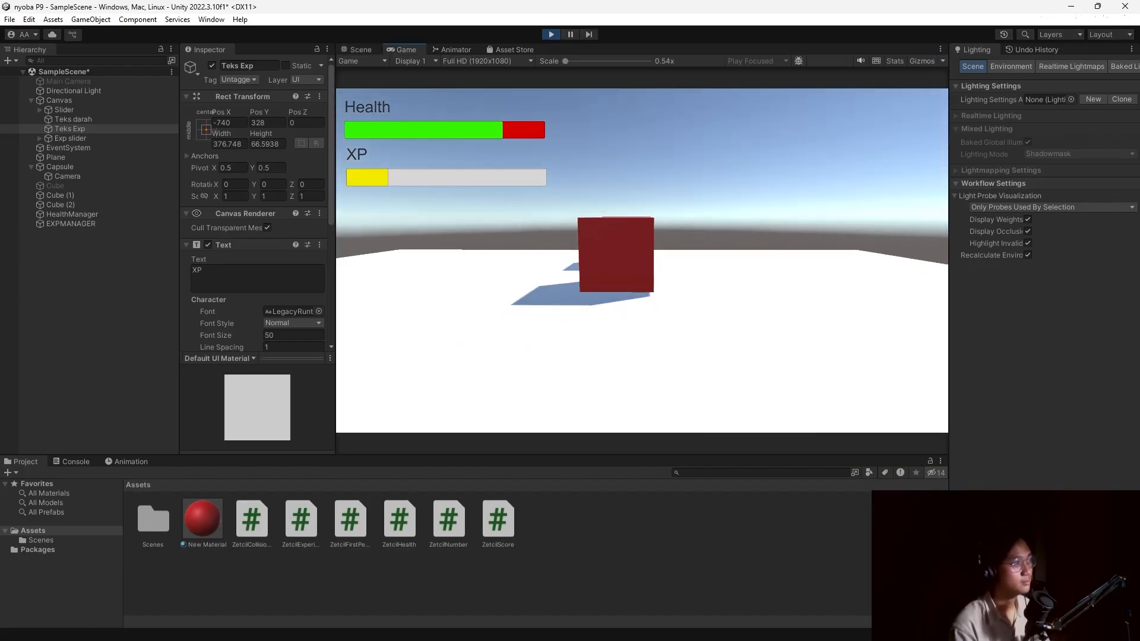
key("w")
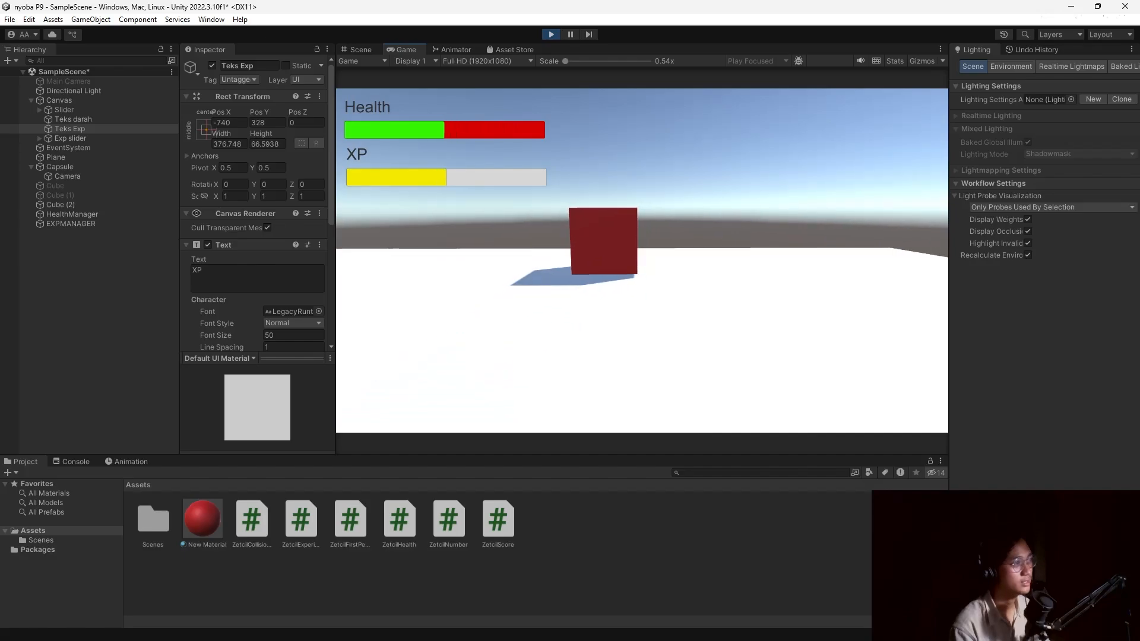
key("w")
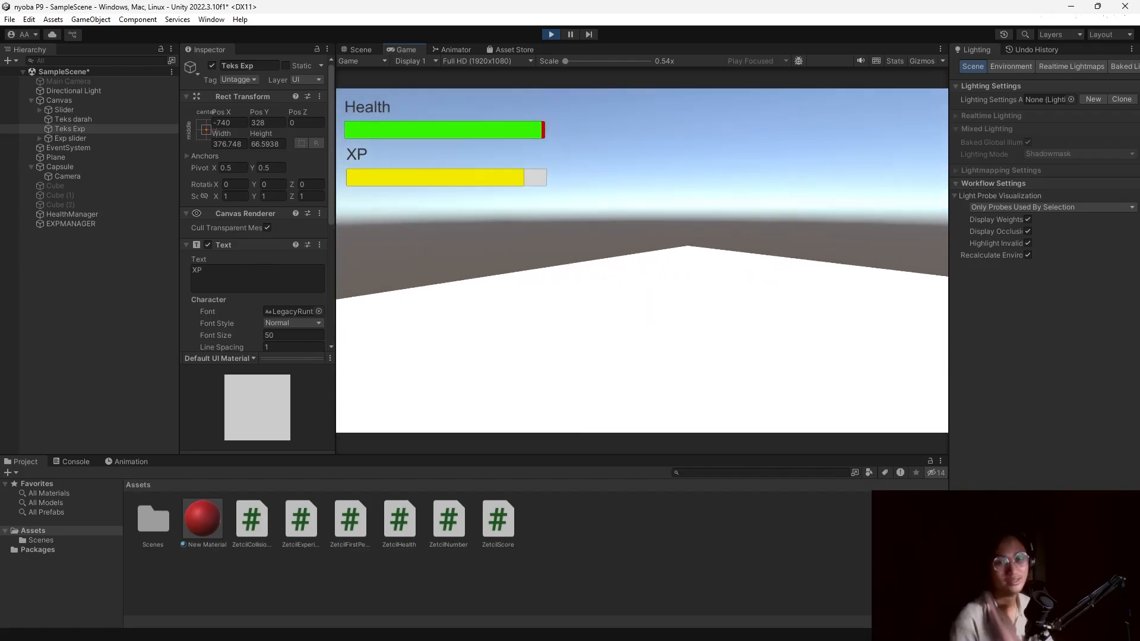
left_click(551, 34)
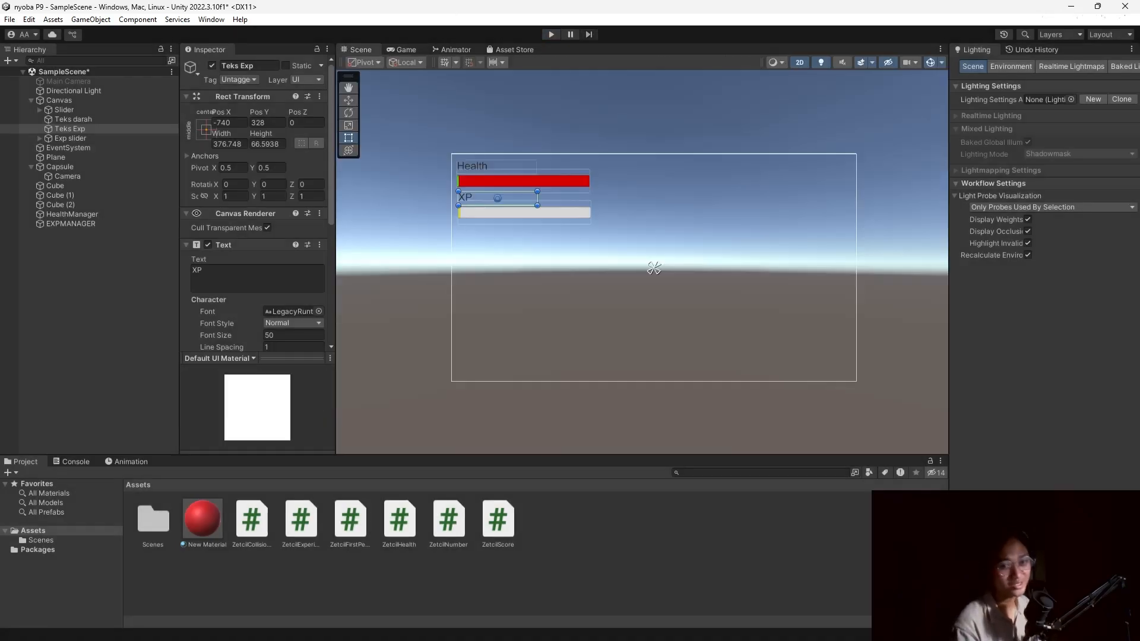
left_click(753, 509)
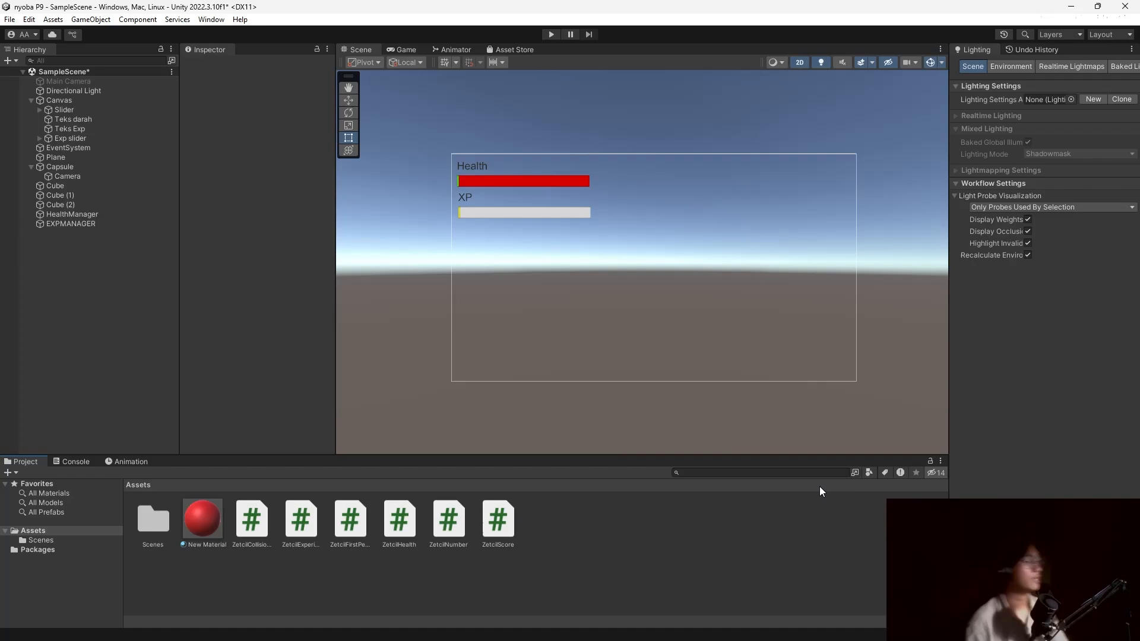
Create a C# script named ZetcilTimer in Assets and switch to the module document.
right_click(595, 508)
mouse_move(697, 182)
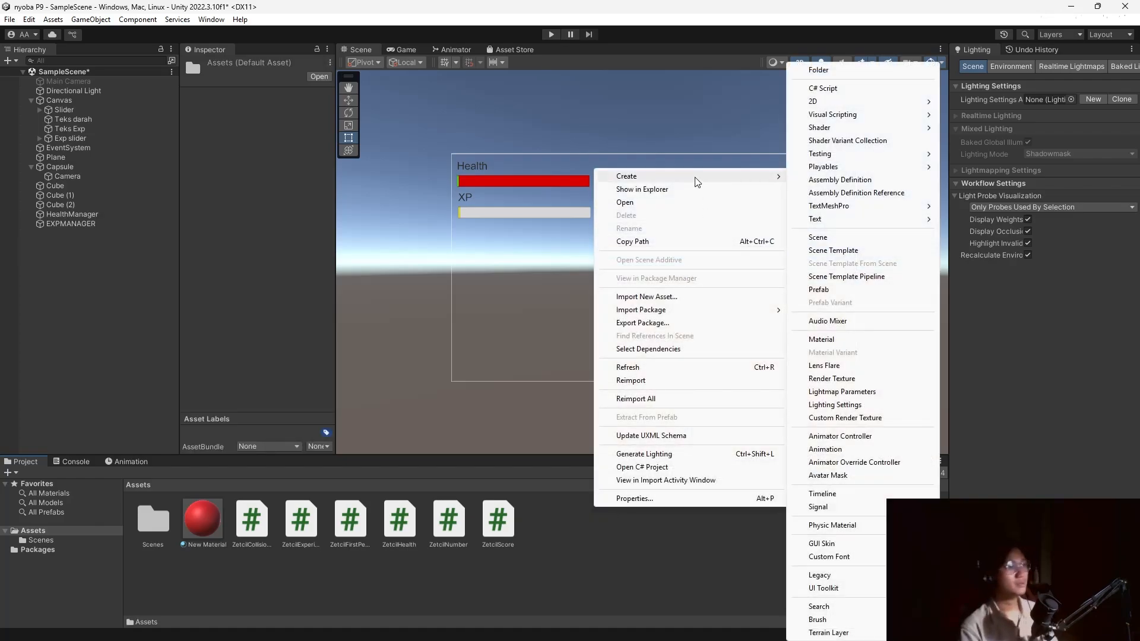
left_click(822, 90)
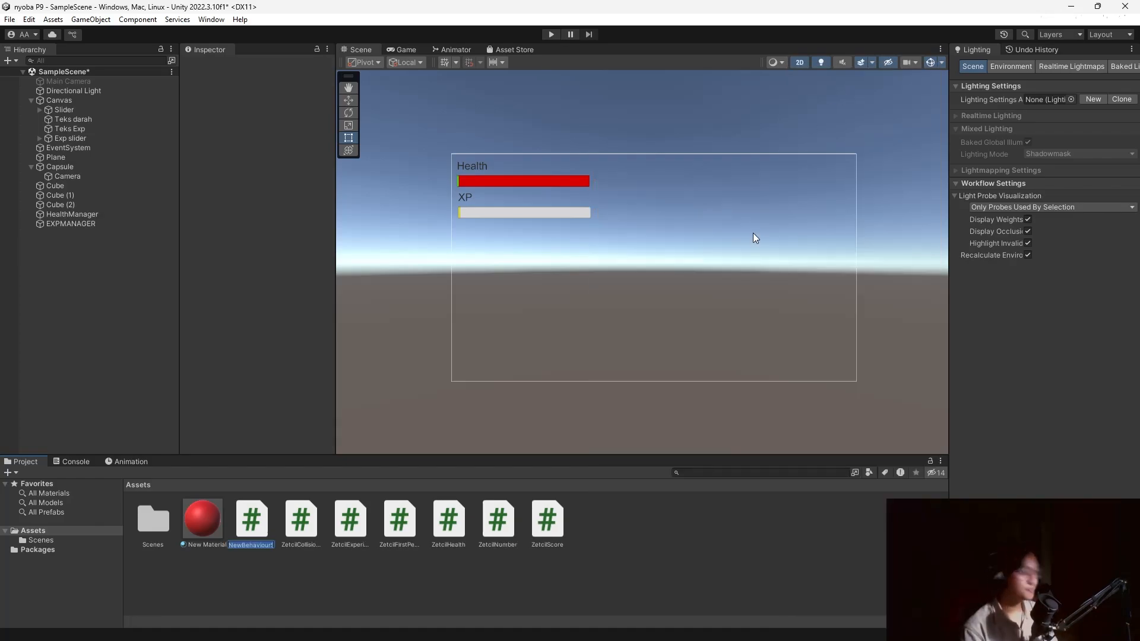
type("ZetcilTime")
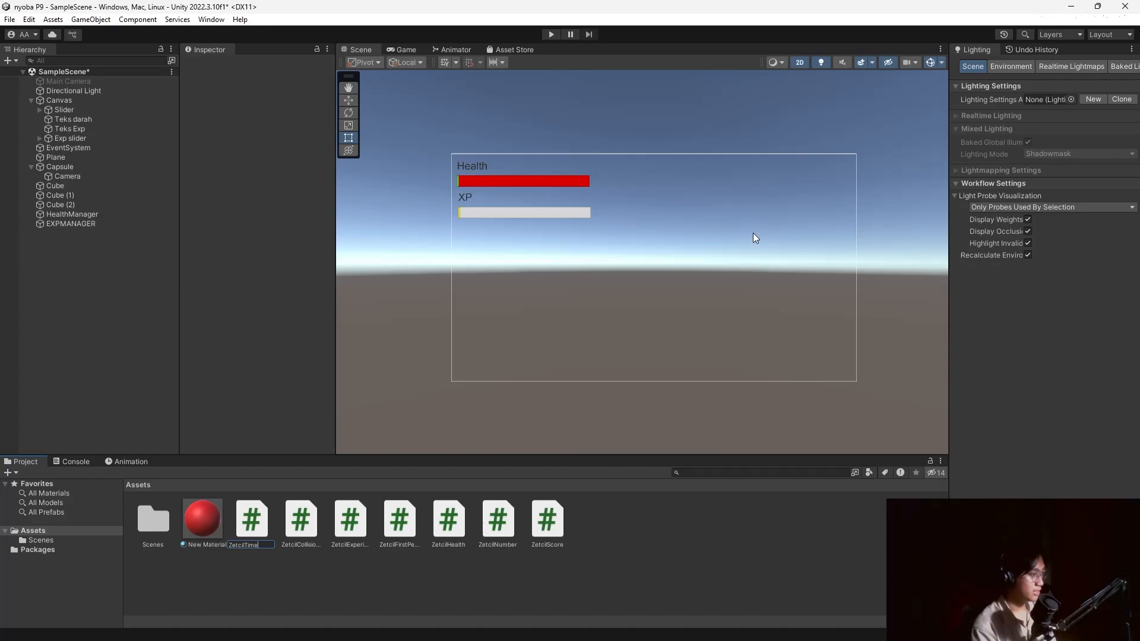
type("r")
key("Return")
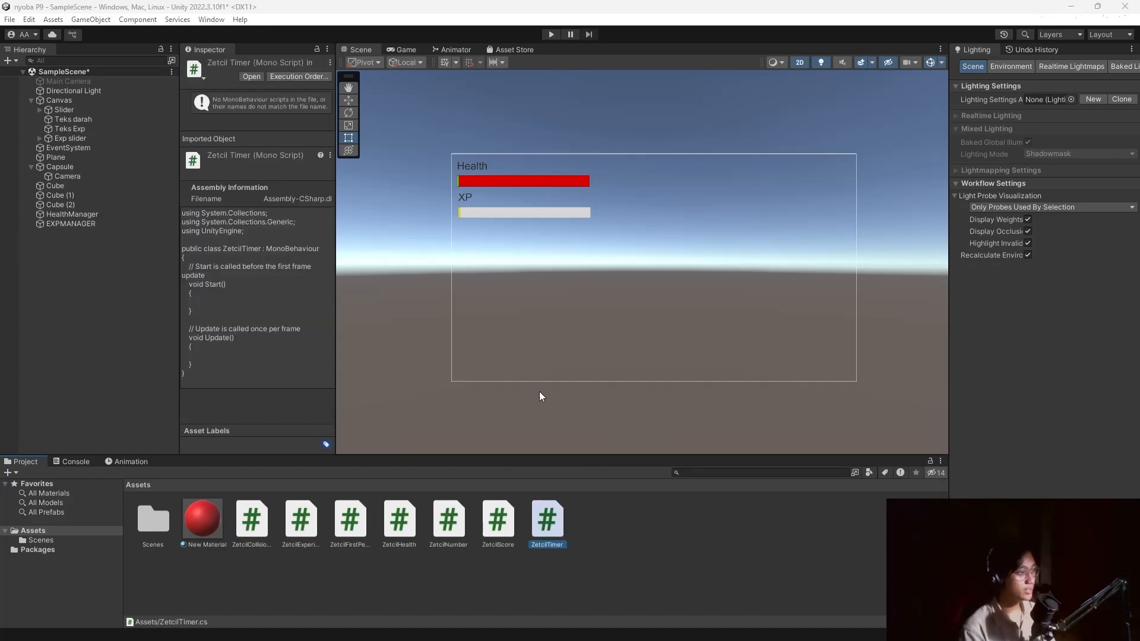
key("alt+Tab")
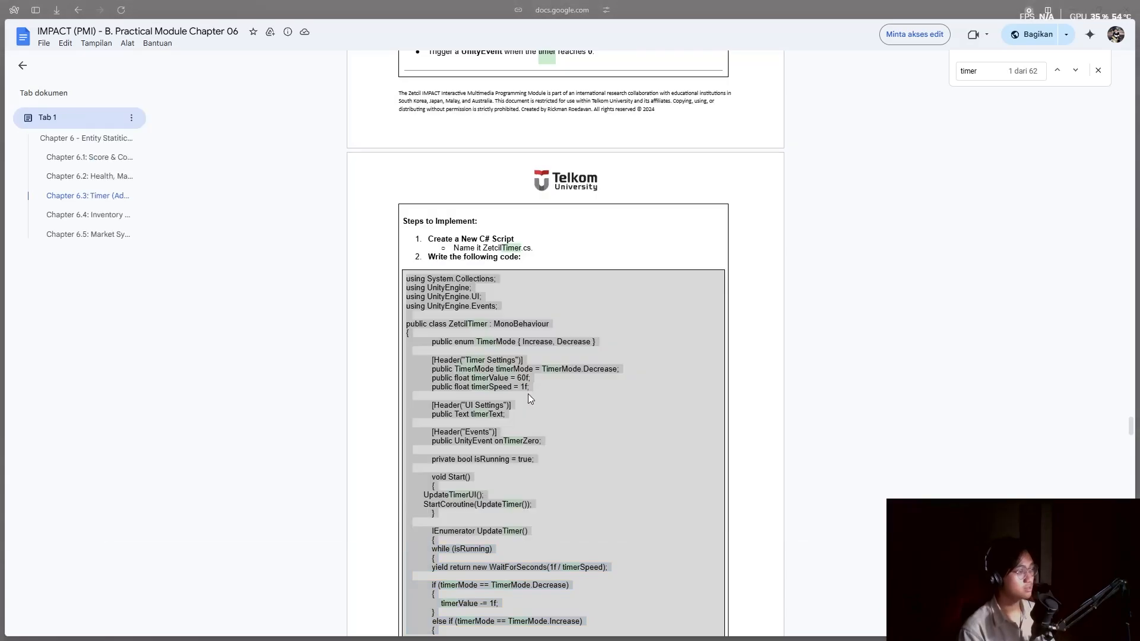
Leave the module's timer code and bring Unity back to the front.
key("alt+Tab")
key("alt+Tab")
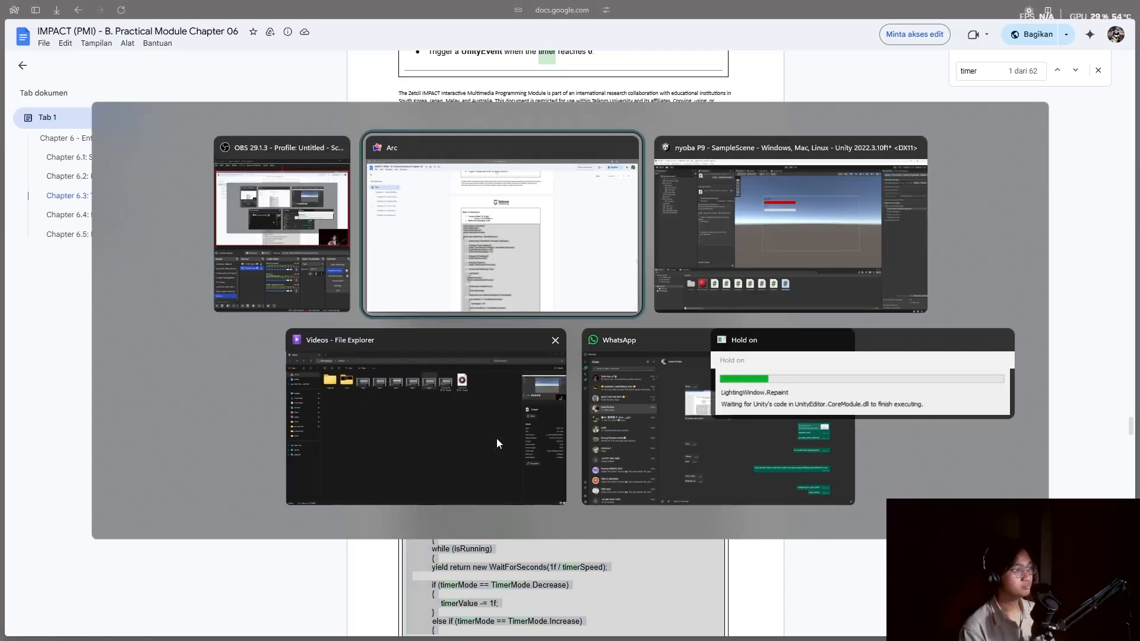
left_click(690, 257)
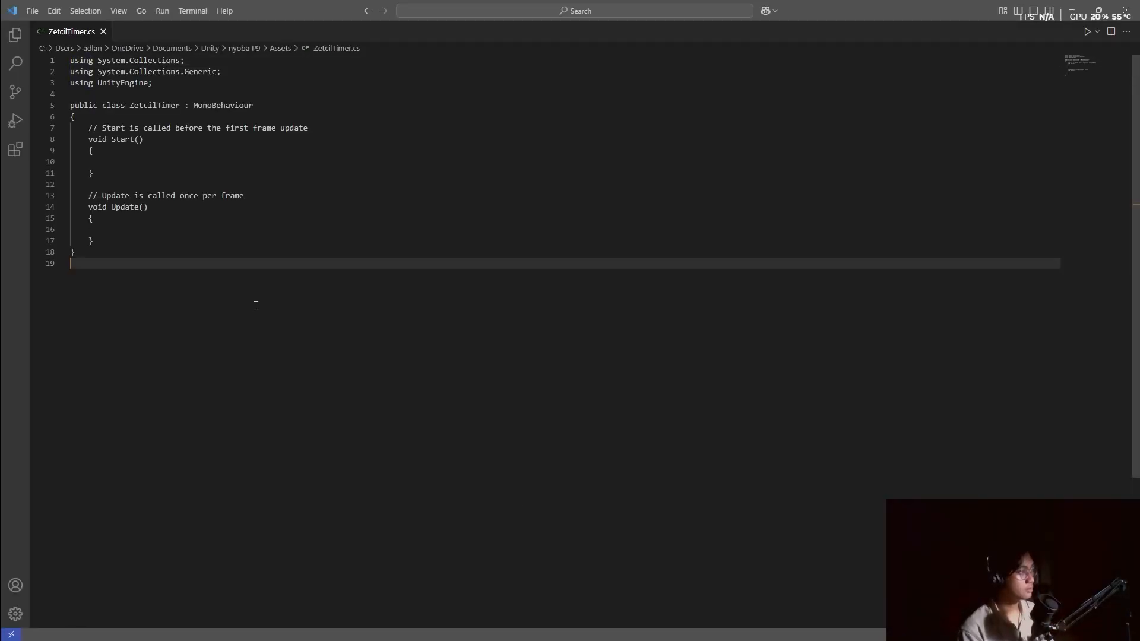
Overwrite the ZetcilTimer template with the copied timer code and close VS Code.
key("ctrl+a")
key("ctrl+v")
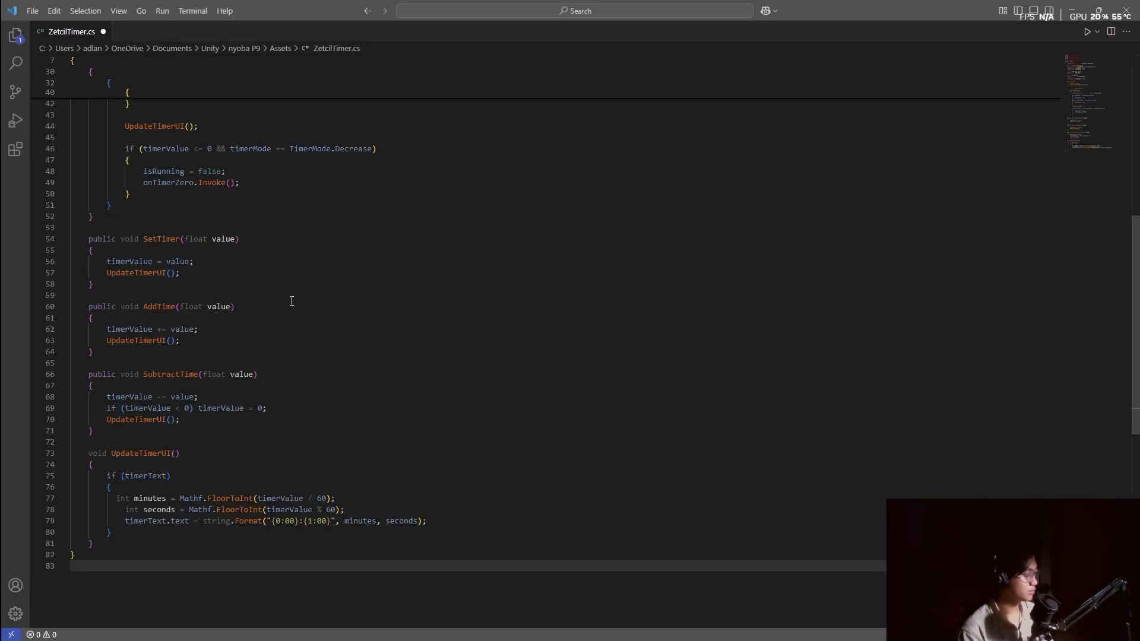
left_click(1127, 10)
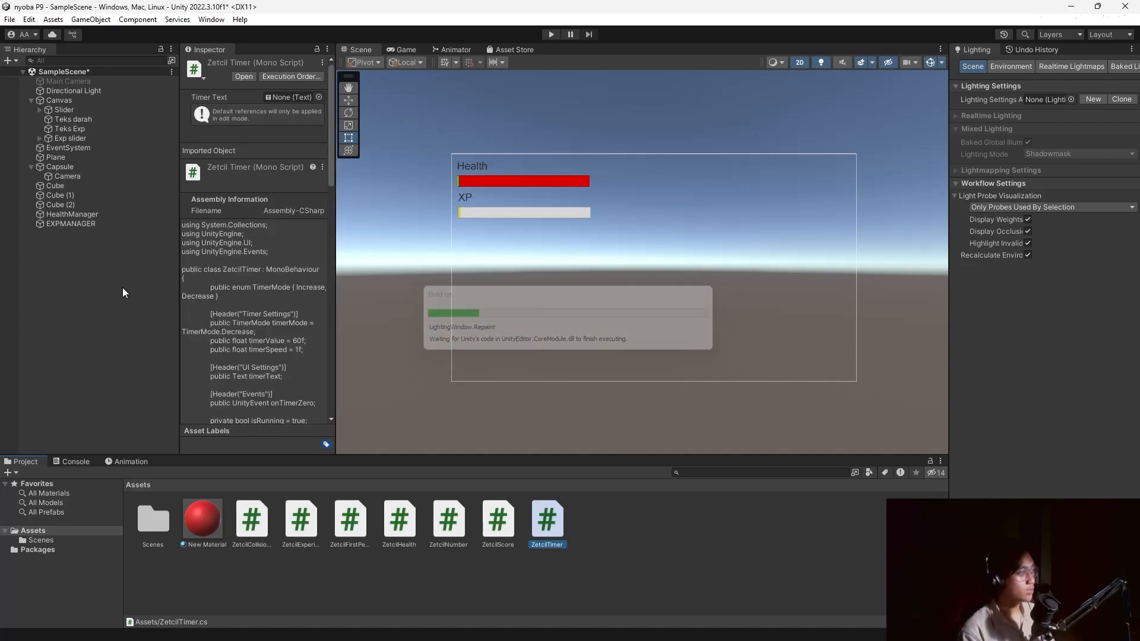
Create an empty game object named TimerManager in the Hierarchy.
right_click(120, 283)
left_click(184, 447)
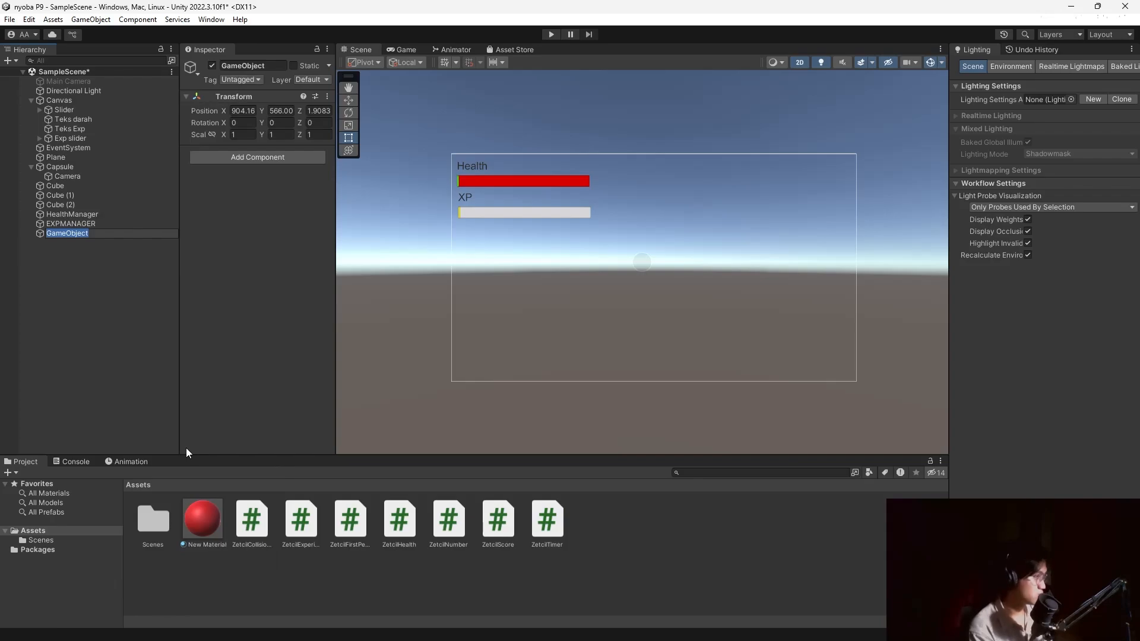
type("Ze")
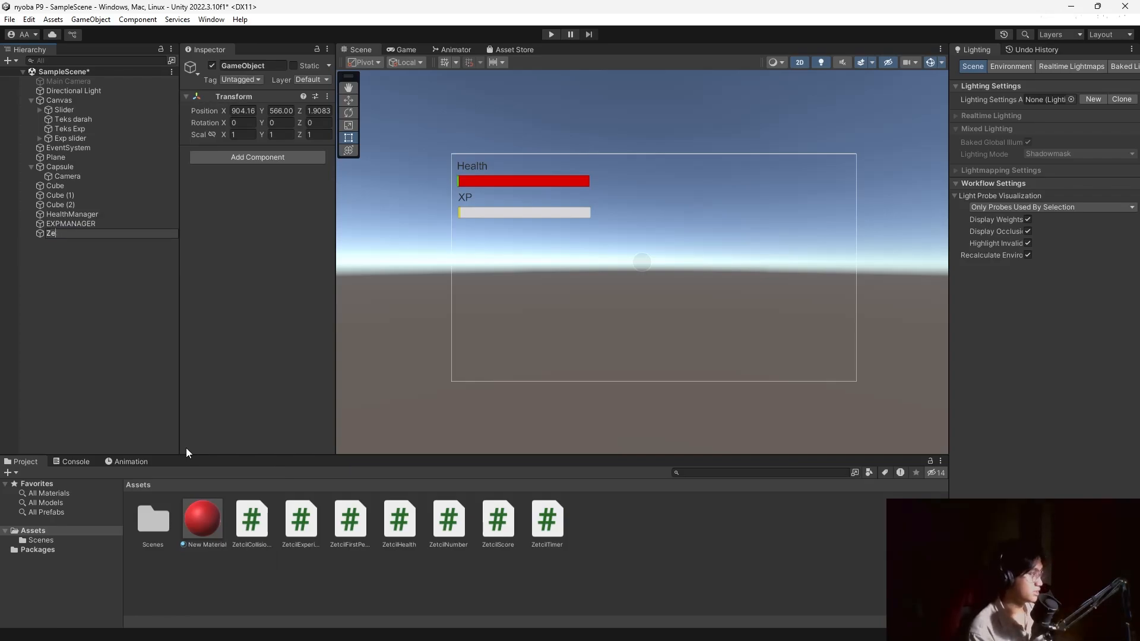
type("imerManager")
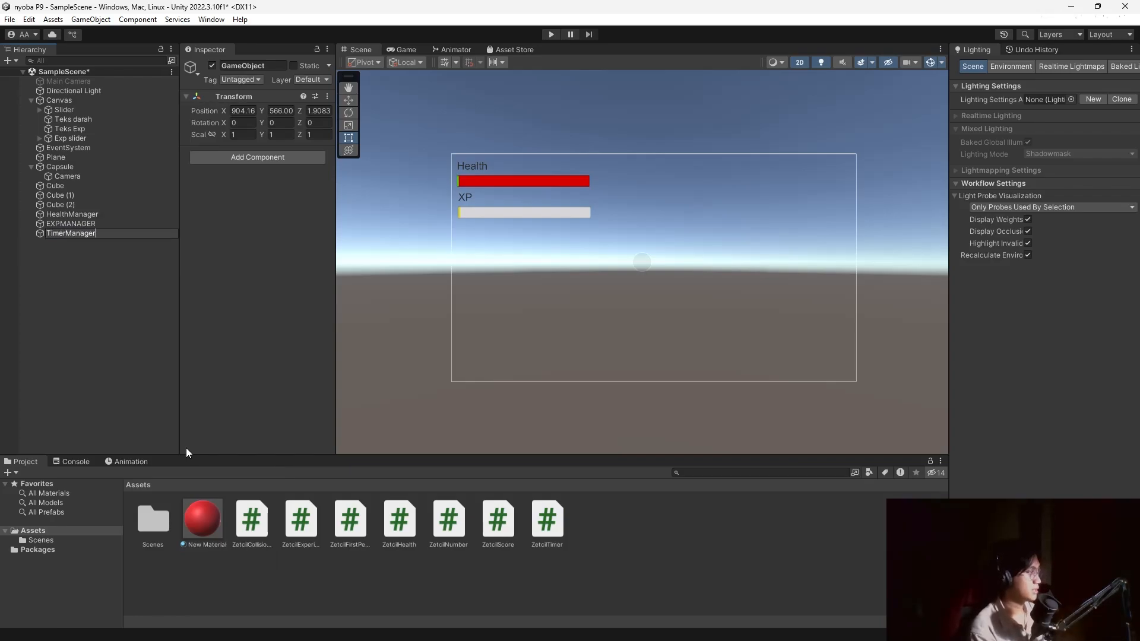
key("Return")
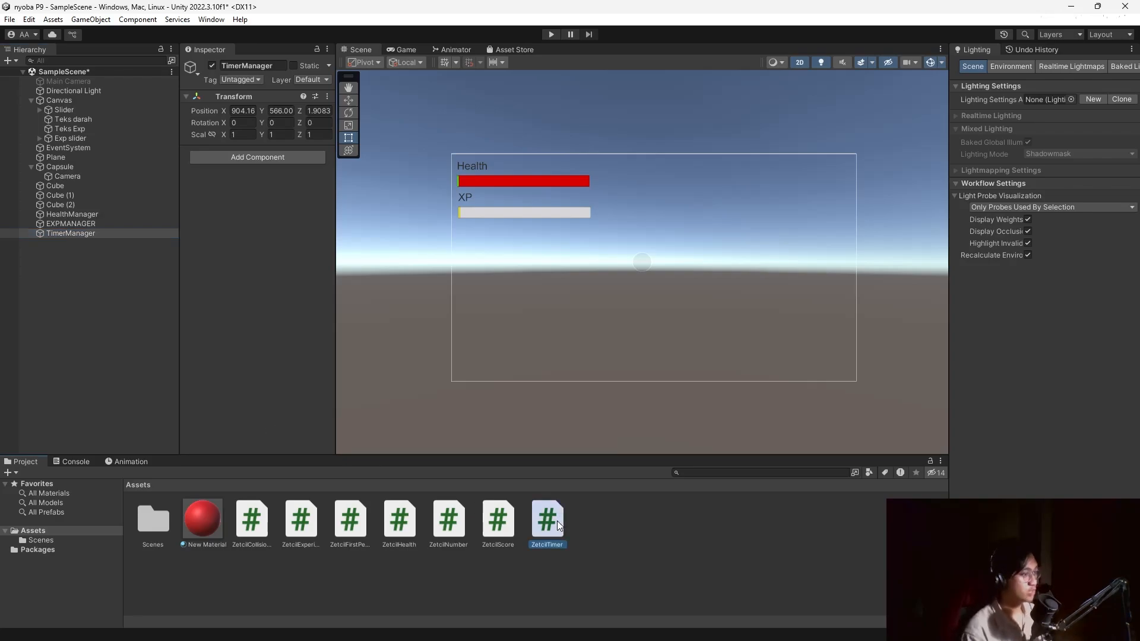
Attach ZetcilTimer to TimerManager, keep Decrease mode, and set Timer Value to 10.
left_click_drag(557, 522, 270, 278)
left_click(289, 206)
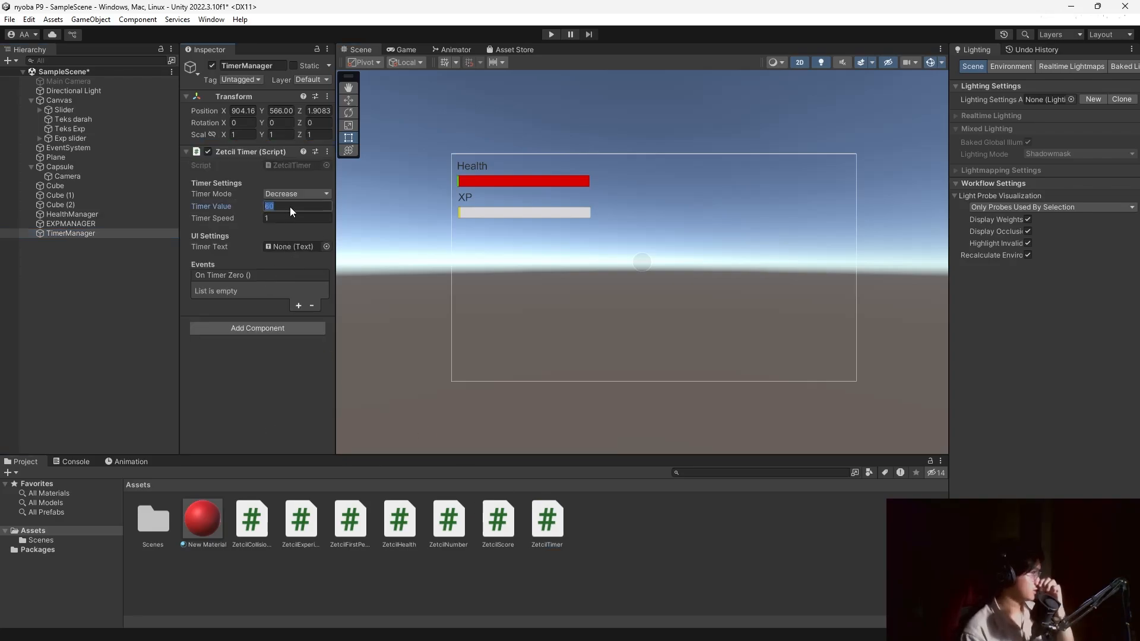
left_click(293, 194)
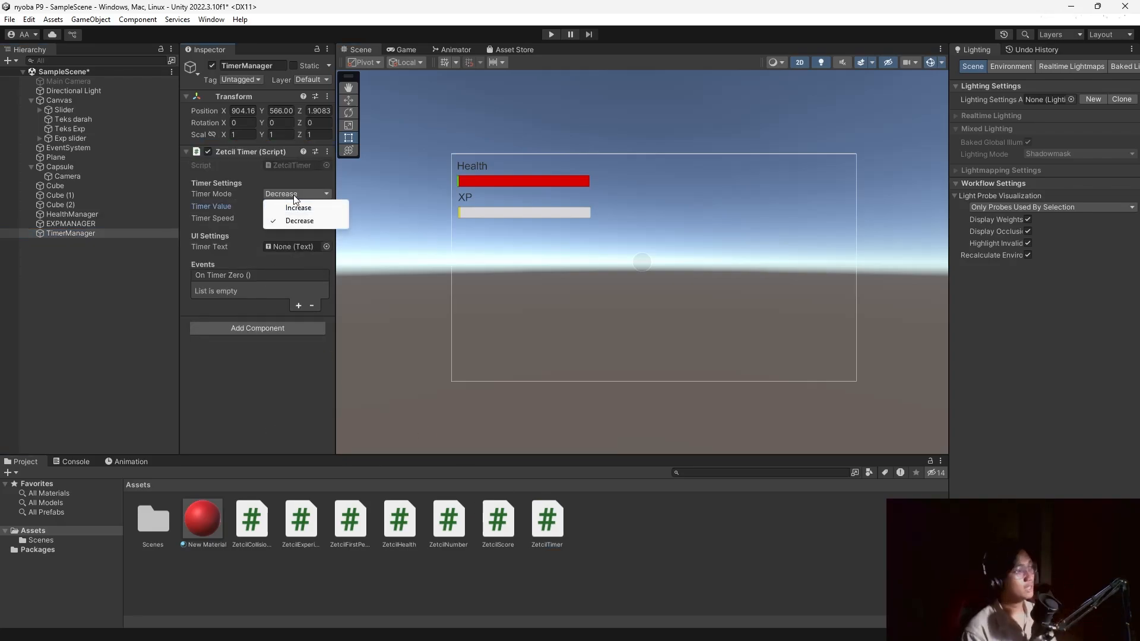
left_click(293, 183)
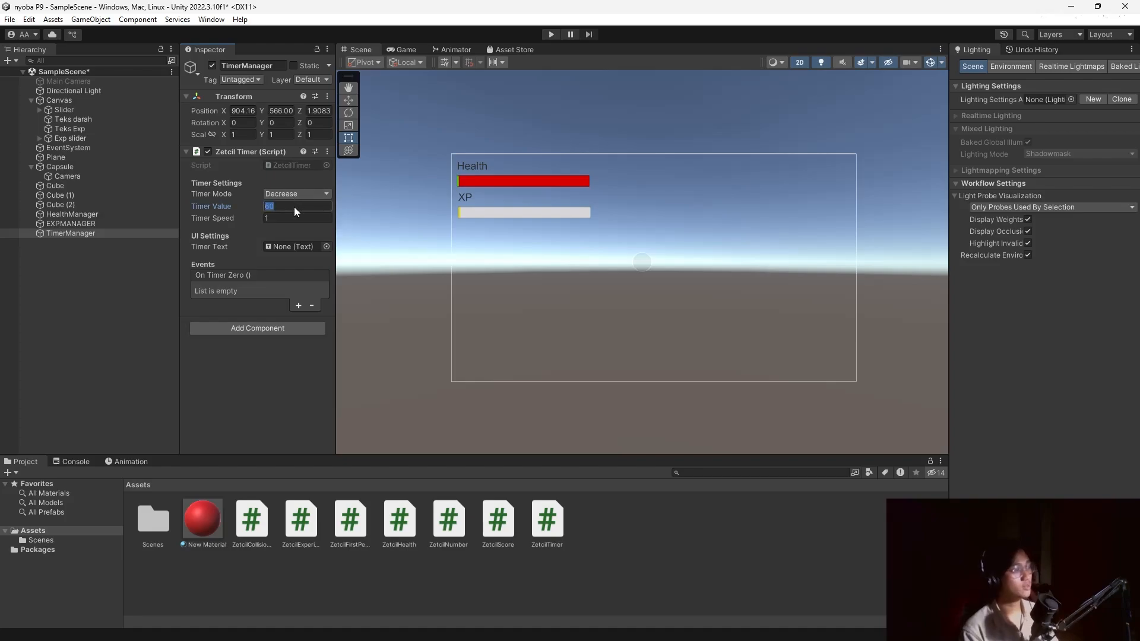
left_click(289, 207)
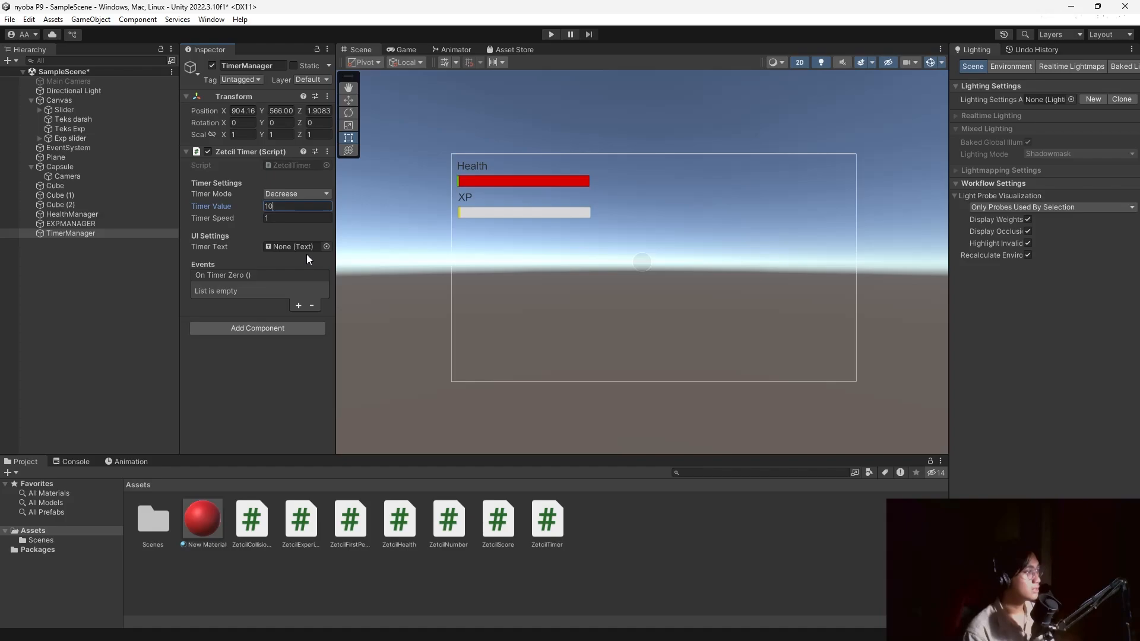
Duplicate the XP label, move the copy to the canvas top right, and clear its text.
left_click(98, 127)
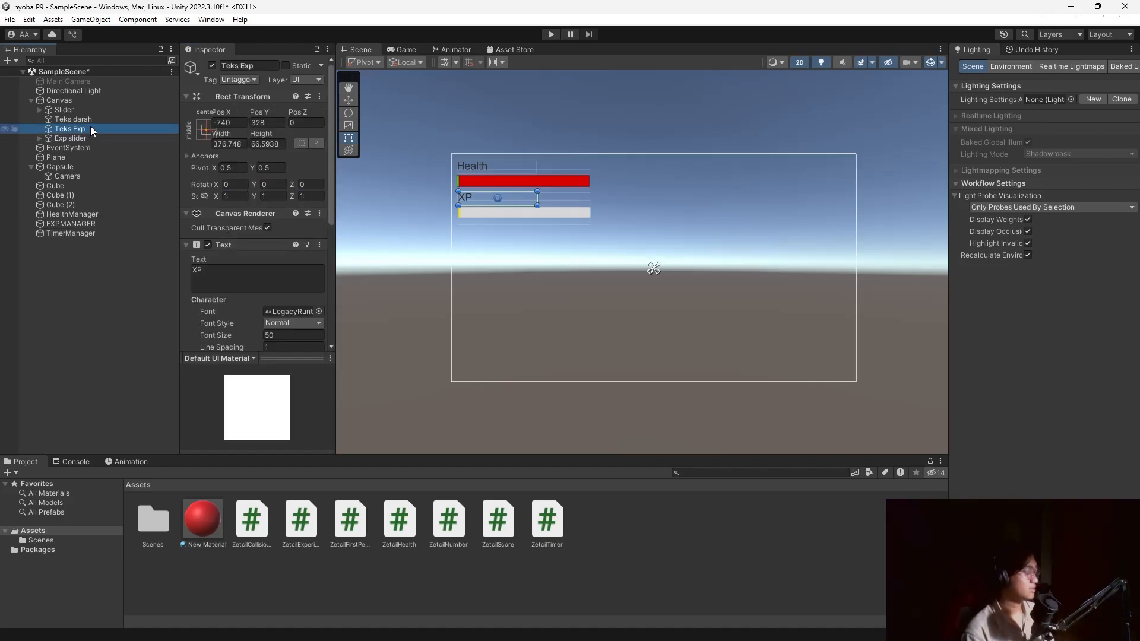
key("ctrl+d")
left_click_drag(482, 197, 826, 166)
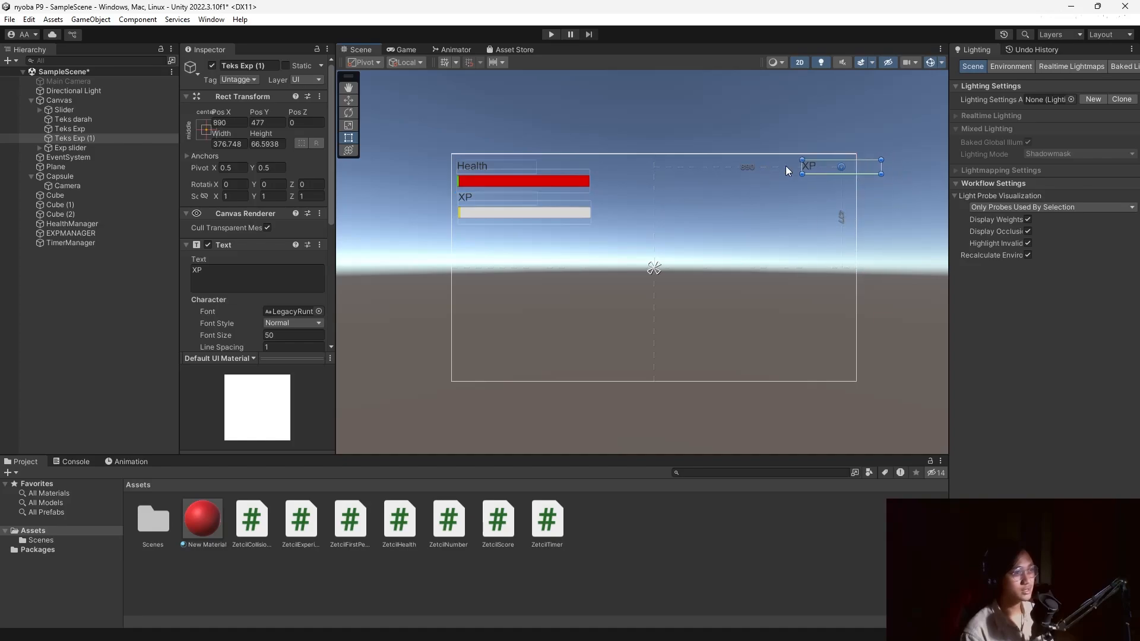
left_click(225, 274)
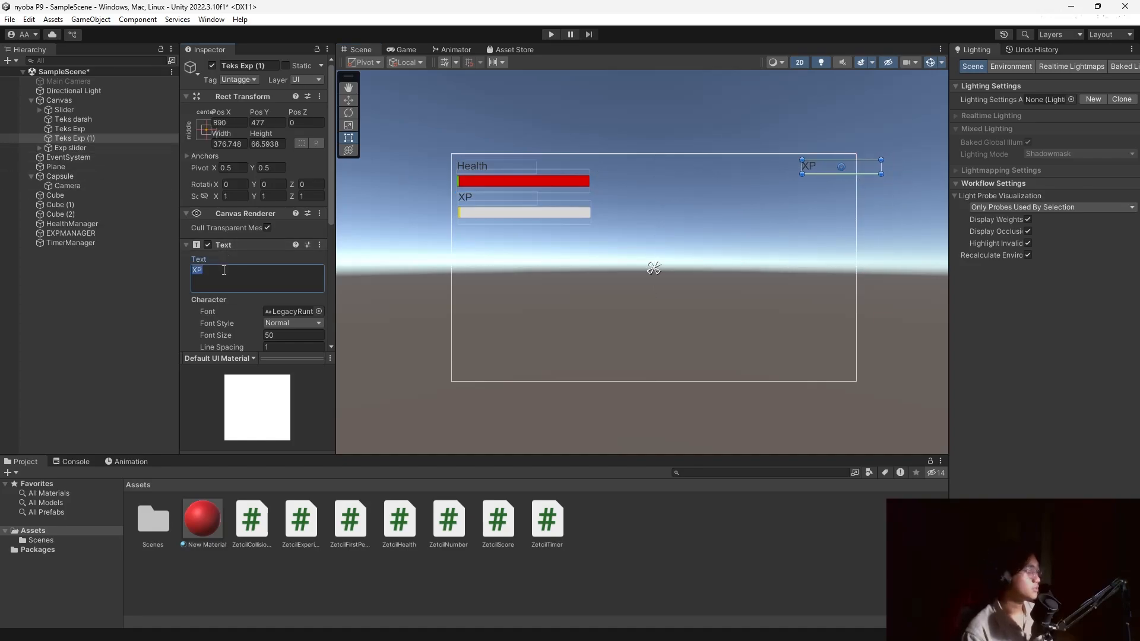
key("BackSpace")
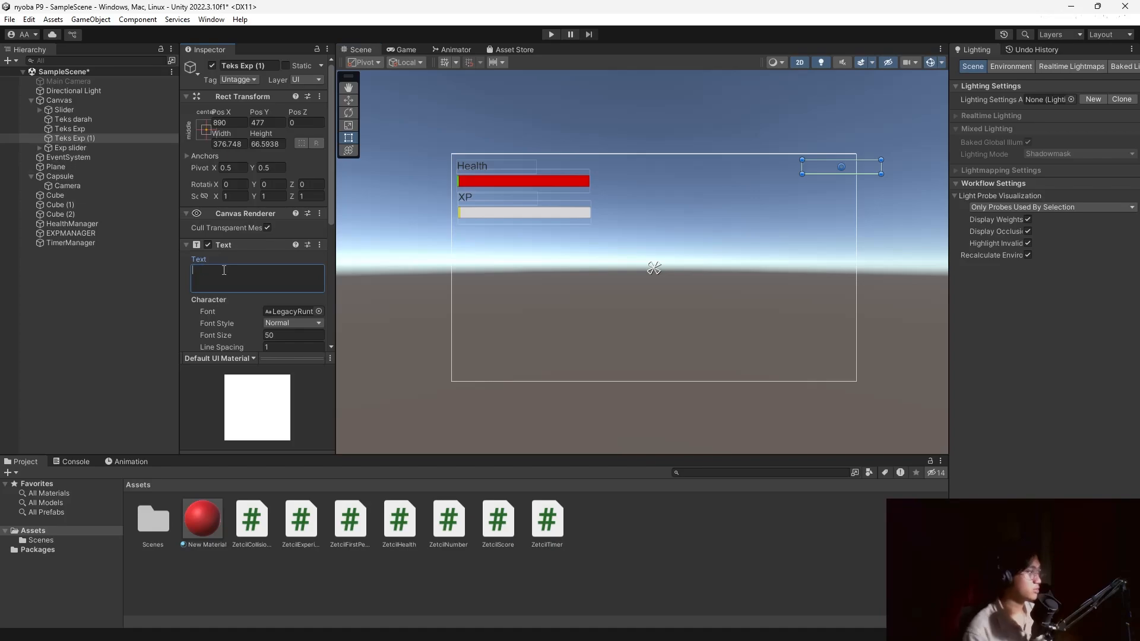
Rename the copy to 'Timer text' and assign it as TimerManager's Timer Text.
left_click(96, 243)
left_click(73, 136)
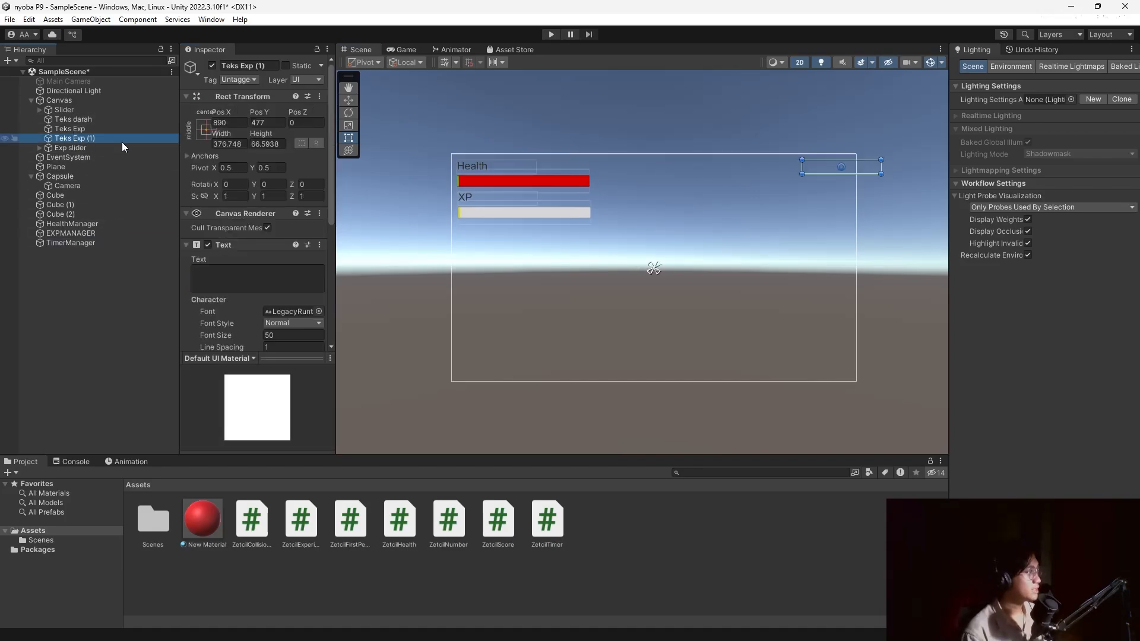
left_click(267, 64)
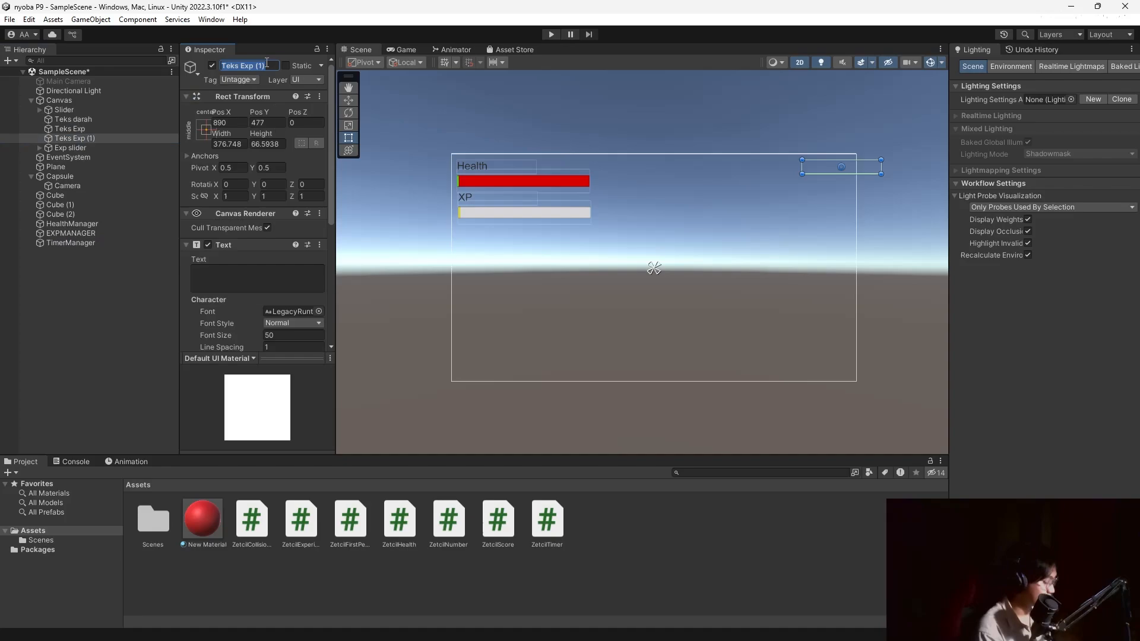
type("Timer")
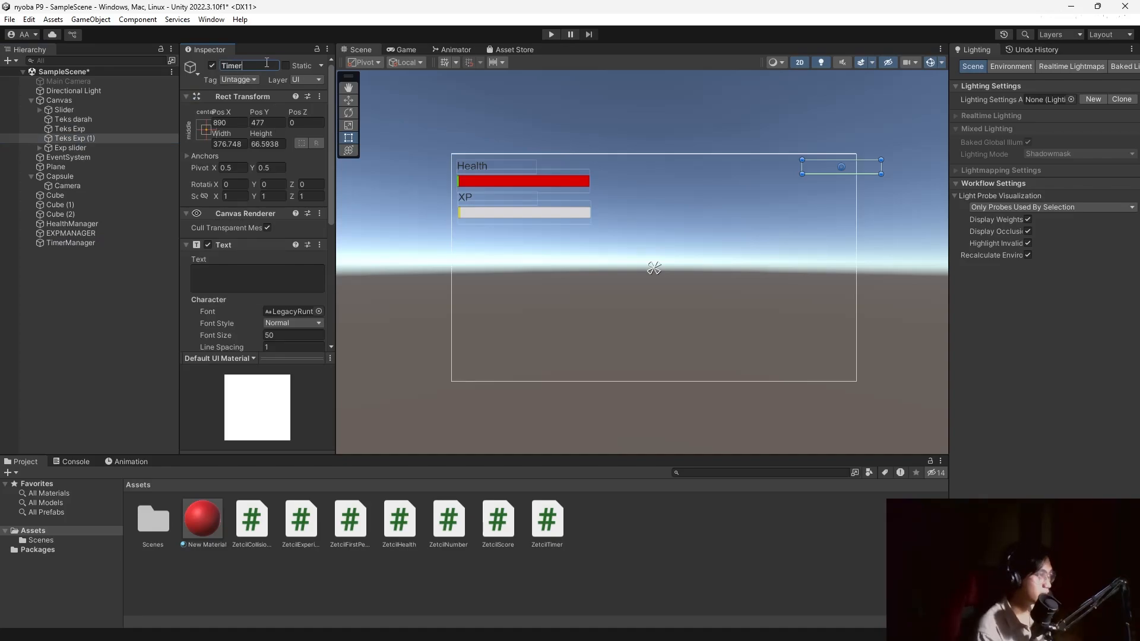
type(" text")
key("Return")
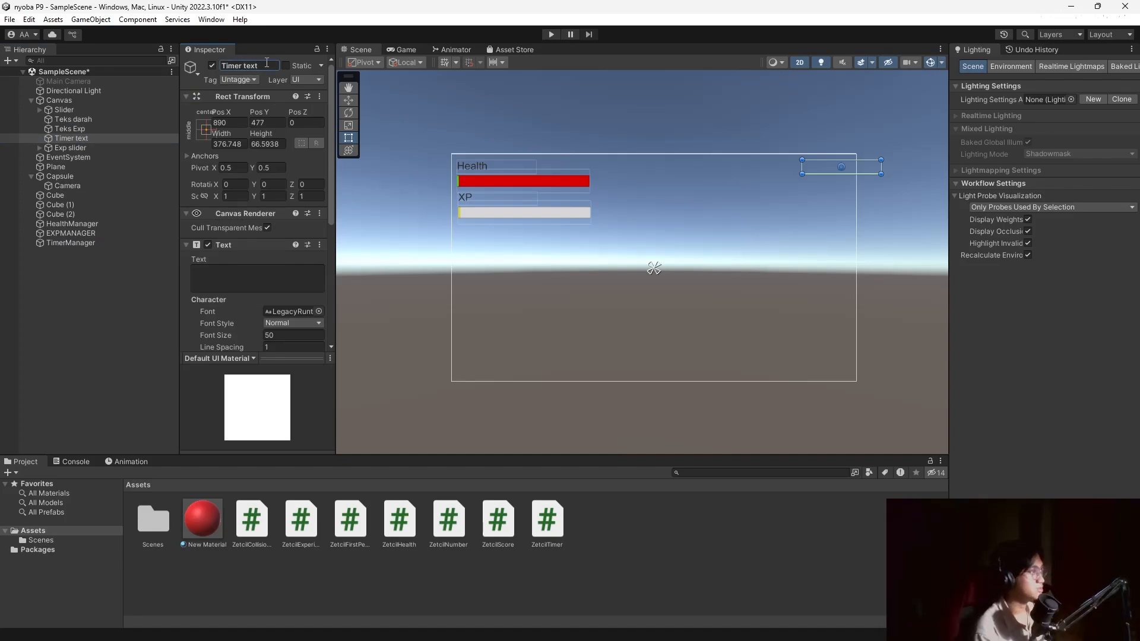
left_click(99, 244)
left_click_drag(89, 138, 277, 247)
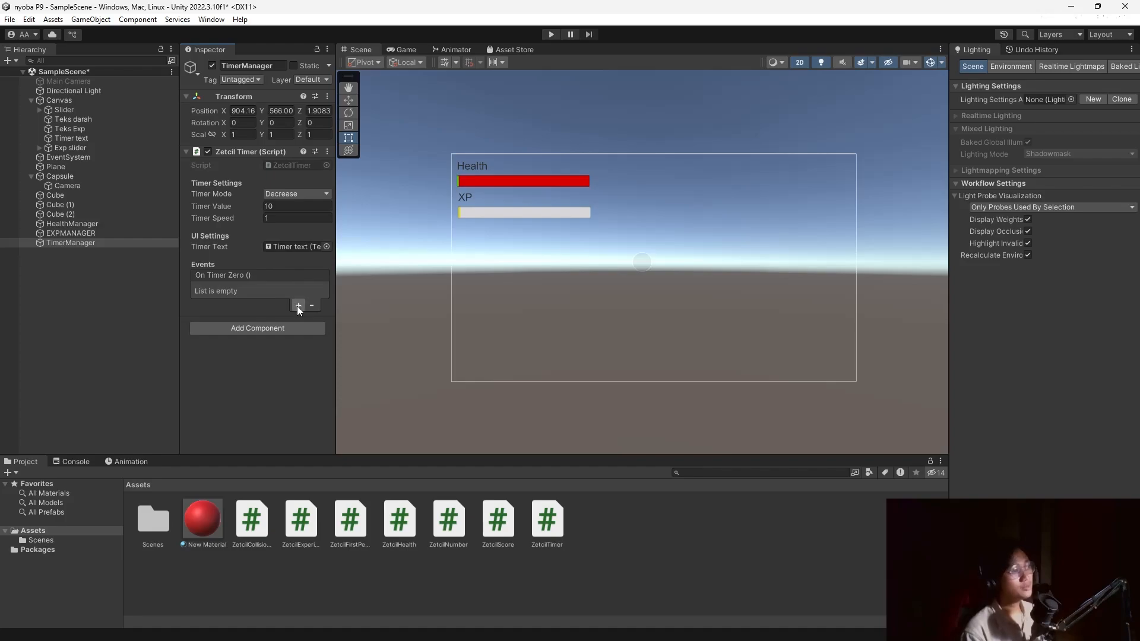
Add an On Timer Zero entry calling GameObject.SetActive, unchecked, on the Directional Light.
left_click(296, 305)
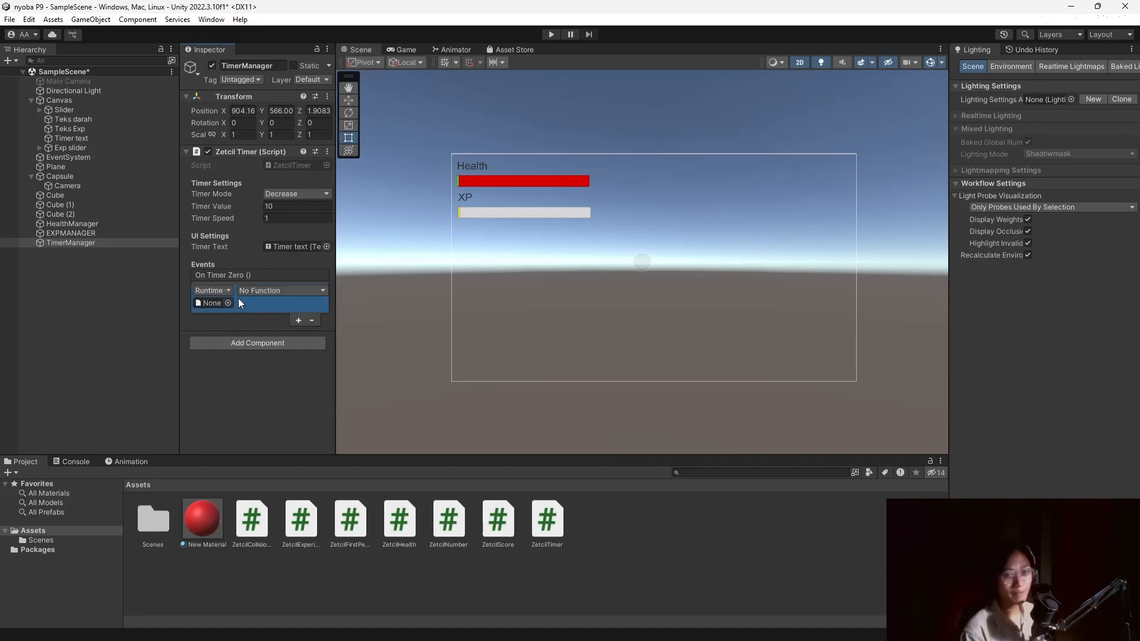
left_click_drag(72, 90, 216, 304)
left_click(275, 293)
mouse_move(300, 324)
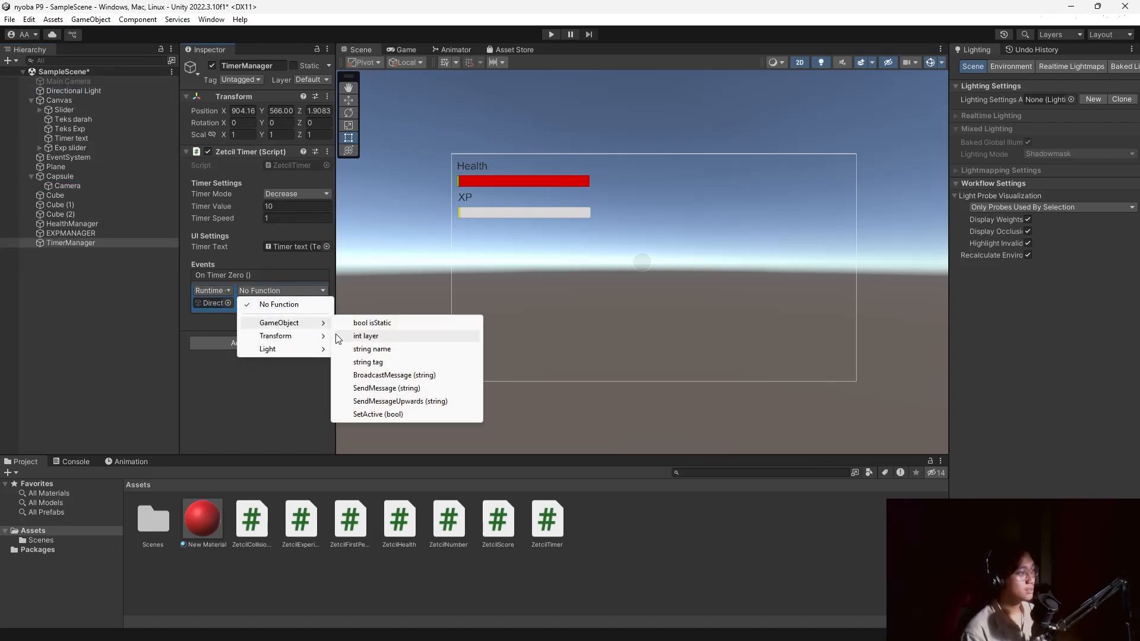
left_click(380, 414)
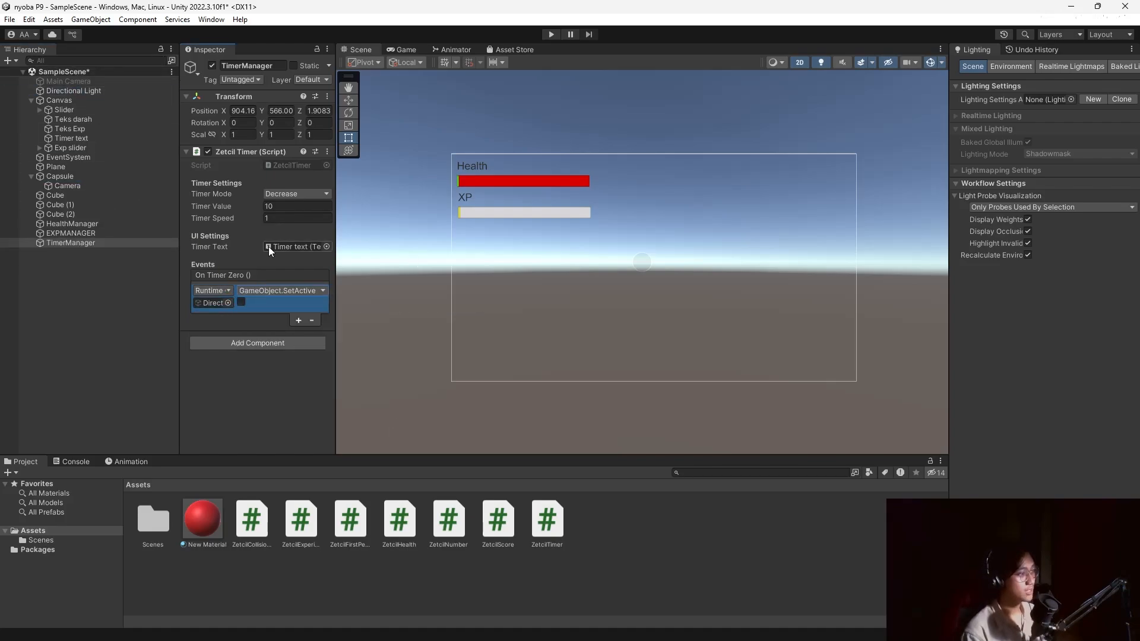
left_click(552, 35)
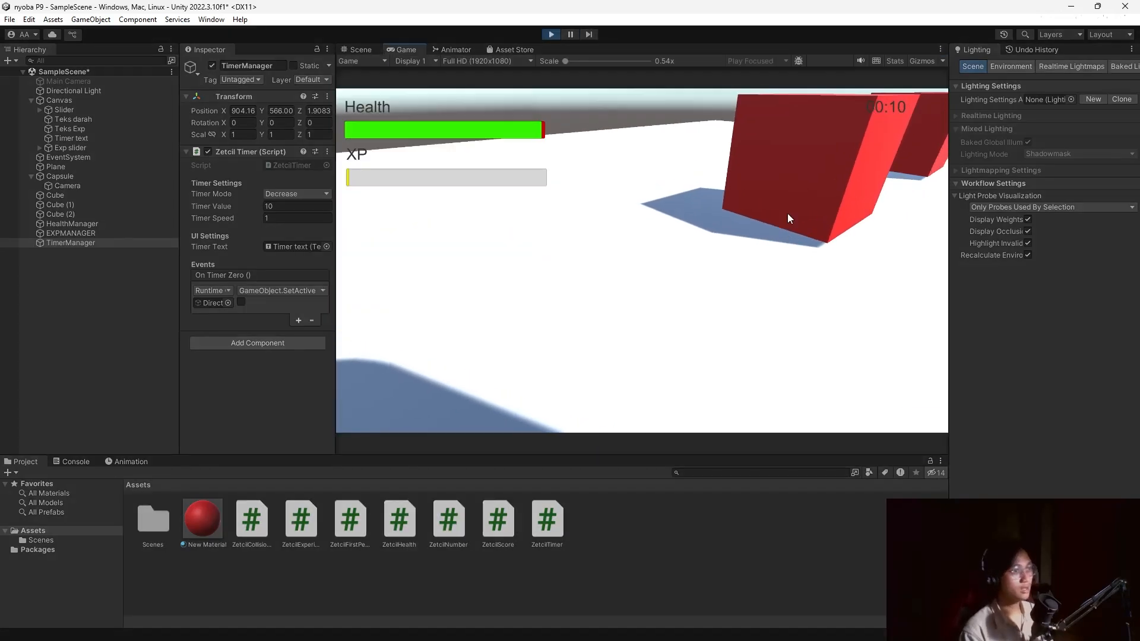
left_click(711, 130)
key("w")
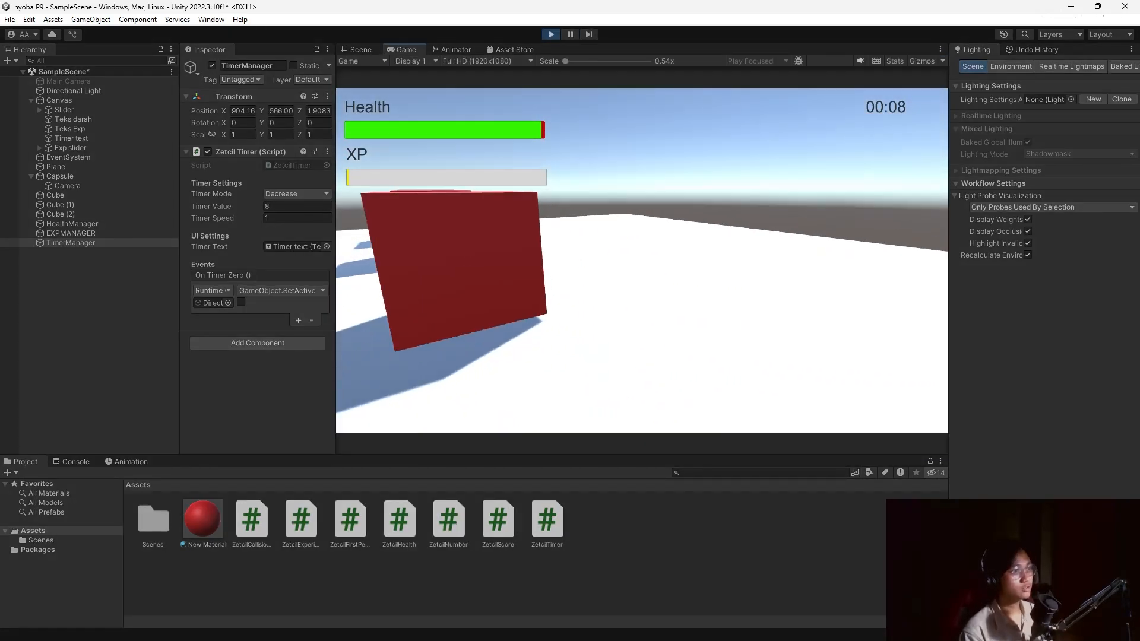
key("a")
key("space")
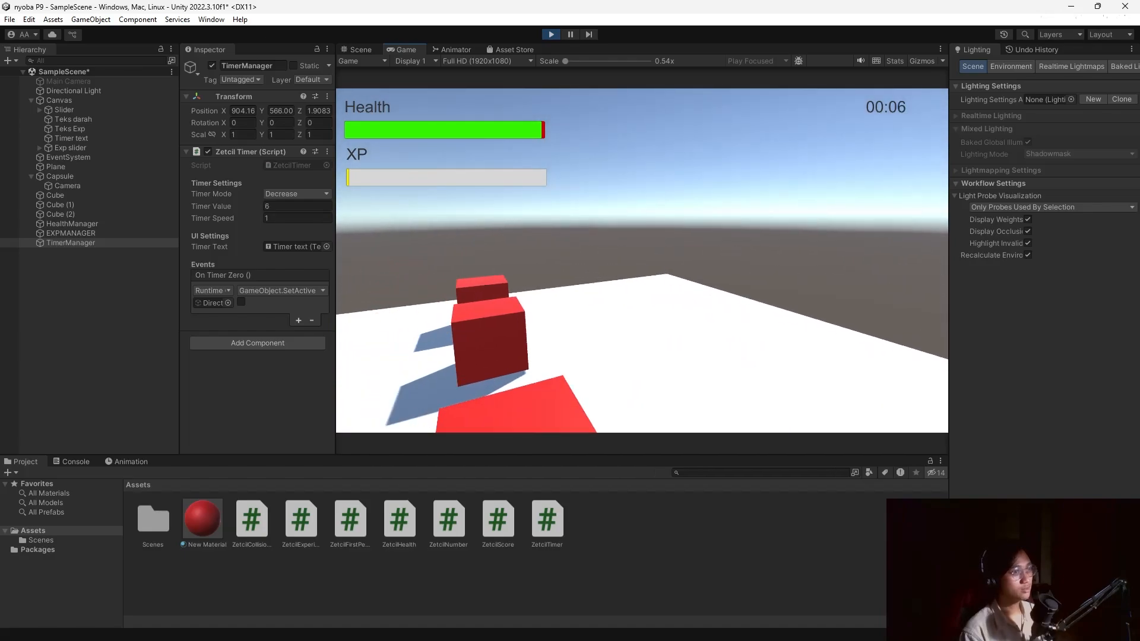
key("d")
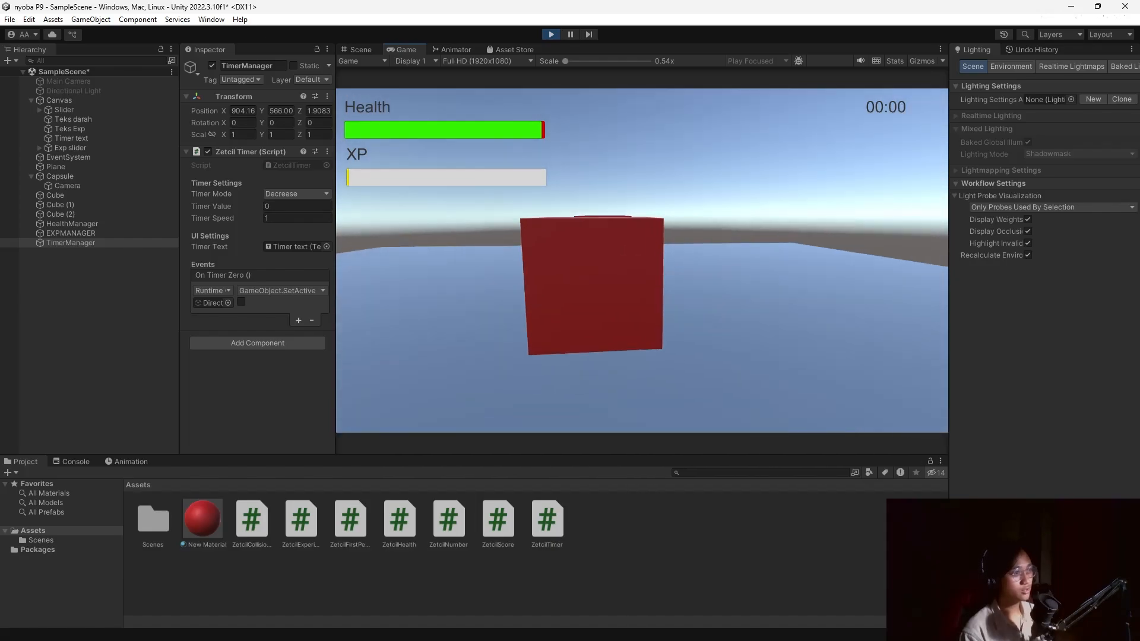
key("a")
key("d")
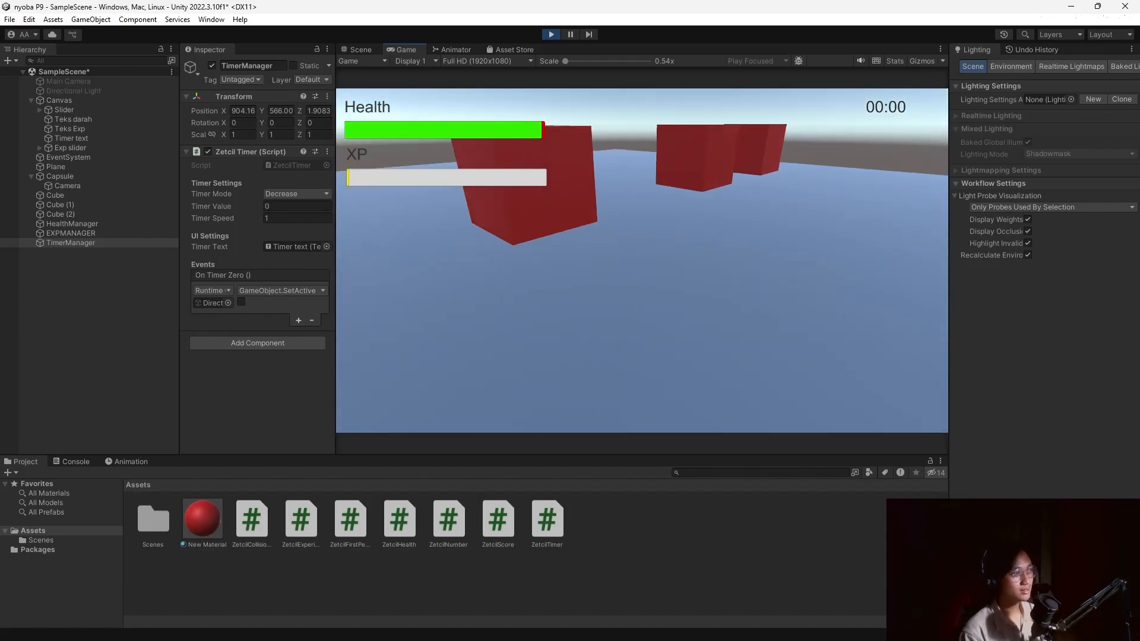
key("a")
key("d")
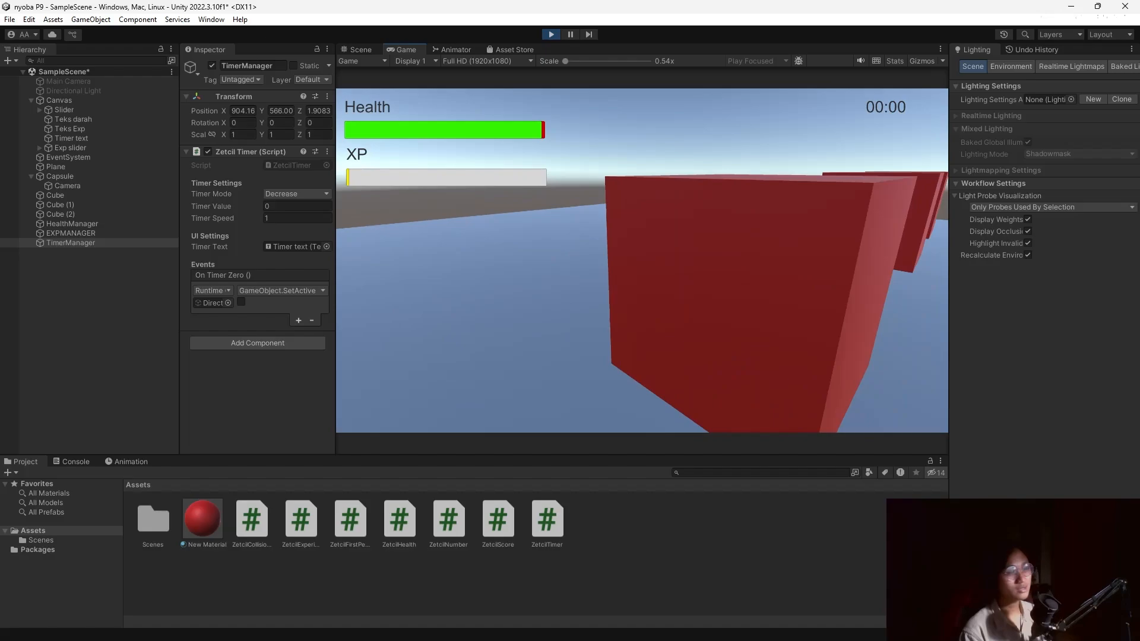
key("s")
key("a")
key("d")
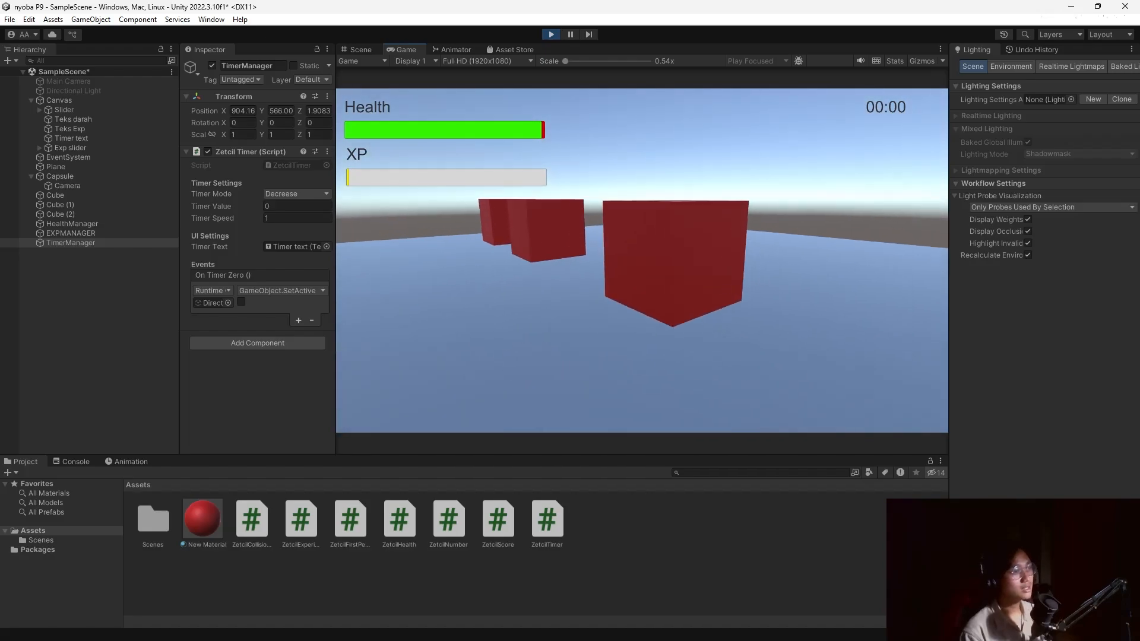
key("Escape")
left_click(551, 35)
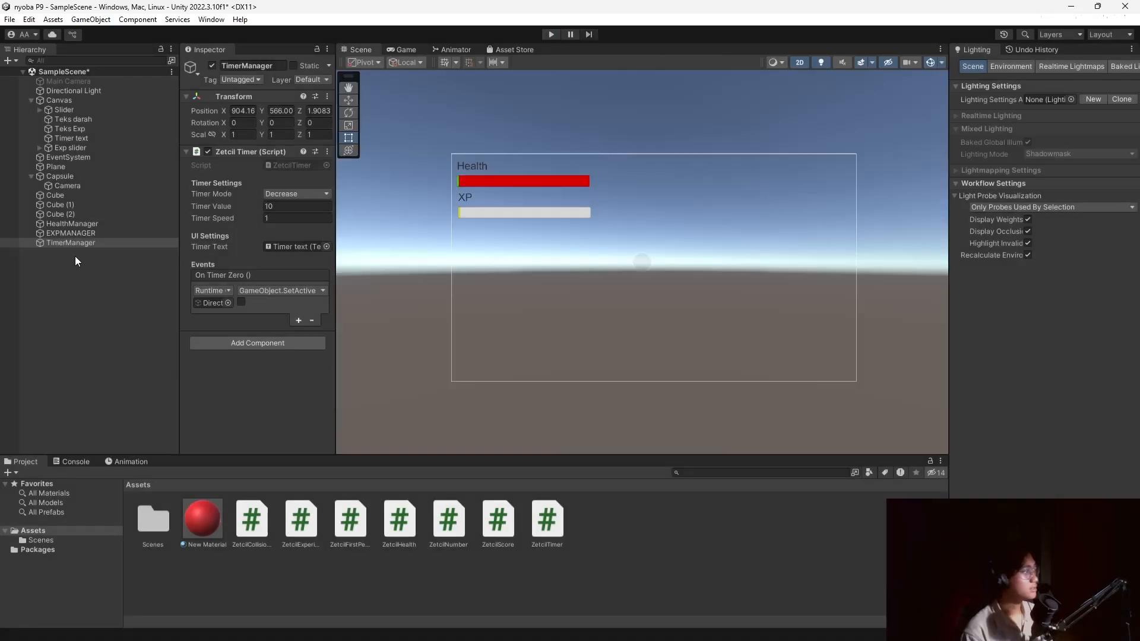
Add a UI Image, resize it to about 702 by 517, and place it below the bars.
right_click(81, 277)
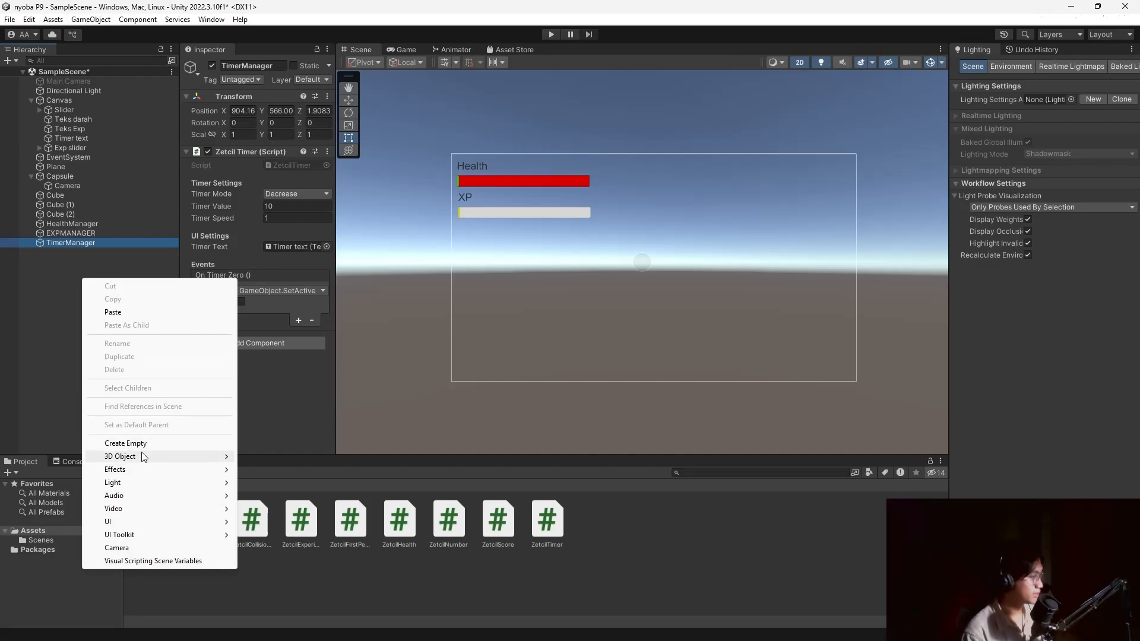
mouse_move(165, 528)
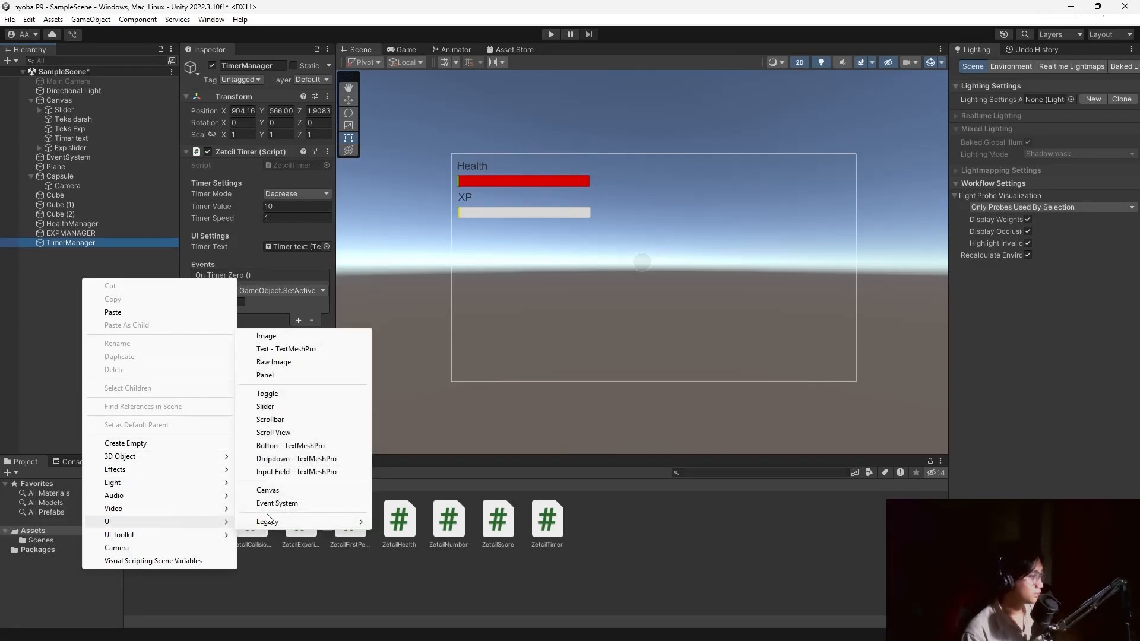
left_click(302, 338)
left_click_drag(652, 273, 780, 361)
left_click_drag(746, 314, 695, 290)
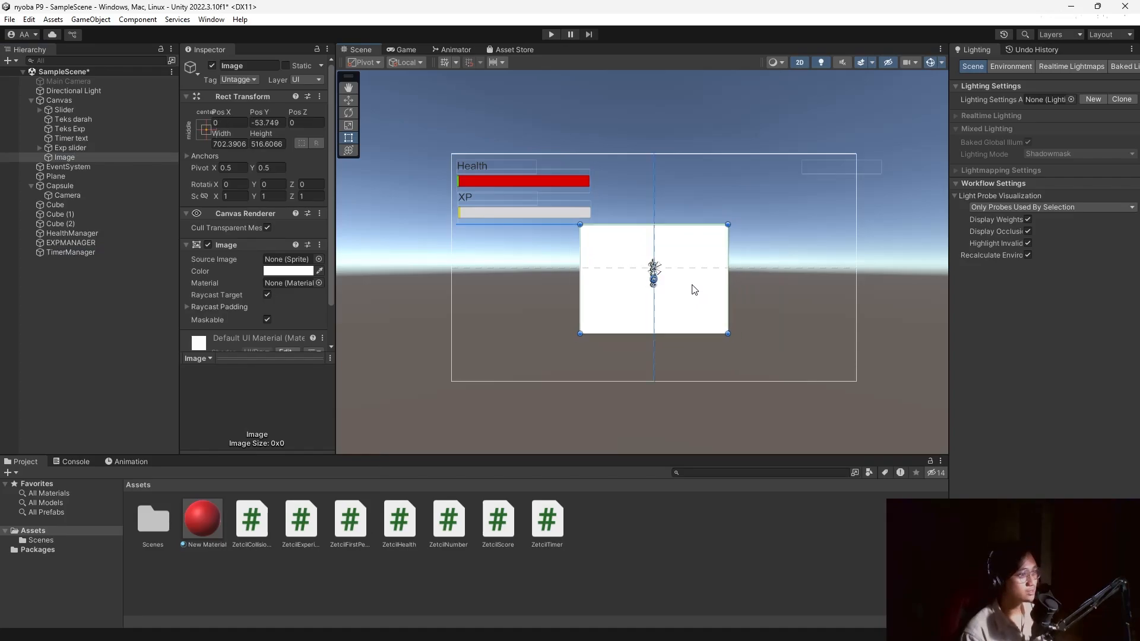
left_click(33, 290)
left_click(78, 156)
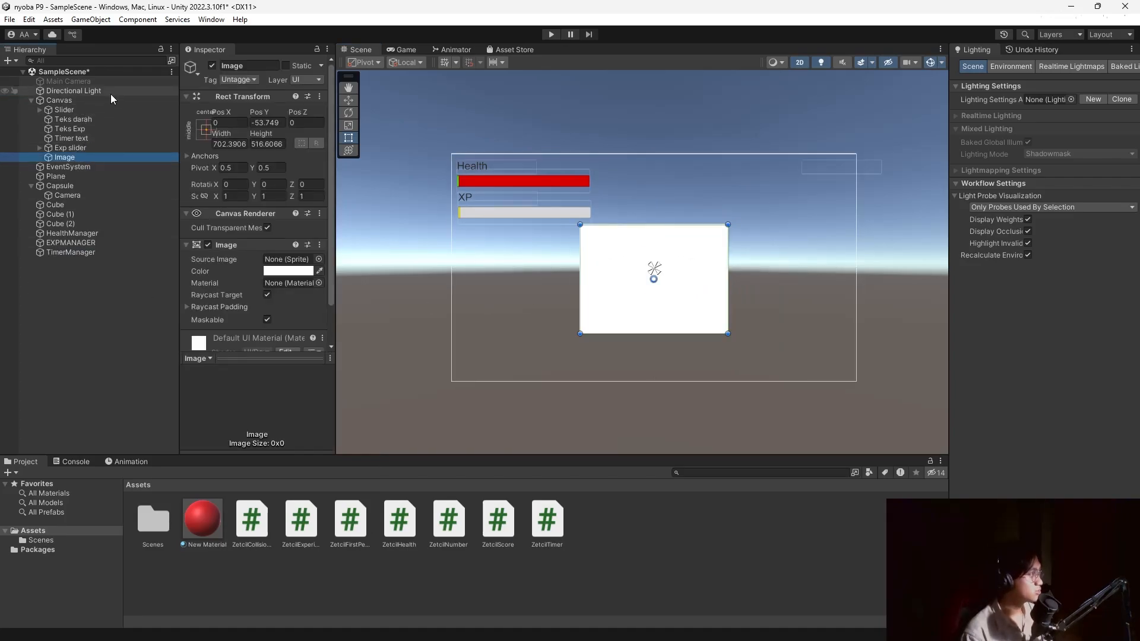
left_click(90, 254)
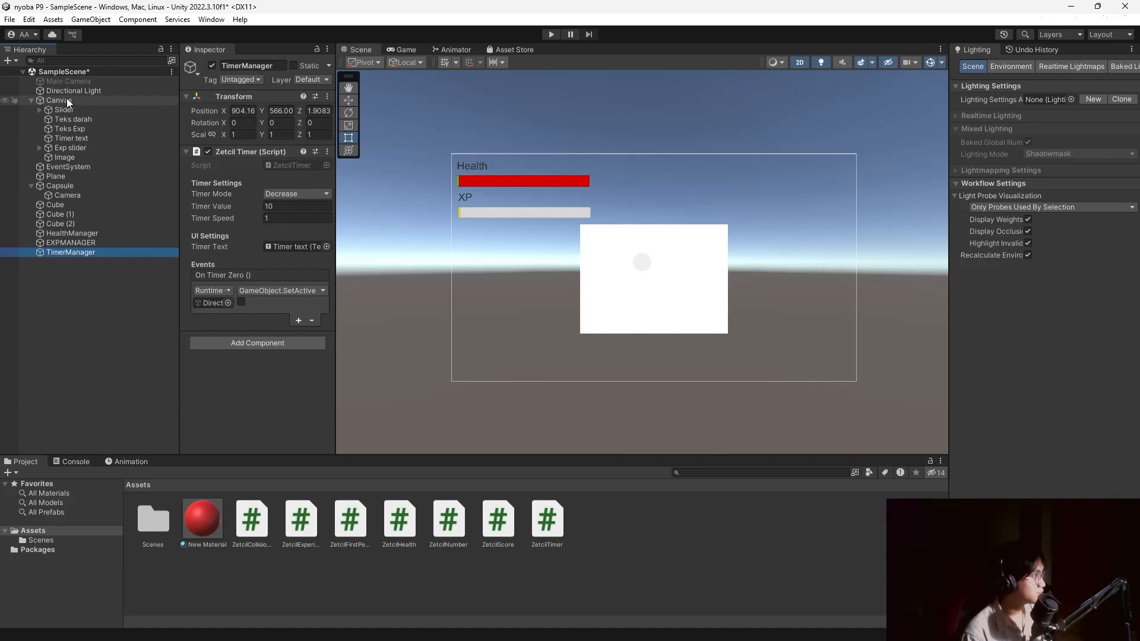
Retarget On Timer Zero to the Image, calling GameObject.SetActive with the box ticked.
left_click_drag(70, 253, 213, 303)
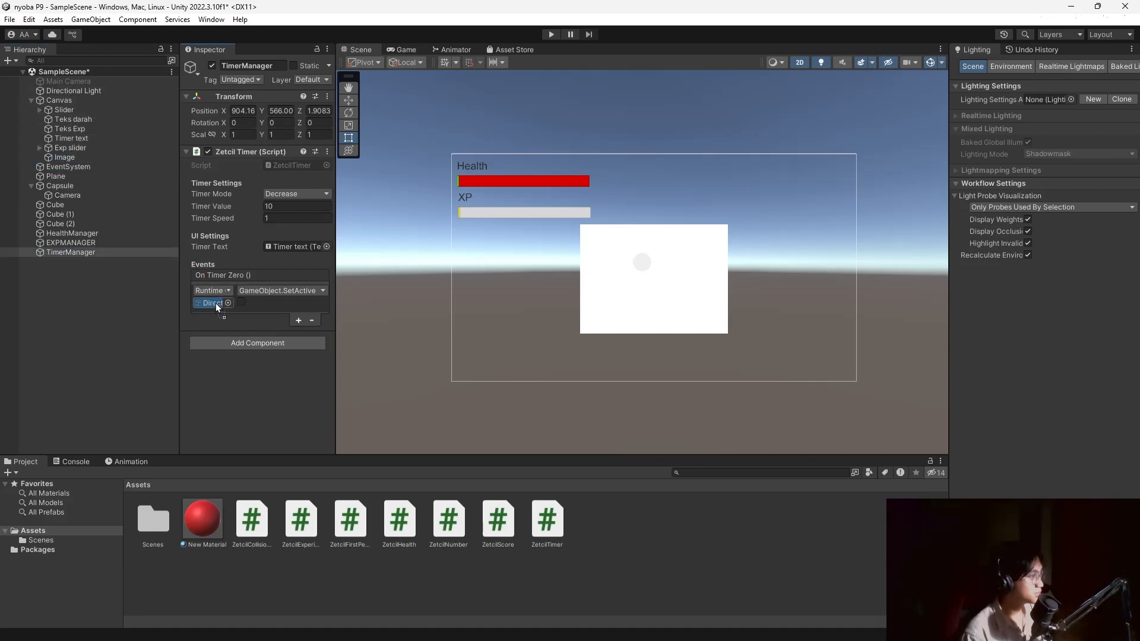
left_click(279, 290)
mouse_move(317, 326)
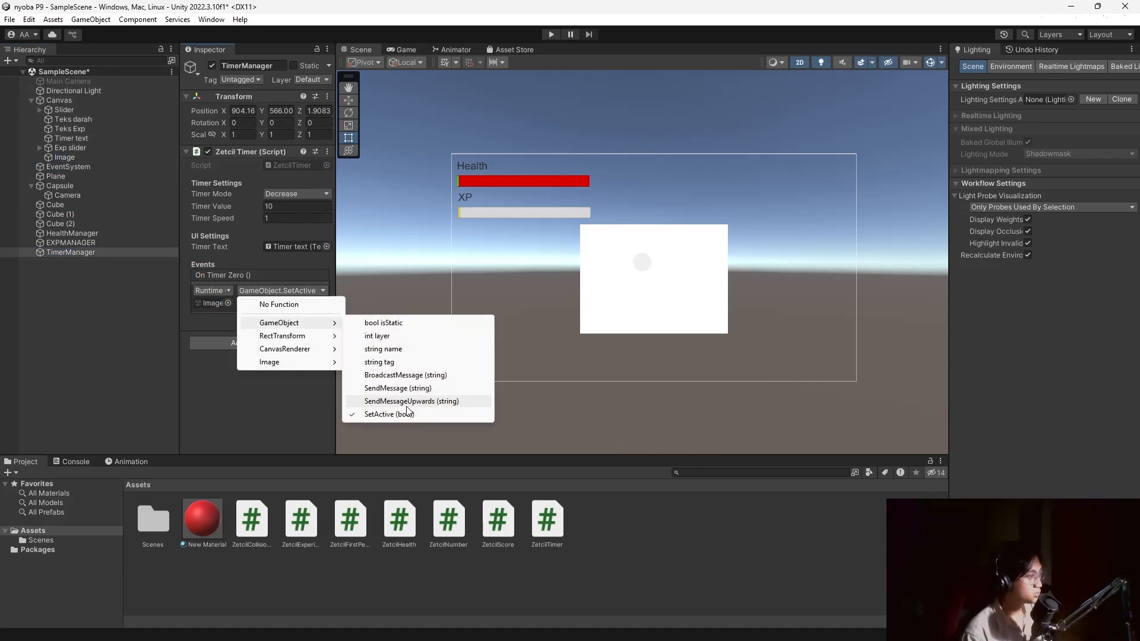
left_click(407, 412)
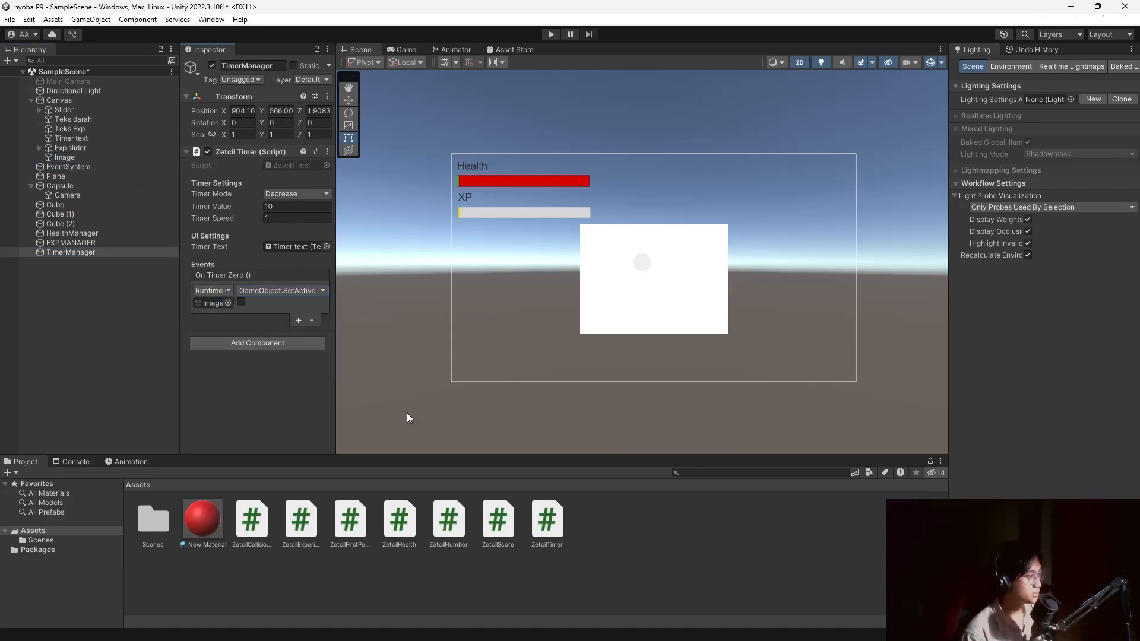
left_click(242, 302)
left_click(212, 65)
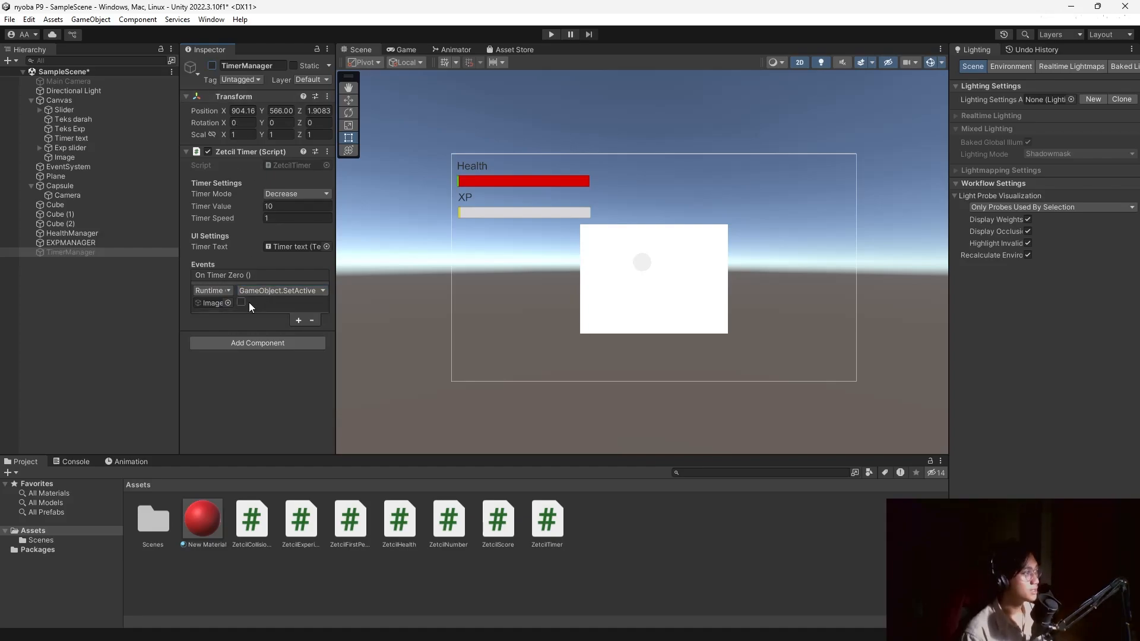
left_click(242, 302)
Play-test the timer event, then leave the SetActive box ticked.
left_click(551, 34)
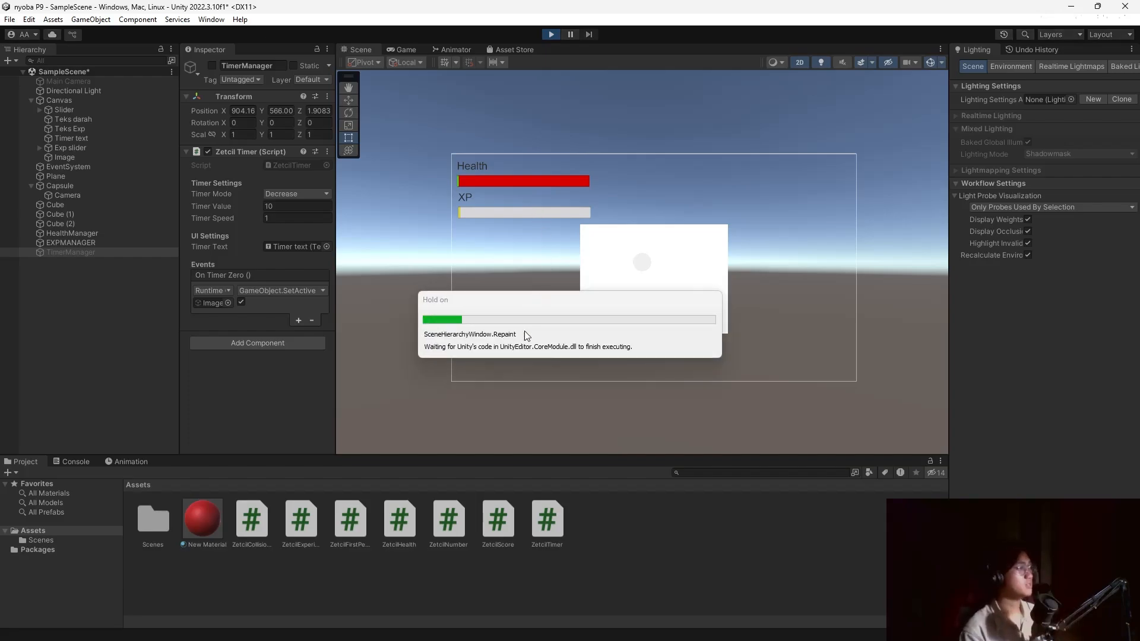
left_click(551, 34)
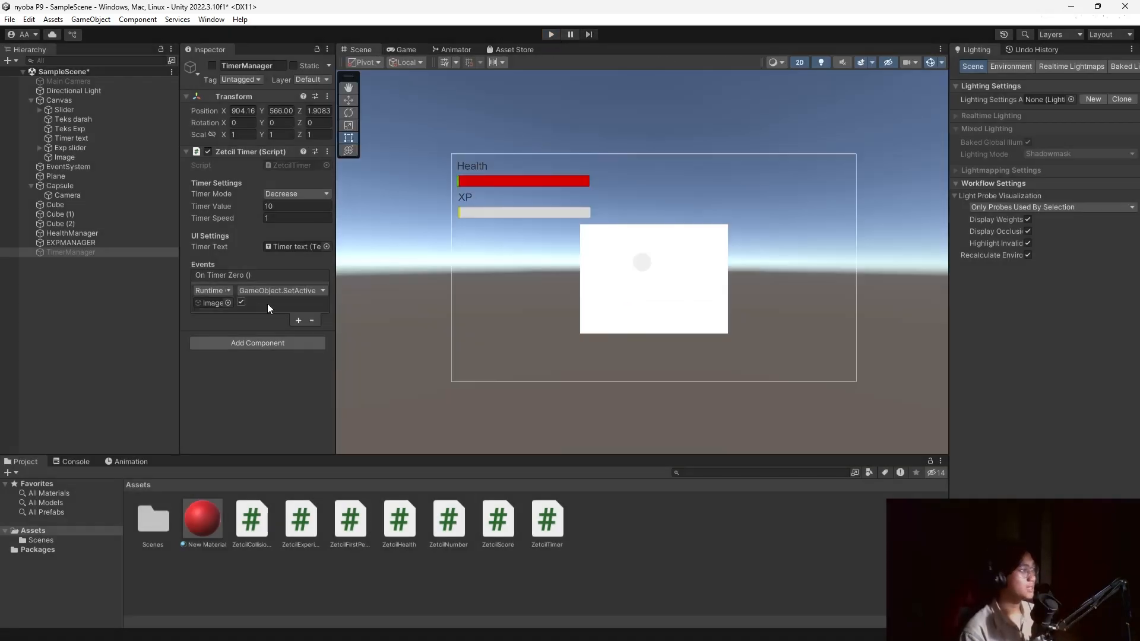
left_click(241, 302)
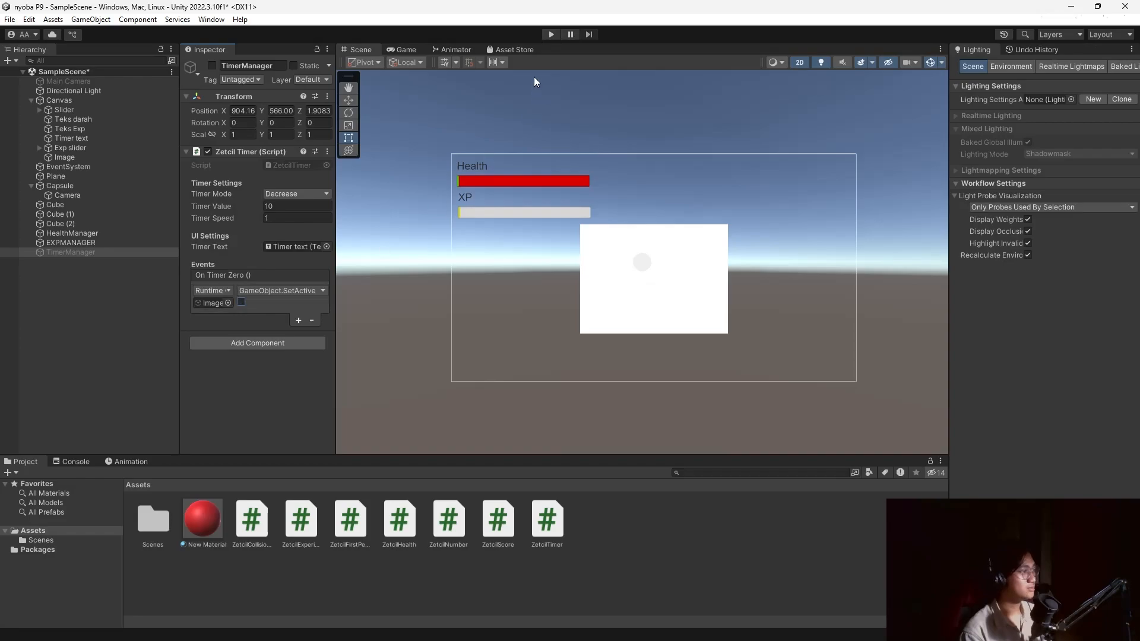
left_click(241, 303)
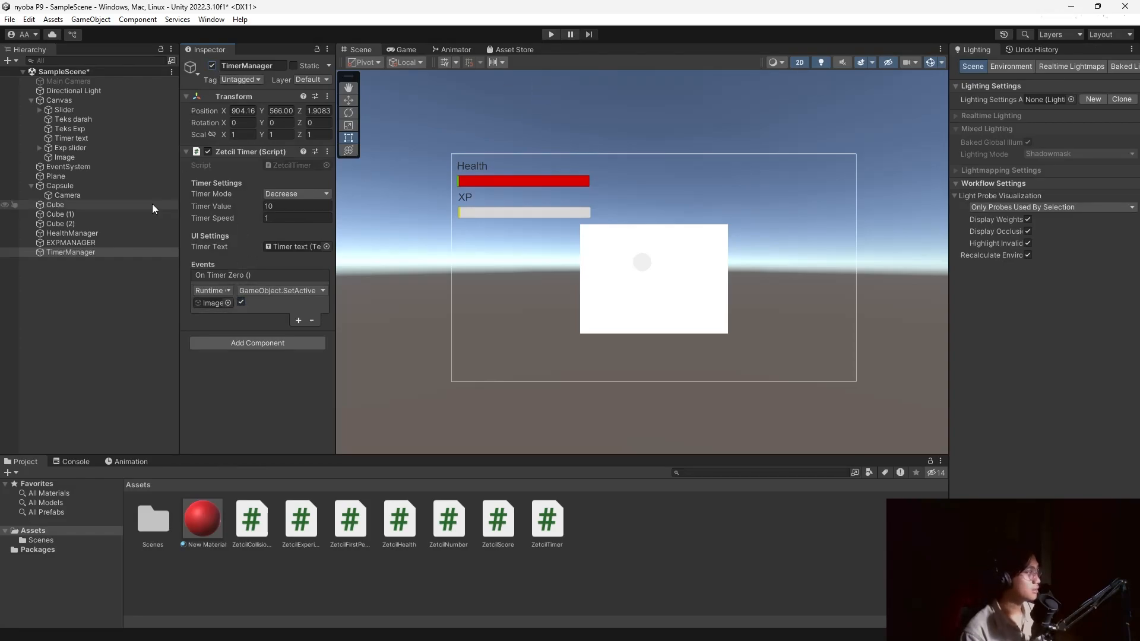
Deactivate the Image object in the Inspector so it starts hidden.
left_click(65, 110)
left_click(65, 158)
left_click(212, 65)
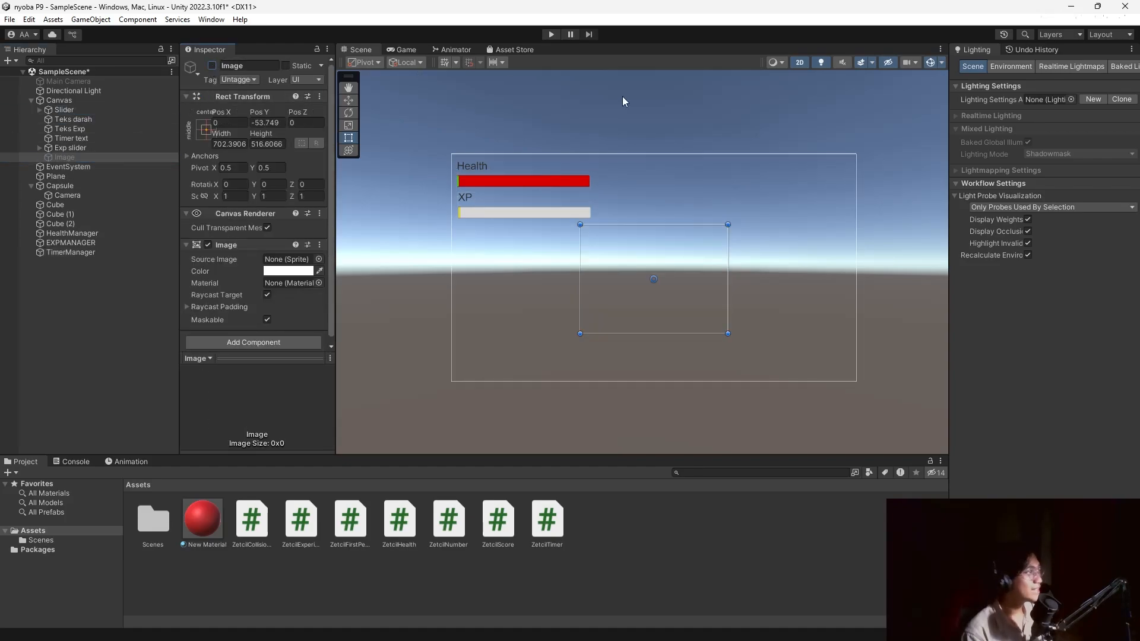
Play-test, walking the player into the red cubes until the timer runs out, then stop.
left_click(552, 34)
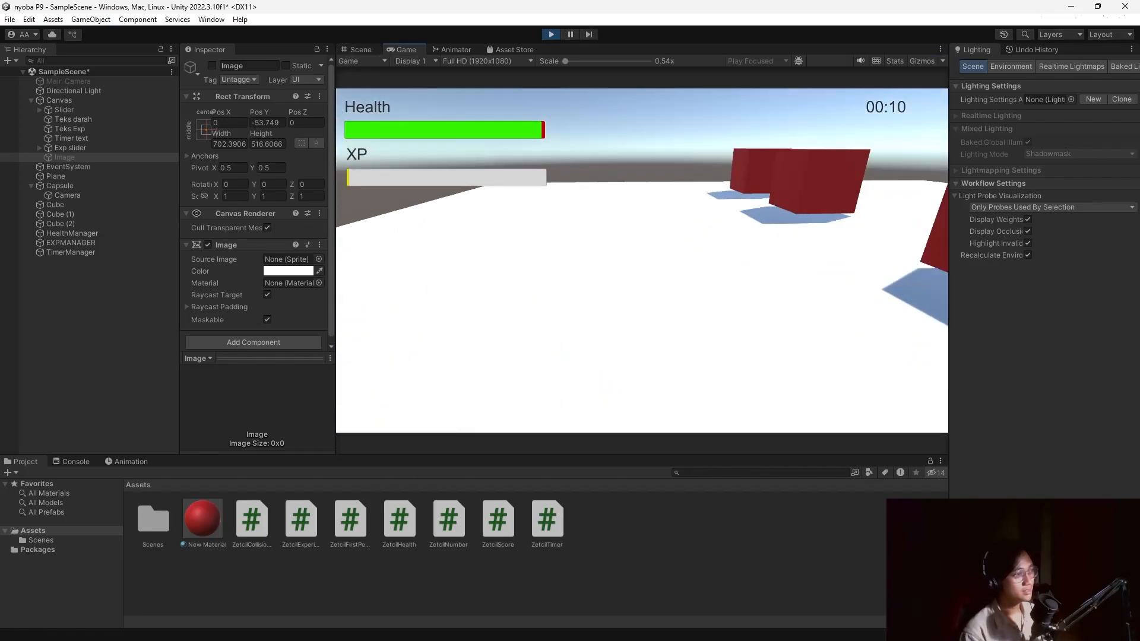
key("w")
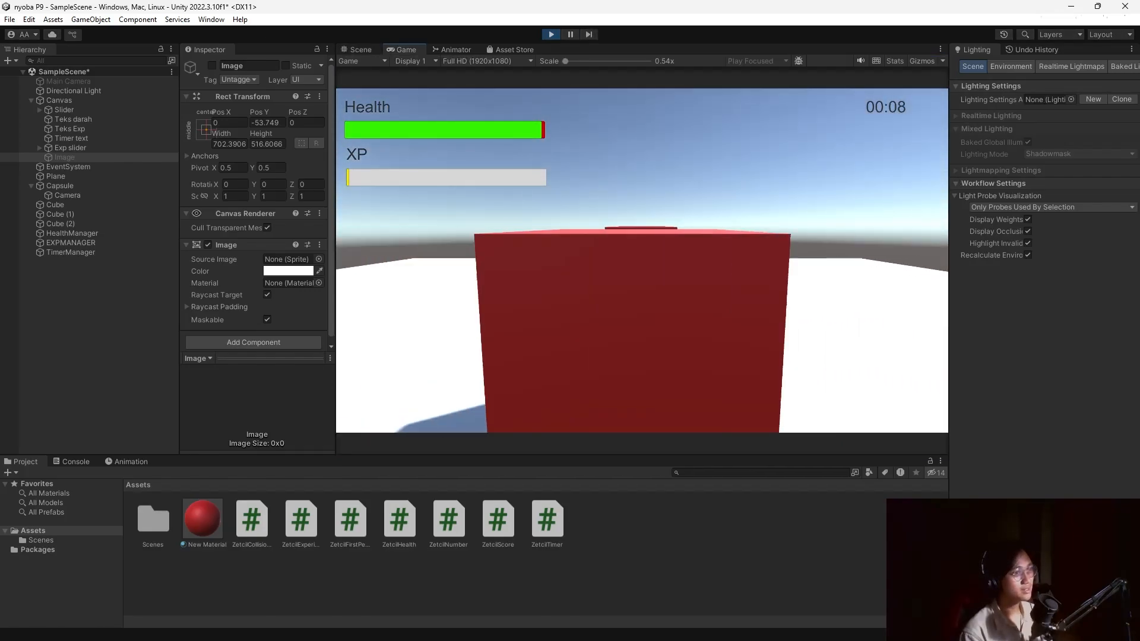
key("w")
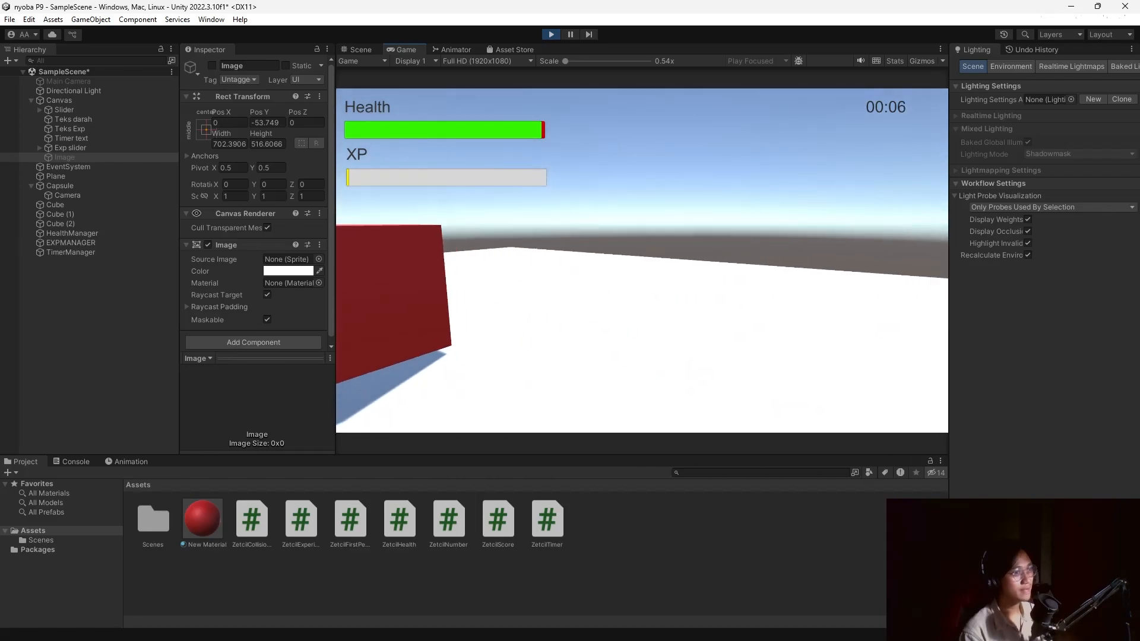
key("w")
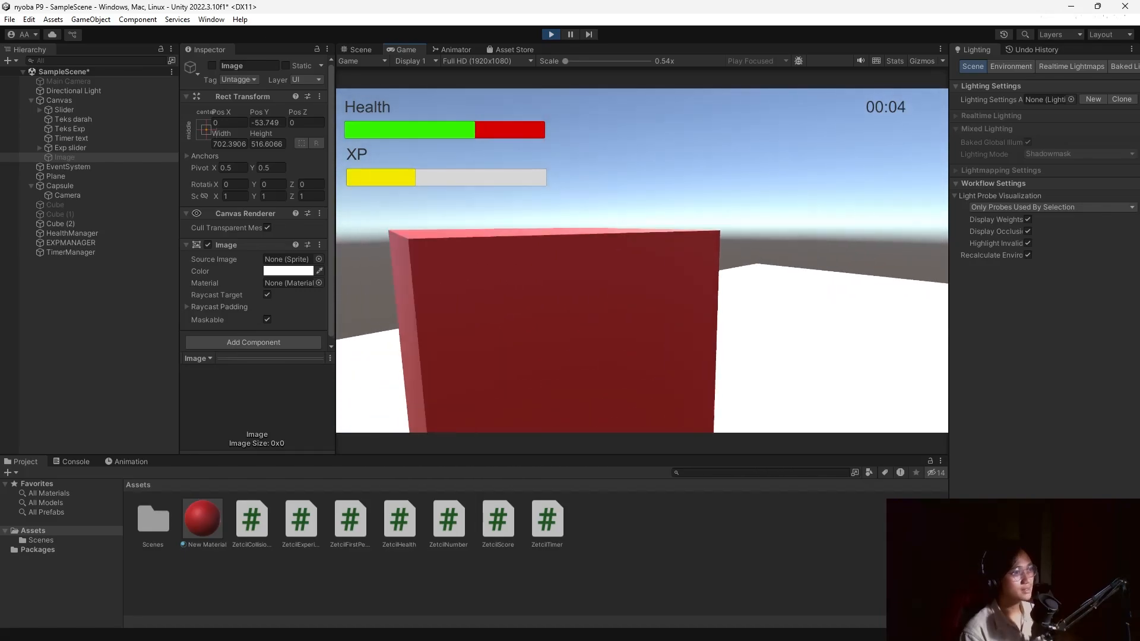
key("w")
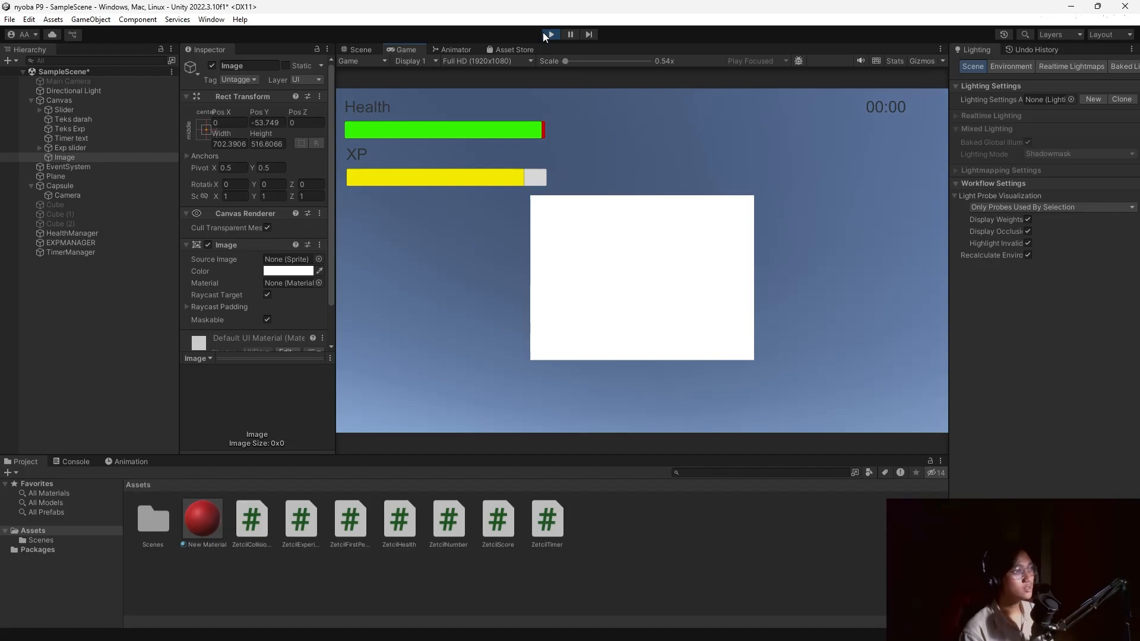
left_click(544, 34)
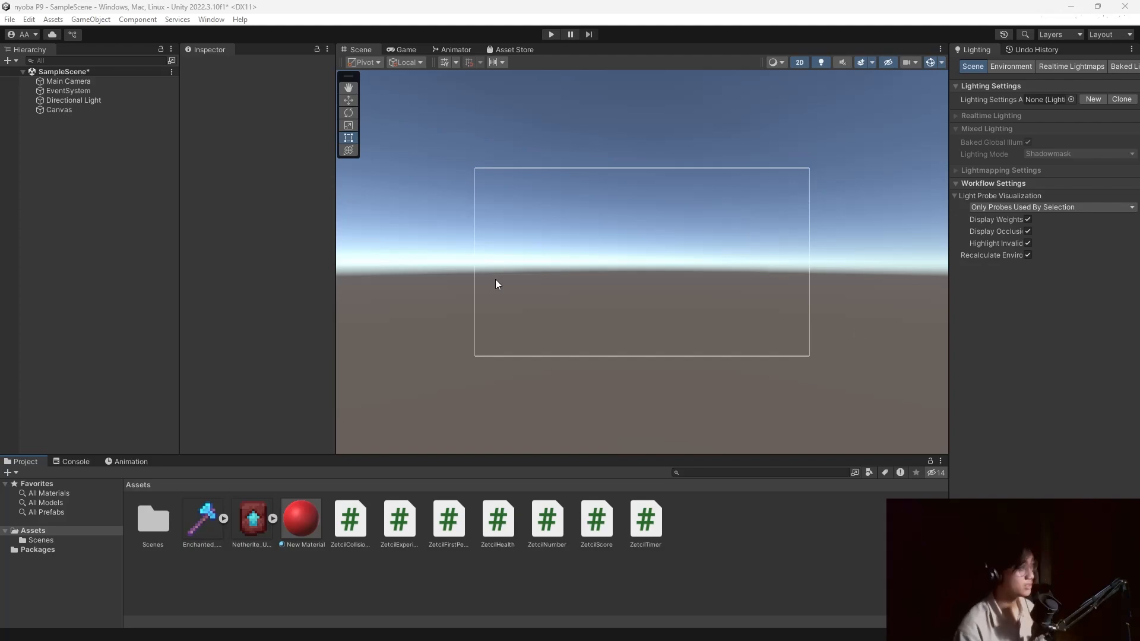
Create a C# script named ZetcilInventory in Assets and switch to the module document.
right_click(122, 170)
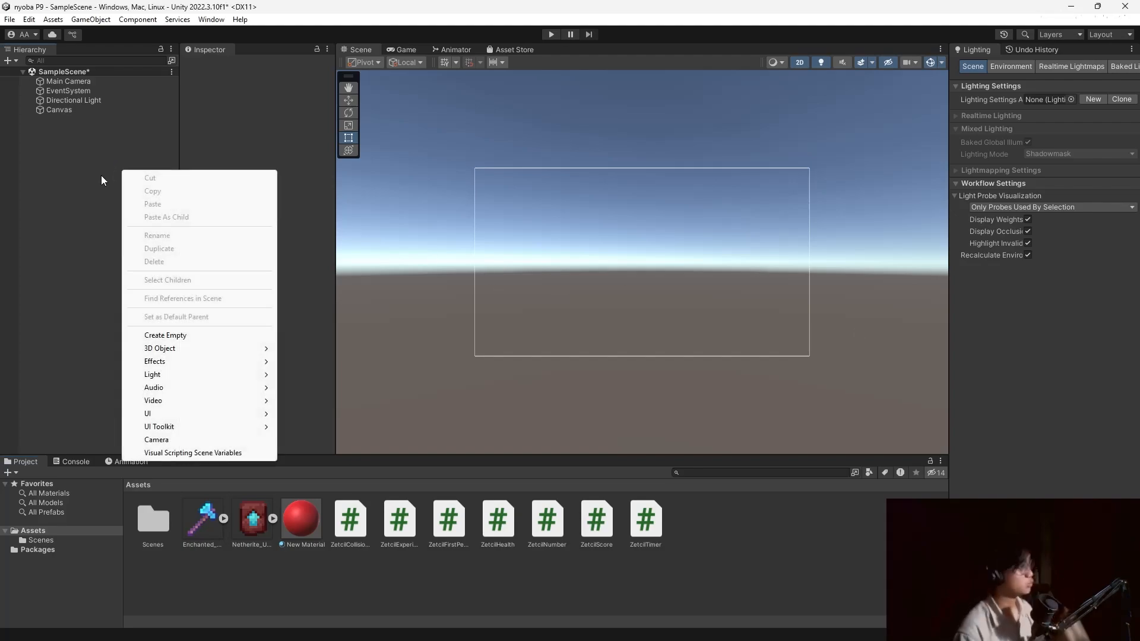
left_click(97, 164)
right_click(764, 518)
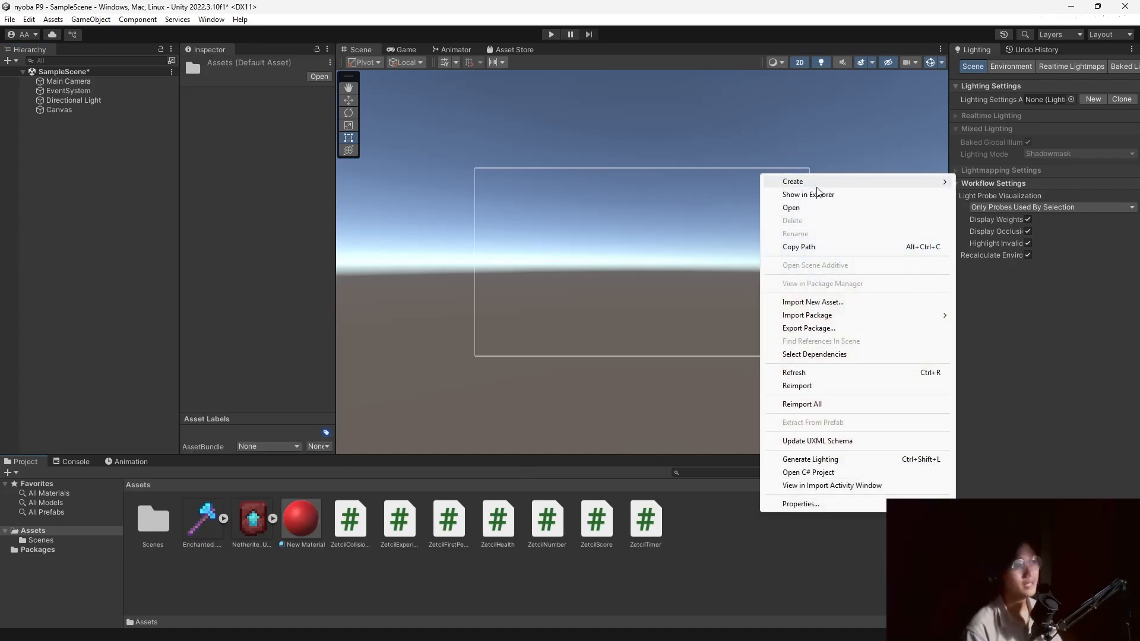
mouse_move(796, 181)
left_click(1000, 90)
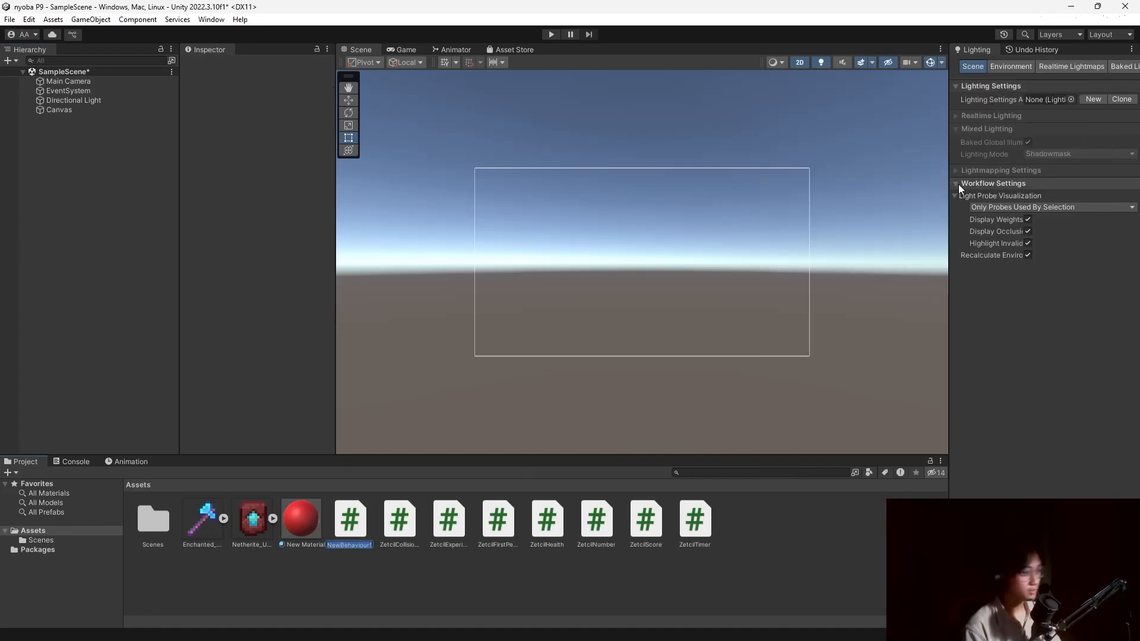
type("ZetcilInventory")
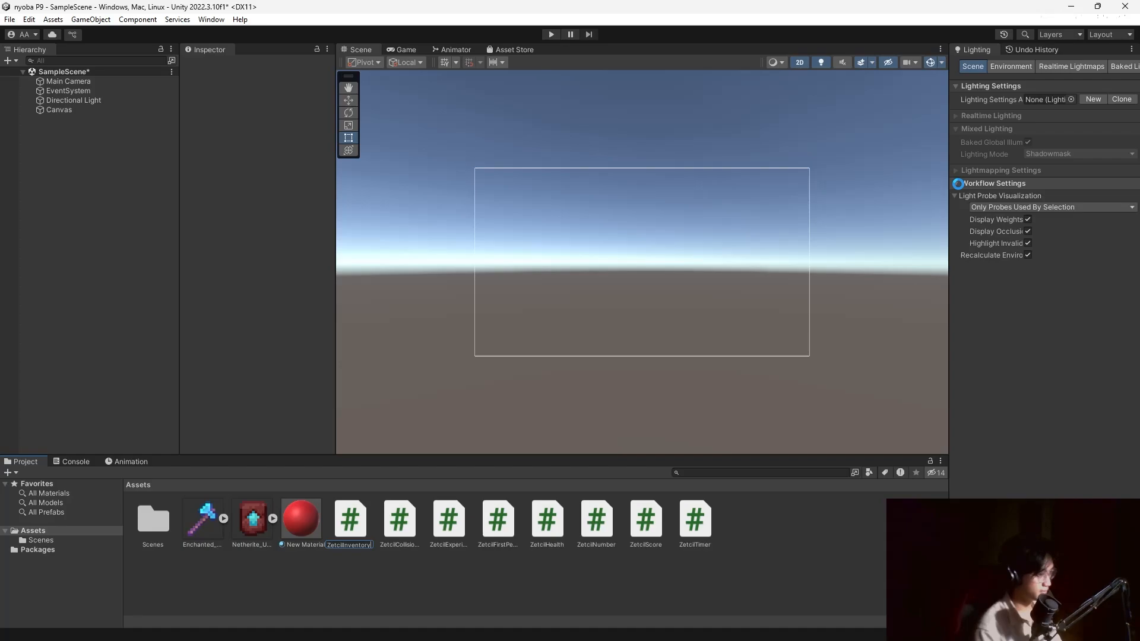
key("alt+Tab")
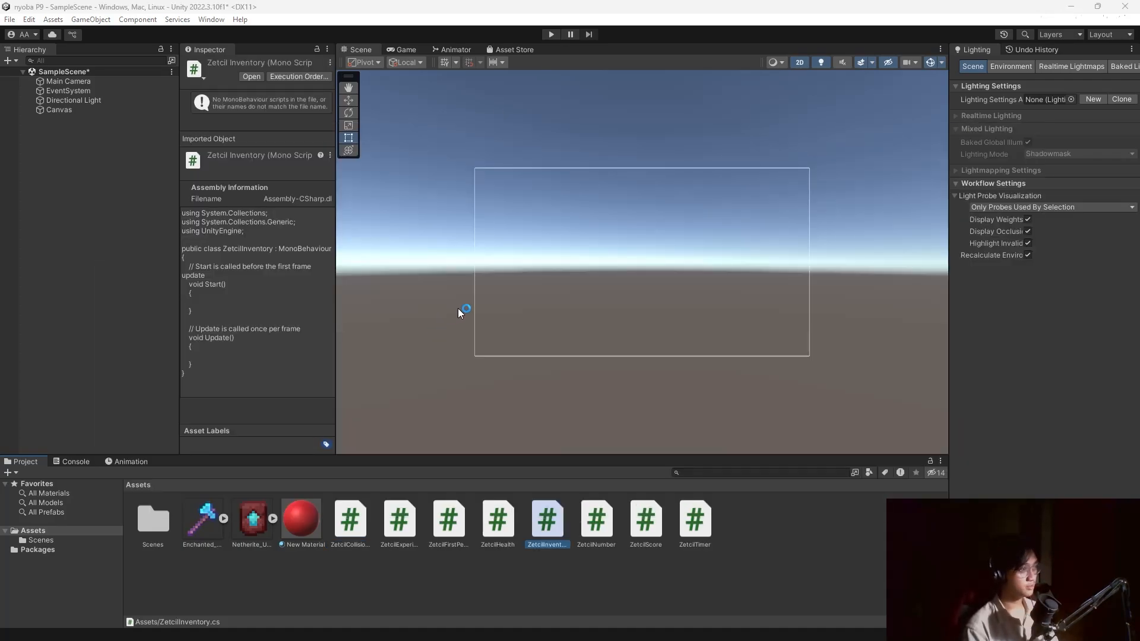
key("alt+Tab")
Select and copy the full ZetcilInventory code listing in the Google Docs module, then switch back to Unity.
left_click(604, 258)
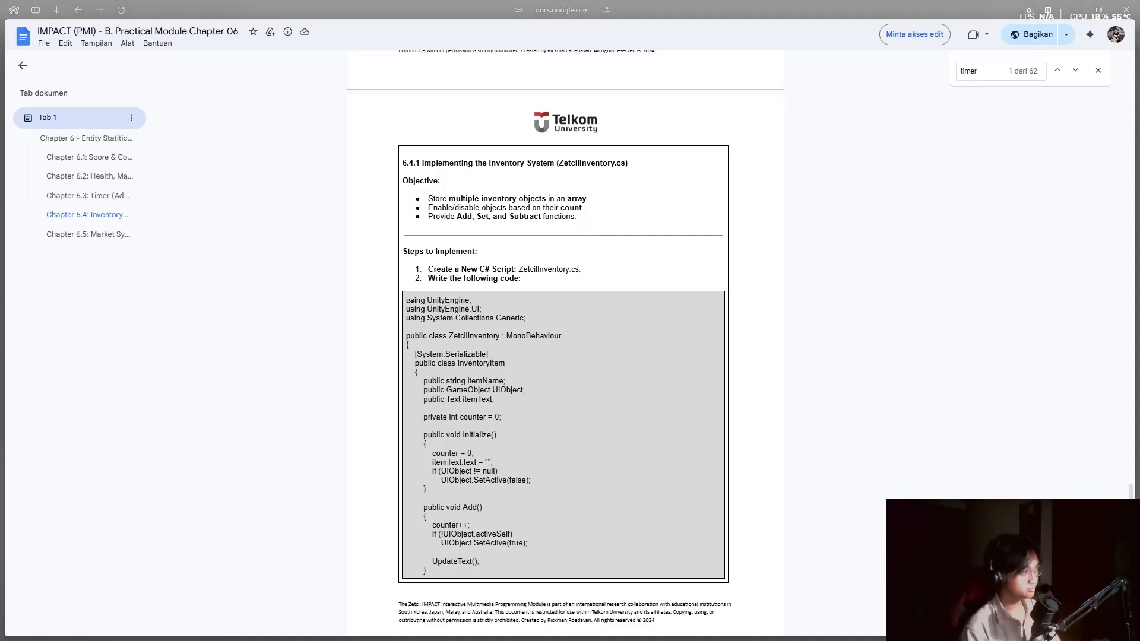
left_click_drag(420, 321, 409, 431)
scroll(436, 375, "down", 3)
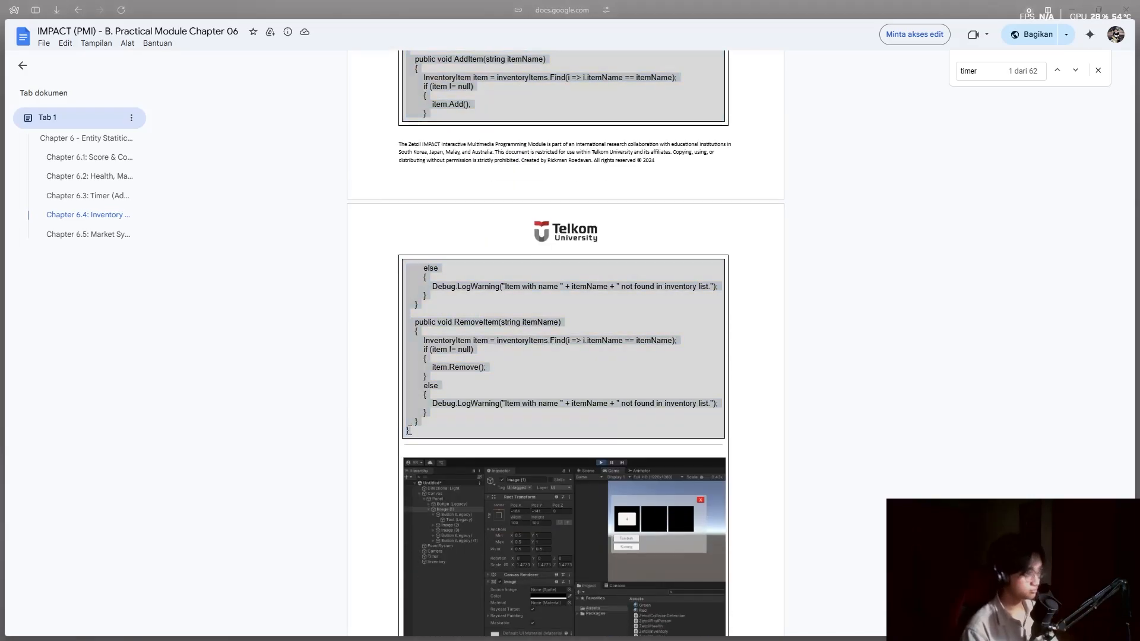
key("alt+Tab")
left_click(605, 238)
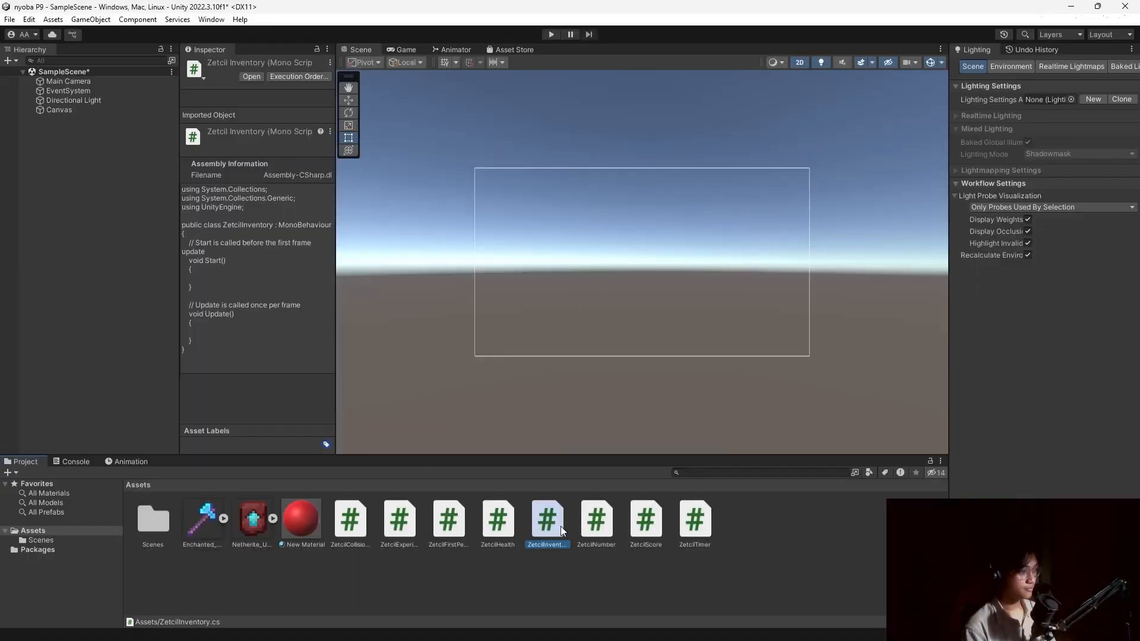
Replace the default ZetcilInventory.cs template with the copied inventory code and save it.
key("alt+Tab")
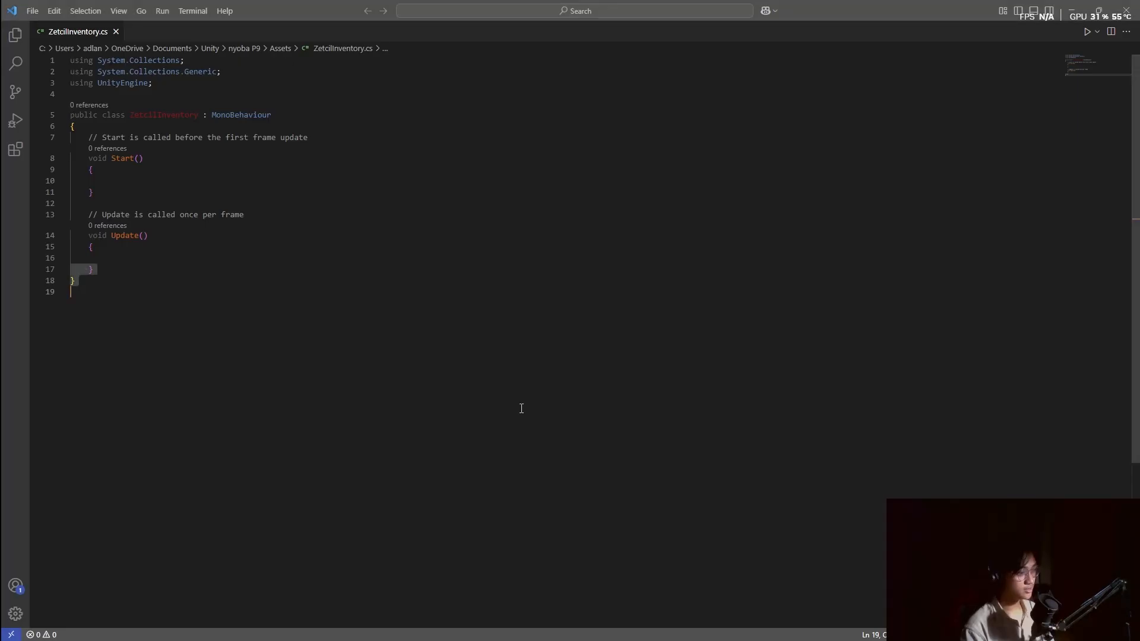
left_click(357, 313)
key("ctrl+a")
key("ctrl+v")
key("ctrl+s")
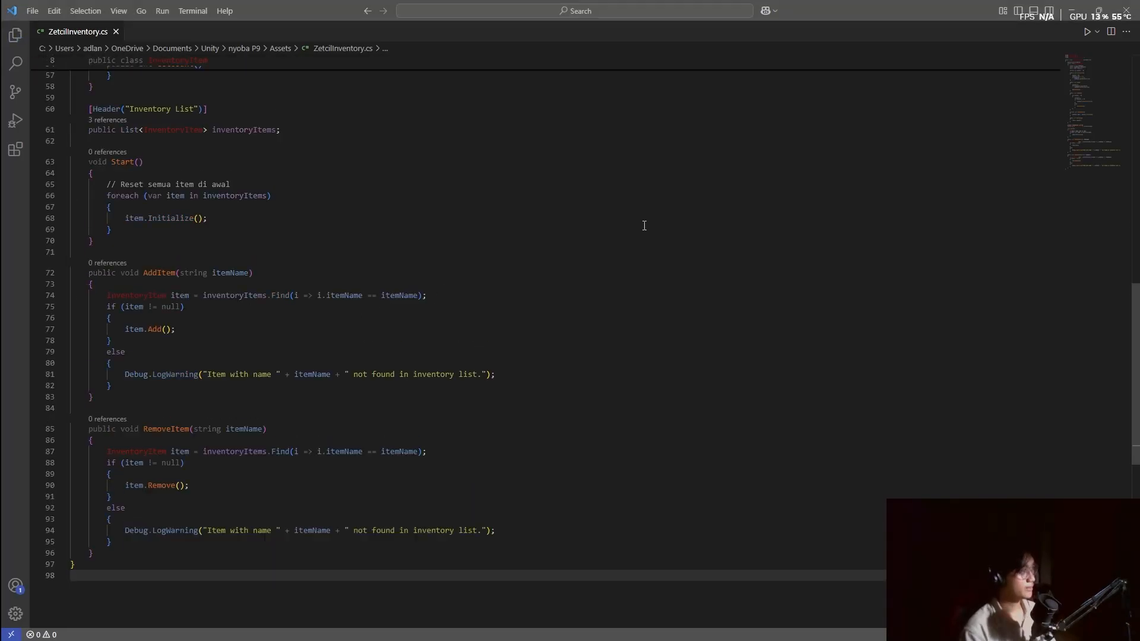
key("alt+Tab")
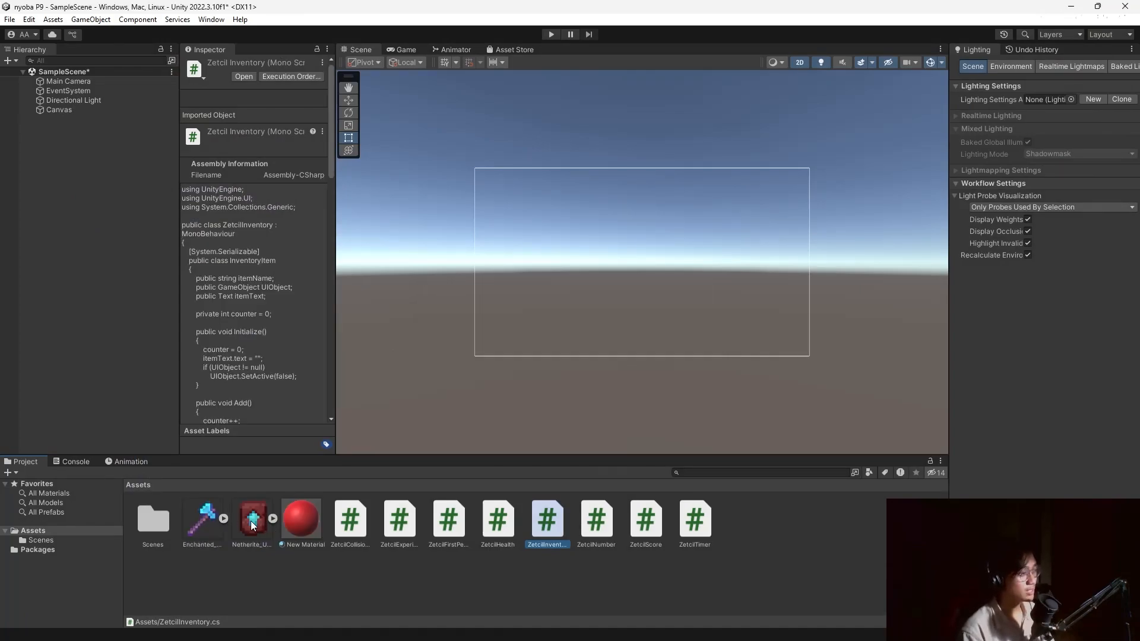
Add a UI Panel as a child of the Canvas.
right_click(73, 152)
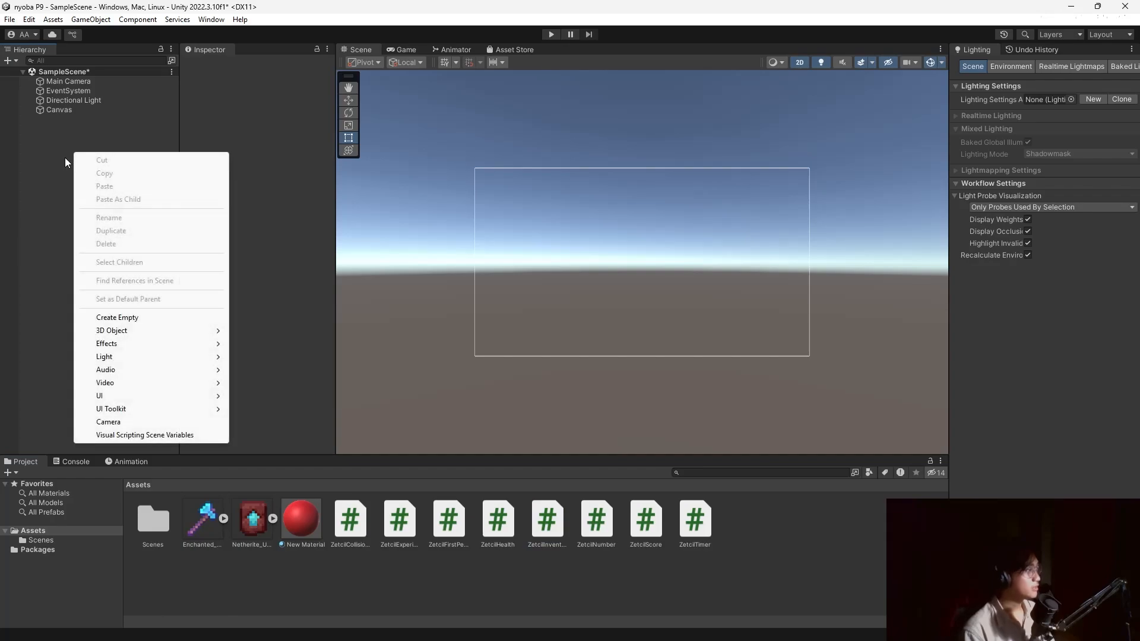
left_click(59, 110)
right_click(59, 114)
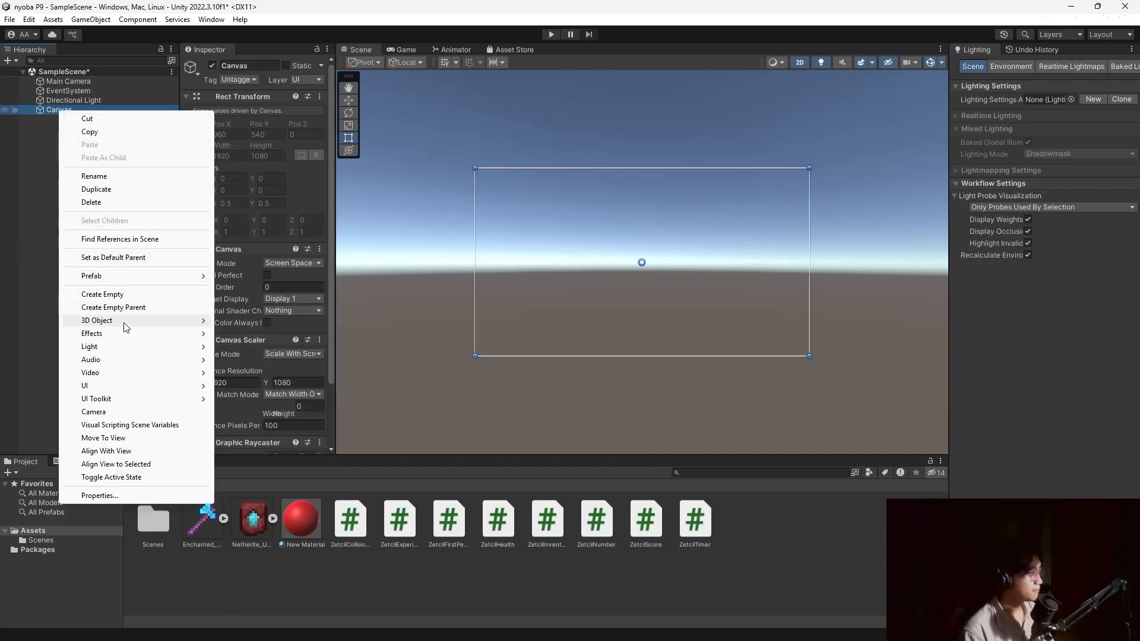
mouse_move(115, 386)
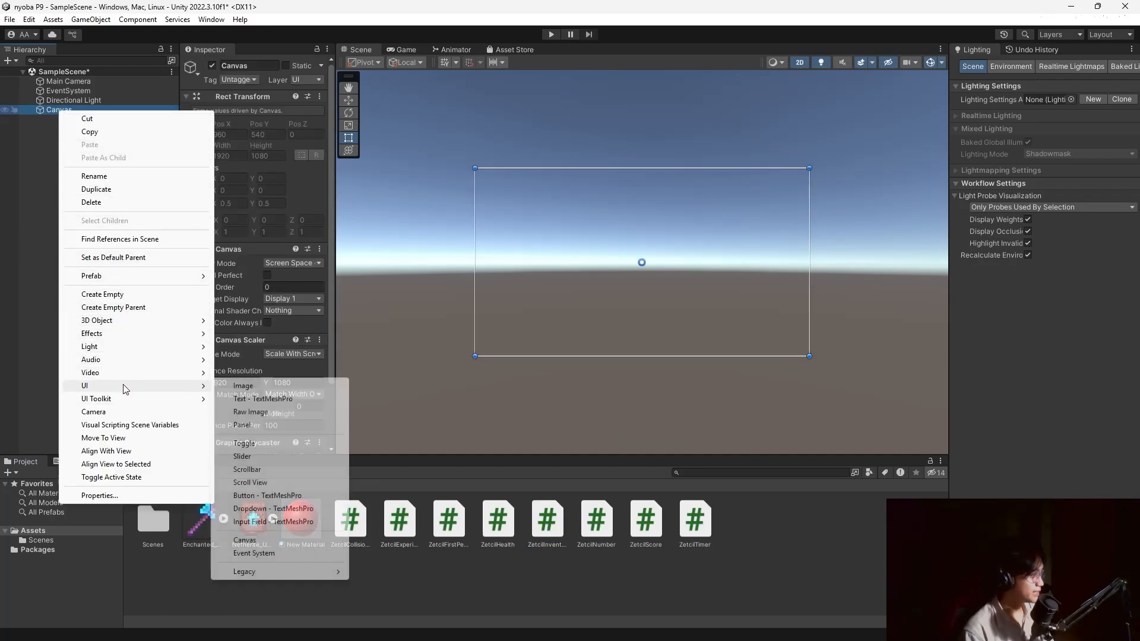
left_click(255, 427)
scroll(216, 302, "down", 3)
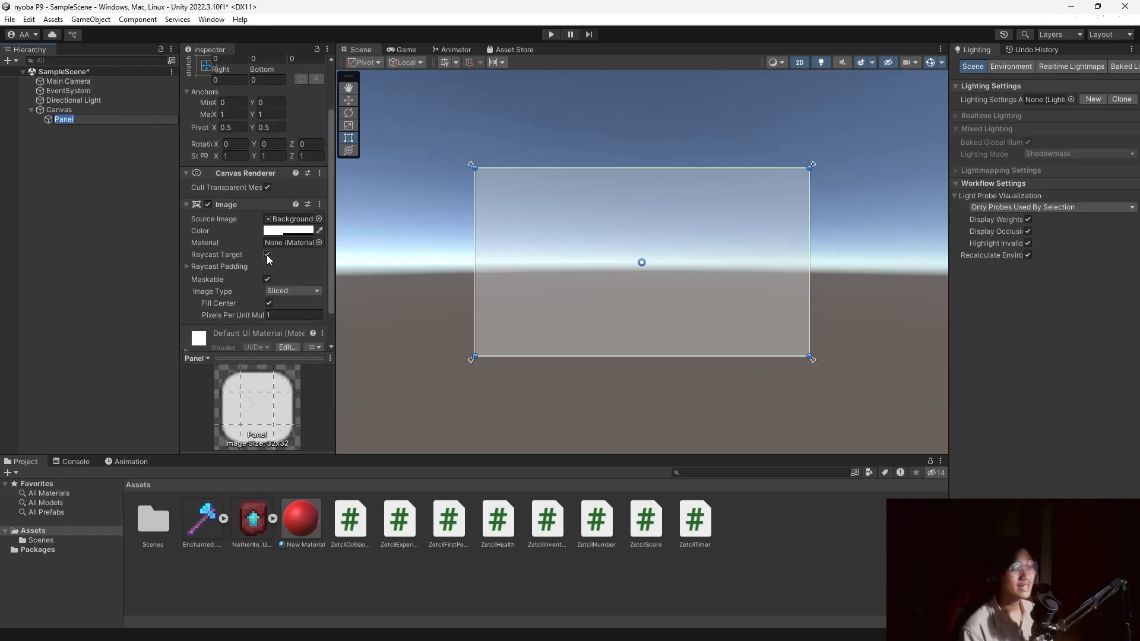
Reselect the new Panel and bring up its UI creation submenu.
left_click(129, 193)
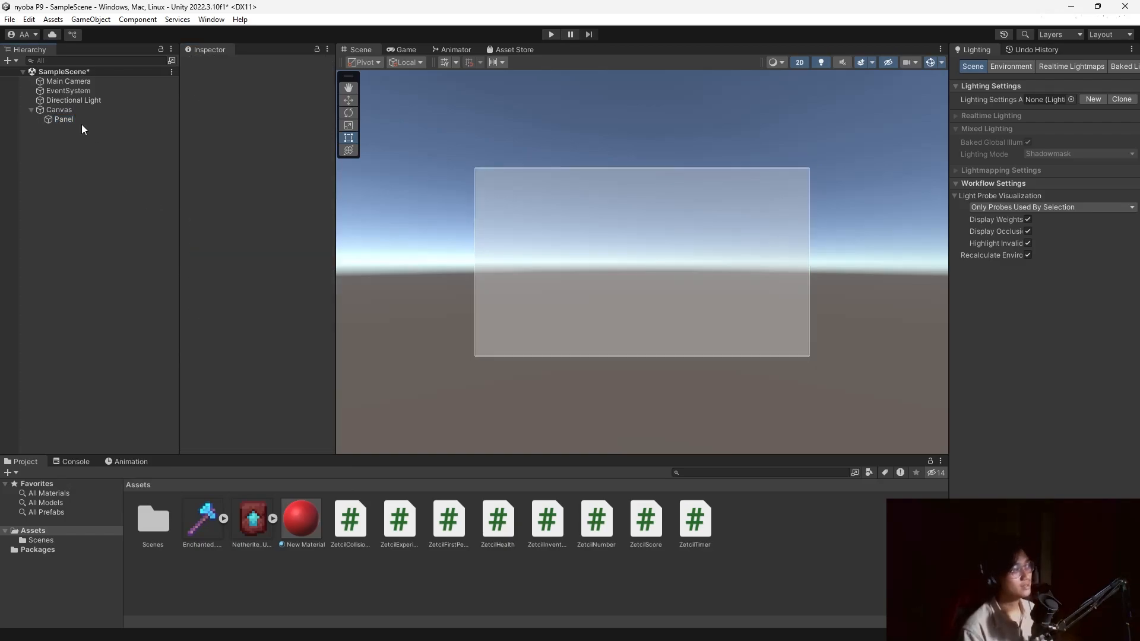
left_click(81, 123)
right_click(80, 122)
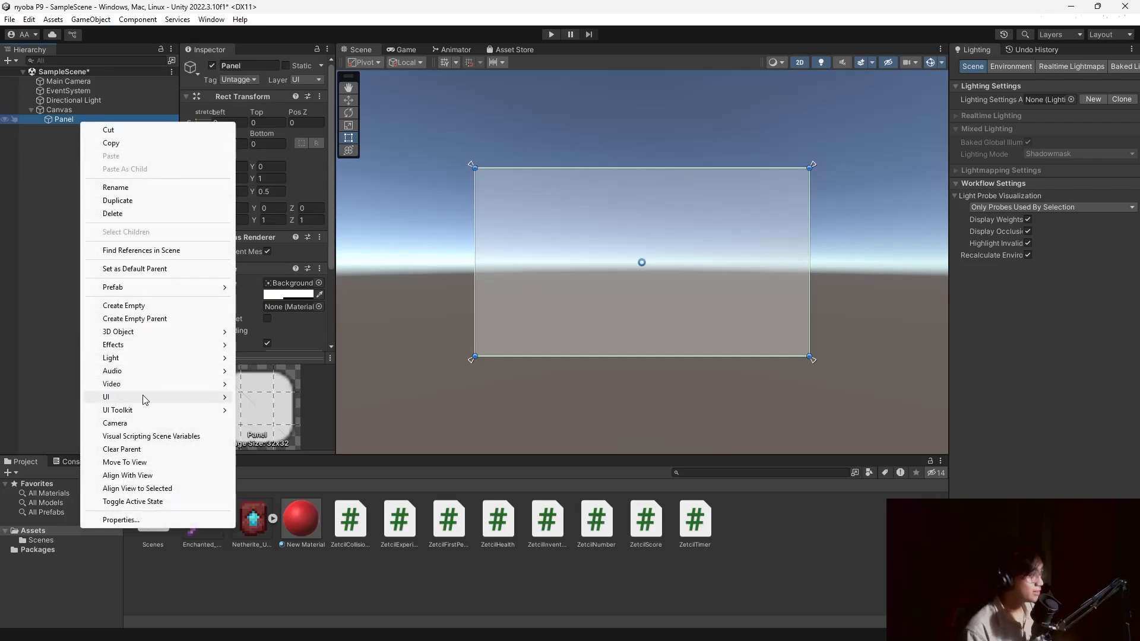
mouse_move(145, 399)
mouse_move(322, 583)
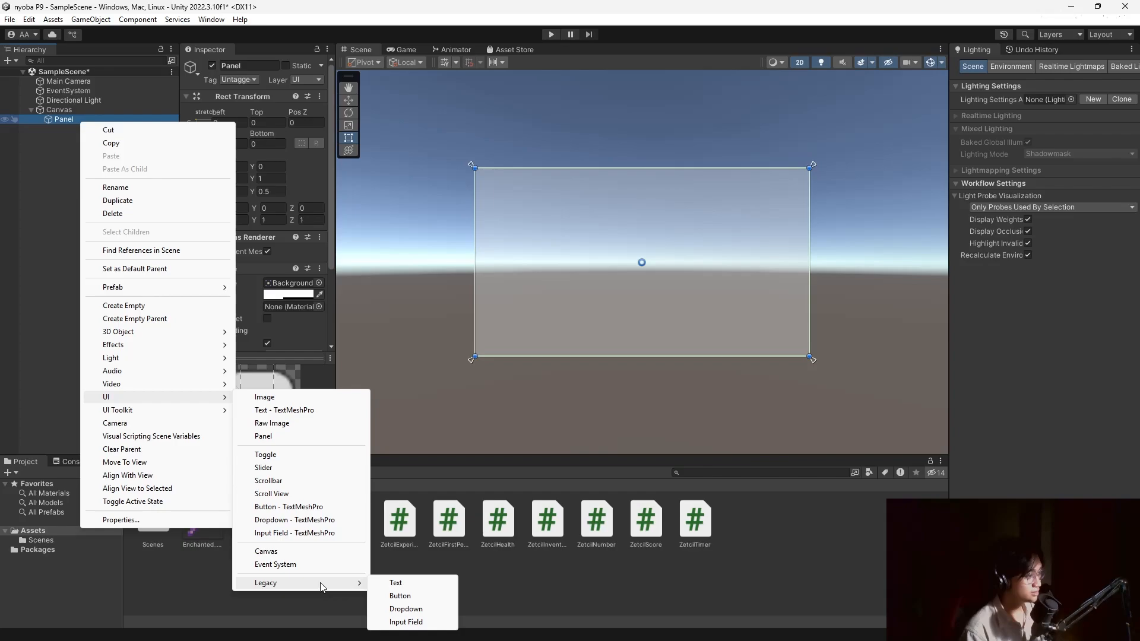
Add a white Image inside the Panel, about 515 units square, and duplicate it to the right side.
left_click(286, 397)
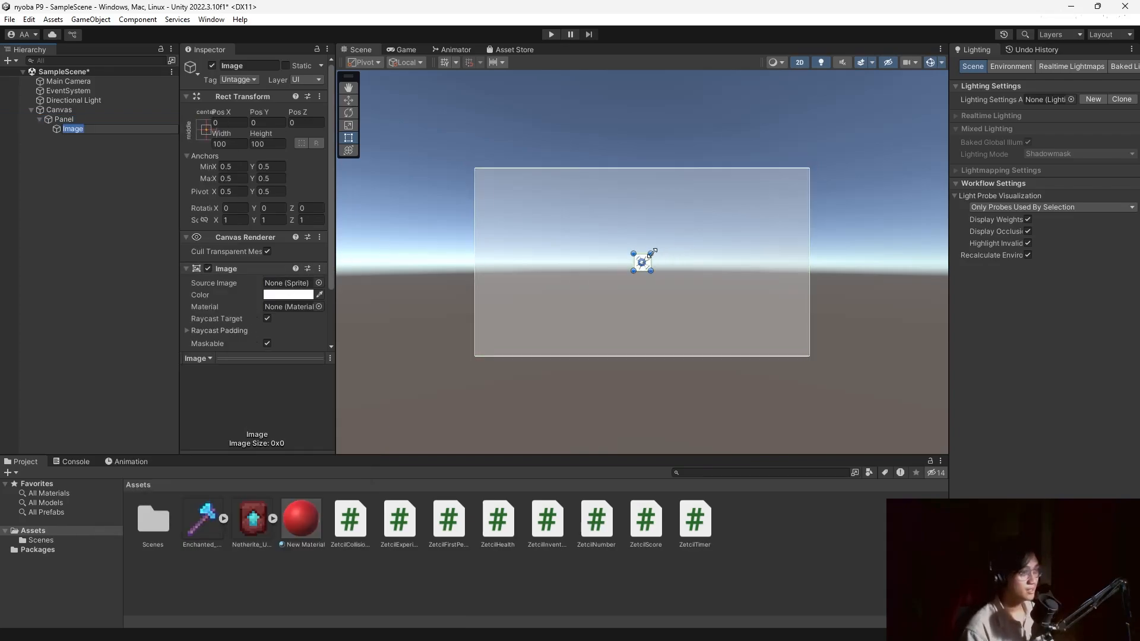
left_click_drag(652, 253, 616, 177)
left_click_drag(588, 229, 581, 265)
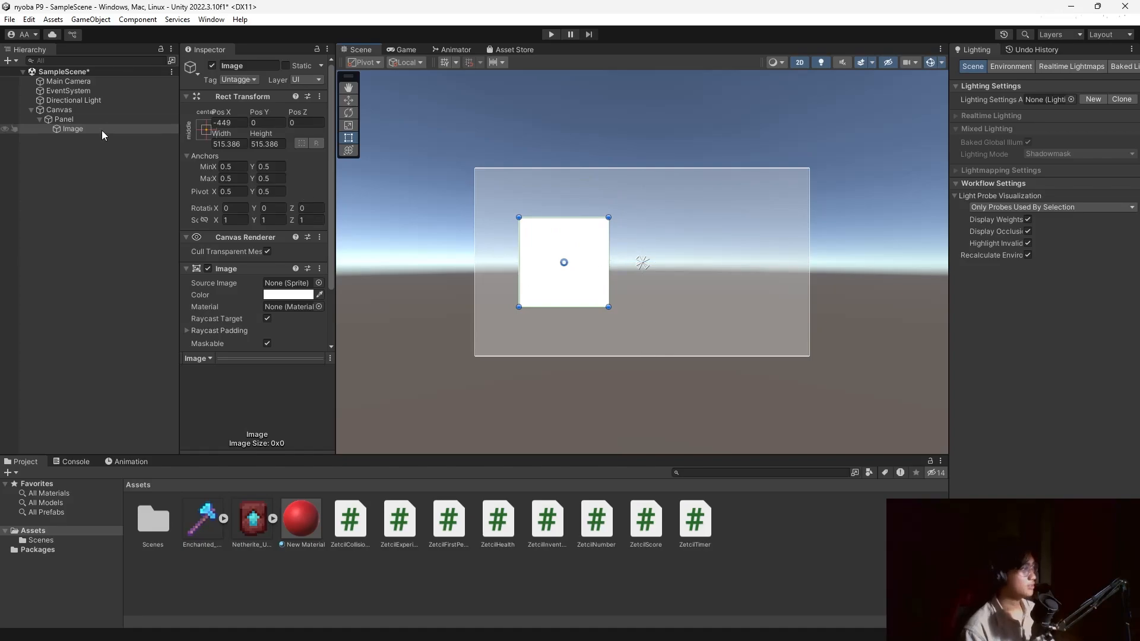
left_click(72, 129)
key("ctrl+d")
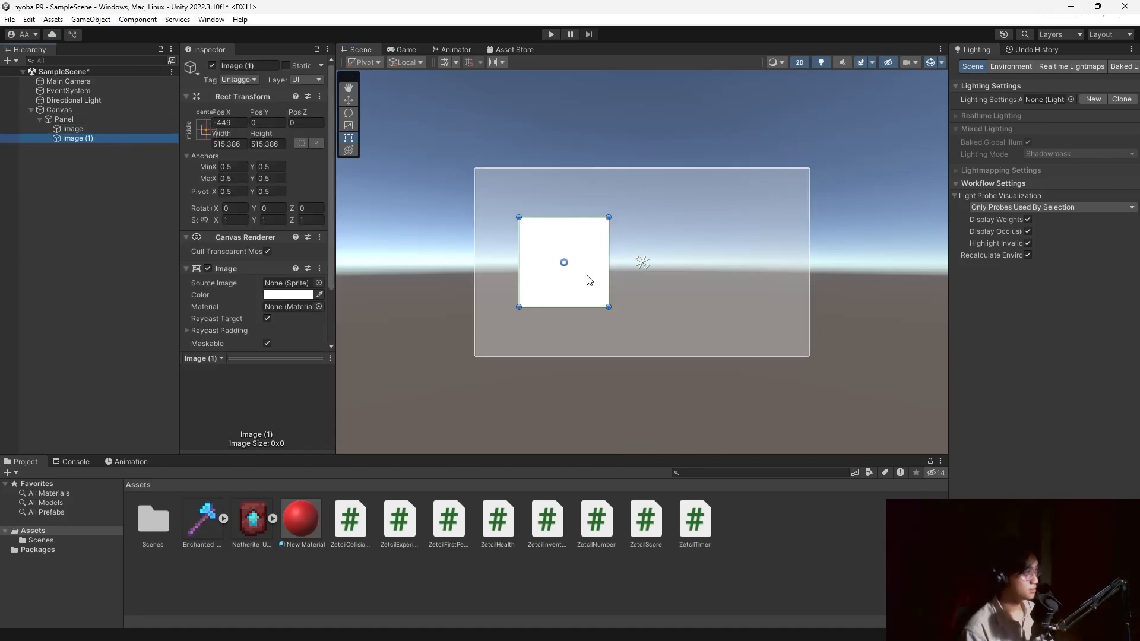
left_click(587, 291)
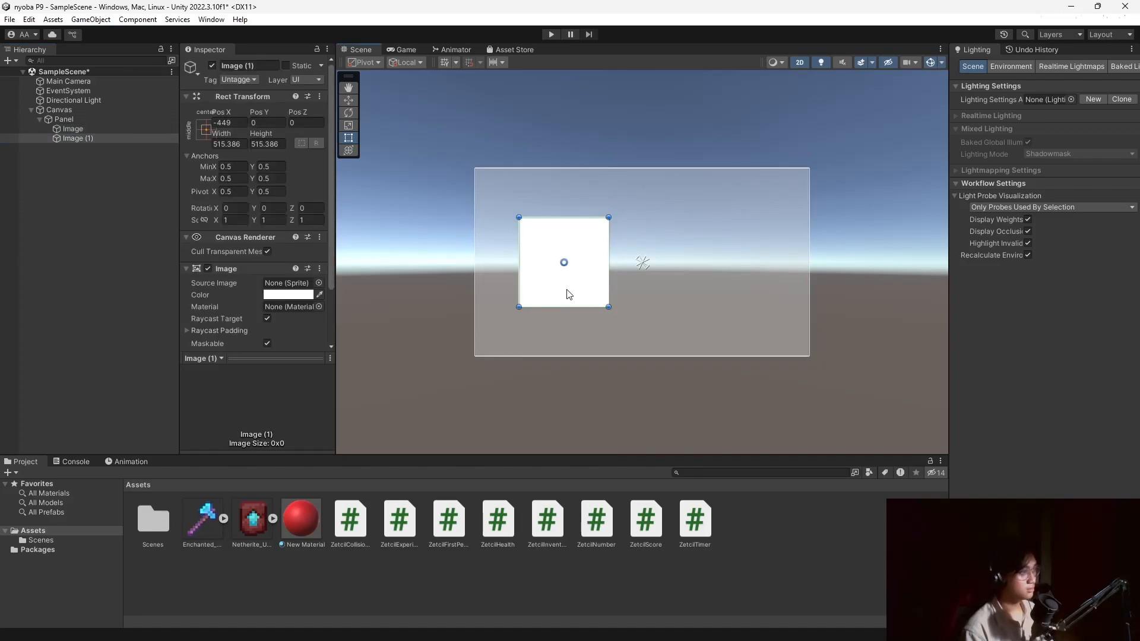
left_click_drag(569, 294, 736, 293)
Rename the left image PanelAxe and the duplicate PanelTrim.
left_click(51, 215)
left_click(83, 130)
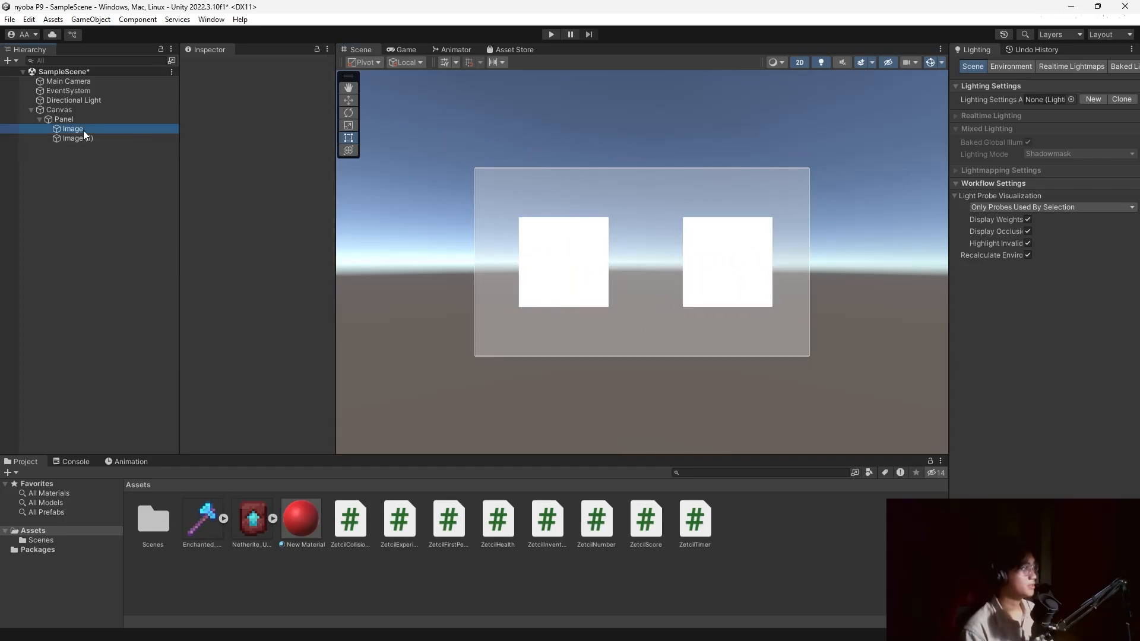
left_click(248, 66)
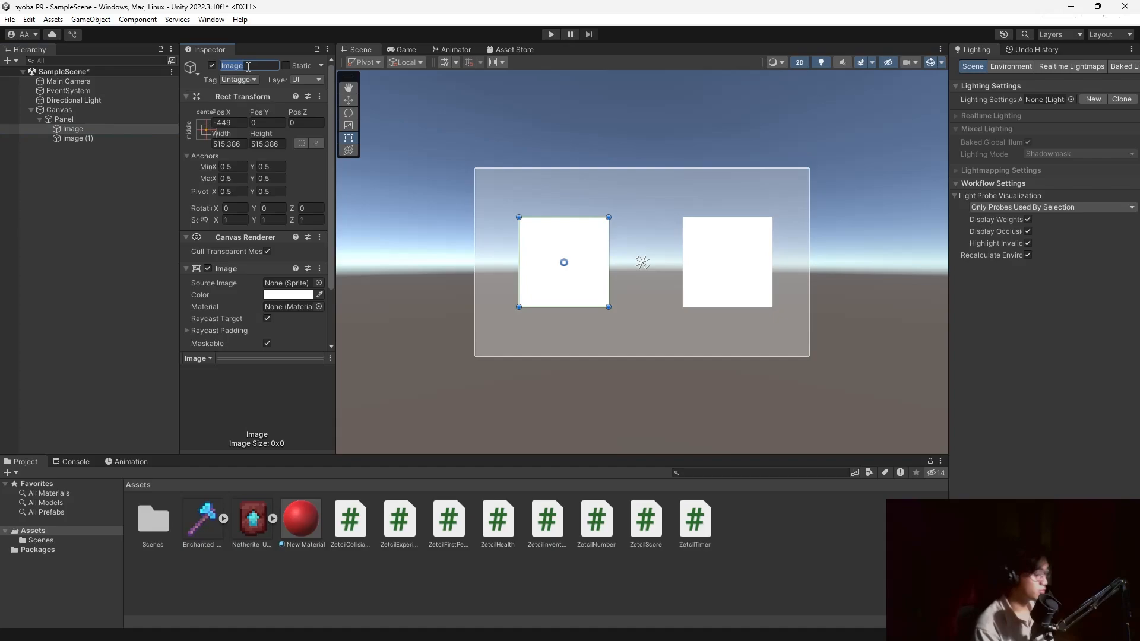
type("PanelD")
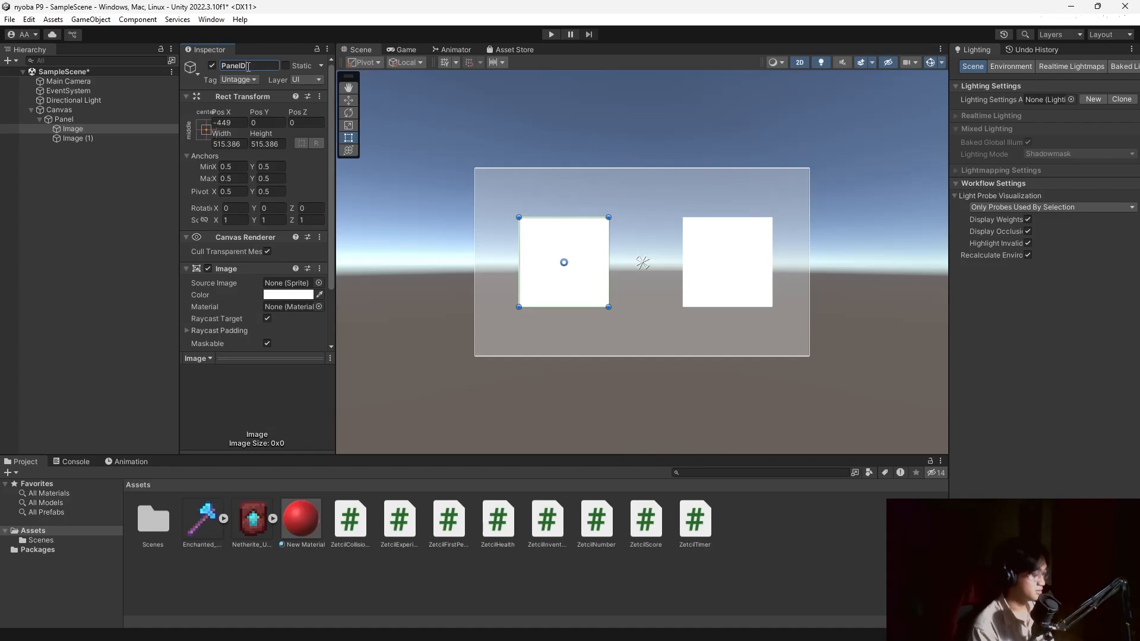
type("iamondA")
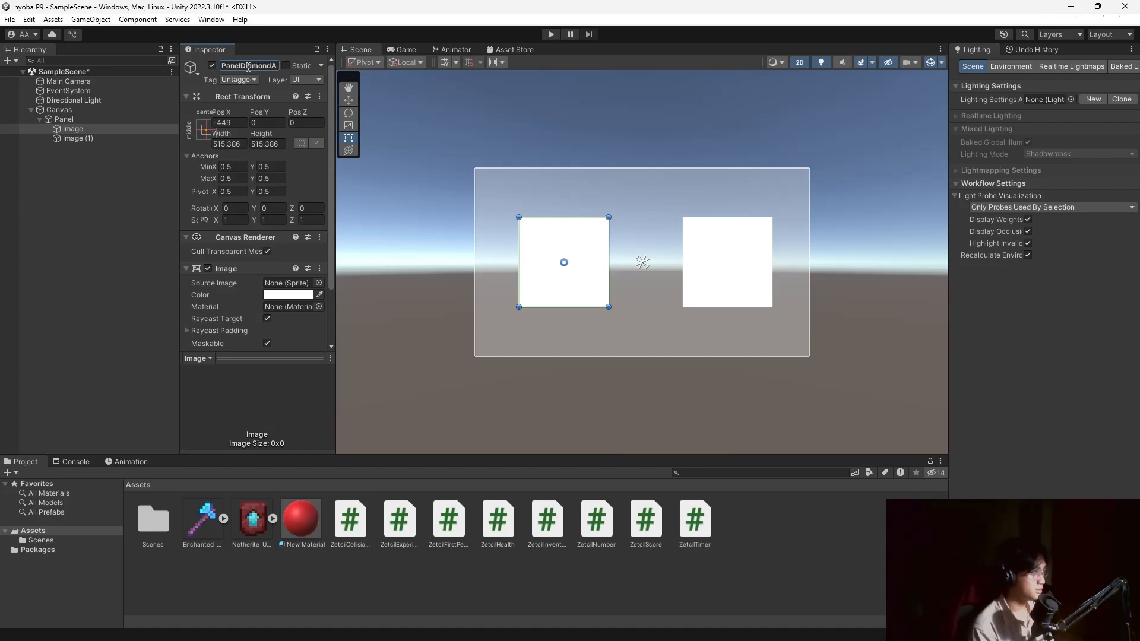
type("ze")
key("BackSpace")
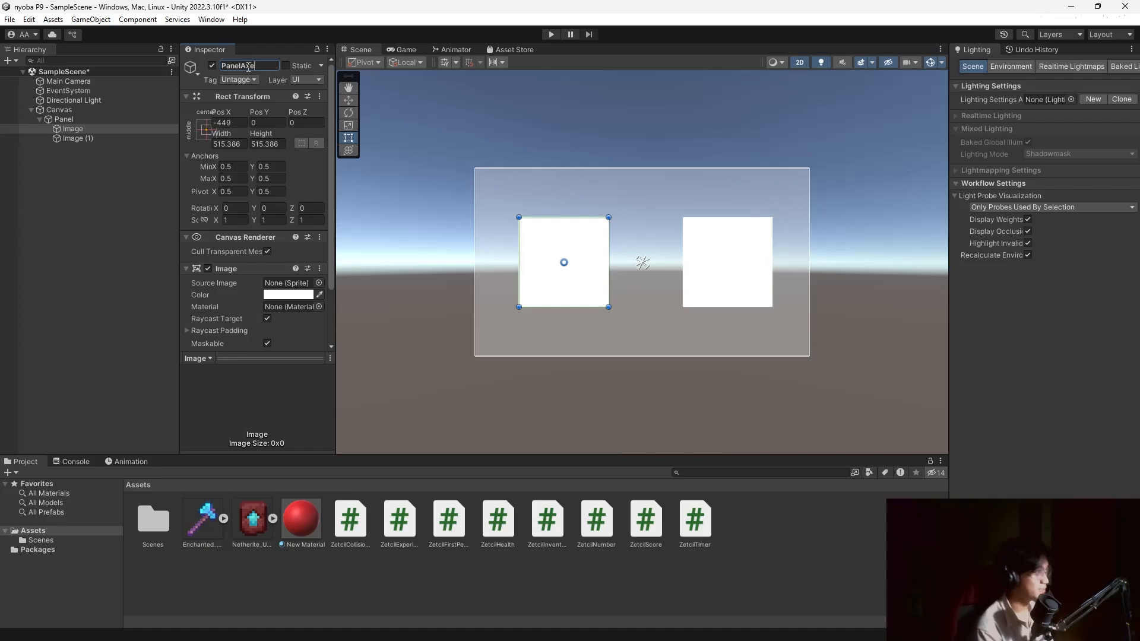
key("Return")
left_click(105, 138)
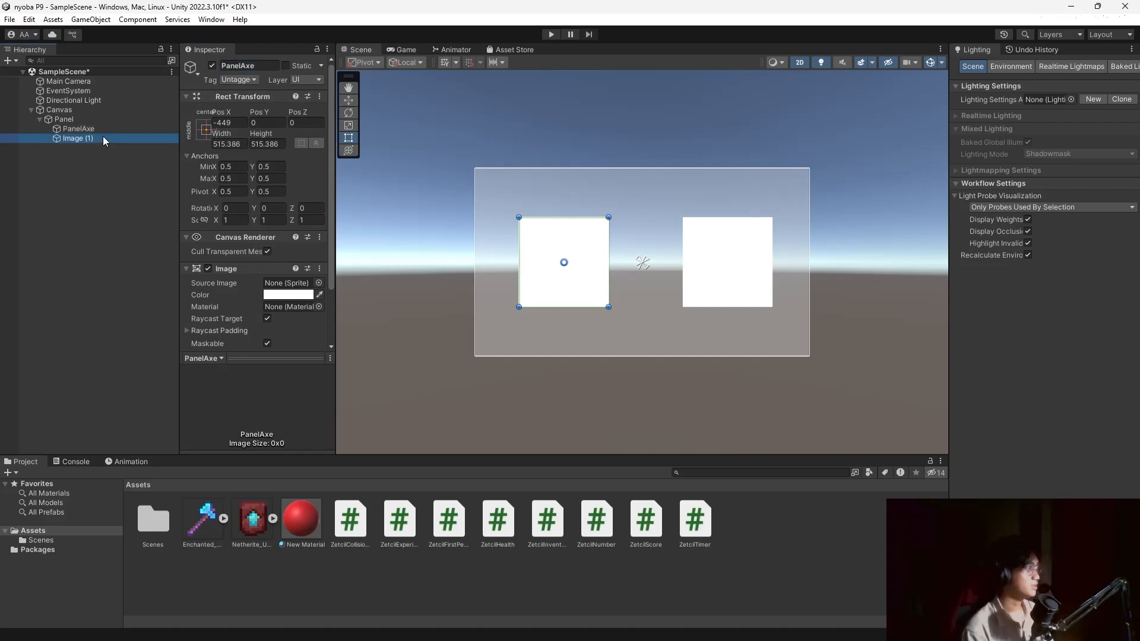
left_click(263, 65)
type("Panel")
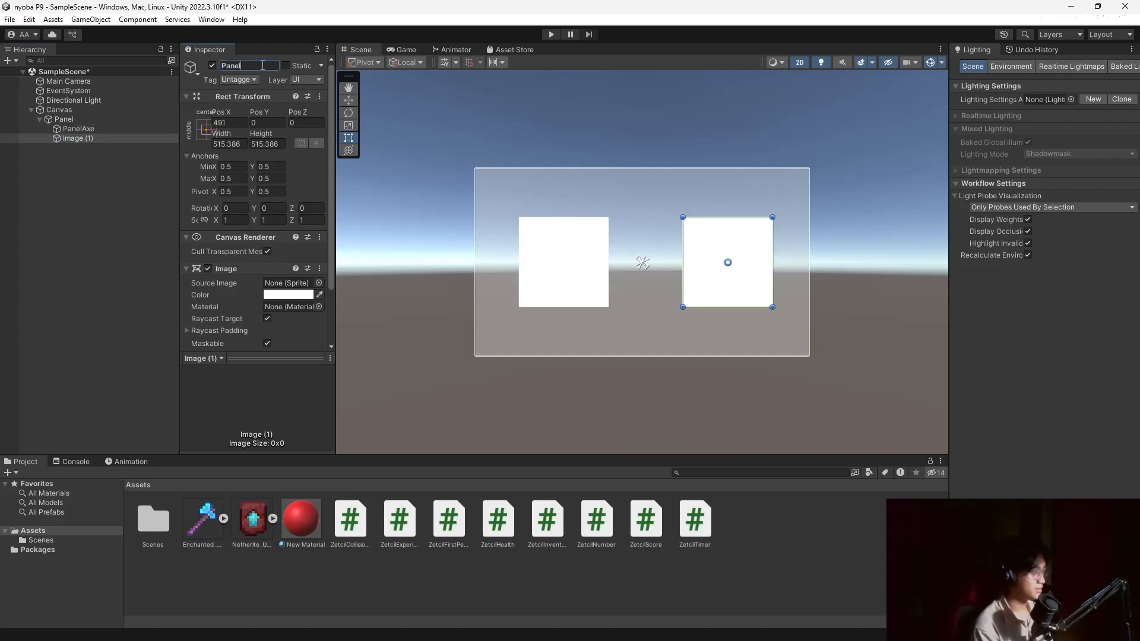
type("Trim")
Add an Image under PanelAxe showing the Enchanted axe sprite, enlarged to fill the slot.
left_click(95, 129)
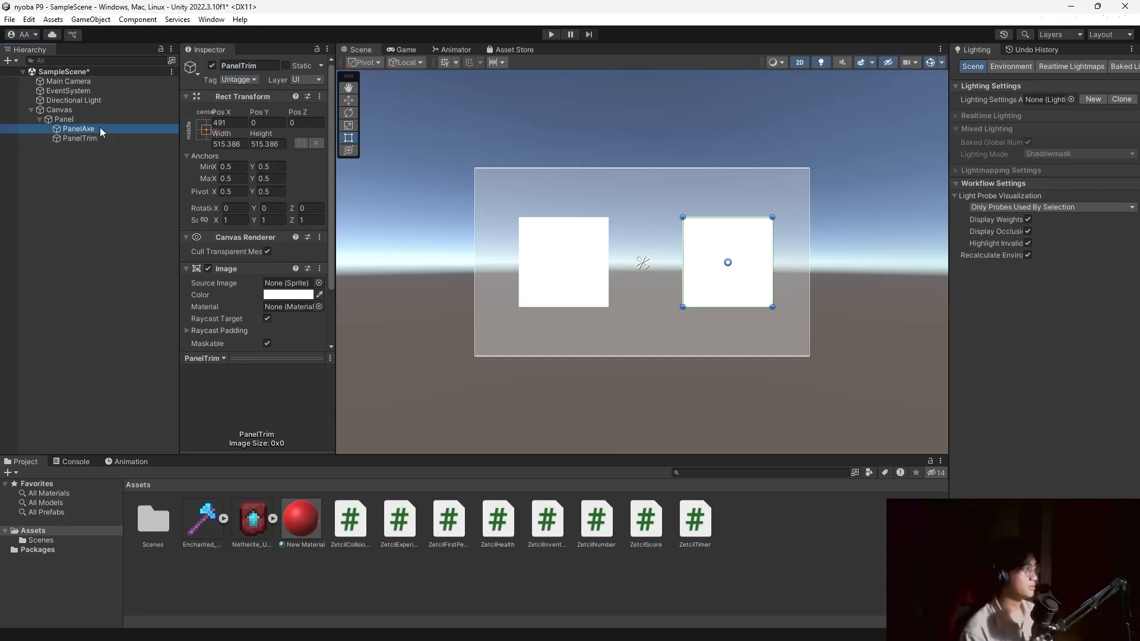
right_click(94, 129)
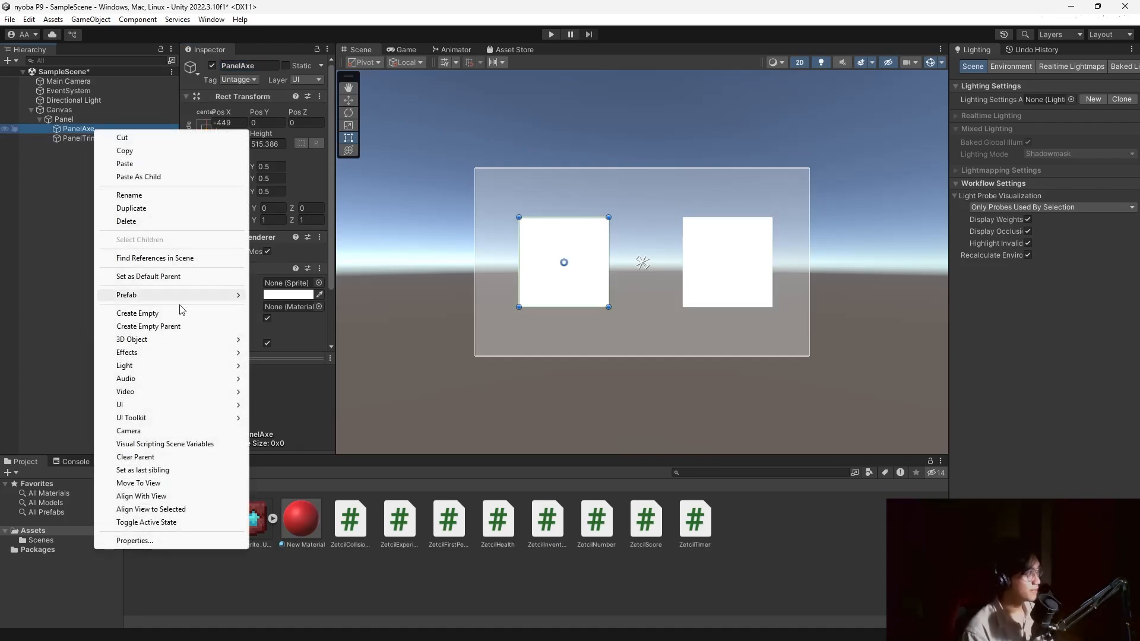
mouse_move(178, 404)
left_click(279, 405)
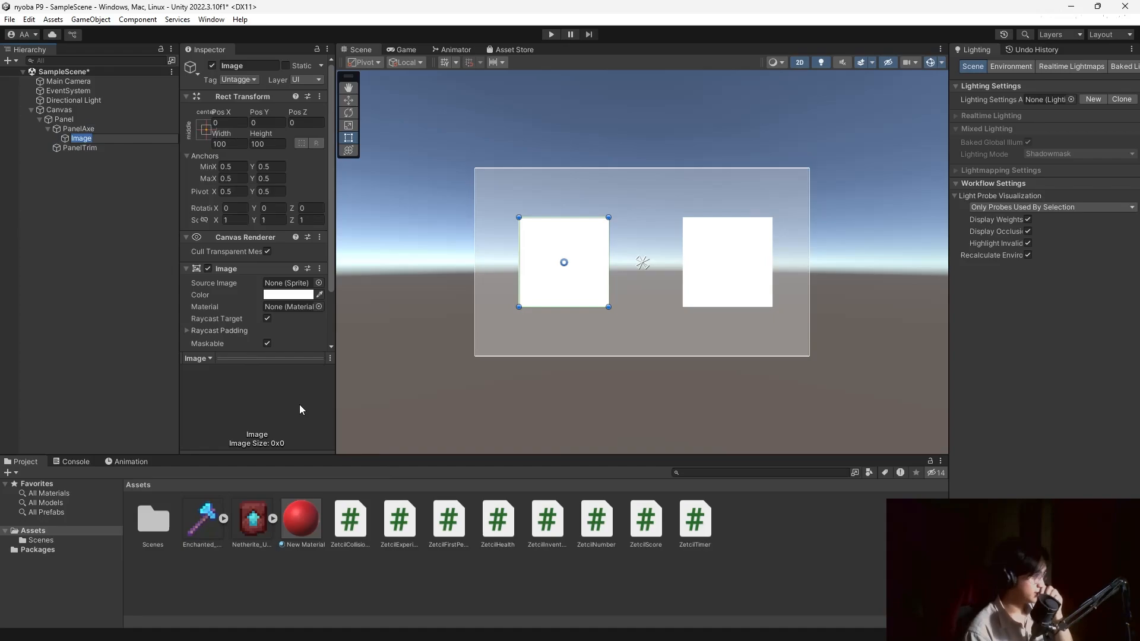
mouse_move(573, 272)
left_mouse_down()
mouse_move(601, 250)
mouse_move(575, 275)
left_mouse_up()
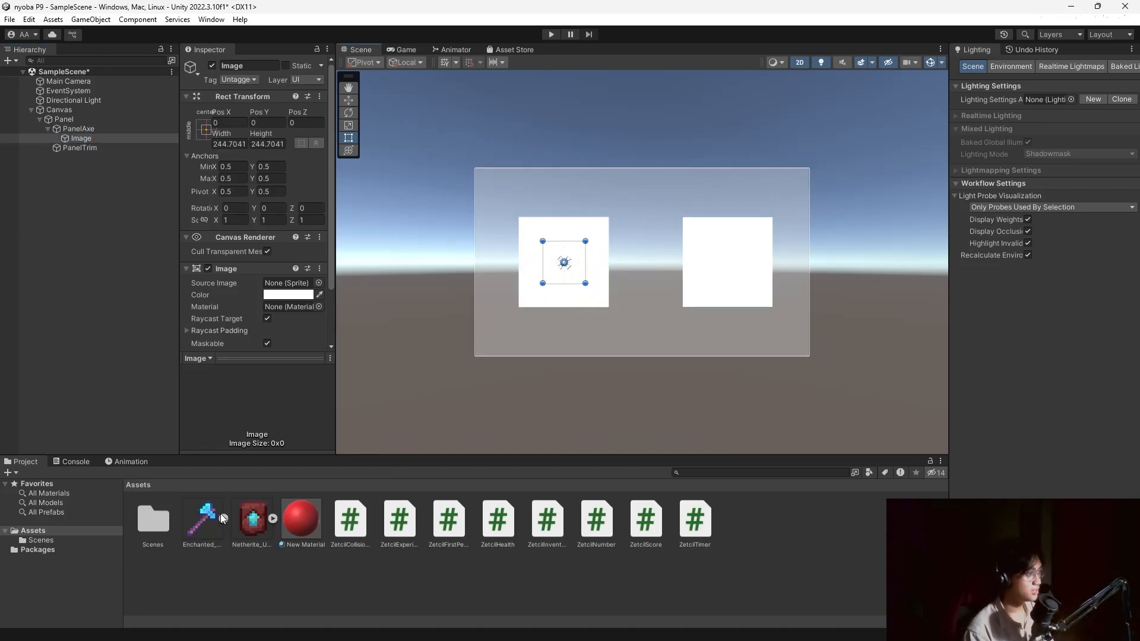
left_click_drag(208, 517, 291, 215)
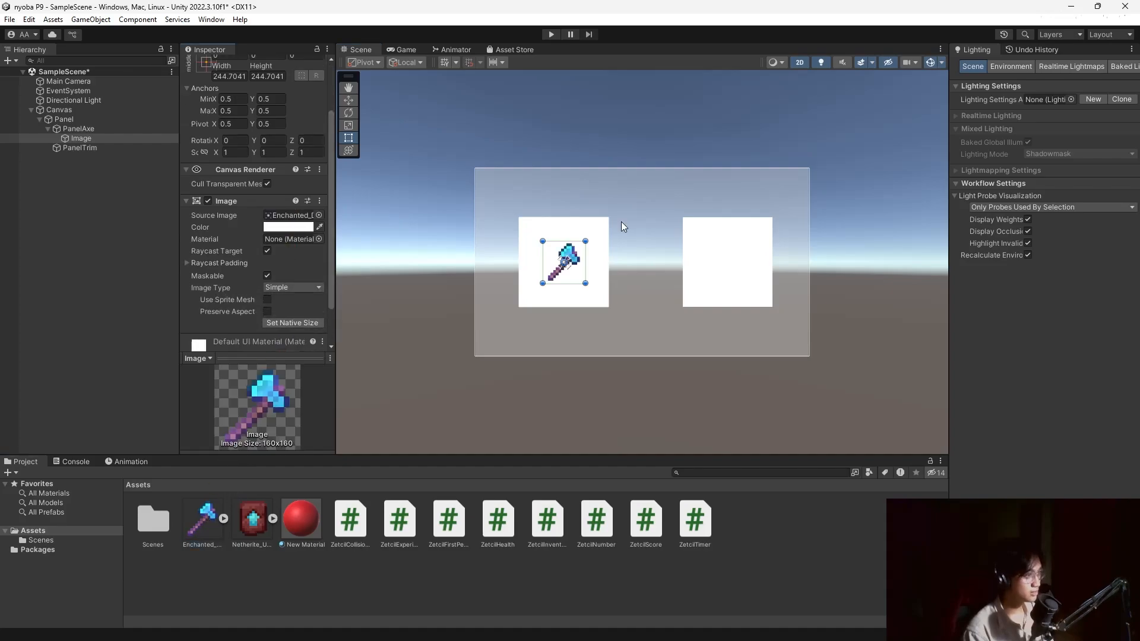
left_click_drag(585, 237, 594, 231, "alt+shift")
Rename the axe image to Axe.
left_click(63, 149)
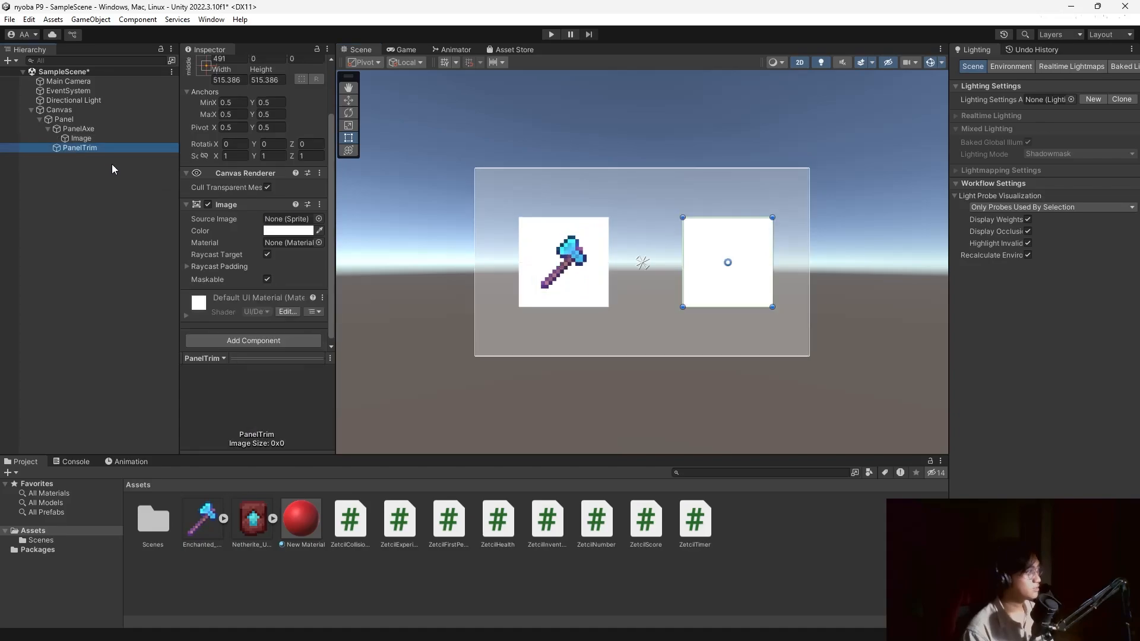
left_click(80, 139)
scroll(249, 149, "up", 2)
left_click(250, 66)
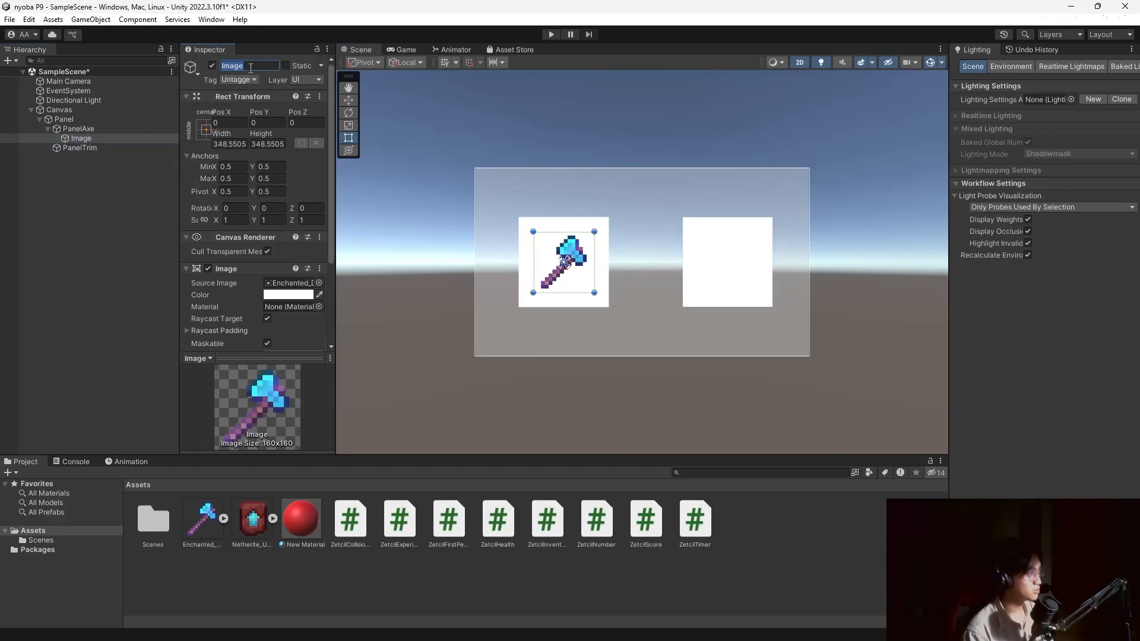
type("Axe")
key("Return")
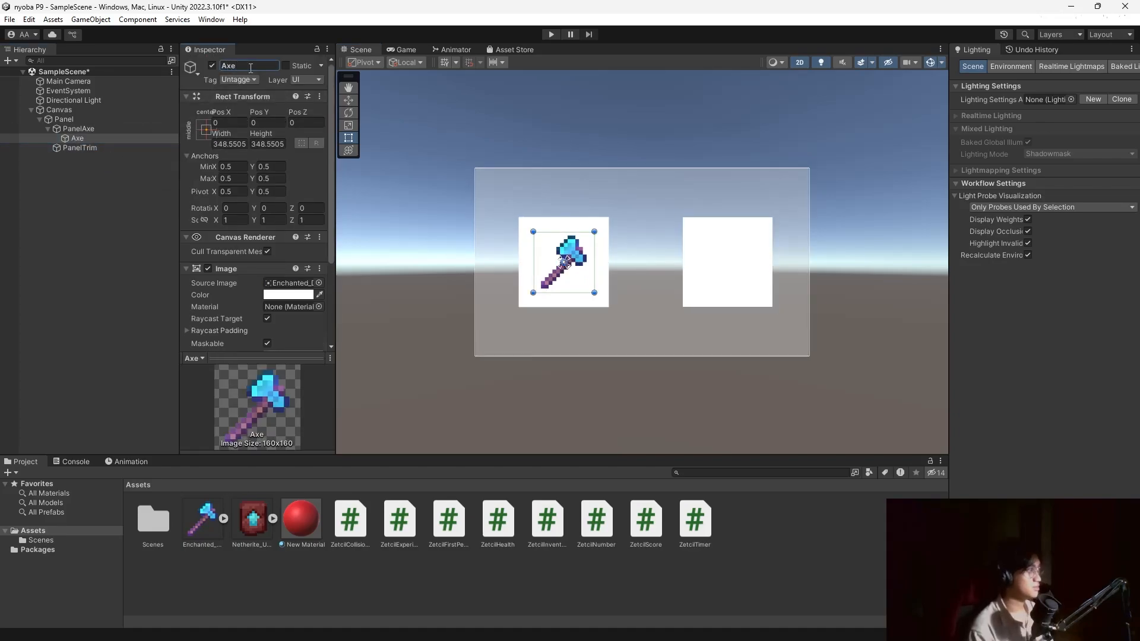
Add an Image under PanelTrim with the netherite trim sprite, enlarged and centred in the slot.
left_click(86, 151)
right_click(120, 151)
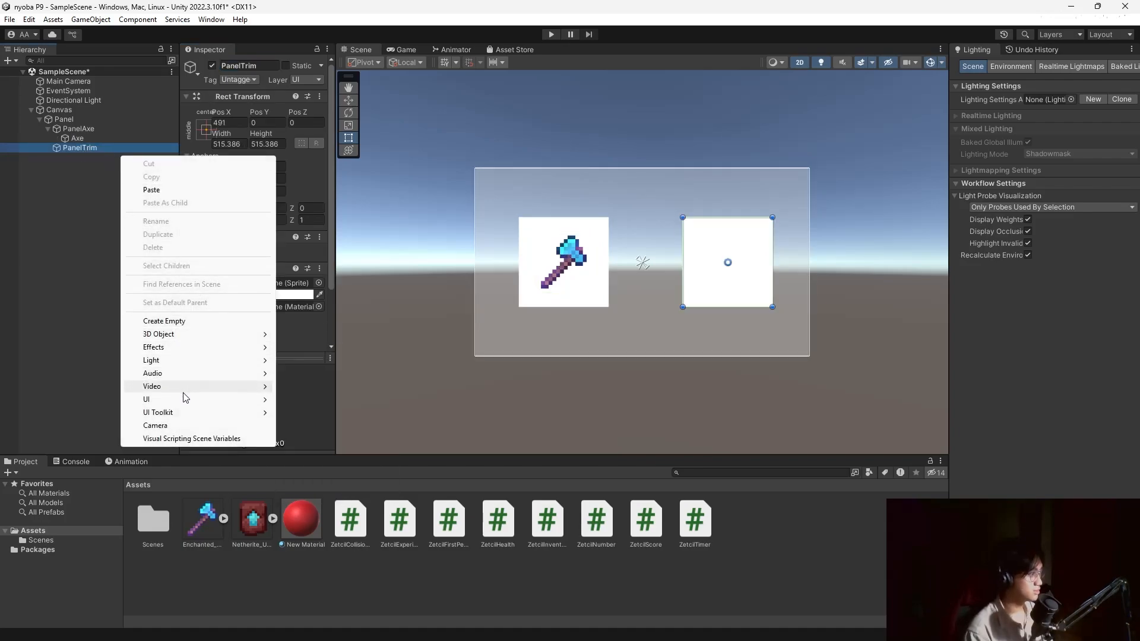
mouse_move(199, 403)
left_click(309, 399)
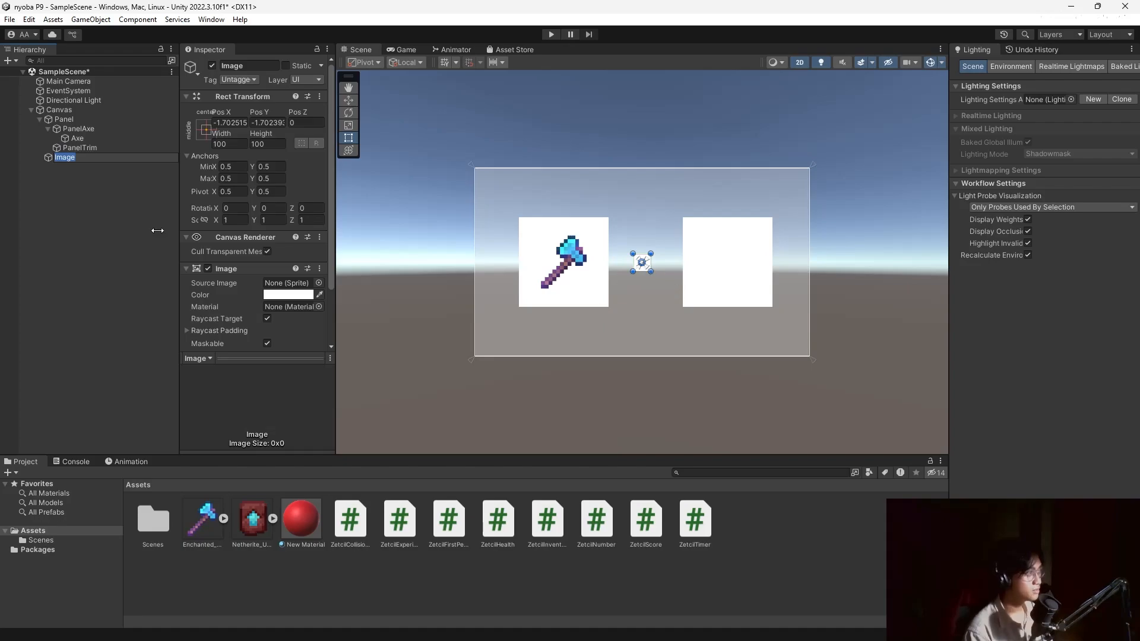
key("ctrl+z")
right_click(98, 149)
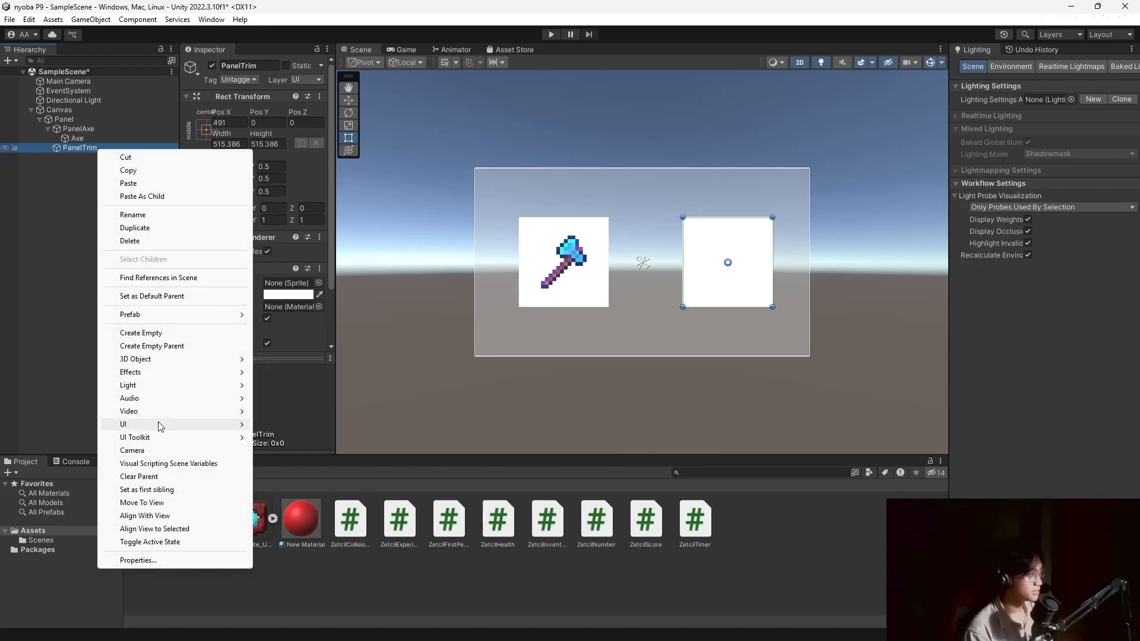
mouse_move(171, 427)
left_click(284, 424)
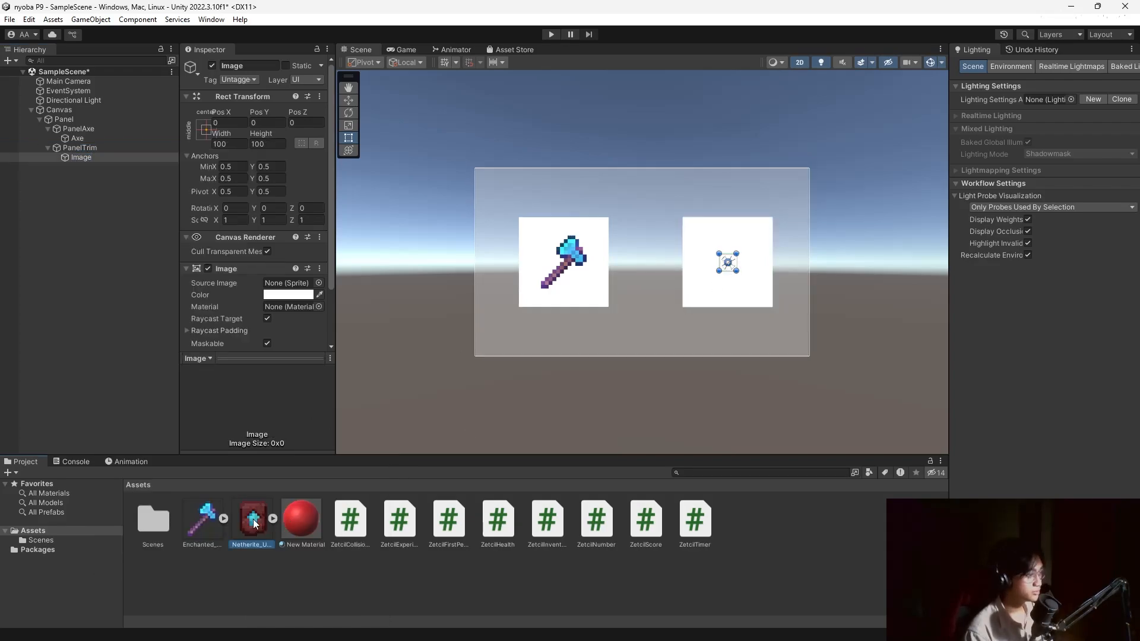
left_click_drag(253, 519, 291, 215)
mouse_move(736, 254)
left_mouse_down("shift")
mouse_move(775, 215)
mouse_move(743, 262)
left_mouse_up("shift")
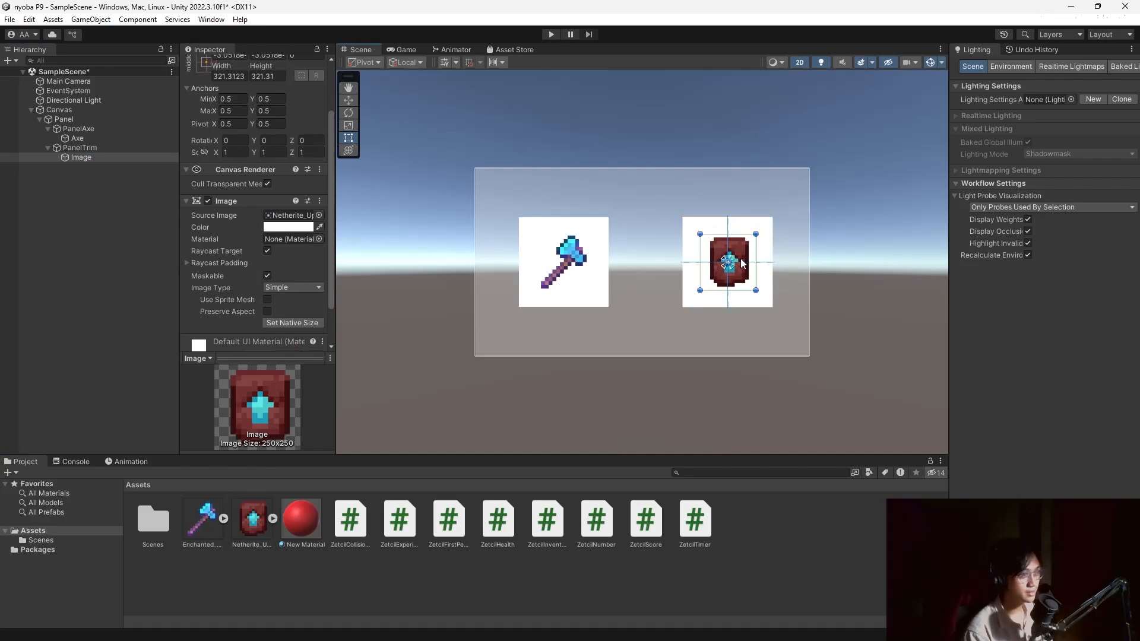
Move Axe directly under Panel and rename the trim image to Trim.
left_click(131, 337)
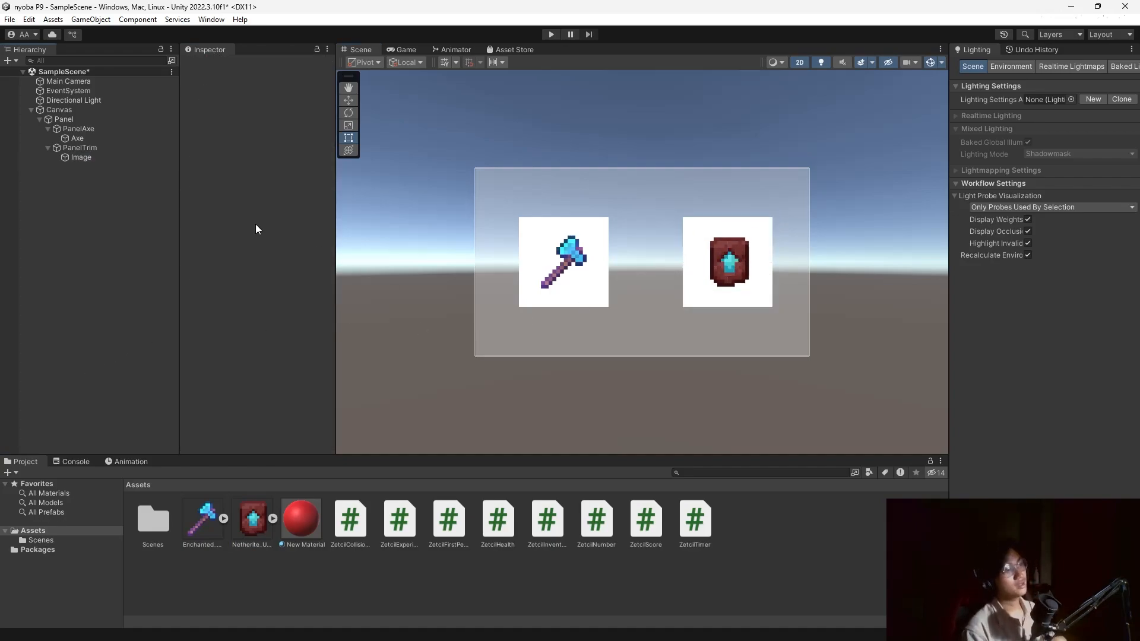
left_click(90, 138)
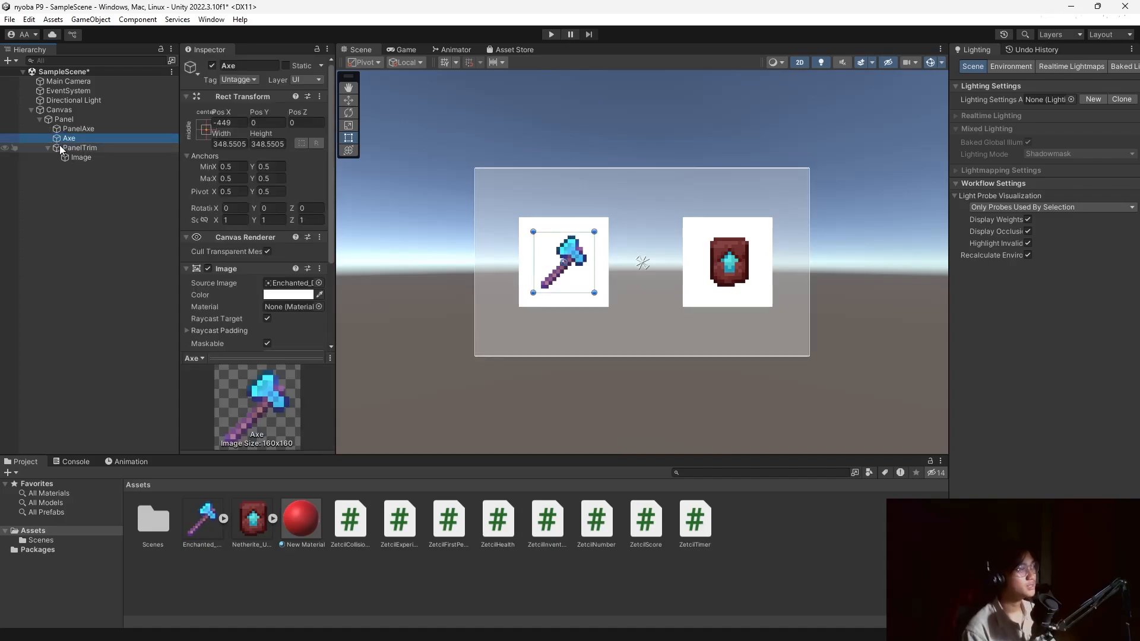
mouse_move(59, 145)
left_mouse_down()
mouse_move(96, 159)
mouse_move(58, 155)
left_mouse_up()
left_click(251, 66)
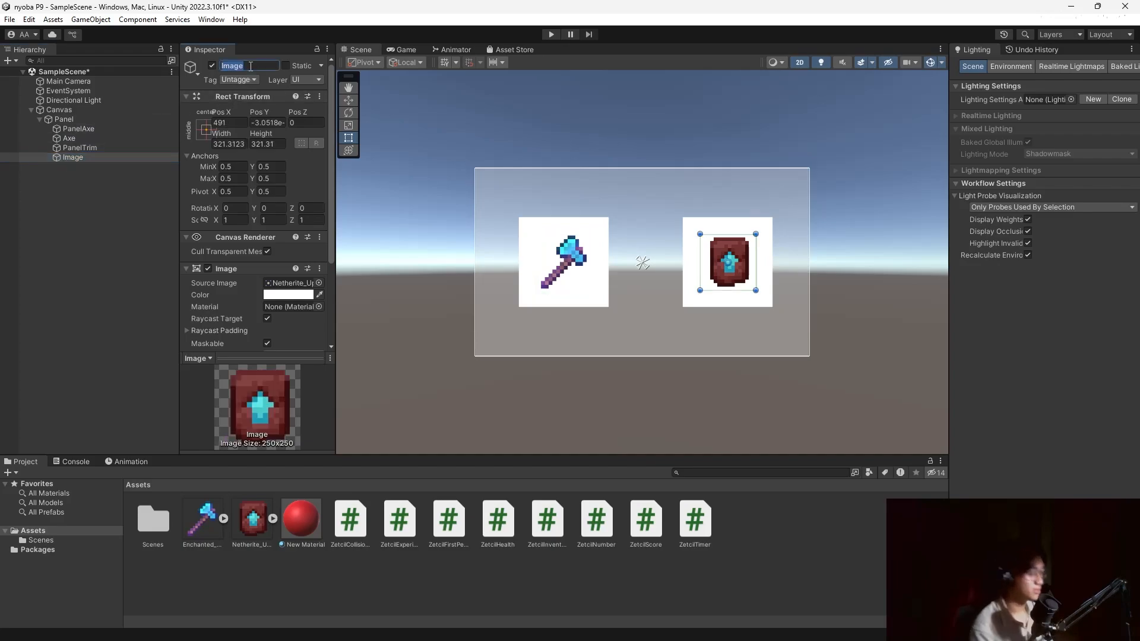
type("Trim")
key("Return")
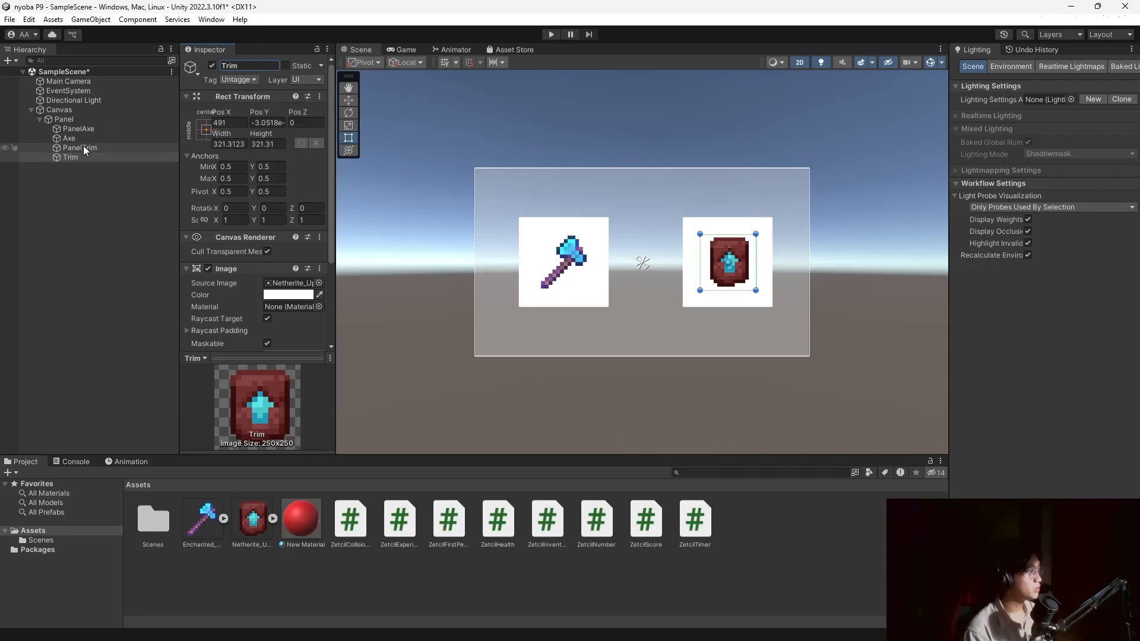
Check the Trim, PanelTrim, Axe and PanelAxe objects in the Hierarchy.
left_click(69, 158)
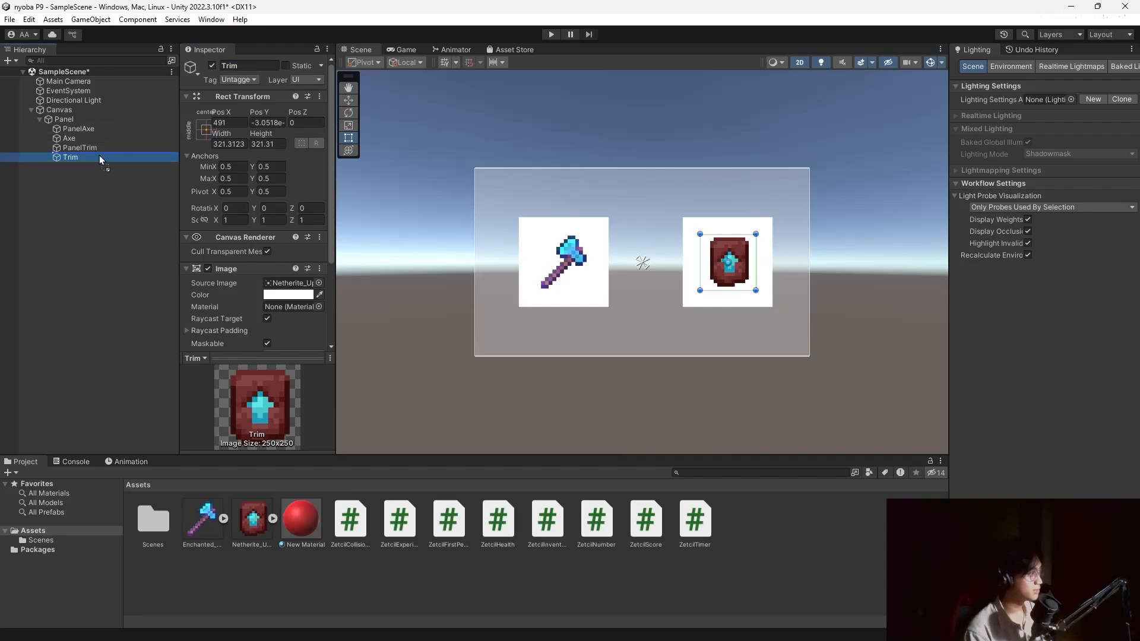
left_click(68, 149)
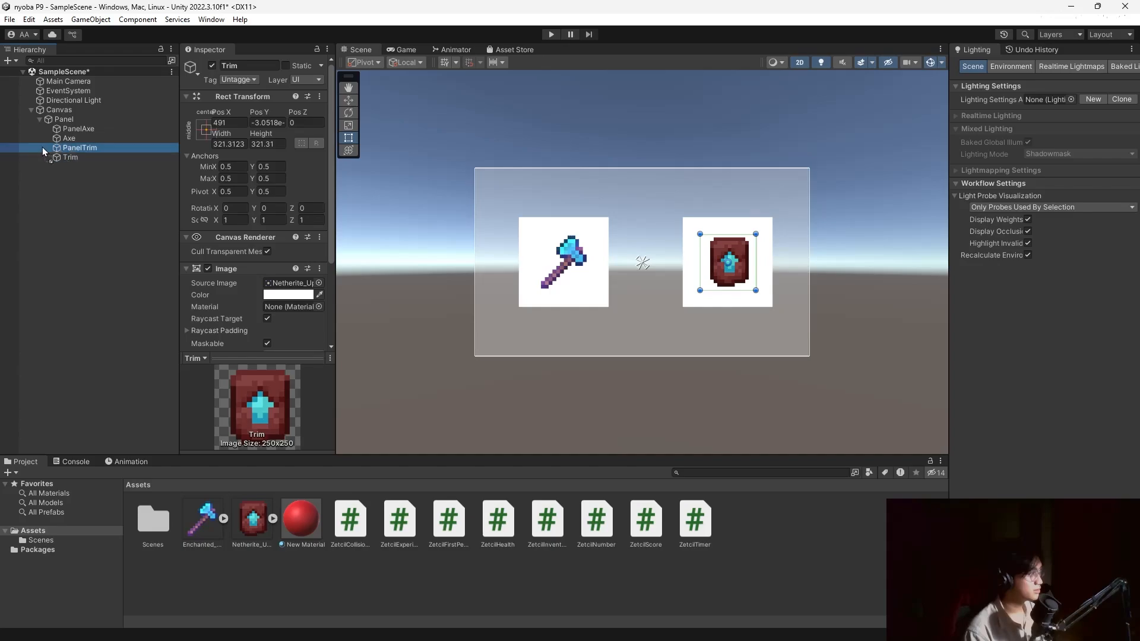
left_click(71, 138)
left_click(75, 155)
left_click(79, 138)
left_click(76, 130)
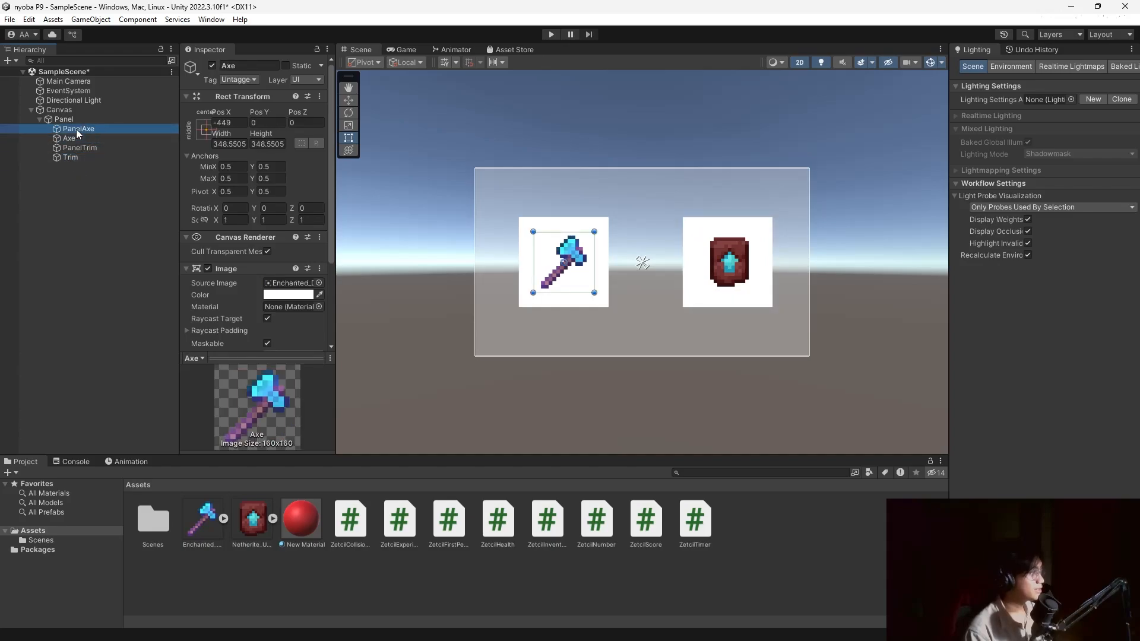
left_click(82, 138)
left_click(83, 130)
left_click(83, 139)
Add a legacy Text label under PanelAxe and enlarge its box.
left_click(81, 131)
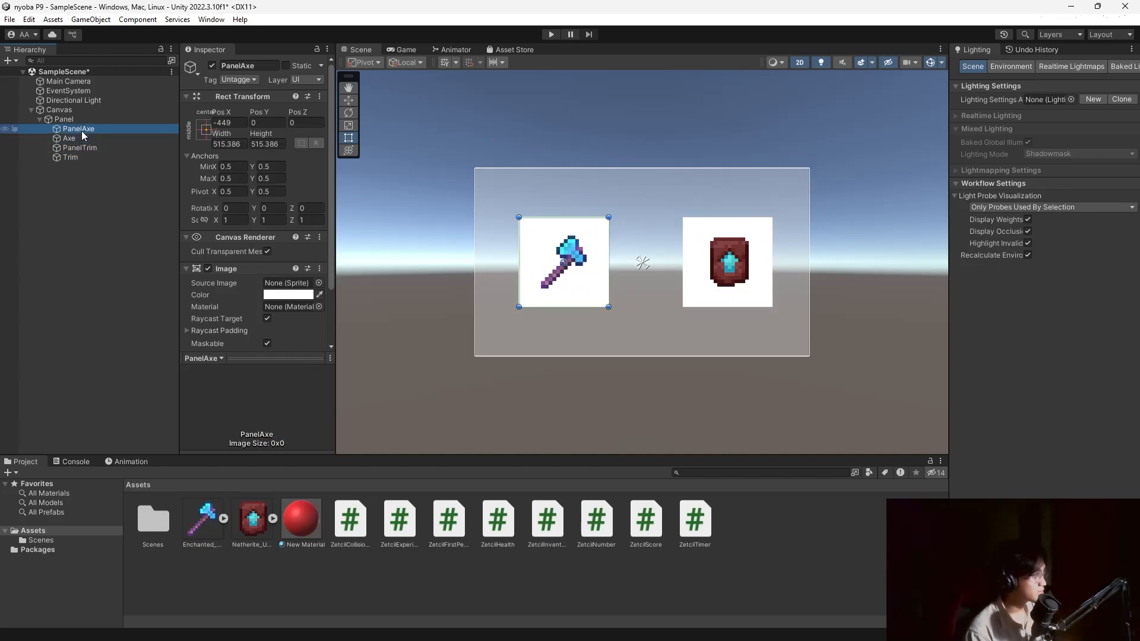
right_click(84, 131)
mouse_move(157, 403)
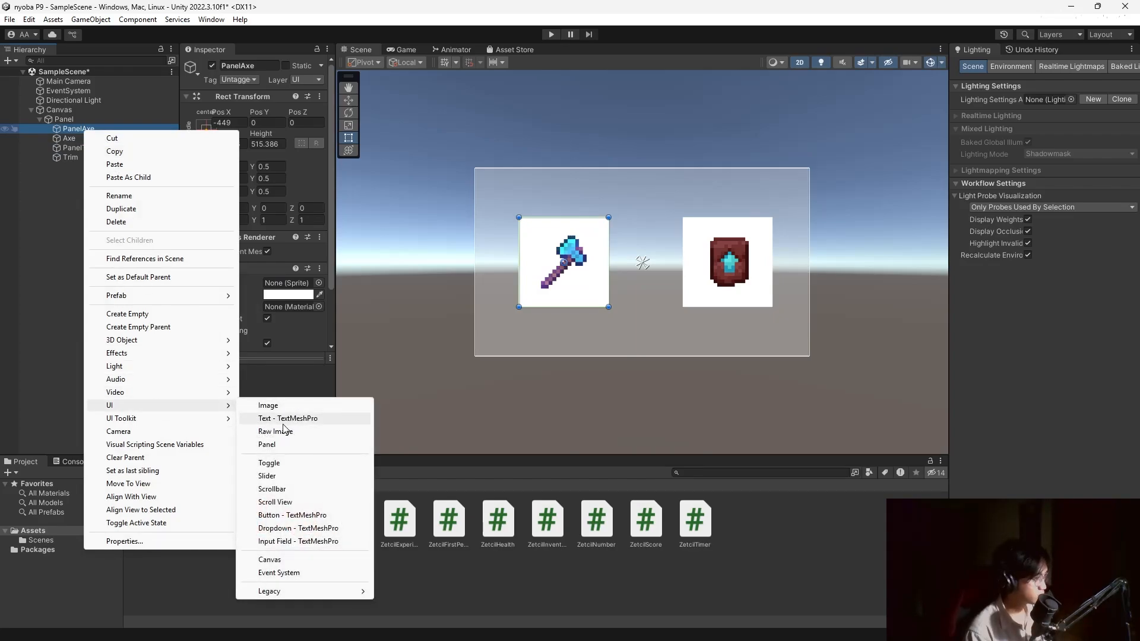
mouse_move(321, 592)
left_click(423, 592)
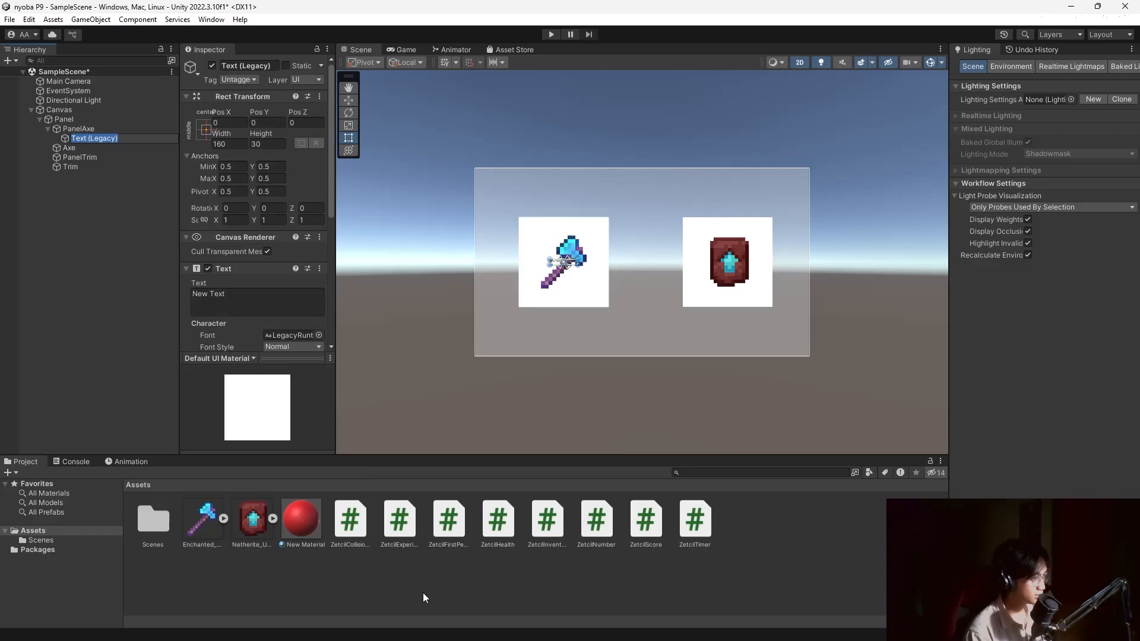
left_click_drag(578, 265, 609, 289)
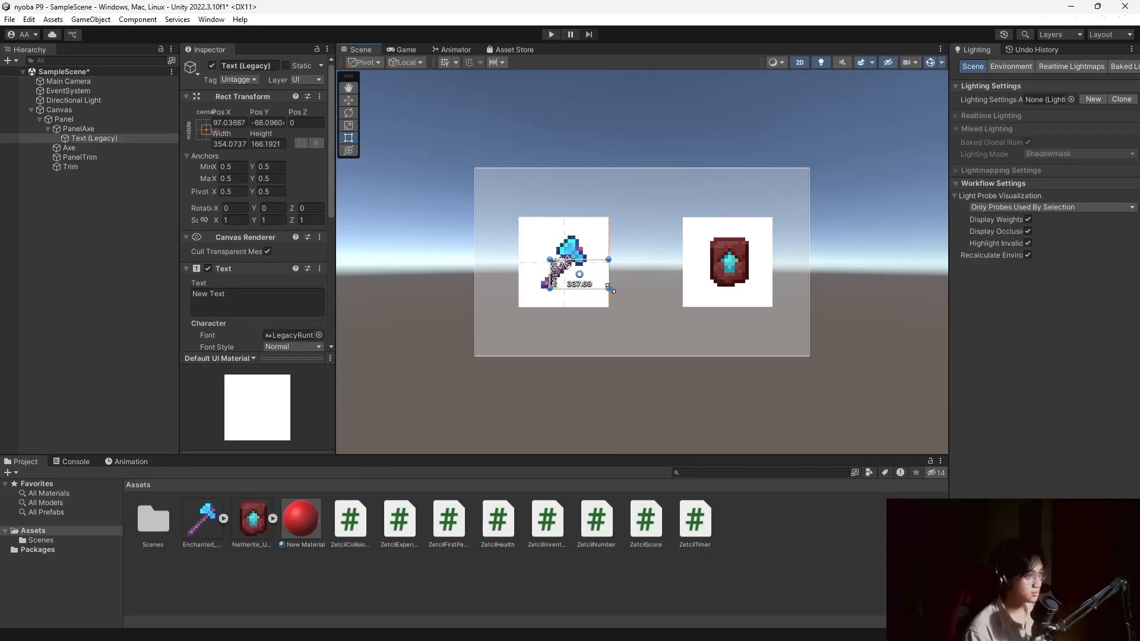
scroll(264, 307, "down", 3)
Centre the label, move it above the axe slot, set font size 50, and duplicate it.
left_click(292, 296)
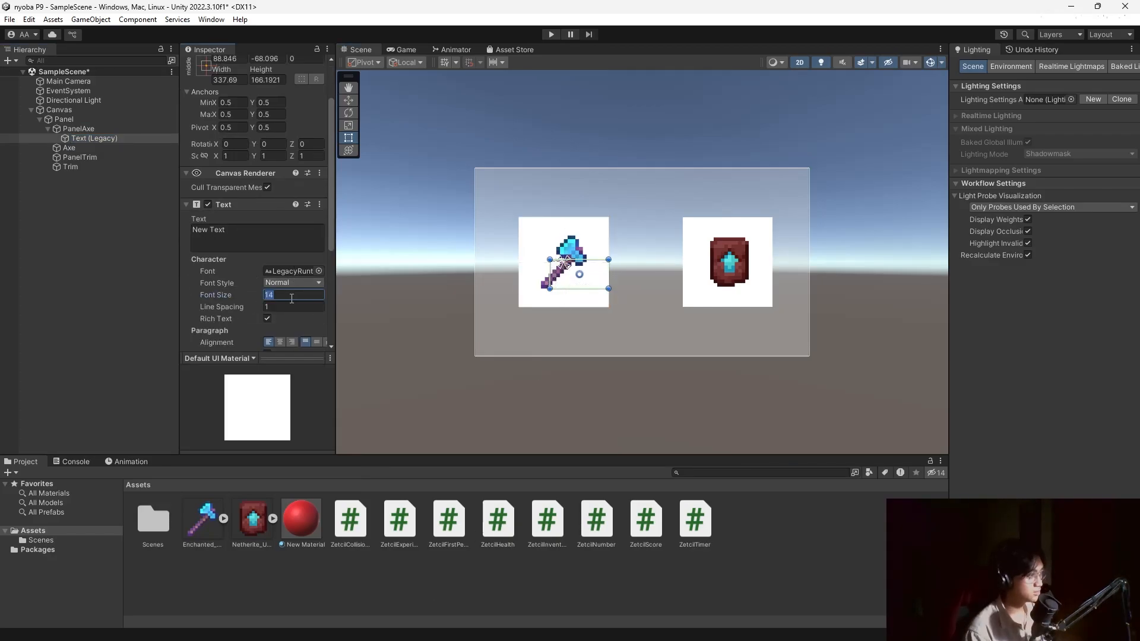
type("40")
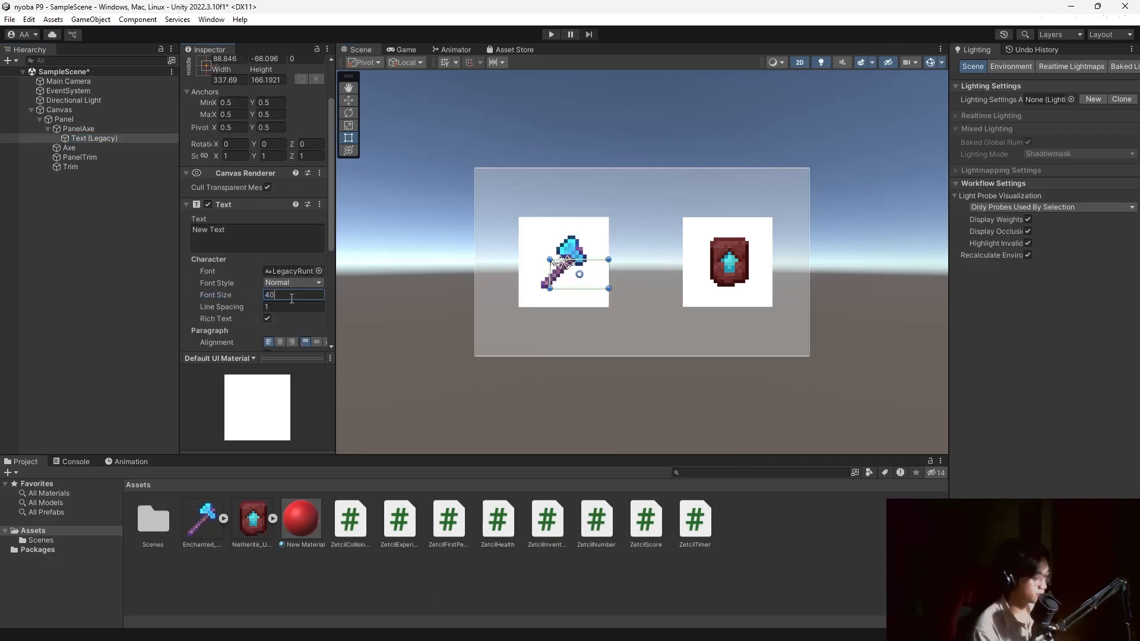
left_click(281, 342)
left_click_drag(594, 264, 575, 208)
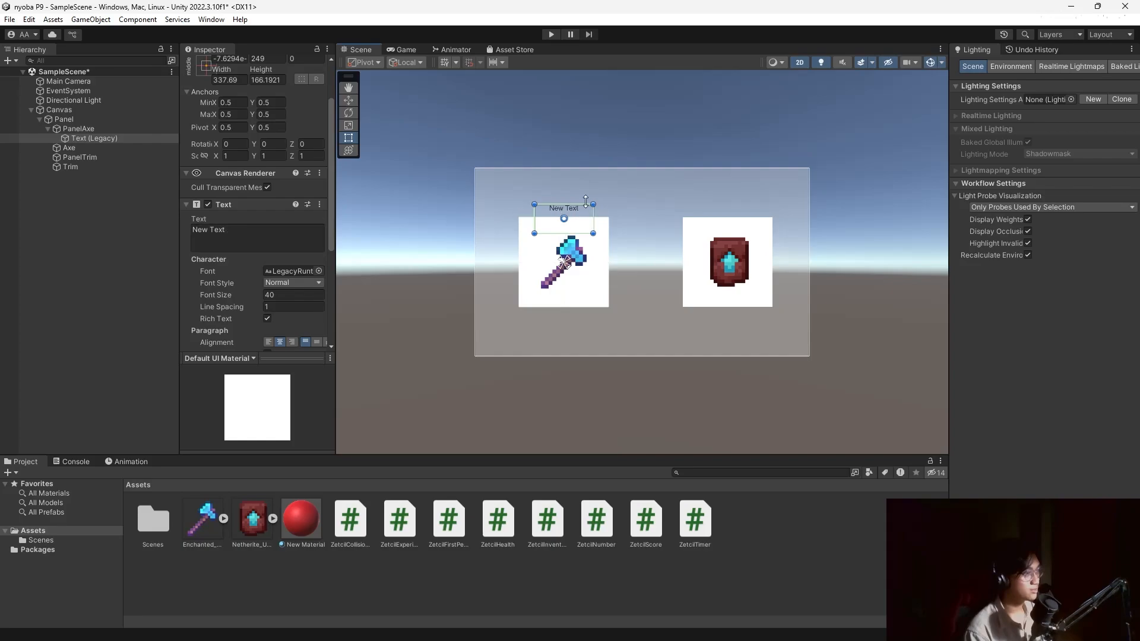
left_click(288, 293)
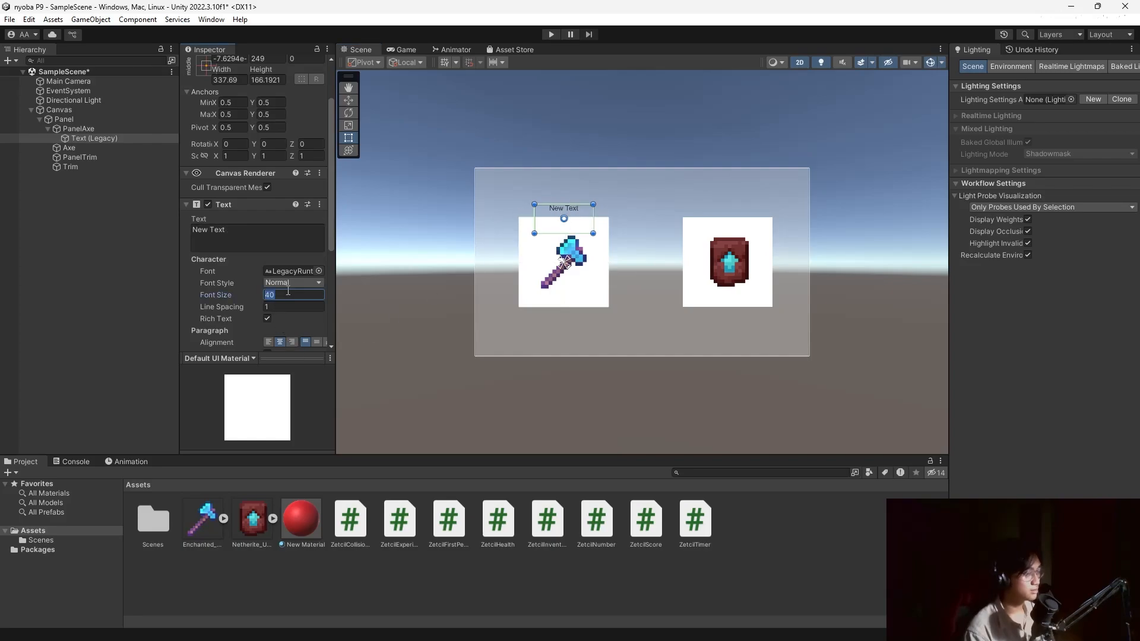
type("50")
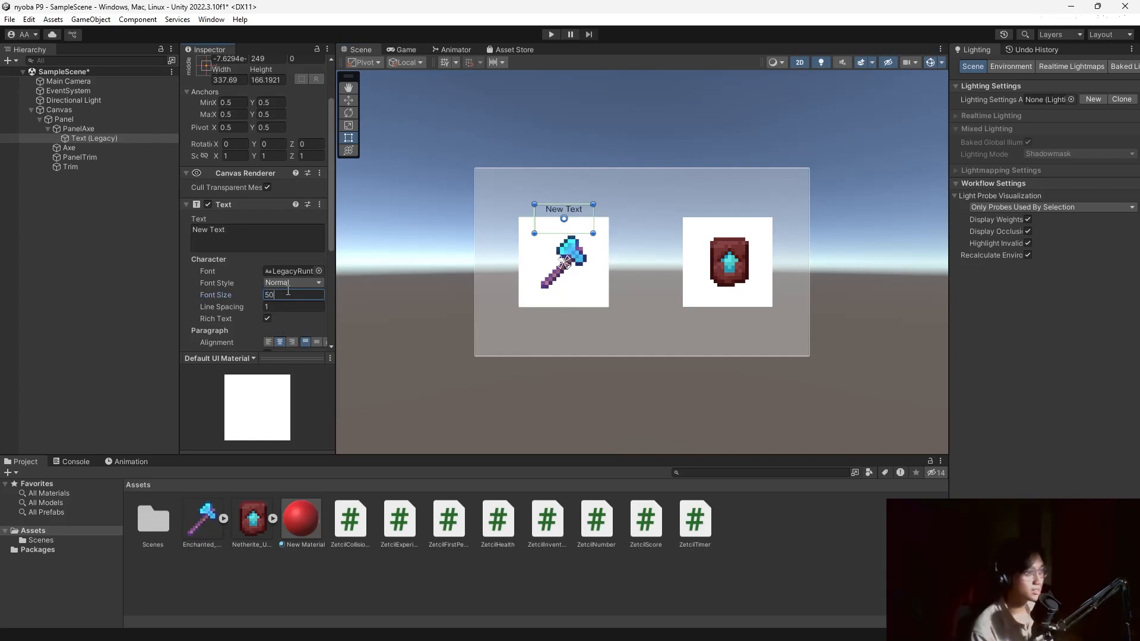
left_click(88, 138)
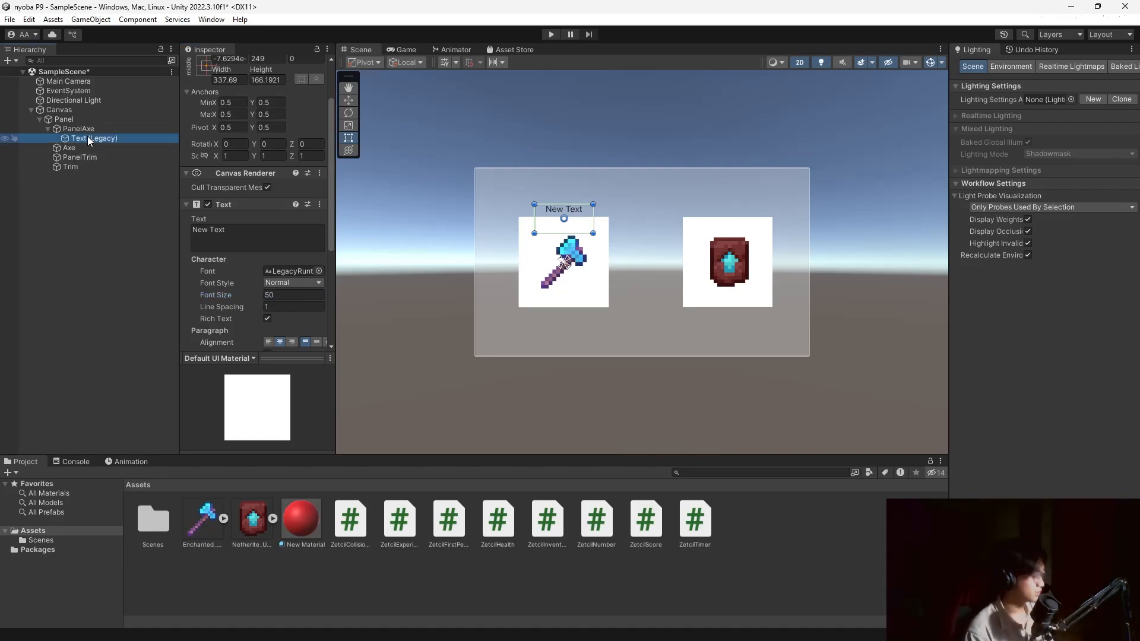
key("ctrl+d")
Move the duplicated label toward PanelTrim and inspect the trim slot's objects.
mouse_move(95, 147)
left_mouse_down()
mouse_move(90, 173)
mouse_move(107, 158)
mouse_move(103, 183)
mouse_move(115, 166)
mouse_move(107, 140)
left_mouse_up()
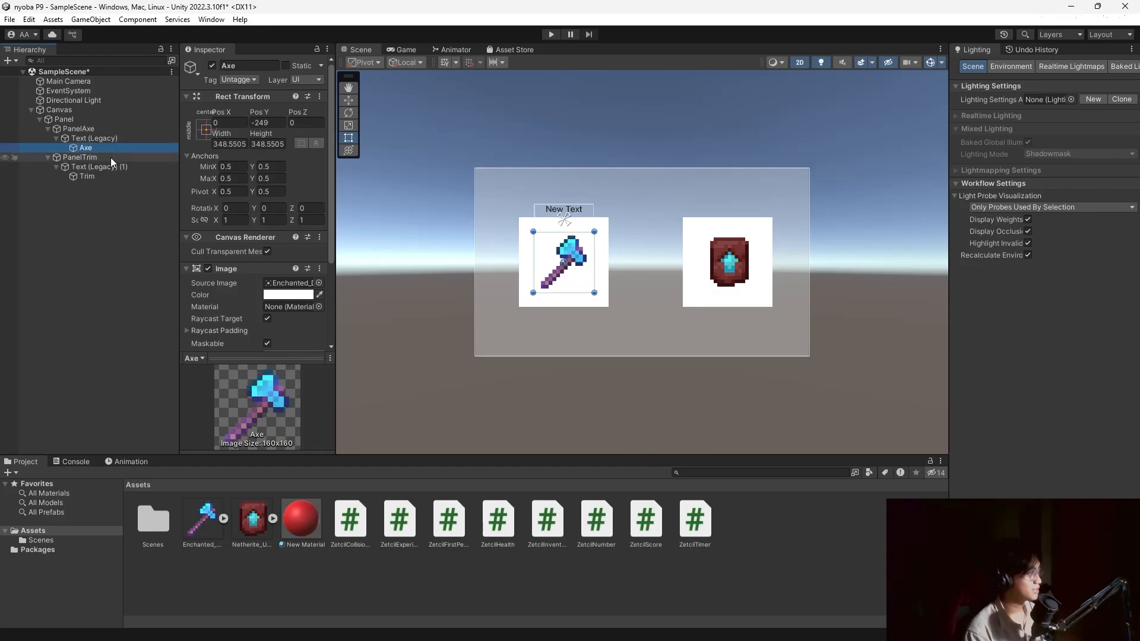
left_click(104, 176)
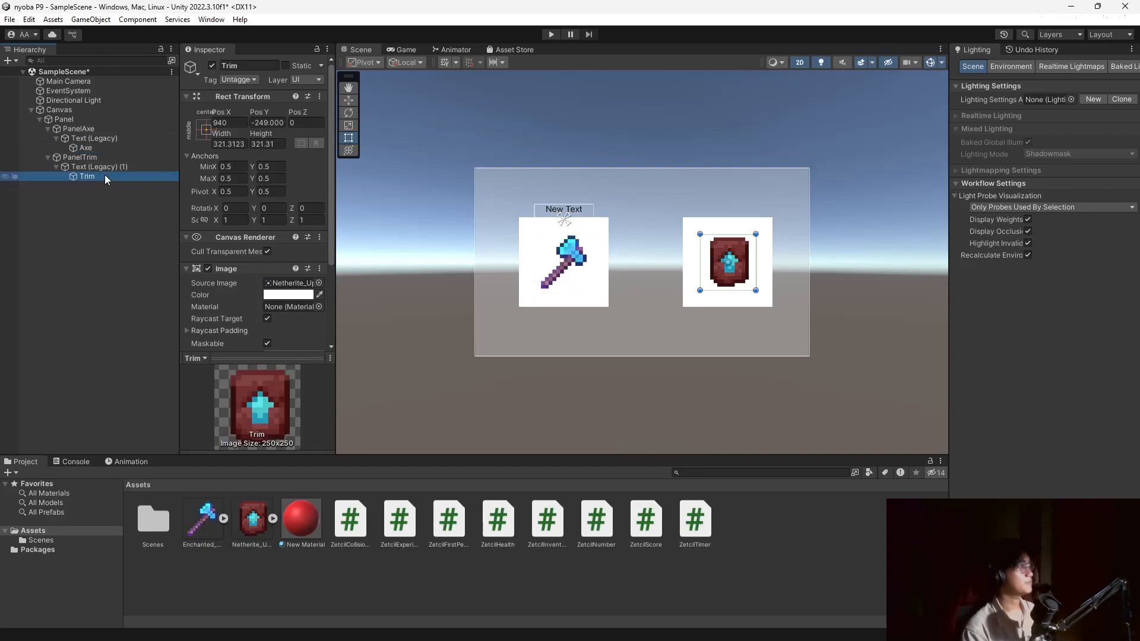
left_click(104, 167)
key("Up")
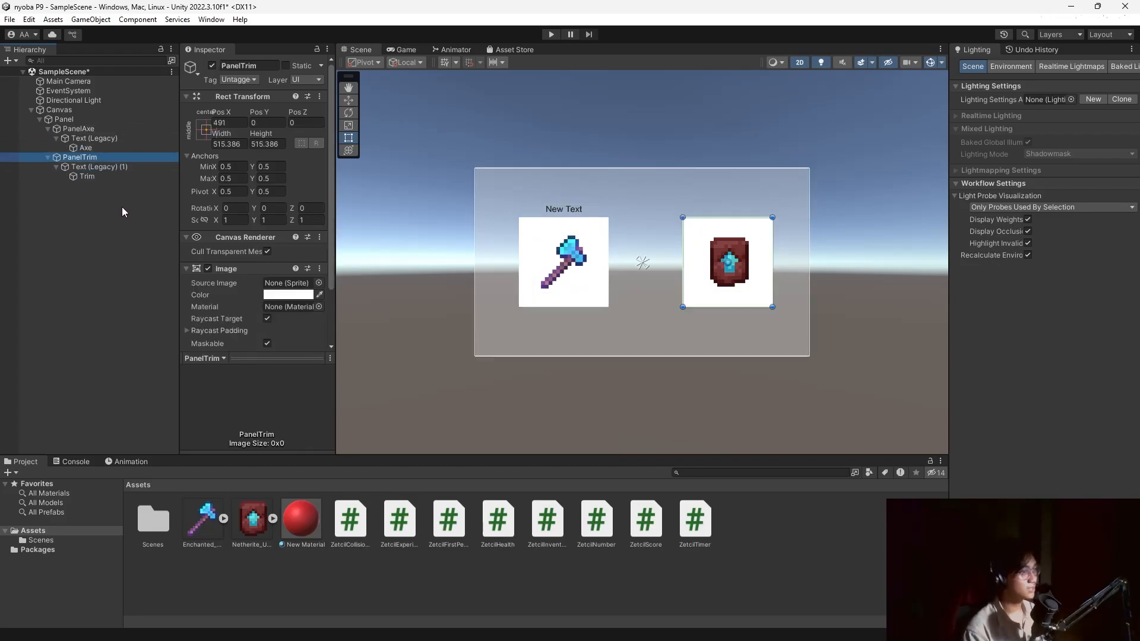
left_click(108, 173)
left_click(143, 167)
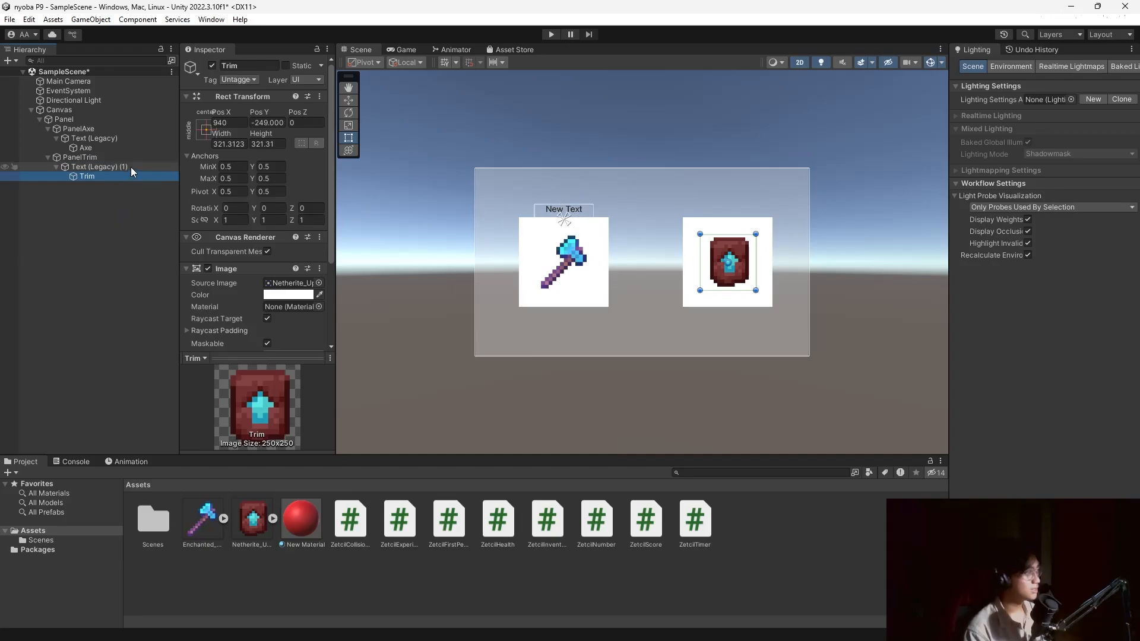
left_click_drag(580, 210, 662, 216)
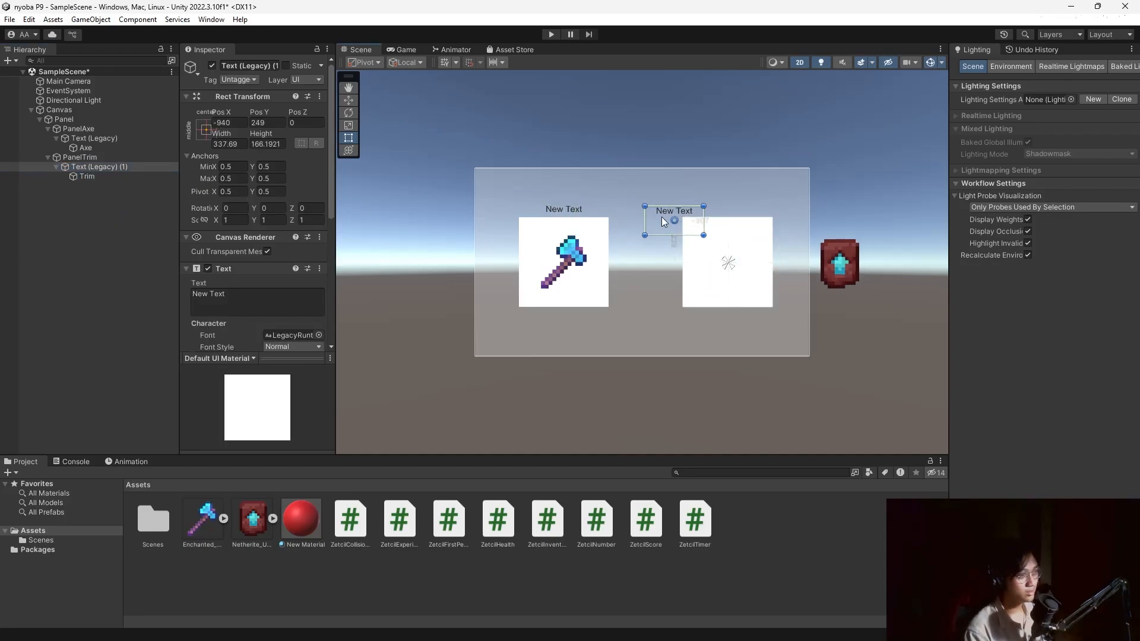
key("ctrl+z")
Make Trim a direct child of PanelTrim and place the New Text label above the trim image.
left_click(84, 175)
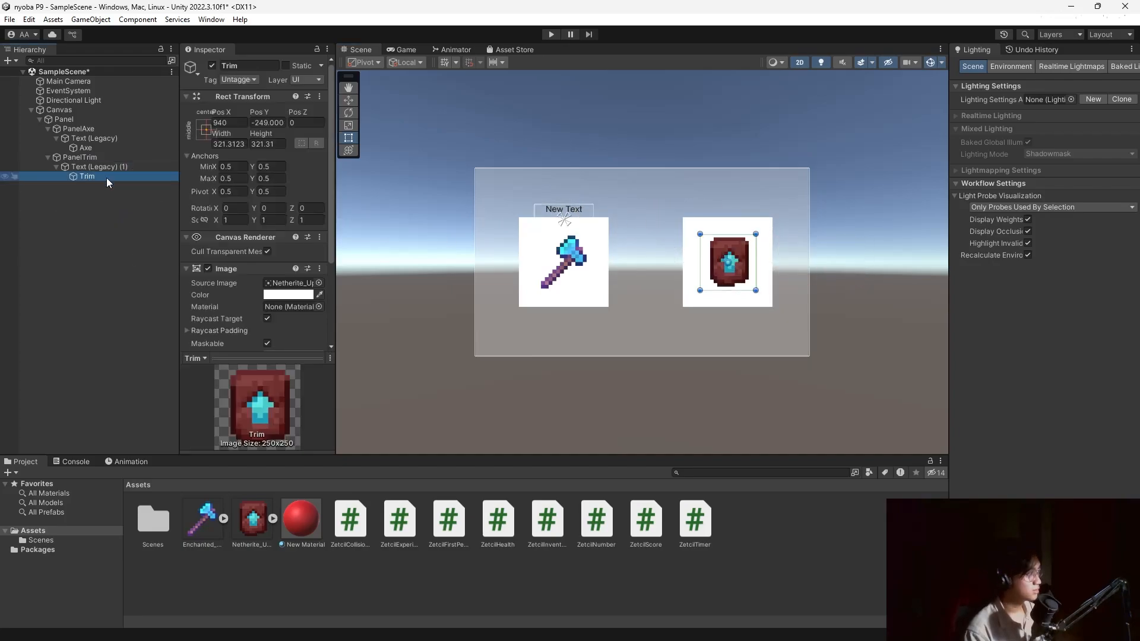
left_click_drag(106, 177, 106, 163)
left_click(80, 174)
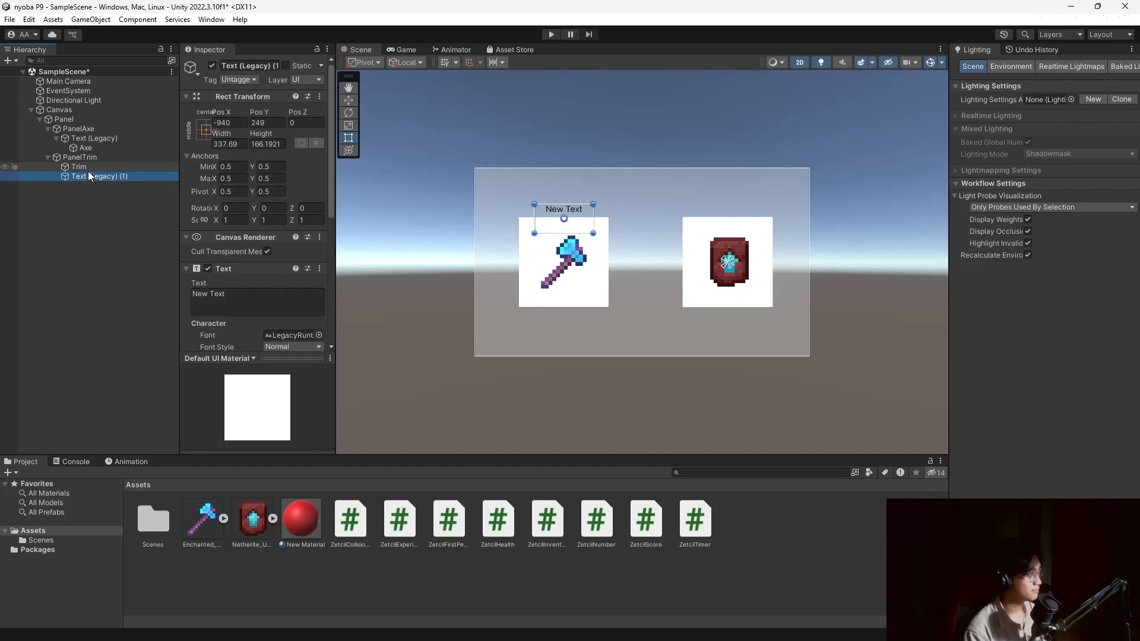
left_click_drag(573, 213, 737, 213)
Make Axe a direct child of PanelAxe and collapse the PanelAxe group.
left_click(102, 279)
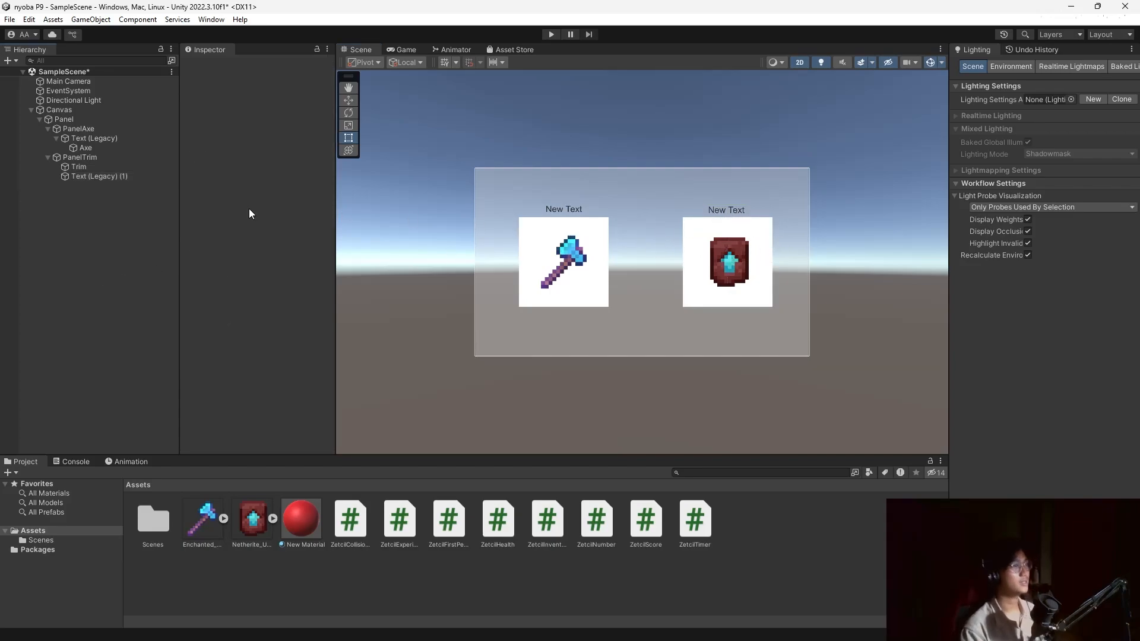
left_click(90, 148)
left_click_drag(62, 149, 59, 145)
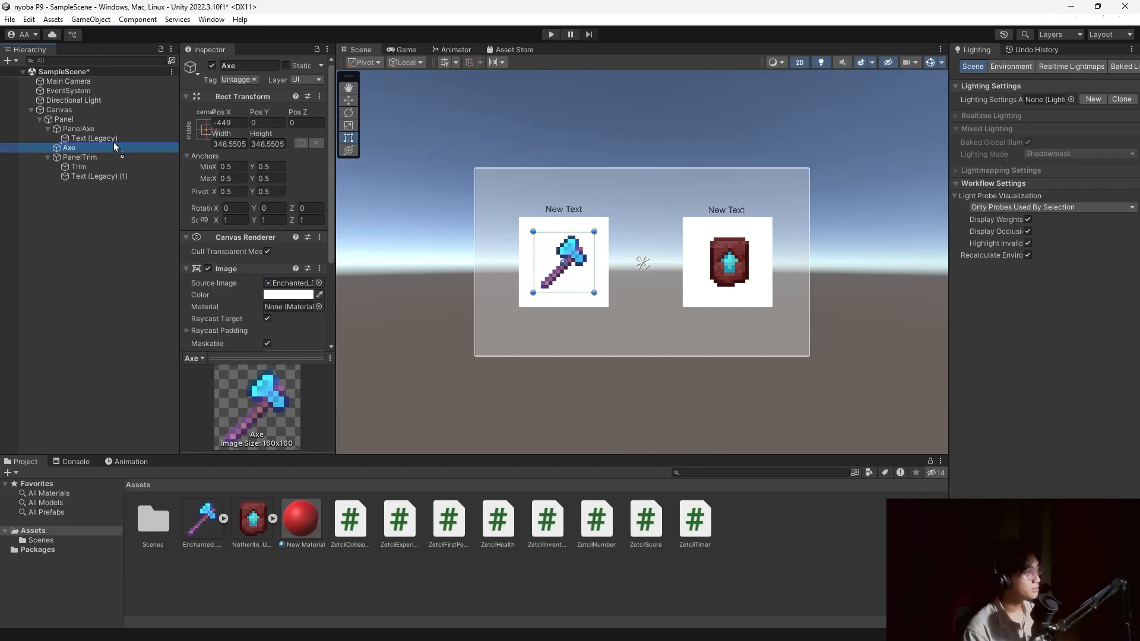
left_click(112, 239)
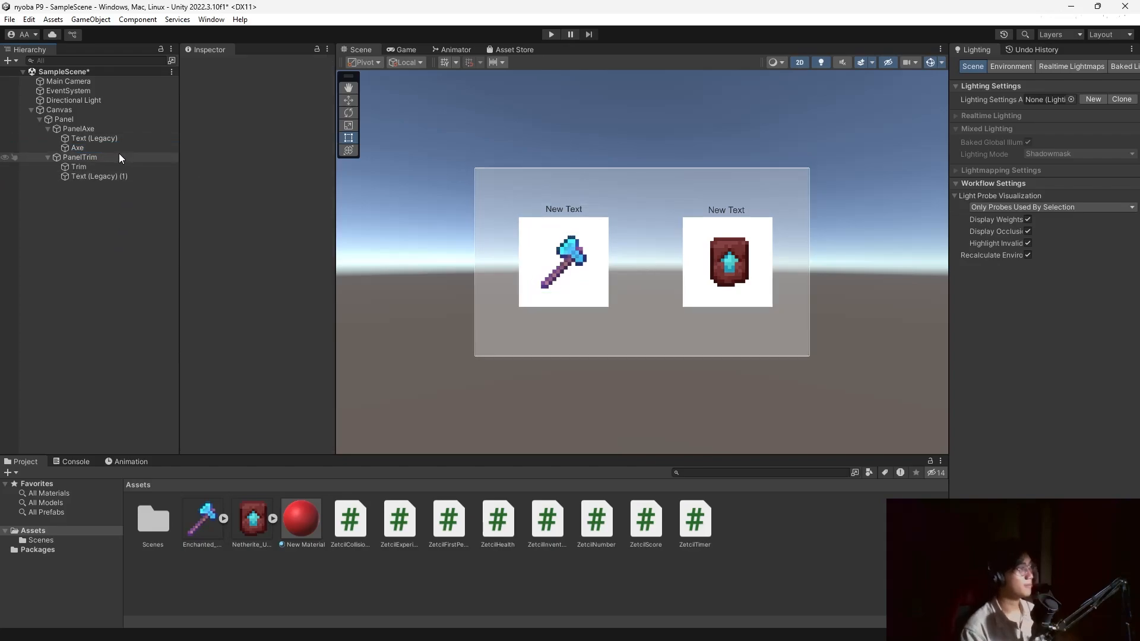
left_click(48, 128)
Add a legacy UI Button, enlarged and placed below the axe slot.
left_click(48, 130)
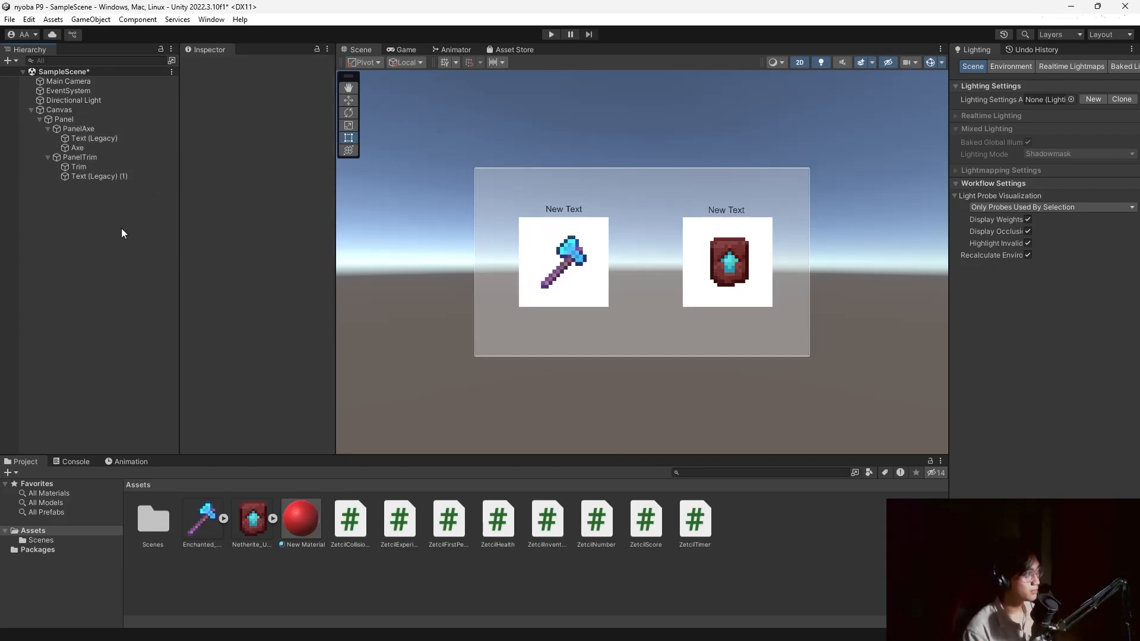
right_click(98, 231)
right_click(89, 243)
right_click(56, 238)
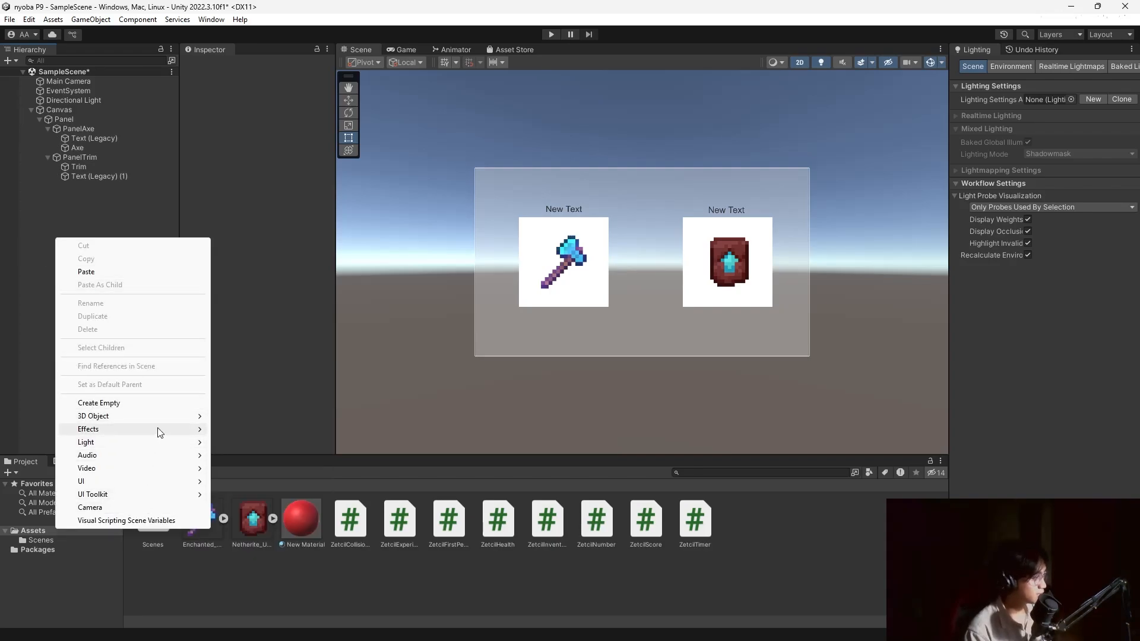
mouse_move(190, 481)
mouse_move(270, 481)
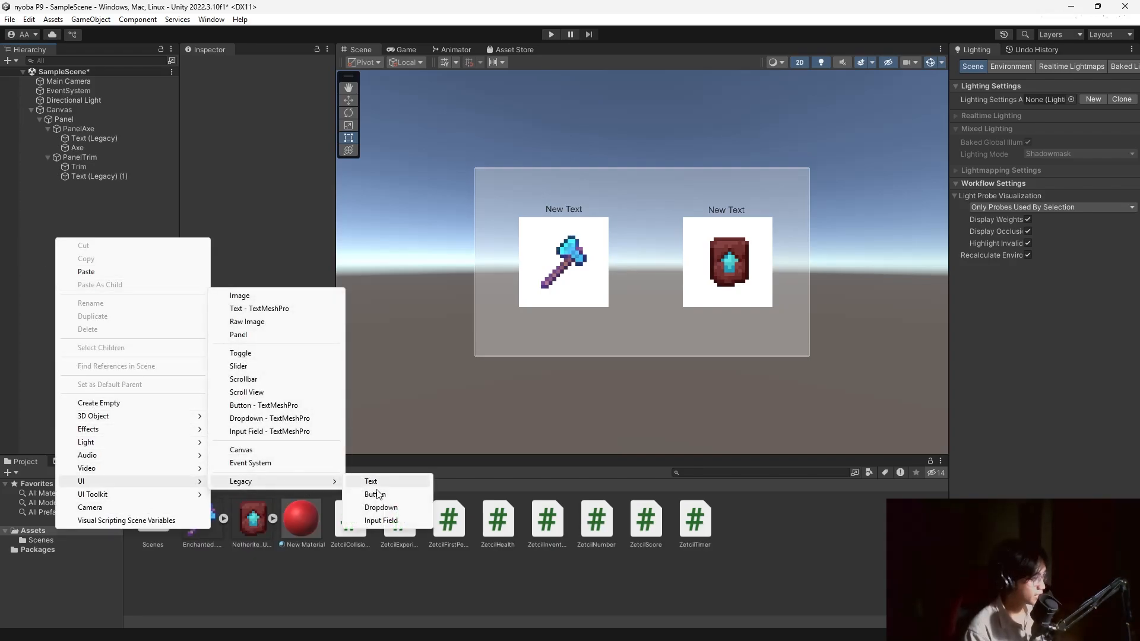
left_click(374, 492)
left_click_drag(655, 266, 700, 288)
left_click_drag(682, 278, 586, 329)
Set the button's label to 'ADD AXE' with font size 50.
scroll(243, 290, "down", 6)
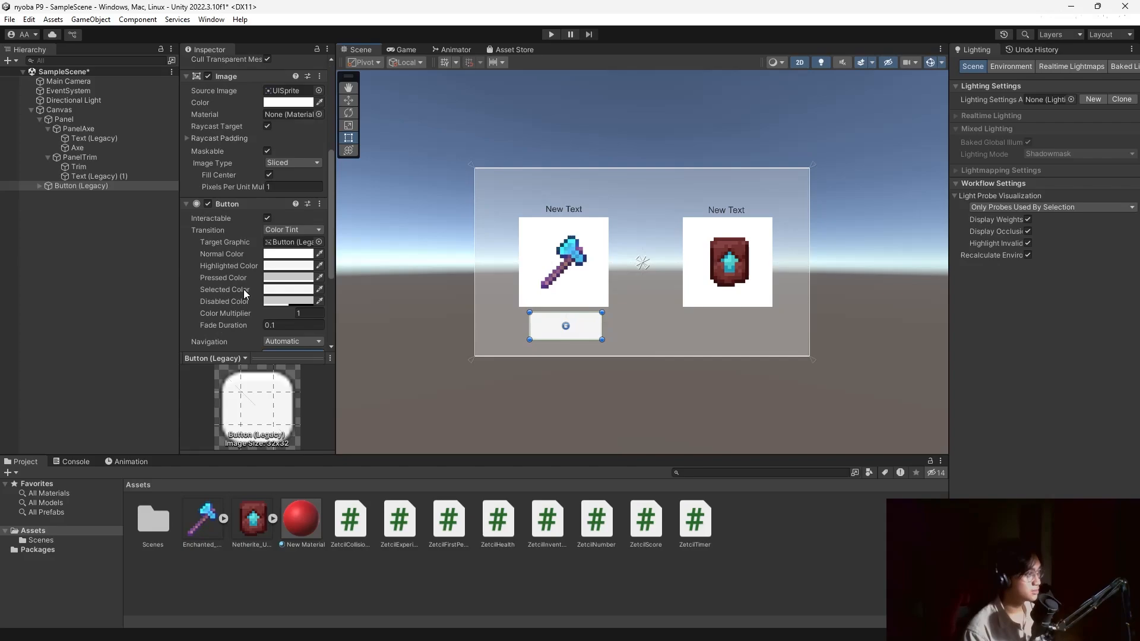
left_click(39, 186)
left_click(71, 196)
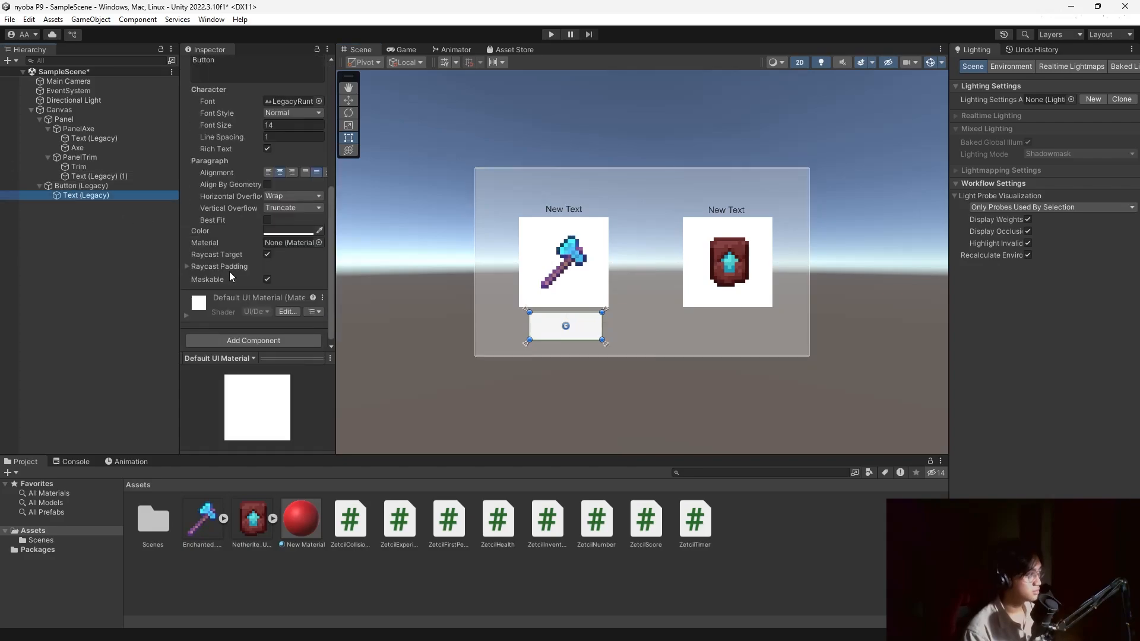
scroll(243, 305, "up", 4)
left_click(243, 238)
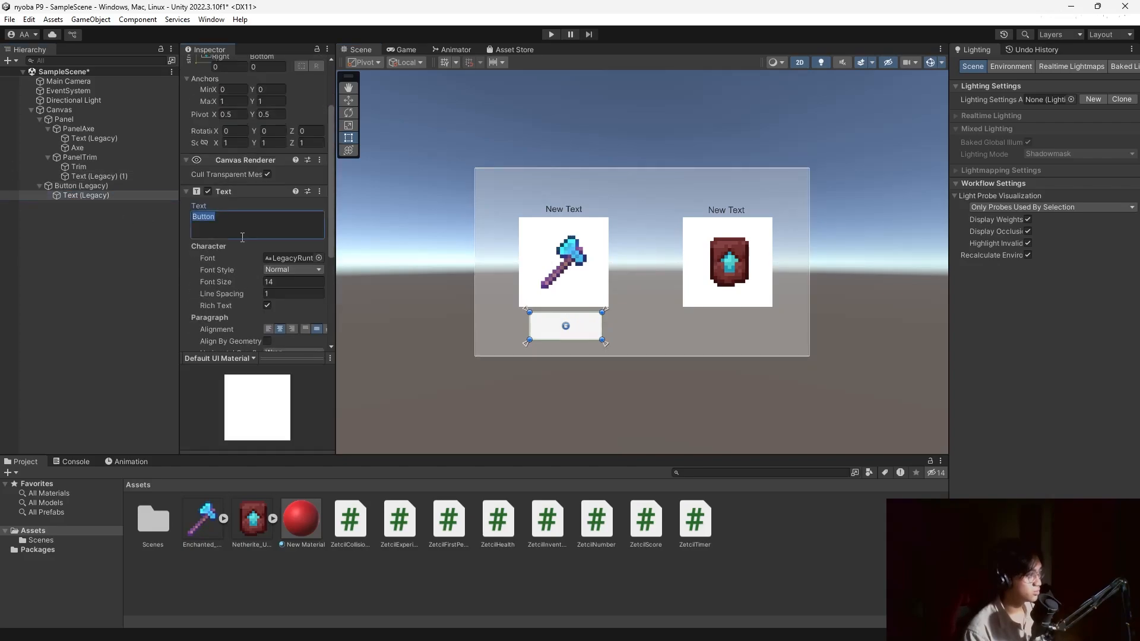
type("ADD AXE")
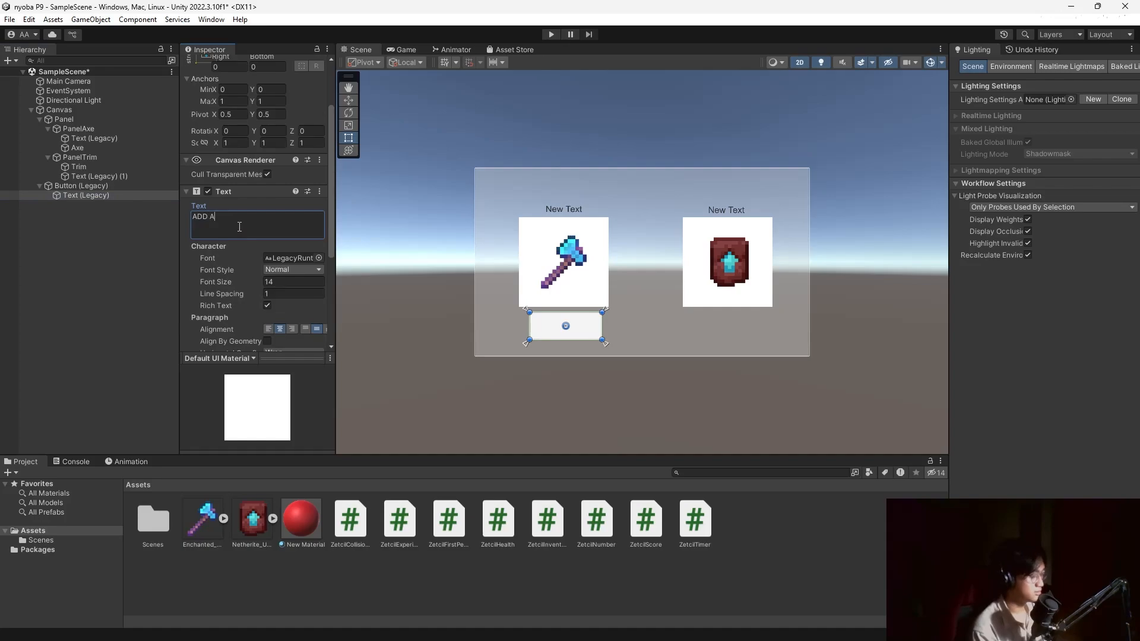
left_click(292, 282)
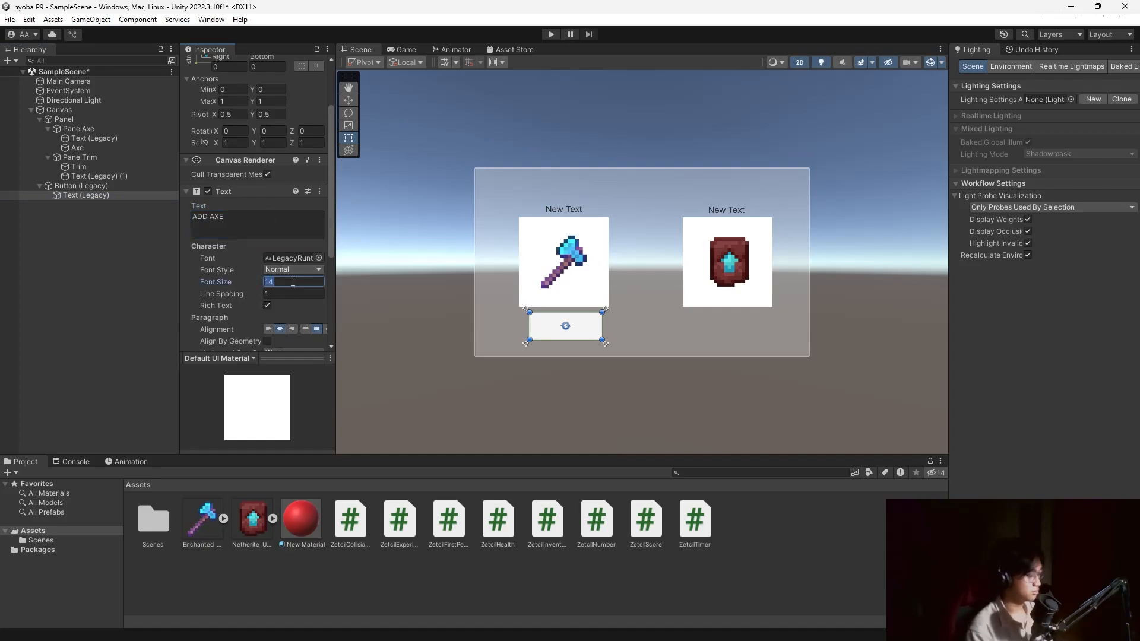
type("50")
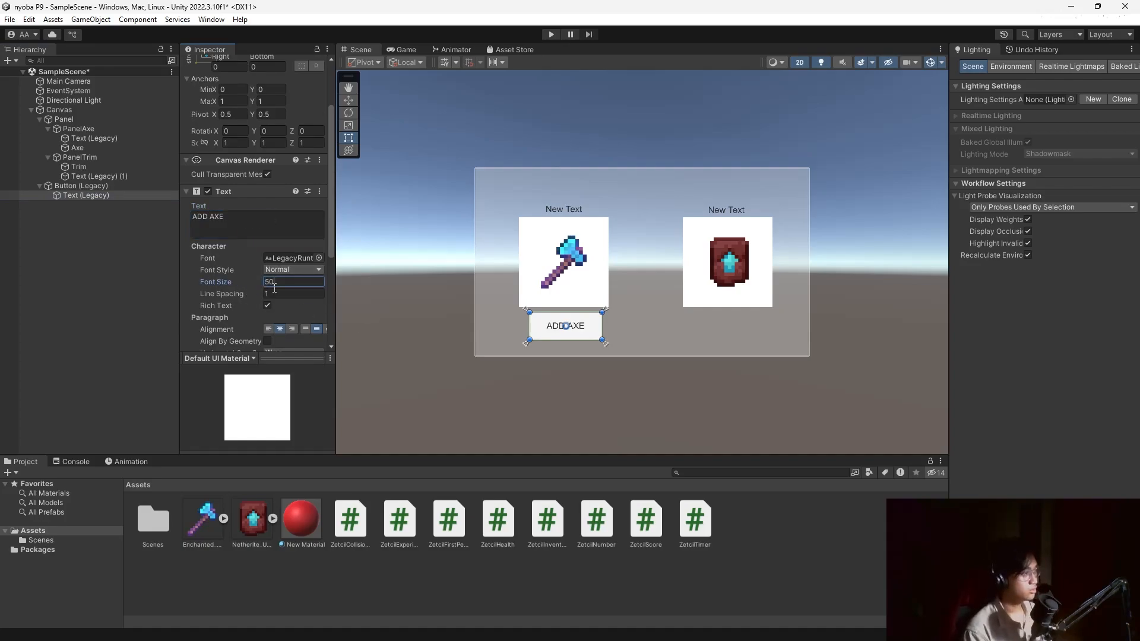
Duplicate the ADD AXE button.
scroll(234, 293, "down", 5)
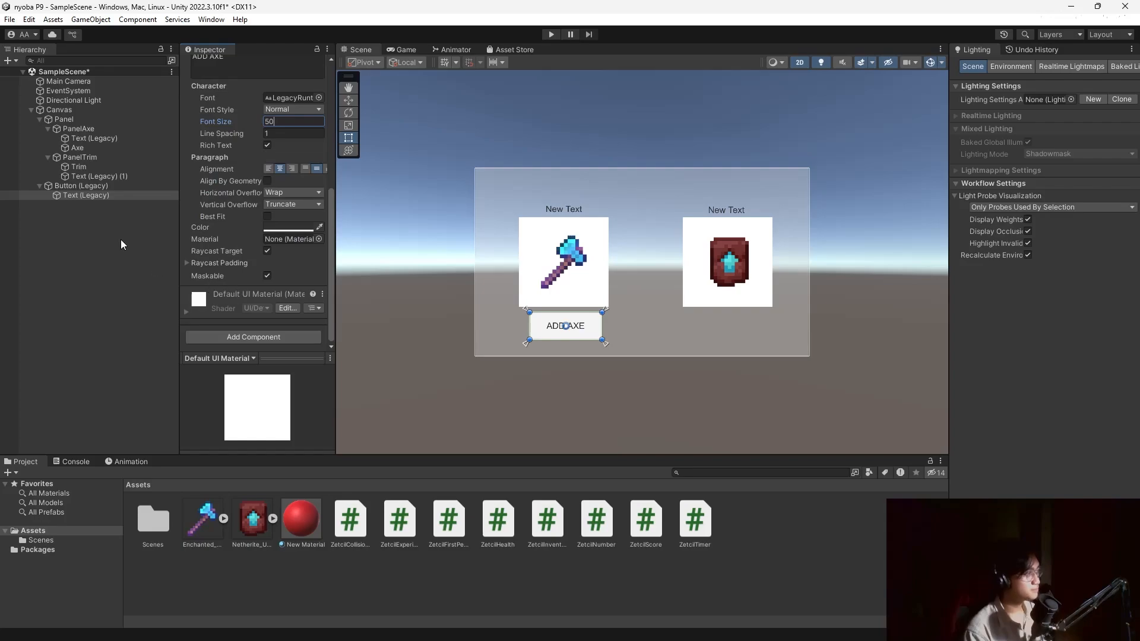
left_click(113, 196)
left_click(108, 185)
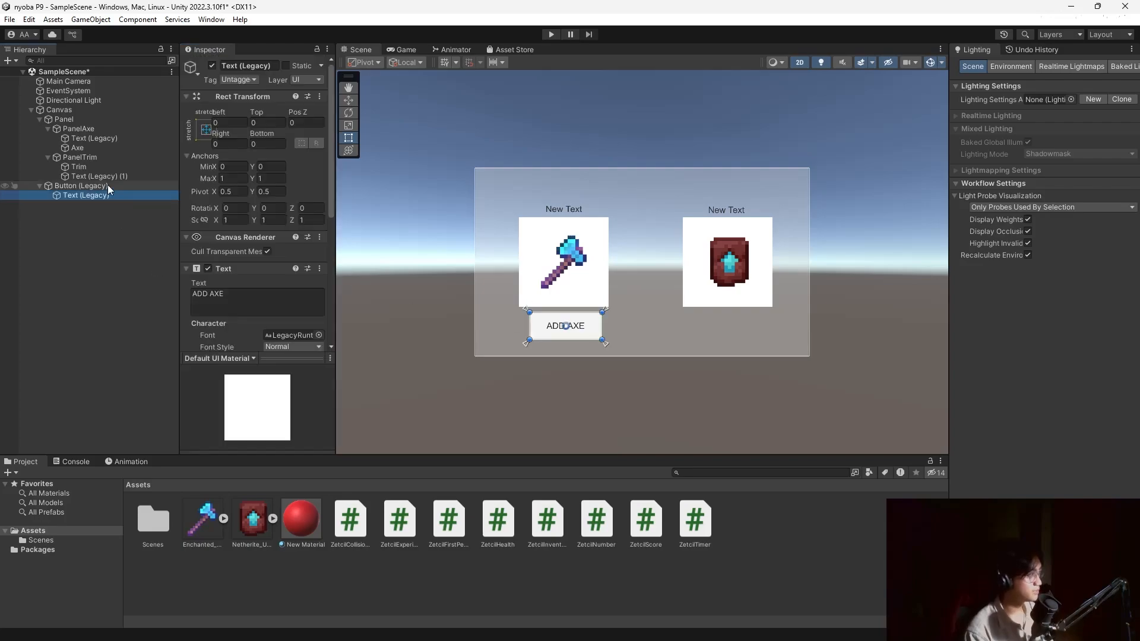
key("ctrl+d")
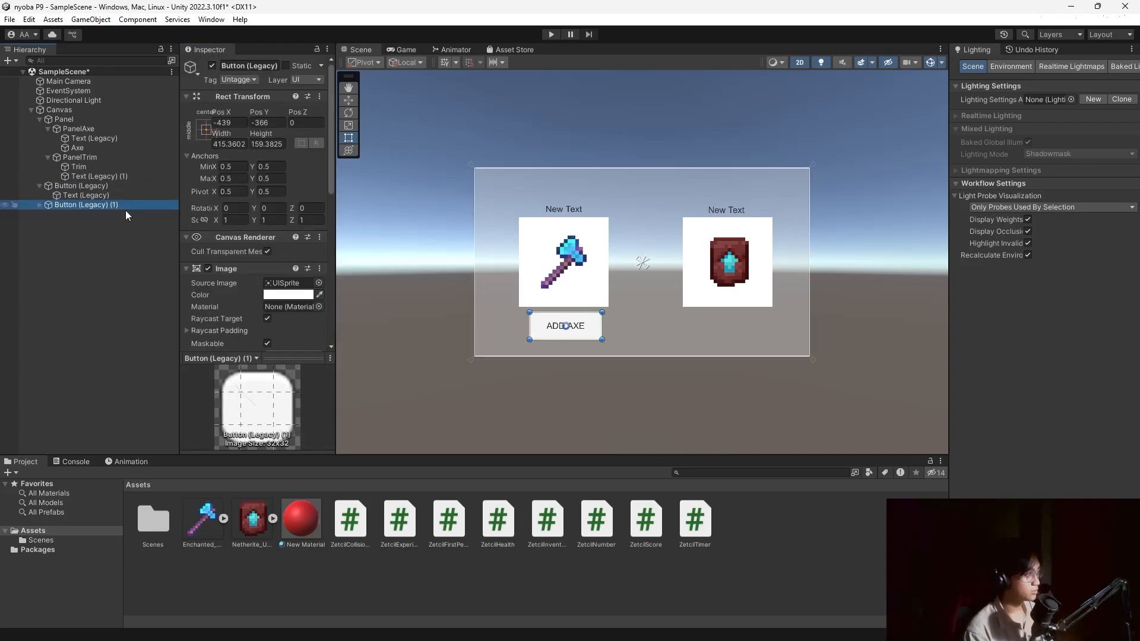
Move the copied button under the trim image and change its label to 'ADD TRIM'.
left_click_drag(591, 329, 718, 329)
scroll(208, 215, "down", 10)
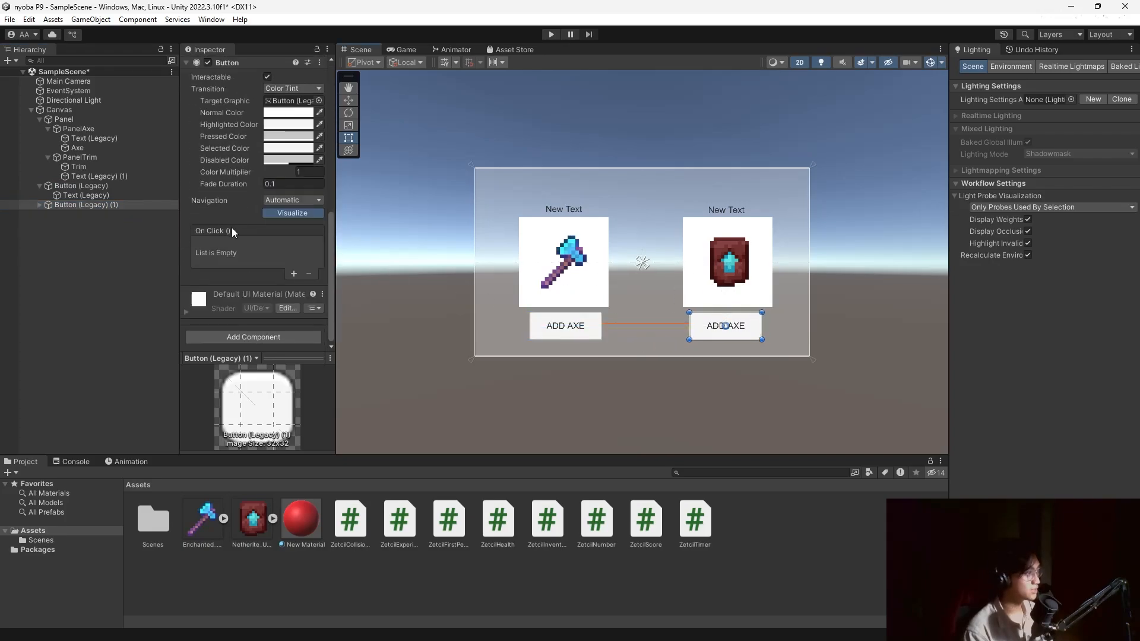
scroll(231, 213, "up", 5)
left_click(41, 205)
left_click(98, 215)
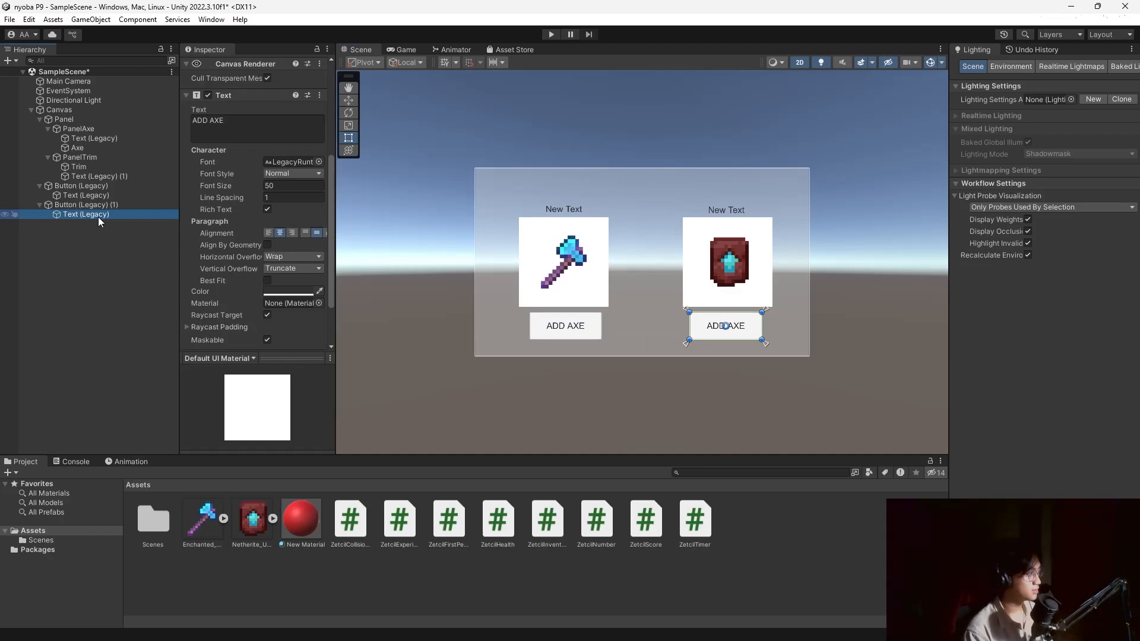
scroll(236, 265, "down", 3)
scroll(226, 241, "up", 3)
left_click(239, 250)
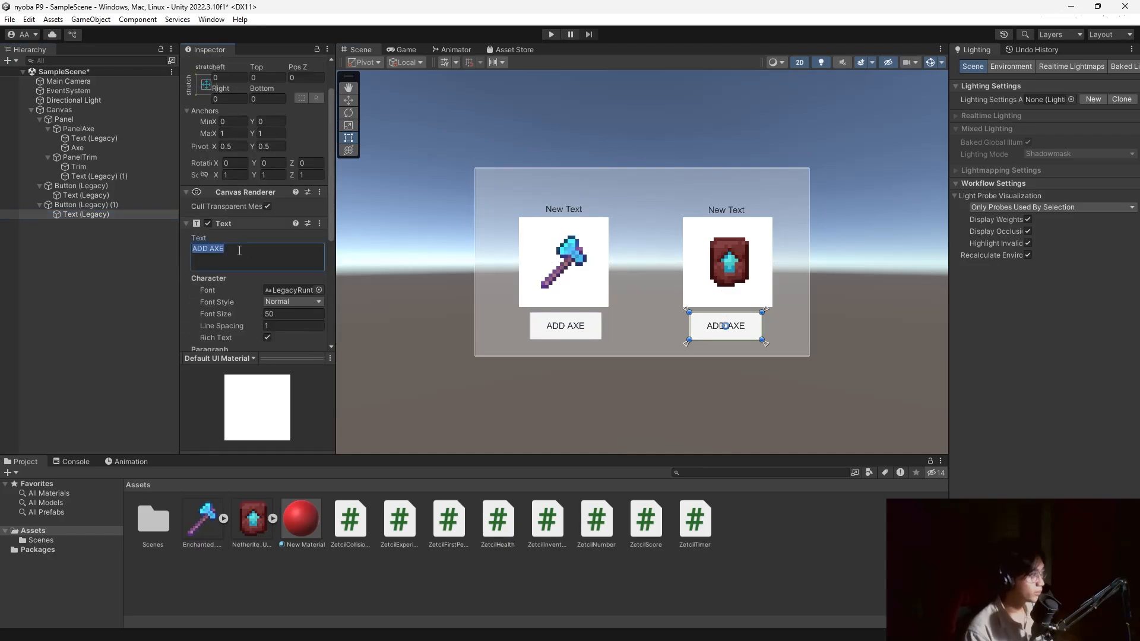
type("ADD TRIM")
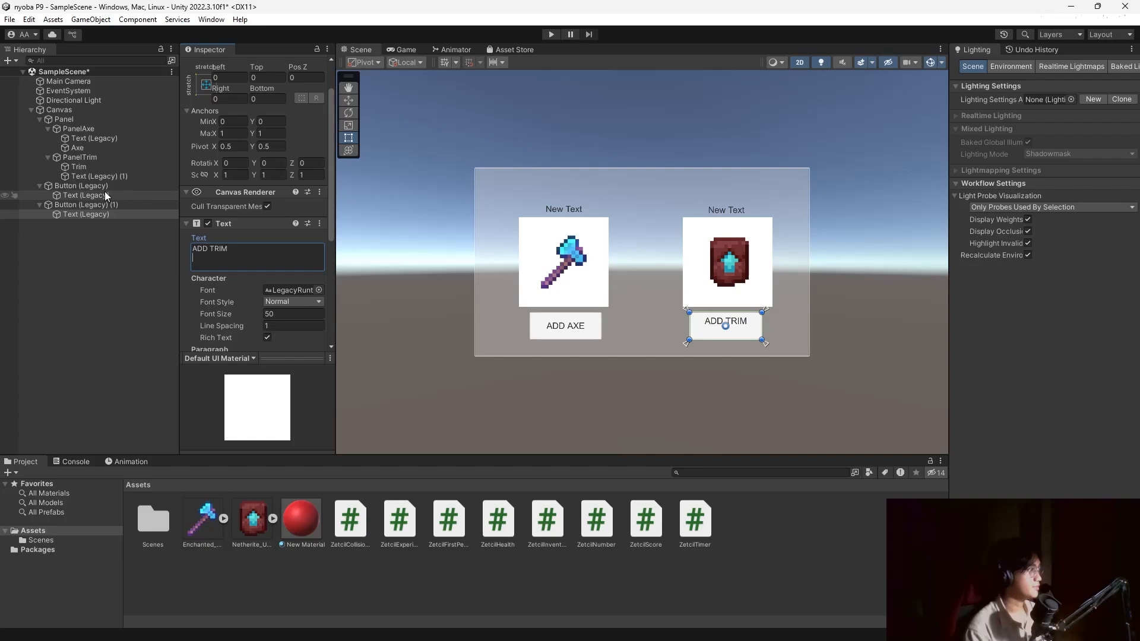
Rename the ADD AXE button object to ButtonAxe and the ADD TRIM button to ButtonTrim.
left_click(83, 186)
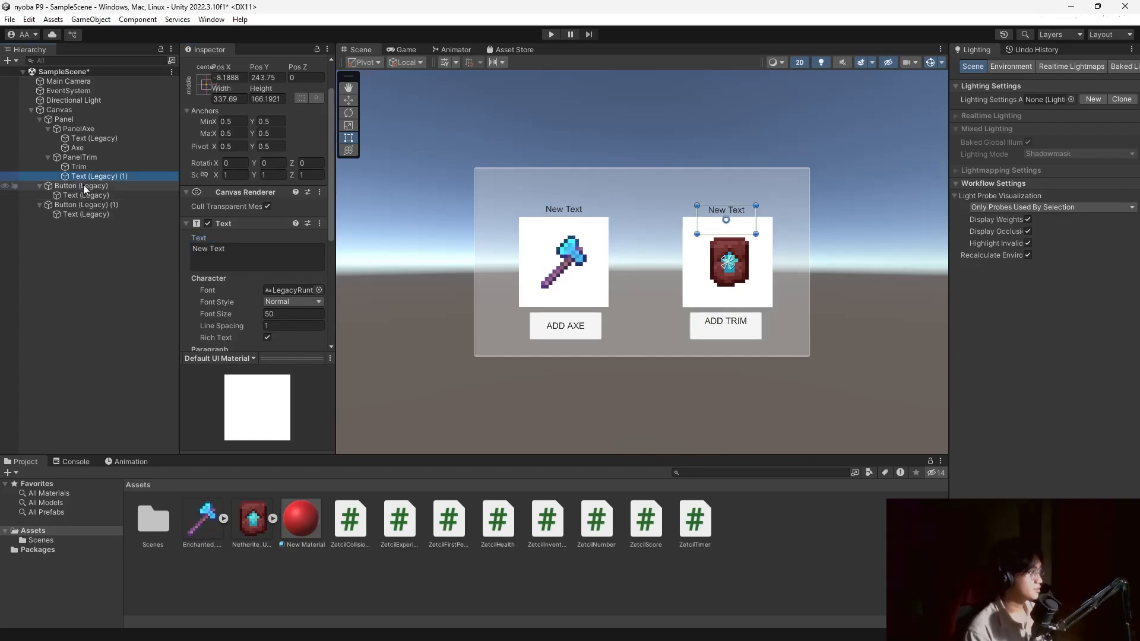
scroll(237, 89, "up", 2)
left_click(263, 66)
type("B")
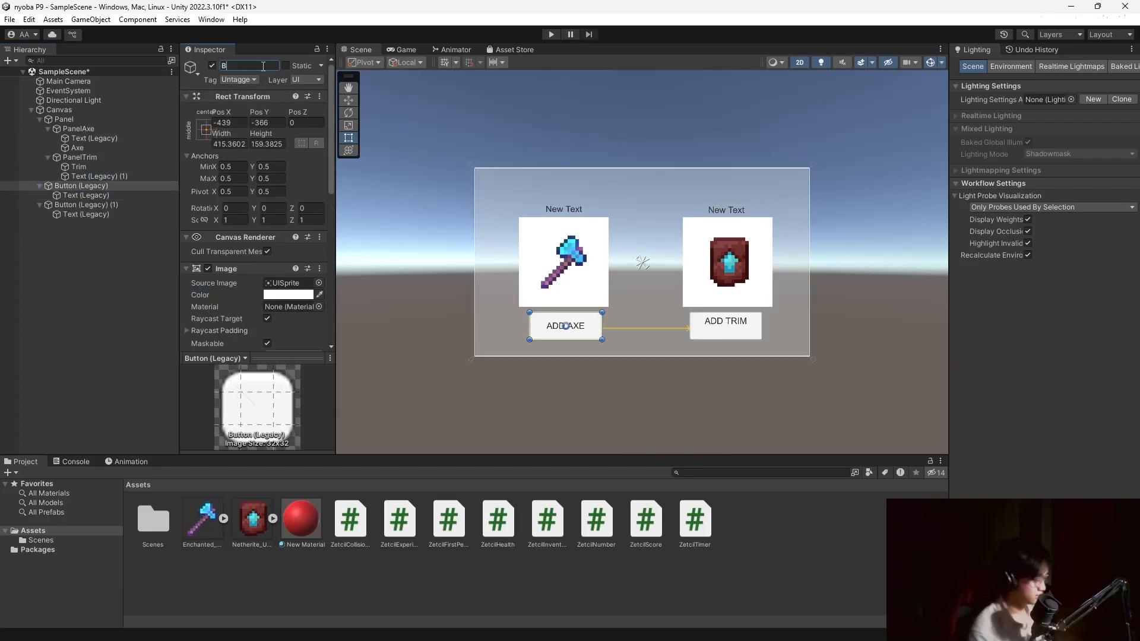
type("uttonAxe")
key("Return")
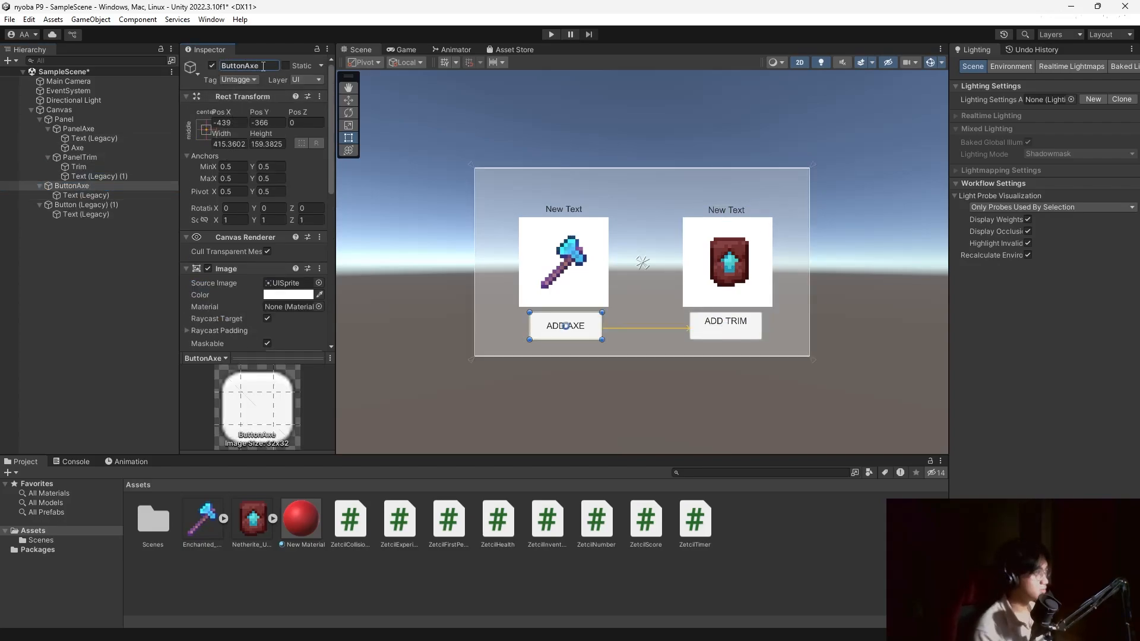
left_click(98, 207)
left_click(257, 65)
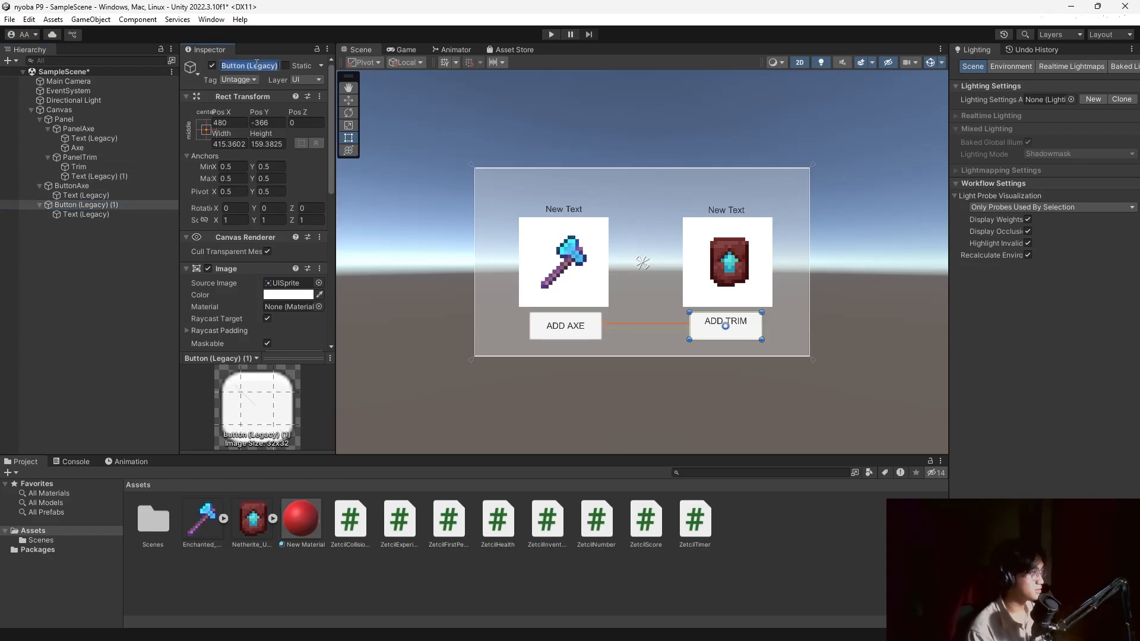
type("ButtonTrim")
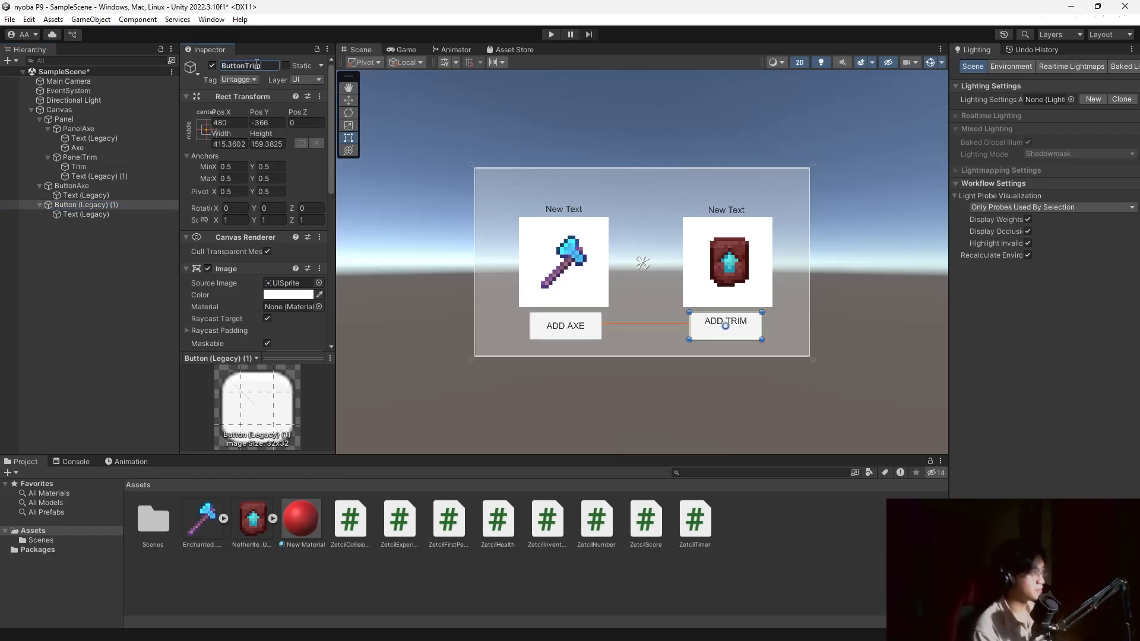
key("Return")
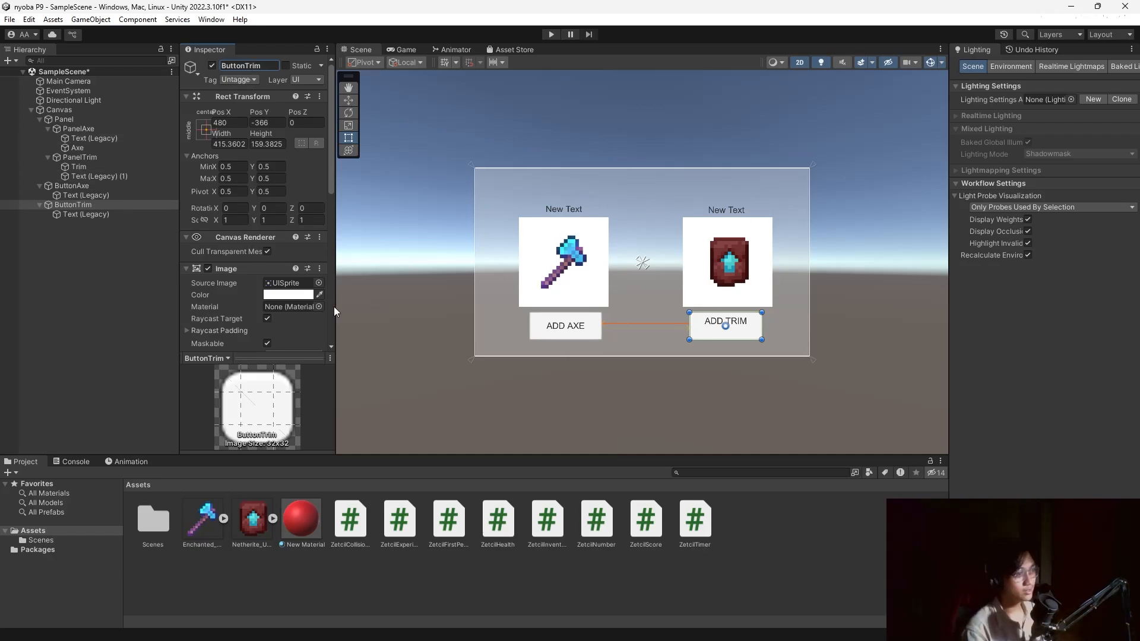
left_click(73, 272)
Create an empty object named InventoryManager and attach the ZetcilInventory script to it.
right_click(76, 253)
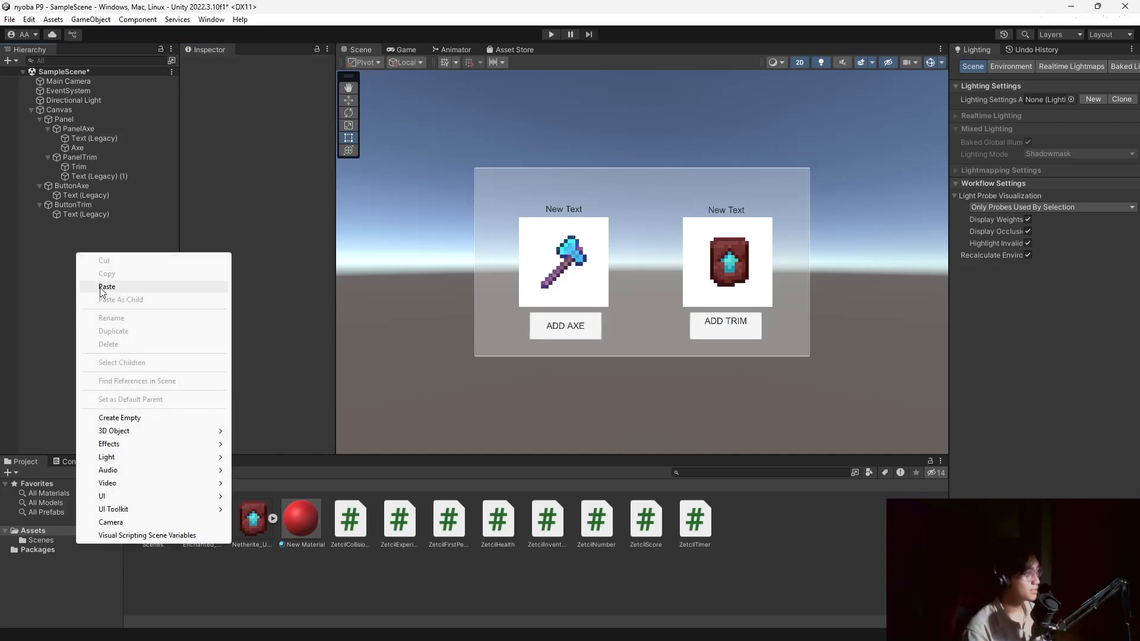
left_click(157, 424)
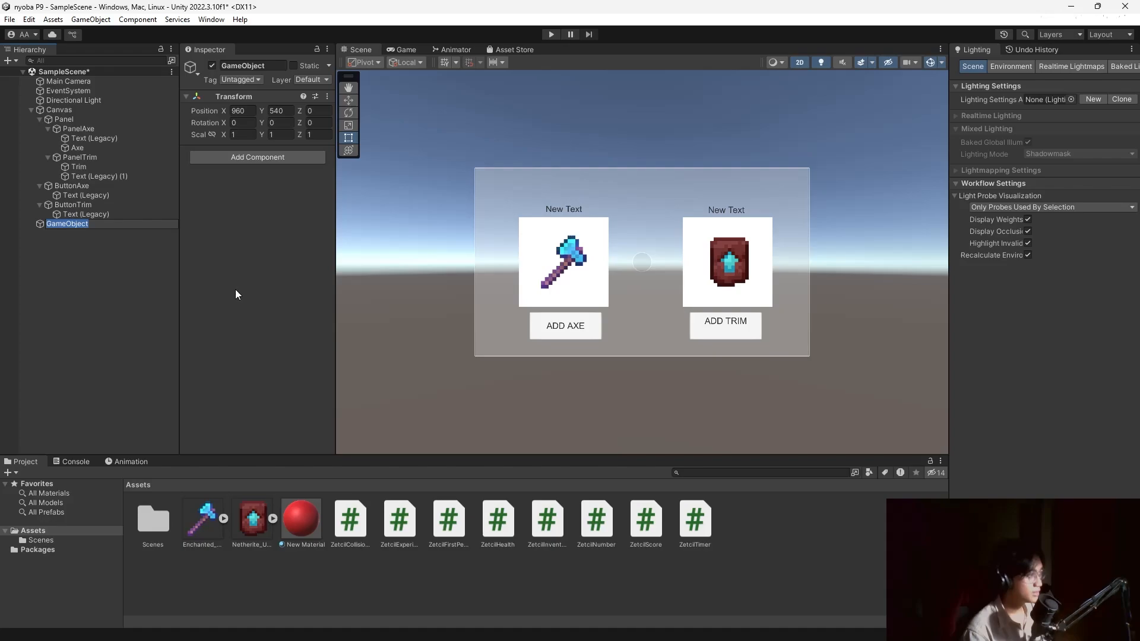
type("Invent")
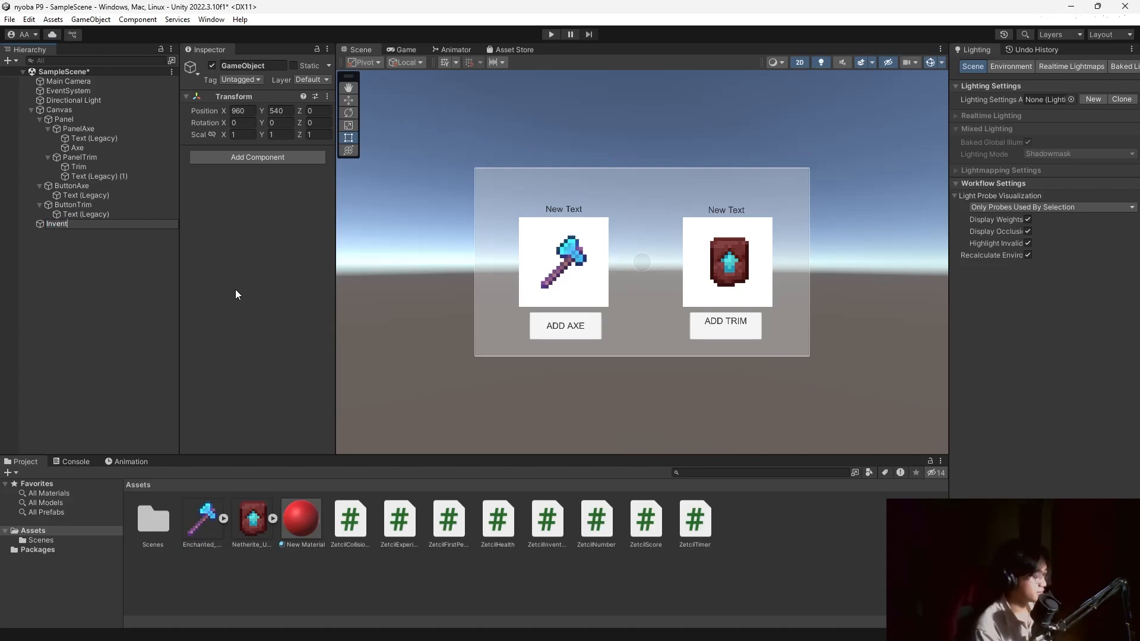
type("oryManager")
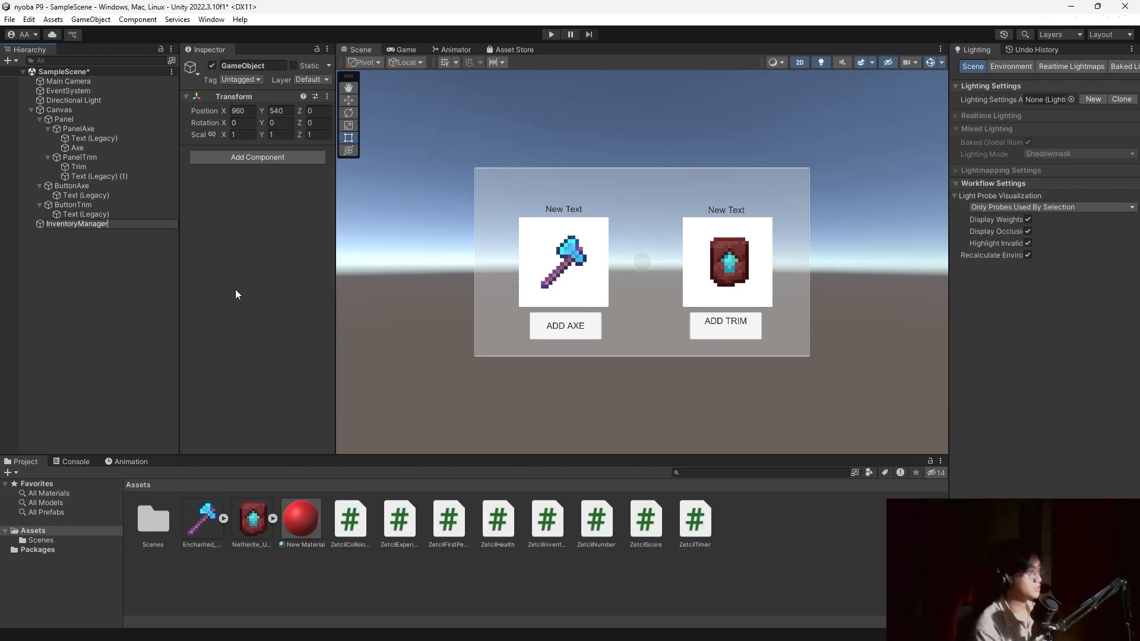
key("Return")
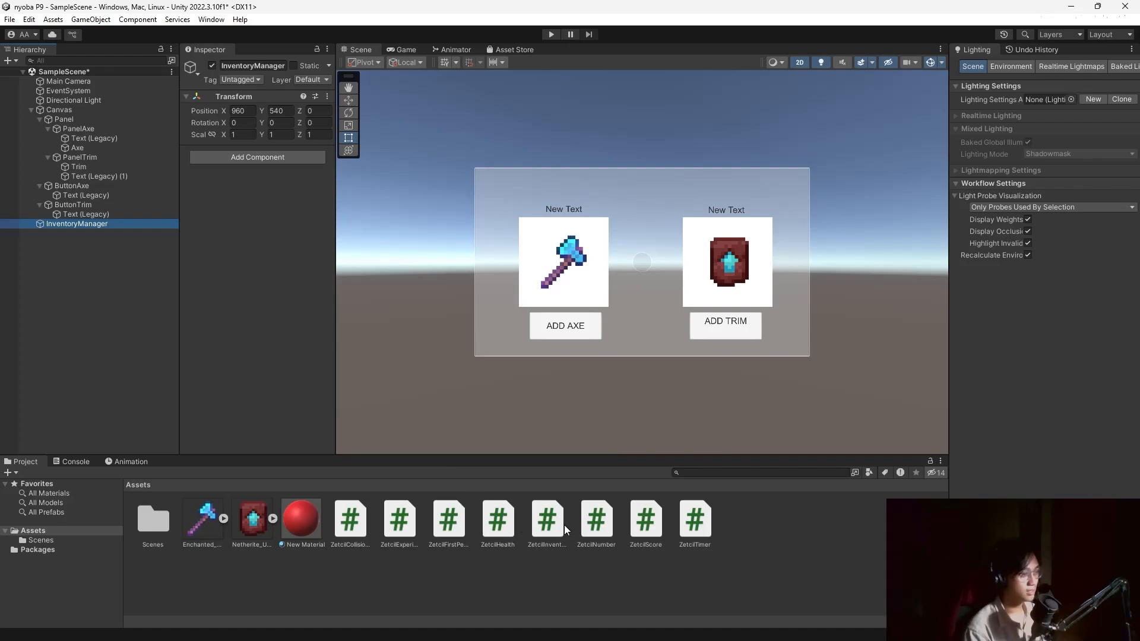
left_click_drag(548, 526, 286, 273)
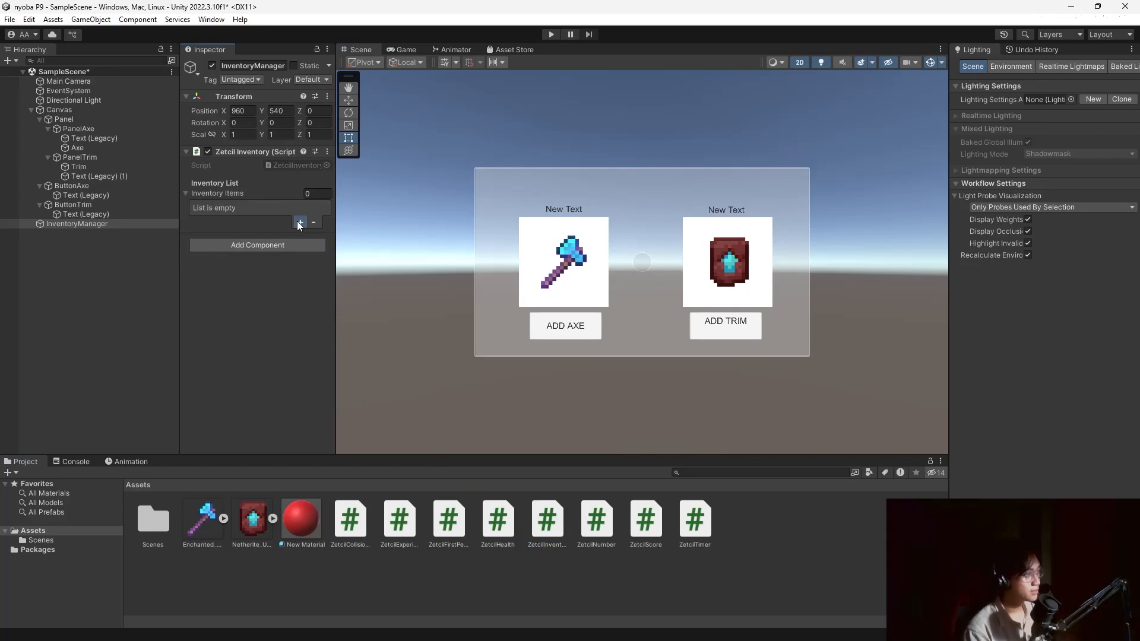
Add two inventory list entries, naming the first Axe and linking the axe image and count text.
left_click(298, 223)
left_click(299, 257)
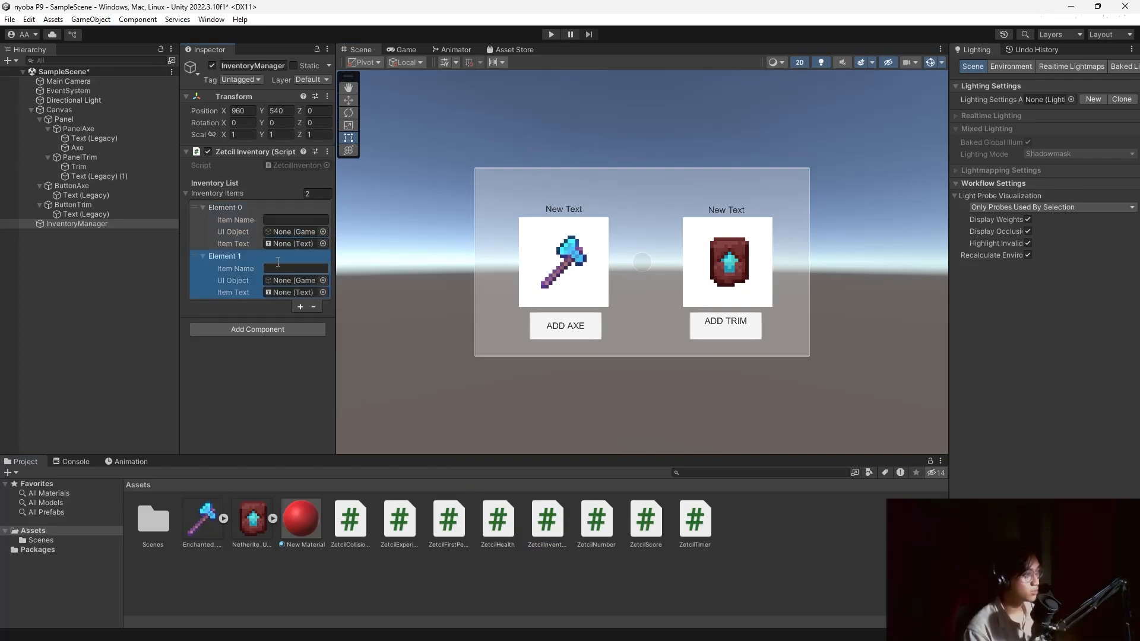
left_click(278, 222)
type("Axe")
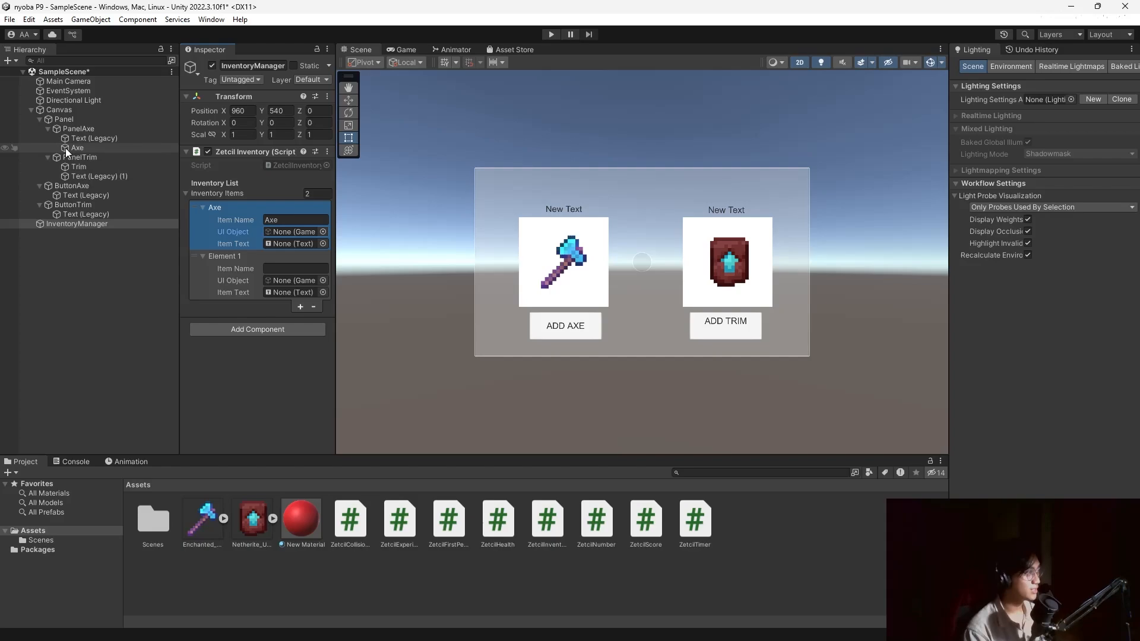
left_click_drag(65, 148, 275, 233)
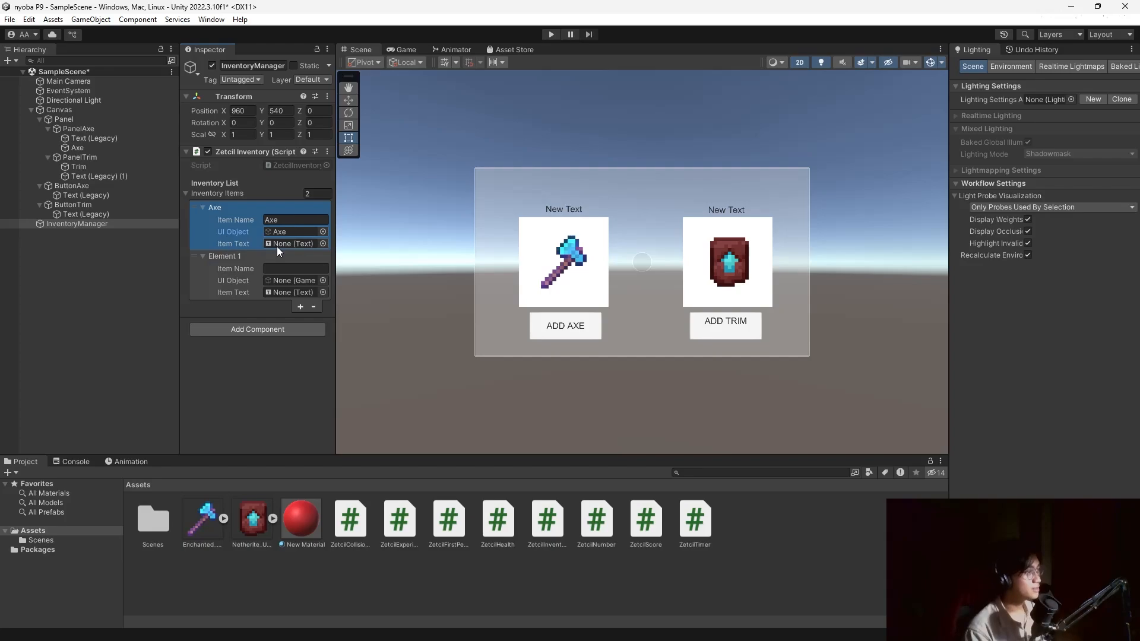
left_click_drag(79, 139, 276, 242)
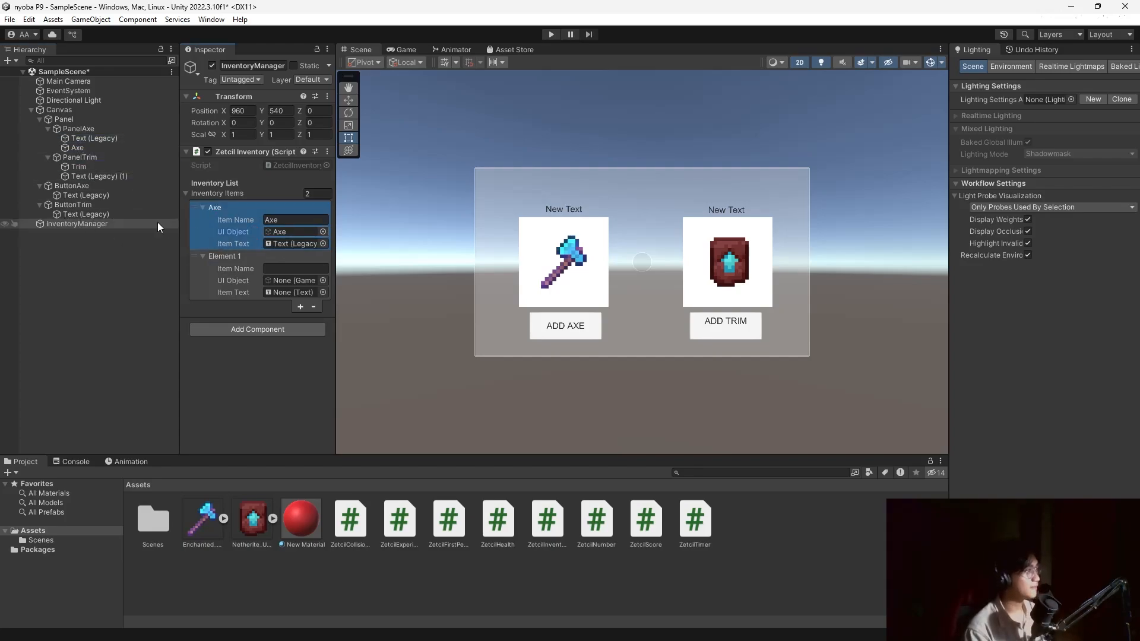
Name the second inventory entry Trim and link the trim image and its count text.
left_click(276, 269)
type("Trim")
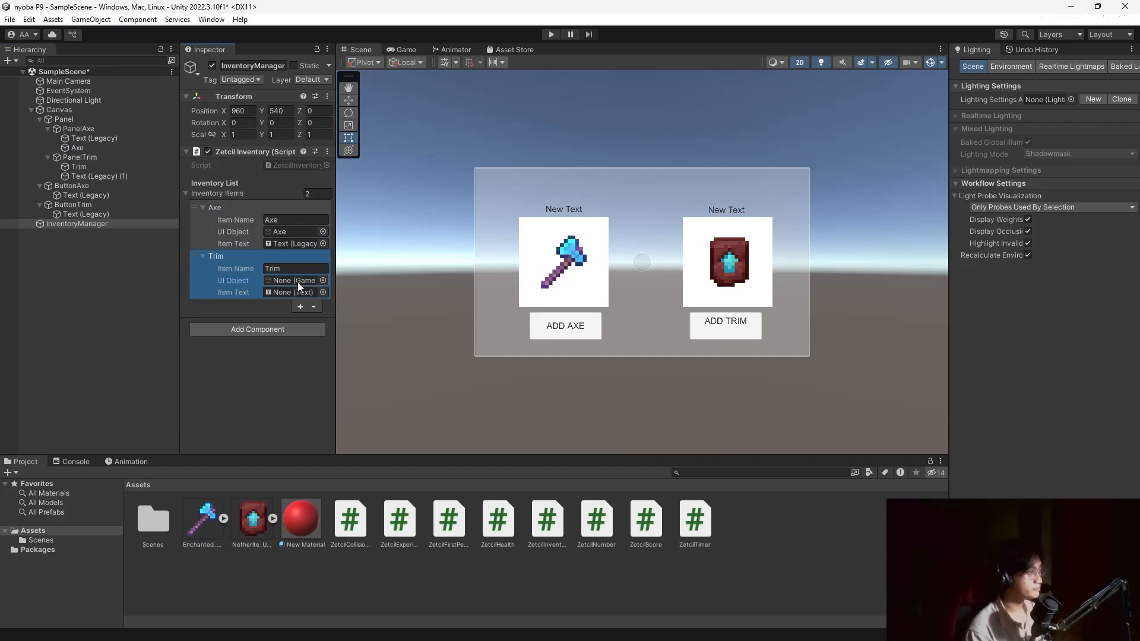
left_click(298, 283)
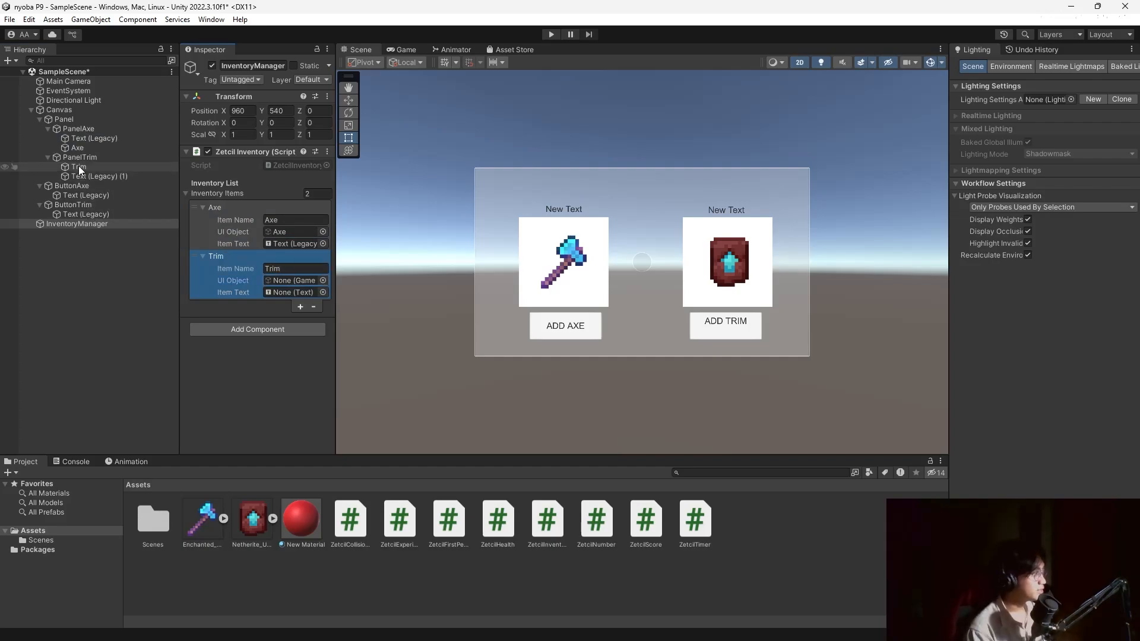
left_click_drag(79, 166, 281, 280)
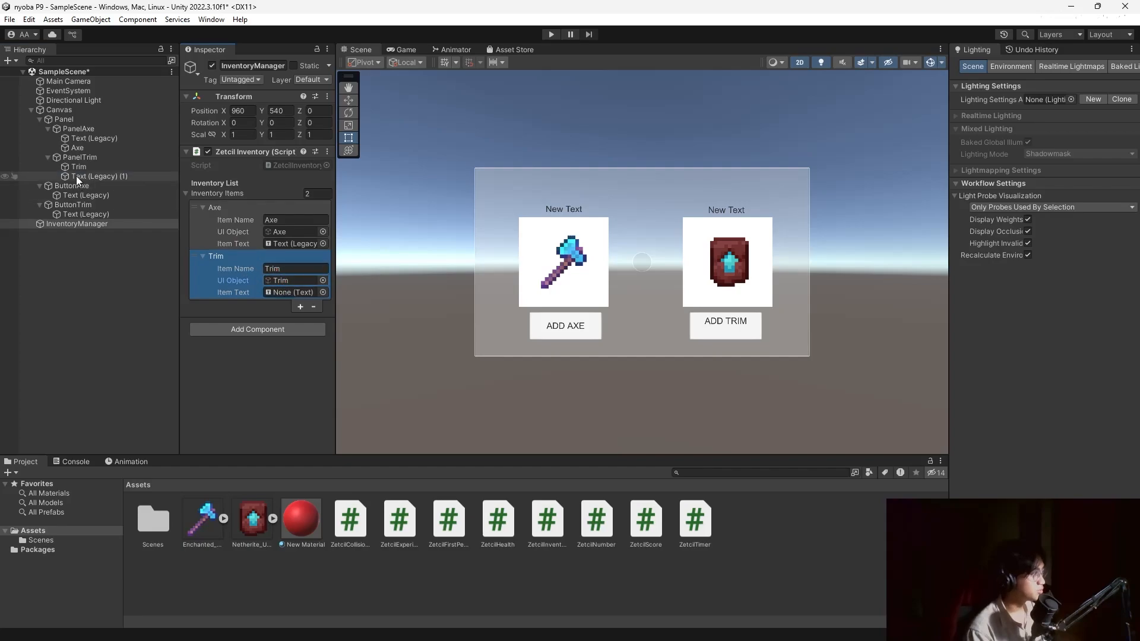
left_click_drag(76, 176, 277, 288)
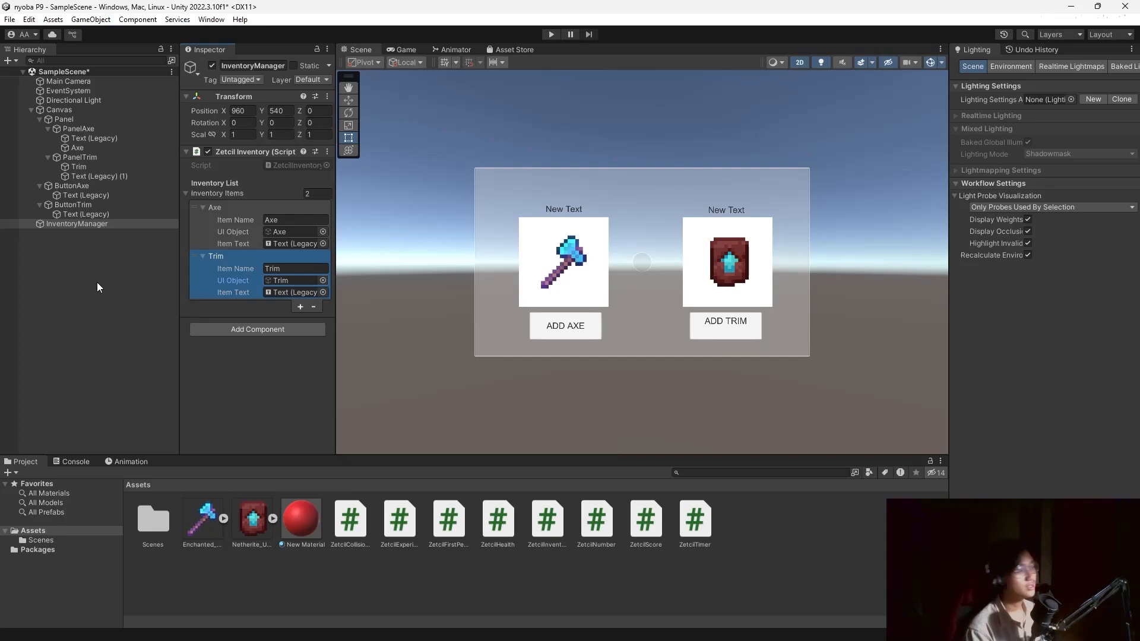
Give ButtonAxe an On Click action calling InventoryManager's ZetcilInventory.AddItem with 'Axe'.
left_click(71, 186)
scroll(200, 259, "down", 3)
scroll(214, 271, "down", 3)
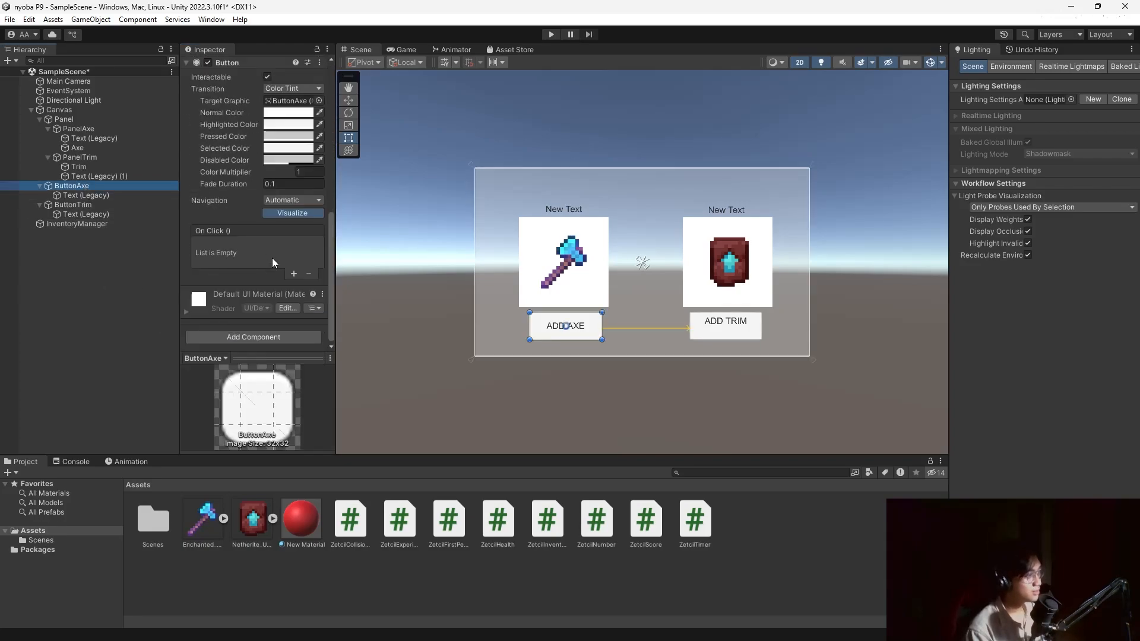
left_click(293, 274)
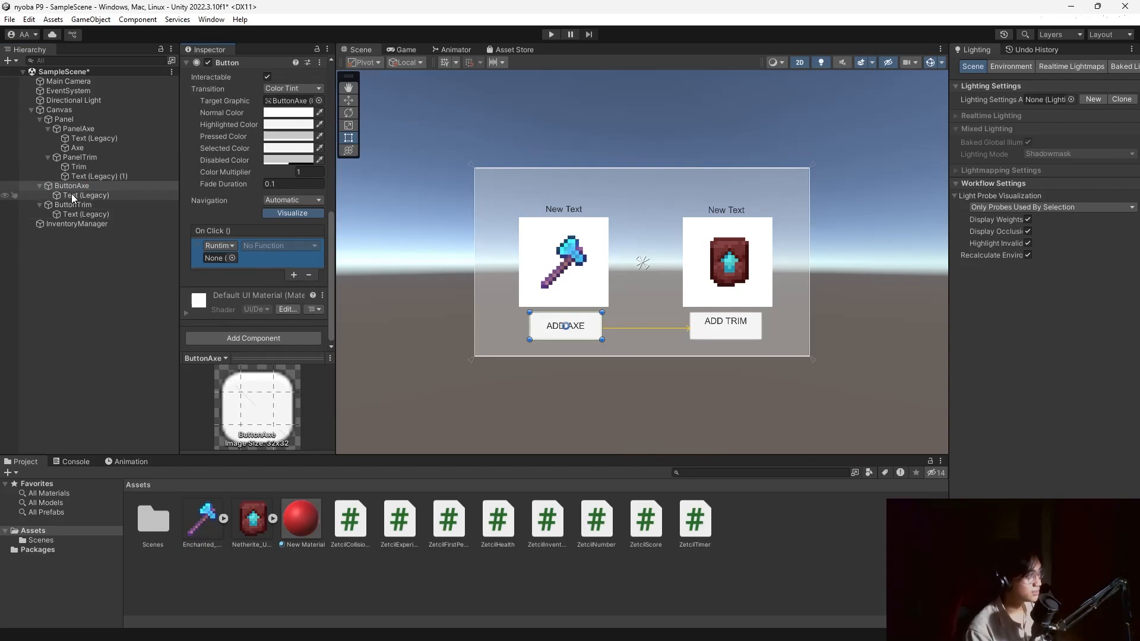
left_click_drag(69, 223, 224, 257)
left_click(277, 247)
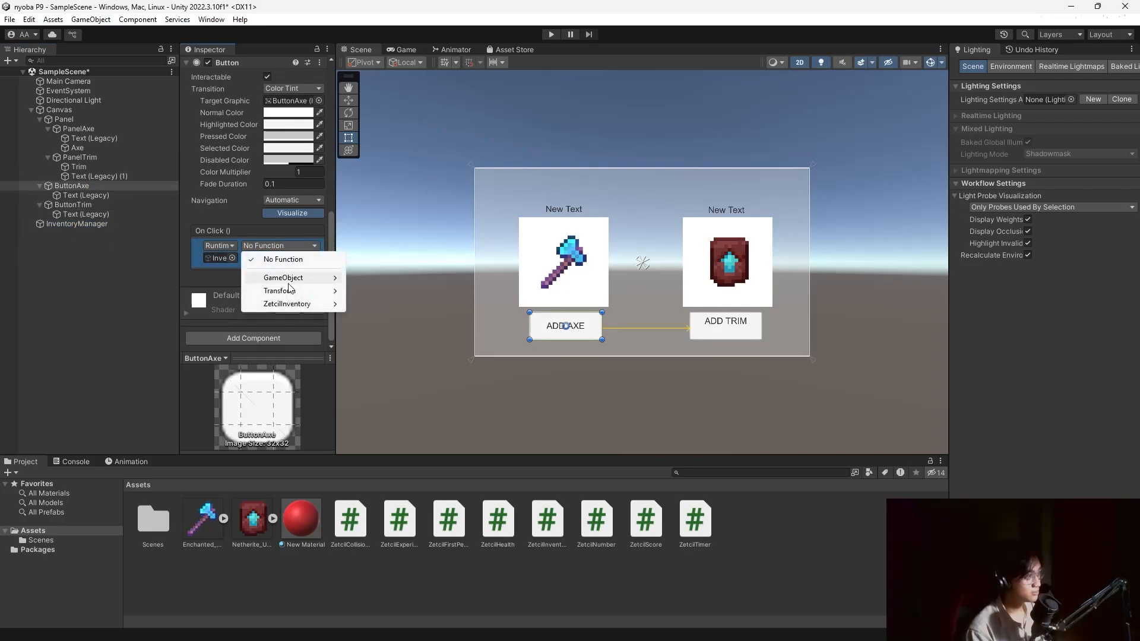
mouse_move(297, 304)
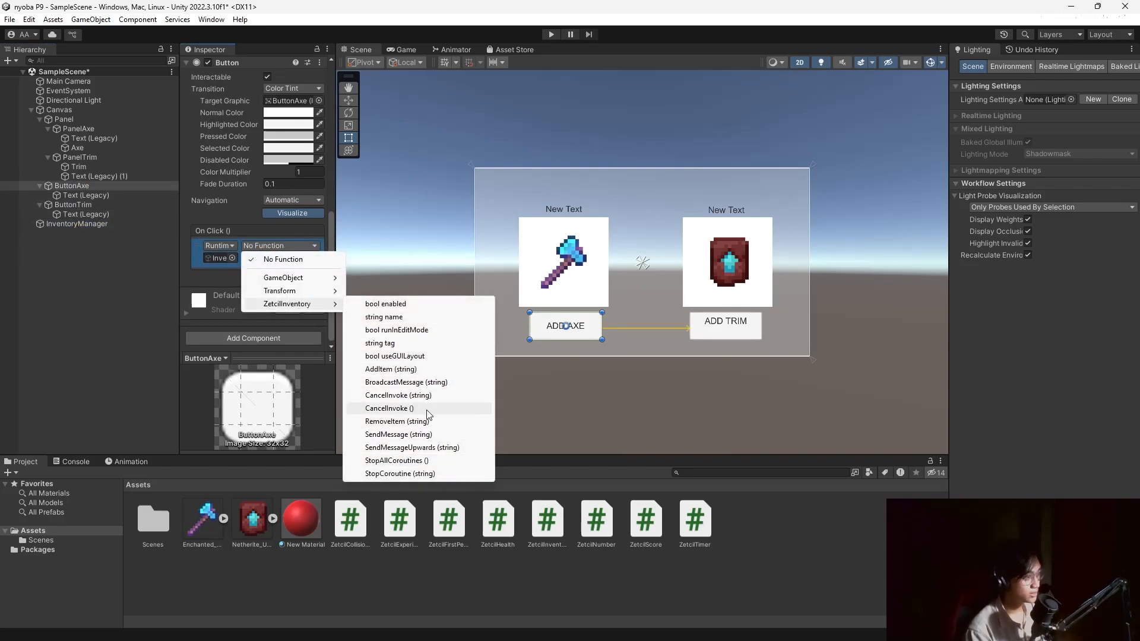
left_click(390, 369)
left_click(259, 257)
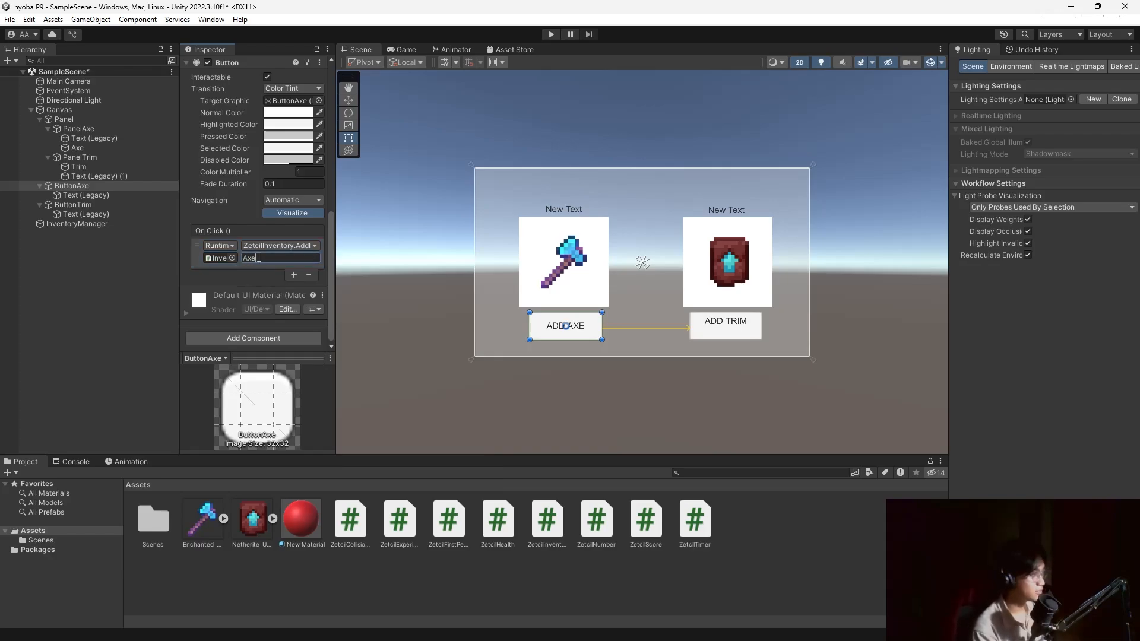
Give ButtonTrim an On Click action calling ZetcilInventory.AddItem with 'Trim', then enter play mode.
left_click(95, 204)
left_click(294, 278)
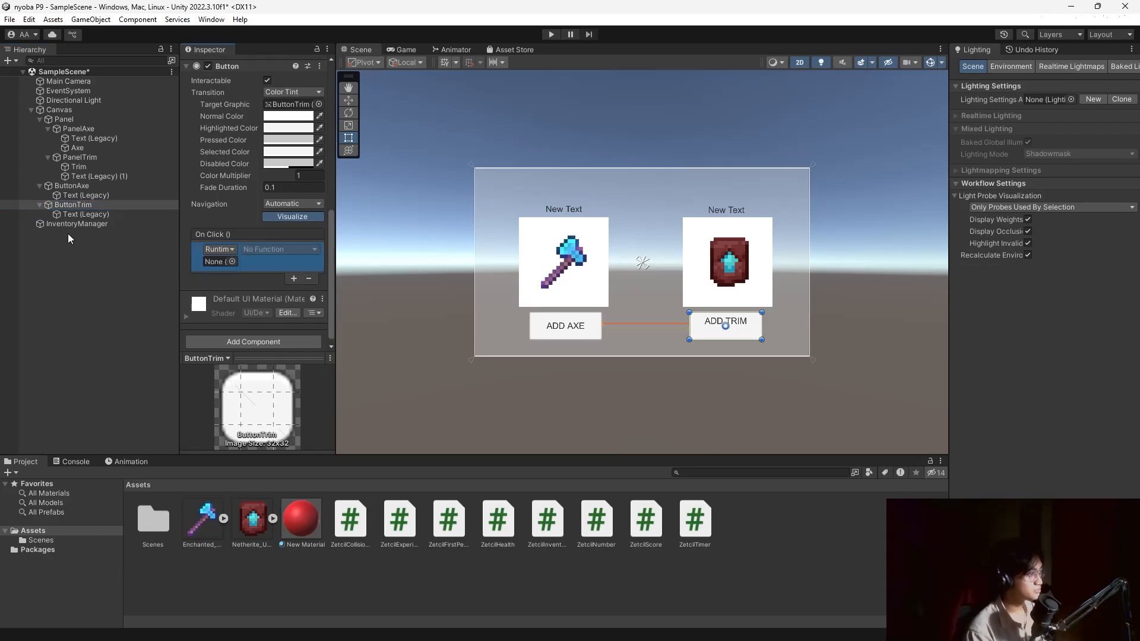
left_click_drag(68, 225, 220, 262)
left_click(303, 253)
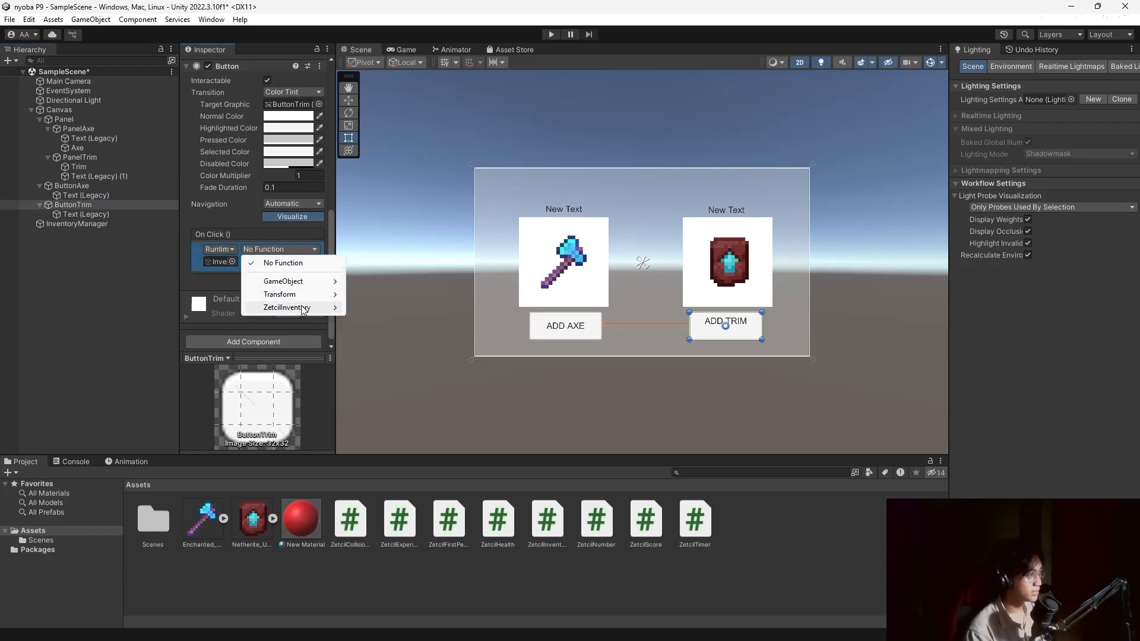
mouse_move(302, 308)
left_click(399, 372)
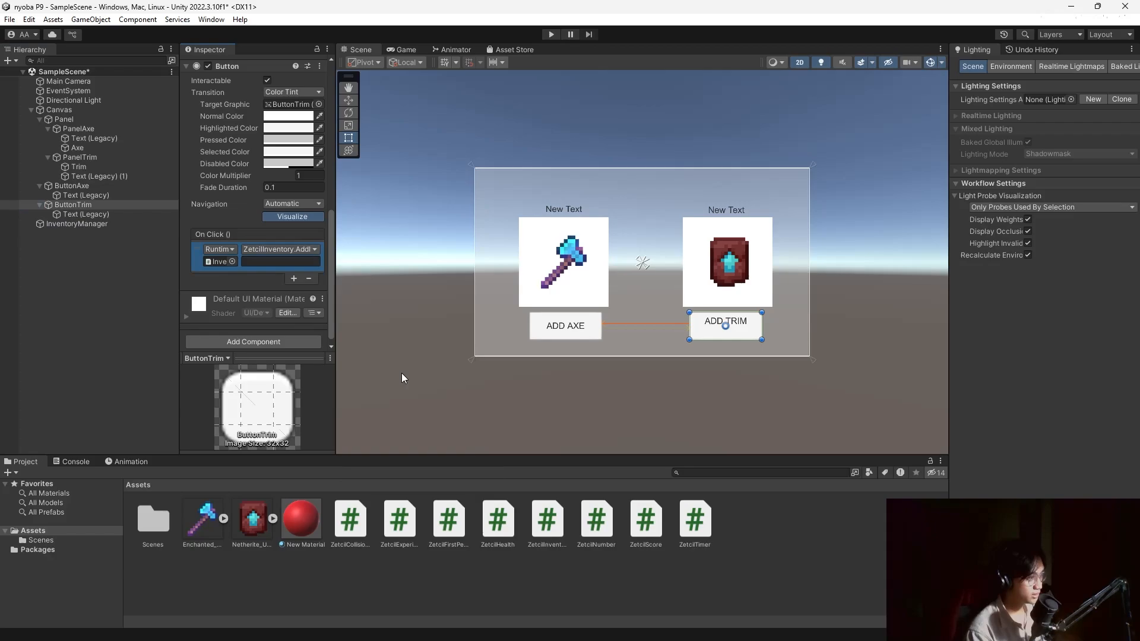
left_click(266, 263)
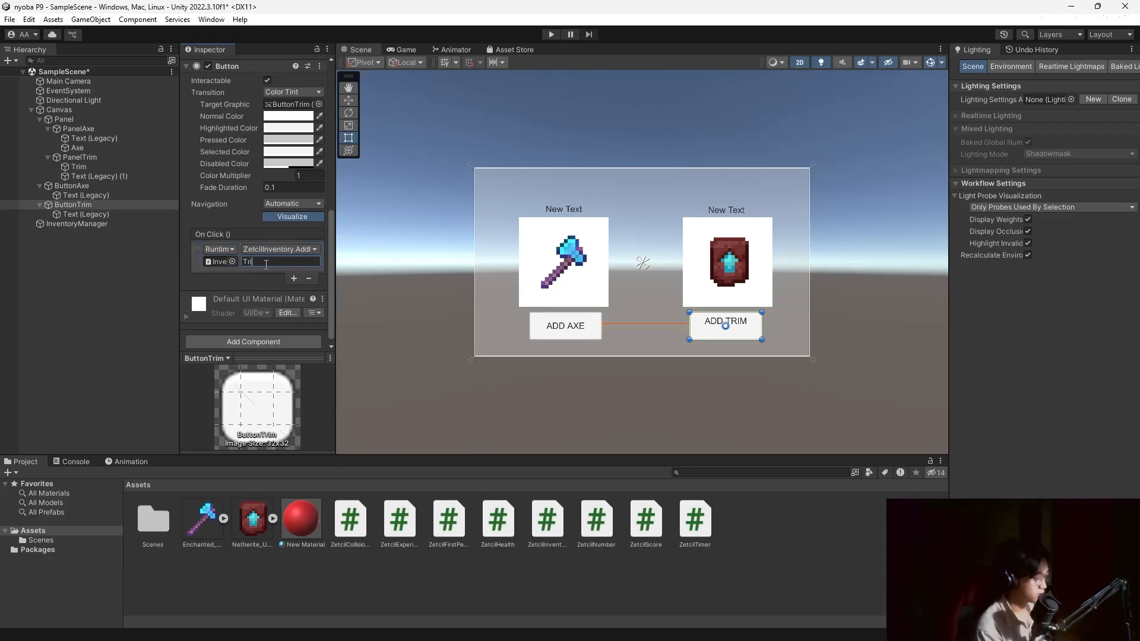
left_click(551, 34)
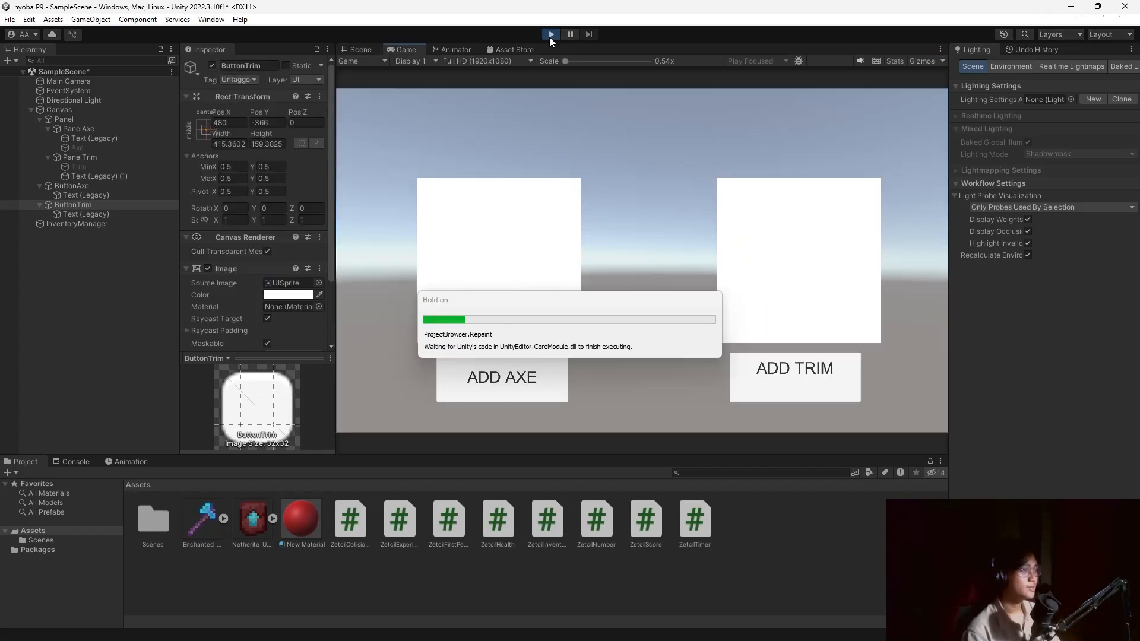
Click ADD AXE and ADD TRIM repeatedly until counts reach 14 and 18, then stop play mode.
left_click(511, 391)
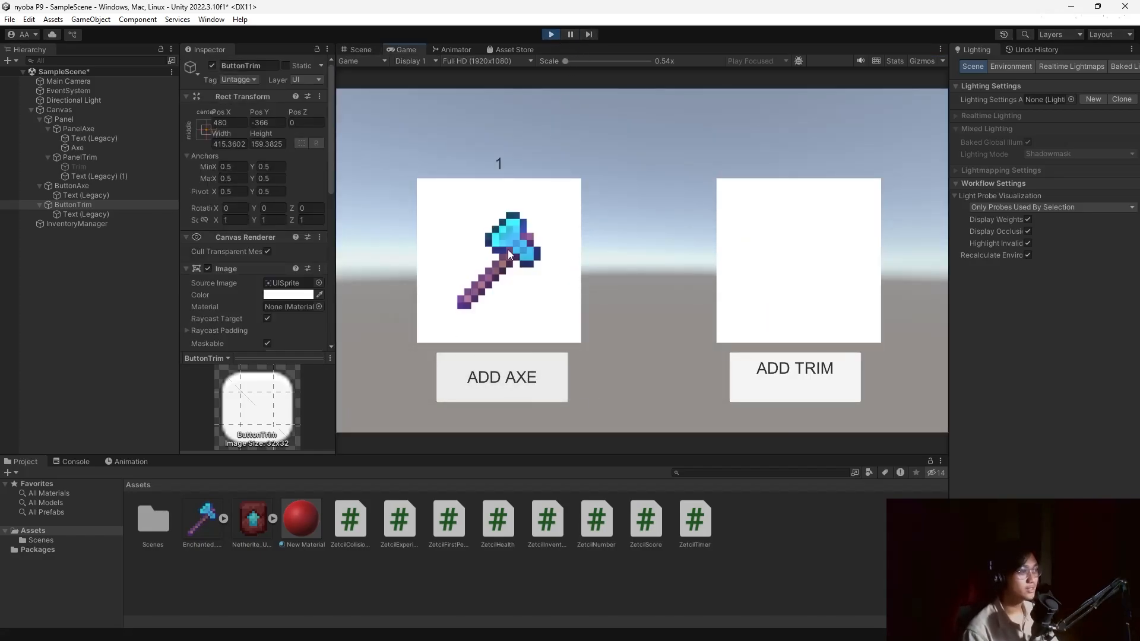
left_click(536, 379)
double_click(536, 379)
left_click(537, 379)
double_click(536, 379)
left_click(536, 379)
double_click(536, 379)
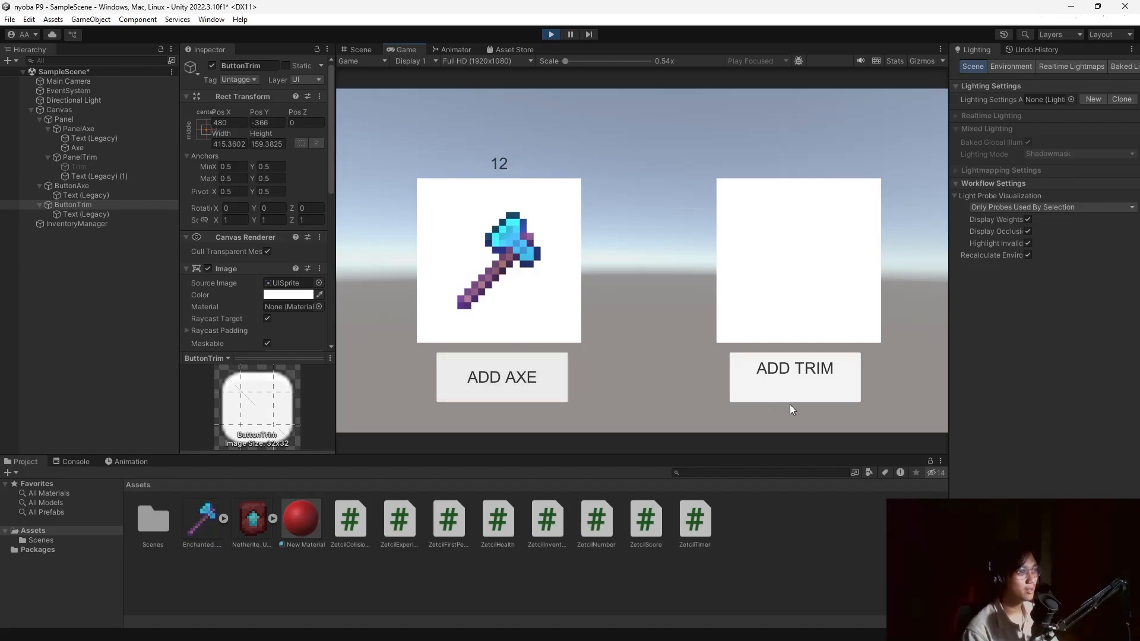
double_click(785, 368)
double_click(785, 368)
double_click(785, 369)
triple_click(785, 368)
double_click(785, 368)
double_click(778, 369)
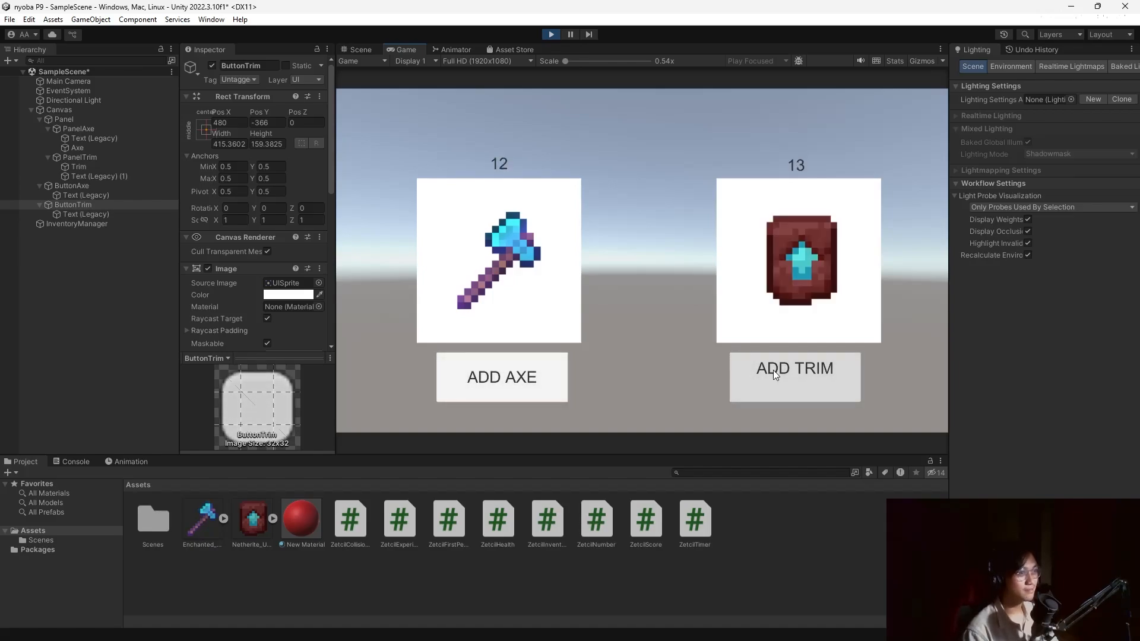
double_click(539, 373)
double_click(776, 383)
triple_click(775, 379)
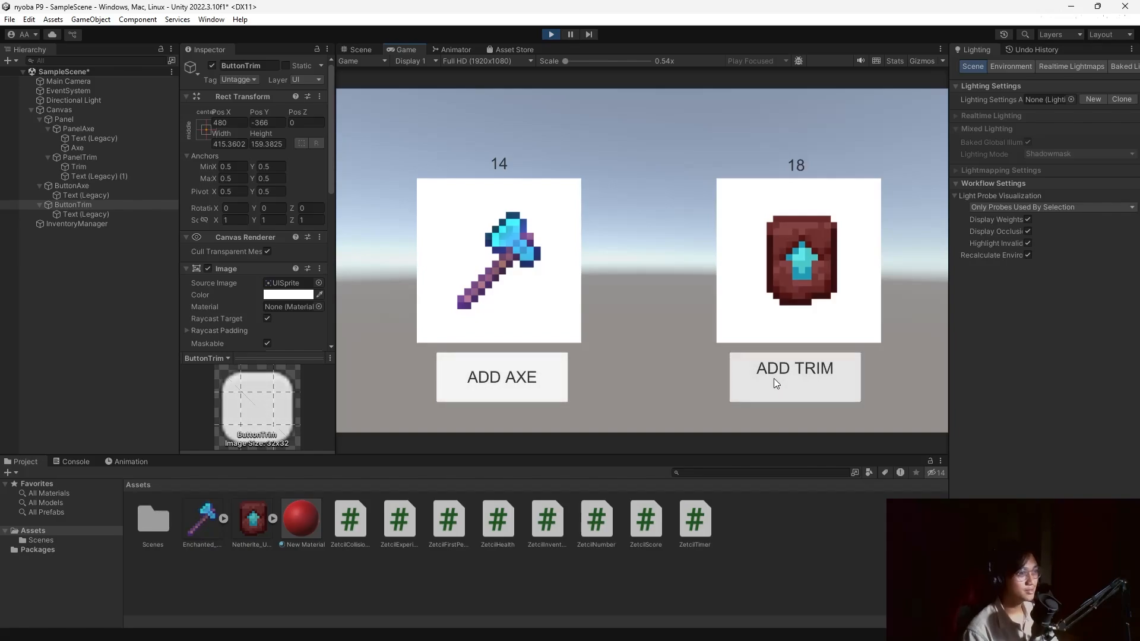
left_click(550, 35)
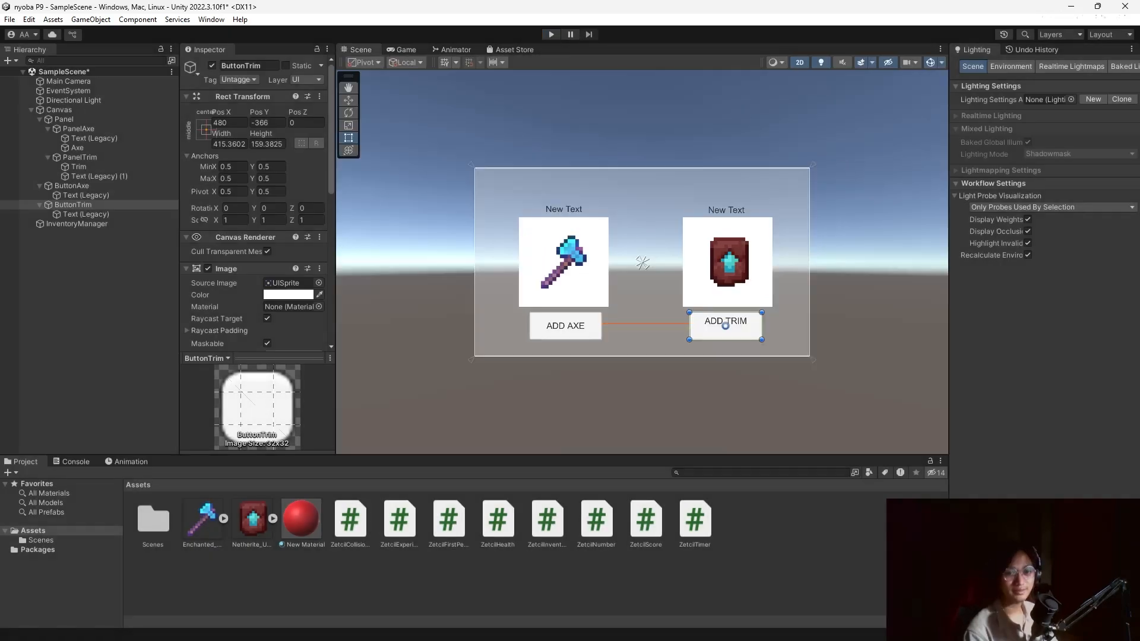
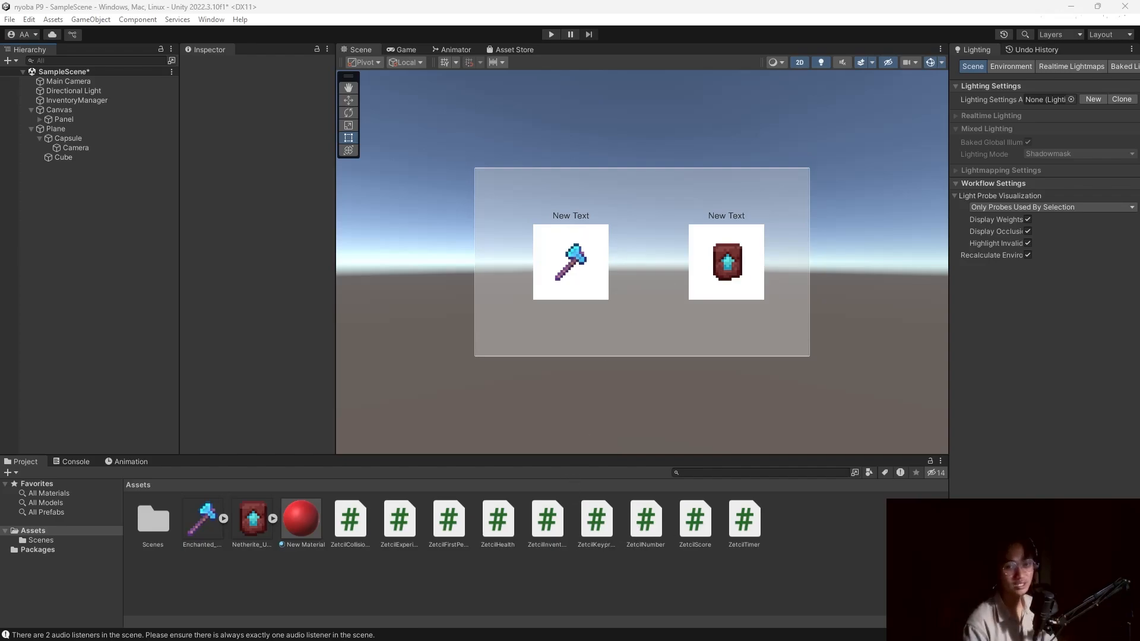
Preview the ZetcilKeypress script in the Inspector, then switch to the module document.
left_click(604, 525)
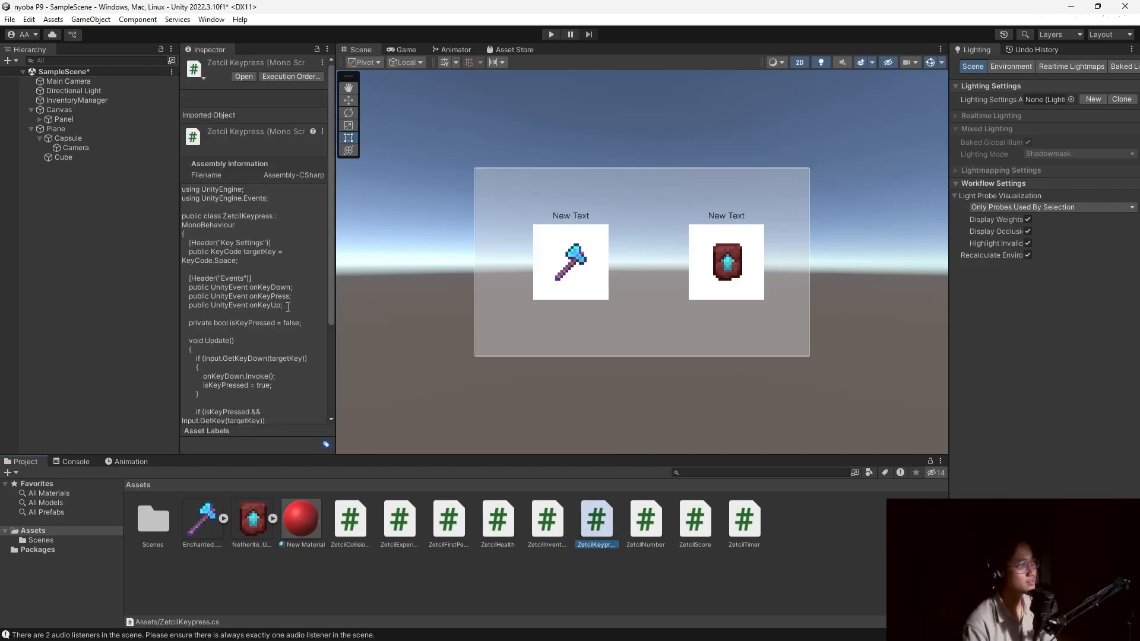
key("alt+Tab")
Read the ZetcilKeypress code block in the Splash Screen chapter down to the key-up handling.
scroll(481, 323, "up", 10)
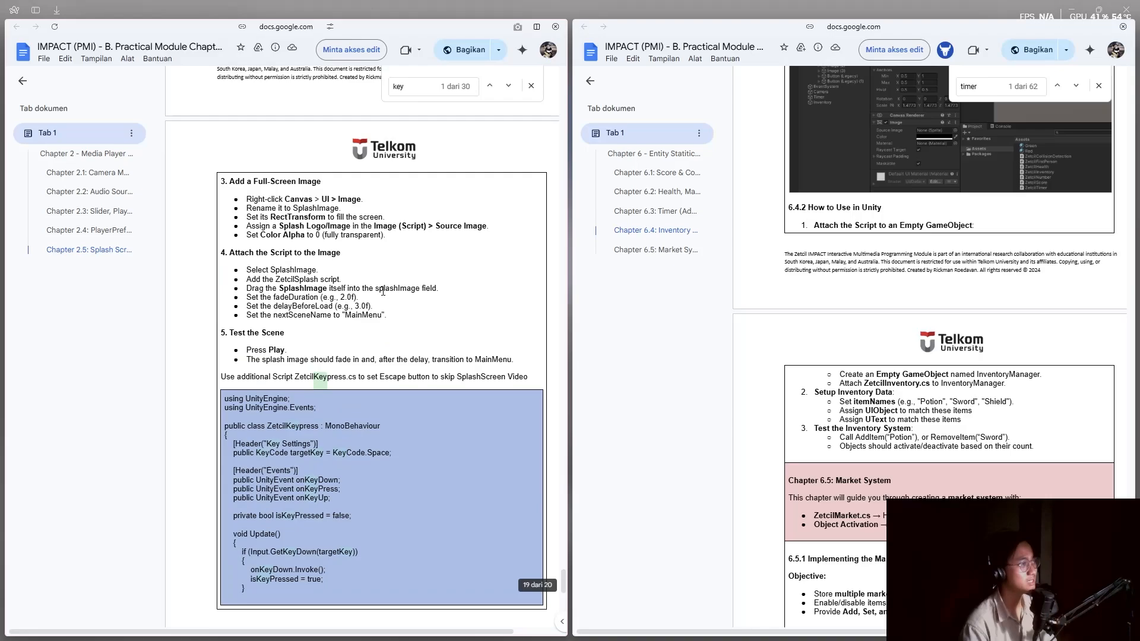
scroll(385, 293, "up", 10)
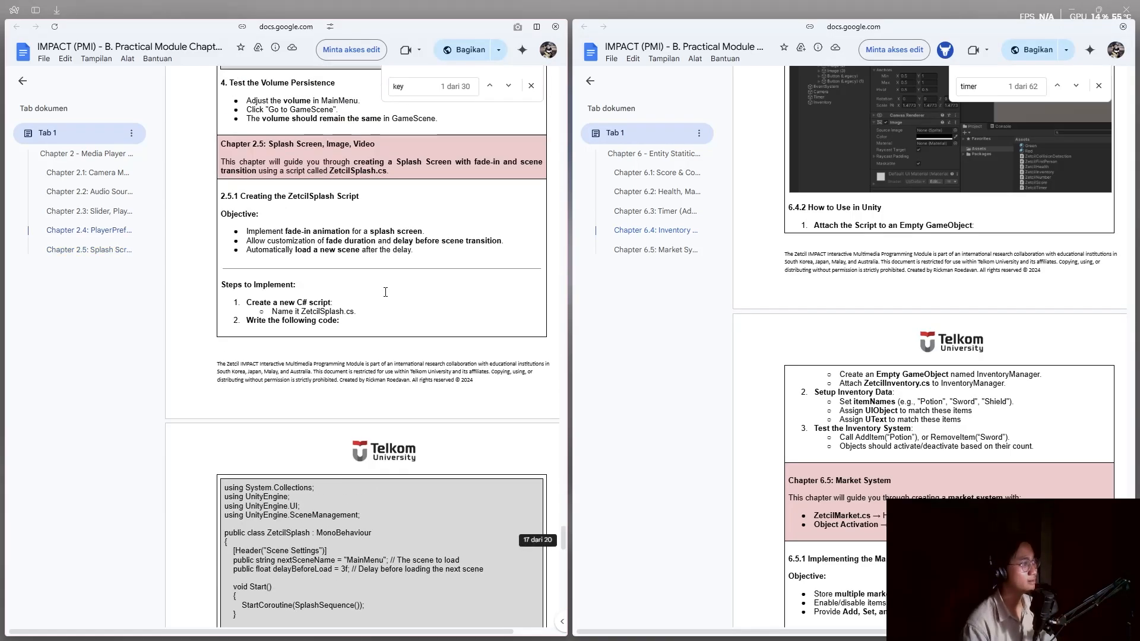
scroll(385, 302, "down", 5)
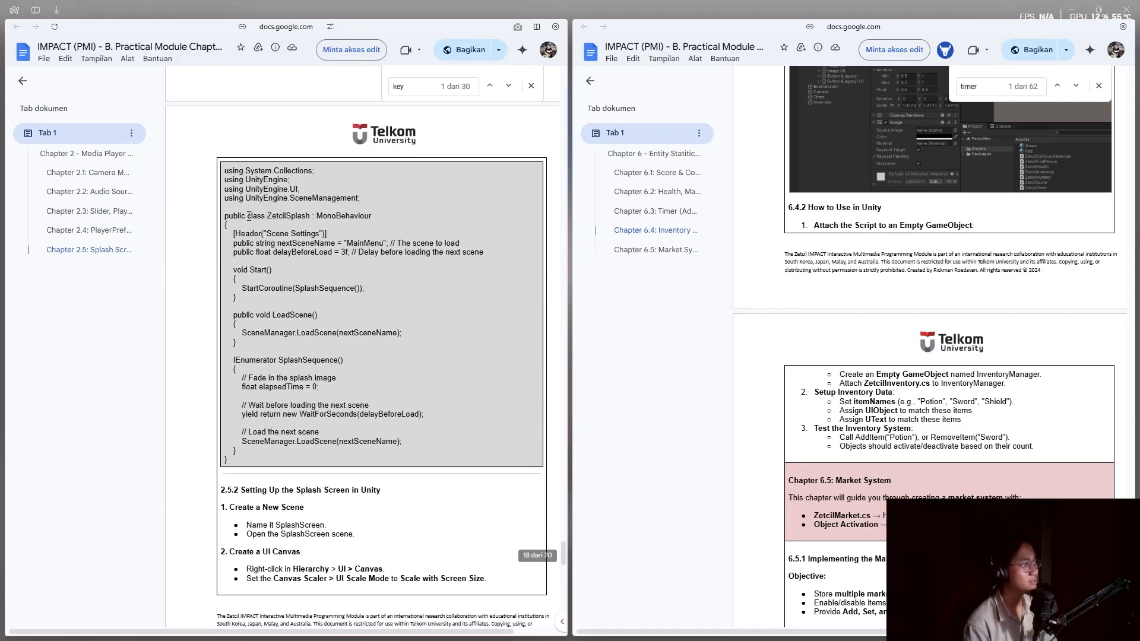
scroll(356, 309, "down", 10)
scroll(318, 322, "down", 3)
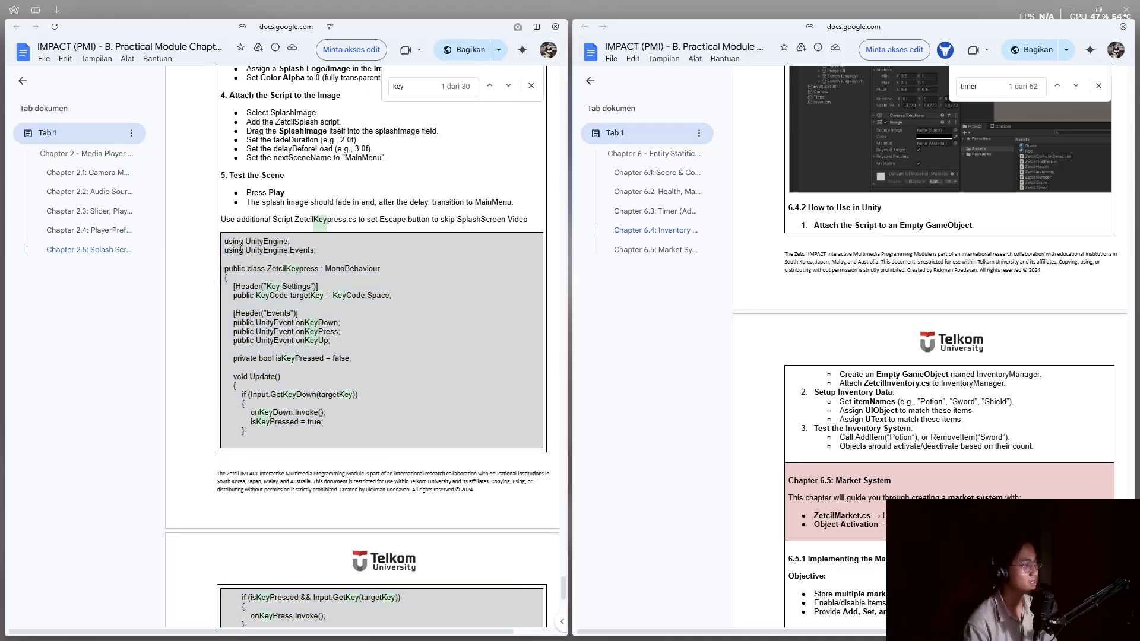
left_click_drag(225, 191, 388, 389)
scroll(388, 389, "down", 10)
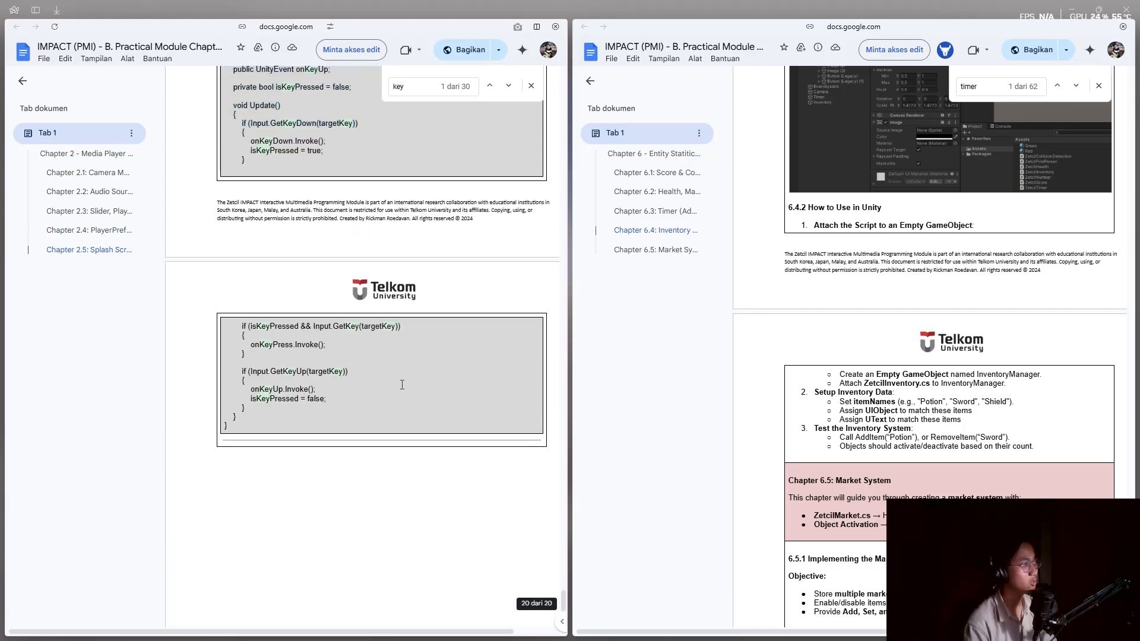
key("alt+Tab")
Look over the ZetcilInventory and ZetcilKeypress scripts in the Project panel.
right_click(807, 522)
mouse_move(844, 207)
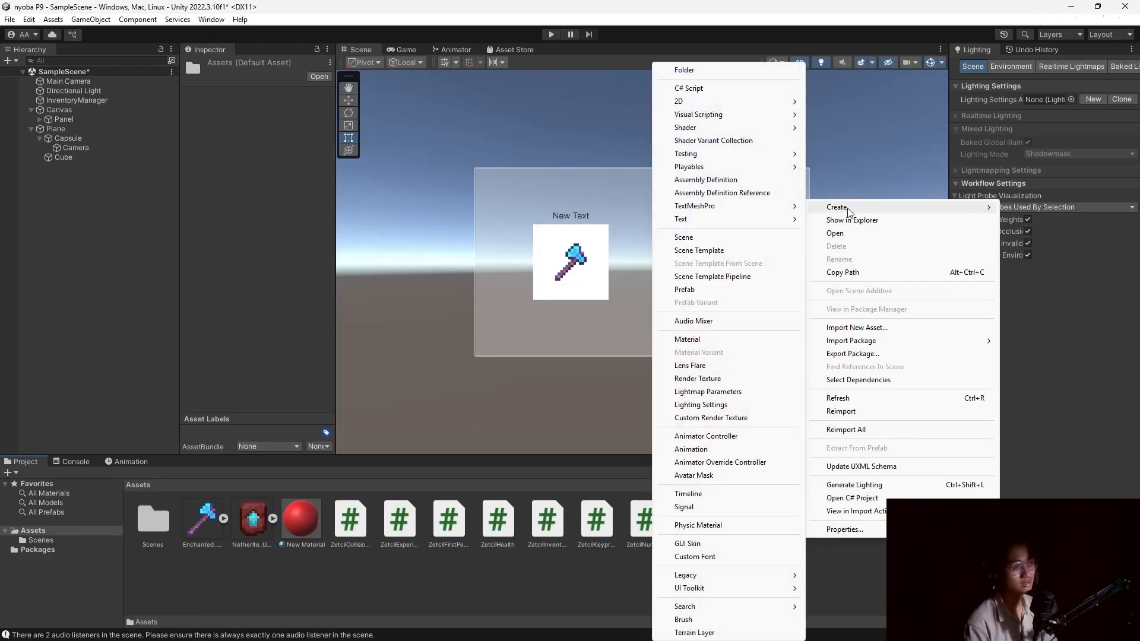
left_click(557, 522)
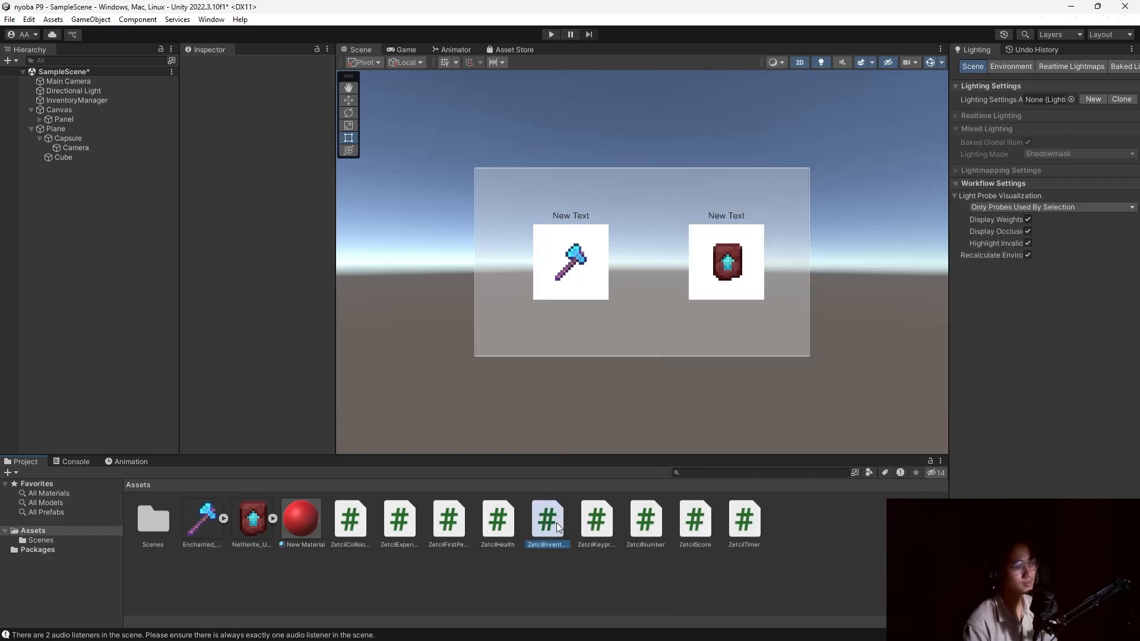
left_click(597, 526)
Create an empty GameObject in the Hierarchy named 'Keypress'.
left_click(97, 283)
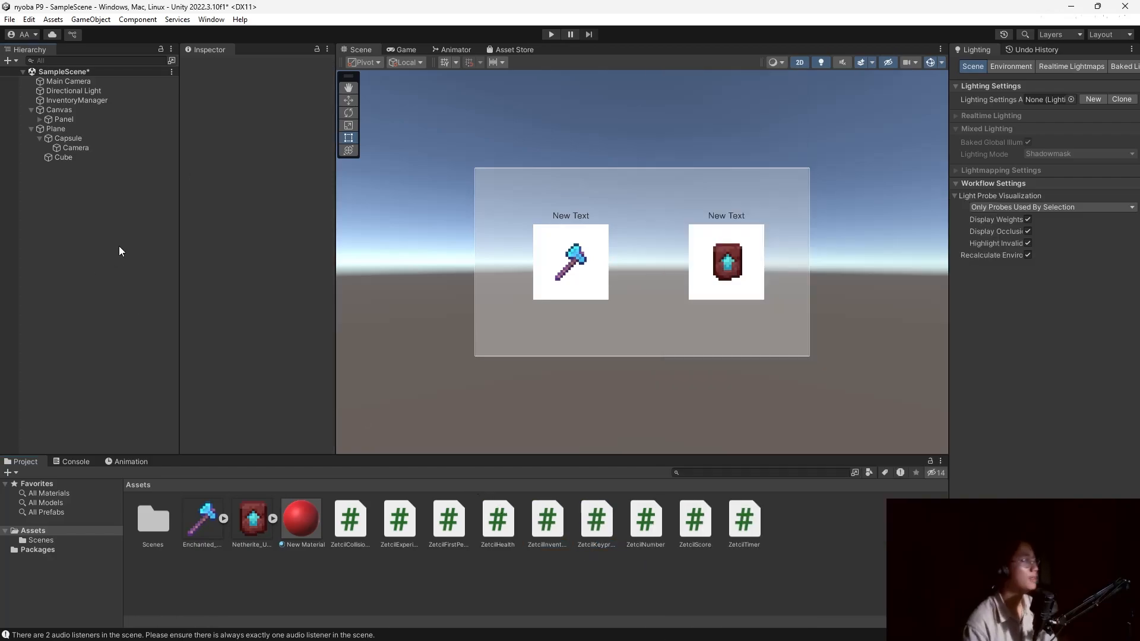
right_click(101, 215)
left_click(175, 383)
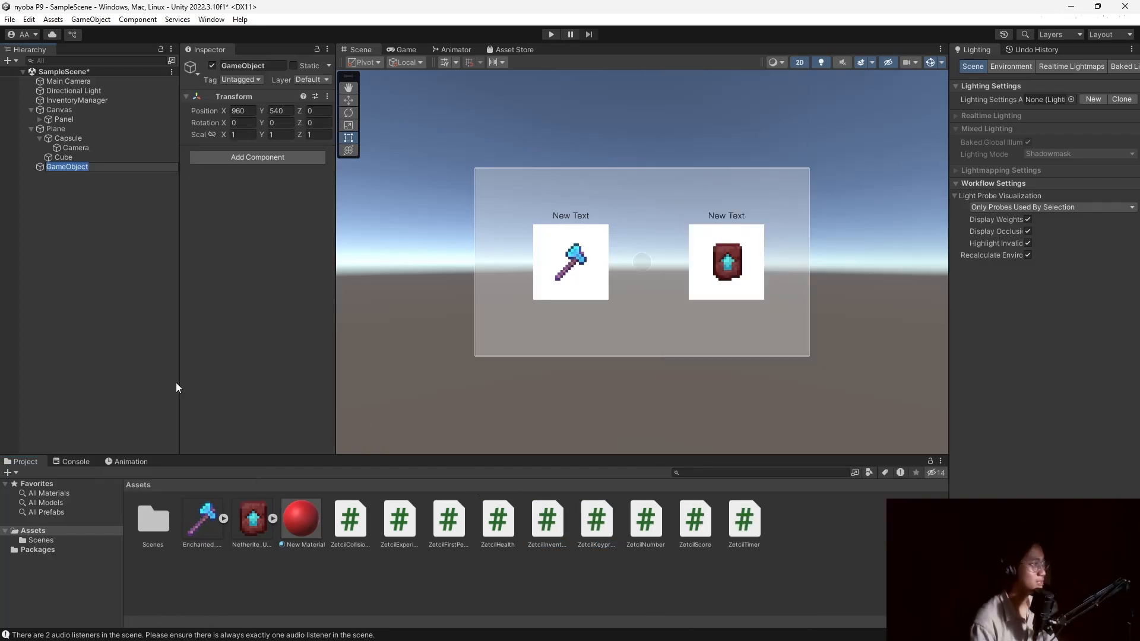
type("Keypress")
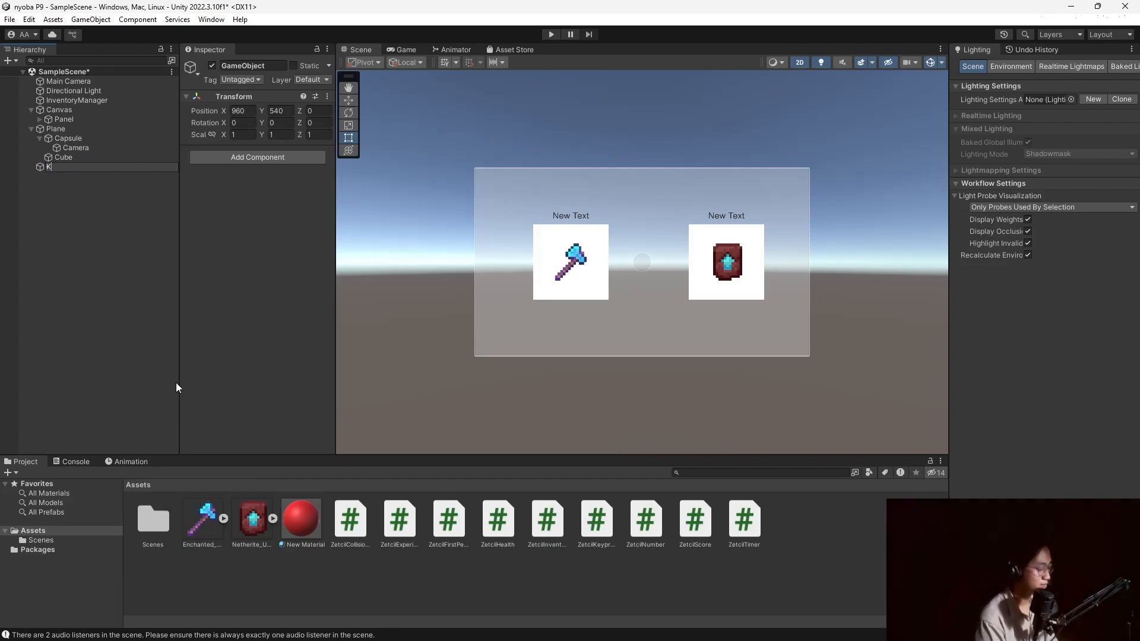
key("Return")
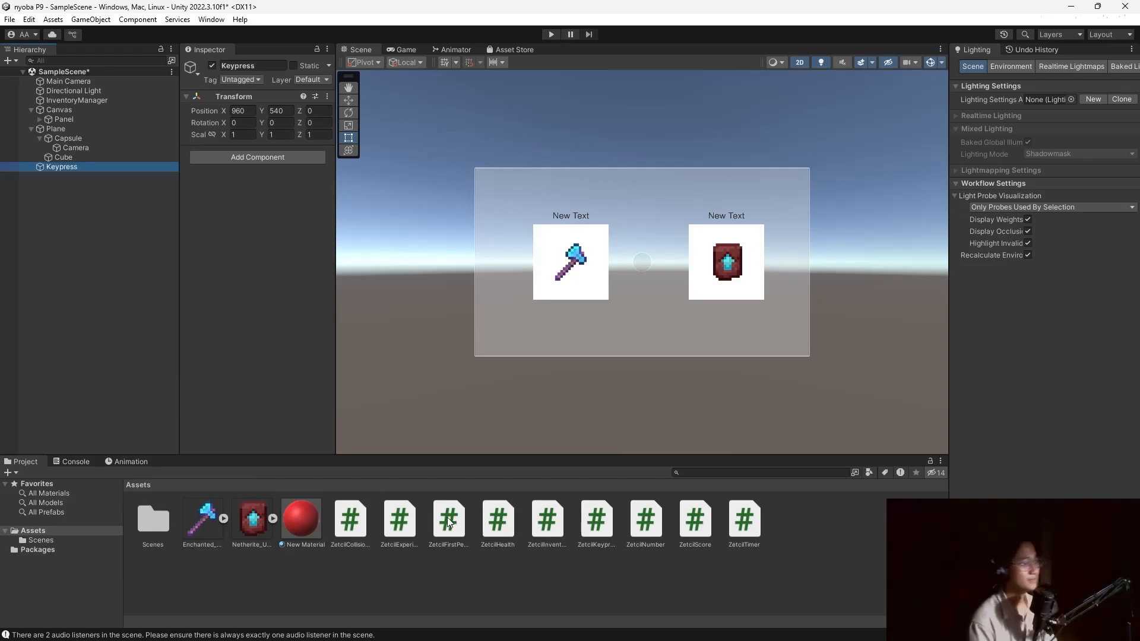
Attach ZetcilKeypress to Keypress with Target Key Tab and one empty action each on On Key Press and On Key Up.
left_click_drag(597, 520, 269, 307)
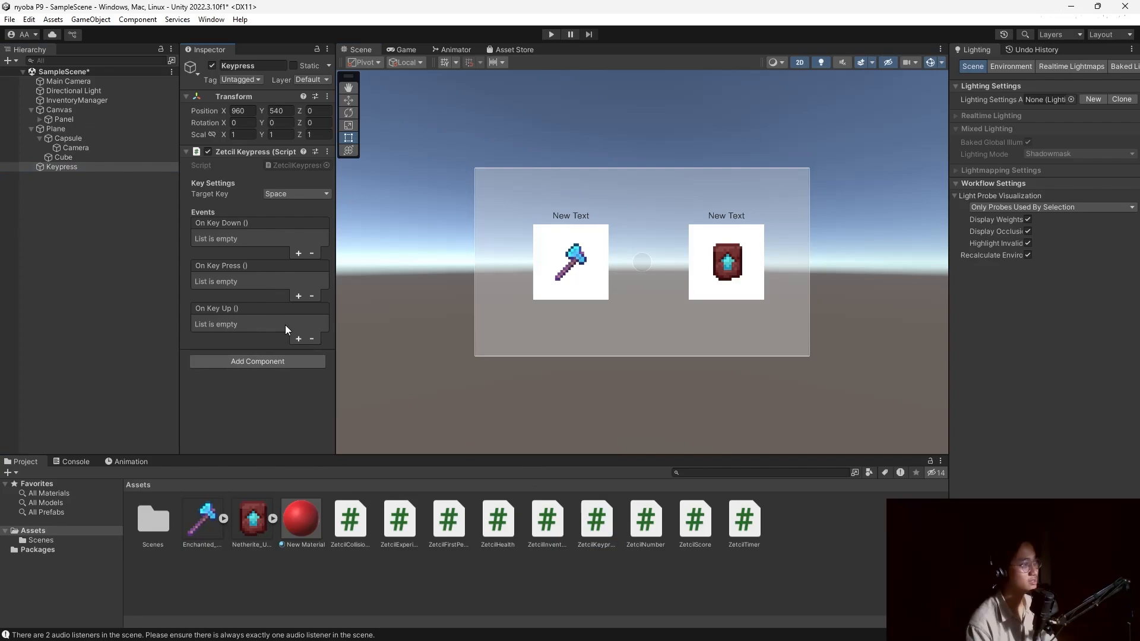
left_click(296, 194)
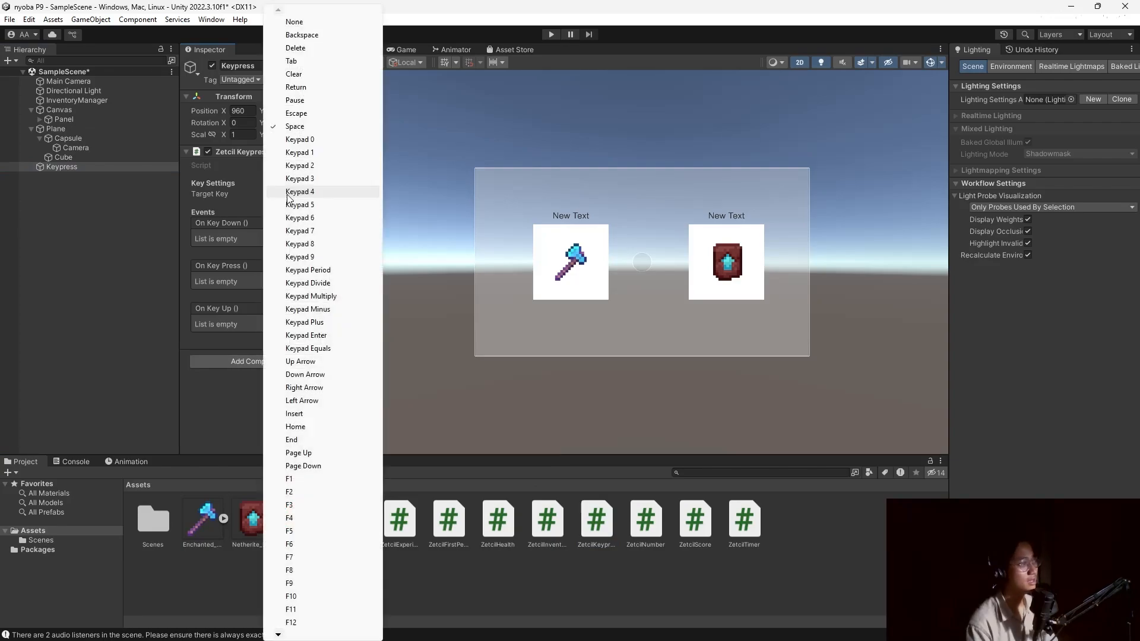
left_click(304, 61)
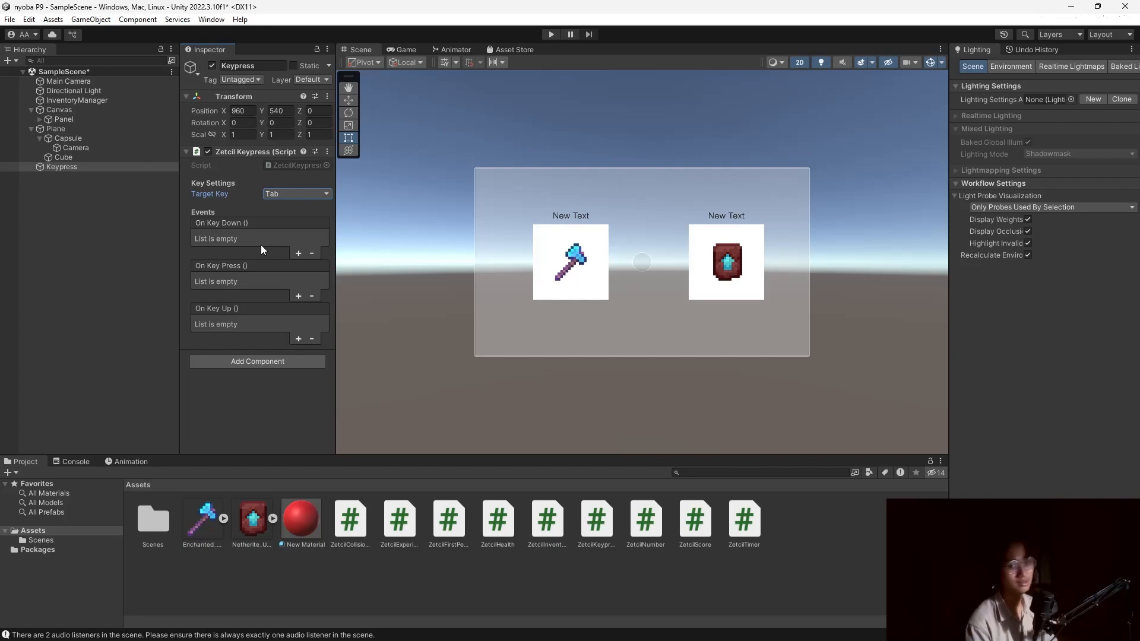
left_click(295, 253)
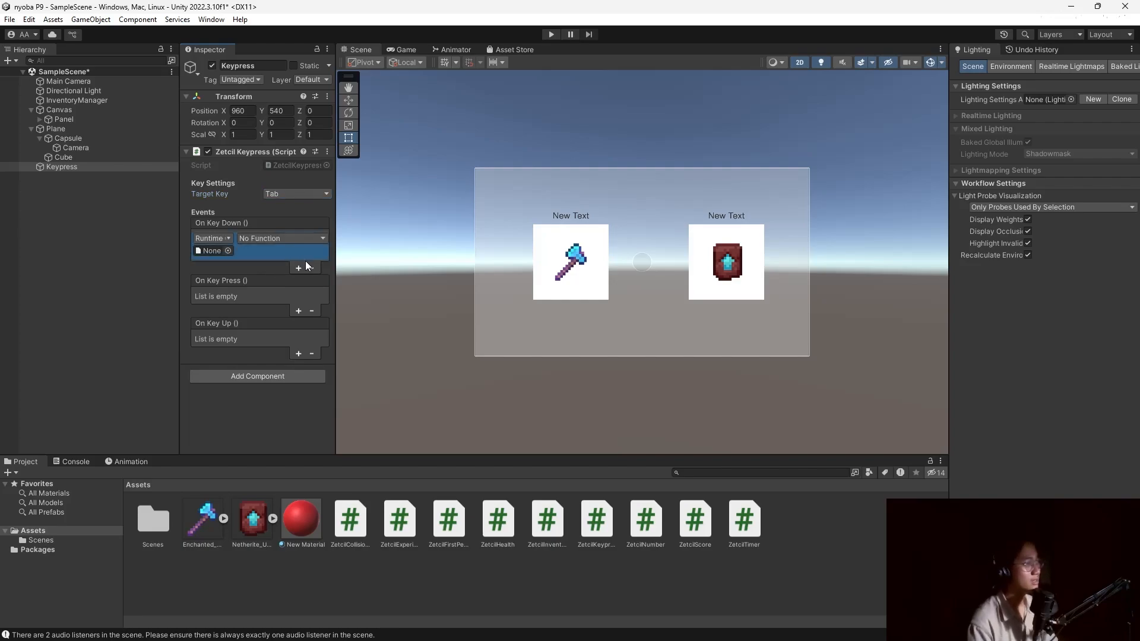
left_click(310, 267)
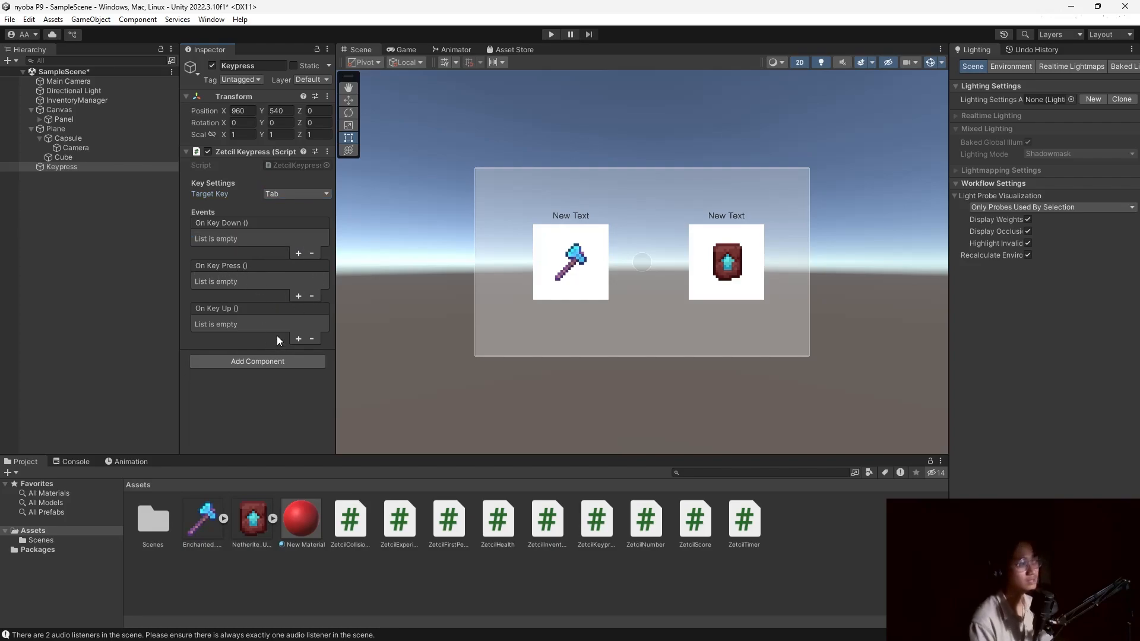
left_click(298, 296)
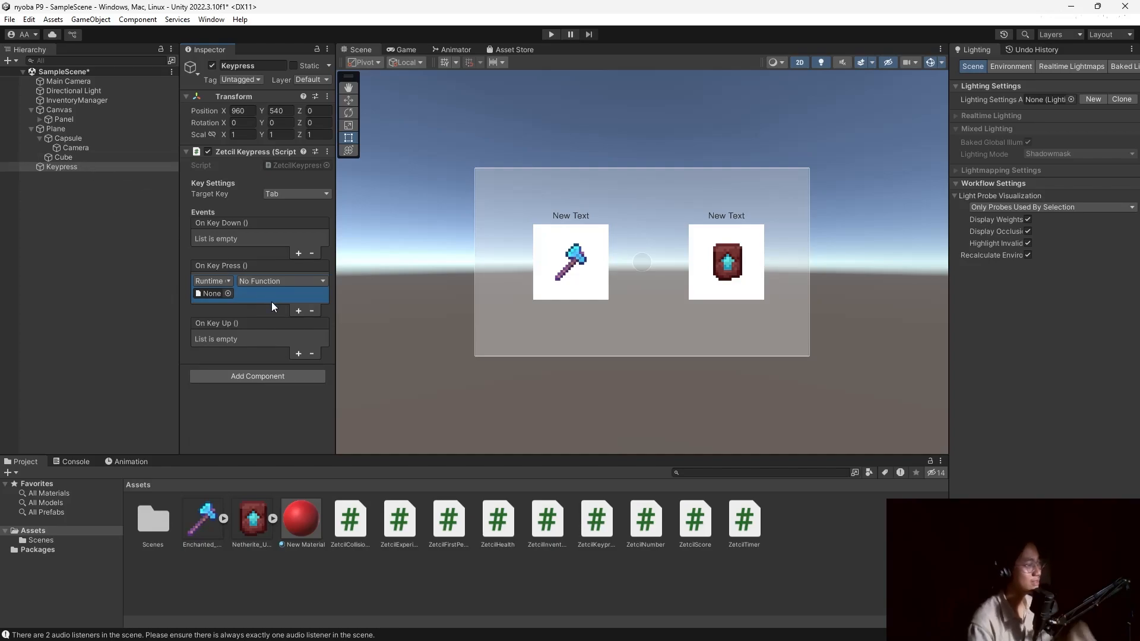
left_click(299, 354)
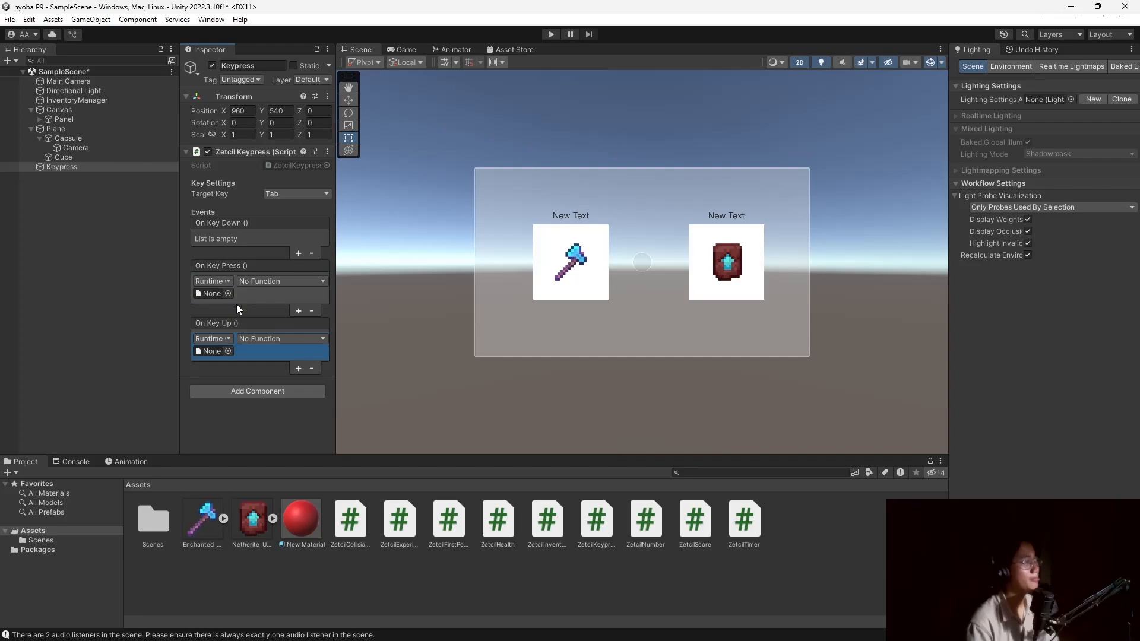
left_click(230, 295)
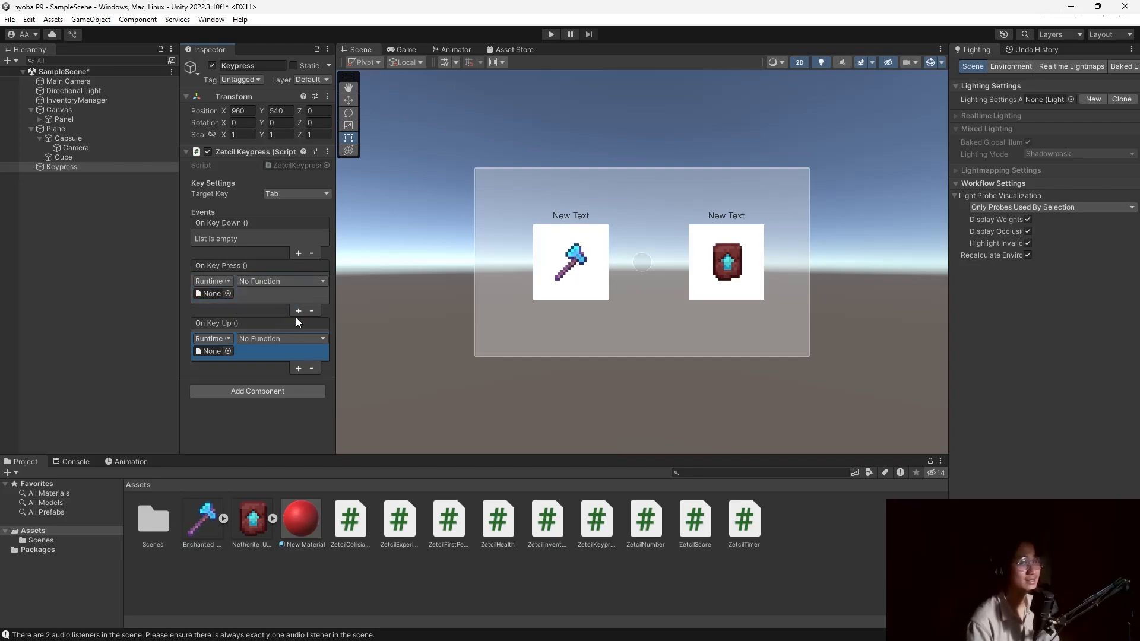
Make On Key Press call GameObject.SetActive(true) on Panel.
left_click(70, 119)
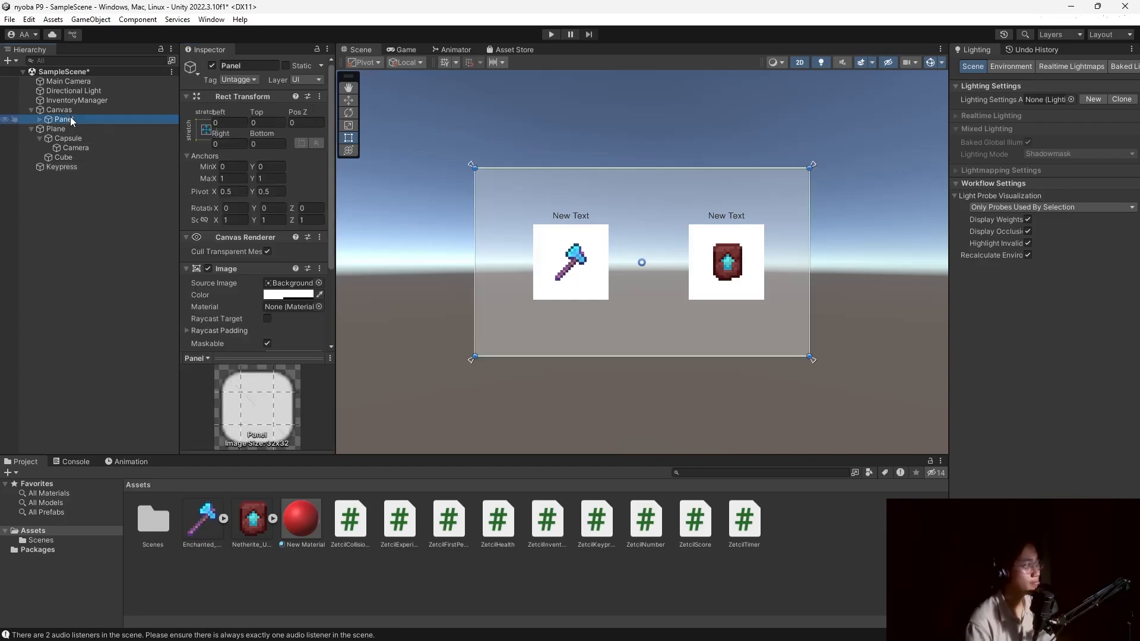
left_click(87, 166)
left_click_drag(58, 120, 222, 291)
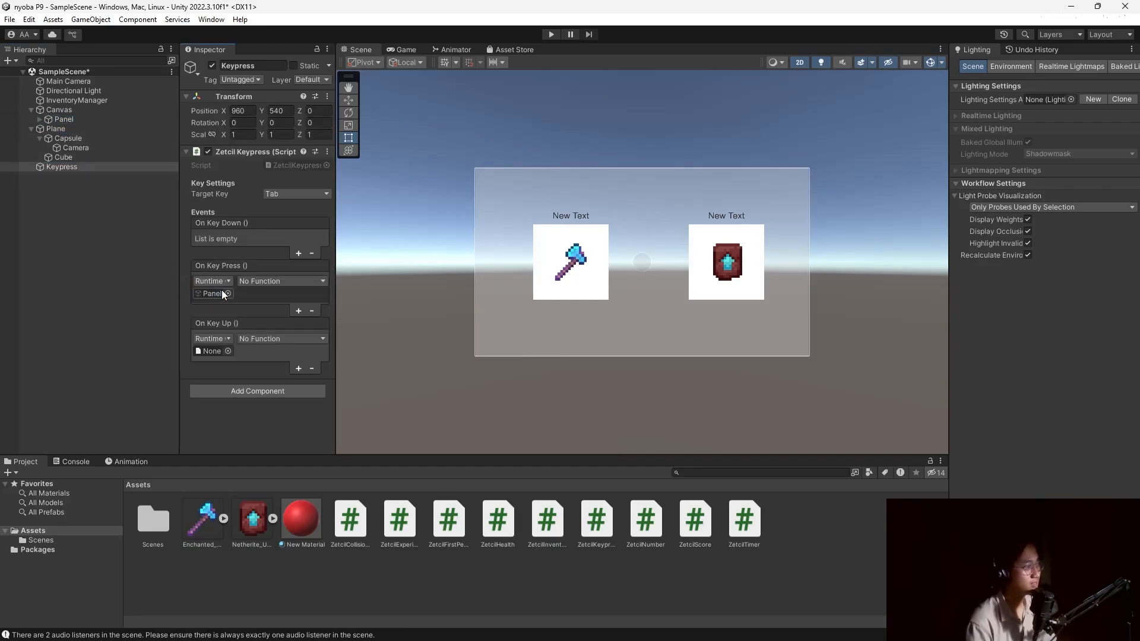
left_click(308, 282)
mouse_move(308, 319)
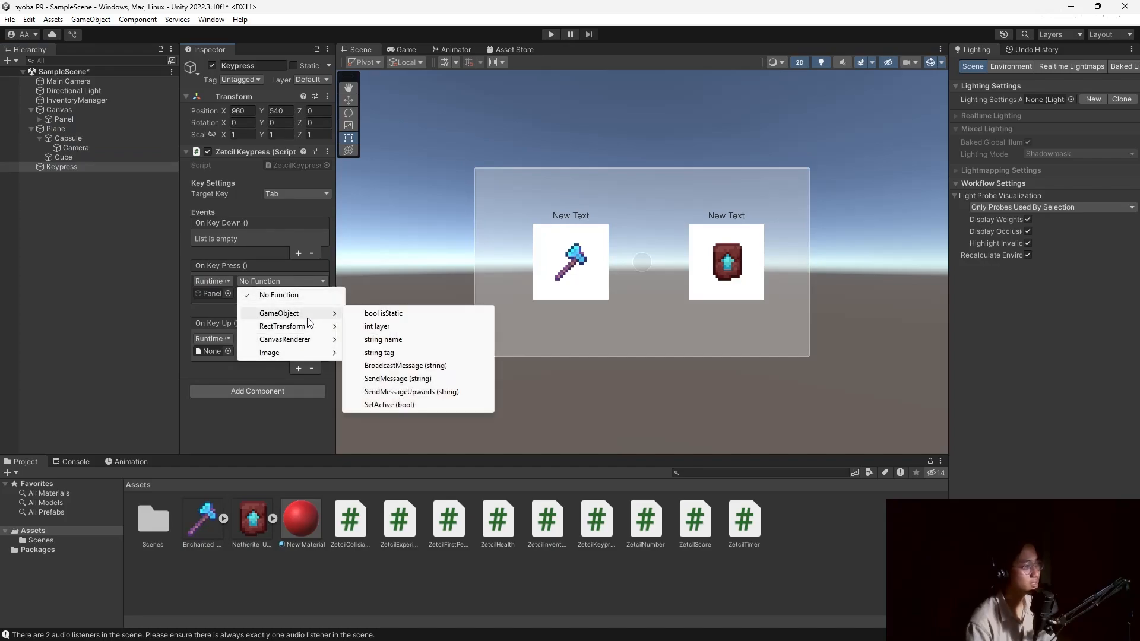
left_click(390, 404)
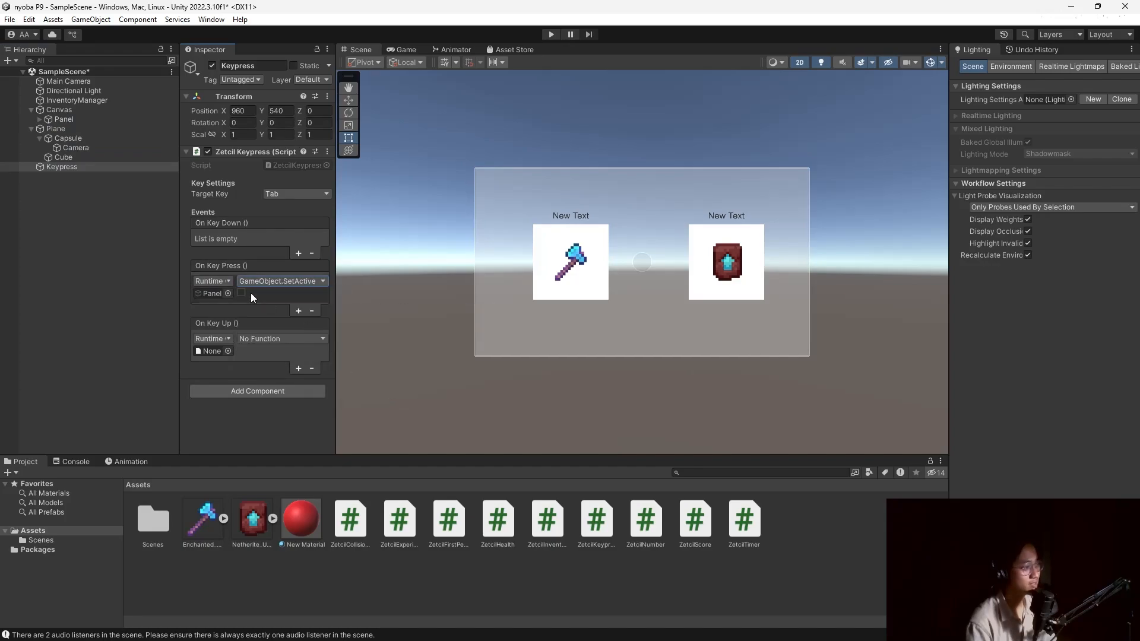
left_click(241, 292)
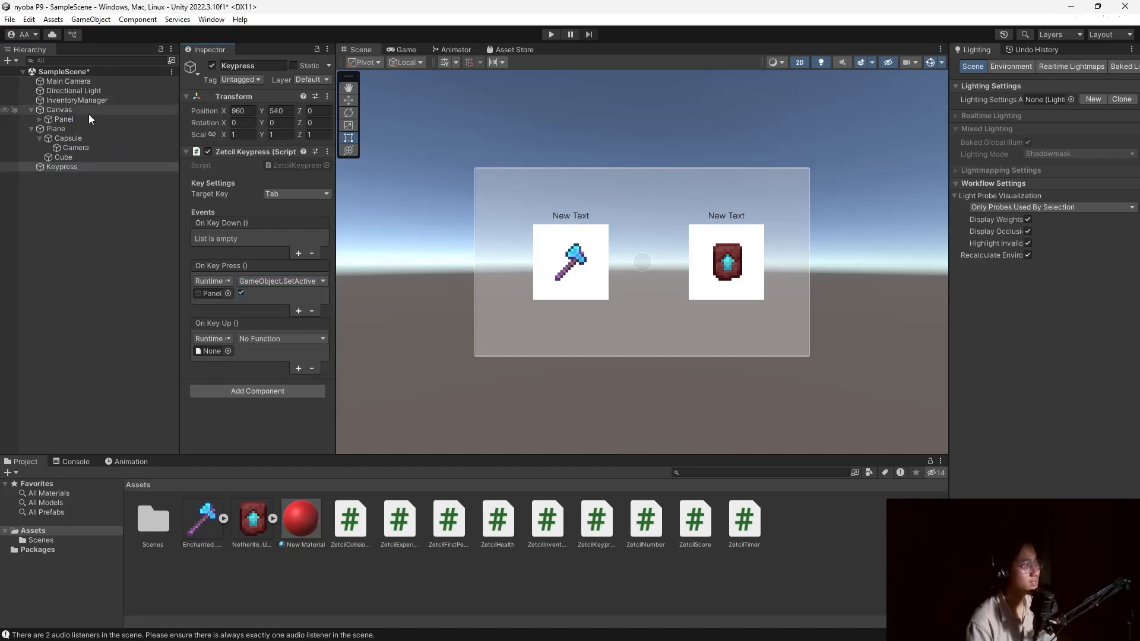
Deactivate Panel by default, make On Key Up call Panel's SetActive(false), and enter Play mode.
left_click(88, 118)
left_click(212, 66)
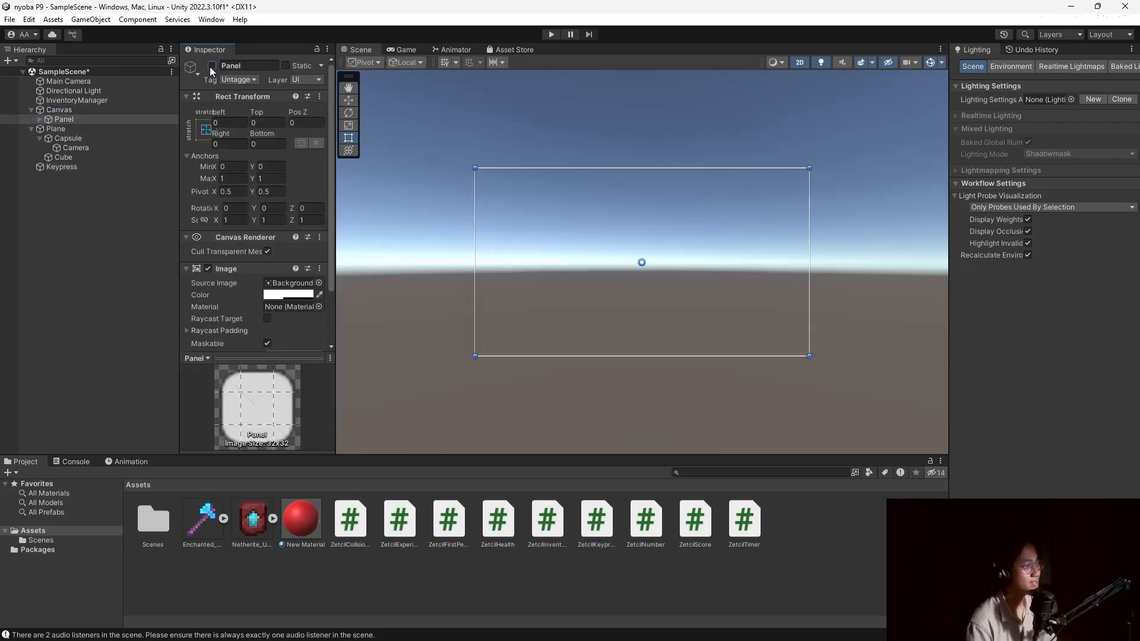
left_click(83, 169)
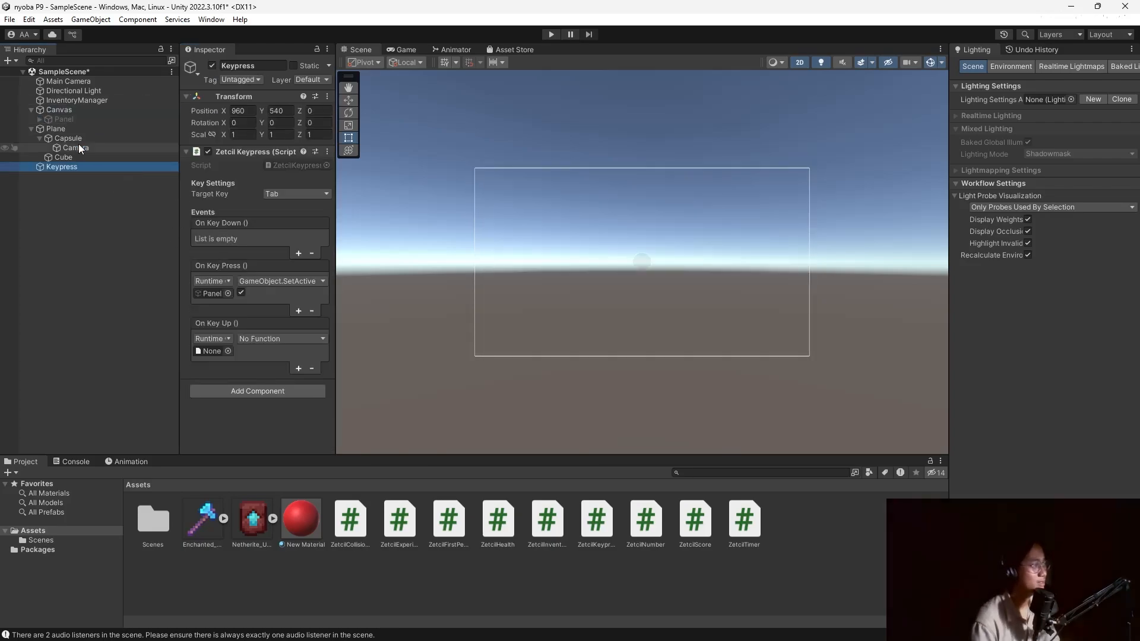
left_click_drag(67, 119, 221, 345)
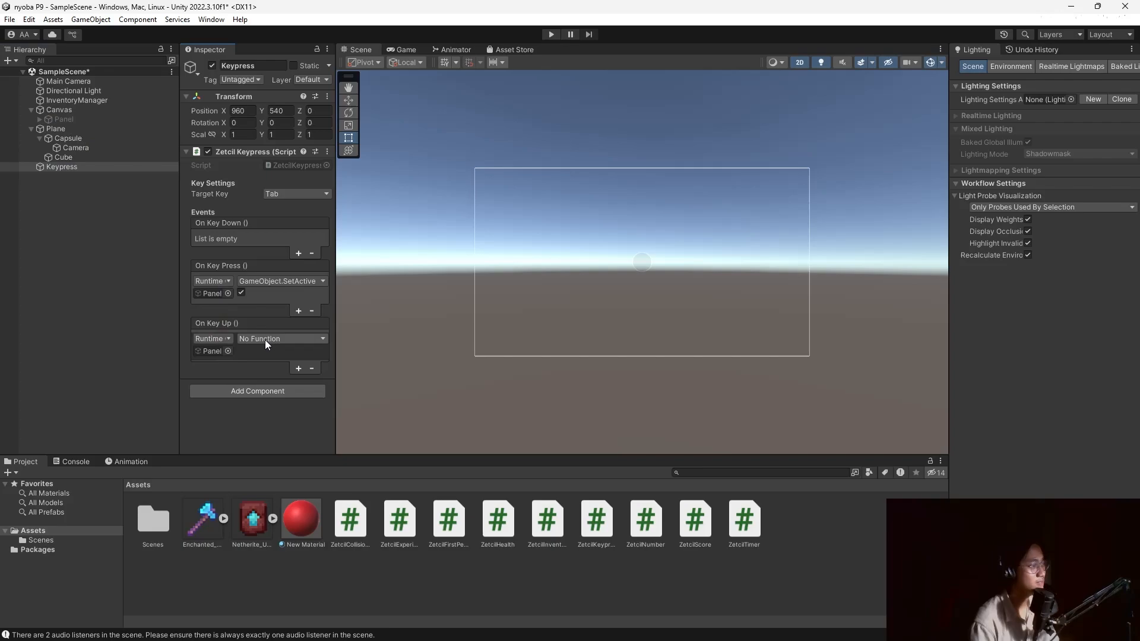
left_click(262, 338)
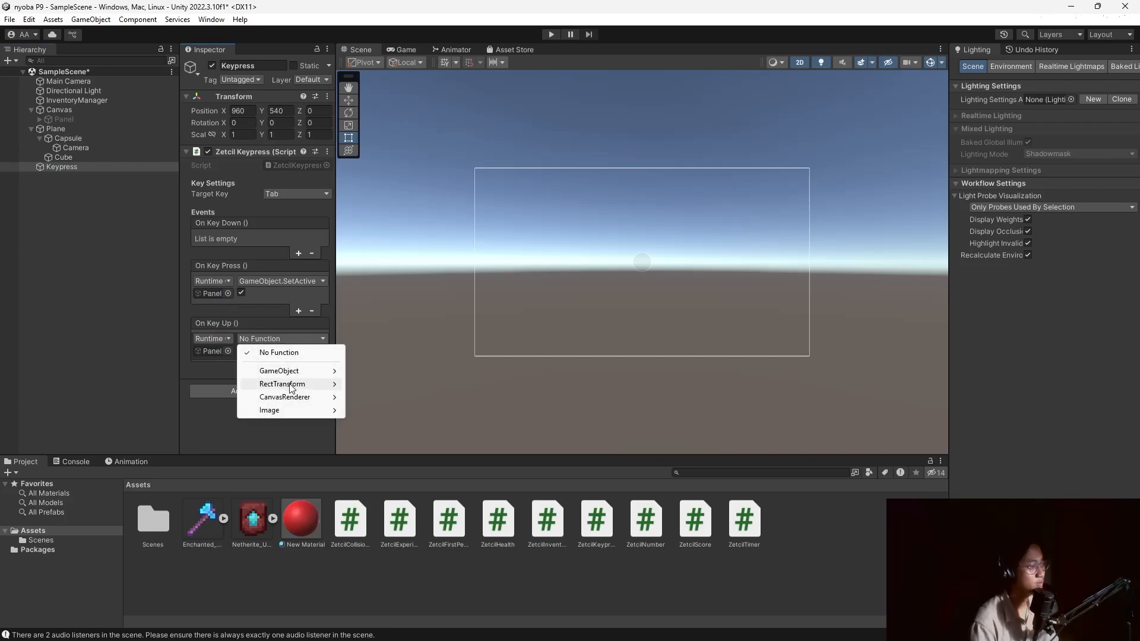
mouse_move(324, 380)
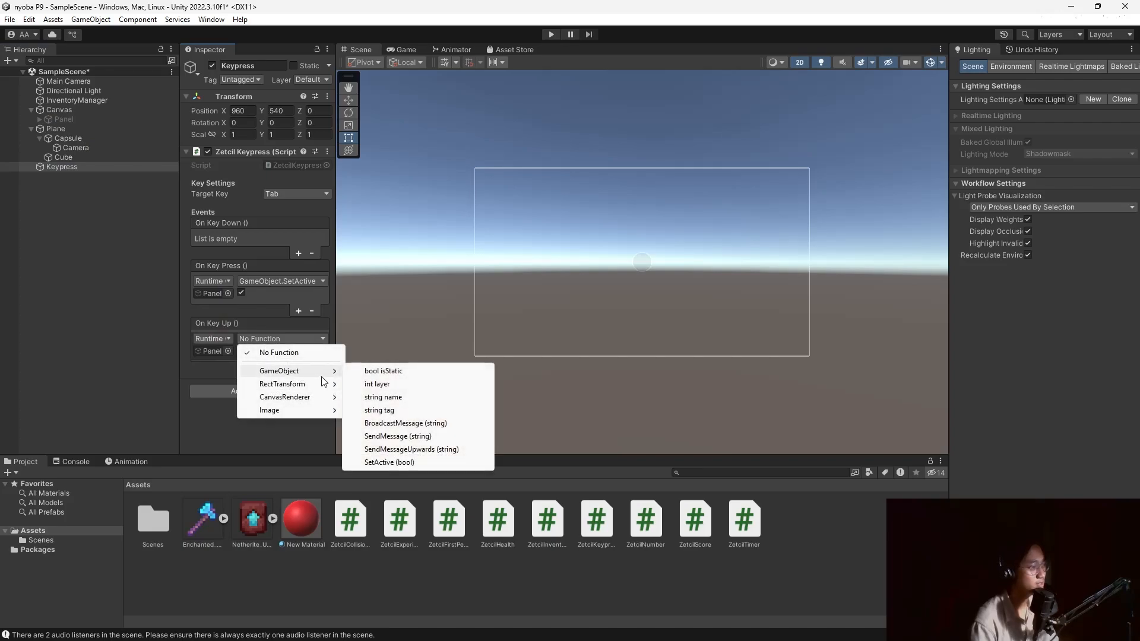
left_click(398, 463)
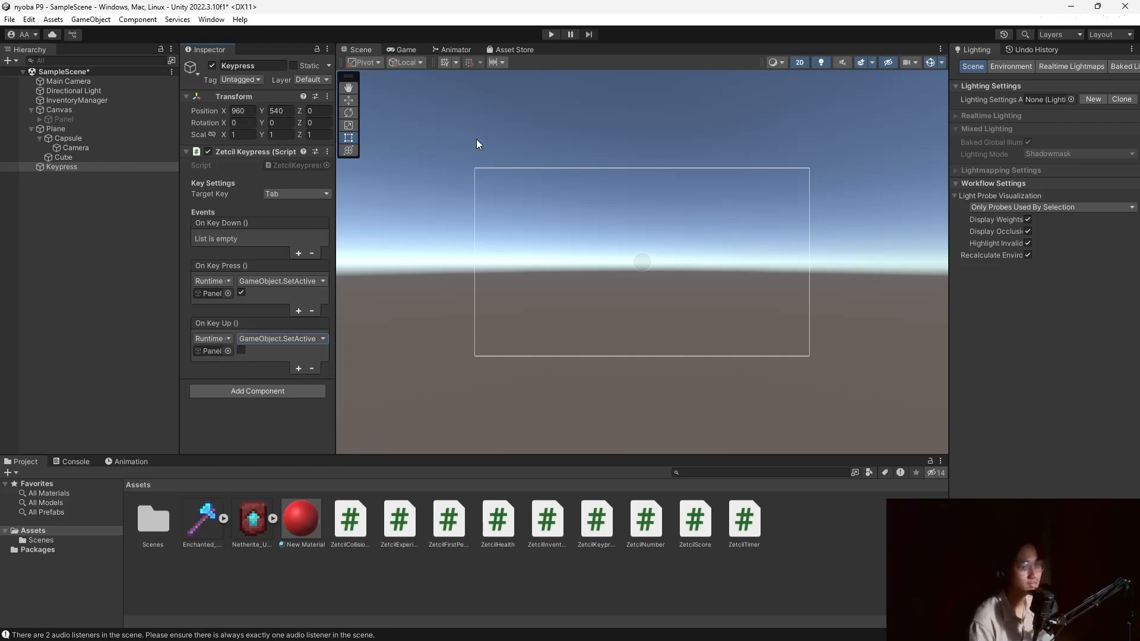
left_click(549, 38)
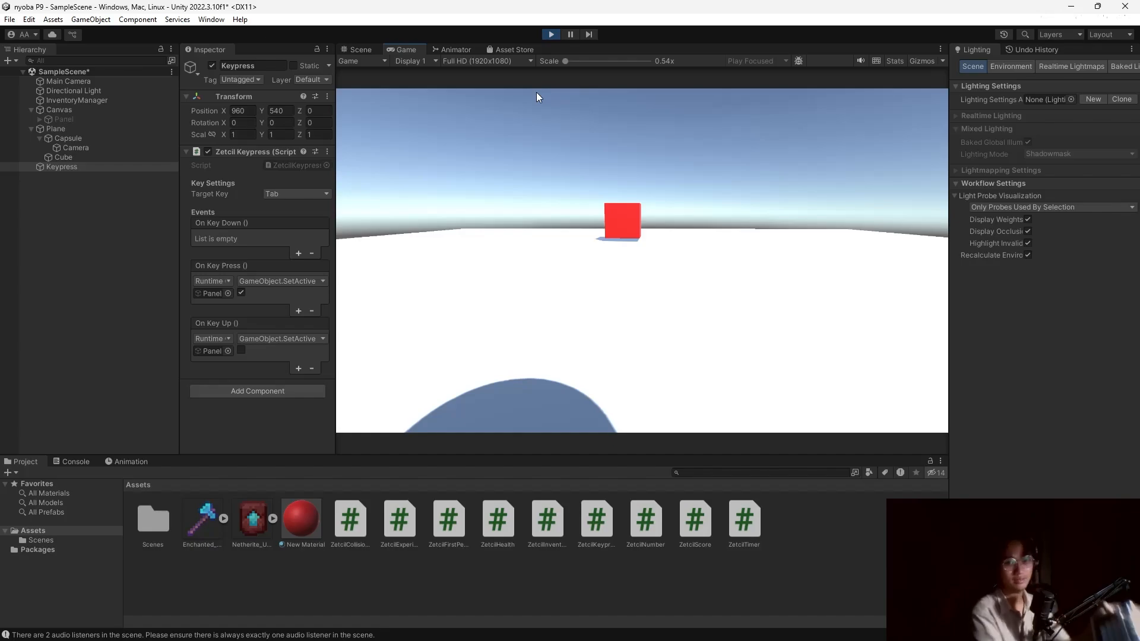
key("Tab")
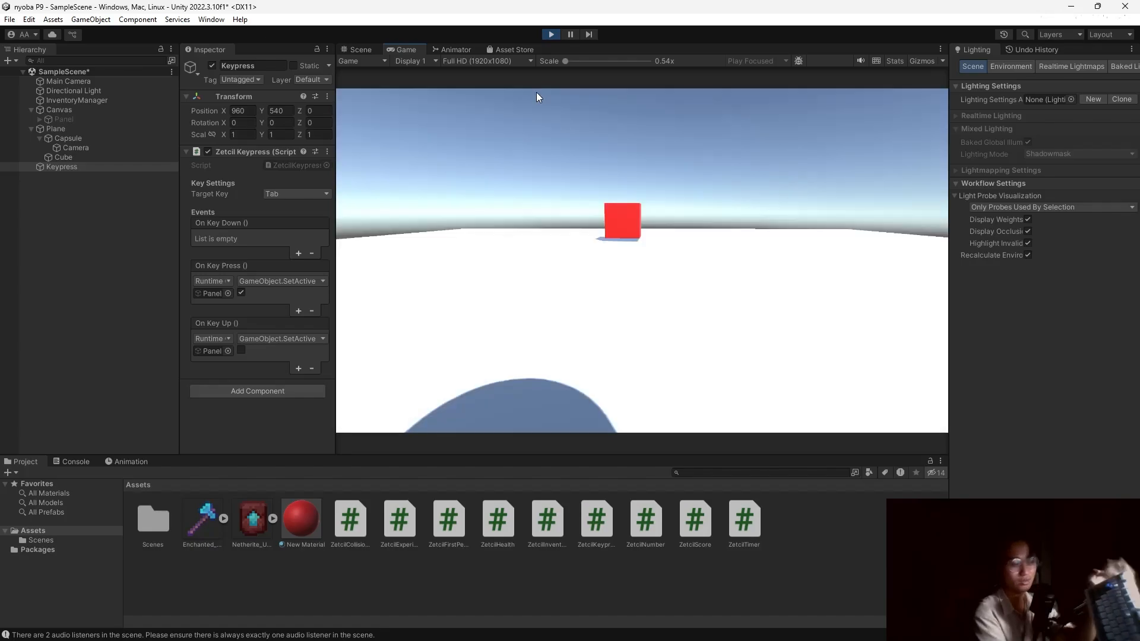
key("Tab")
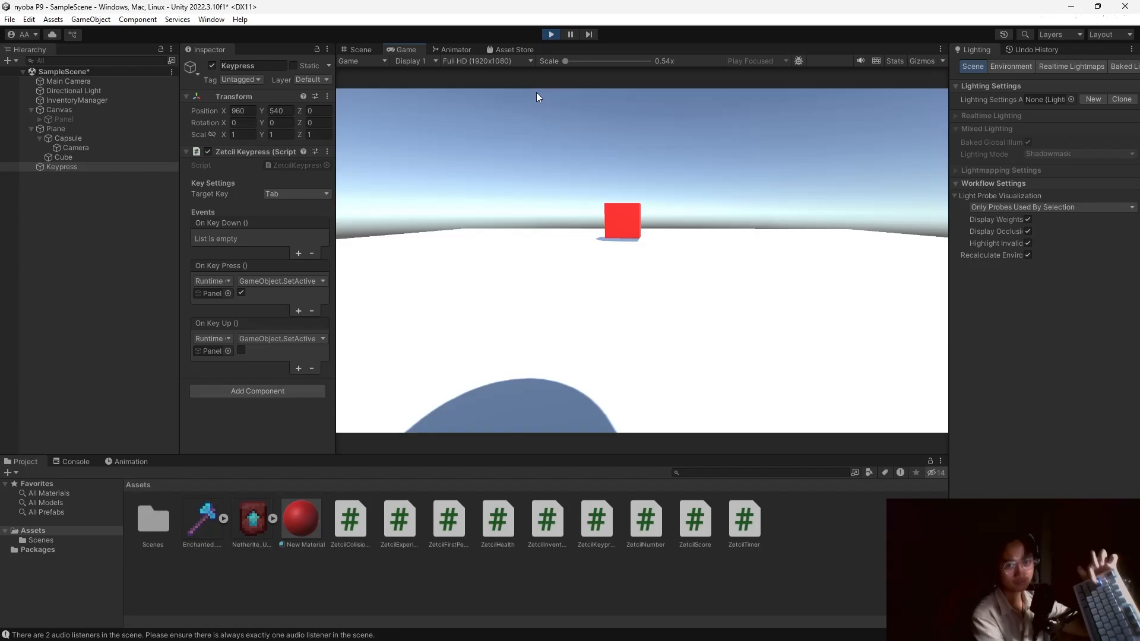
key("Tab")
key("Tab")
key("Tab")
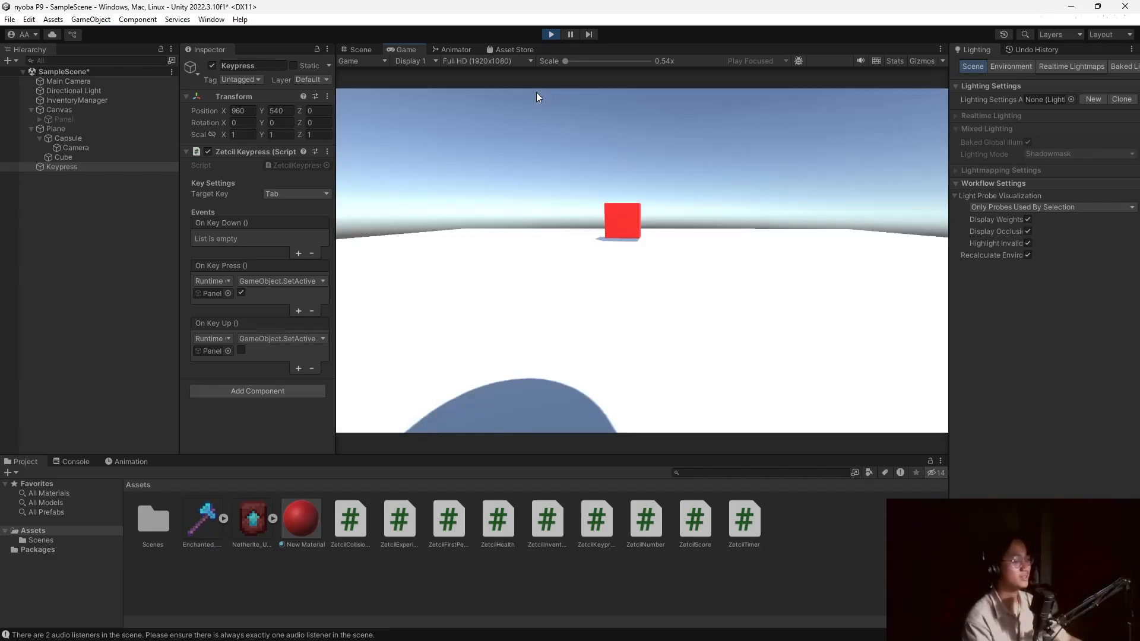
left_click(550, 35)
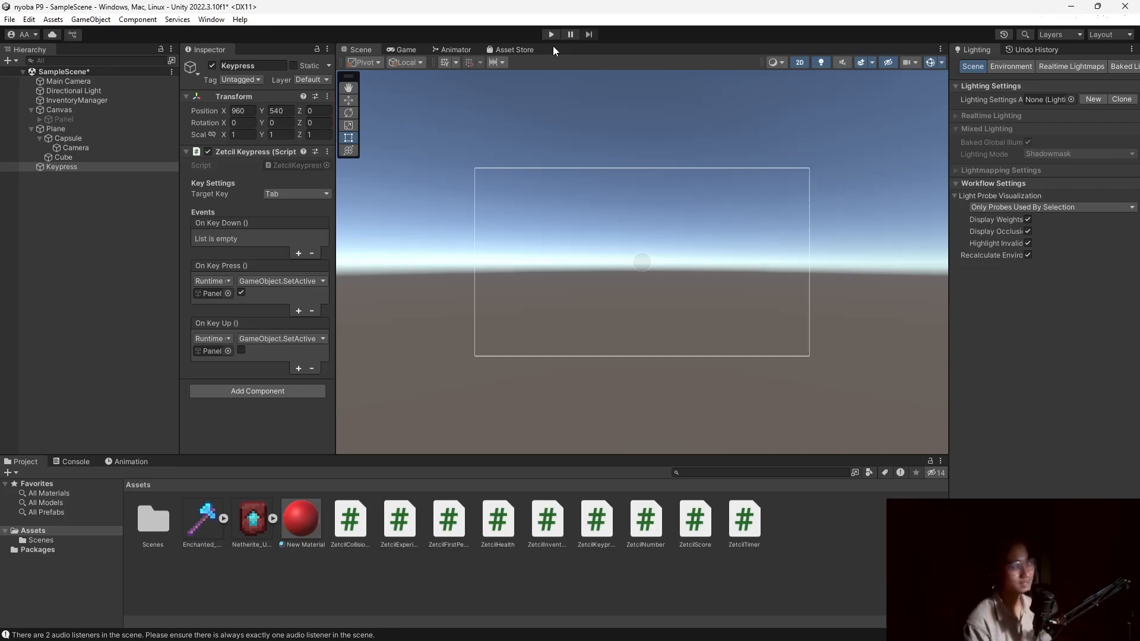
Select the red Cube, switch the Scene view to 3D perspective, and frame the Cube beside the capsule.
left_click(95, 192)
left_click(78, 158)
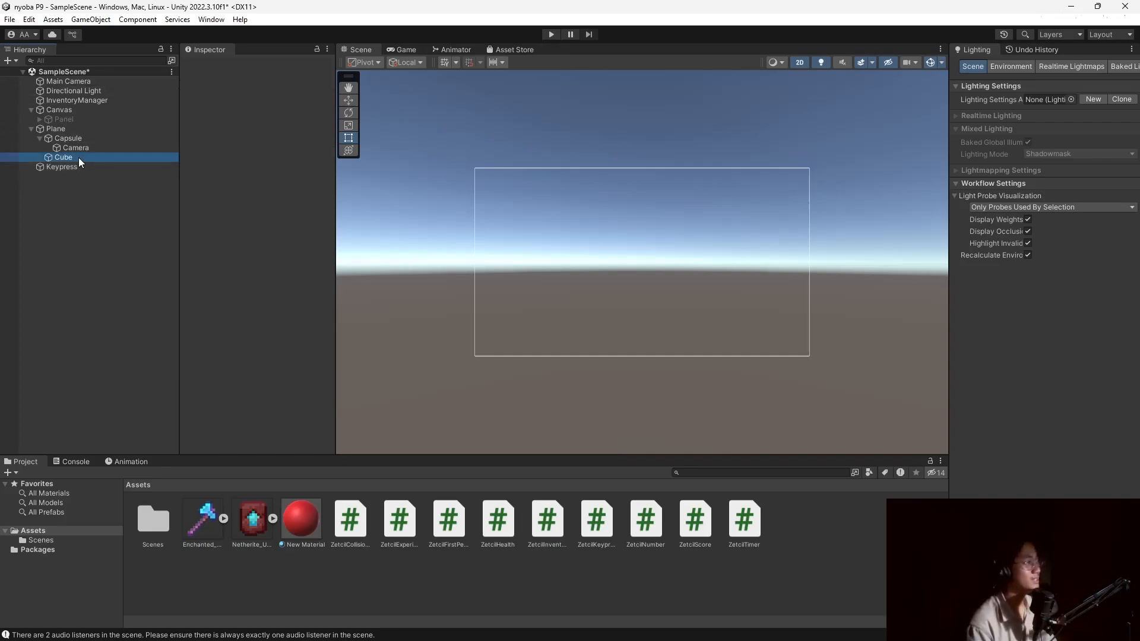
scroll(232, 231, "down", 3)
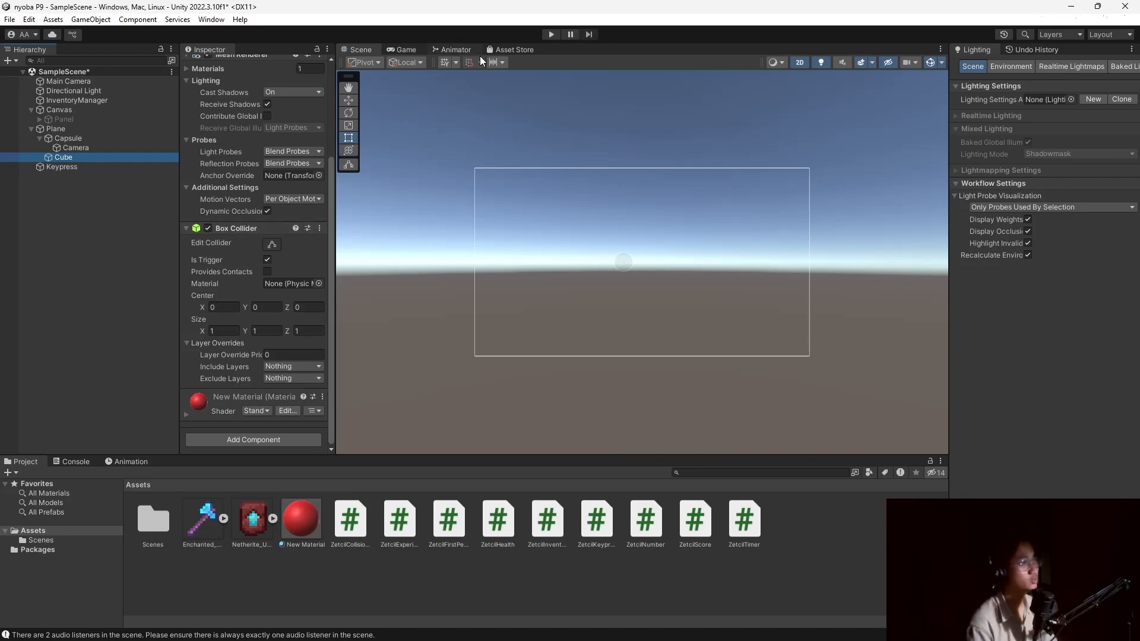
left_click(803, 63)
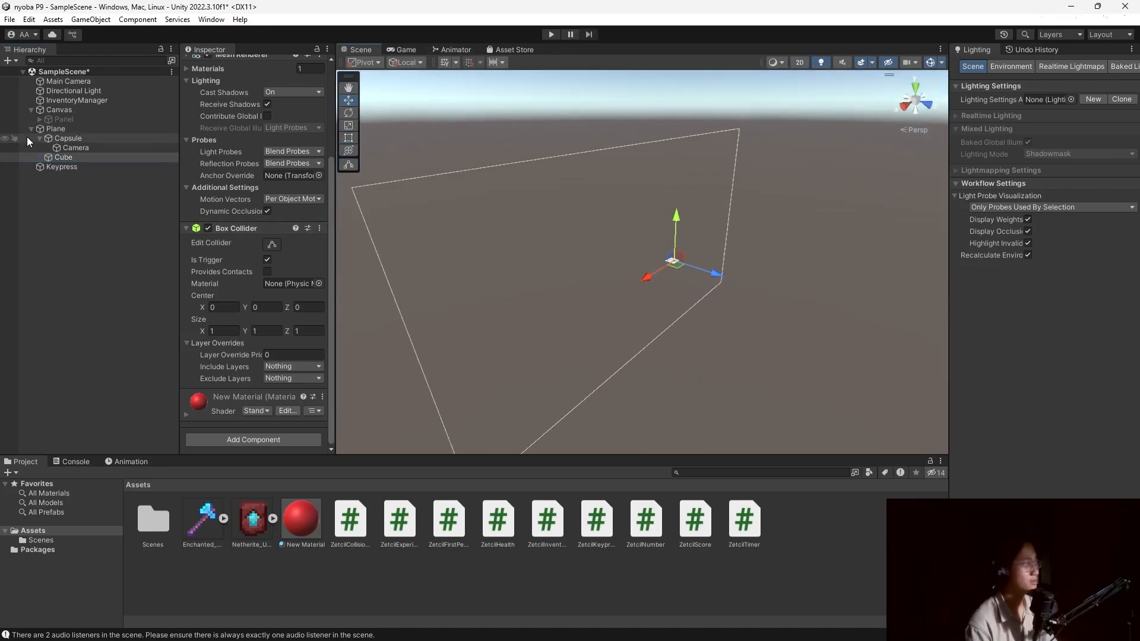
double_click(75, 160)
scroll(725, 276, "down", 12)
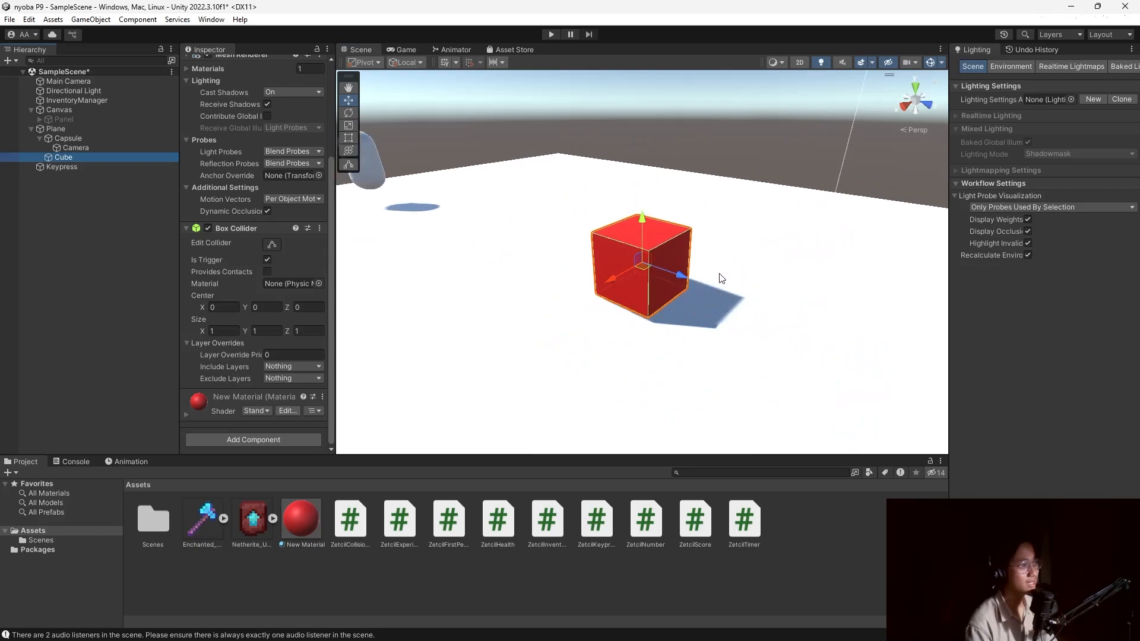
left_click(458, 194)
left_click(648, 270)
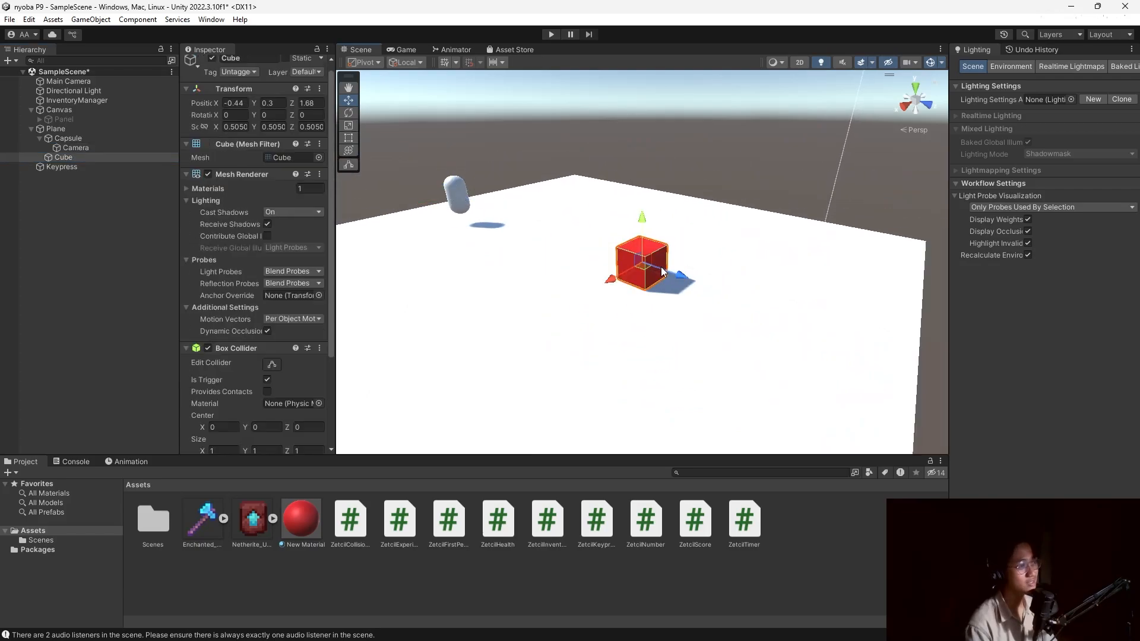
scroll(203, 264, "down", 5)
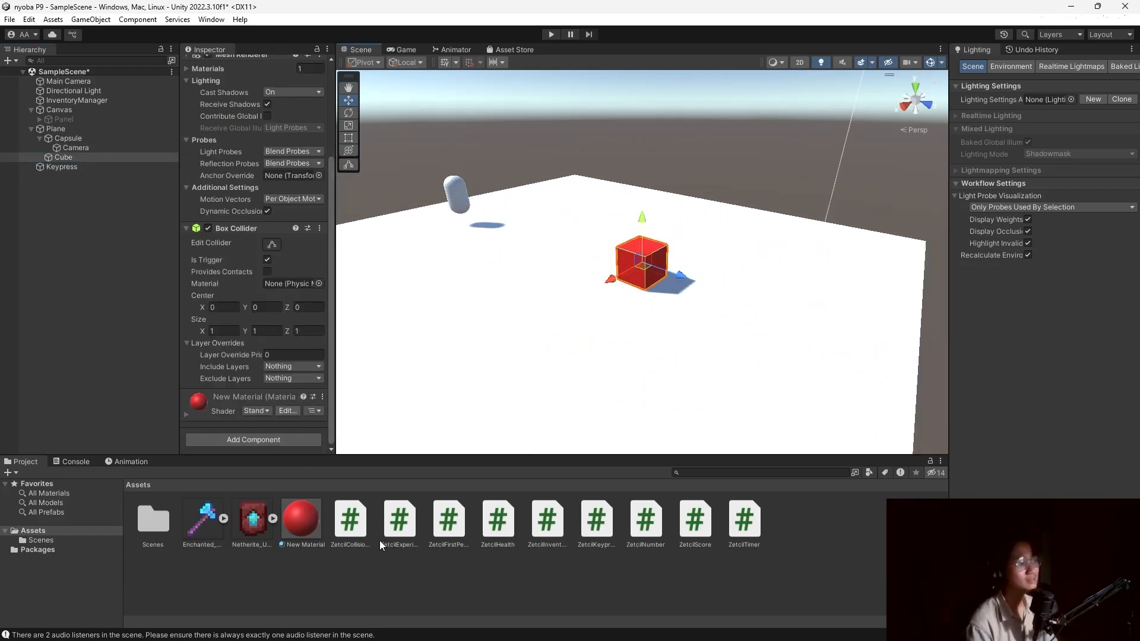
Add the Zetcil Collision Detector to Cube with its Tag filter set to 'Player'.
left_click_drag(252, 438, 254, 436)
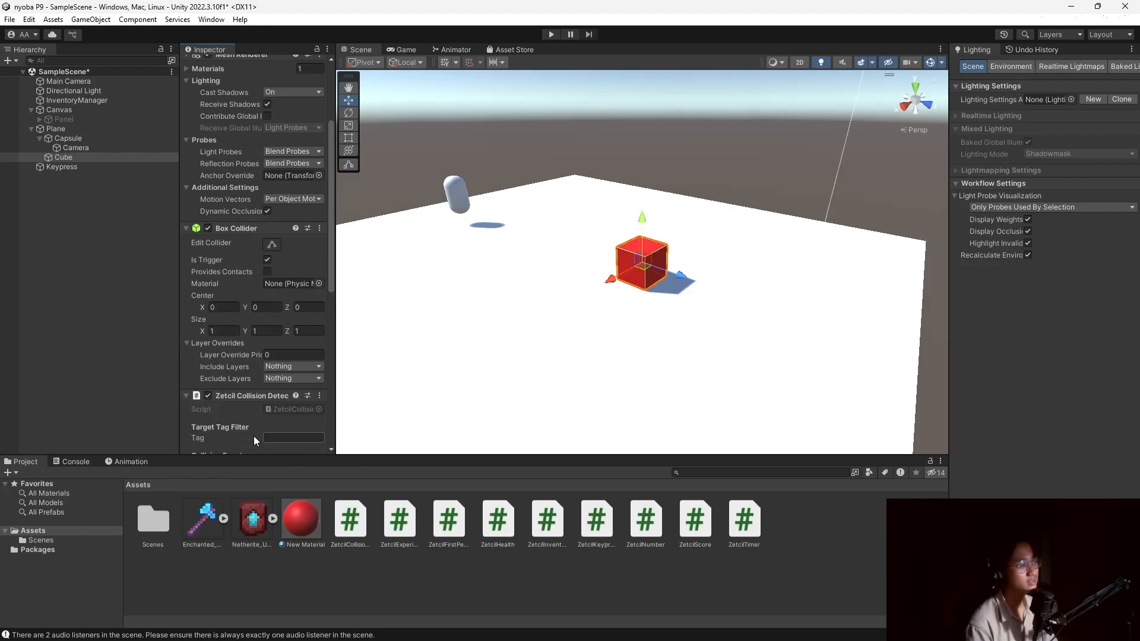
scroll(240, 381, "down", 8)
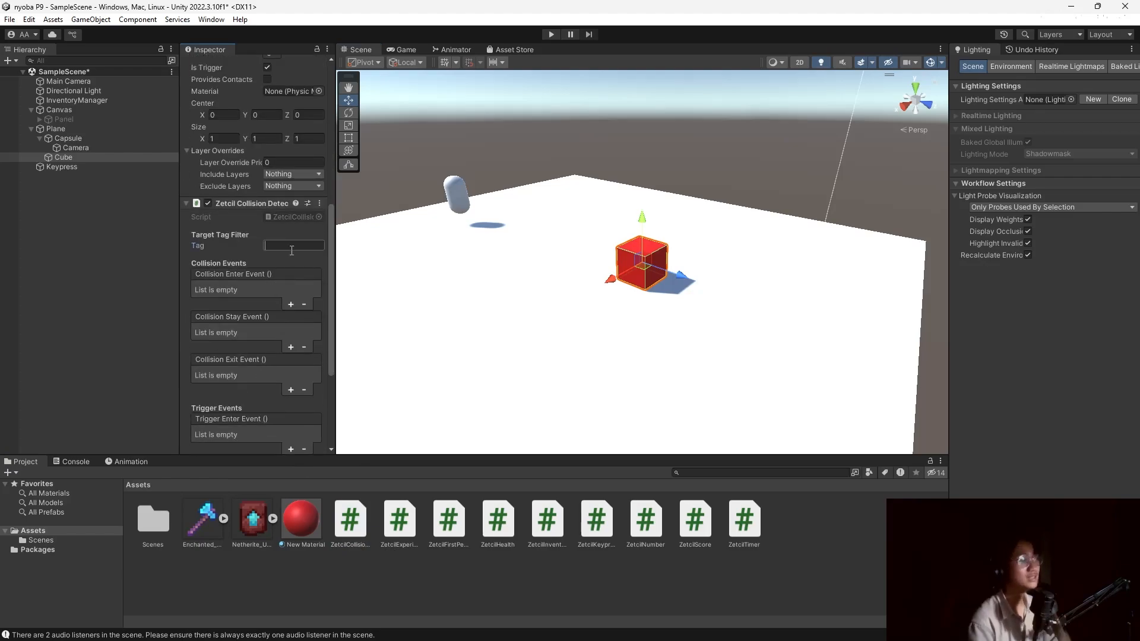
type("Player")
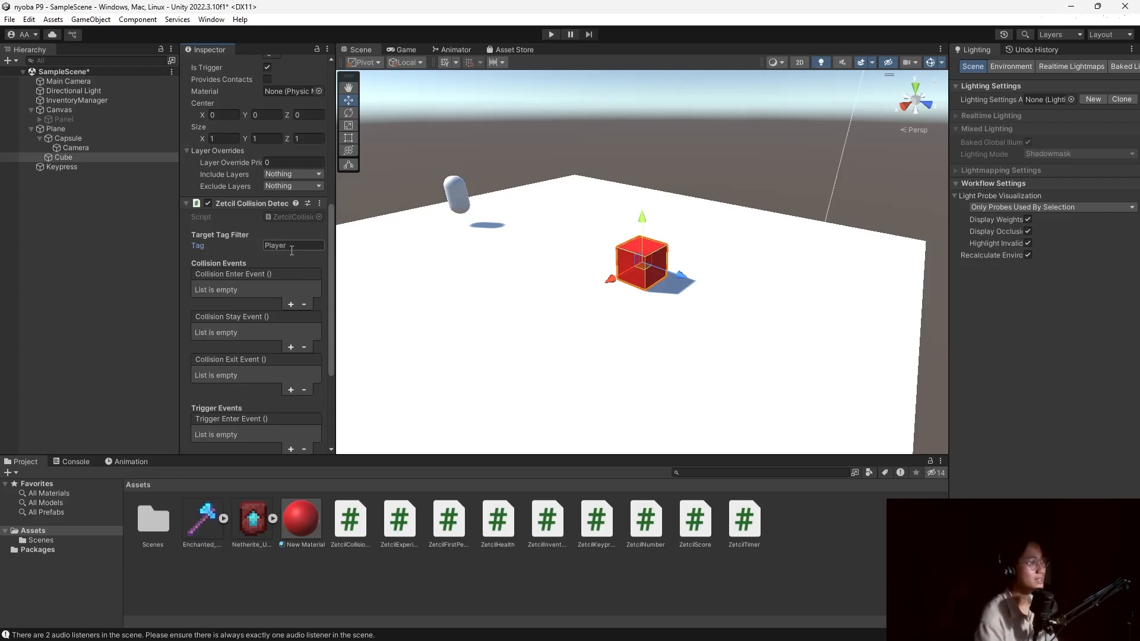
Tag the Capsule as Player and go back to the Cube's collision settings.
left_click(87, 137)
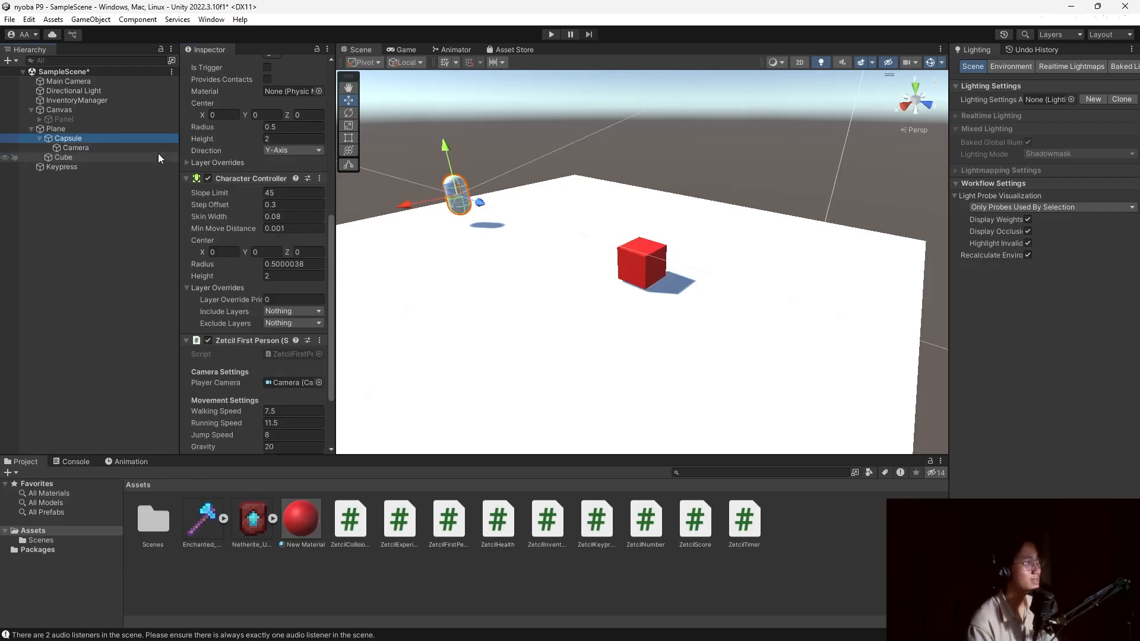
scroll(213, 154, "up", 5)
left_click(238, 80)
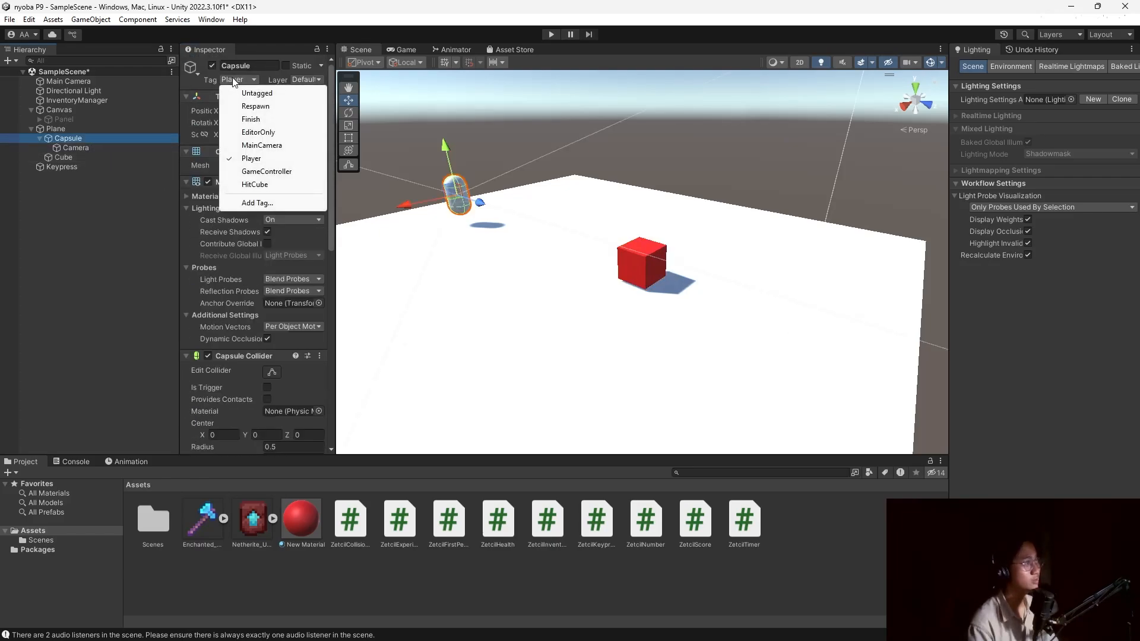
left_click(262, 160)
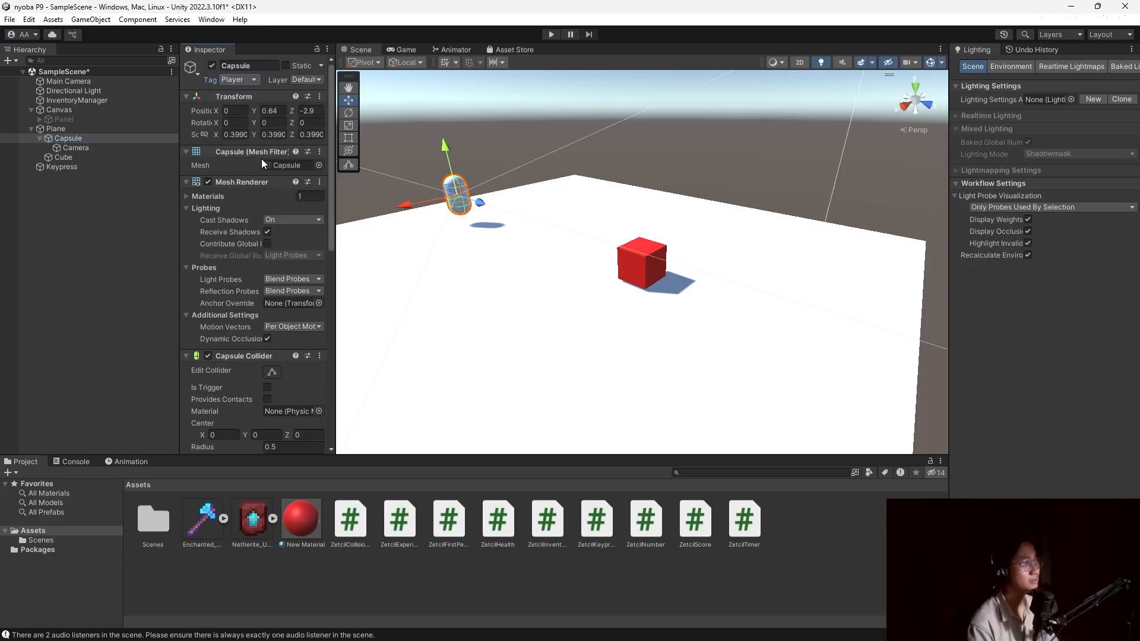
left_click(109, 157)
scroll(236, 282, "down", 5)
scroll(249, 283, "down", 3)
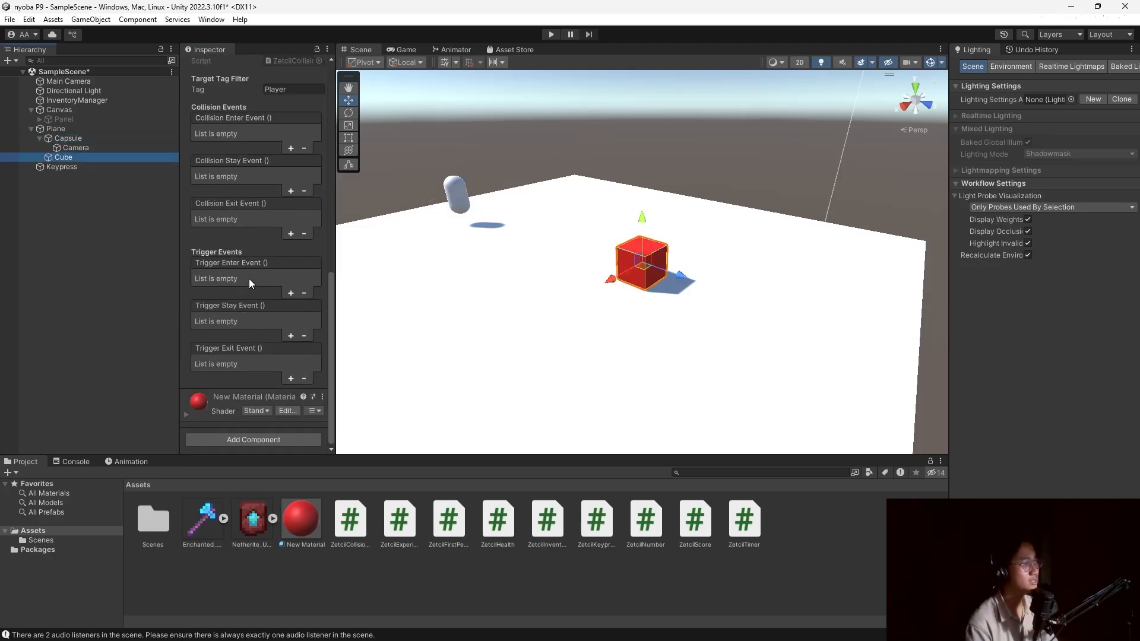
scroll(249, 280, "up", 5)
scroll(249, 297, "down", 5)
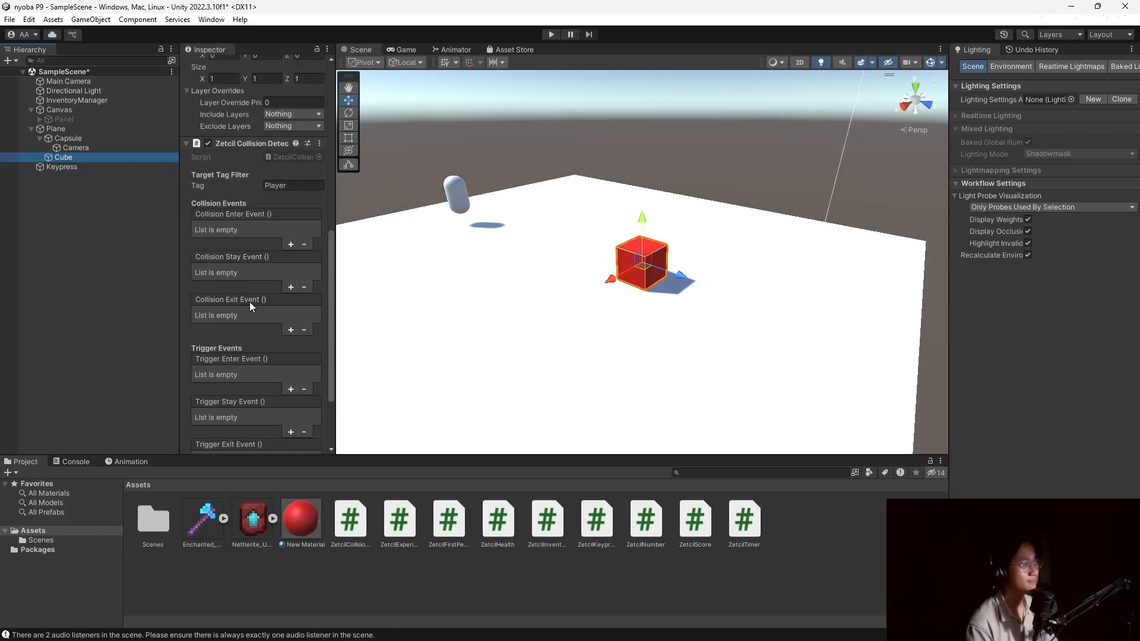
scroll(256, 232, "up", 5)
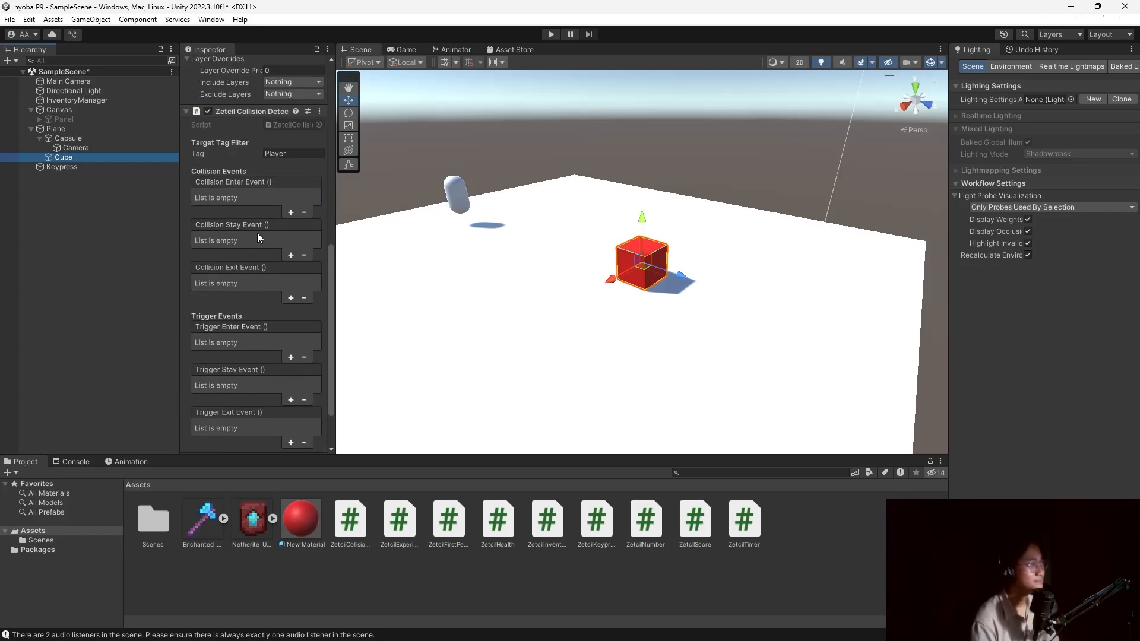
scroll(259, 256, "down", 5)
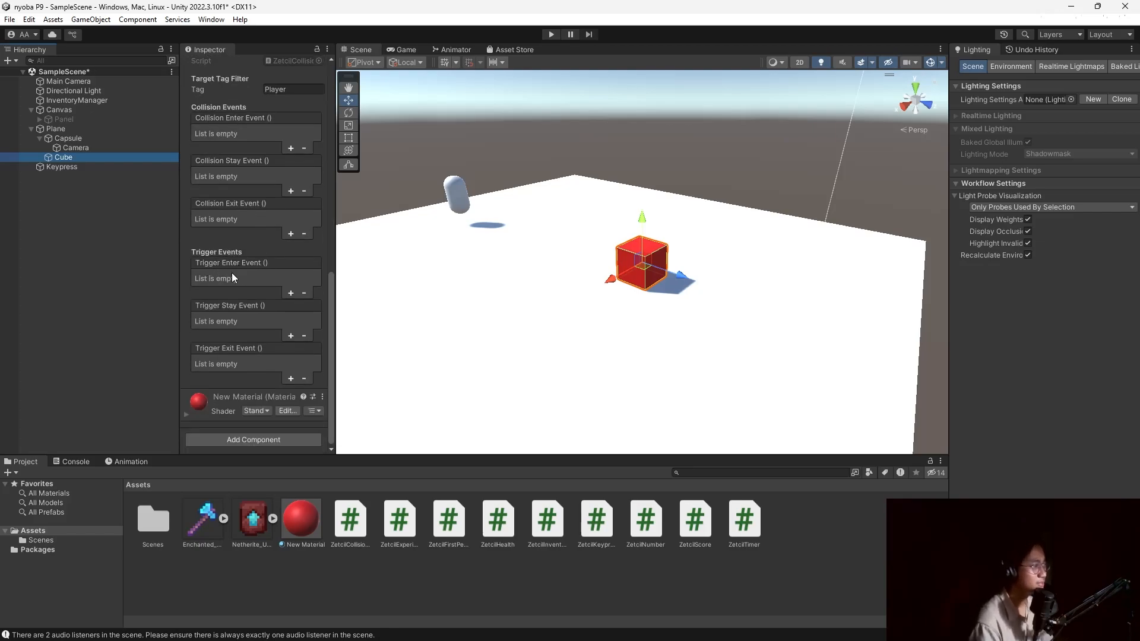
Make Cube's Trigger Enter call InventoryManager's ZetcilInventory.AddItem with 'Axe', then duplicate the Cube.
left_click(291, 294)
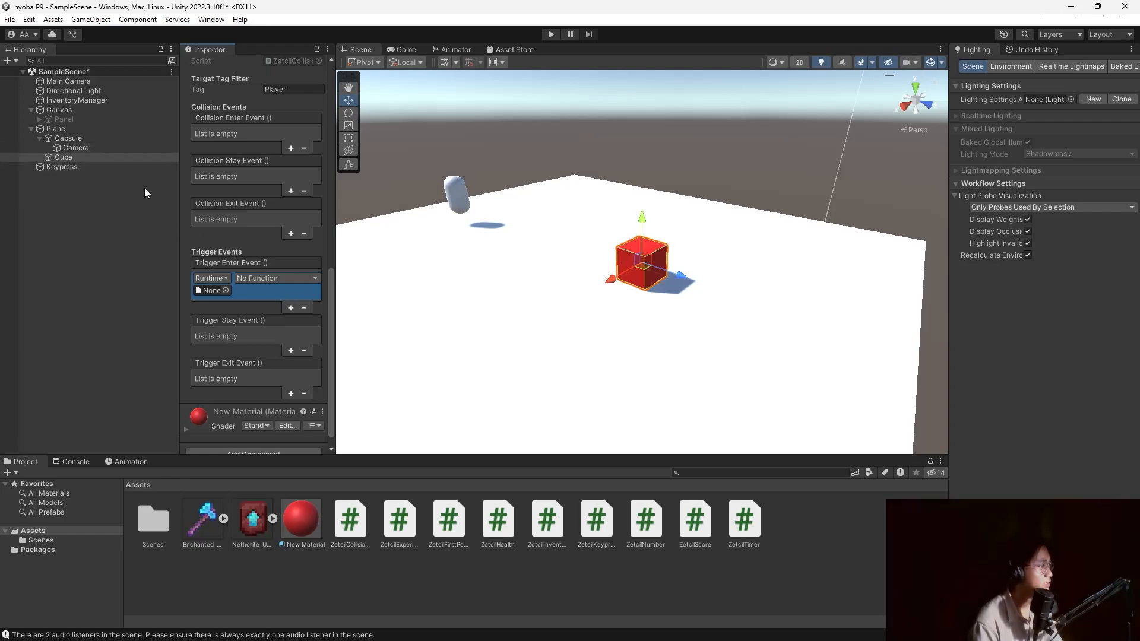
left_click_drag(70, 101, 209, 293)
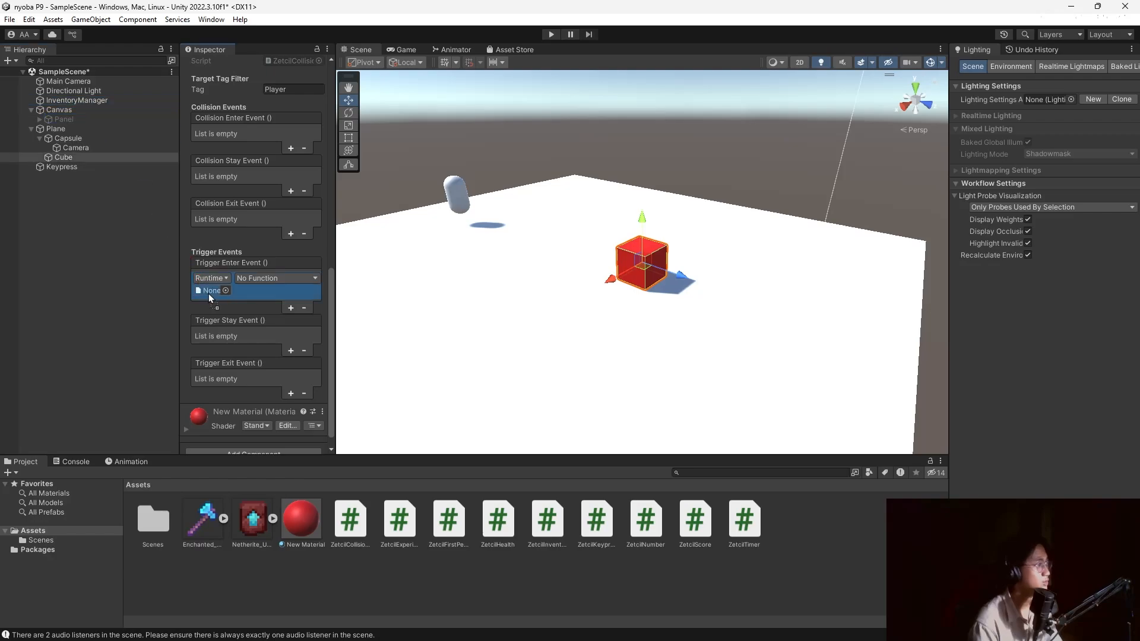
left_click(287, 278)
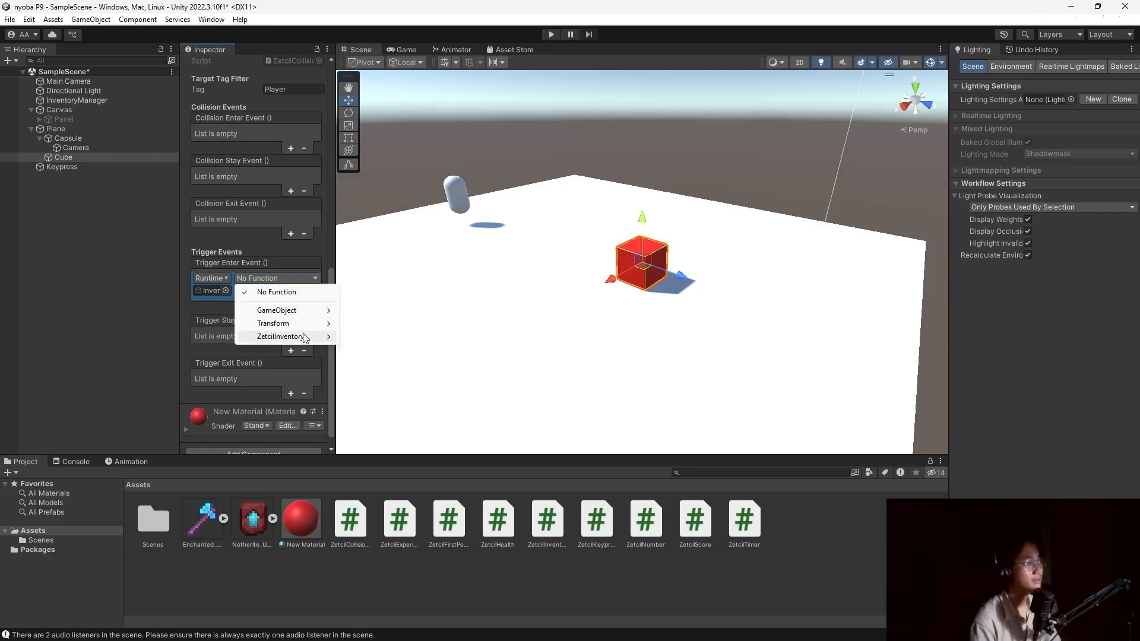
mouse_move(291, 336)
left_click(384, 403)
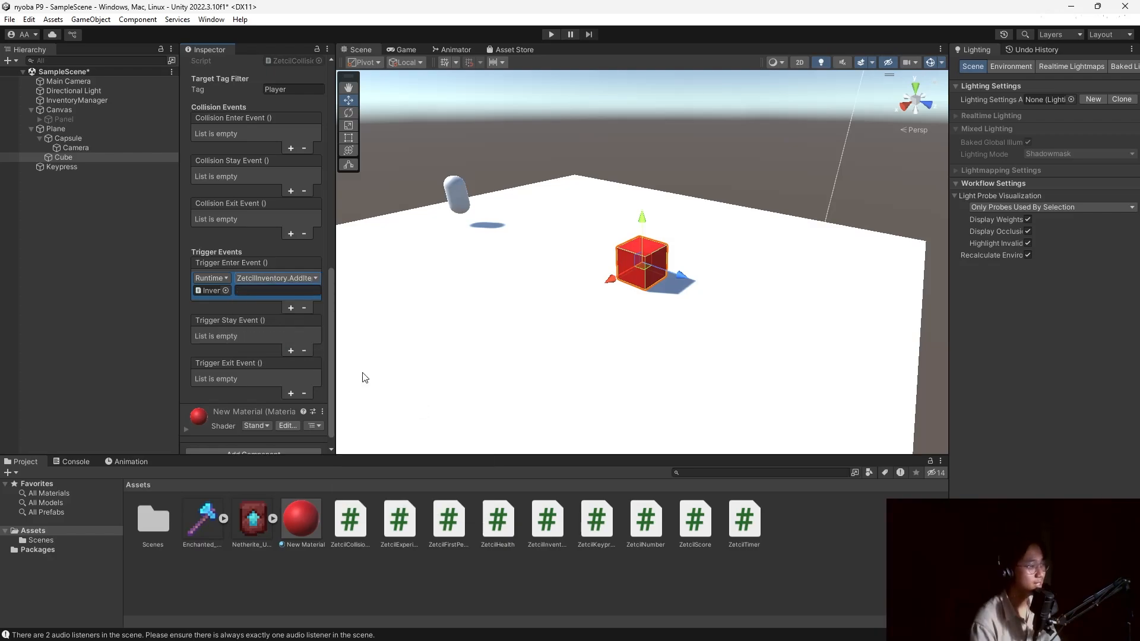
type("Axe")
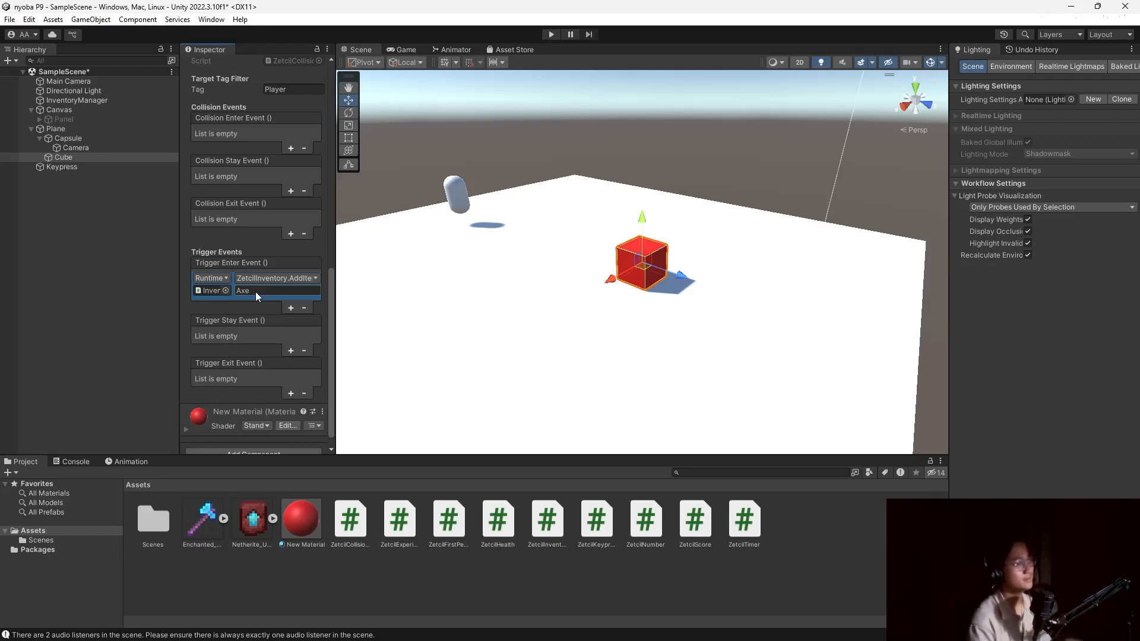
left_click(99, 159)
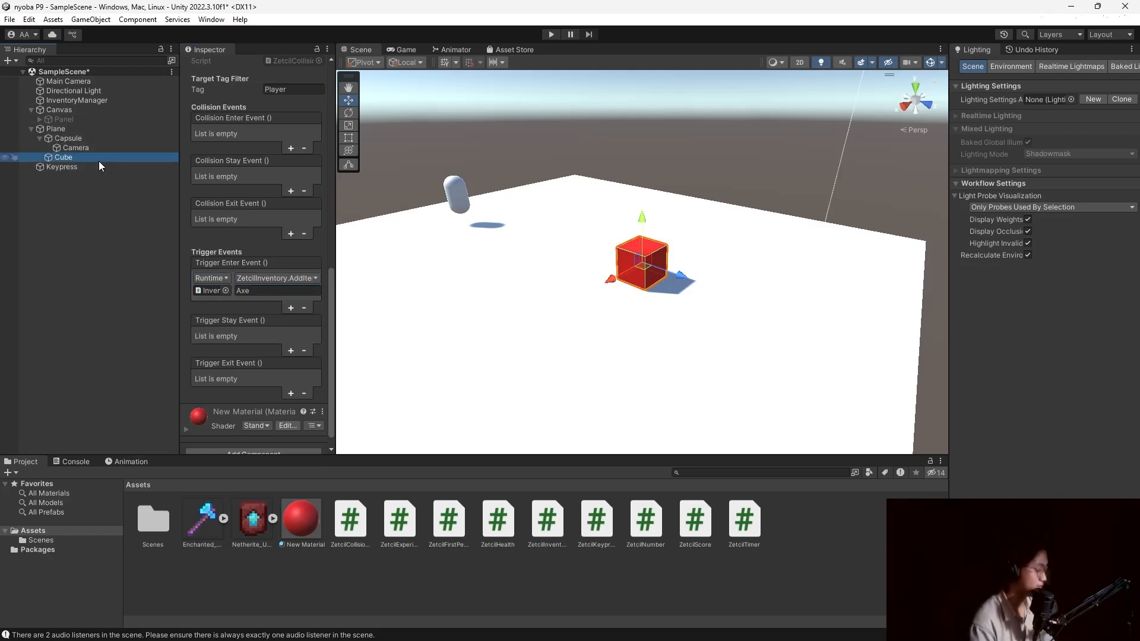
key("ctrl+d")
Move Cube (1) to the front-left, change its trigger item to 'Trim', and start Play mode.
left_click_drag(611, 279, 558, 331)
left_click(269, 292)
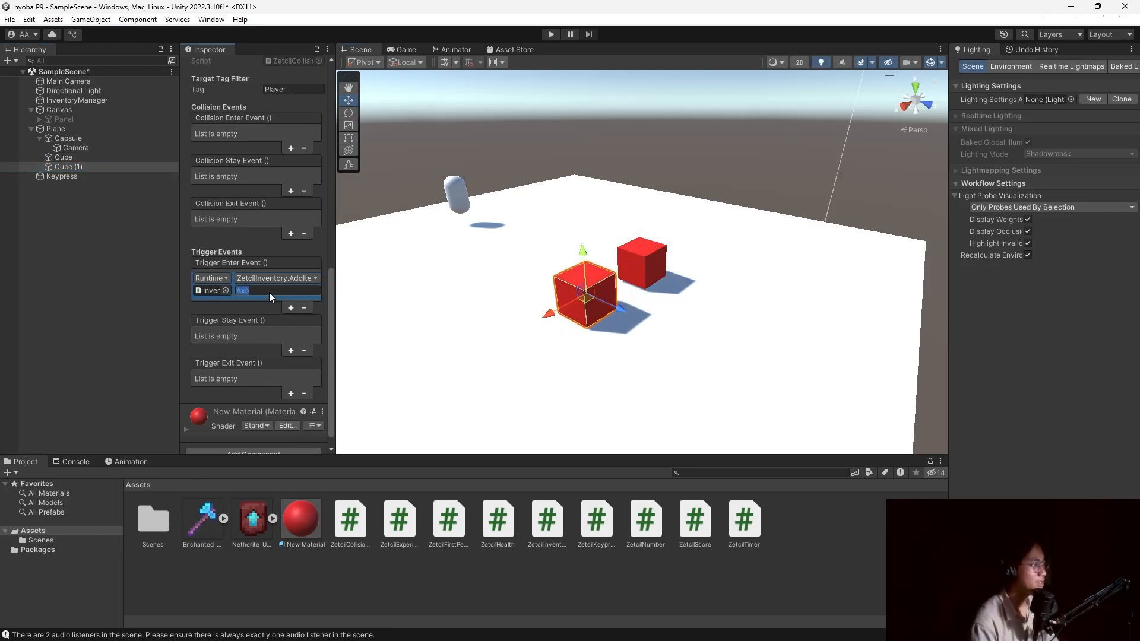
type("Trim")
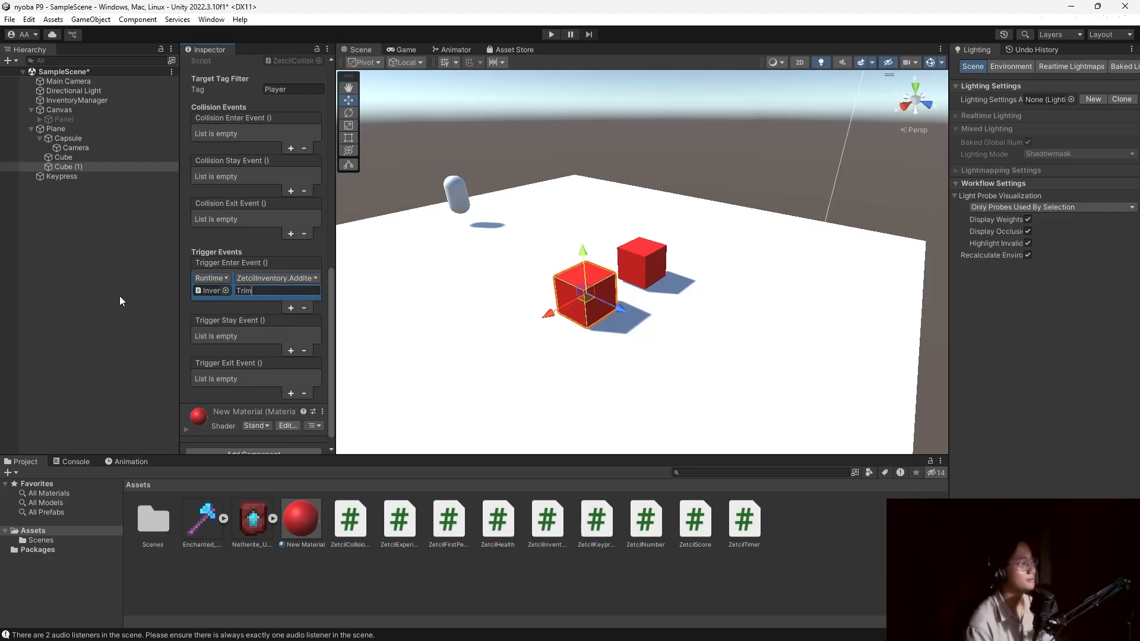
scroll(229, 268, "up", 10)
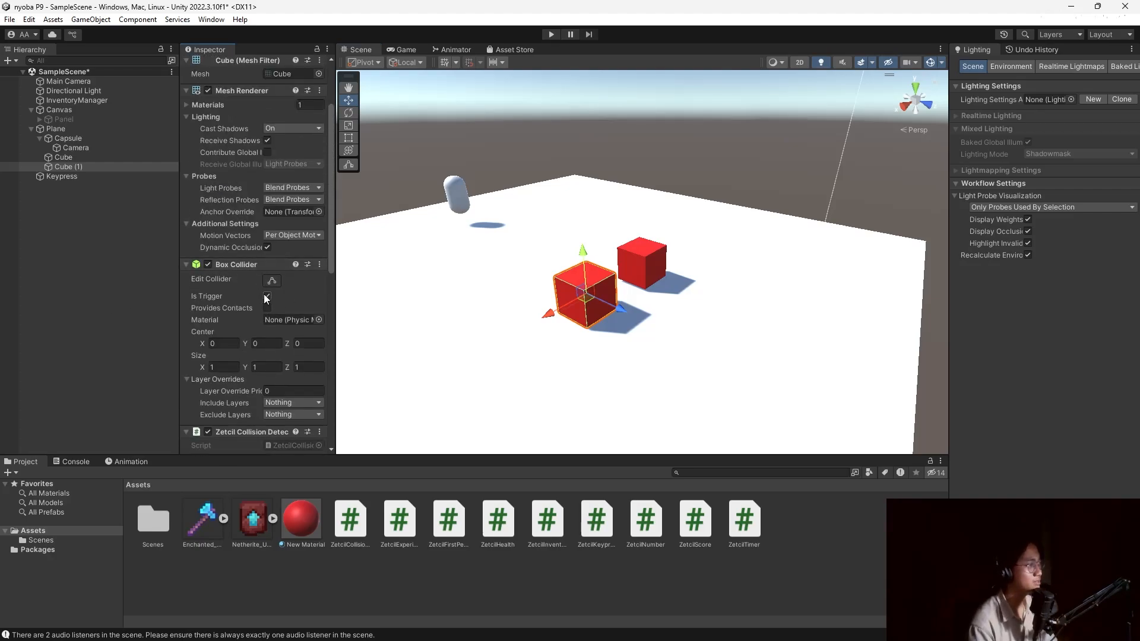
left_click(105, 160)
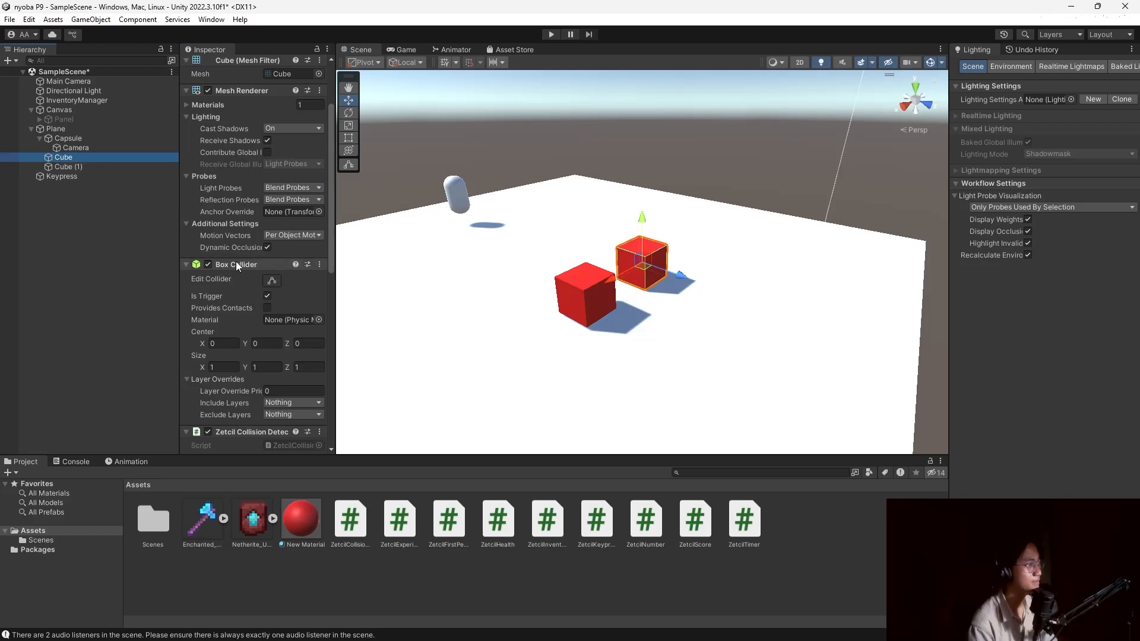
scroll(237, 262, "up", 3)
left_click(551, 34)
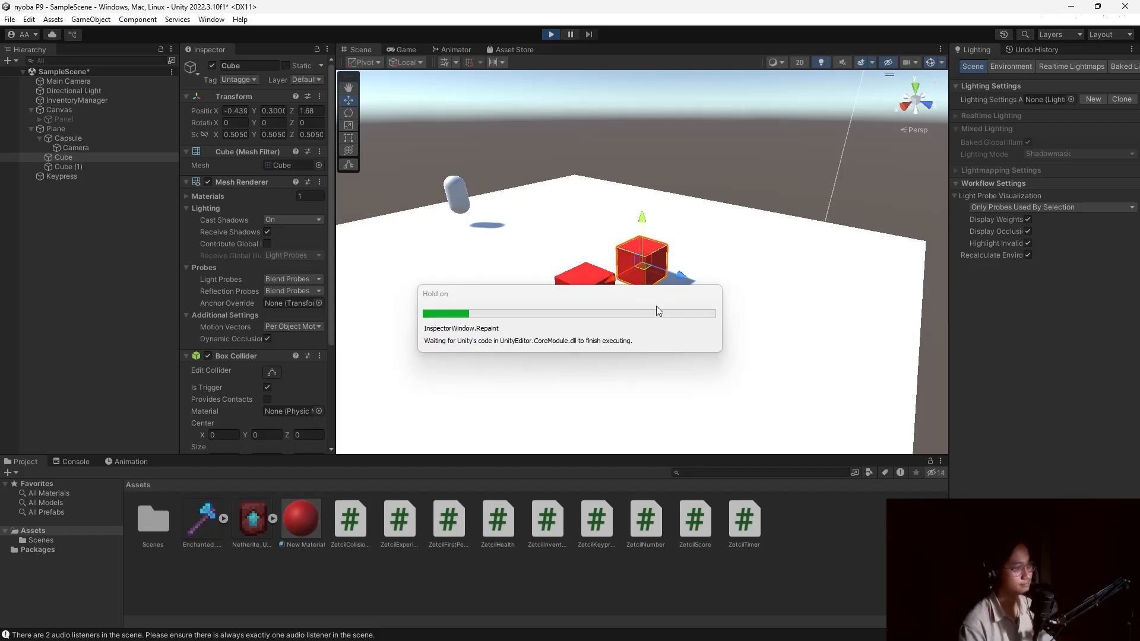
Walk the player into the red cube repeatedly to collect axes, hide the inventory, and stop Play mode.
key("w")
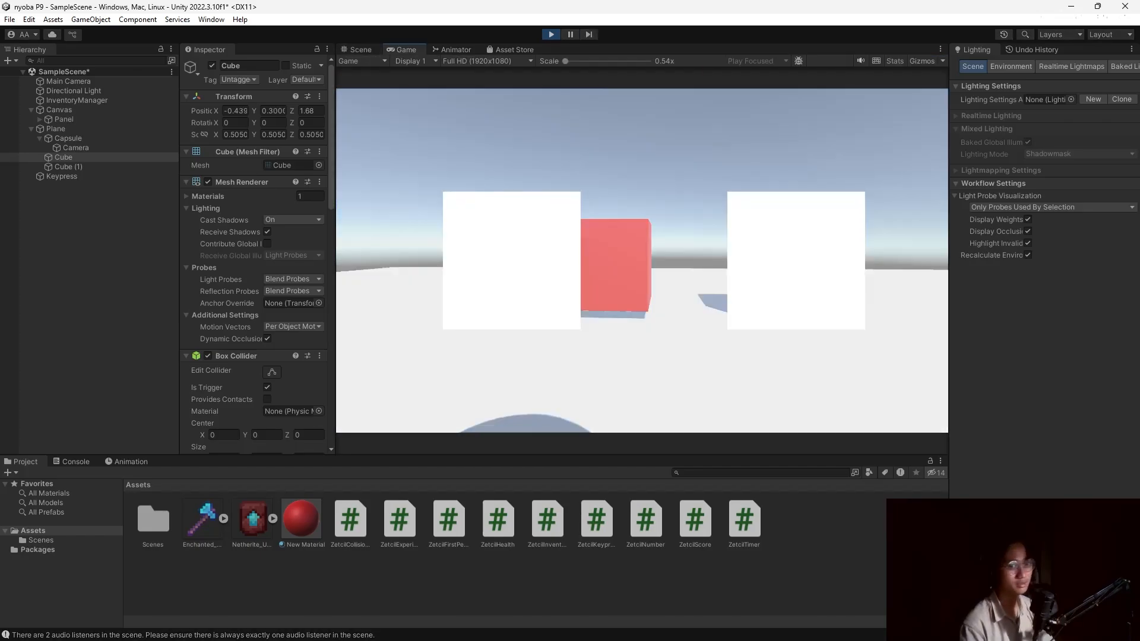
key("w")
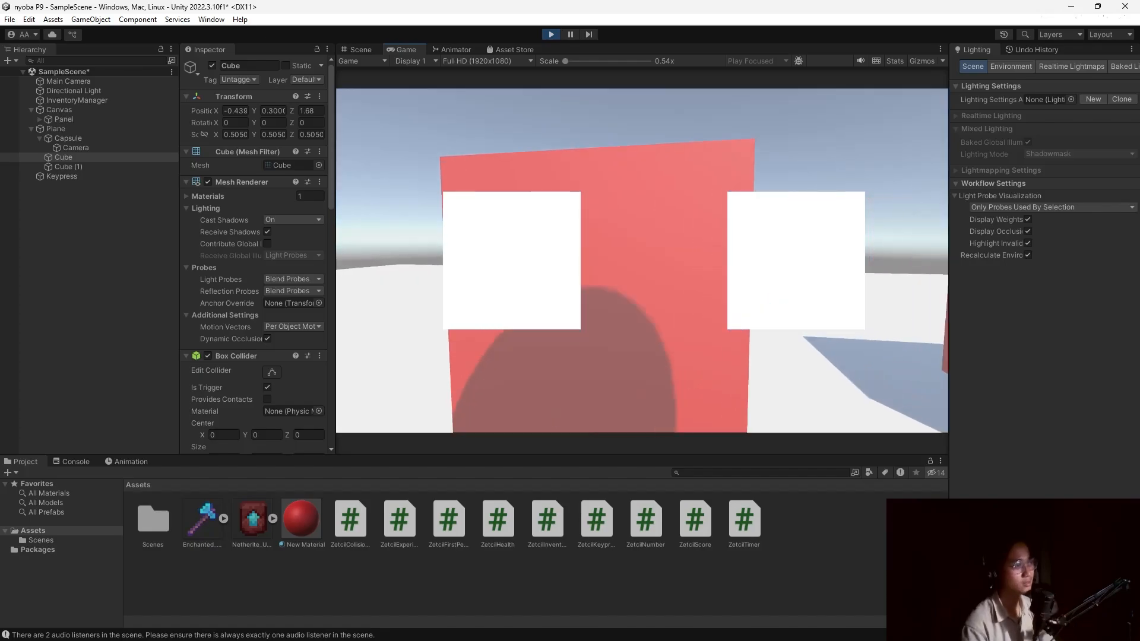
key("s")
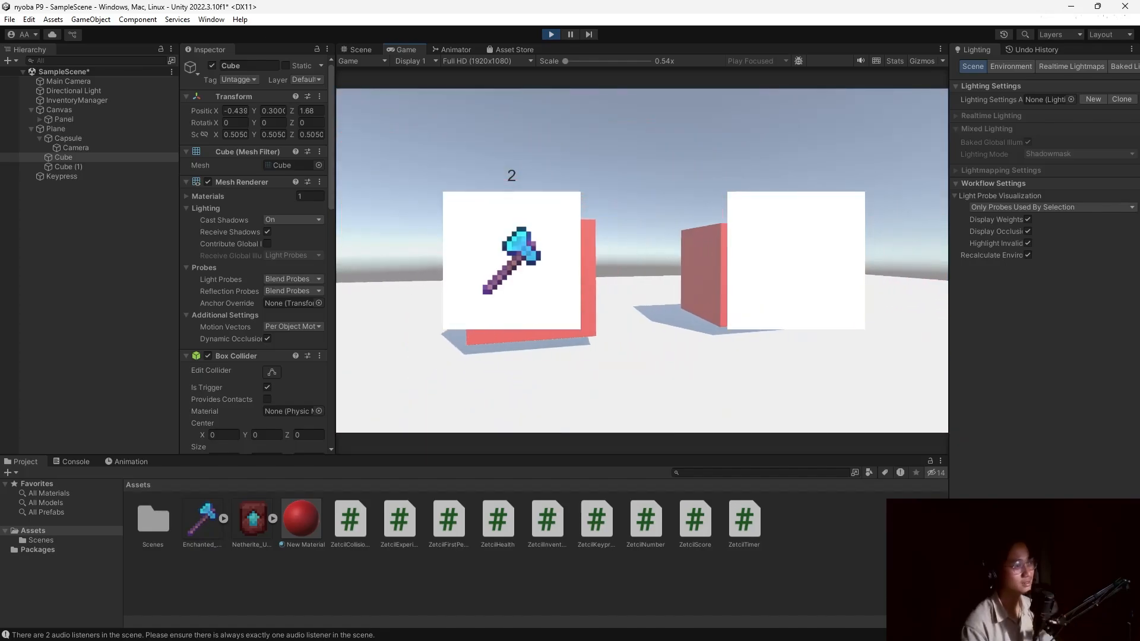
key("w")
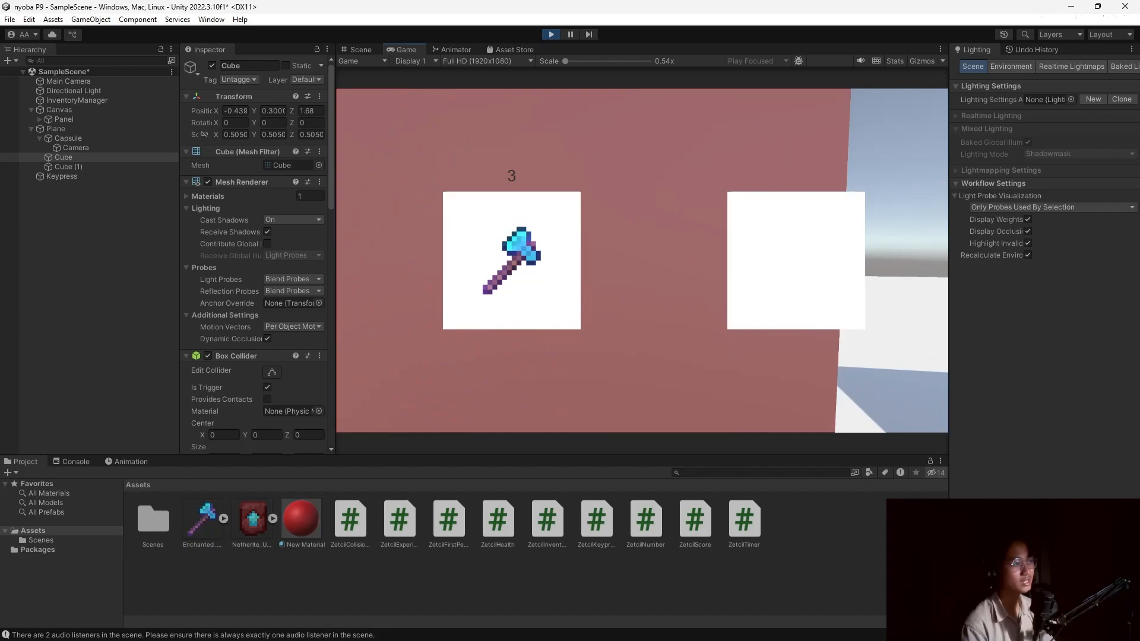
key("w")
key("s")
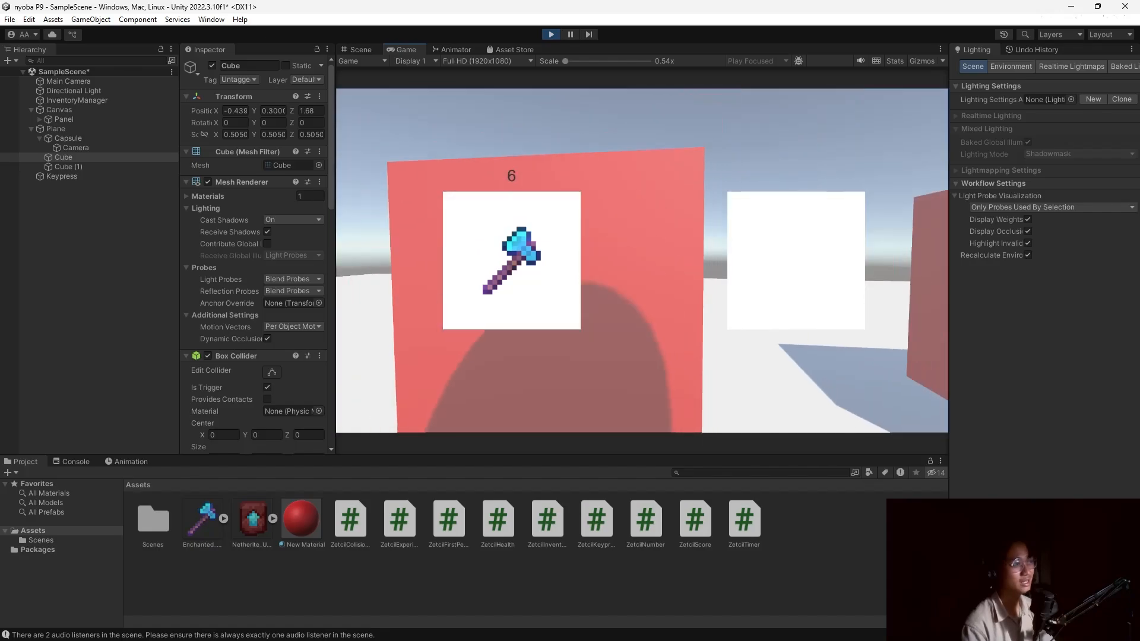
key("i")
key("Escape")
left_click(551, 34)
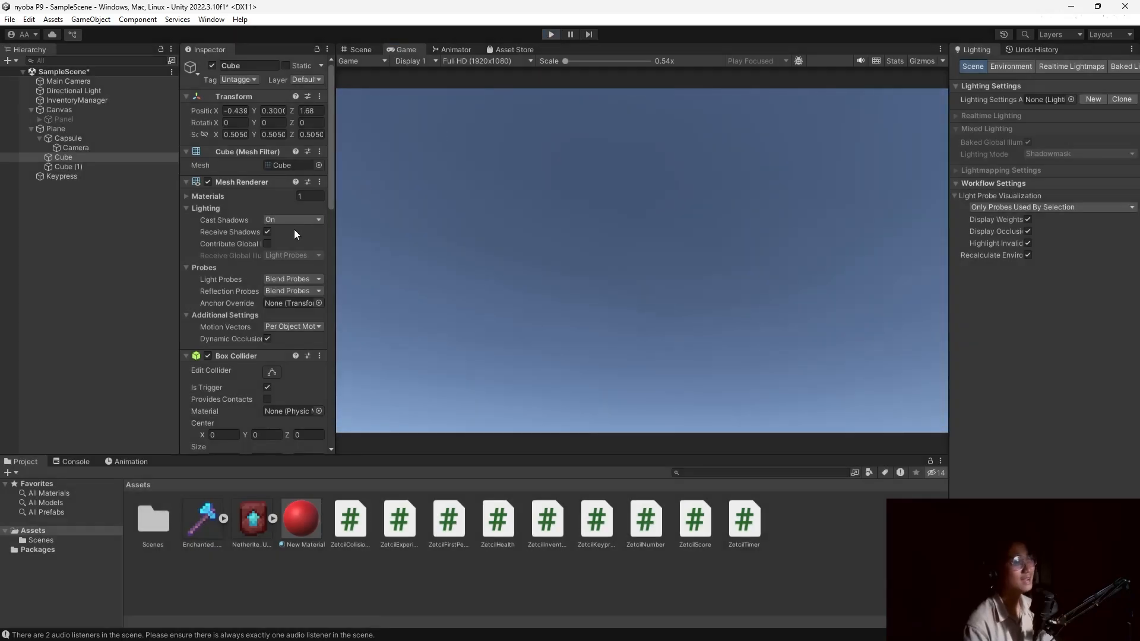
left_click(63, 158)
scroll(228, 272, "down", 15)
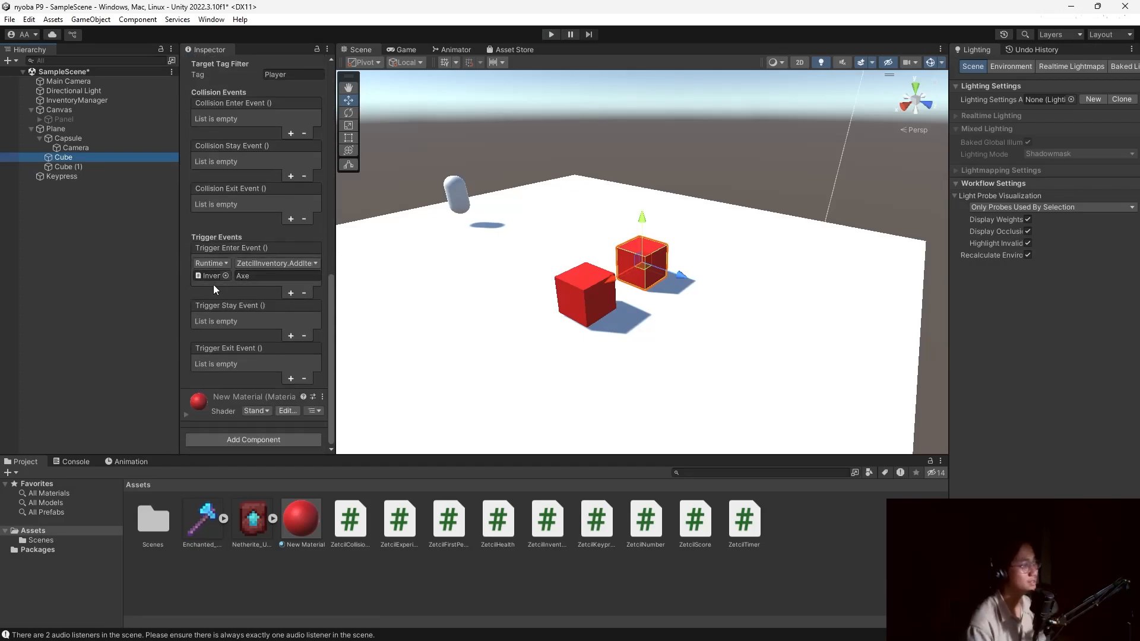
Add a GameObject.SetActive action targeting Cube to Cube's Trigger Enter event.
left_click(291, 292)
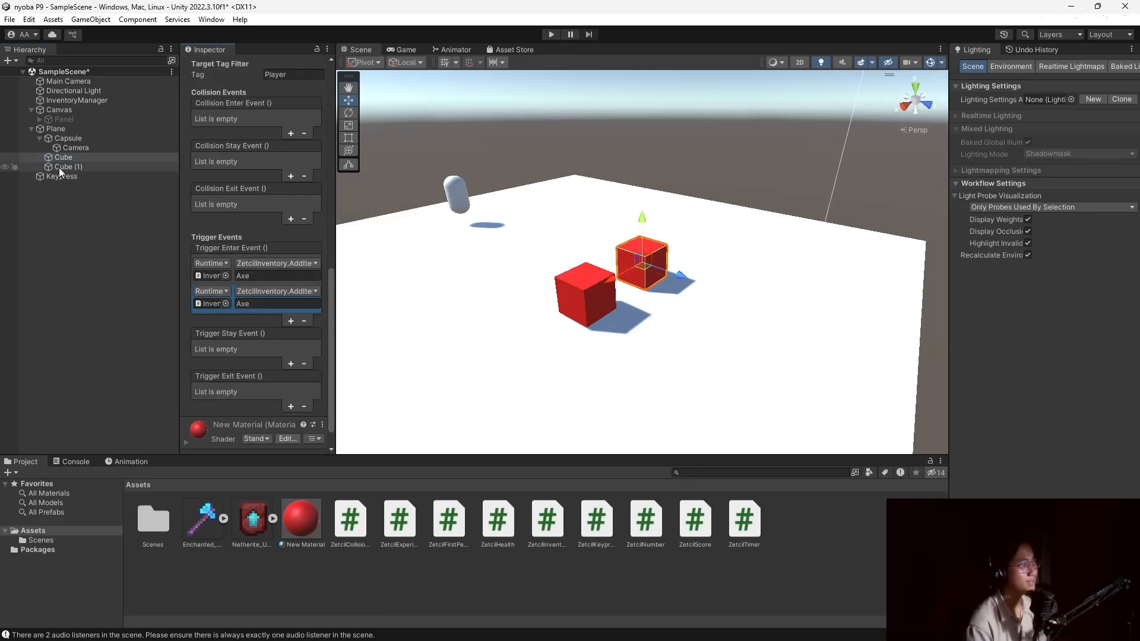
left_click_drag(58, 158, 212, 296)
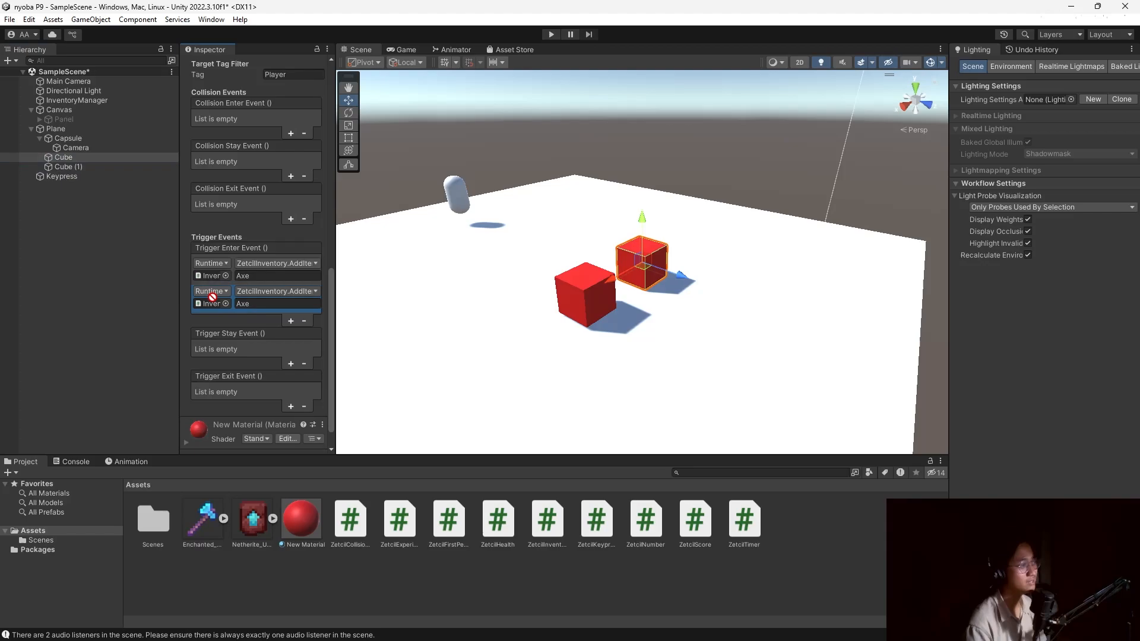
left_click(289, 297)
mouse_move(315, 326)
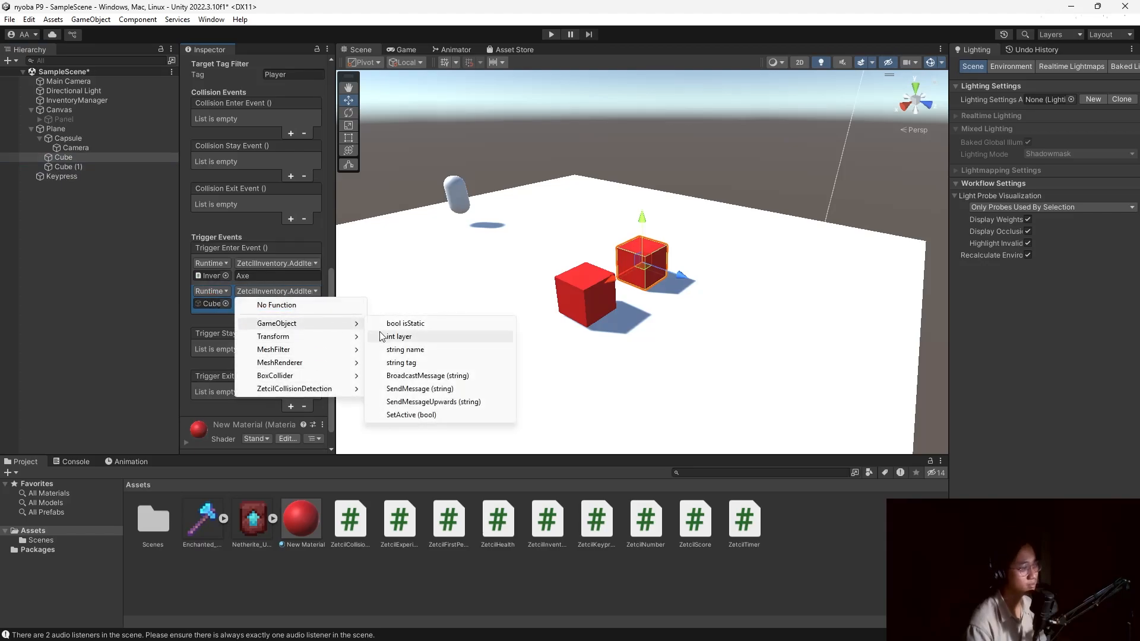
left_click(438, 414)
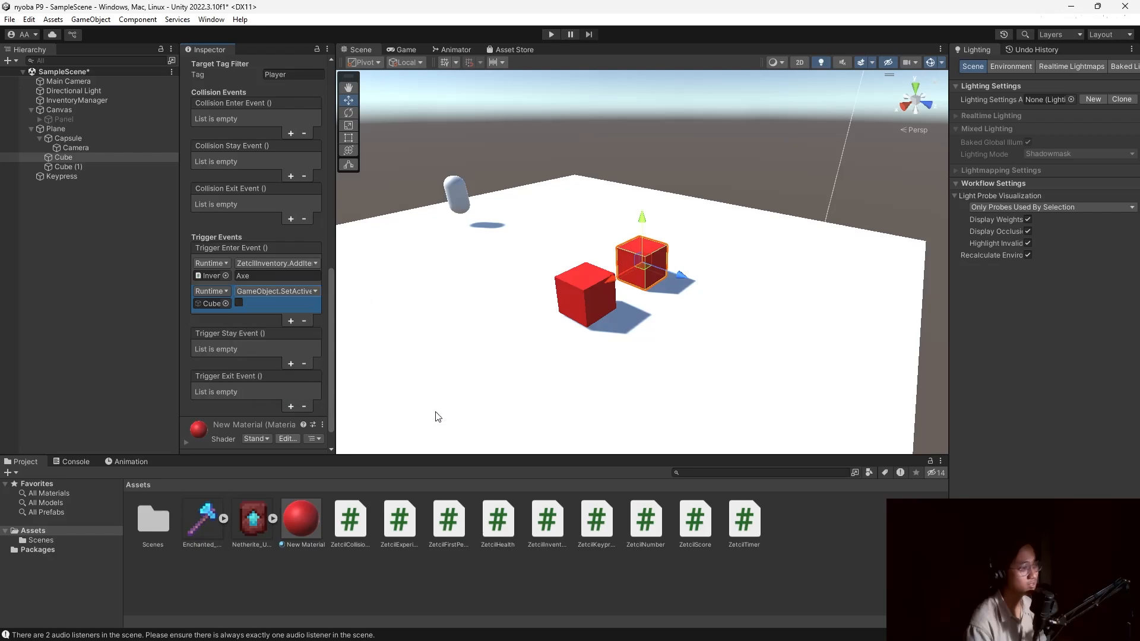
Give Cube (1) the same self-targeting SetActive trigger action, then start Play mode.
left_click(98, 167)
left_click(292, 299)
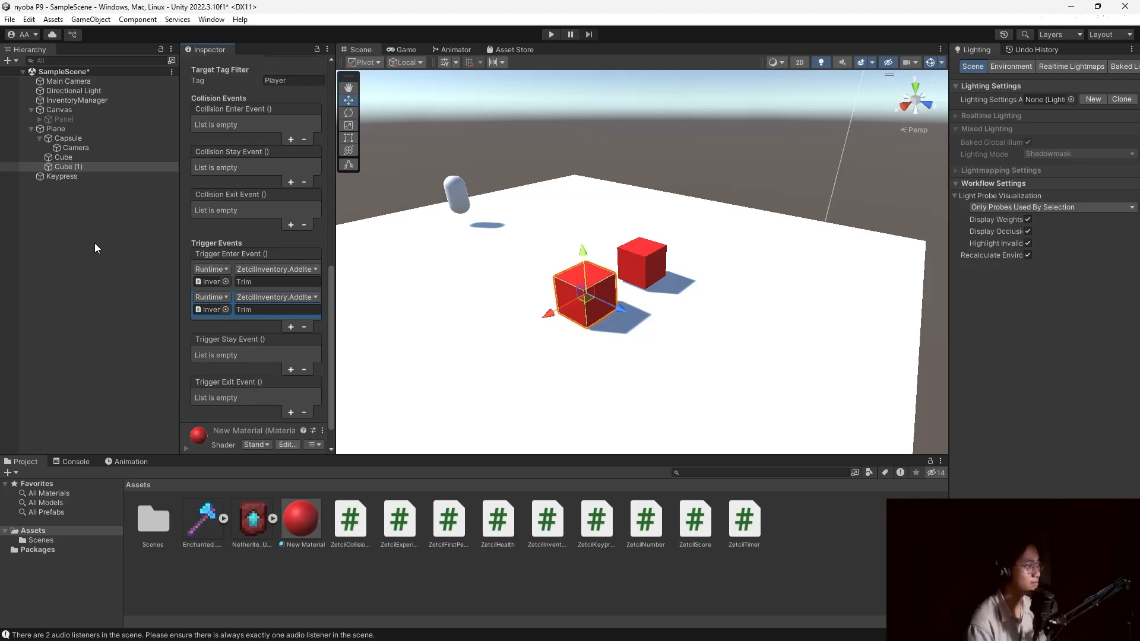
left_click_drag(72, 175, 211, 310)
left_click(261, 298)
mouse_move(297, 329)
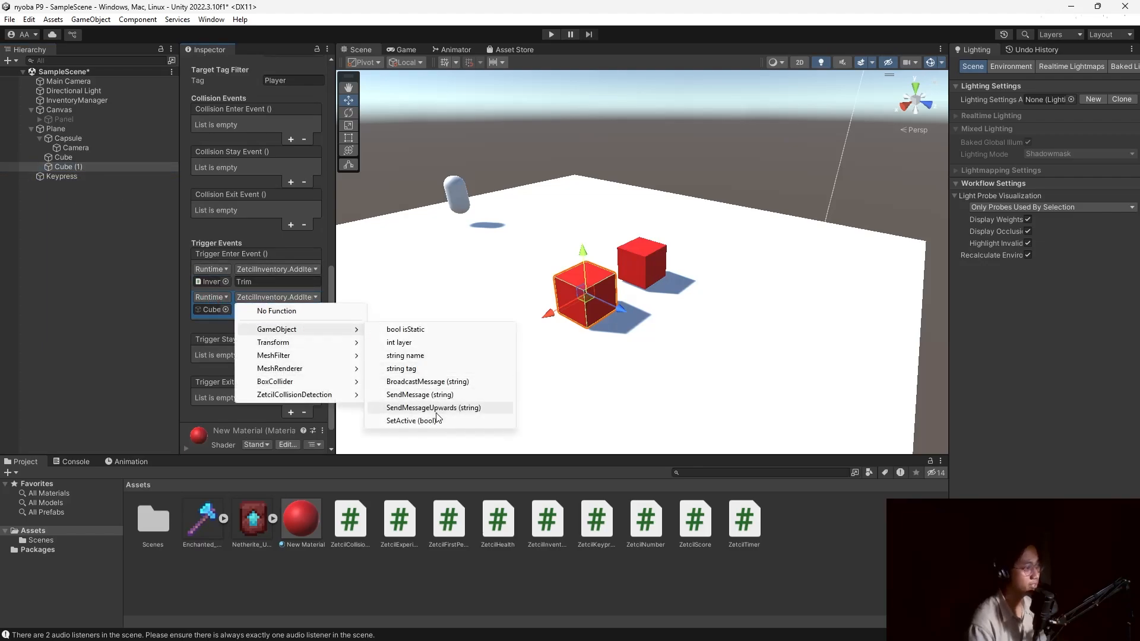
left_click(411, 421)
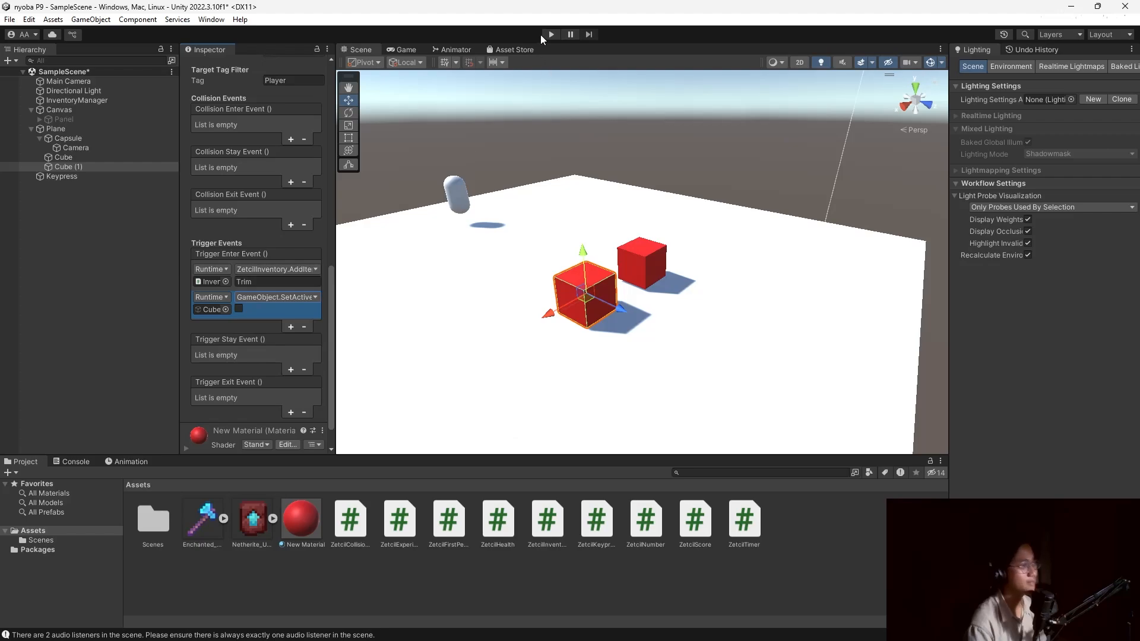
left_click(552, 34)
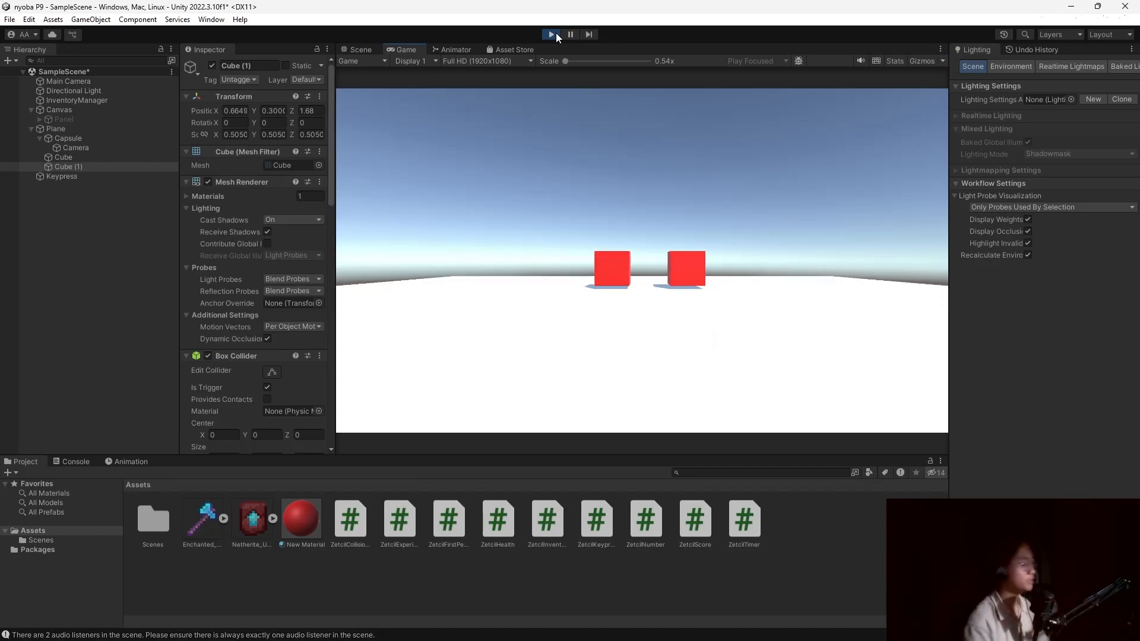
Walk into both red cubes, check the inventory shows Axe 1 and Trim 1, then stop playing.
key("w")
key("i")
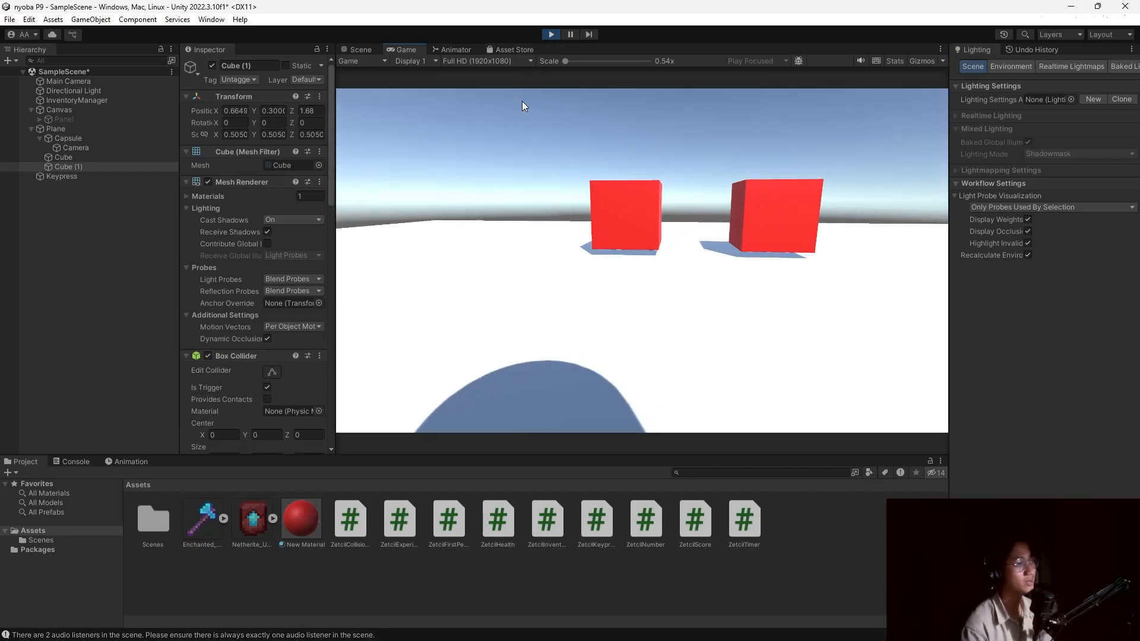
key("i")
key("w")
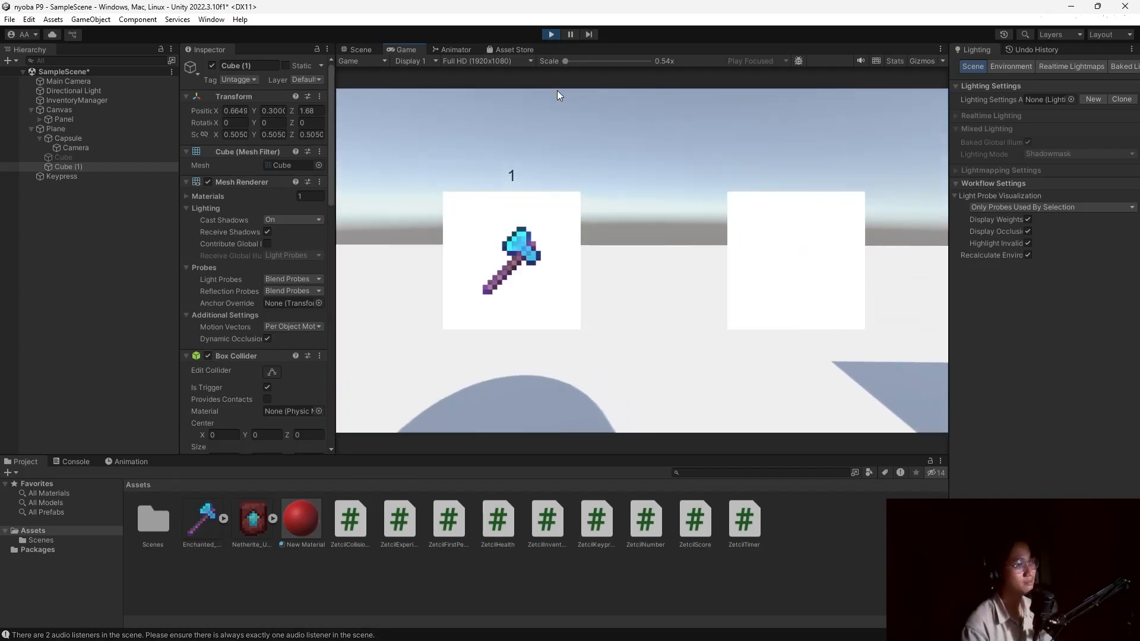
key("w")
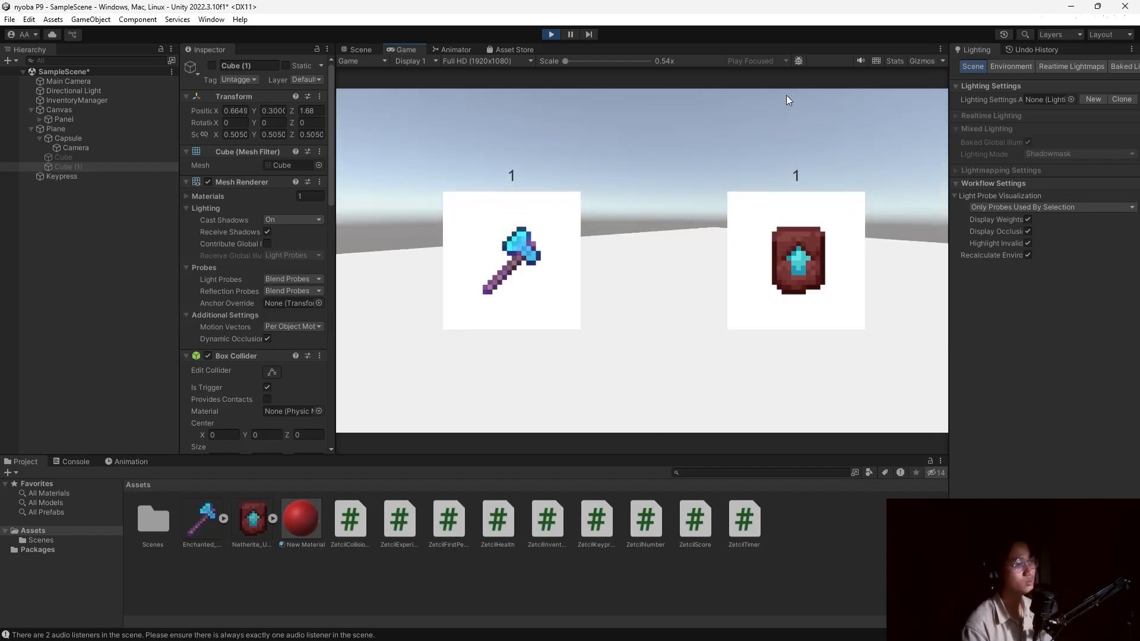
key("i")
key("i")
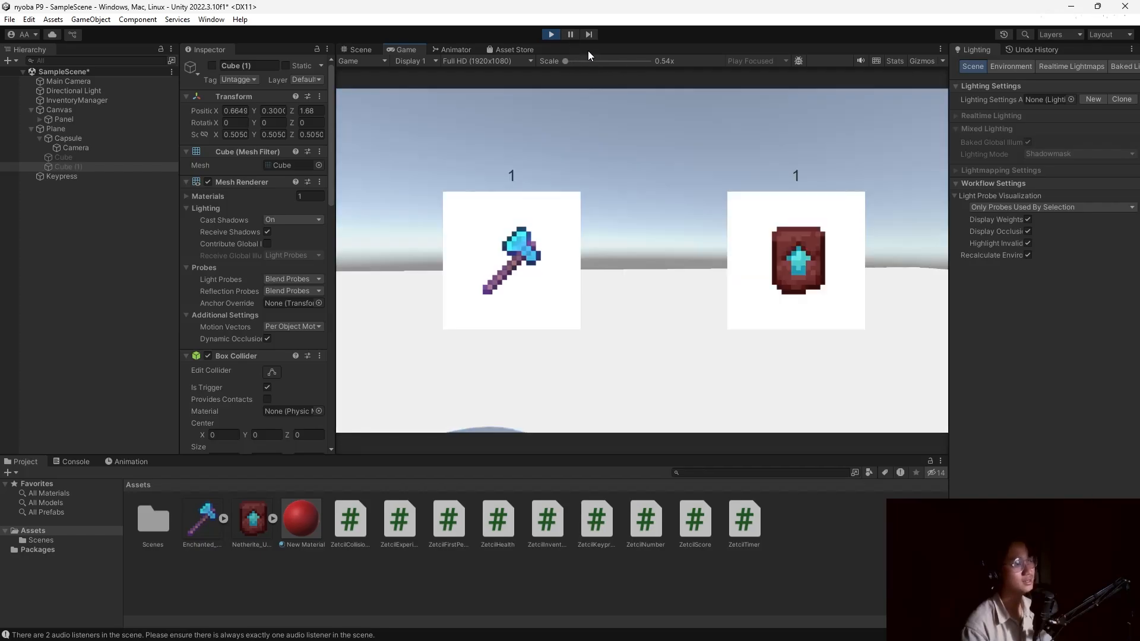
key("i")
left_click(557, 37)
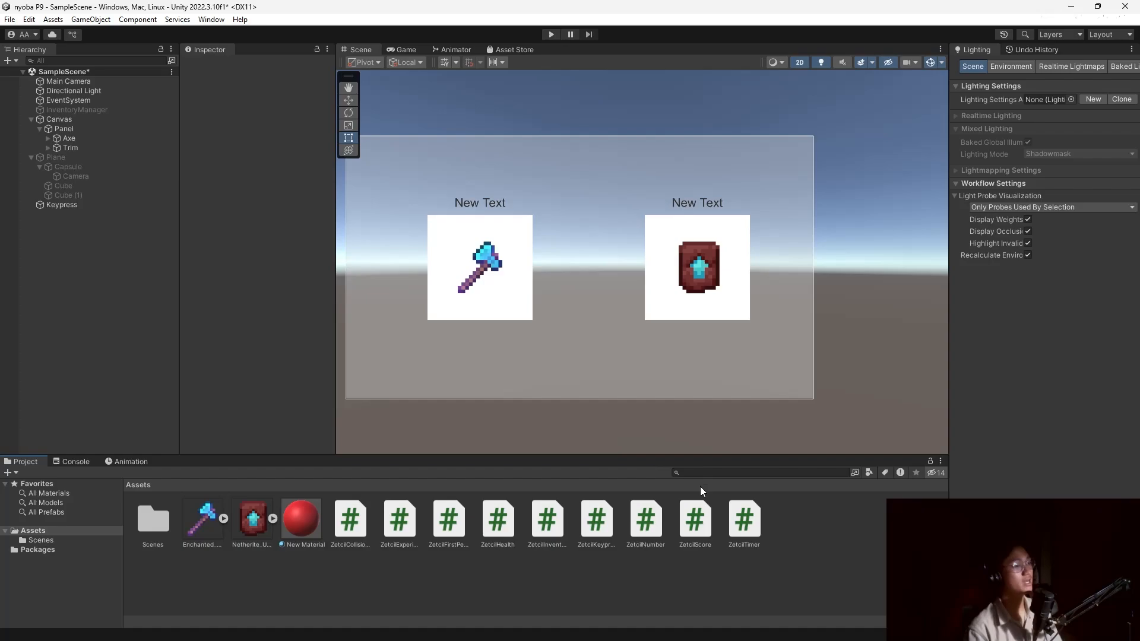
Create a C# script named ZetcilMarket in Assets, then switch to the browser's course module.
right_click(810, 534)
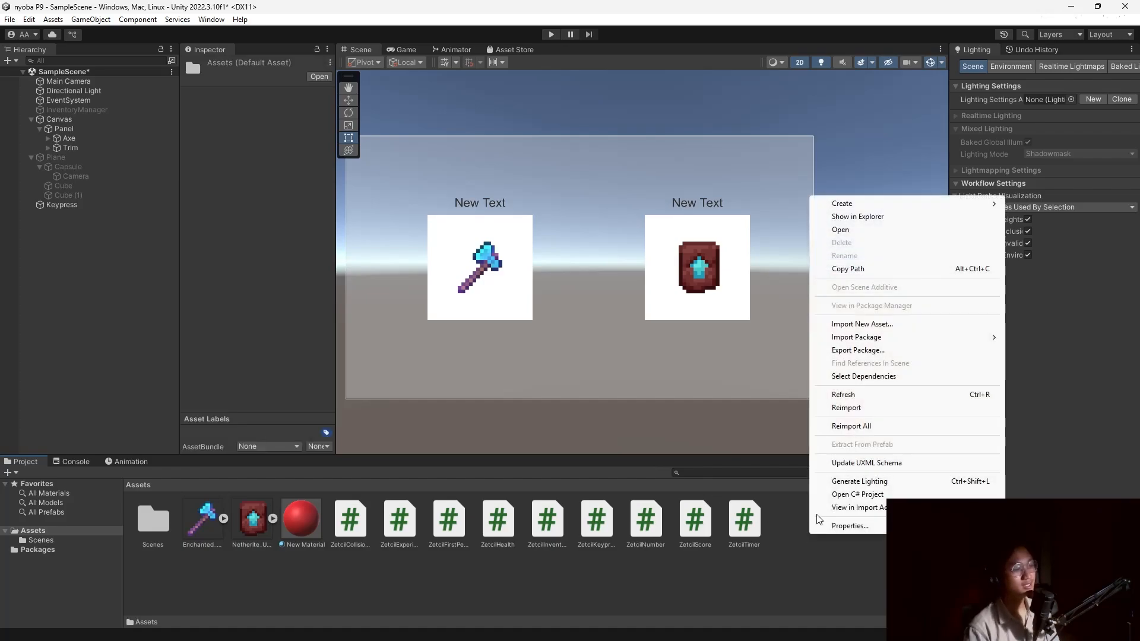
left_click(707, 88)
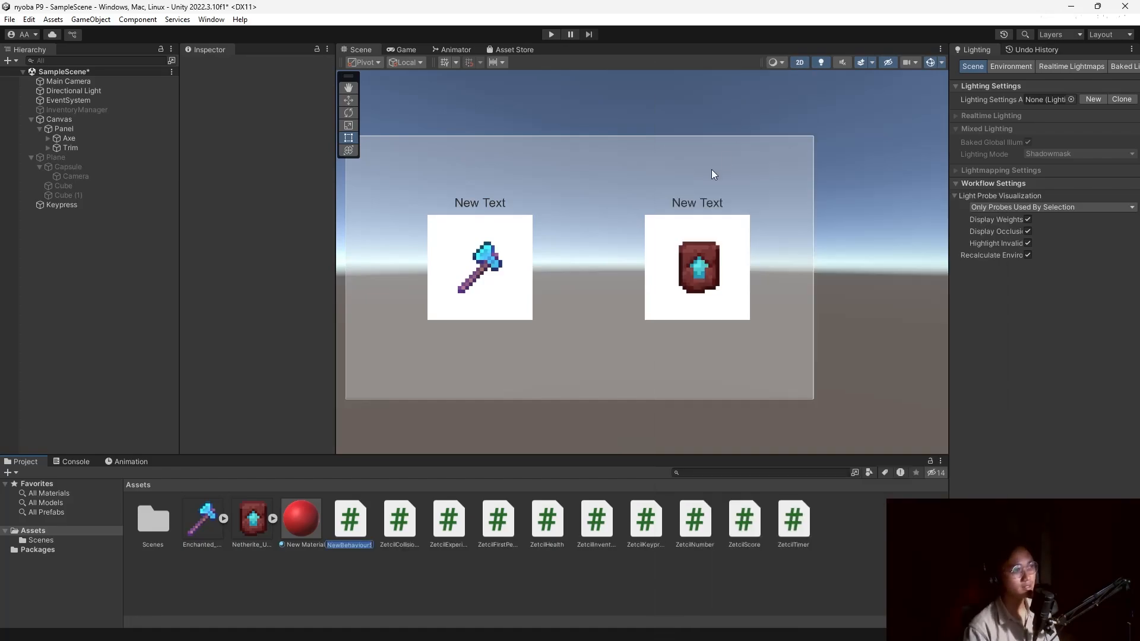
type("Zetcil")
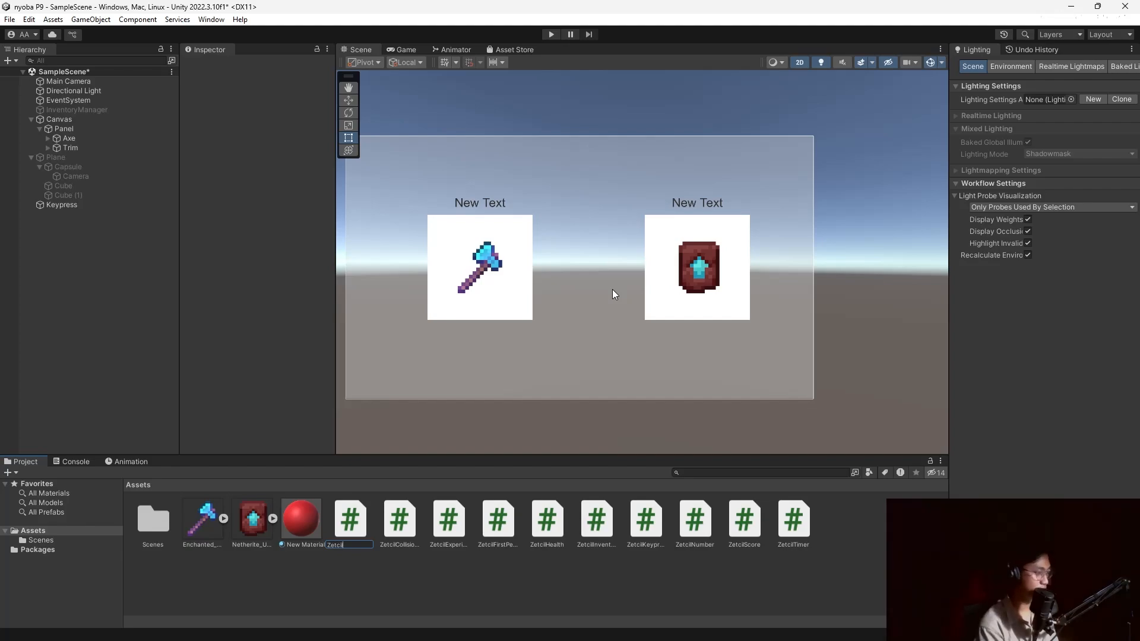
type("Market")
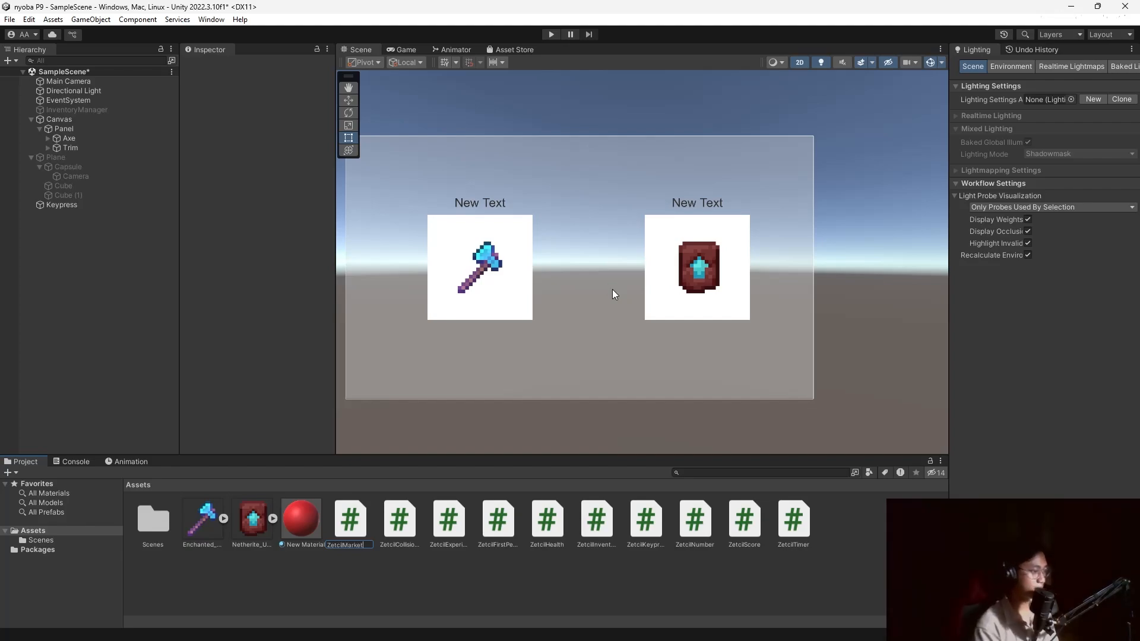
key("alt+Tab")
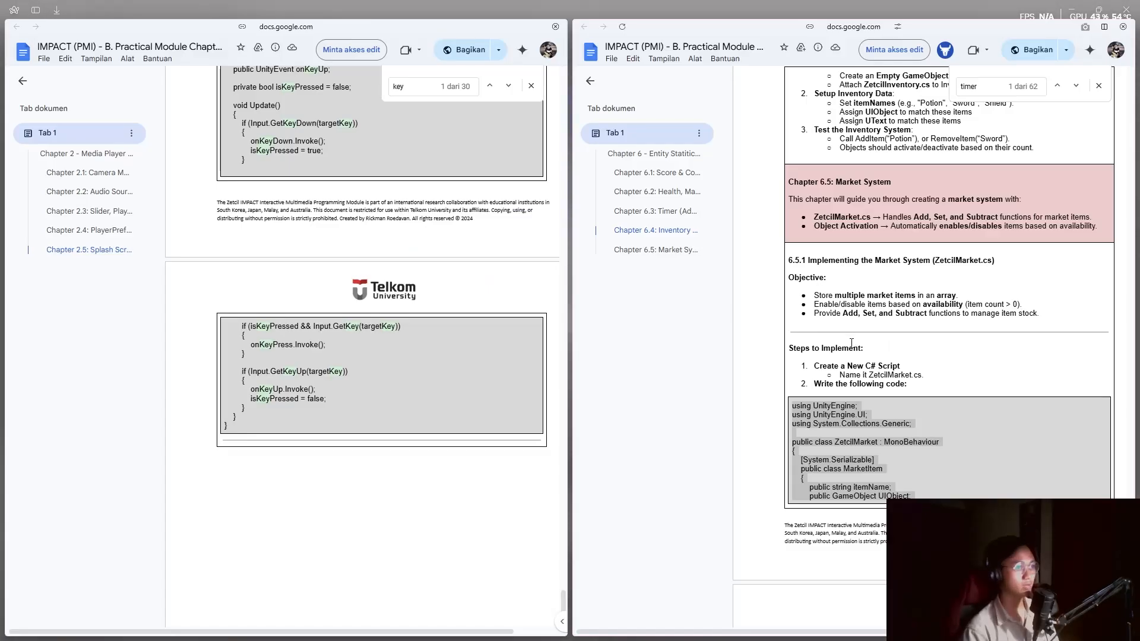
Copy the ZetcilMarket.cs code from 'using UnityEngine;' to the final brace, then return to Unity.
scroll(851, 343, "up", 3)
scroll(844, 362, "down", 4)
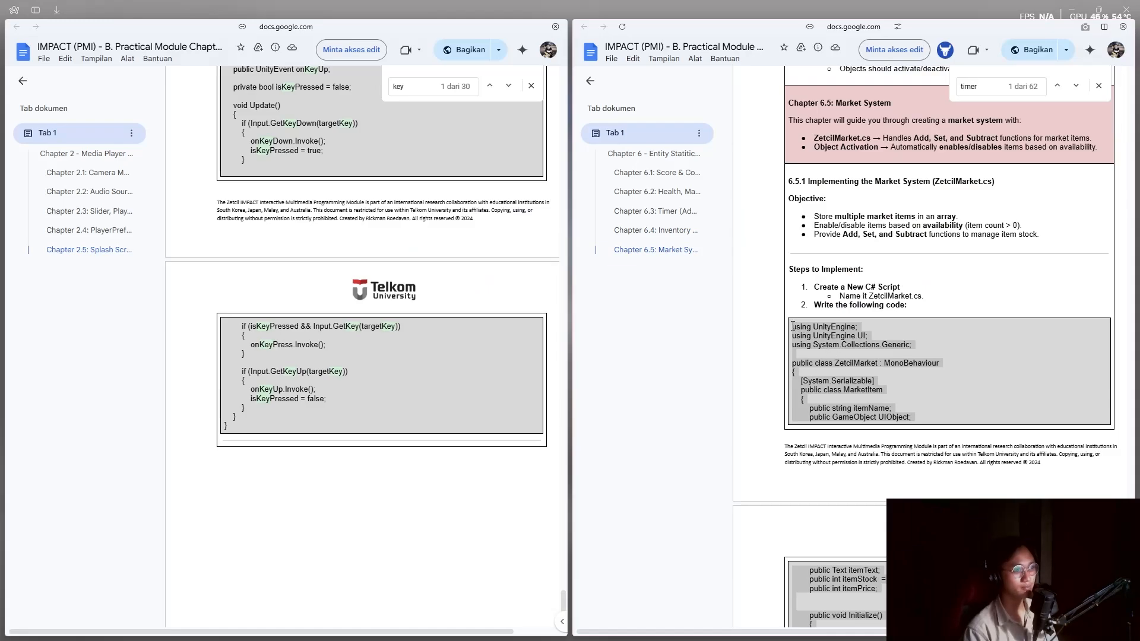
left_click(852, 362)
double_click(817, 329)
left_click(815, 327)
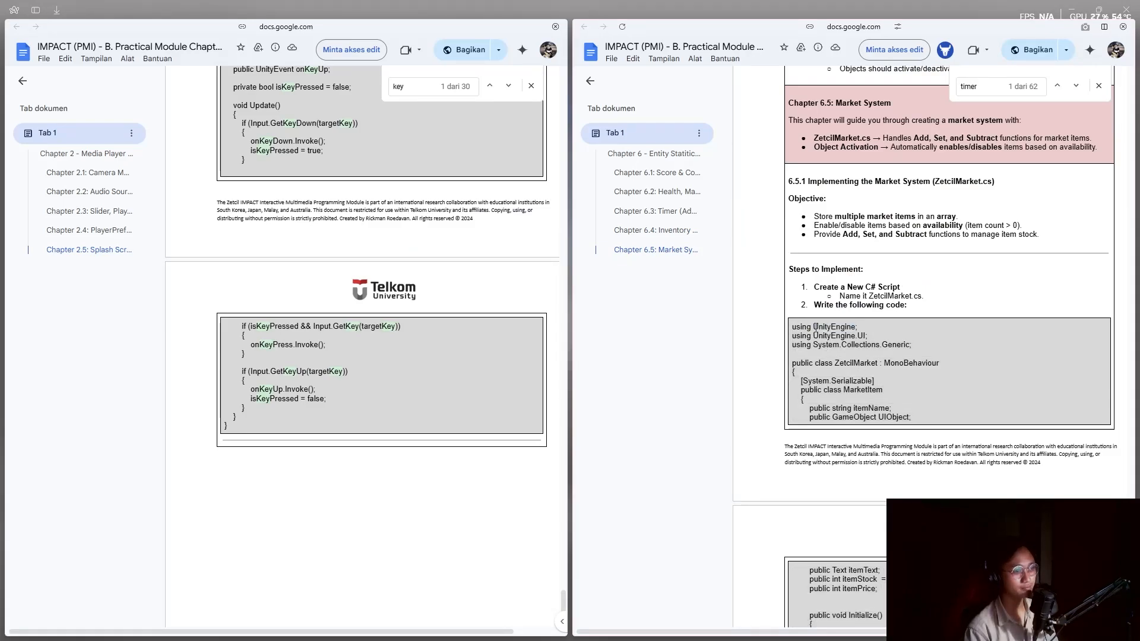
left_click_drag(792, 325, 796, 420)
scroll(962, 386, "down", 9)
scroll(925, 384, "down", 10)
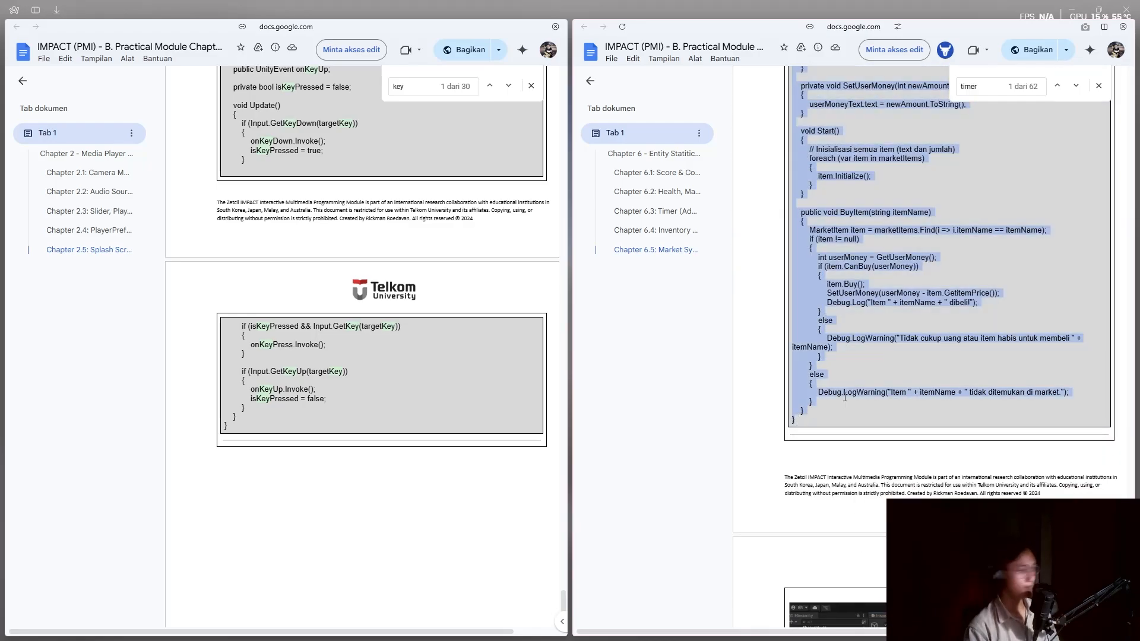
key("alt+Tab")
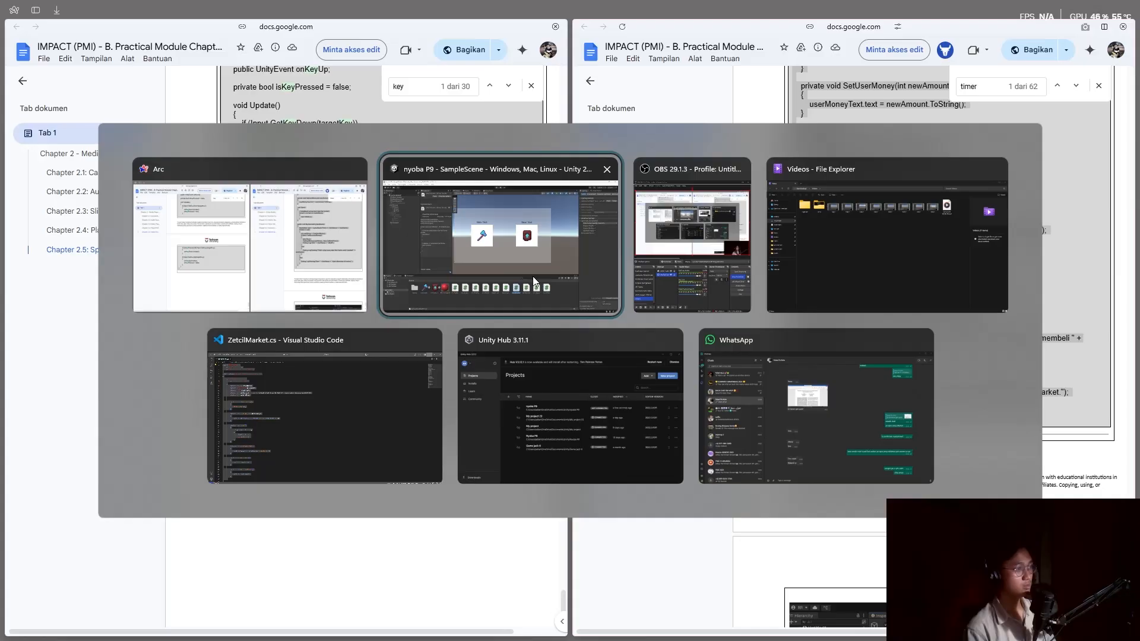
left_click(533, 276)
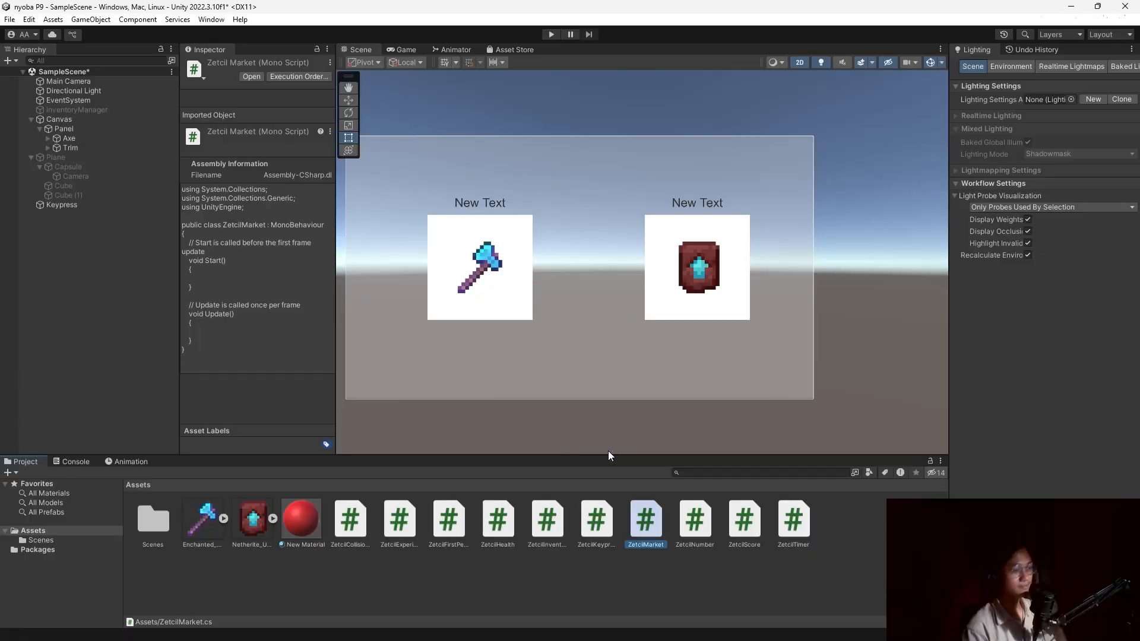
Overwrite the ZetcilMarket.cs template with the pasted market code and go back to Unity.
key("ctrl+a")
key("ctrl+v")
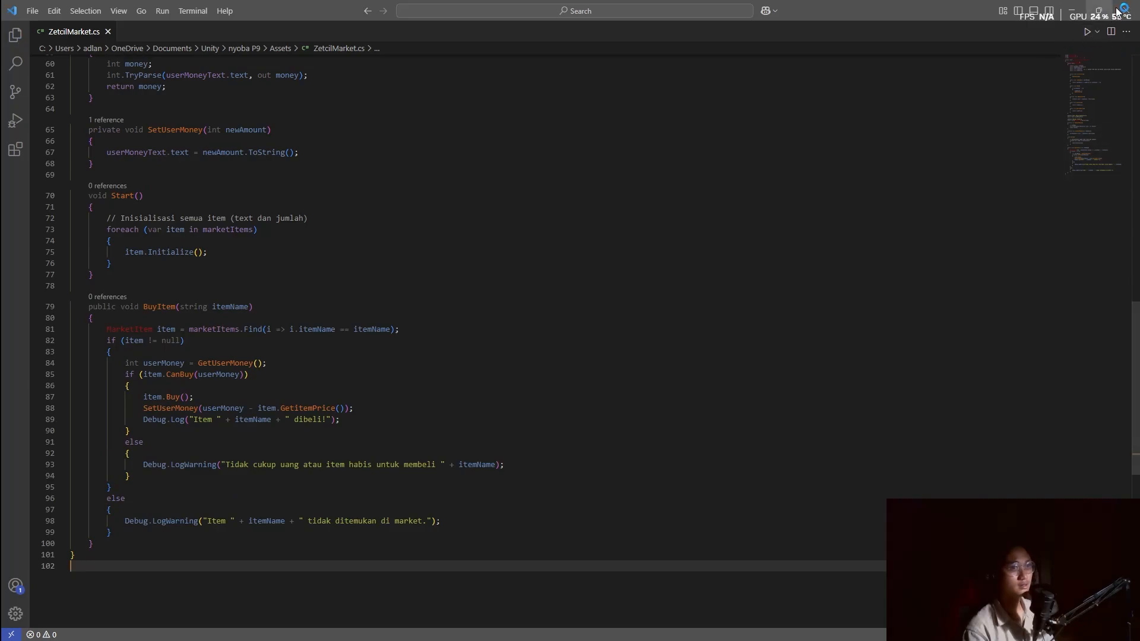
key("alt+Tab")
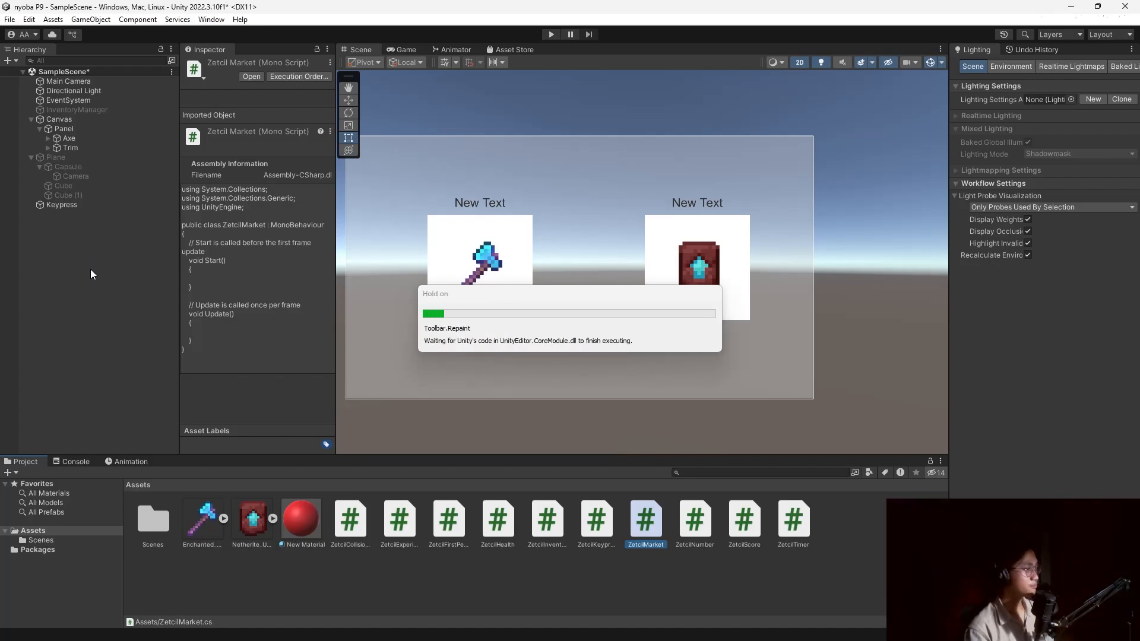
Create an empty GameObject named MarketManager and attach the ZetcilMarket script to it.
right_click(90, 269)
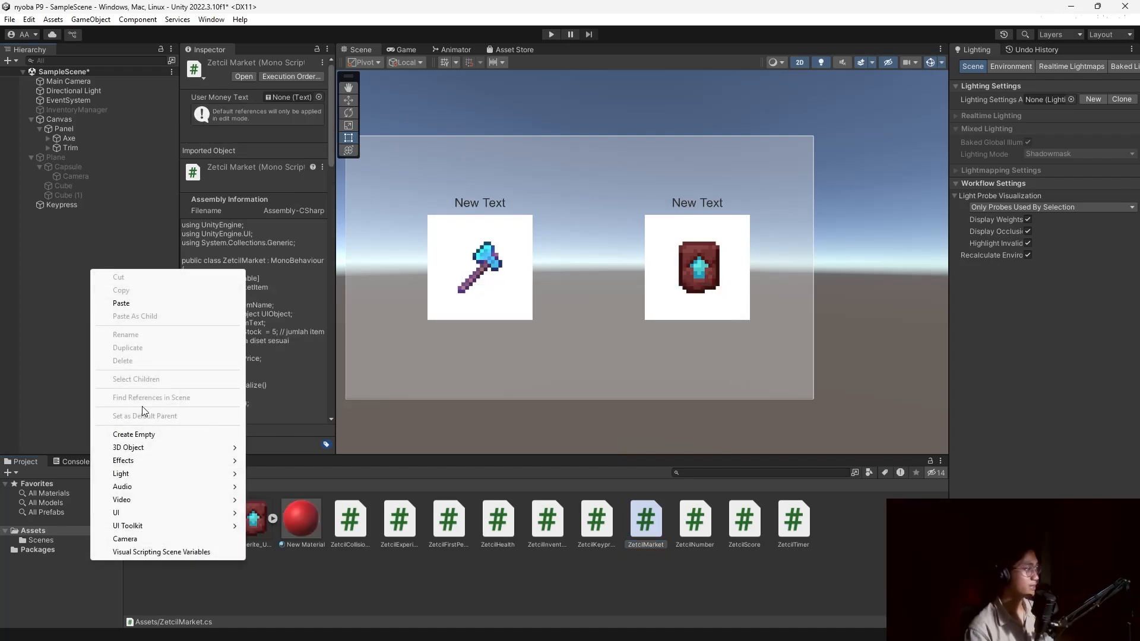
left_click(128, 435)
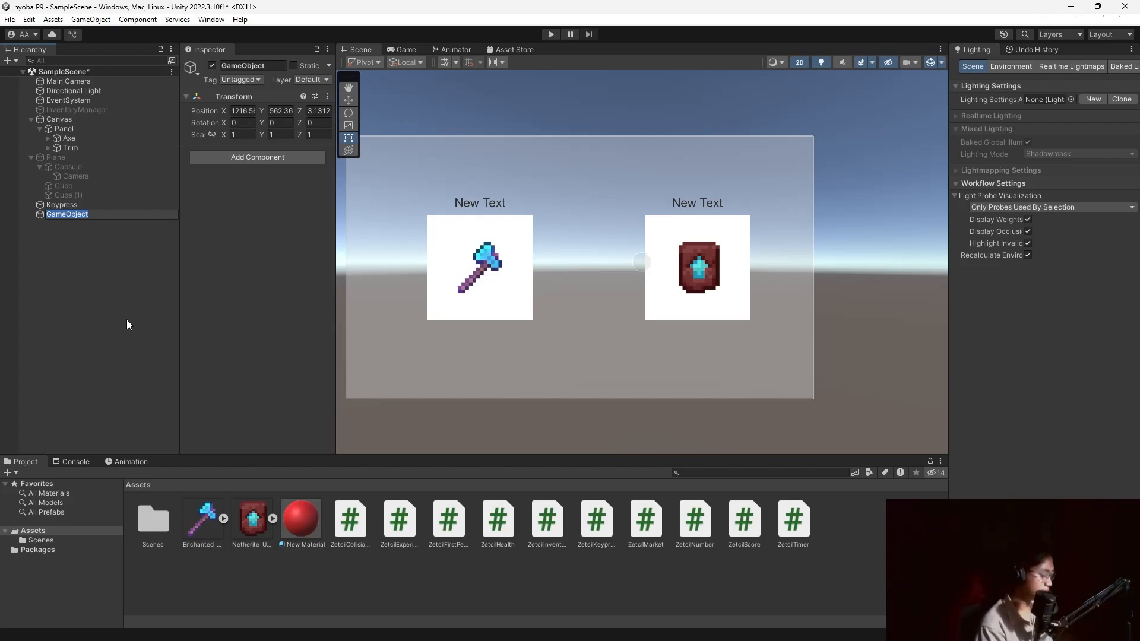
type("Market")
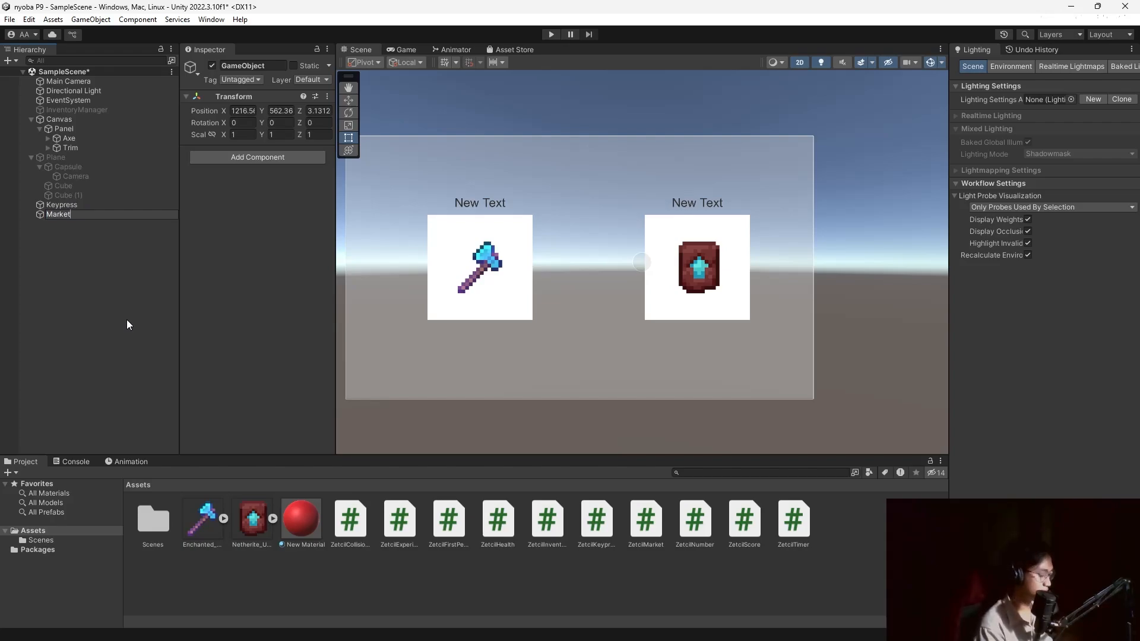
type("Manege")
key("BackSpace")
key("BackSpace")
key("BackSpace")
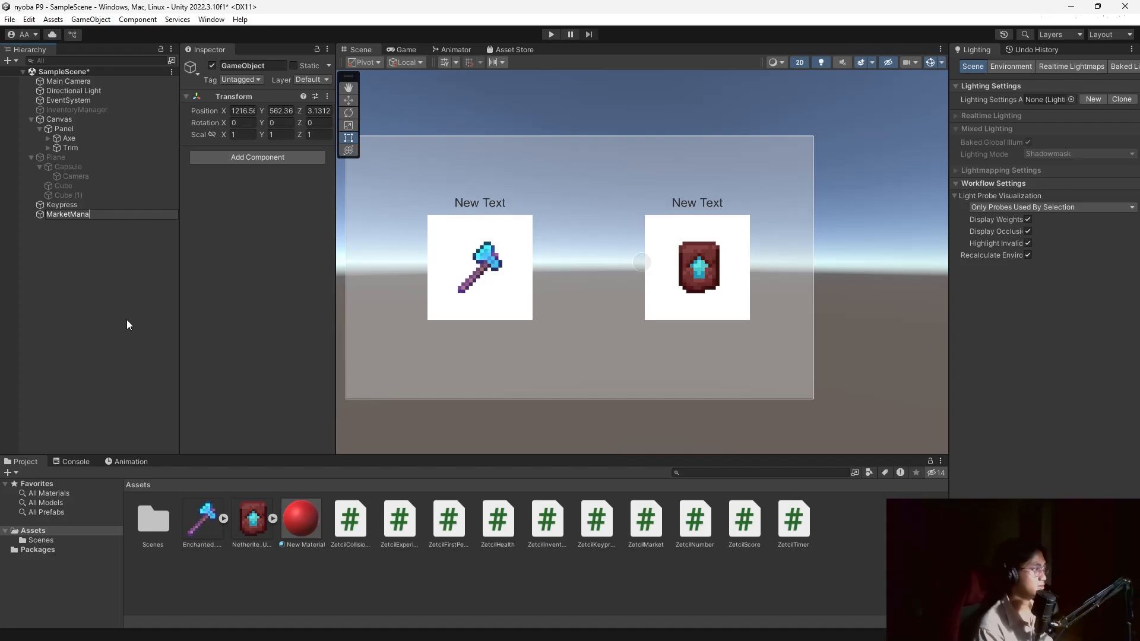
type("ager")
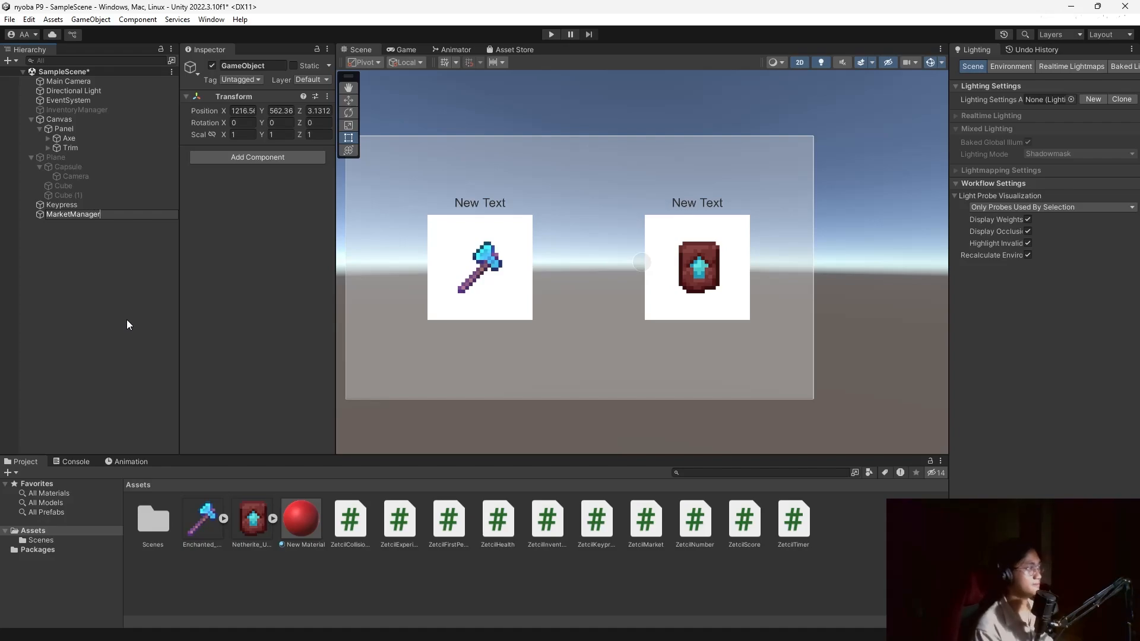
key("Return")
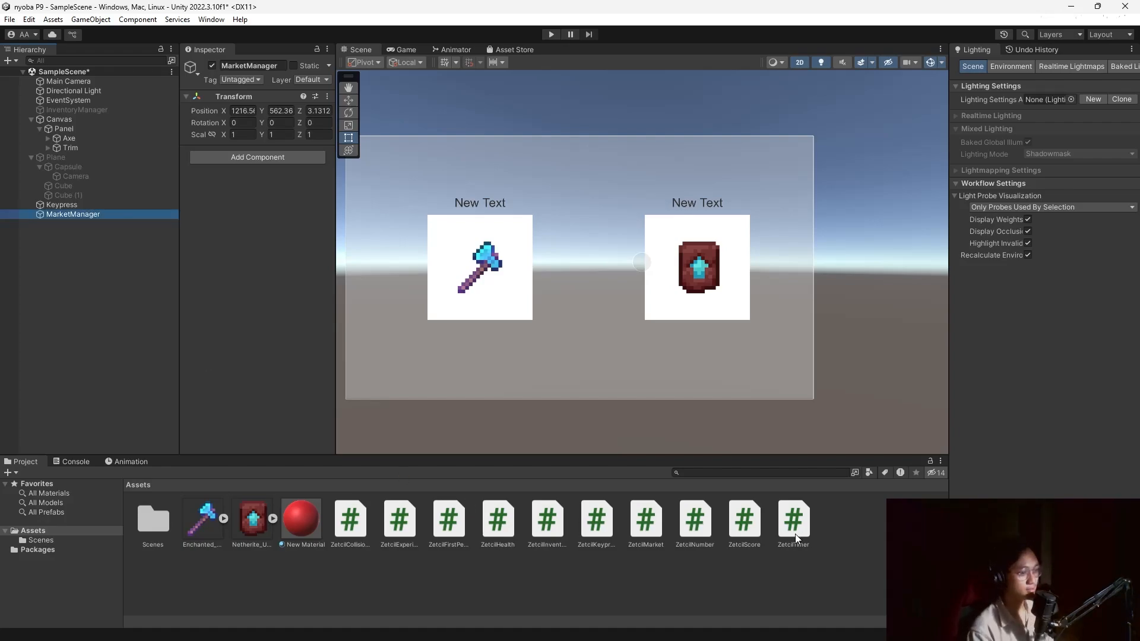
left_click_drag(646, 522, 258, 274)
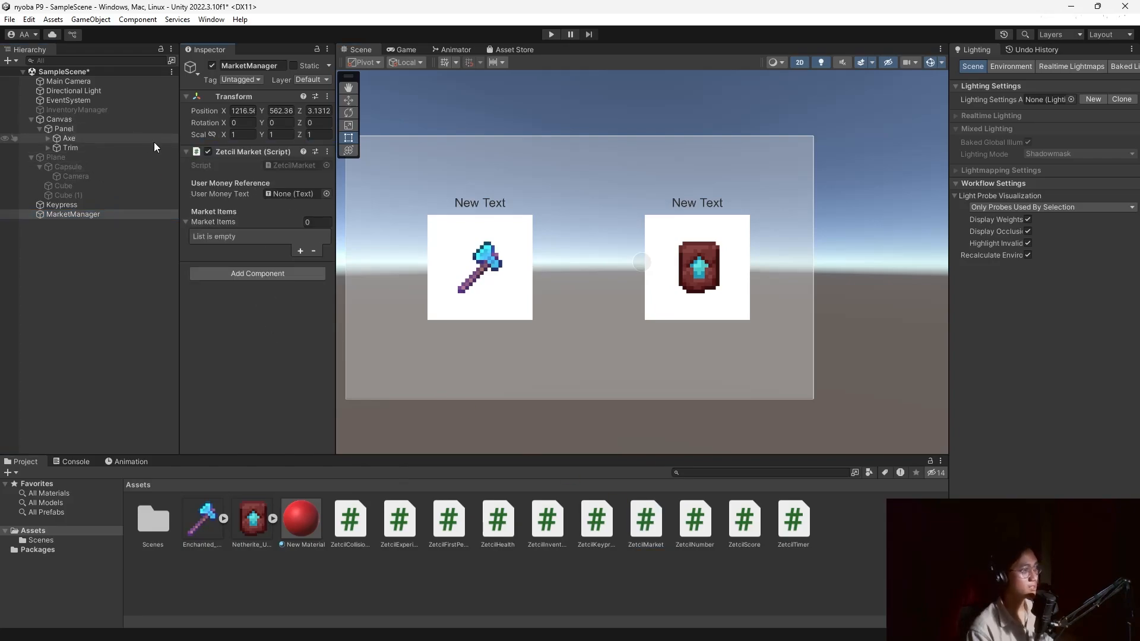
Add a legacy Text element named DUID under the Panel.
left_click(74, 119)
right_click(73, 118)
left_click(66, 127)
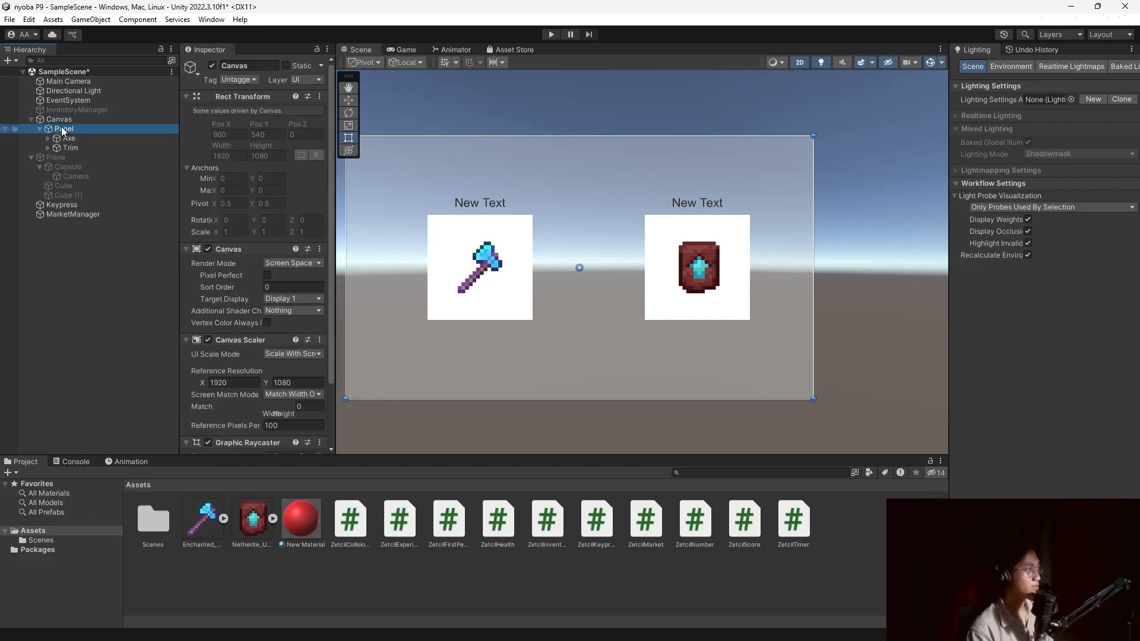
right_click(66, 127)
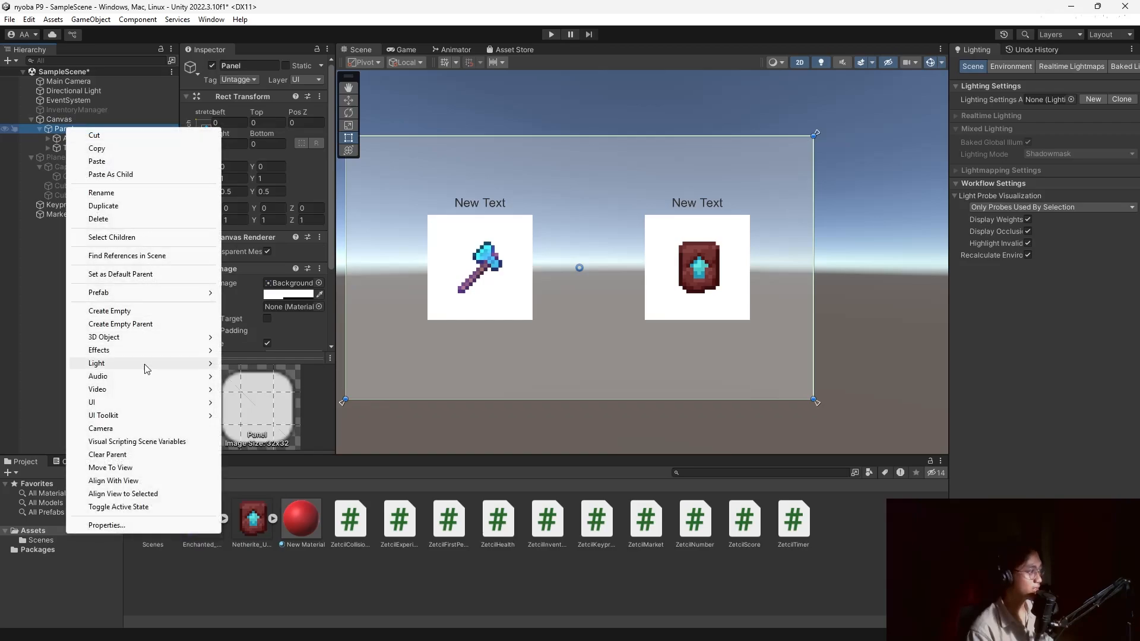
mouse_move(147, 405)
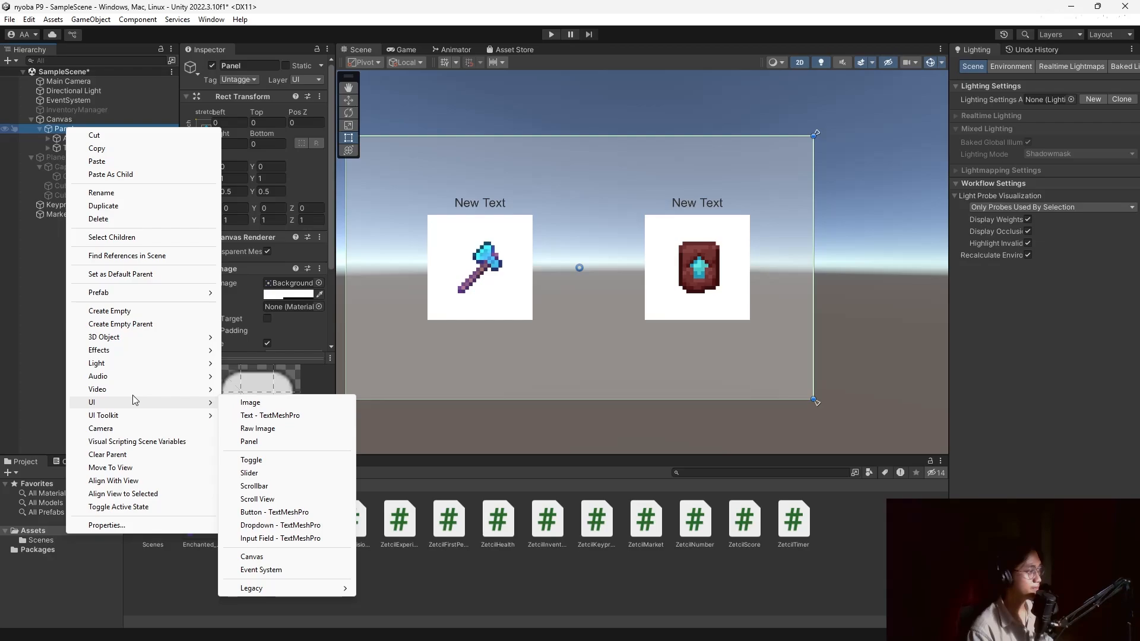
mouse_move(324, 588)
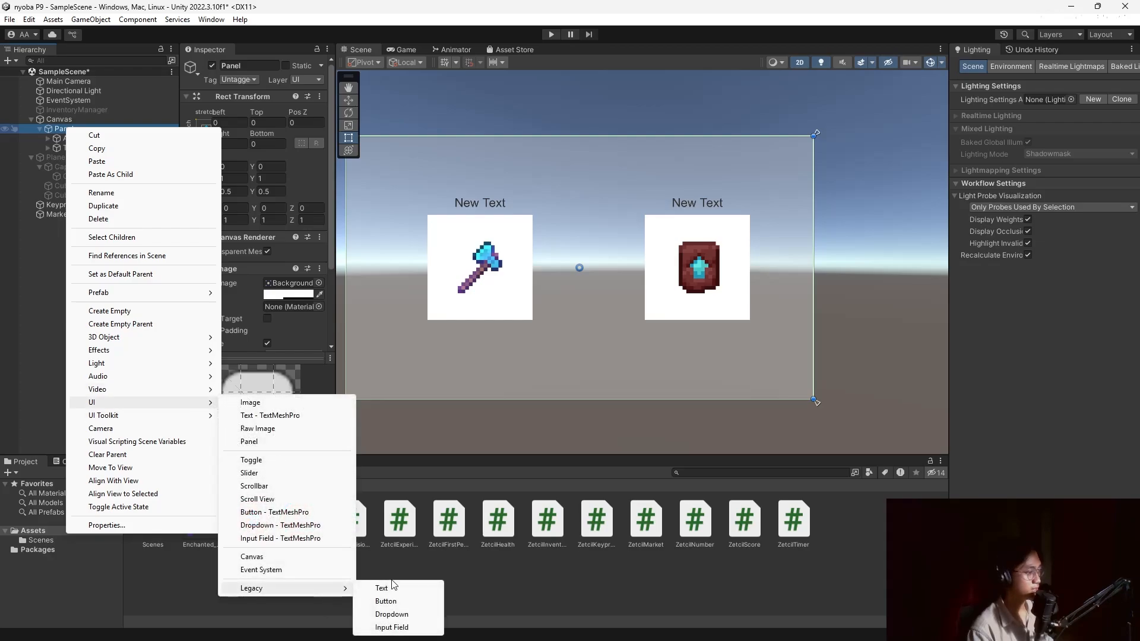
left_click(394, 587)
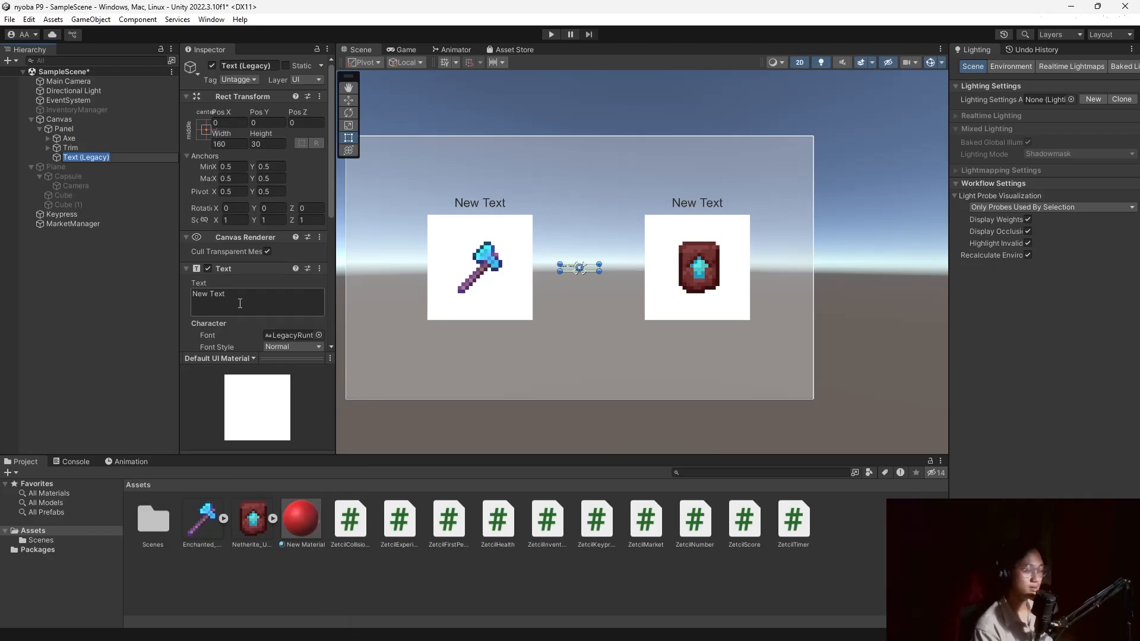
type("DUID")
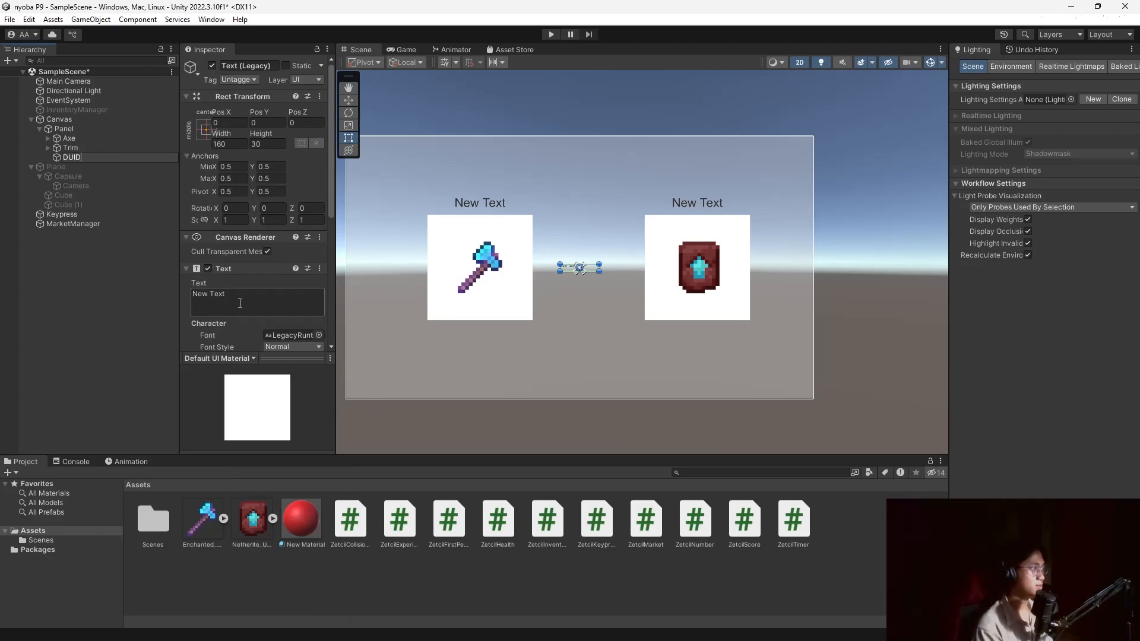
key("Return")
Set DUID's text to 10000 at font size 60 and enlarge its box at the panel's top-left.
scroll(249, 266, "down", 3)
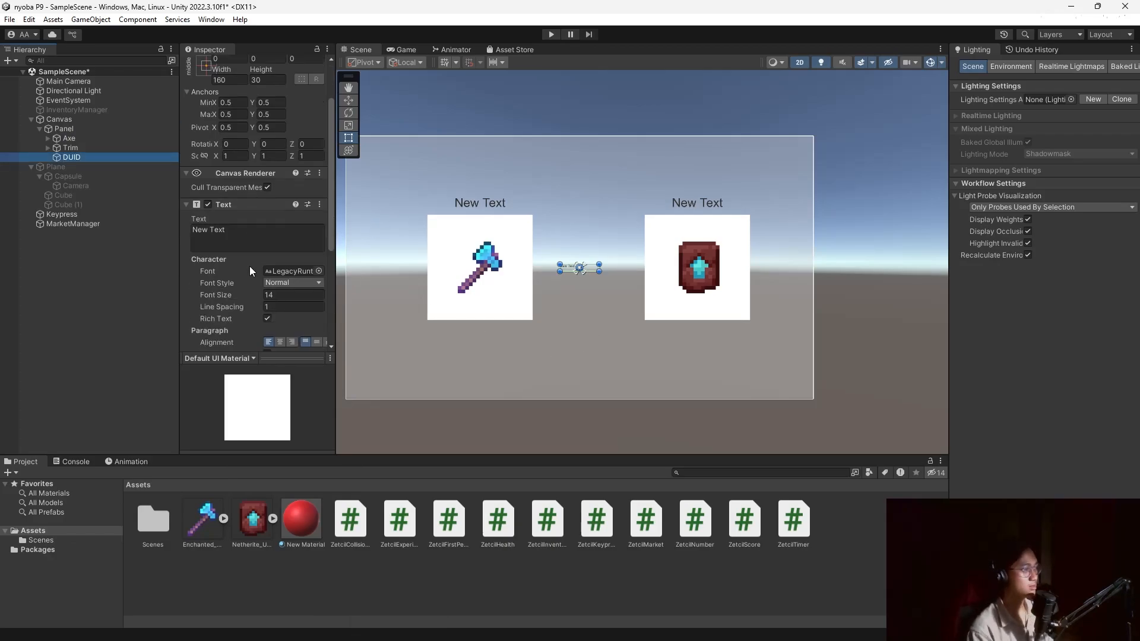
left_click(259, 234)
type("60")
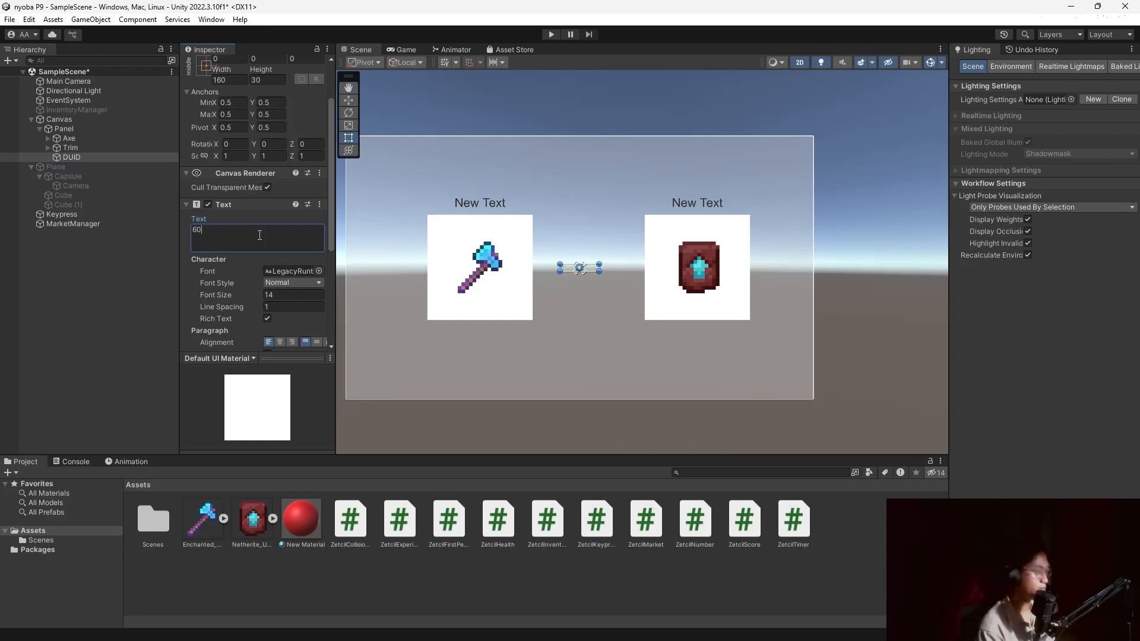
left_click(282, 294)
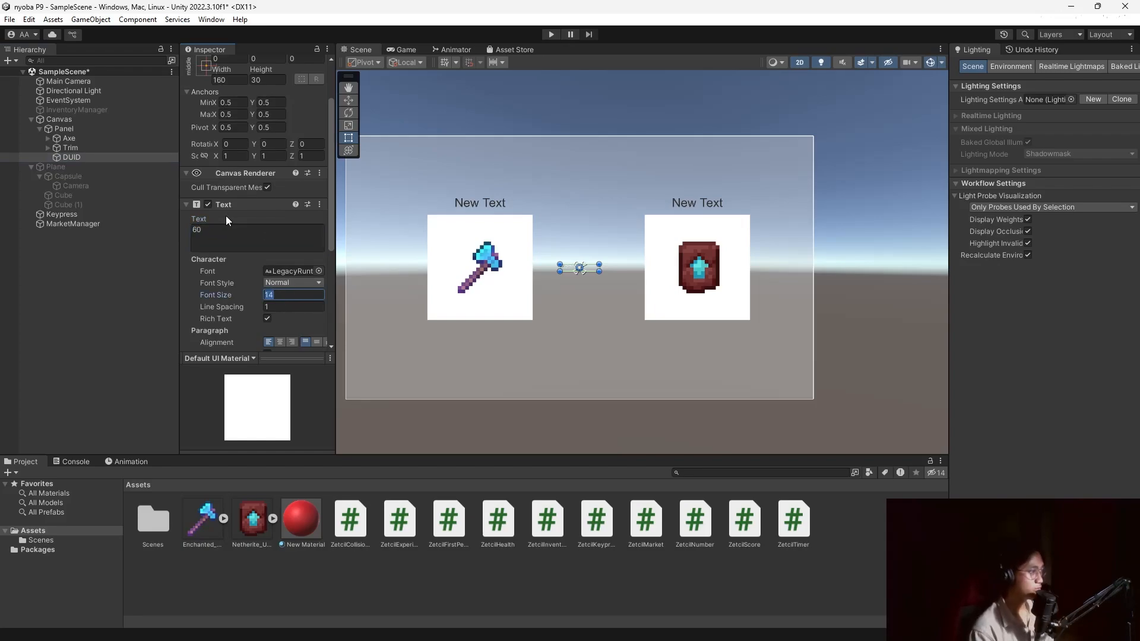
left_click(236, 230)
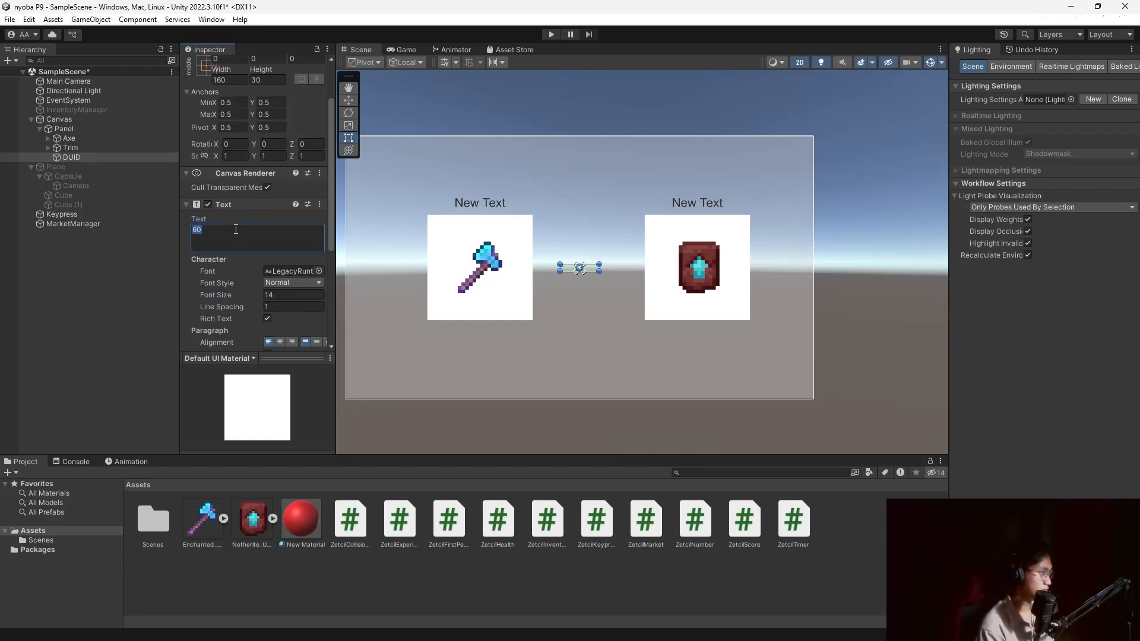
type("1000")
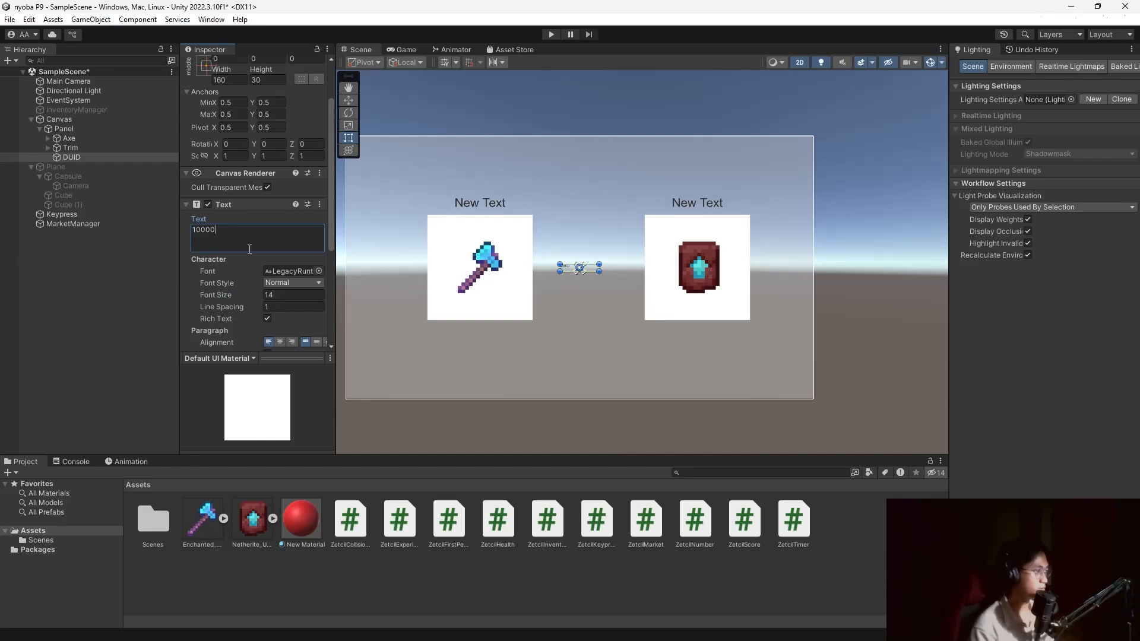
type("0")
left_click(291, 297)
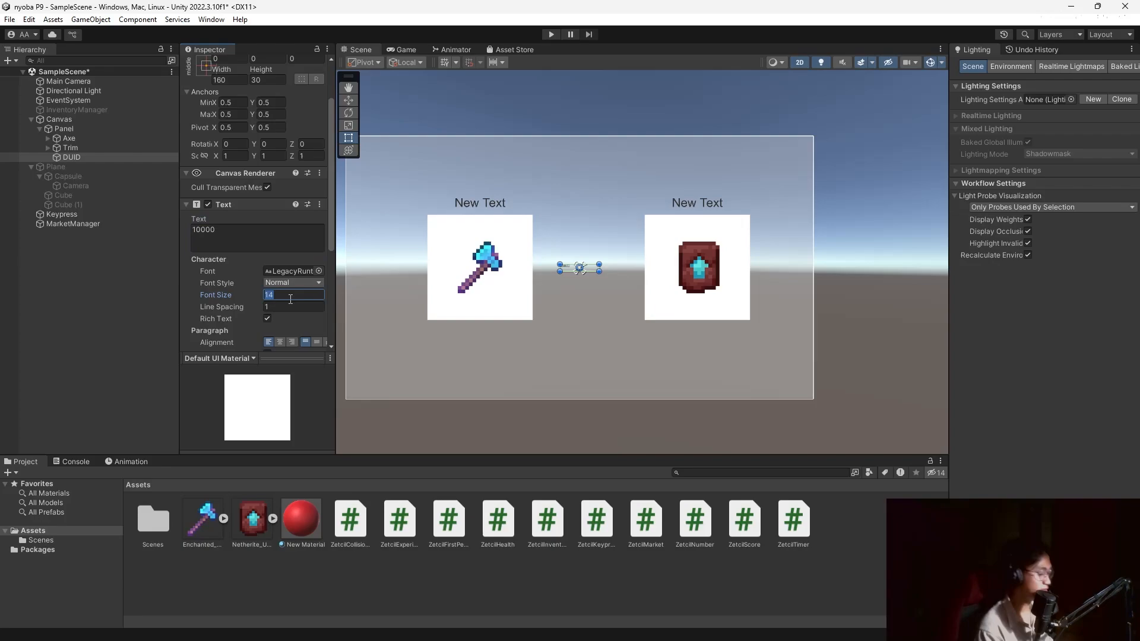
type("60")
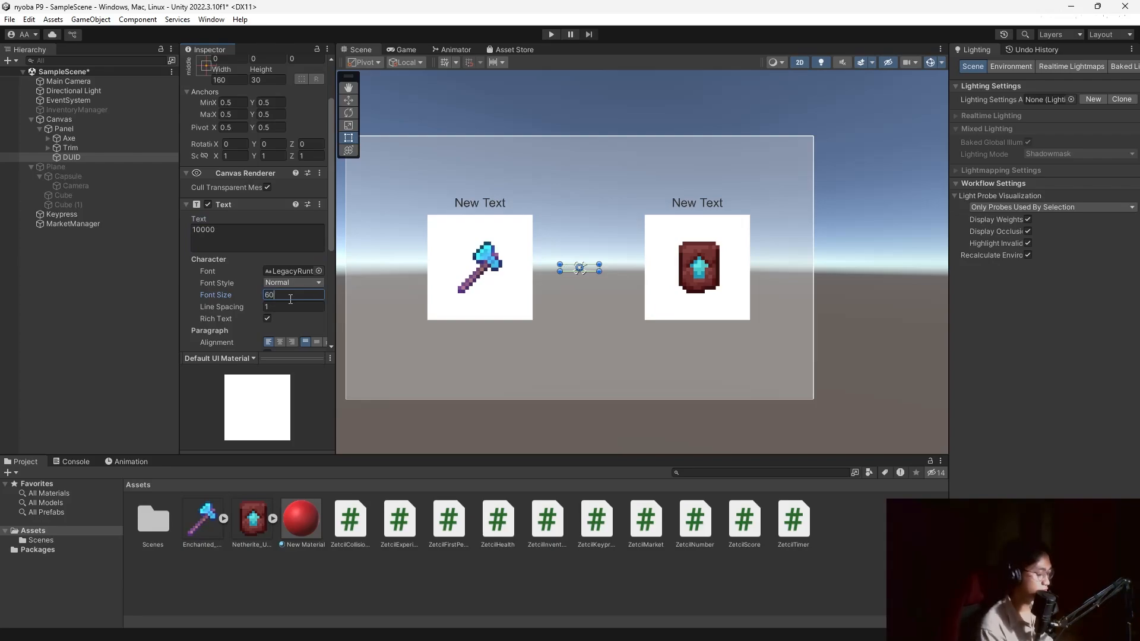
left_click_drag(597, 268, 412, 156)
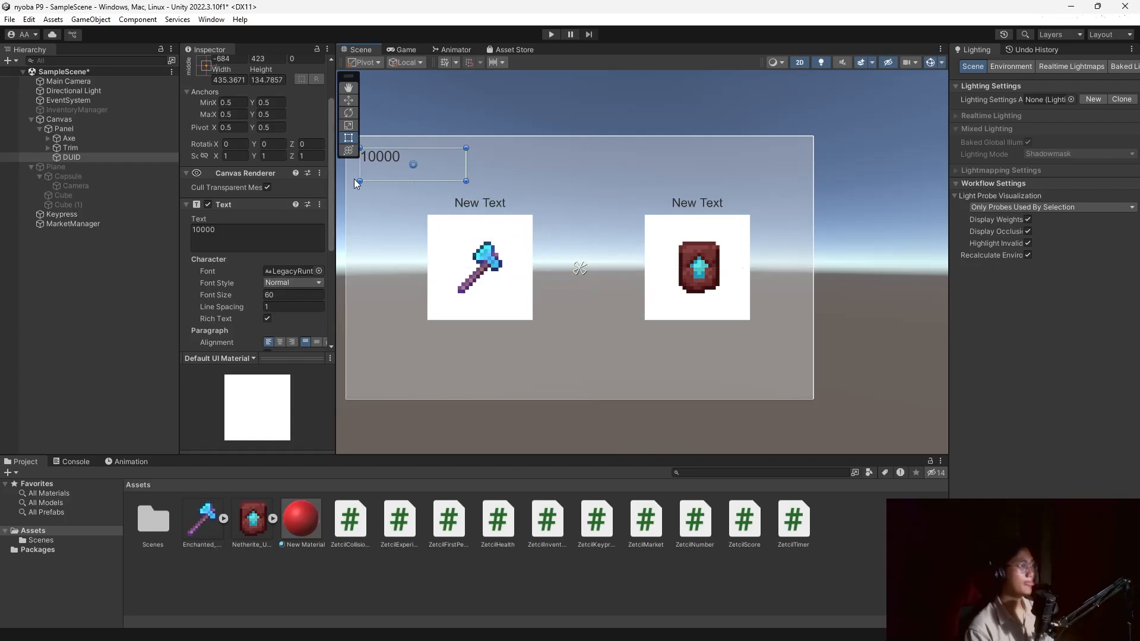
Link DUID as MarketManager's user money text and add two market item entries.
left_click(100, 225)
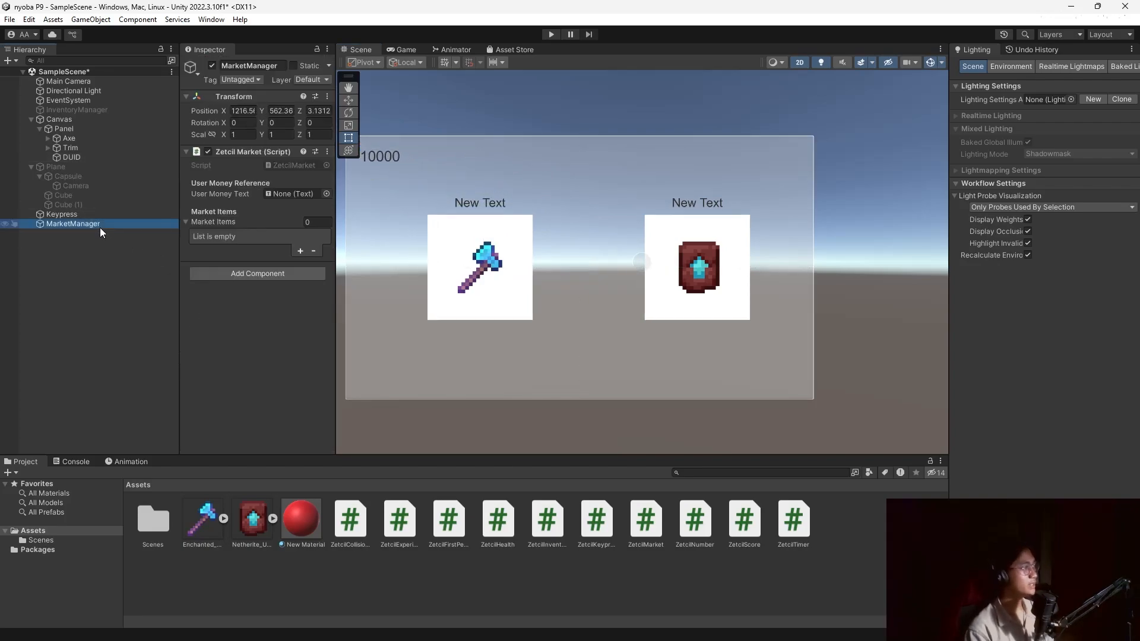
left_click(62, 158)
left_click_drag(126, 158, 289, 195)
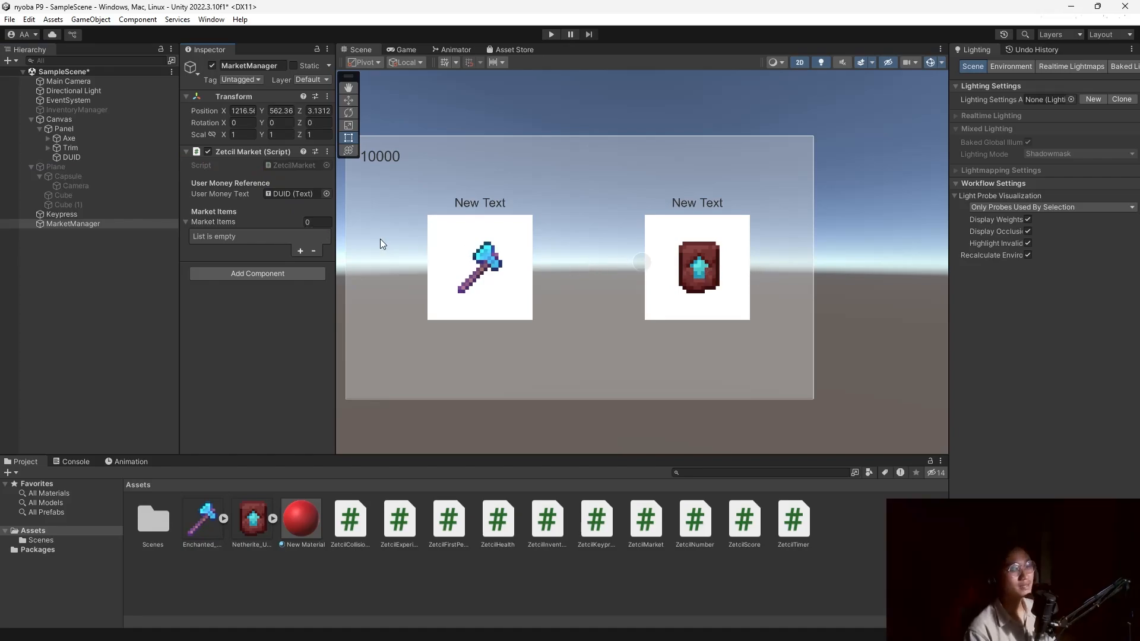
left_click(299, 251)
left_click(301, 310)
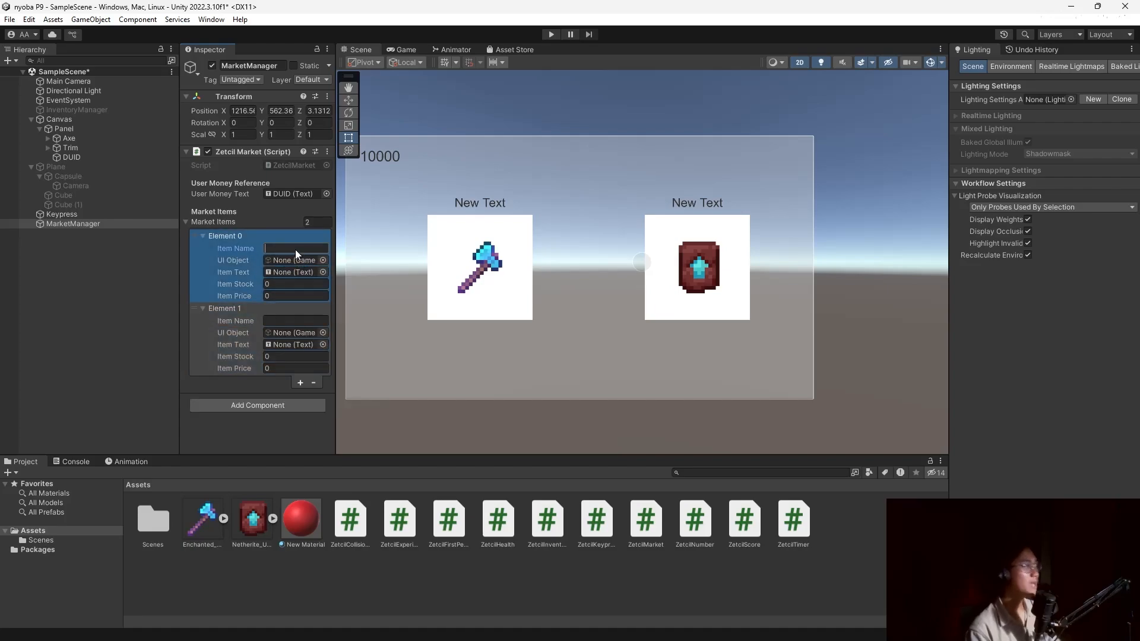
Fill the first item as Axe with AxeUI, TextAxe, stock 10 and price 1000.
type("Axe")
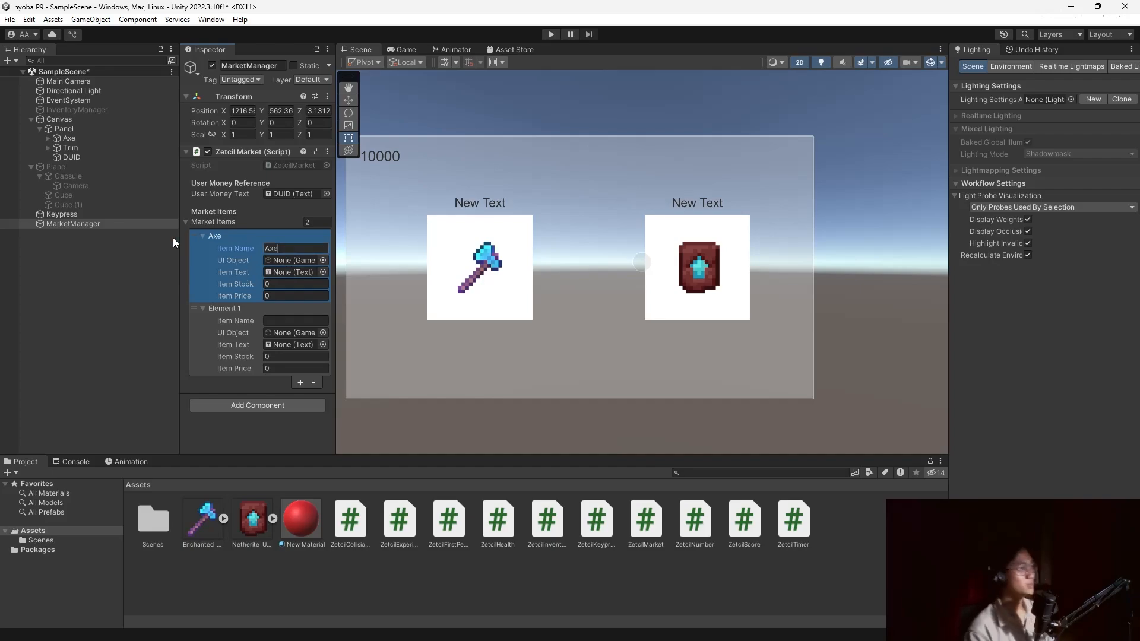
left_click(47, 139)
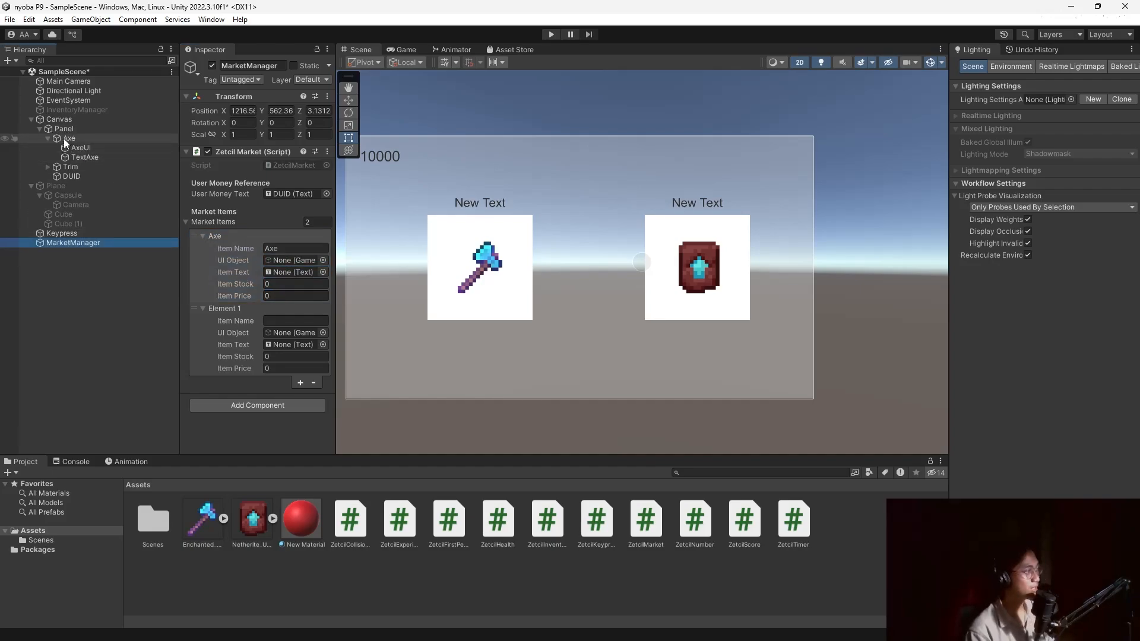
left_click_drag(87, 149, 298, 261)
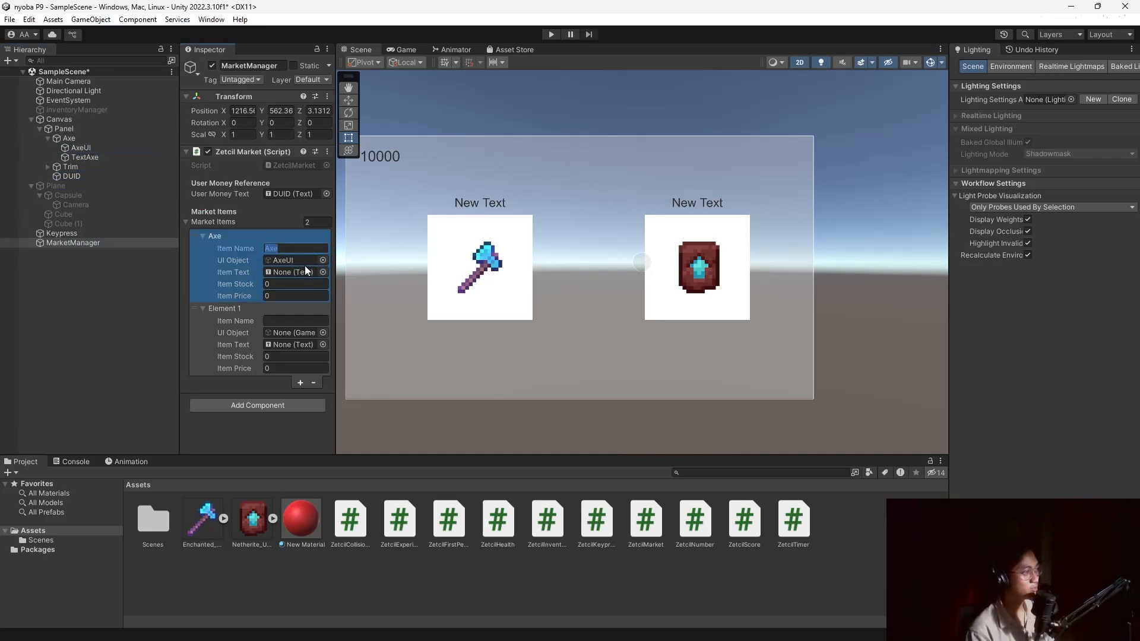
left_click_drag(88, 158, 287, 276)
left_click(289, 282)
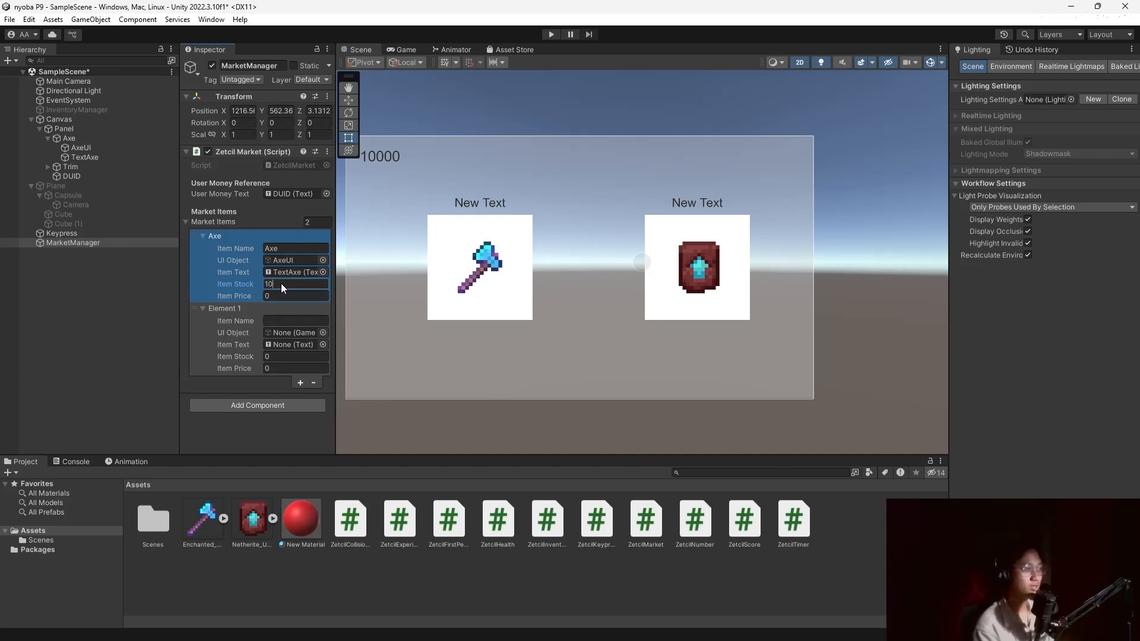
left_click(284, 296)
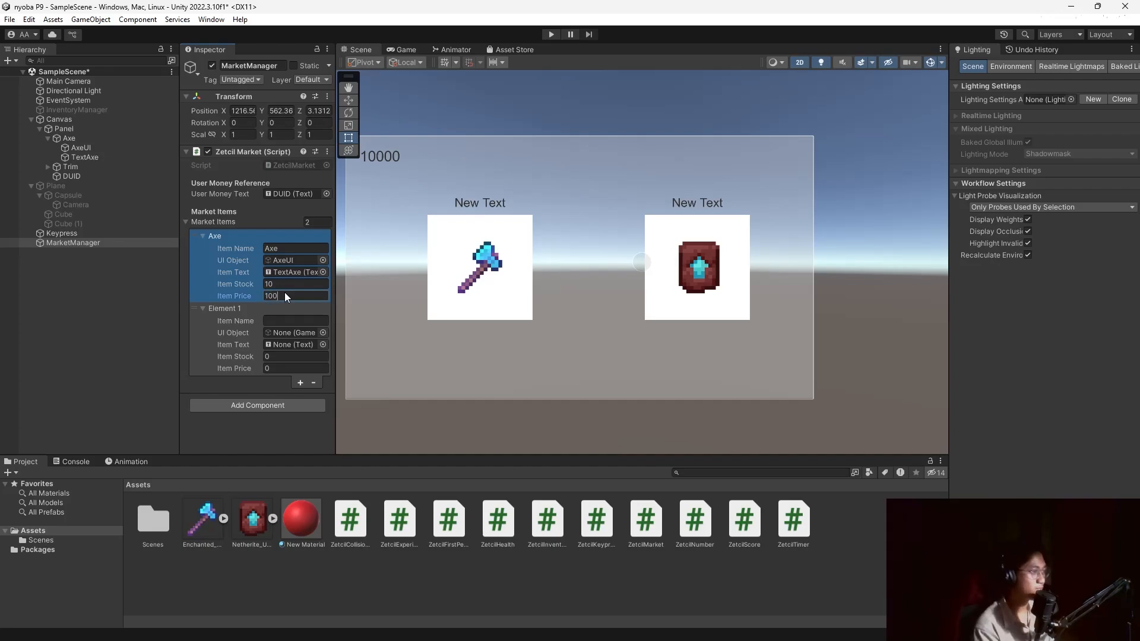
left_click(294, 322)
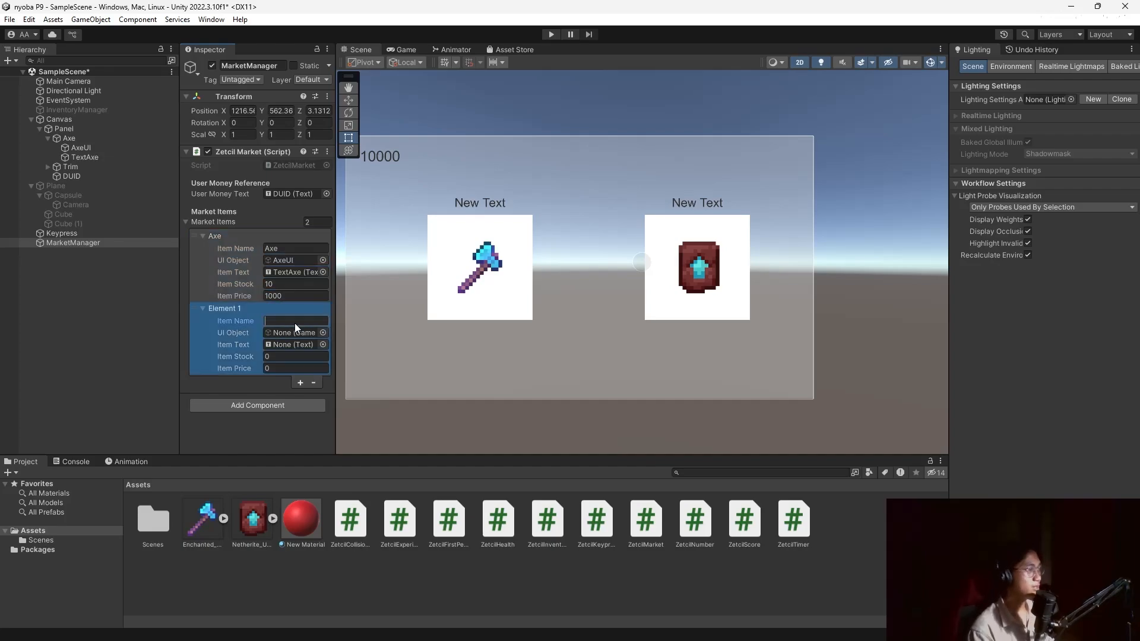
Name the second item Trim and assign TrimUI and TextTrim to it.
type("Trim")
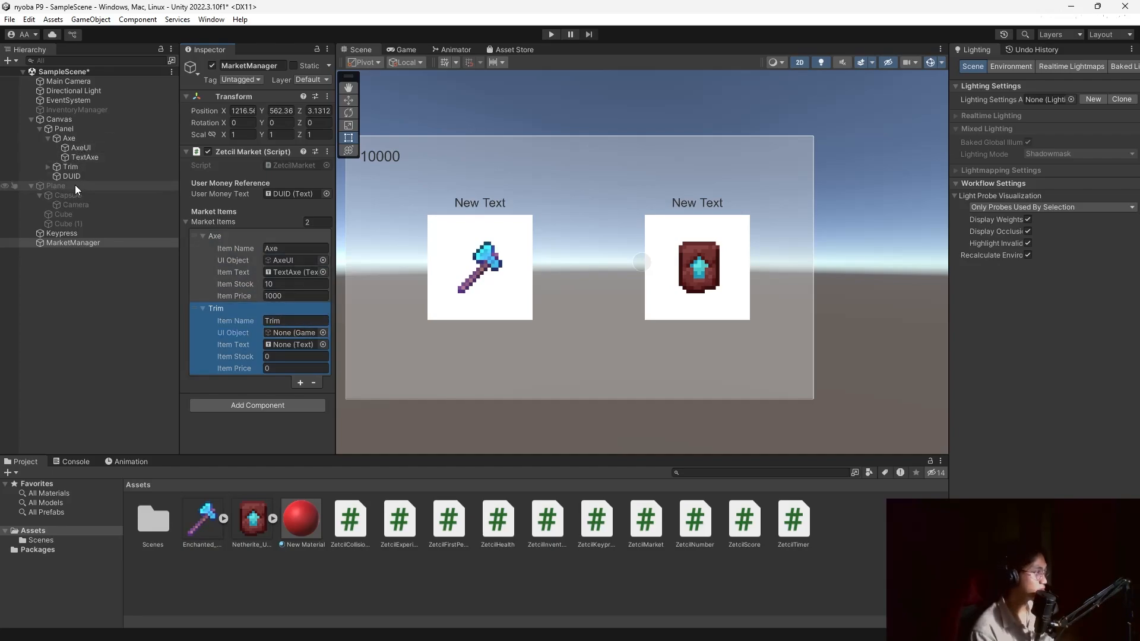
left_click(48, 167)
left_click_drag(63, 176, 283, 336)
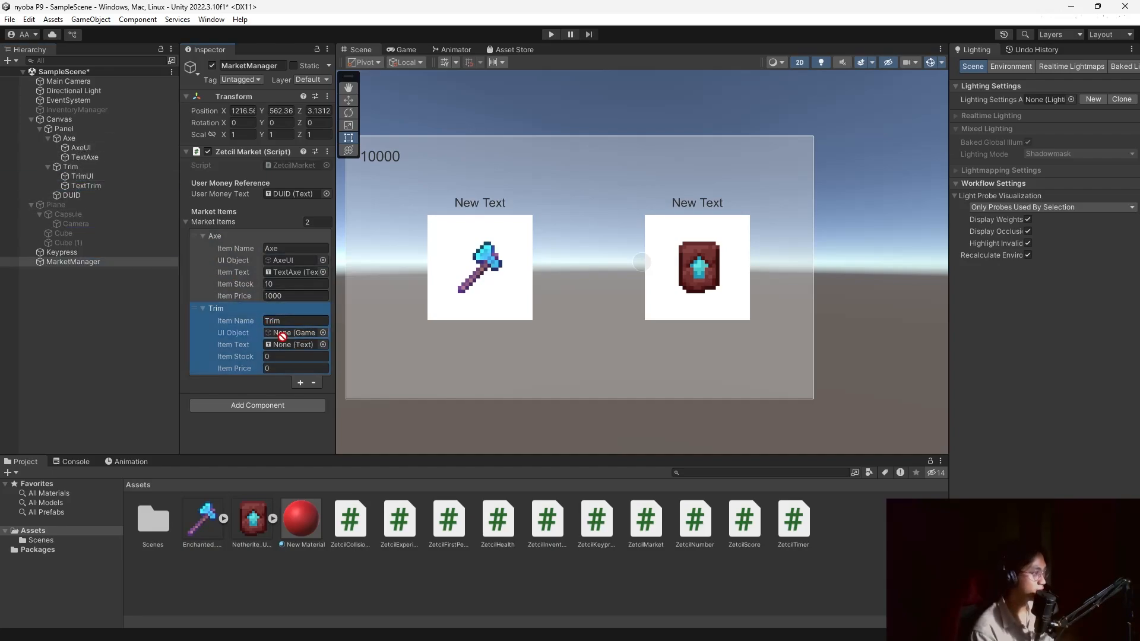
left_click_drag(81, 186, 283, 345)
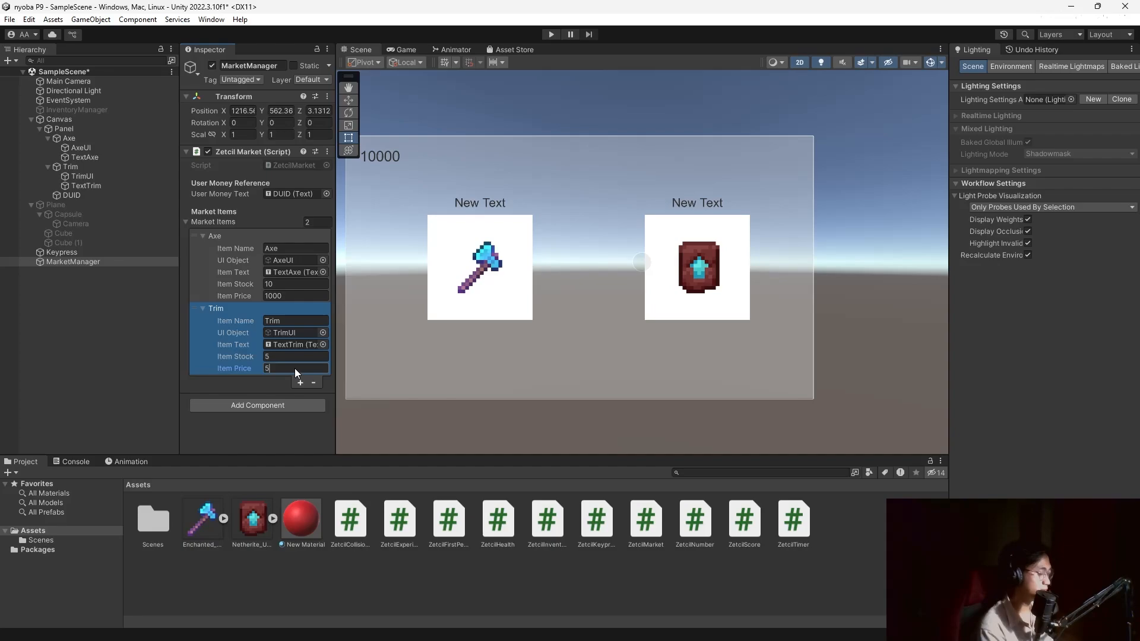
Create a legacy UI button below the axe image and name it ButtonAxe.
left_click(114, 347)
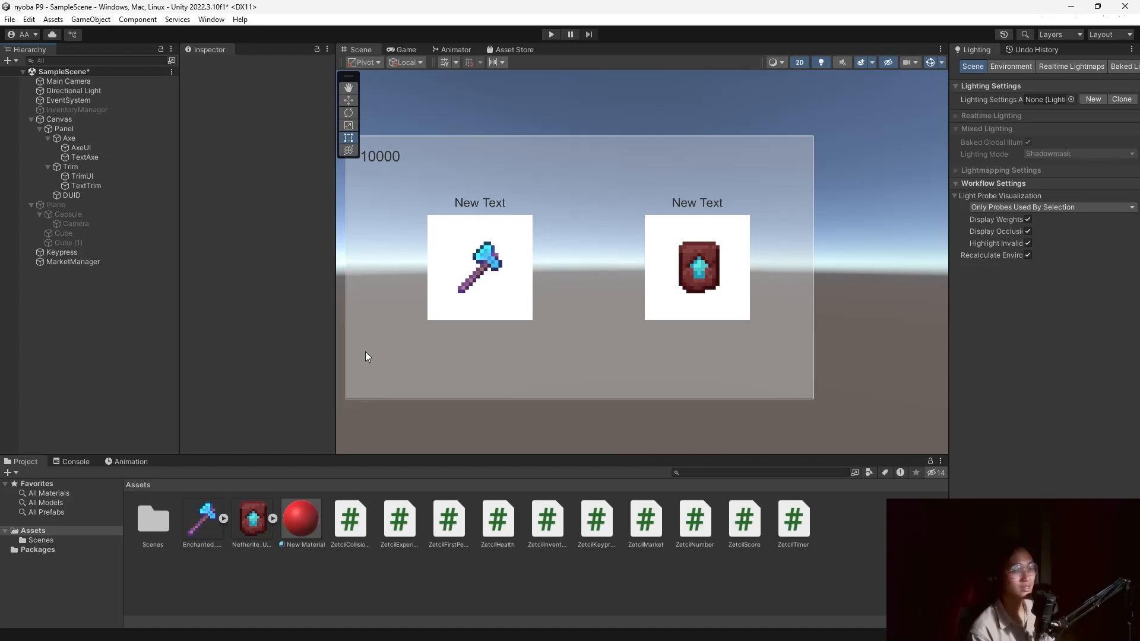
right_click(71, 308)
mouse_move(158, 549)
mouse_move(309, 550)
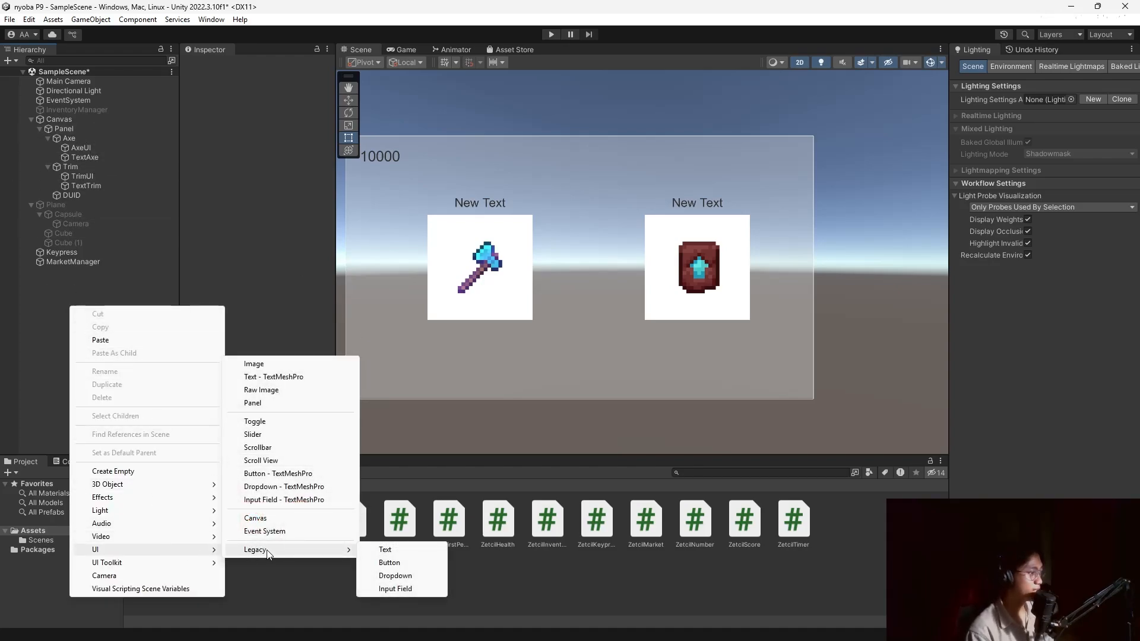
left_click(390, 563)
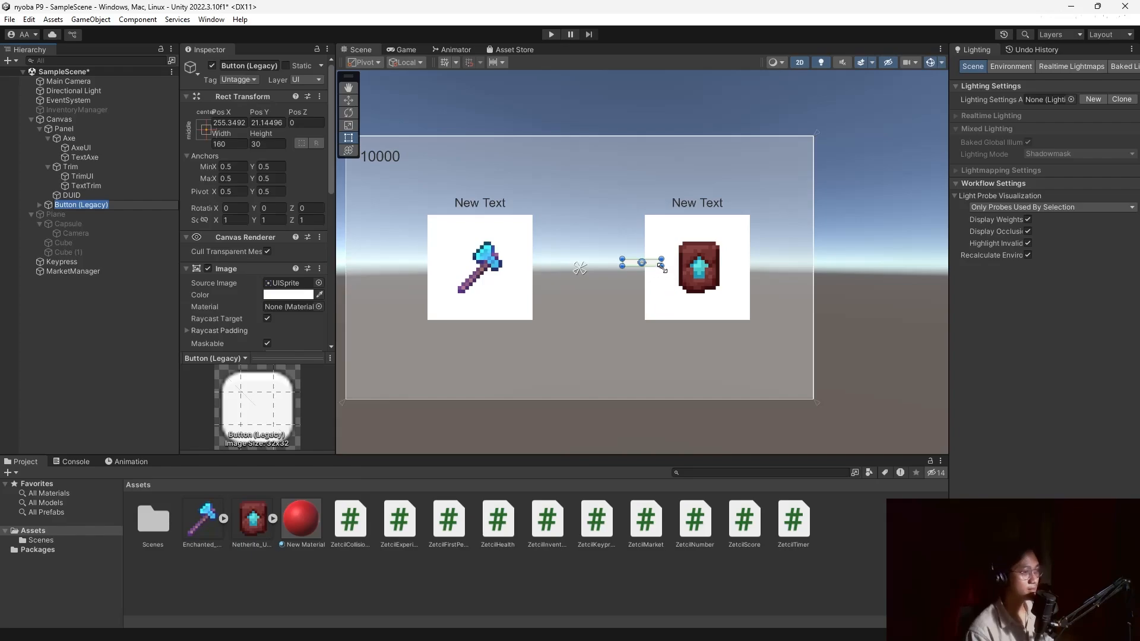
left_click_drag(663, 266, 509, 366)
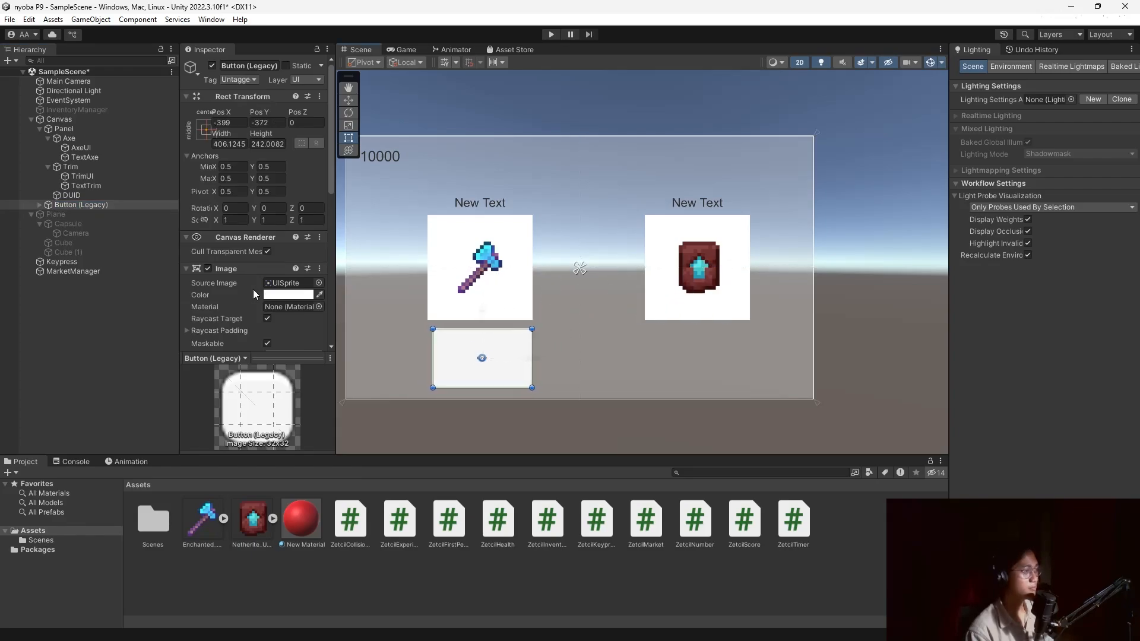
scroll(253, 290, "down", 5)
left_click(40, 205)
left_click(65, 214)
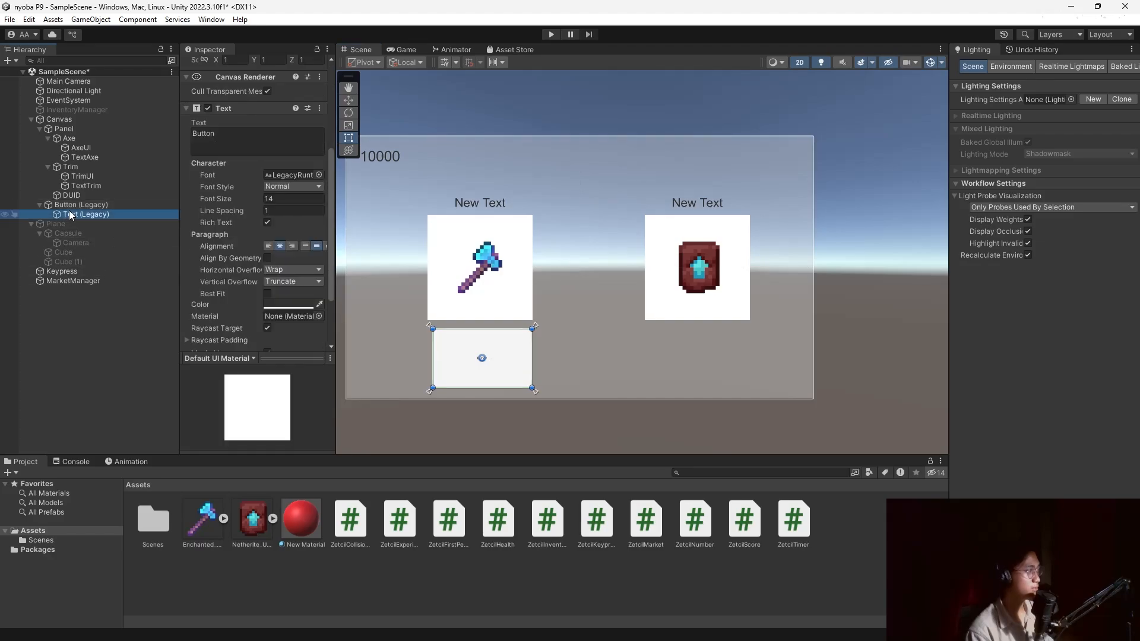
left_click(69, 206)
scroll(252, 85, "up", 5)
left_click(255, 66)
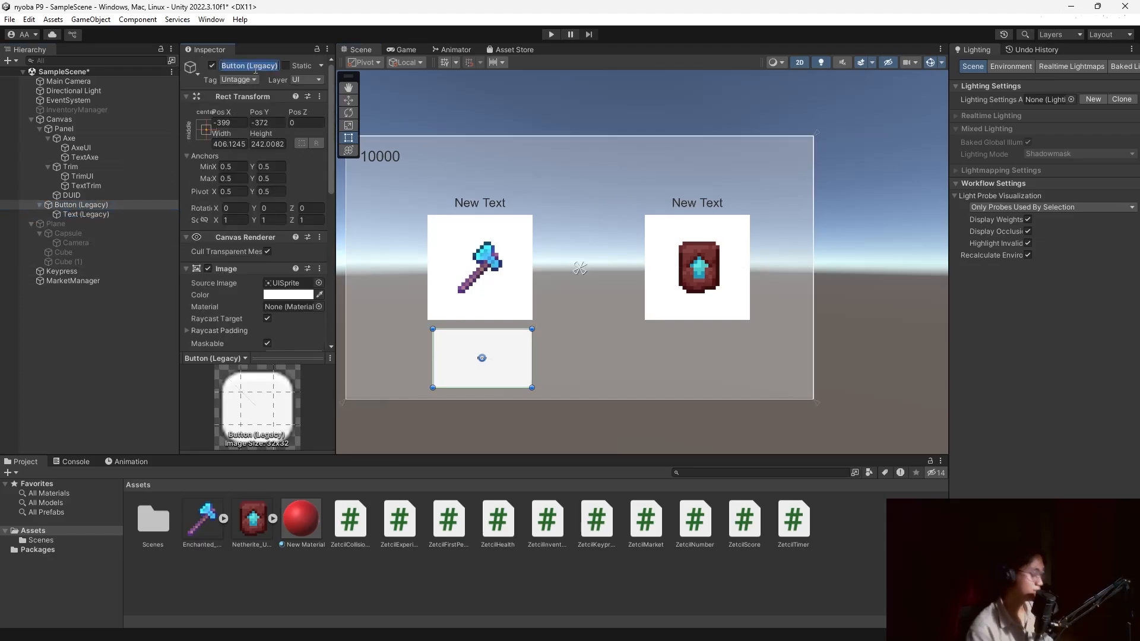
type("Butto")
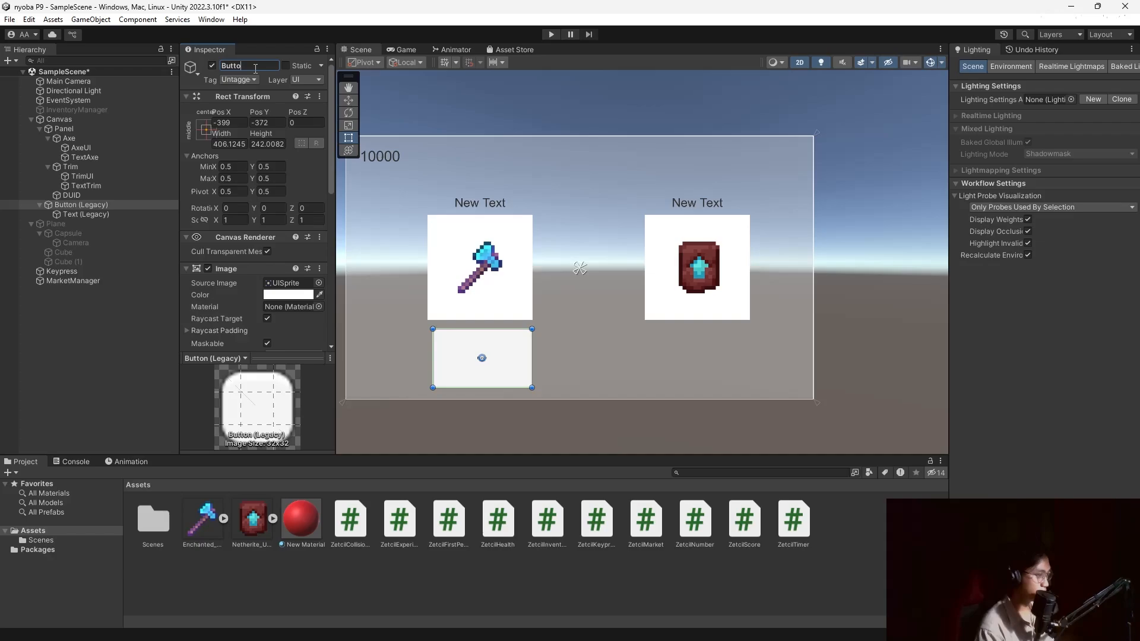
type("nAxe")
key("Return")
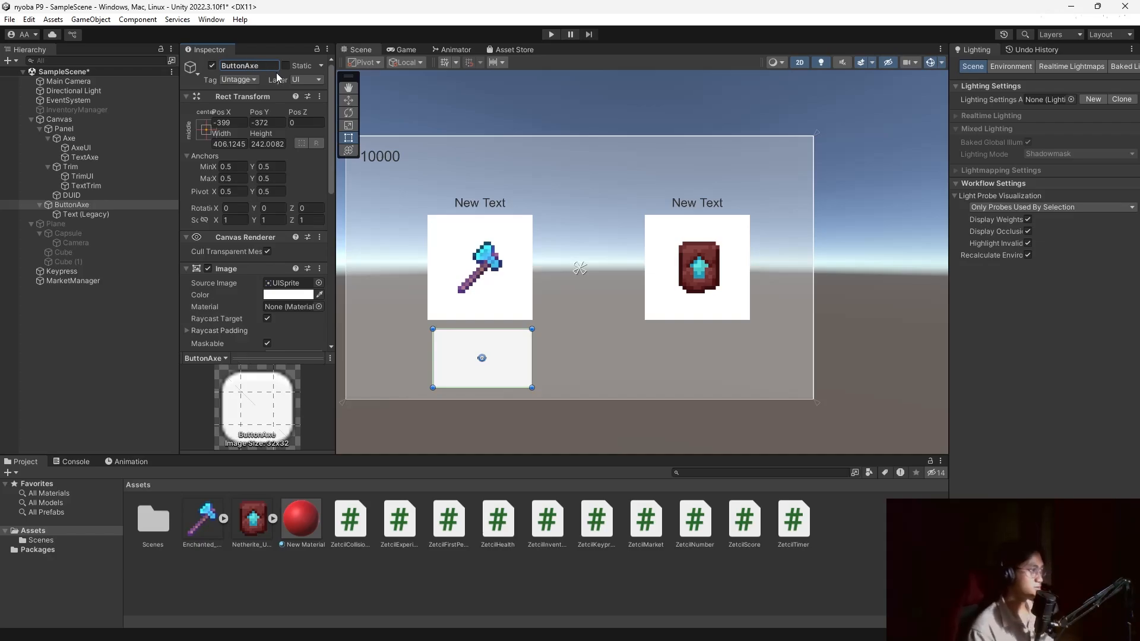
Set ButtonAxe's label text to BUY at font size 70.
scroll(250, 247, "down", 3)
scroll(250, 244, "down", 5)
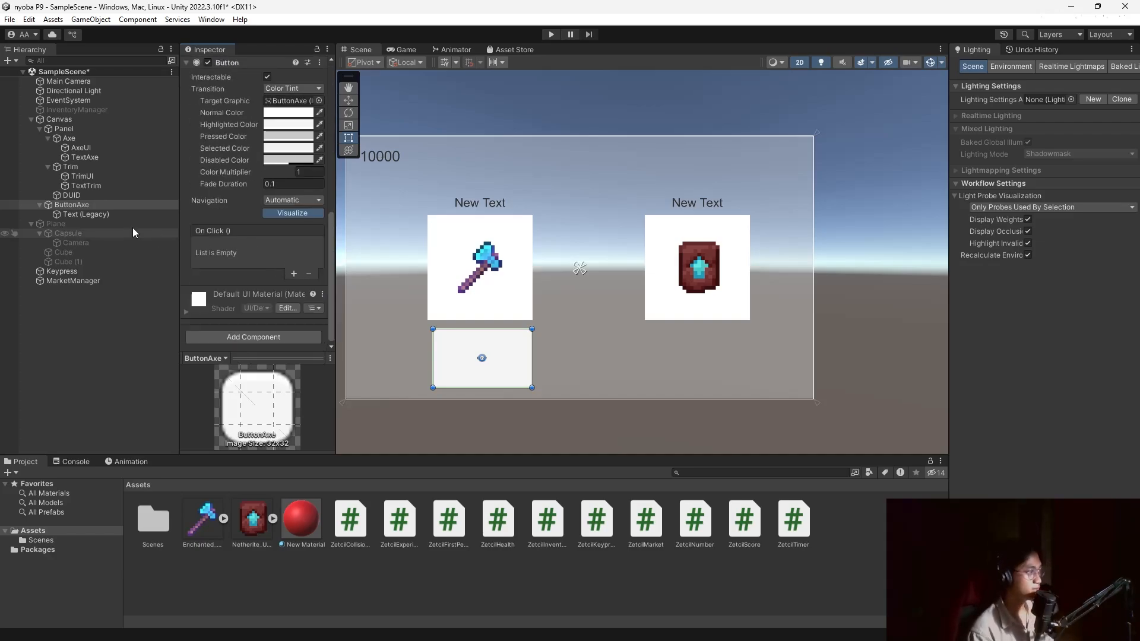
left_click(78, 215)
scroll(333, 134, "up", 2)
left_click(237, 133)
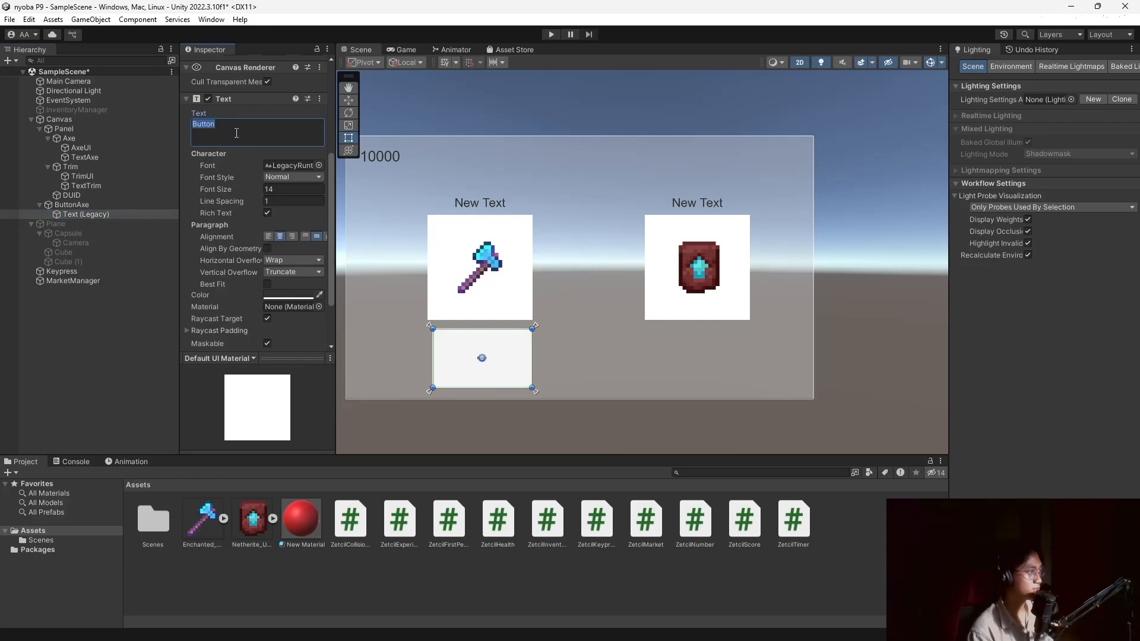
type("BUY")
scroll(249, 178, "down", 3)
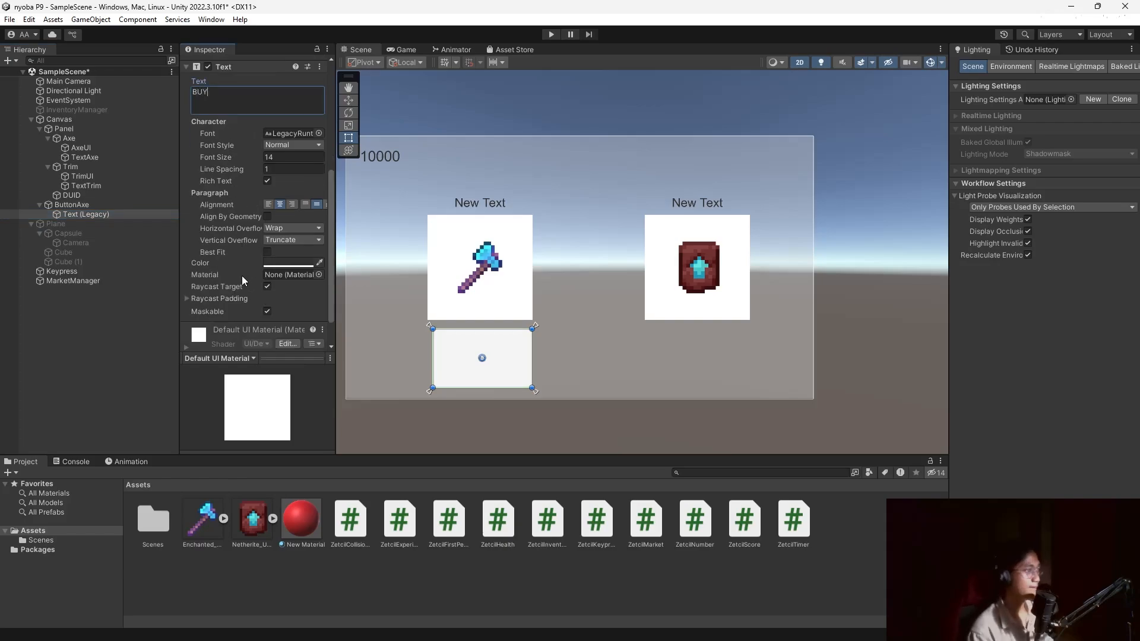
scroll(261, 202, "up", 4)
left_click(280, 217)
type("70")
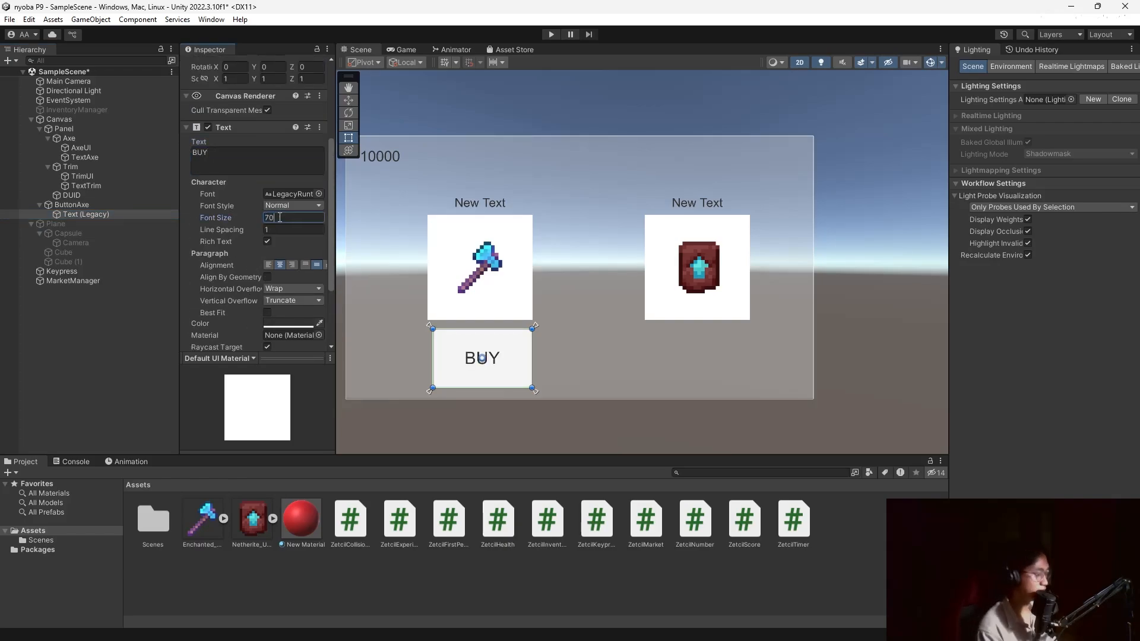
Duplicate ButtonAxe as ButtonTrim and move it below the netherite card.
left_click(75, 204)
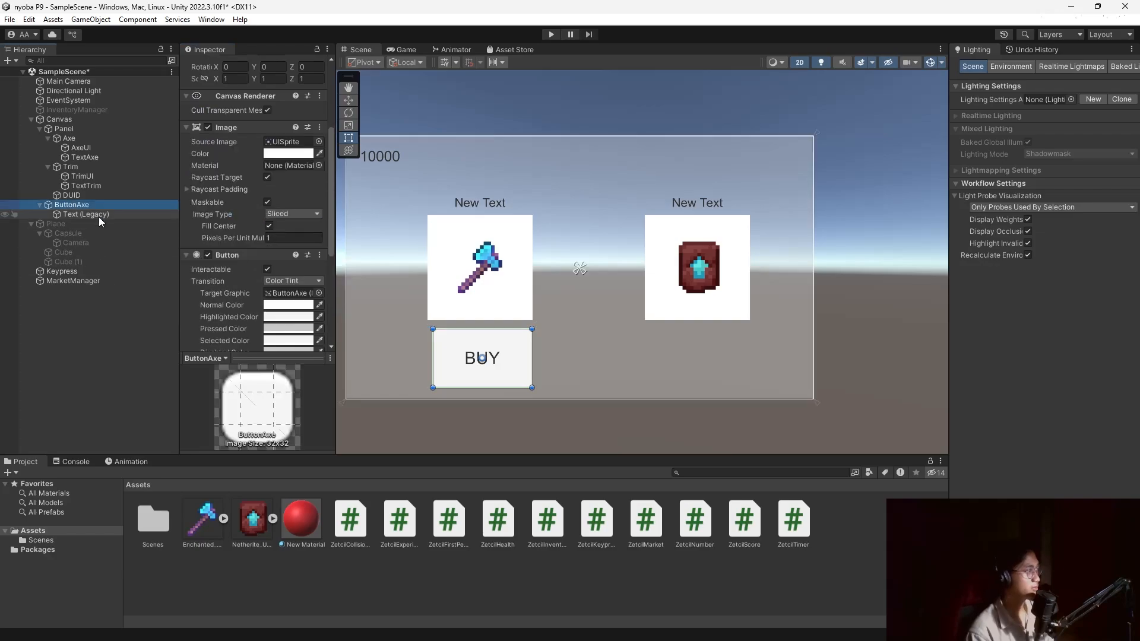
key("ctrl+d")
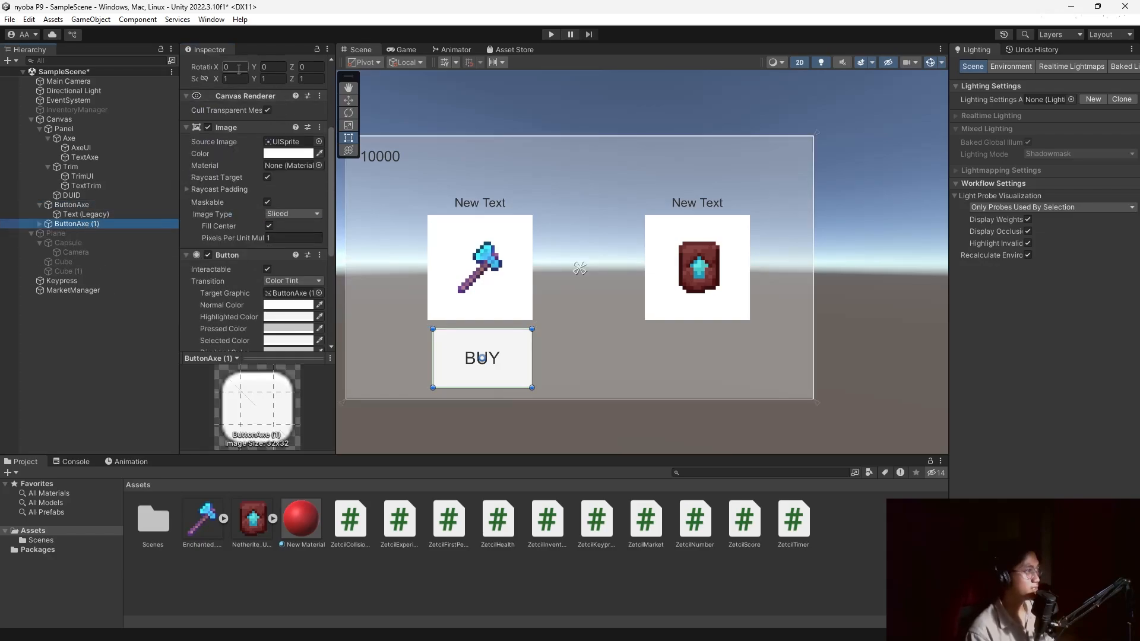
scroll(262, 70, "up", 5)
left_click(264, 65)
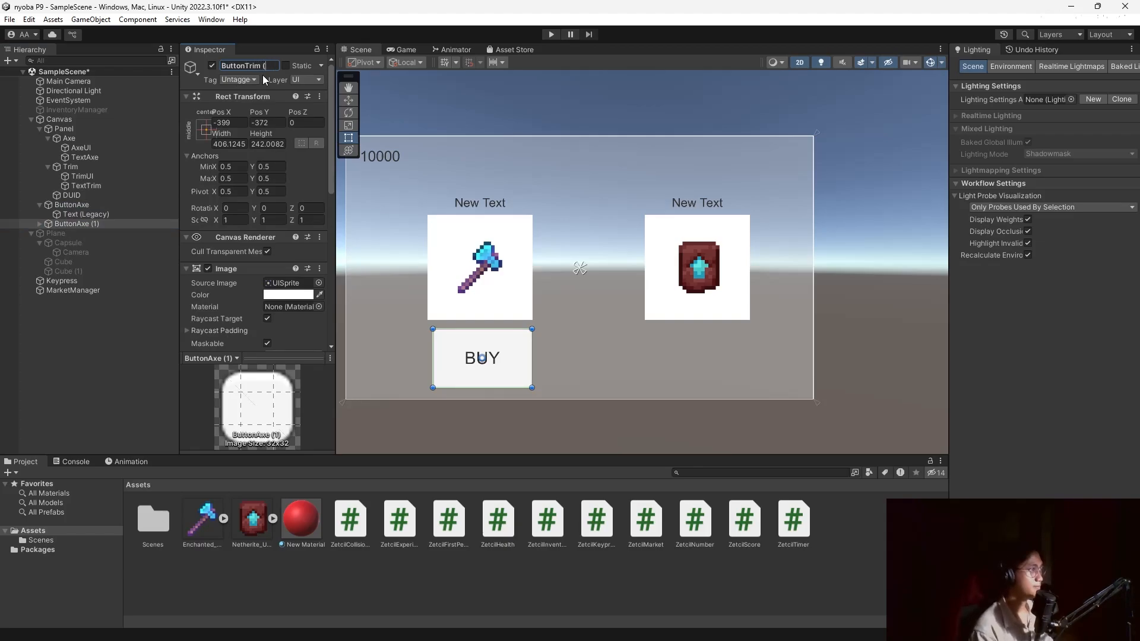
key("BackSpace")
key("BackSpace")
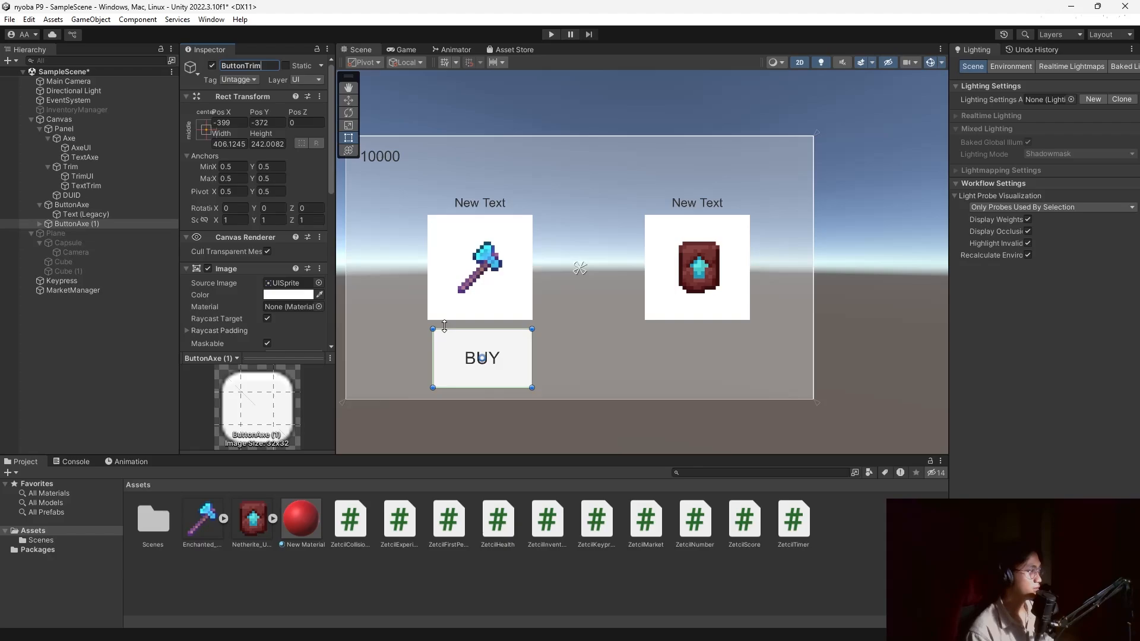
left_click_drag(510, 356, 731, 348)
left_click(28, 334)
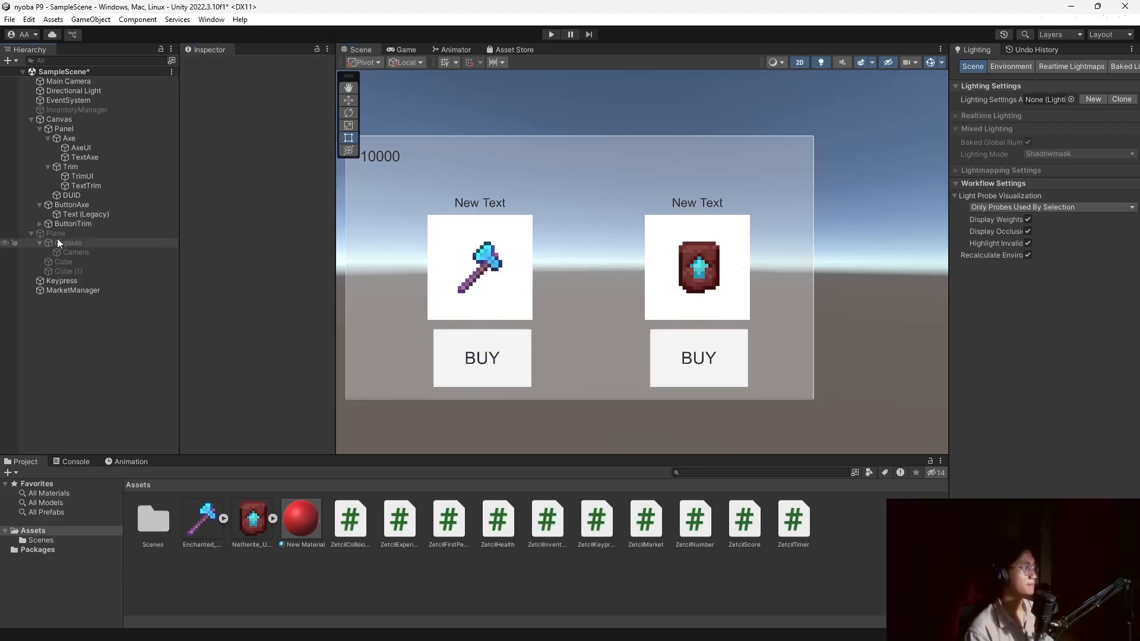
Make ButtonAxe's On Click call MarketManager's ZetcilMarket.BuyItem with Axe.
left_click(39, 205)
left_click(62, 205)
scroll(222, 285, "down", 8)
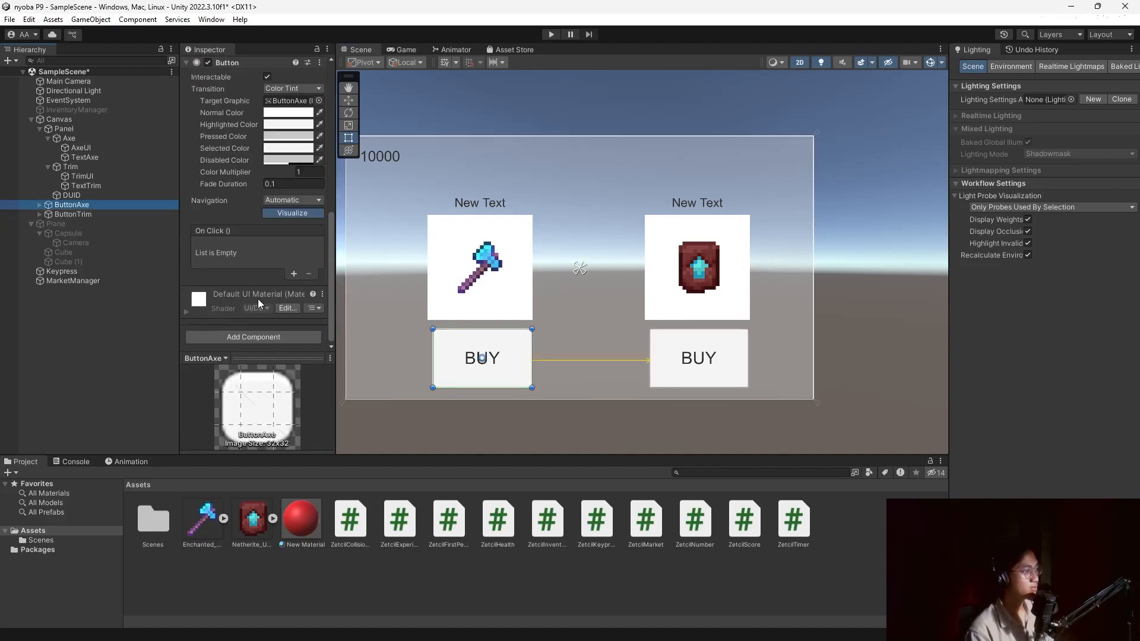
left_click(292, 274)
left_click_drag(69, 279, 219, 258)
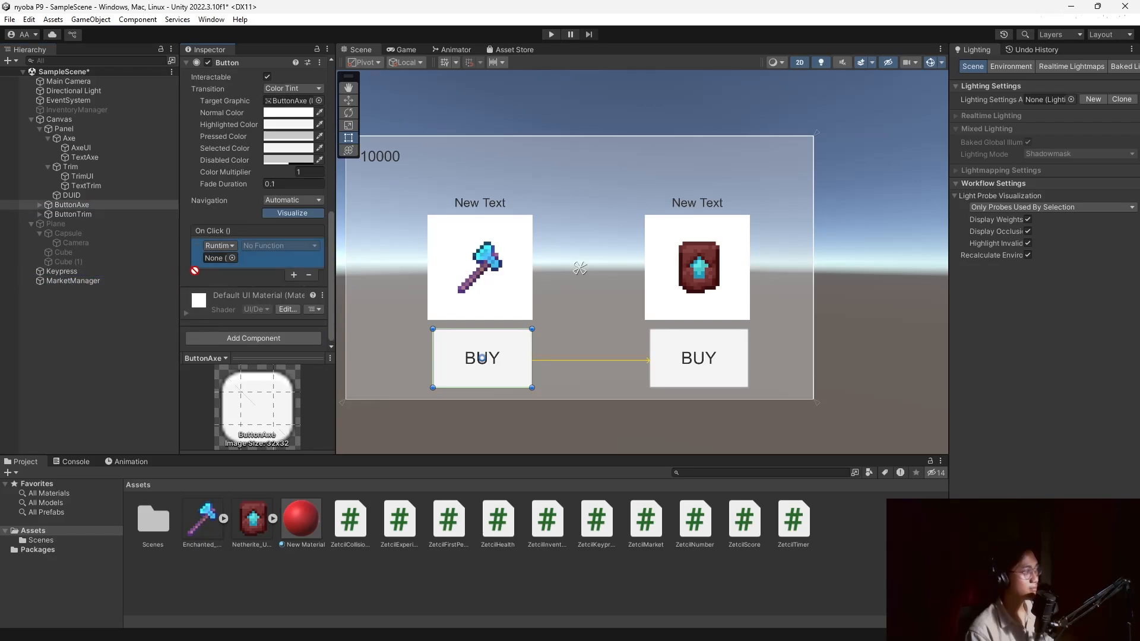
left_click(280, 247)
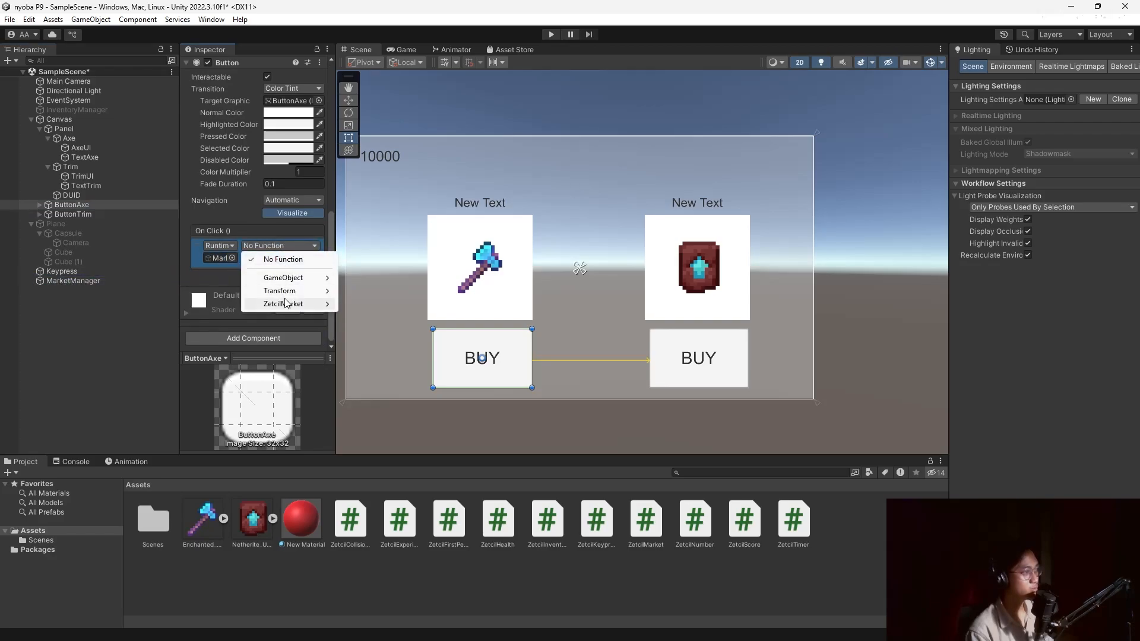
mouse_move(297, 303)
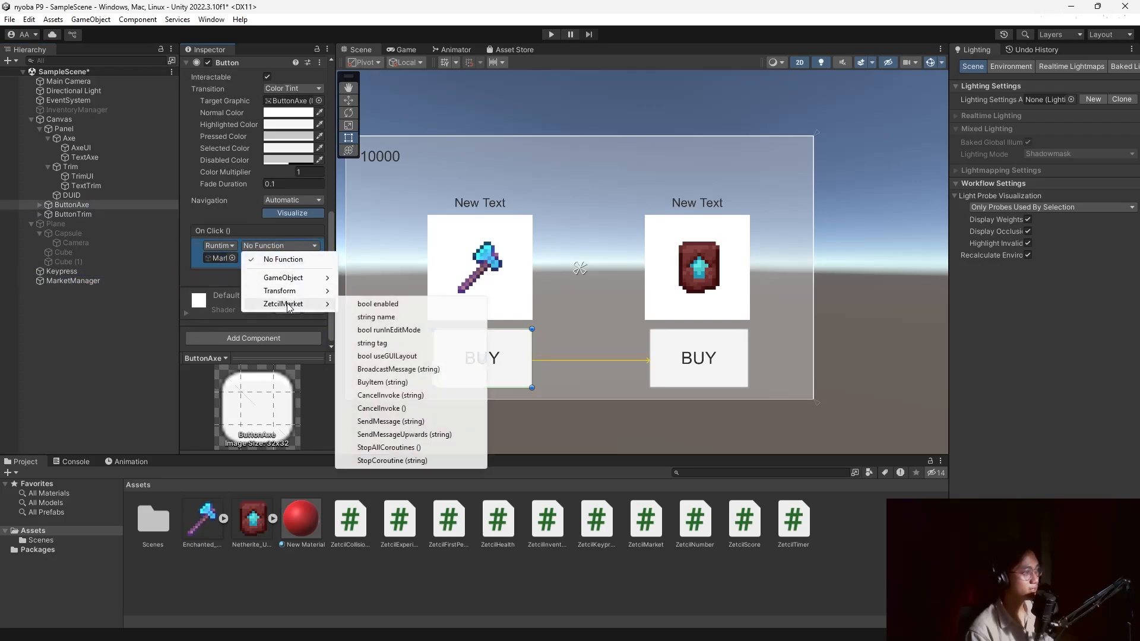
left_click(389, 383)
left_click(257, 259)
type("Axe")
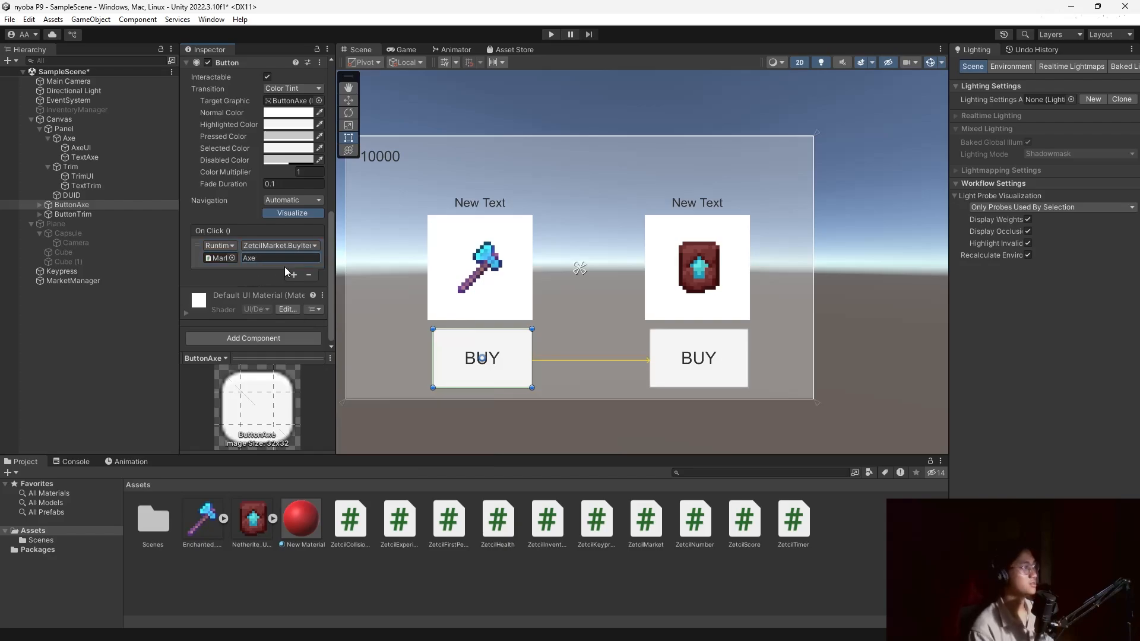
Give ButtonTrim an On Click calling MarketManager's BuyItem for the Trim item.
left_click(114, 216)
left_click(293, 277)
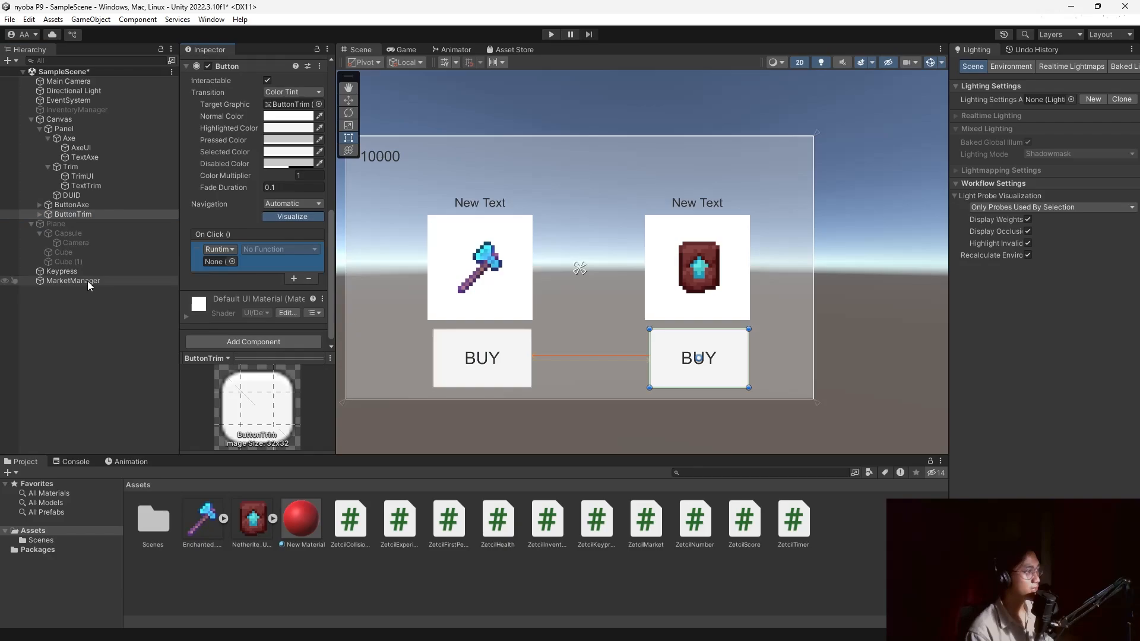
left_click_drag(89, 281, 219, 261)
left_click(279, 249)
mouse_move(284, 307)
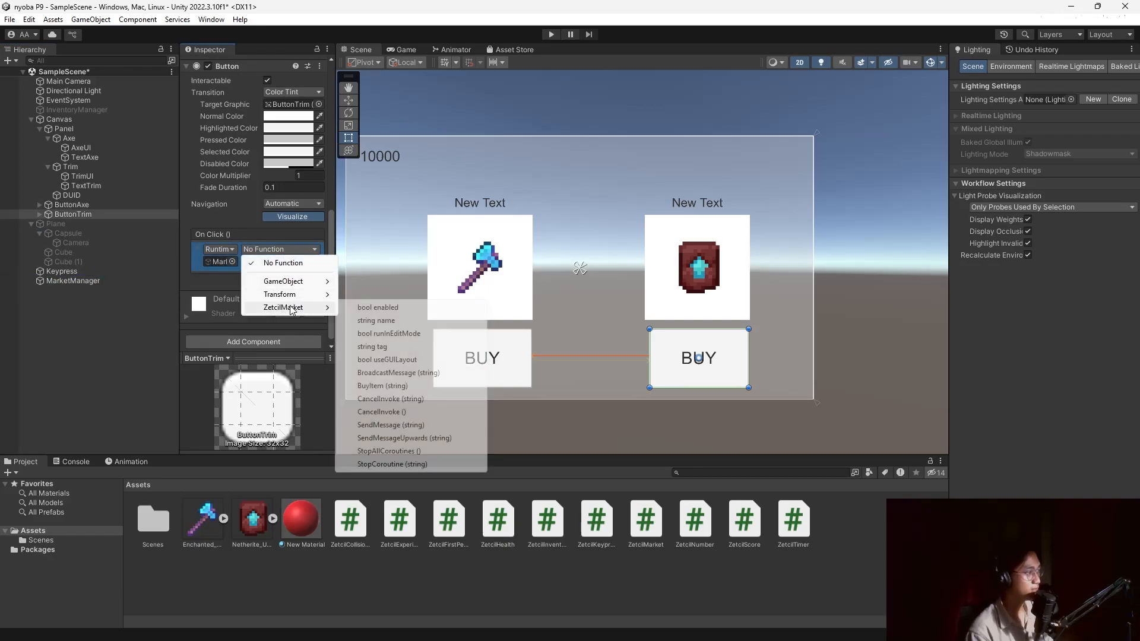
left_click(396, 386)
left_click(261, 262)
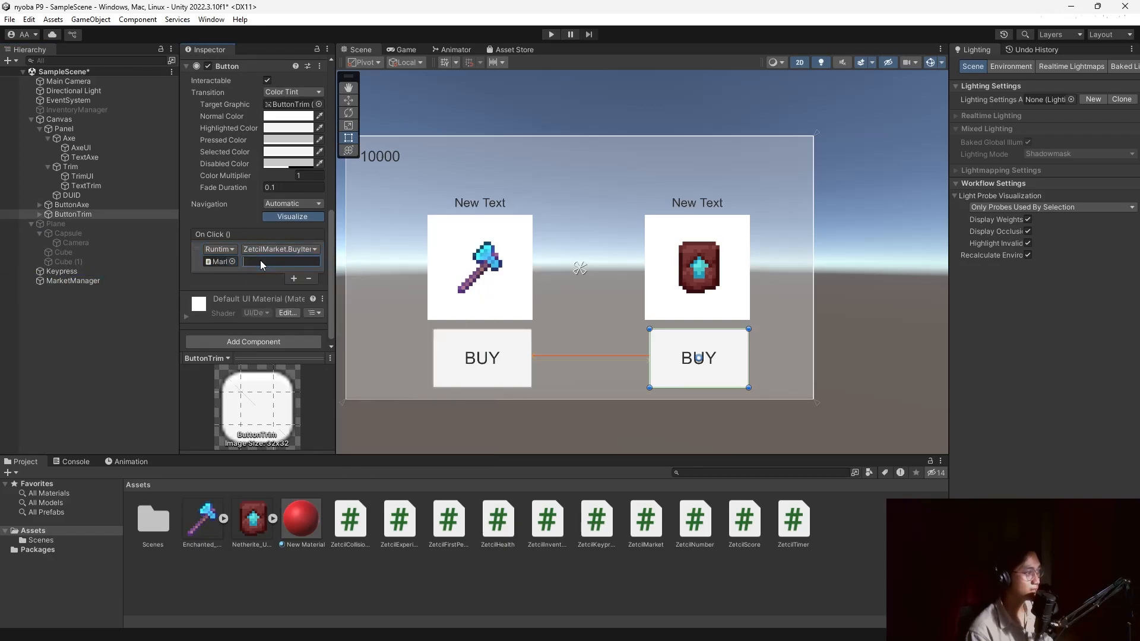
Enter Play mode and buy one axe and one trim from the market.
type("Trim")
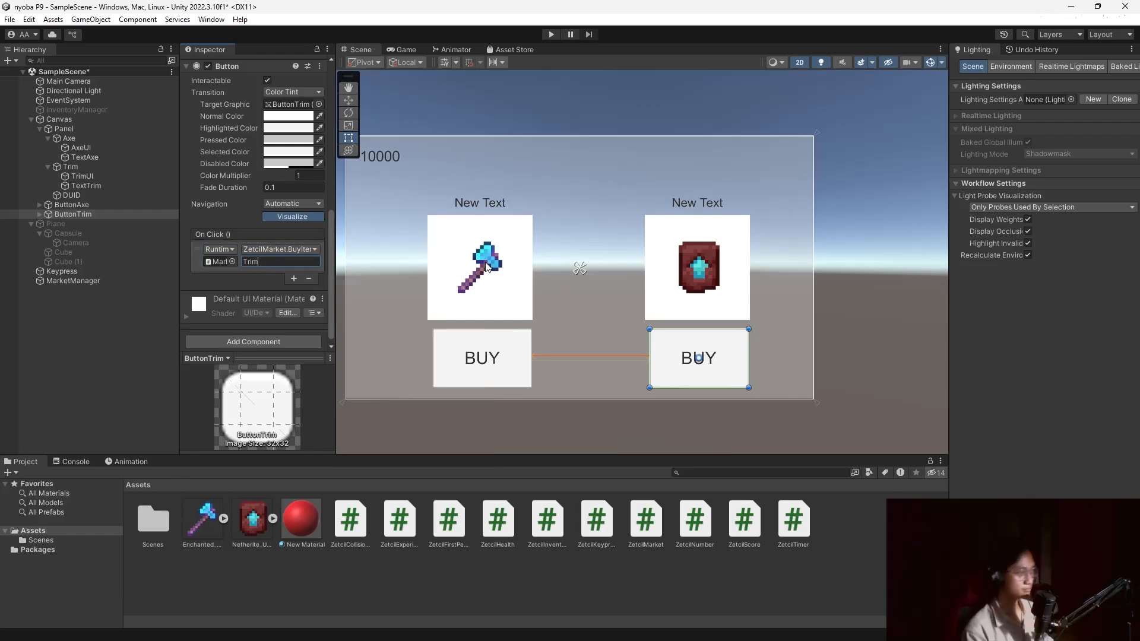
left_click(552, 34)
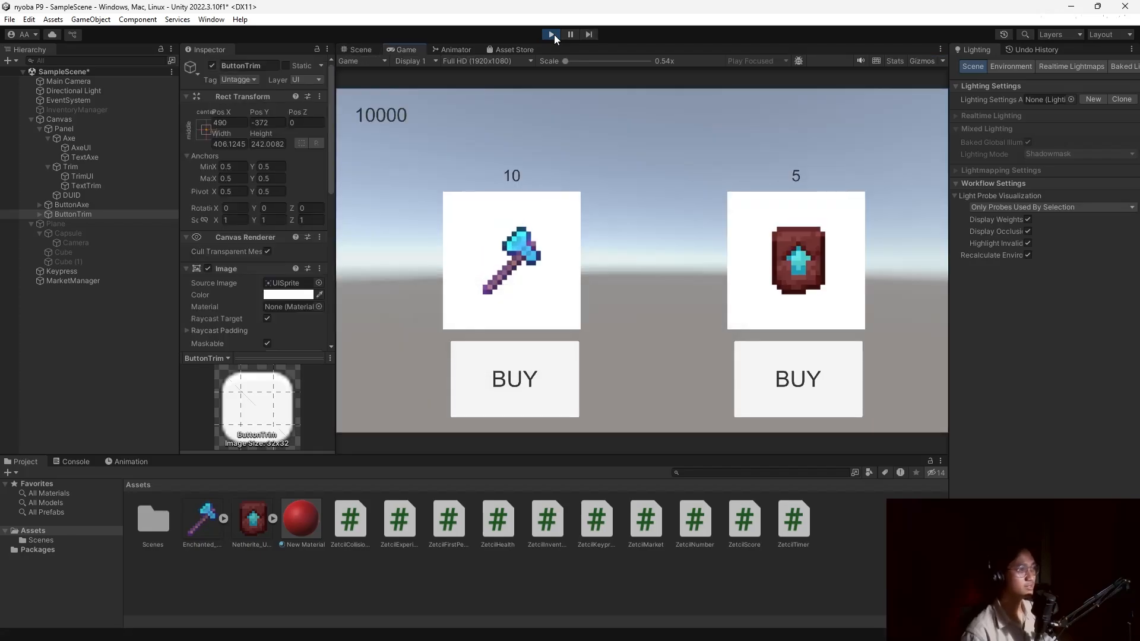
left_click(527, 391)
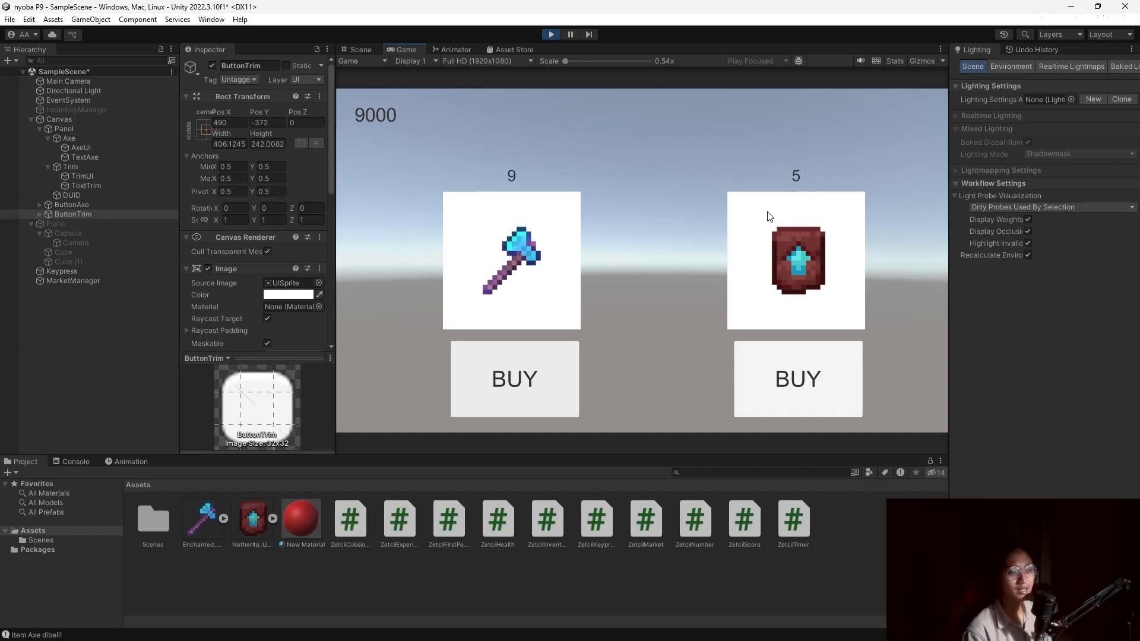
left_click(803, 393)
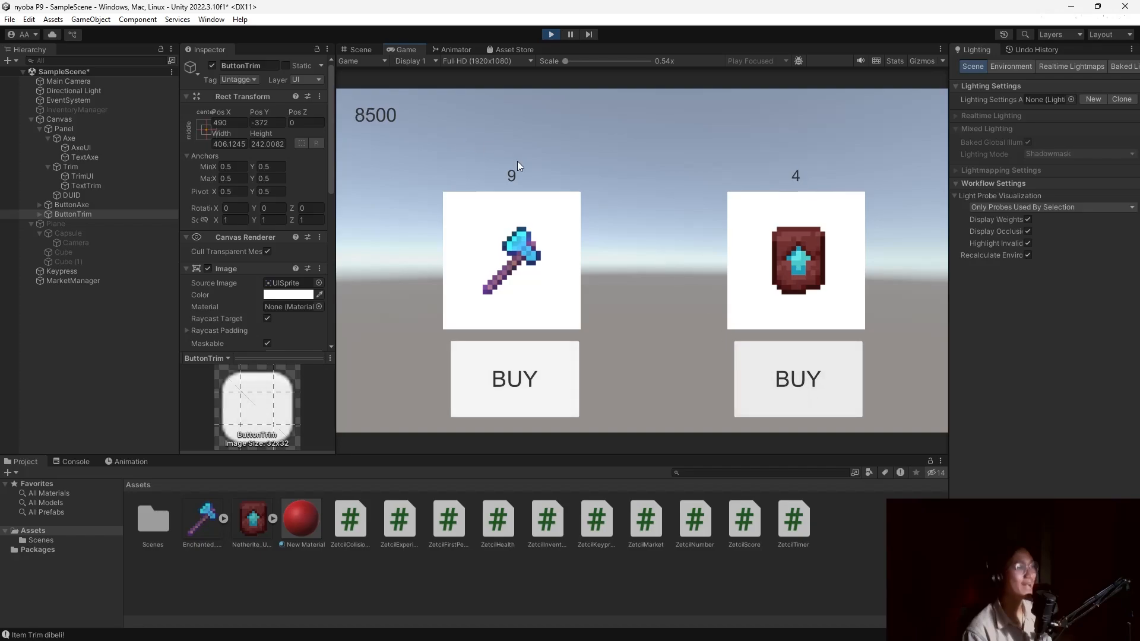
Keep buying axes and trims until trims hit 0 and money drops to 500.
triple_click(542, 372)
double_click(541, 372)
left_click(796, 397)
triple_click(796, 397)
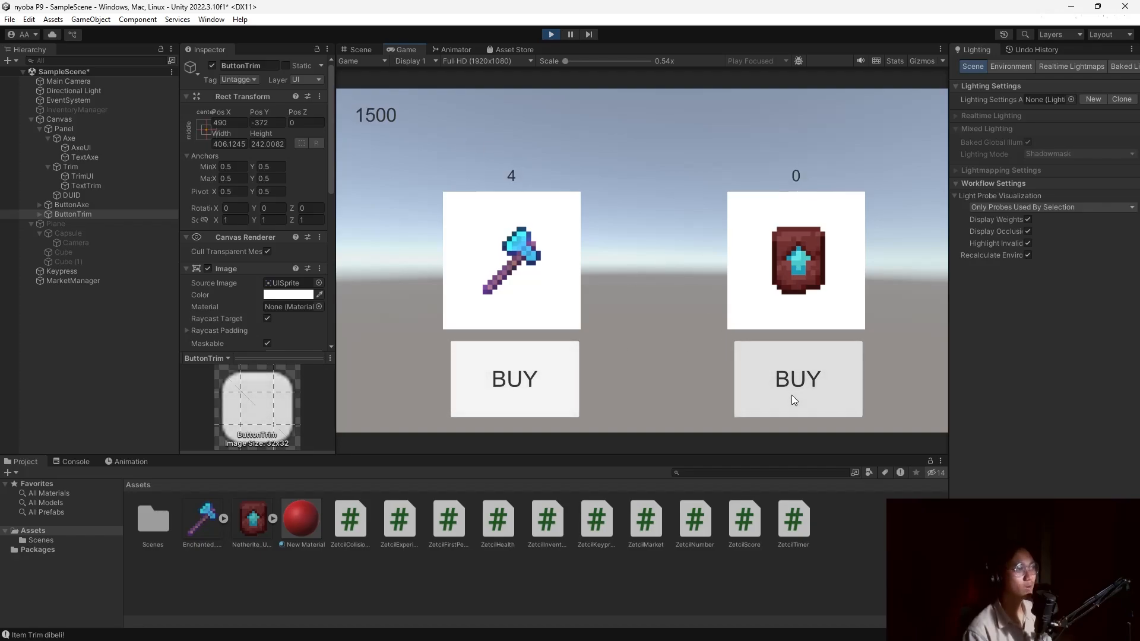
left_click(560, 381)
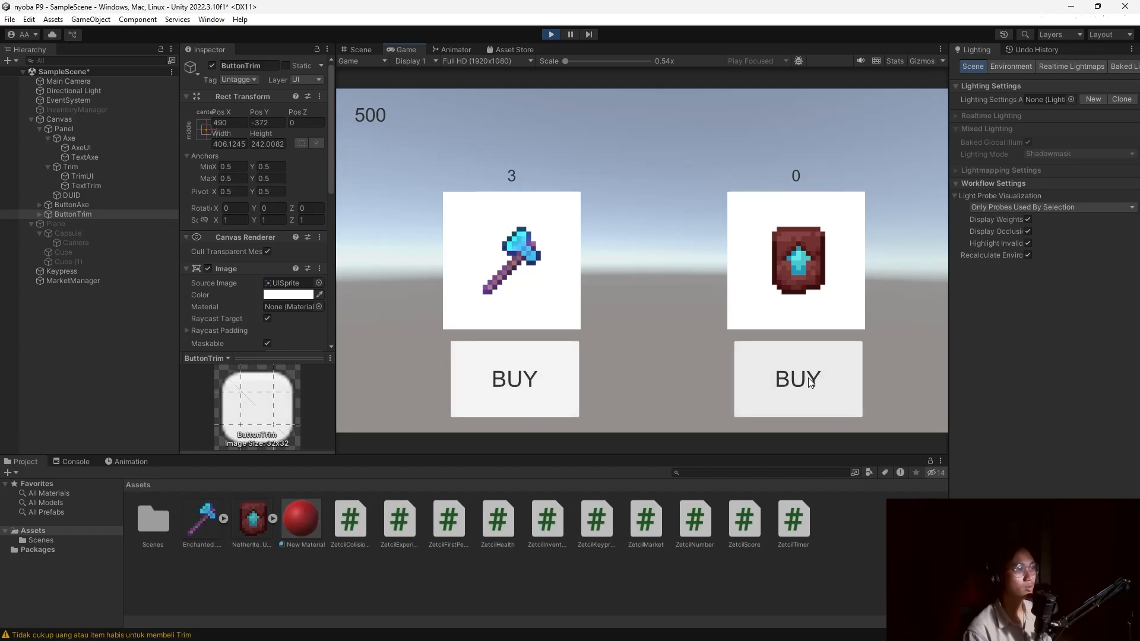
left_click(778, 385)
Stop Play mode and preview the Market panel, framing it, then hide it.
left_click(549, 34)
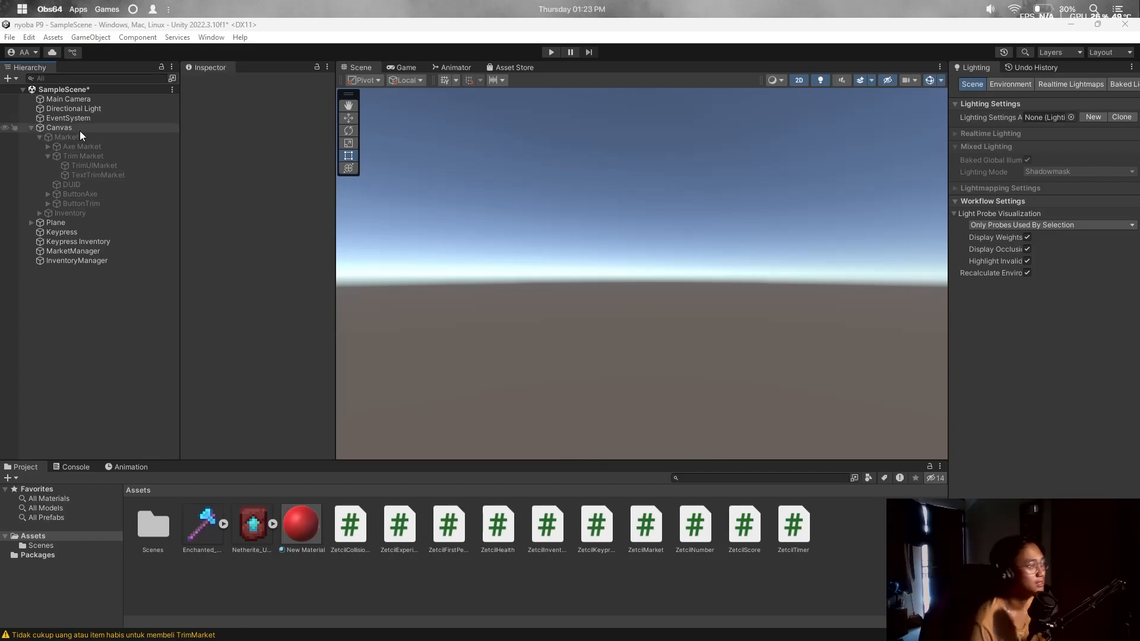
left_click(40, 137)
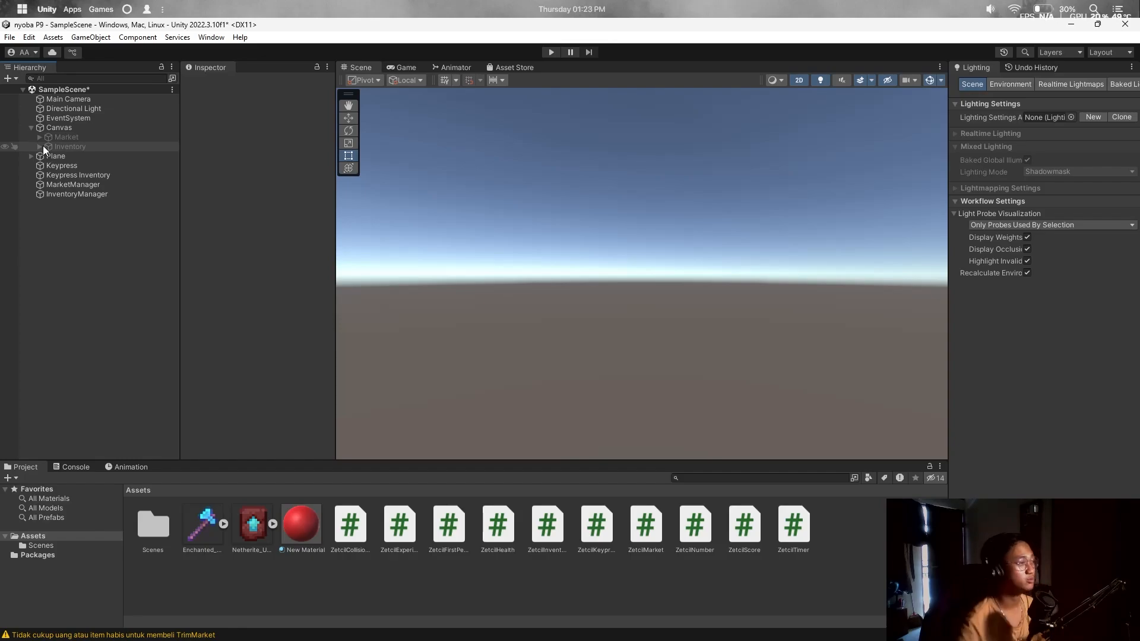
left_click(77, 136)
left_click(213, 84)
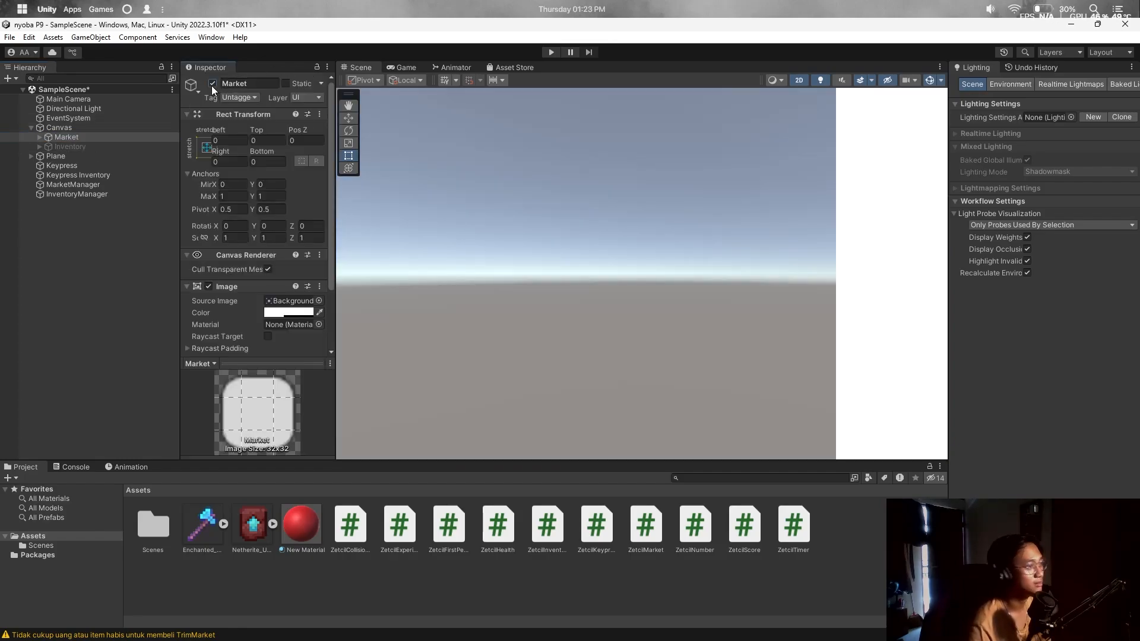
double_click(131, 136)
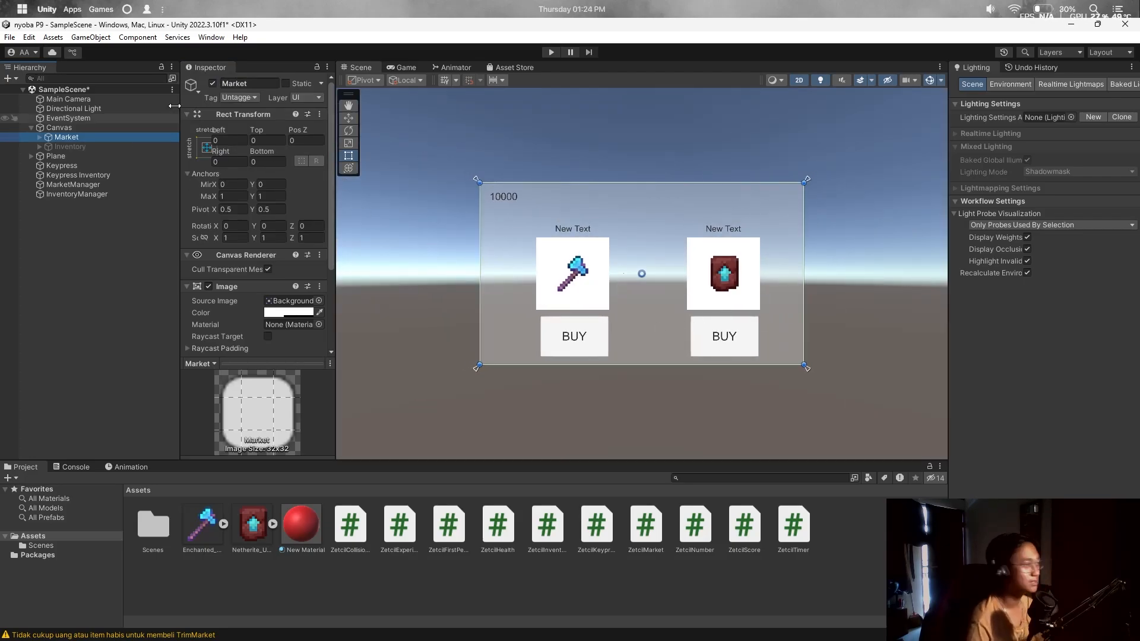
left_click(213, 83)
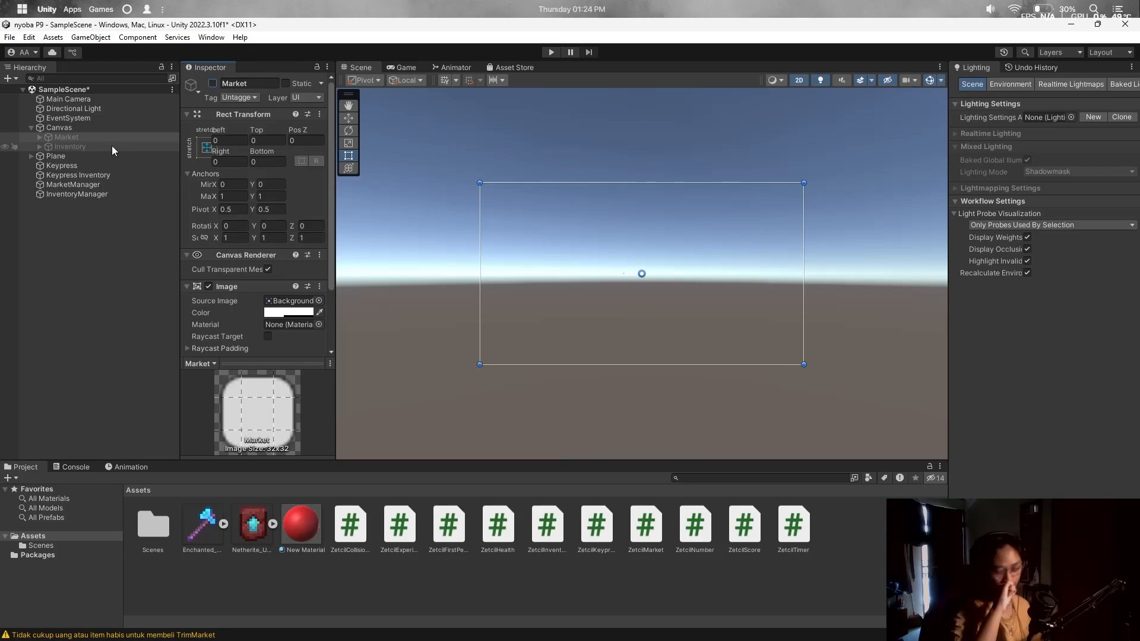
Re-show Market, toggle its money label and buy buttons, then deactivate Market again.
left_click(89, 137)
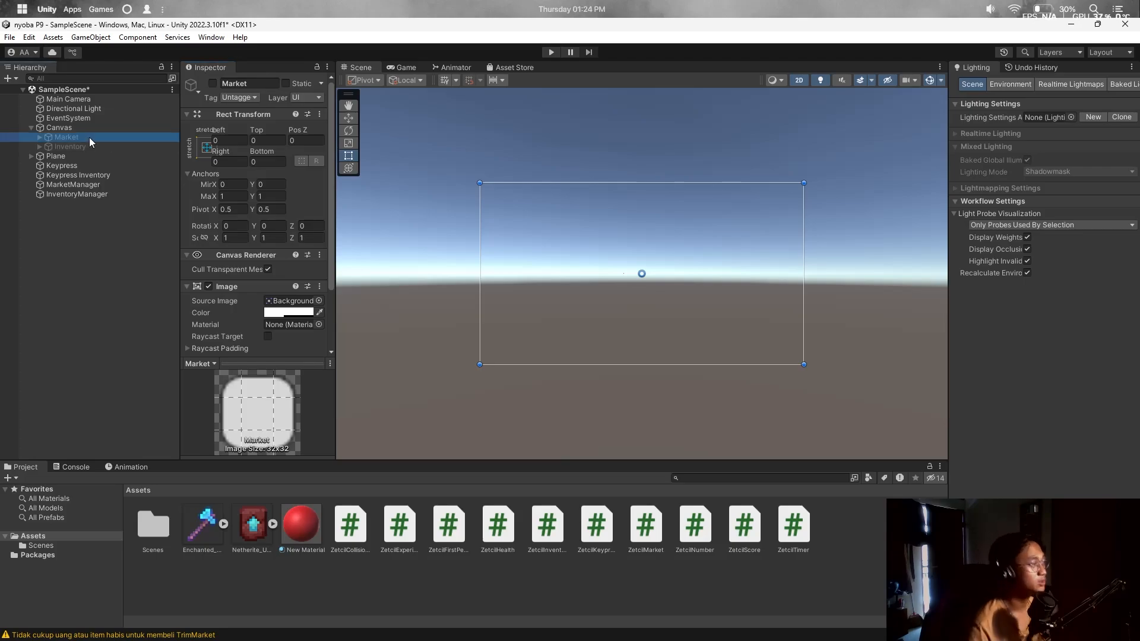
left_click(213, 84)
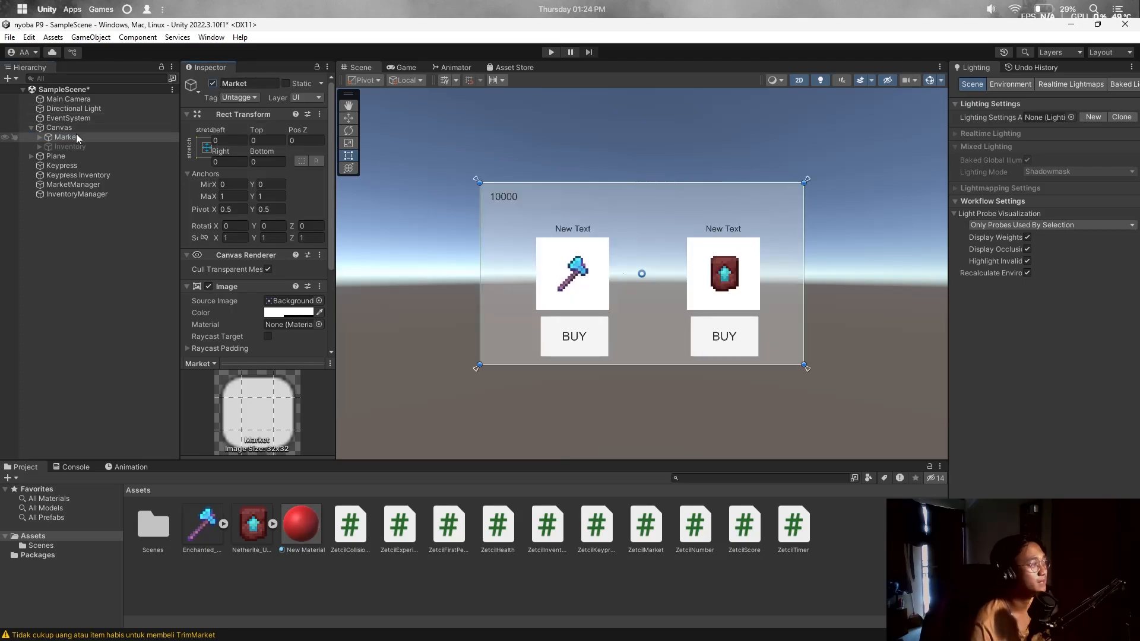
left_click(39, 137)
left_click(98, 186)
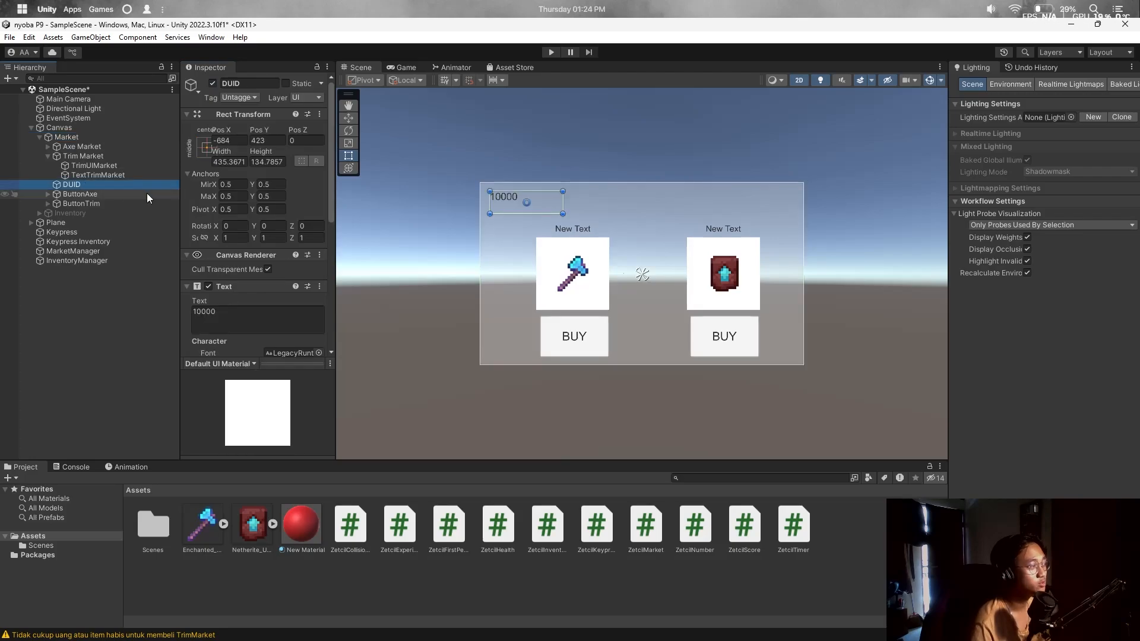
left_click(97, 201, "shift")
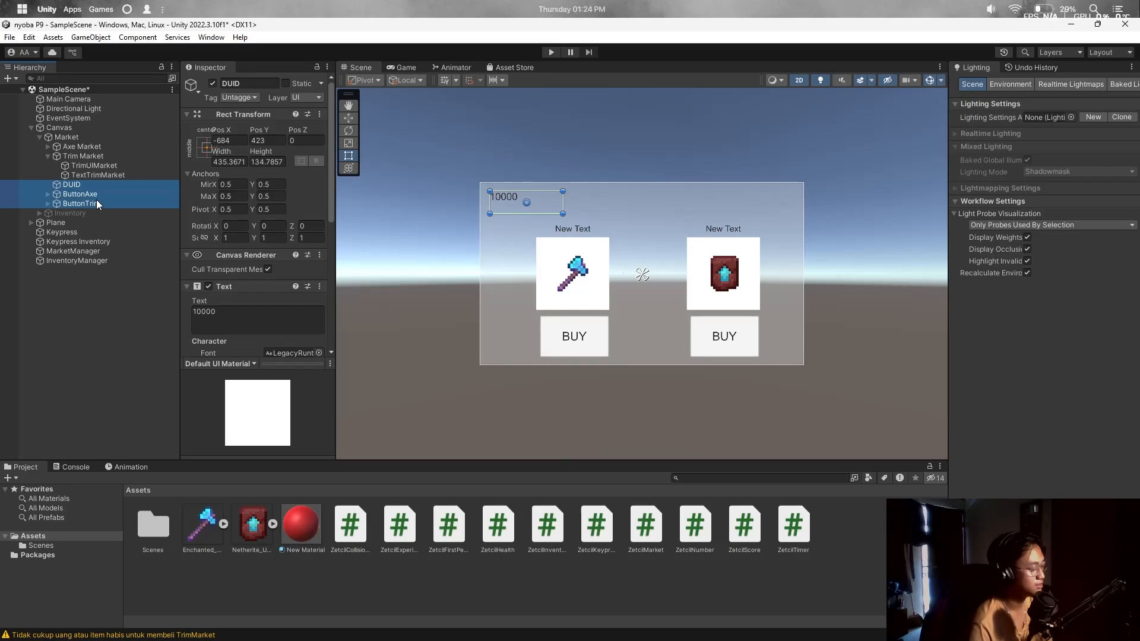
left_click(37, 138)
left_click(212, 83)
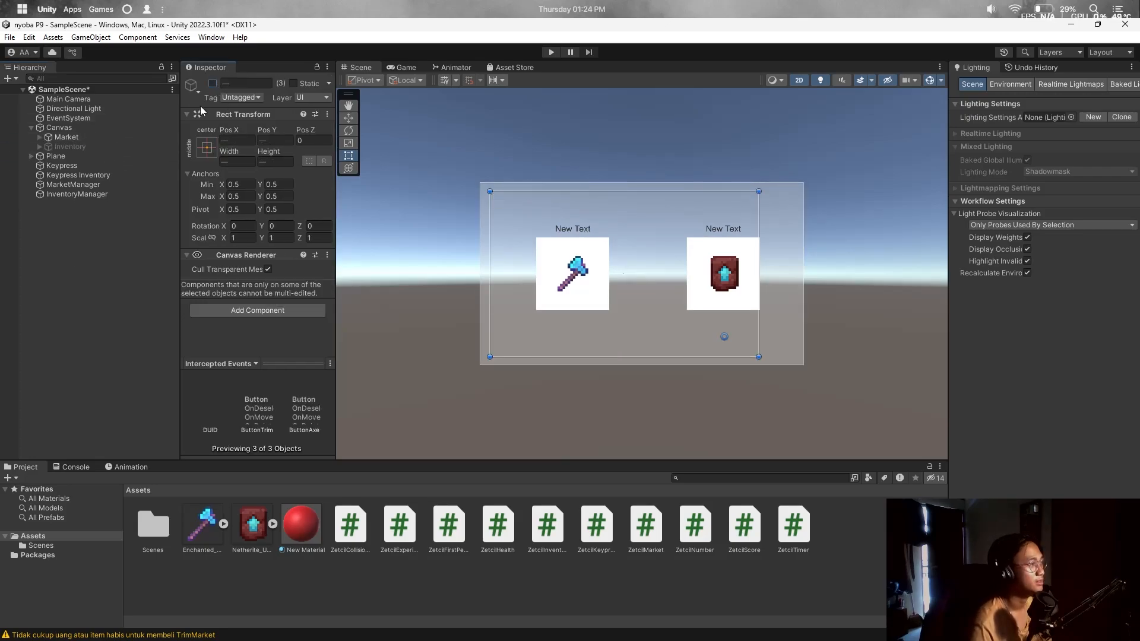
left_click(82, 139)
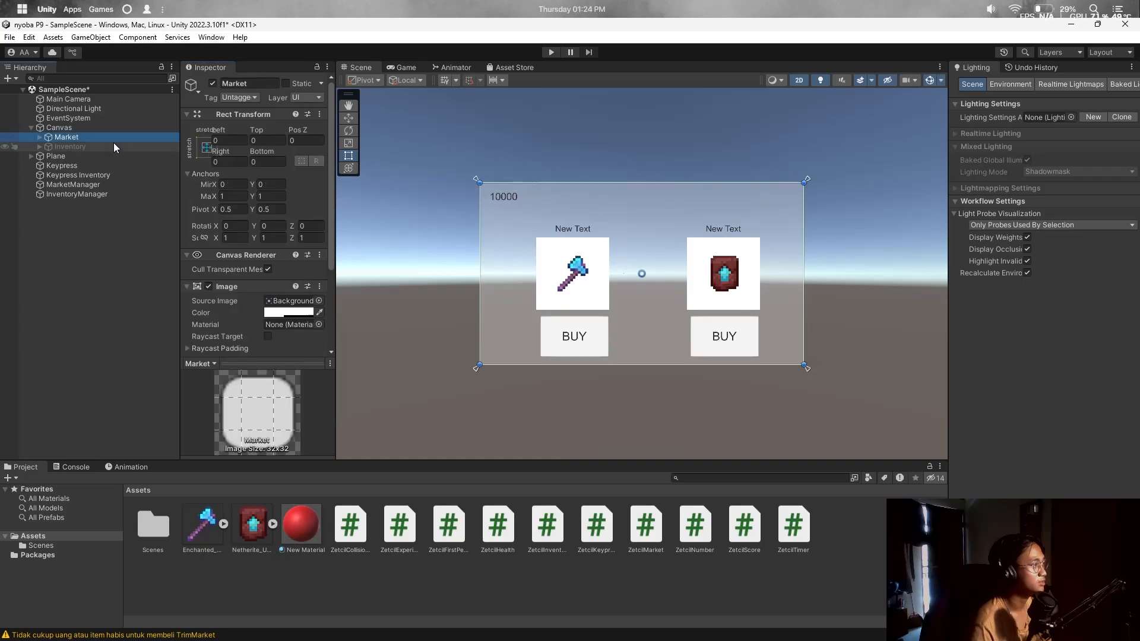
left_click(212, 83)
Preview the Inventory panel, then leave it deactivated.
left_click(77, 146)
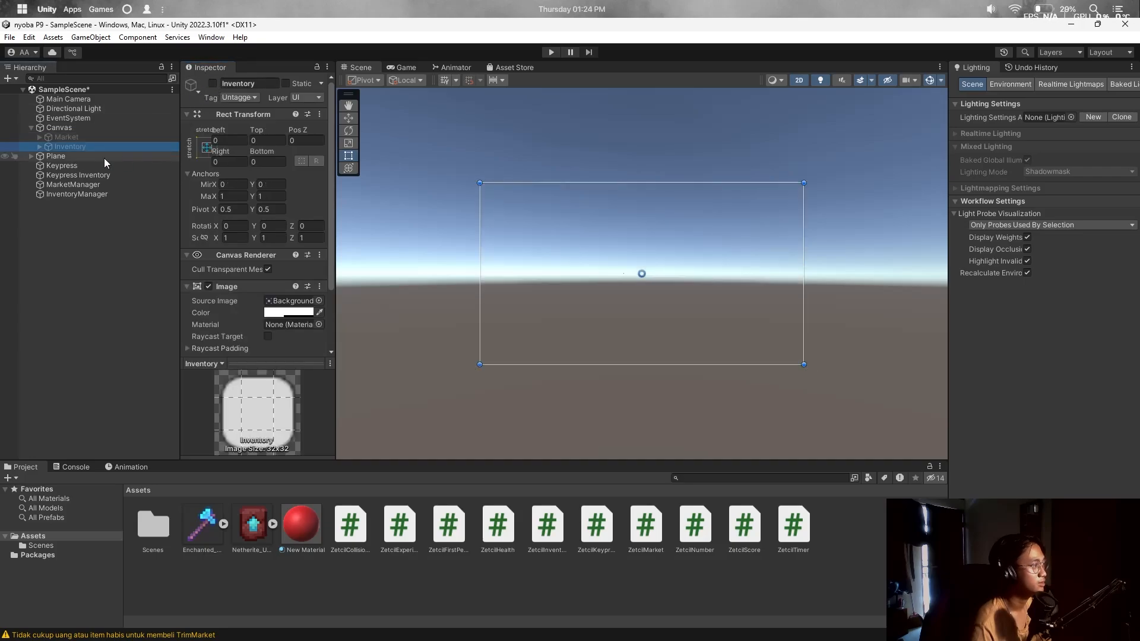
left_click(39, 147)
left_click(212, 84)
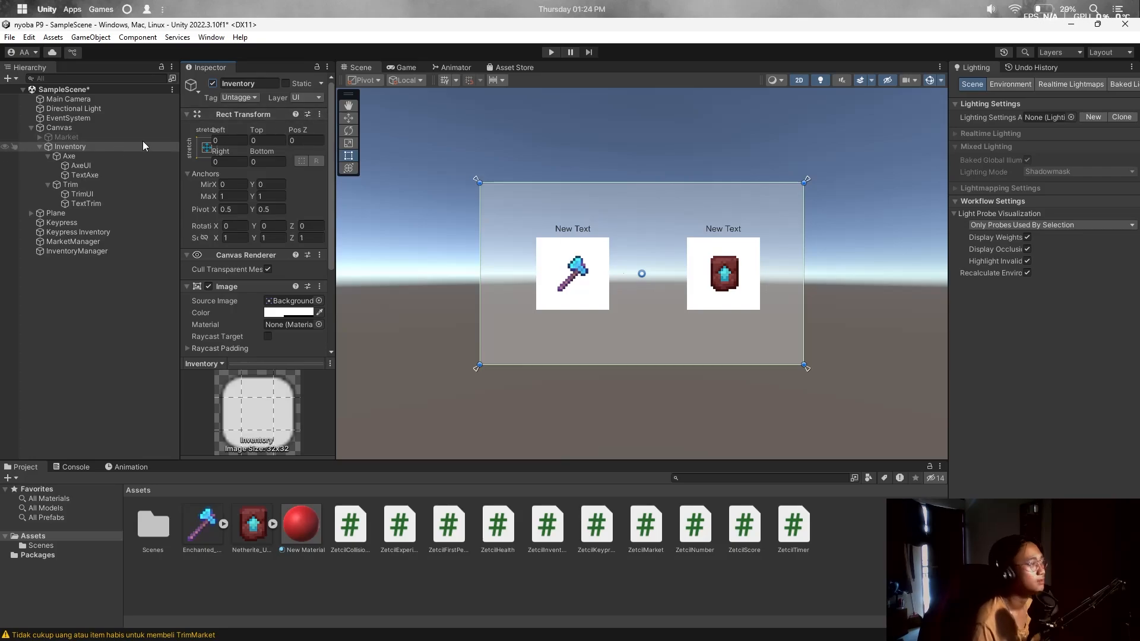
left_click(212, 83)
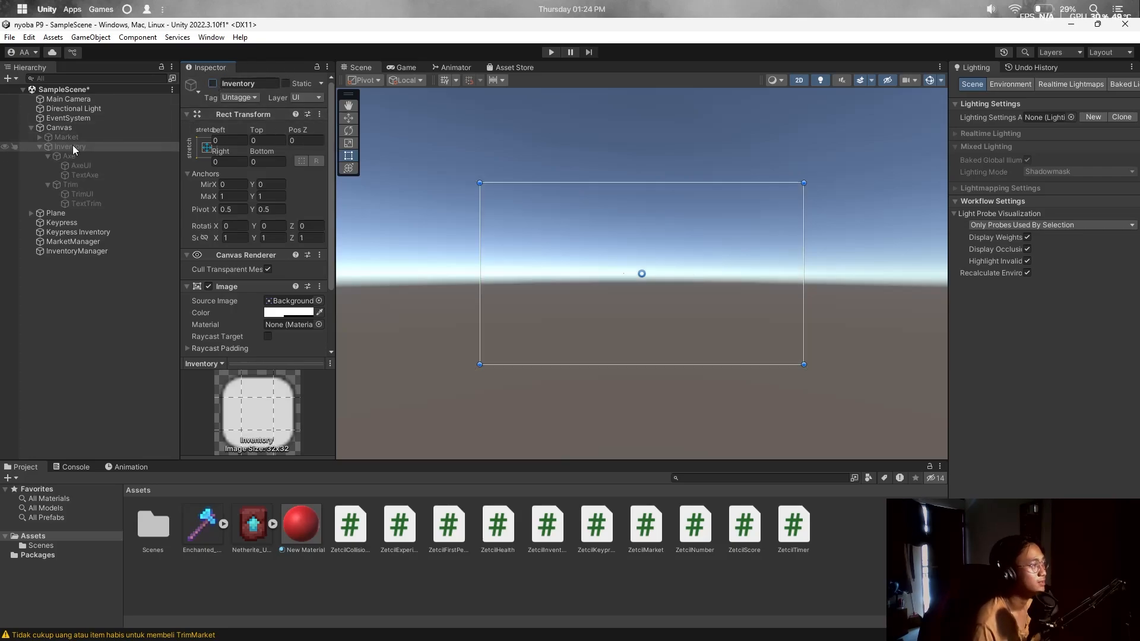
left_click(39, 147)
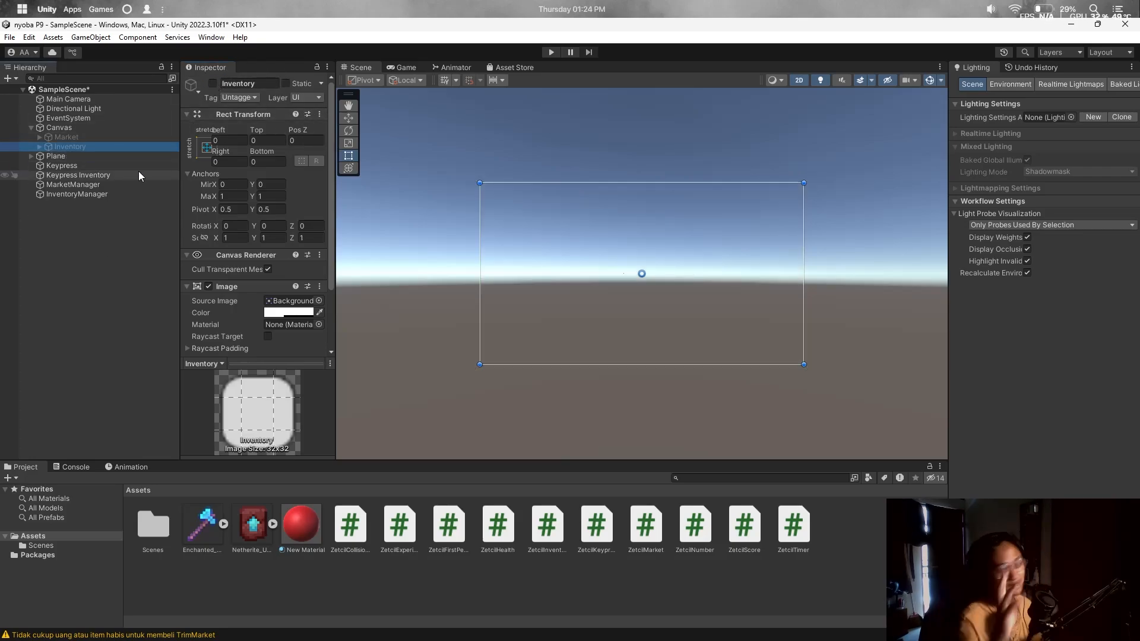
Rename the Keypress object to 'Keypress Market', review Keypress Inventory, then start Play mode.
left_click(118, 166)
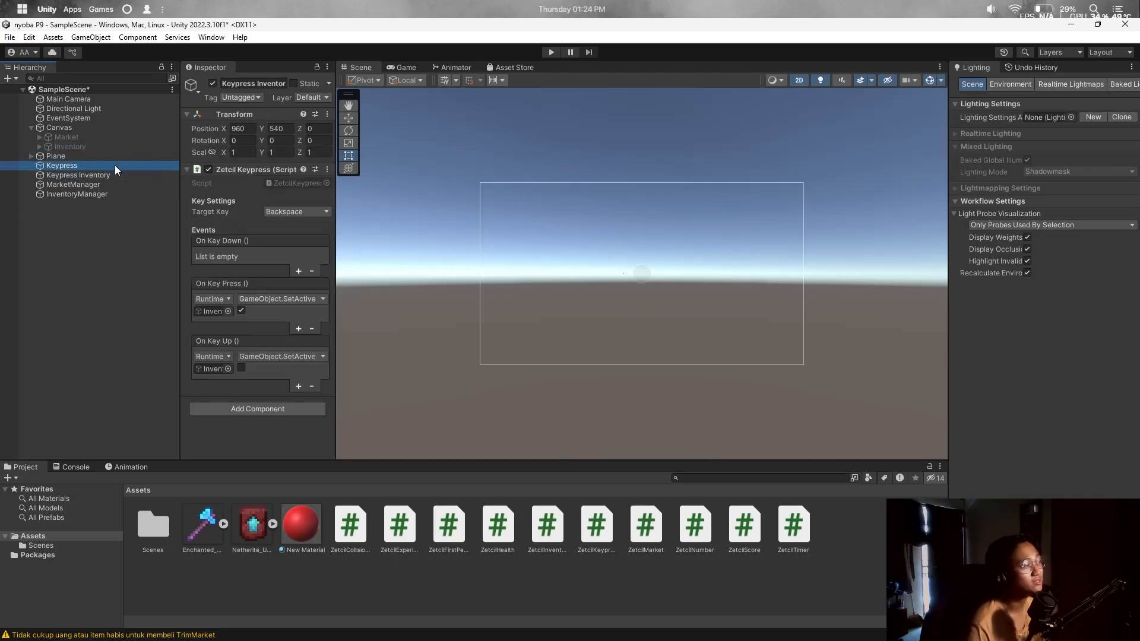
left_click(269, 86)
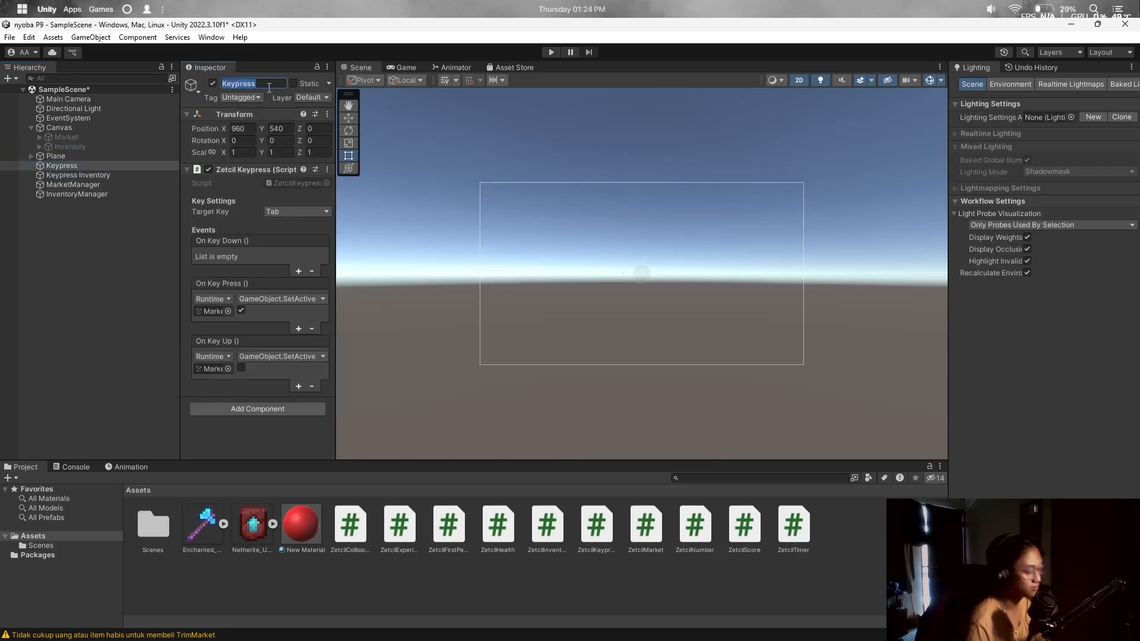
left_click(269, 87)
type("Market")
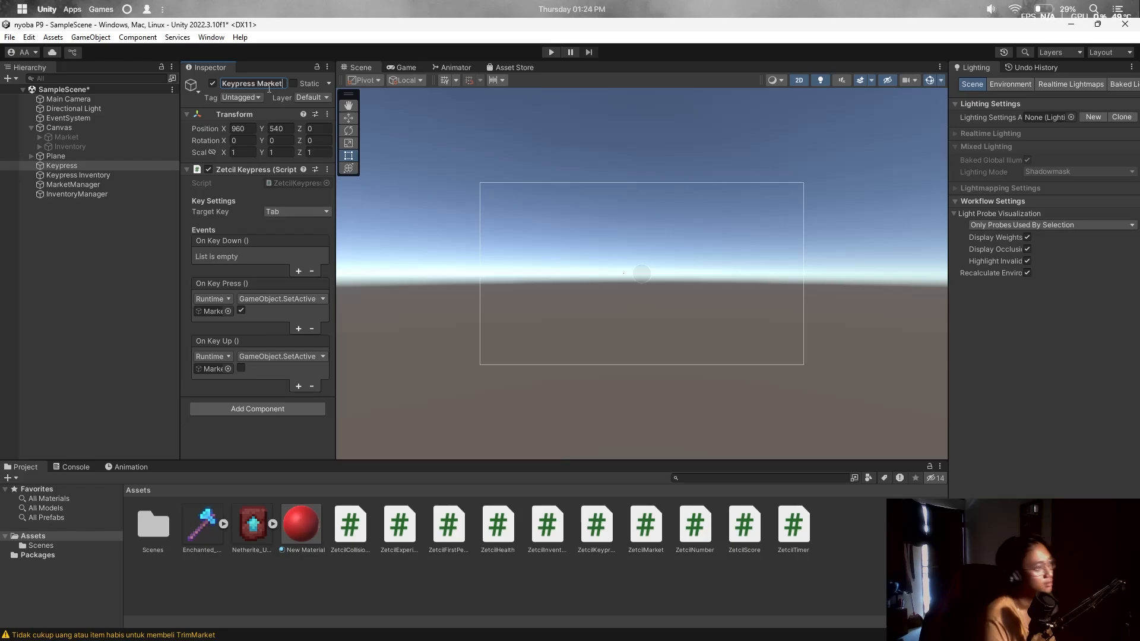
key("Return")
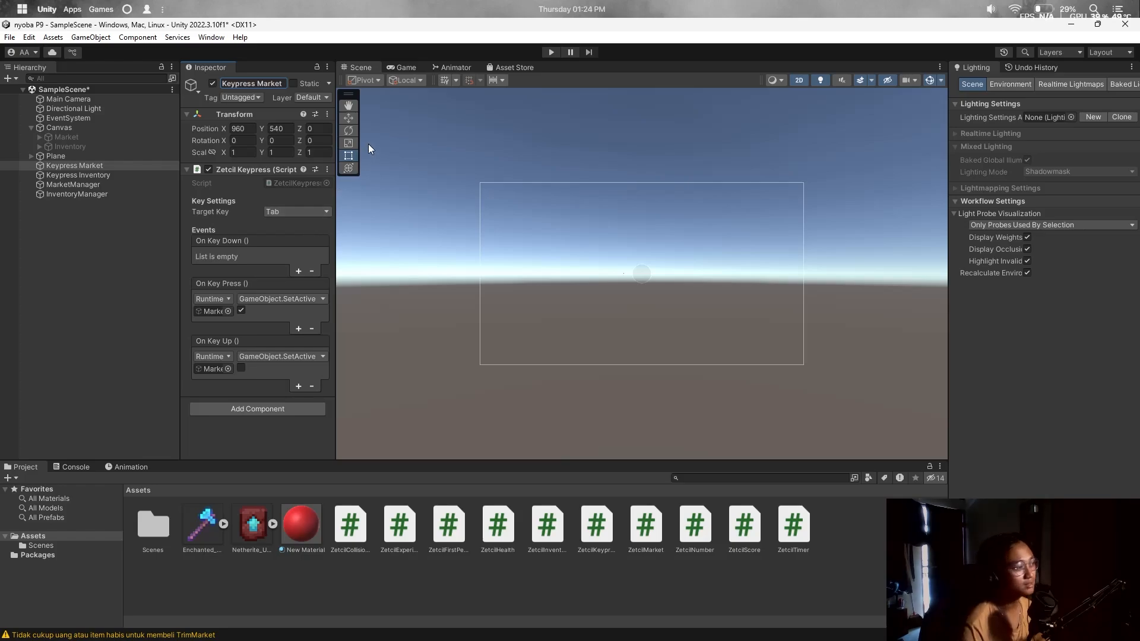
left_click(135, 175)
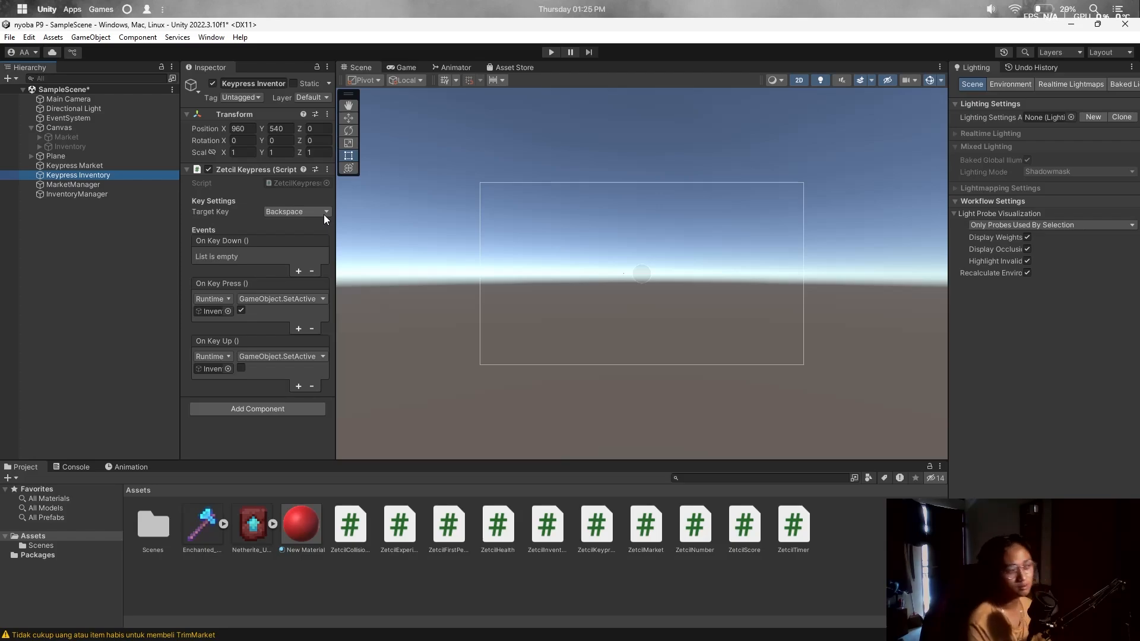
left_click(551, 52)
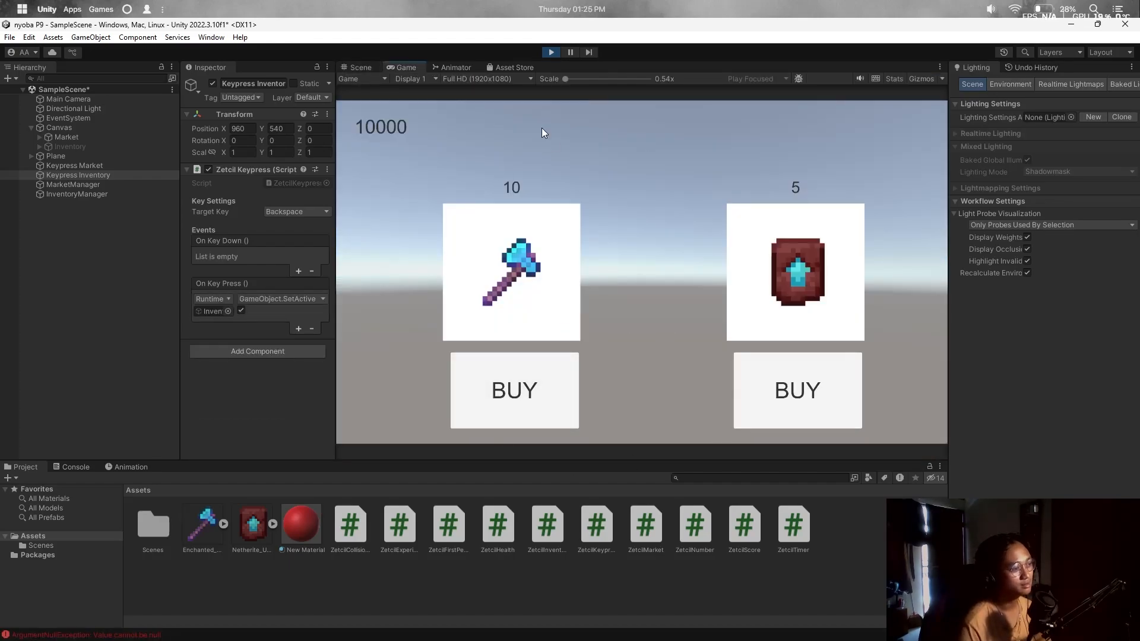
Toggle the Market and Inventory panels with Escape and Backspace, then stop Play mode.
key("Escape")
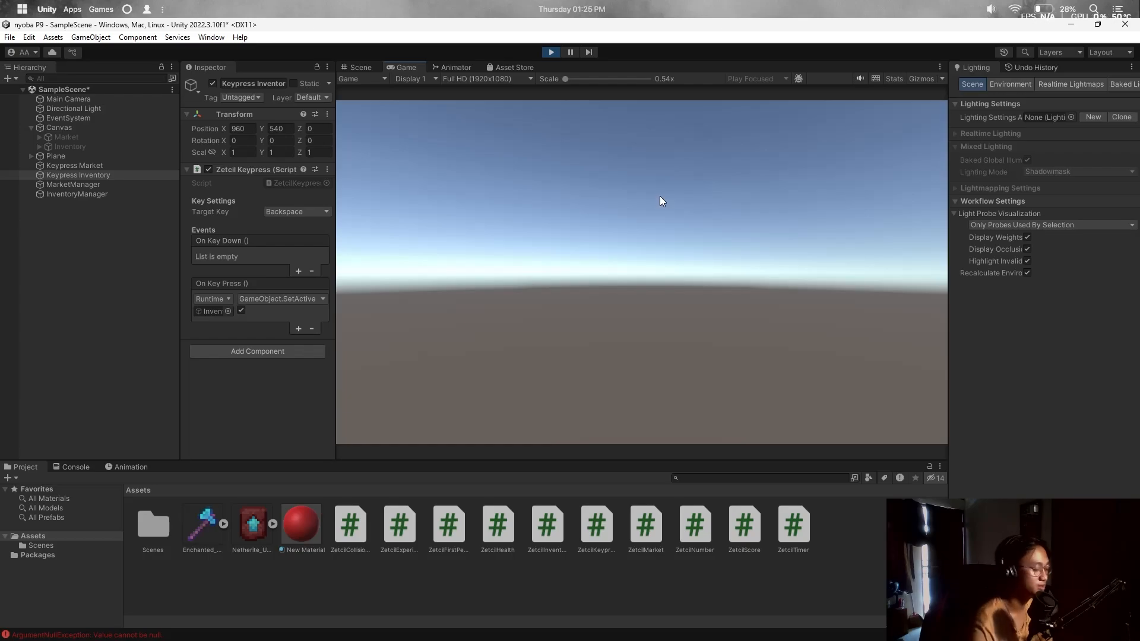
key("BackSpace")
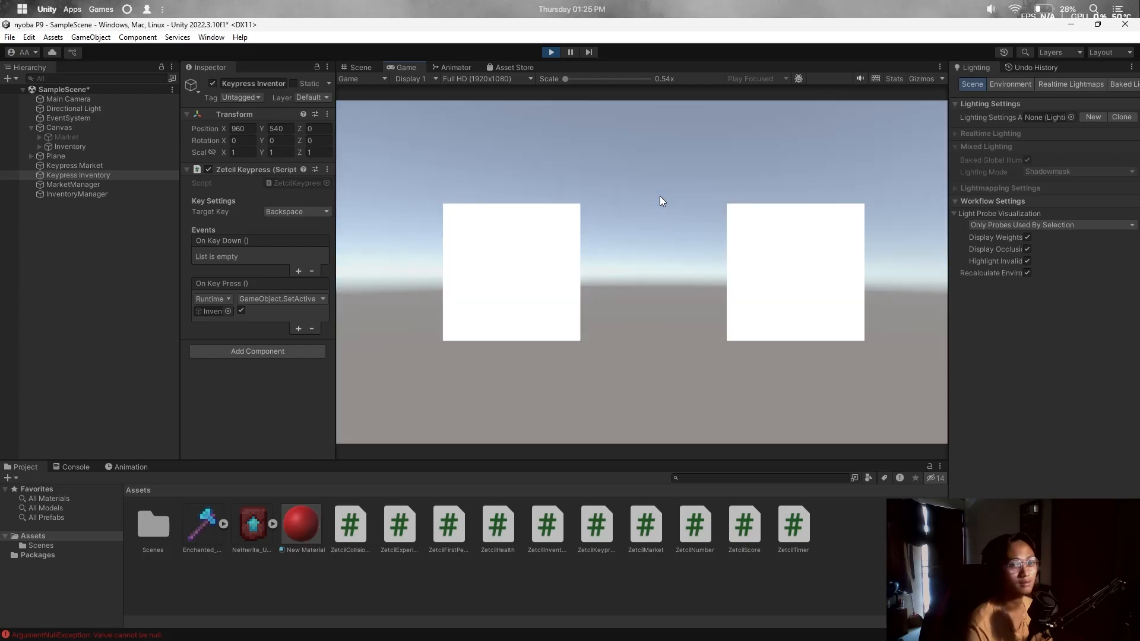
key("Escape")
left_click(551, 52)
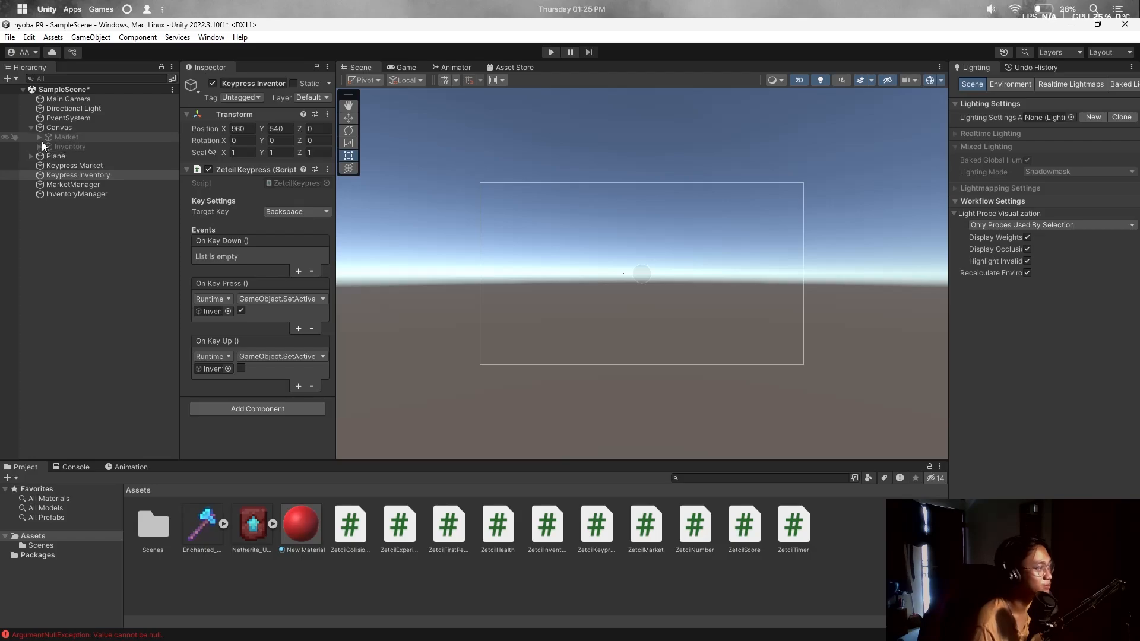
Add a ButtonAxe On Click action calling InventoryManager's ZetcilInventory.AddItem with 'Axe'.
left_click(39, 137)
left_click(95, 202)
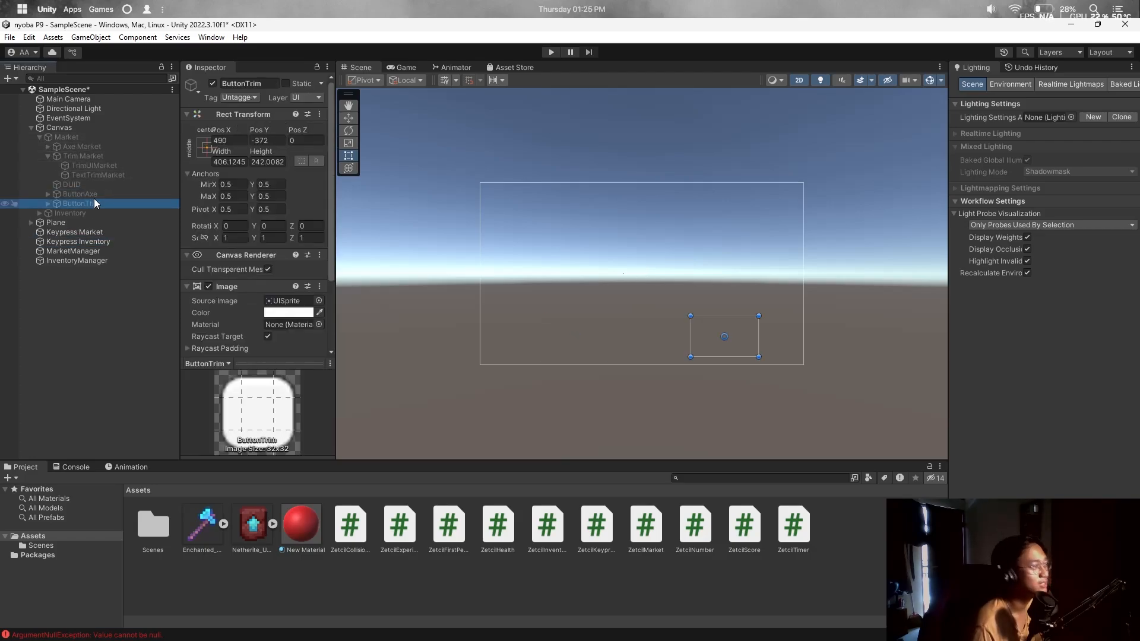
left_click(89, 195)
scroll(219, 275, "down", 8)
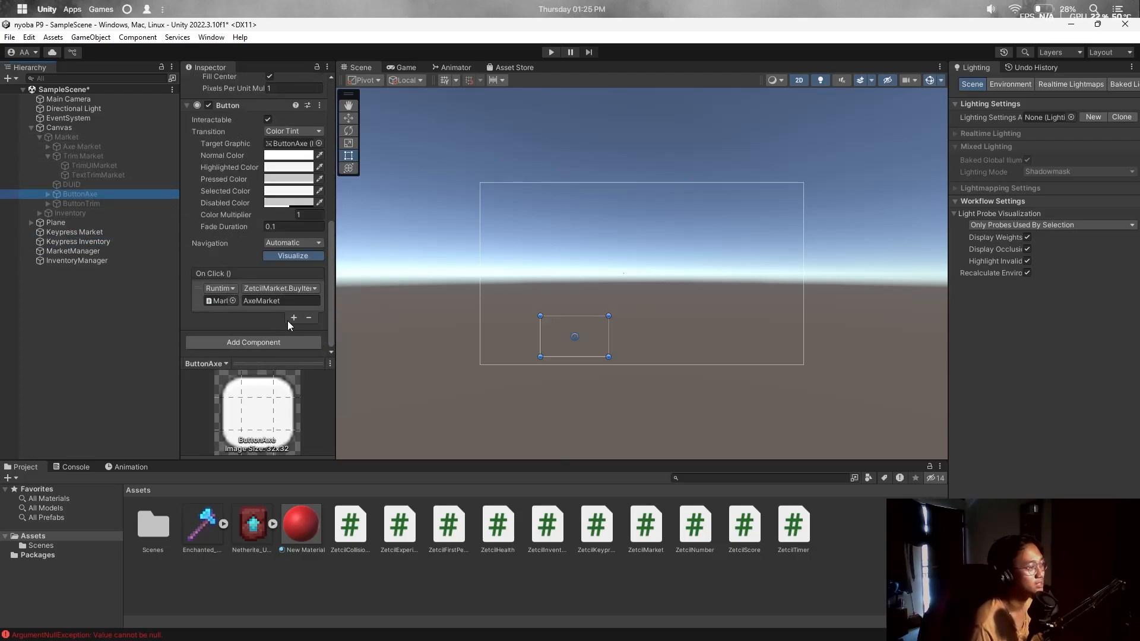
left_click(293, 318)
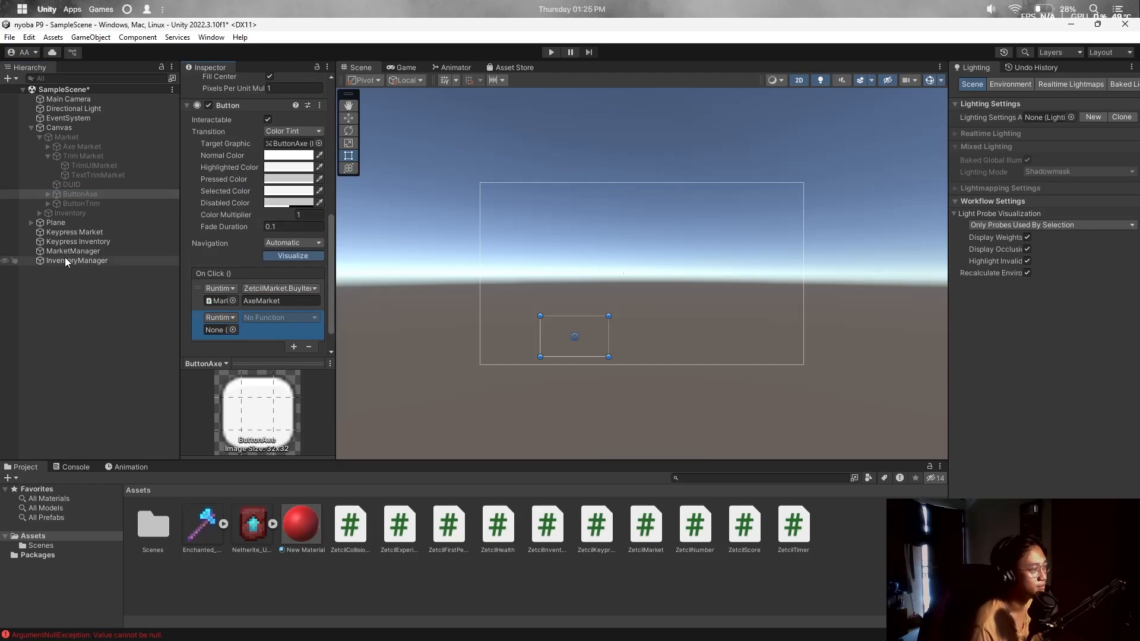
left_click_drag(60, 260, 219, 330)
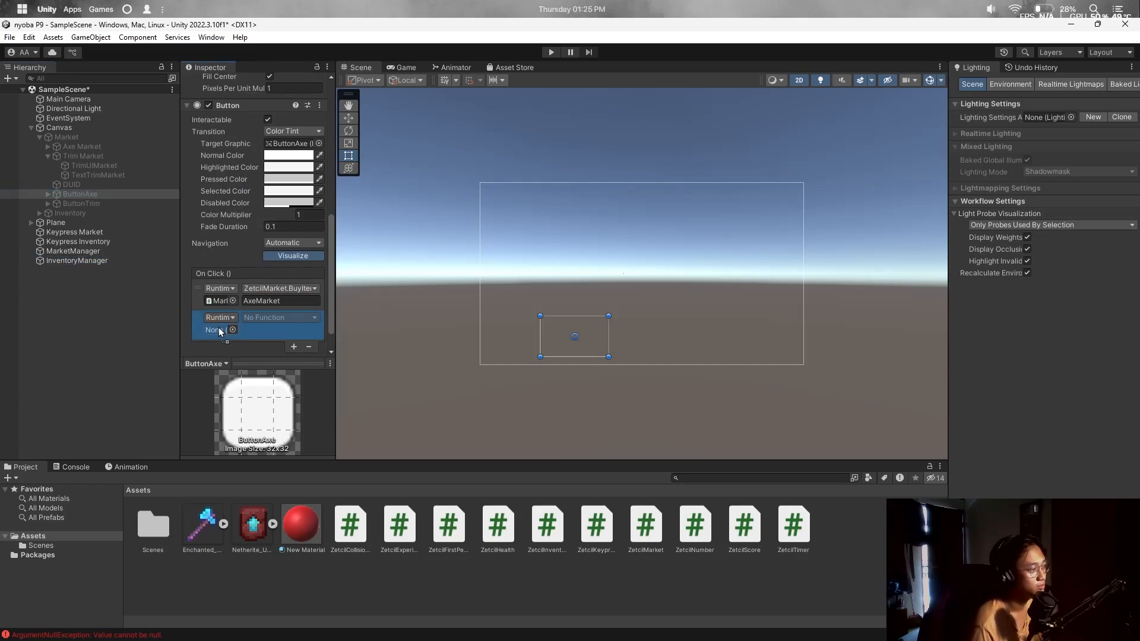
left_click(279, 318)
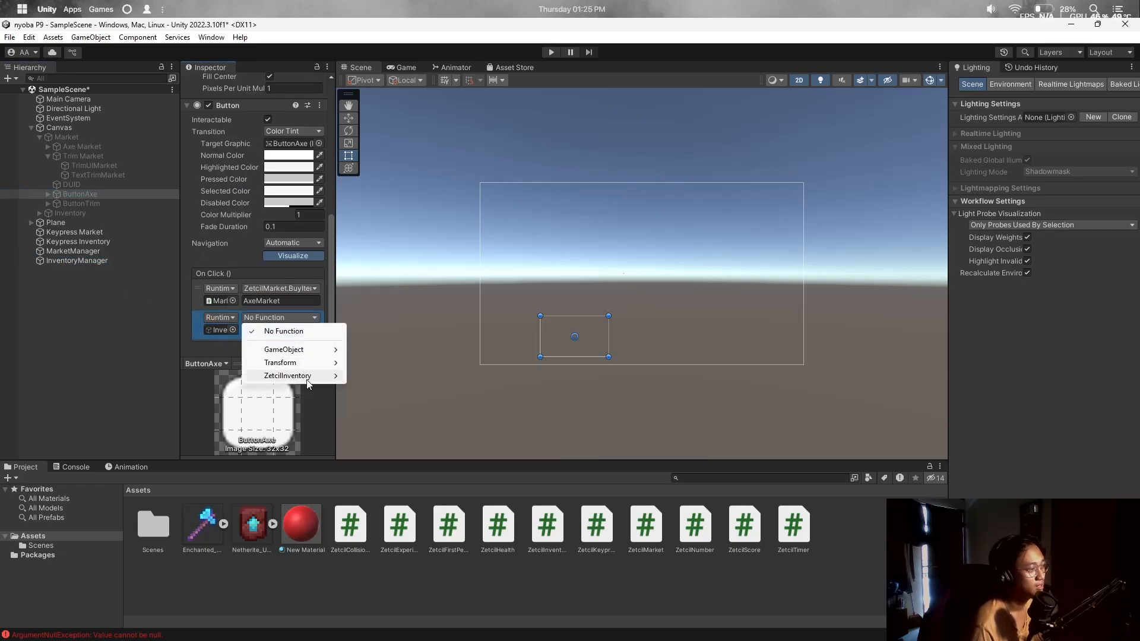
mouse_move(291, 376)
left_click(391, 441)
left_click(290, 331)
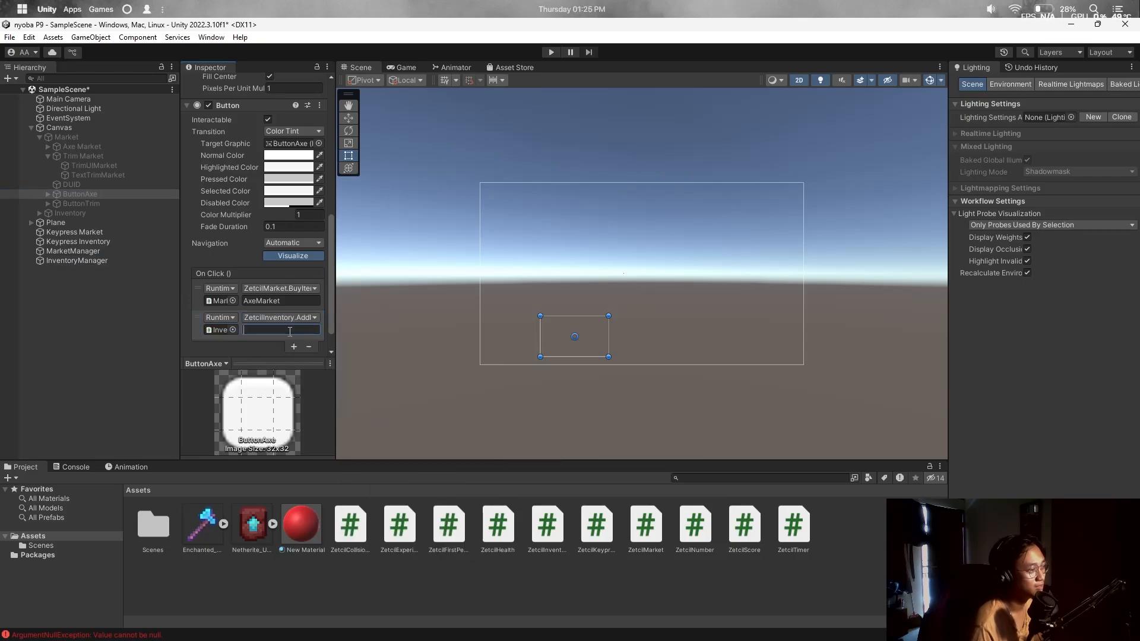
type("Axe")
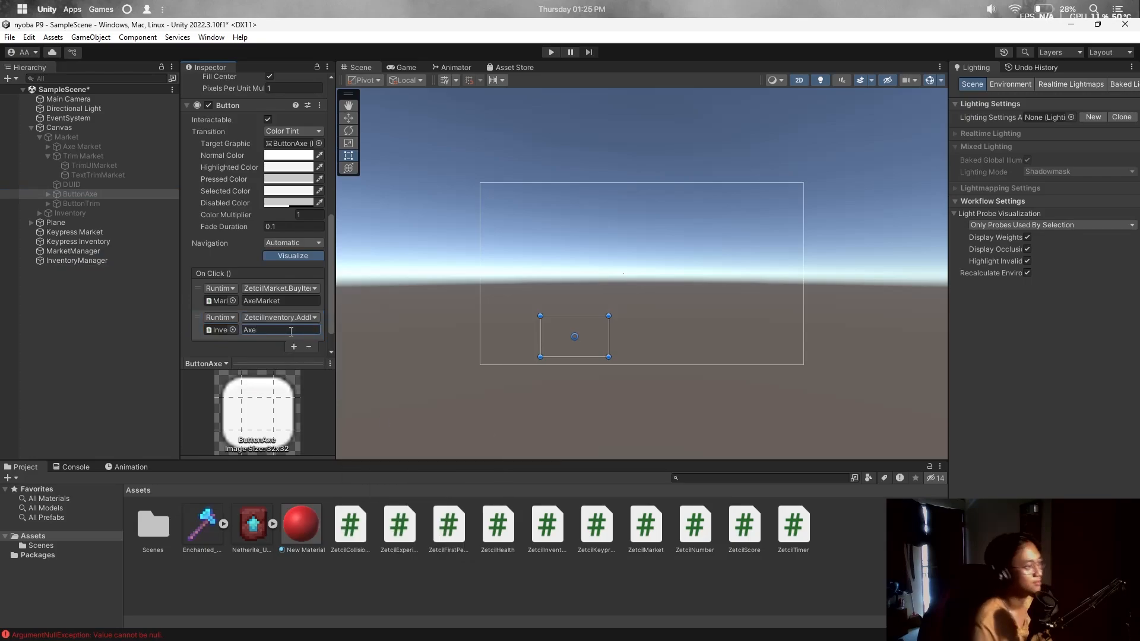
Give ButtonTrim the same AddItem action with 'Trim', then start Play mode.
left_click(117, 202)
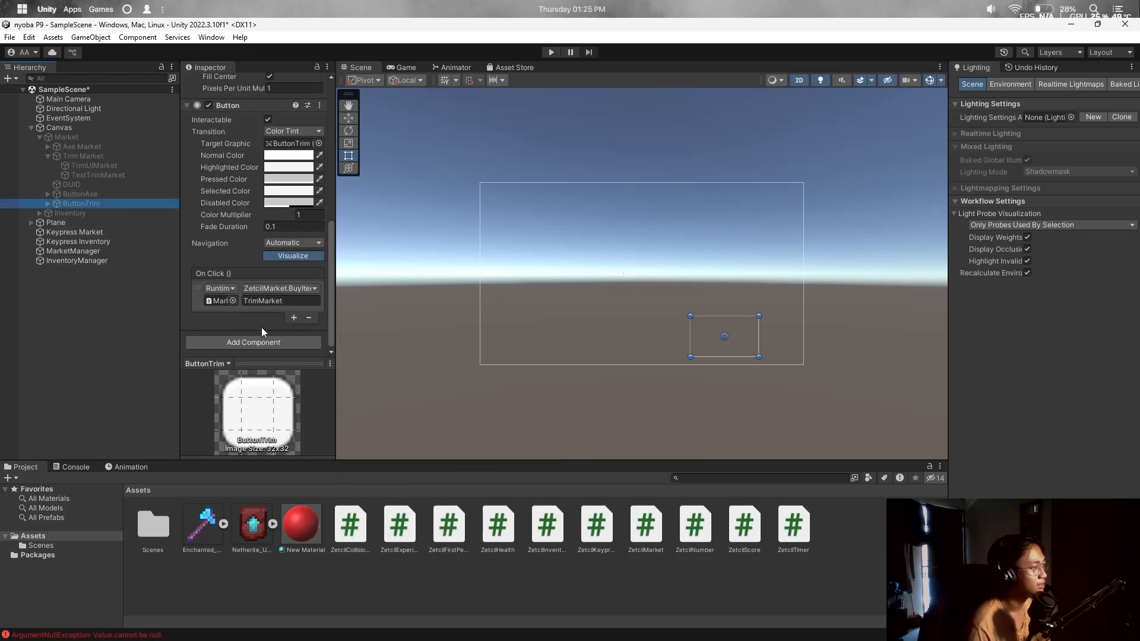
left_click(293, 318)
left_click_drag(82, 261, 221, 330)
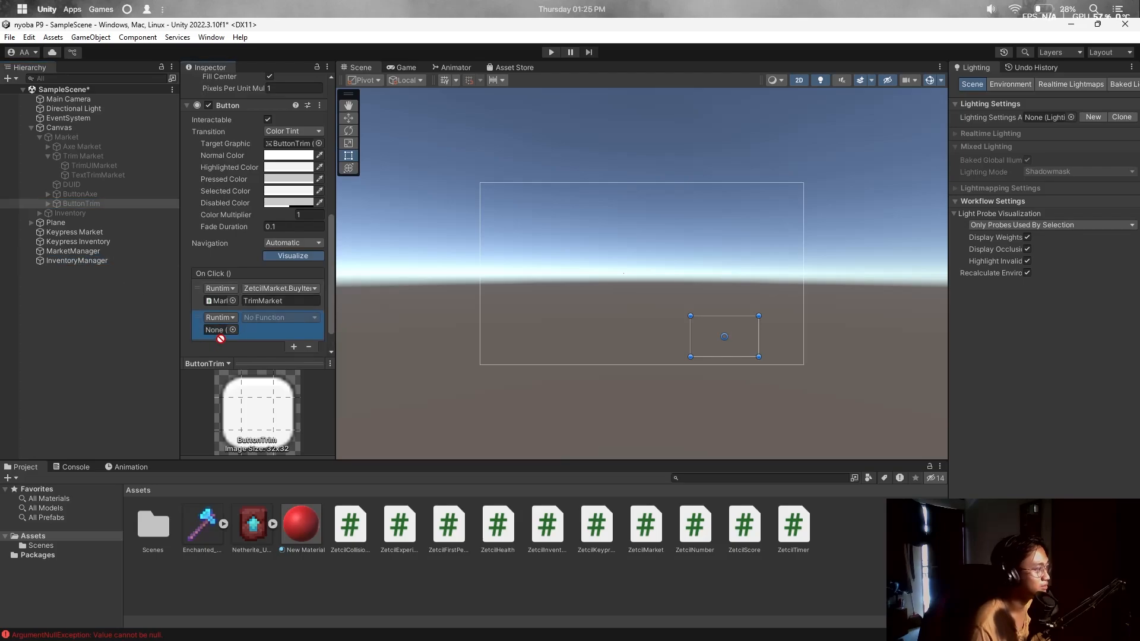
left_click(278, 319)
mouse_move(301, 381)
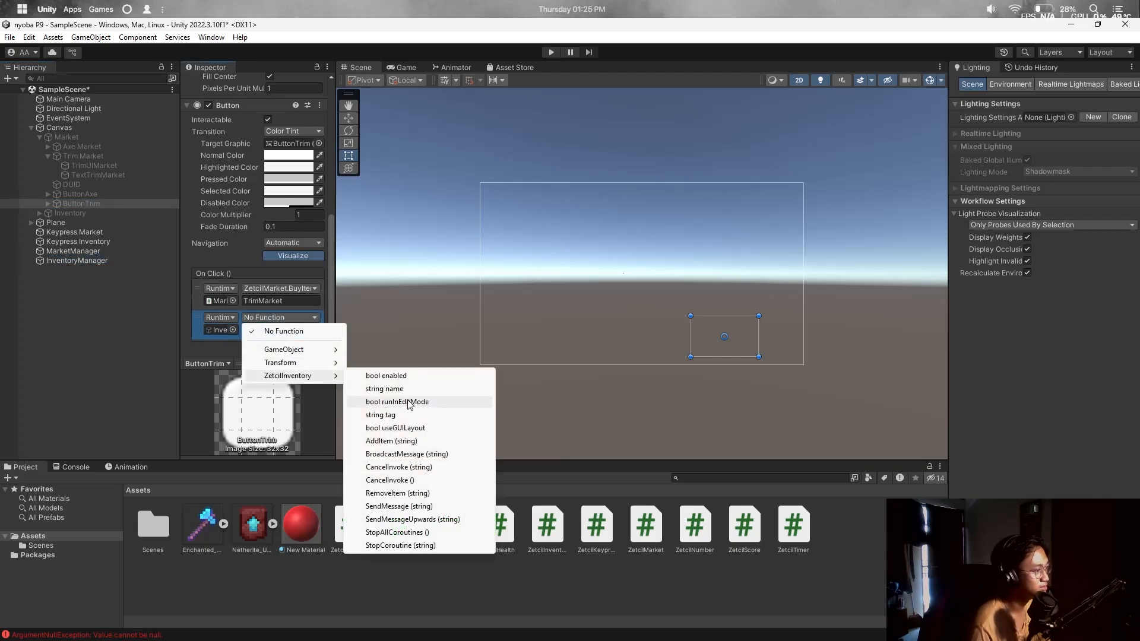
left_click(416, 441)
left_click(255, 330)
type("T")
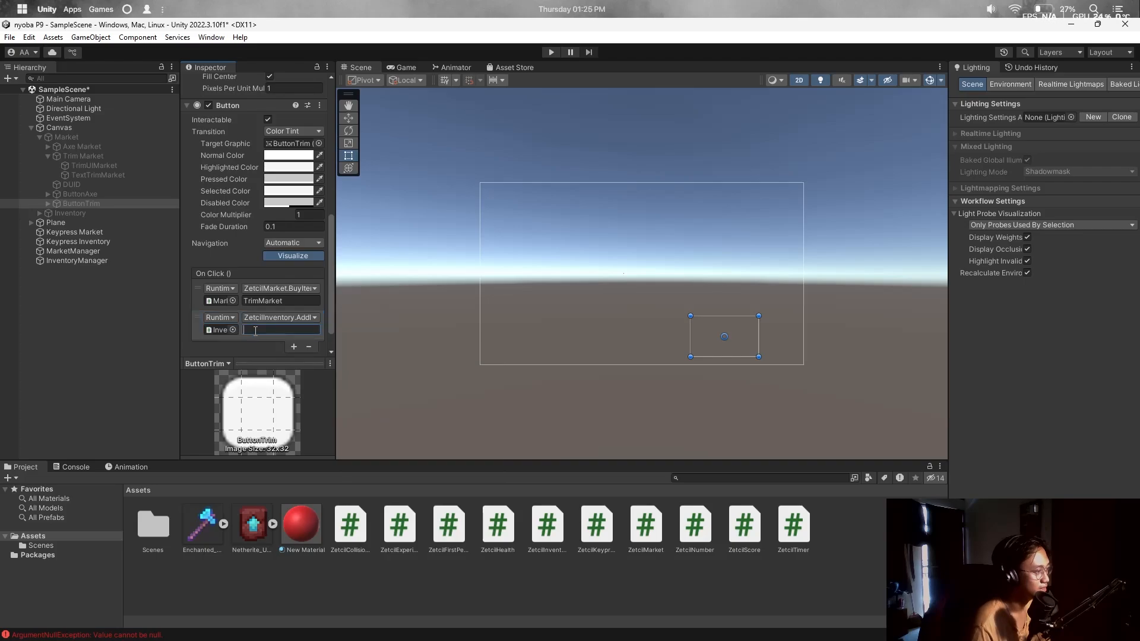
type("rim")
left_click(547, 54)
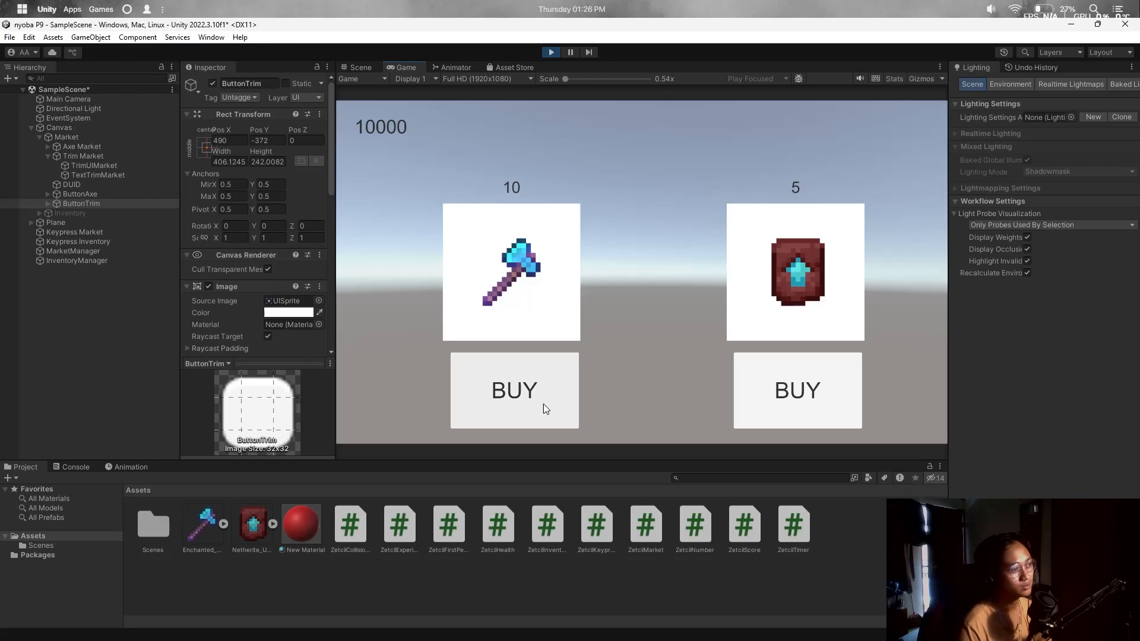
Buy two axes, checking the inventory count after each by toggling panels with M and I.
left_click(544, 403)
key("m")
key("i")
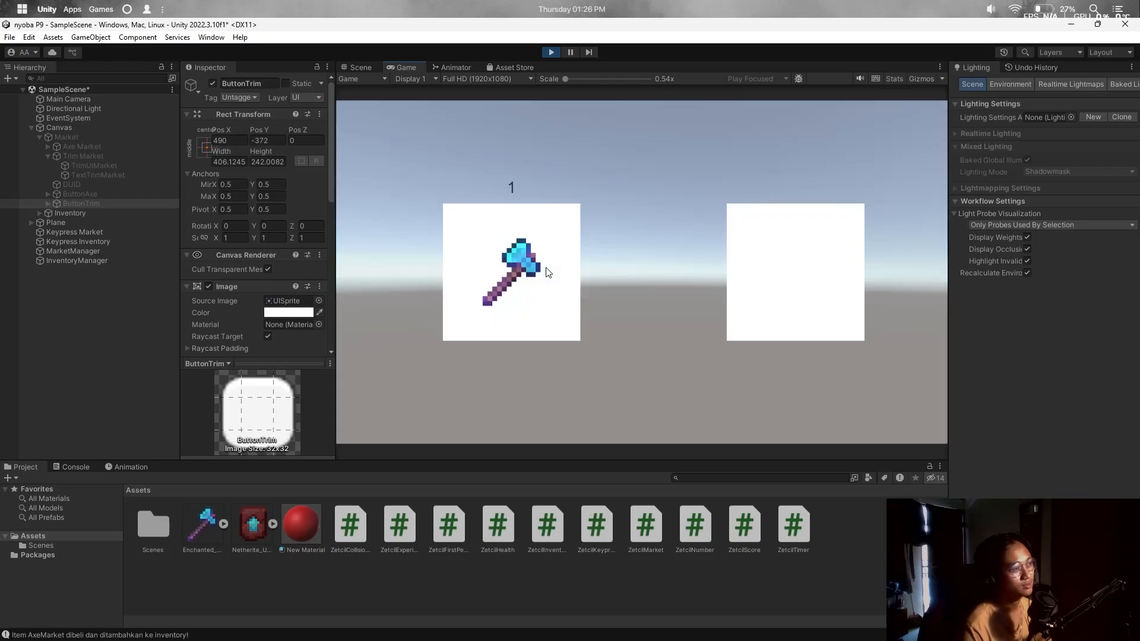
key("i")
key("m")
left_click(547, 388)
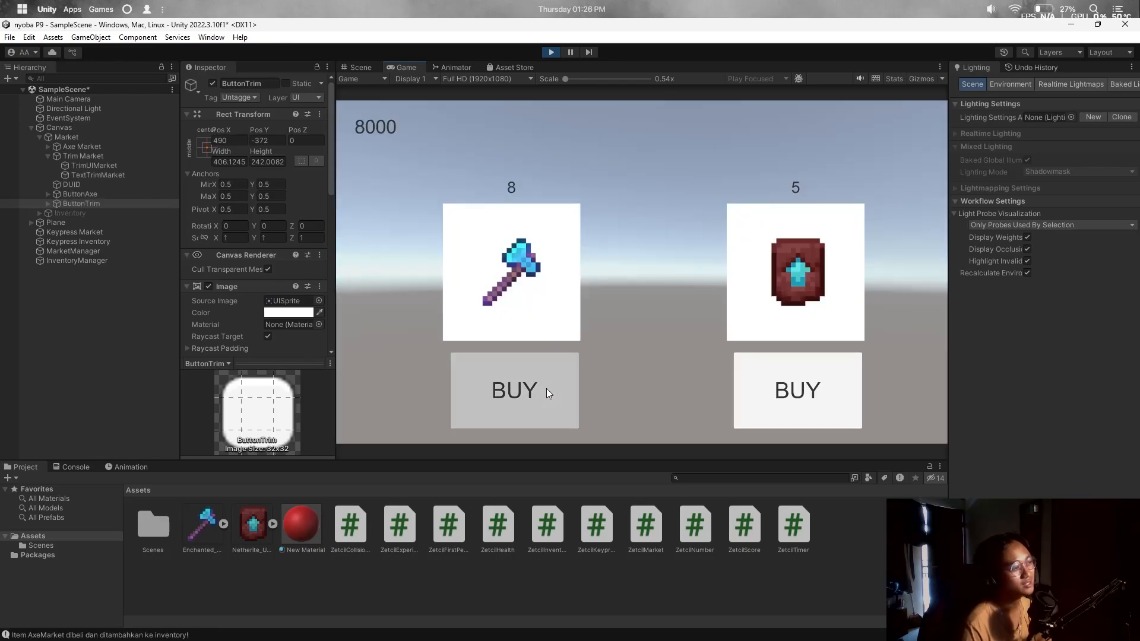
key("m")
key("i")
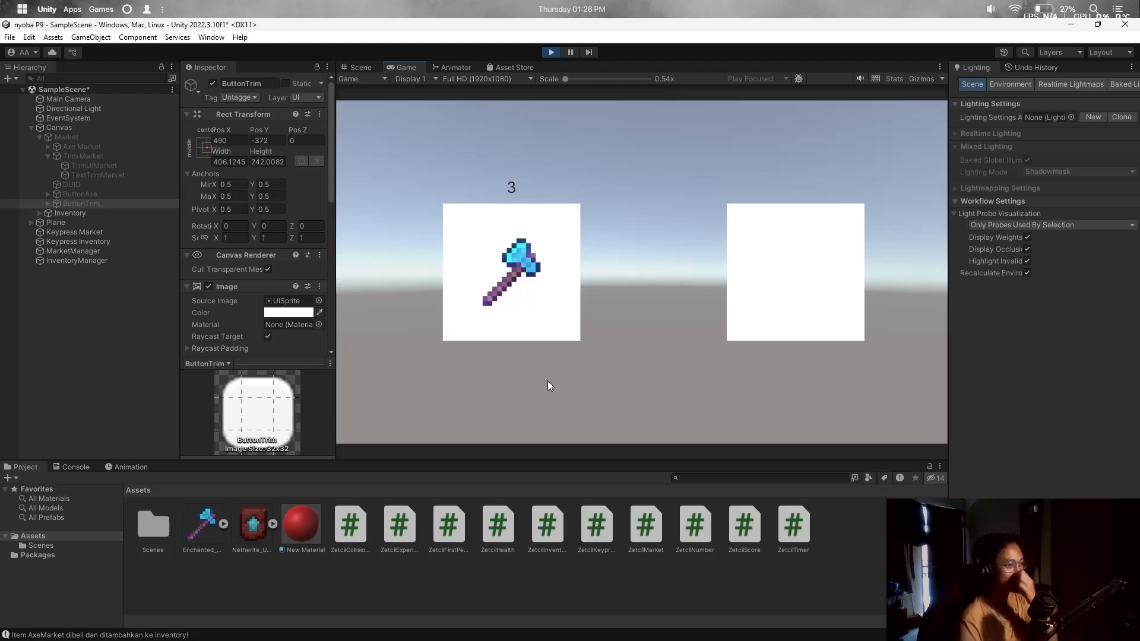
key("i")
key("m")
Buy trims until out of stock plus another axe, confirming them in the inventory.
left_click(817, 381)
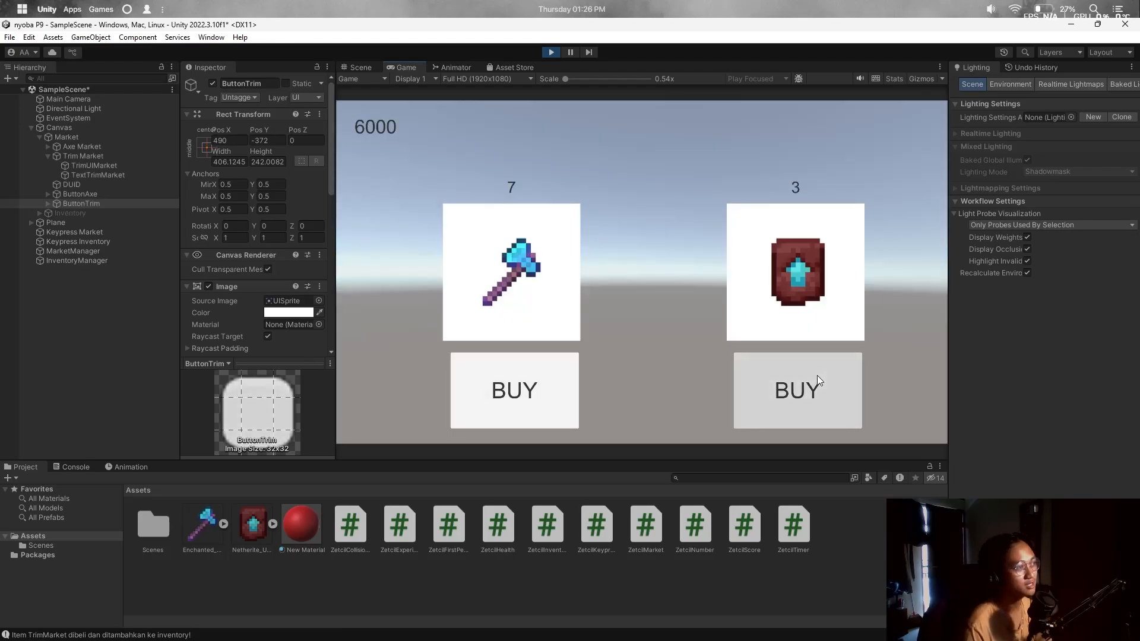
triple_click(817, 375)
left_click(817, 375)
key("m")
key("i")
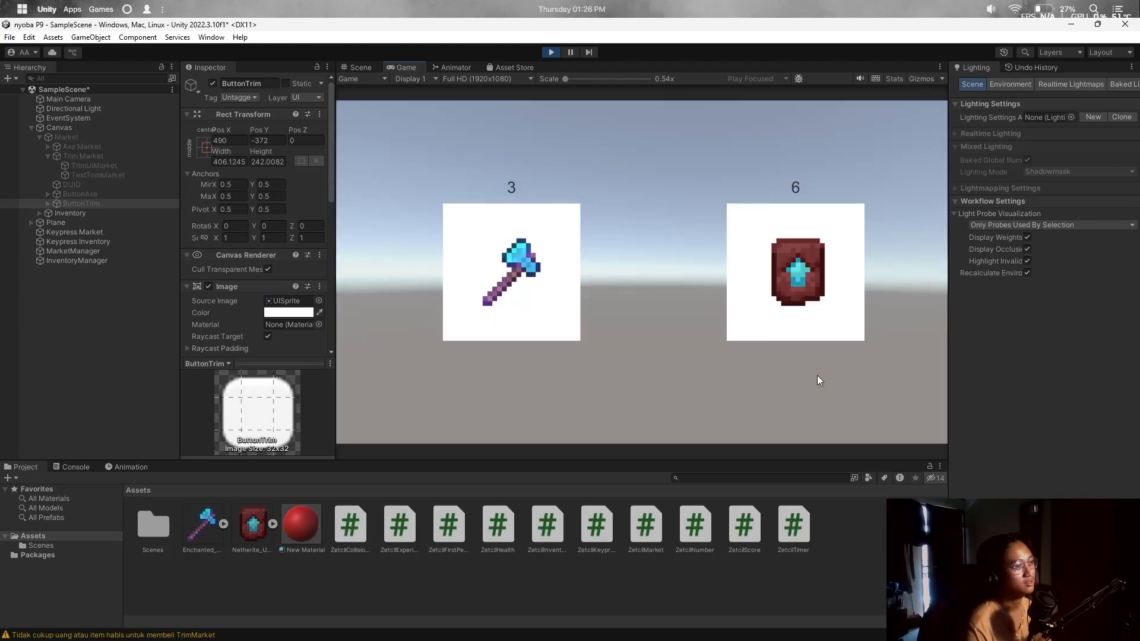
key("i")
key("m")
left_click(517, 390)
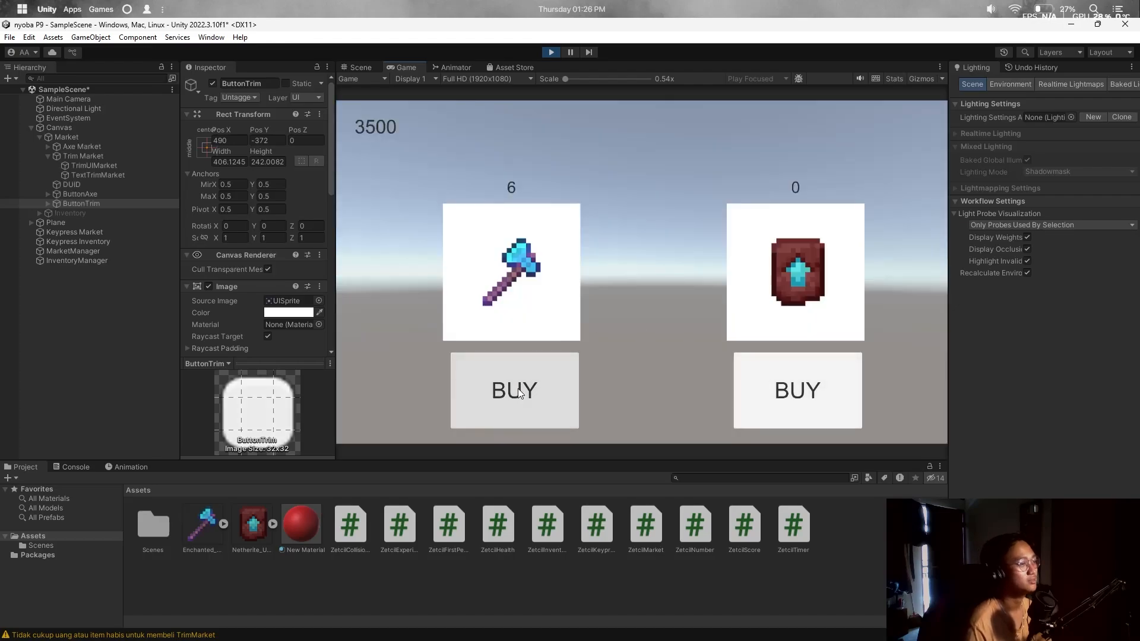
key("m")
key("i")
key("i")
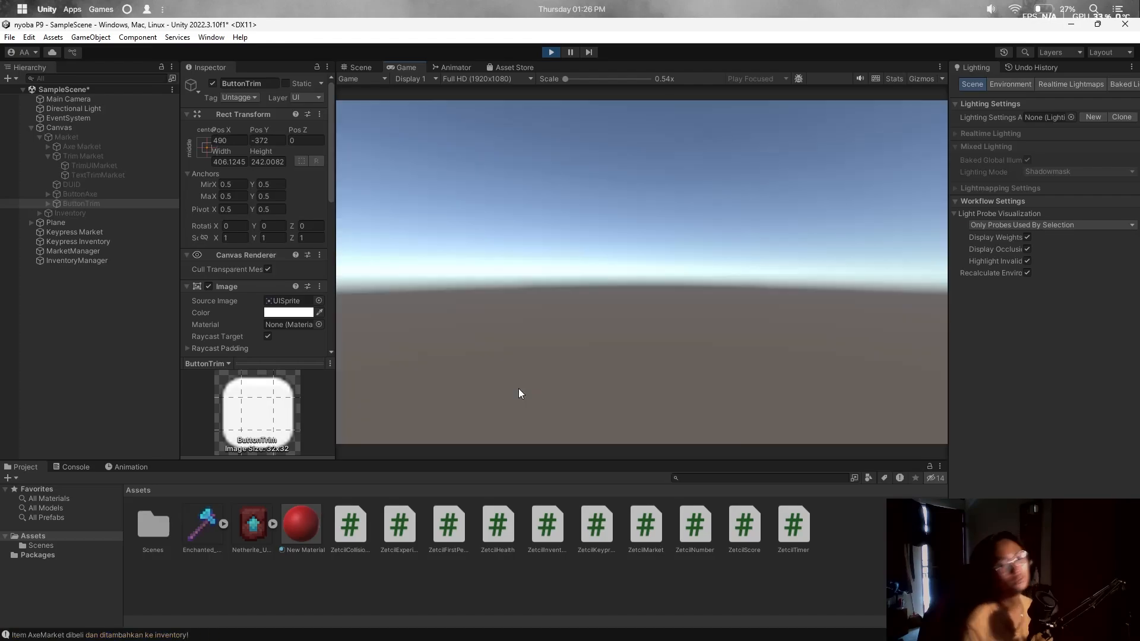
Stop the game and create a C# script named ZetcilDialog in Assets.
left_click(550, 53)
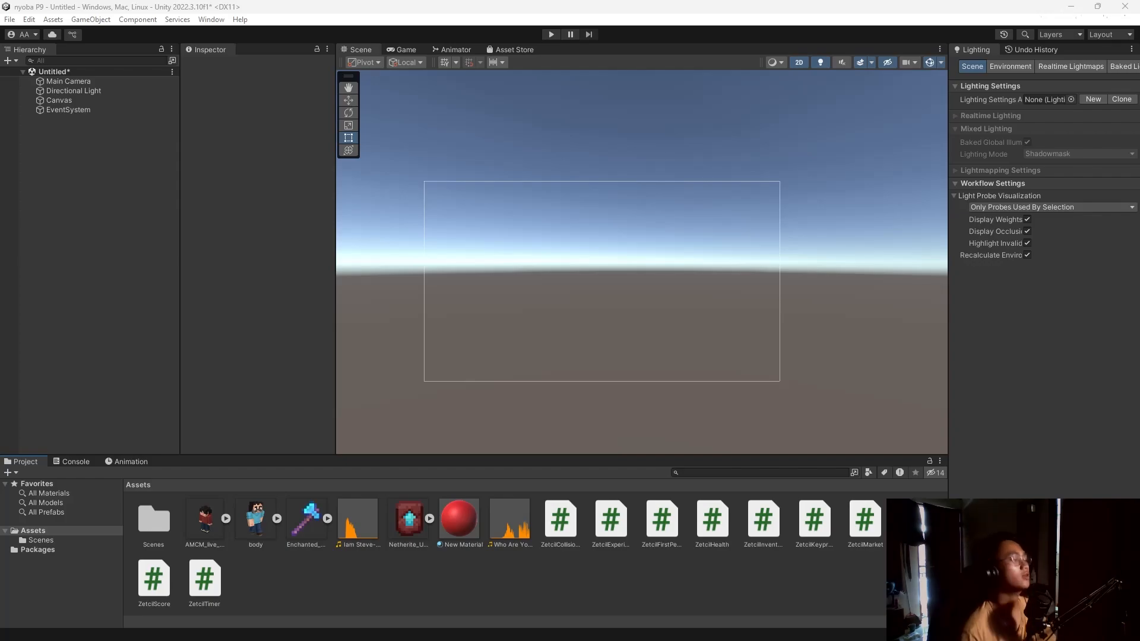
right_click(435, 591)
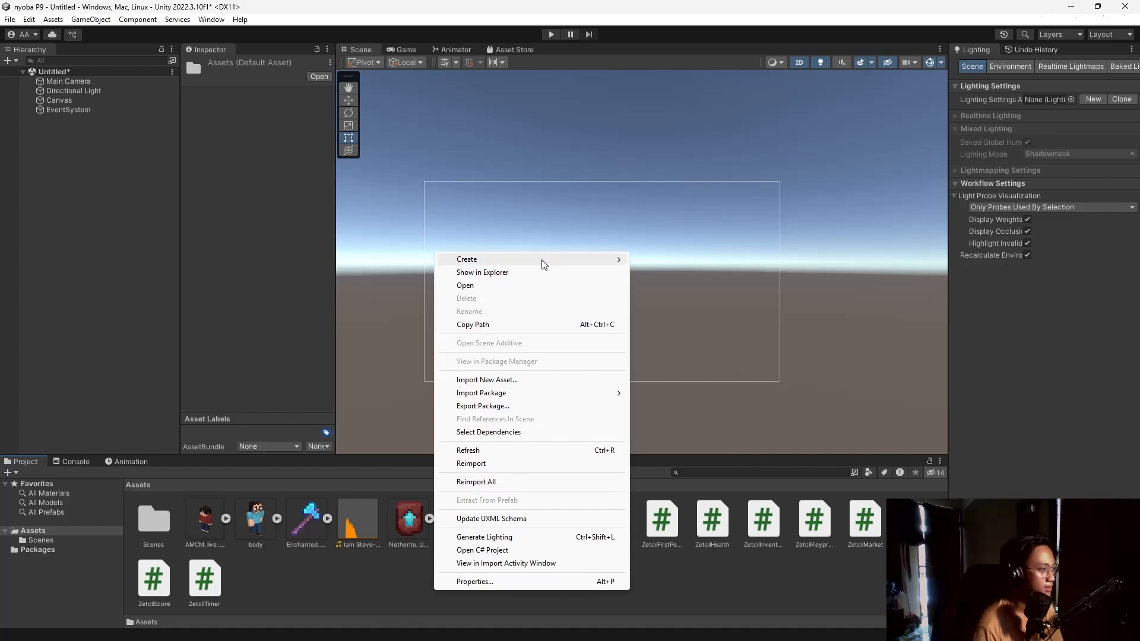
mouse_move(597, 260)
left_click(663, 88)
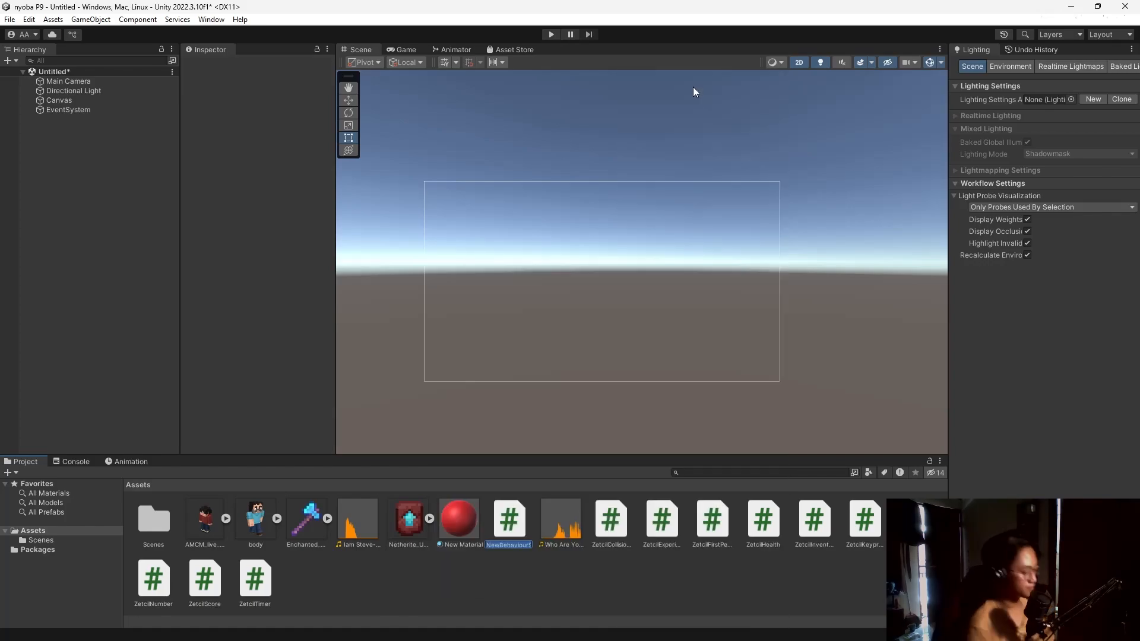
type("ZetcilDialog")
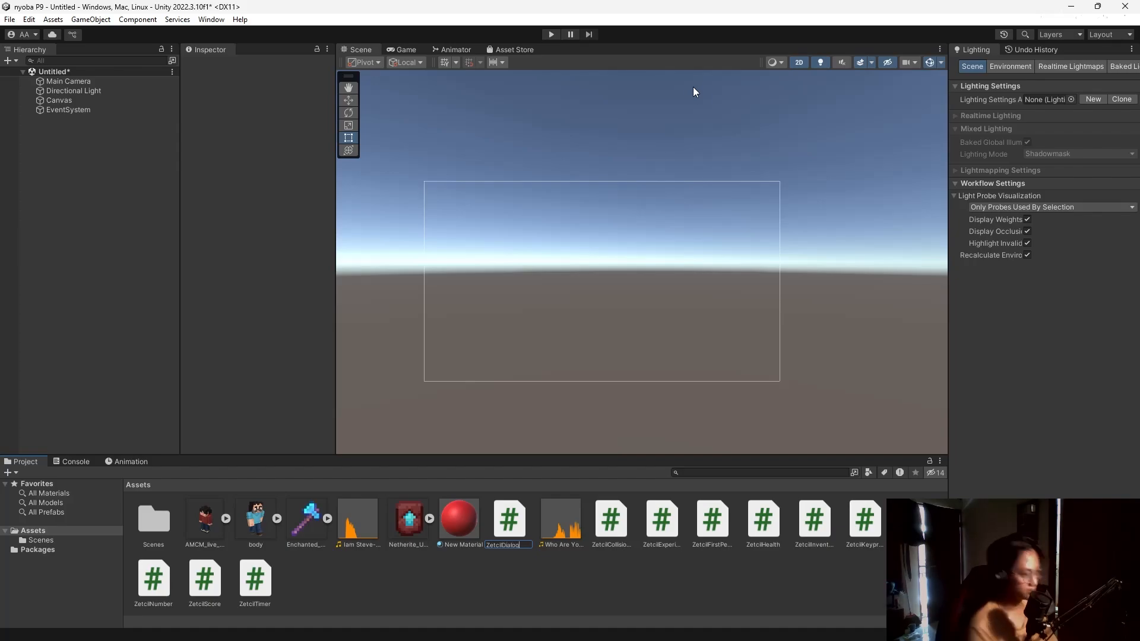
key("Return")
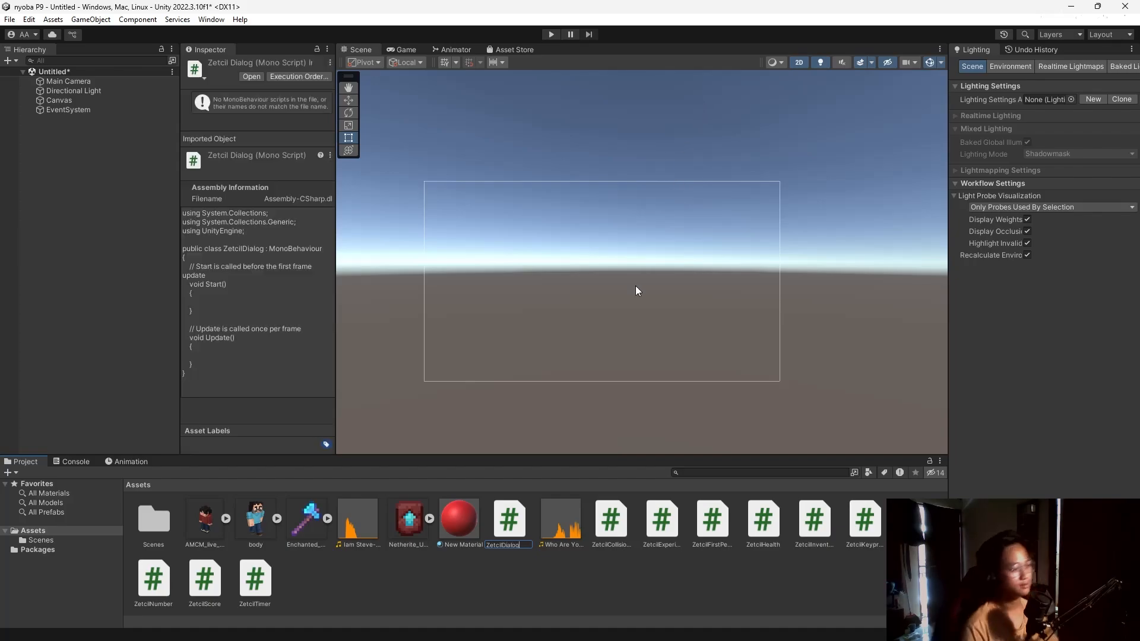
key("alt+Tab")
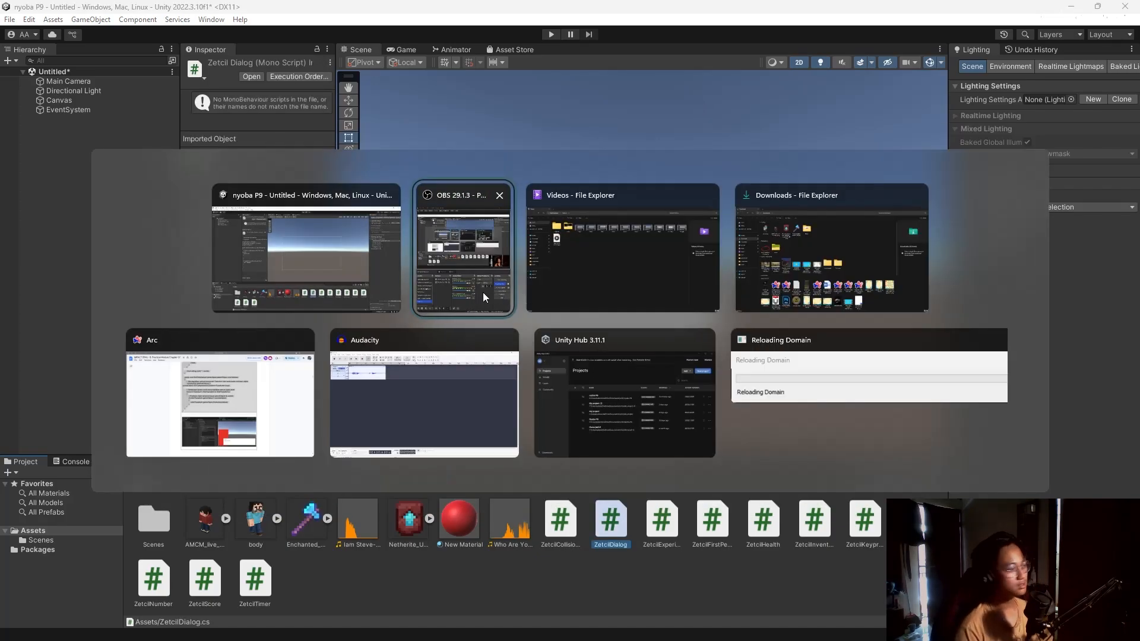
Review Chapter 7.1's ZetcilDialog code in Google Docs, then open the ZetcilDialog script from Unity.
left_click(230, 399)
scroll(524, 357, "up", 20)
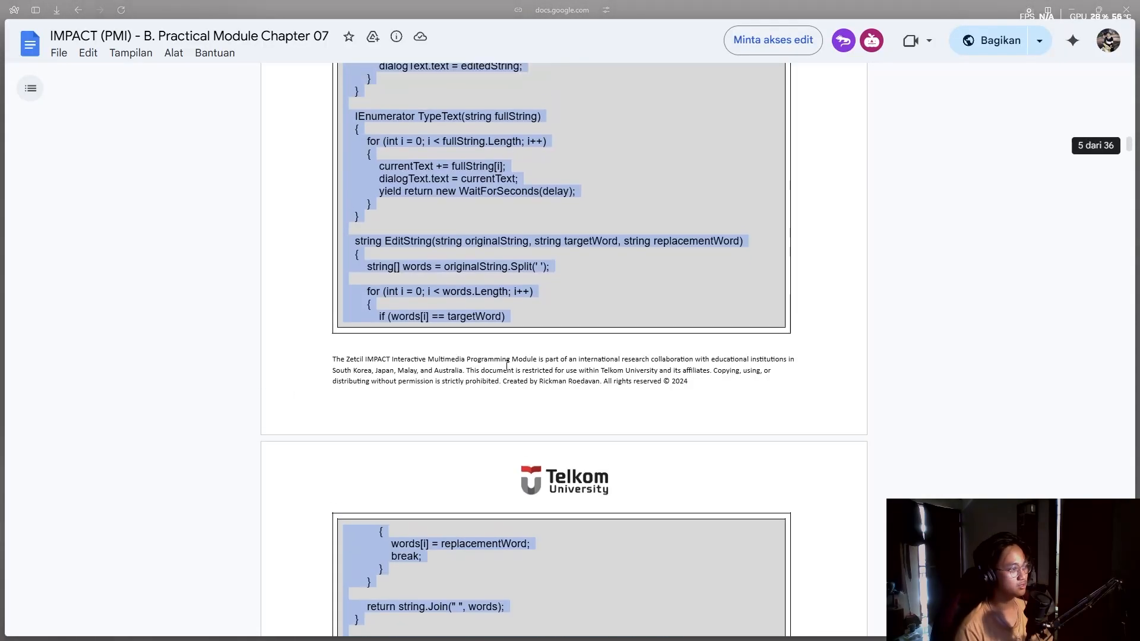
scroll(516, 378, "up", 10)
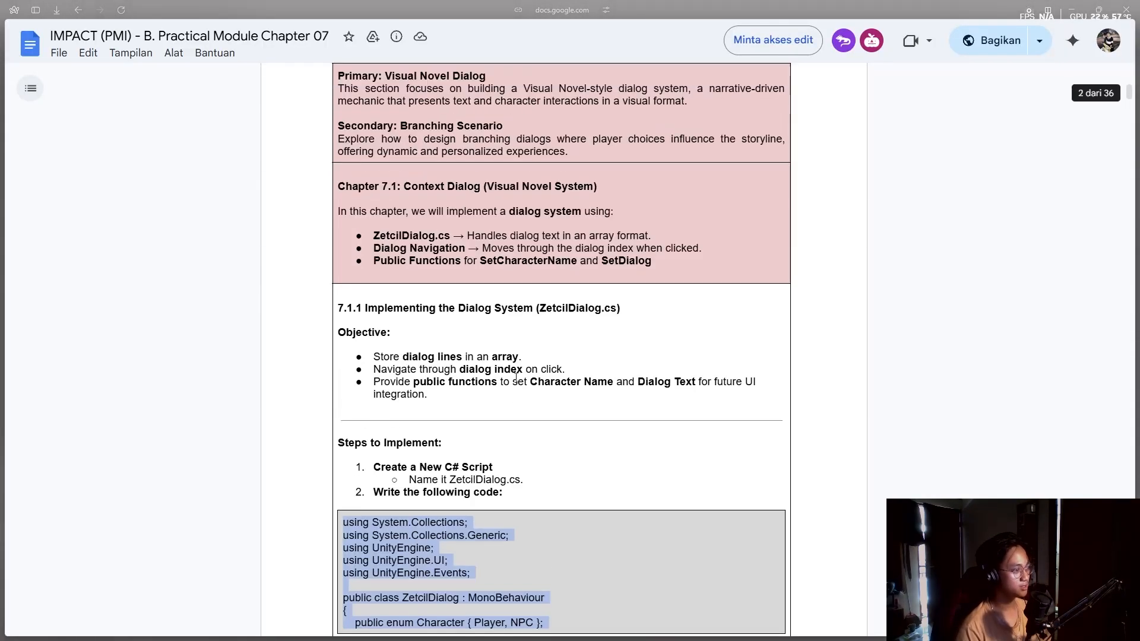
scroll(532, 443, "down", 3)
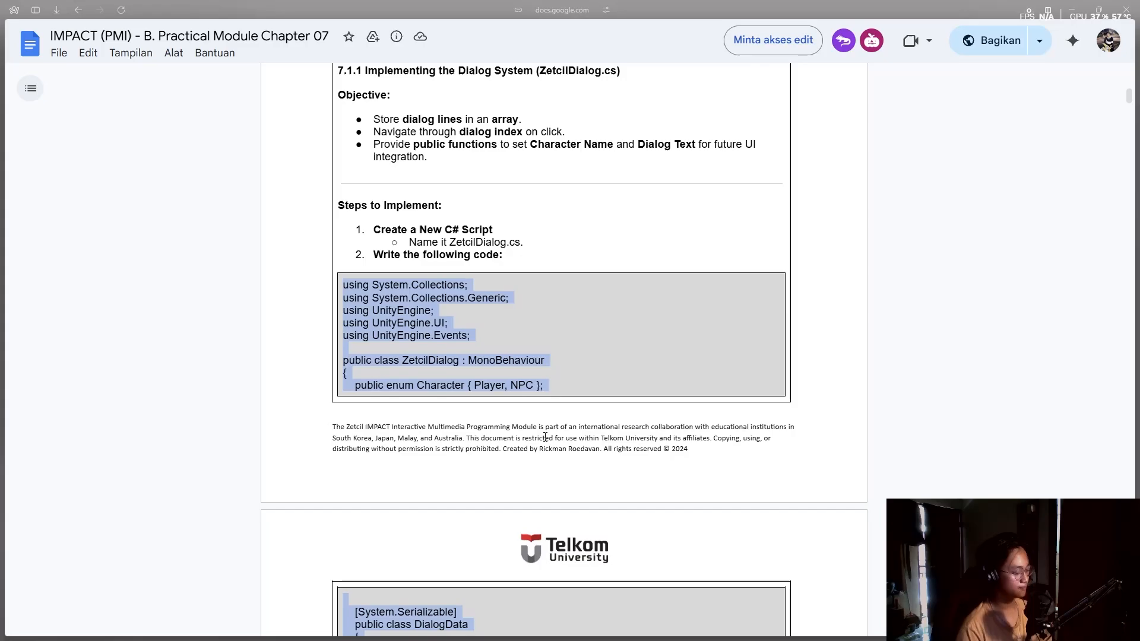
key("alt+Tab")
left_click(478, 295)
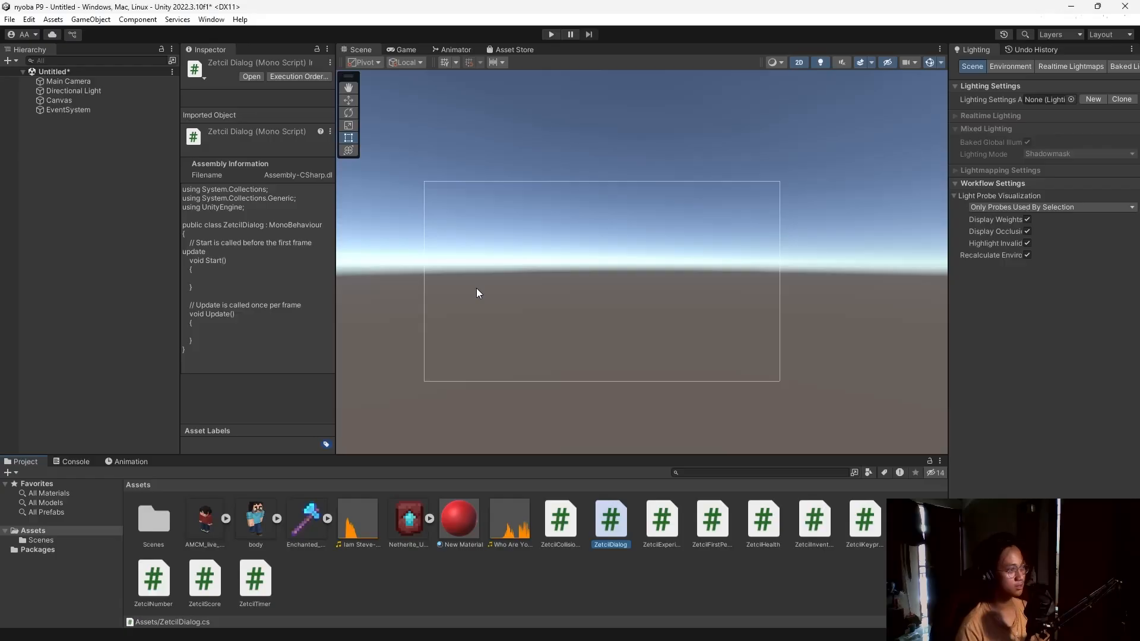
double_click(603, 525)
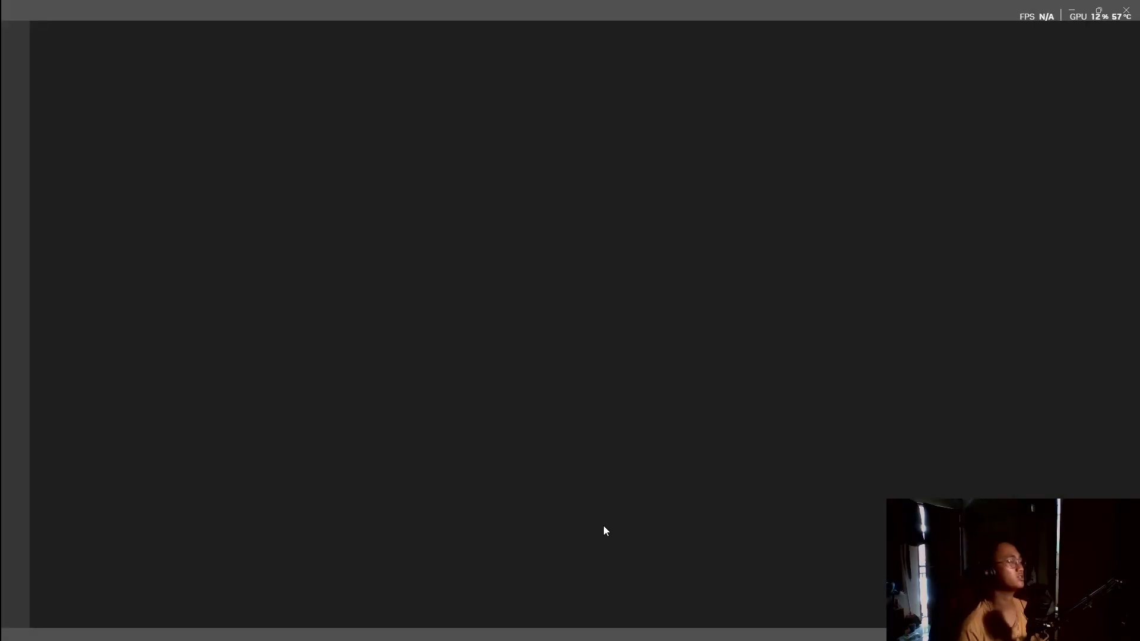
Replace the script template with the pasted 176-line ZetcilDialog code and close VS Code.
key("ctrl+a")
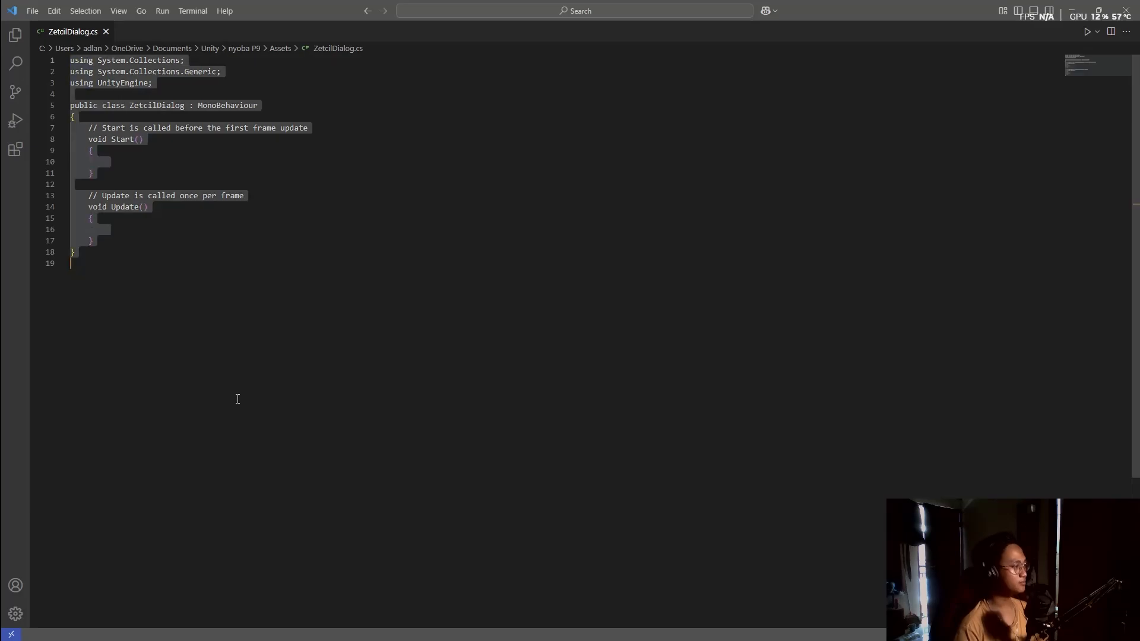
key("ctrl+v")
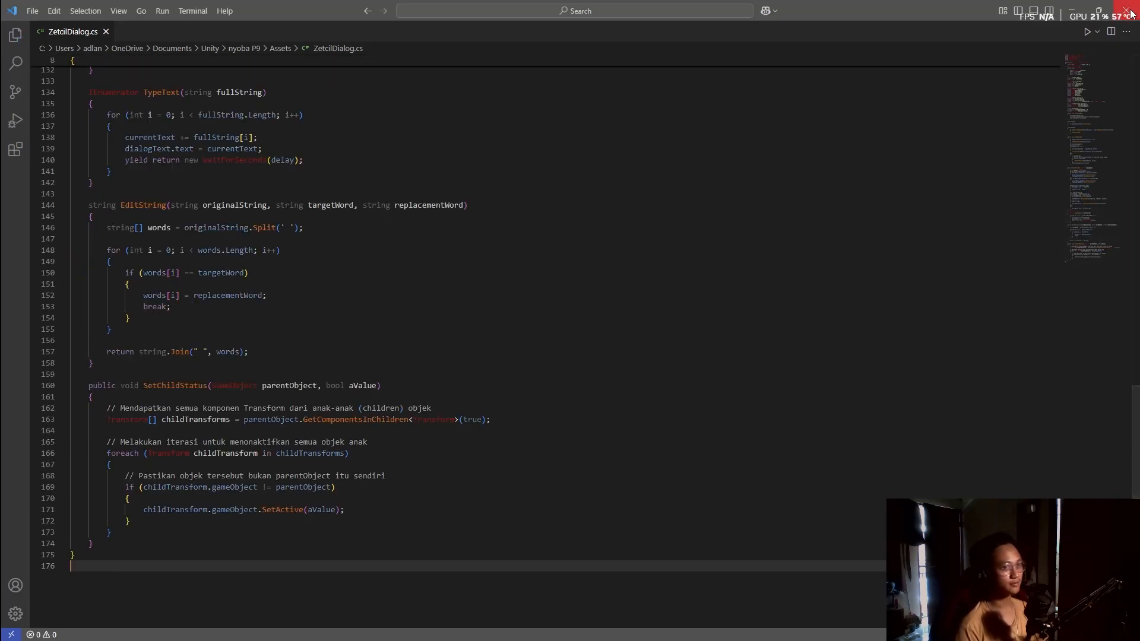
left_click(1132, 13)
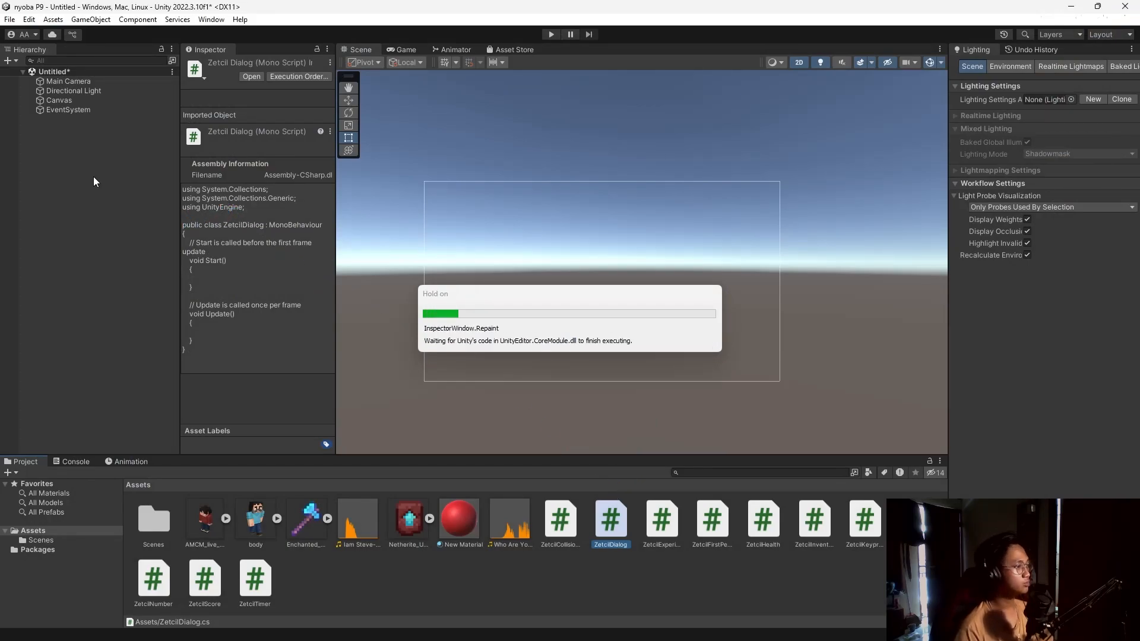
Create an empty GameObject named DialogManager and attach the ZetcilDialog script to it.
right_click(84, 163)
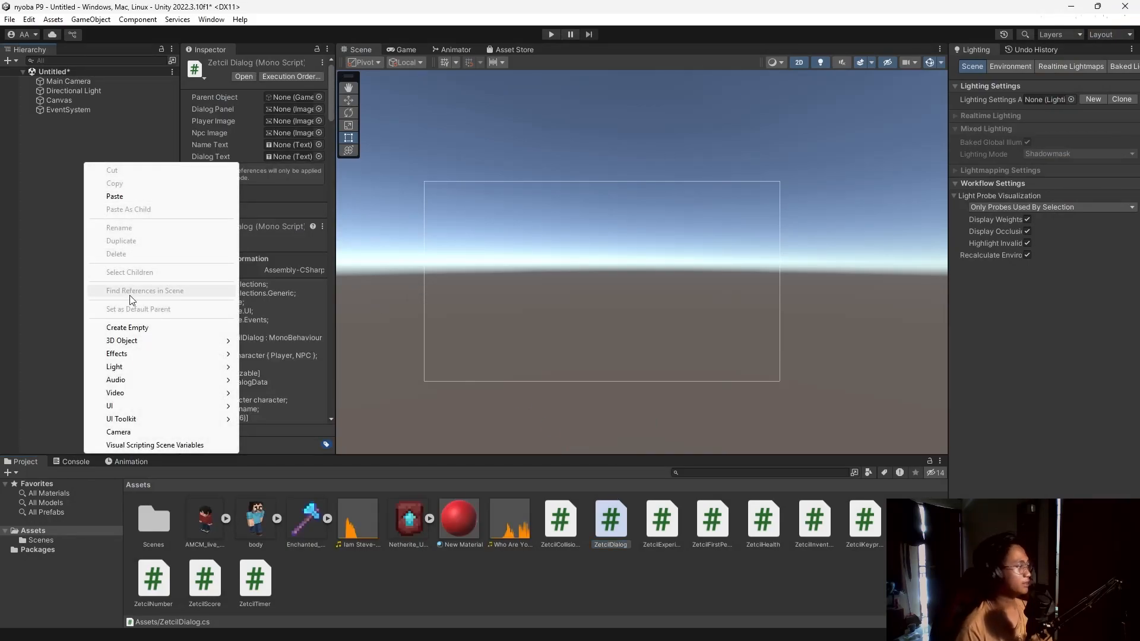
left_click(141, 328)
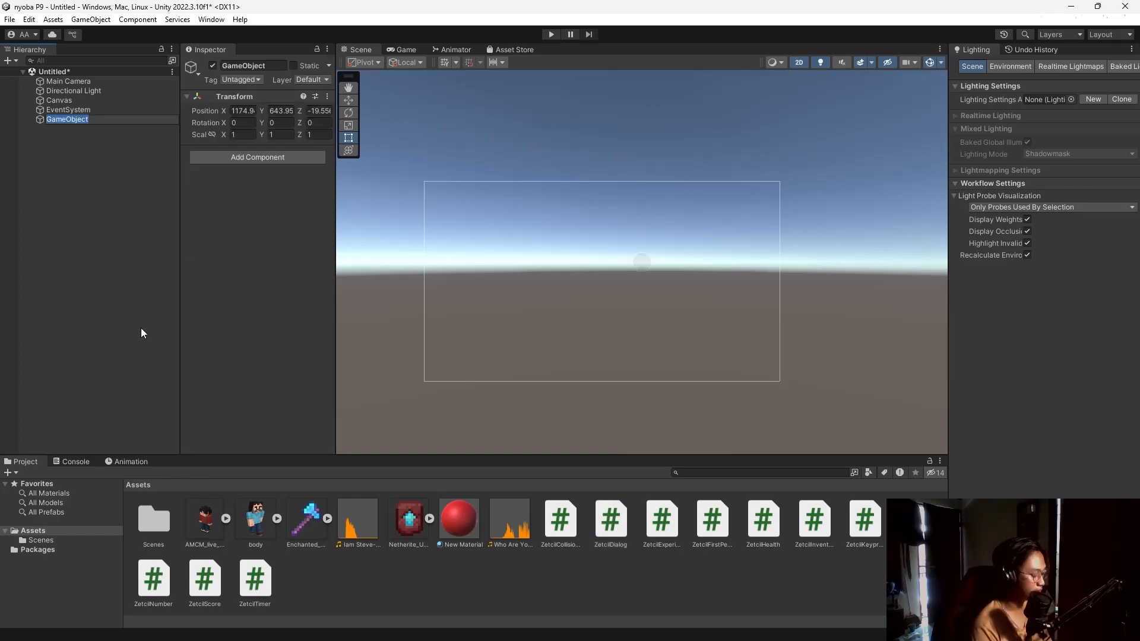
type("DialogManager")
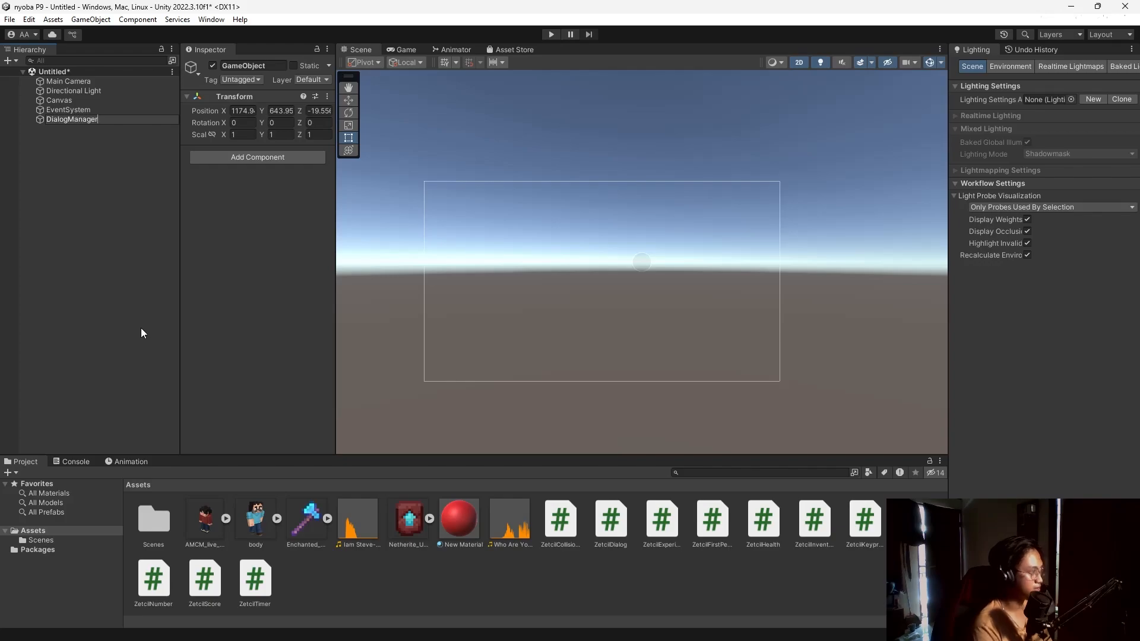
key("Return")
left_click_drag(603, 533, 258, 261)
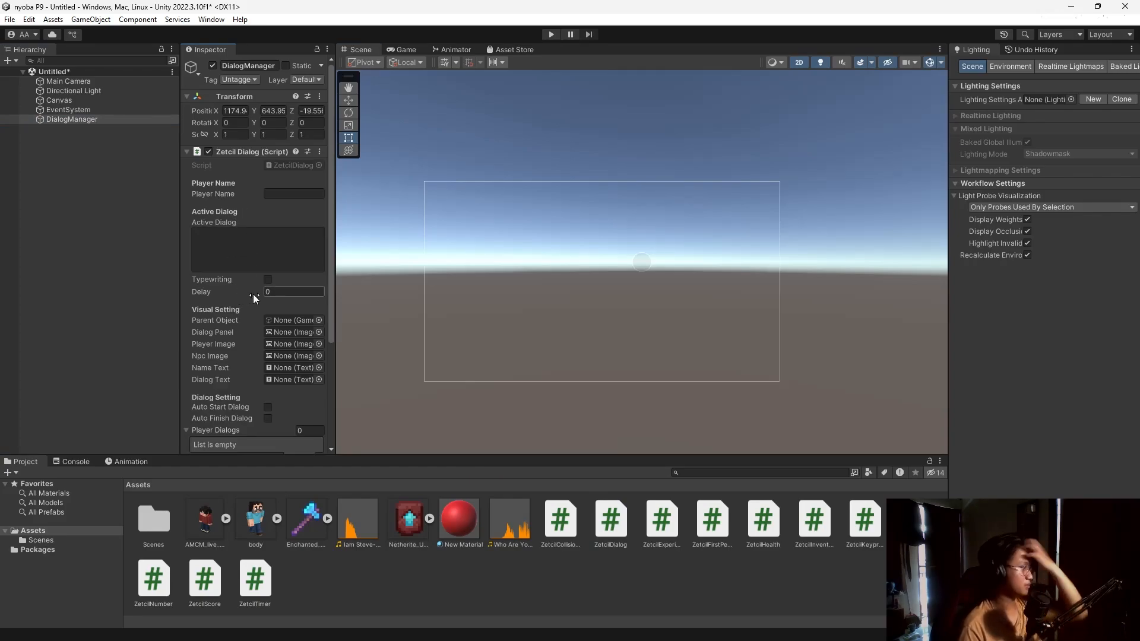
scroll(253, 292, "down", 1)
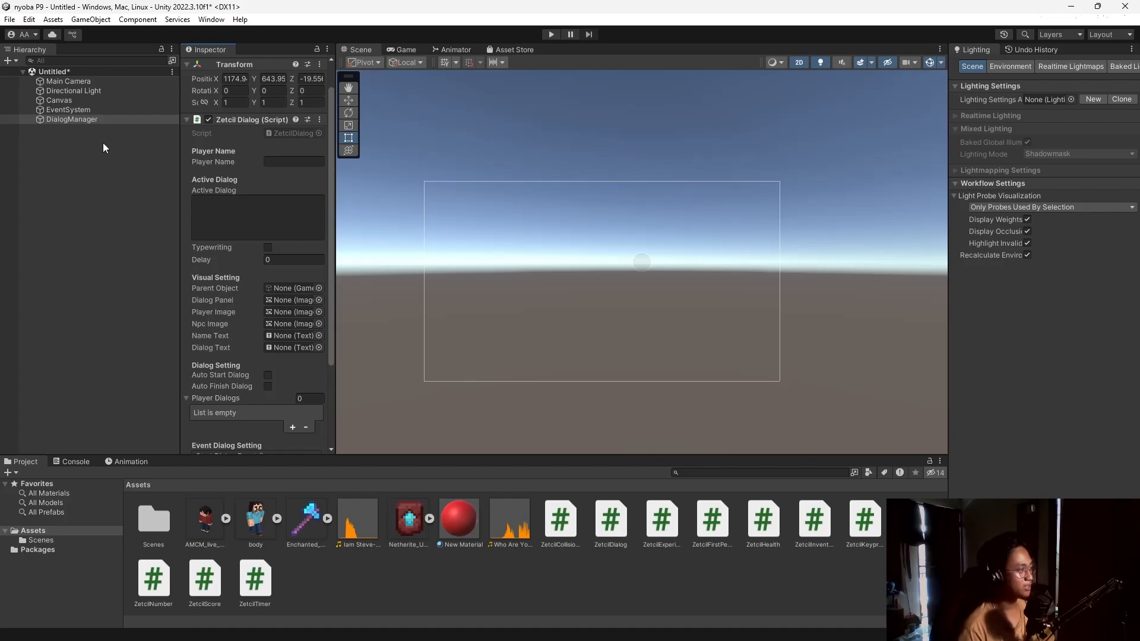
Add a UI panel under the Canvas and name it Parent.
left_click(74, 101)
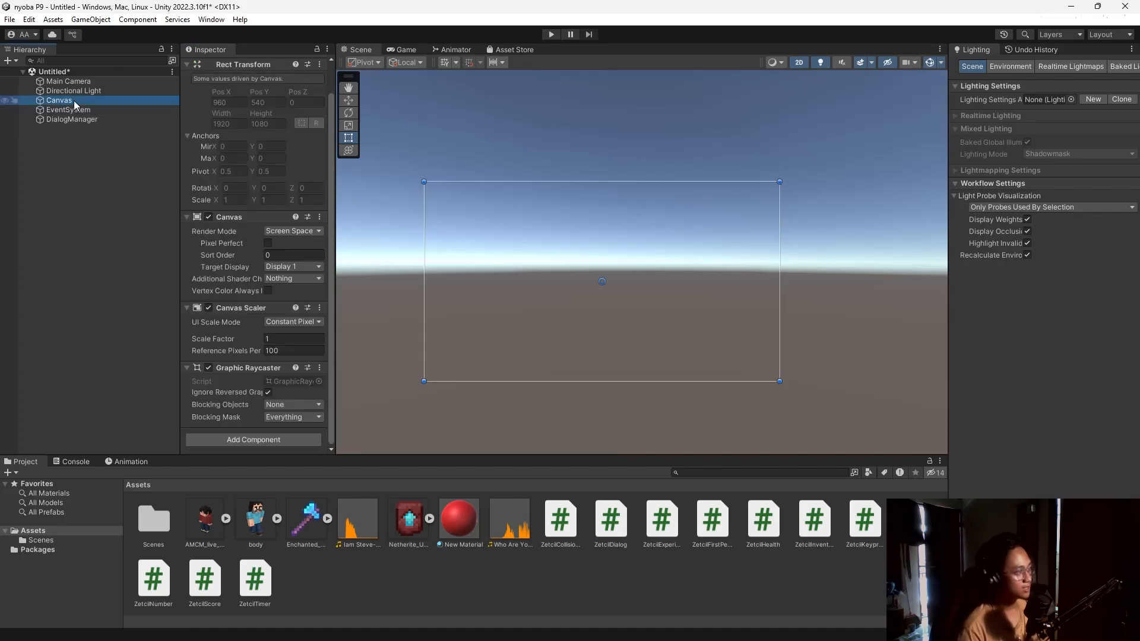
right_click(73, 101)
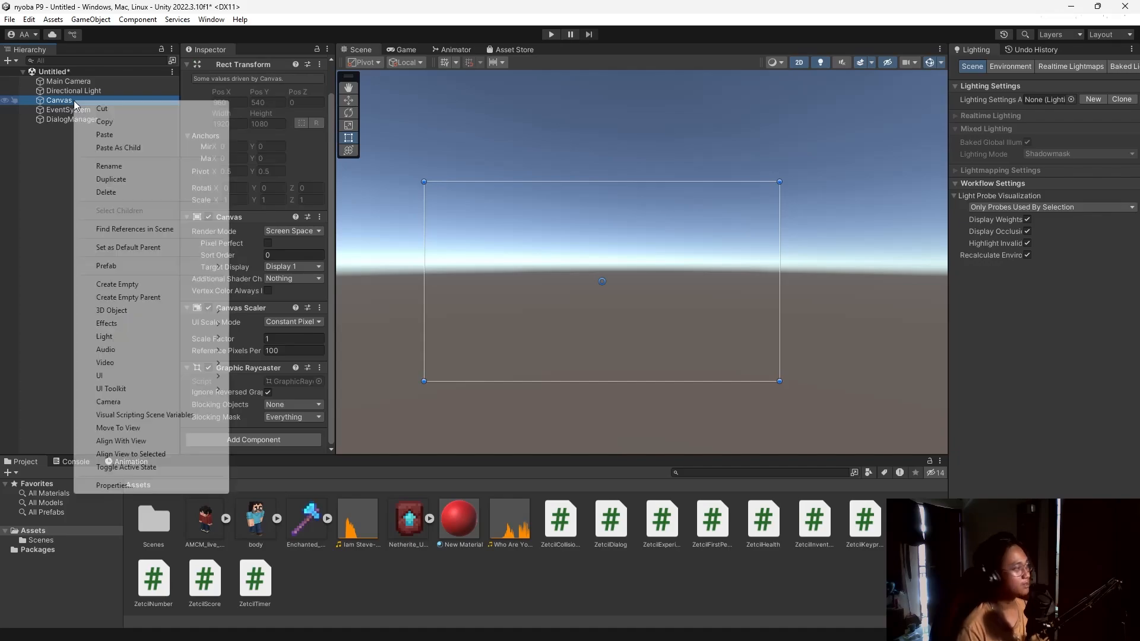
mouse_move(173, 376)
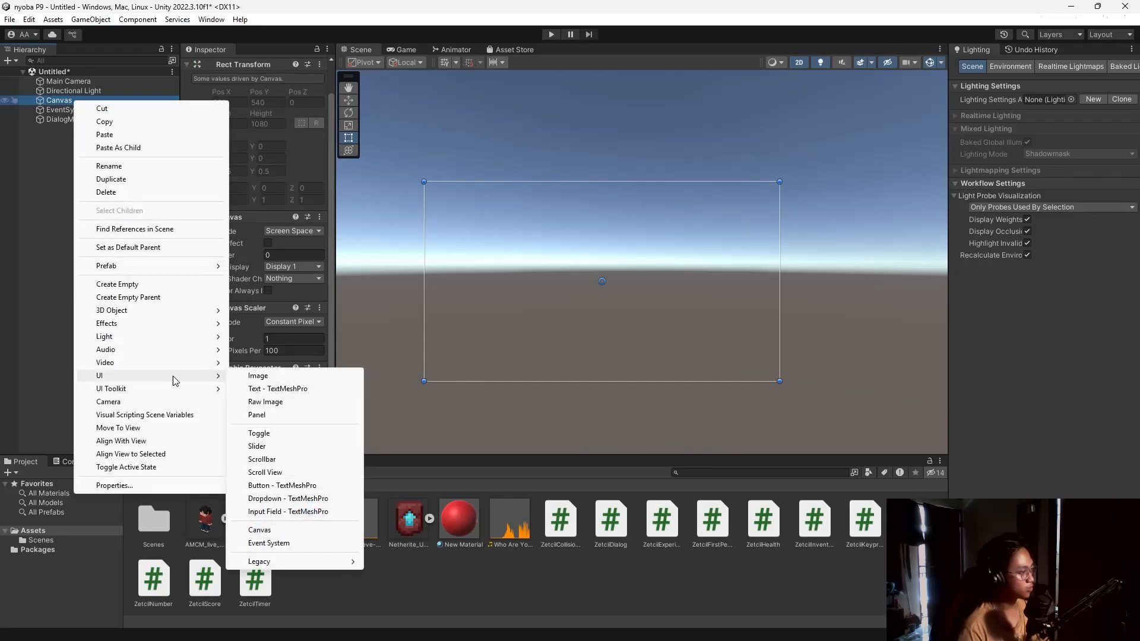
left_click(283, 414)
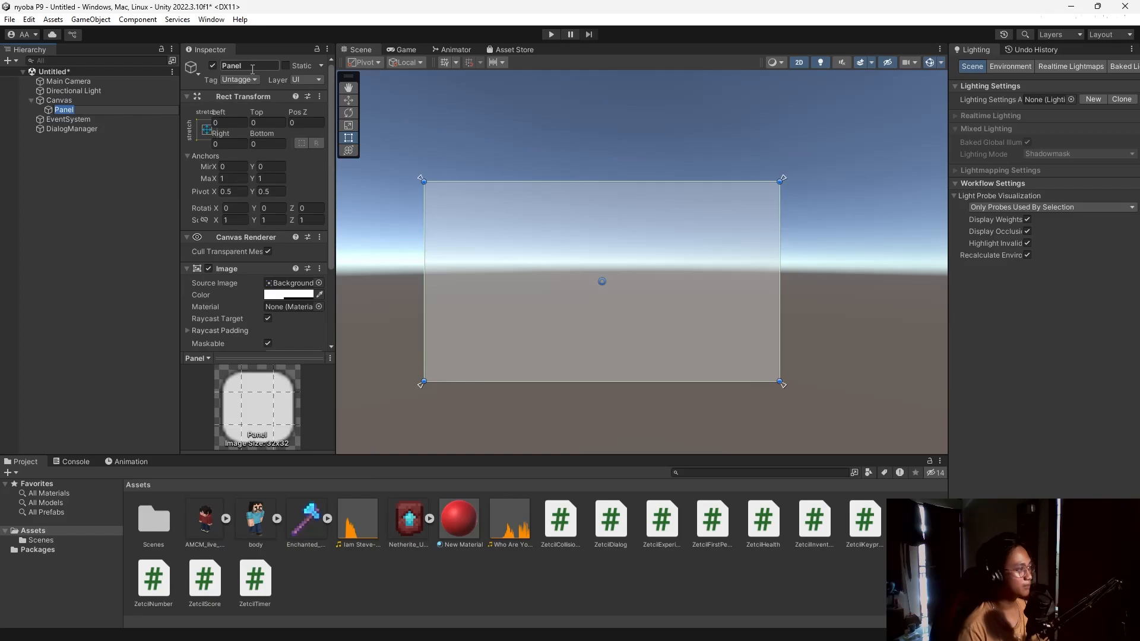
left_click(252, 67)
type("Pa")
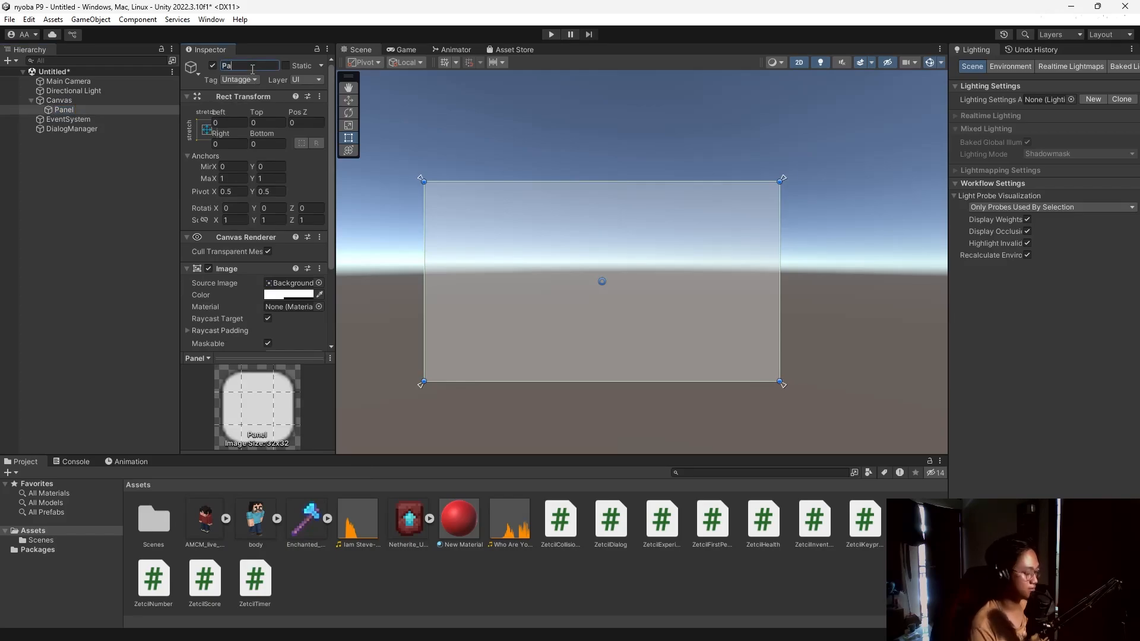
type("rent")
key("Return")
Add an image under Parent and shape it into a tall card on the panel's left side.
right_click(110, 110)
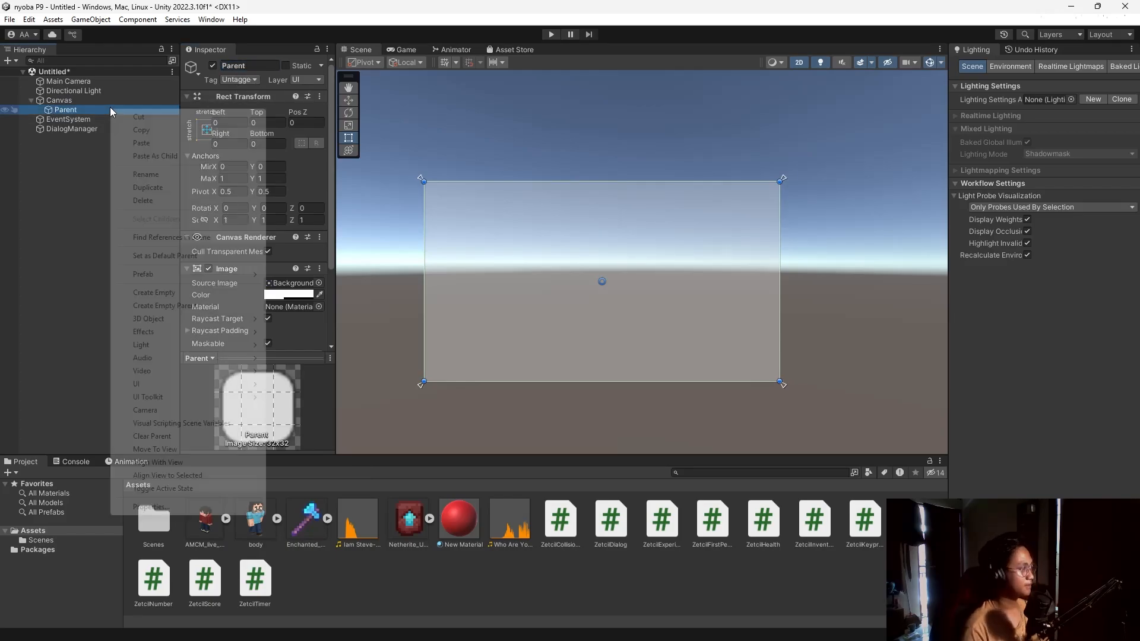
mouse_move(180, 382)
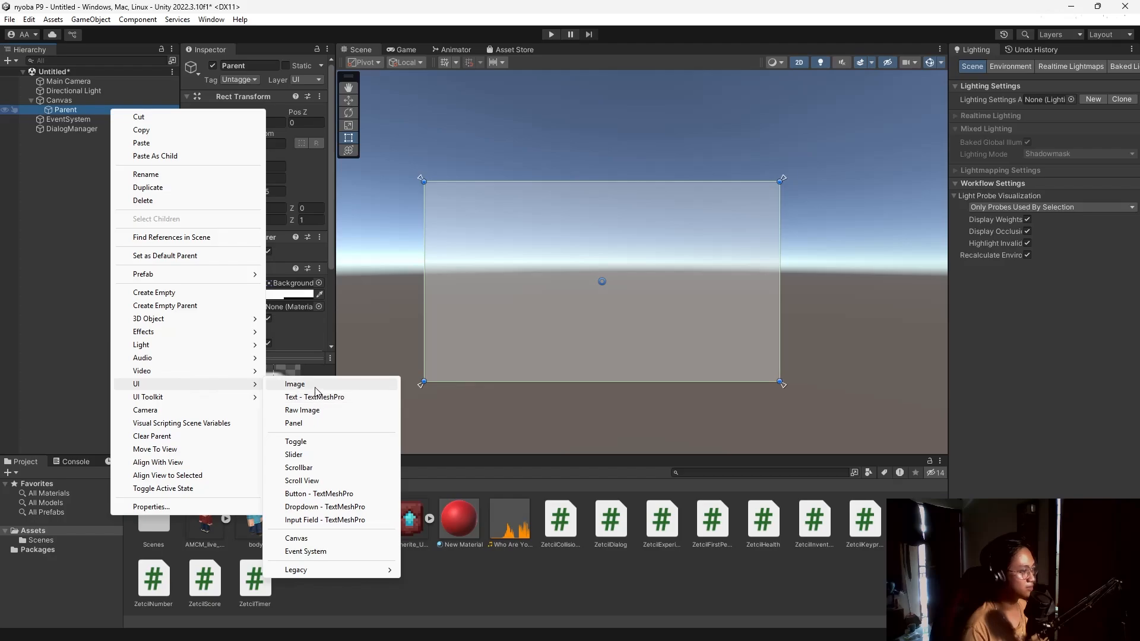
left_click(294, 384)
left_click_drag(615, 275, 672, 196)
left_click_drag(648, 240, 528, 279)
left_click(79, 122)
Duplicate the image, name the two copies Steve and Henry, and move Henry to the right side.
key("ctrl+d")
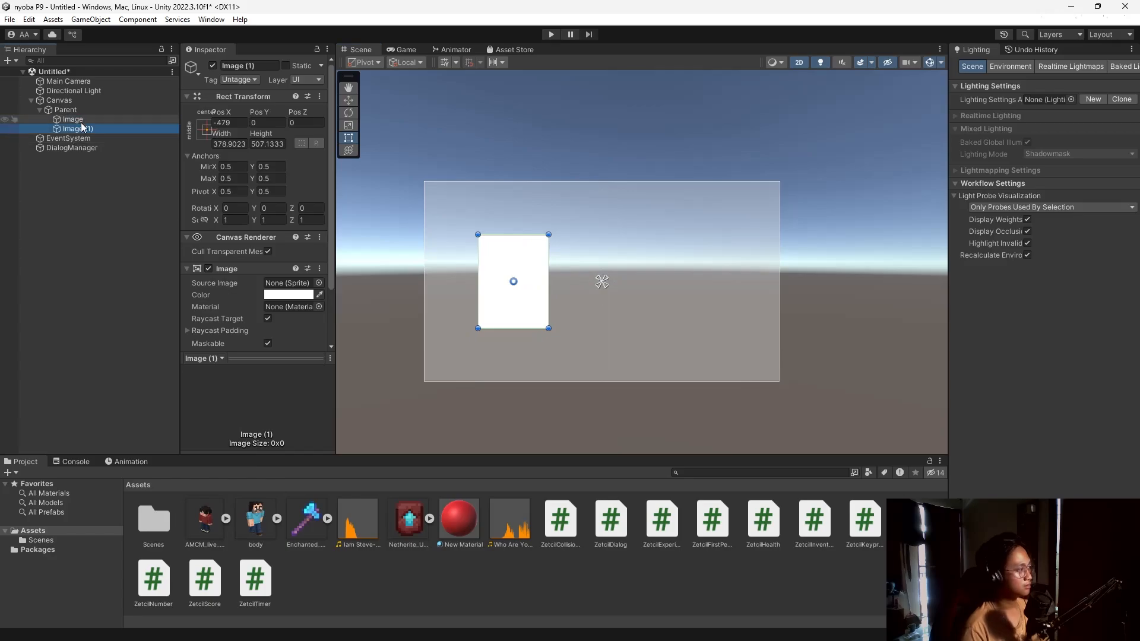
left_click(115, 120)
left_click(259, 68)
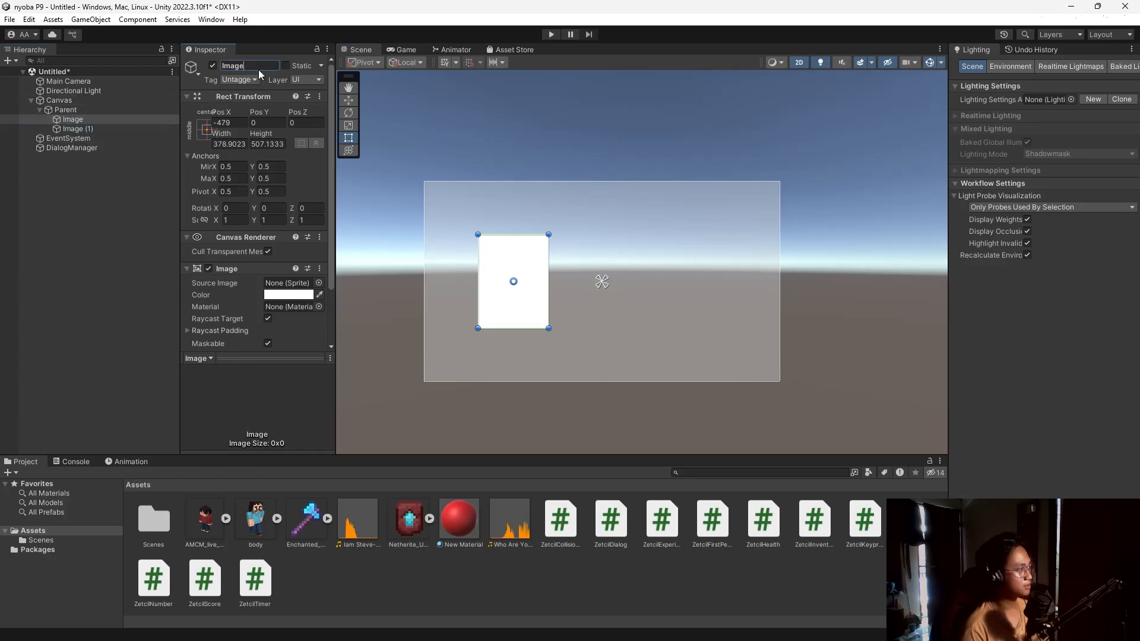
type("Steve")
key("Return")
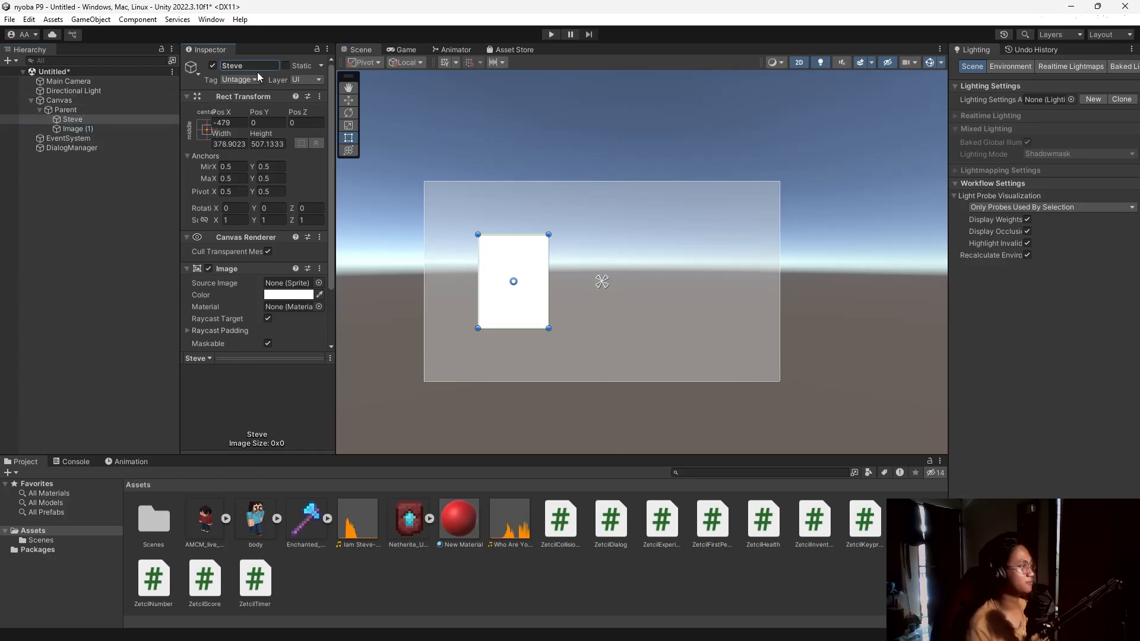
left_click(101, 129)
left_click(262, 65)
type("Henry")
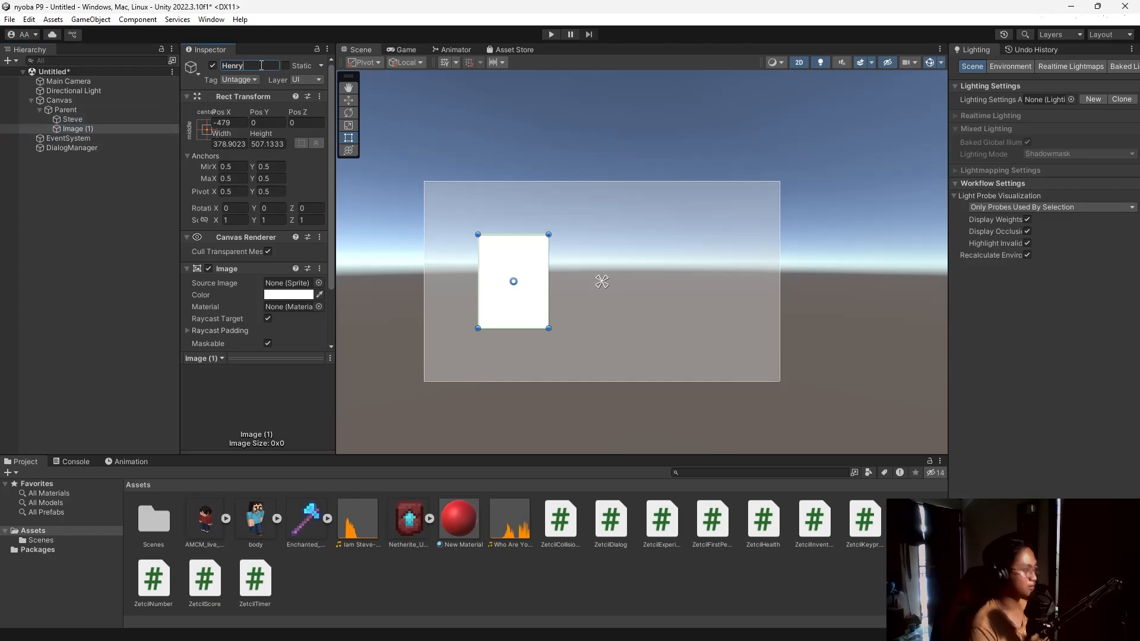
key("Return")
left_click_drag(517, 263, 699, 263)
left_click(95, 129)
Duplicate Henry as DialogBox and stretch it into a wide strip along the panel bottom.
key("ctrl+d")
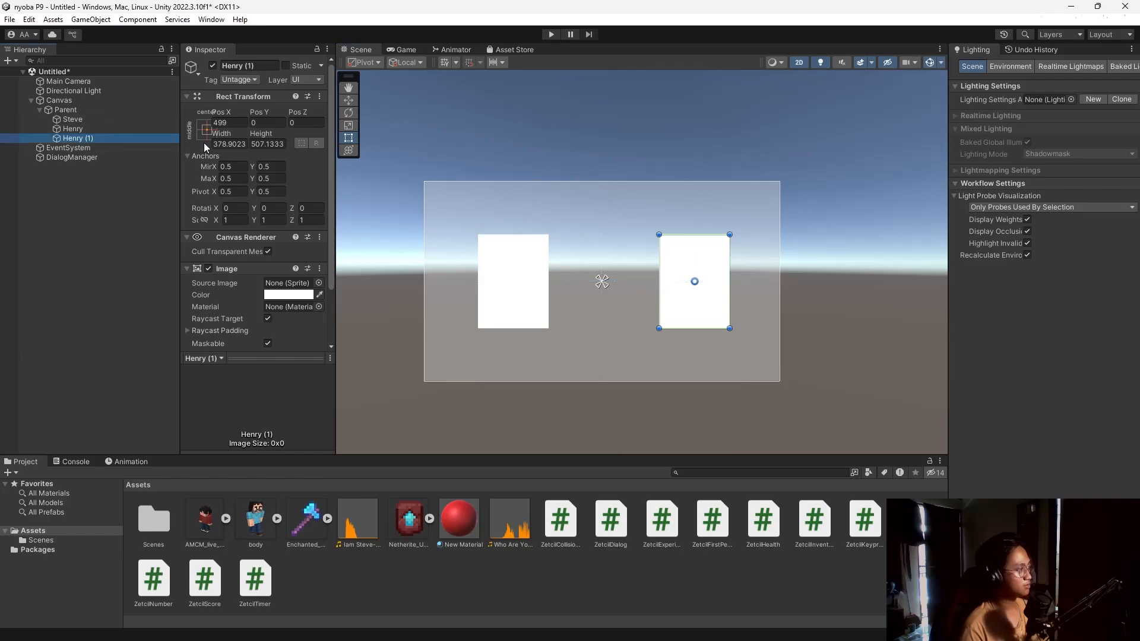
left_click(244, 65)
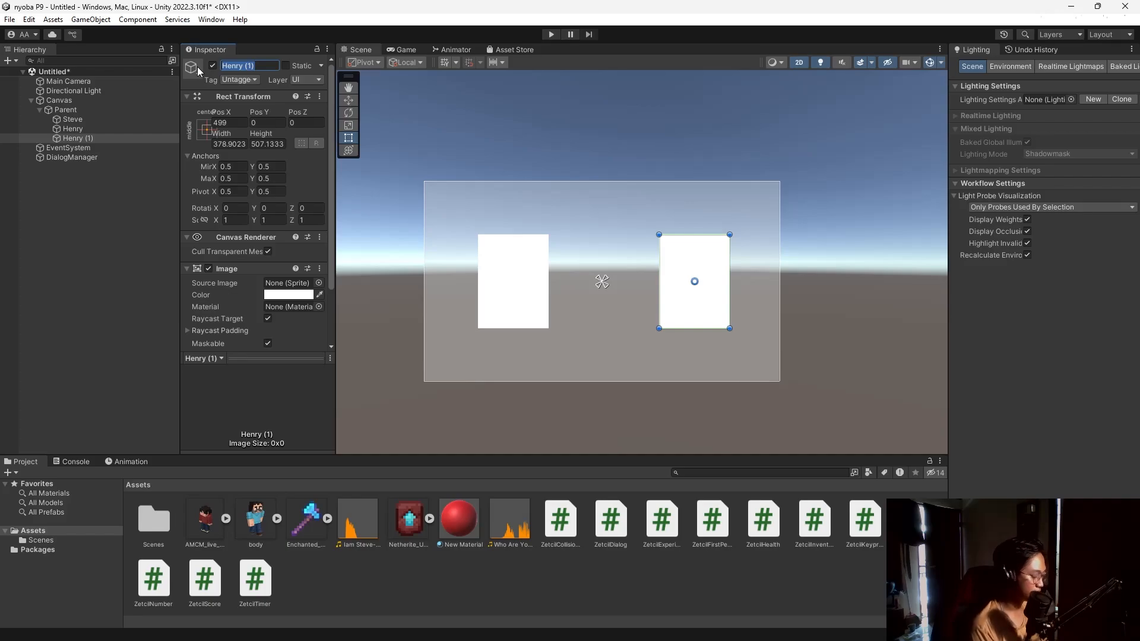
type("DialogBox")
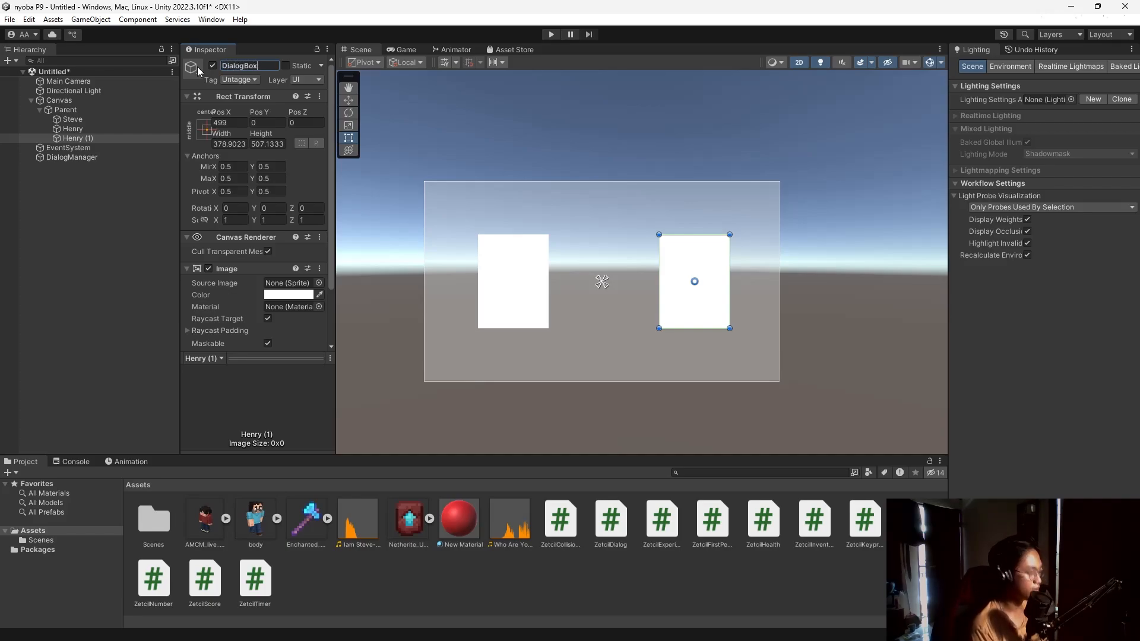
key("Return")
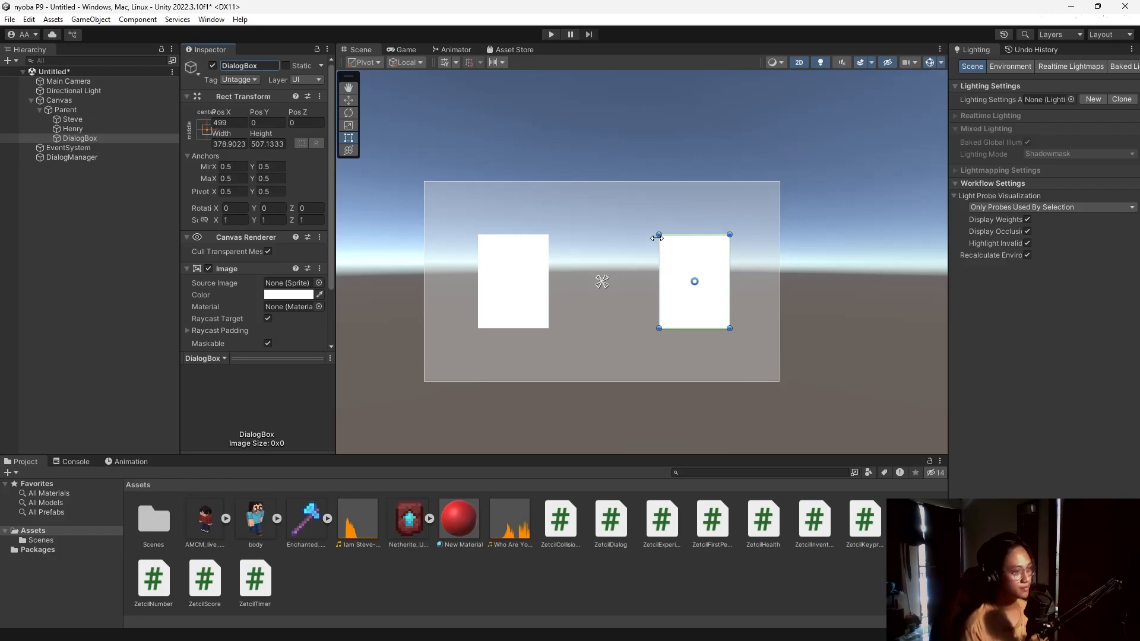
left_click_drag(659, 235, 476, 295)
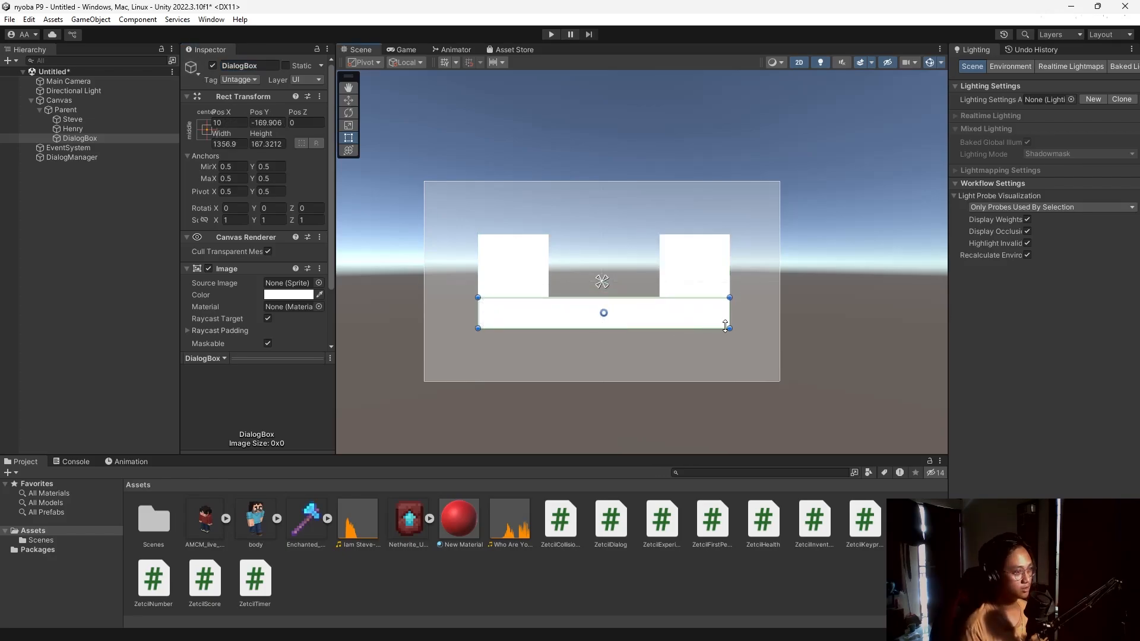
left_click_drag(729, 328, 752, 374)
left_click_drag(477, 371, 454, 372)
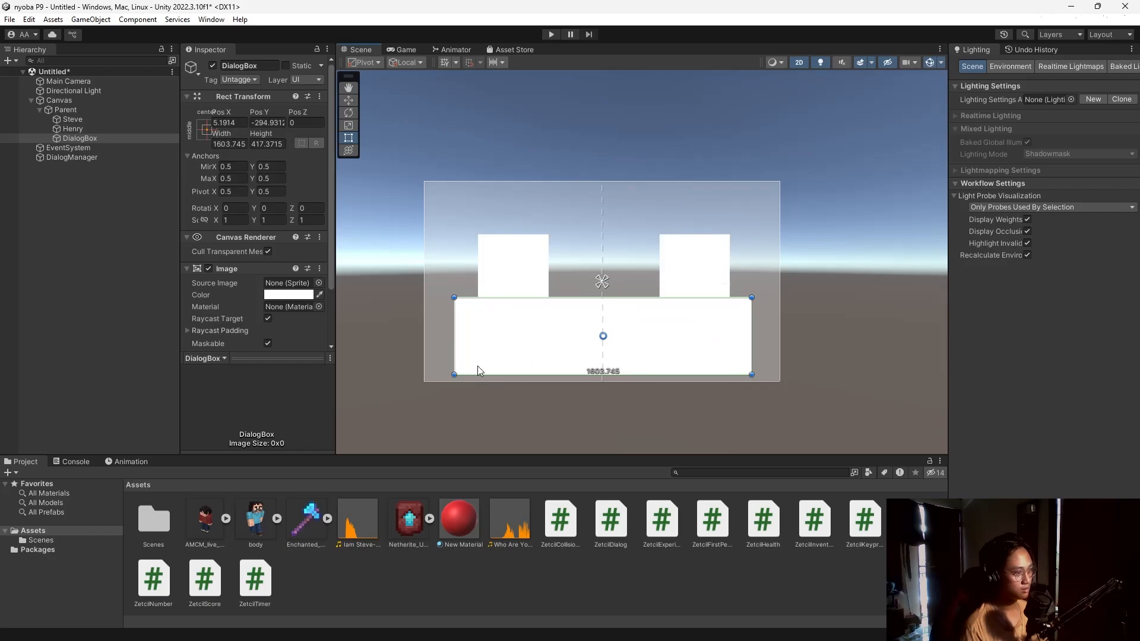
mouse_move(603, 336)
left_mouse_down()
mouse_move(601, 346)
mouse_move(623, 339)
left_mouse_up()
Select DialogManager and scroll to its Zetcil Dialog (Script) settings.
scroll(210, 234, "down", 2)
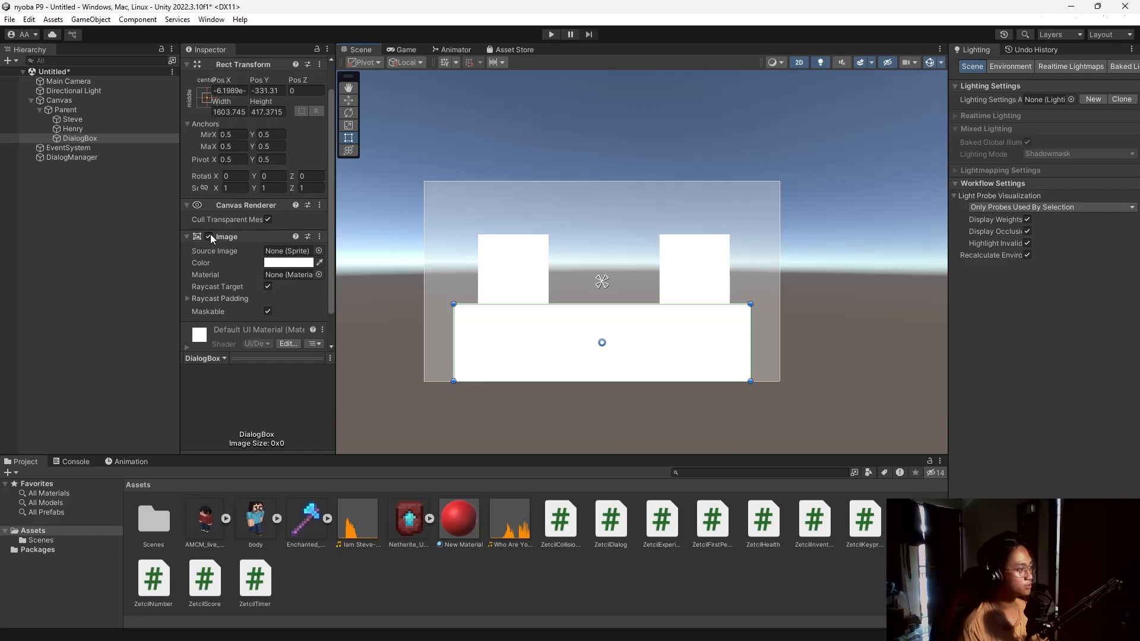
left_click(106, 155)
scroll(242, 294, "down", 3)
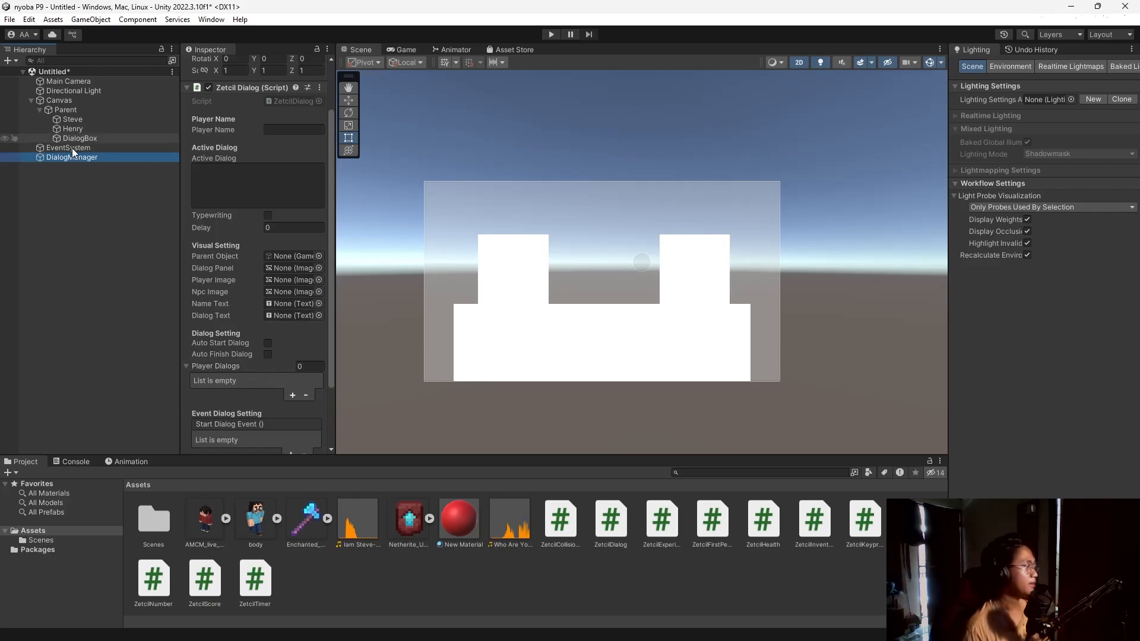
Create a legacy text under Parent at font size 60, enlarged onto the dialog box.
right_click(81, 112)
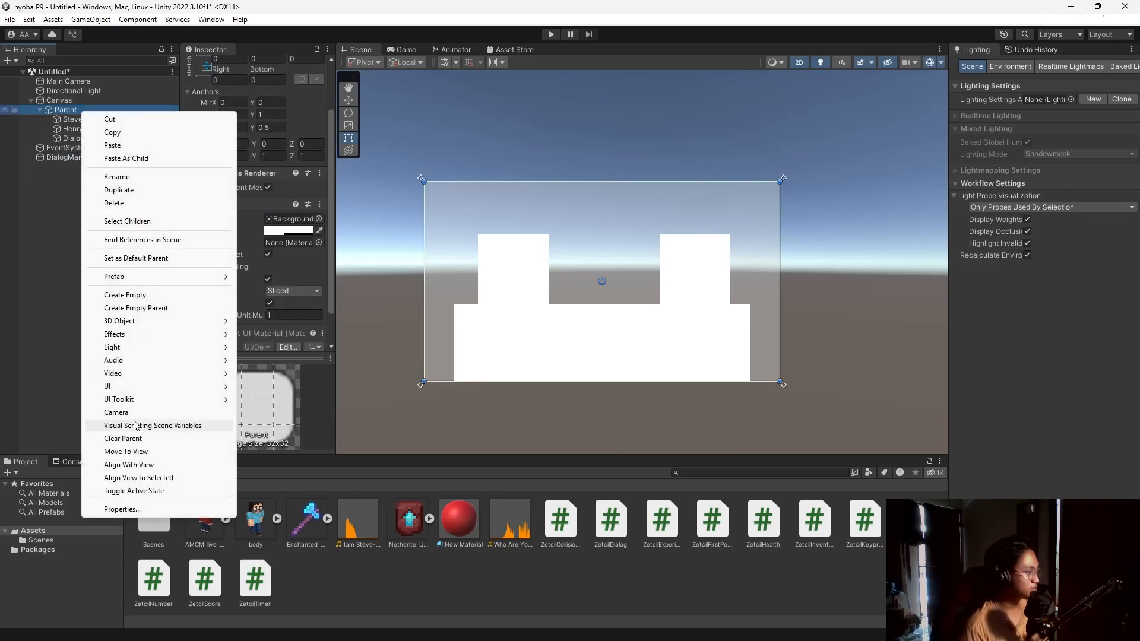
mouse_move(139, 391)
mouse_move(297, 571)
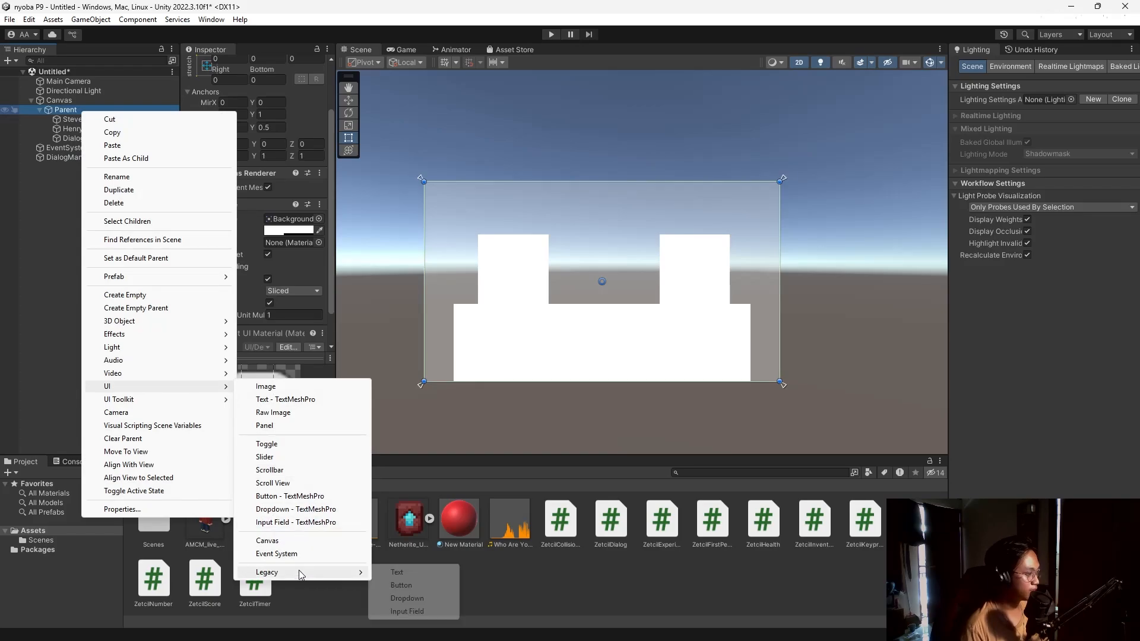
left_click(395, 573)
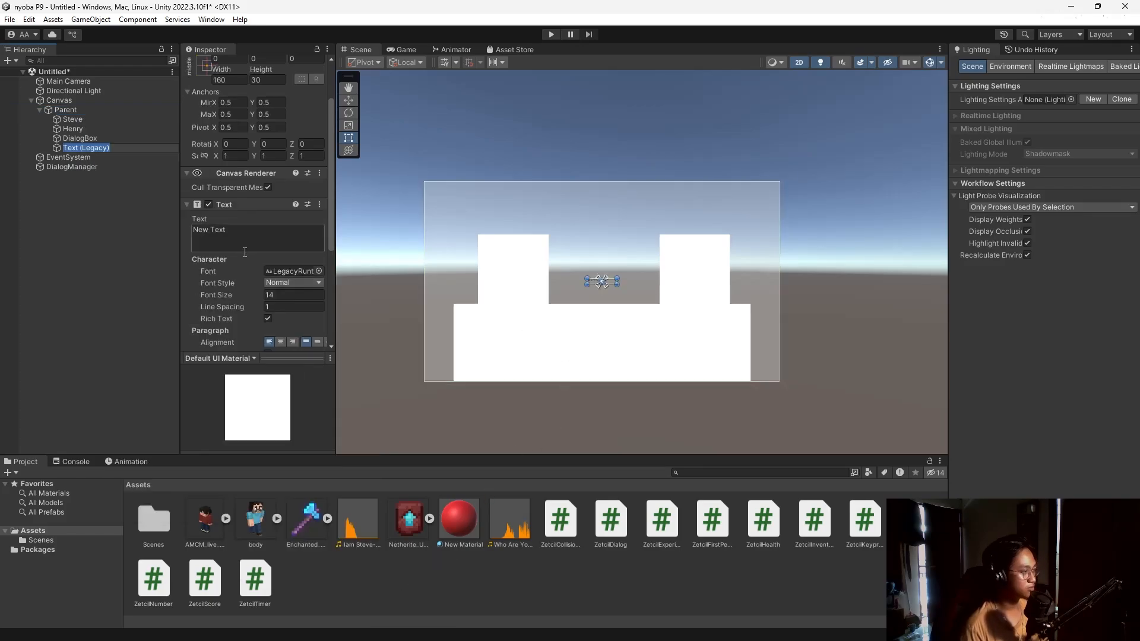
scroll(245, 252, "down", 3)
left_click(289, 232)
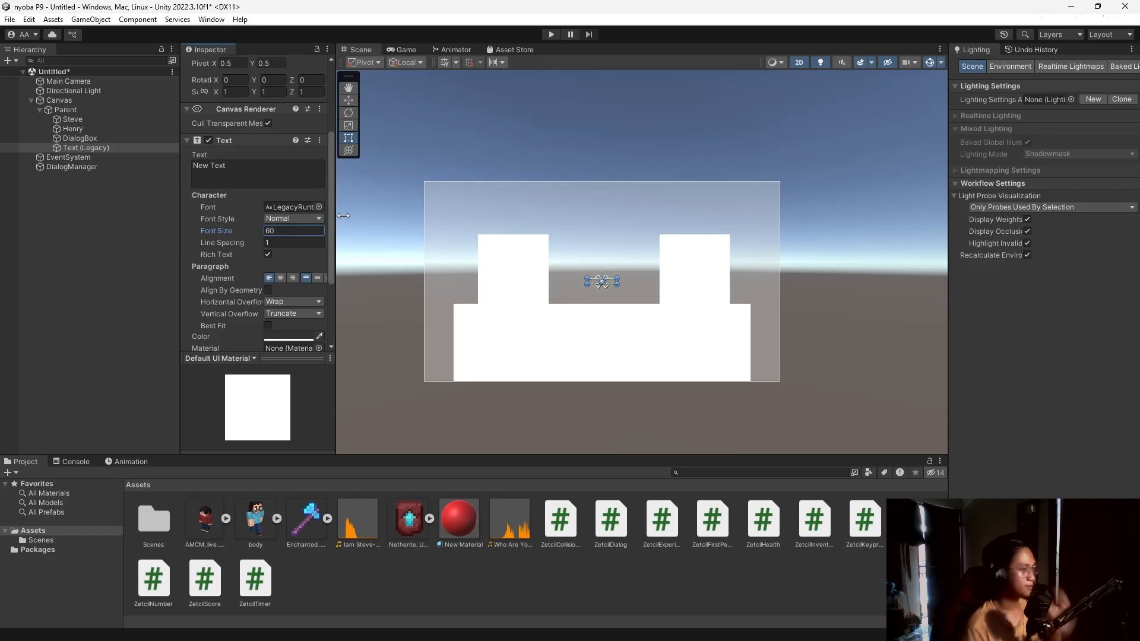
left_click_drag(621, 286, 537, 324)
Duplicate the text and name the two copies Nama and IsiDialog.
left_click(113, 148)
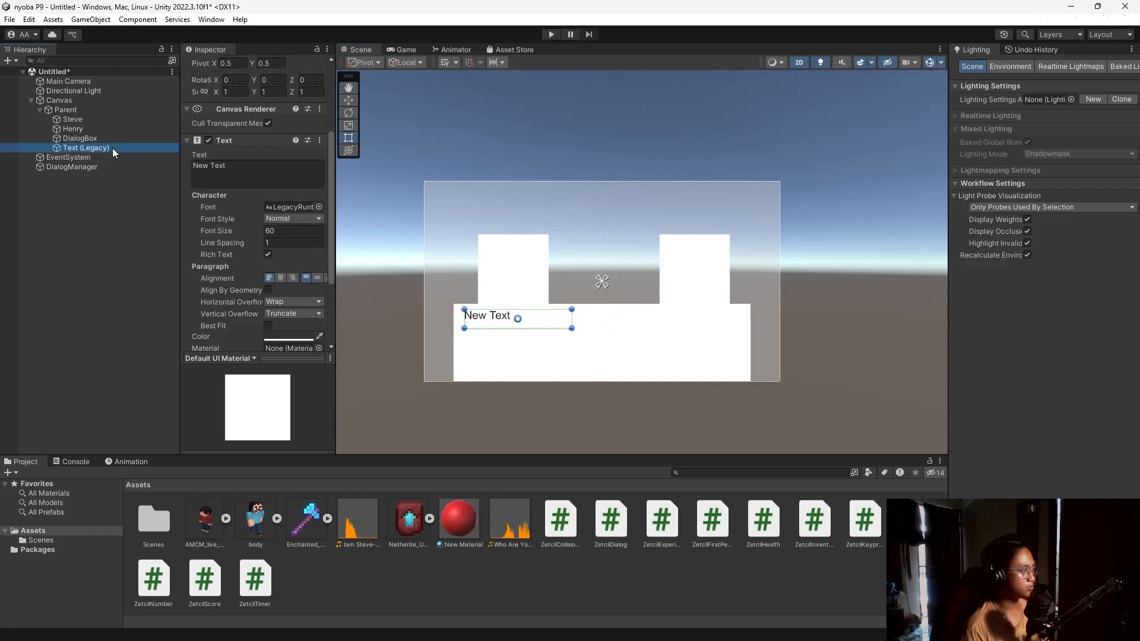
key("ctrl+d")
left_click(113, 149)
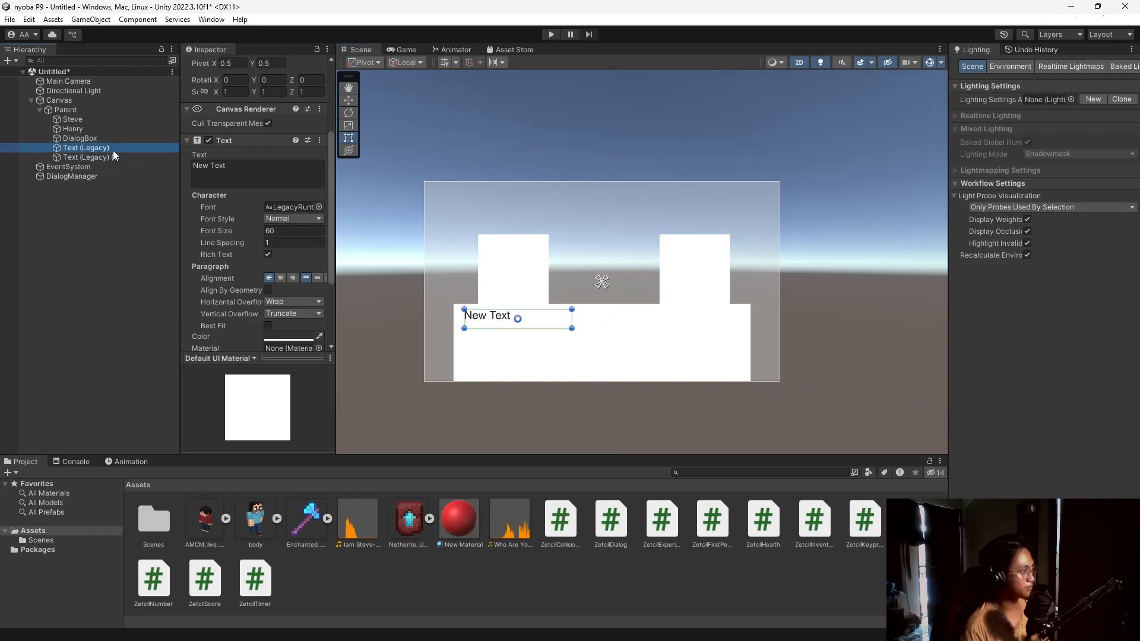
left_click(272, 66)
type("Nama")
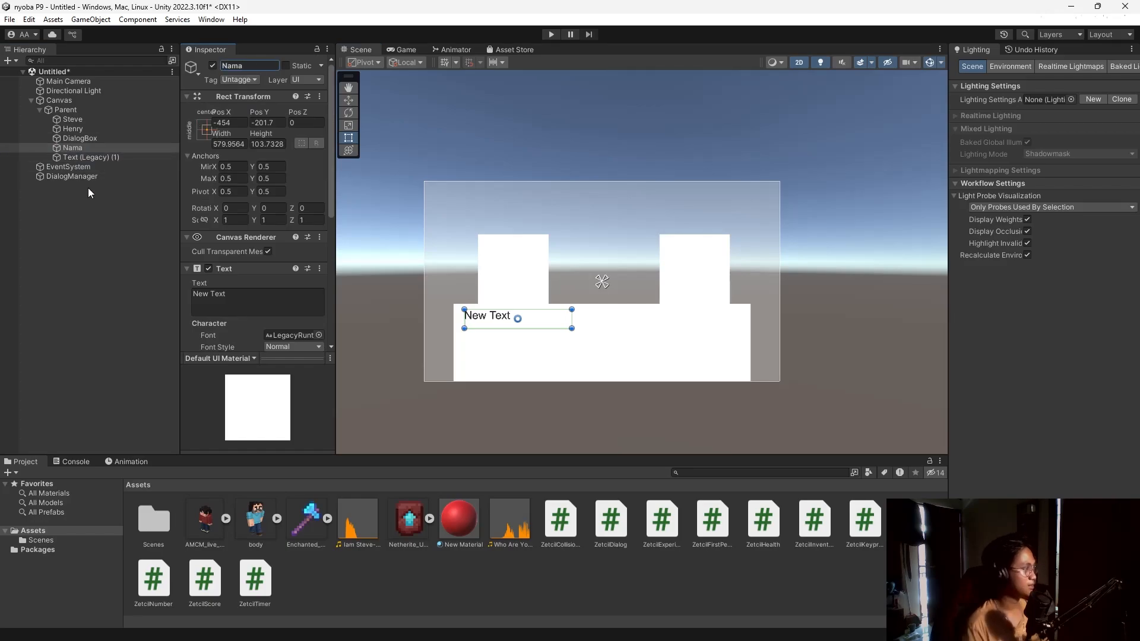
left_click(107, 155)
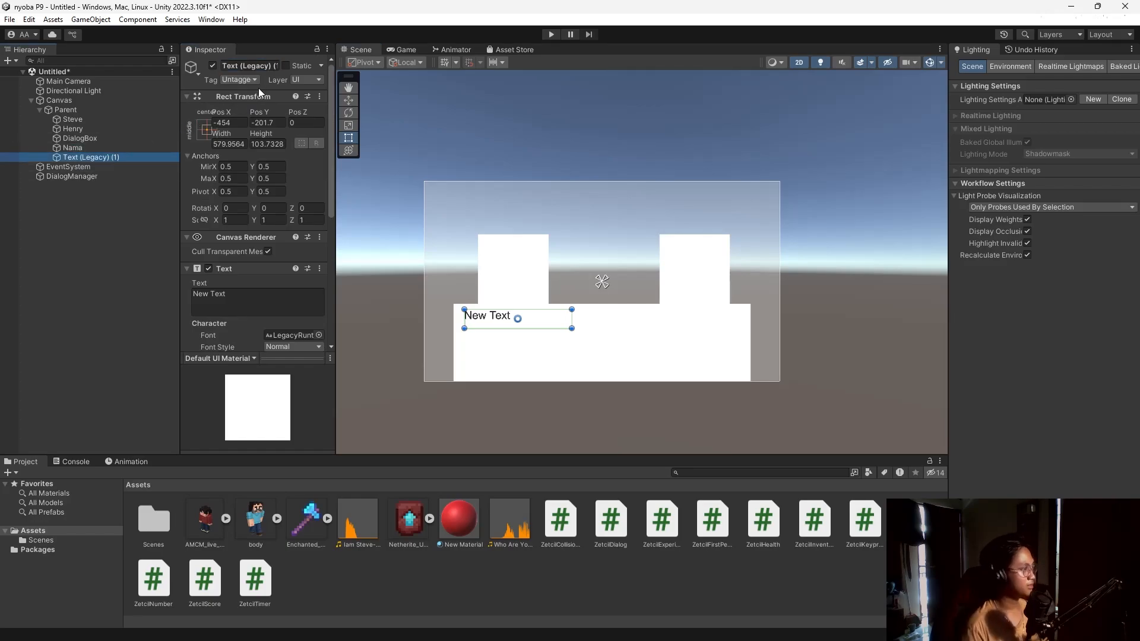
left_click(262, 64)
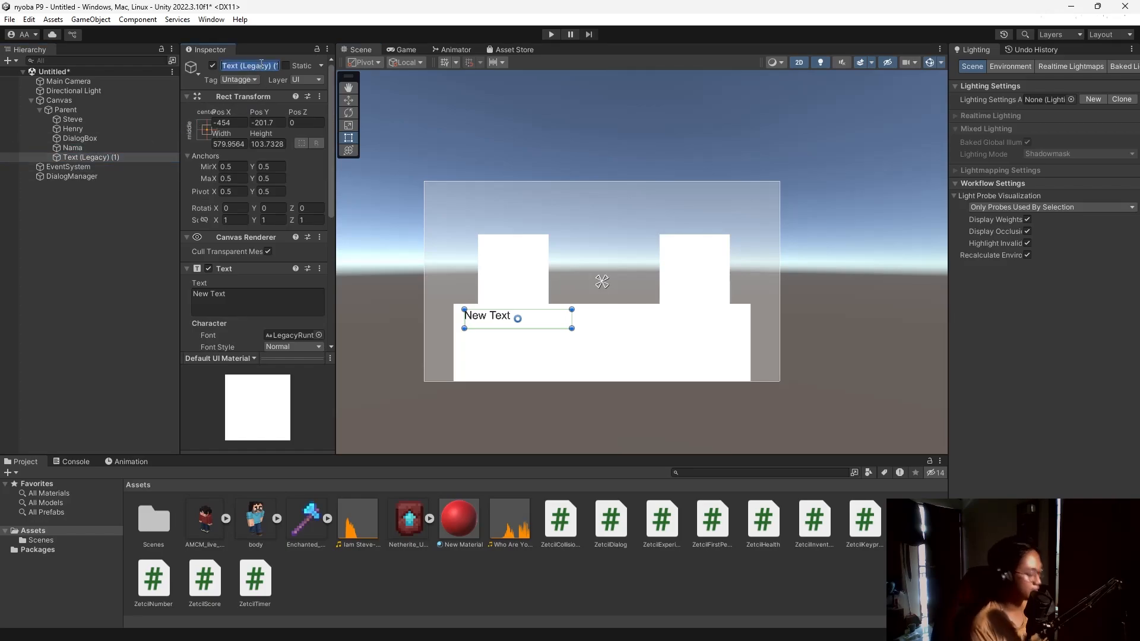
type("Isi")
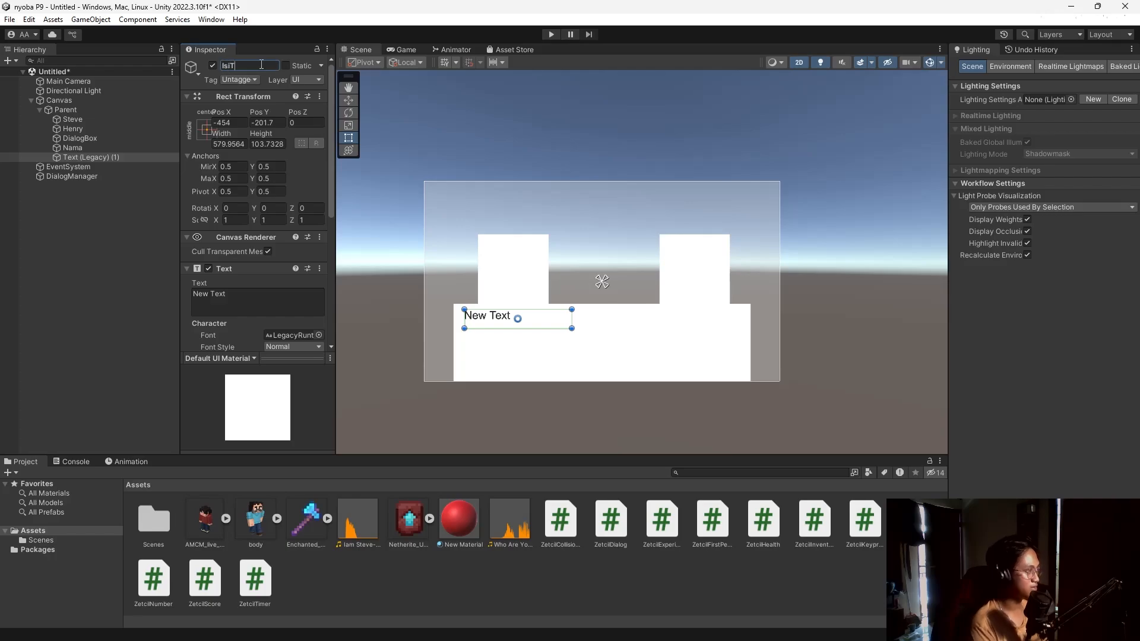
type("Dialog")
key("Return")
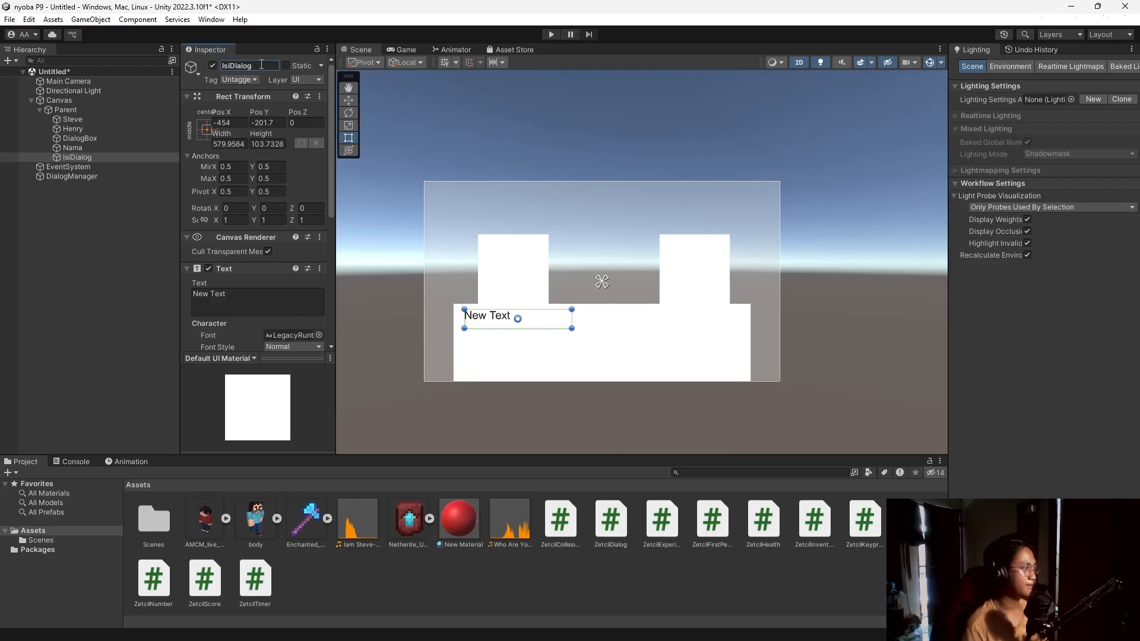
Move IsiDialog just below Nama and set its font size to 40.
scroll(226, 191, "down", 4)
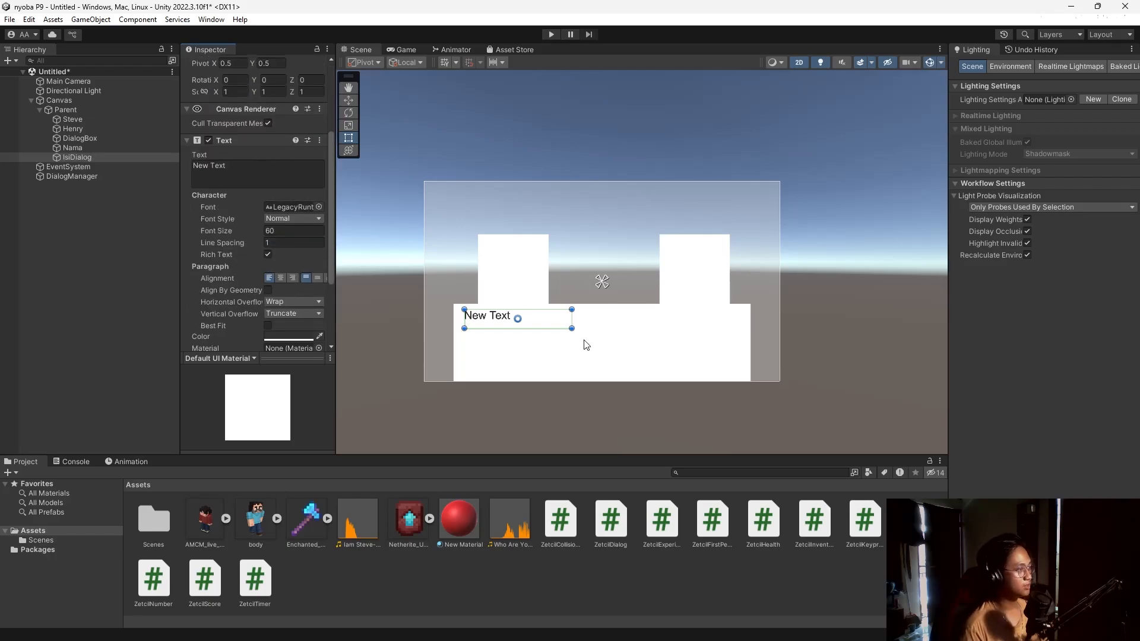
left_click_drag(541, 321, 544, 333)
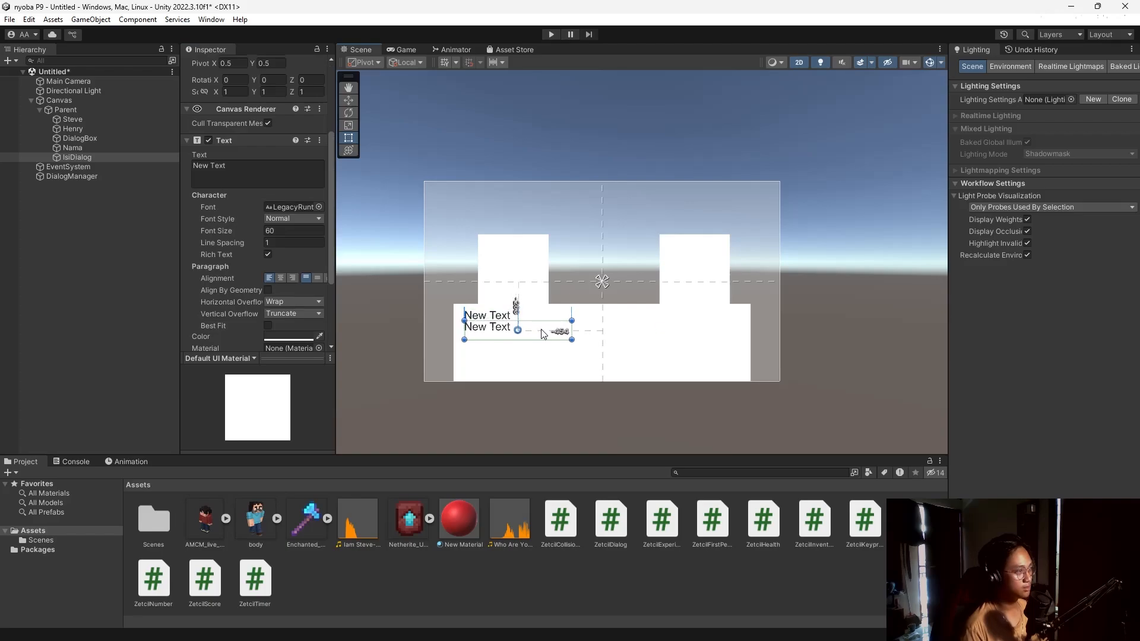
left_click(285, 230)
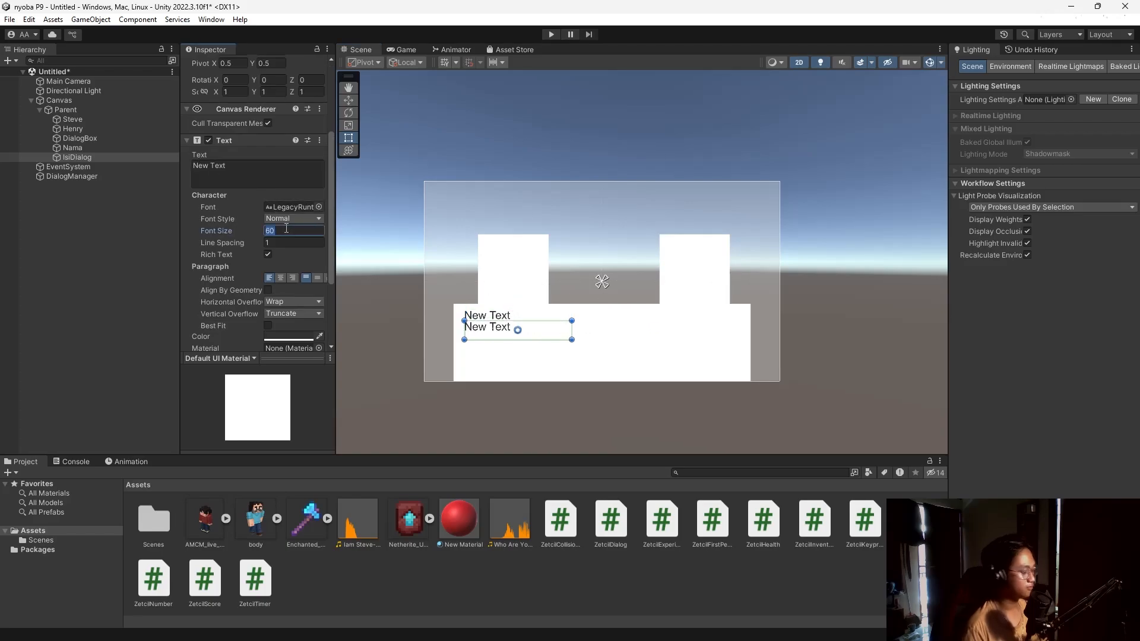
type("40")
left_click_drag(540, 335, 543, 344)
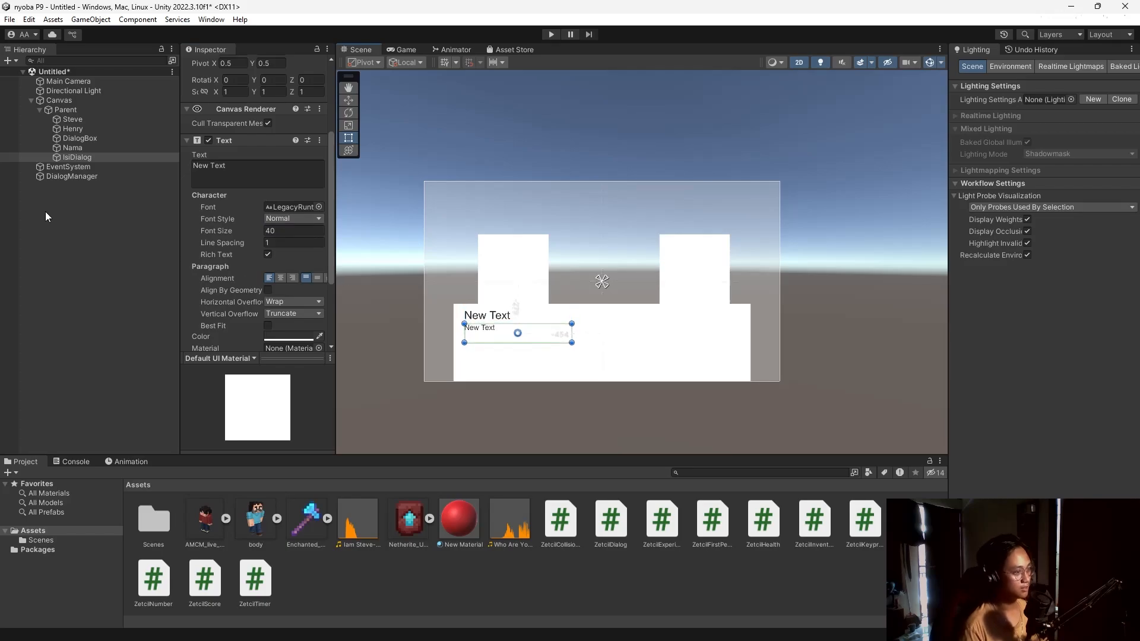
Reselect DialogManager to show its dialog settings.
left_click(98, 223)
left_click(90, 175)
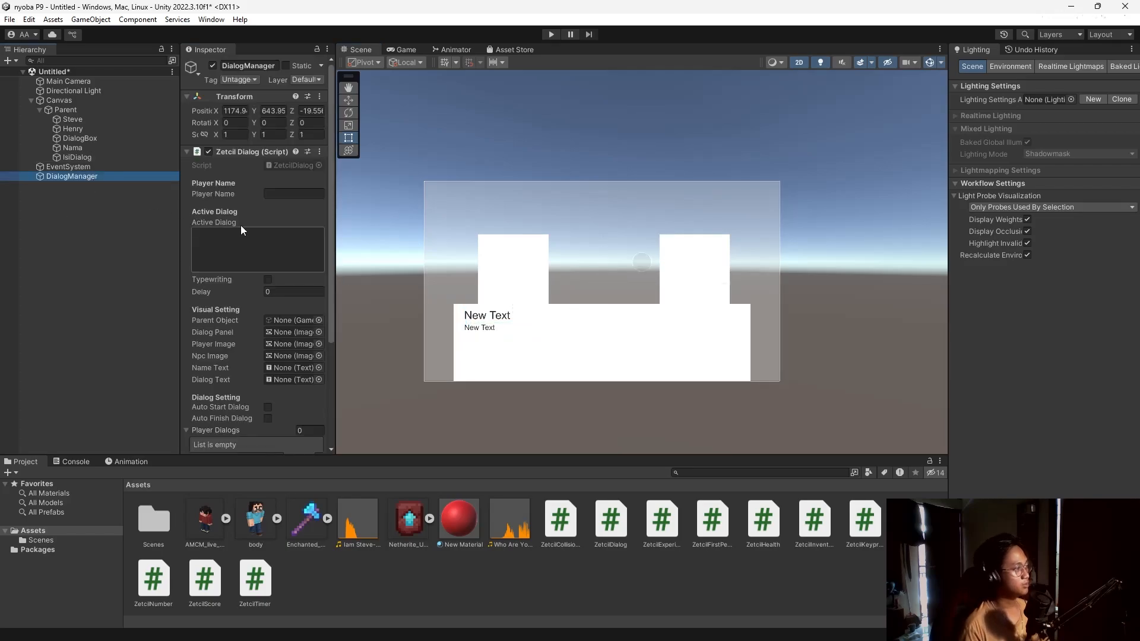
scroll(244, 230, "down", 5)
scroll(241, 222, "up", 3)
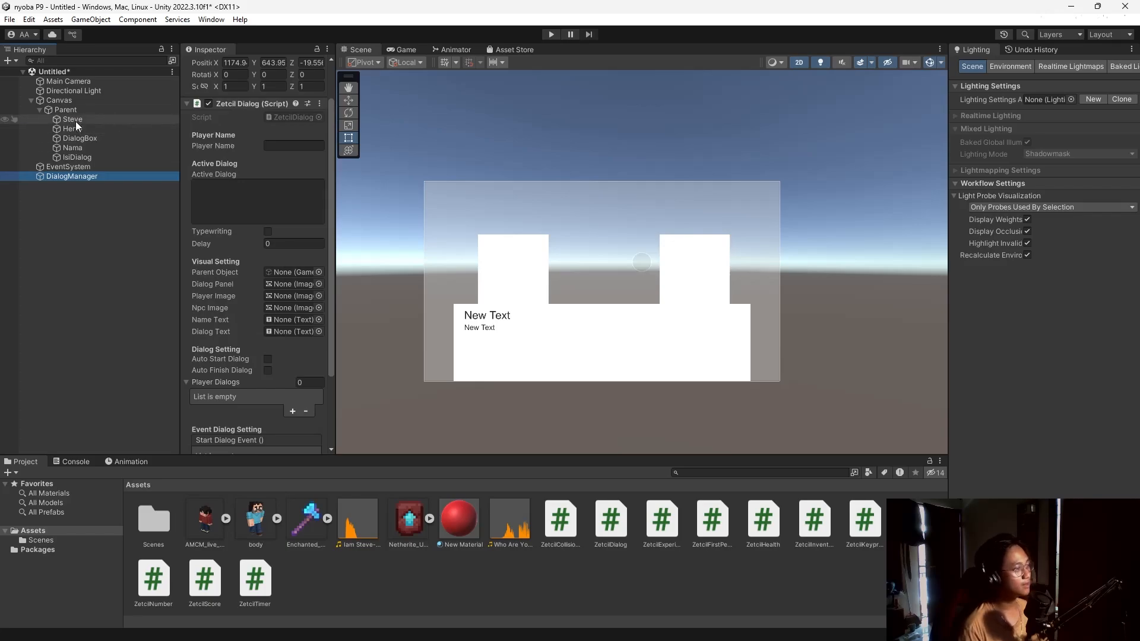
Assign the body sprite to Steve's image and the AMCM_live sprite to Henry's.
left_click_drag(74, 119, 298, 310)
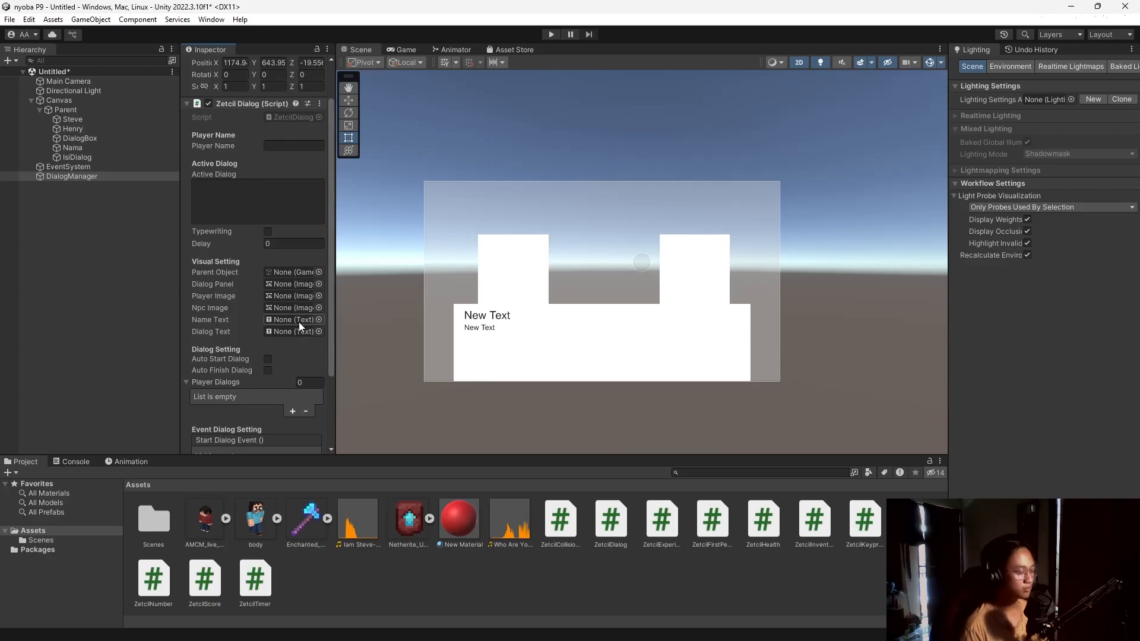
left_click(258, 518)
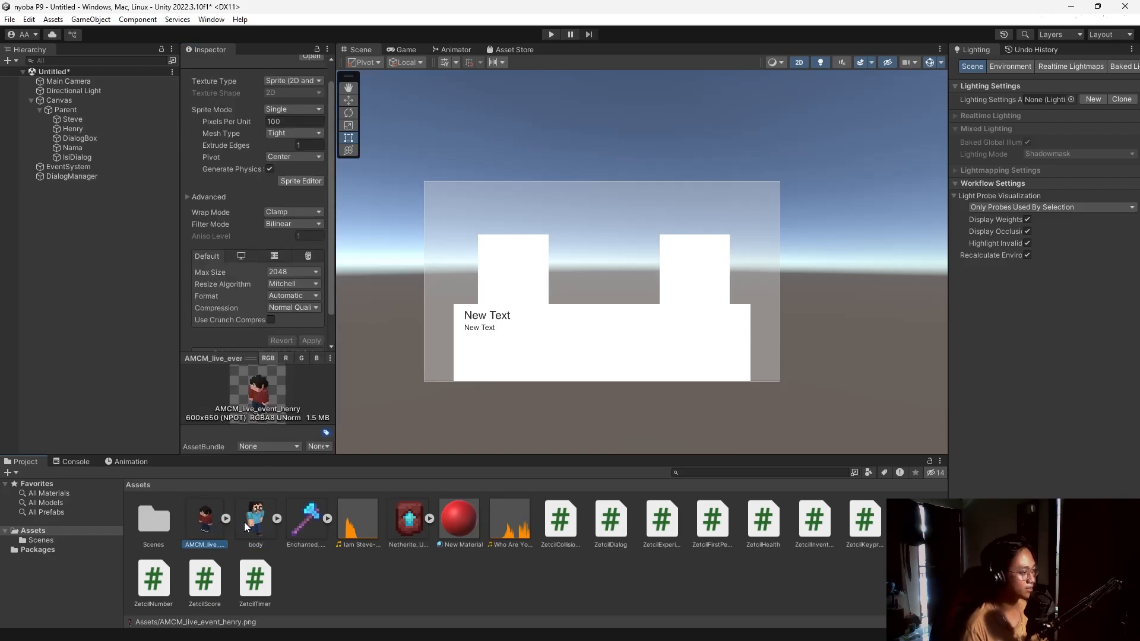
left_click(198, 515)
left_click(86, 118)
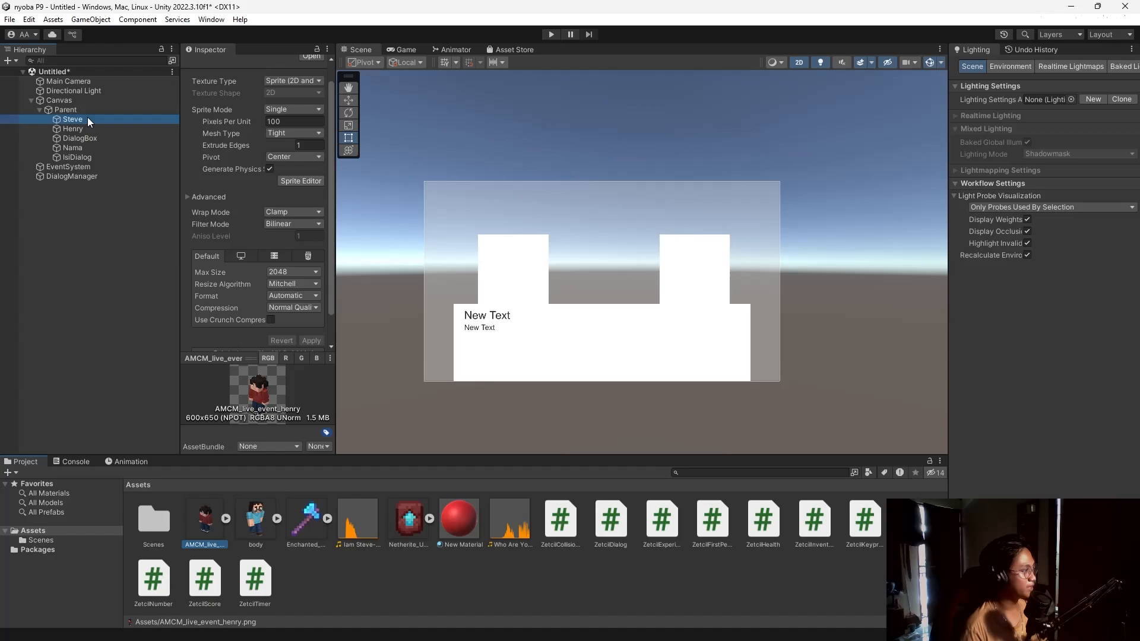
left_click_drag(256, 521, 288, 262)
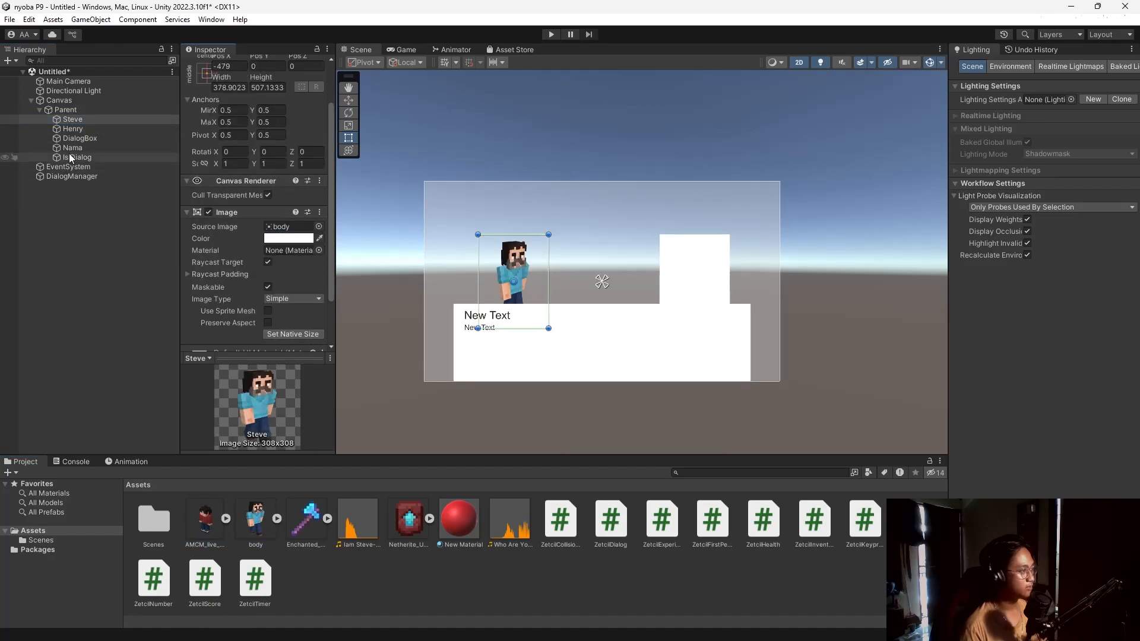
left_click(79, 129)
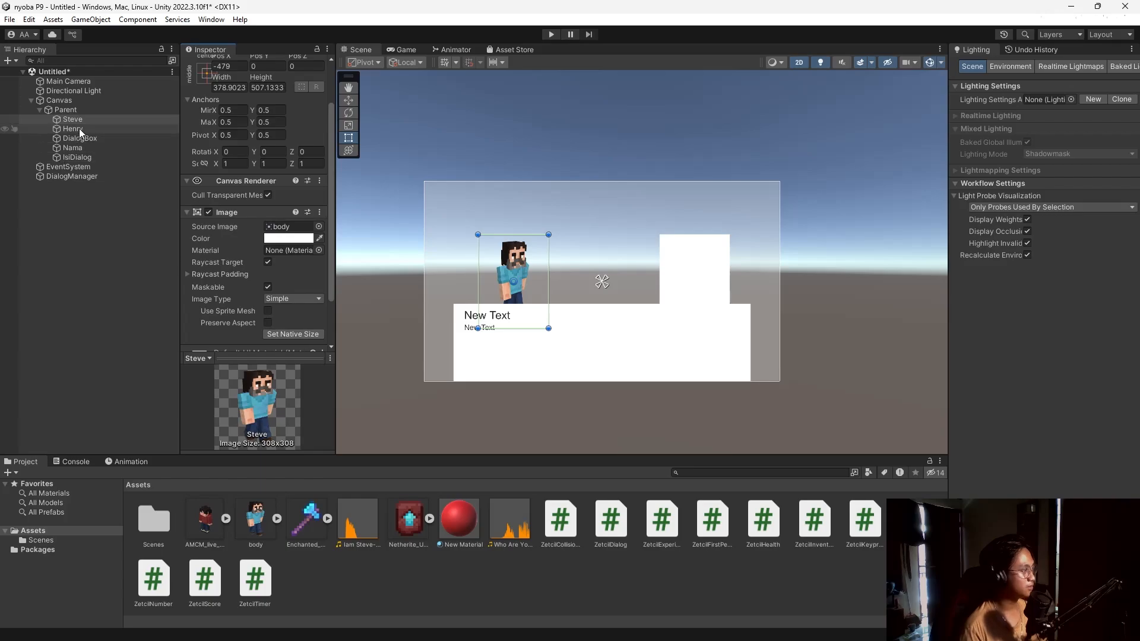
left_click_drag(218, 522, 287, 232)
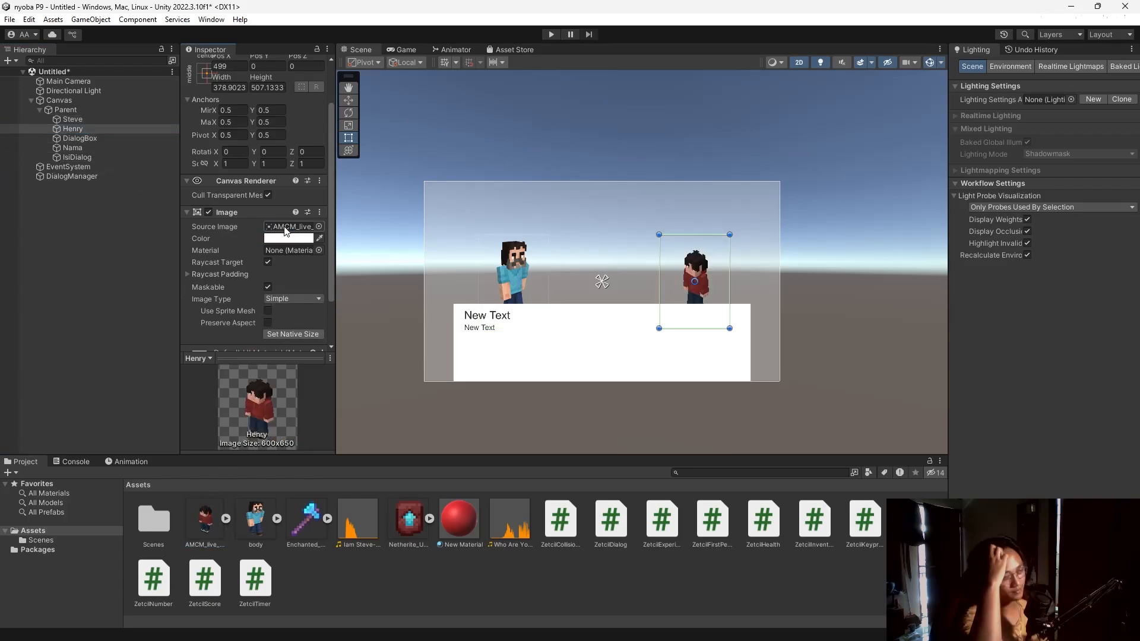
Enlarge Henry and Steve and place them on either side above the dialog box.
left_click_drag(730, 234, 768, 195)
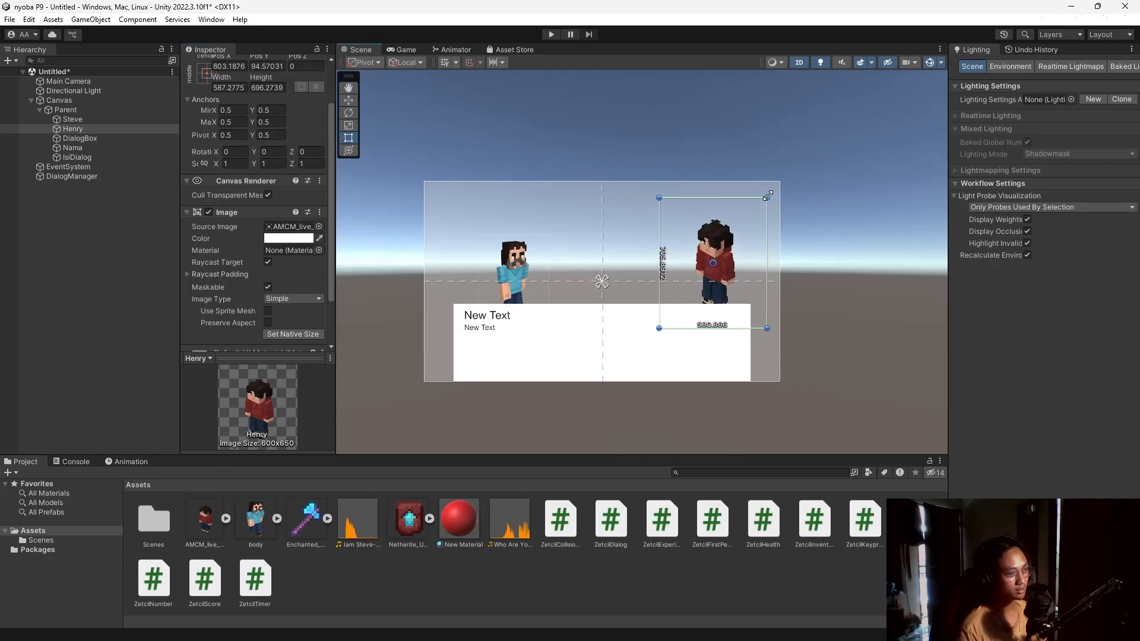
left_click_drag(713, 263, 692, 277)
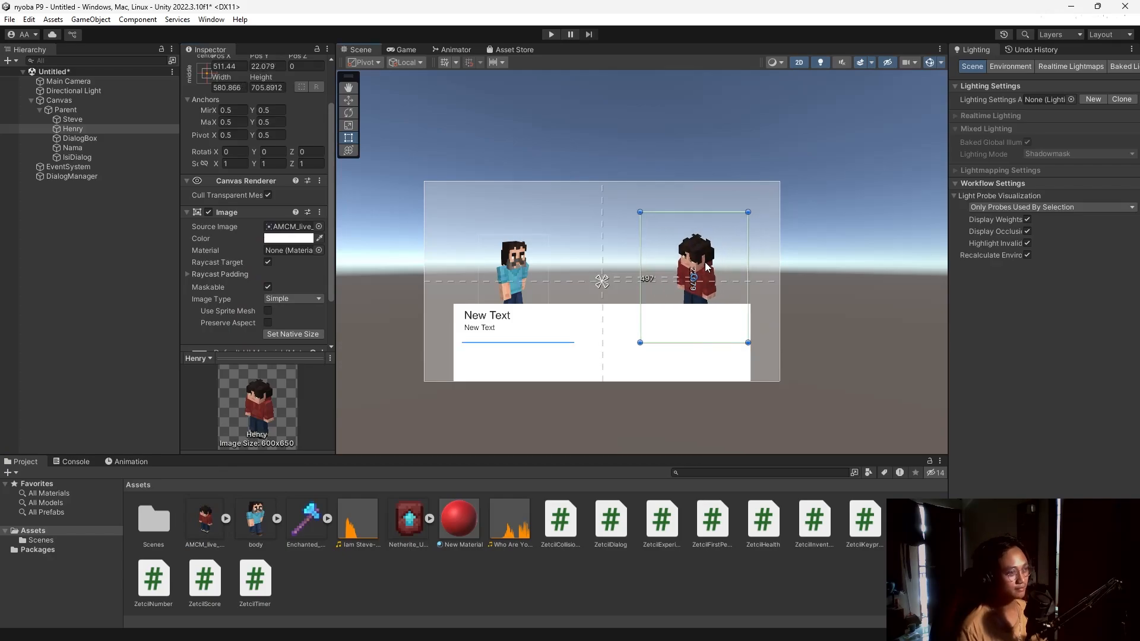
left_click(516, 265)
left_click_drag(549, 235, 572, 219)
left_click_drag(540, 263, 518, 266)
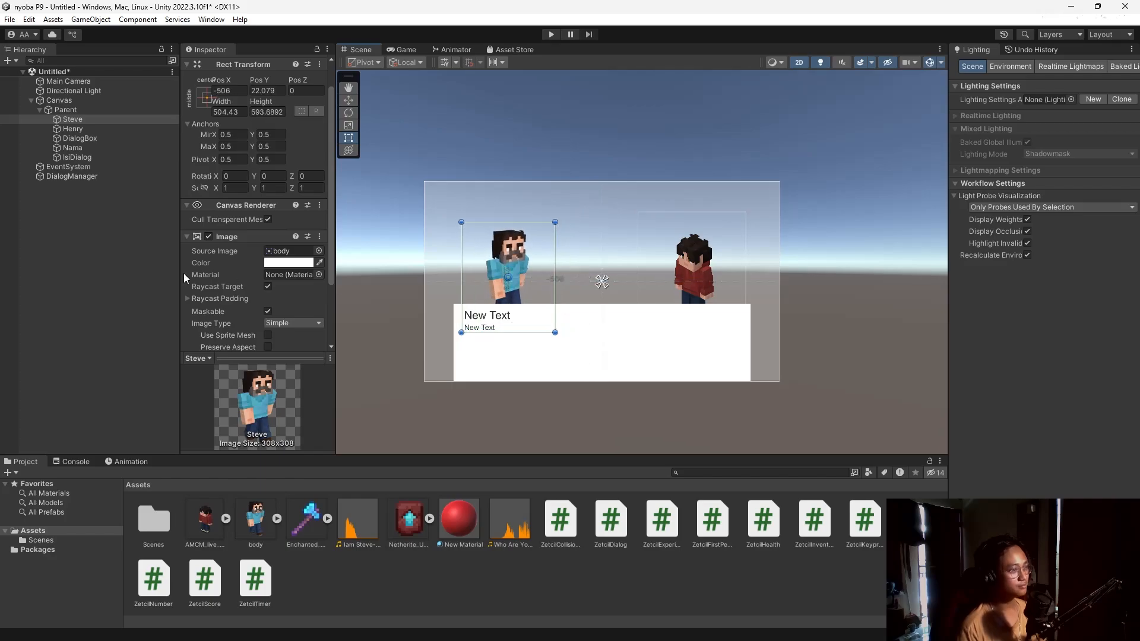
Link DialogBox as the dialog panel, Henry as player image and Steve as NPC image.
left_click(87, 177)
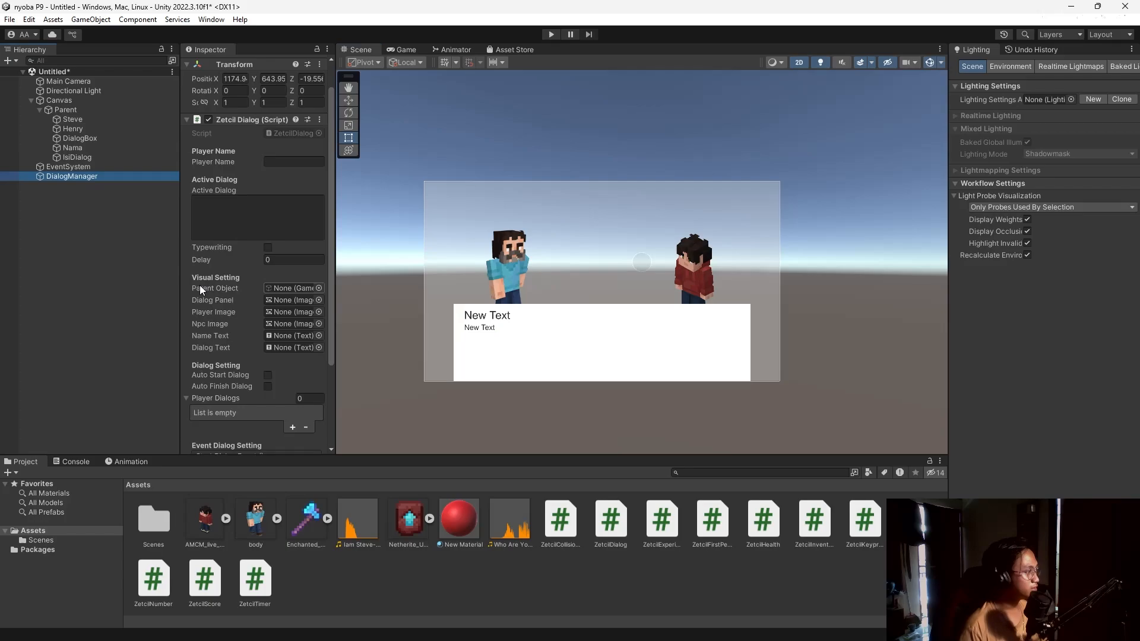
scroll(200, 285, "down", 2)
left_click_drag(65, 110, 277, 255)
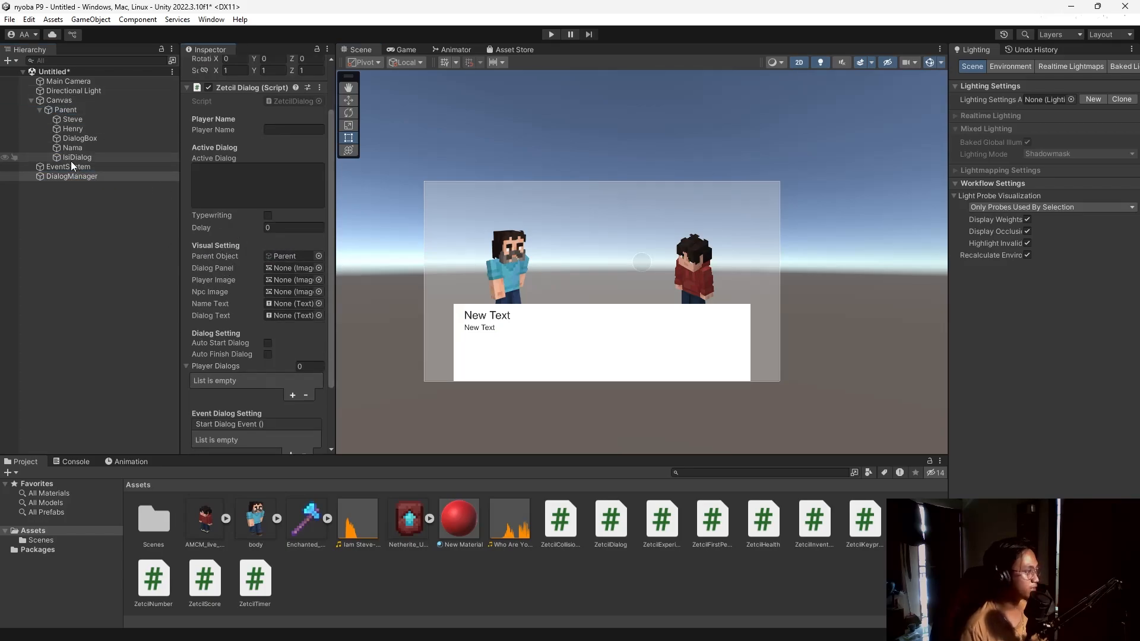
left_click(91, 158)
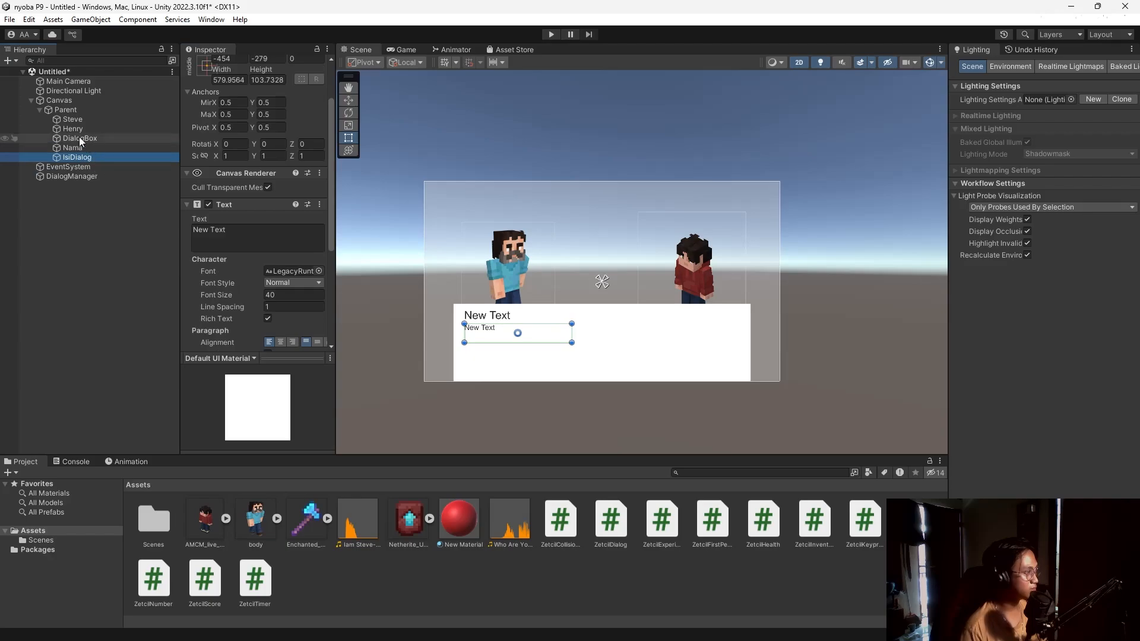
left_click(79, 138)
left_click(71, 177)
left_click_drag(79, 138, 301, 272)
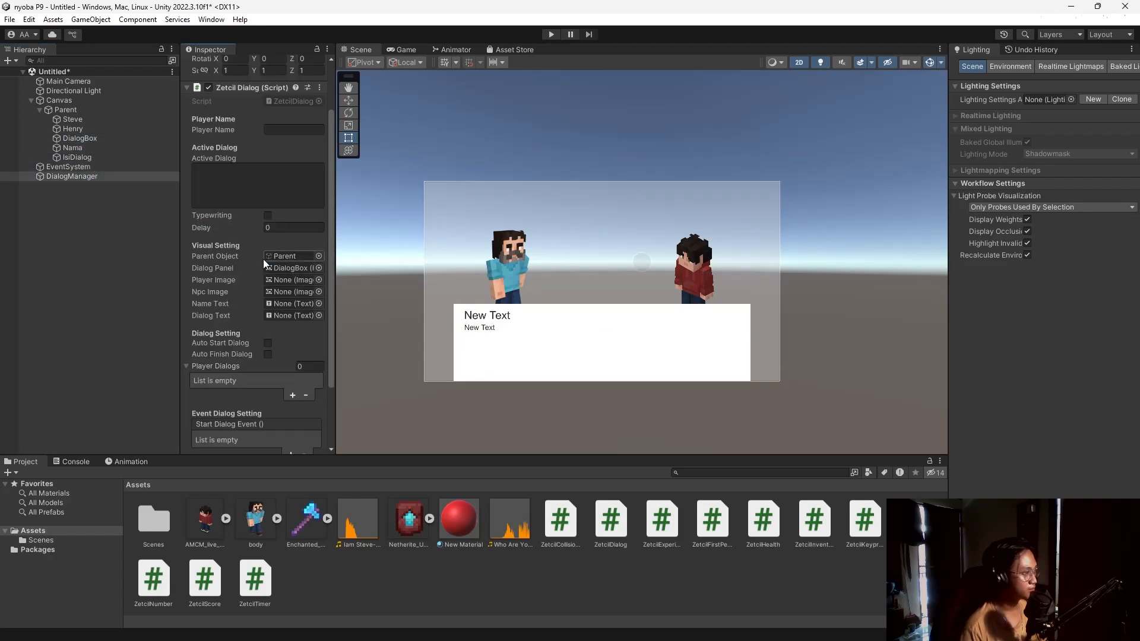
left_click_drag(77, 128, 284, 281)
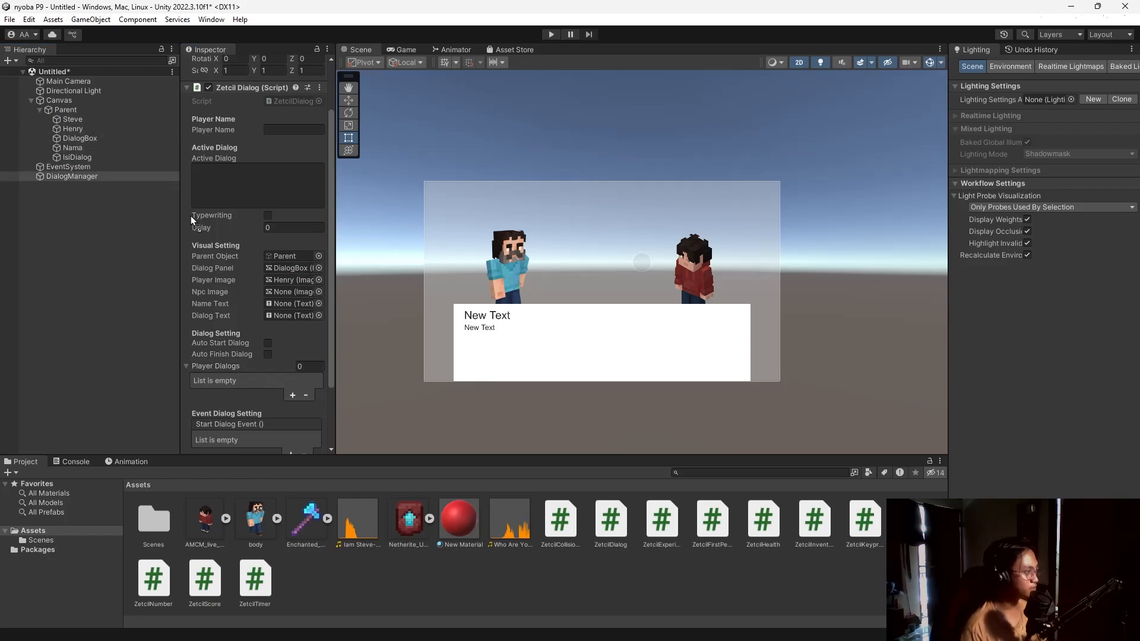
left_click_drag(190, 216, 284, 291)
Link Nama as the name text and IsiDialog as the dialog text, and enter player name Henry.
left_click(64, 149)
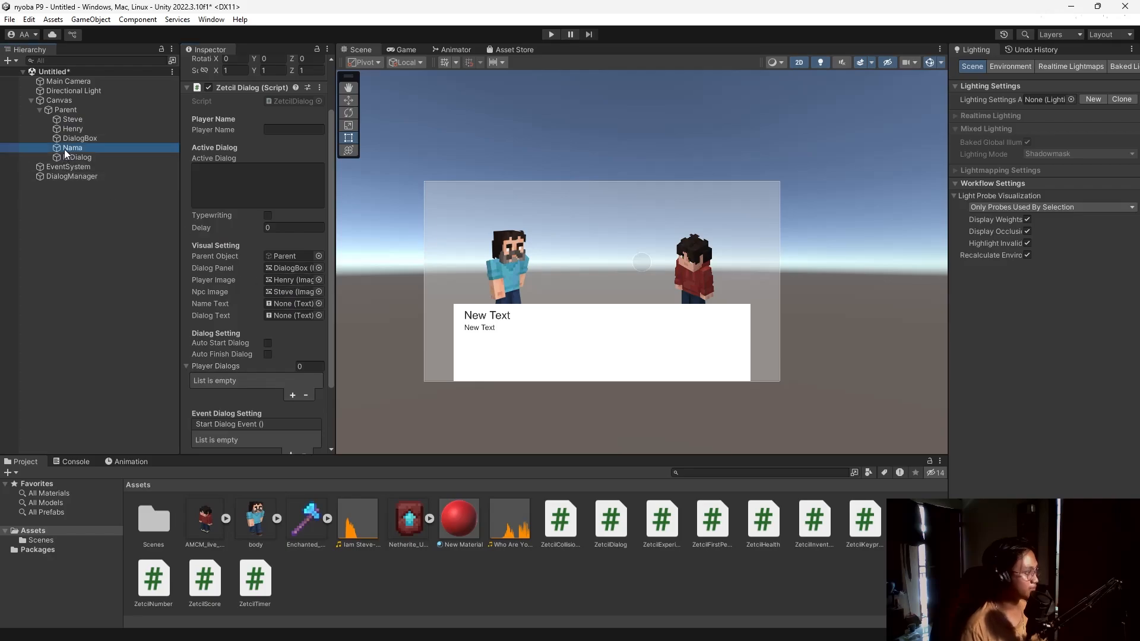
left_click_drag(64, 148, 286, 304)
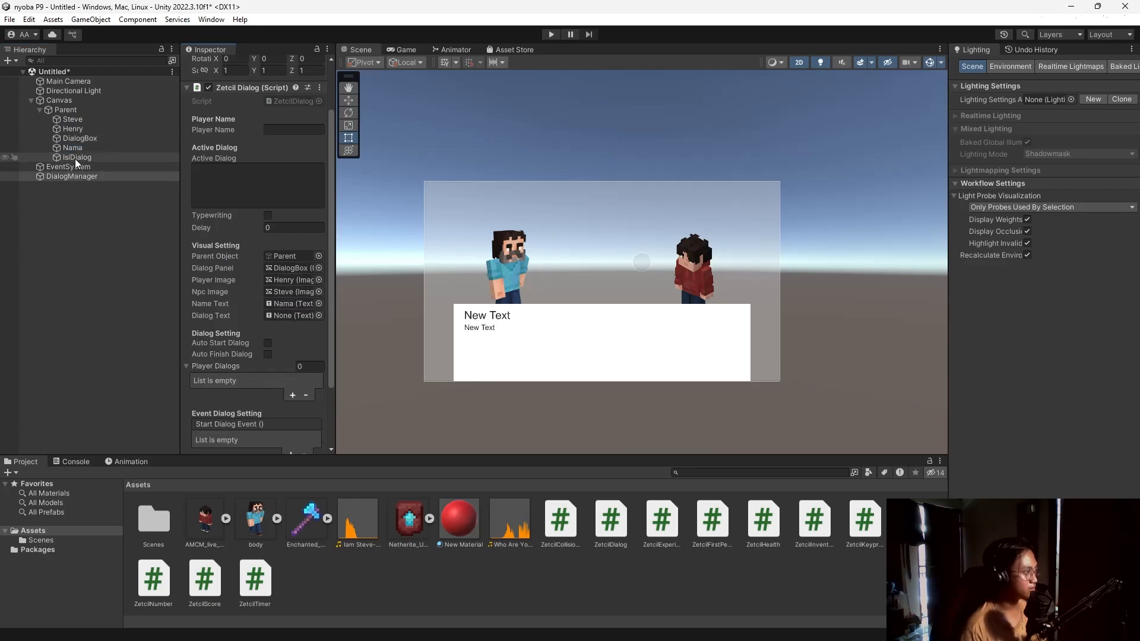
left_click_drag(75, 158, 280, 316)
scroll(227, 262, "up", 2)
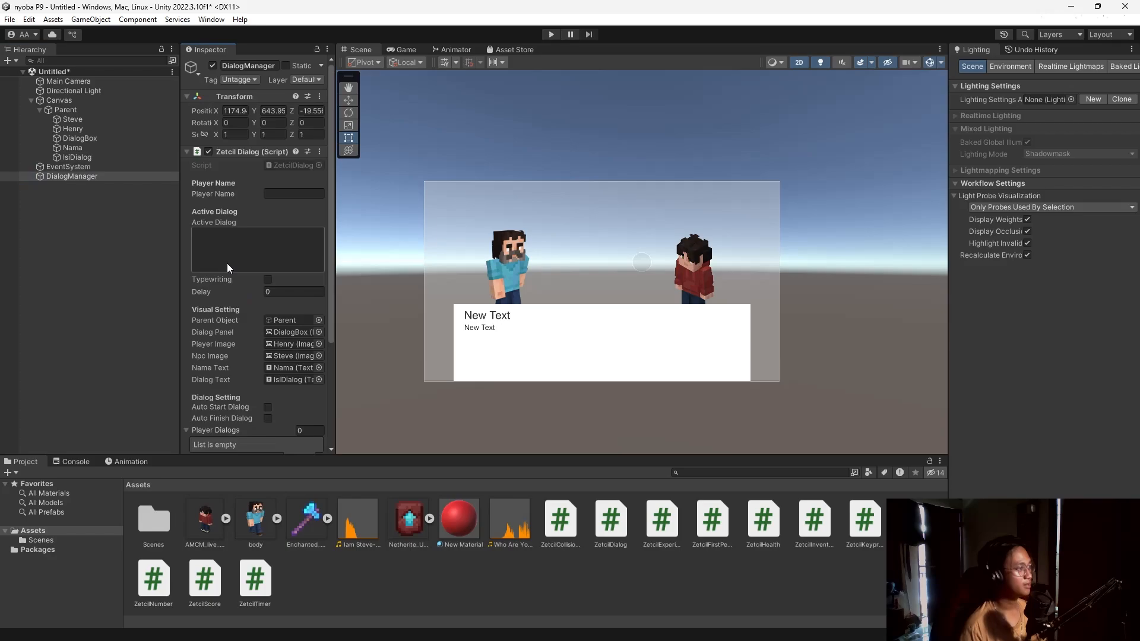
left_click(284, 194)
scroll(236, 280, "down", 3)
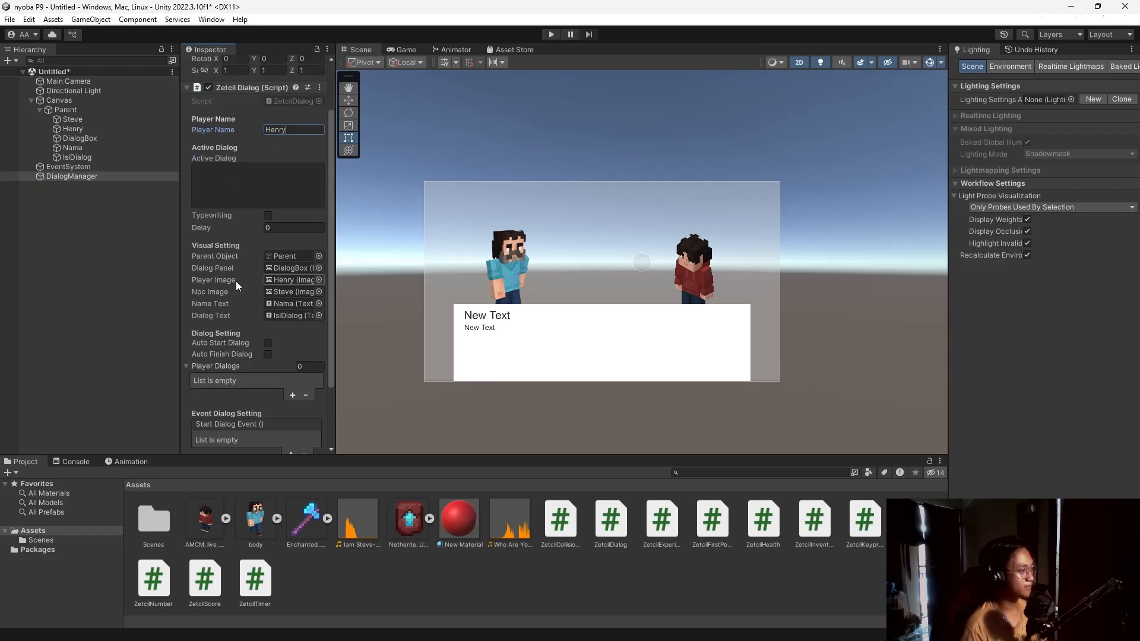
scroll(255, 278, "down", 1)
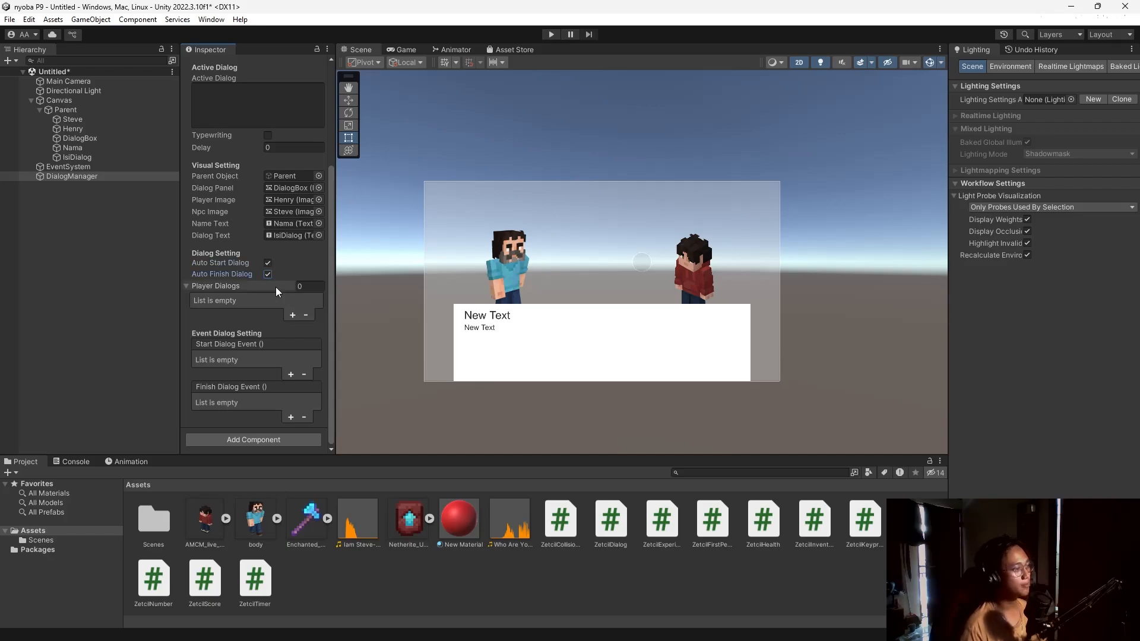
Add two Player Dialogs entries and set the second one's Character to NPC.
left_click(294, 318)
scroll(298, 335, "down", 2)
left_click(294, 335)
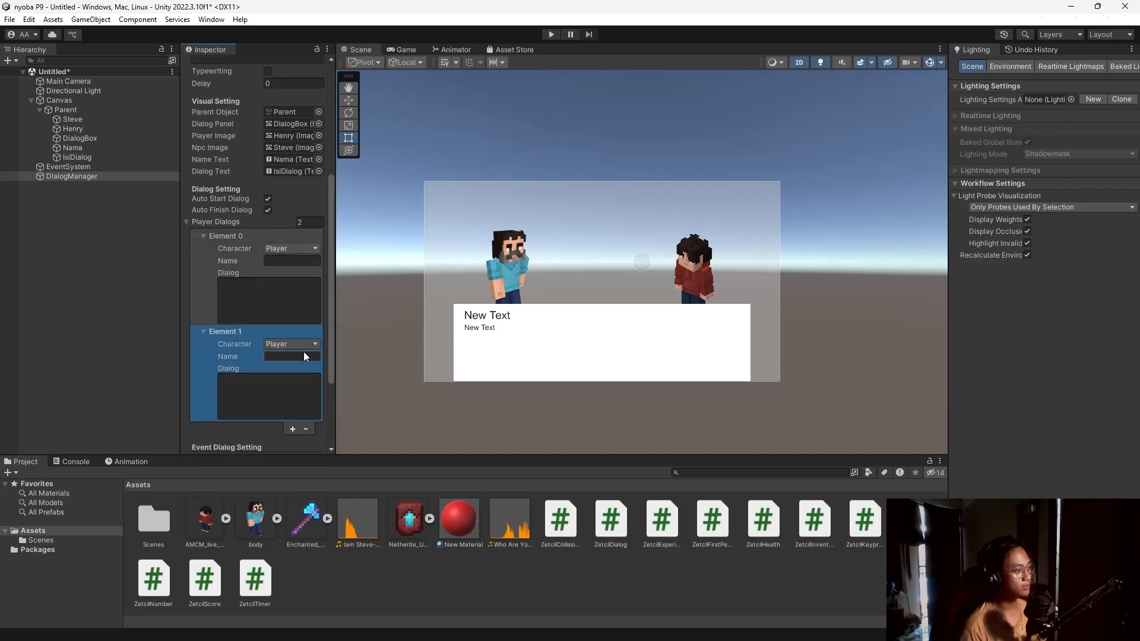
left_click(303, 344)
left_click(309, 379)
Fill in Henry saying "Who Are You?" and Steve answering "I.. AM STEVE!".
left_click(300, 262)
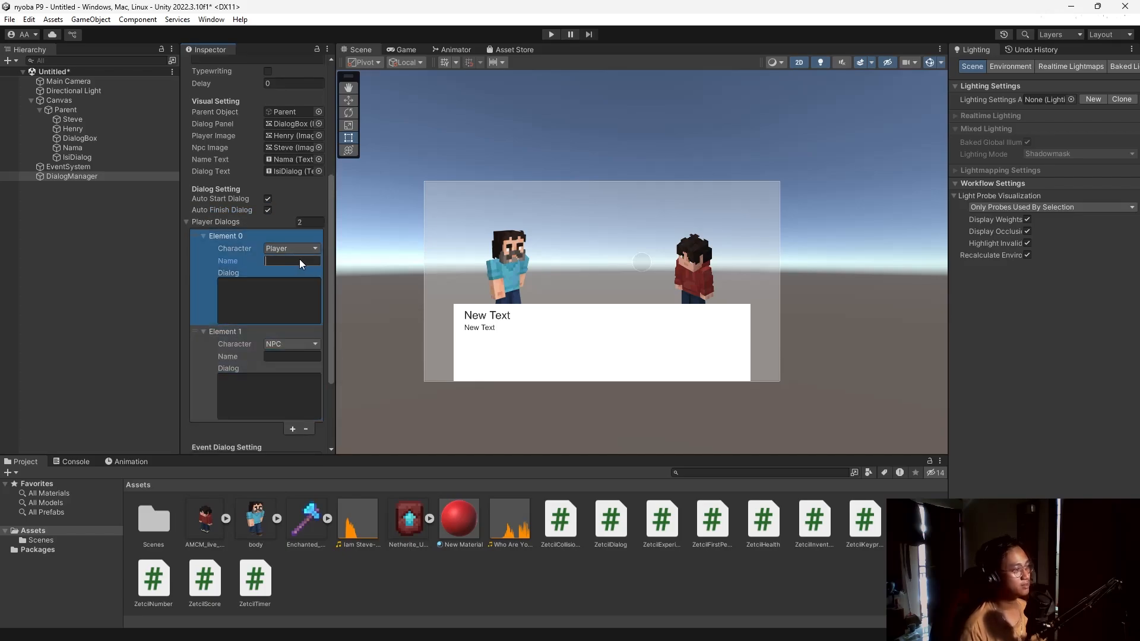
type("Henry")
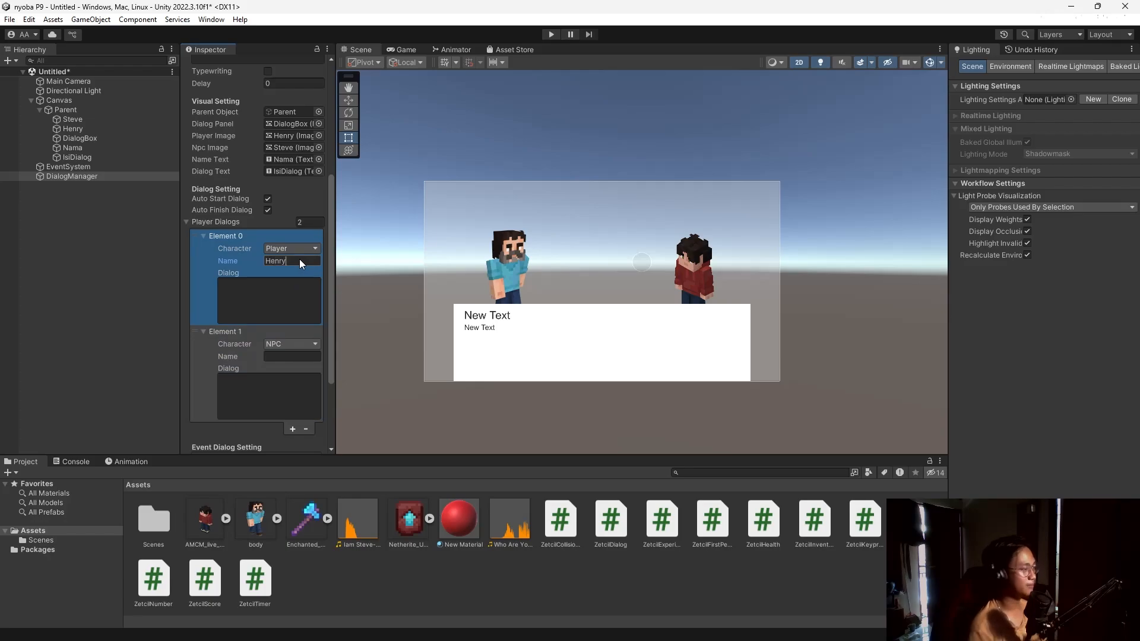
left_click(284, 297)
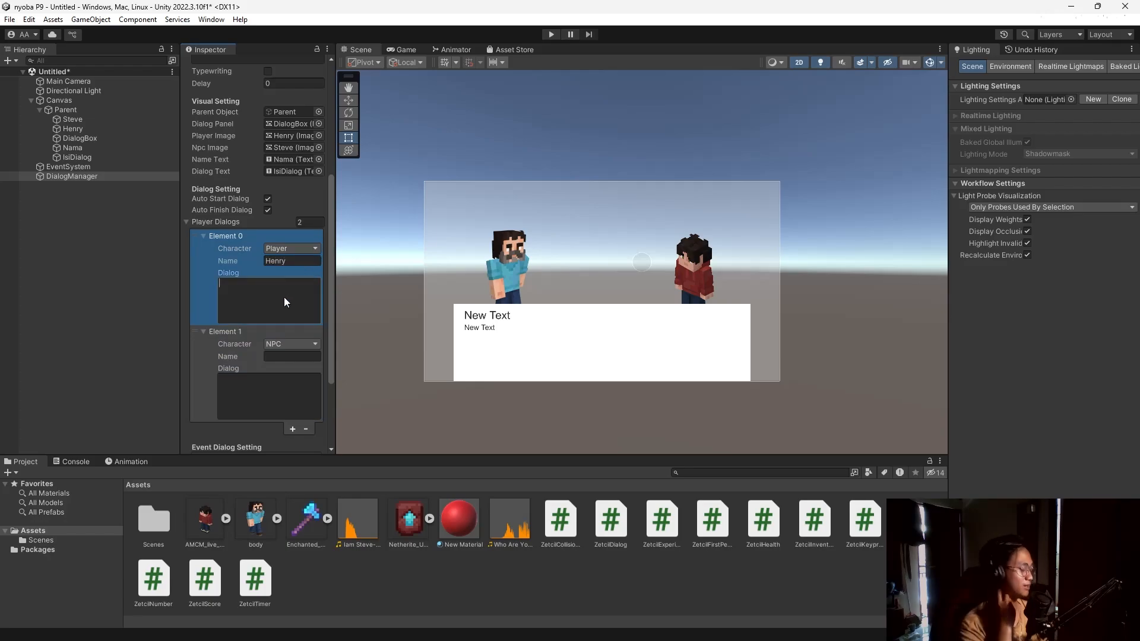
type("Who Are Yo")
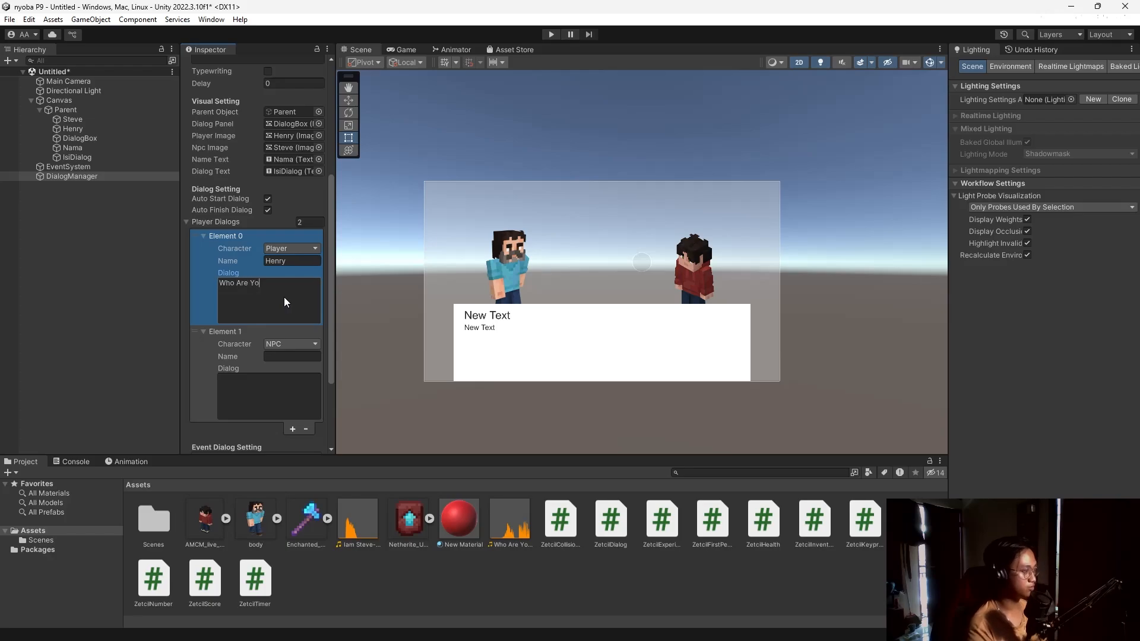
type("u?")
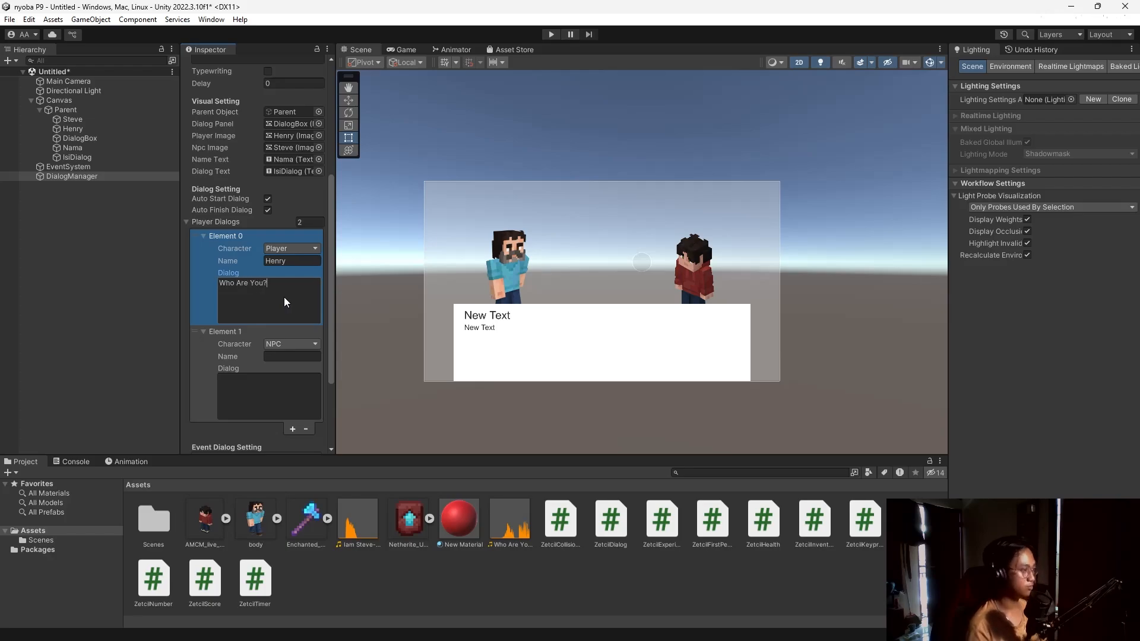
left_click(278, 355)
type("Steve")
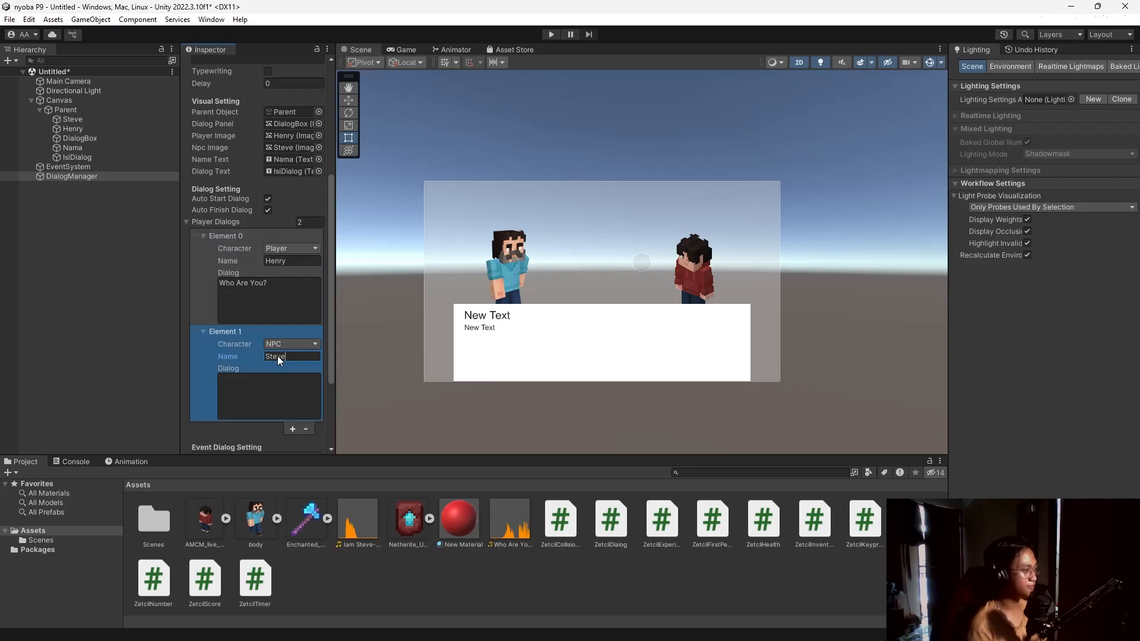
left_click(265, 397)
type("IO")
key("BackSpace")
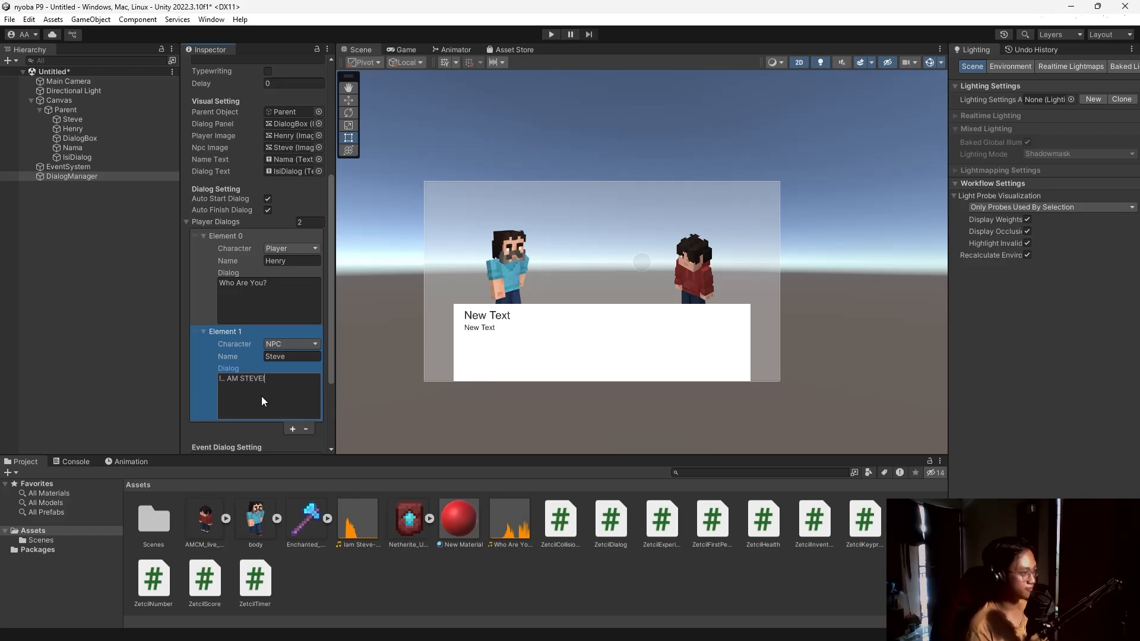
Enable Typewriting with a delay of 0.05.
scroll(201, 319, "down", 4)
scroll(208, 323, "up", 6)
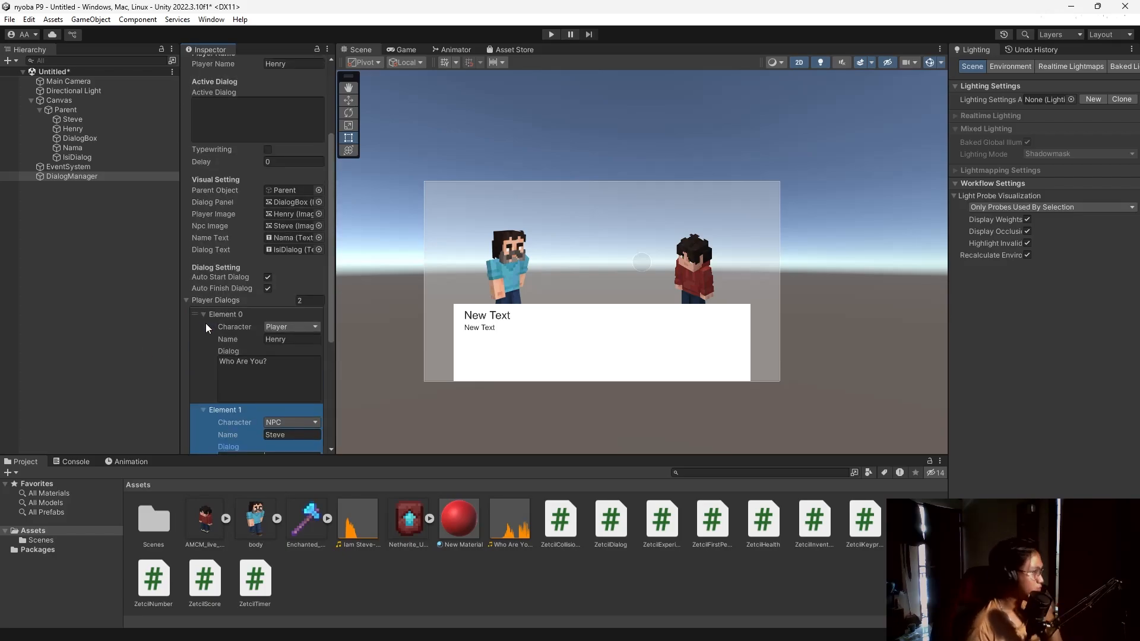
scroll(249, 255, "up", 2)
left_click(268, 181)
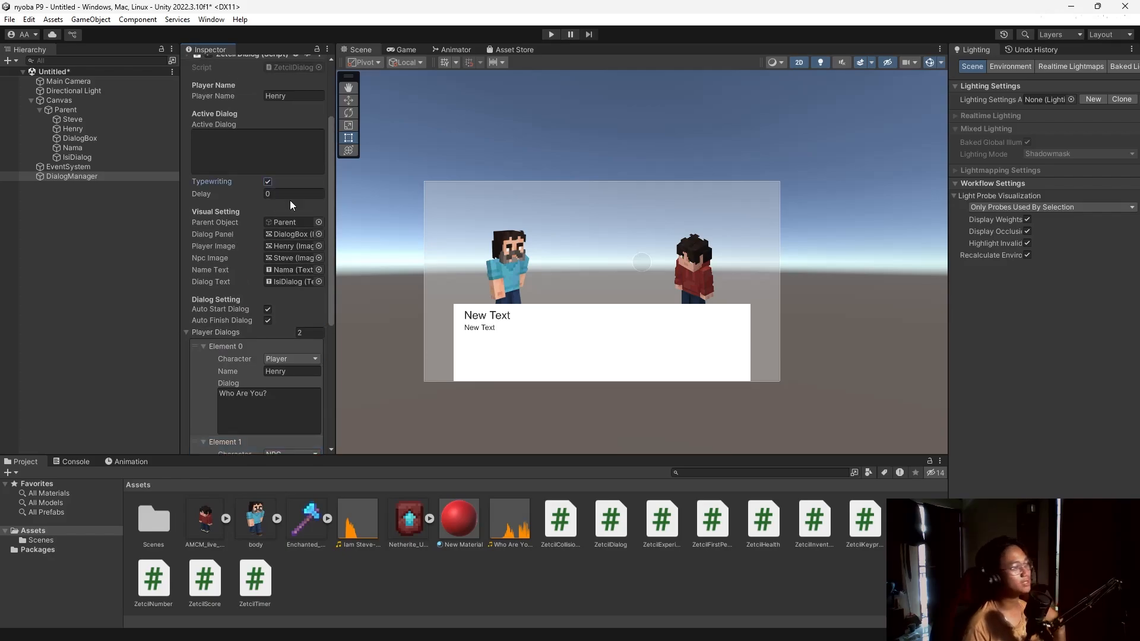
left_click(290, 196)
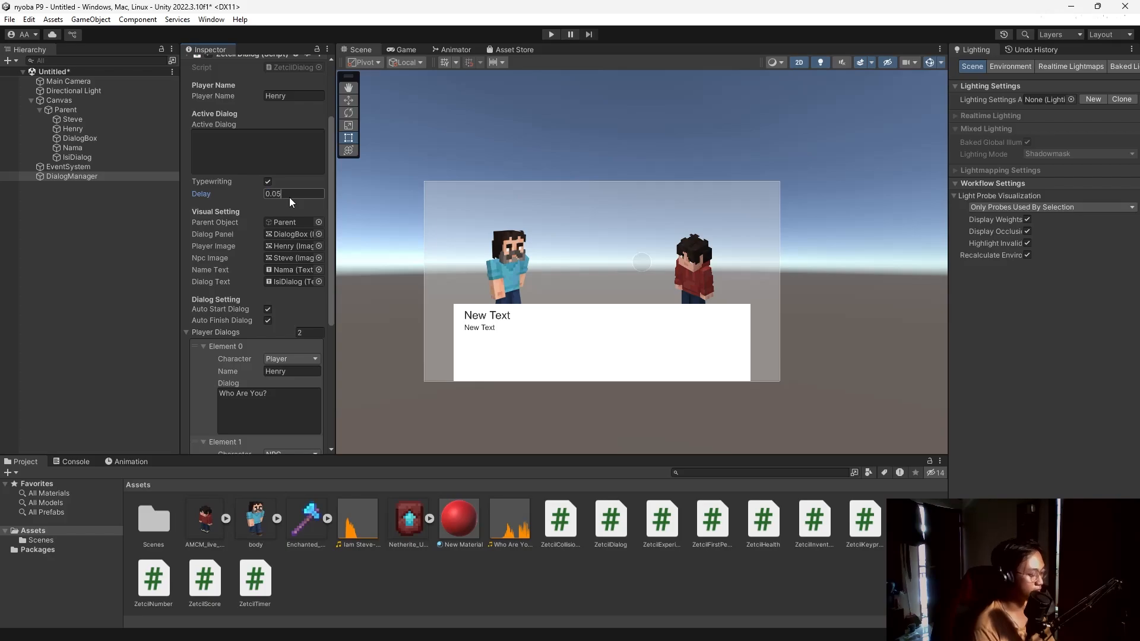
left_click(143, 228)
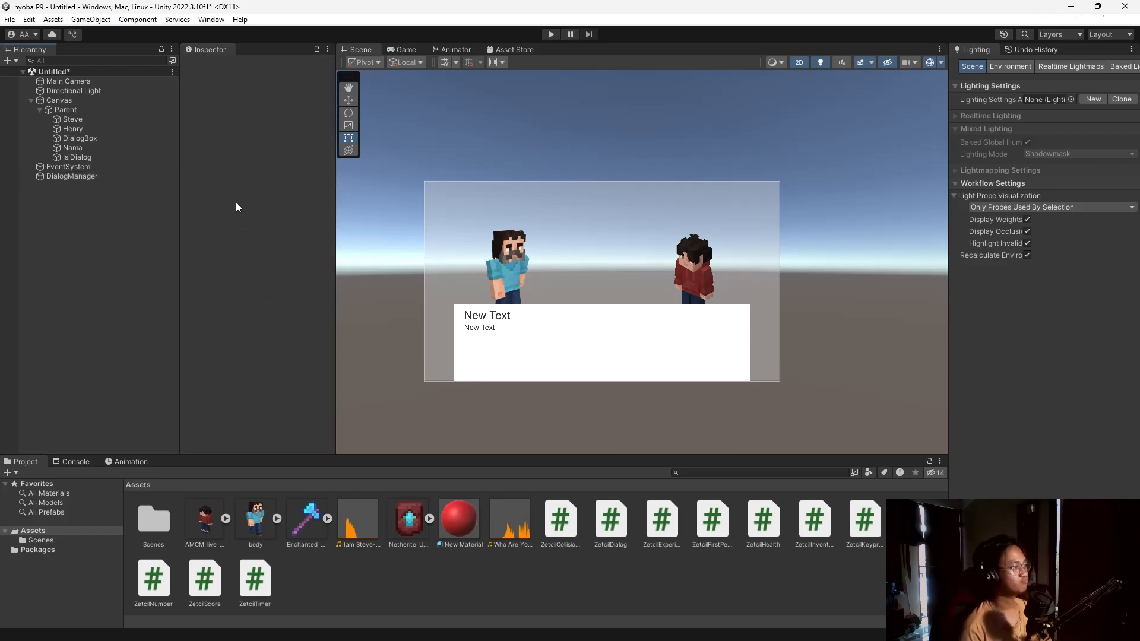
left_click(551, 34)
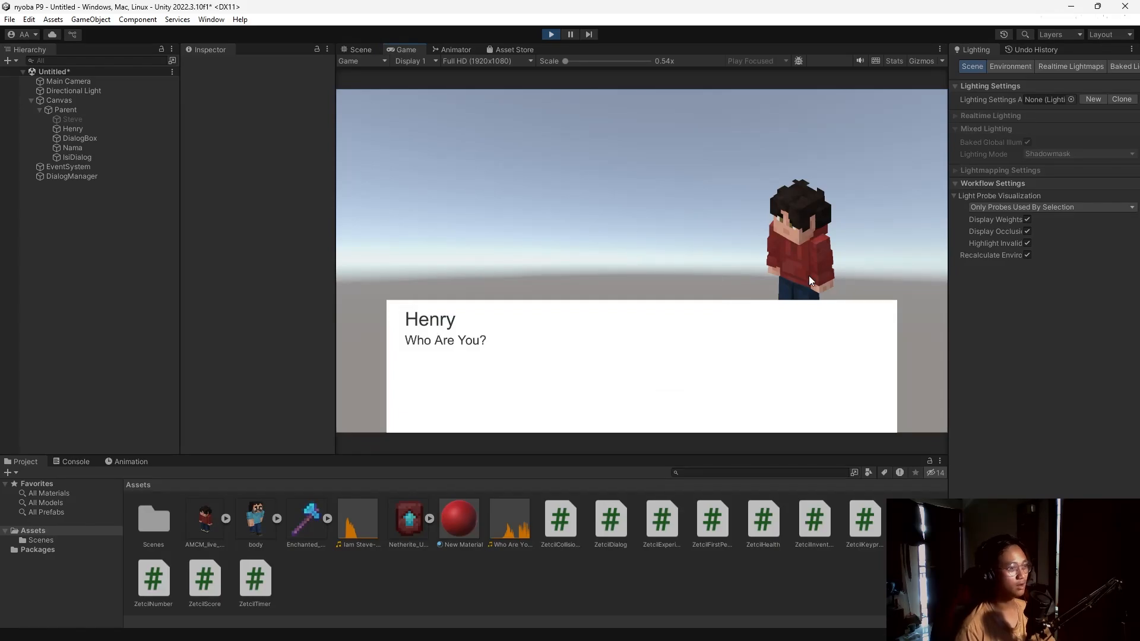
left_click(643, 313)
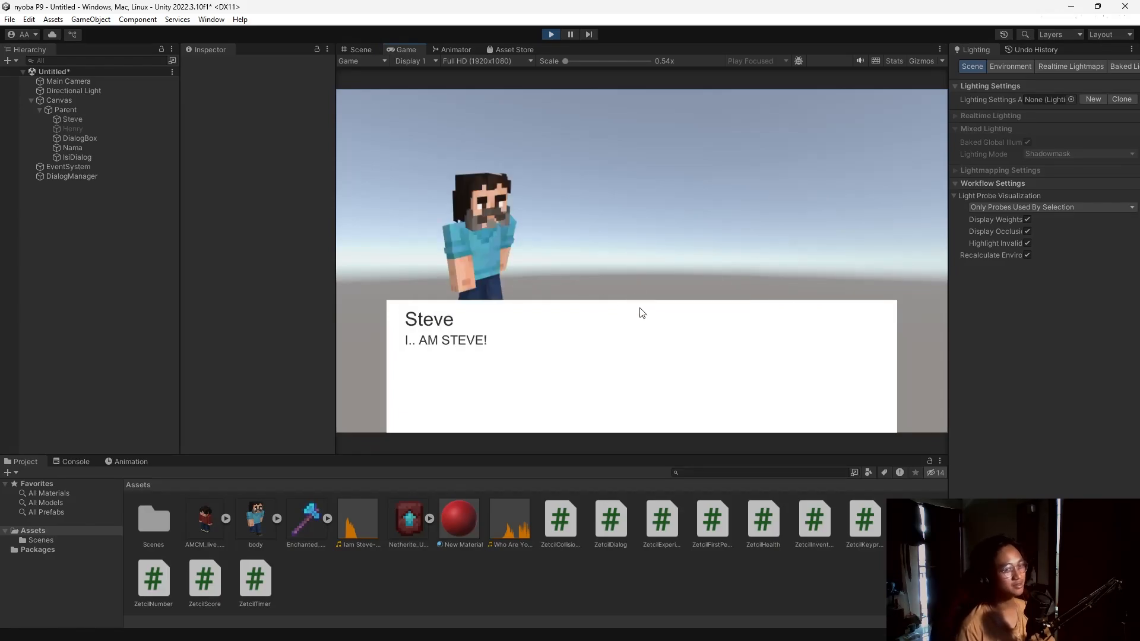
left_click(626, 282)
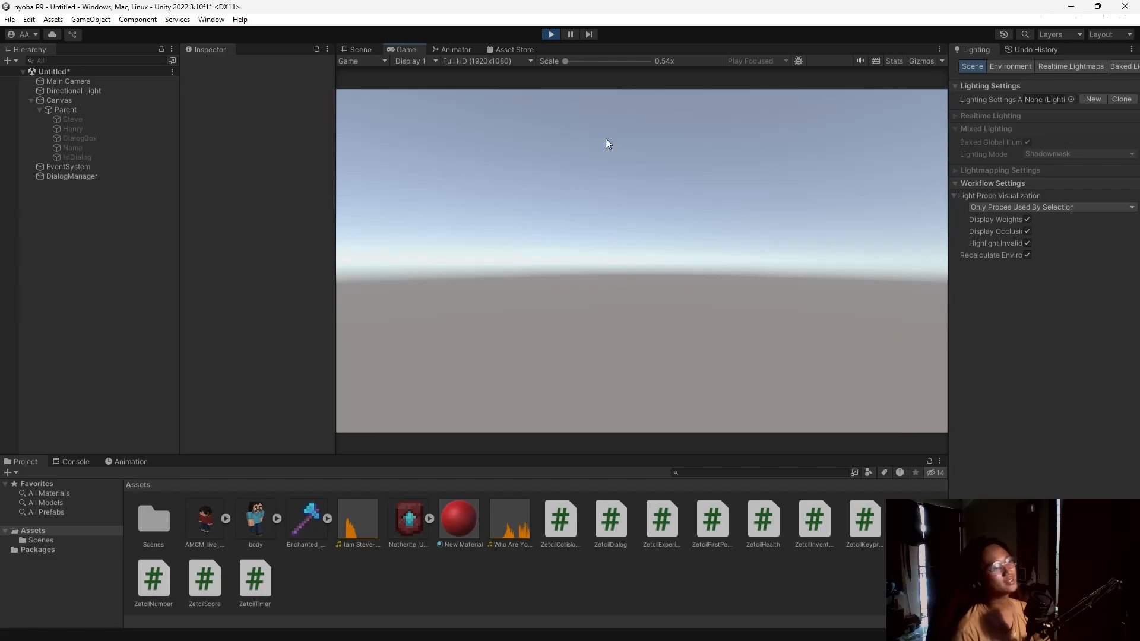
left_click(551, 34)
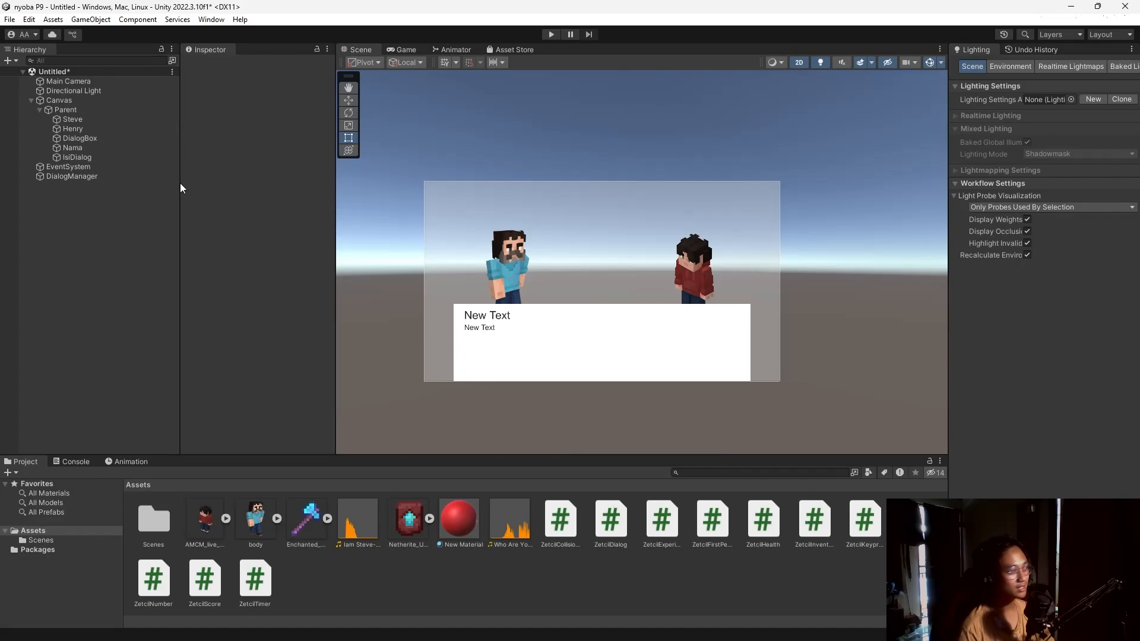
Review DialogManager's settings, then start a new OBS recording and minimise OBS.
left_click(80, 176)
scroll(251, 293, "down", 2)
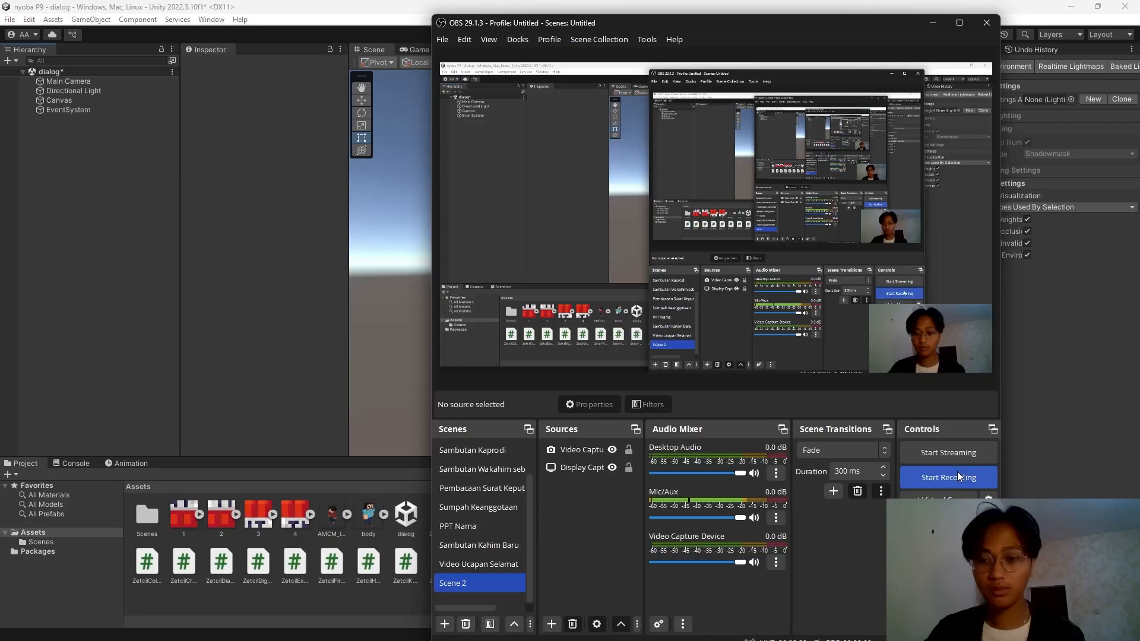
left_click(949, 473)
left_click(936, 21)
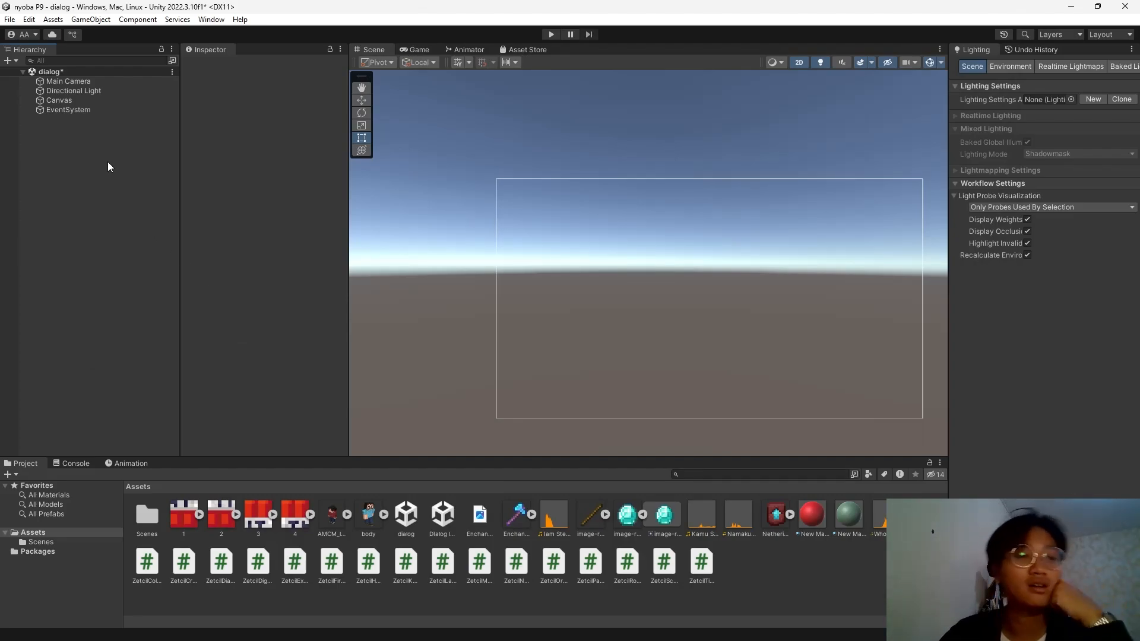
Pan the Scene view to frame the canvas and select the ZetcilDialogAudio script in Assets.
middle_click_drag(538, 205, 481, 216)
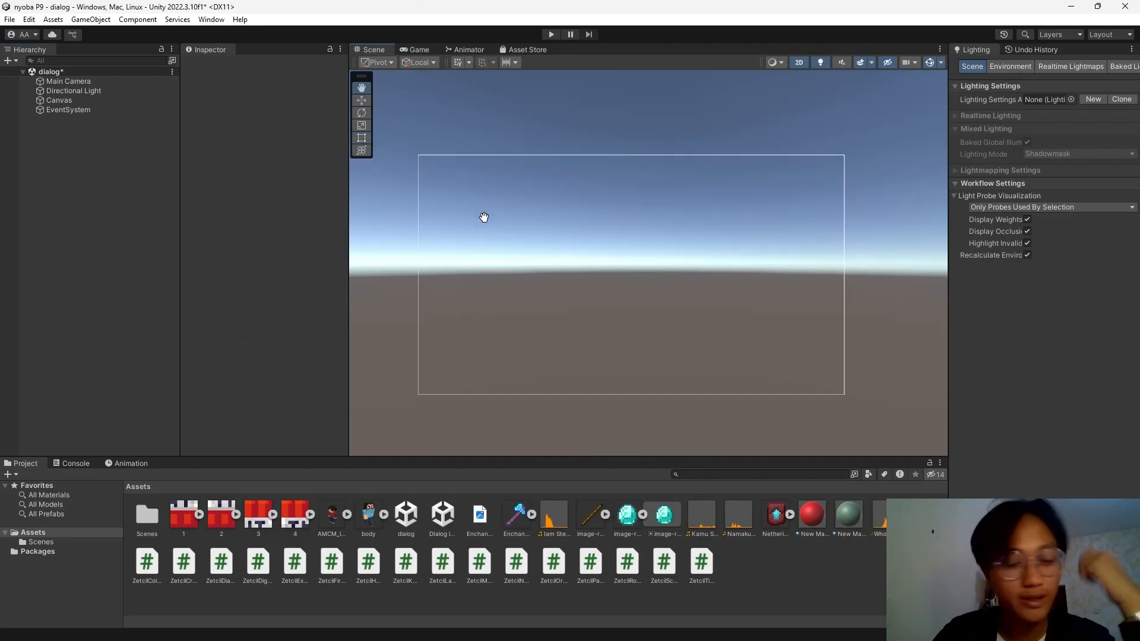
left_click(232, 569)
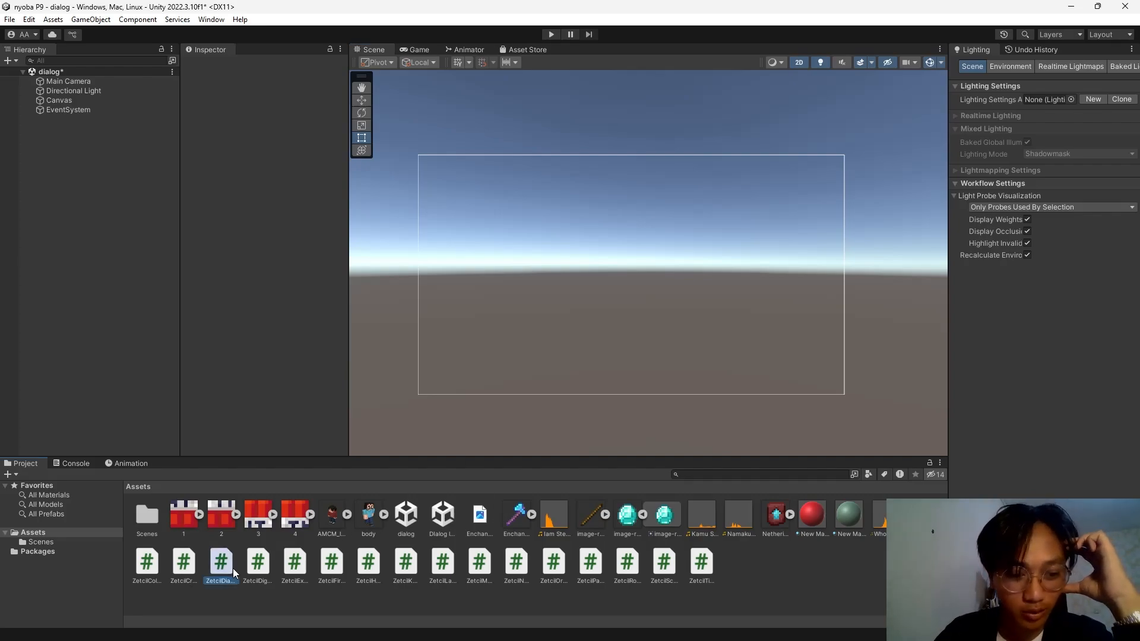
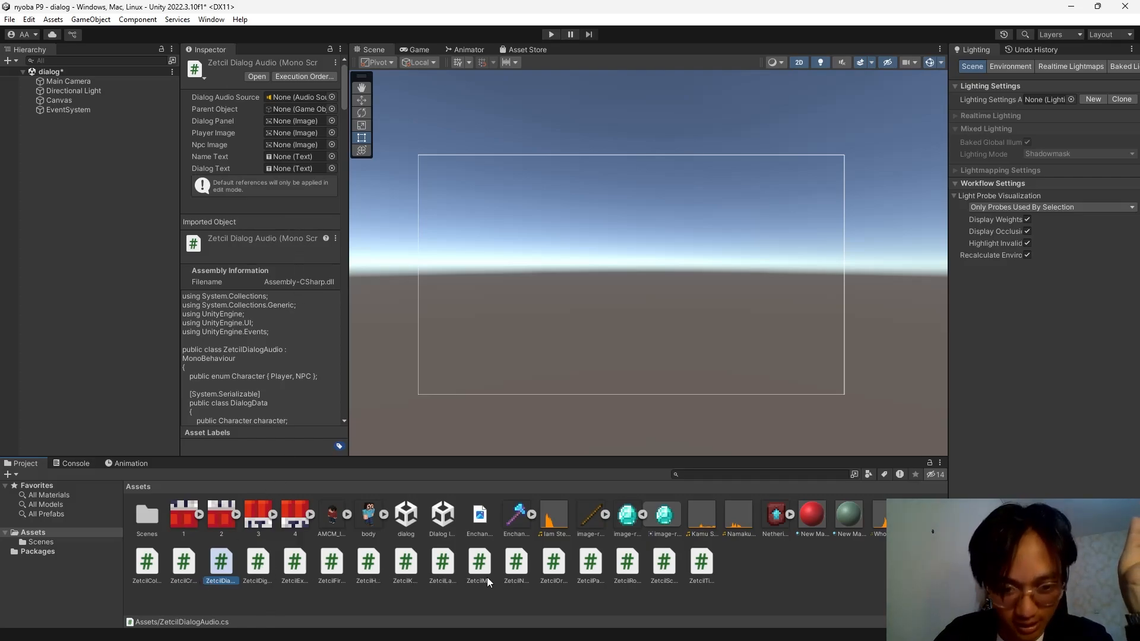
Create two empty GameObjects named LanguageManager and DialogManager.
left_click(446, 568)
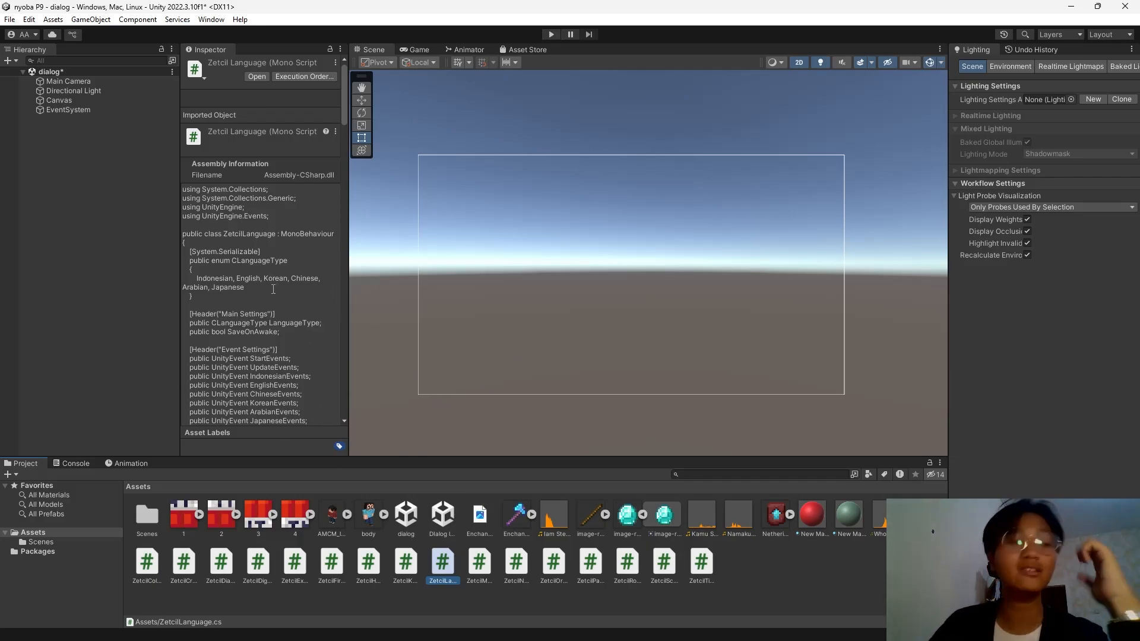
right_click(50, 173)
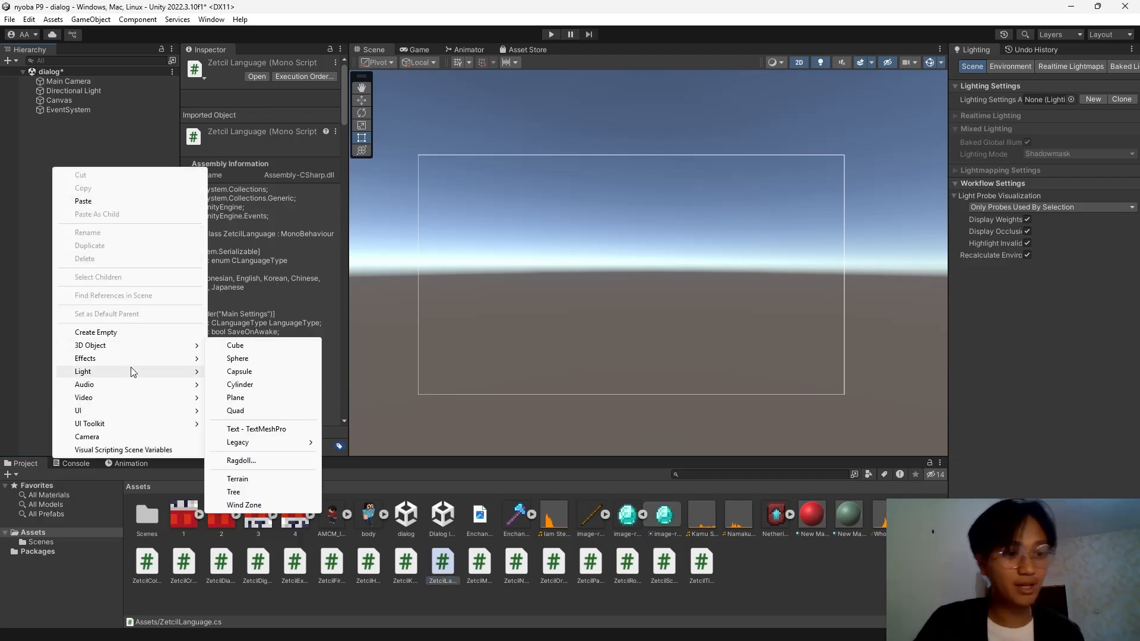
left_click(137, 333)
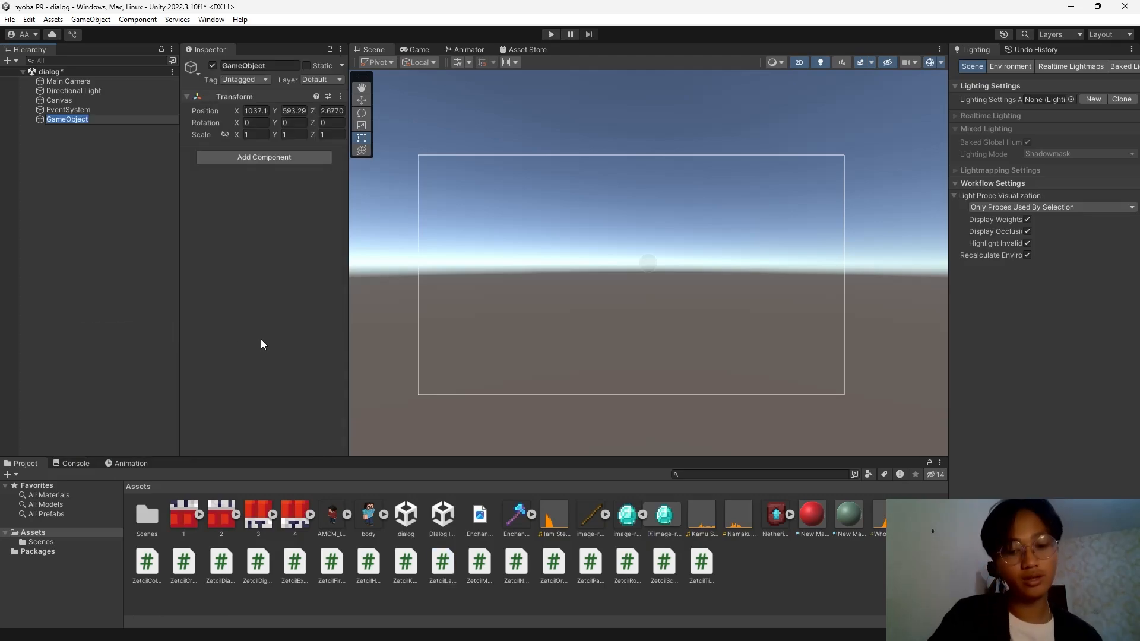
type("LanguageManager")
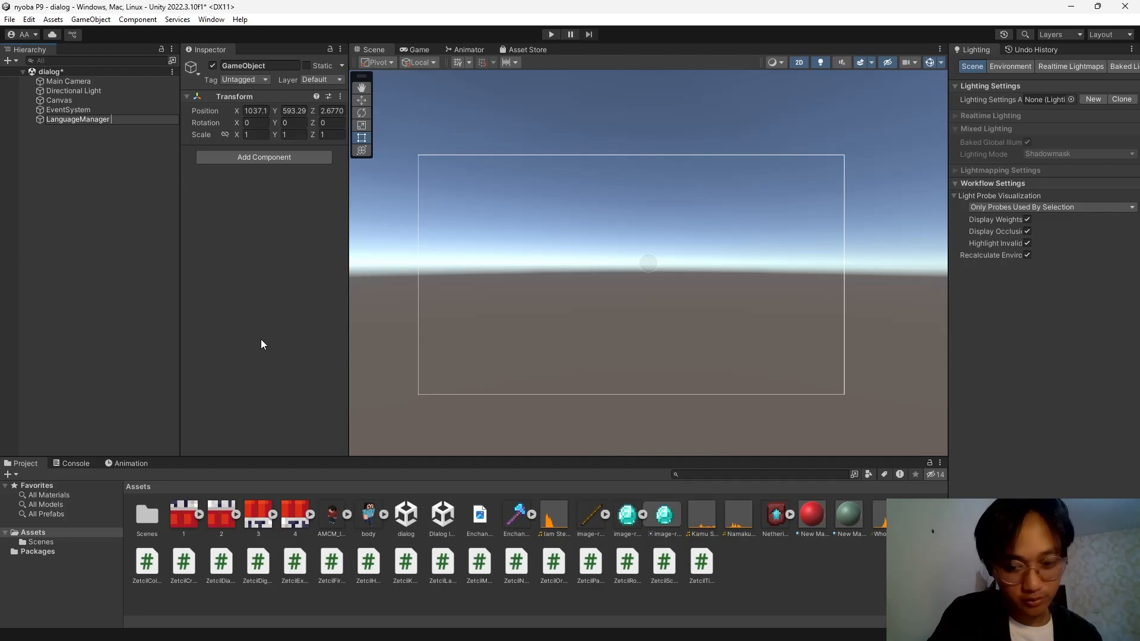
key("Return")
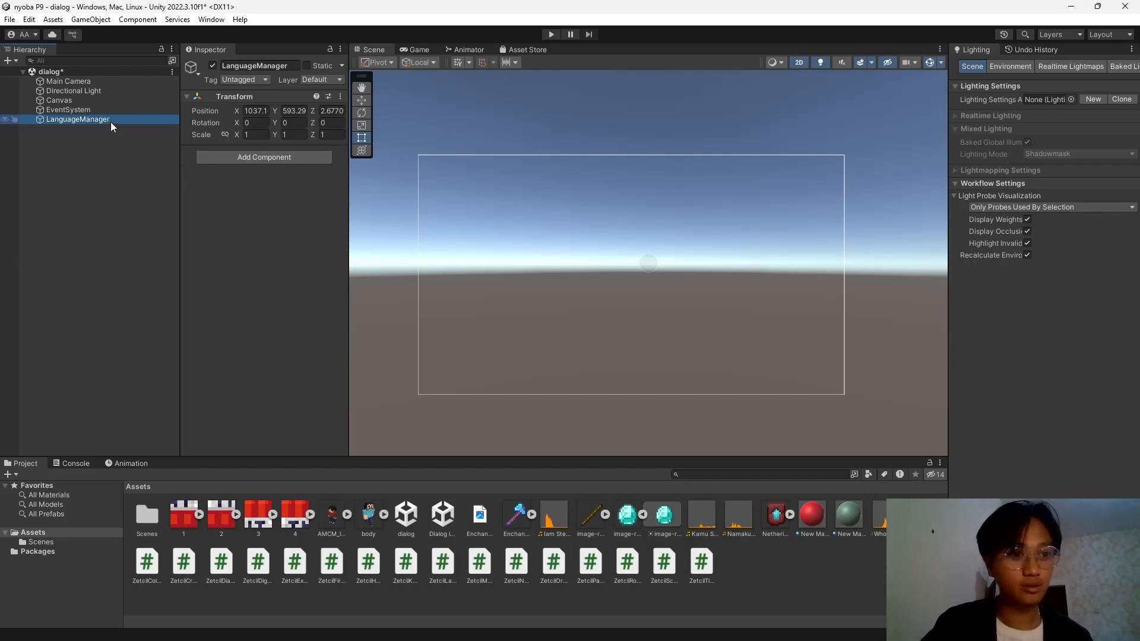
key("ctrl+d")
left_click(290, 65)
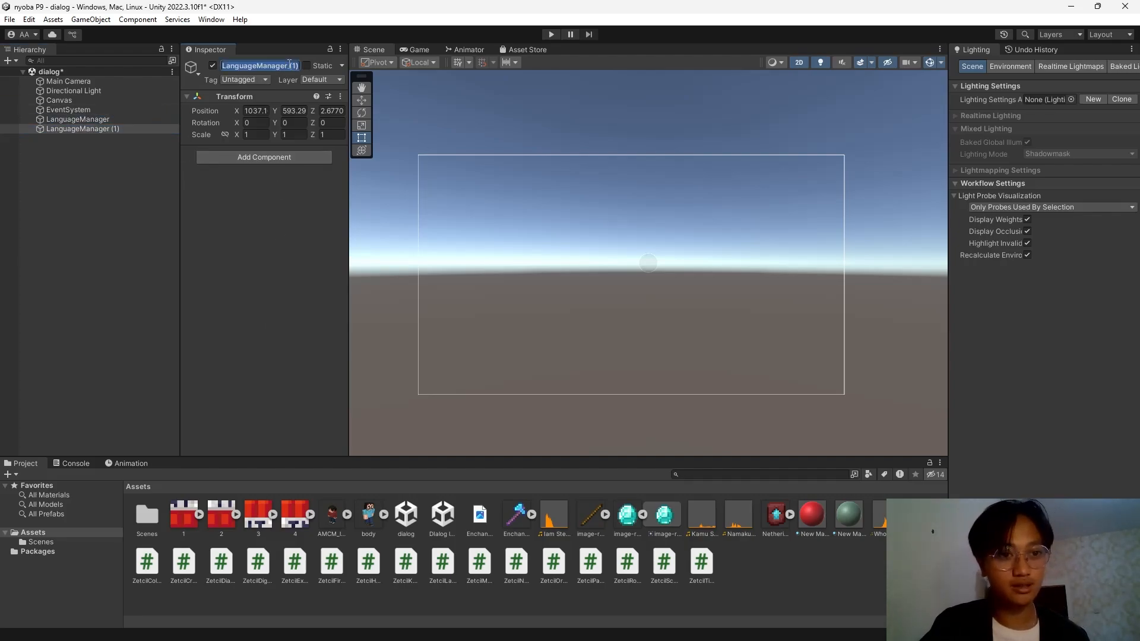
type("DialogManager")
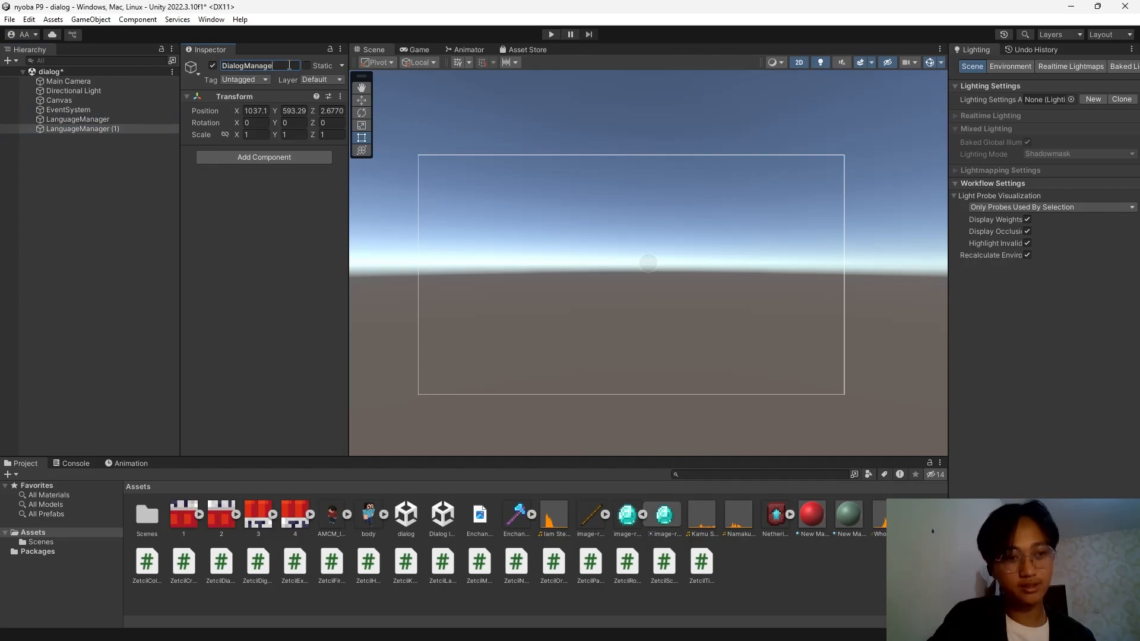
key("Return")
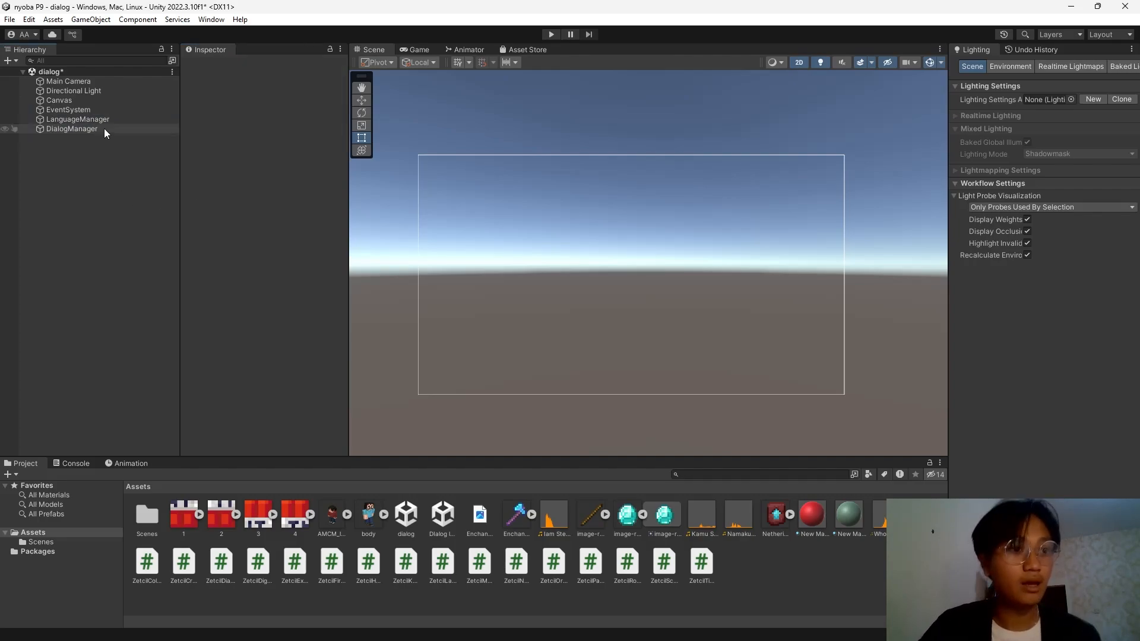
Attach Zetcil Dialog Audio to DialogManager and Zetcil Language to LanguageManager with Language Type English.
left_click(103, 119)
left_click(106, 129)
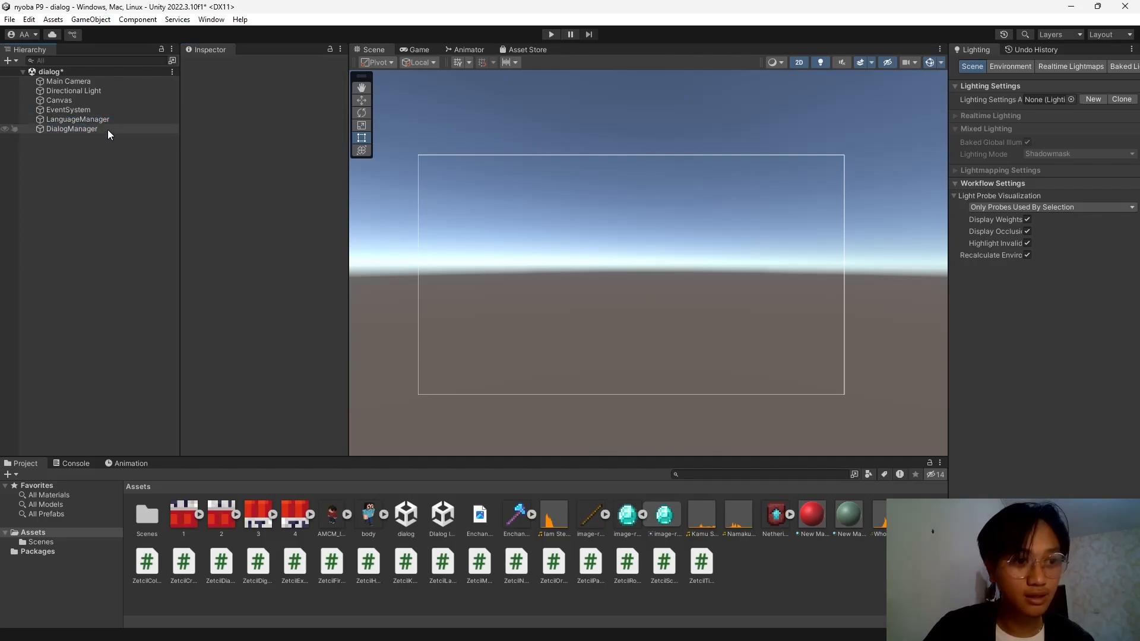
left_click_drag(251, 564, 277, 266)
left_click(86, 120)
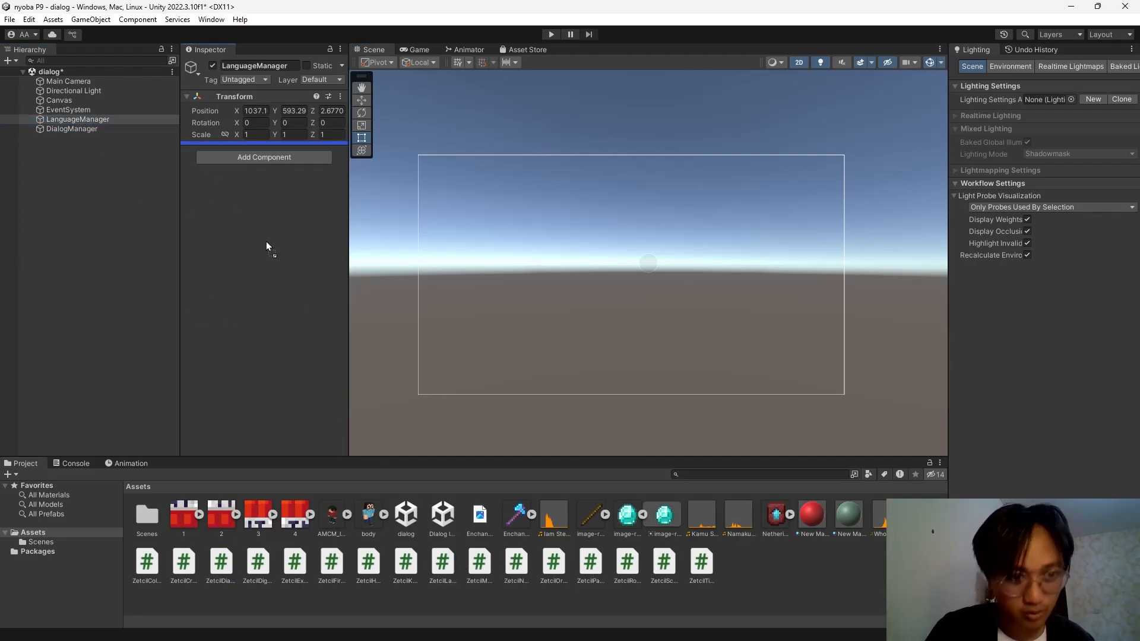
left_click(113, 128)
left_click(110, 119)
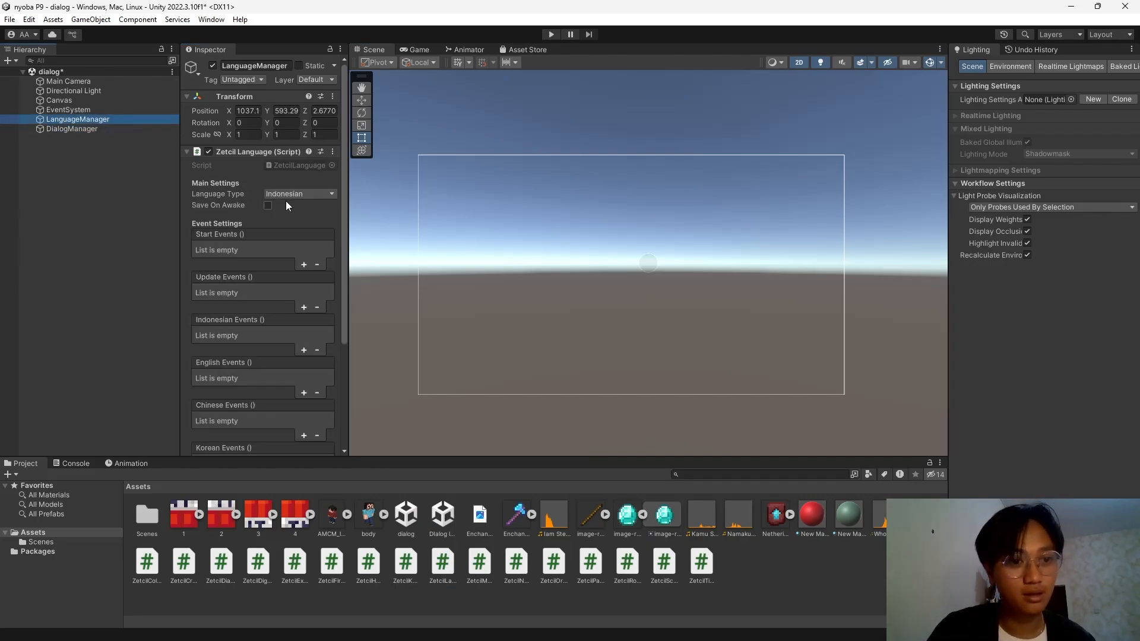
left_click(291, 195)
left_click(323, 222)
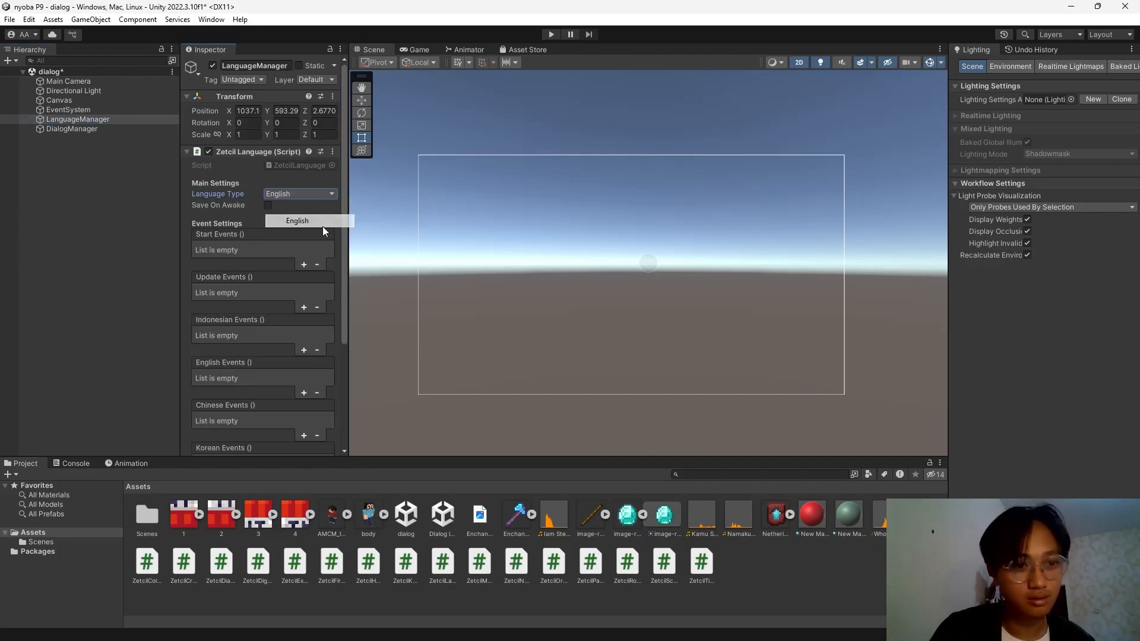
Review DialogManager's Zetcil Dialog Audio settings, then select the Canvas.
left_click(109, 129)
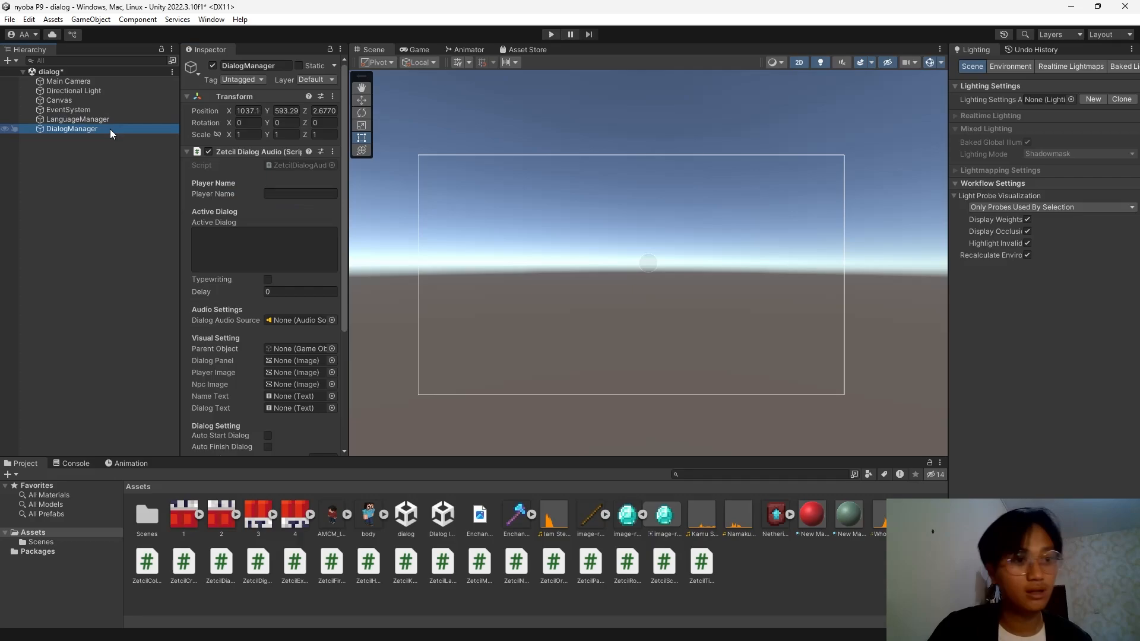
scroll(267, 260, "down", 3)
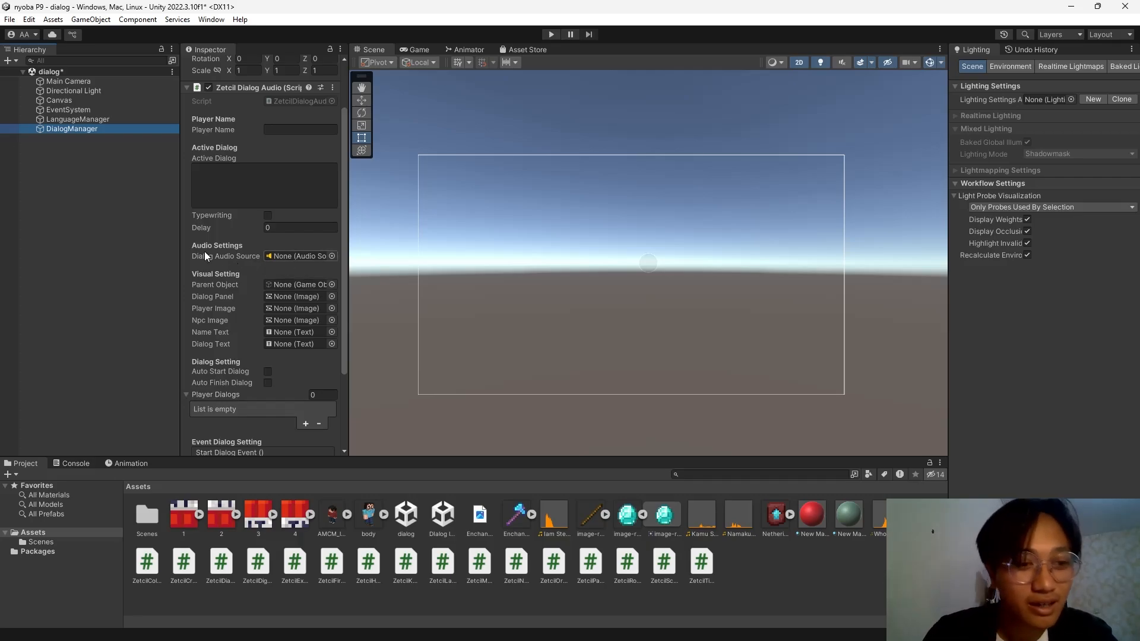
left_click(77, 102)
Add a Panel to the Canvas, discarding a trial Image, and name it Parent.
right_click(77, 103)
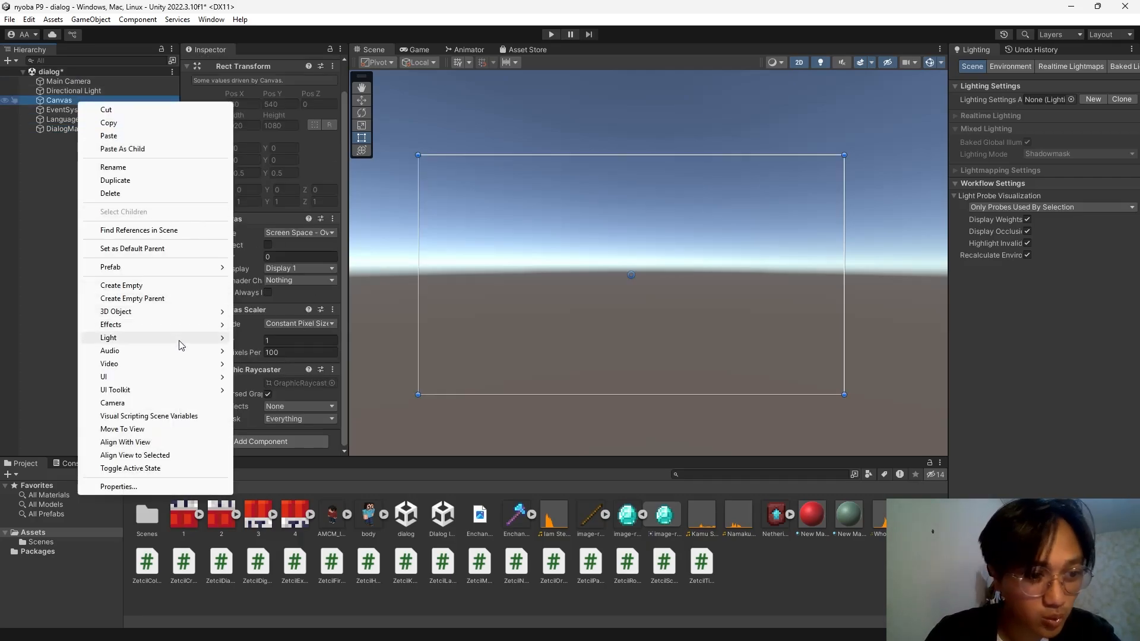
mouse_move(184, 383)
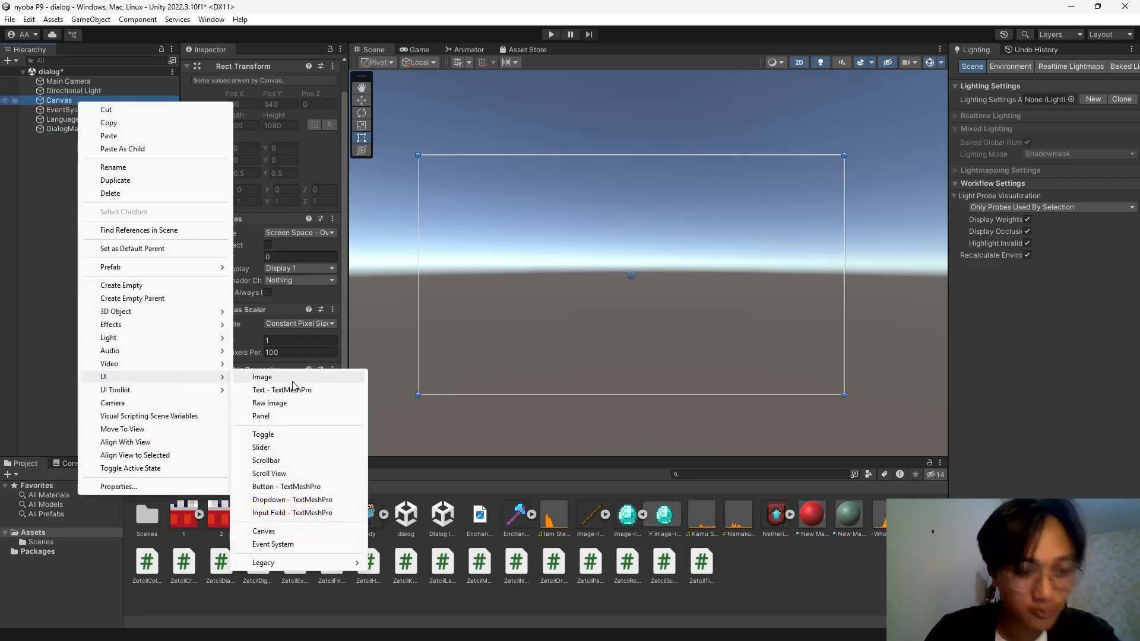
left_click(291, 378)
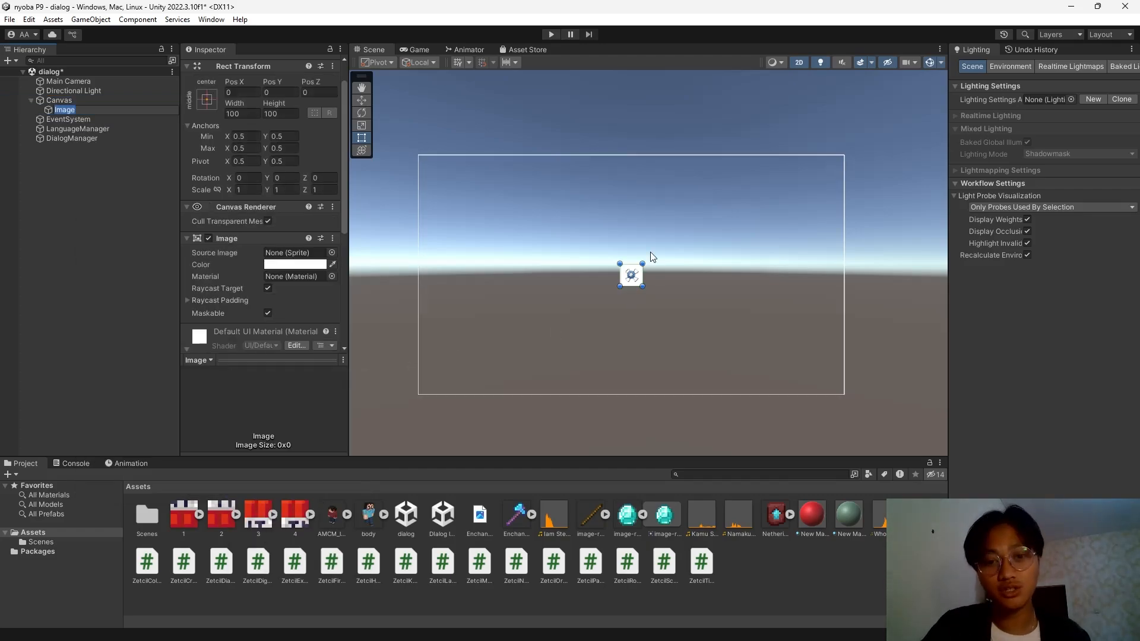
left_click_drag(642, 262, 759, 244)
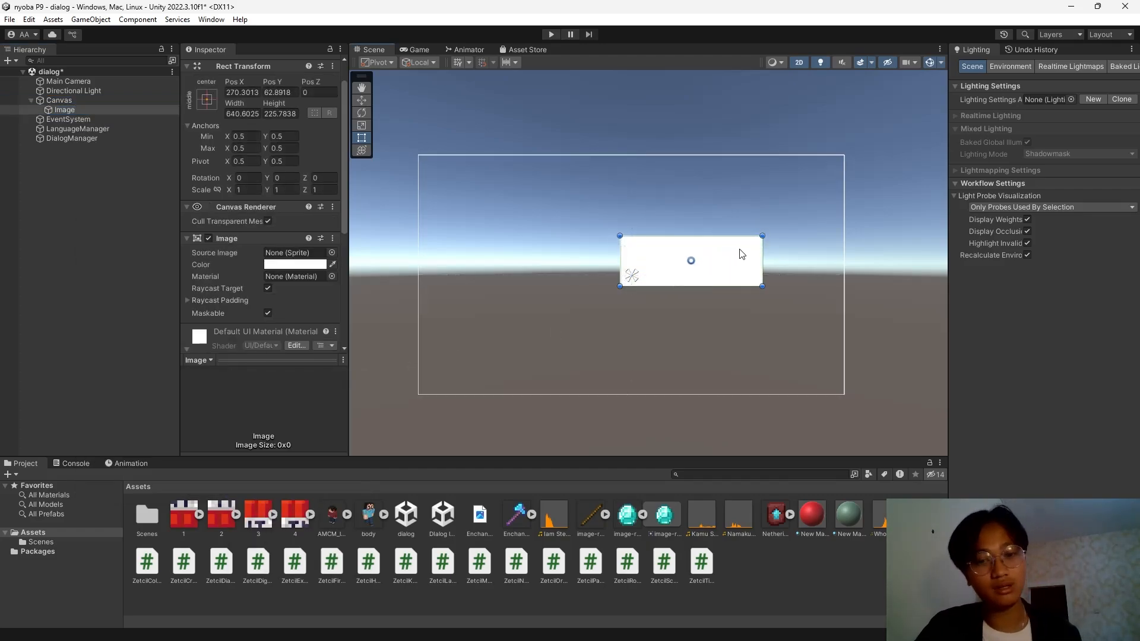
key("ctrl+z")
key("ctrl+z")
right_click(94, 99)
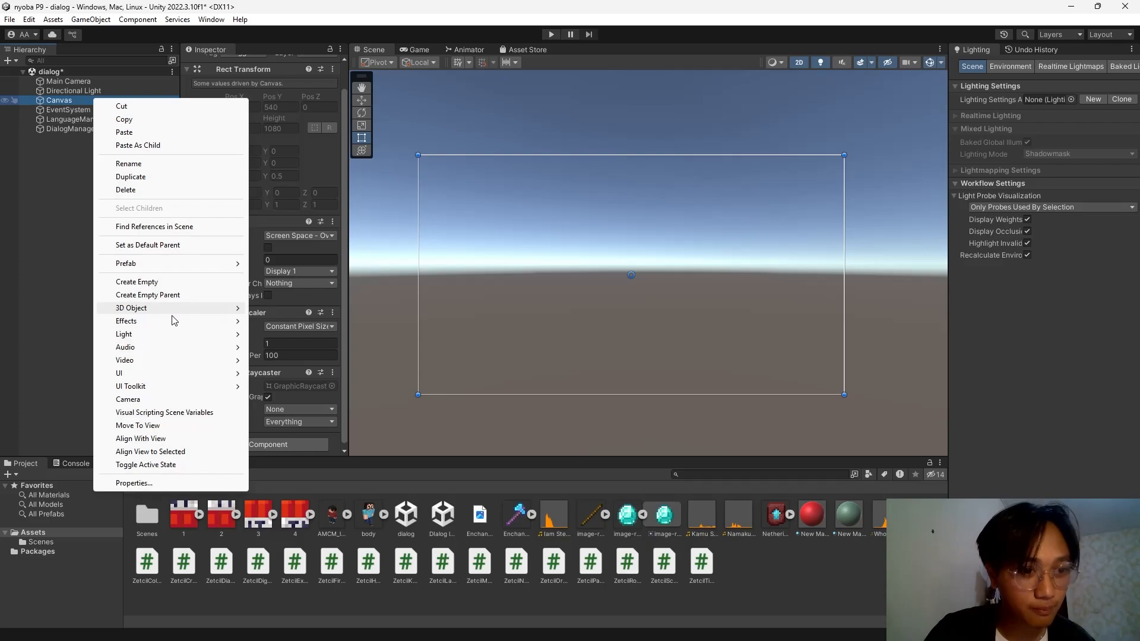
mouse_move(172, 373)
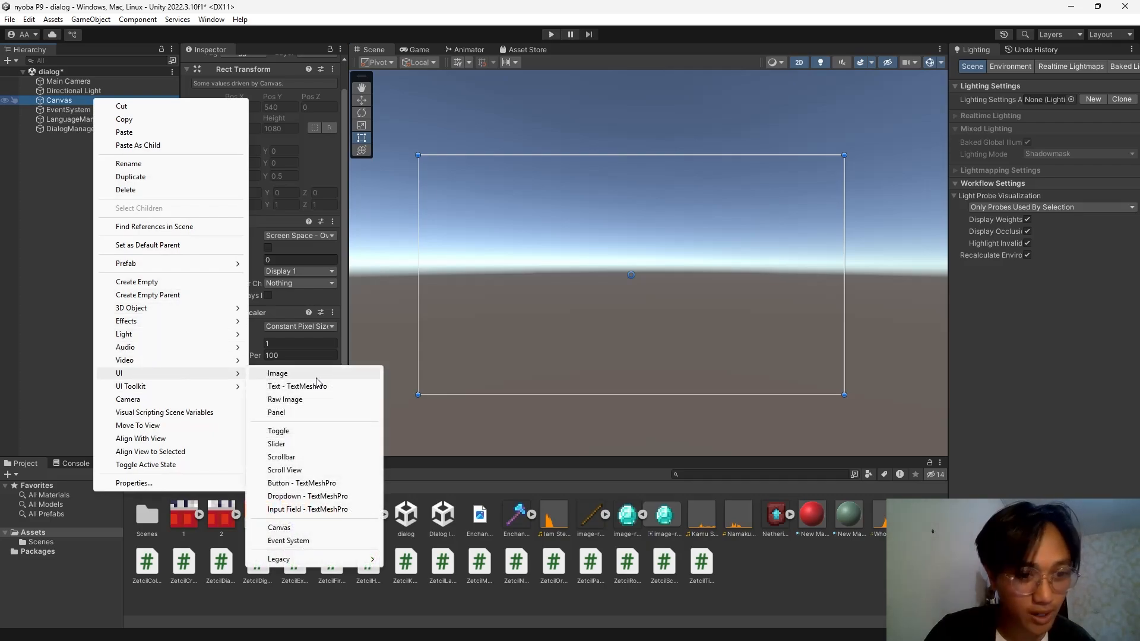
left_click(297, 413)
left_click(88, 110)
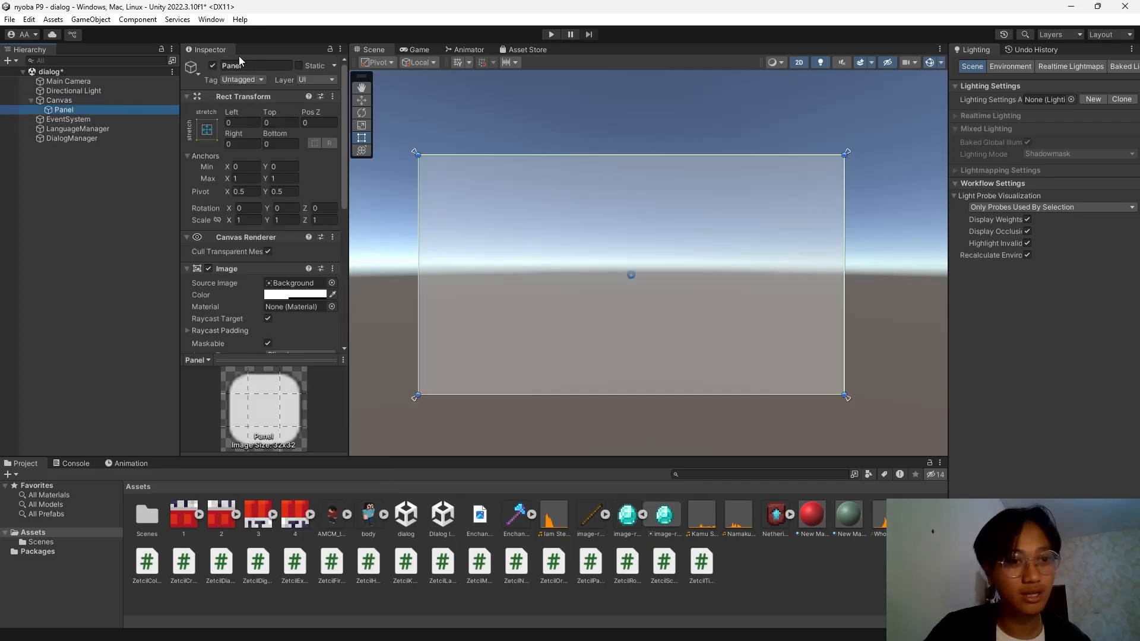
left_click(243, 67)
type("P")
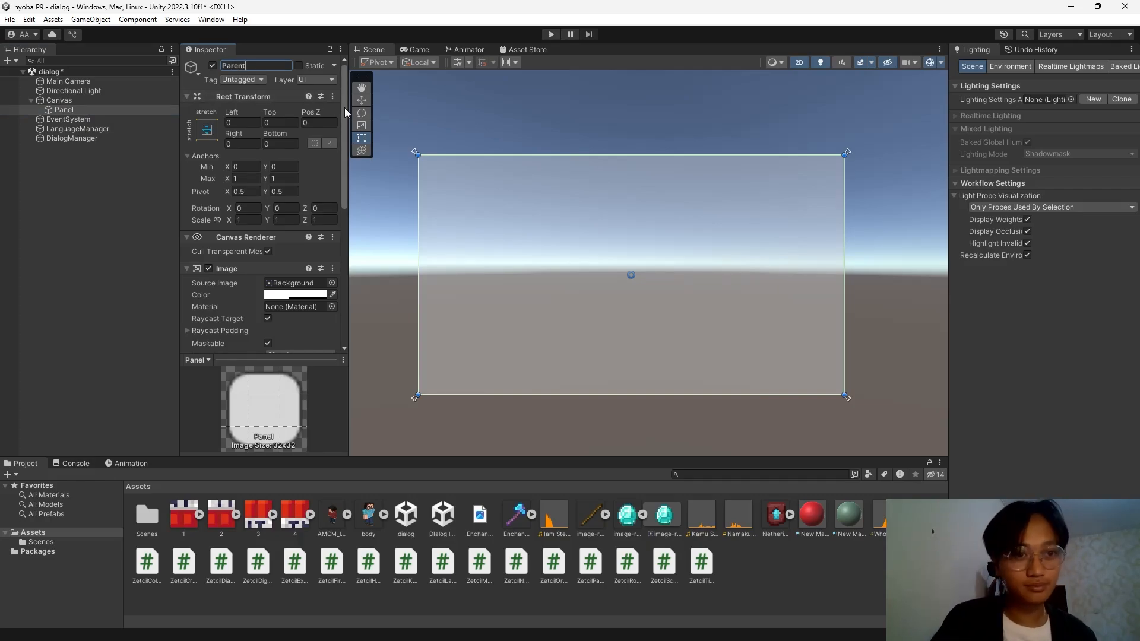
type("arent")
key("Return")
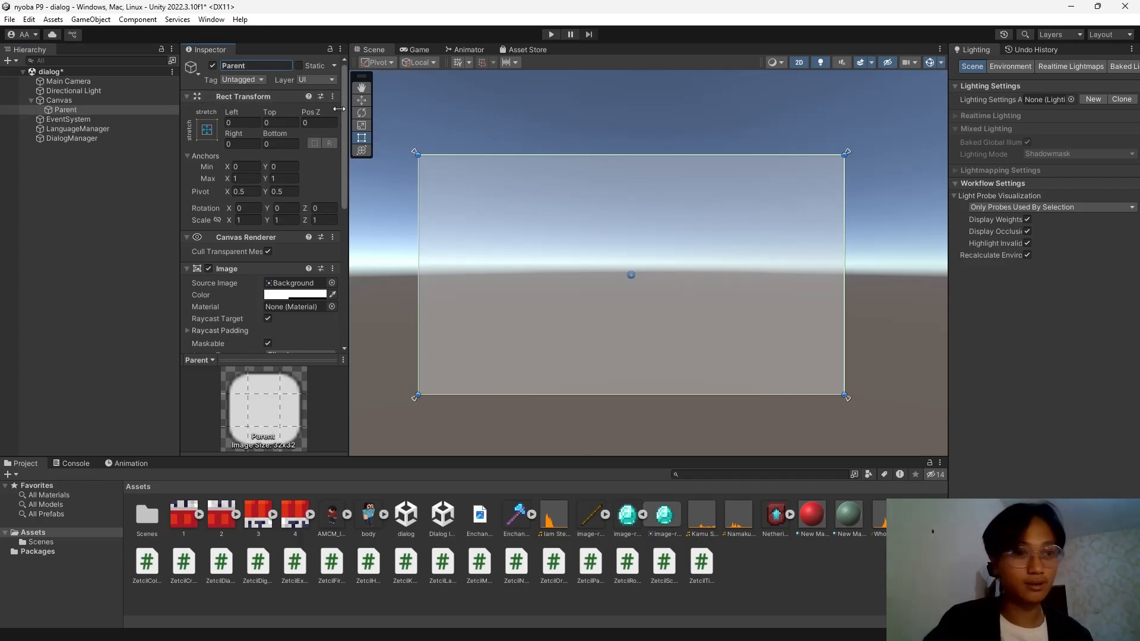
Add an Image under Parent, sized about 1227×427 and centred in the lower canvas.
right_click(95, 110)
mouse_move(190, 384)
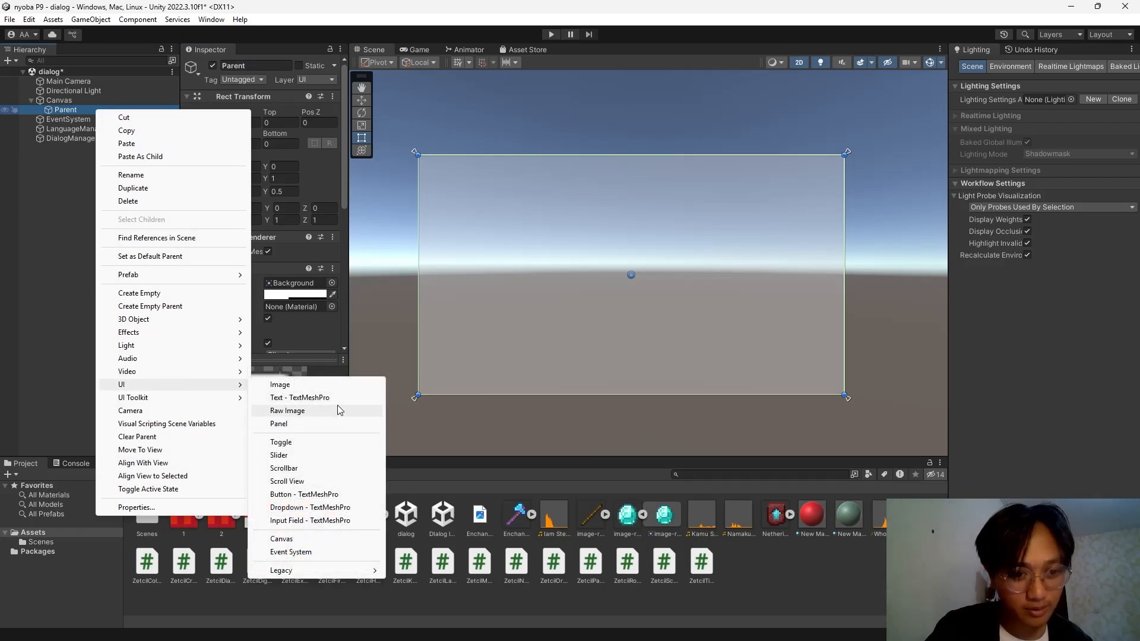
left_click(347, 308)
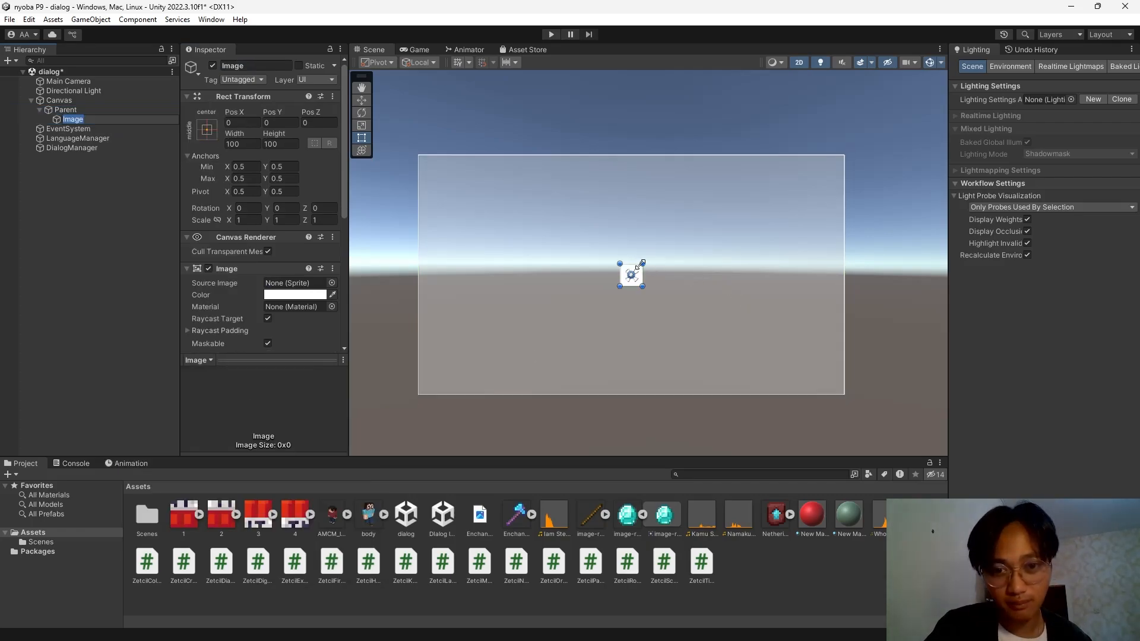
left_click_drag(642, 264, 845, 203)
left_click_drag(784, 284, 707, 339)
left_click_drag(744, 291, 768, 282)
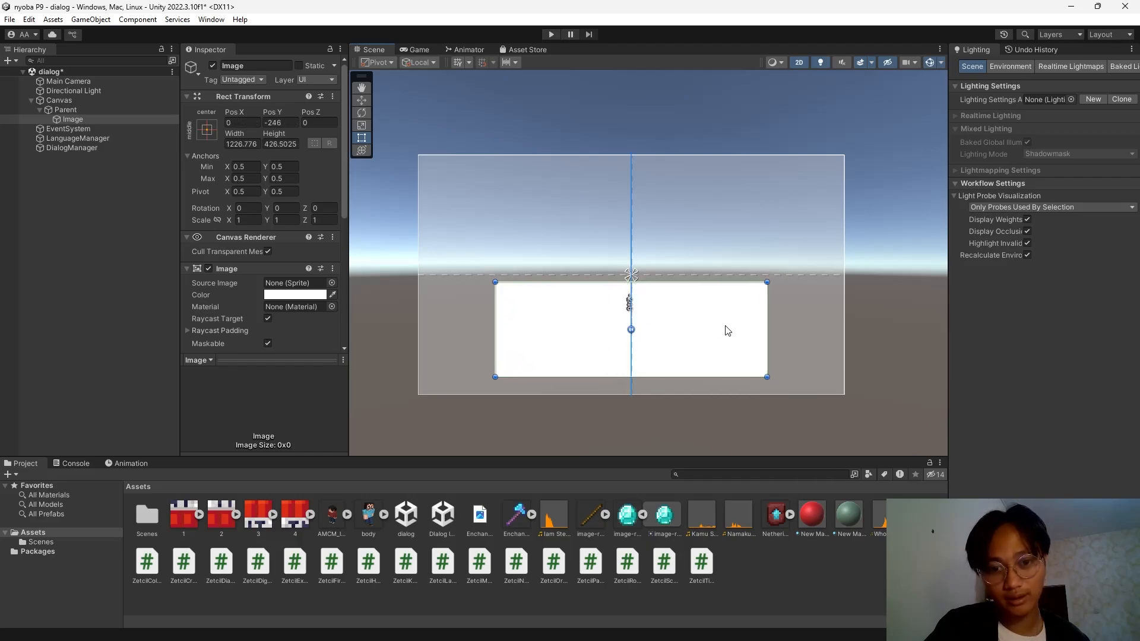
Rename the image BoxDialog and duplicate it.
left_click(109, 187)
left_click(90, 120)
left_click(271, 66)
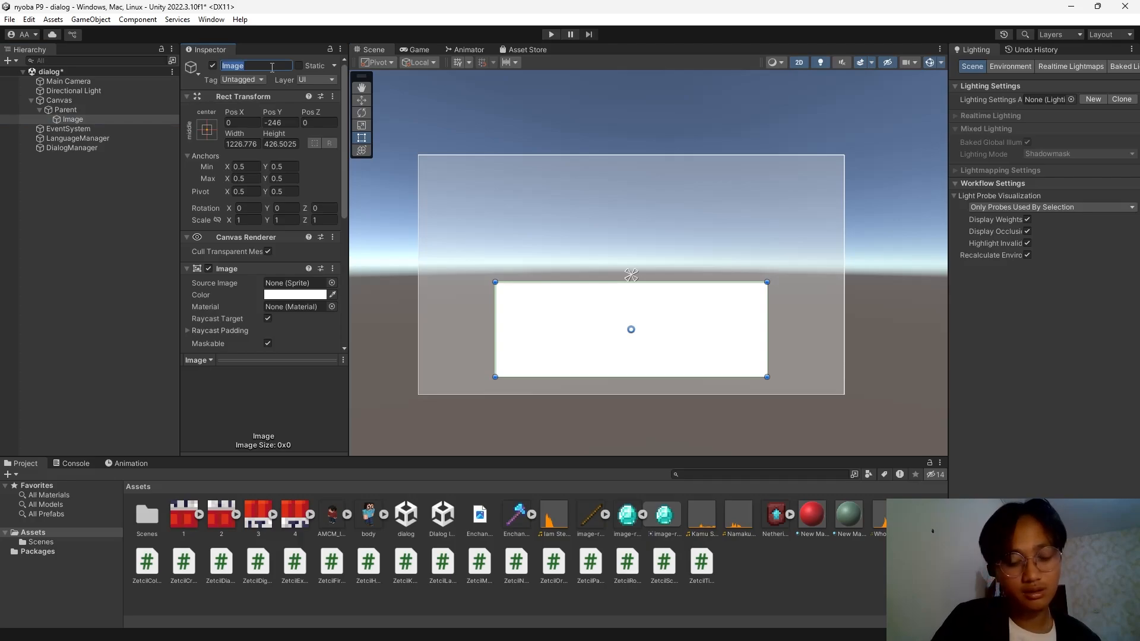
type("Box")
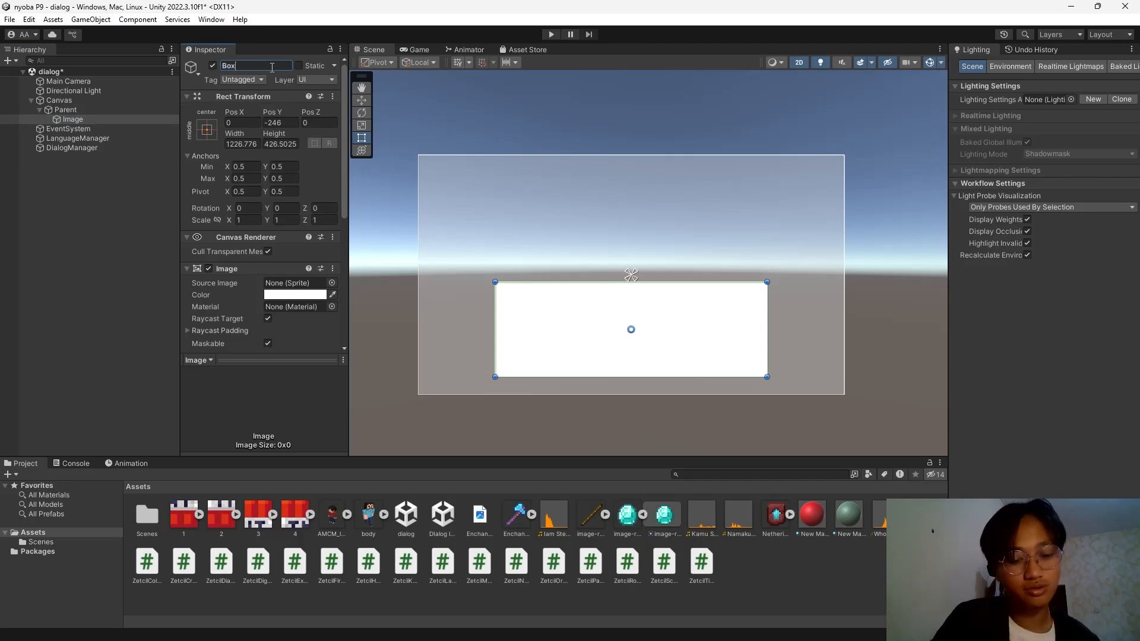
type("Dialog")
key("Return")
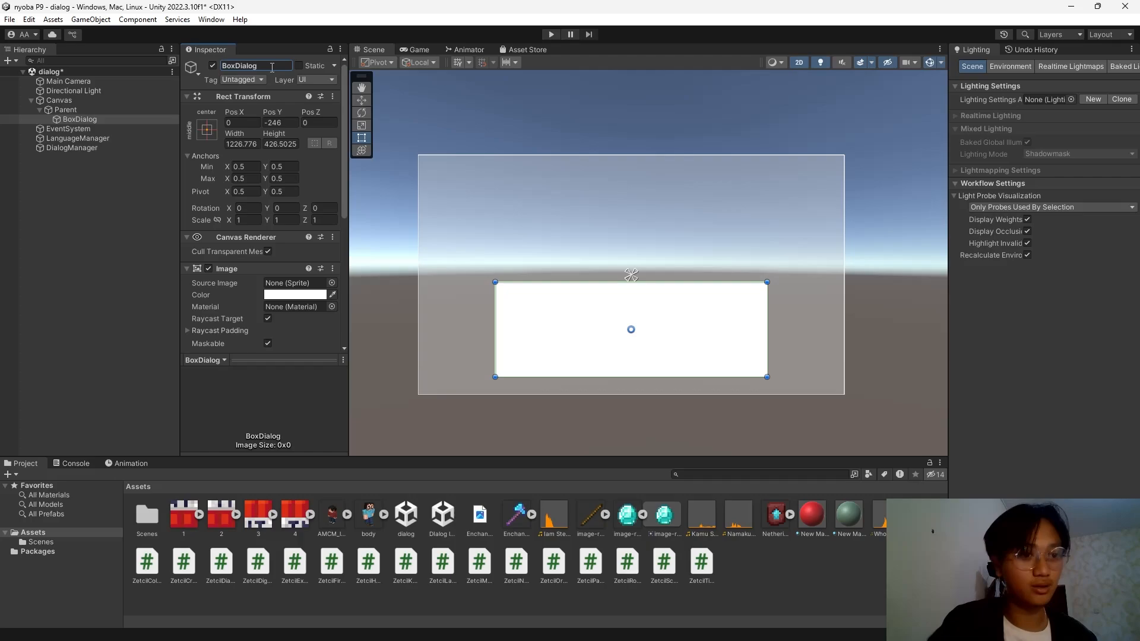
left_click(143, 119)
key("ctrl+d")
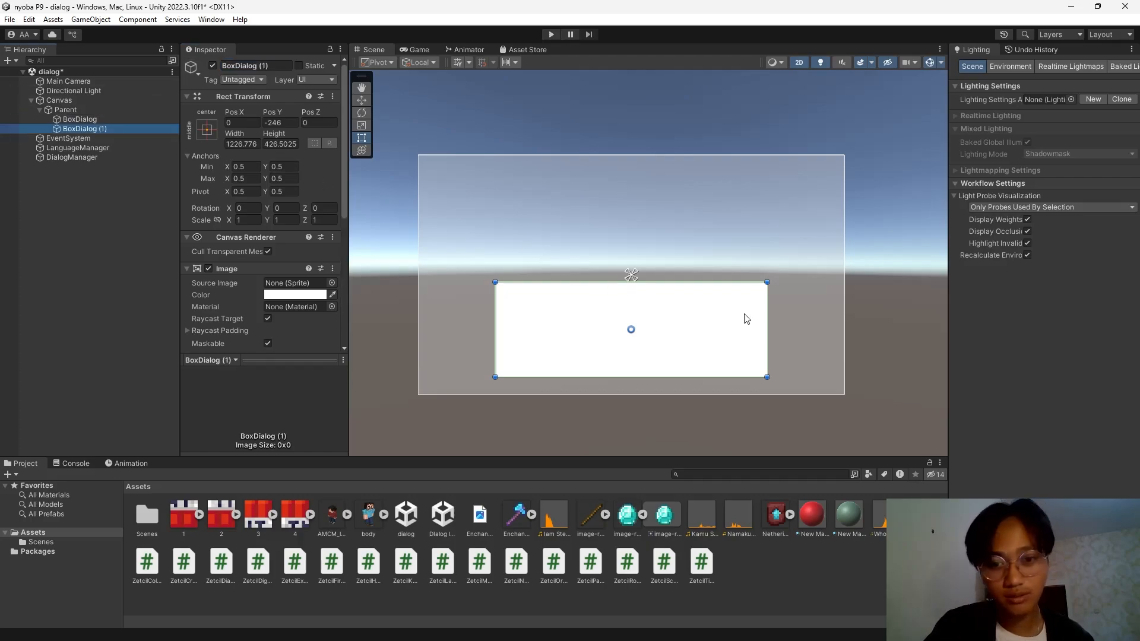
Turn the copy into a Player image with the character sprite at native size, upper right.
left_click_drag(767, 282, 590, 183)
left_click_drag(577, 281, 579, 261)
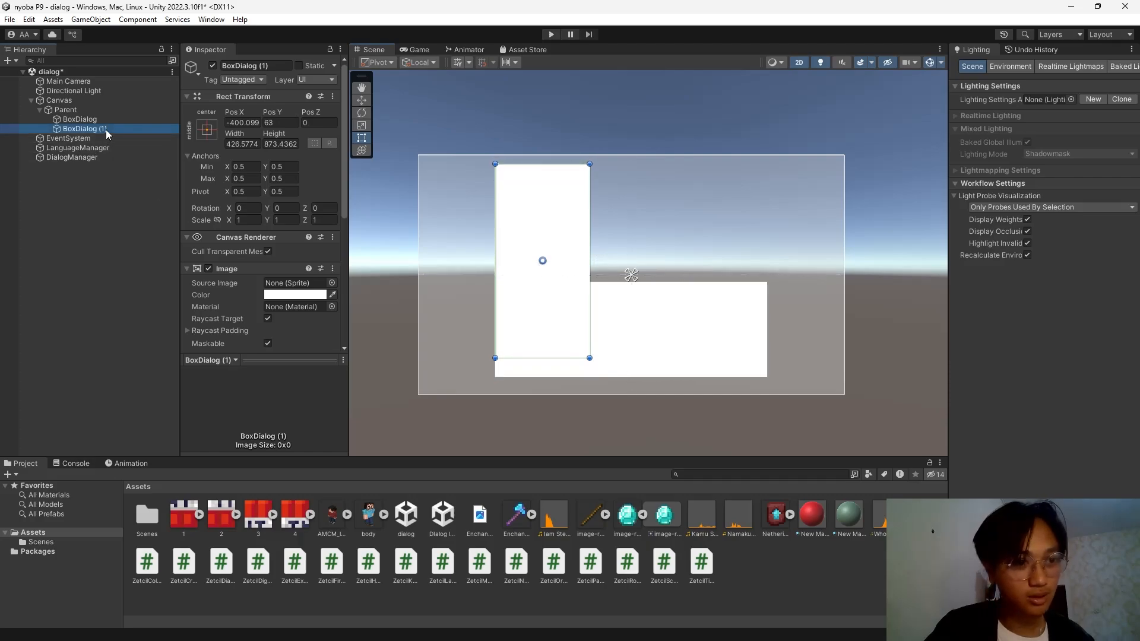
left_click_drag(108, 119, 108, 117)
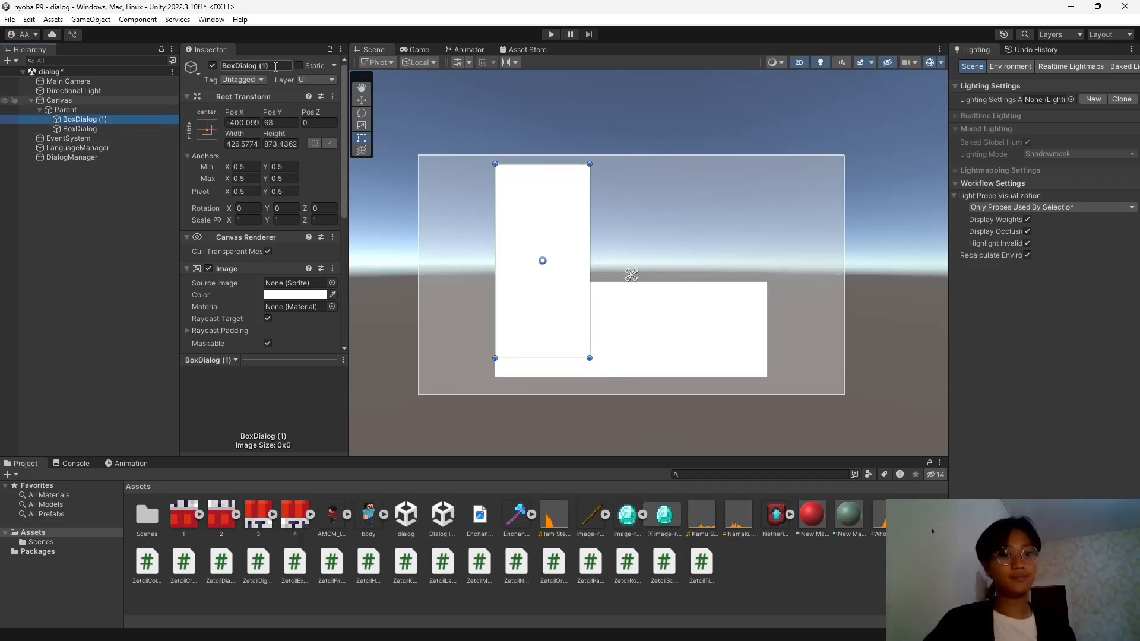
left_click(275, 67)
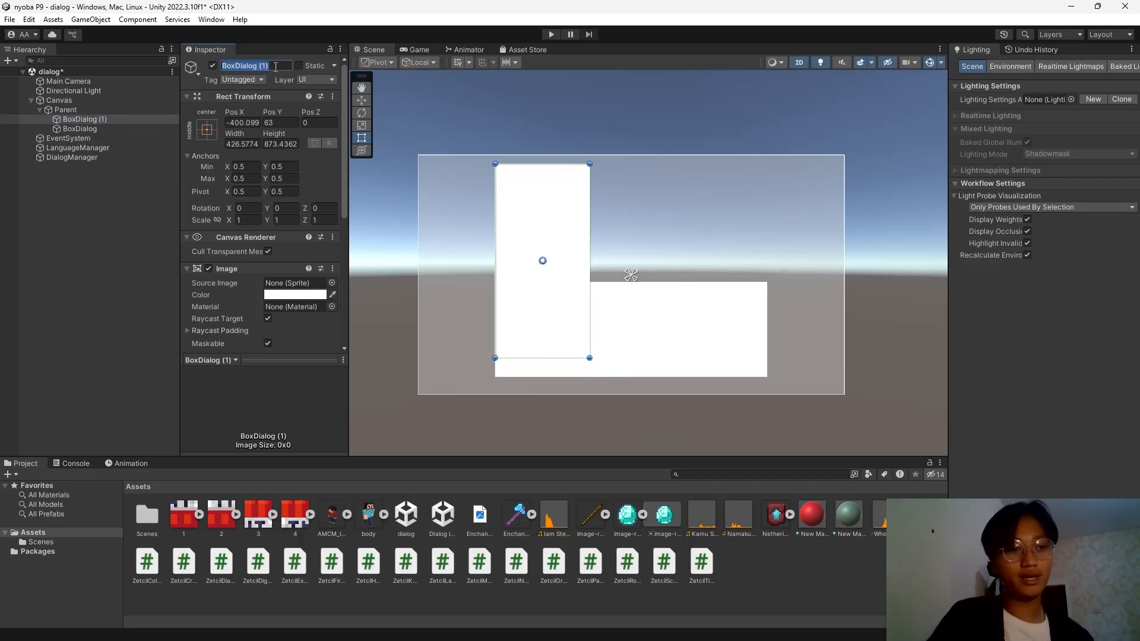
type("Player")
key("Return")
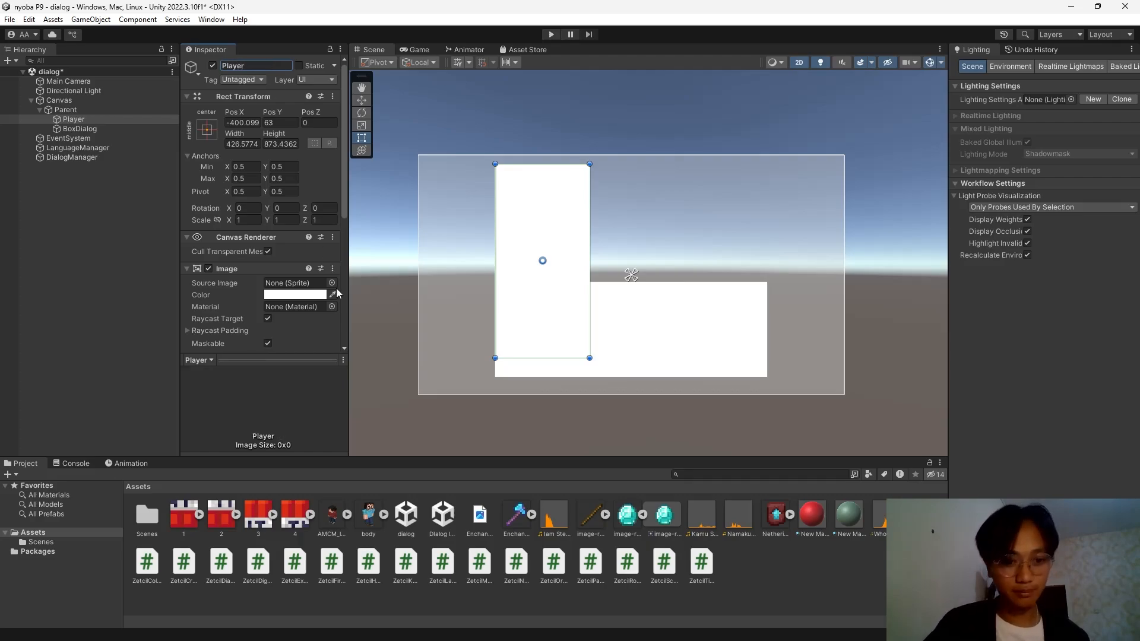
scroll(297, 296, "down", 3)
left_click_drag(297, 295, 300, 212)
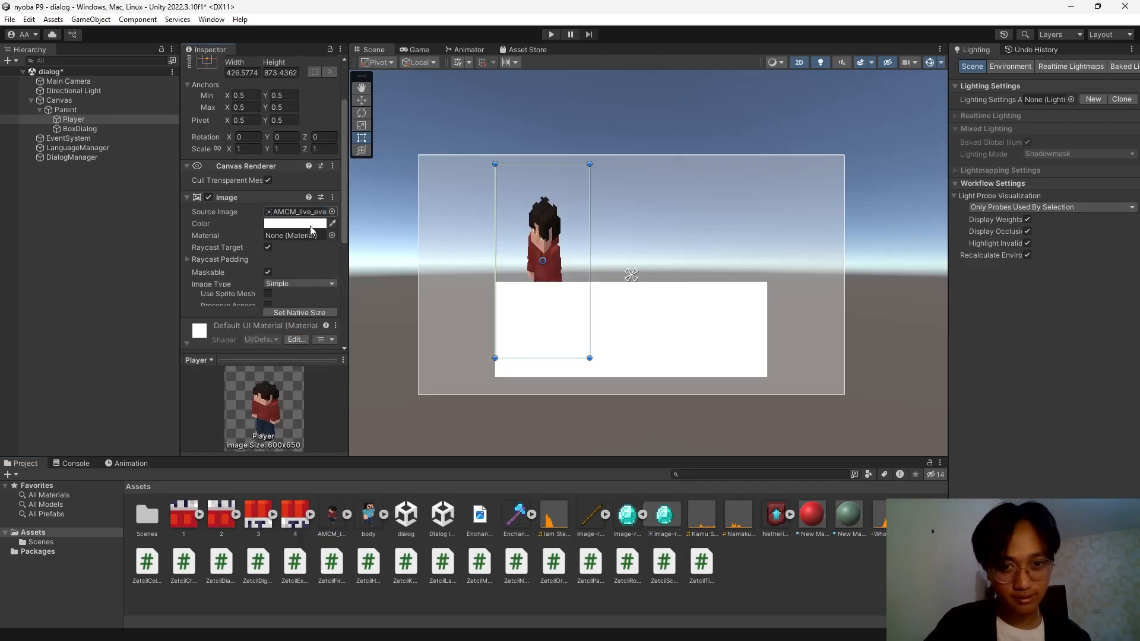
left_click(305, 321)
left_click_drag(597, 231, 818, 150)
left_click_drag(773, 220, 752, 227)
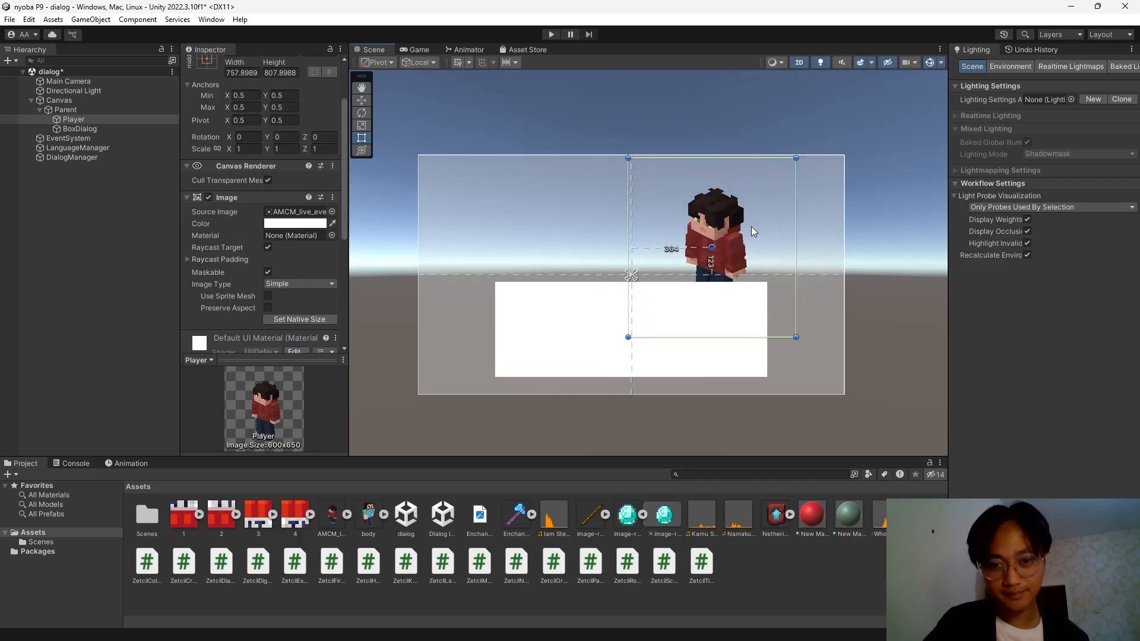
Duplicate Player as NPC on the left, using the body sprite and slightly smaller.
left_click(103, 118)
key("ctrl+d")
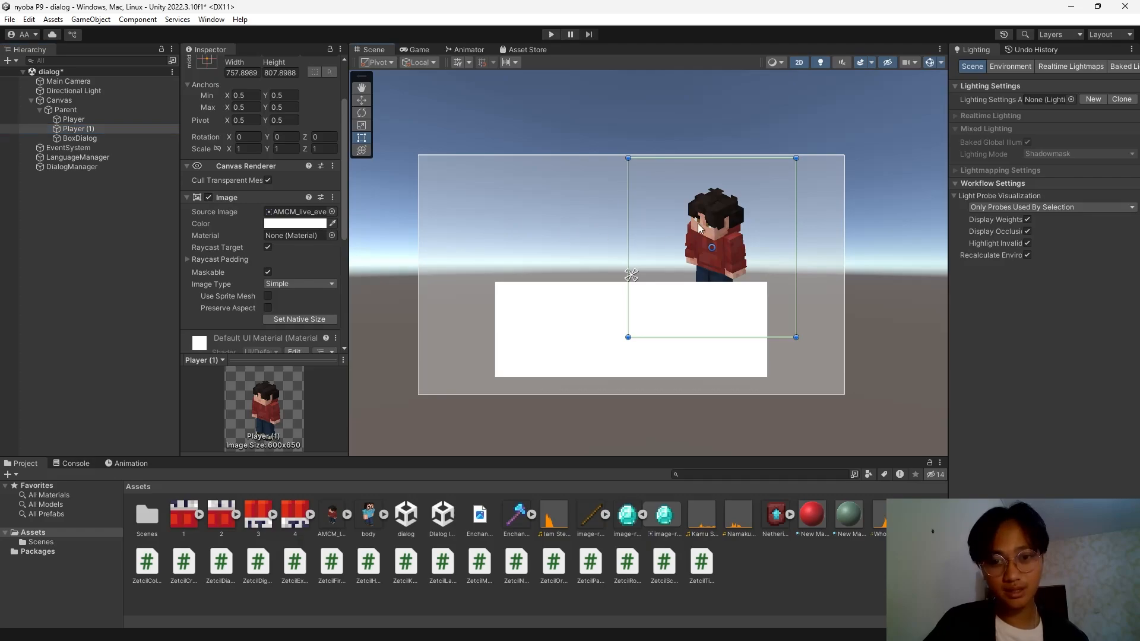
left_click_drag(697, 224, 541, 222)
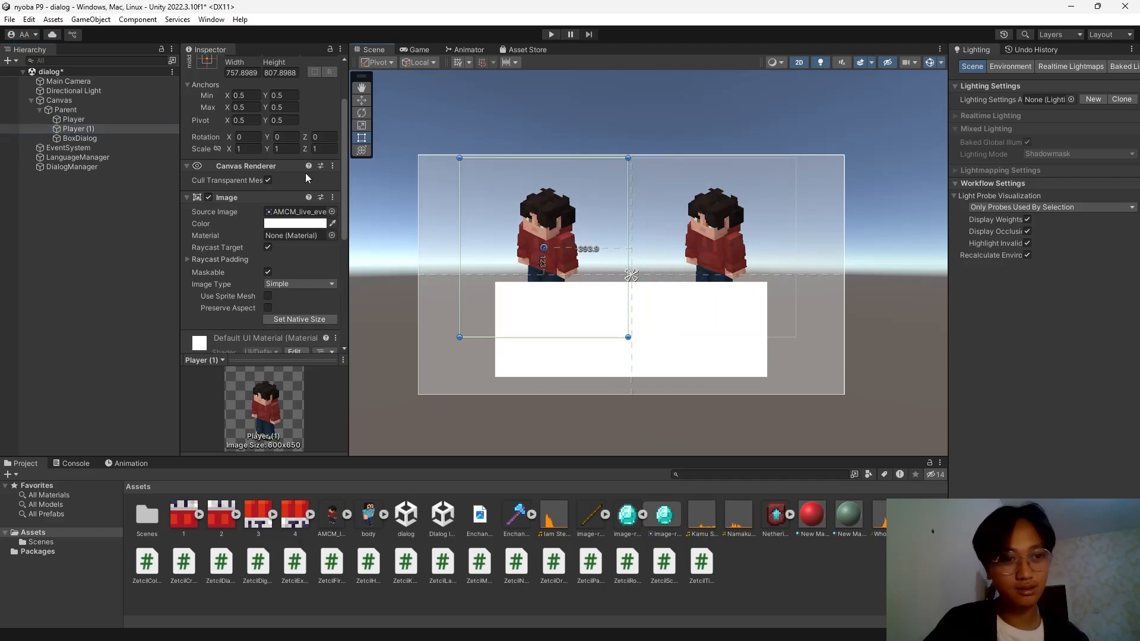
scroll(273, 178, "up", 3)
left_click(274, 62)
type("NPC")
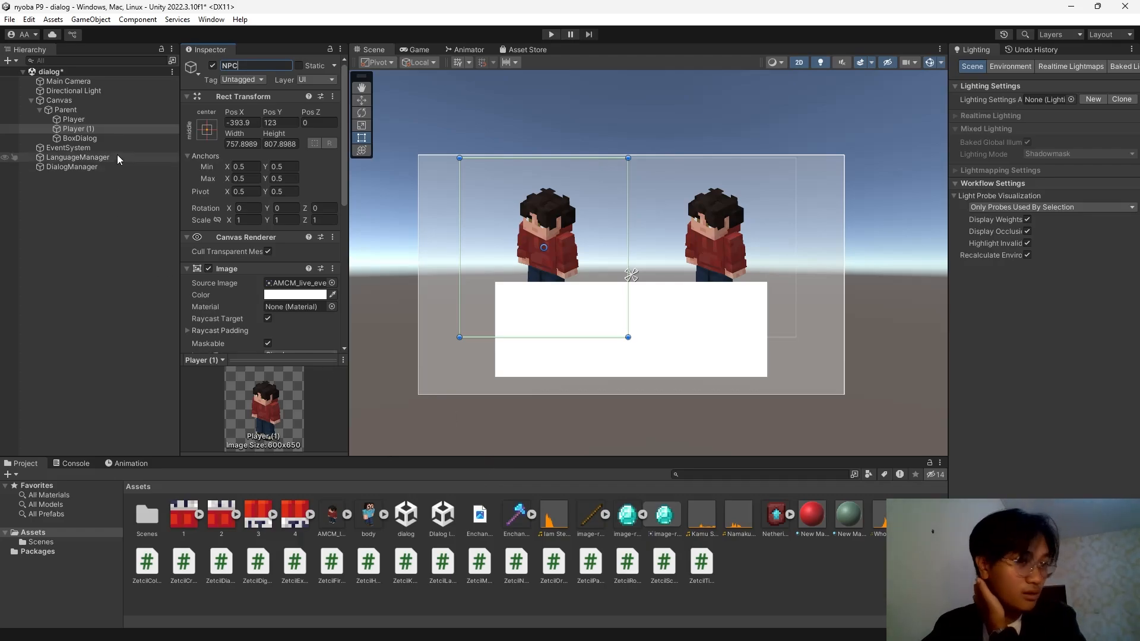
key("Return")
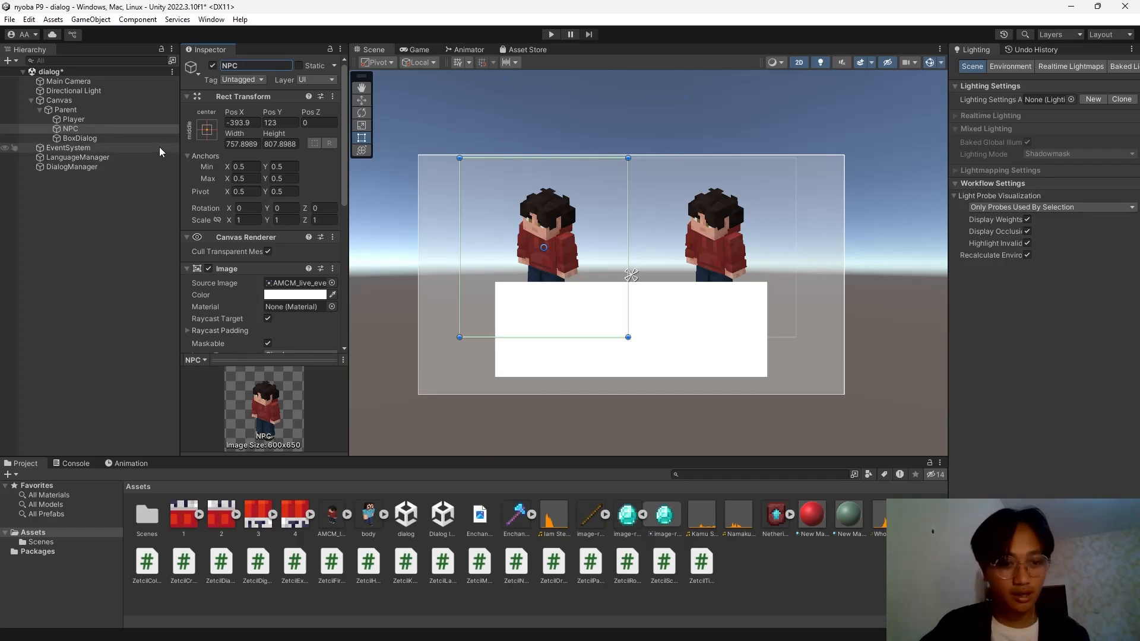
left_click_drag(368, 520, 297, 247)
left_click_drag(630, 157, 604, 175)
left_click_drag(552, 229, 564, 229)
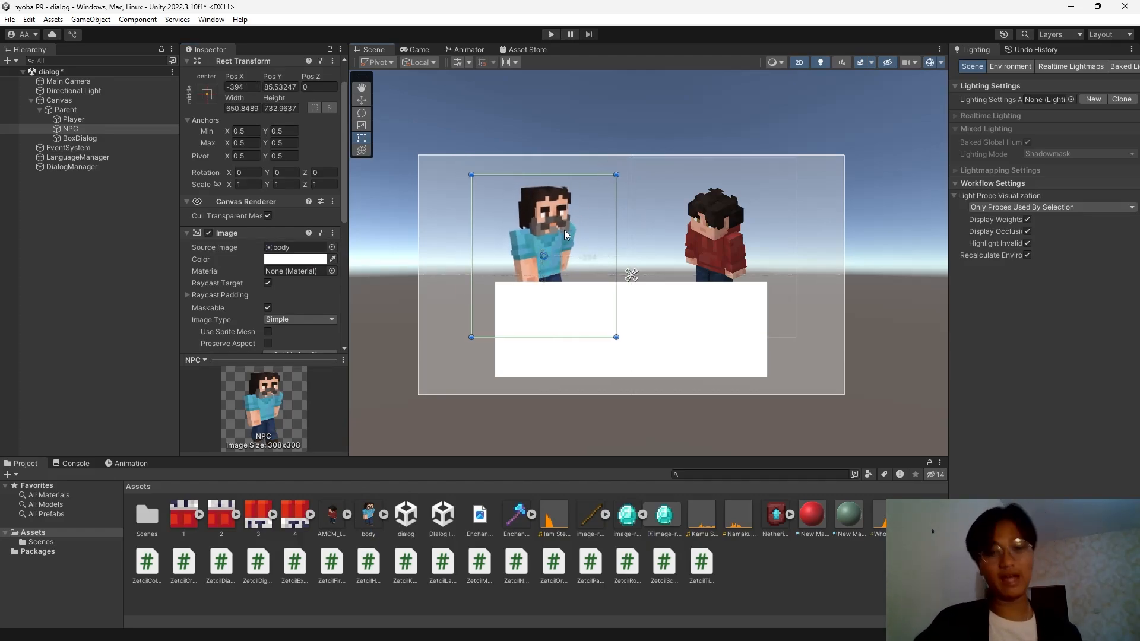
left_click(116, 216)
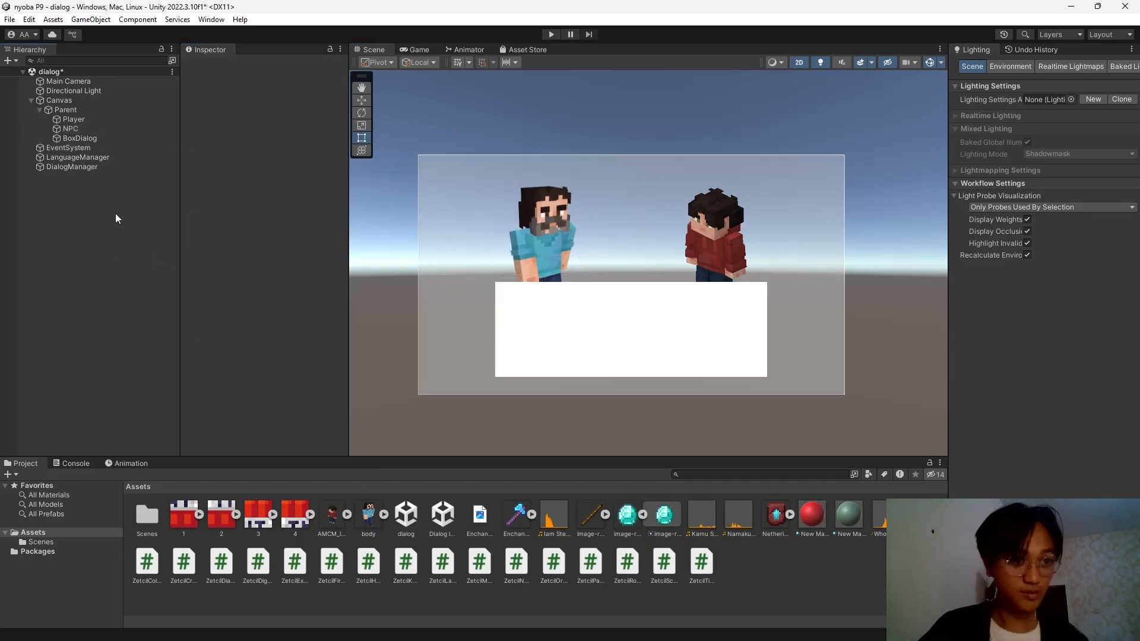
right_click(88, 111)
Add a legacy Text named Nama under Parent, font size 60, placed on the dialog box.
mouse_move(163, 388)
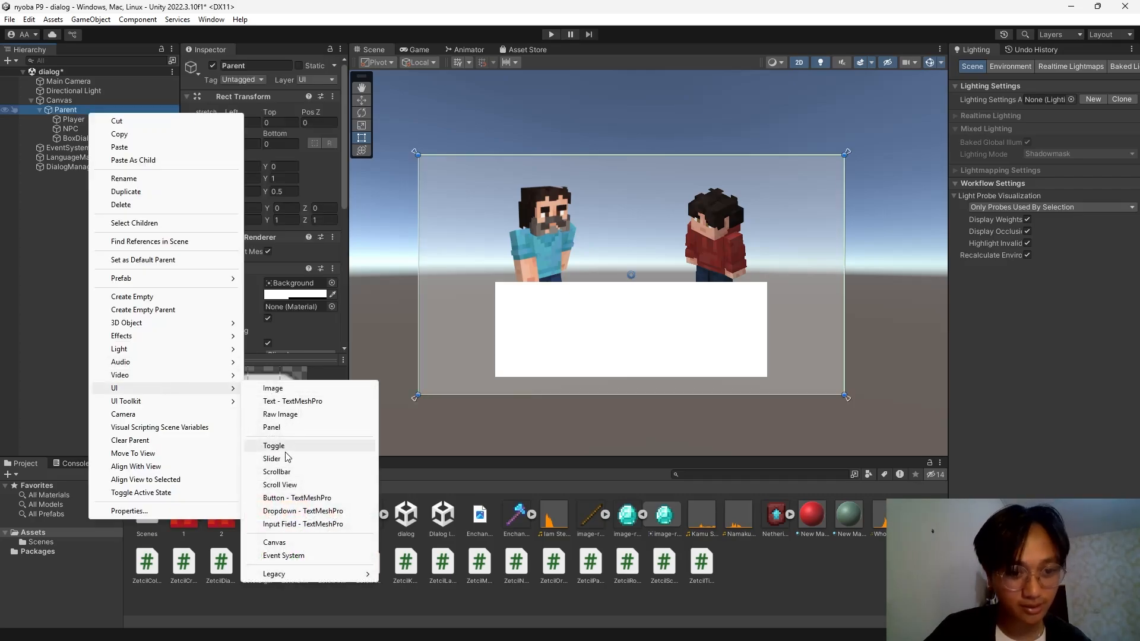
mouse_move(369, 575)
left_click(414, 573)
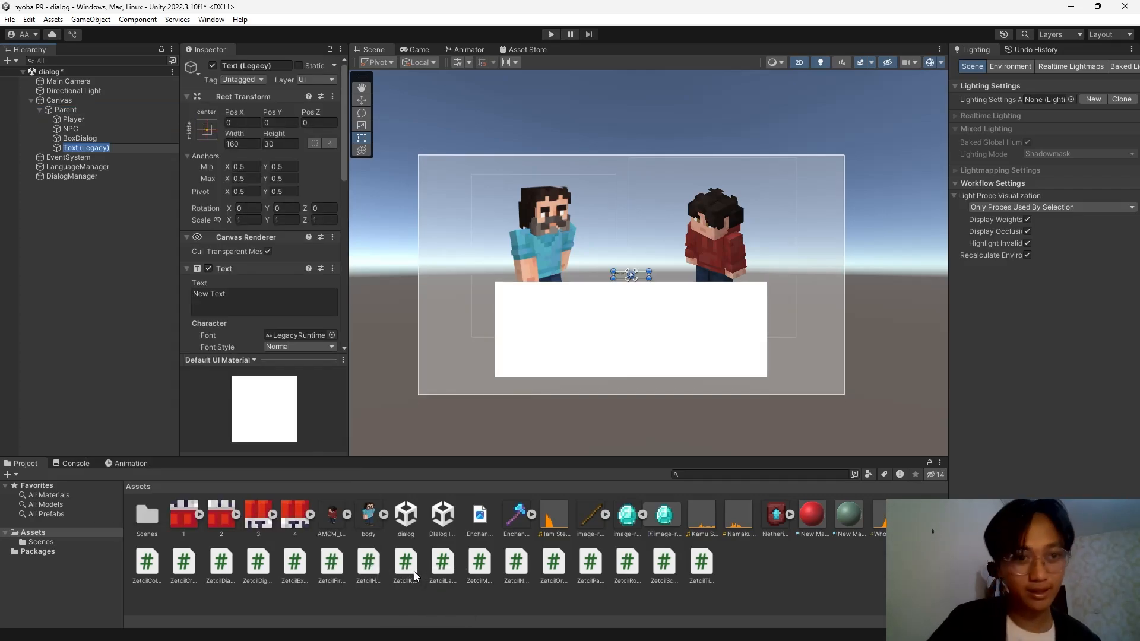
type("Nama")
key("Return")
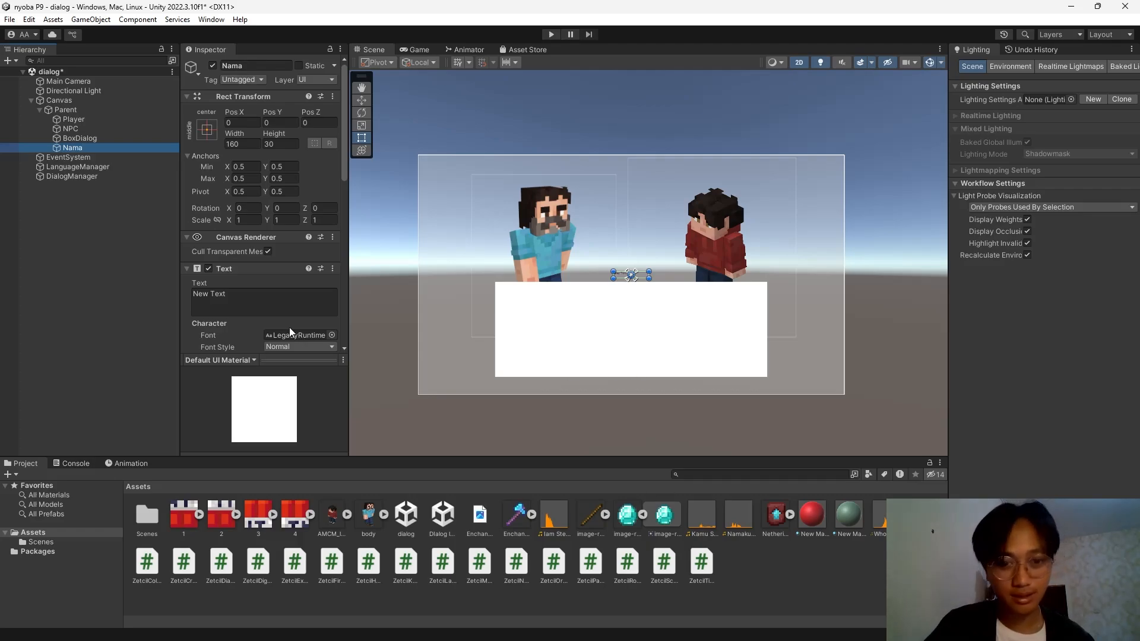
scroll(290, 330, "down", 3)
left_click(227, 263)
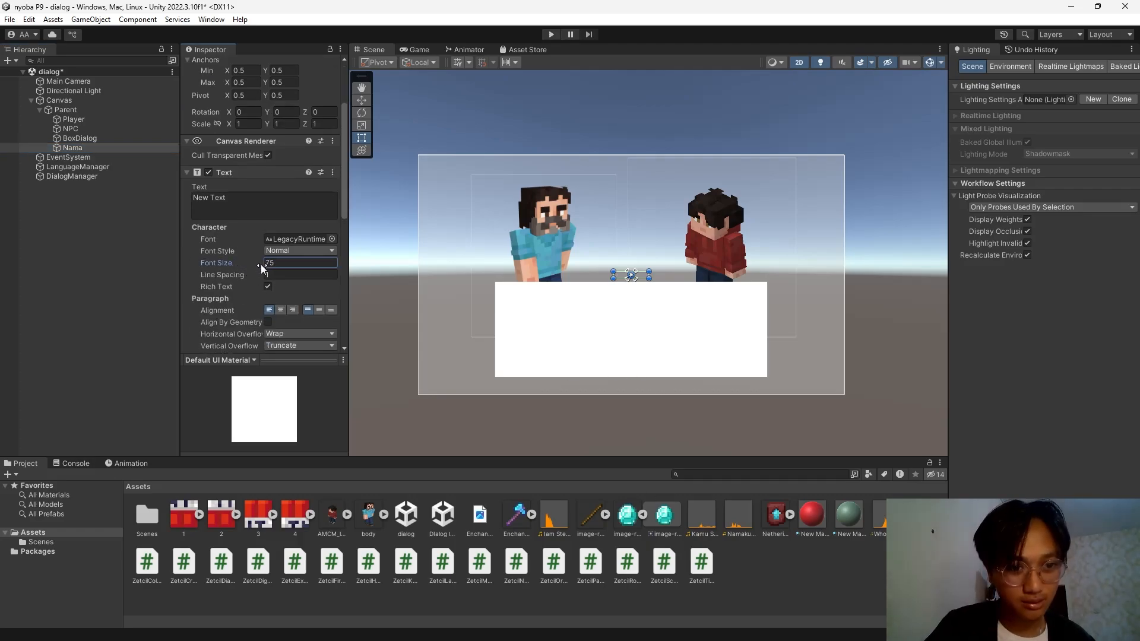
left_click_drag(252, 262, 251, 259)
left_click(252, 197)
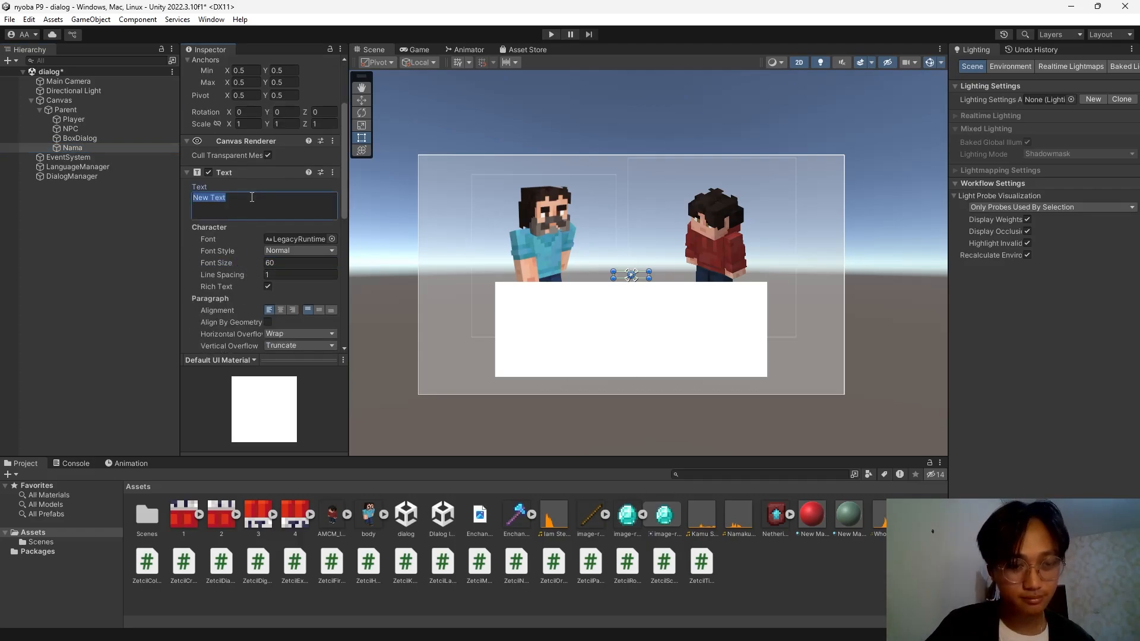
left_click_drag(650, 272, 561, 320)
Duplicate Nama, set the copy's font size to 41 and place it just below.
left_click(70, 148)
key("ctrl+d")
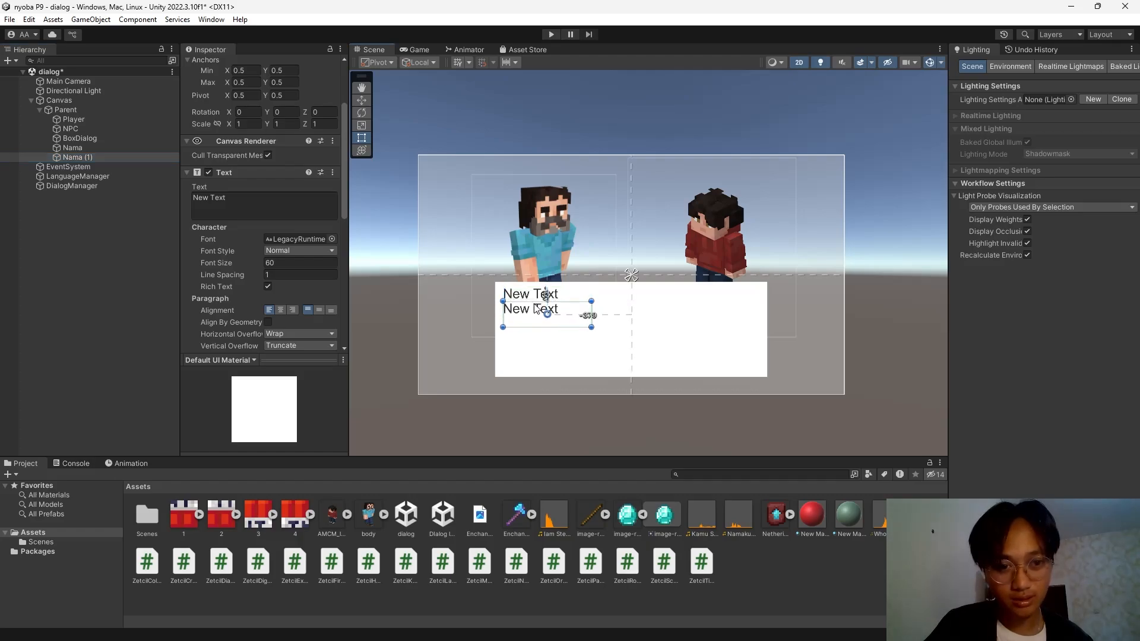
left_click(222, 264)
left_click_drag(217, 265, 211, 268)
left_click_drag(567, 316, 567, 318)
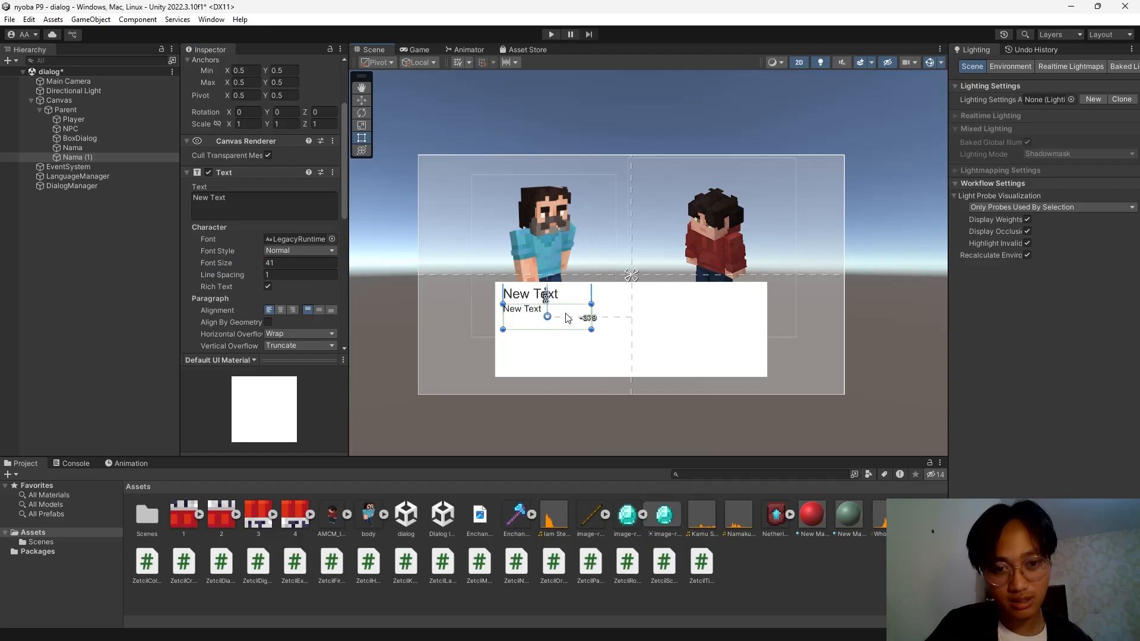
scroll(216, 259, "down", 5)
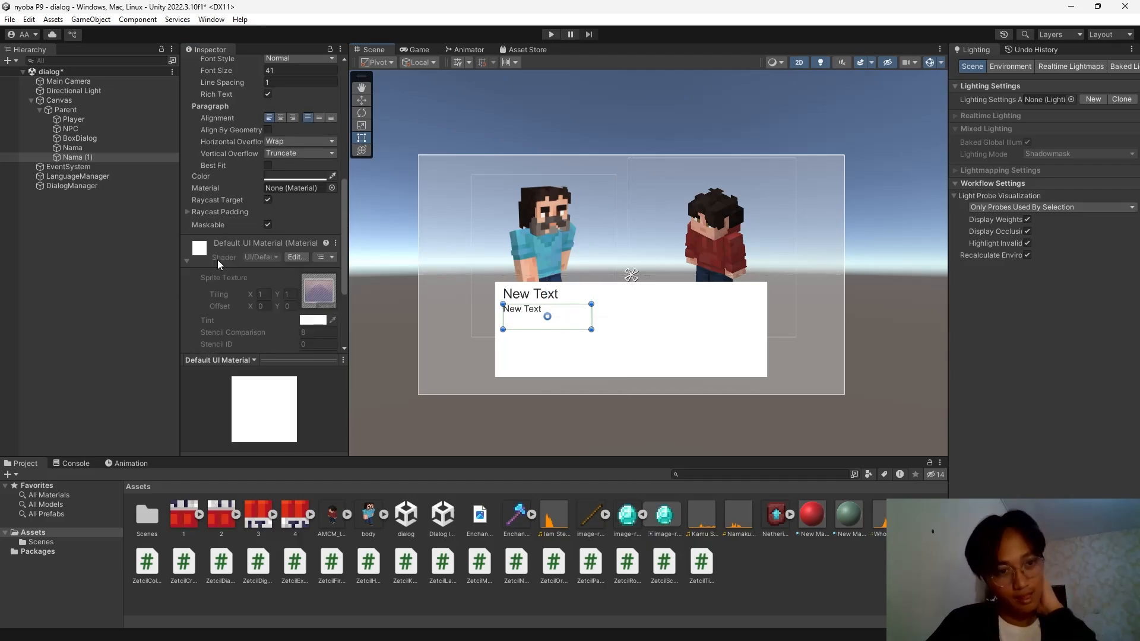
left_click(69, 109)
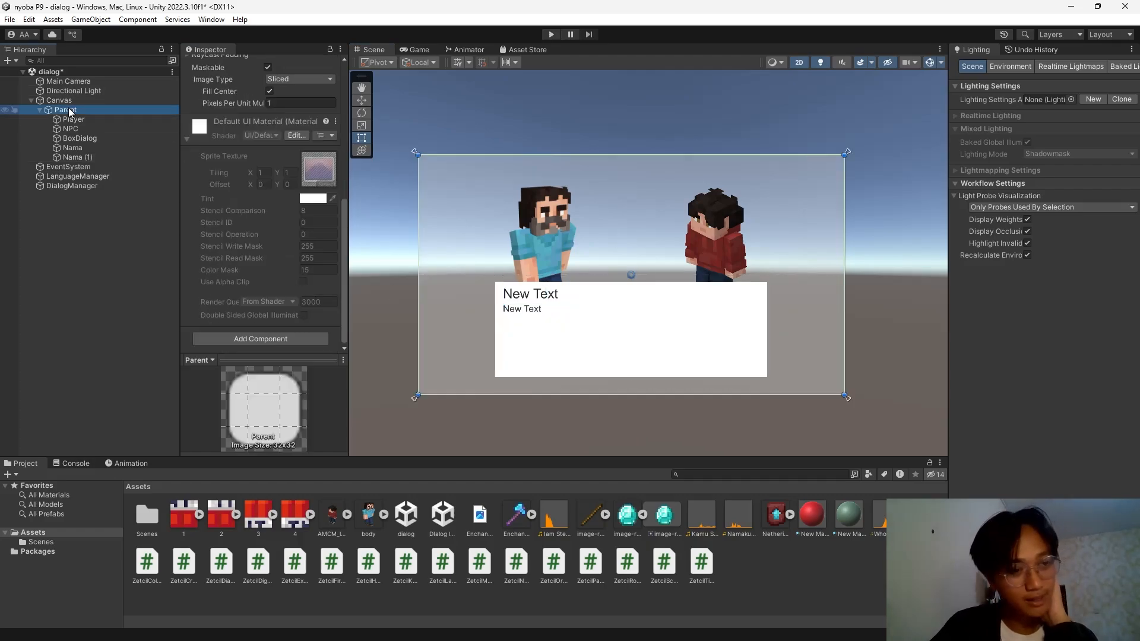
Add a legacy Button named English under Parent.
right_click(69, 108)
mouse_move(175, 383)
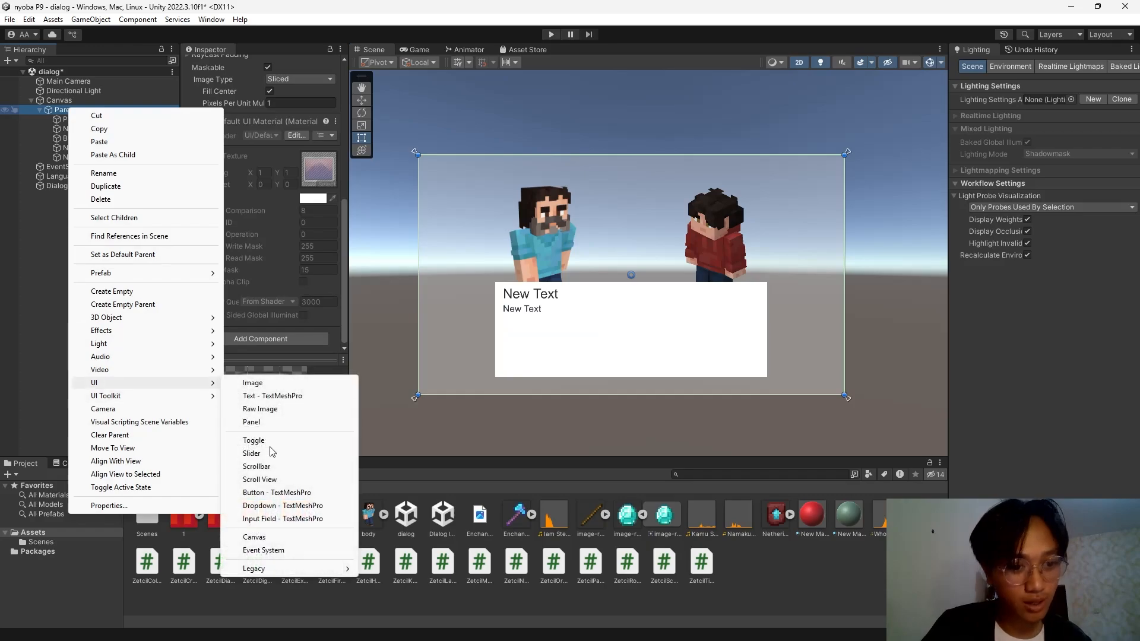
mouse_move(286, 568)
left_click(392, 579)
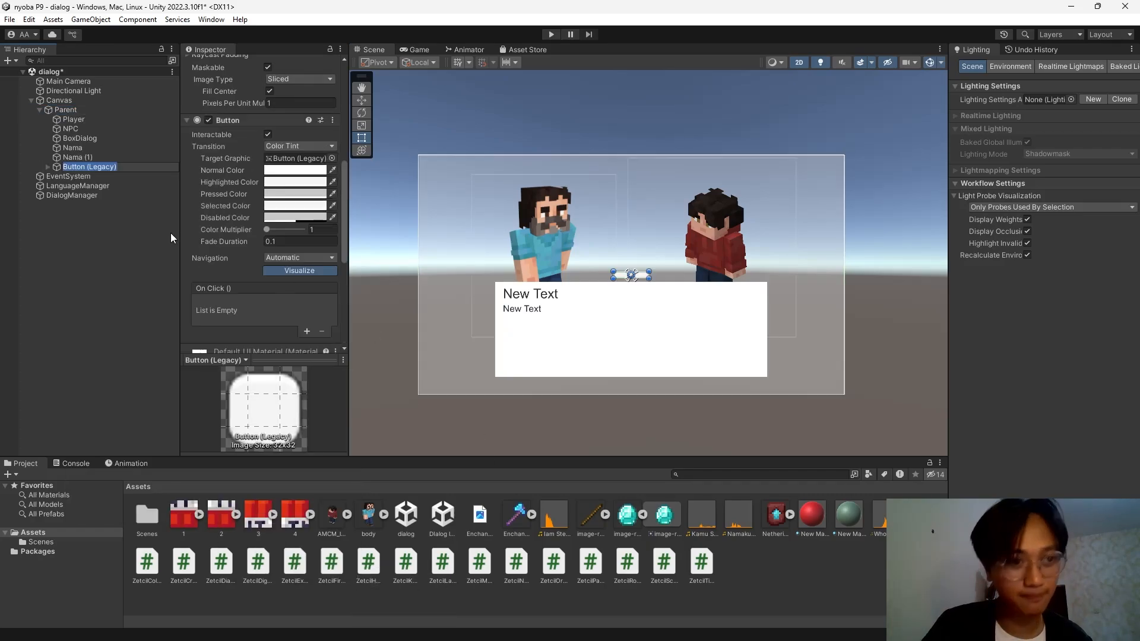
type("Eng")
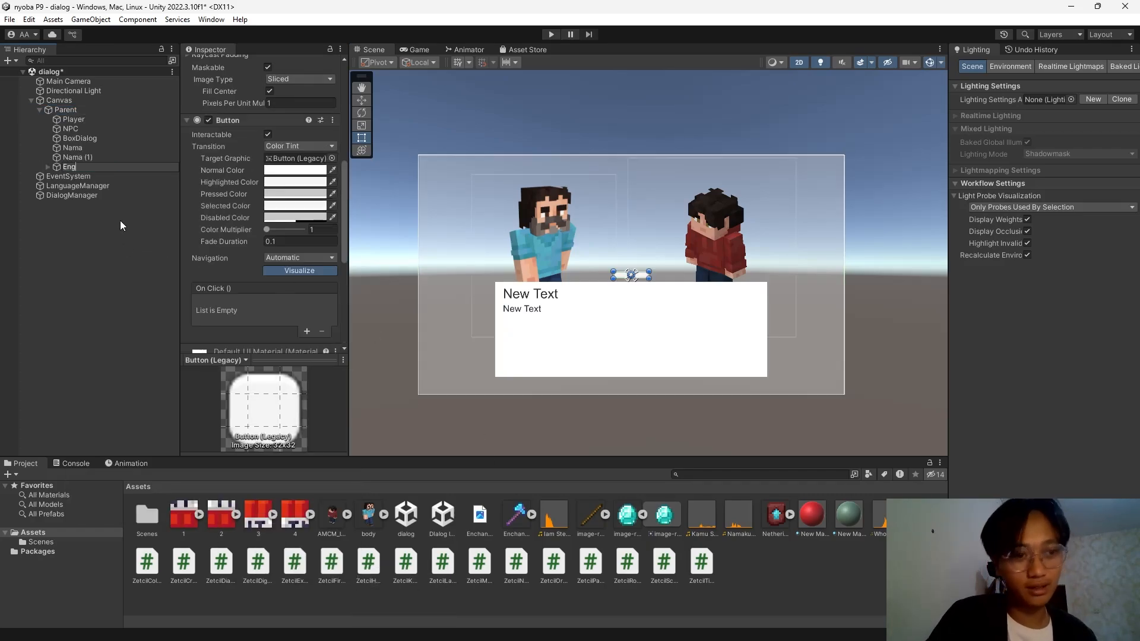
type("lish")
key("Return")
scroll(234, 189, "up", 10)
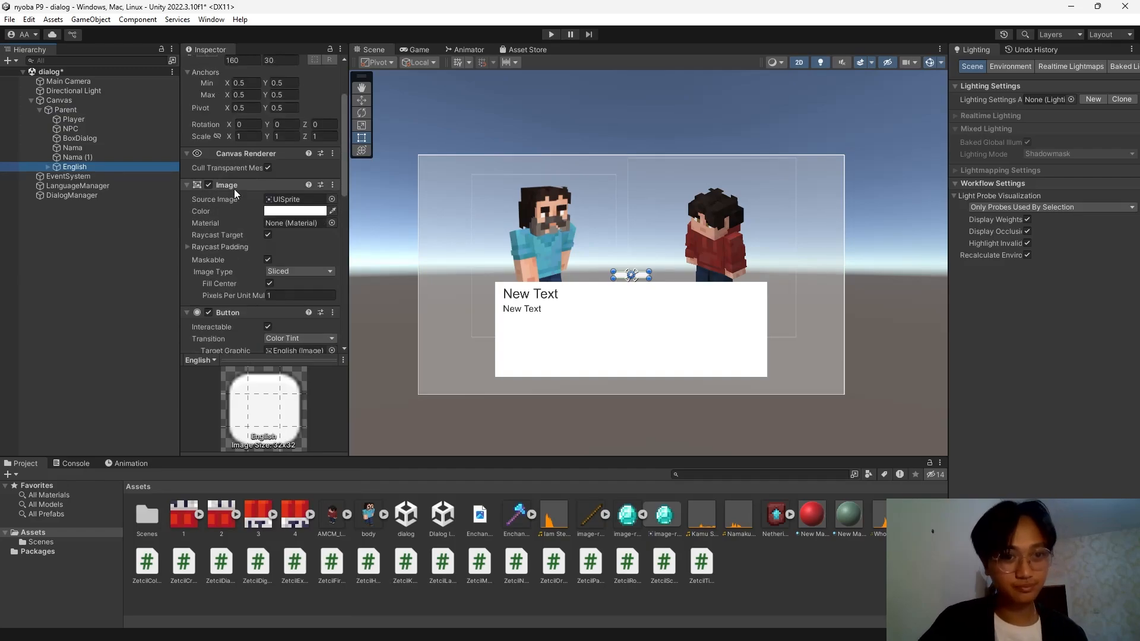
scroll(238, 255, "down", 10)
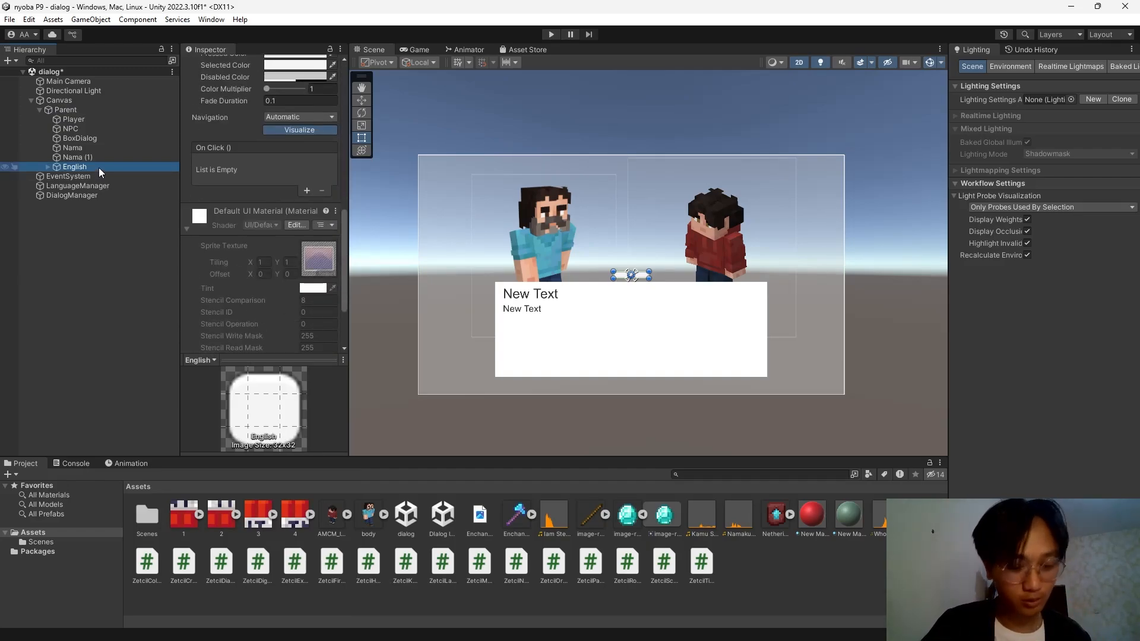
Duplicate the English button and rename the copy Indonesia.
key("ctrl+d")
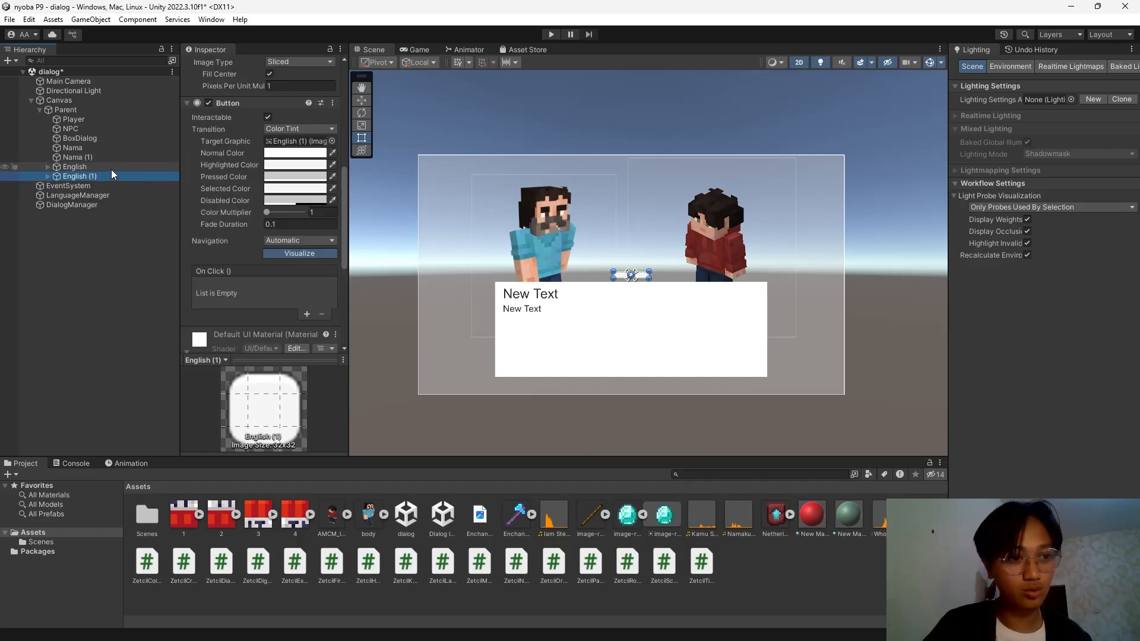
scroll(253, 140, "up", 3)
left_click(259, 66)
type("In")
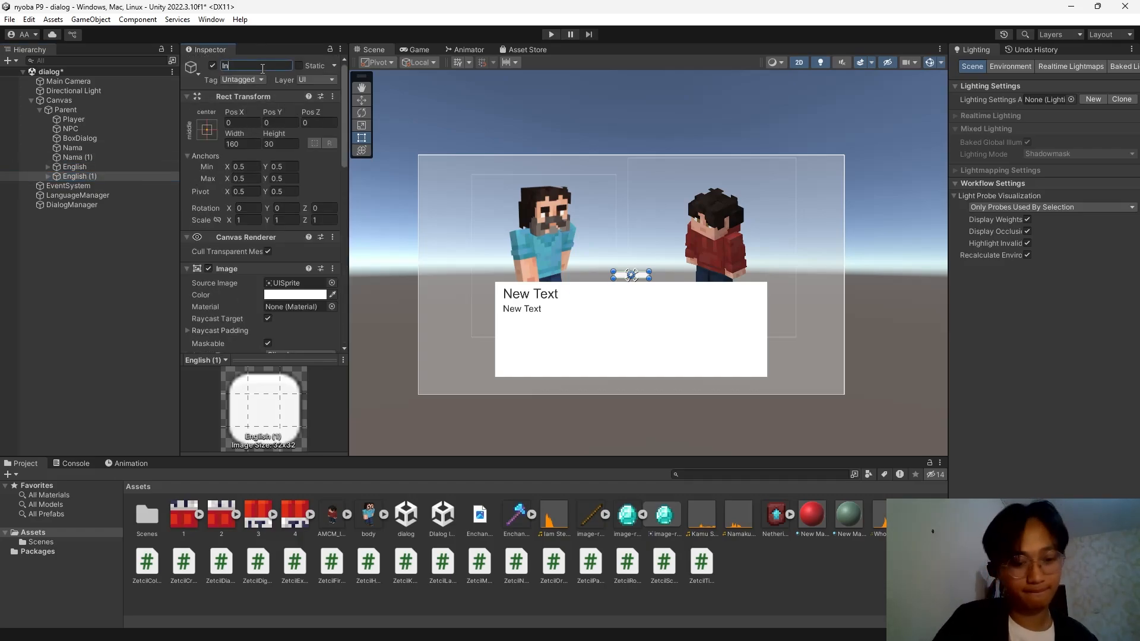
type("donesia")
key("Return")
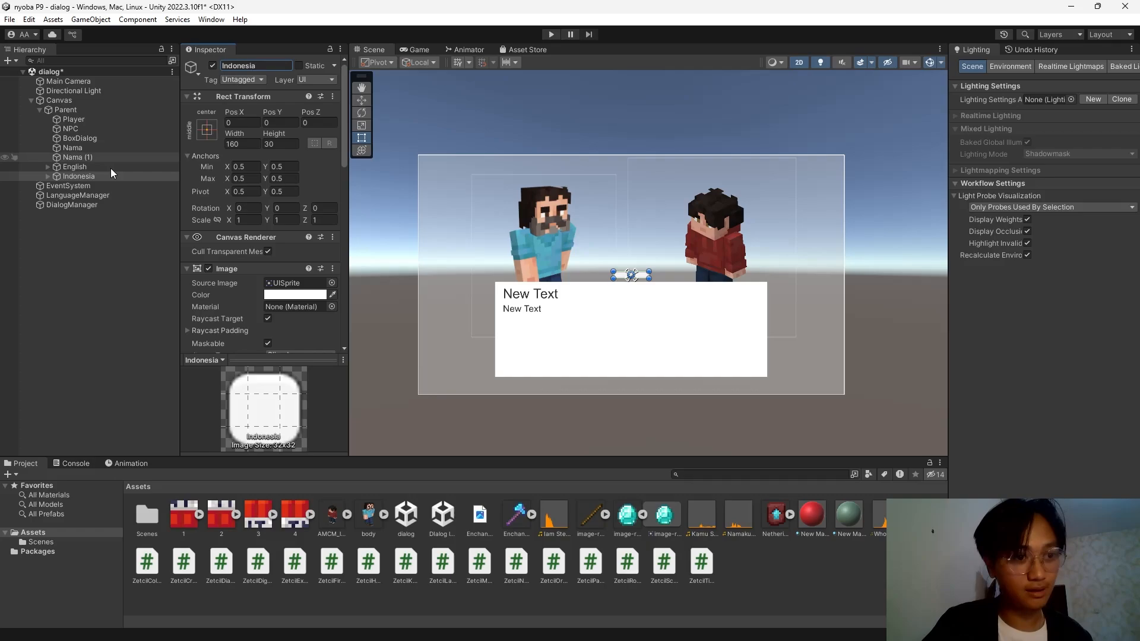
Set the English button's label font size to 43.
left_click(47, 166)
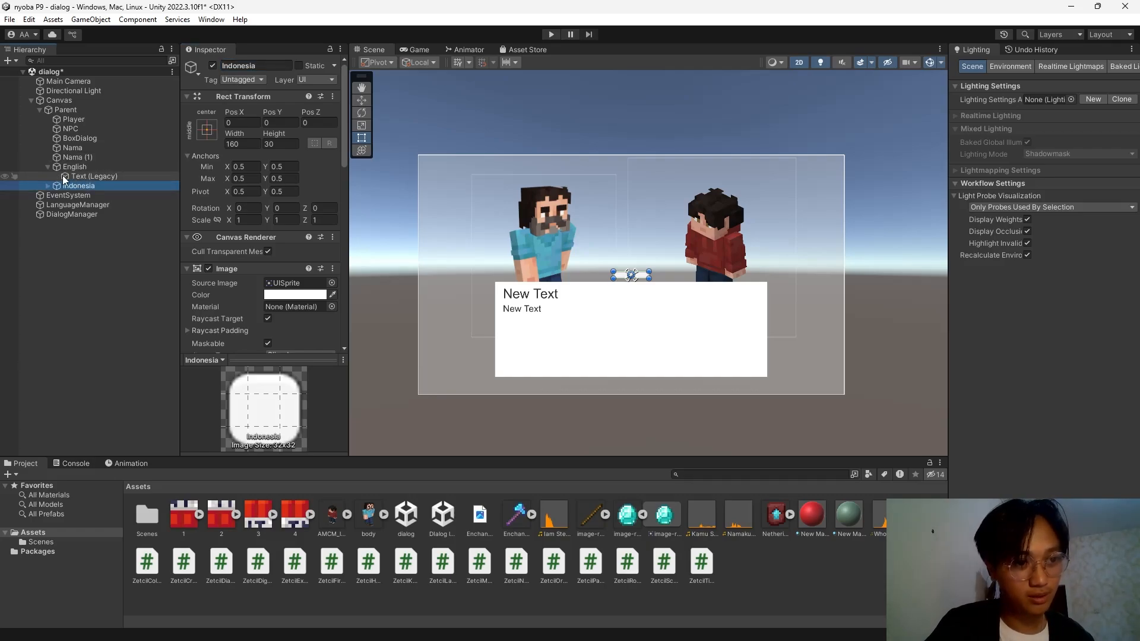
left_click(65, 177)
scroll(214, 225, "down", 8)
scroll(259, 217, "up", 6)
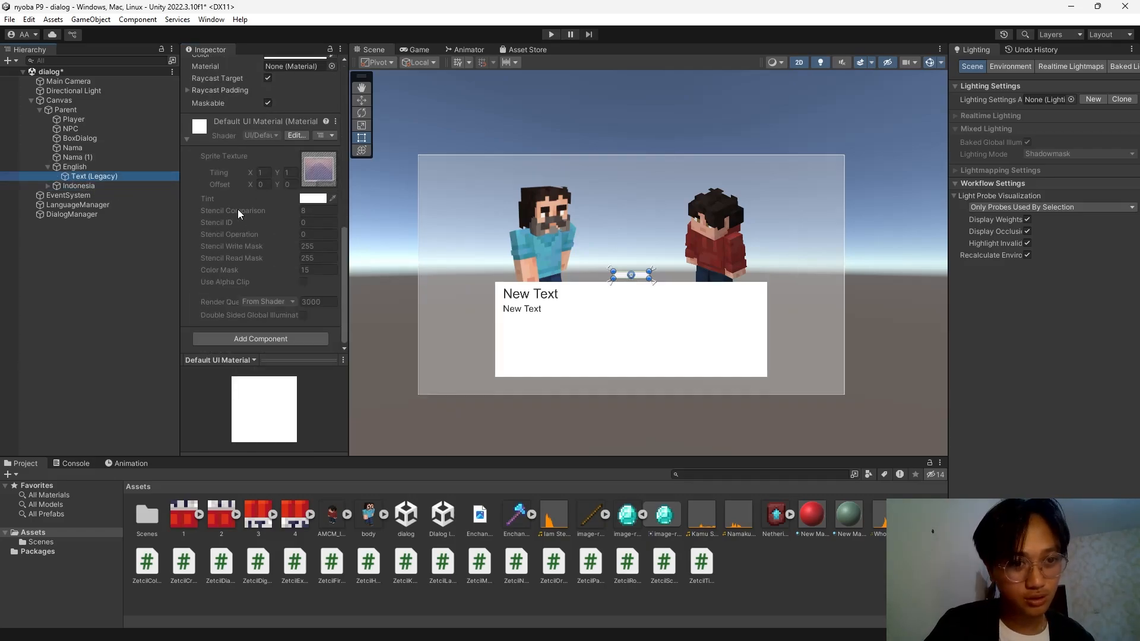
left_click(228, 144)
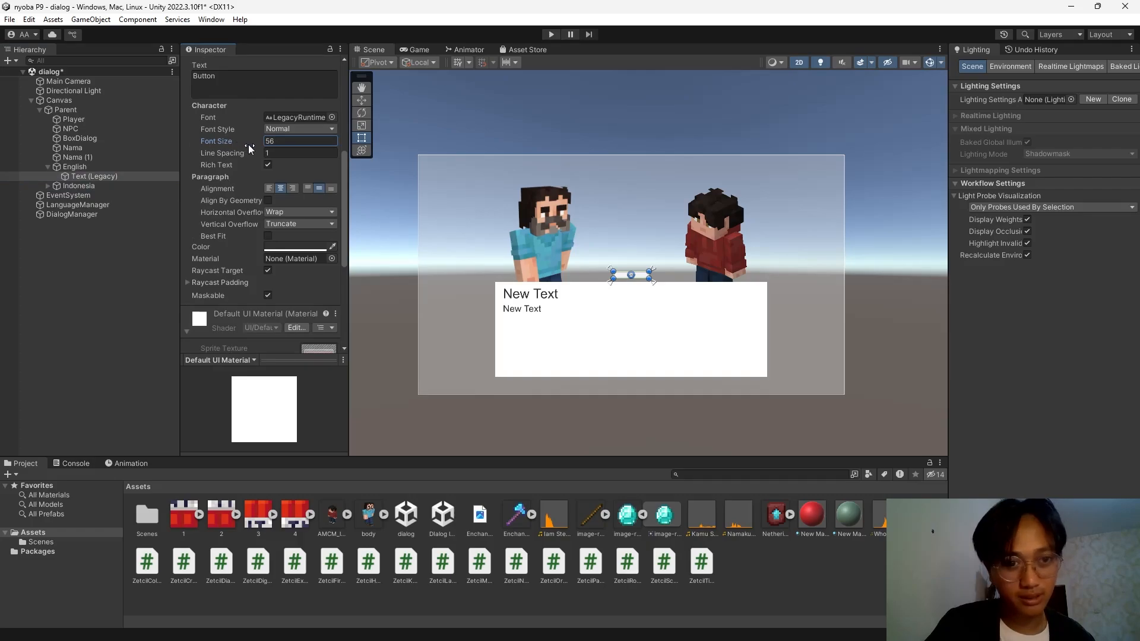
left_click_drag(649, 272, 689, 254)
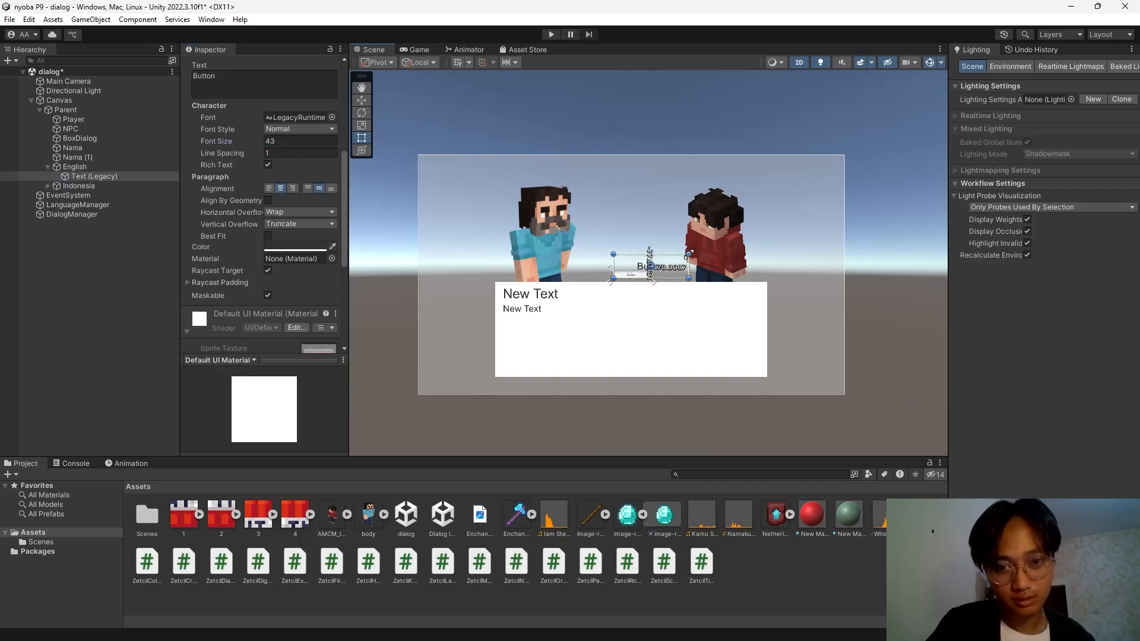
left_click(122, 158)
Move the English button above the dialog box and change its label to English.
left_click(134, 167)
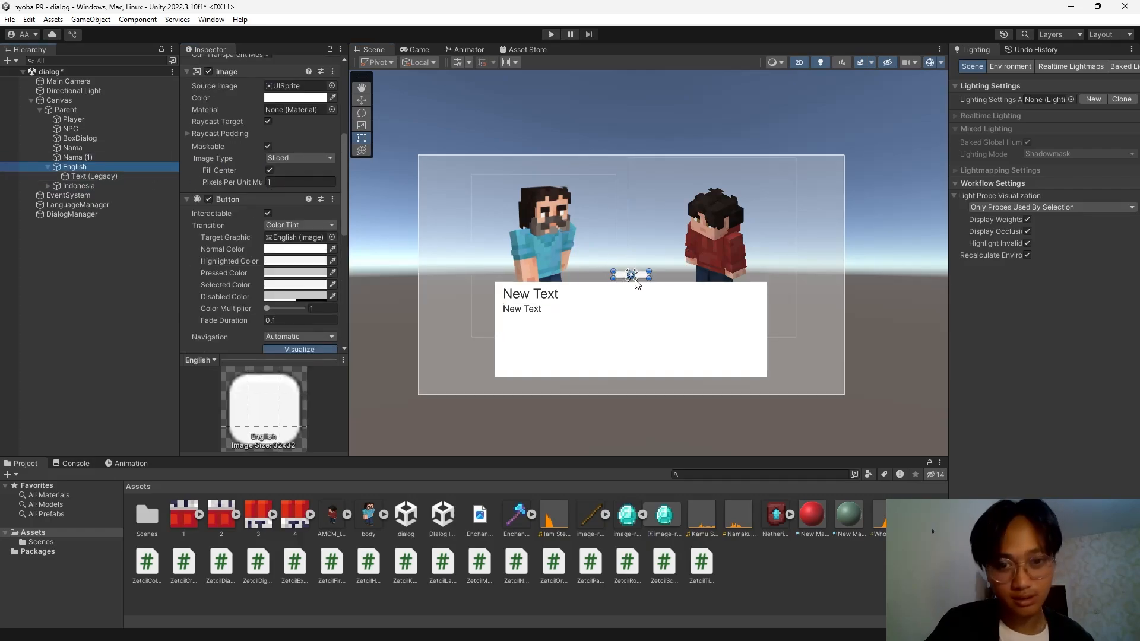
left_click_drag(651, 270, 657, 178)
scroll(258, 199, "up", 4)
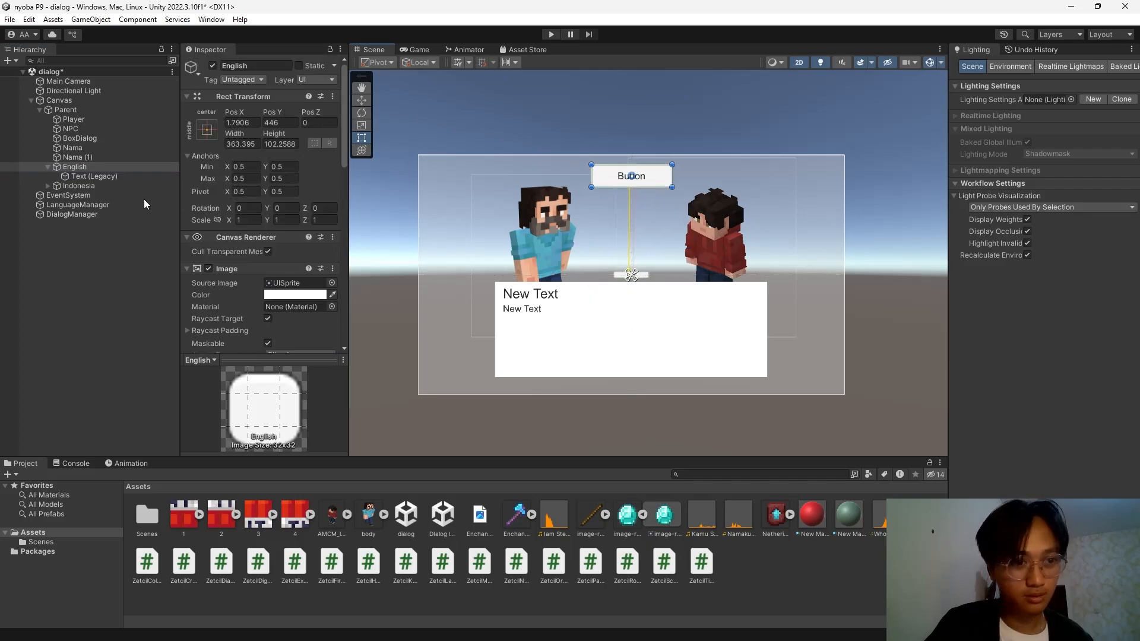
left_click(70, 175)
left_click(238, 301)
type("EN")
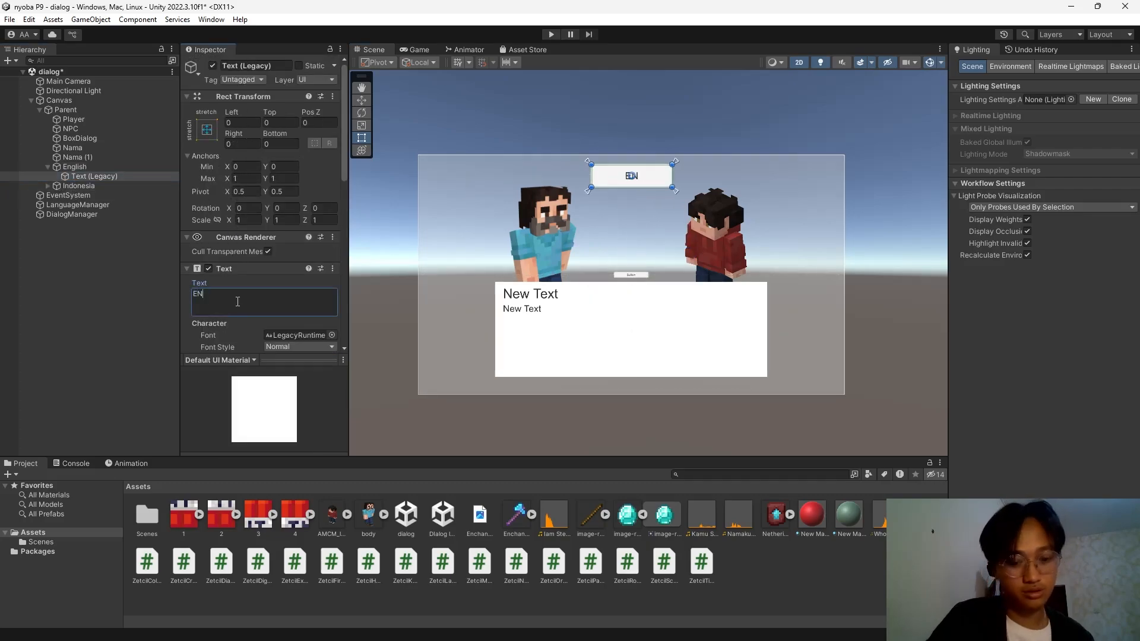
type("glish")
key("BackSpace")
key("BackSpace")
key("BackSpace")
key("BackSpace")
key("BackSpace")
key("BackSpace")
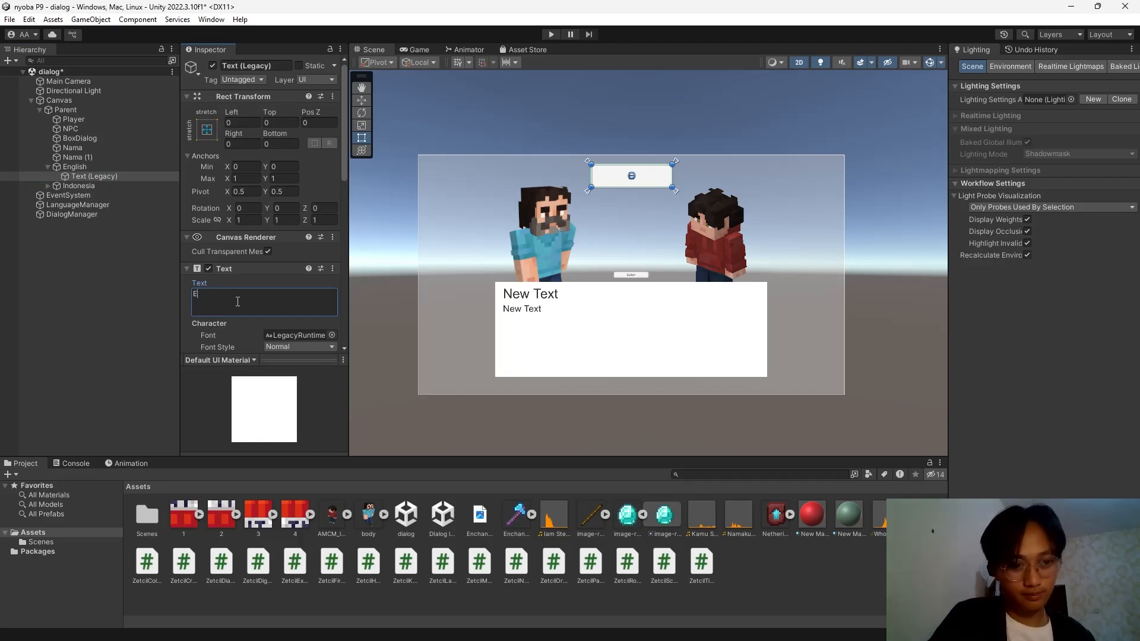
type("nglish")
key("Return")
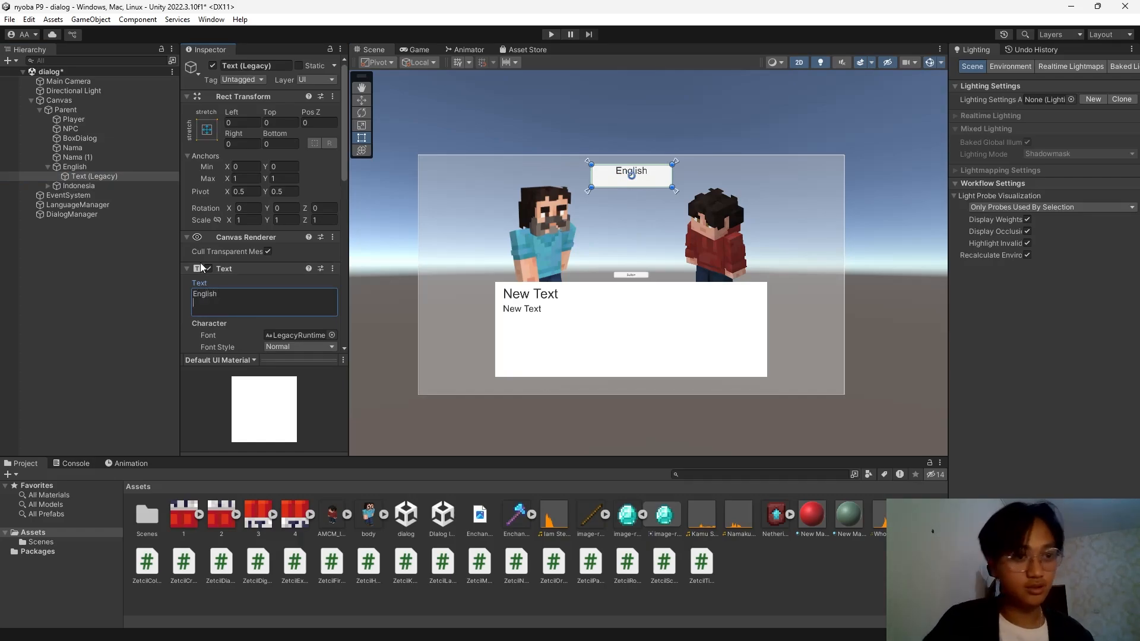
Replace the old Indonesia object with an English button copy below, labelled Indonesia.
left_click(123, 187)
key("Delete")
left_click(112, 167)
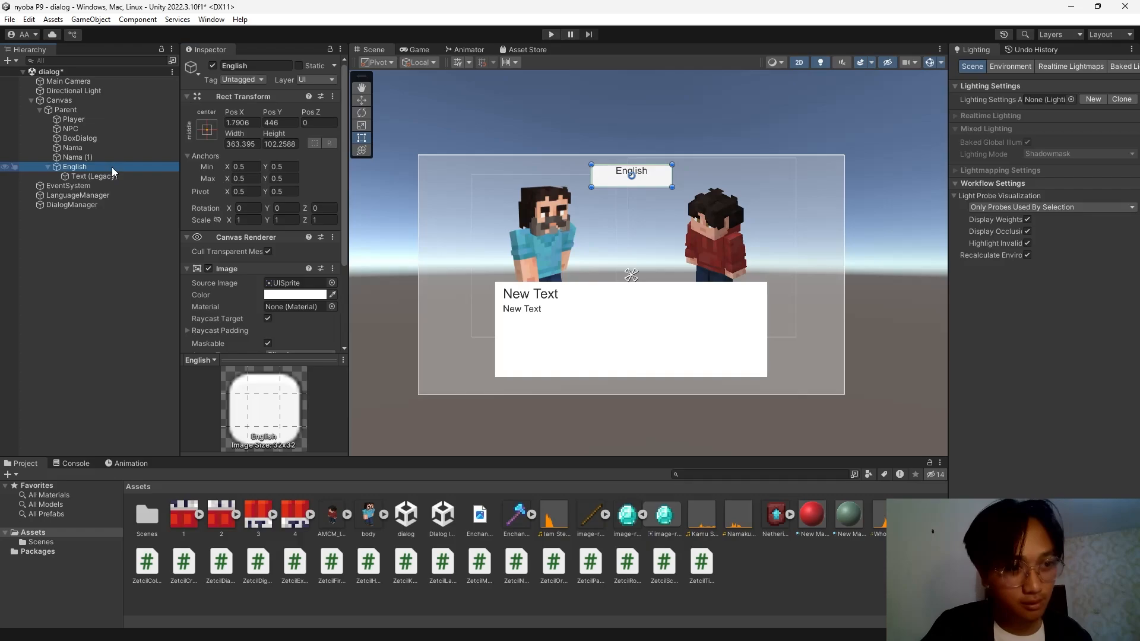
key("ctrl+d")
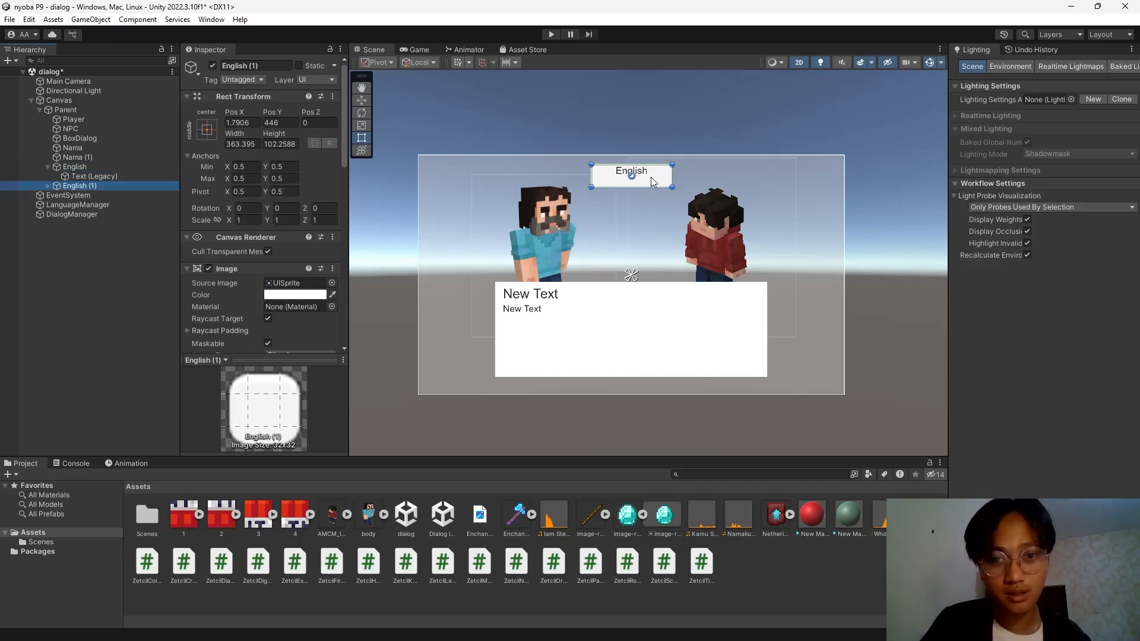
left_click_drag(653, 181, 650, 210)
left_click(97, 203)
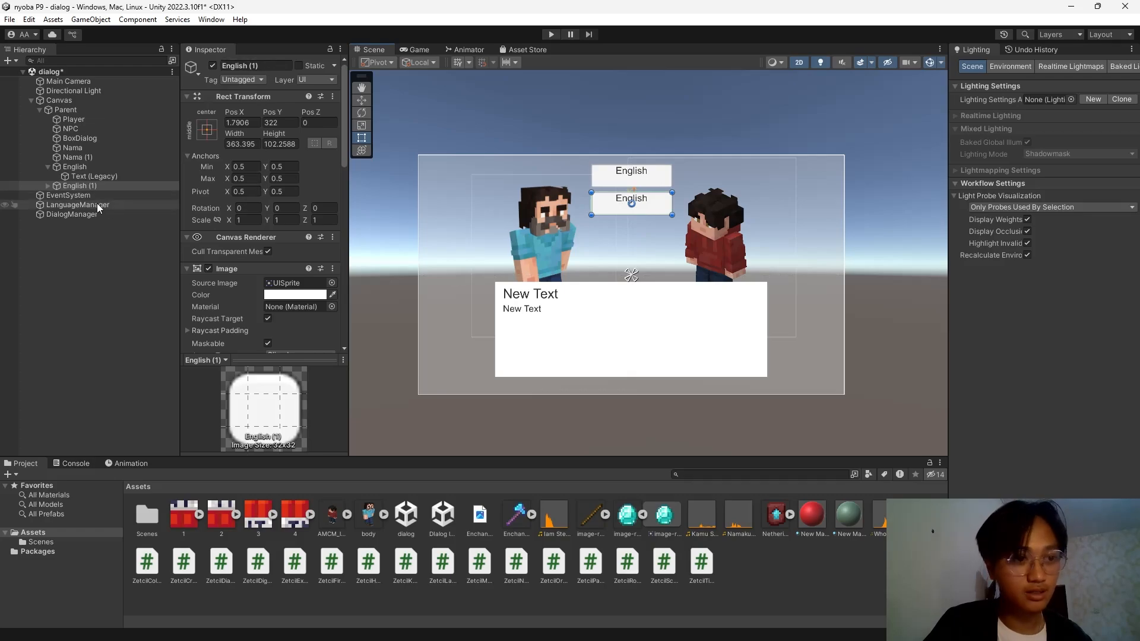
left_click(66, 194)
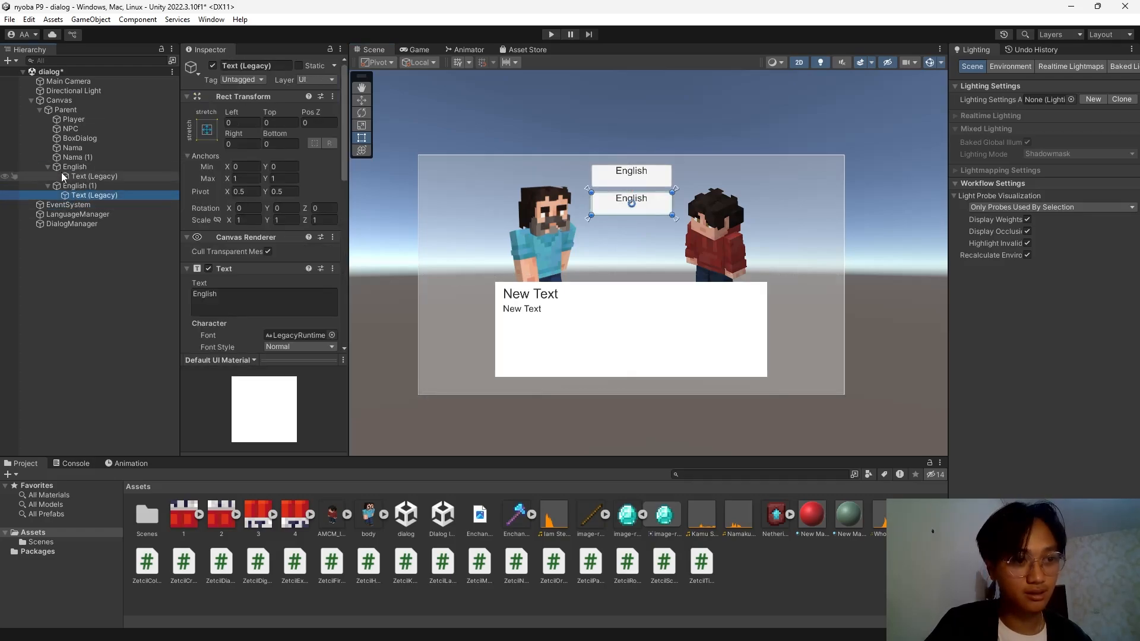
left_click(49, 166)
left_click(233, 299)
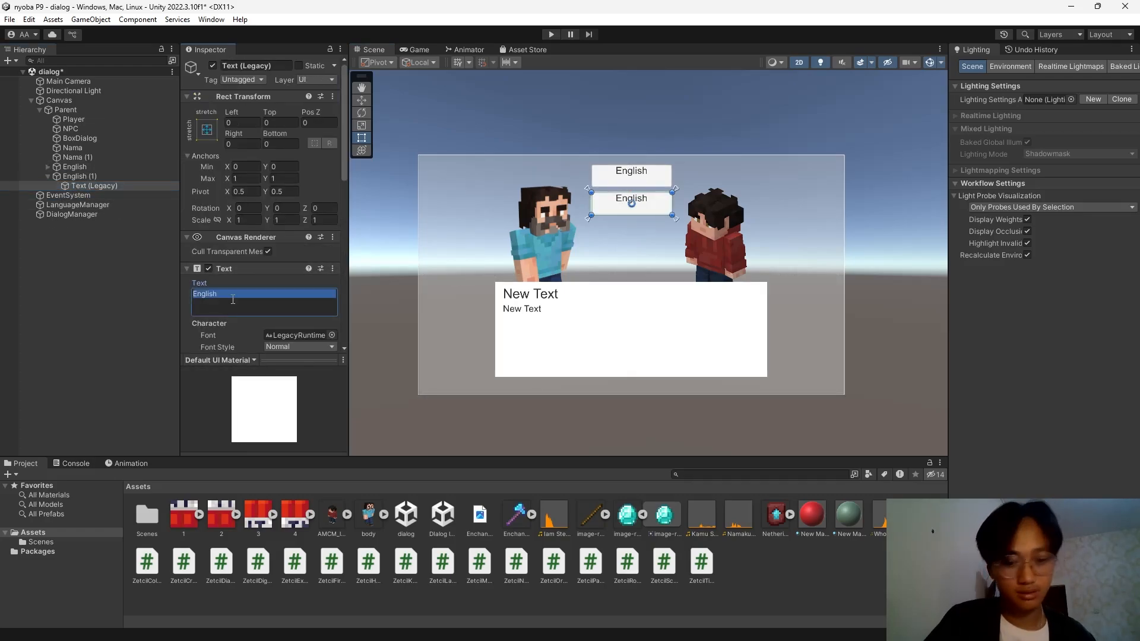
type("Indonesia")
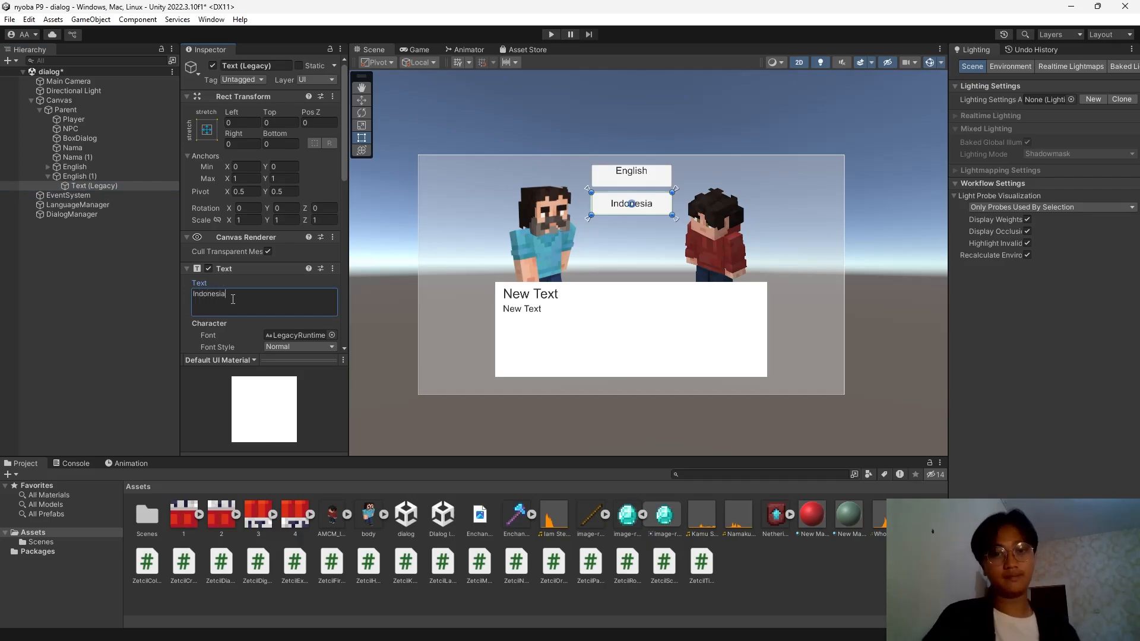
left_click(116, 277)
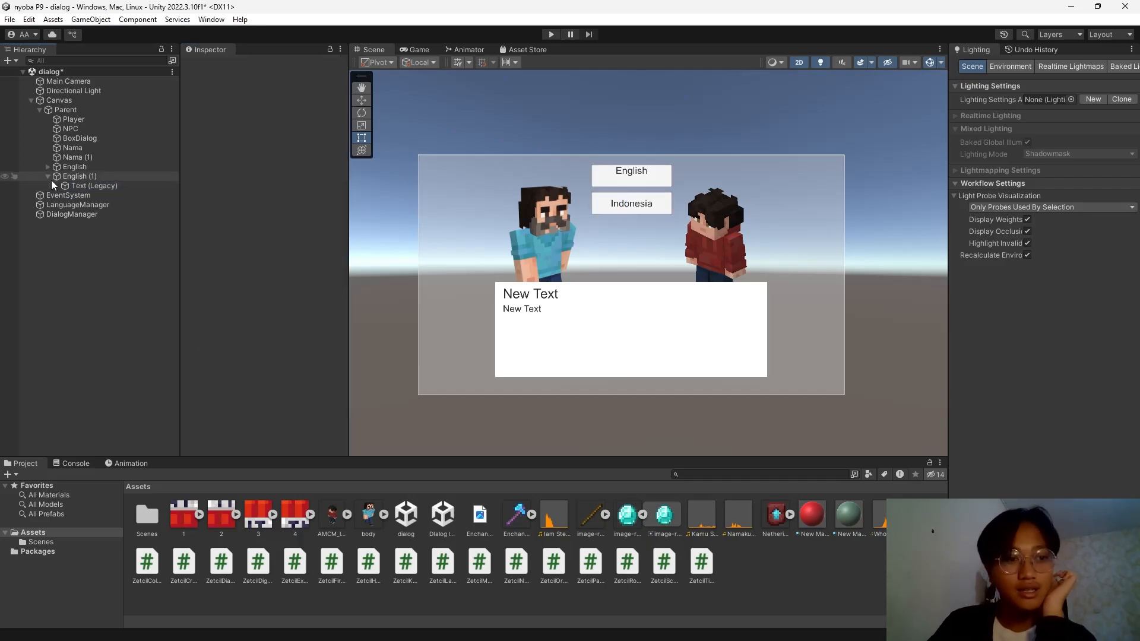
Set the DialogManager's Player Name to 'H'.
left_click(59, 204)
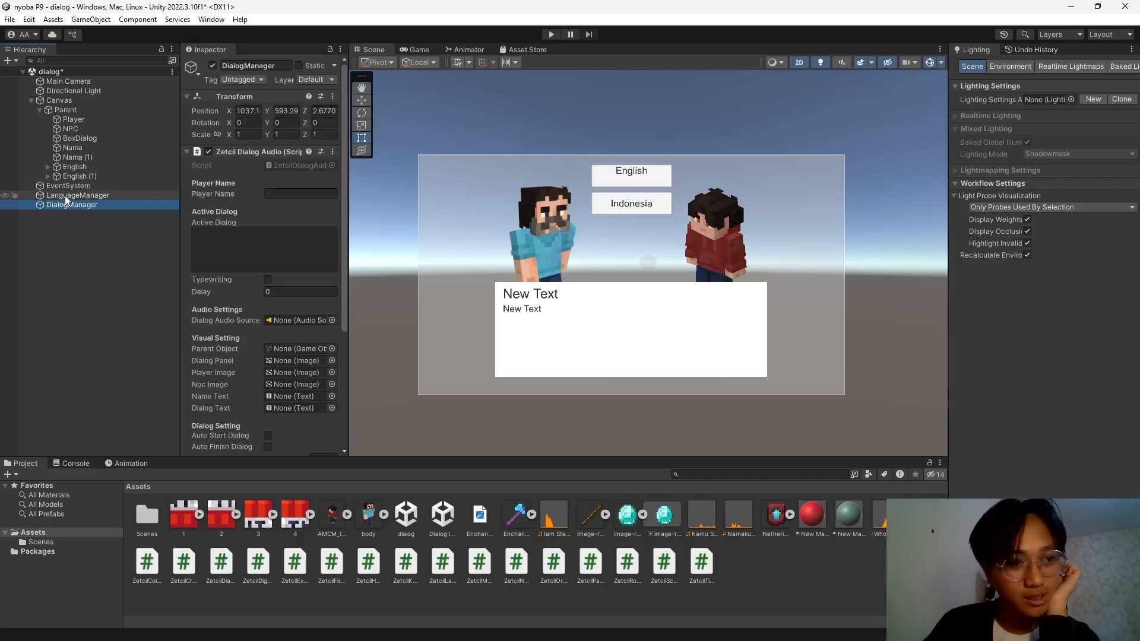
left_click(278, 196)
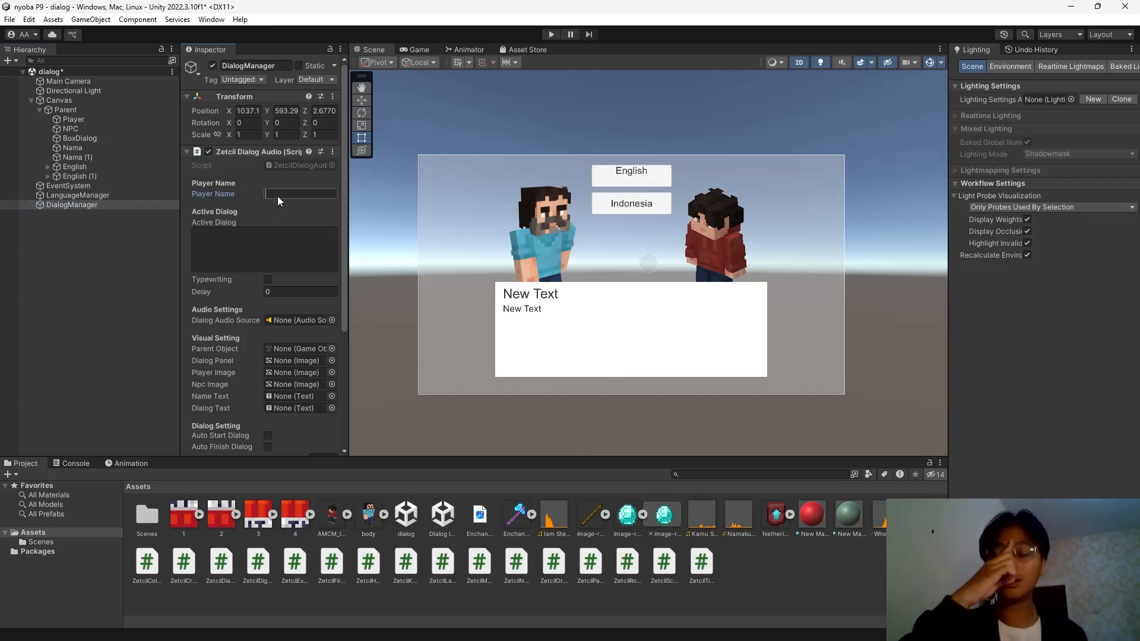
type("Henry")
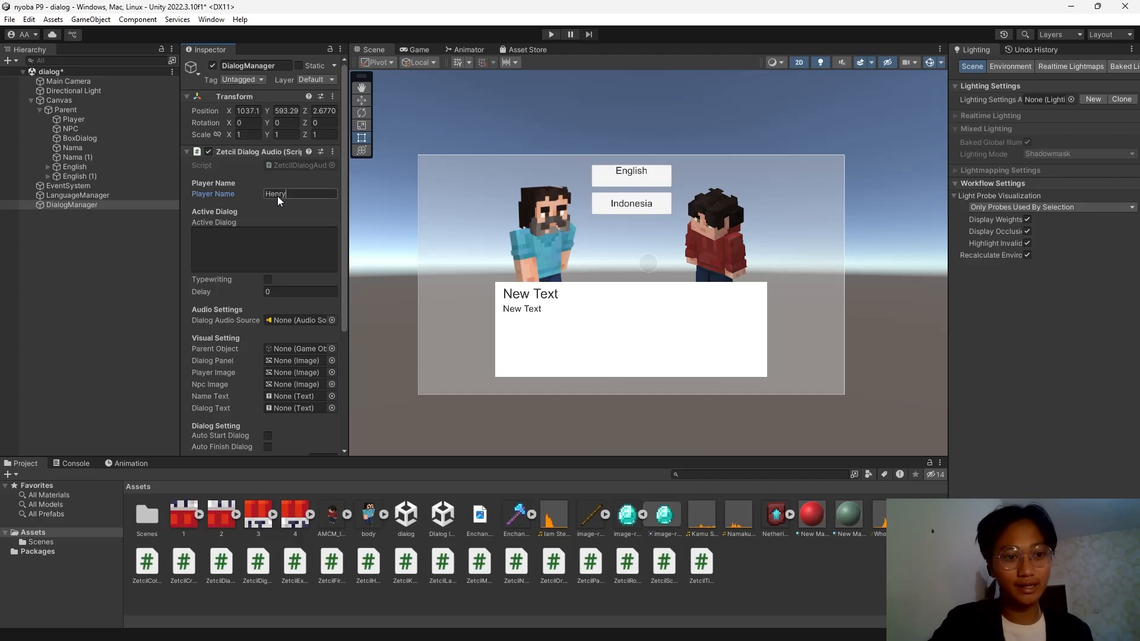
scroll(259, 261, "down", 3)
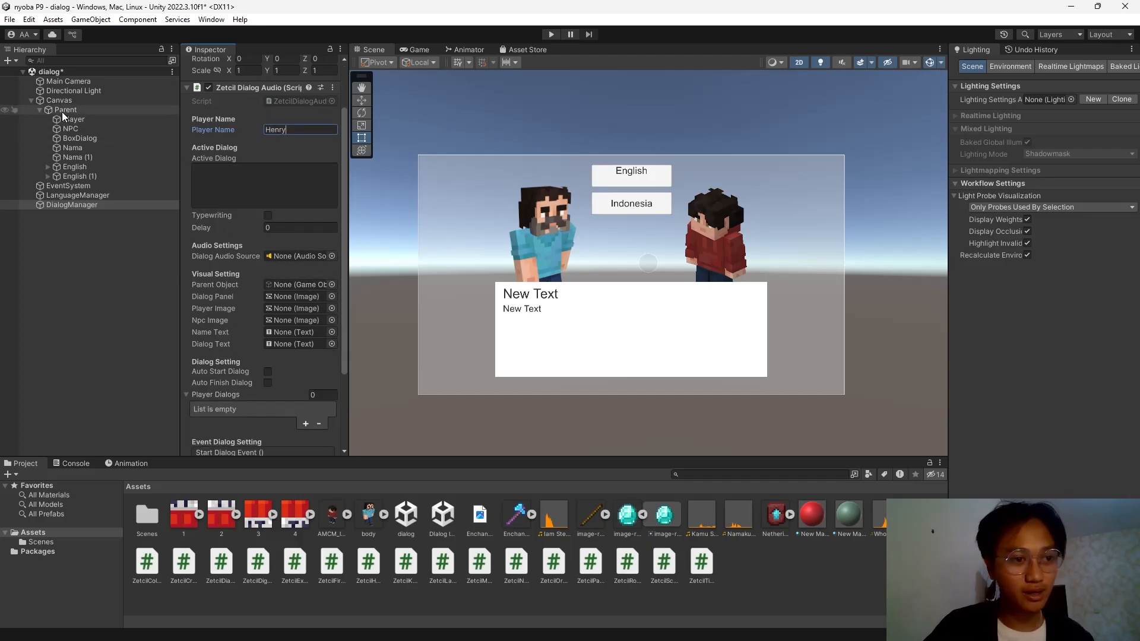
Assign Parent, BoxDialog, Player, NPC, Nama and Nama (1) to the DialogManager's dialog fields.
left_click_drag(62, 112, 302, 287)
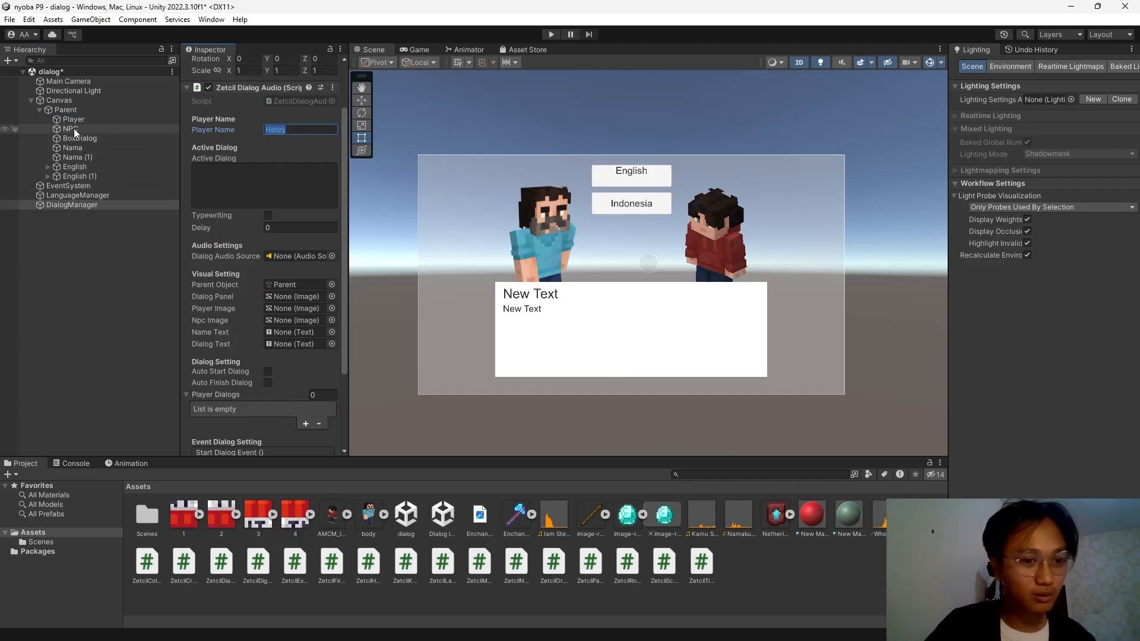
left_click_drag(73, 139, 294, 298)
left_click_drag(90, 119, 287, 307)
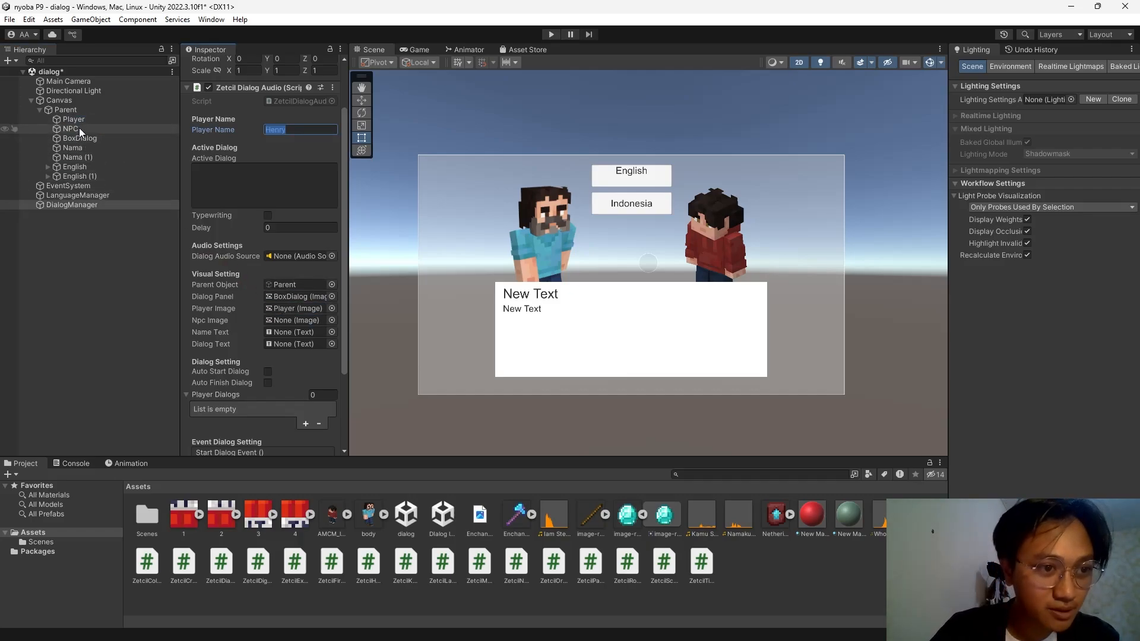
left_click_drag(79, 127, 296, 324)
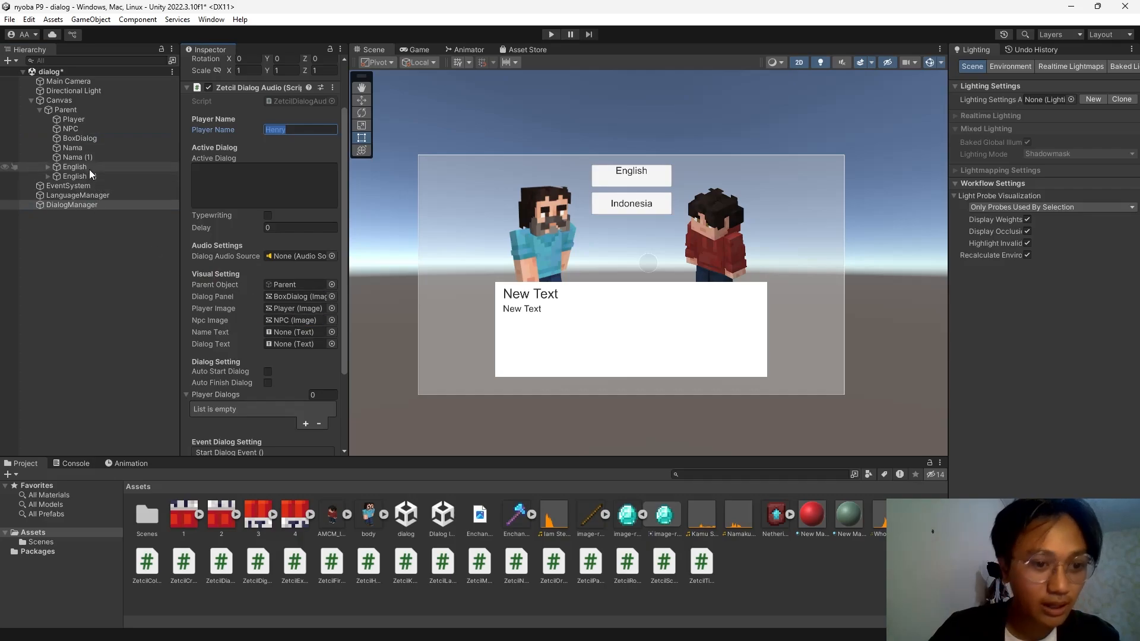
left_click_drag(73, 159, 287, 336)
left_click_drag(73, 148, 297, 336)
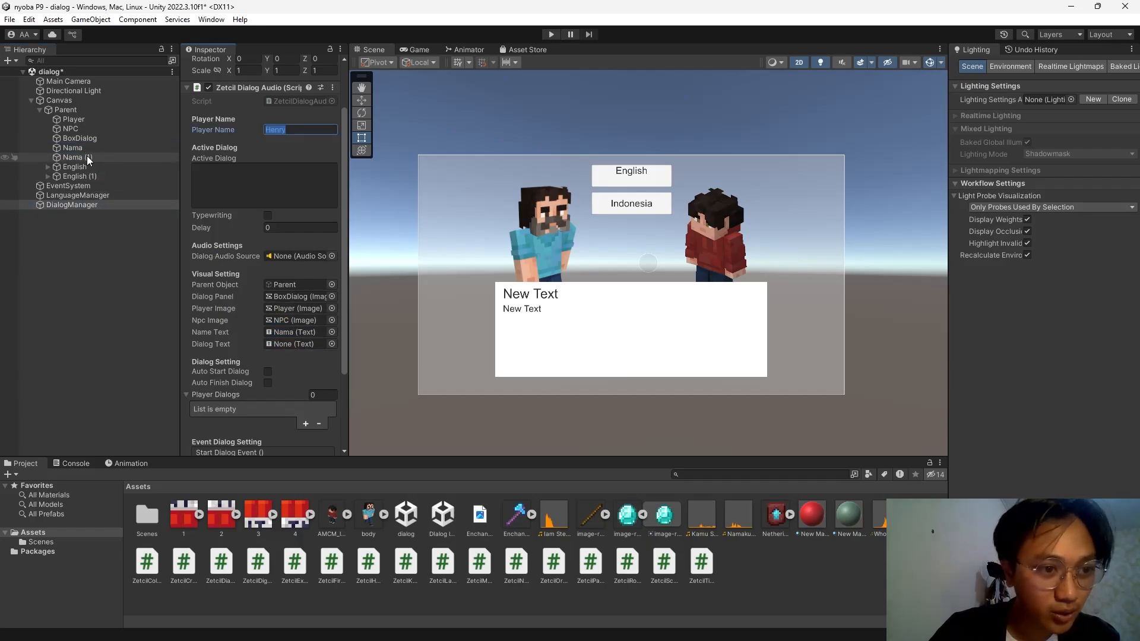
left_click_drag(87, 155, 284, 341)
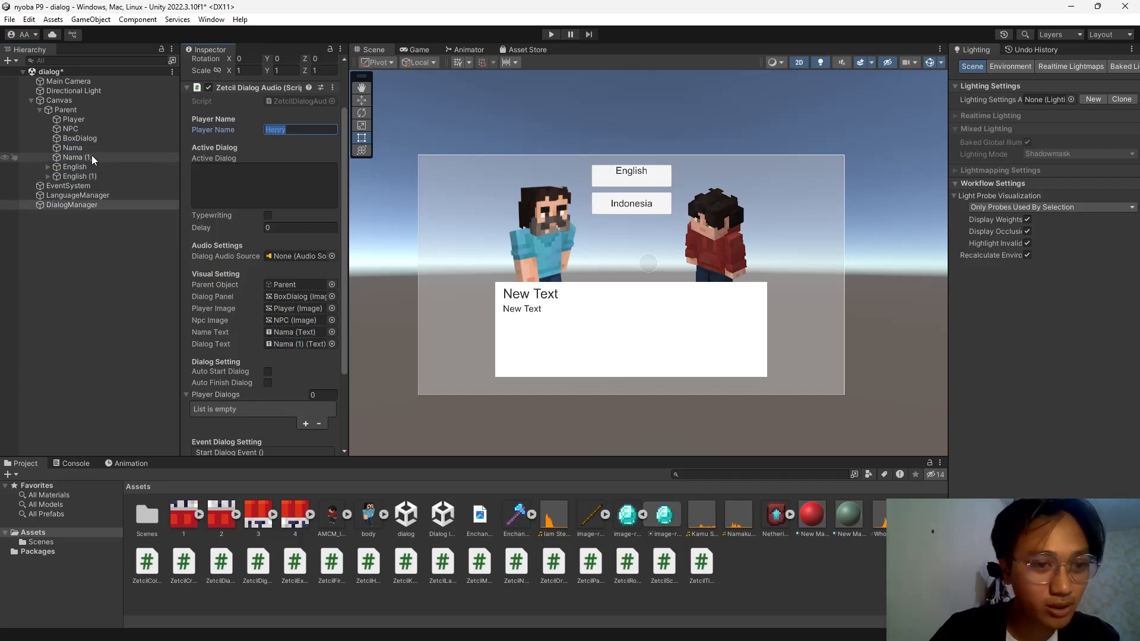
Add two entries to the DialogManager's Player Dialogs list.
left_click(89, 156)
left_click(89, 169)
left_click(90, 209)
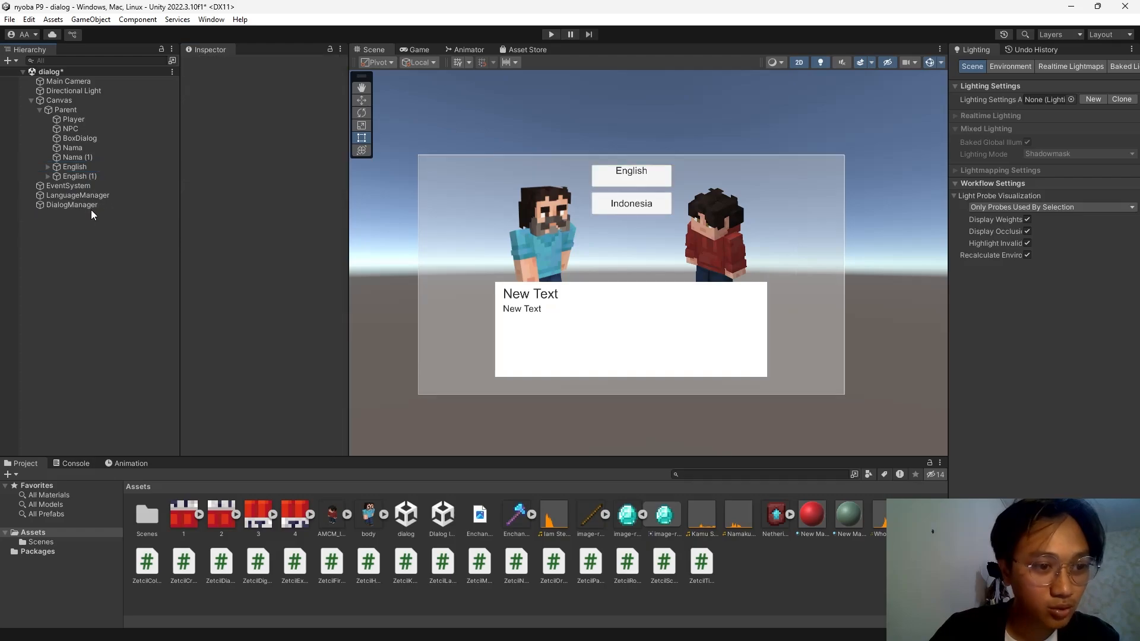
left_click(90, 207)
scroll(236, 298, "down", 5)
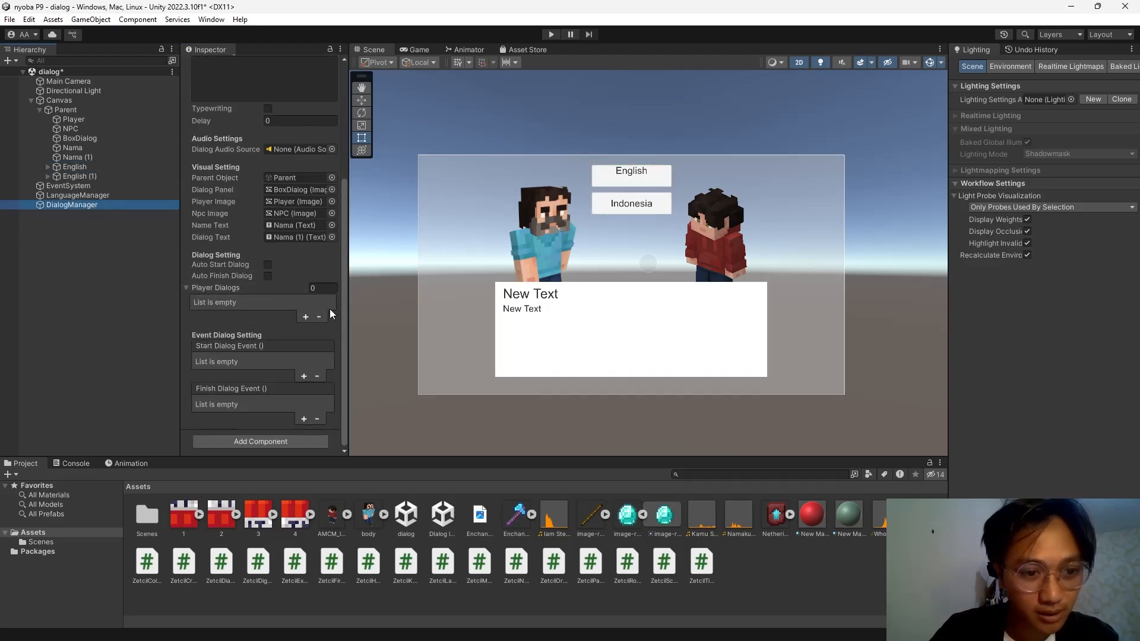
left_click(304, 317)
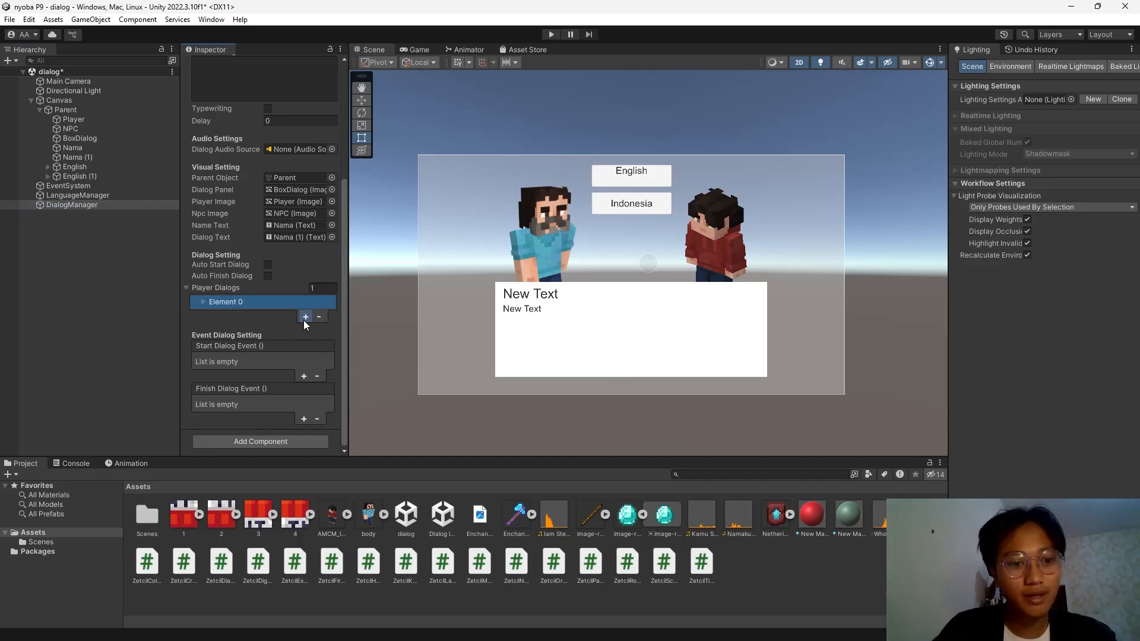
left_click(304, 318)
Give Element 0 speaker Henry with lines 'Kamu Siapa?' and 'Who Are You'.
left_click(203, 301)
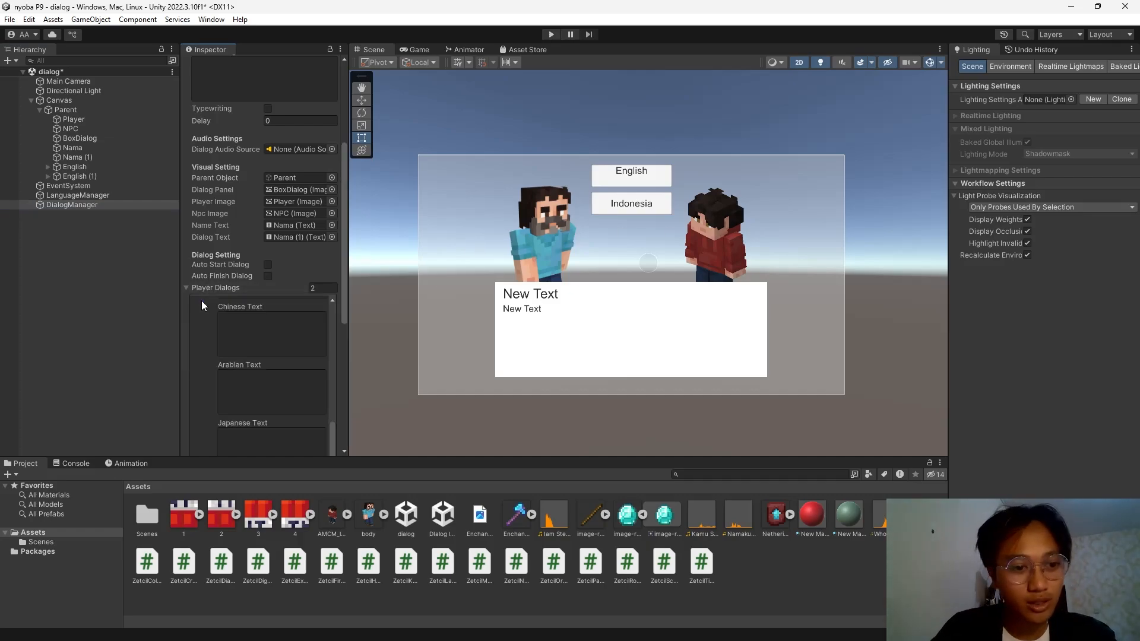
scroll(245, 321, "up", 4)
scroll(246, 332, "down", 8)
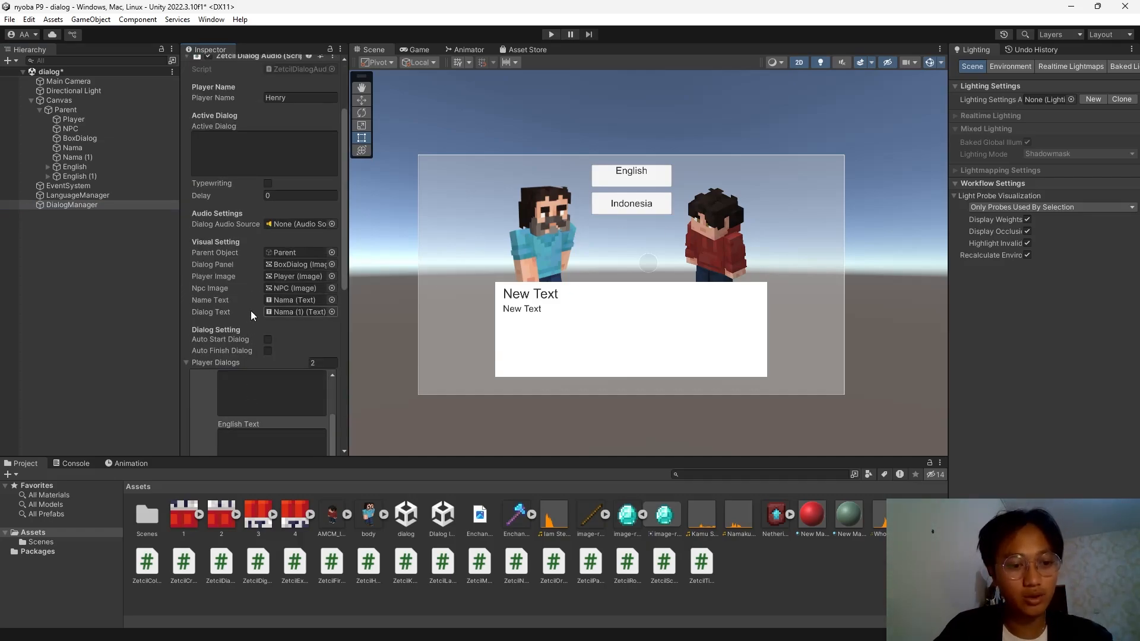
scroll(277, 295, "up", 5)
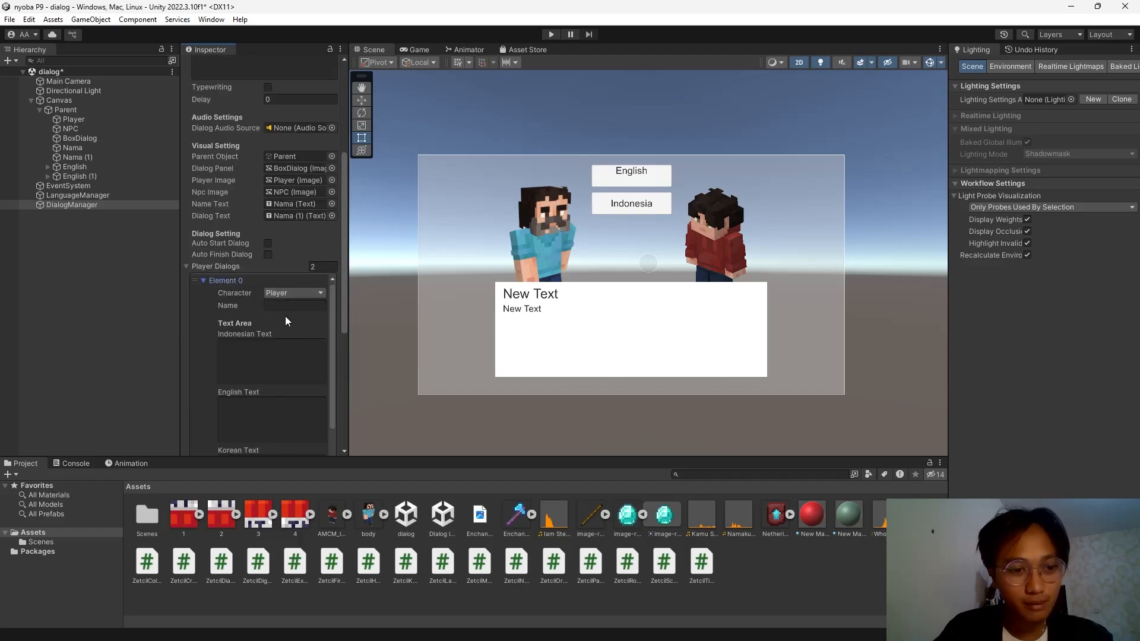
left_click(289, 308)
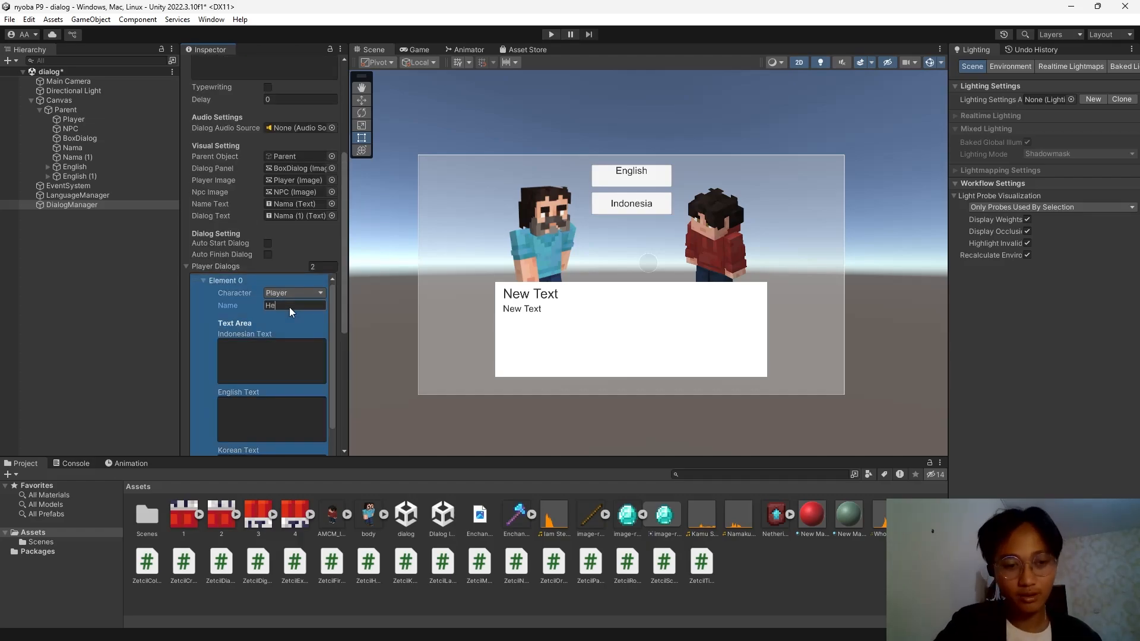
left_click(279, 378)
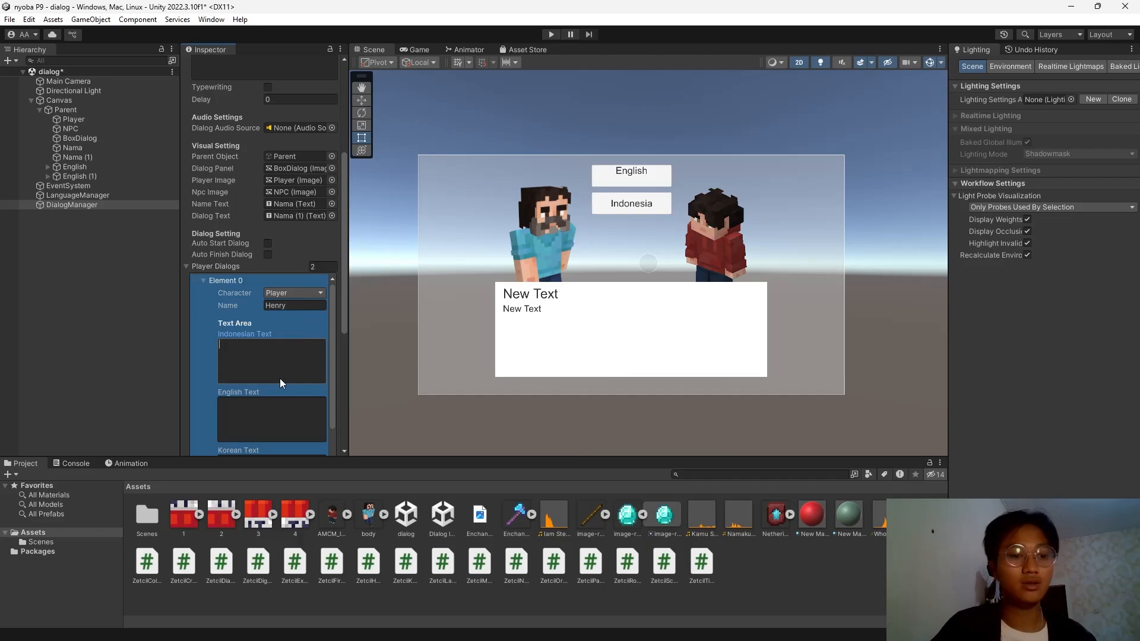
type("Kamu Slapa?")
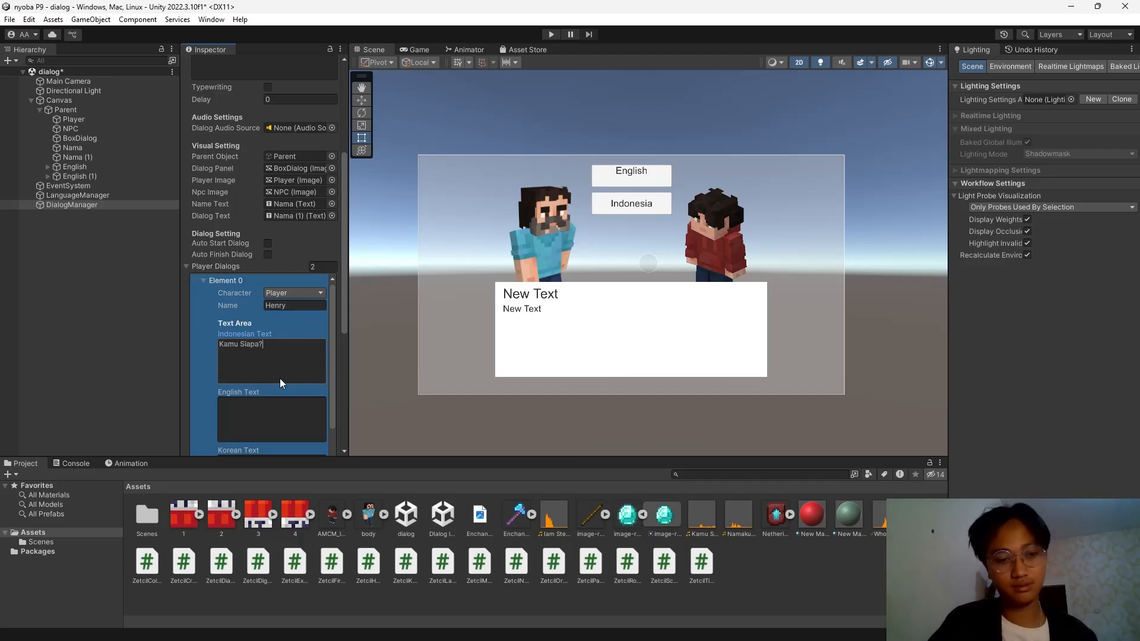
left_click(278, 417)
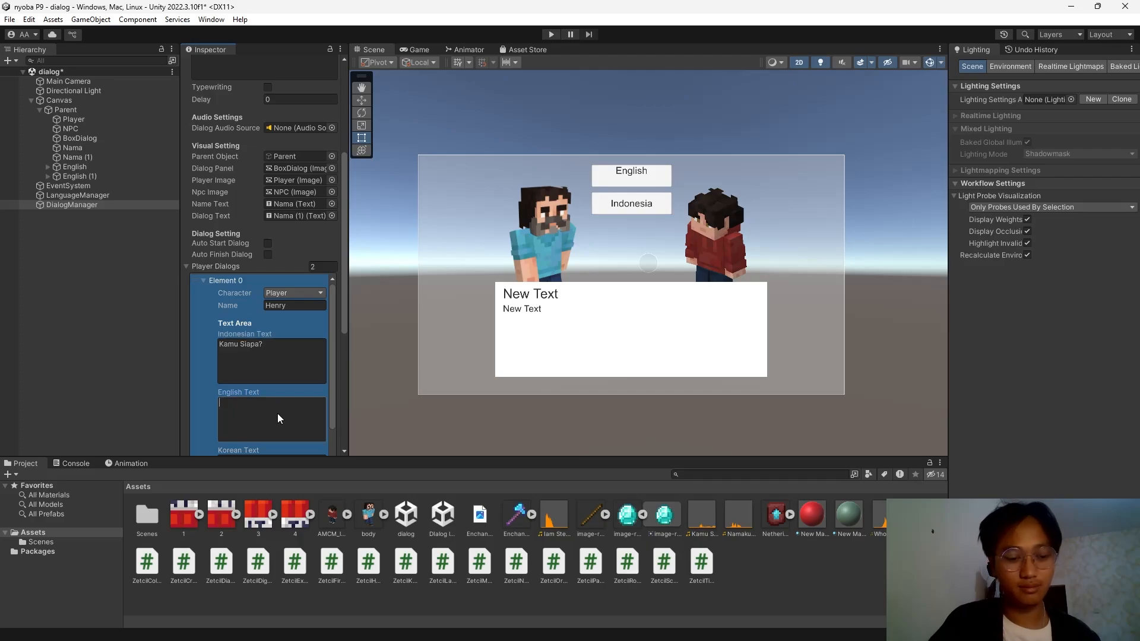
type("Eho")
key("BackSpace")
key("BackSpace")
key("BackSpace")
key("BackSpace")
type("W")
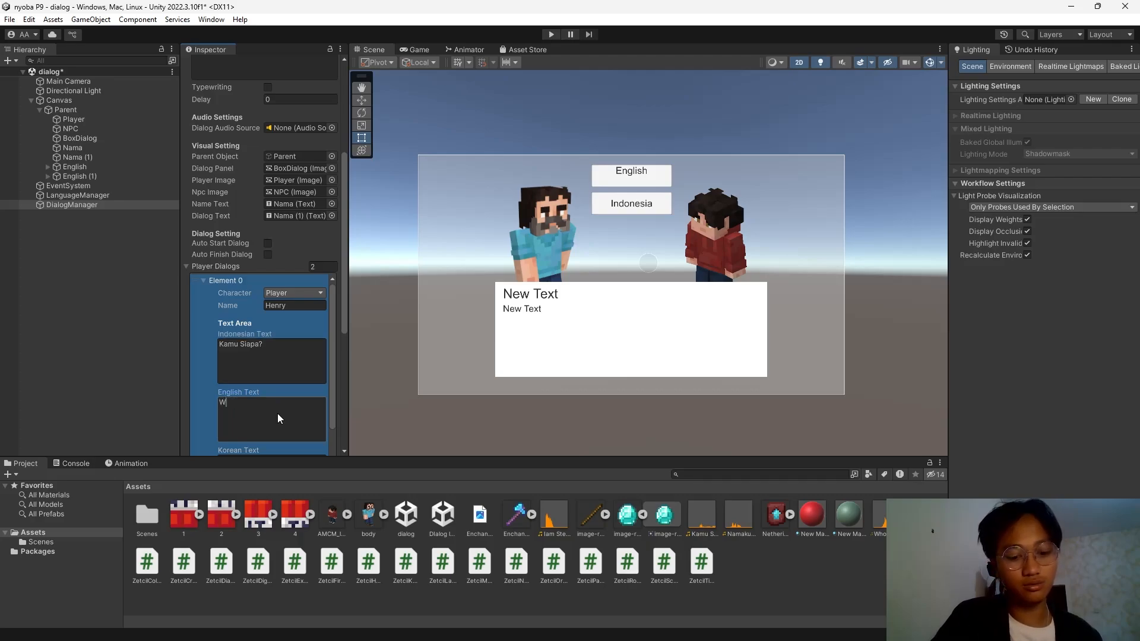
type("ho Are ")
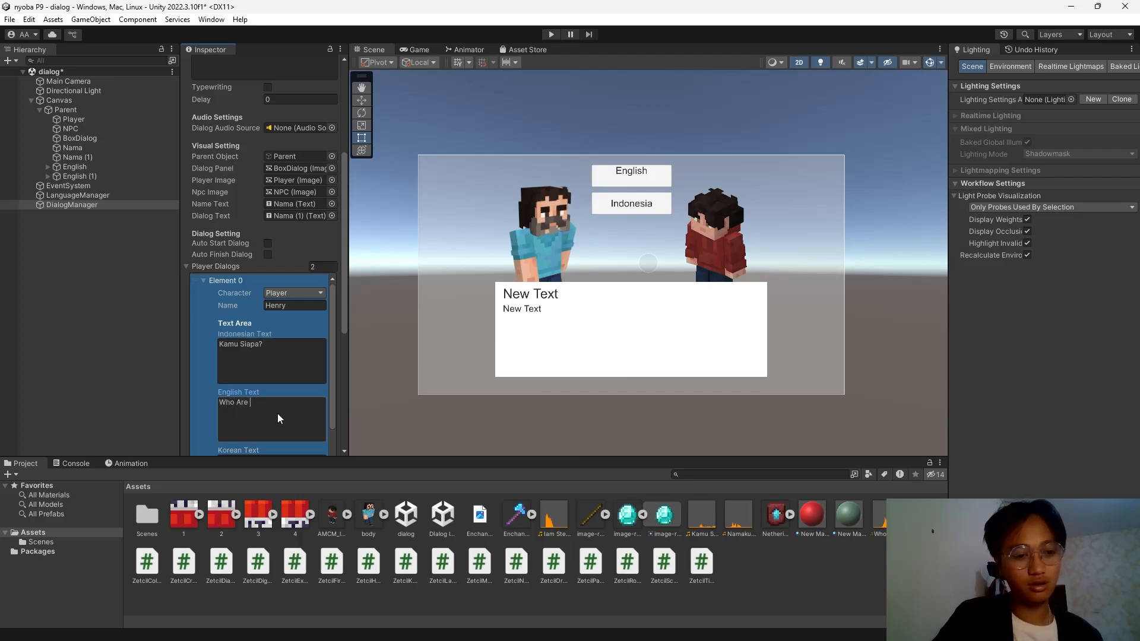
type("You")
scroll(268, 368, "up", 3)
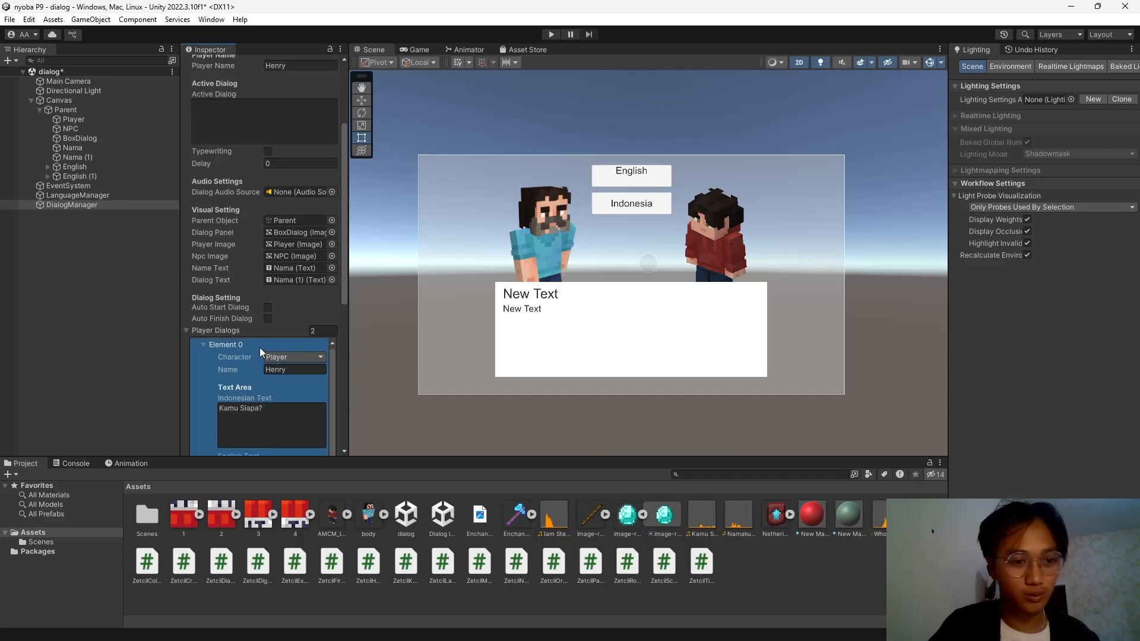
left_click(204, 345)
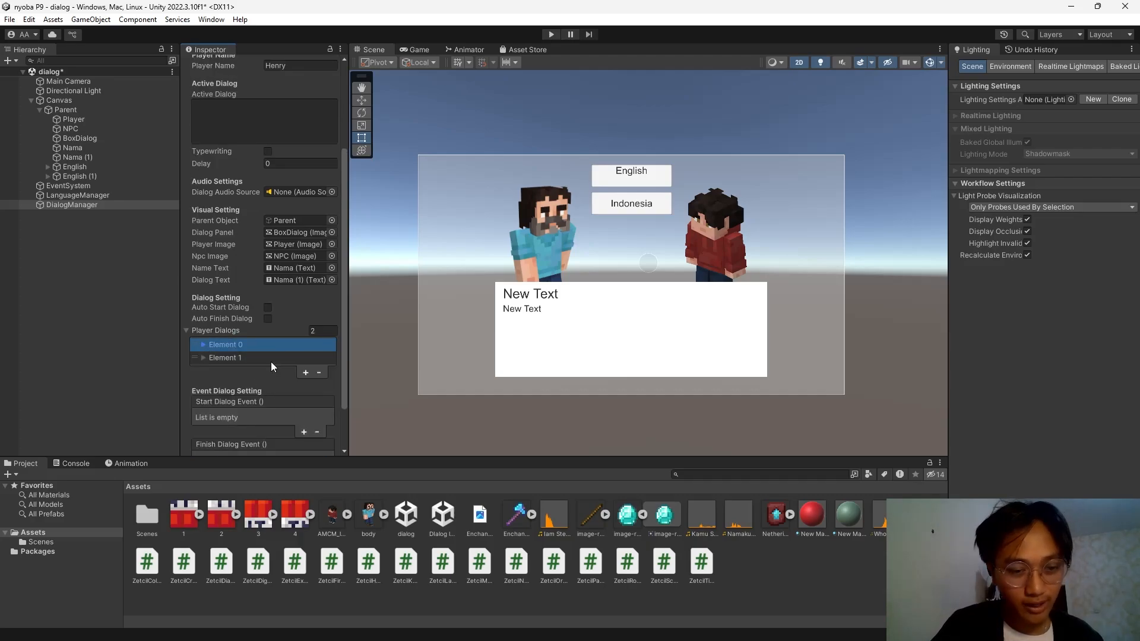
Assign the Kamu Siapa and Who Are You clips to Element 0's Indonesian and English audio.
key("super+Tab")
left_click(305, 284)
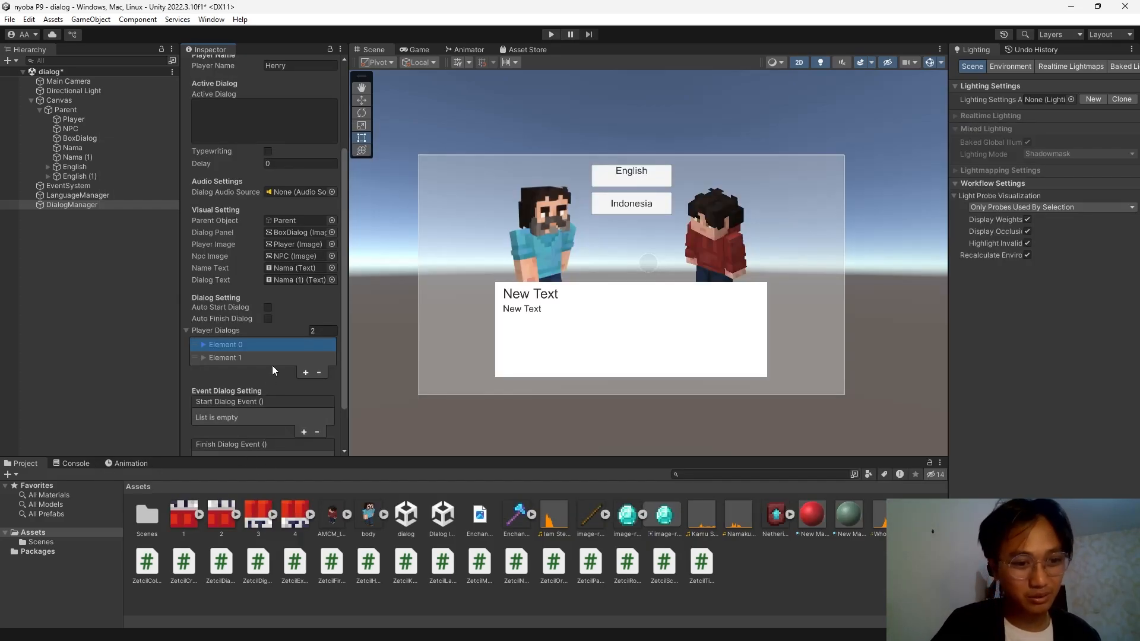
left_click(202, 345)
scroll(248, 384, "down", 6)
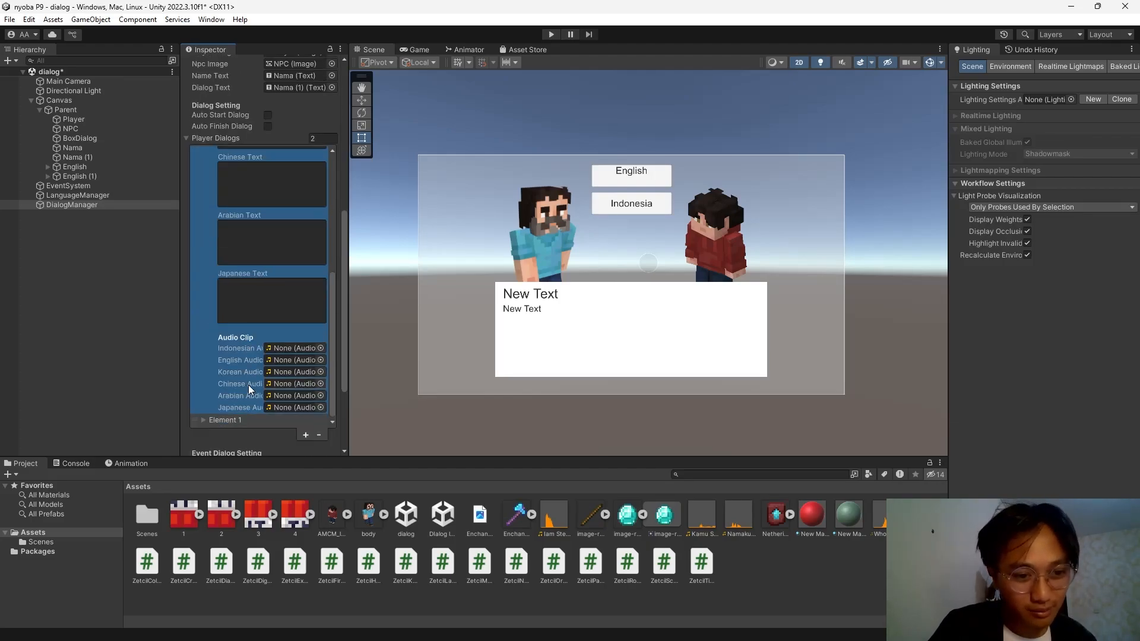
scroll(248, 385, "down", 3)
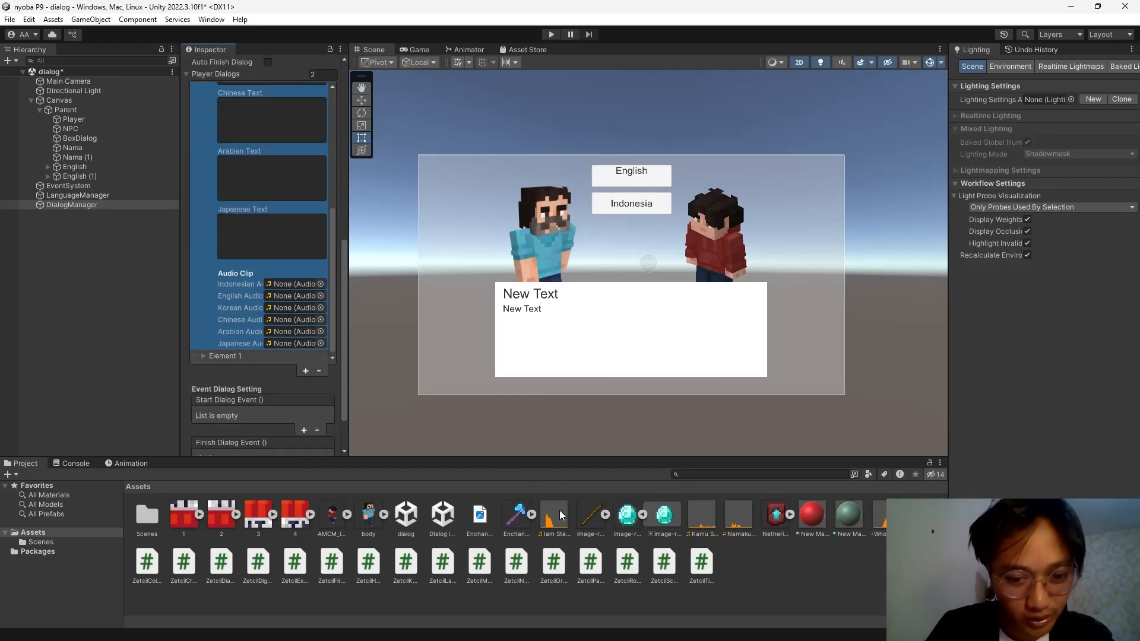
left_click_drag(710, 522, 295, 285)
left_click_drag(883, 519, 287, 296)
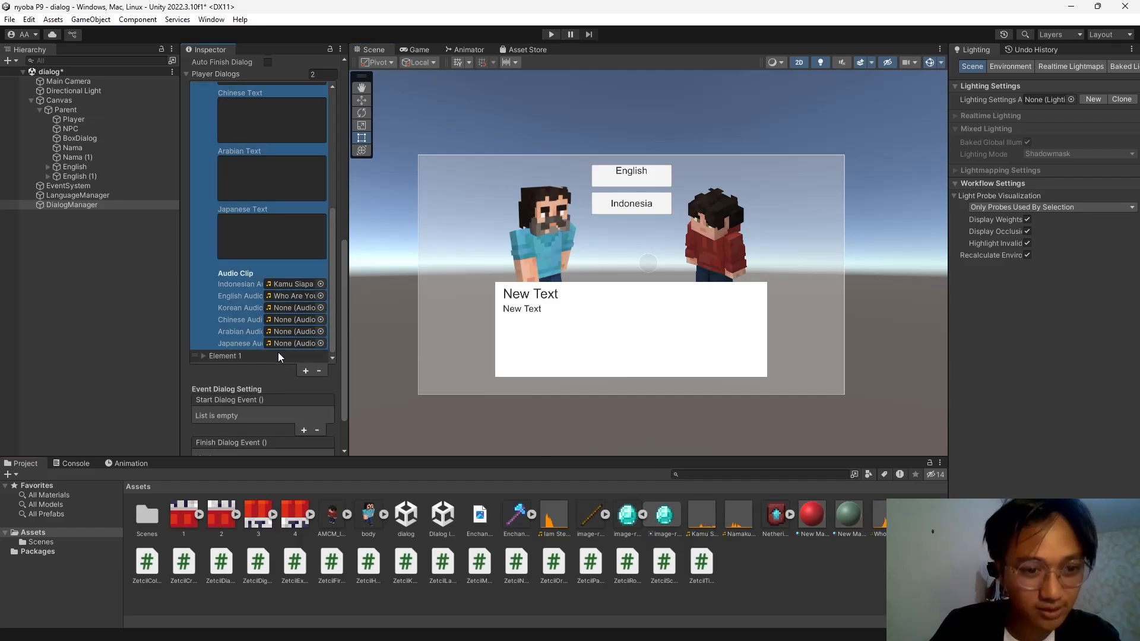
scroll(209, 284, "up", 13)
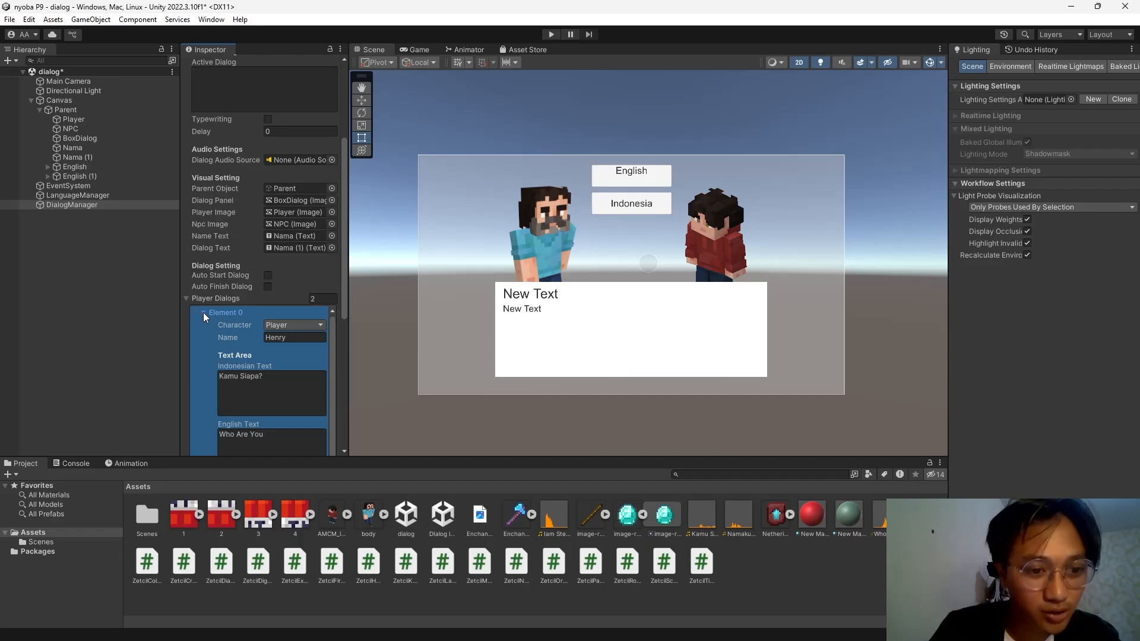
Make Element 1's speaker the NPC with lines 'Namaku Steve!' and 'I... Am Steve'.
left_click(203, 313)
scroll(259, 318, "down", 1)
left_click(204, 303)
left_click(298, 329)
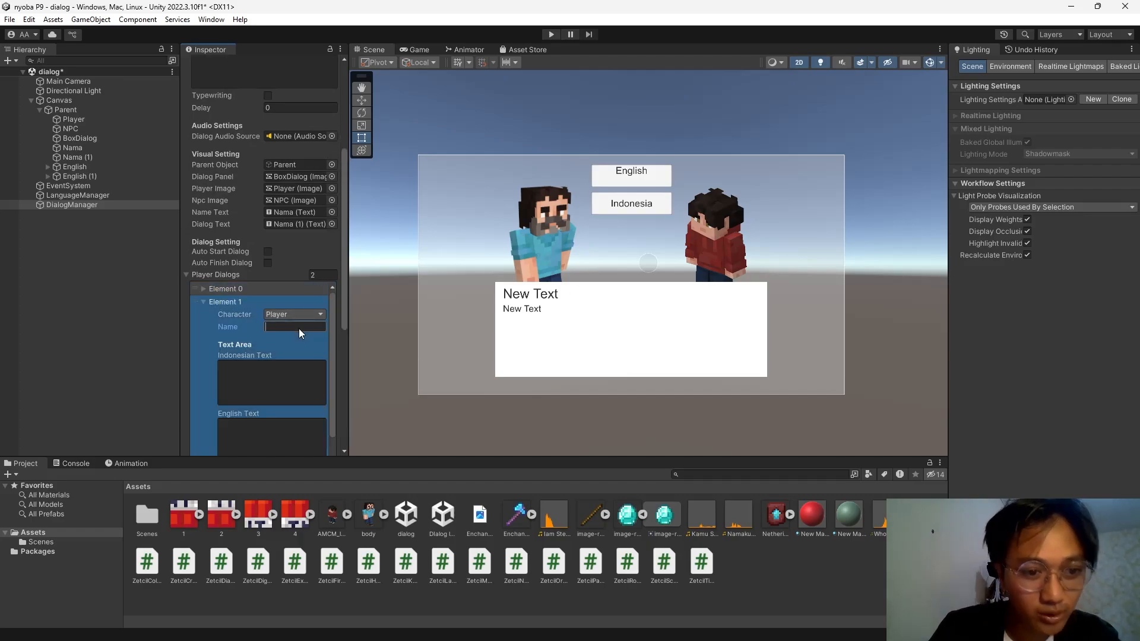
left_click(294, 314)
left_click(315, 340)
left_click(286, 380)
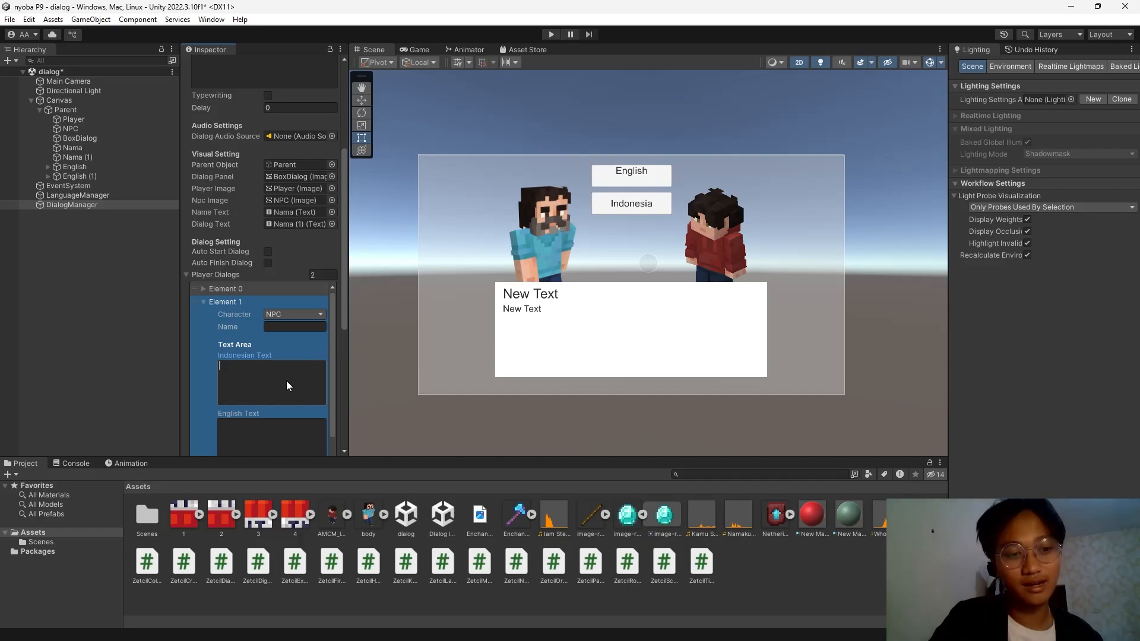
type("Namaku St")
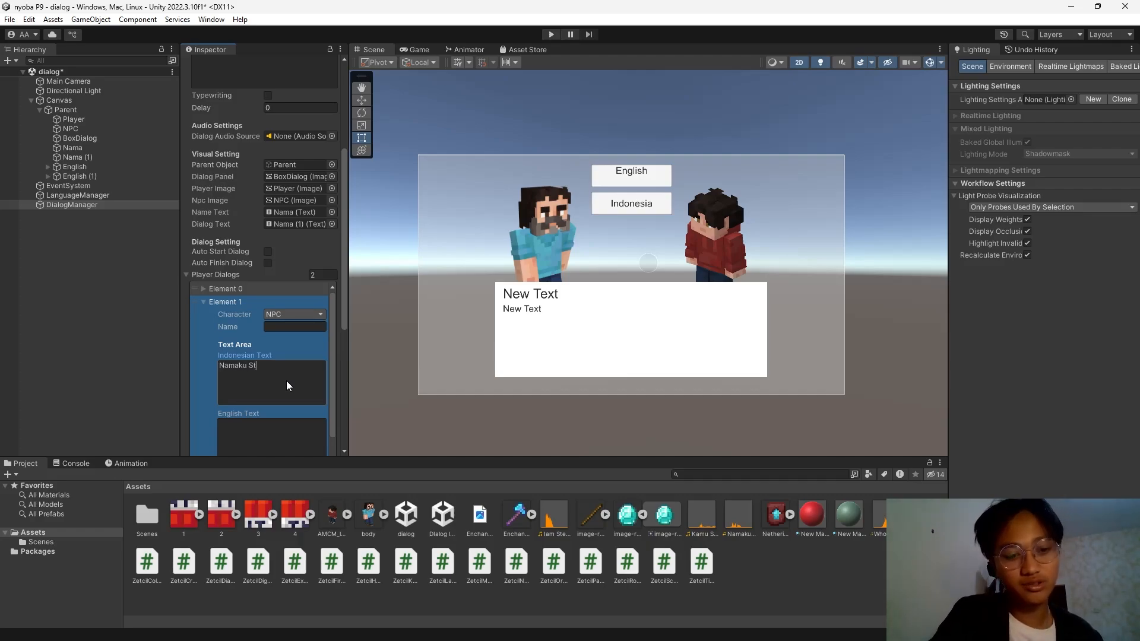
type("eve!")
left_click(289, 432)
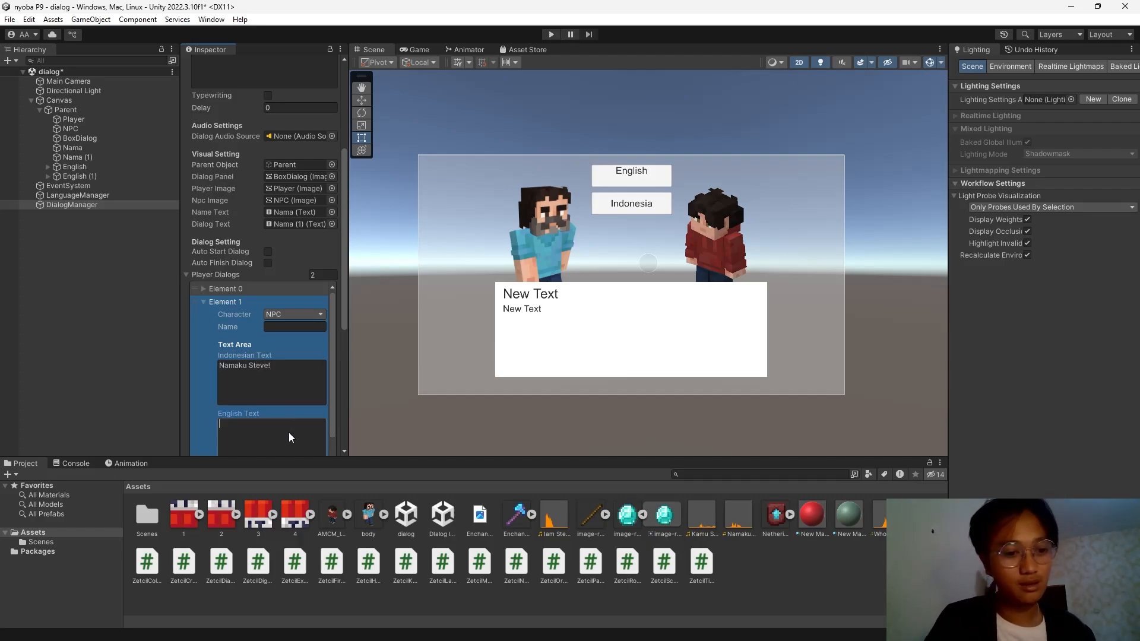
type("I...")
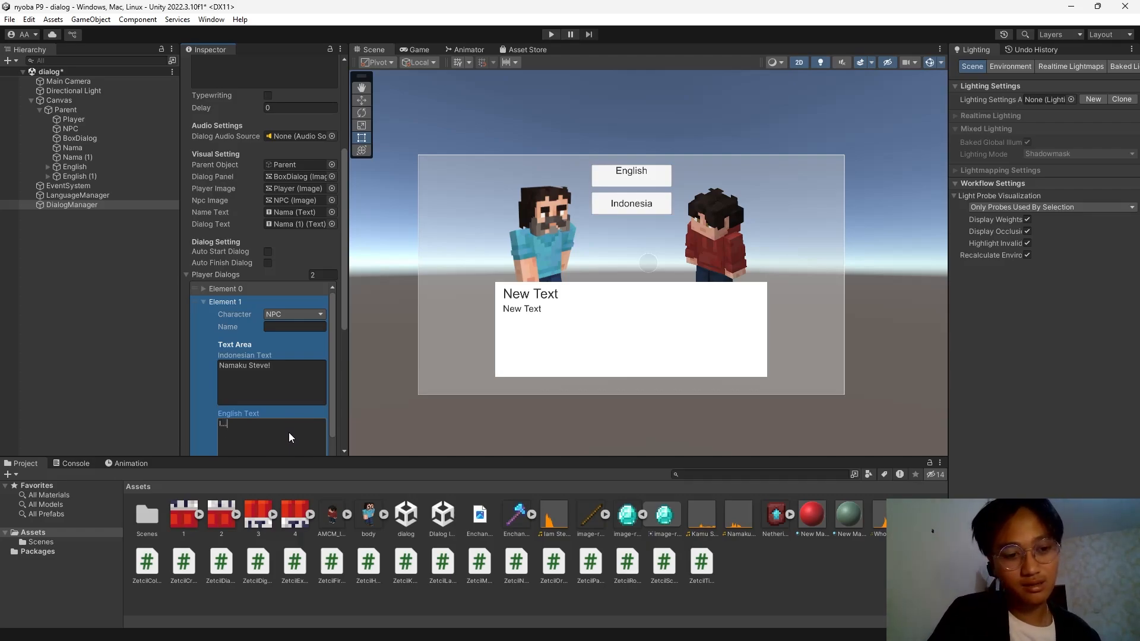
type(" Am Steve!")
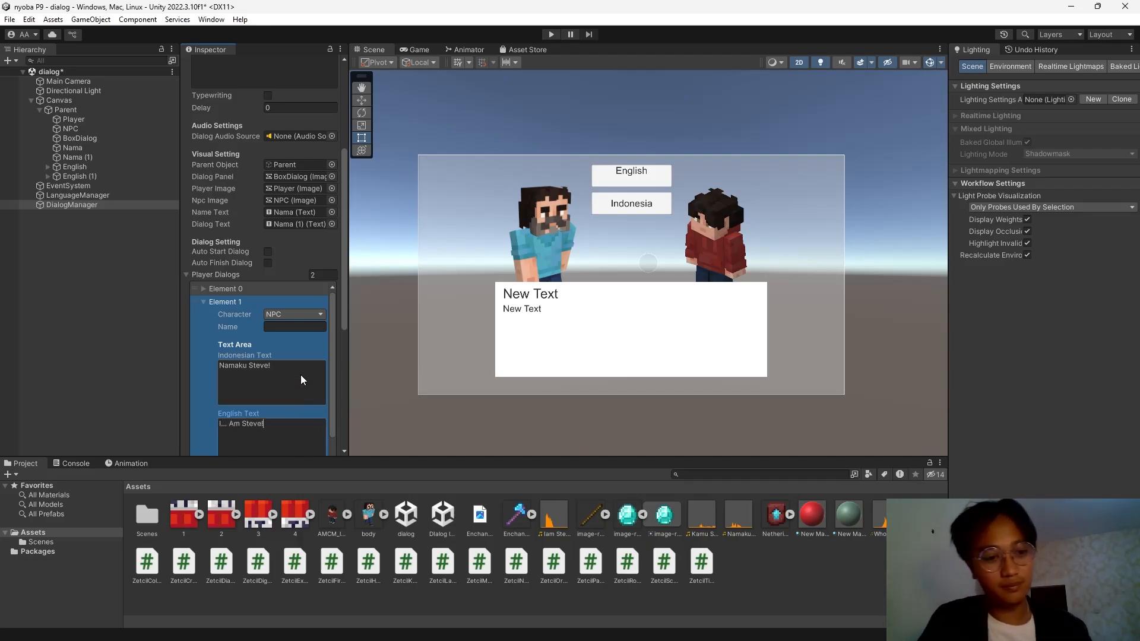
Assign the Namaku and Iam Steve clips to Element 1's Indonesian and English audio.
scroll(300, 375, "up", 3)
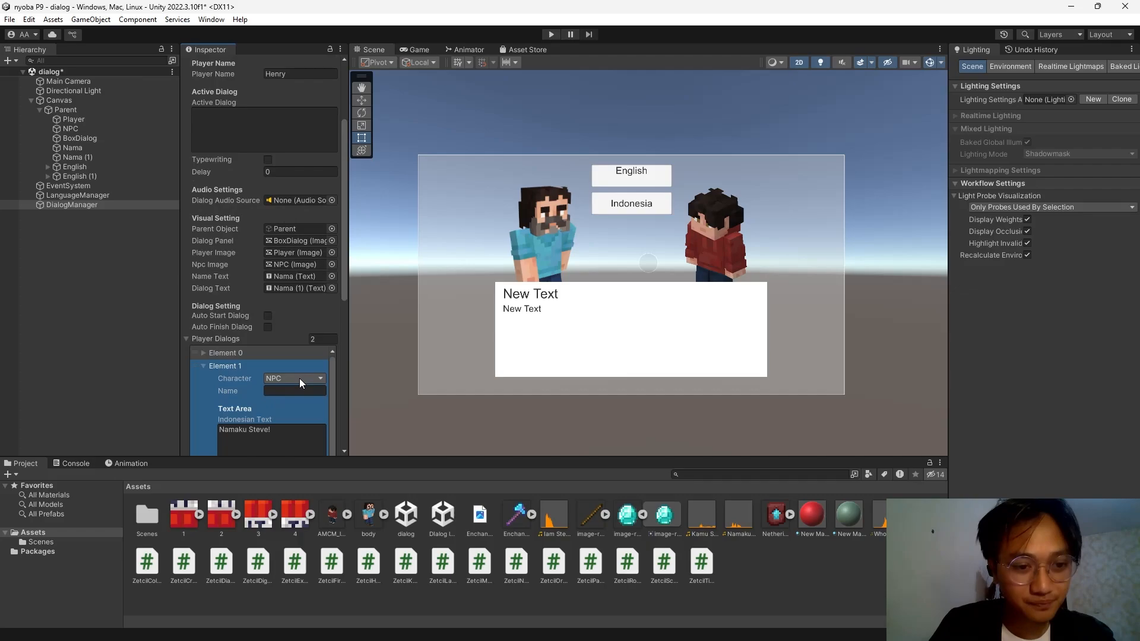
scroll(299, 379, "down", 8)
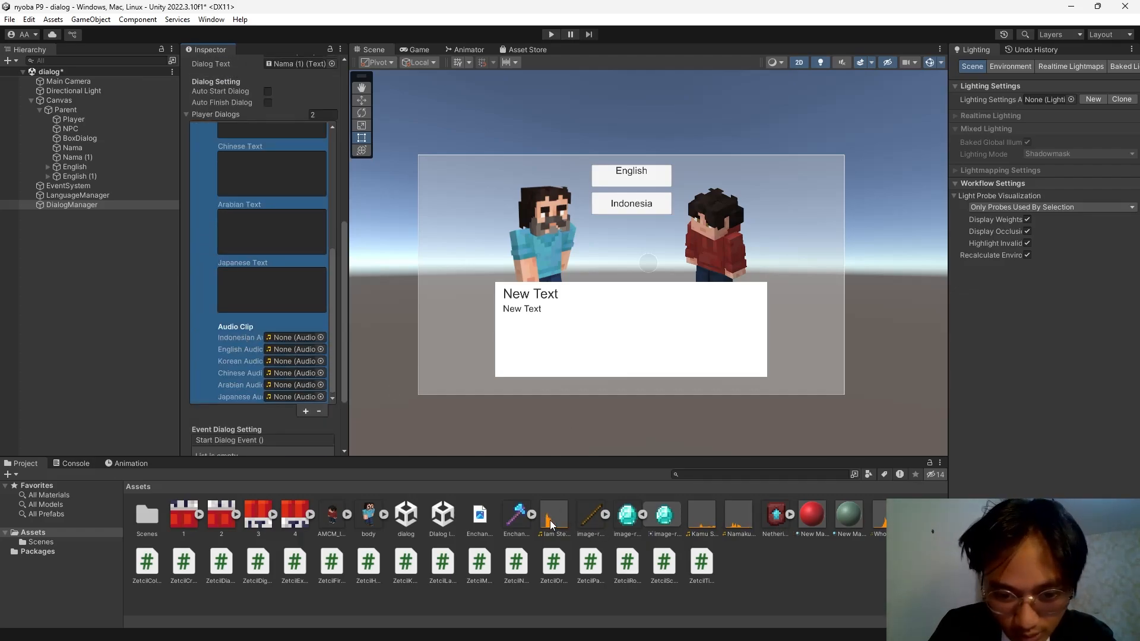
left_click_drag(742, 521, 297, 338)
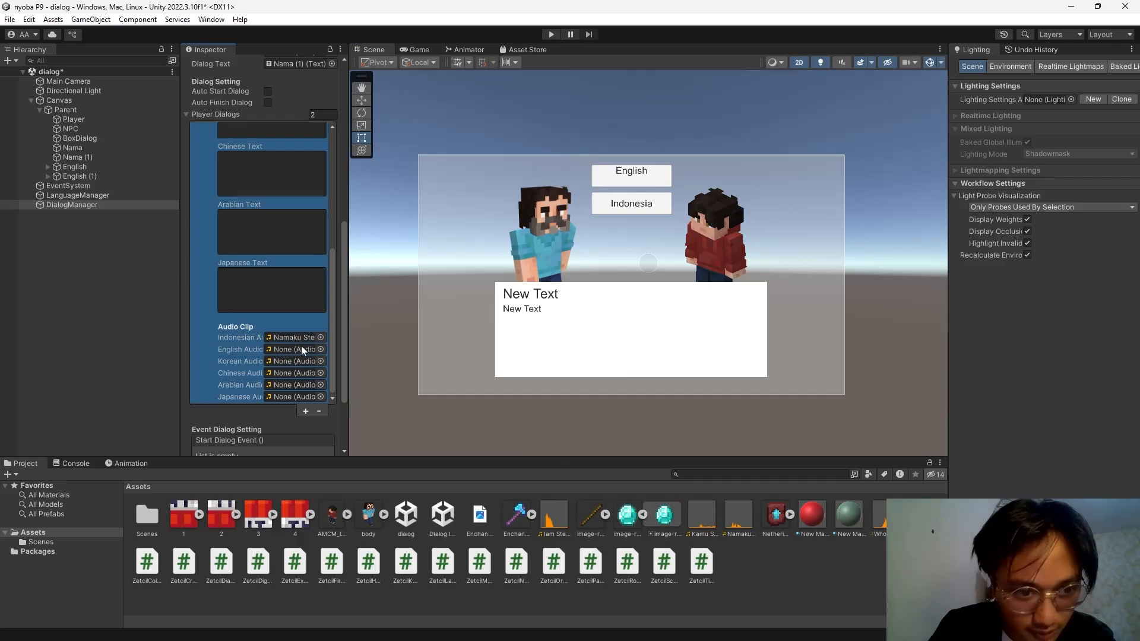
left_click_drag(554, 522, 284, 354)
scroll(228, 346, "up", 10)
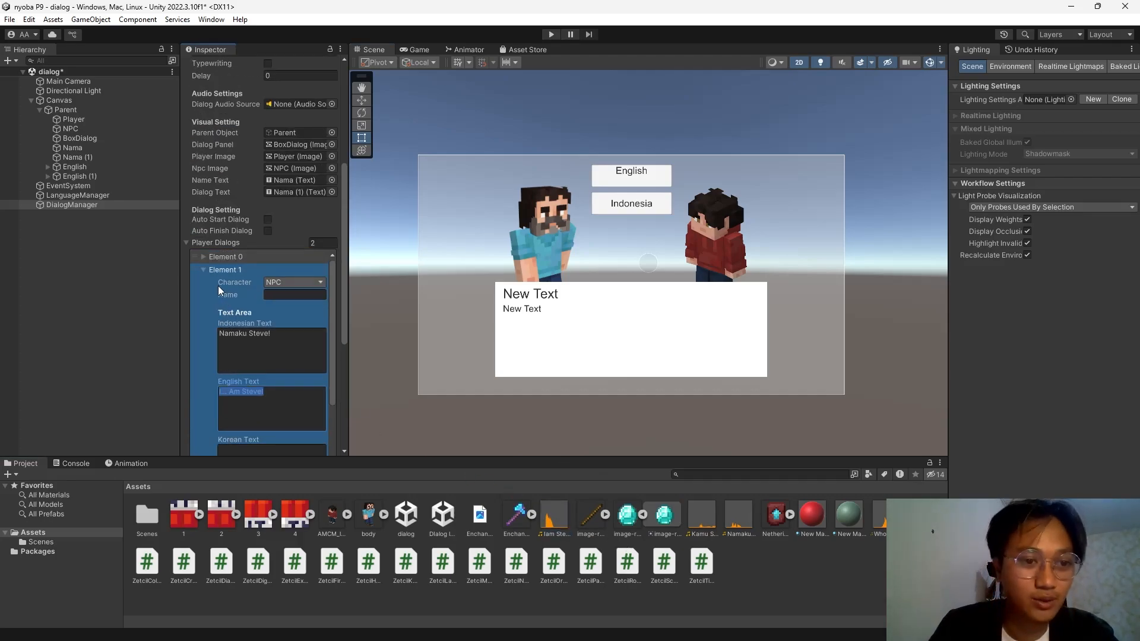
left_click(204, 270)
scroll(245, 277, "up", 5)
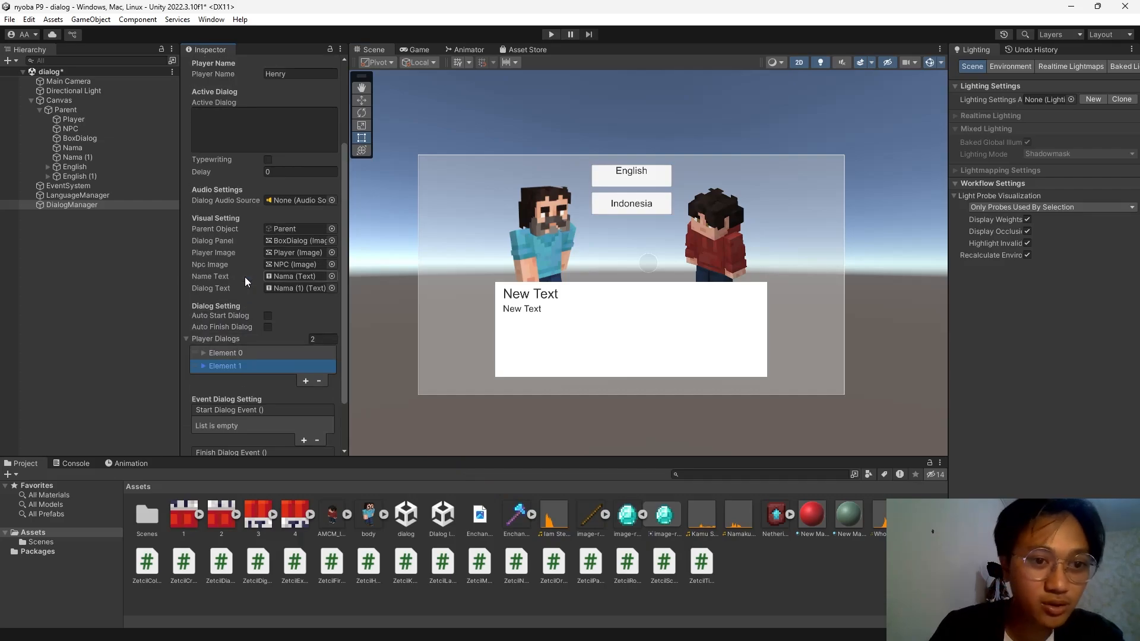
Replace the Main Camera's Audio Source with a fresh Audio Source component.
left_click(69, 82)
scroll(244, 291, "down", 1)
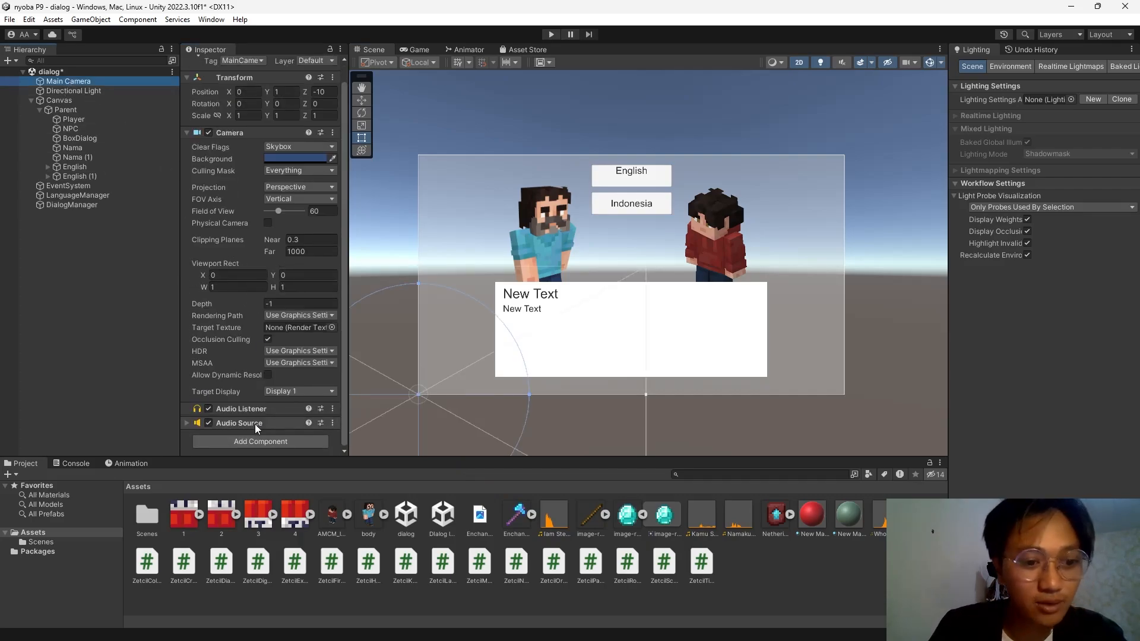
left_click(337, 426)
left_click(333, 423)
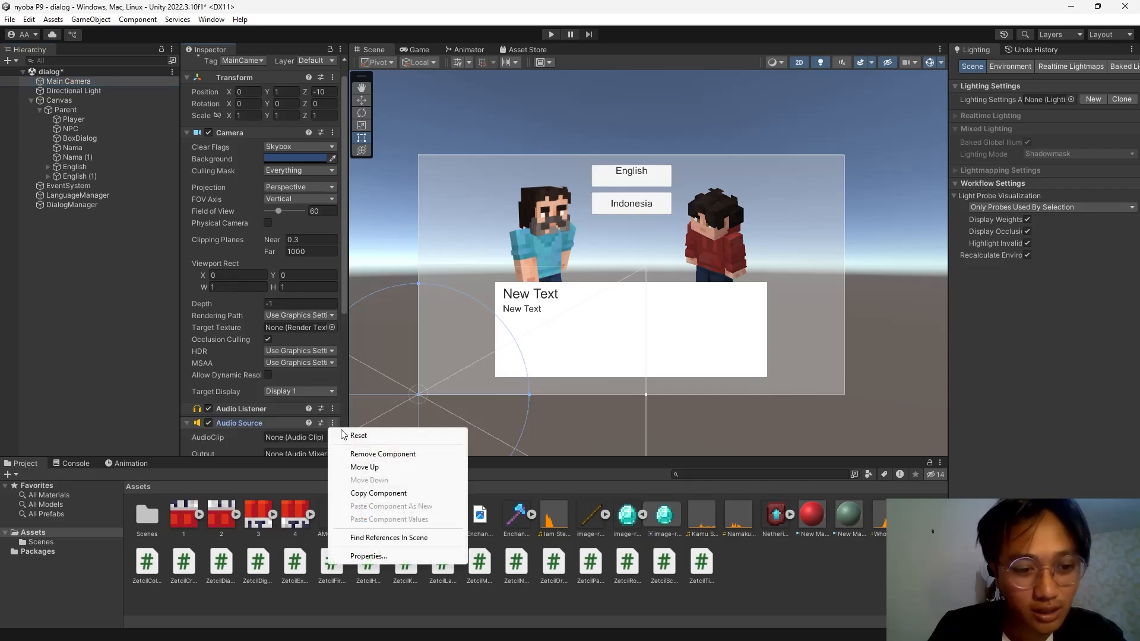
left_click(367, 454)
left_click(259, 443)
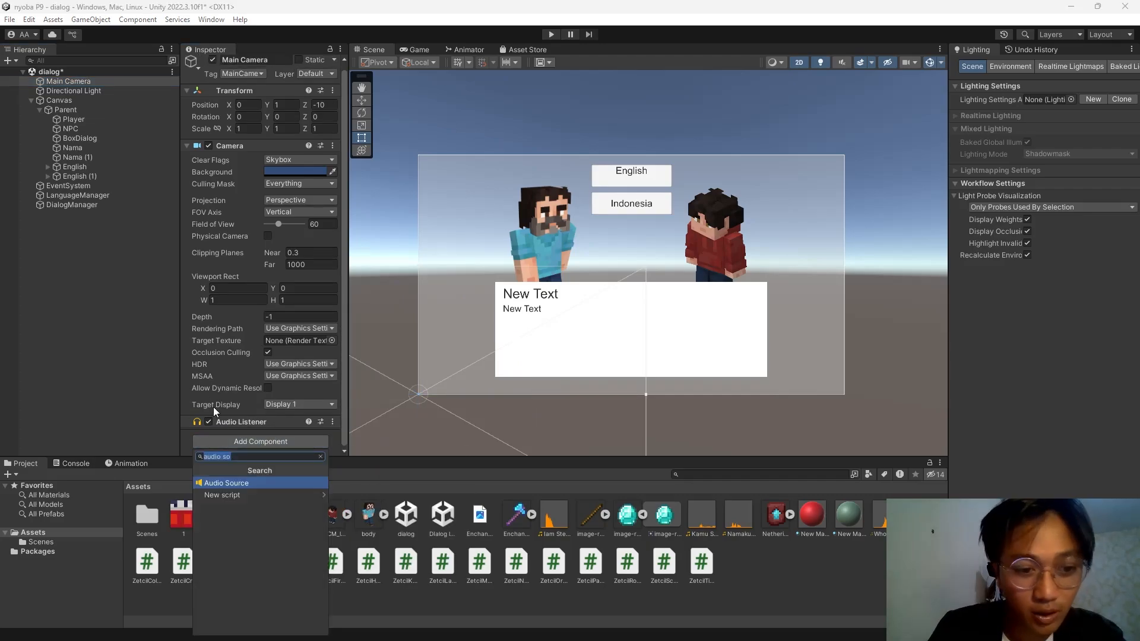
left_click(264, 482)
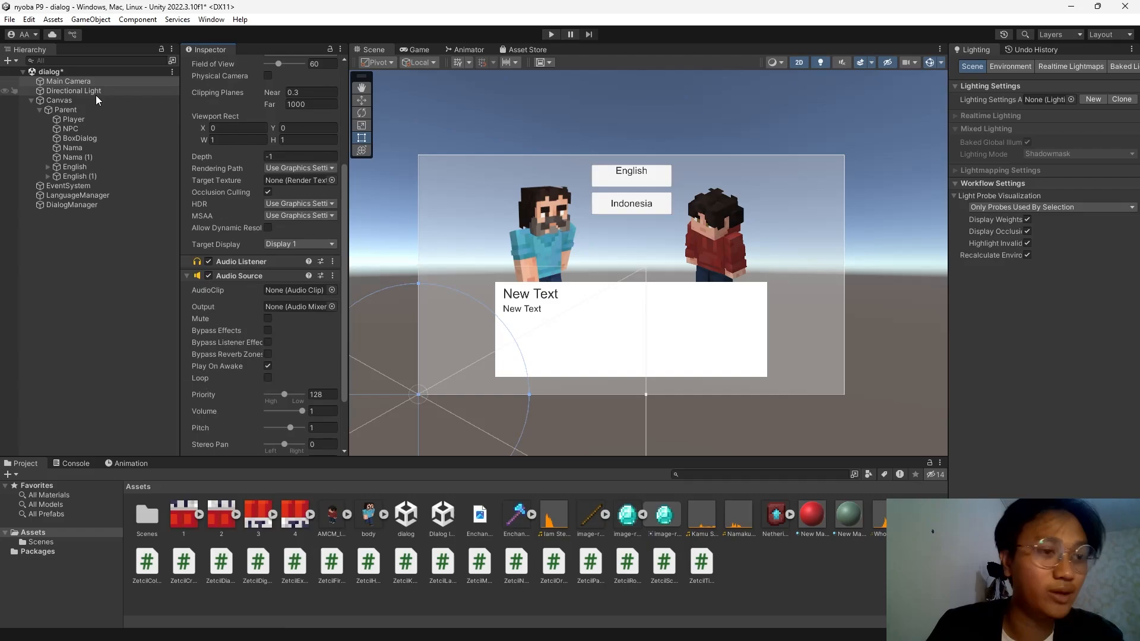
Assign Main Camera as the DialogManager's Dialog Audio Source.
left_click_drag(94, 204, 85, 63)
left_click(73, 80)
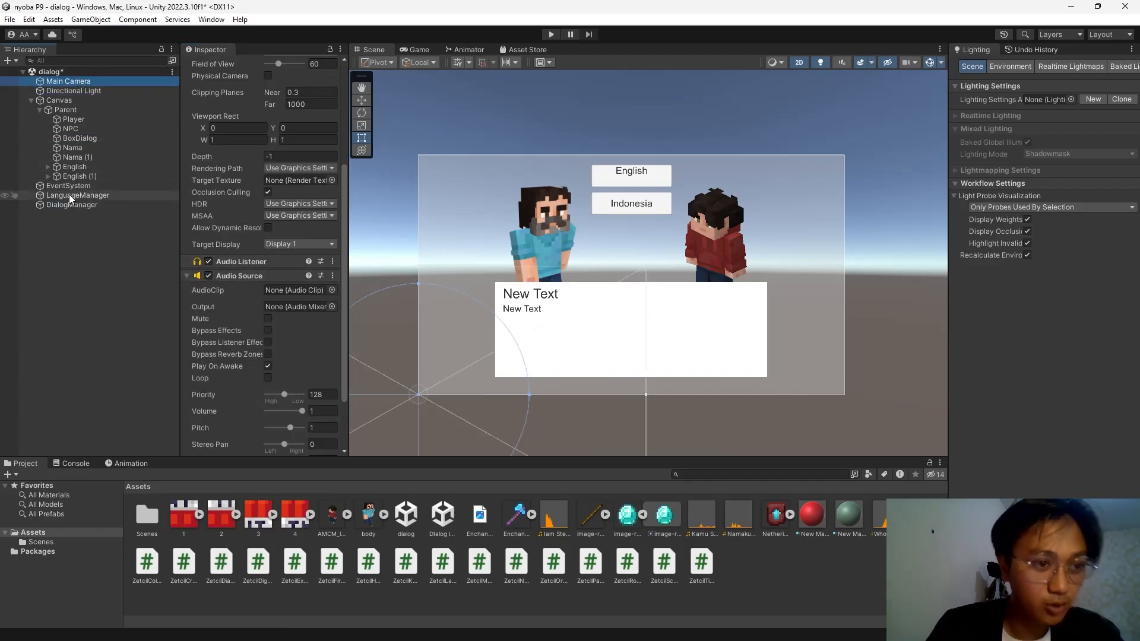
left_click(89, 205)
scroll(259, 303, "up", 5)
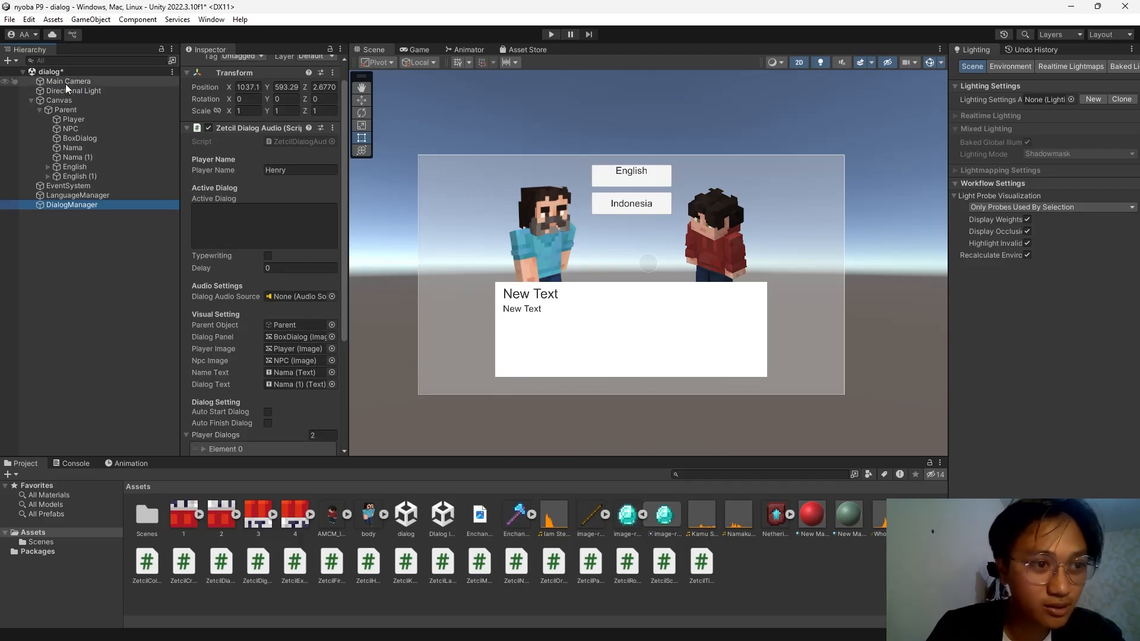
left_click_drag(65, 84, 308, 298)
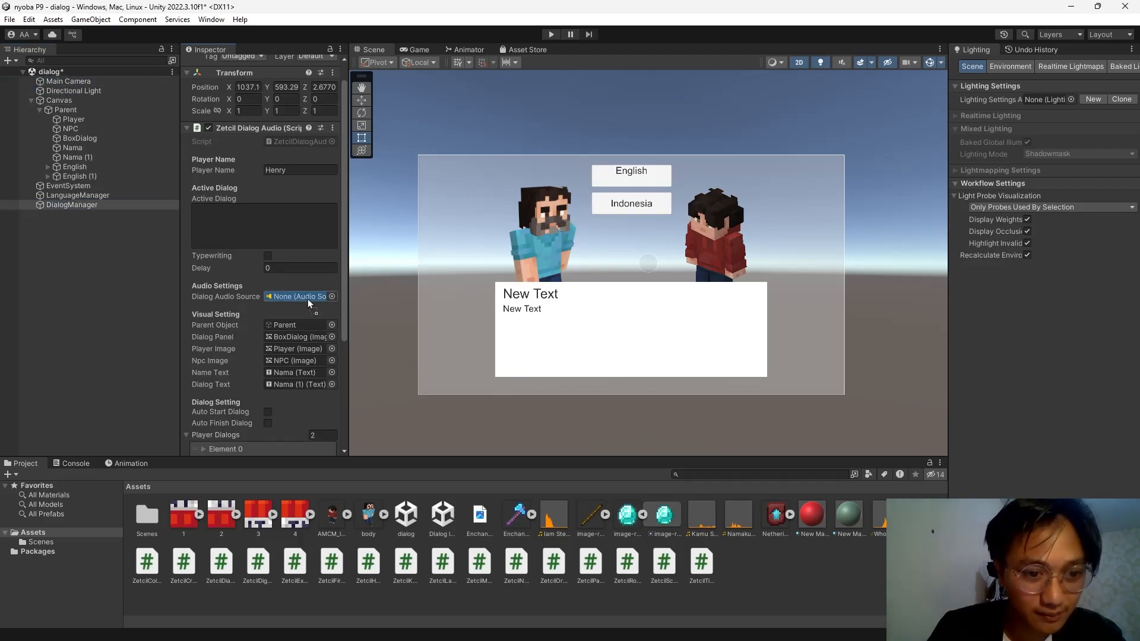
left_click(98, 197)
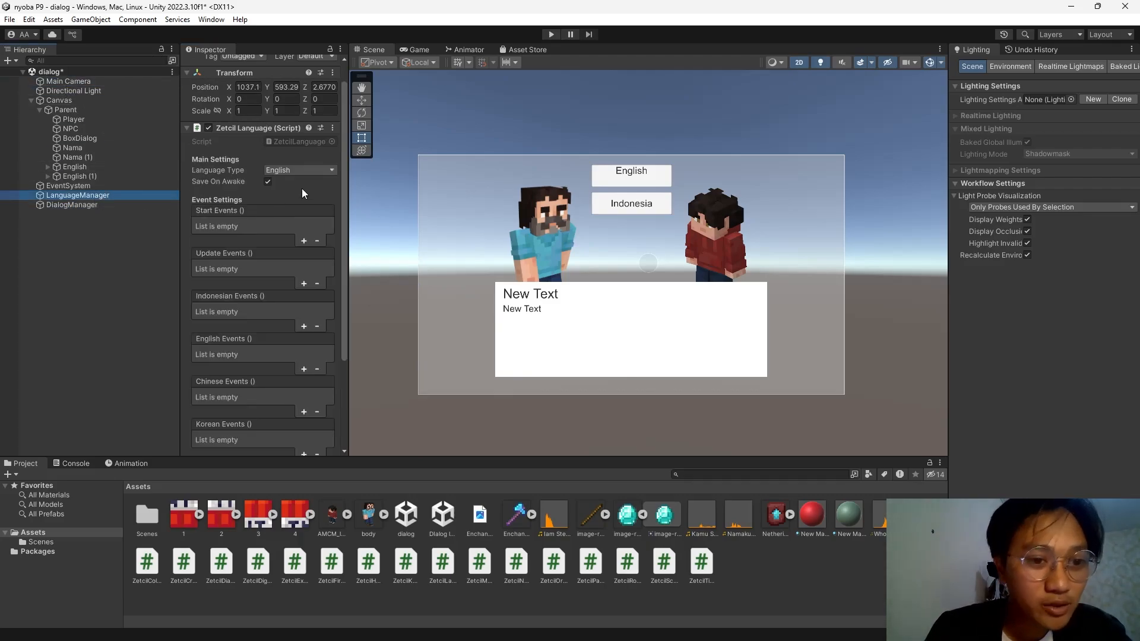
Rename the English (1) button to Indonesia.
left_click(77, 167)
left_click(92, 176)
left_click(268, 62)
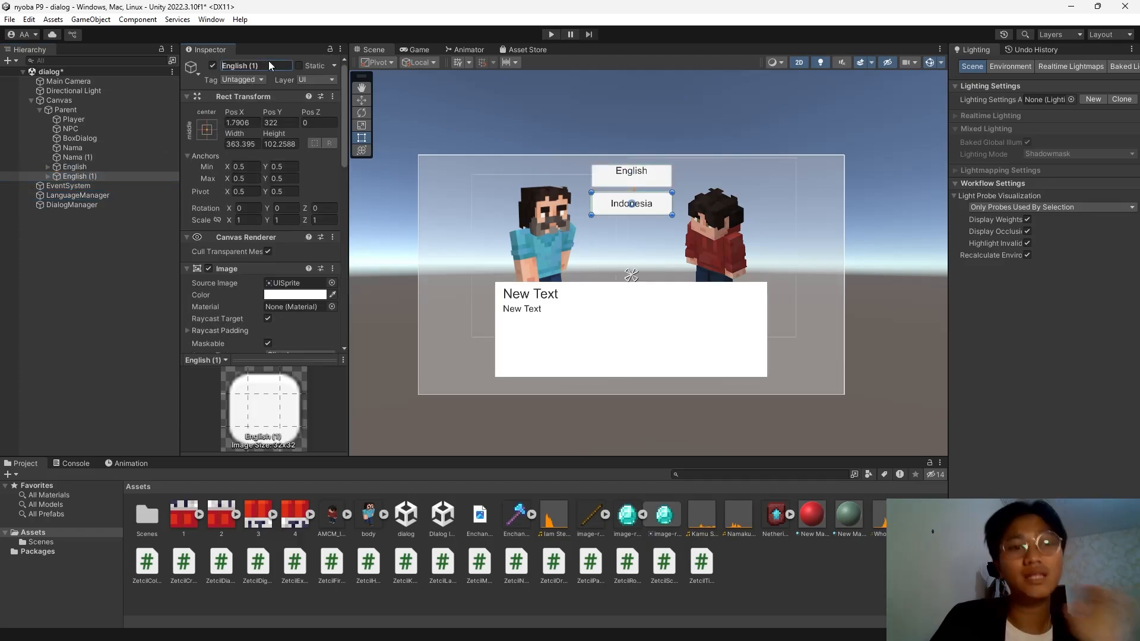
key("BackSpace")
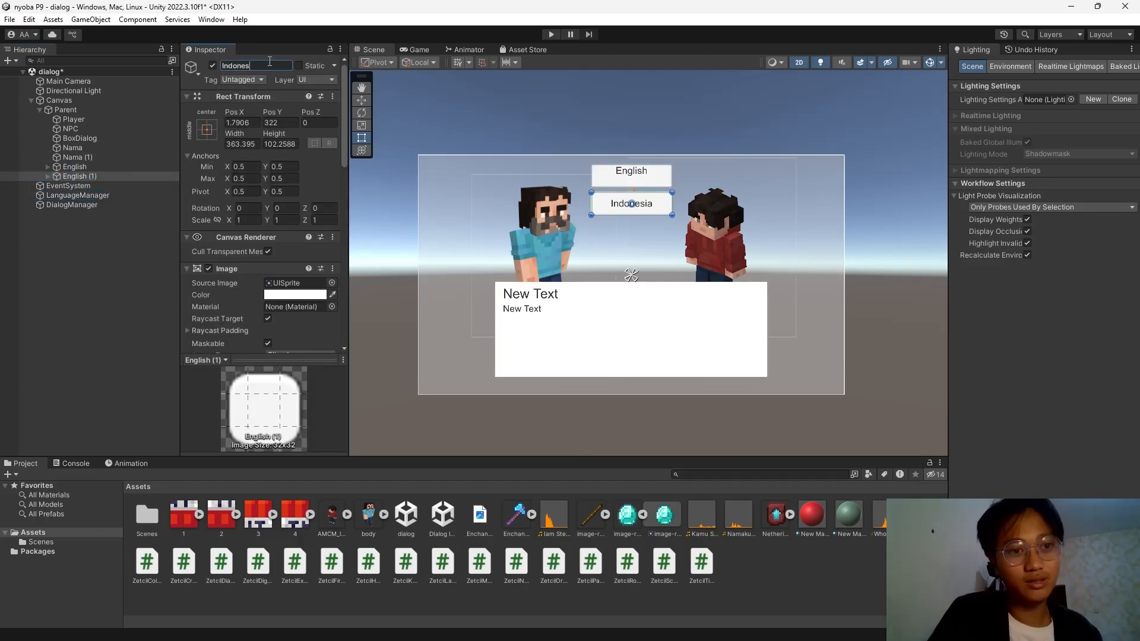
type("Indonesia")
key("Return")
Give the English button On Click calls to DialogManager StartDialog and LanguageManager SaveEnglish.
left_click(95, 168)
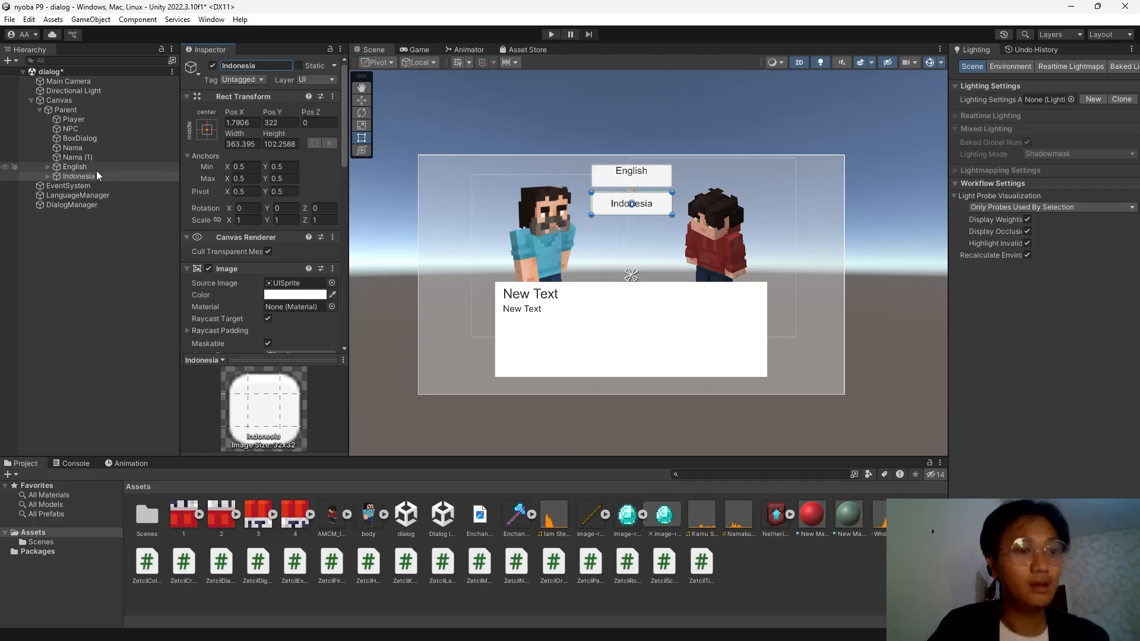
scroll(259, 241, "down", 10)
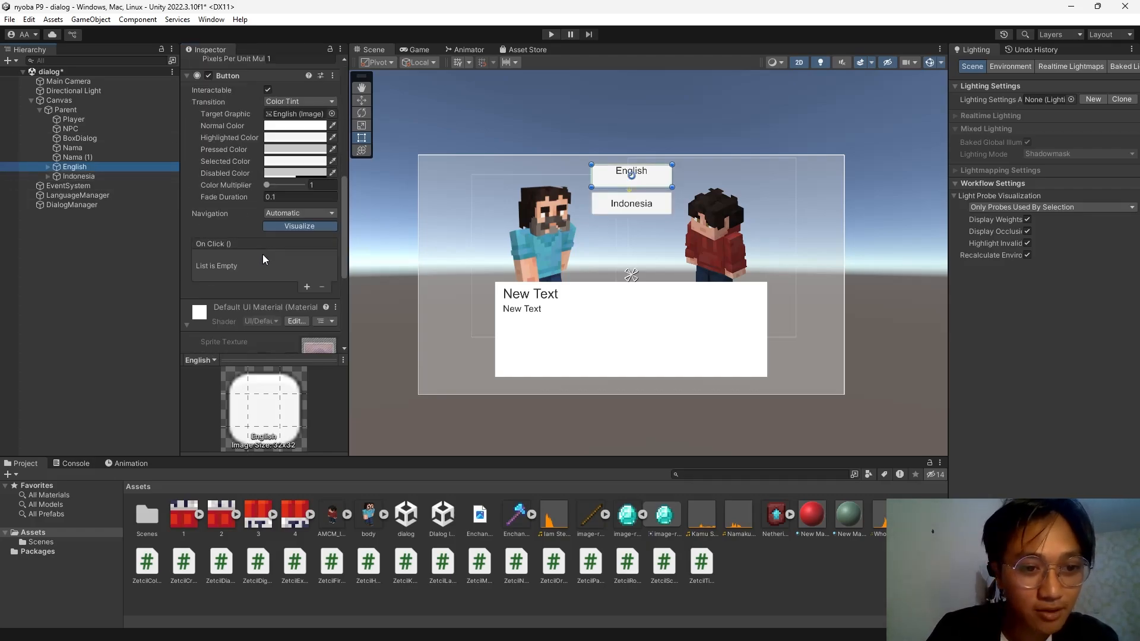
left_click(307, 287)
left_click(308, 290)
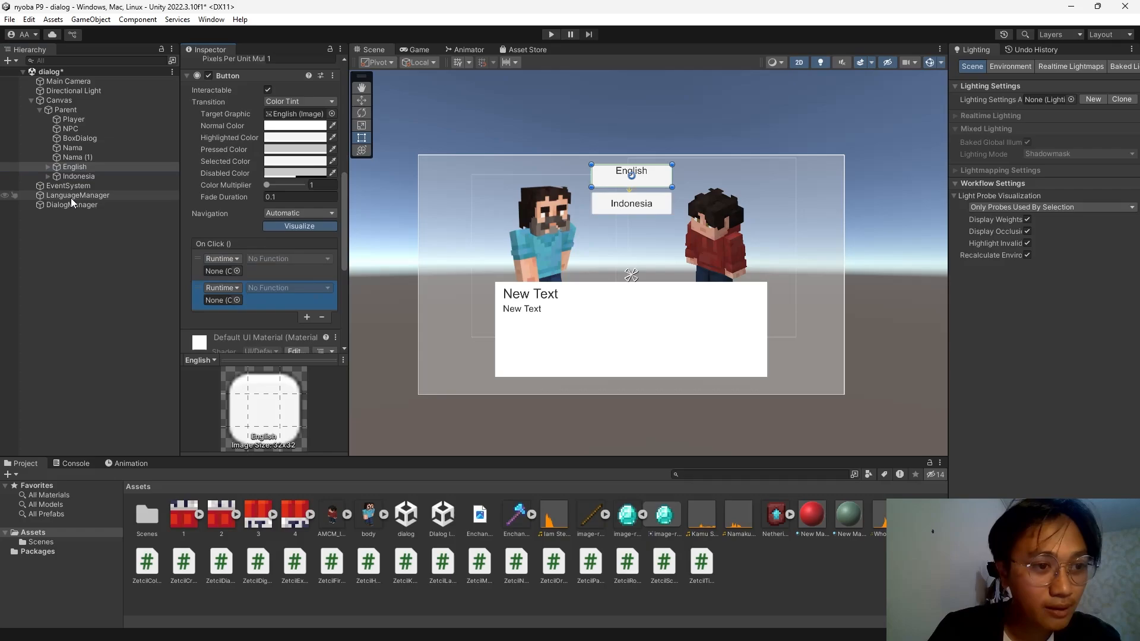
left_click_drag(63, 205, 217, 274)
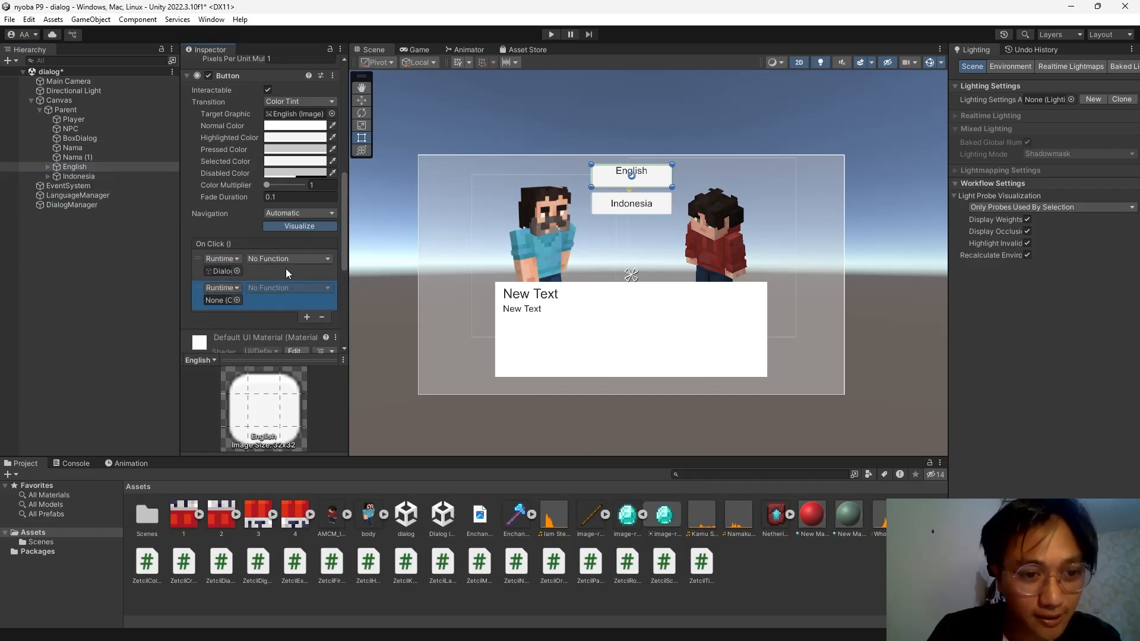
left_click(290, 260)
mouse_move(336, 324)
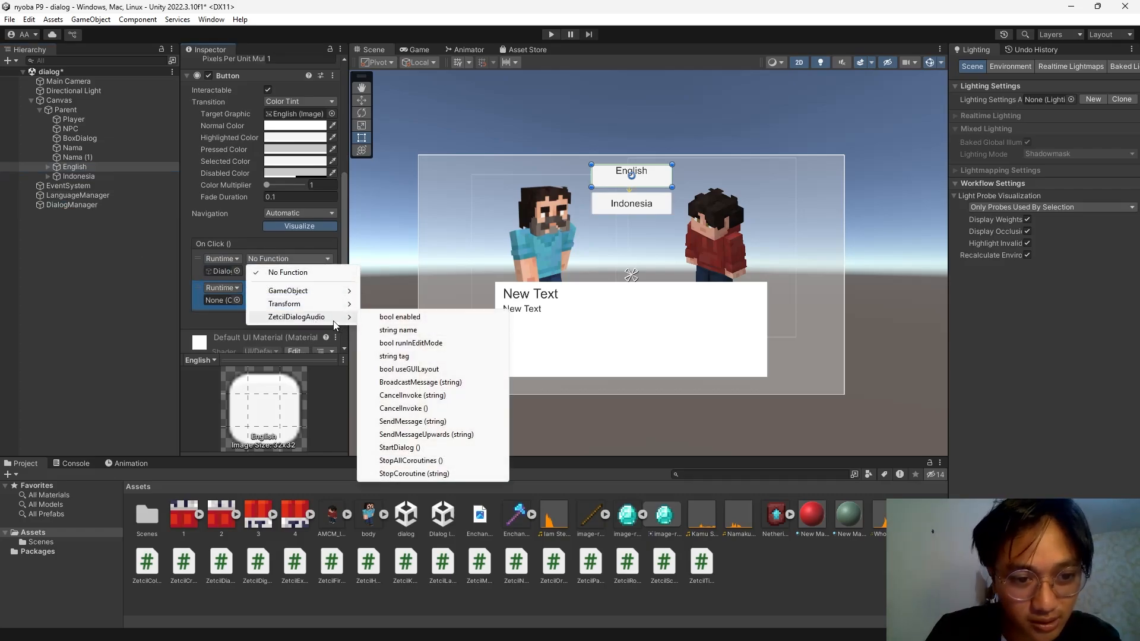
left_click(446, 448)
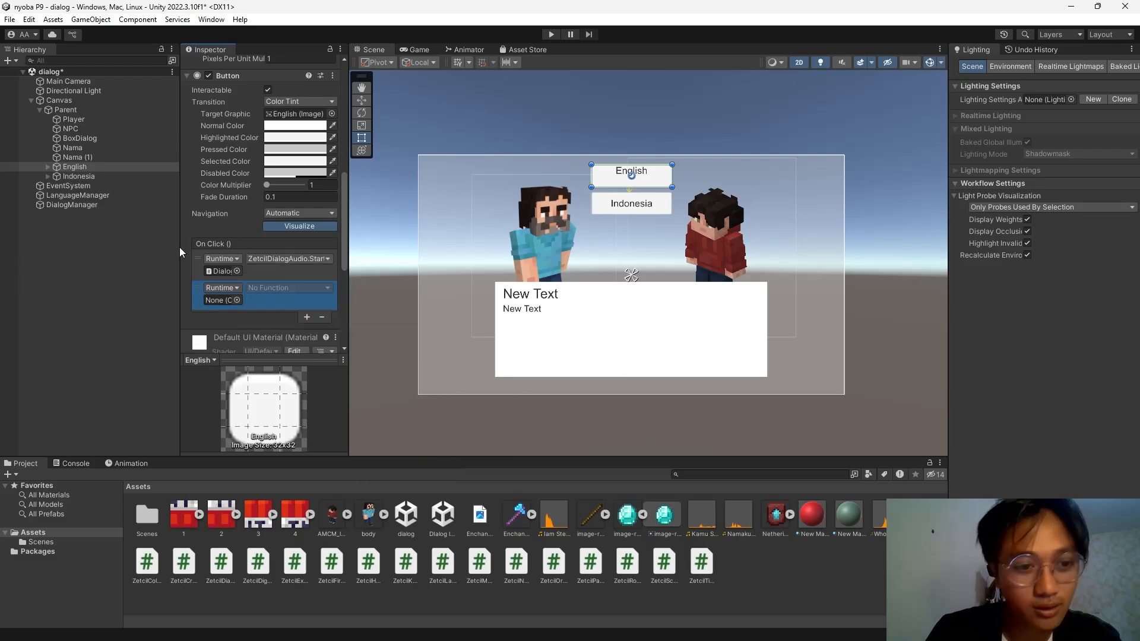
left_click_drag(66, 197, 218, 304)
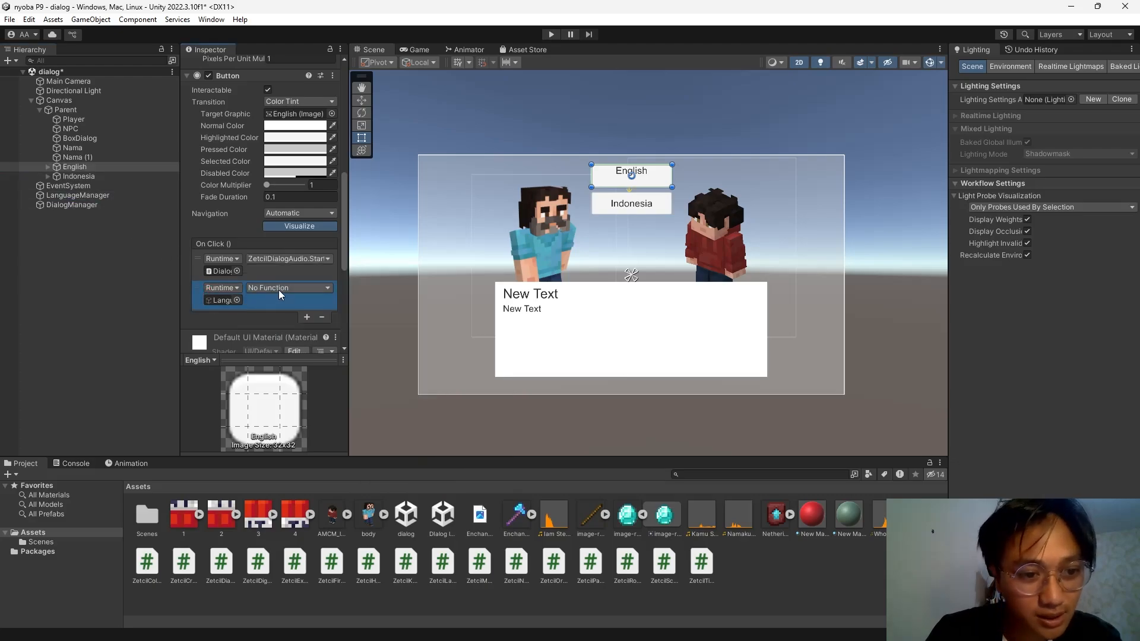
left_click(279, 290)
mouse_move(326, 347)
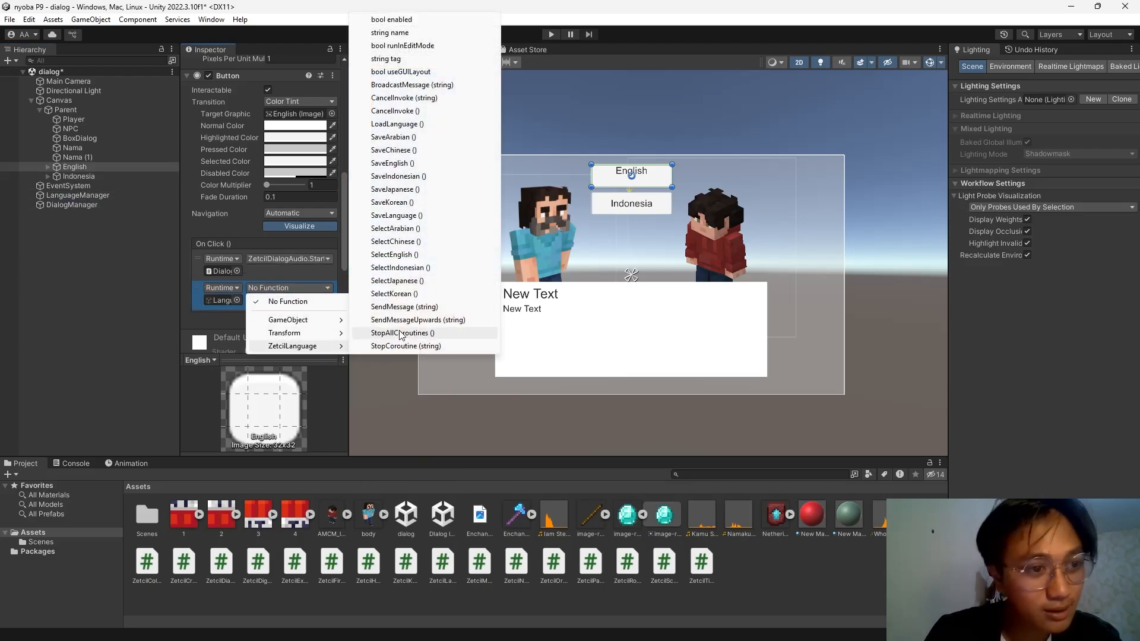
left_click(392, 163)
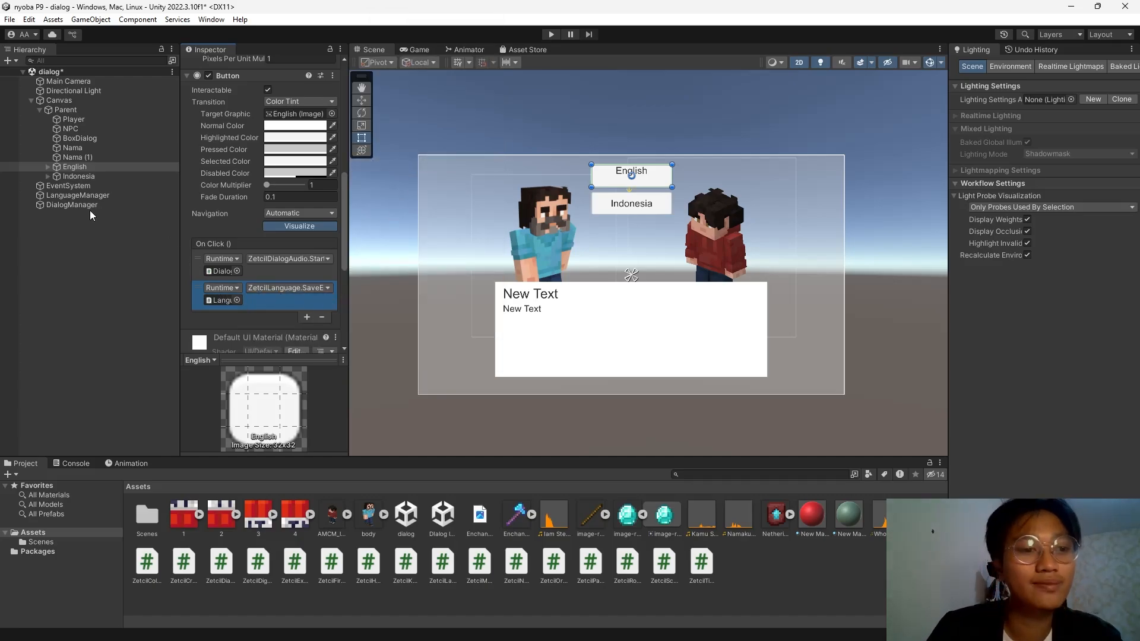
left_click(79, 177)
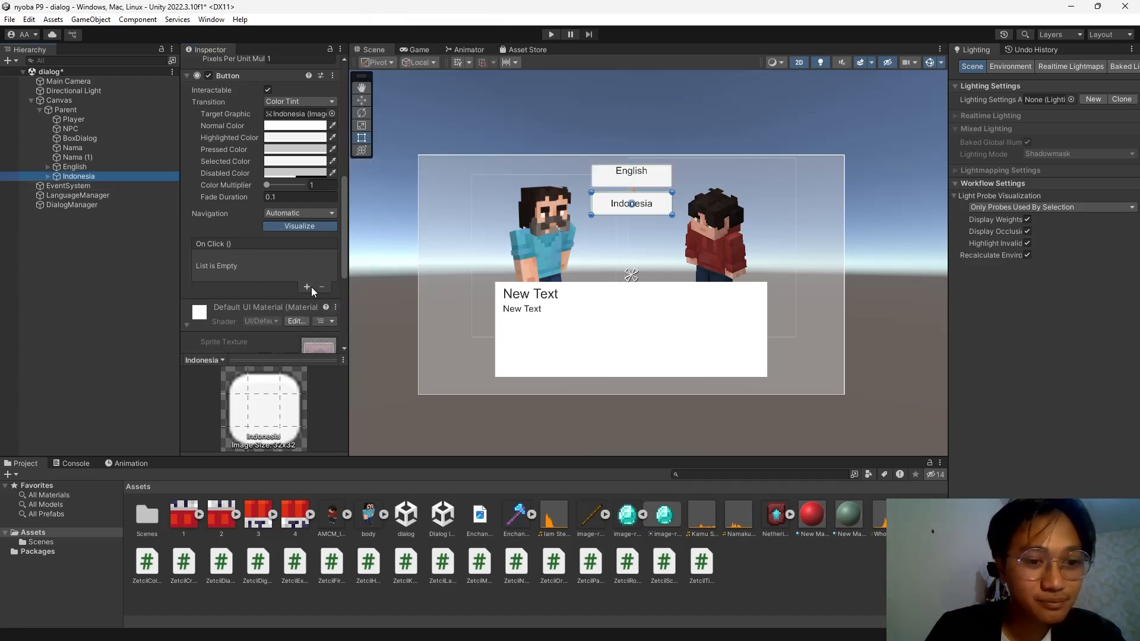
Add On Click calls DialogManager StartDialog and LanguageManager SaveIndonesian to the Indonesia button.
left_click(310, 287)
left_click(310, 290)
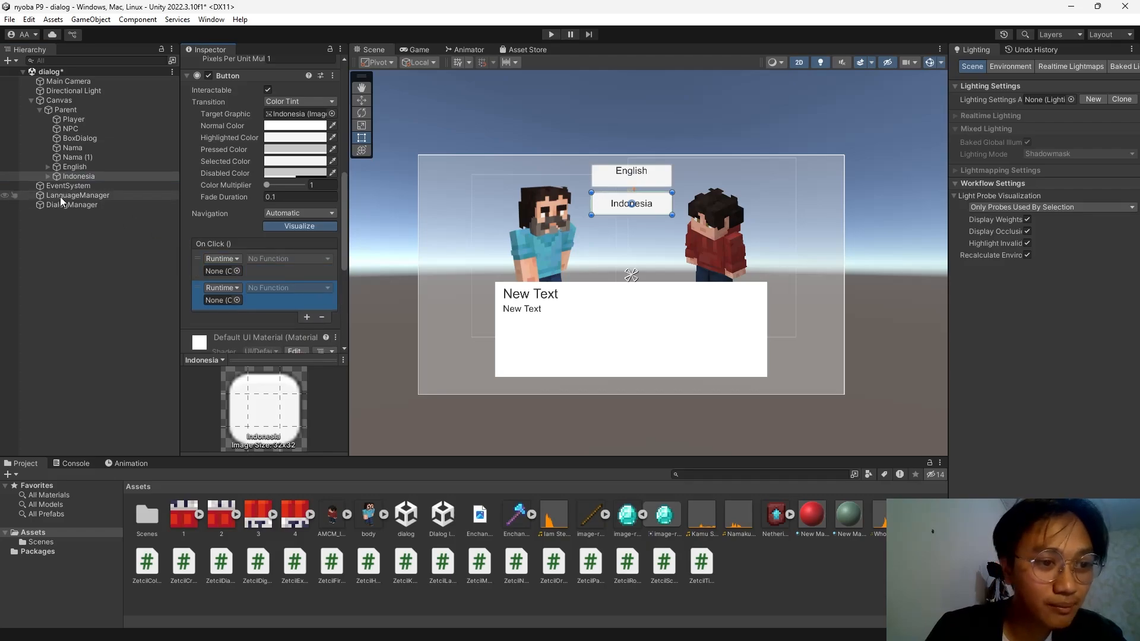
left_click_drag(58, 205, 221, 270)
left_click(279, 260)
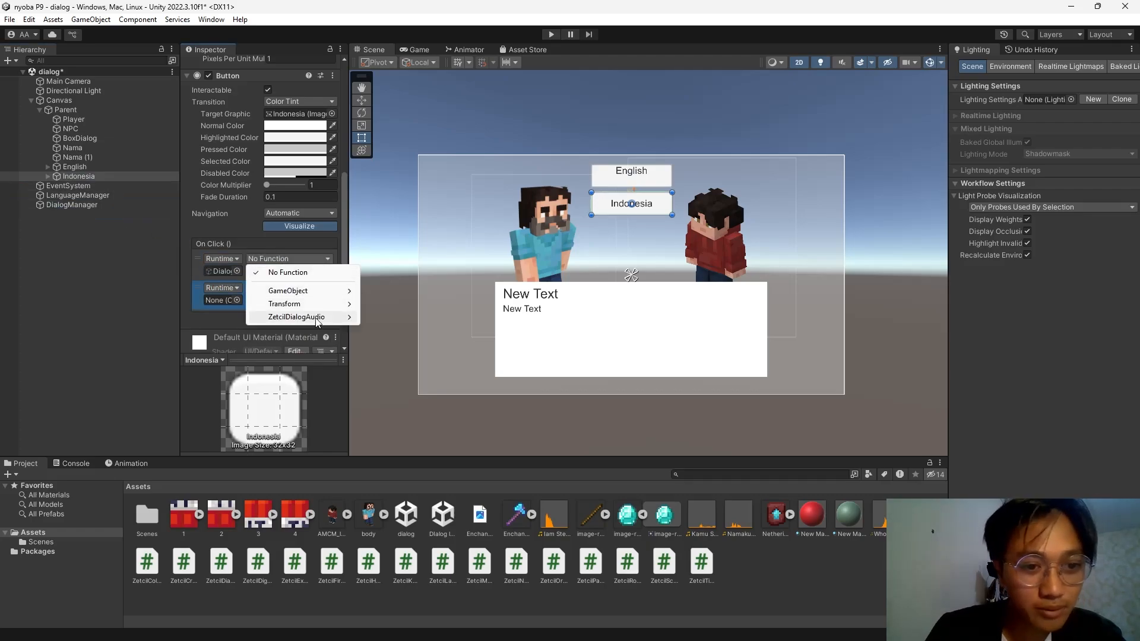
mouse_move(316, 321)
left_click(410, 447)
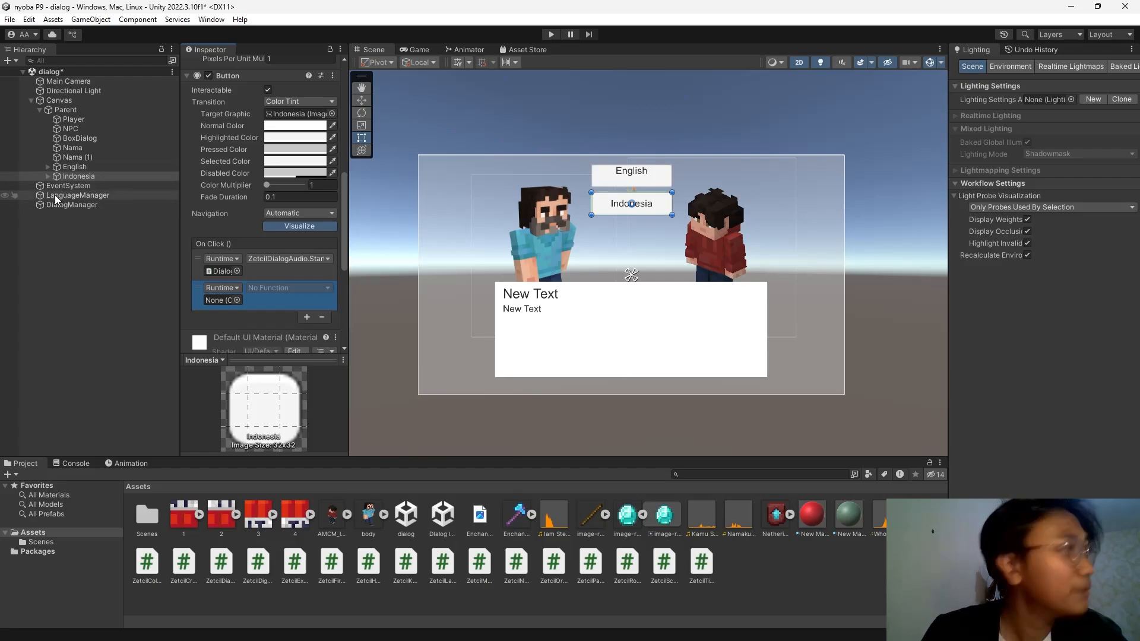
left_click_drag(55, 195, 225, 300)
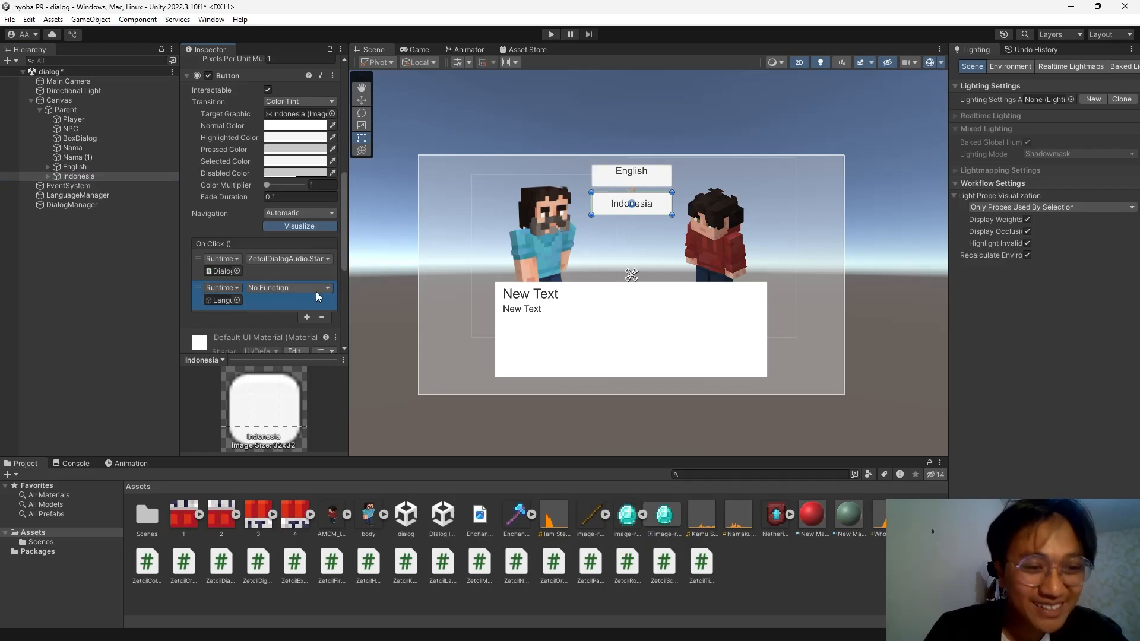
left_click(316, 289)
mouse_move(297, 347)
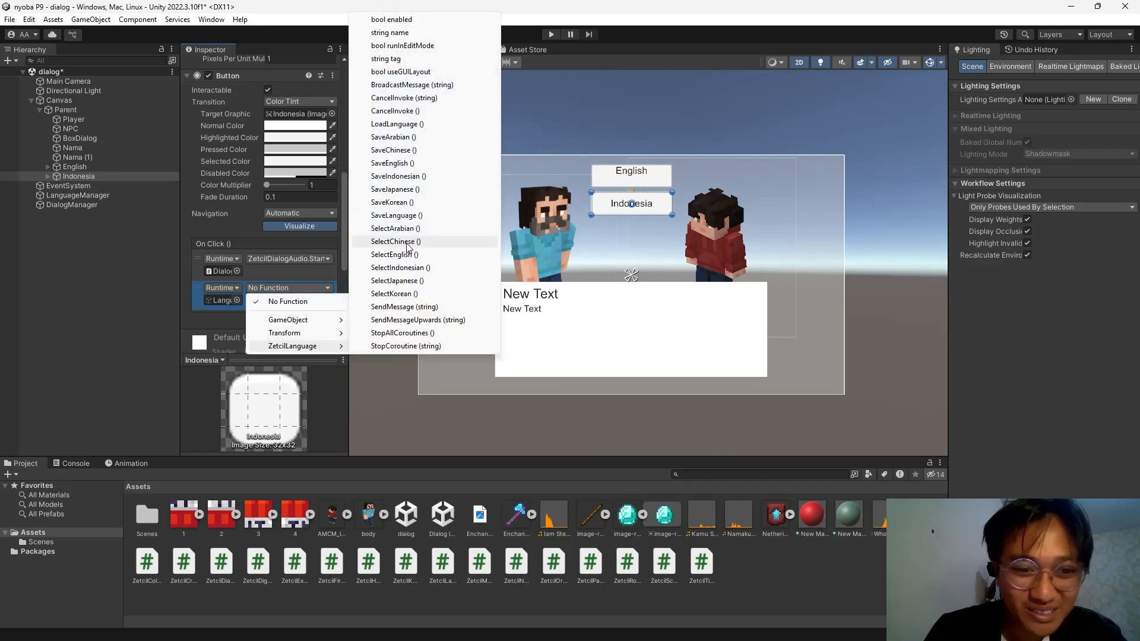
left_click(397, 177)
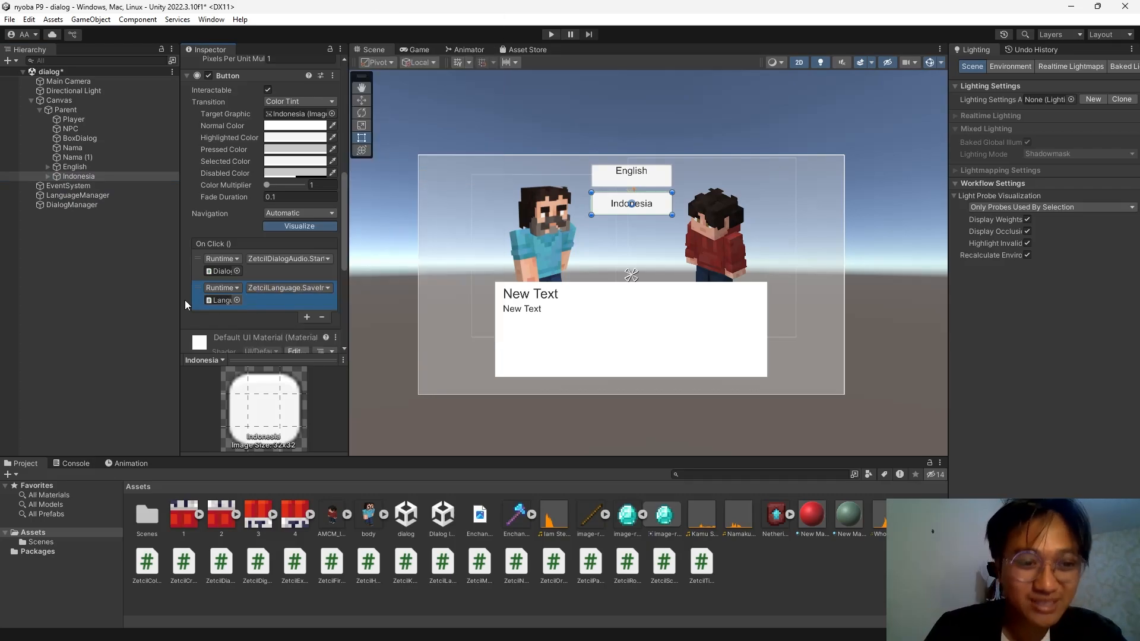
scroll(244, 277, "up", 10)
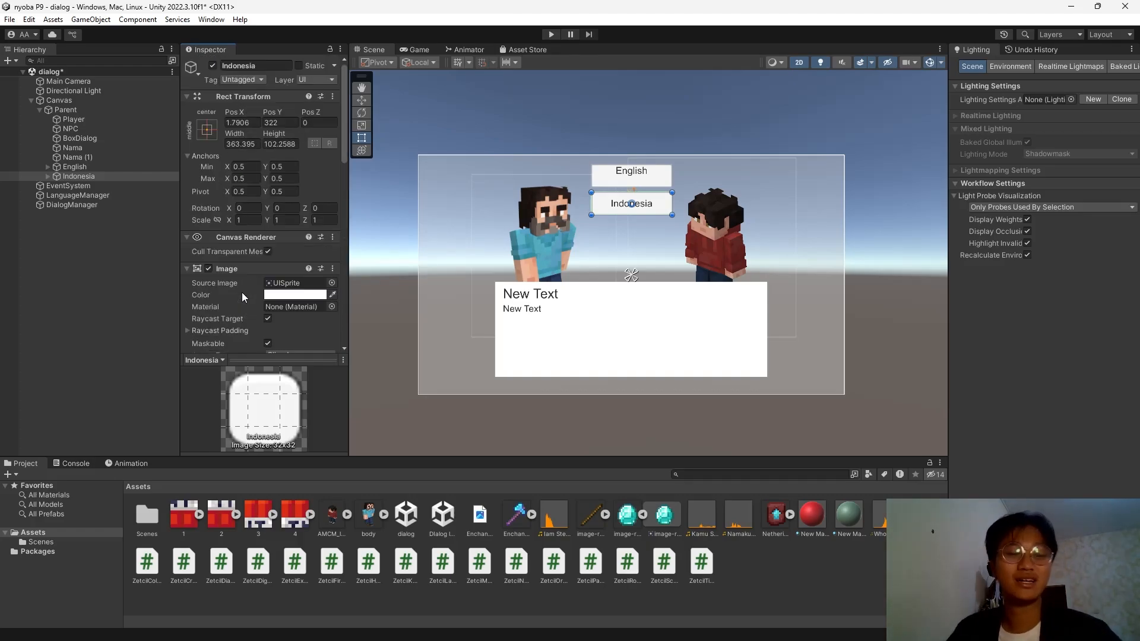
scroll(241, 293, "down", 5)
scroll(241, 293, "up", 5)
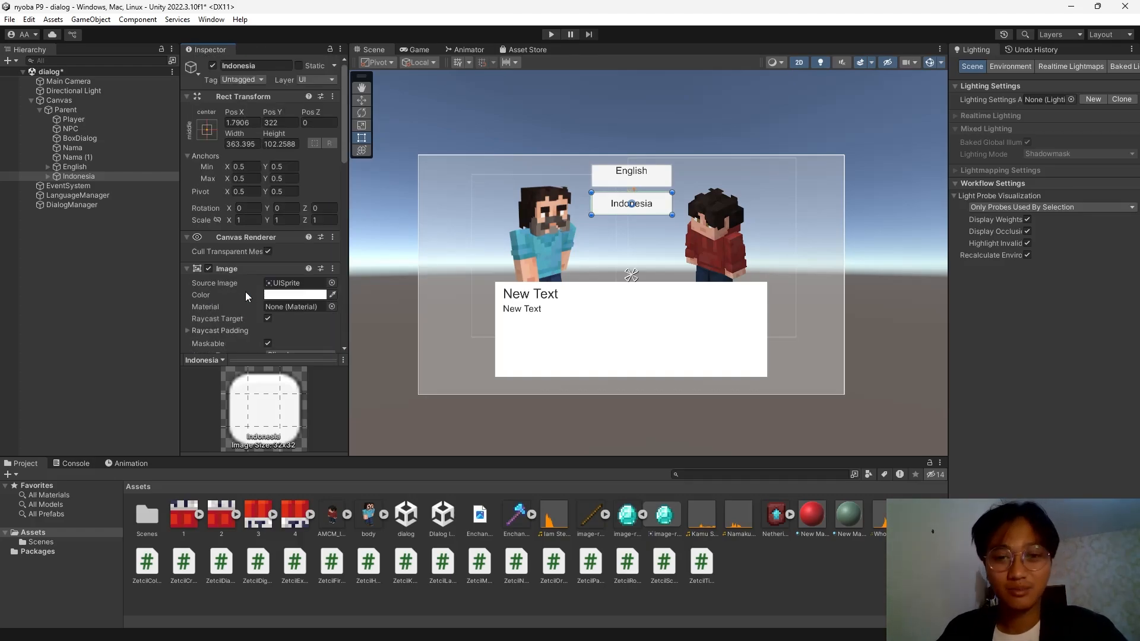
Play the scene, run the English dialog, then replay it in Indonesian up to 'Namaku Steve!'.
left_click(550, 34)
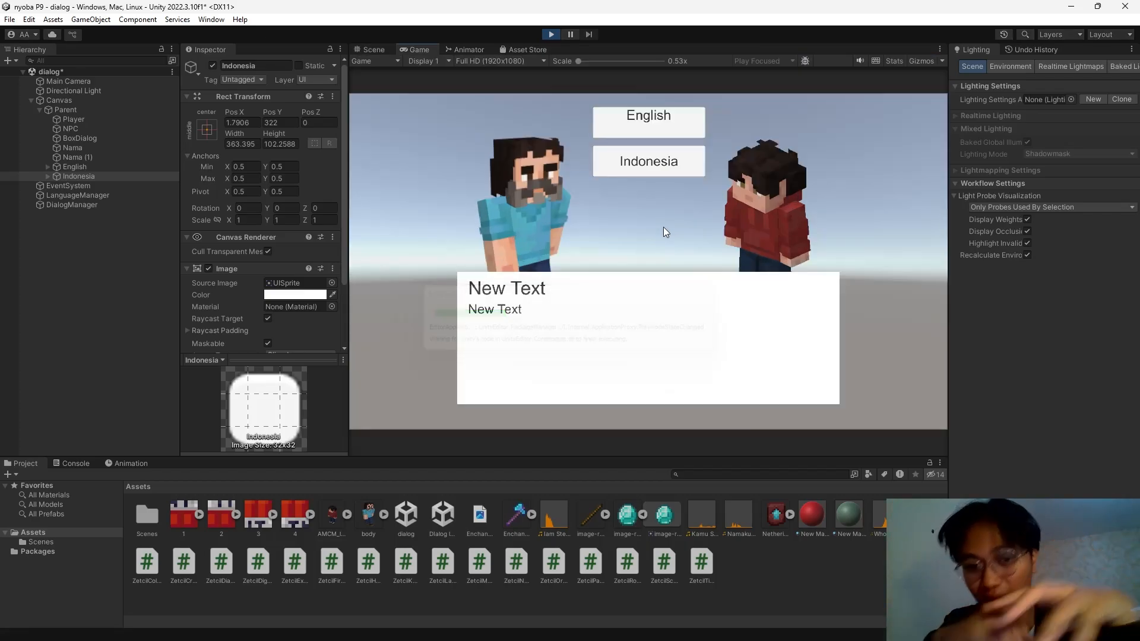
left_click(669, 138)
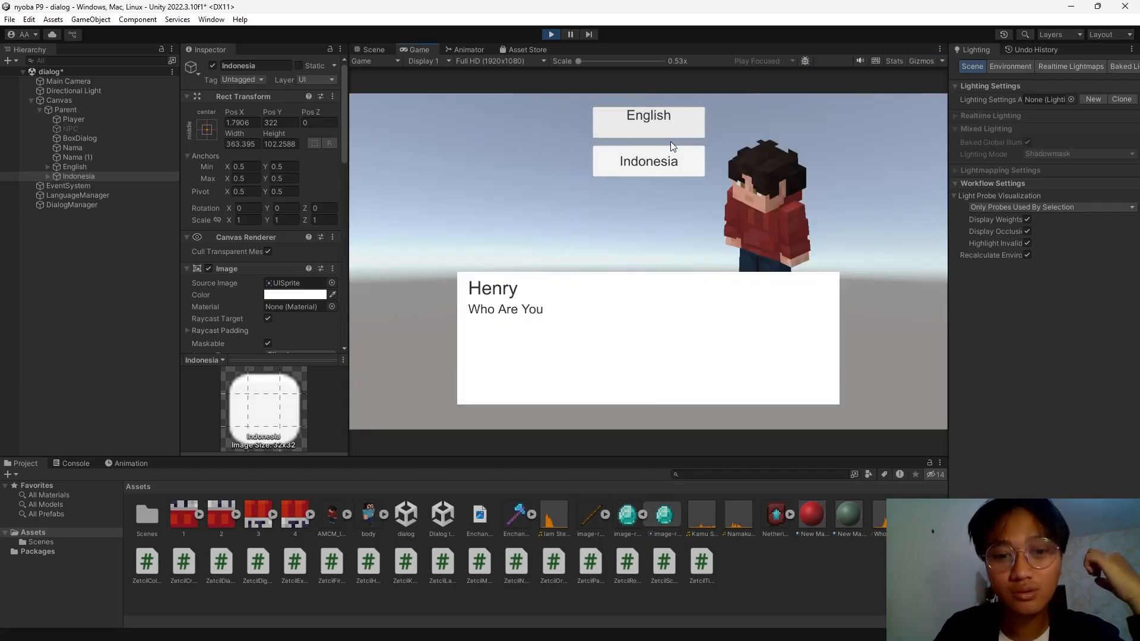
left_click(747, 313)
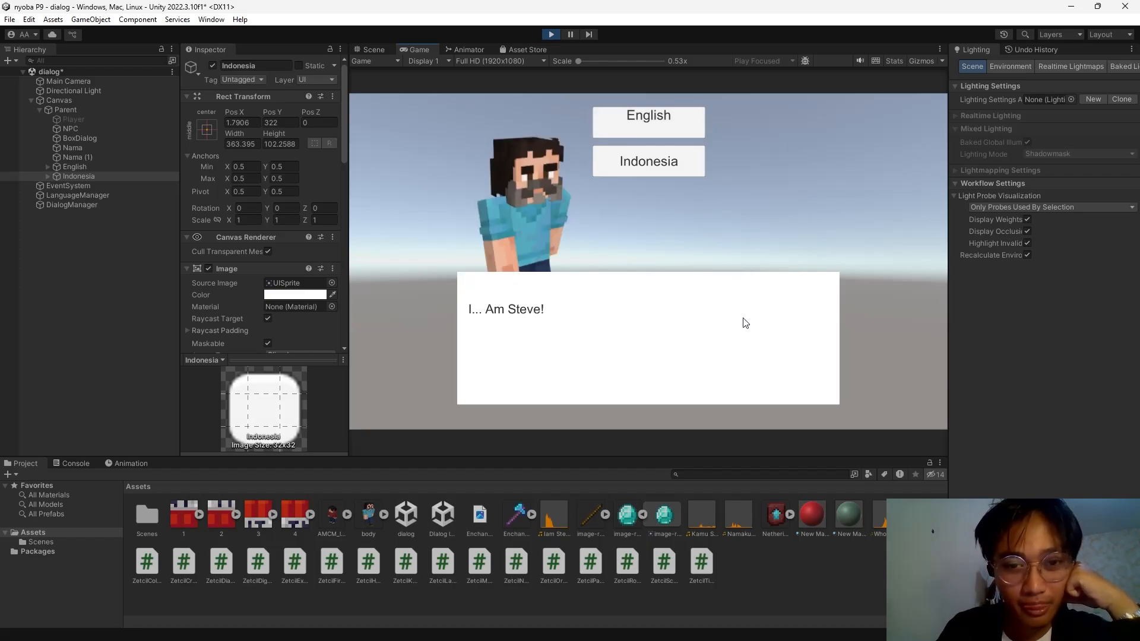
left_click(745, 322)
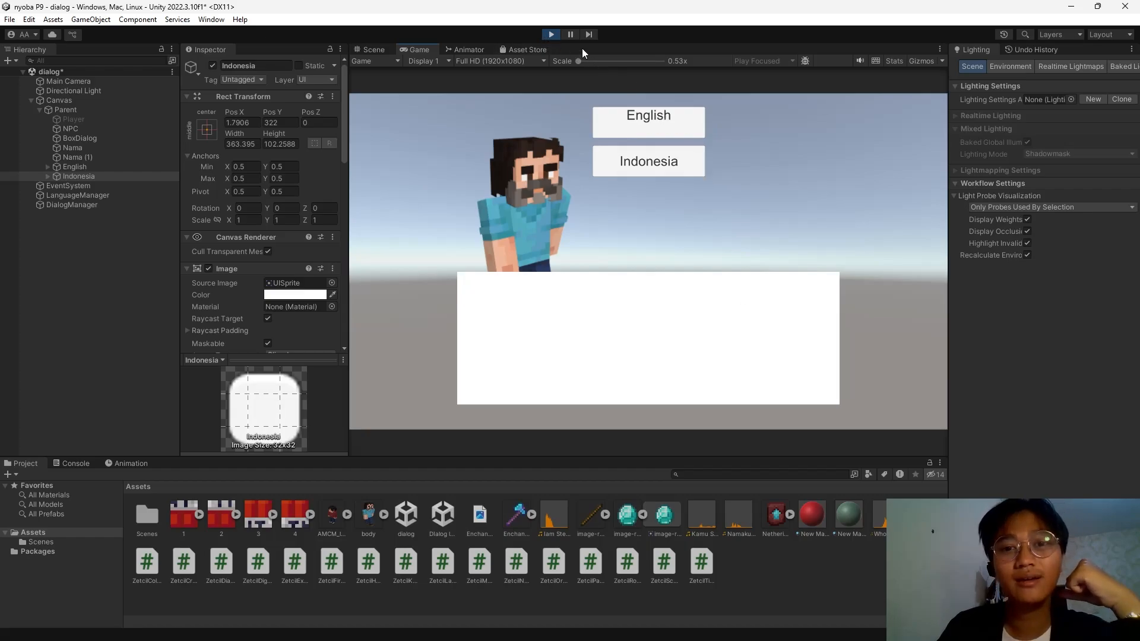
left_click(653, 159)
left_click(670, 161)
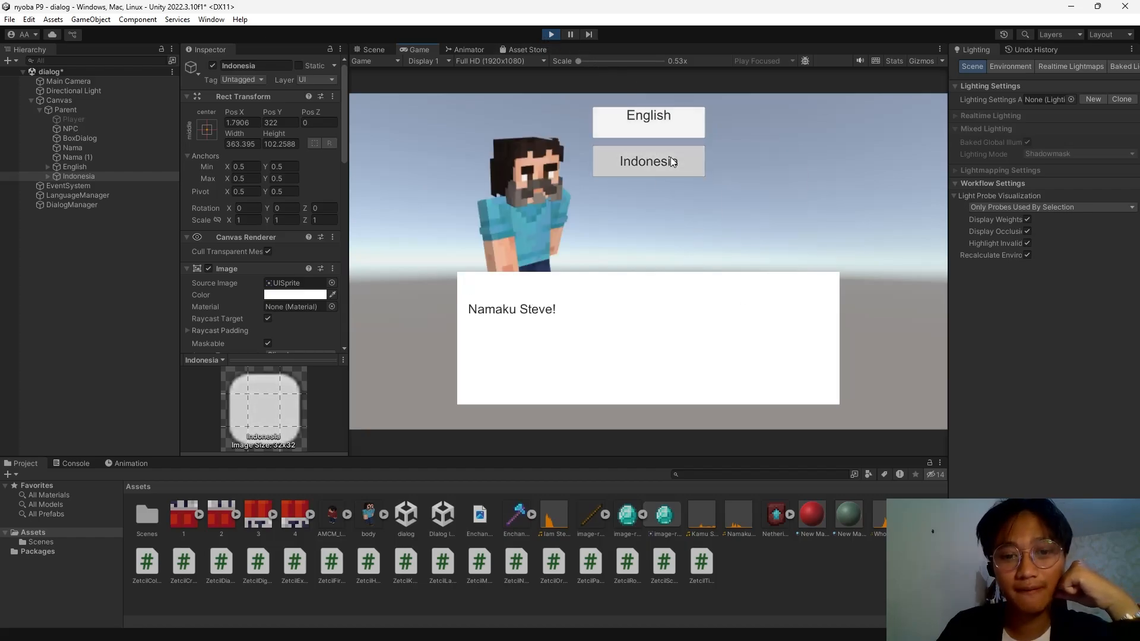
left_click(670, 161)
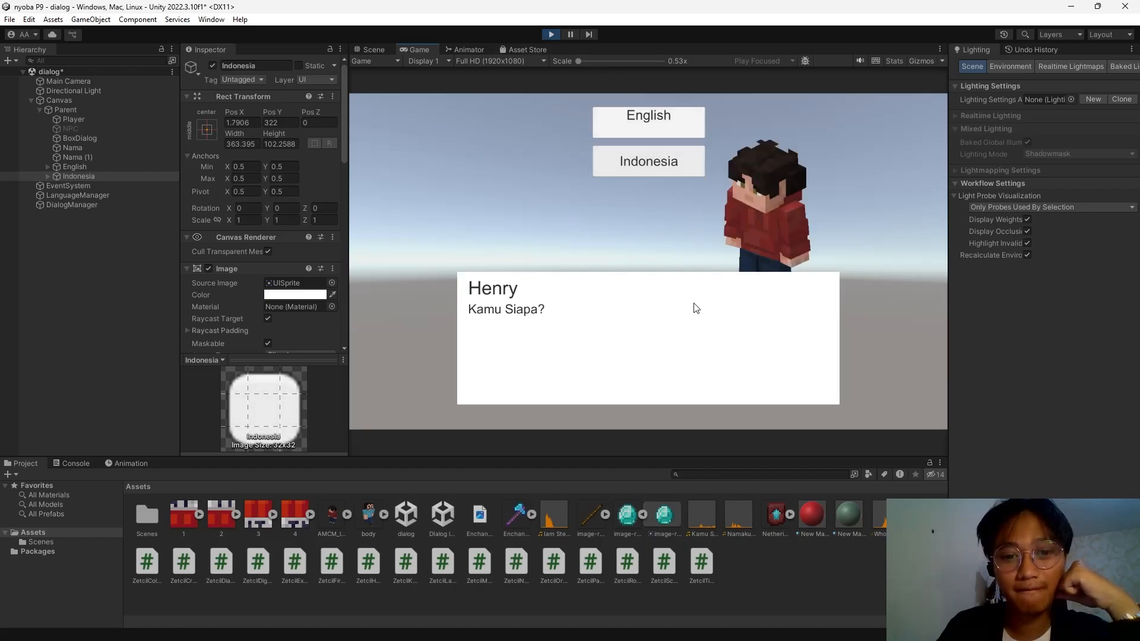
left_click(710, 349)
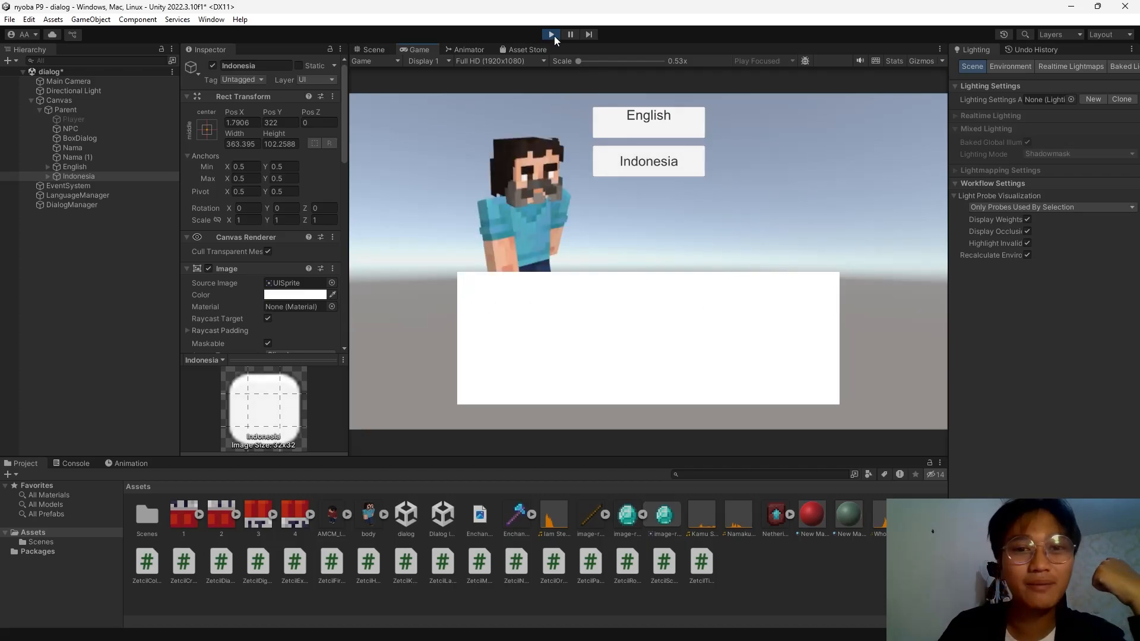
Stop play mode and read the ZetcilPassword code section in the Google Docs module.
left_click(551, 34)
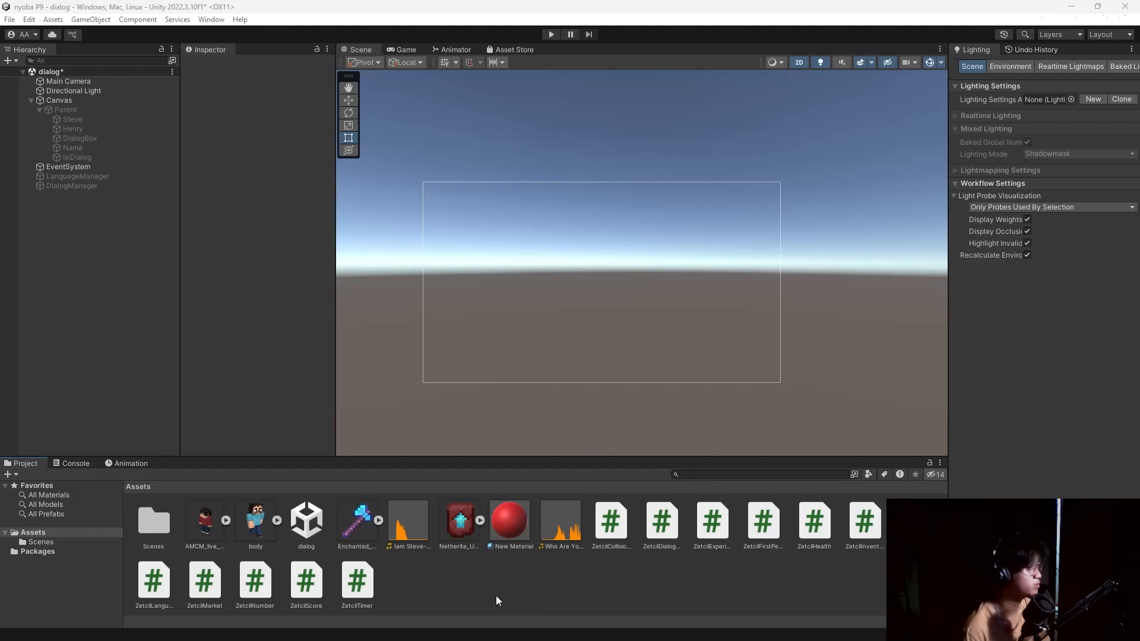
key("alt+Tab")
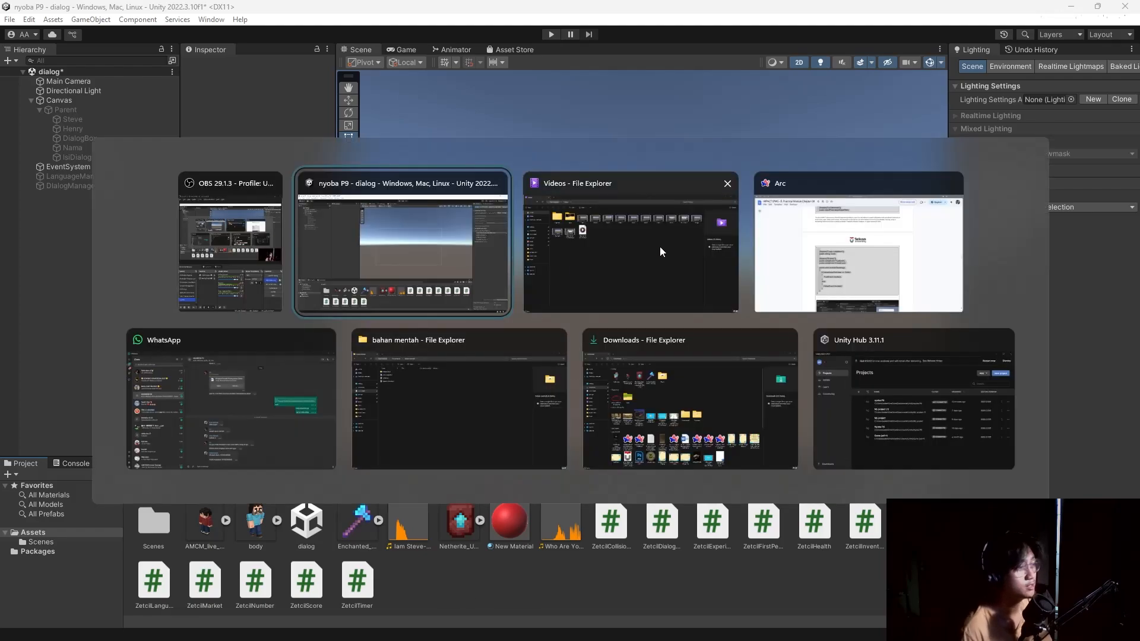
left_click(818, 260)
scroll(457, 345, "up", 6)
scroll(457, 345, "down", 6)
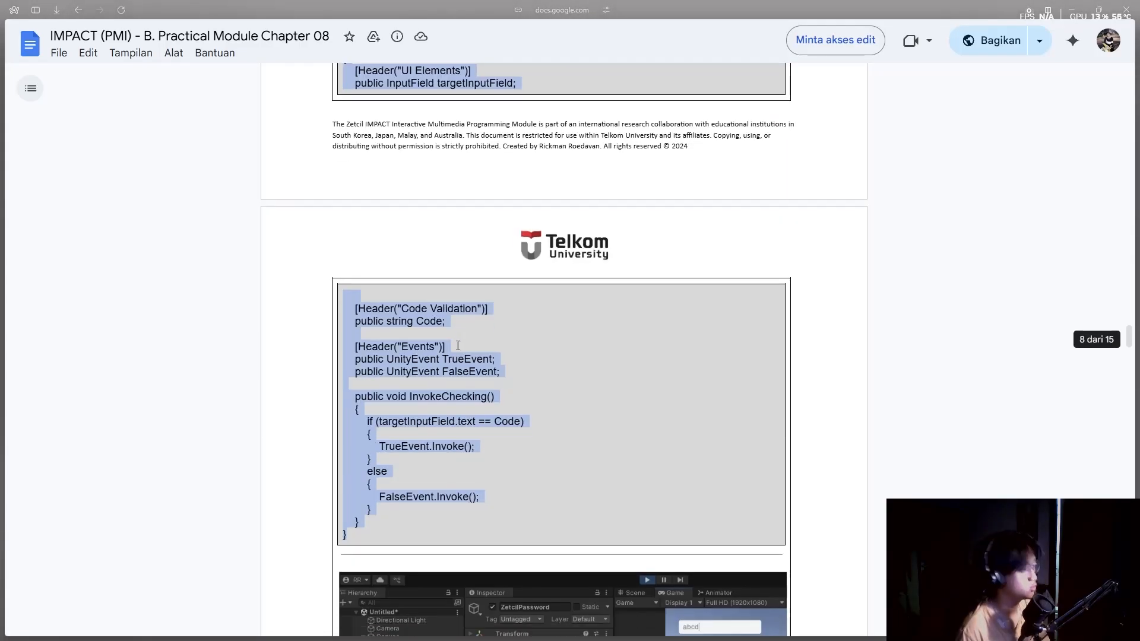
scroll(461, 343, "up", 5)
key("alt+Tab")
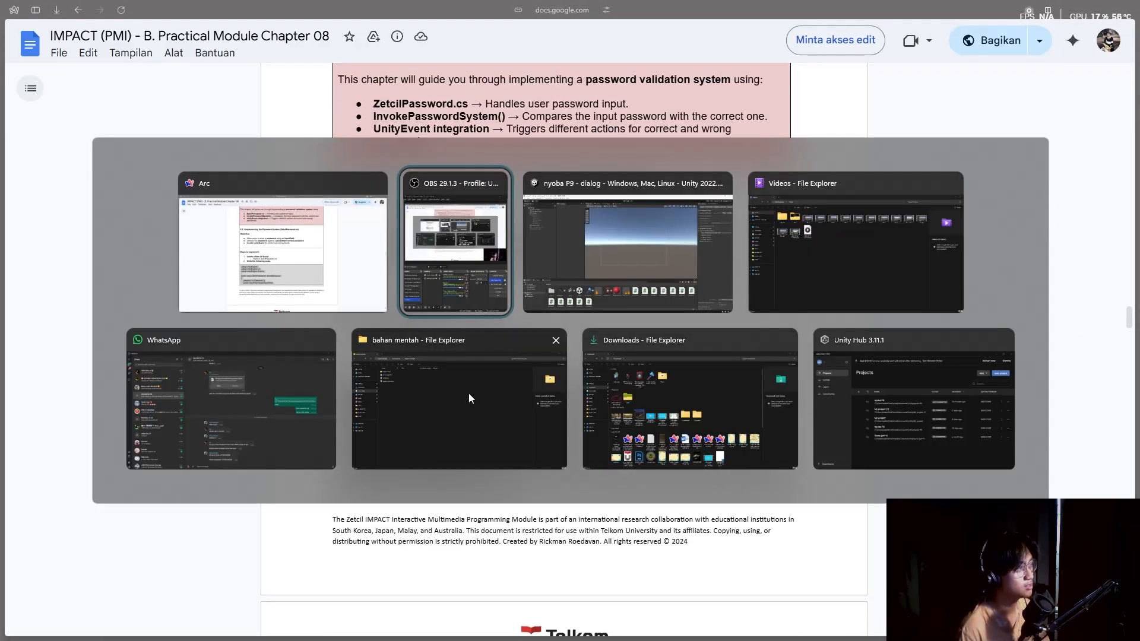
Create a C# script named ZetcilPassword in the Assets folder.
left_click(587, 278)
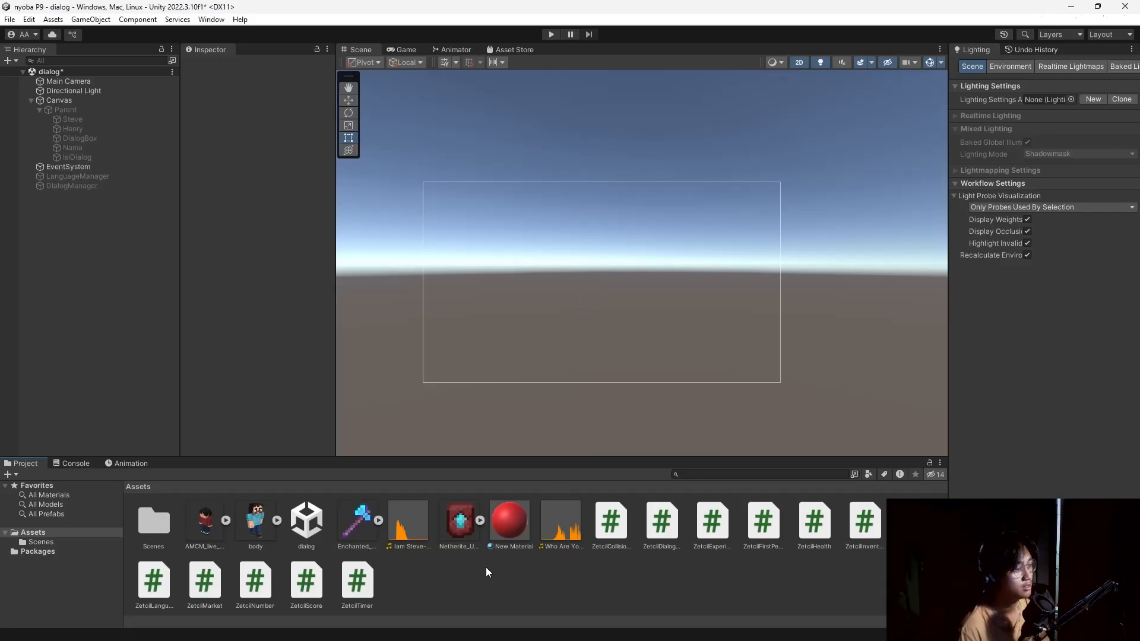
right_click(479, 573)
mouse_move(545, 243)
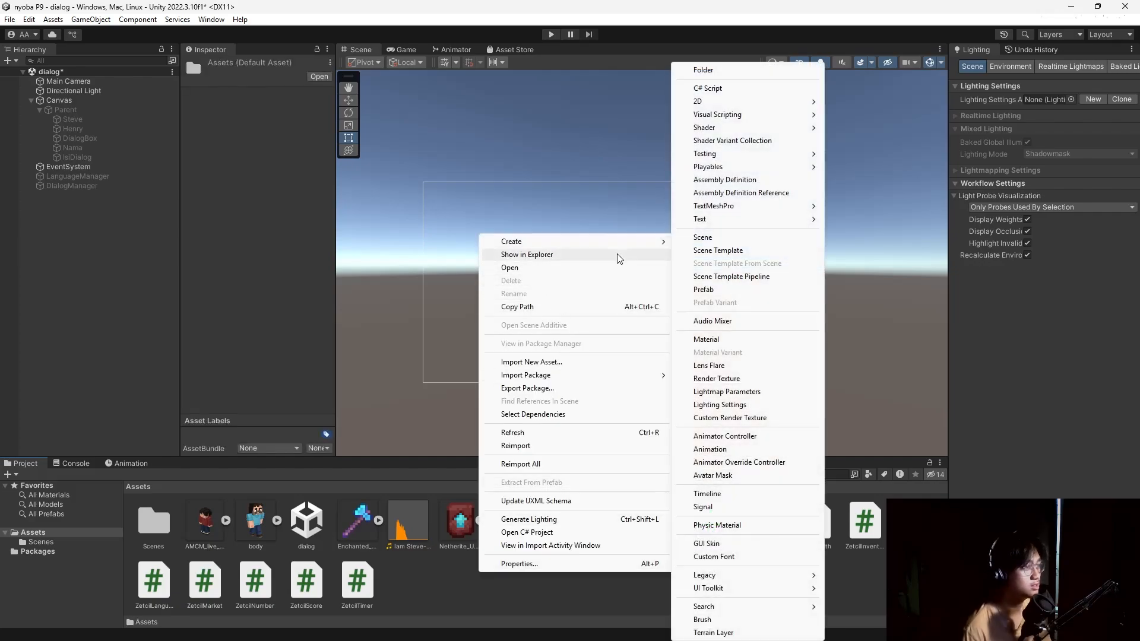
left_click(708, 88)
type("Z")
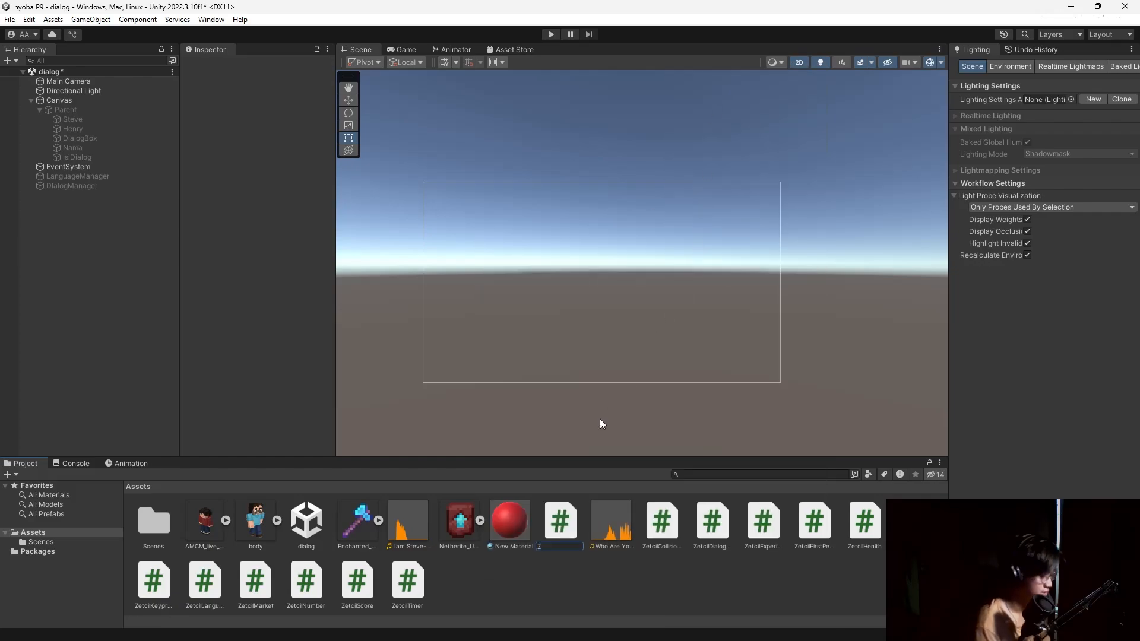
type("etcilPasswor")
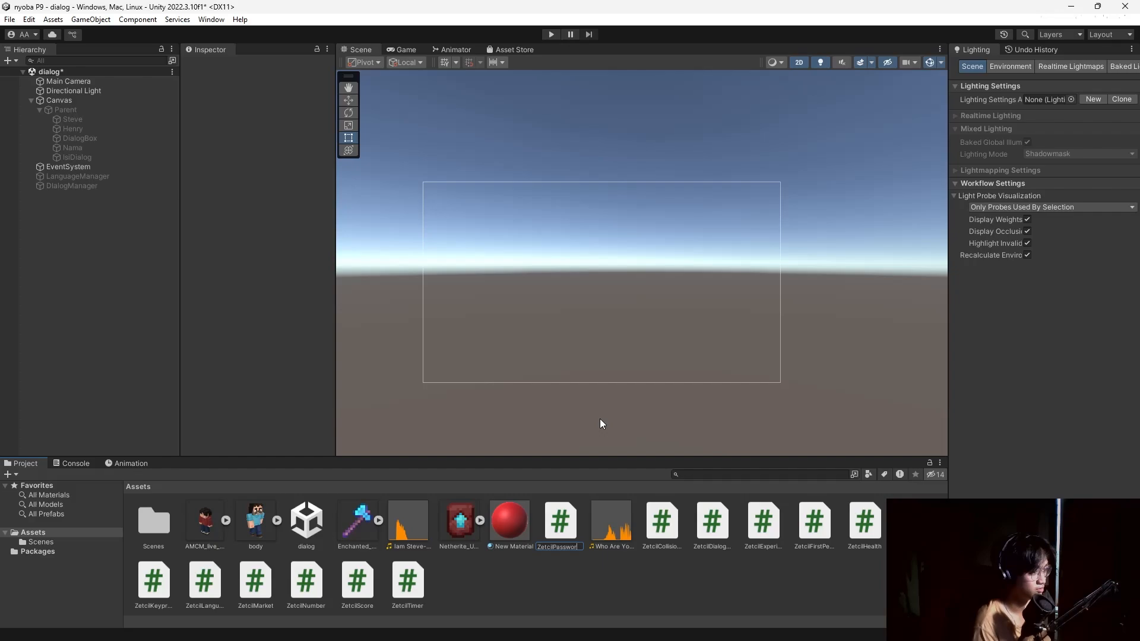
type("d")
key("Return")
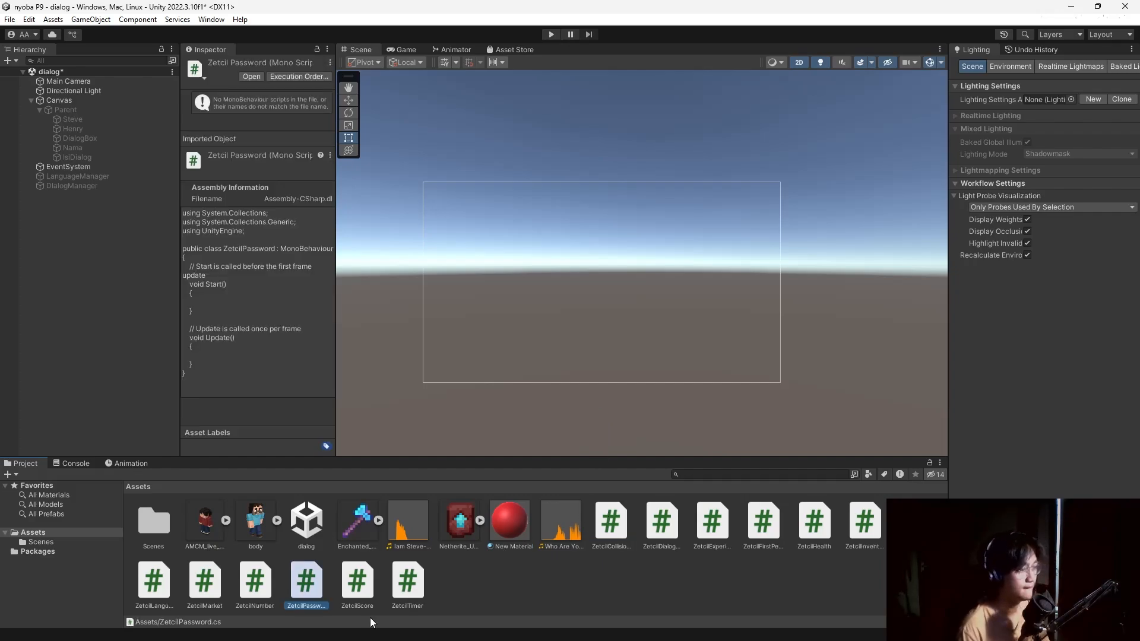
Paste the password-checking code into ZetcilPassword.cs, save it and close VS Code.
double_click(306, 582)
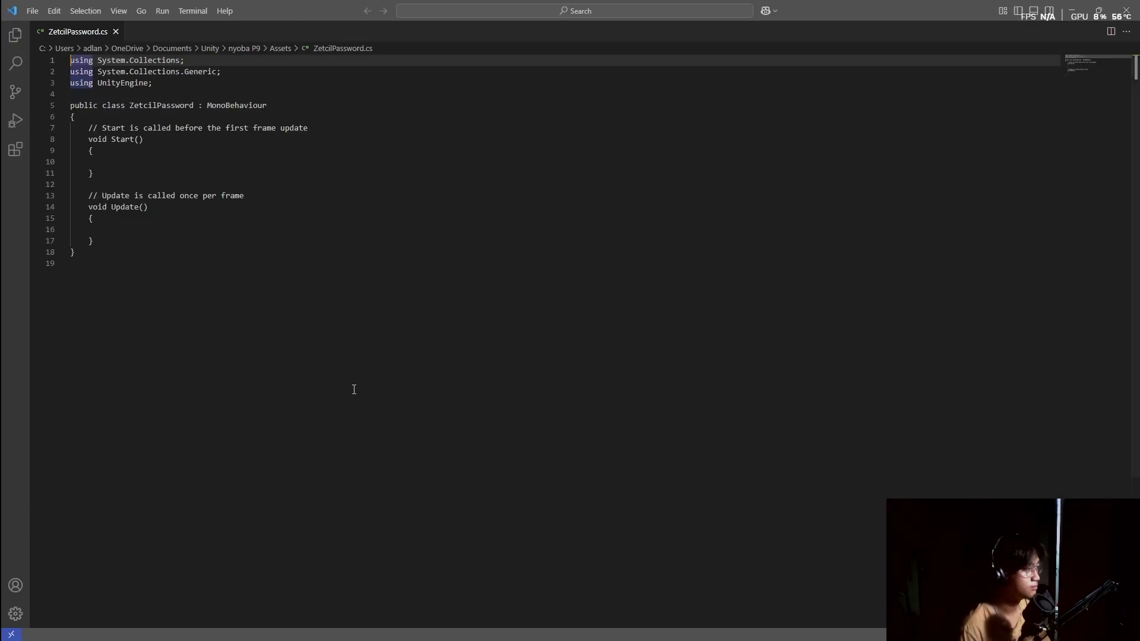
key("ctrl+a")
key("ctrl+v")
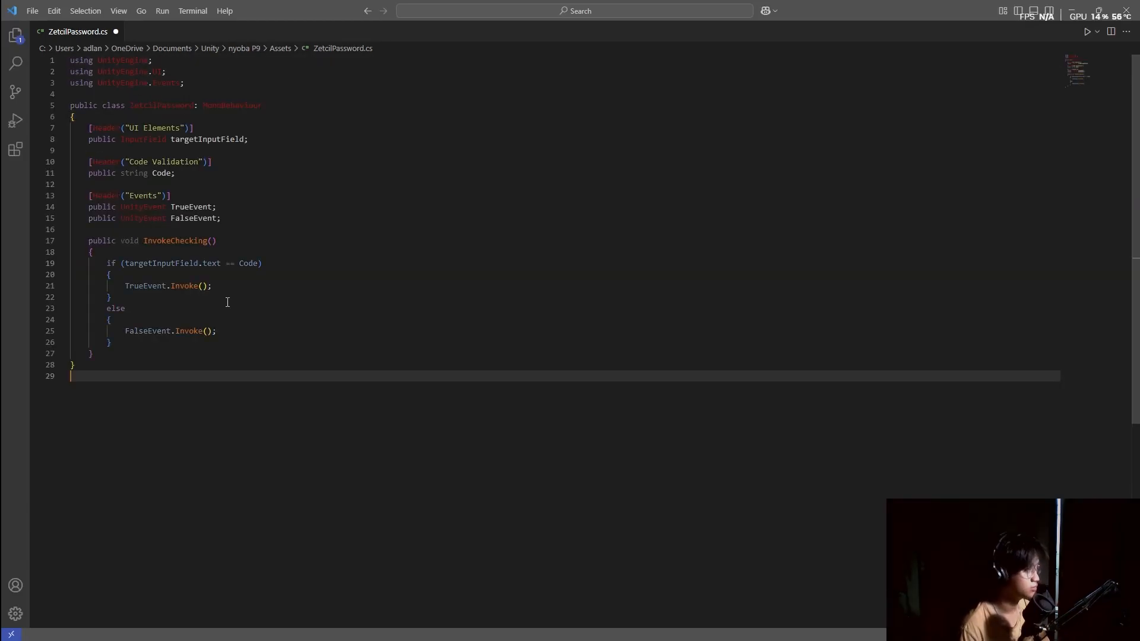
key("ctrl+s")
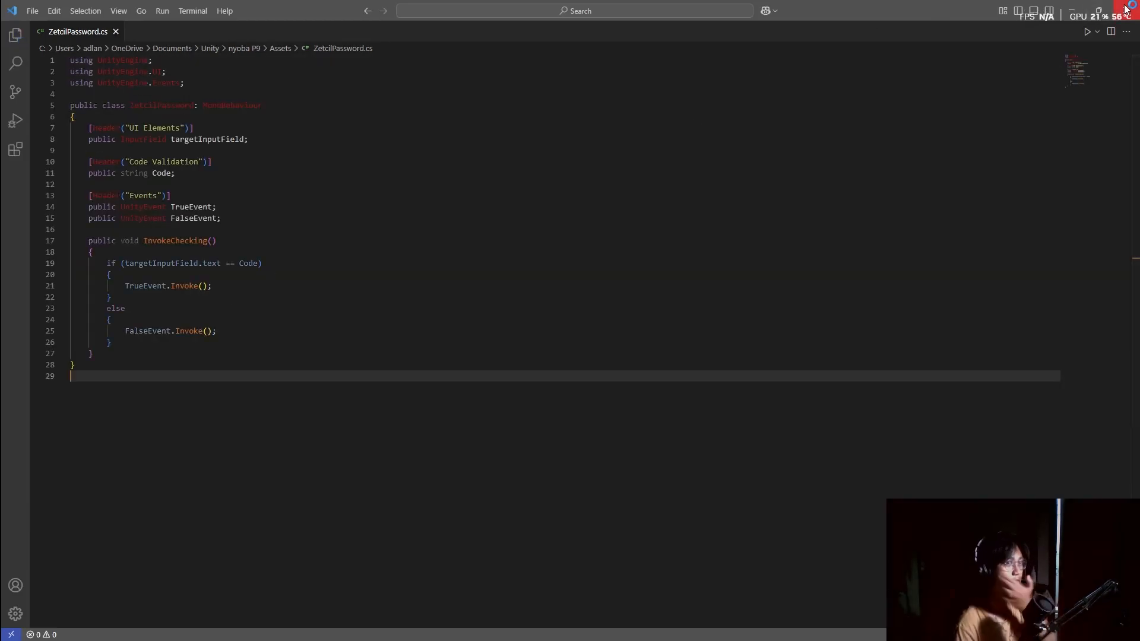
left_click(1117, 20)
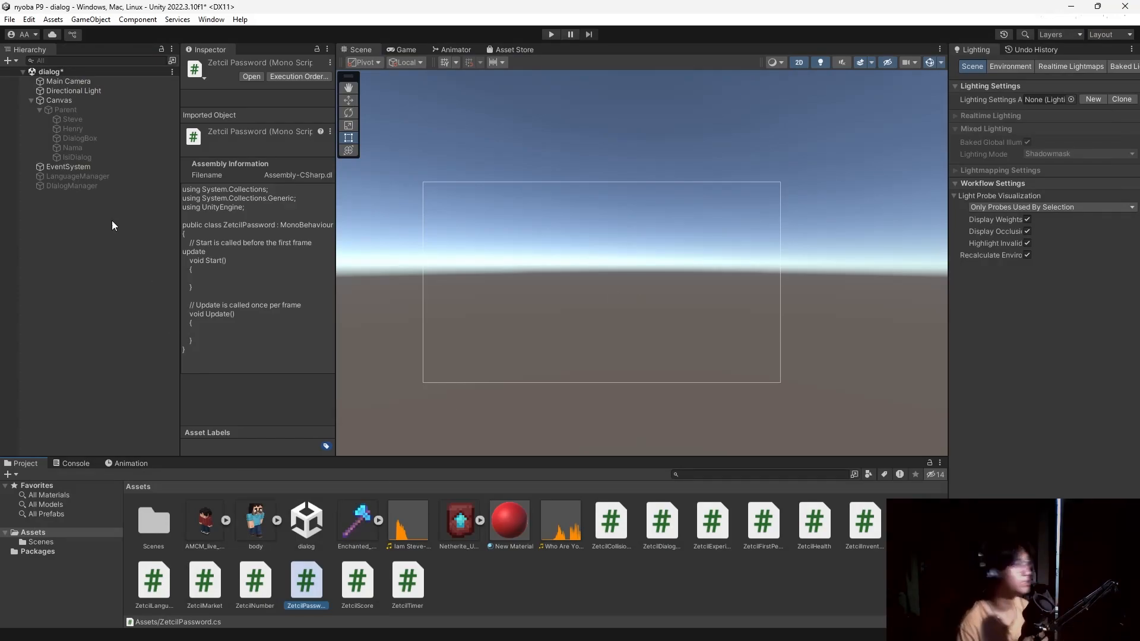
Add an empty GameObject named PasswordManager and drop the ZetcilPassword script onto it.
left_click(79, 233)
right_click(71, 215)
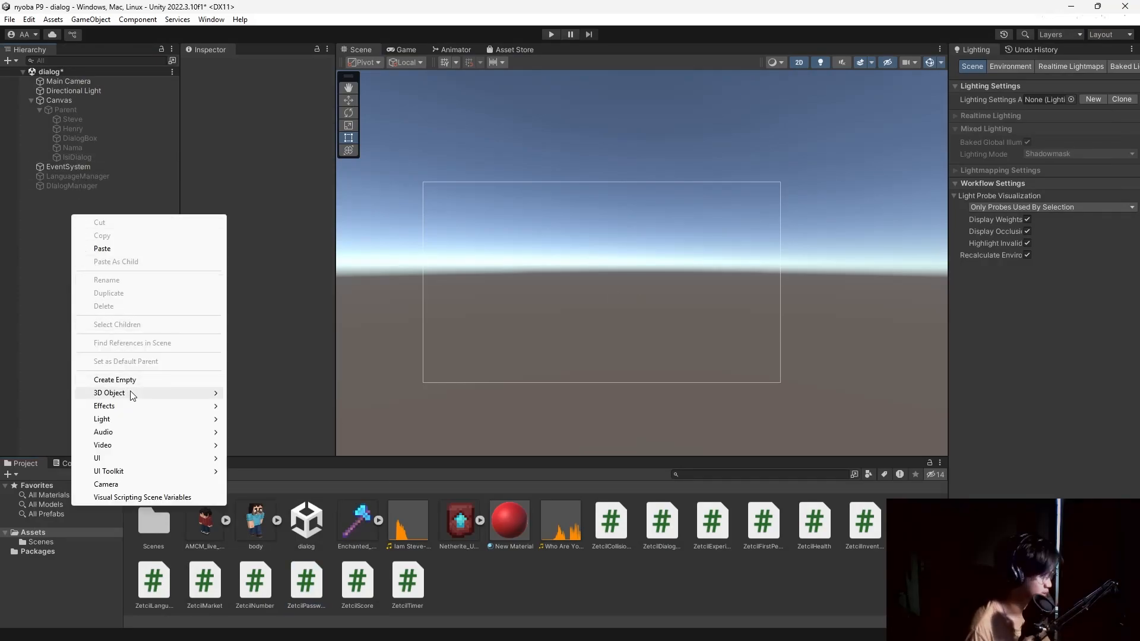
key("Escape")
key("ctrl+shift+n")
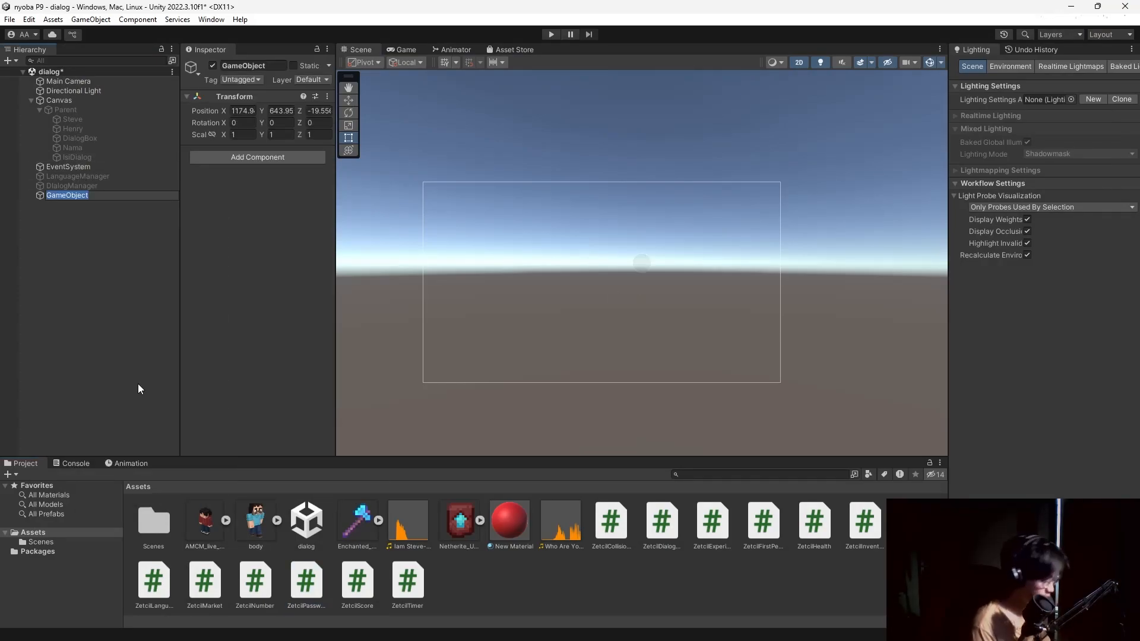
type("Pas")
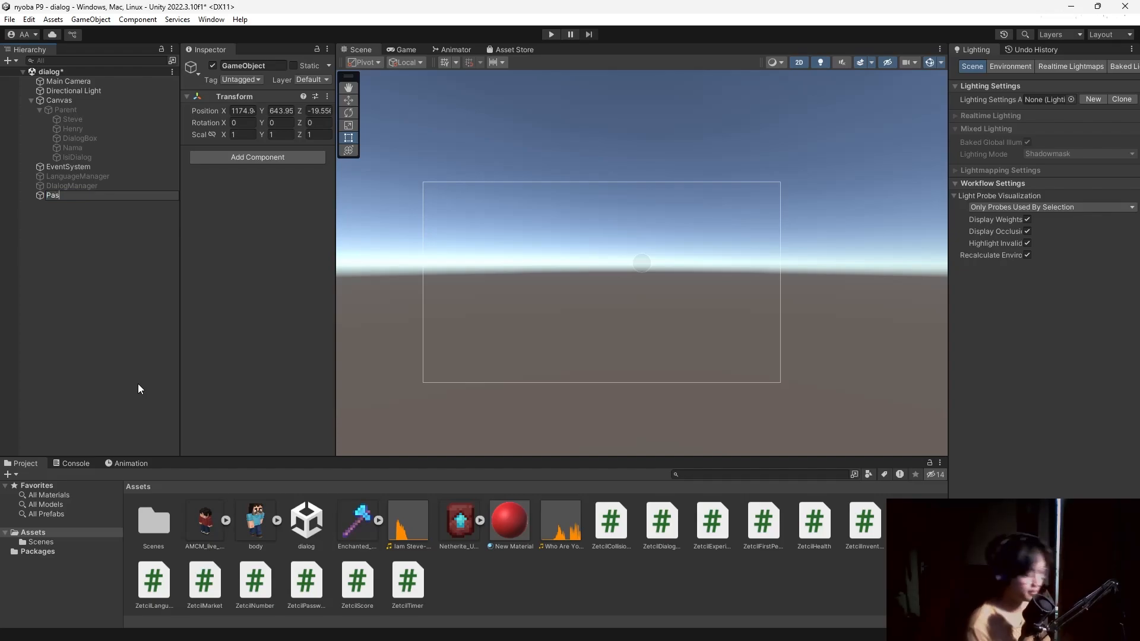
type("swordManager")
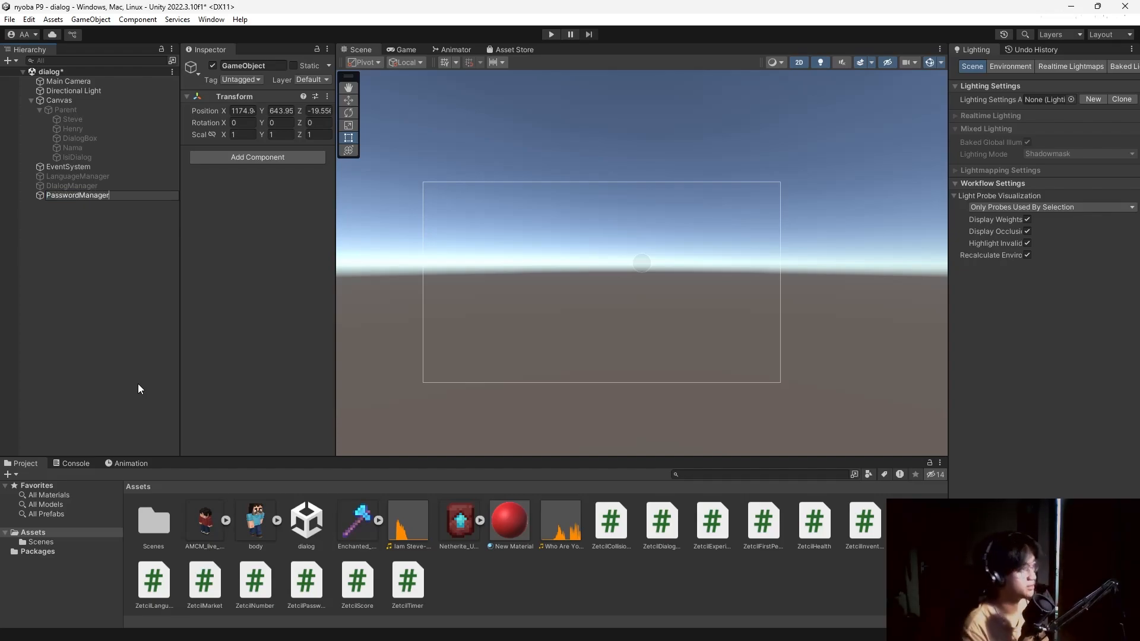
key("Return")
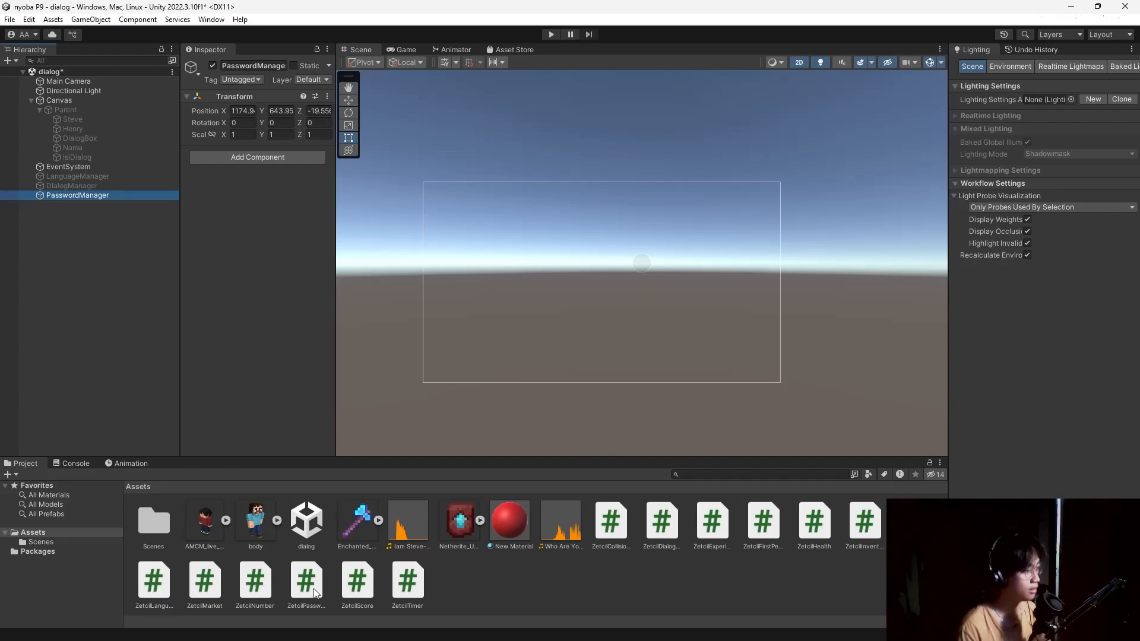
left_click_drag(307, 580, 246, 315)
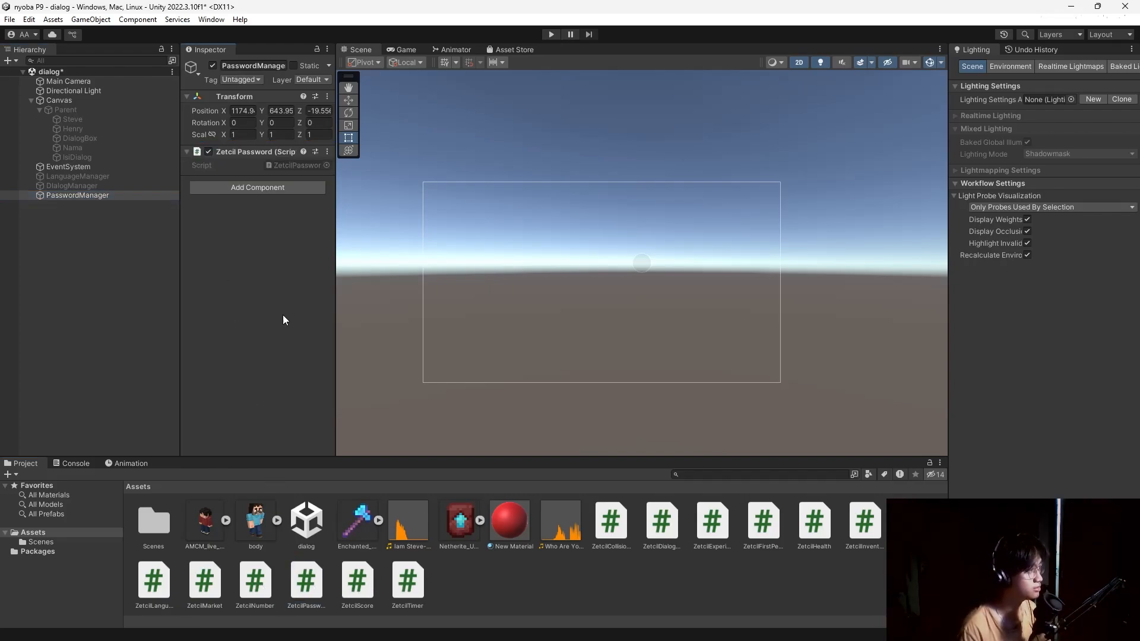
left_click(187, 151)
Reopen ZetcilPassword.cs in VS Code, review the end of the class, then close the editor.
left_click(188, 151)
double_click(315, 581)
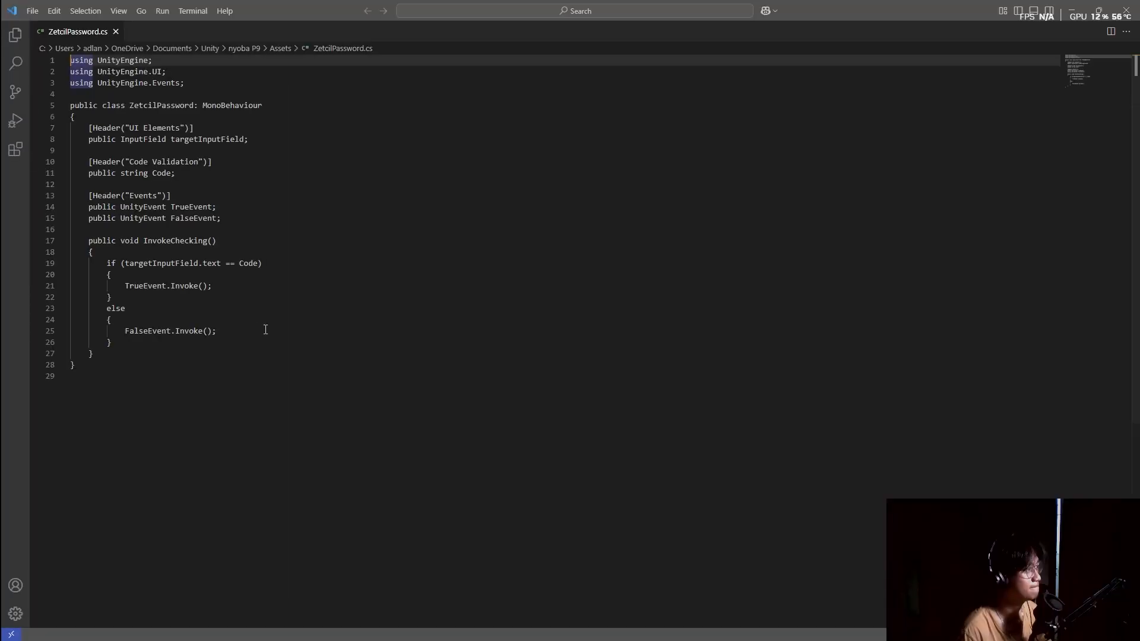
left_click(250, 369)
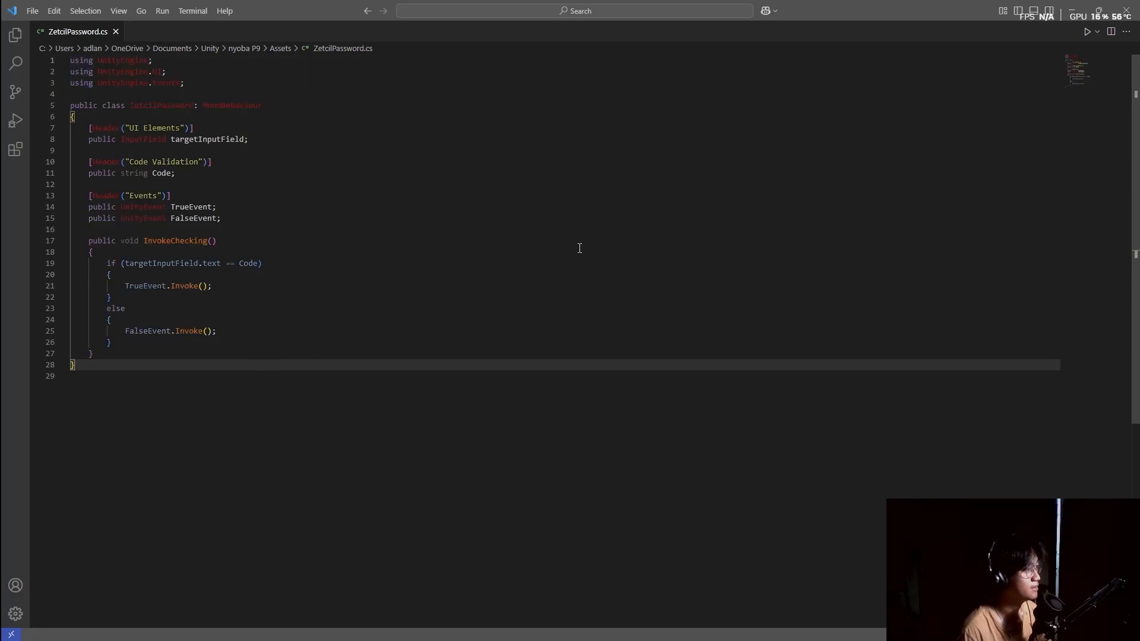
left_click(1128, 10)
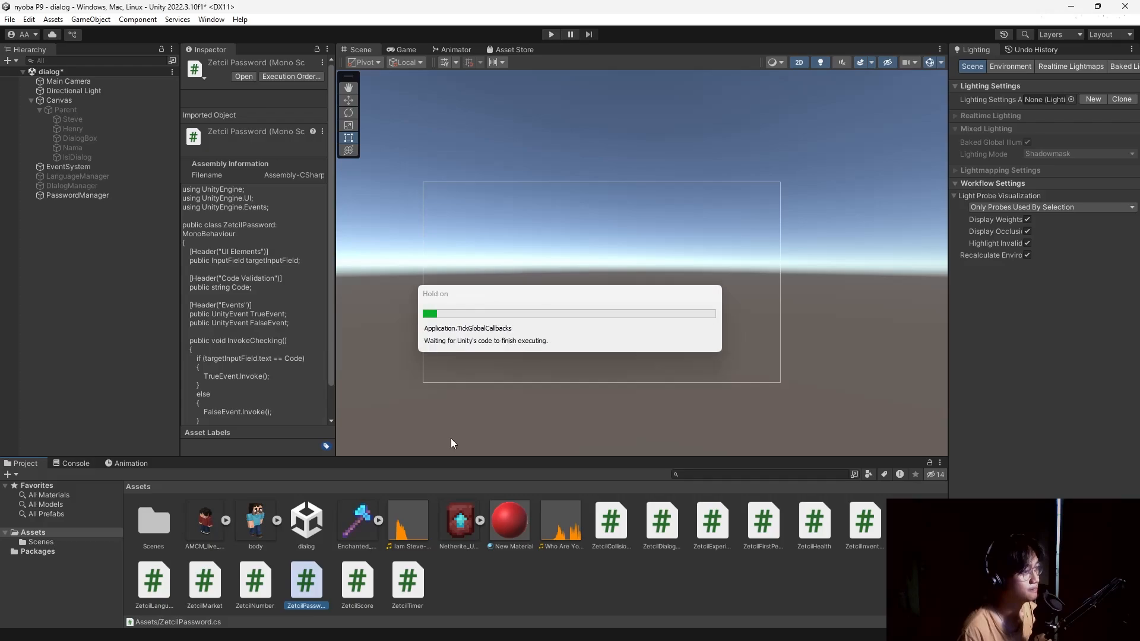
Select PasswordManager to see its Target Input Field, Code, True Event and False Event fields.
left_click(140, 196)
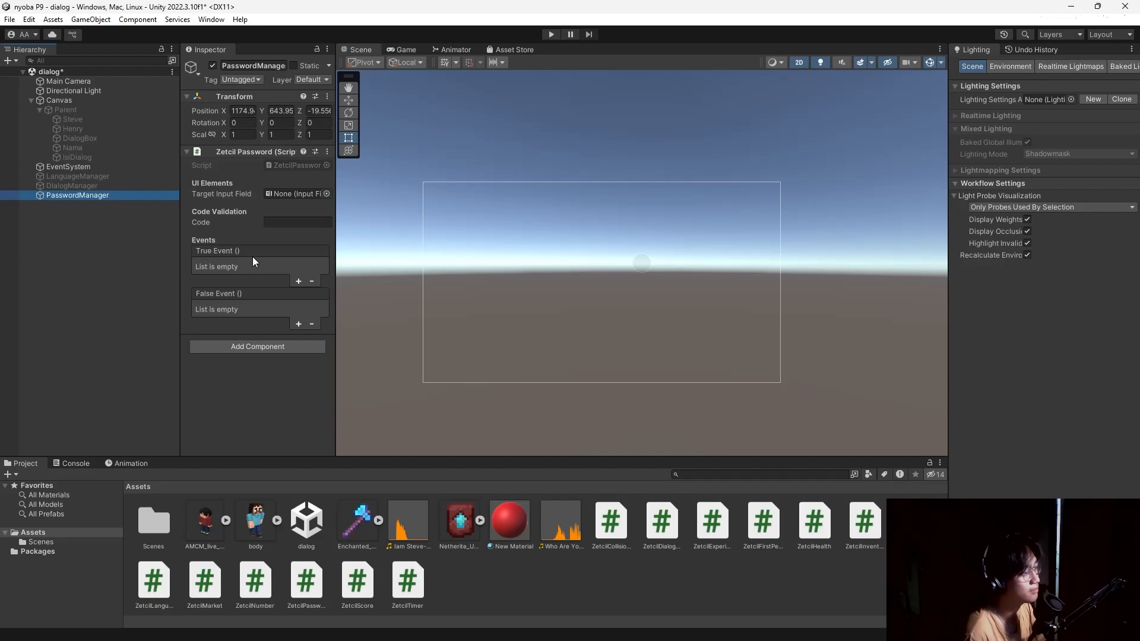
Add a legacy Input Field under the Canvas and enlarge it in the scene.
right_click(59, 98)
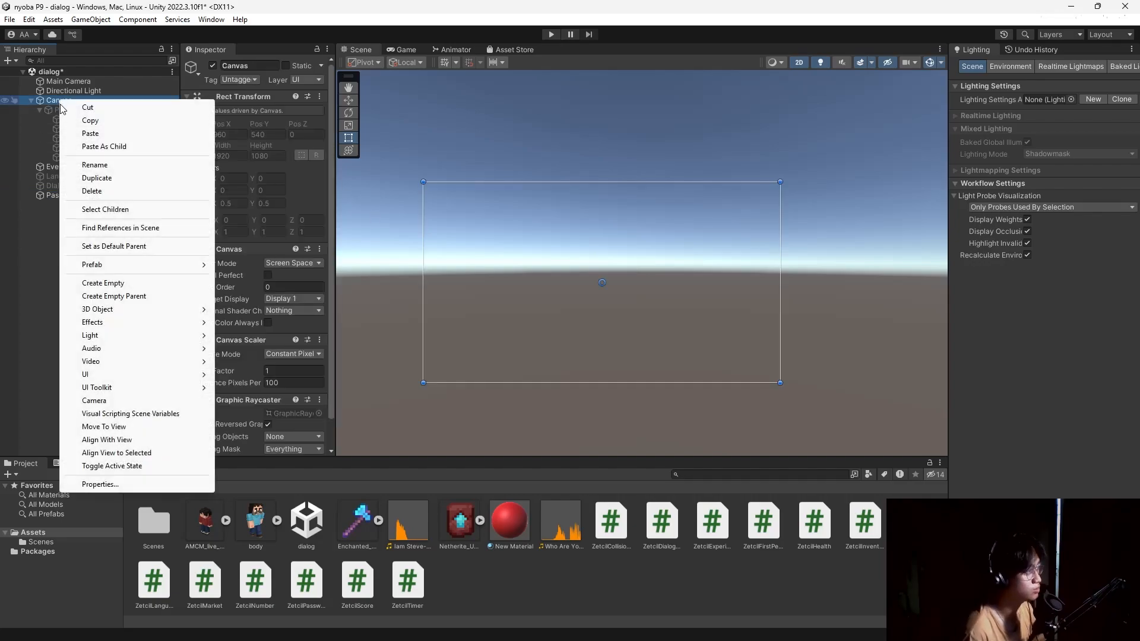
mouse_move(101, 374)
mouse_move(244, 560)
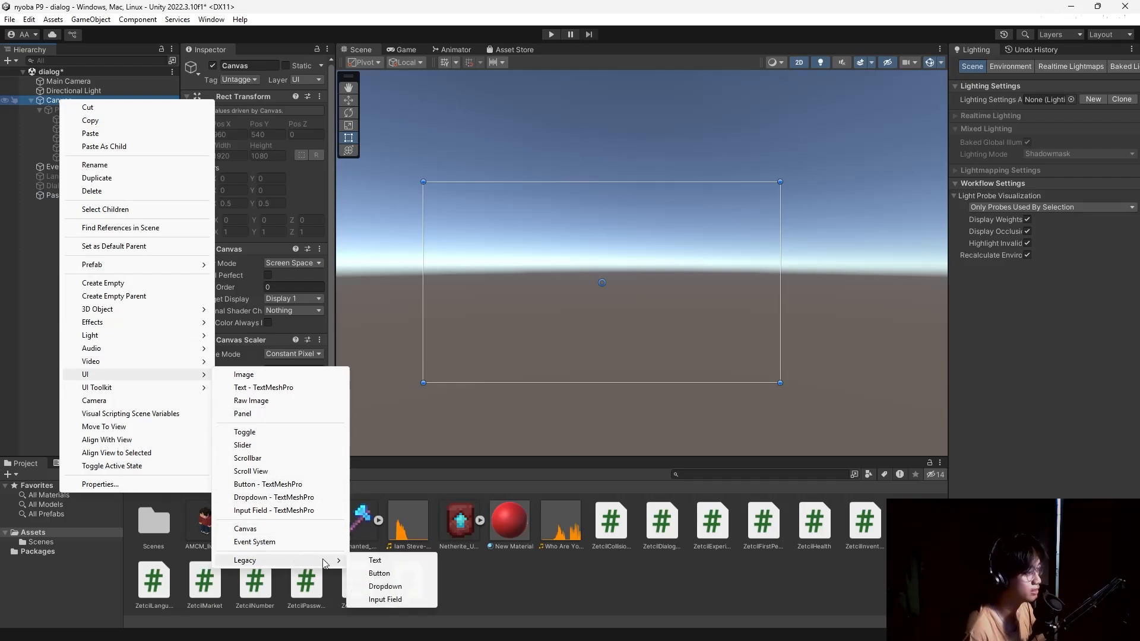
left_click(383, 602)
mouse_move(617, 286)
left_mouse_down()
mouse_move(683, 299)
mouse_move(623, 276)
left_mouse_up()
Set the placeholder text to 'Insert Password', font size 50, centre-aligned.
scroll(205, 271, "down", 5)
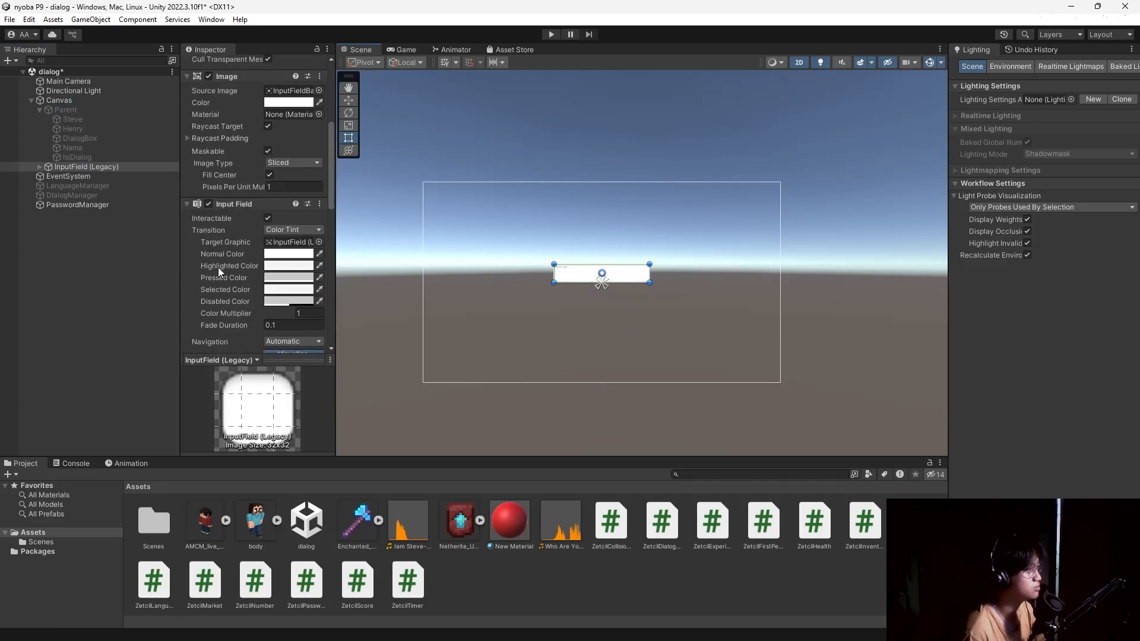
left_click(39, 167)
left_click(75, 177)
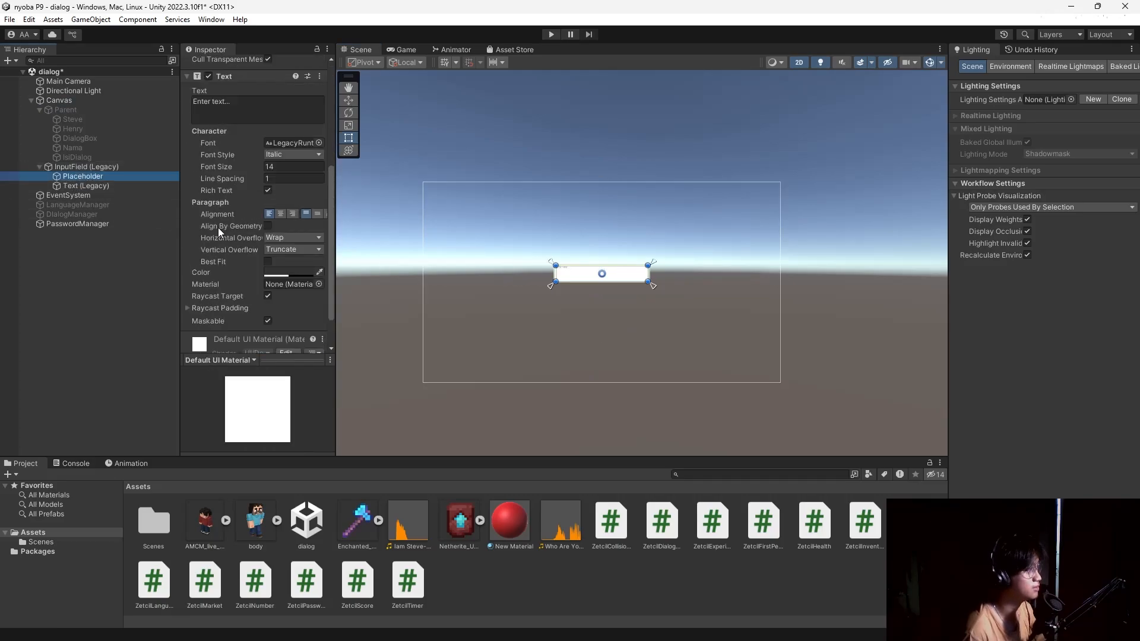
scroll(244, 225, "up", 3)
left_click(257, 212)
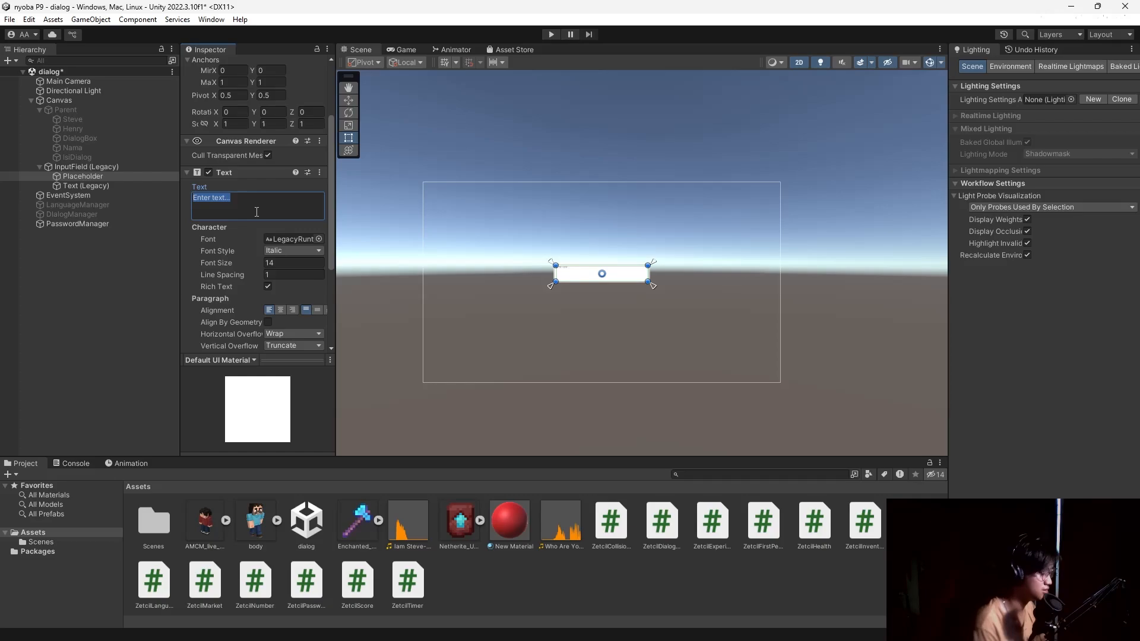
type("E")
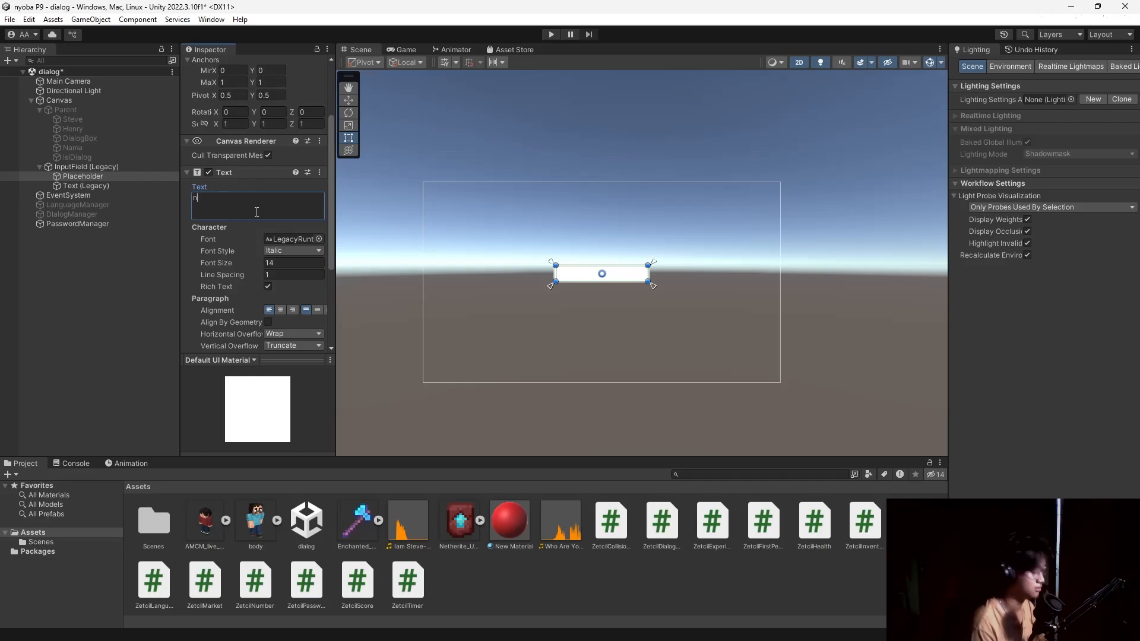
key("BackSpace")
key("BackSpace")
key("BackSpace")
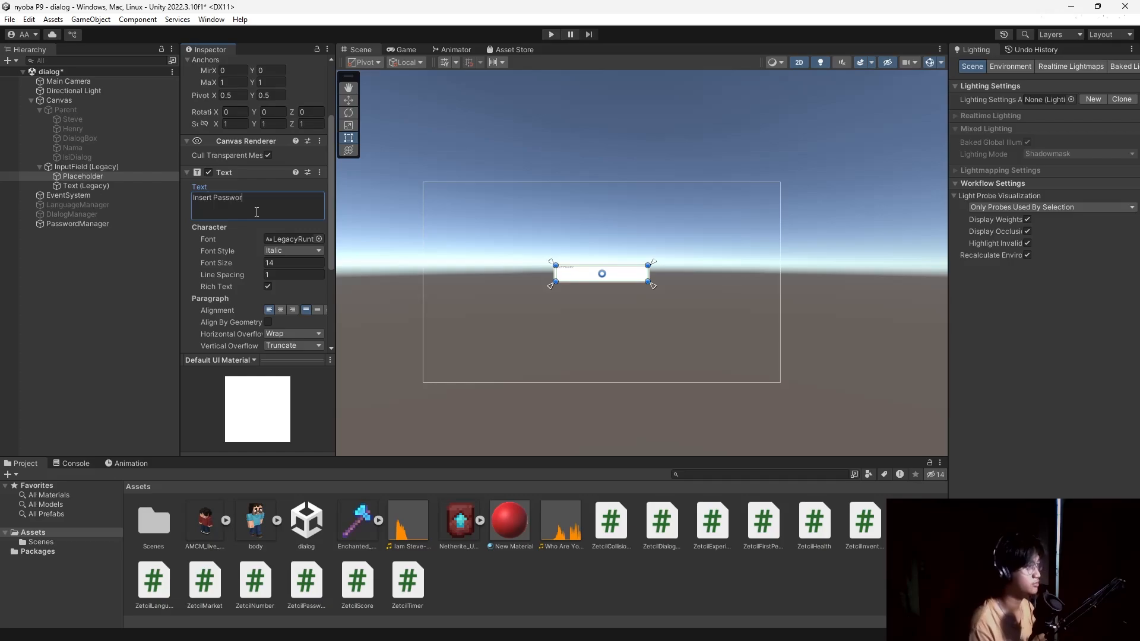
type("Insert Password")
scroll(279, 243, "down", 1)
left_click(294, 230)
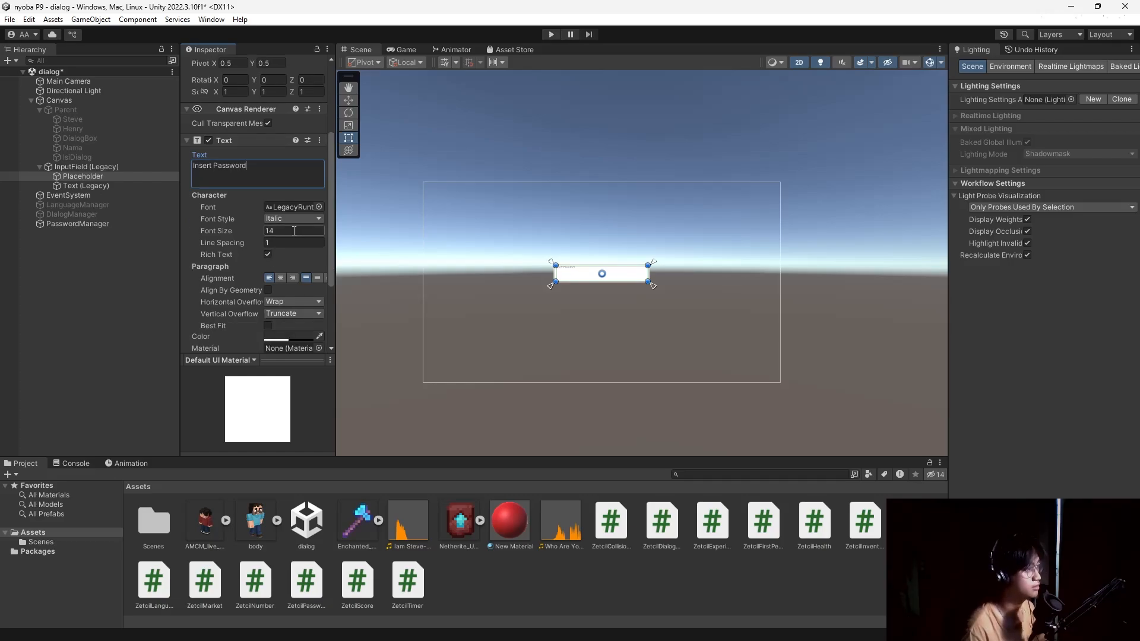
type("50")
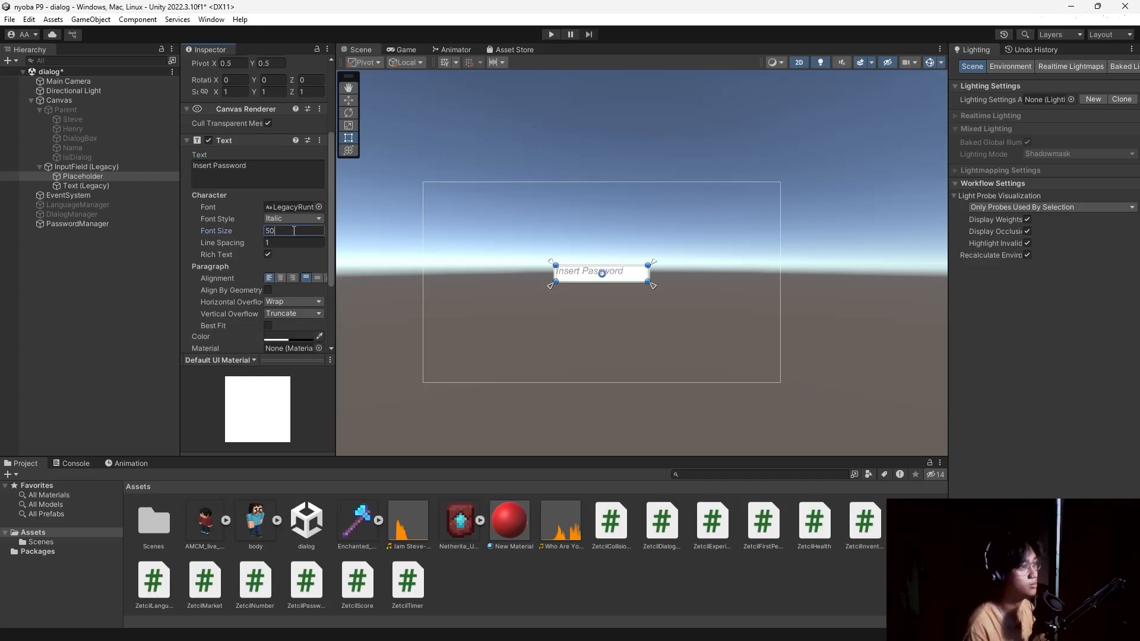
left_click(281, 278)
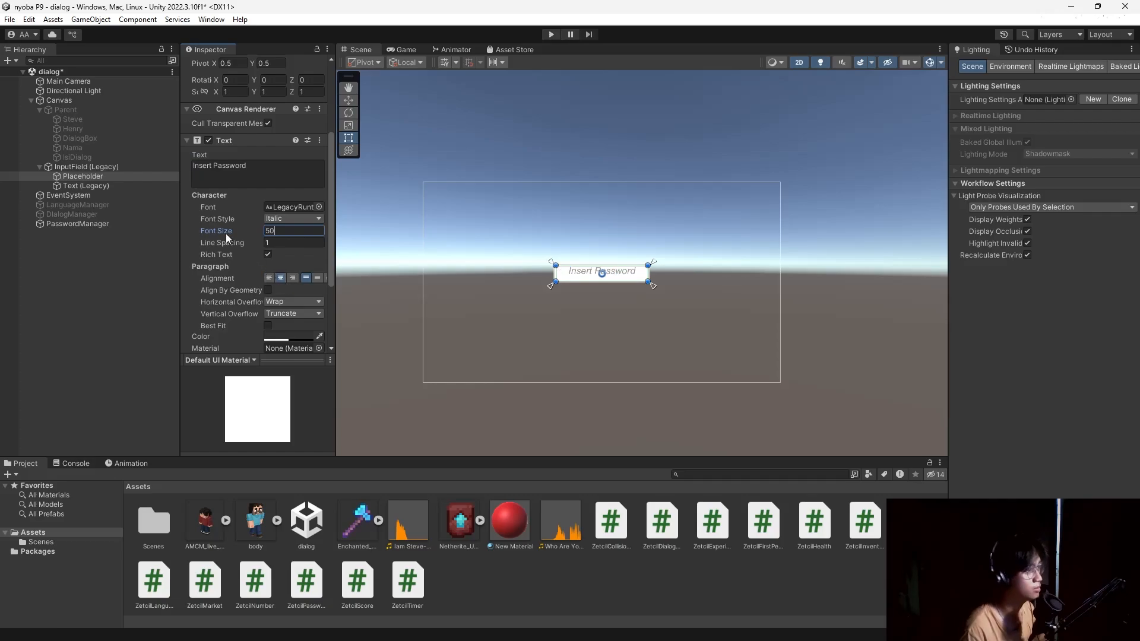
Widen the placeholder area slightly and reselect the input field with its children collapsed.
left_click_drag(649, 281, 652, 280)
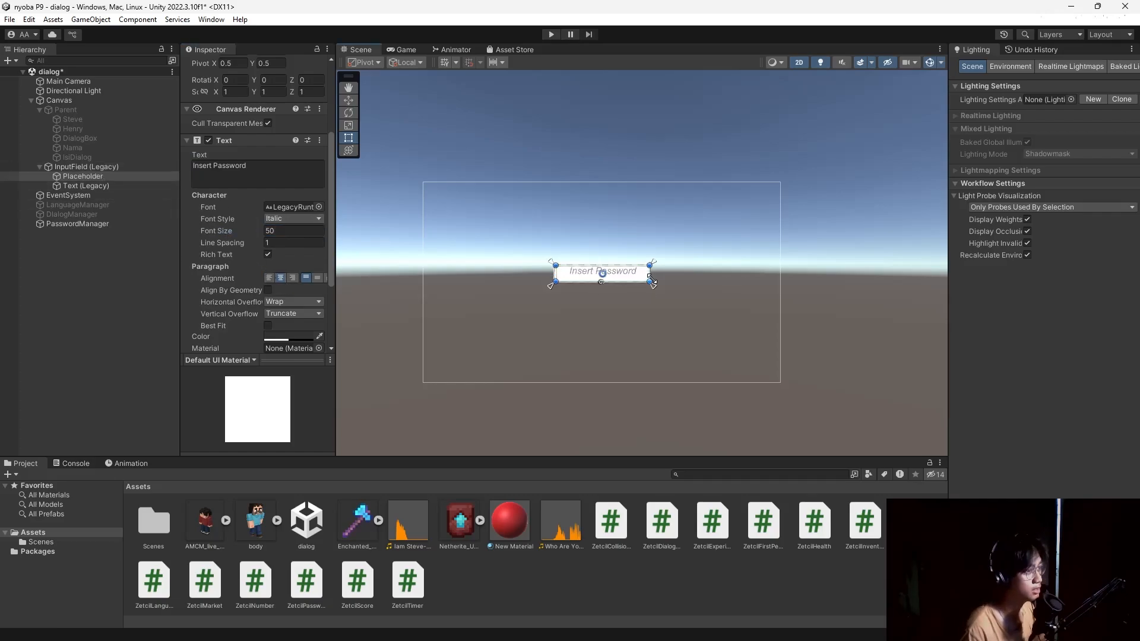
left_click(102, 187)
left_click(76, 167)
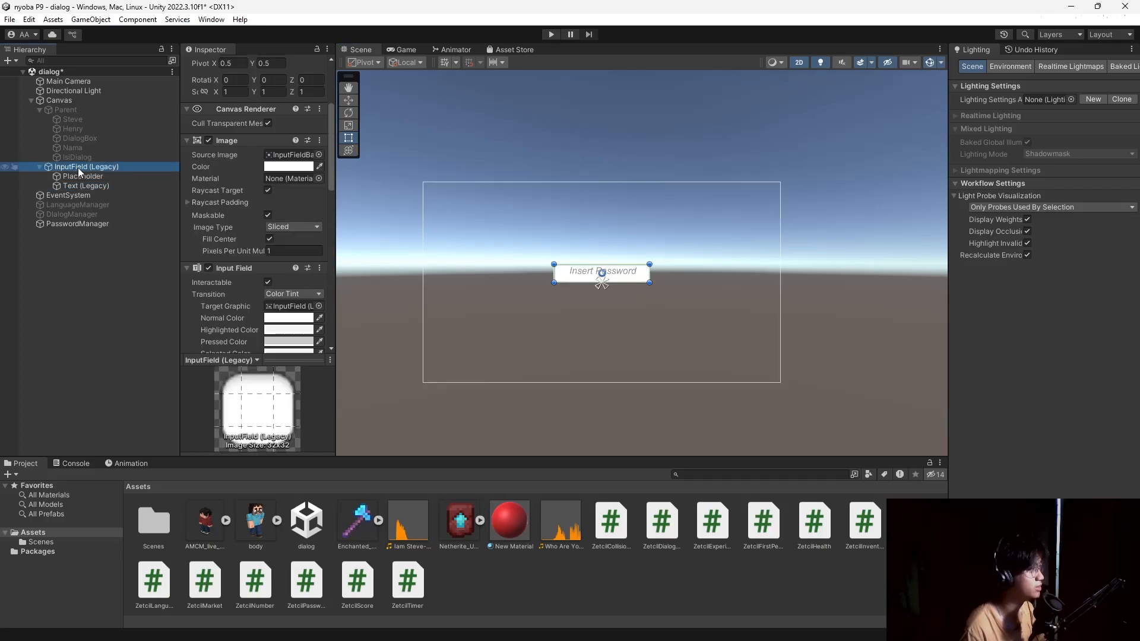
left_click(40, 167)
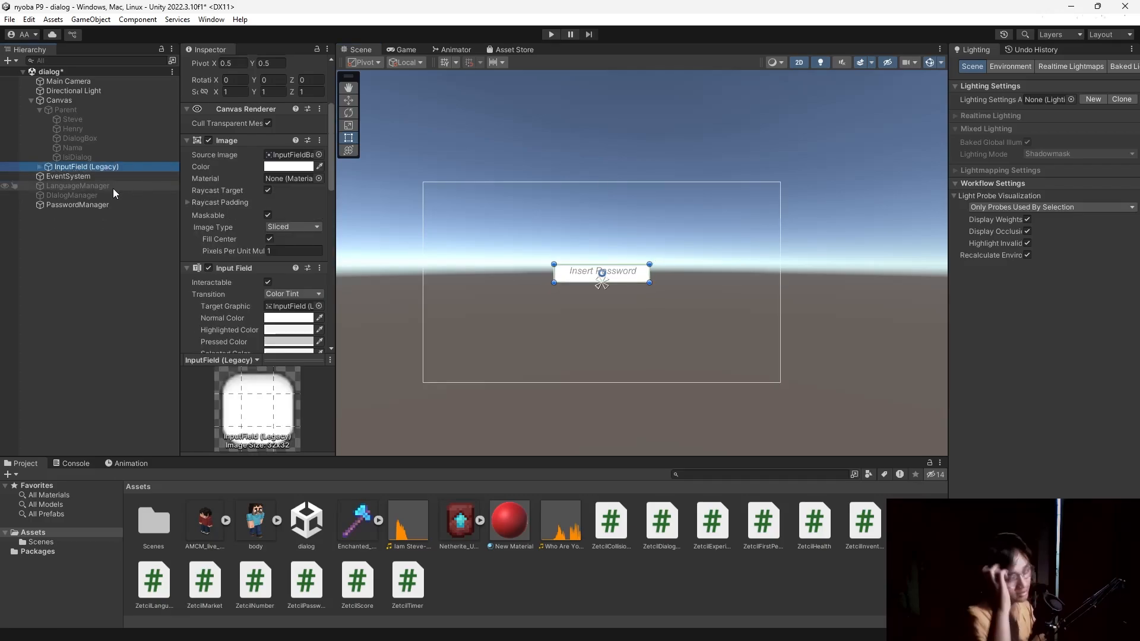
Add a legacy Button under the Canvas, enlarged and placed below the password field.
right_click(79, 102)
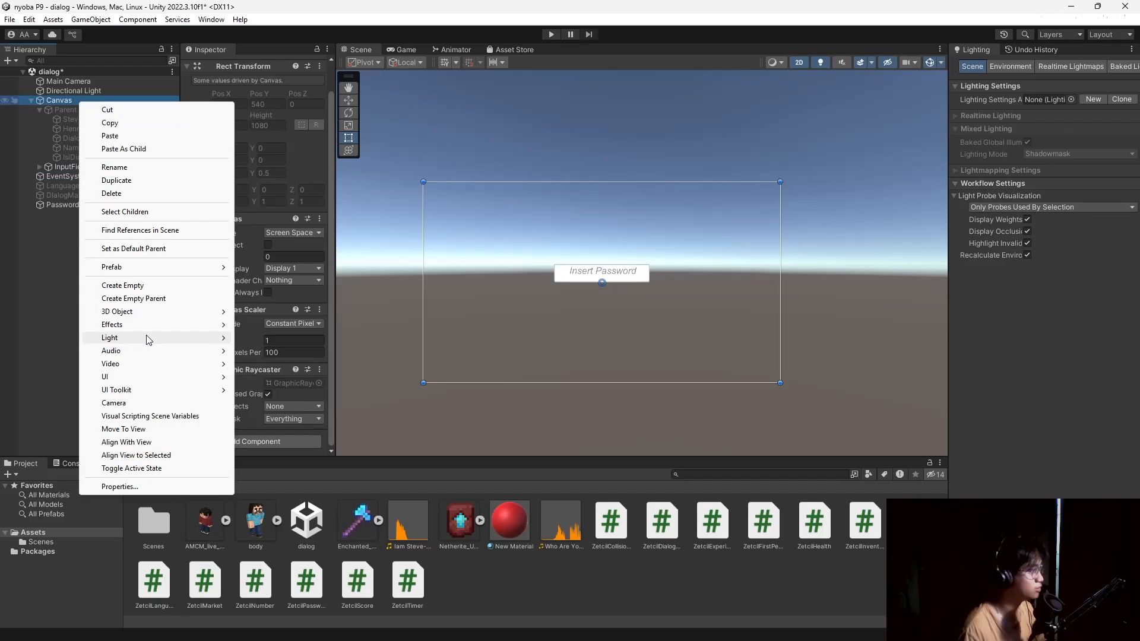
mouse_move(159, 378)
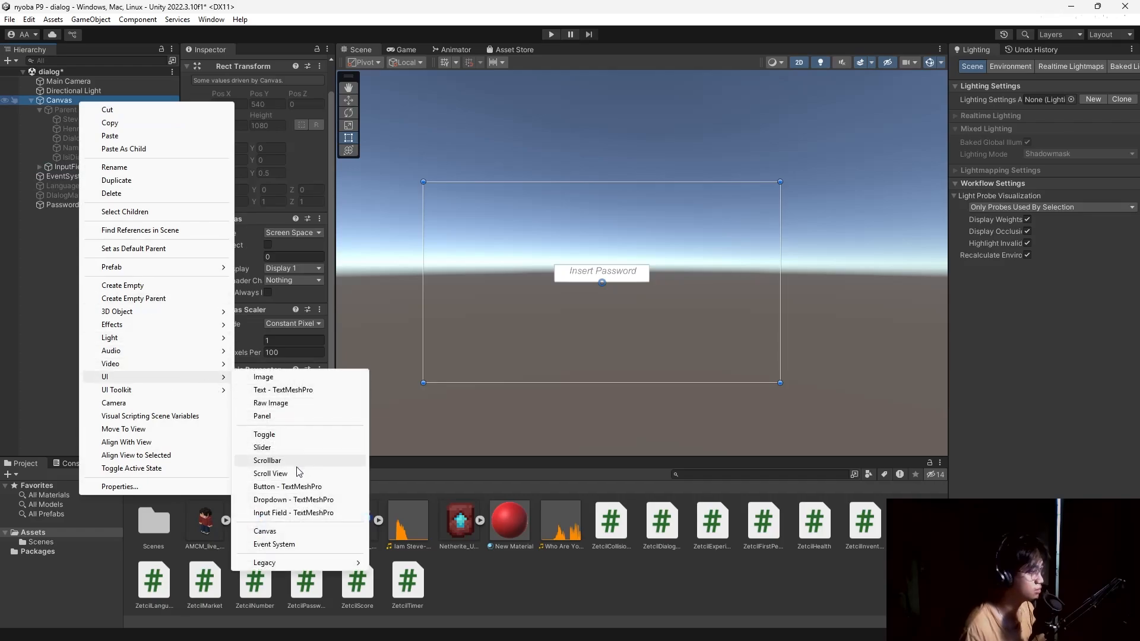
mouse_move(312, 568)
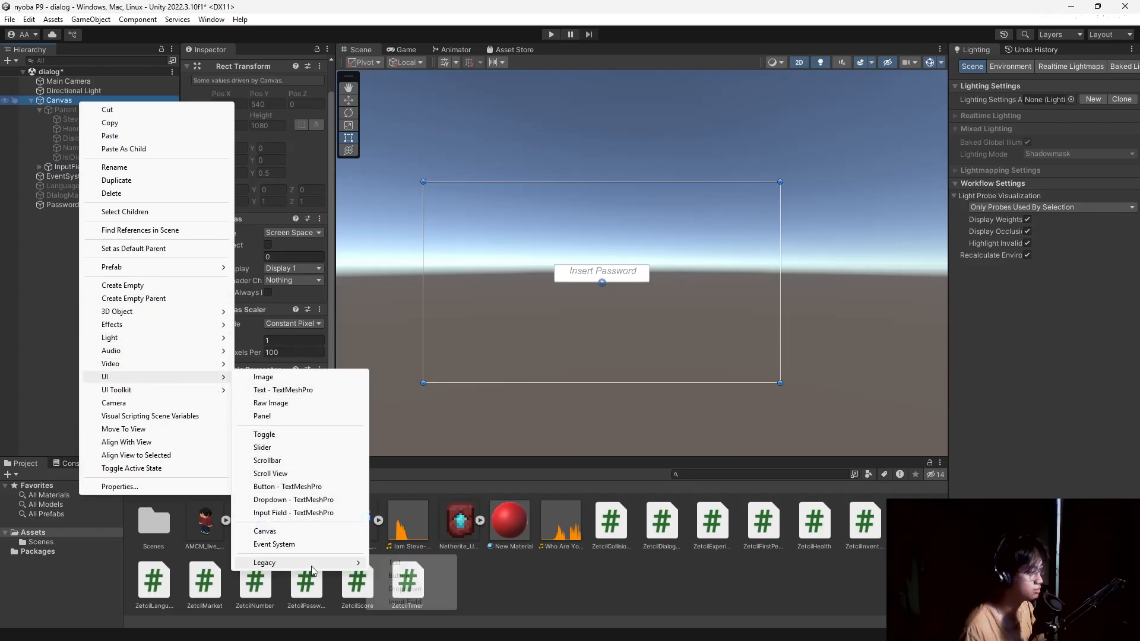
left_click(399, 576)
mouse_move(617, 285)
left_mouse_down()
mouse_move(656, 297)
mouse_move(622, 295)
left_mouse_up()
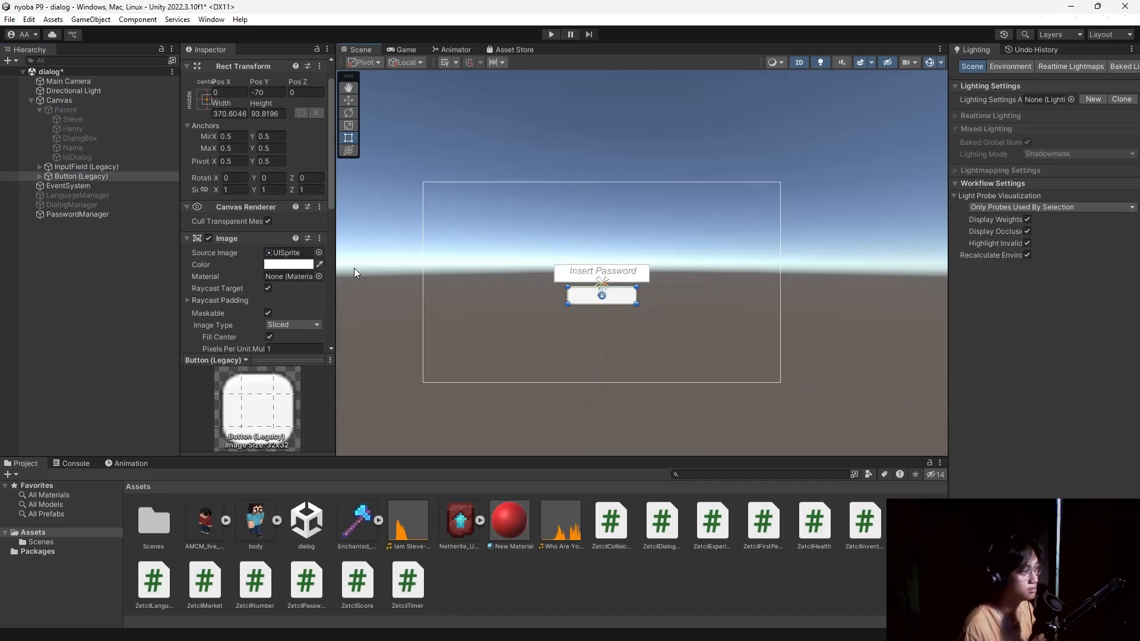
Change the button label to 'Validate' with font size 50.
scroll(222, 266, "down", 5)
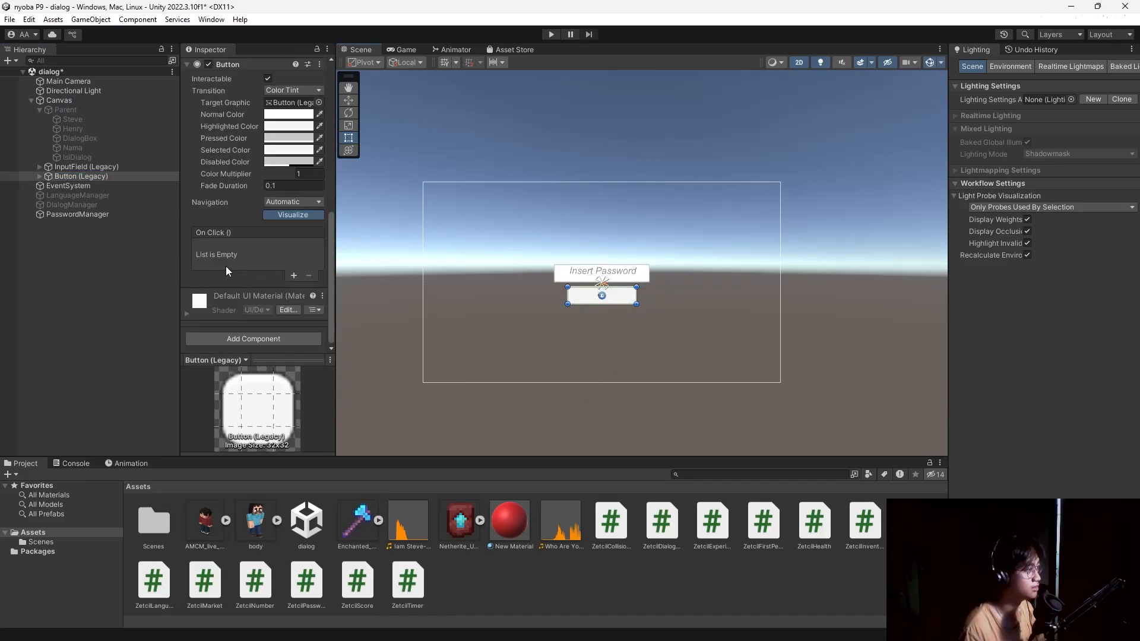
left_click(39, 175)
left_click(71, 185)
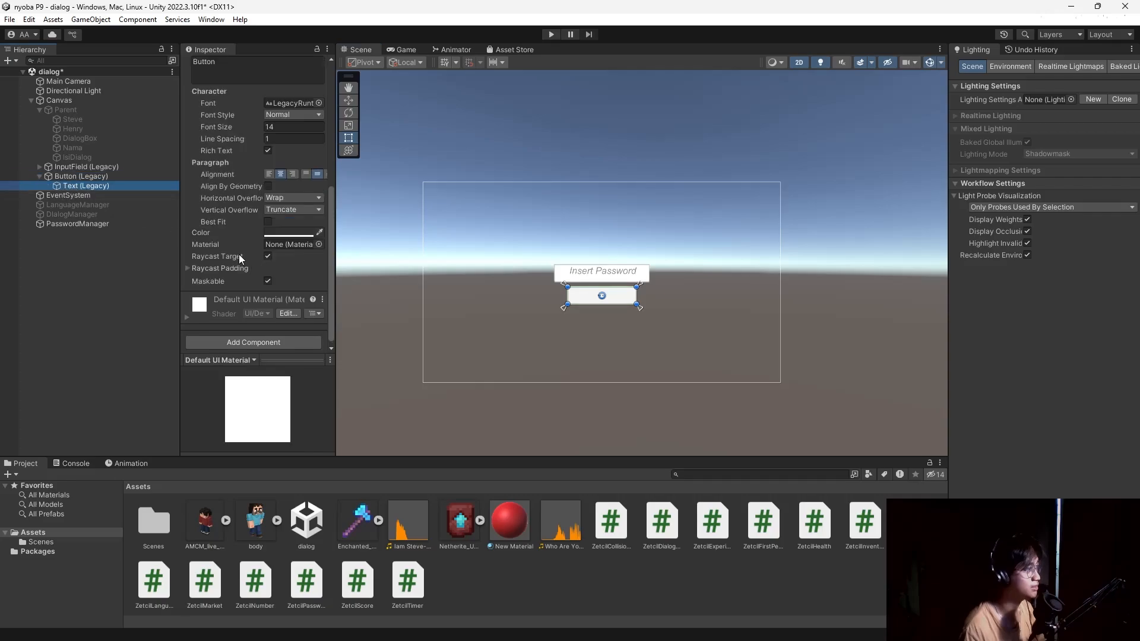
scroll(244, 254, "up", 5)
left_click(254, 285)
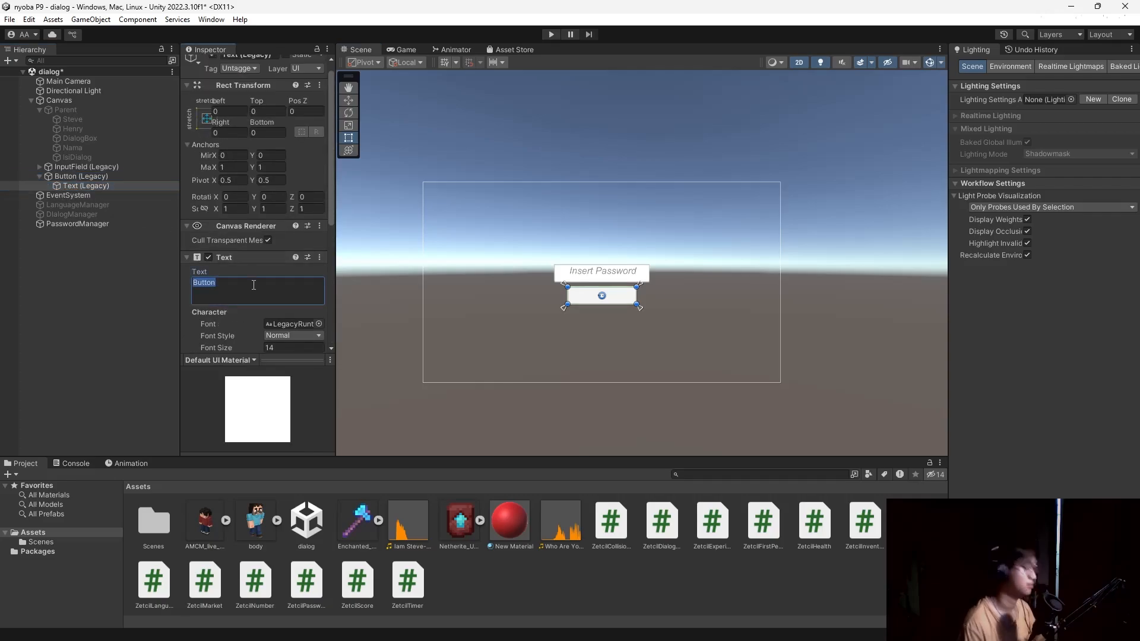
type("Validate")
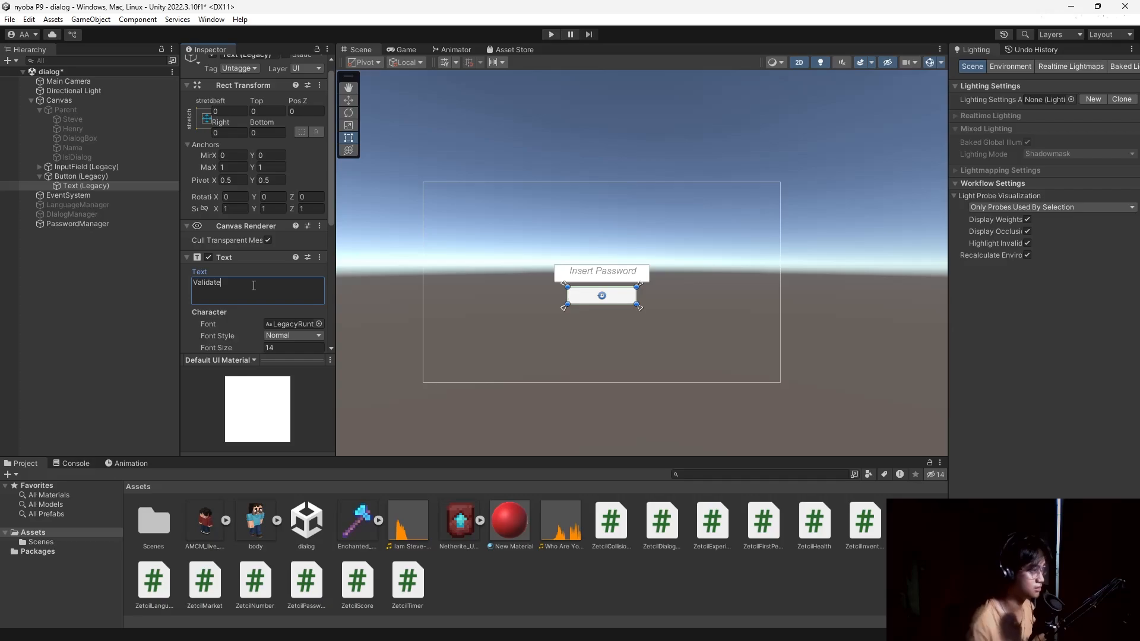
scroll(252, 294, "down", 3)
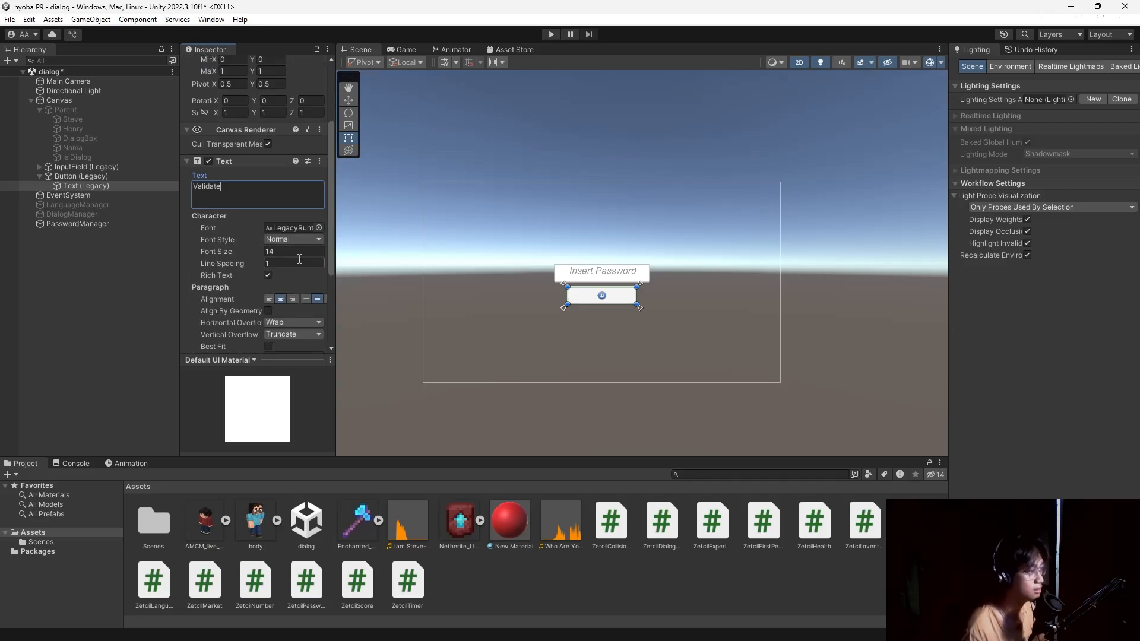
left_click(300, 252)
type("50")
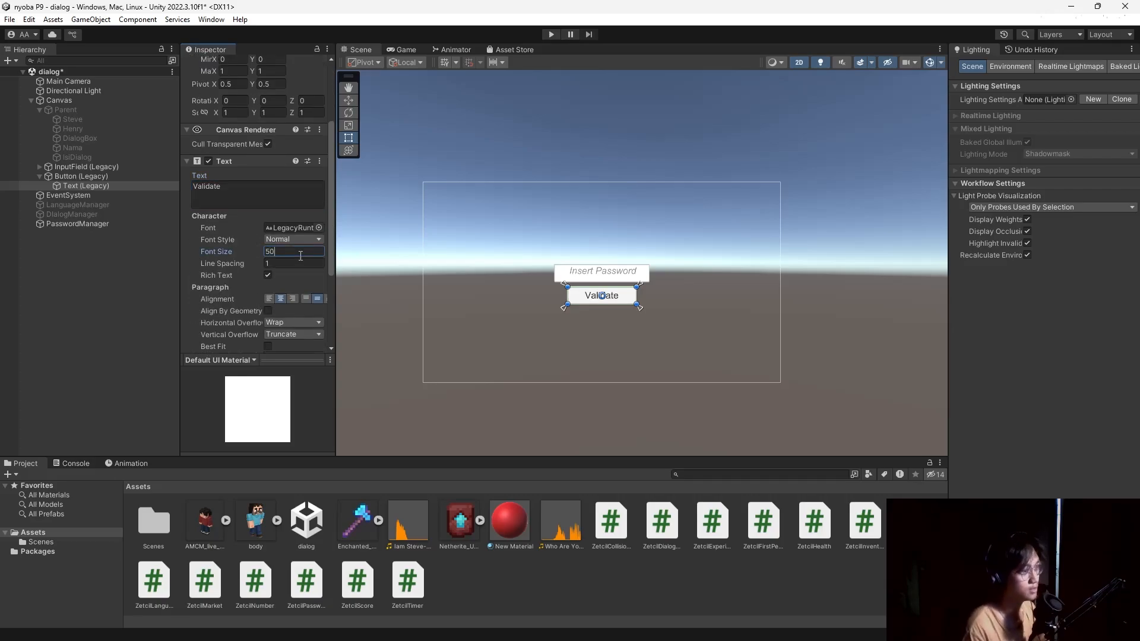
left_click(127, 290)
Assign the legacy InputField to PasswordManager's Target Input Field slot.
left_click(92, 225)
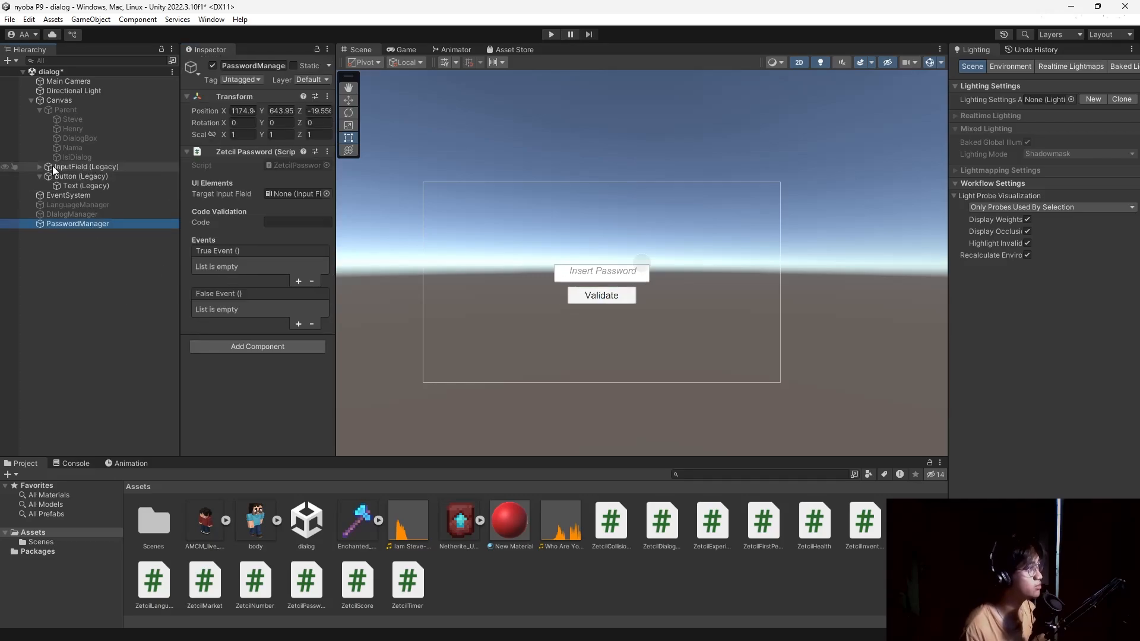
left_click_drag(52, 166, 290, 194)
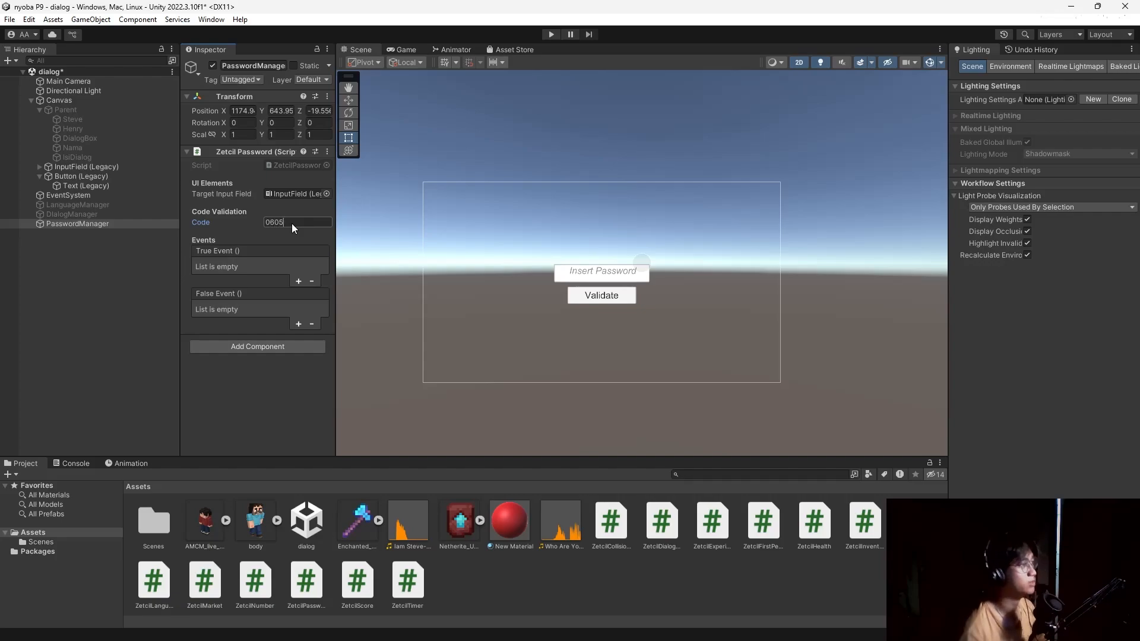
left_click(80, 110)
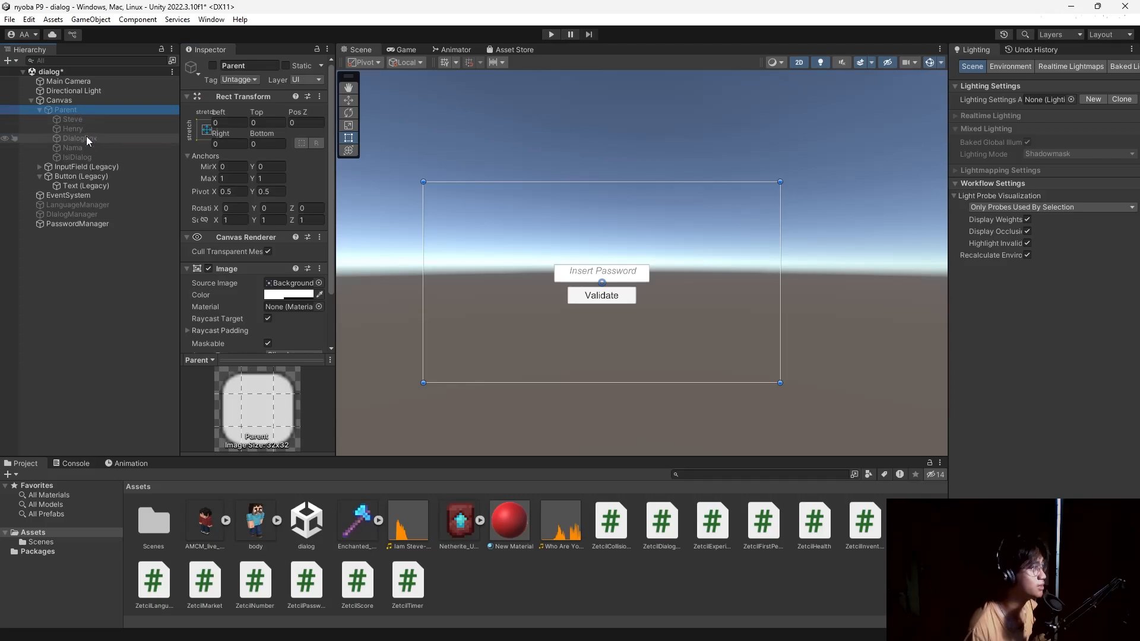
Add a bright green Image to the Canvas, enlarged and placed above the password field.
left_click(72, 100)
right_click(73, 100)
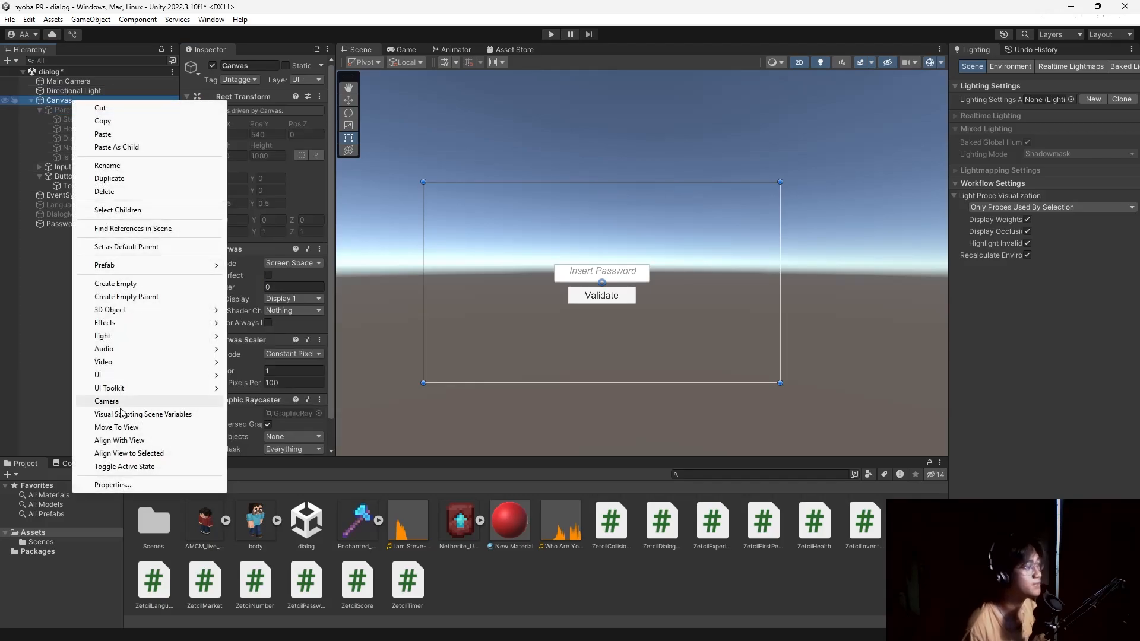
mouse_move(178, 375)
left_click(257, 375)
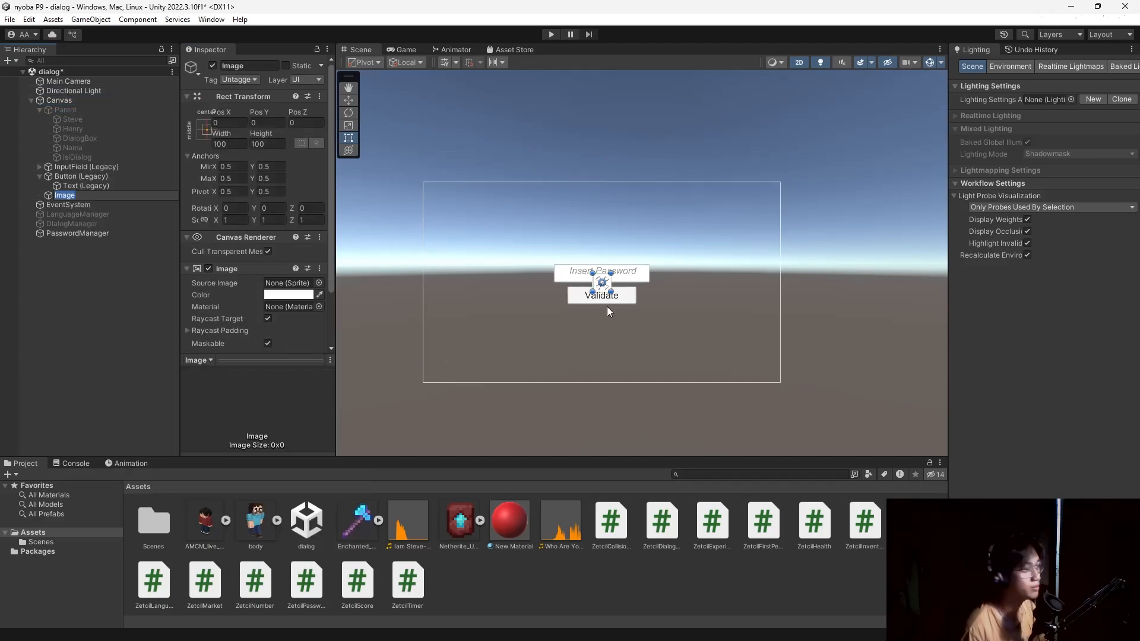
left_click_drag(610, 275, 624, 224)
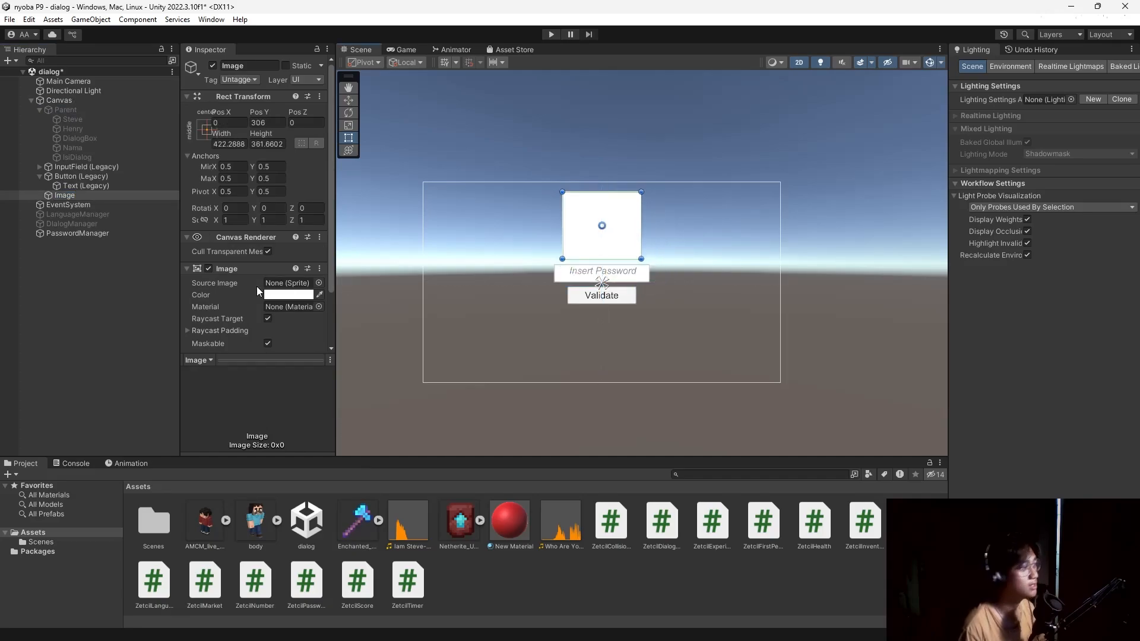
left_click(282, 295)
left_click(321, 336)
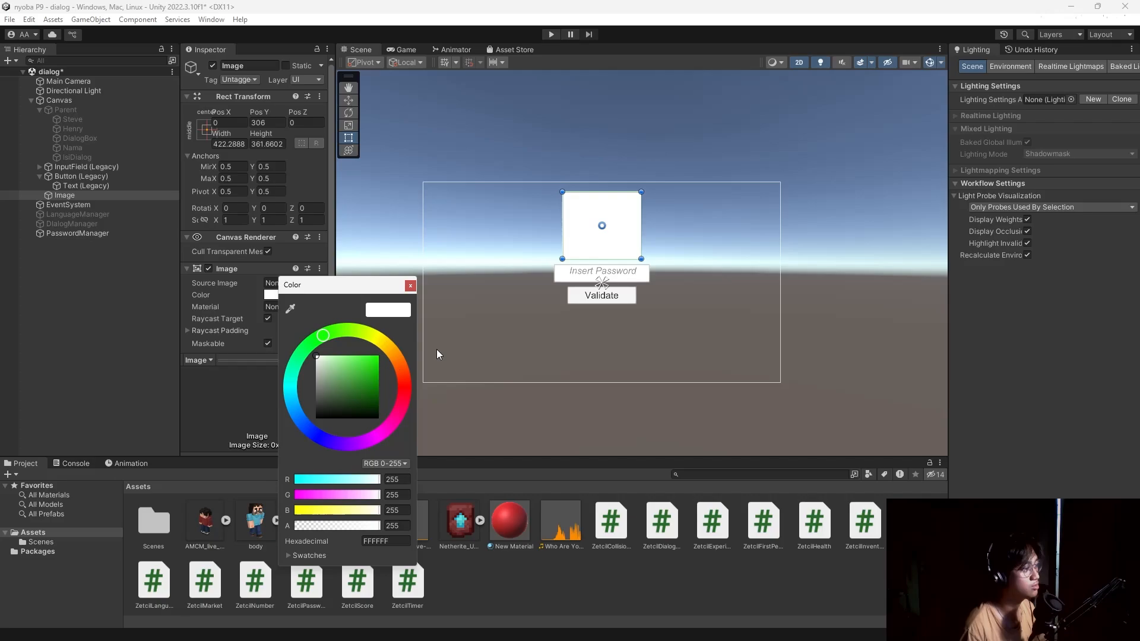
left_click_drag(371, 357, 394, 356)
left_click(410, 286)
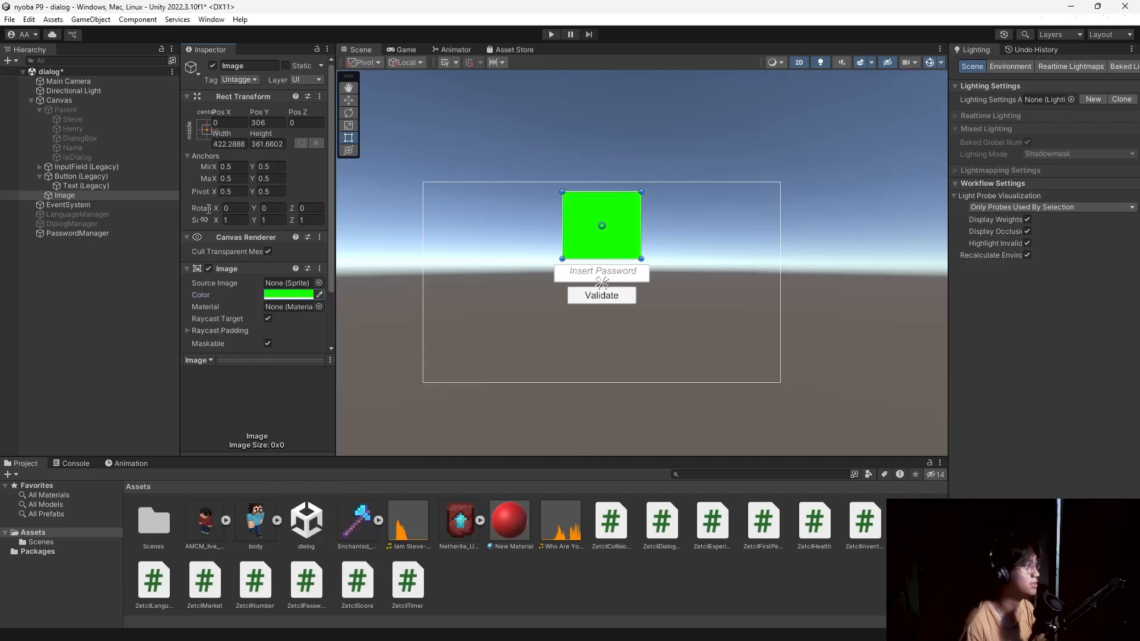
Rename the image Benar, duplicate it as Salah, and make Salah pure red.
left_click(255, 66)
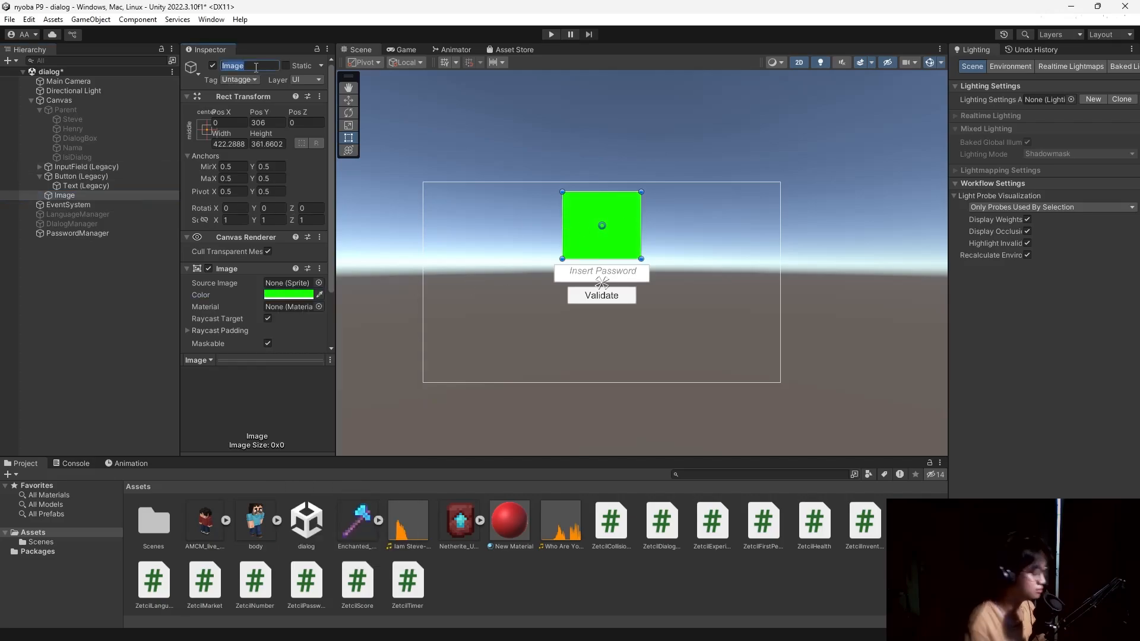
type("Benar")
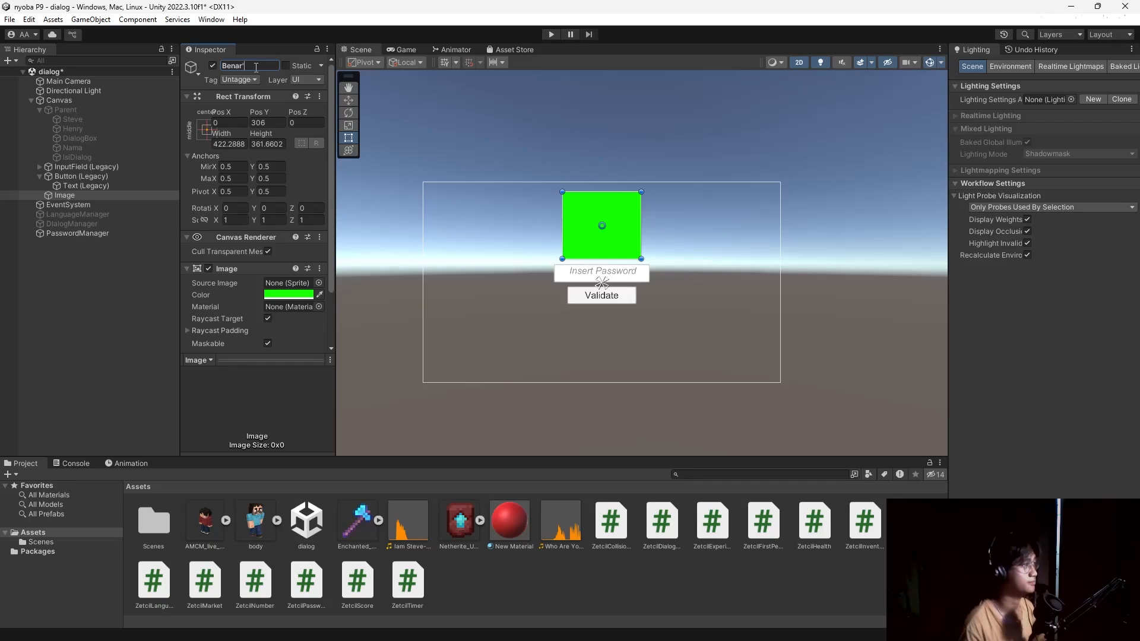
key("Return")
left_click(80, 195)
key("ctrl+d")
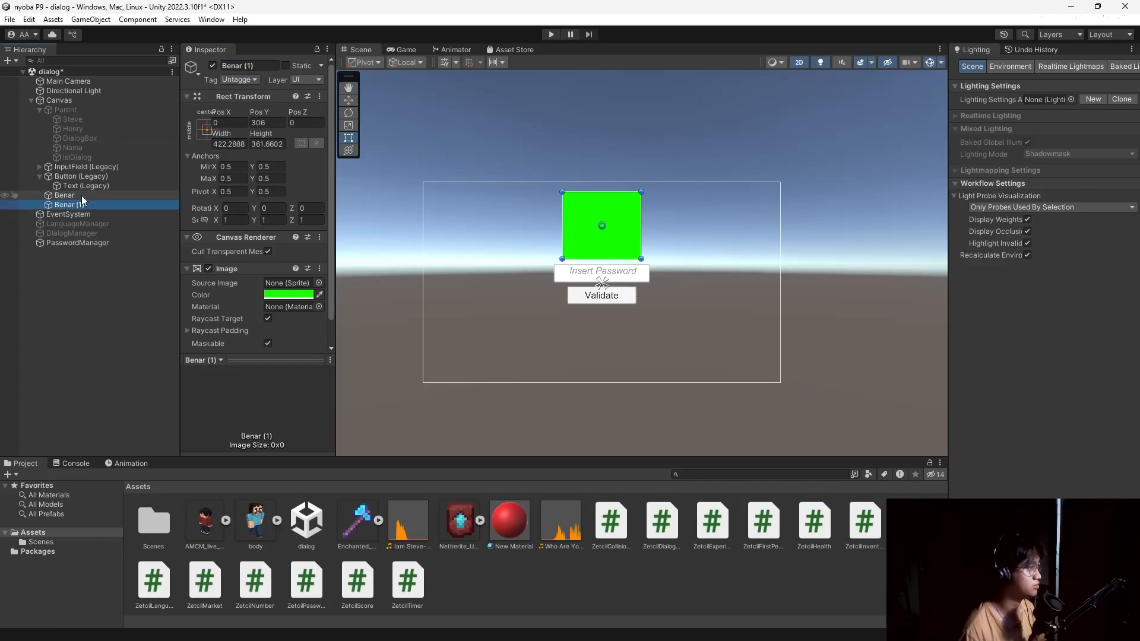
left_click(259, 66)
type("S")
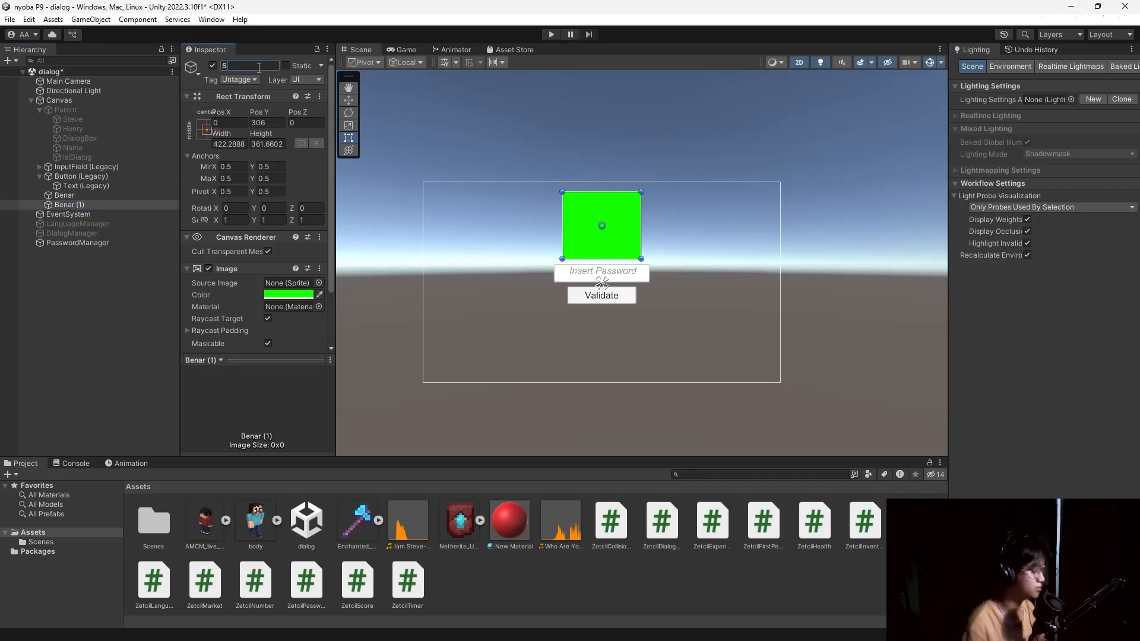
type("alah")
key("Return")
left_click(288, 295)
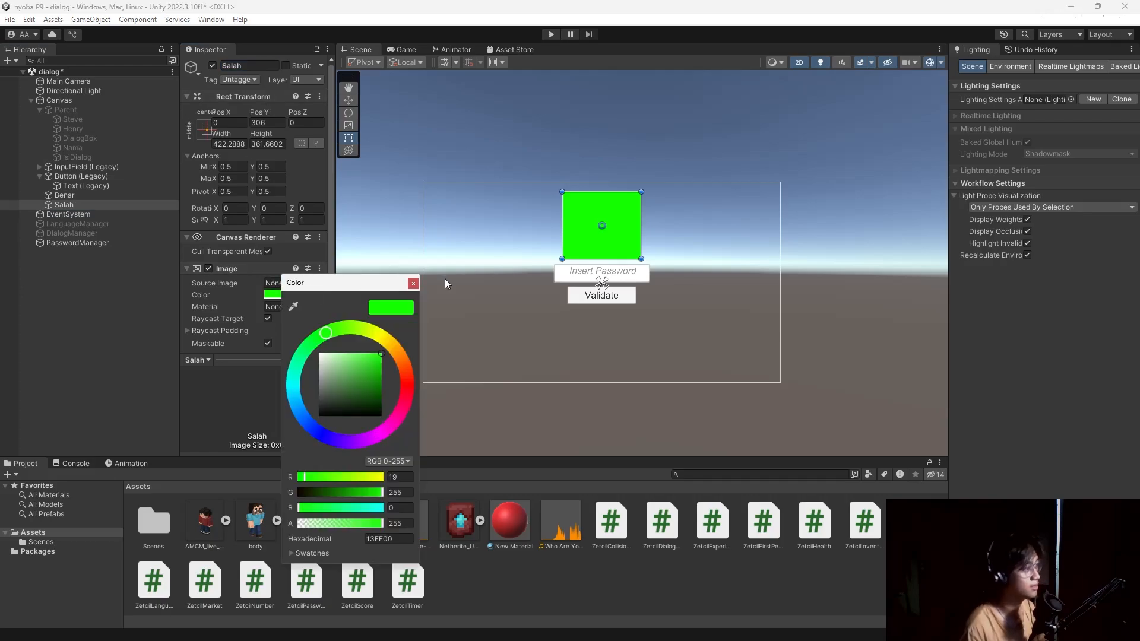
mouse_move(404, 370)
left_mouse_down()
mouse_move(421, 361)
mouse_move(407, 376)
left_mouse_up()
left_click(416, 284)
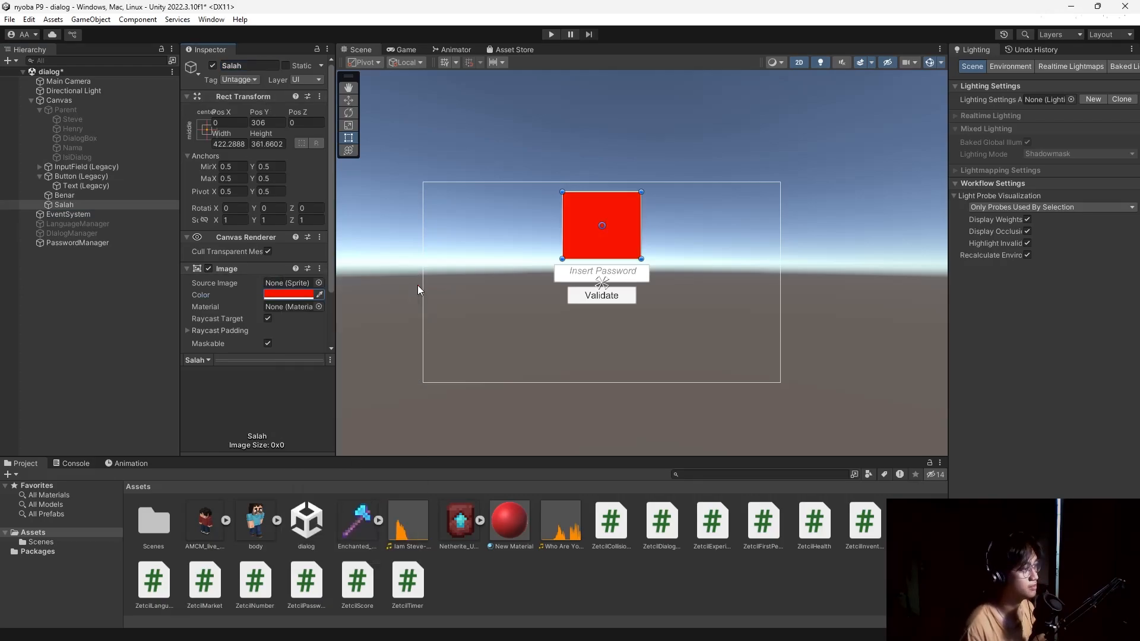
Deactivate both the Benar and Salah images.
left_click(67, 195)
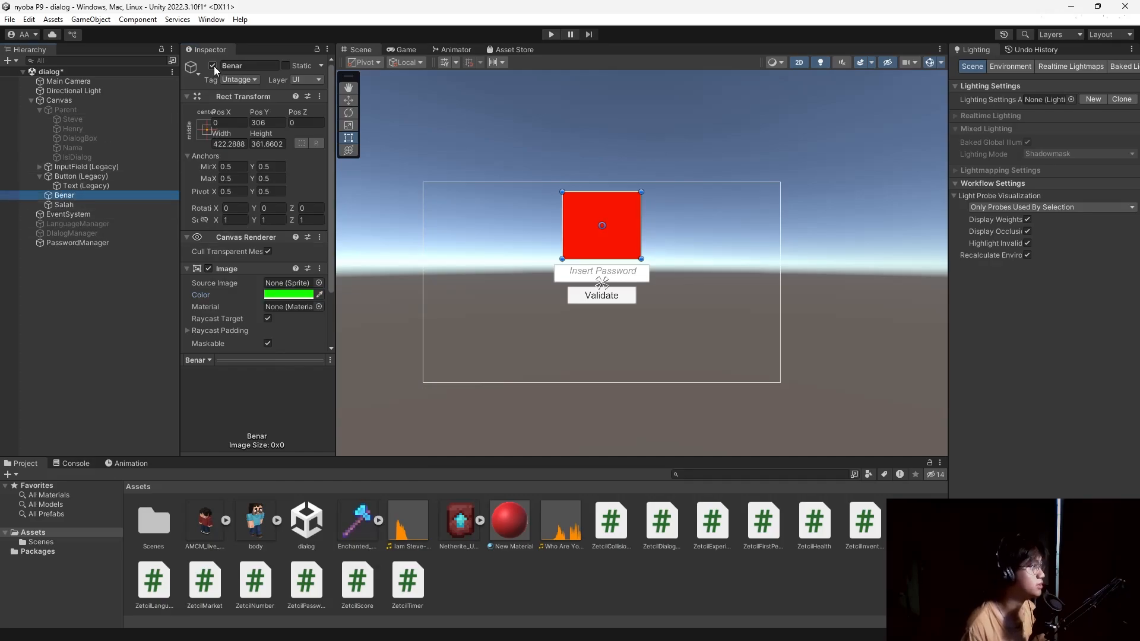
left_click(212, 65)
left_click(64, 205)
left_click(212, 65)
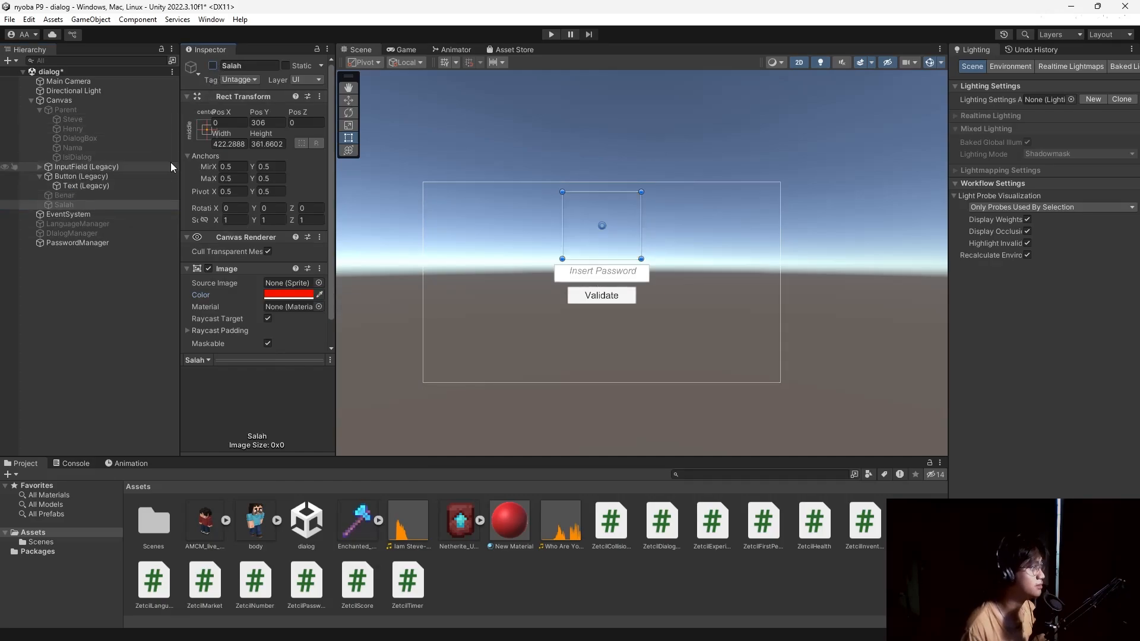
left_click(127, 244)
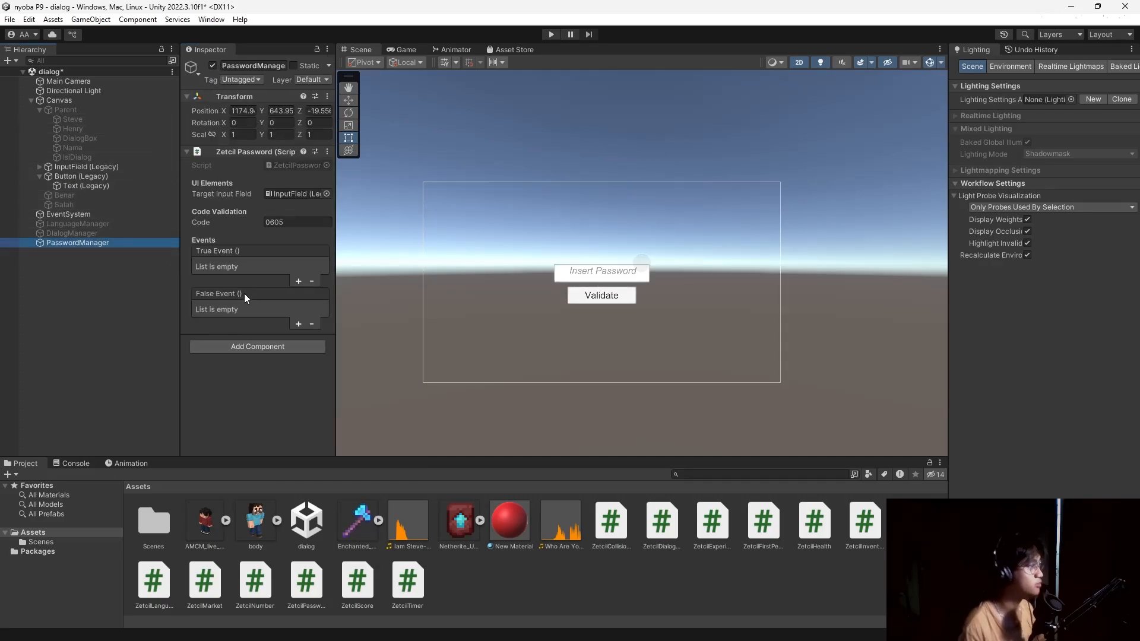
Give True Event a GameObject.SetActive(true) call on Benar.
left_click(299, 281)
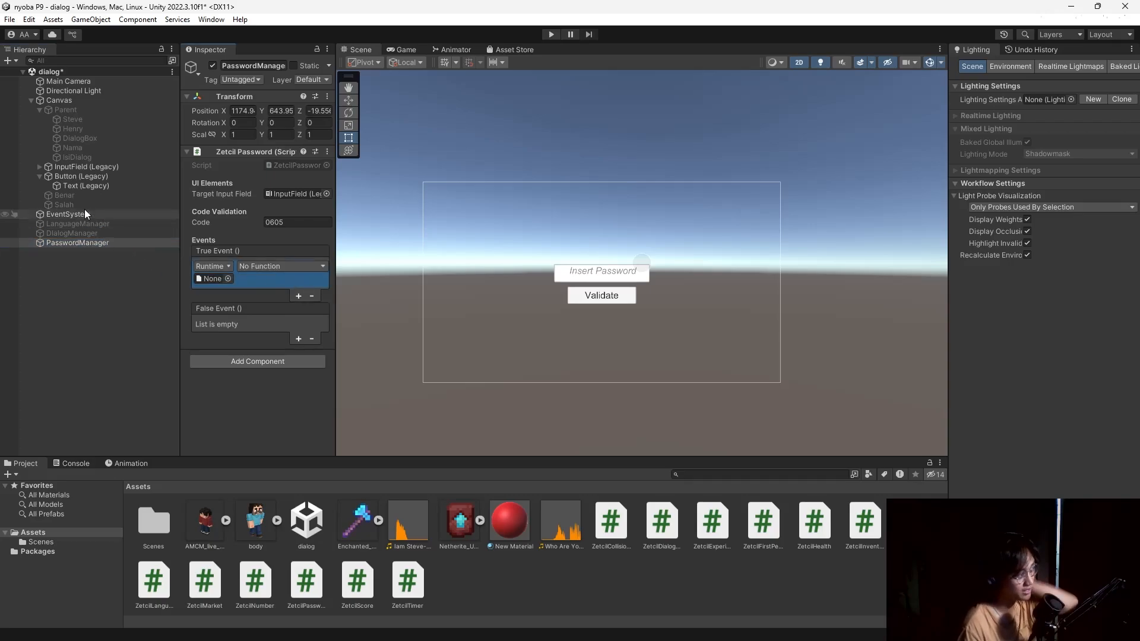
left_click_drag(70, 198, 209, 277)
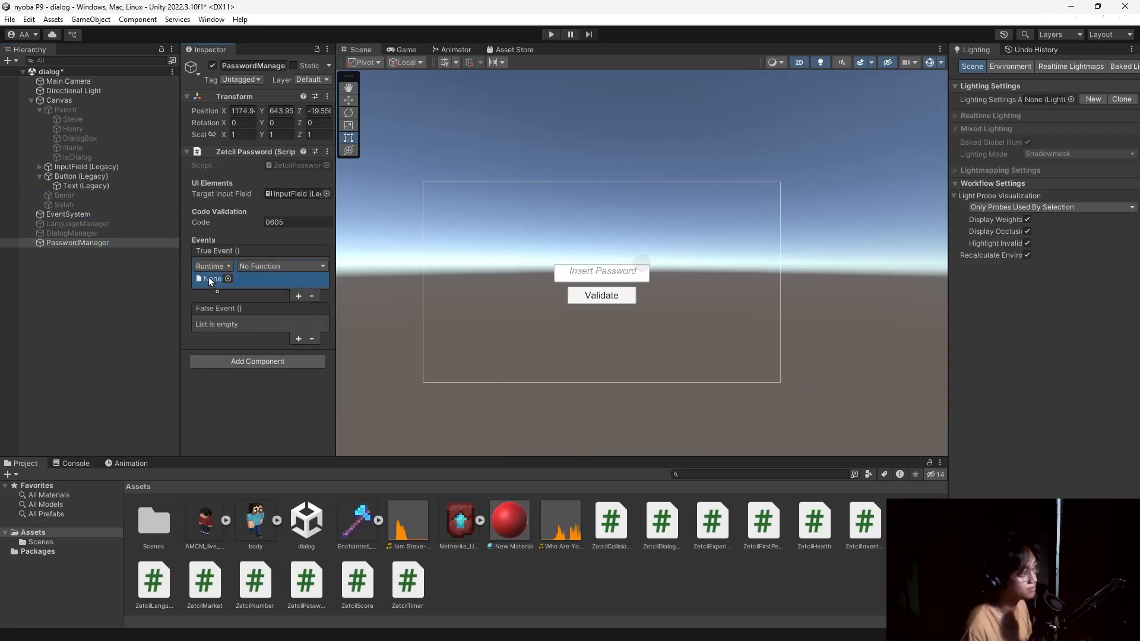
left_click(273, 267)
mouse_move(319, 299)
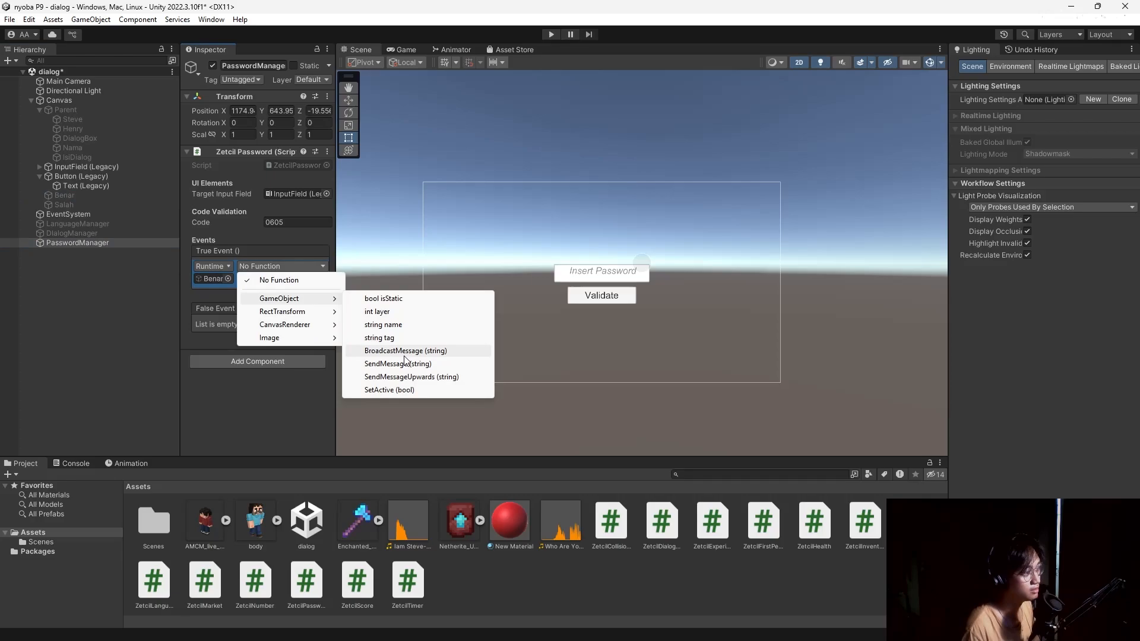
left_click(409, 390)
left_click(242, 278)
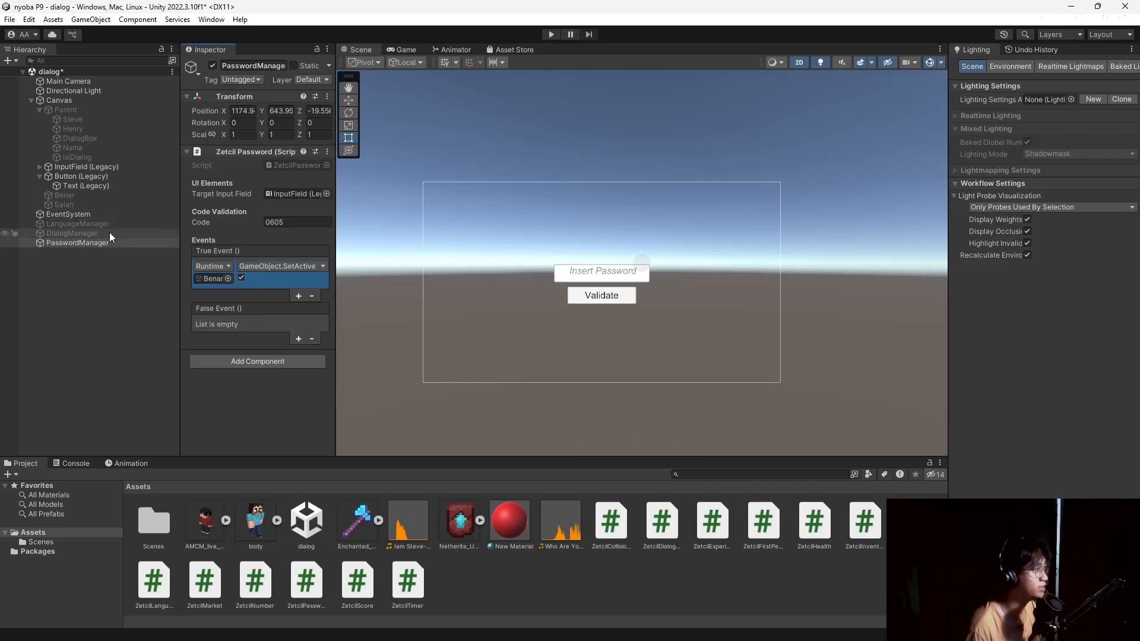
Give False Event a GameObject.SetActive call on Salah.
left_click(297, 339)
left_click_drag(59, 203, 212, 336)
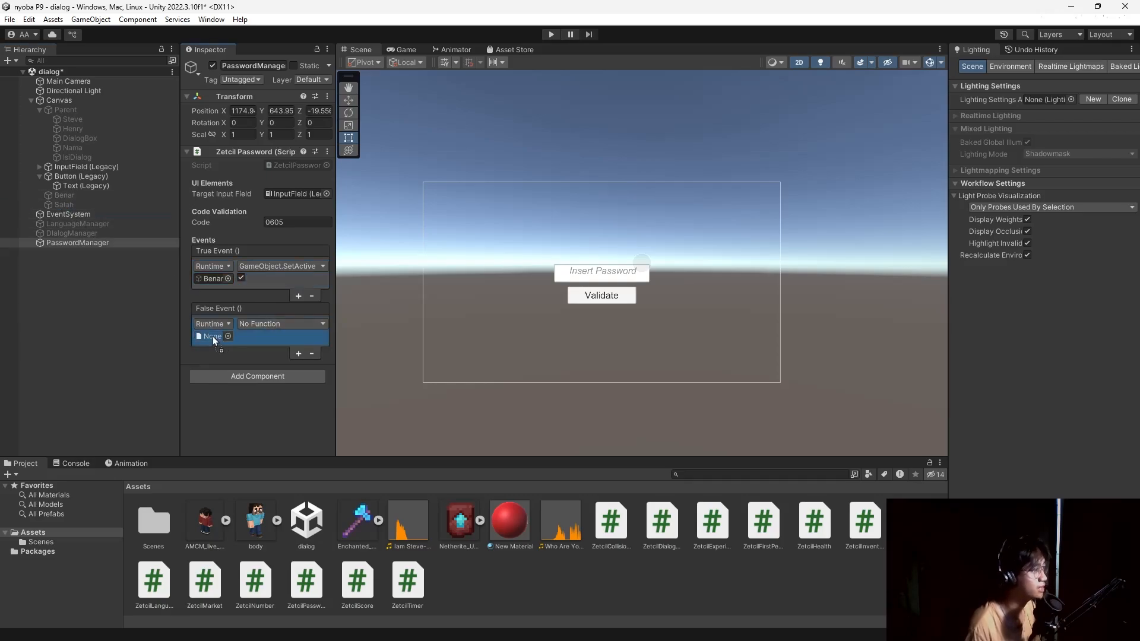
left_click(289, 326)
mouse_move(315, 356)
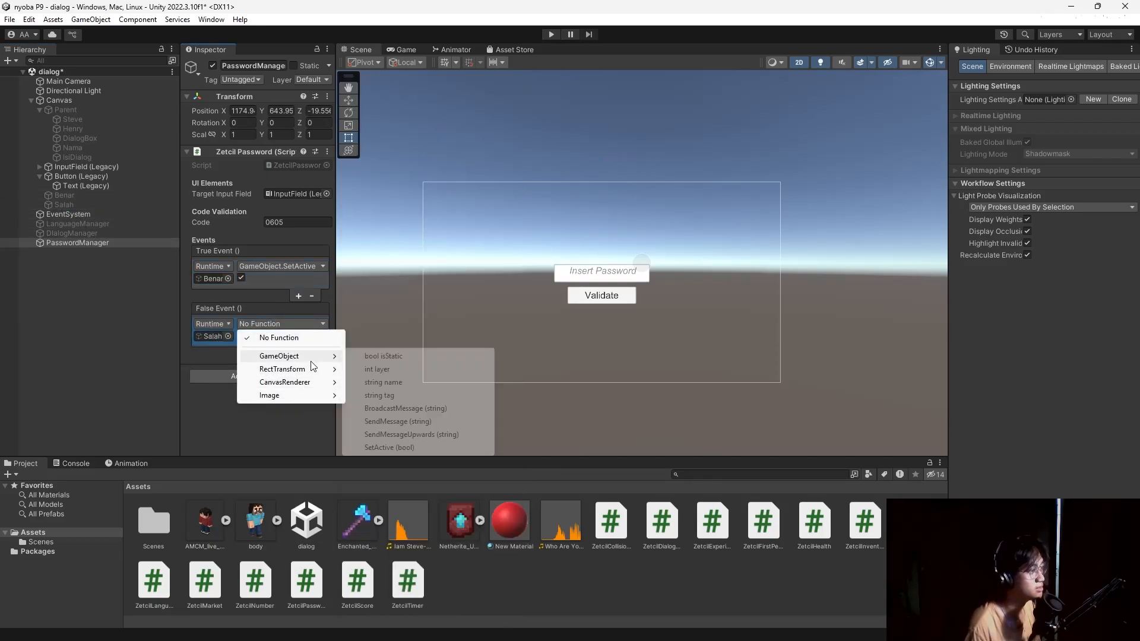
left_click(432, 449)
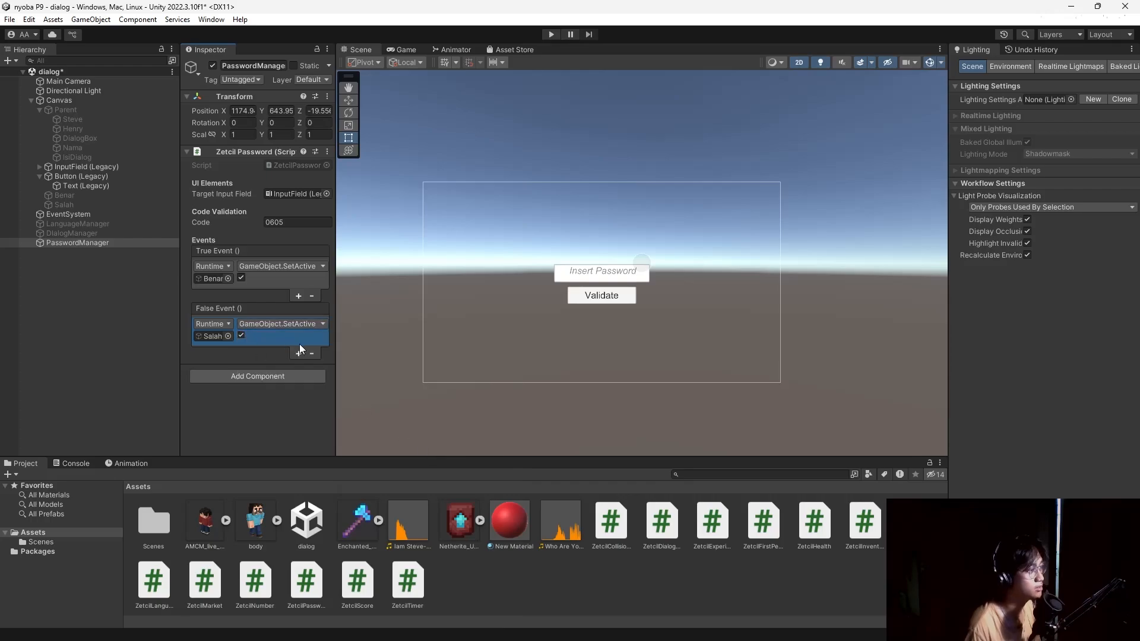
Wire the Validate button's On Click to PasswordManager's ZetcilPassword.InvokeChecking().
left_click(116, 287)
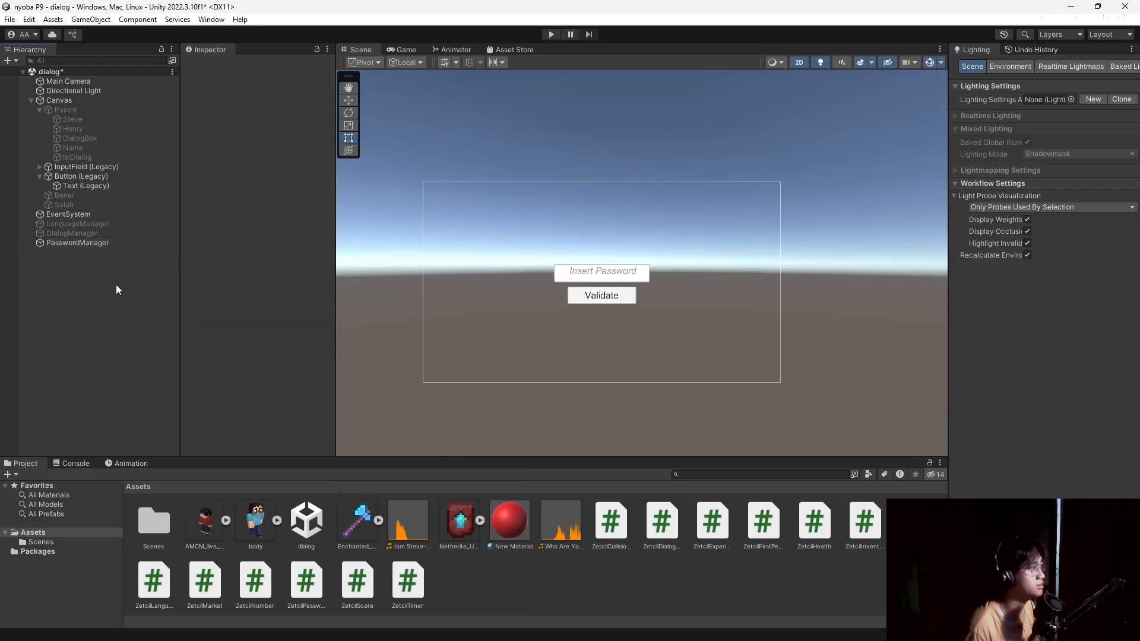
left_click(83, 177)
scroll(222, 312, "down", 8)
scroll(222, 313, "down", 3)
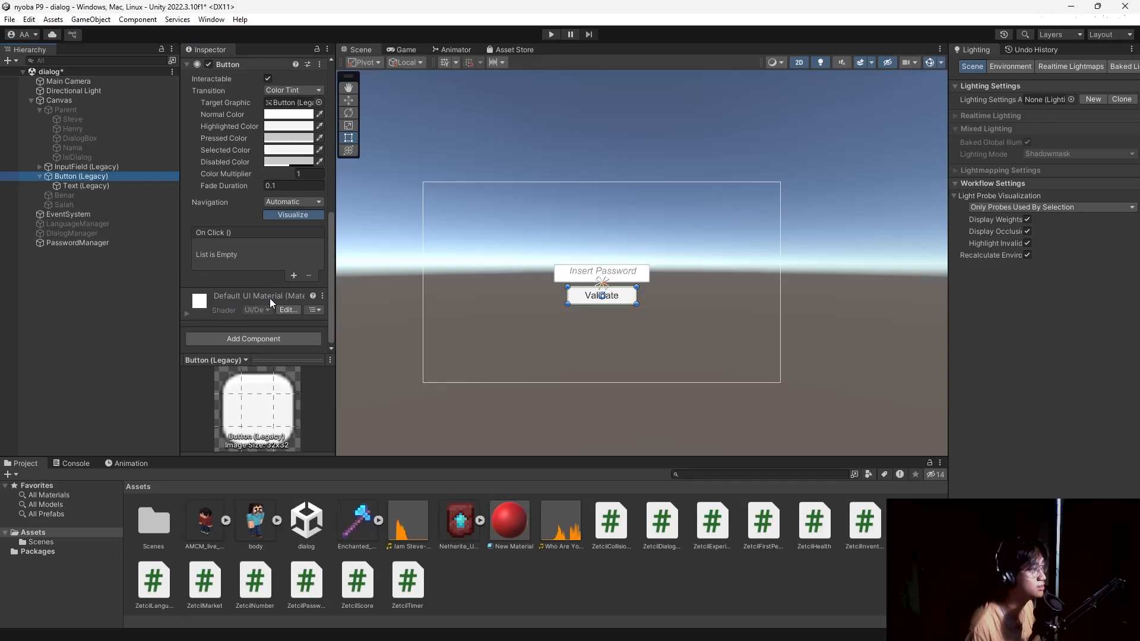
left_click(293, 276)
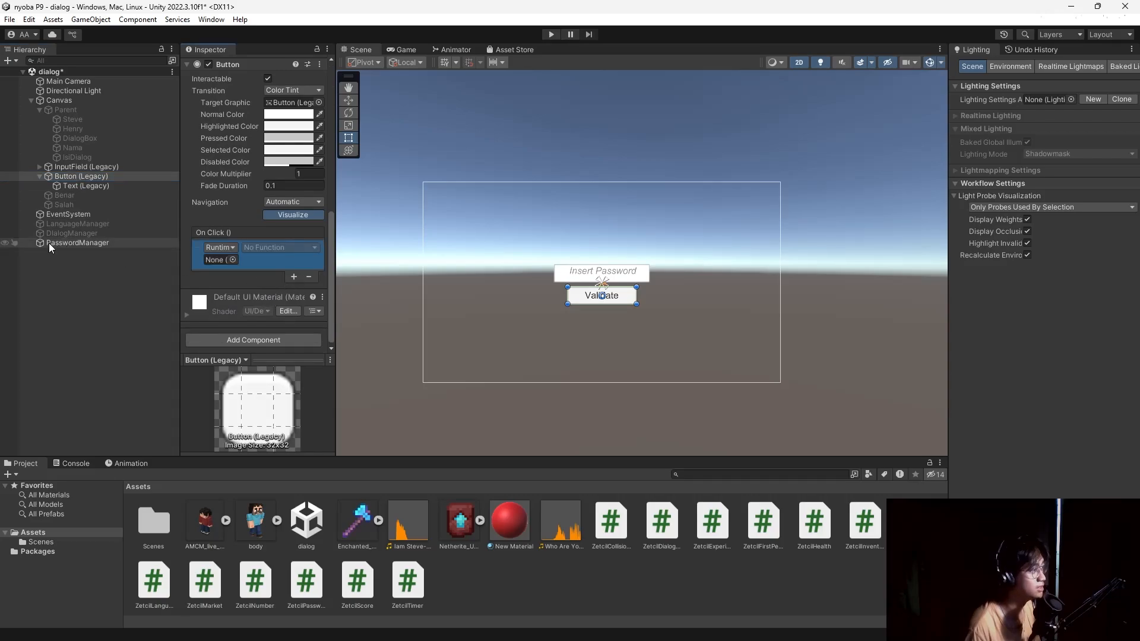
left_click_drag(49, 244, 203, 260)
left_click(280, 248)
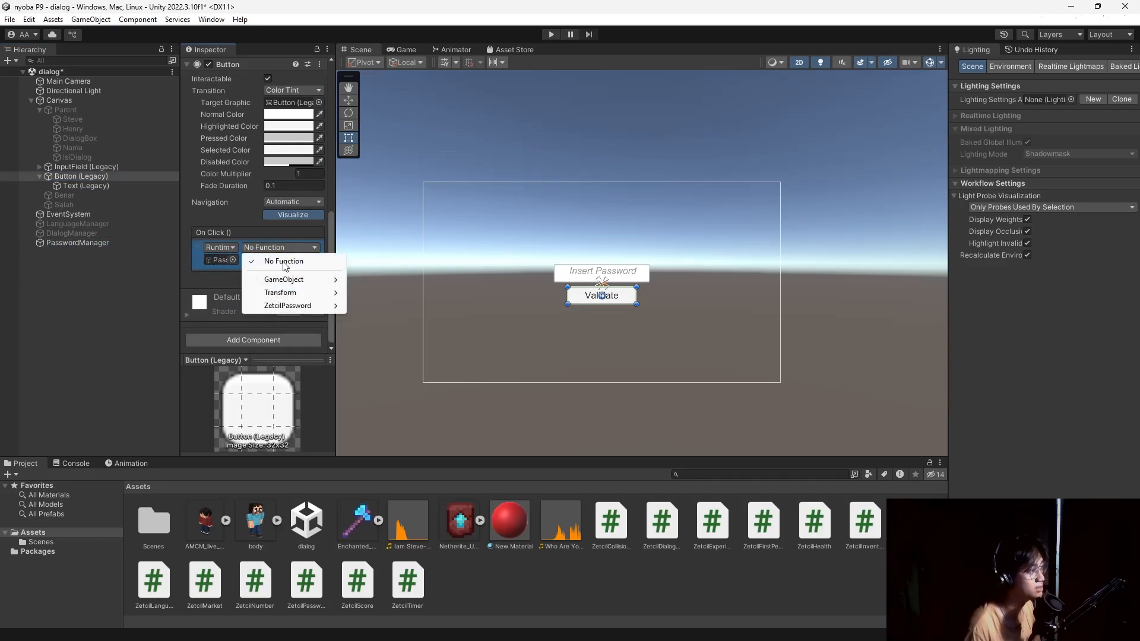
mouse_move(291, 305)
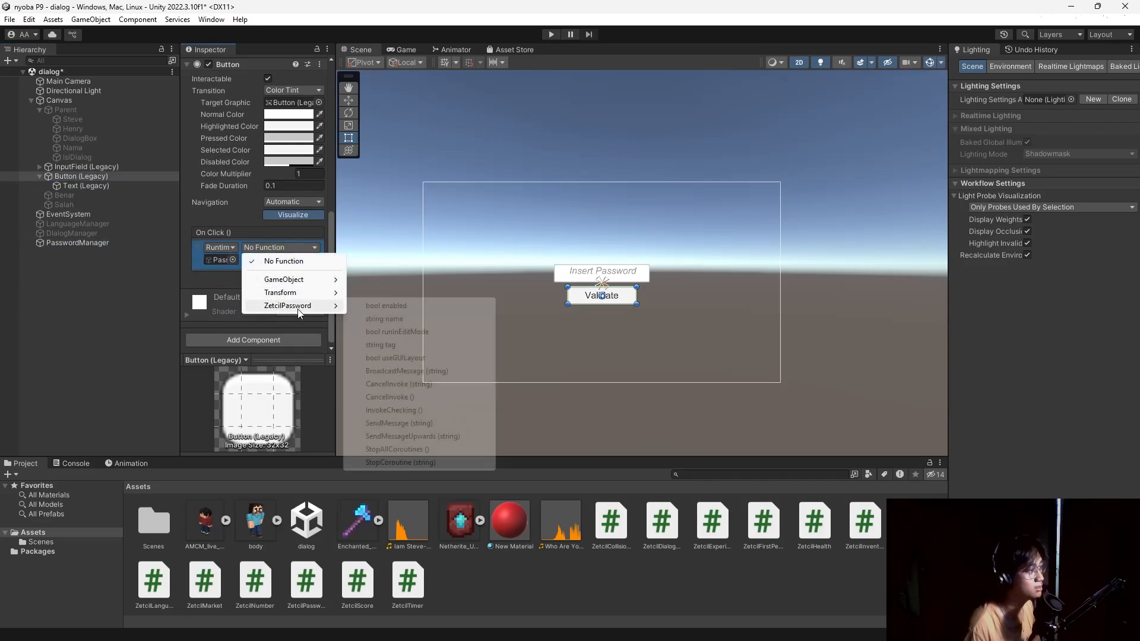
left_click(432, 414)
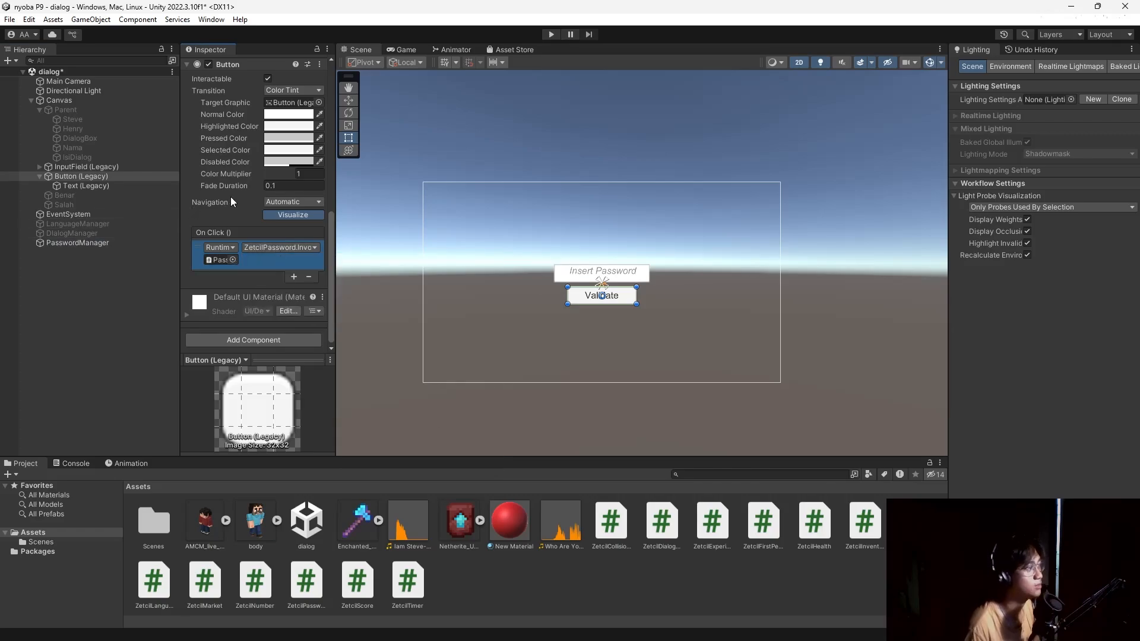
left_click(120, 184)
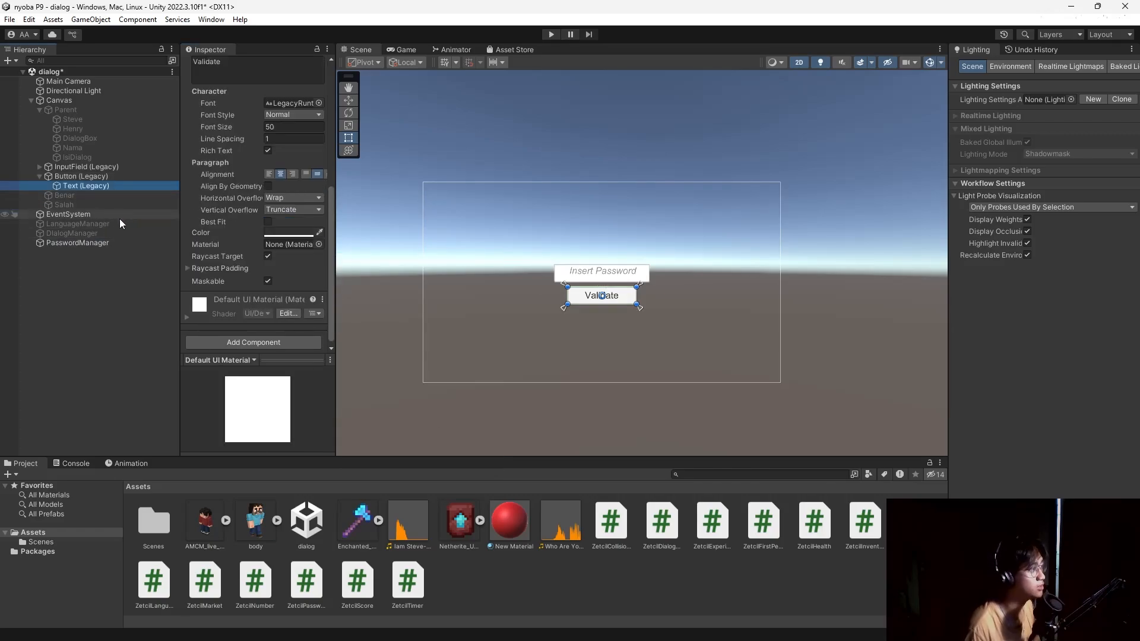
left_click(126, 243)
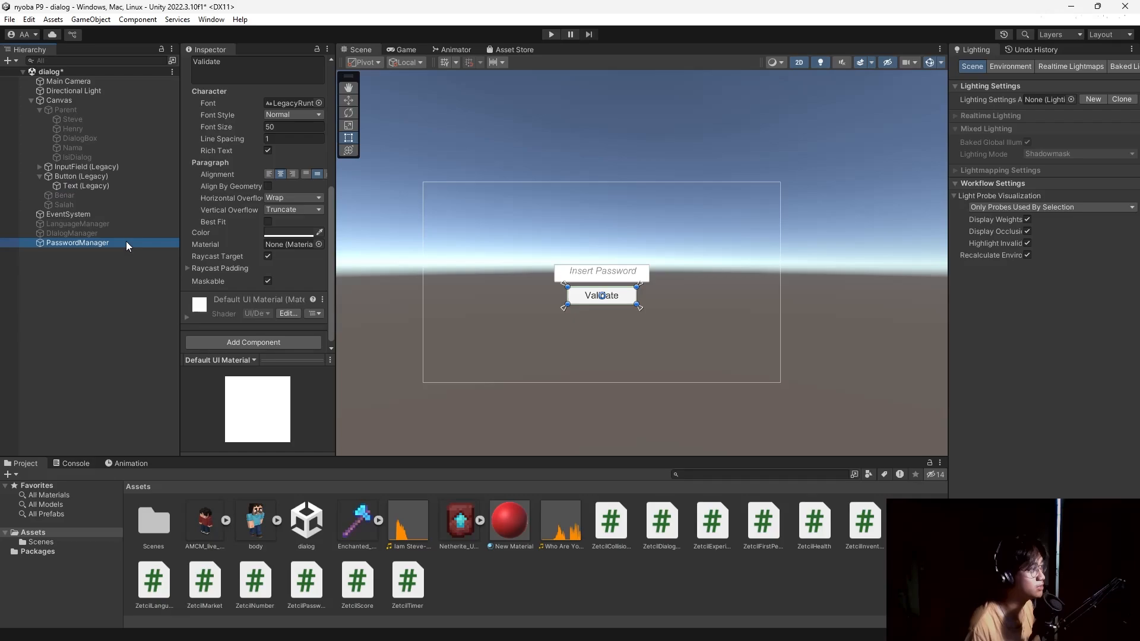
Briefly run the scene, then stop and adjust the input field's Text (Legacy) font size.
left_click(547, 35)
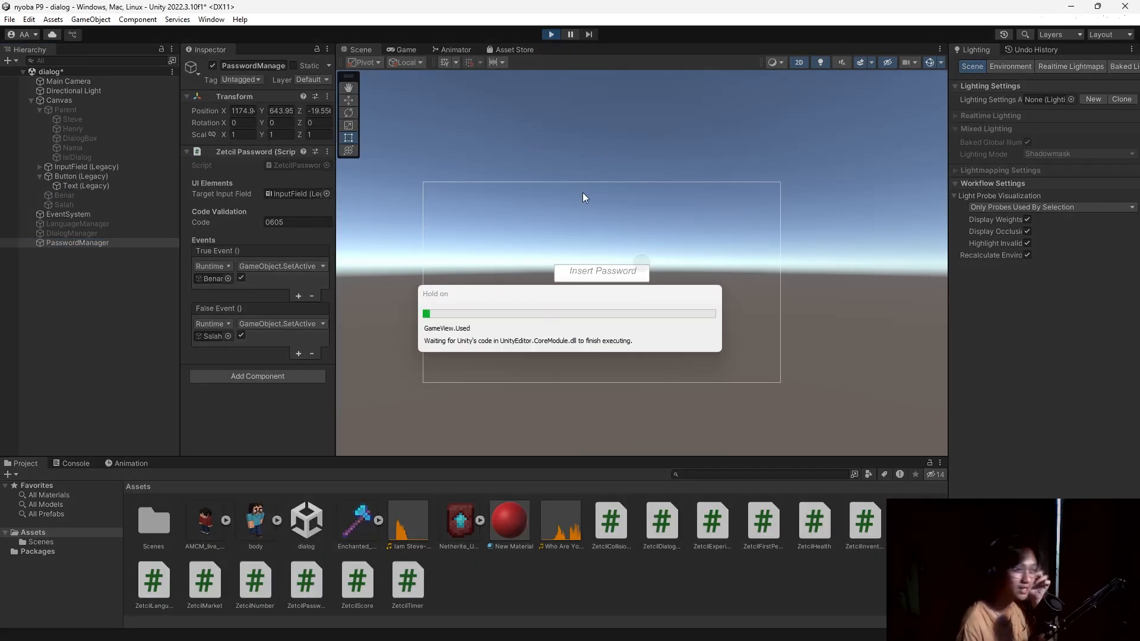
left_click(617, 248)
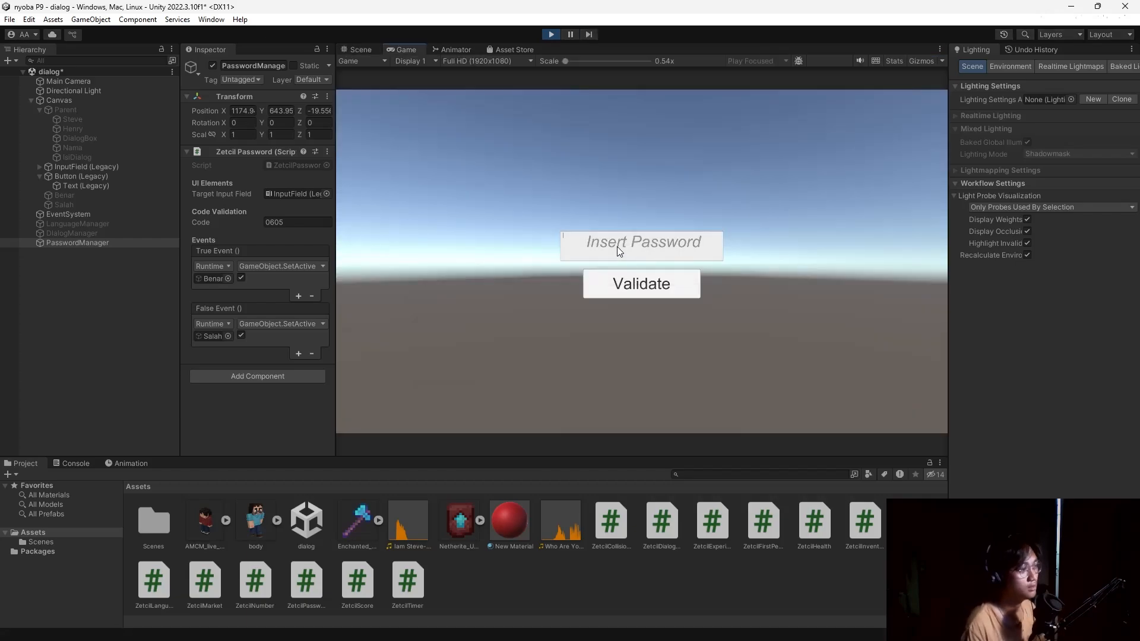
left_click(551, 35)
left_click(88, 233)
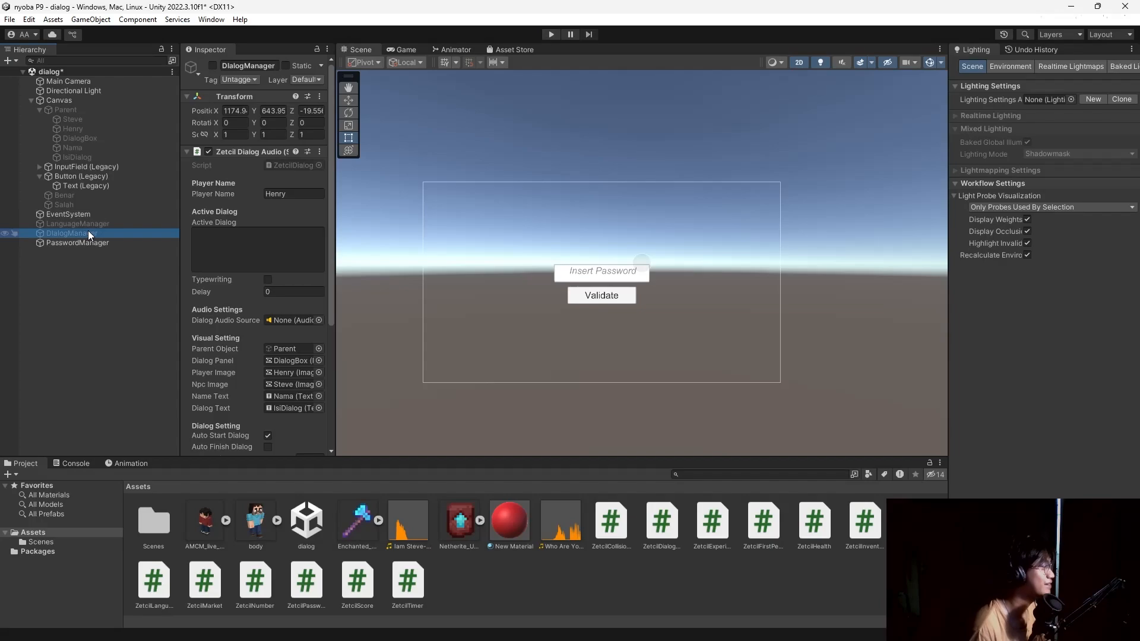
left_click(81, 186)
scroll(255, 295, "down", 5)
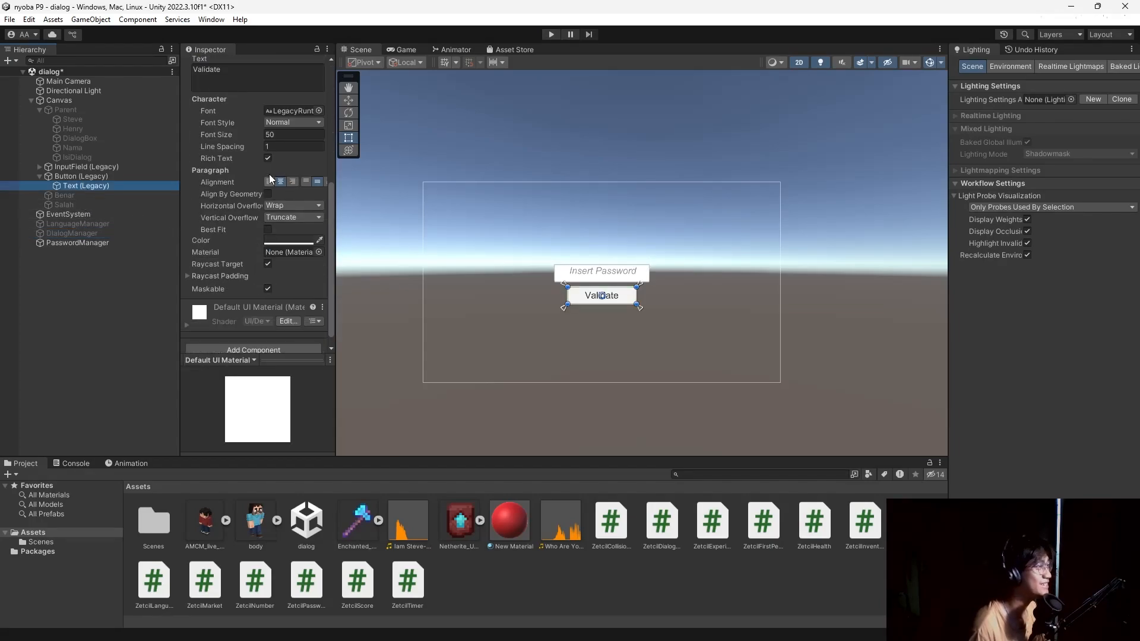
left_click(88, 177)
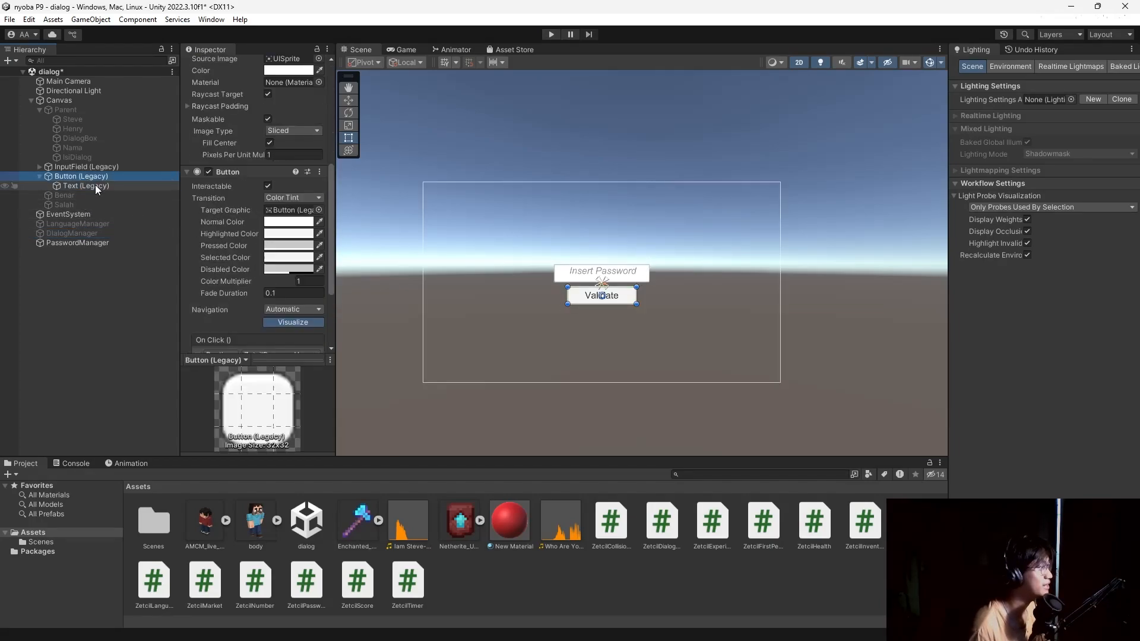
left_click(92, 167)
left_click(39, 167)
left_click(87, 186)
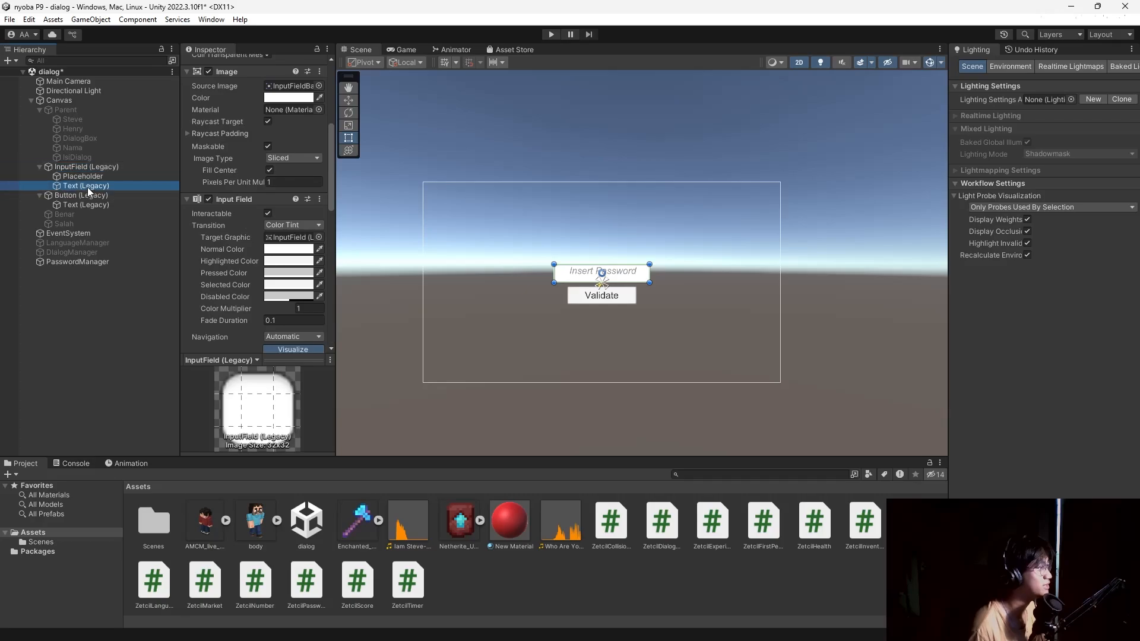
left_click(279, 162)
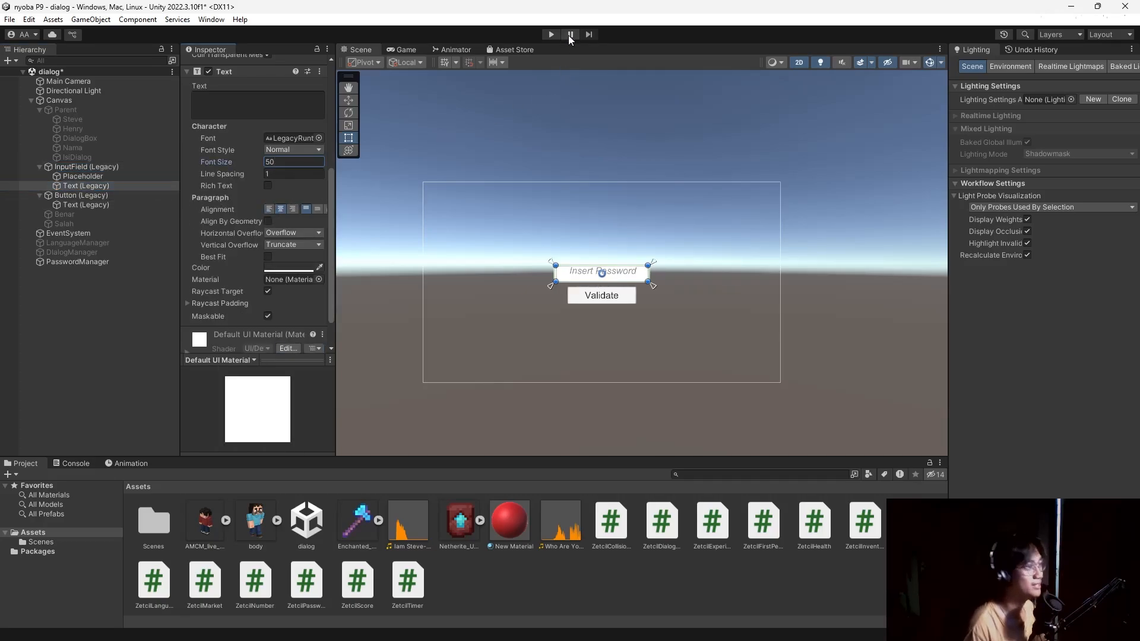
Play the scene, validate 0605 (green Benar) then 0000 (red Salah), and stop play mode.
left_click(550, 34)
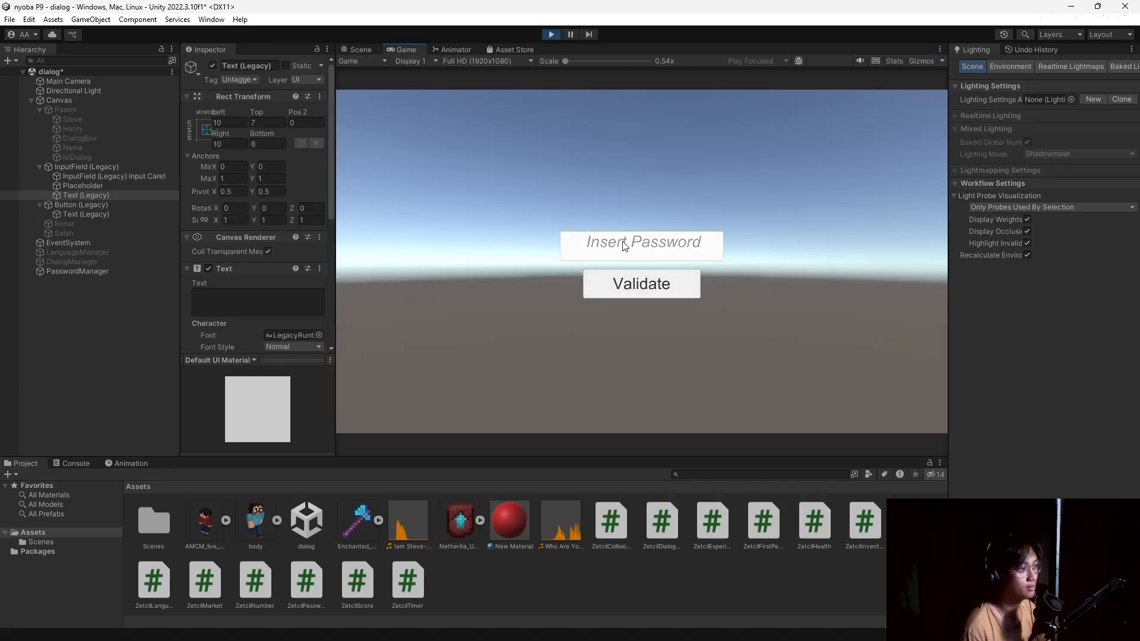
left_click(622, 241)
type("0")
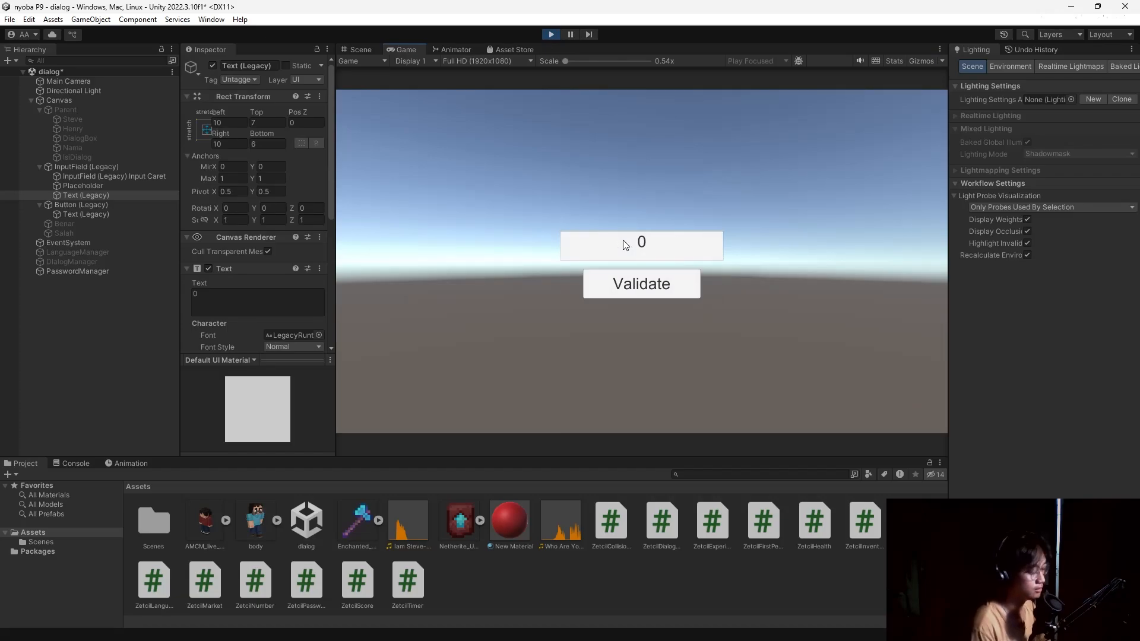
type("605")
left_click(657, 288)
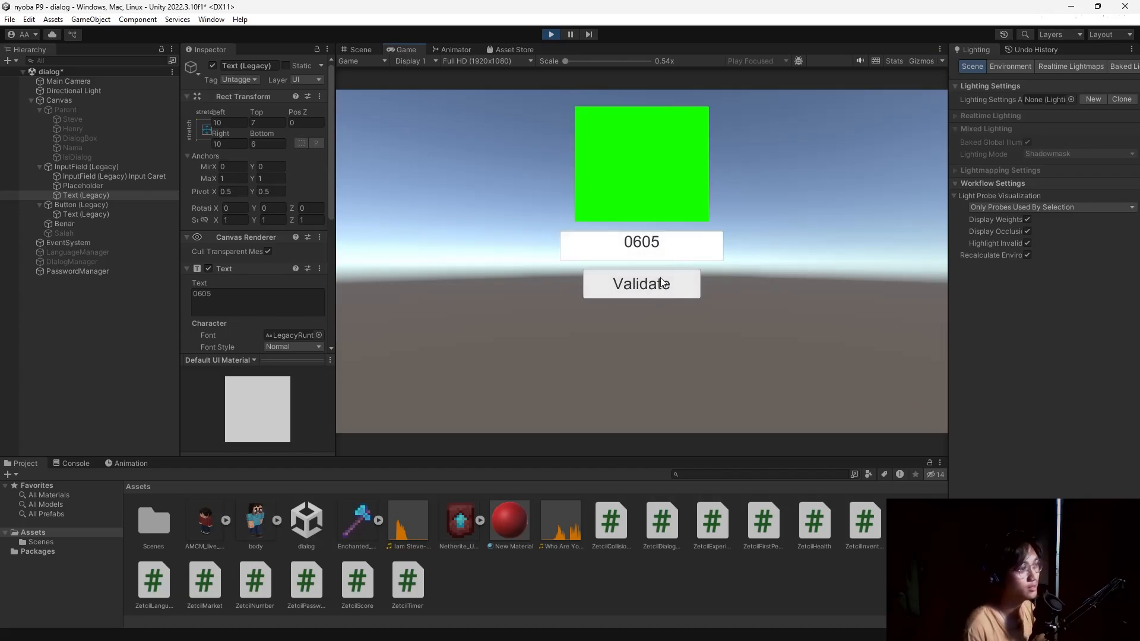
left_click(663, 250)
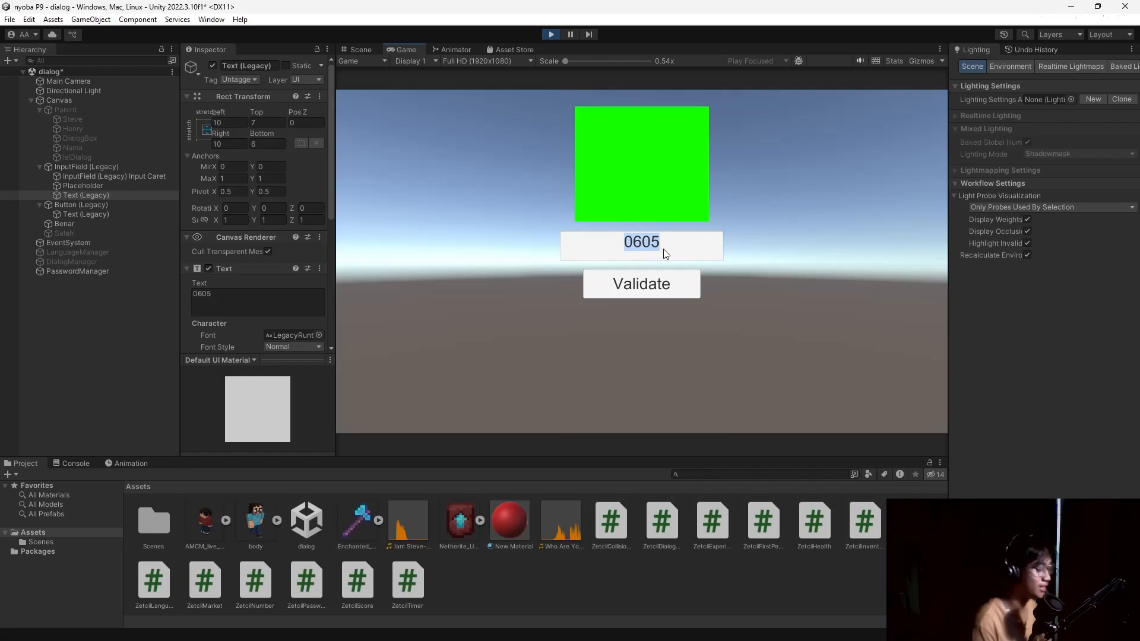
type("0000")
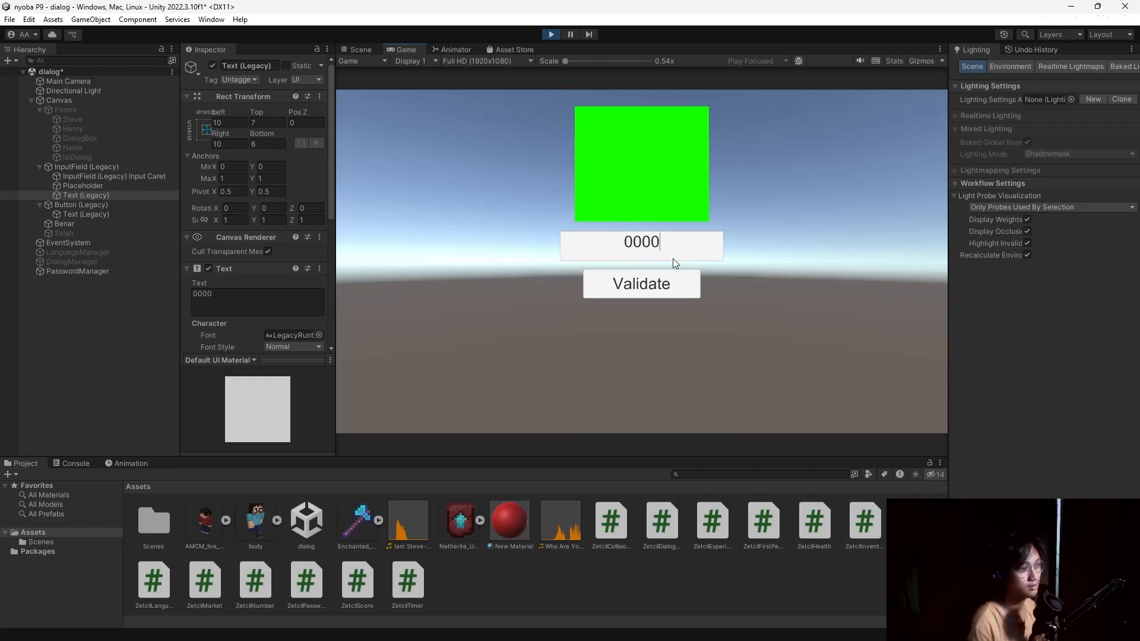
left_click(668, 285)
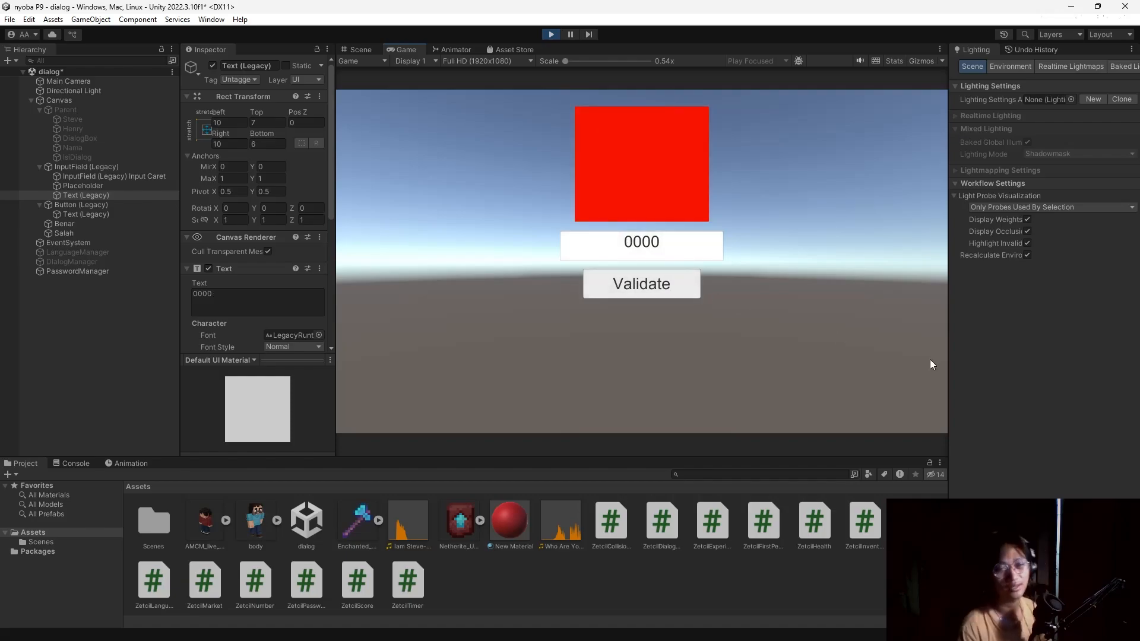
key("ctrl+p")
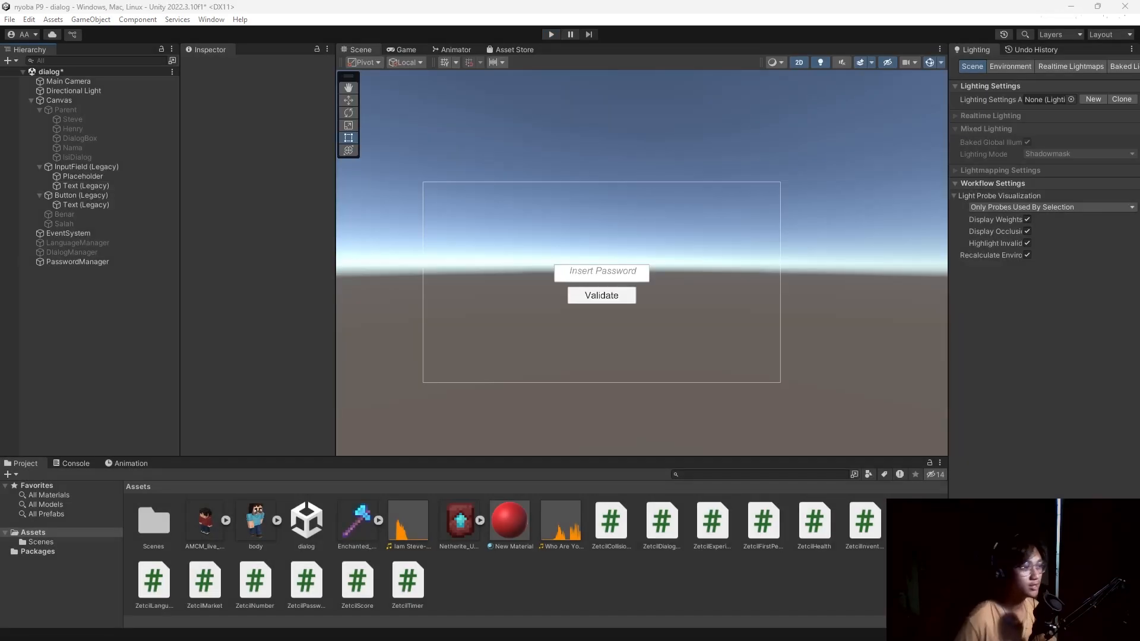
Remove the Zetcil Password component from the PasswordManager object.
left_click(111, 265)
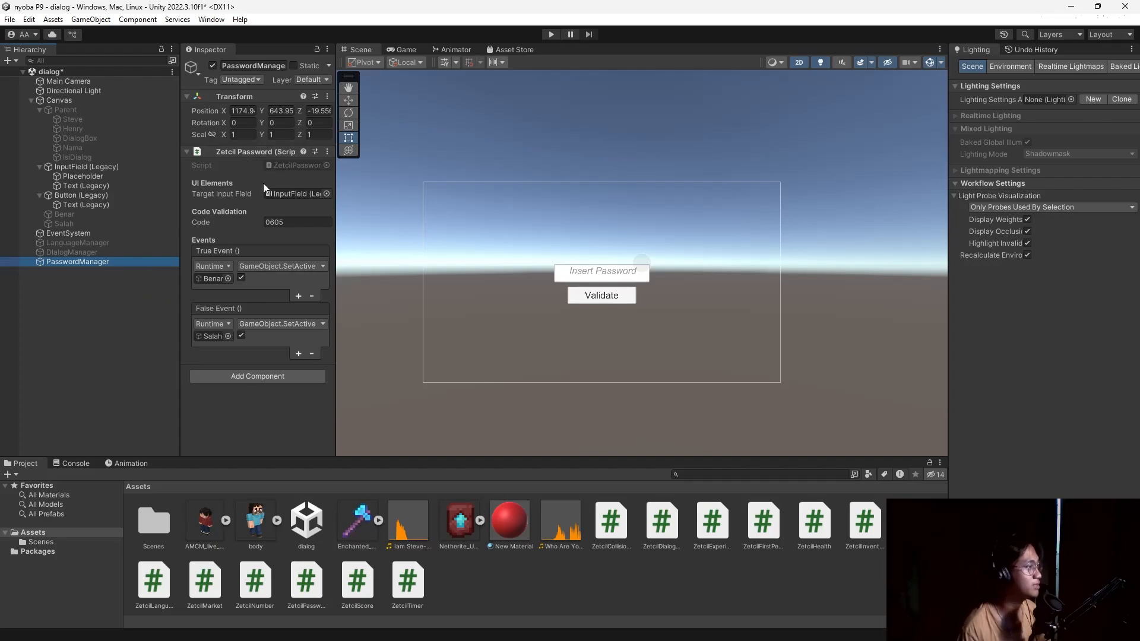
left_click(327, 152)
left_click(371, 181)
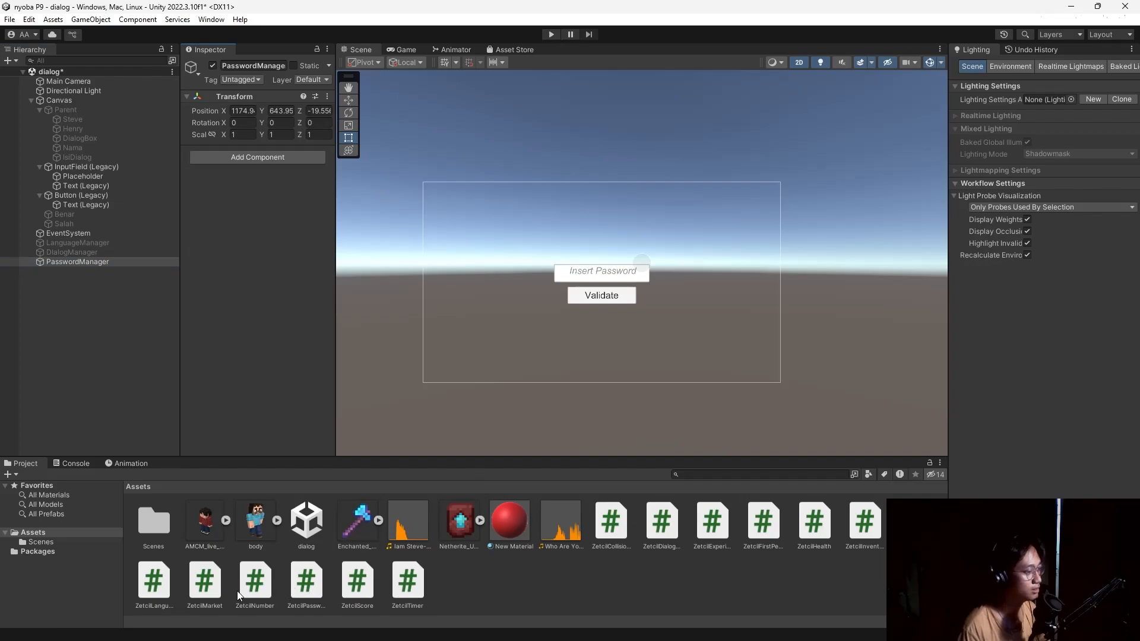
Create a new C# script in Assets named ZetcilDigital.
right_click(510, 597)
mouse_move(553, 261)
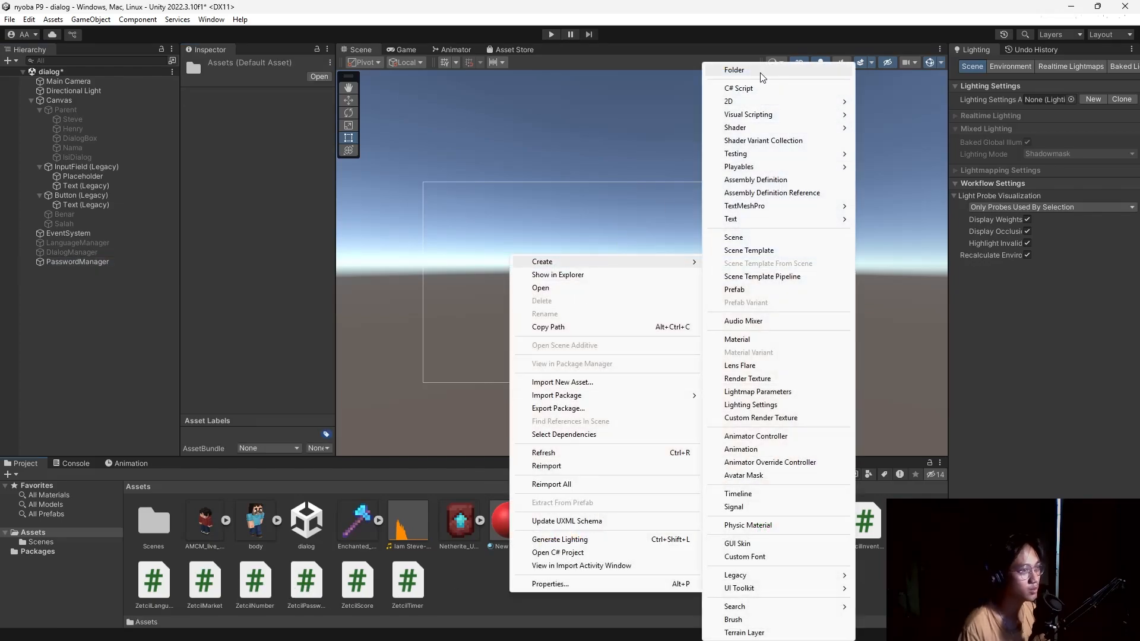
left_click(742, 90)
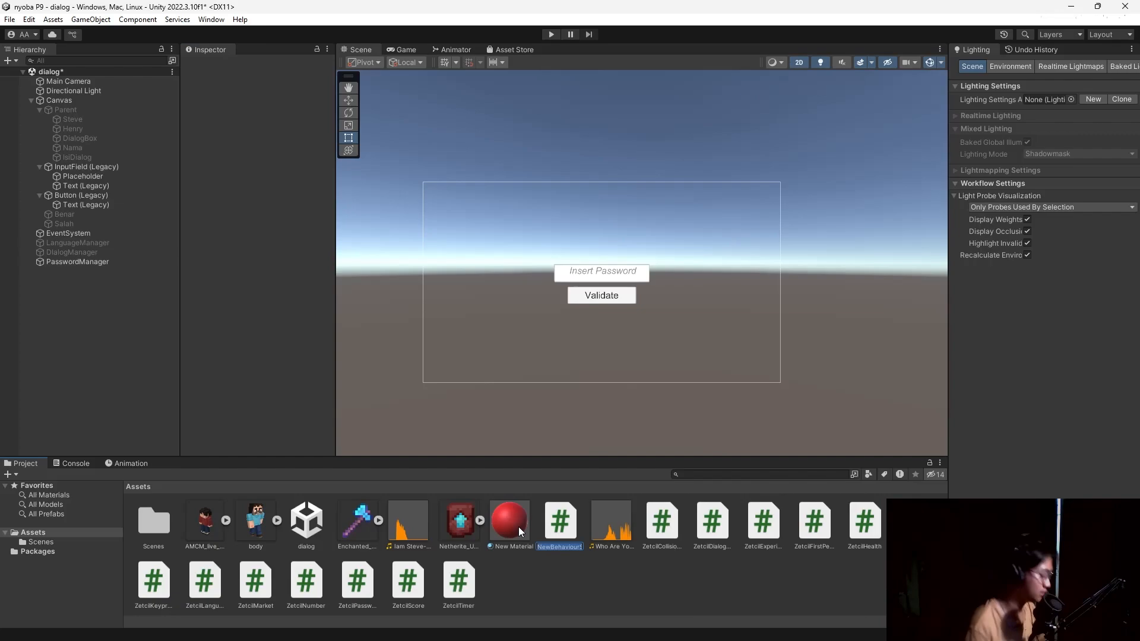
type("ZetcilDi")
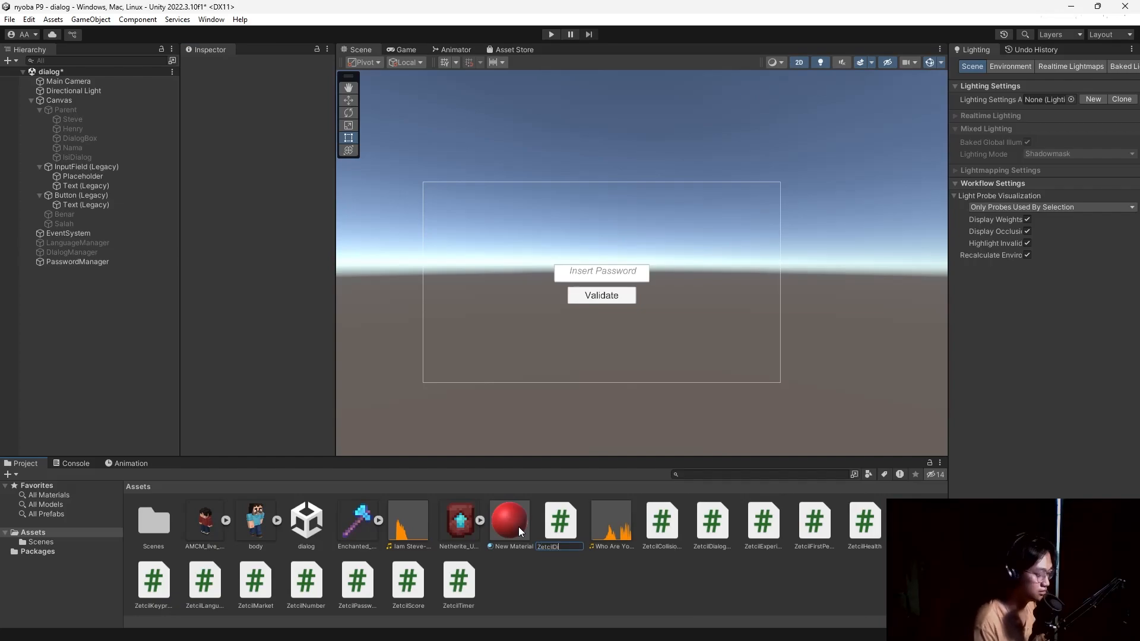
type("gita")
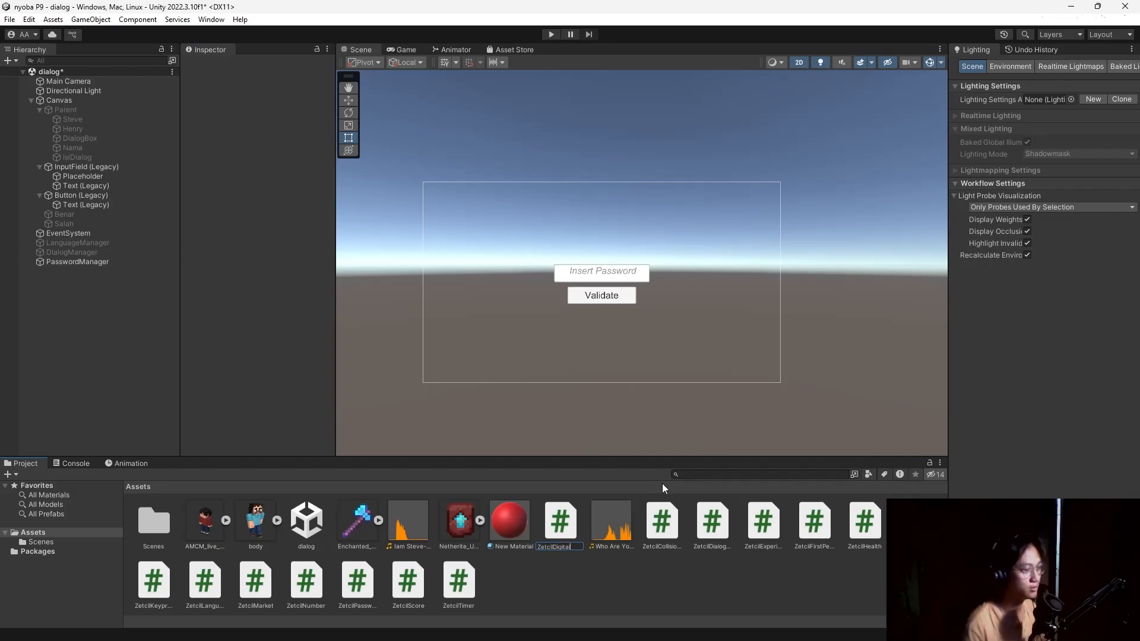
type("l")
key("Return")
key("alt+Tab")
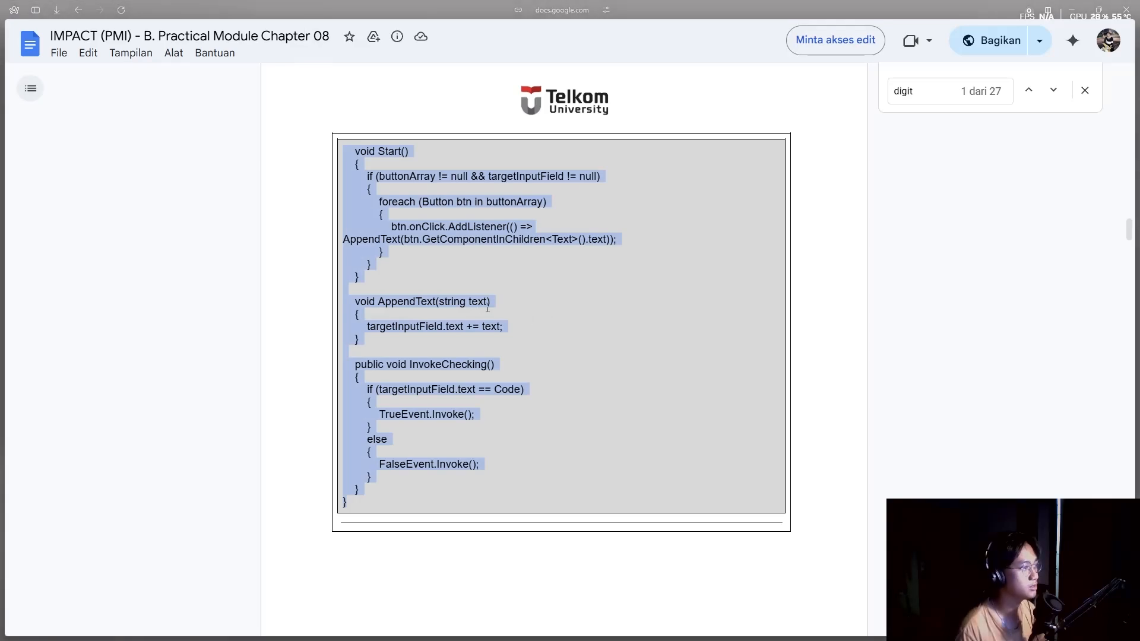
Find section 8.2.1 ZetcilDigital.cs code in the module, then minimize Google Docs.
scroll(498, 305, "up", 1)
scroll(547, 306, "down", 6)
scroll(547, 307, "up", 13)
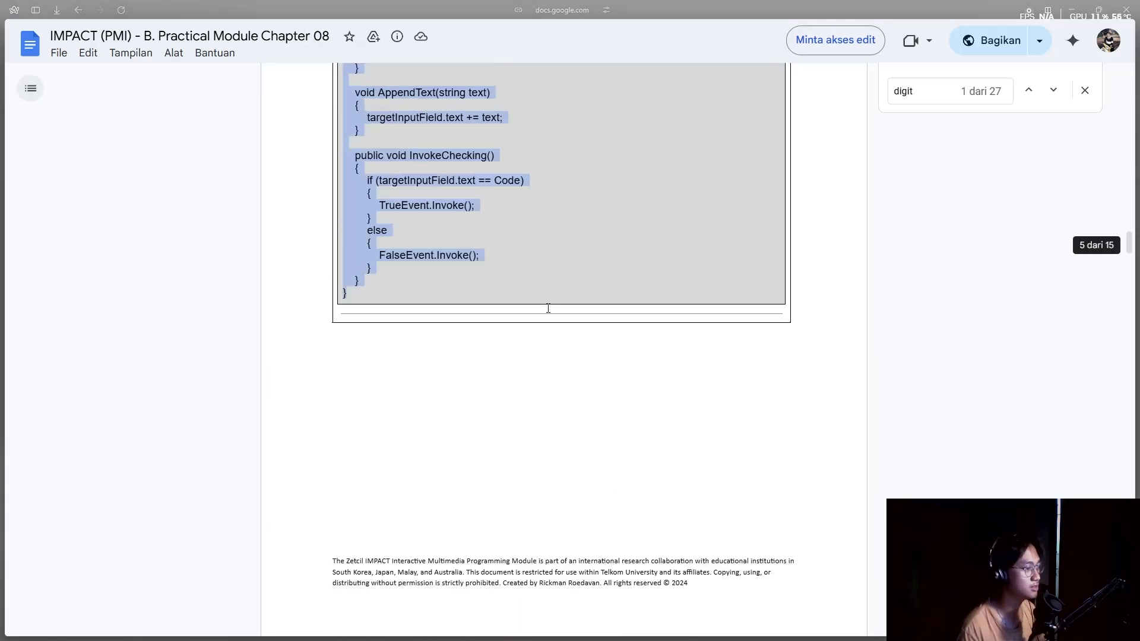
scroll(549, 308, "up", 2)
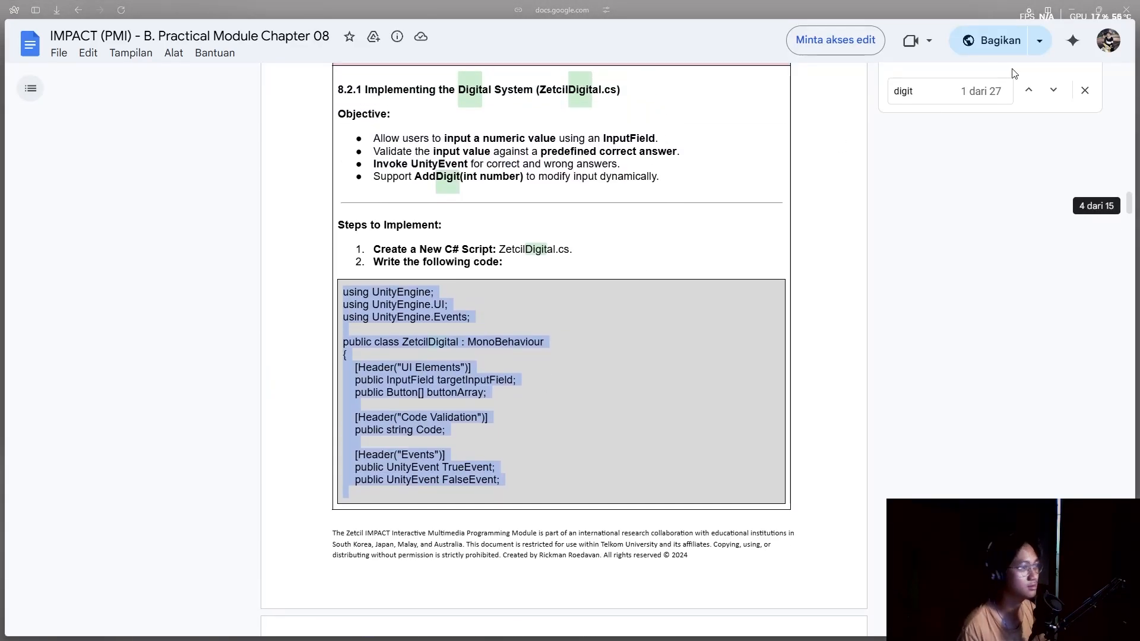
left_click(1071, 10)
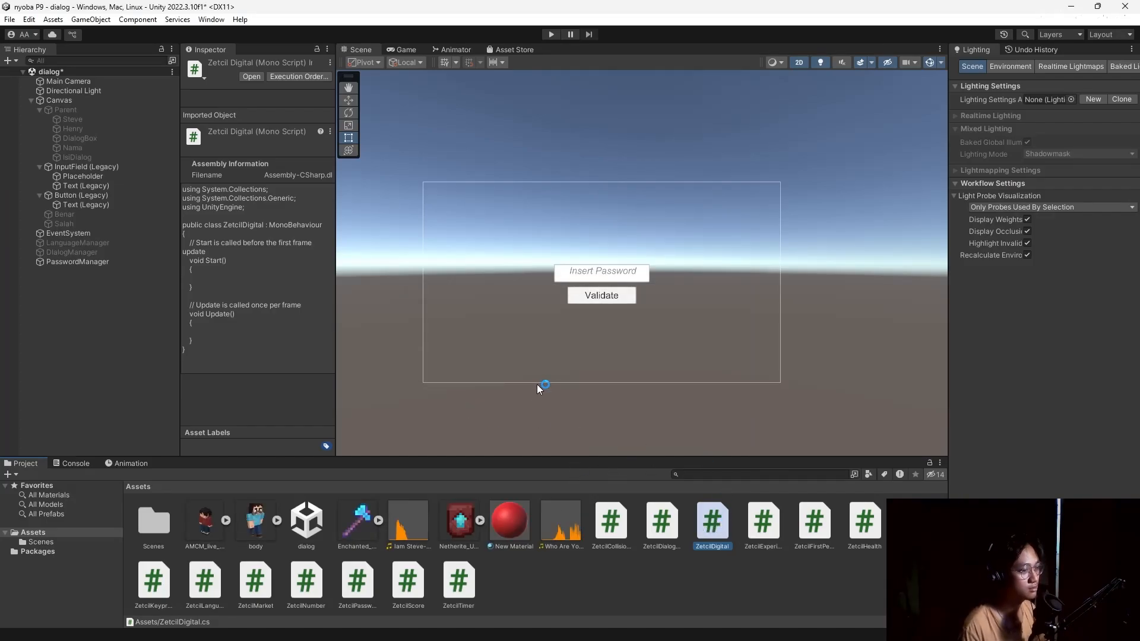
Overwrite ZetcilDigital.cs's default template with the module's ZetcilDigital class and save it.
key("ctrl+a")
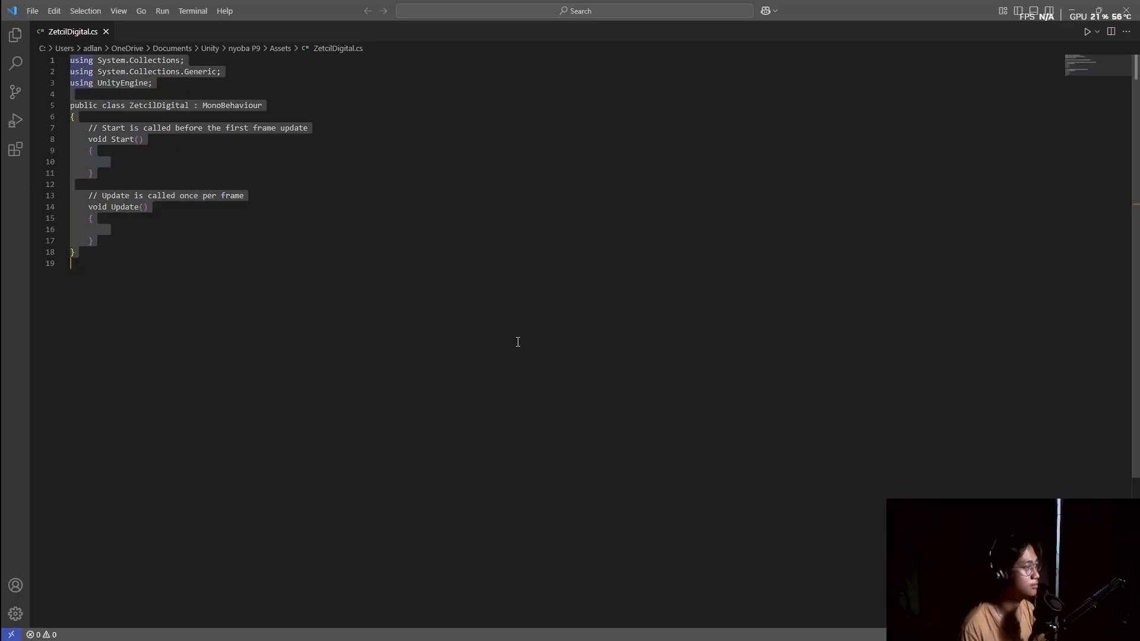
type("using UnityEngine; using UnityEngine.UI; using UnityEngine.Events;  public class ZetcilDigital : MonoBehaviour {     [Header(\"UI Elements\")]     public InputField targetInputField;     public Button[] buttonArray;      [Header(\"Code Validation\")]     public string Code;      [Header(\"Events\")]     public UnityEvent TrueEvent;     public UnityEvent FalseEvent;      void Start()     {         if (buttonArray != null && targetInputField != null)         {             foreach (Button btn in buttonArray)             {                 btn.onClick.AddListener(() => AppendText(btn.GetComponentInChildren<Text>().text));             }         }     }      void AppendText(string text)     {         targetInputField.text += text;     }      public void InvokeChecking()     {         if (targetInputField.text == Code)         {             TrueEvent.Invoke();         }         else         {             FalseEvent.Invoke();         }     } }")
key("ctrl+s")
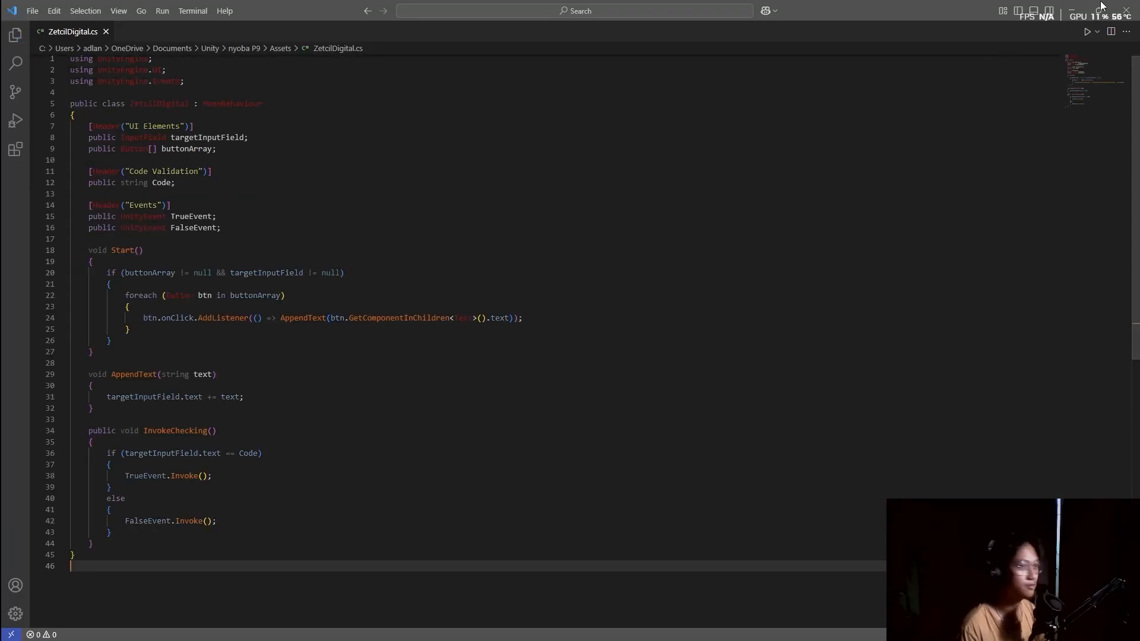
key("alt+Tab")
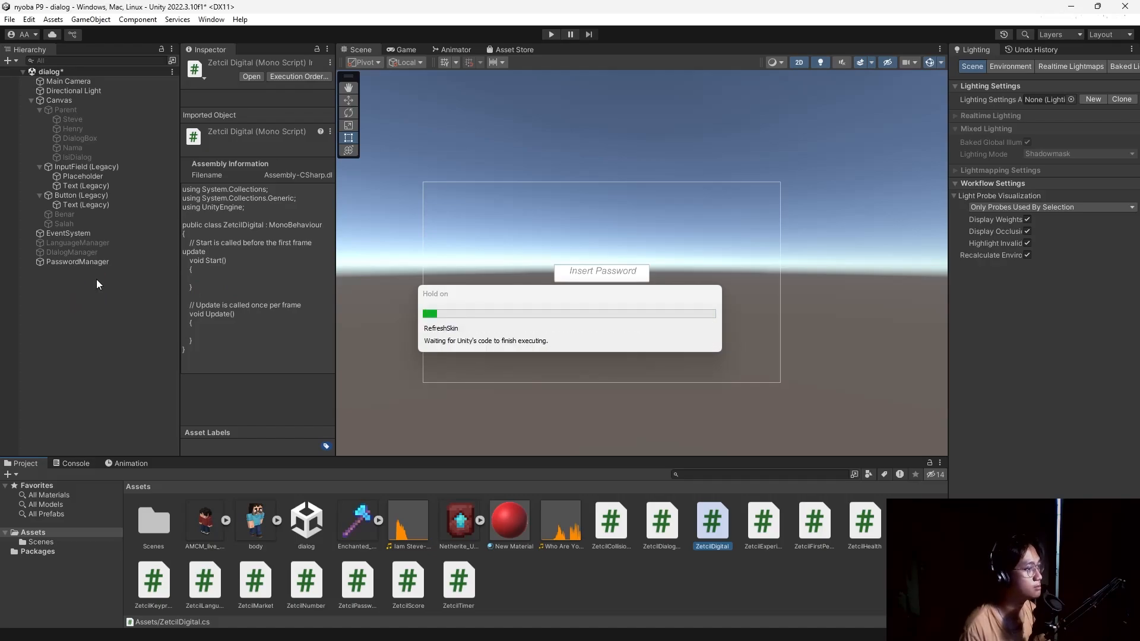
Attach ZetcilDigital to PasswordManager and set InputField (Legacy) as its Target Input Field.
left_click(100, 262)
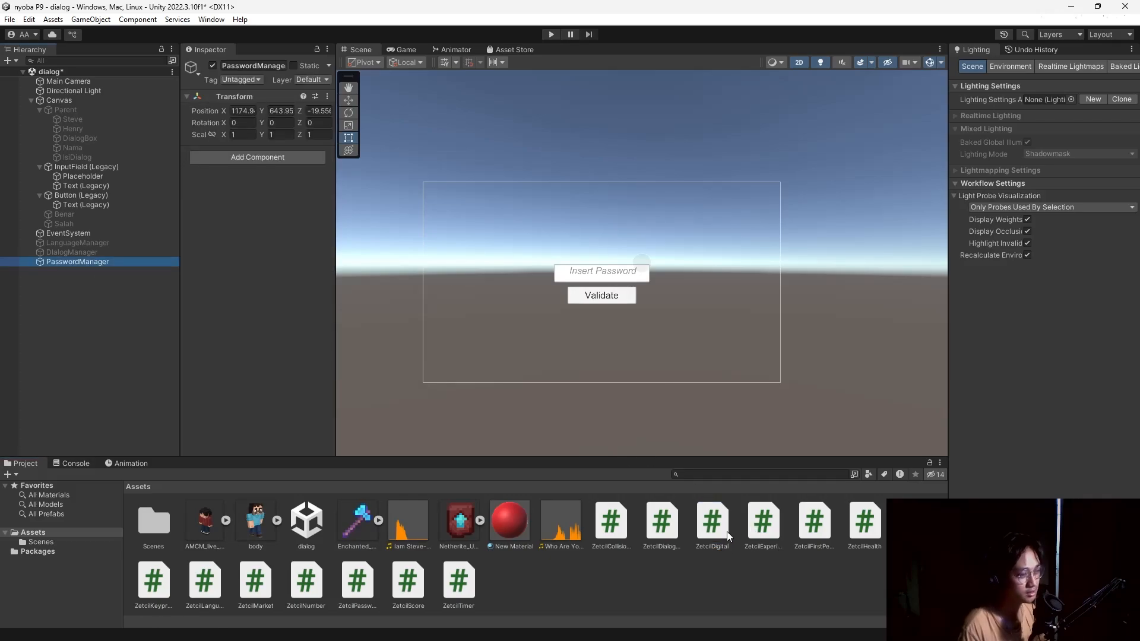
left_click_drag(727, 532, 261, 282)
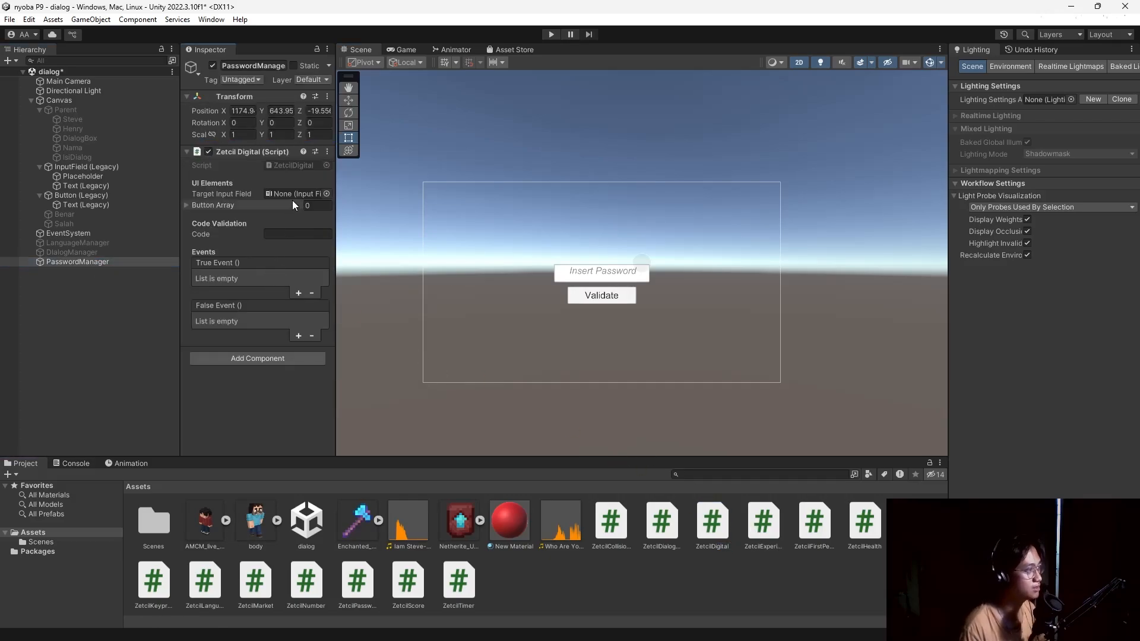
left_click(68, 168)
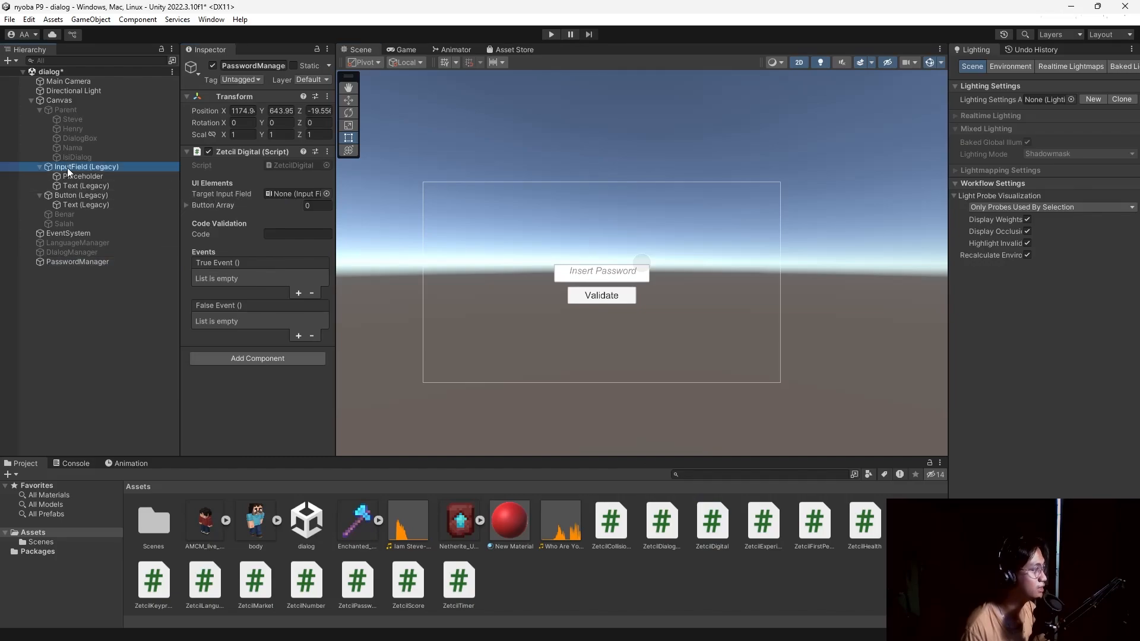
left_click_drag(66, 168, 294, 193)
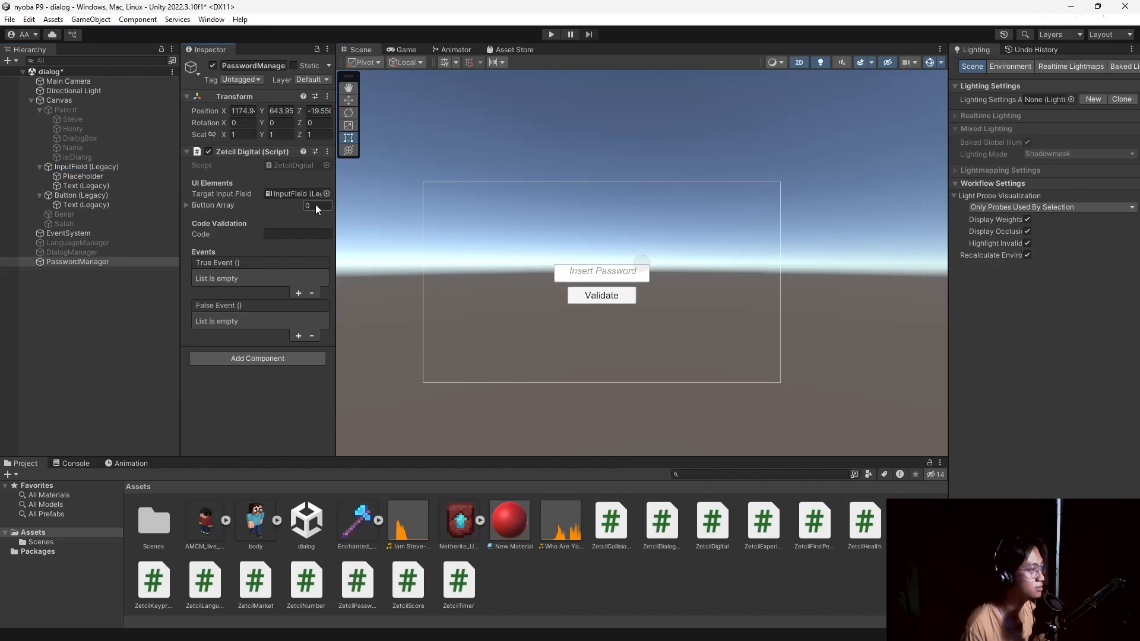
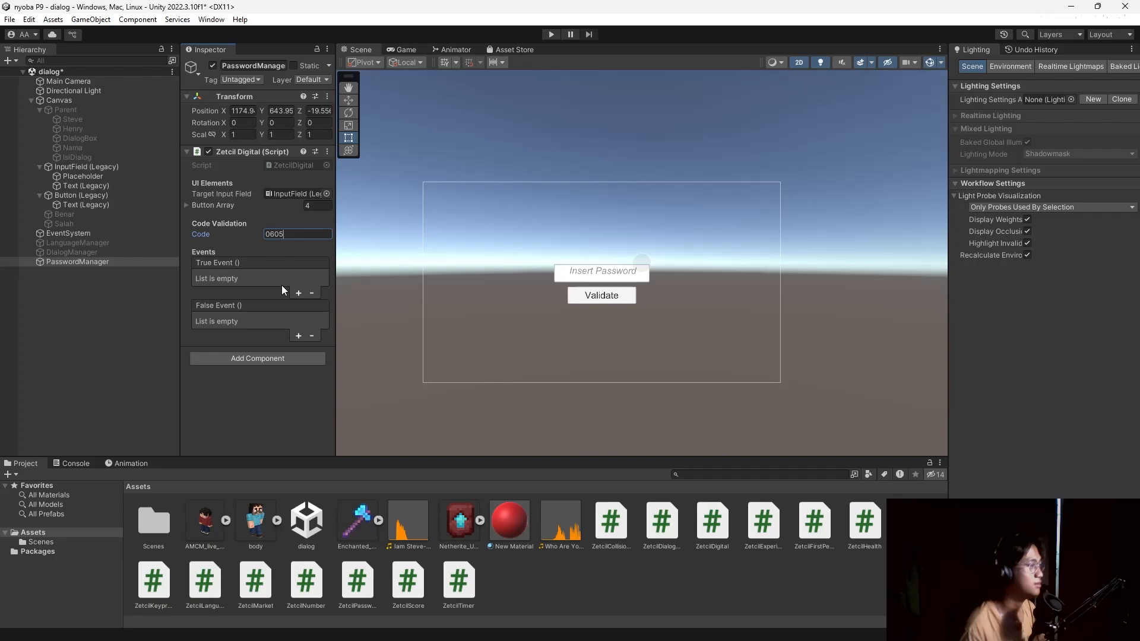
Add a True Event entry that calls GameObject.SetActive on Benar.
left_click(299, 293)
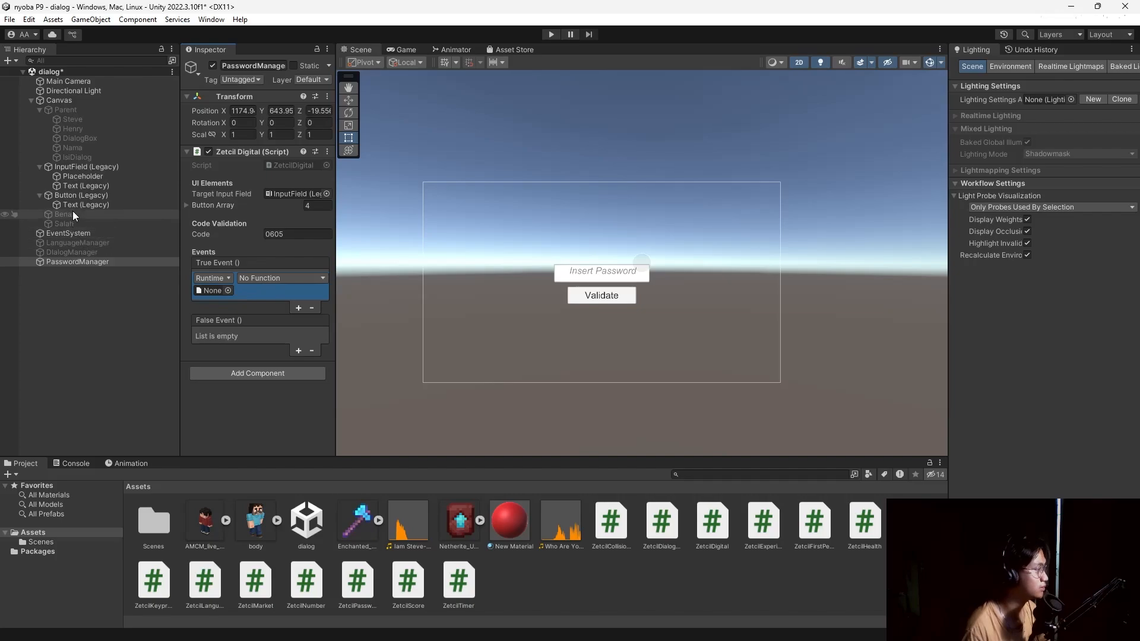
left_click_drag(72, 214, 209, 291)
left_click(280, 278)
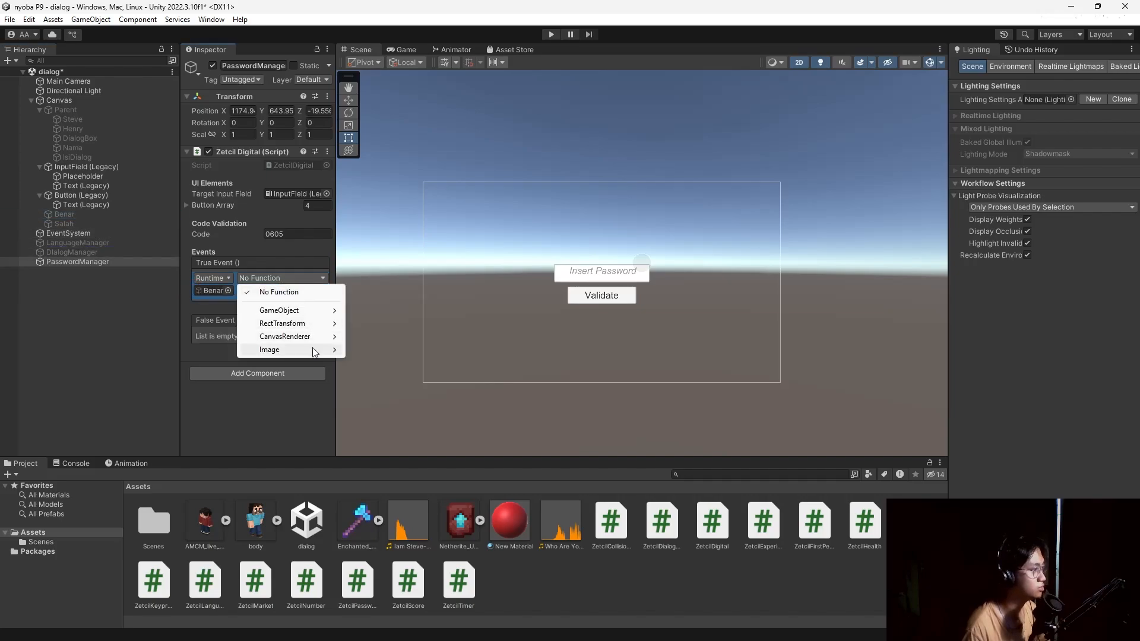
mouse_move(325, 315)
left_click(403, 399)
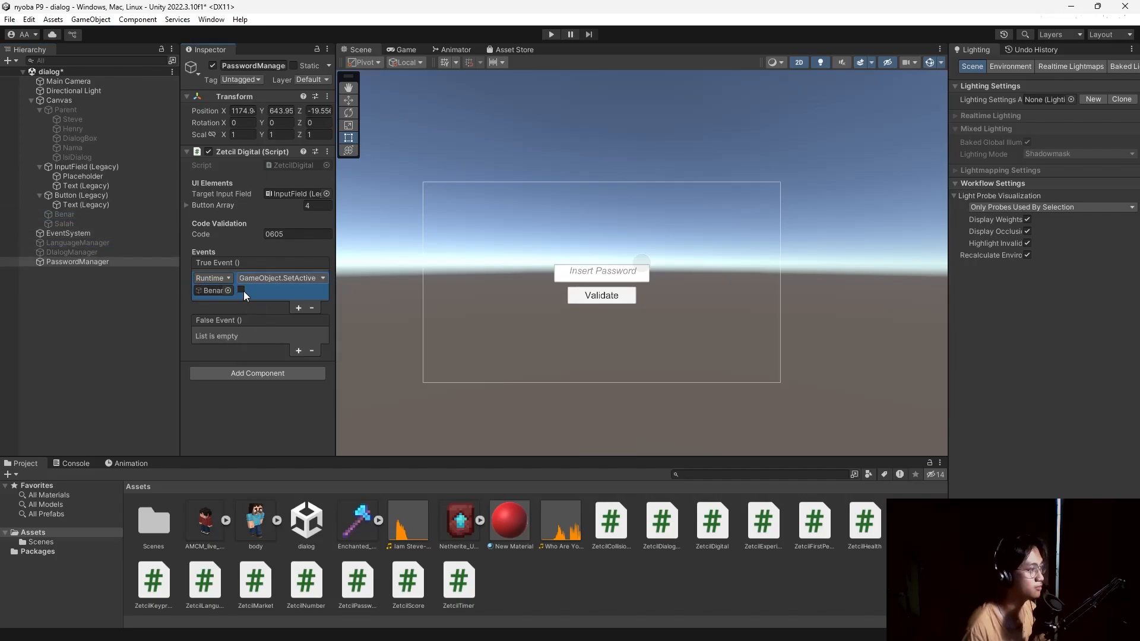
Add a False Event entry calling GameObject.SetActive on Salah, ticking both SetActive checkboxes.
left_click(303, 351)
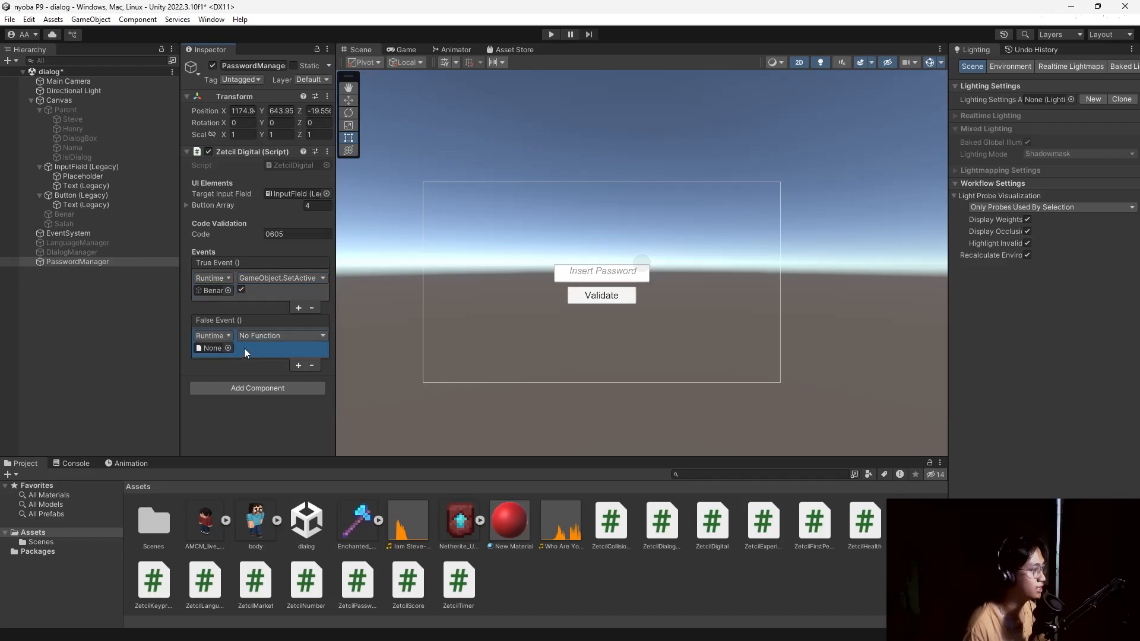
left_click_drag(68, 225, 204, 348)
left_click(292, 343)
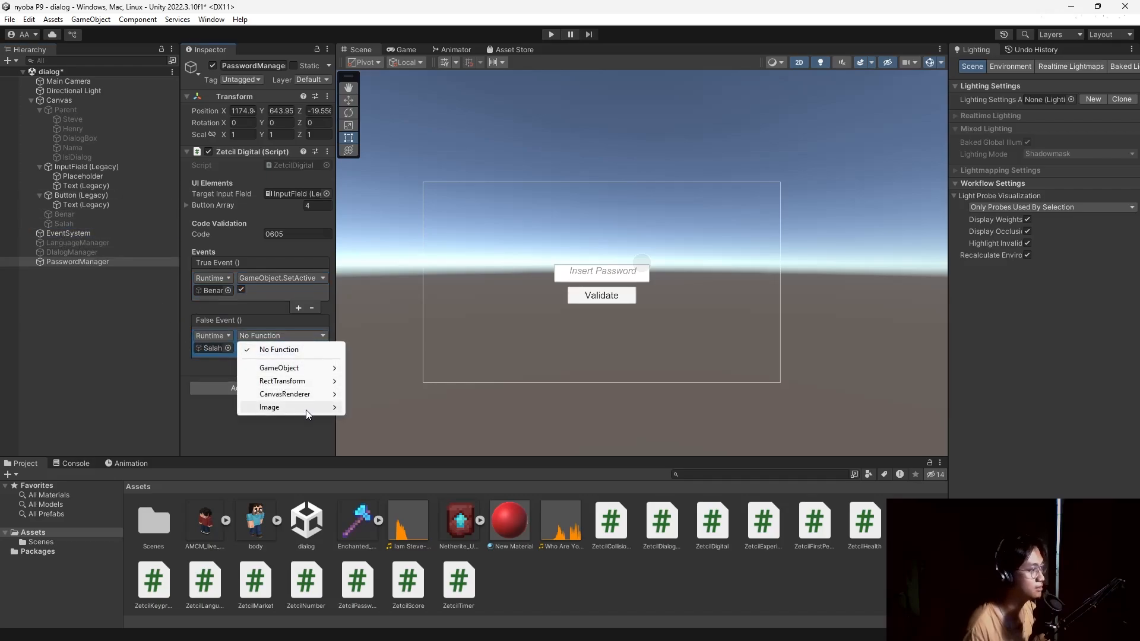
mouse_move(285, 368)
left_click(399, 459)
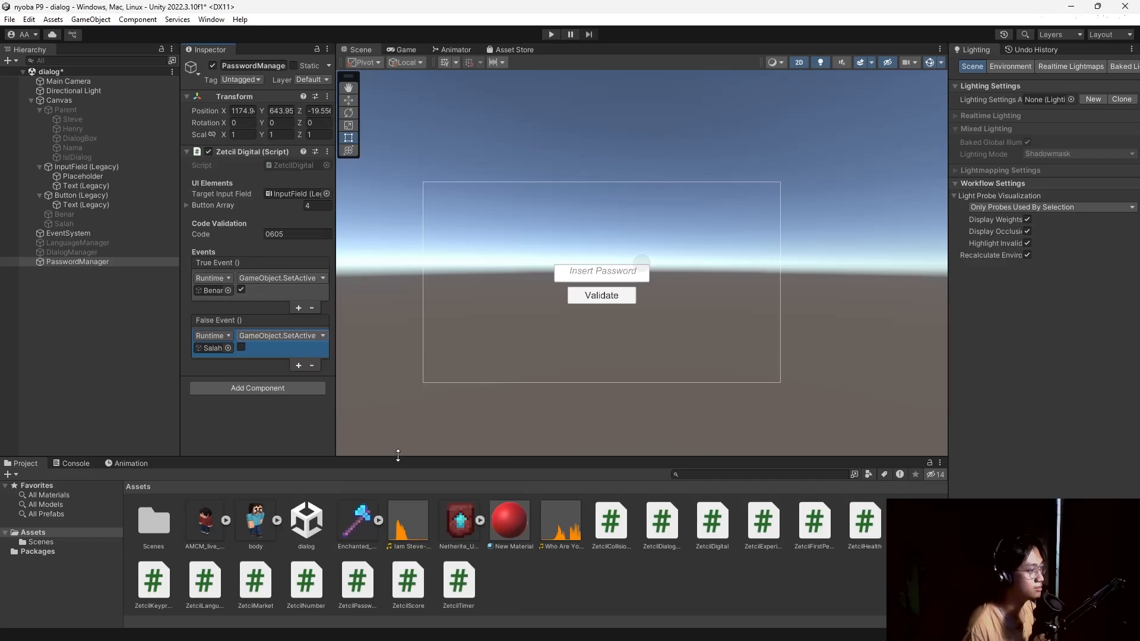
left_click(242, 348)
left_click(254, 288)
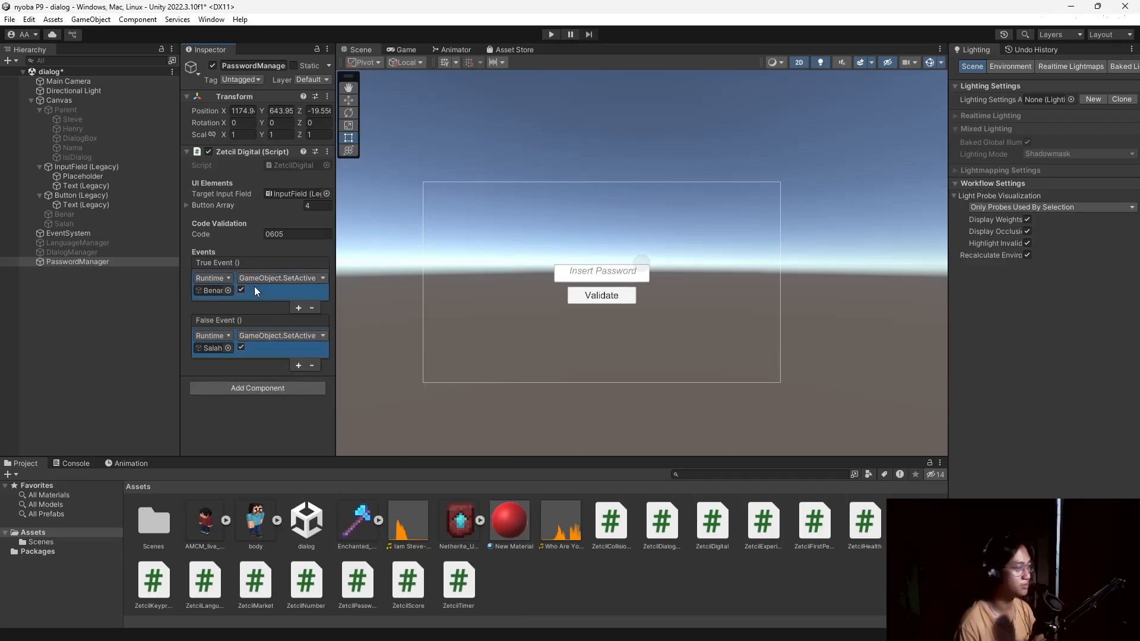
Try narrowing the Validate button in the Scene view, then undo the resize.
left_click(618, 299)
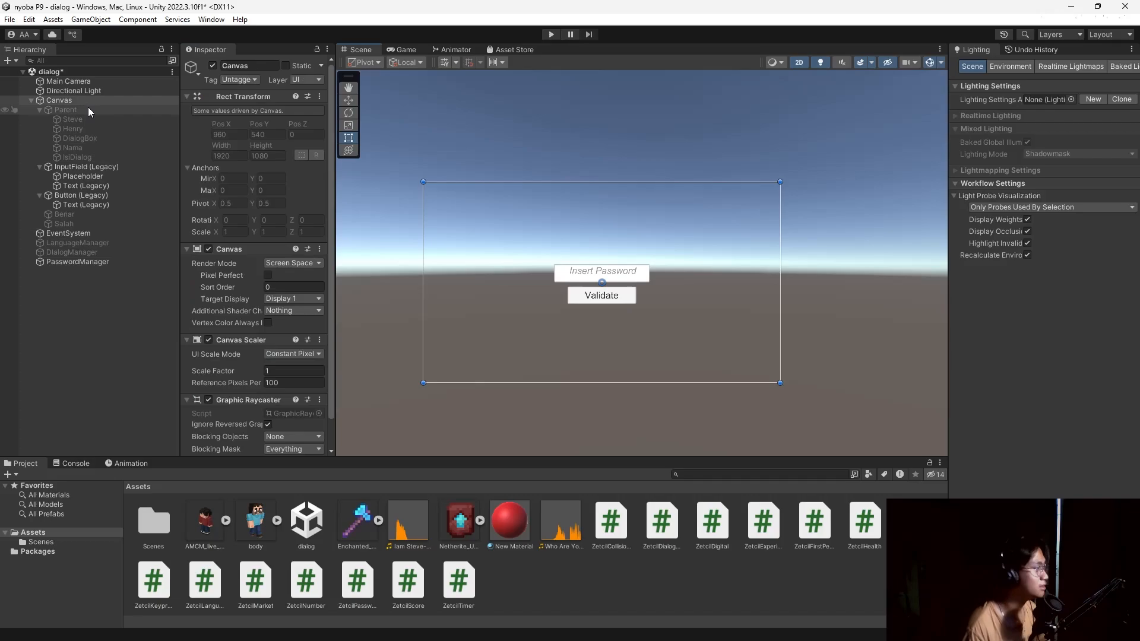
left_click(89, 196)
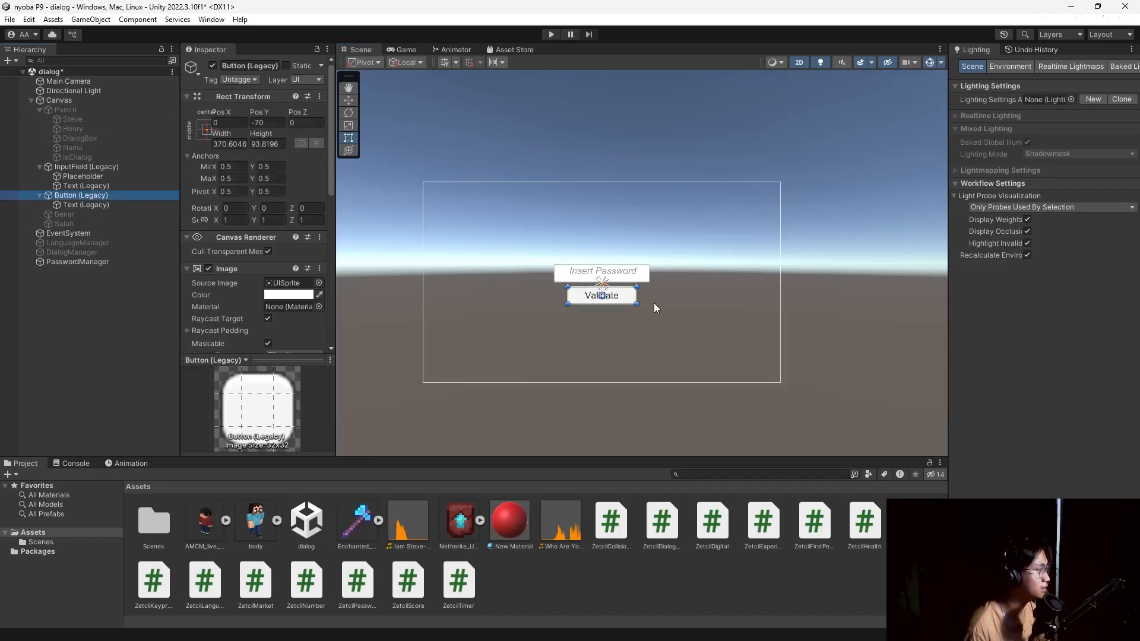
left_click_drag(631, 305, 580, 303)
key("ctrl+z")
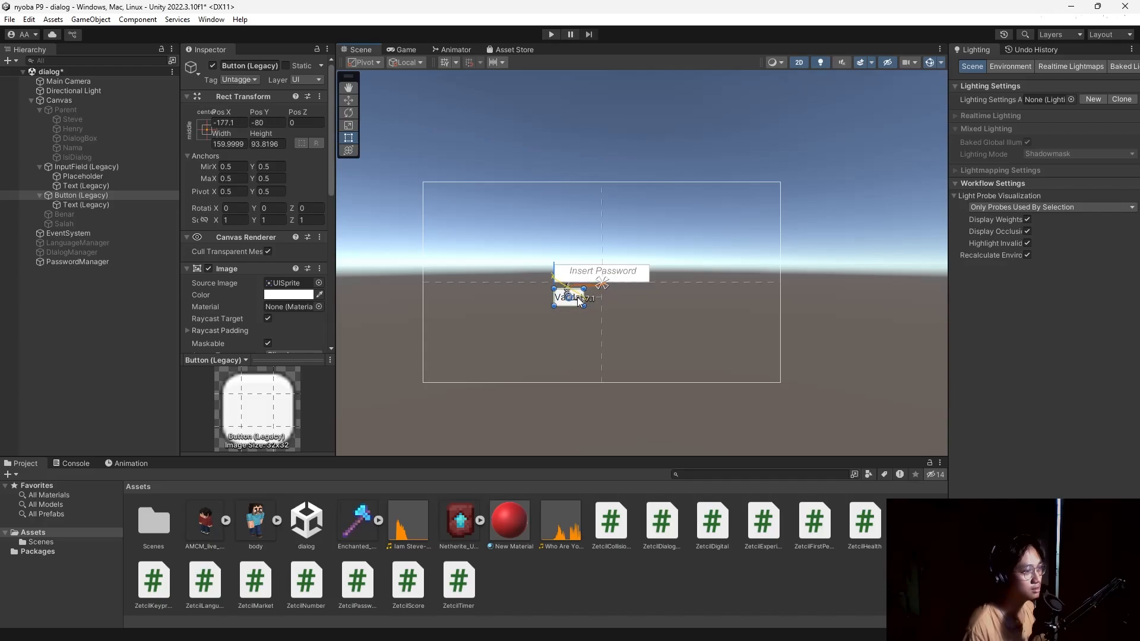
scroll(222, 294, "down", 10)
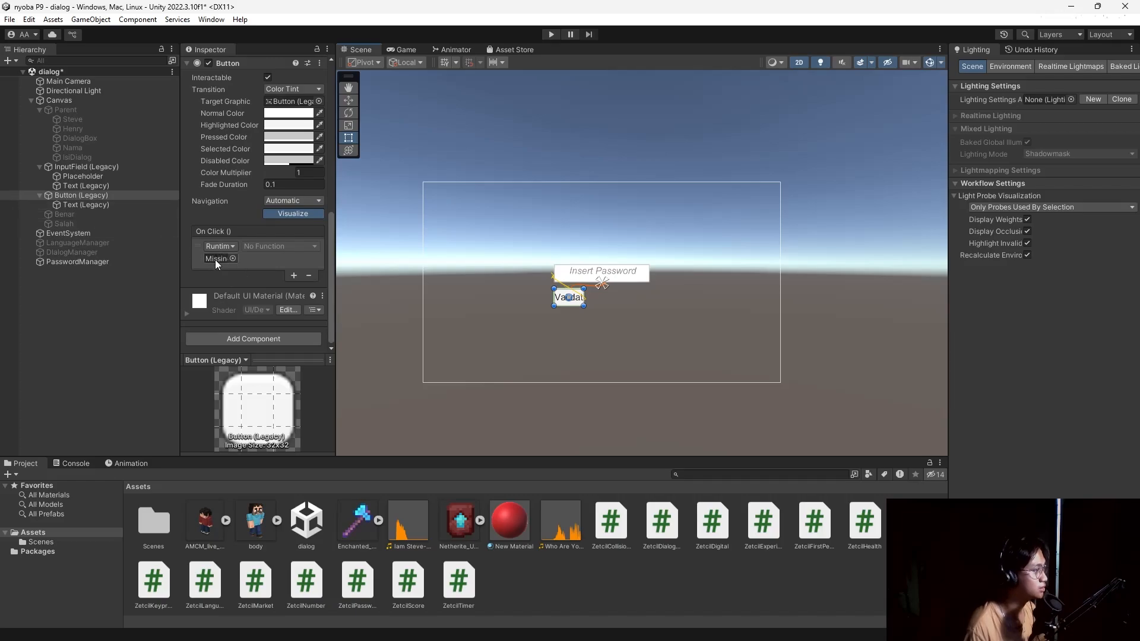
Make the Validate button's On Click call ZetcilDigital.InvokeChecking on PasswordManager.
left_click_drag(101, 262, 221, 259)
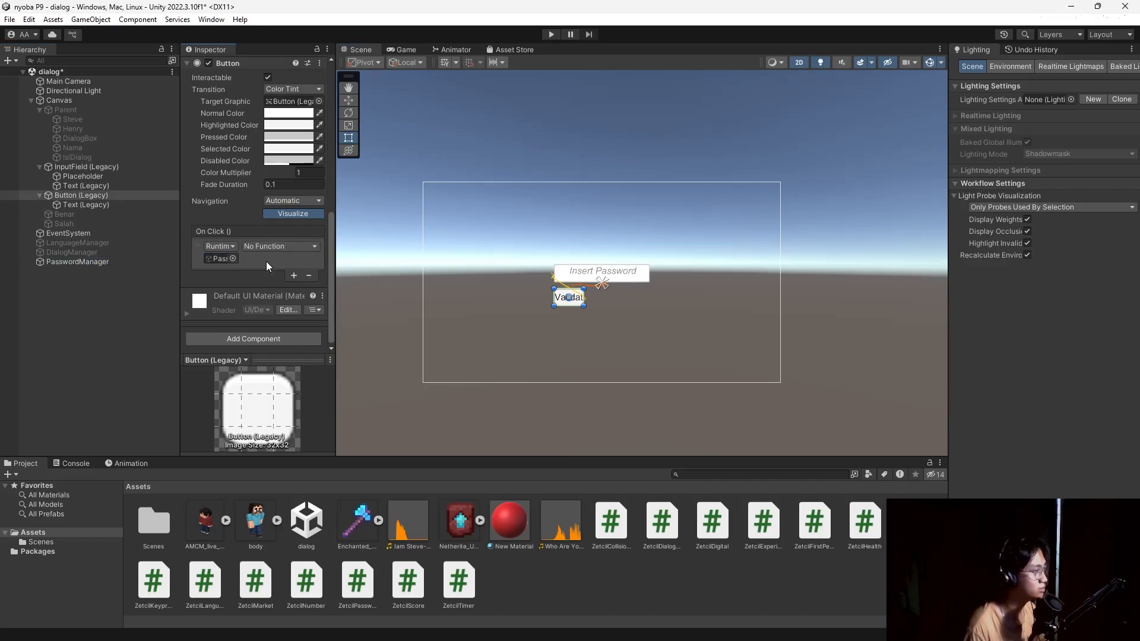
left_click(314, 247)
mouse_move(312, 305)
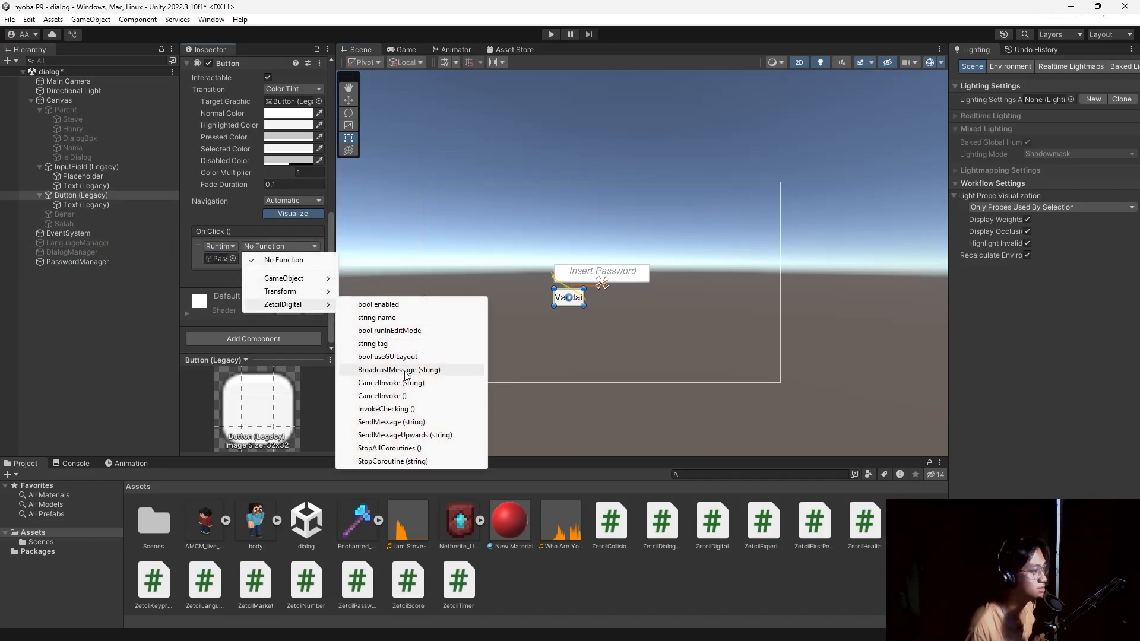
left_click(411, 408)
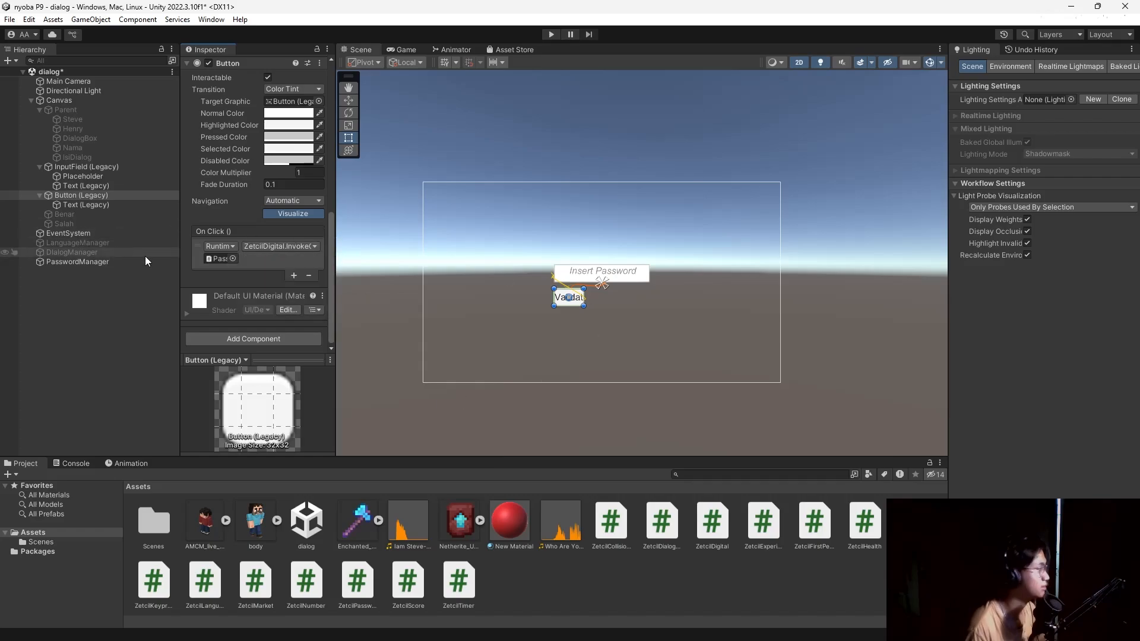
left_click(280, 246)
mouse_move(283, 304)
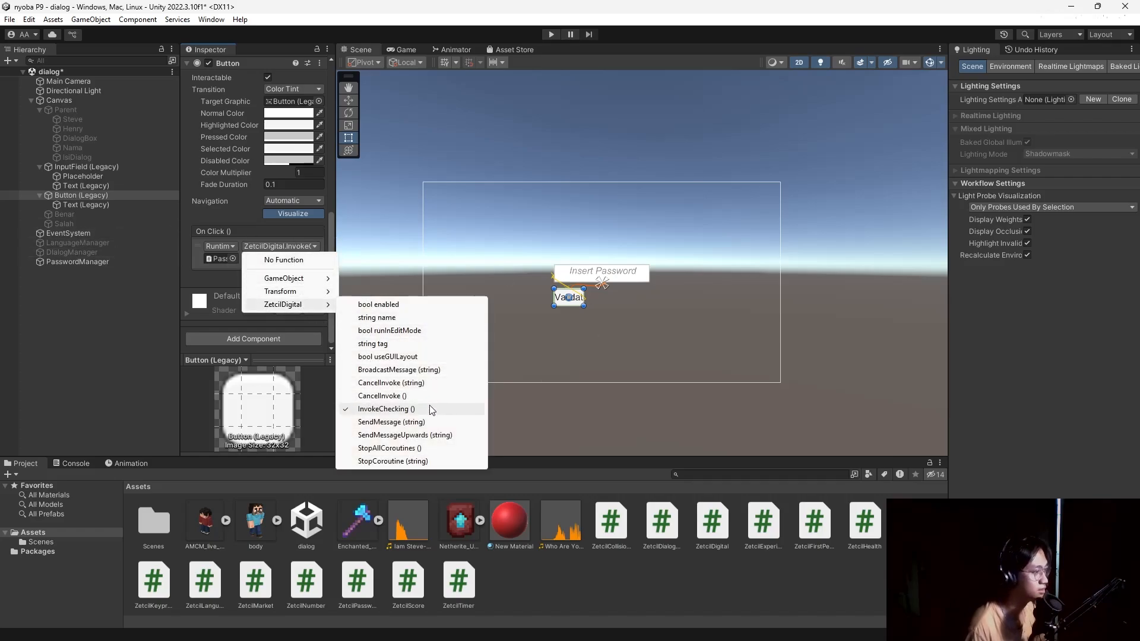
left_click(31, 284)
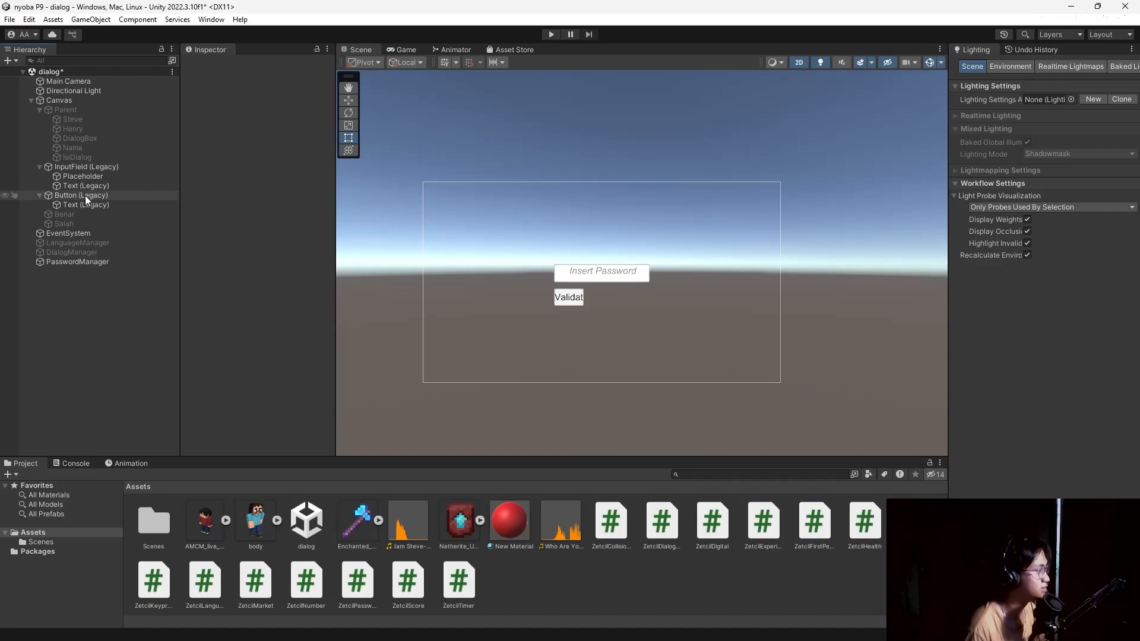
Check the button's text child, then expand PasswordManager's Button Array.
left_click(87, 198)
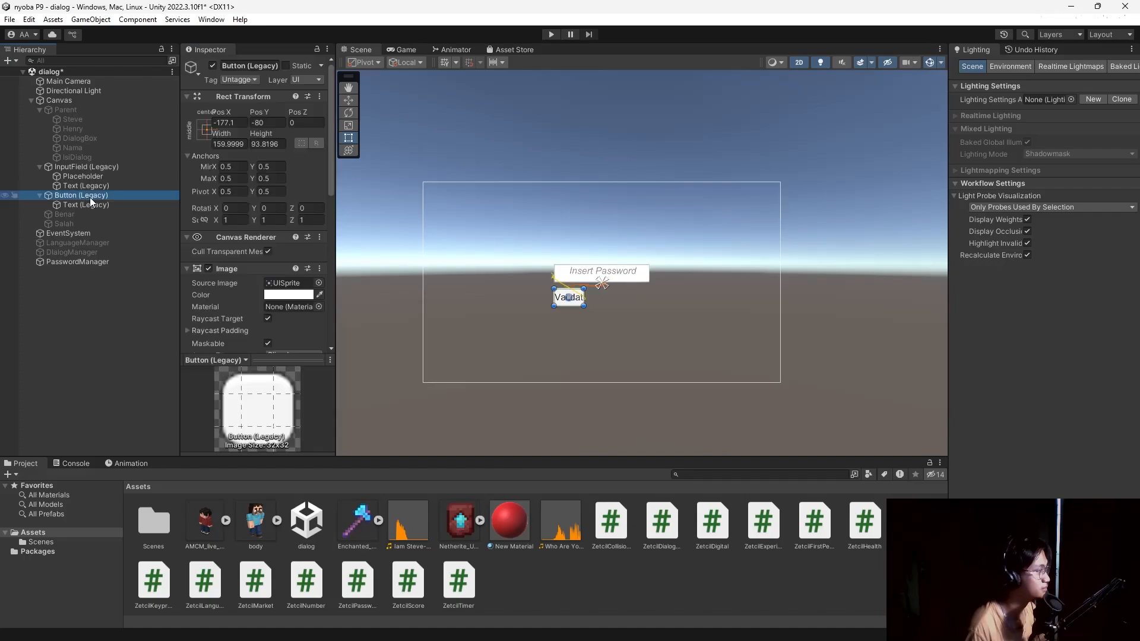
left_click(137, 206)
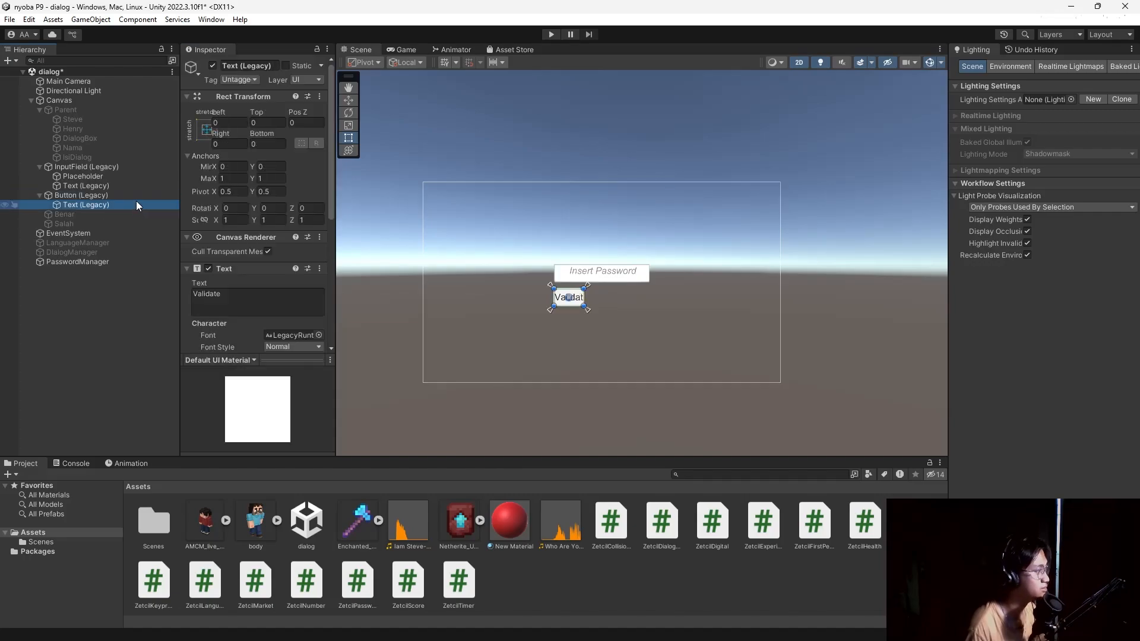
left_click(137, 198)
scroll(223, 287, "down", 8)
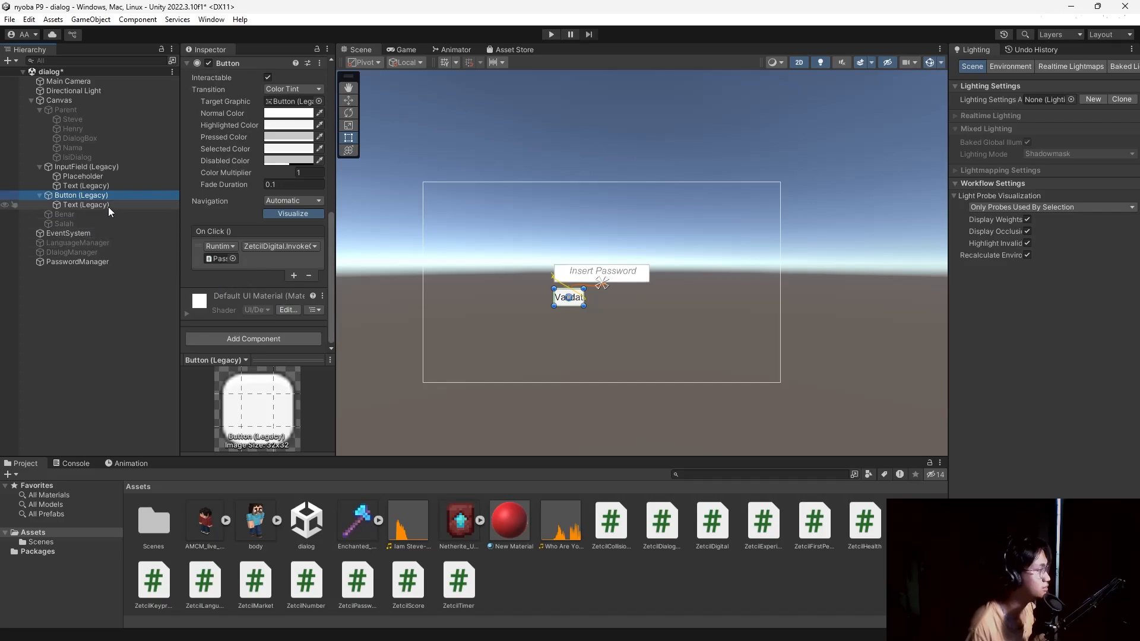
left_click(83, 262)
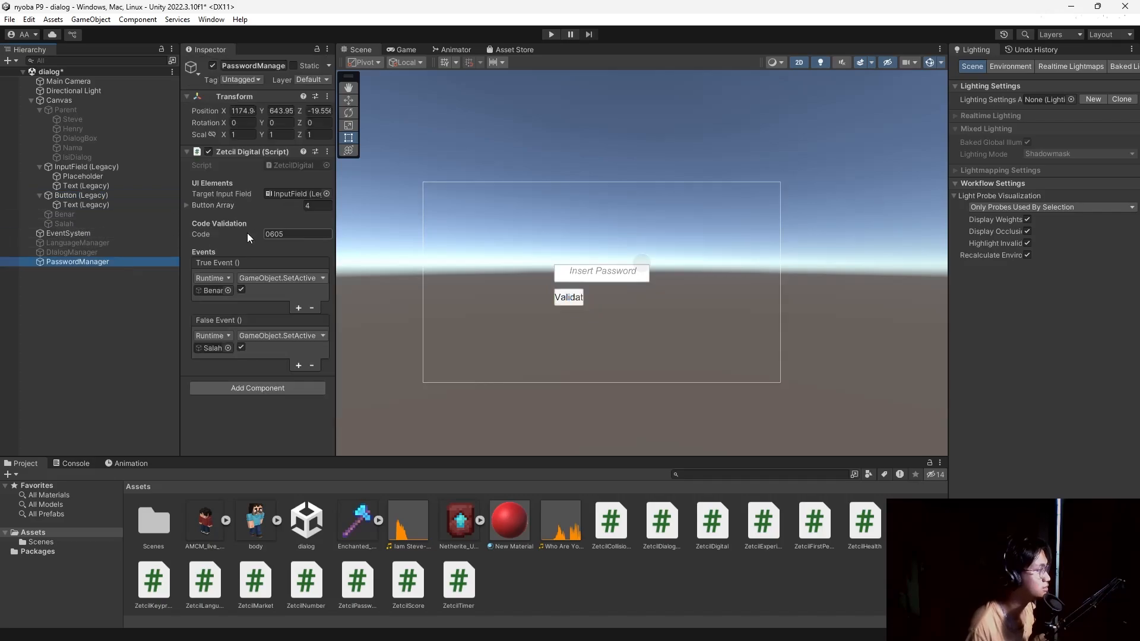
left_click(187, 205)
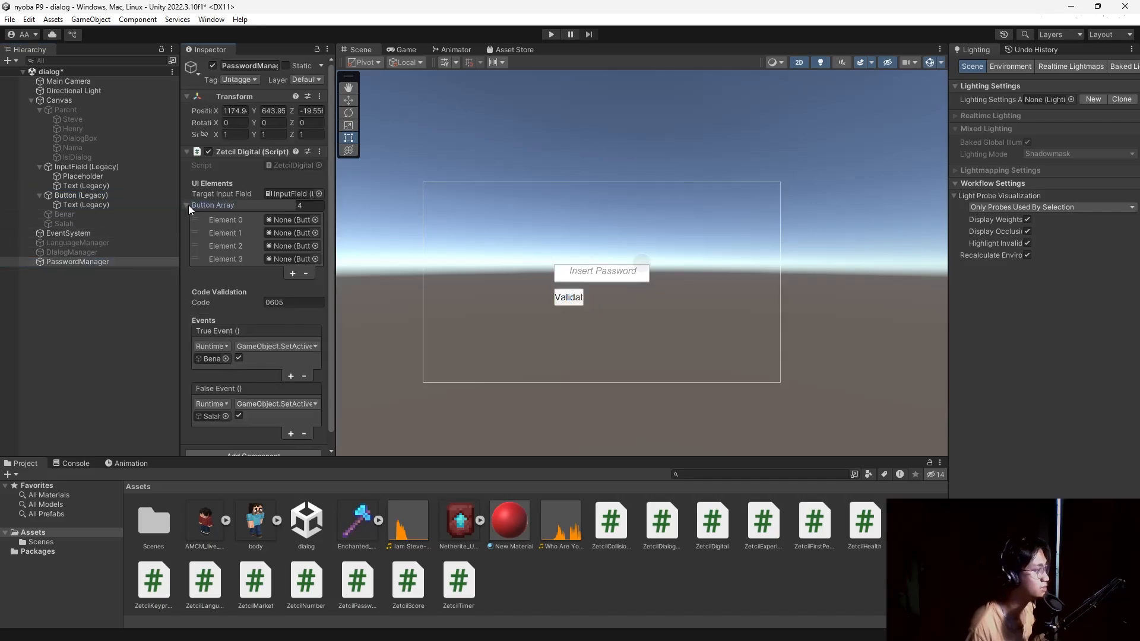
left_click(93, 194)
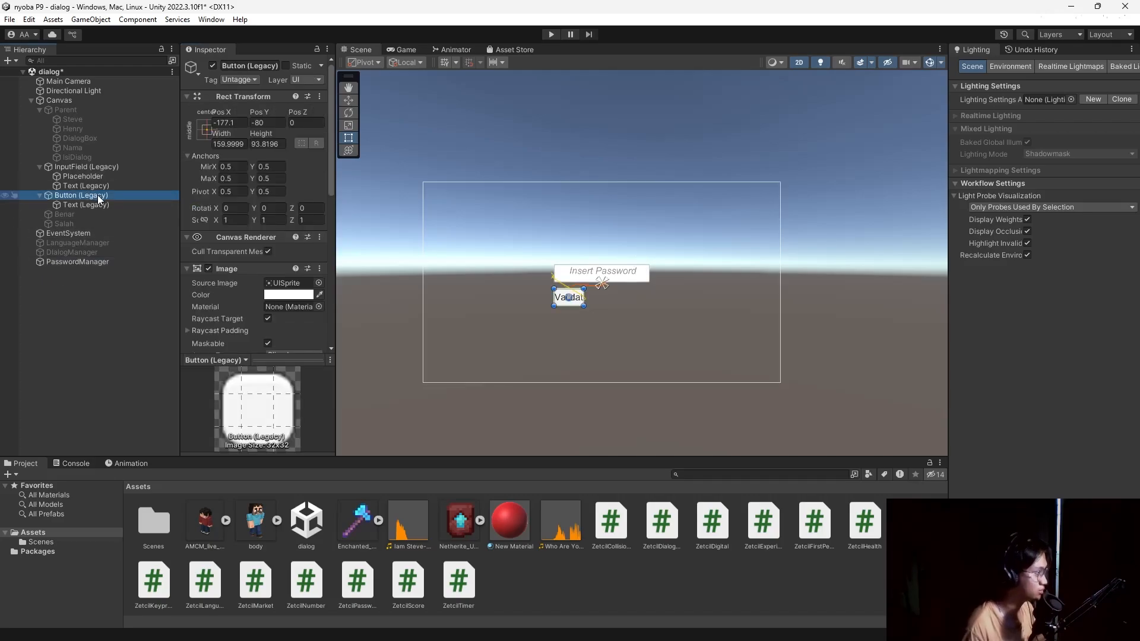
Duplicate the Validate button and shift the original to the right on the canvas.
key("ctrl+d")
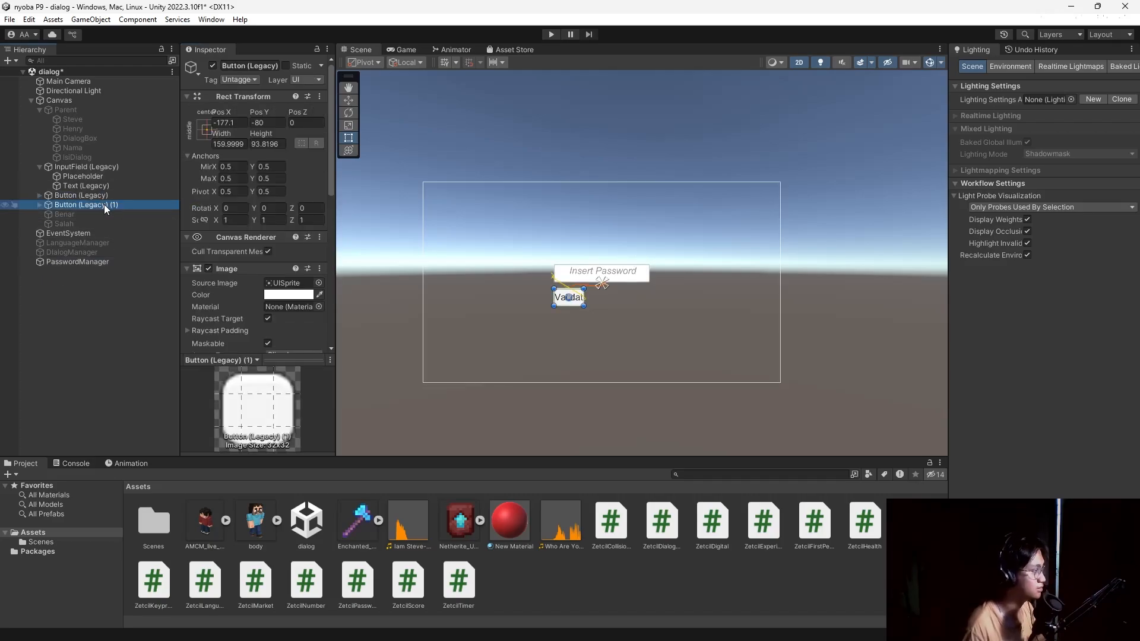
key("ctrl+d")
key("ctrl+d")
left_click(89, 195)
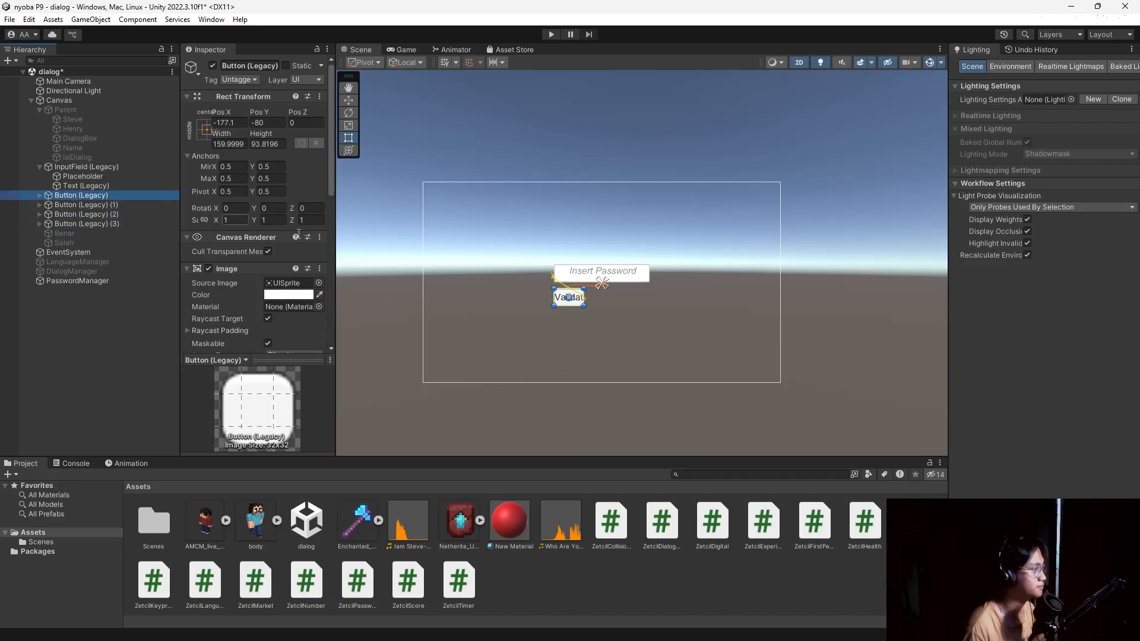
left_click_drag(579, 306, 621, 306)
left_click(579, 303)
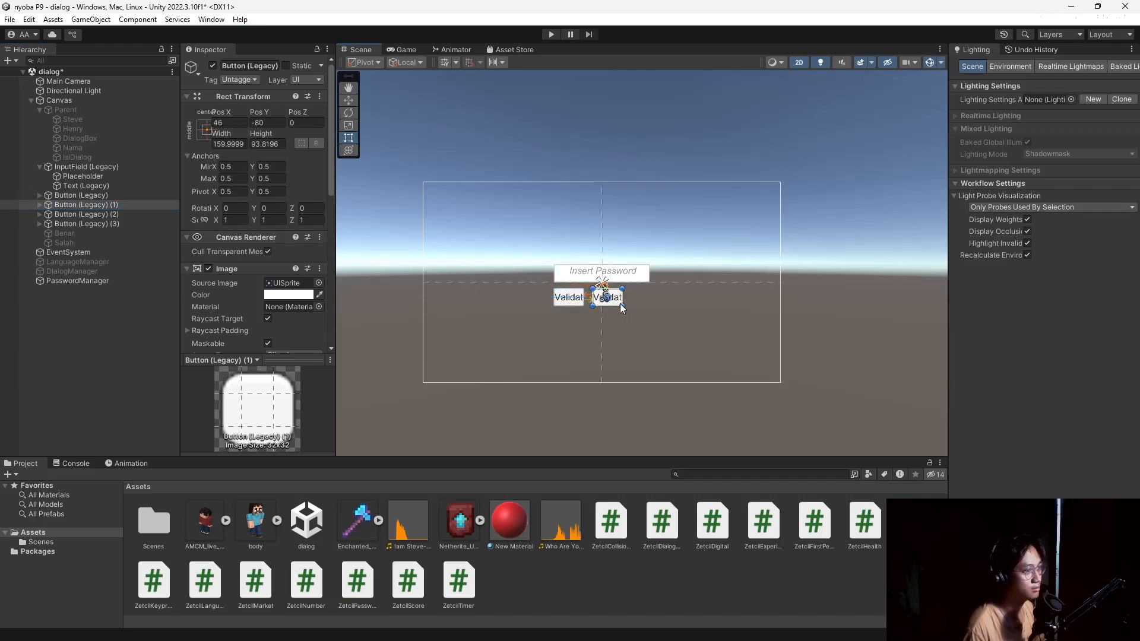
left_click(561, 296)
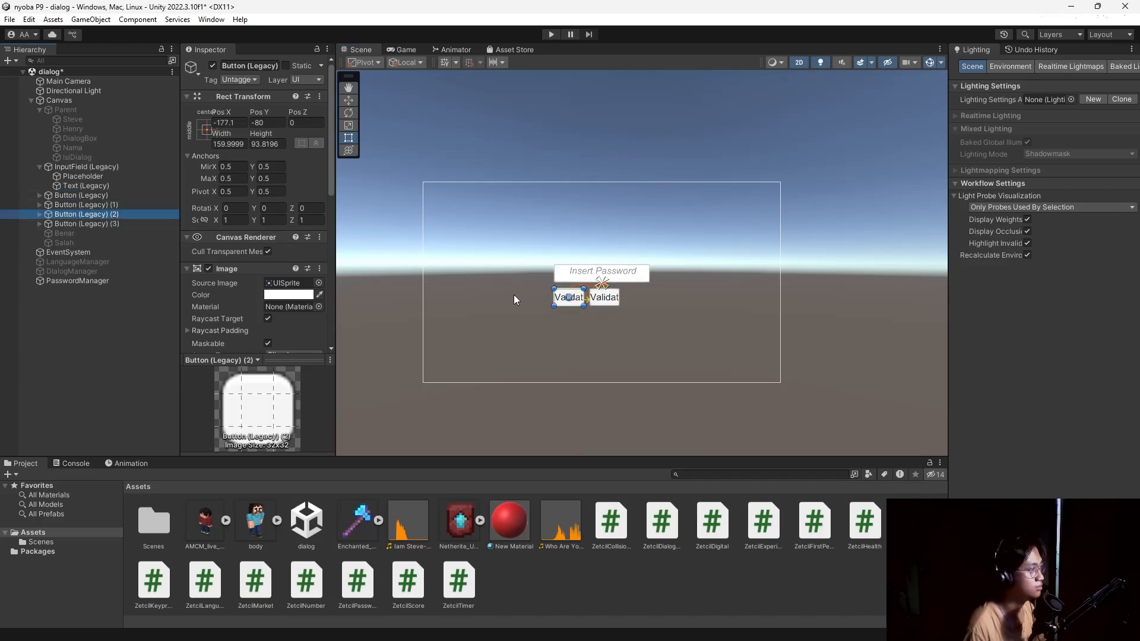
Spread the button copies rightward to form a row of four buttons.
key("ctrl+d")
key("ctrl+z")
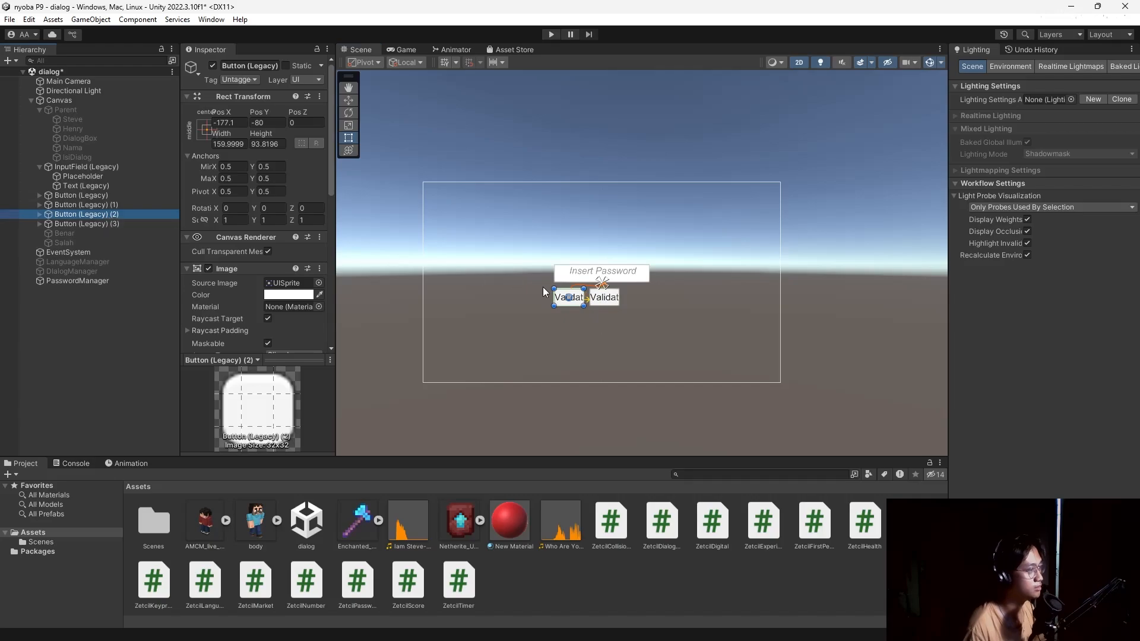
left_click(568, 300)
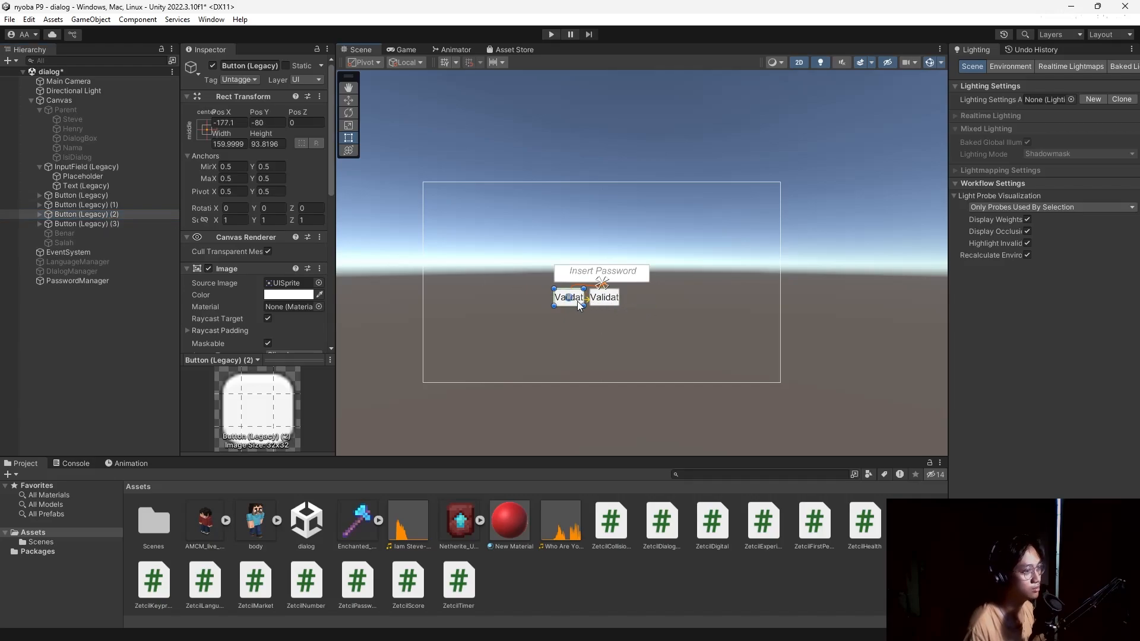
left_click_drag(577, 301, 647, 301)
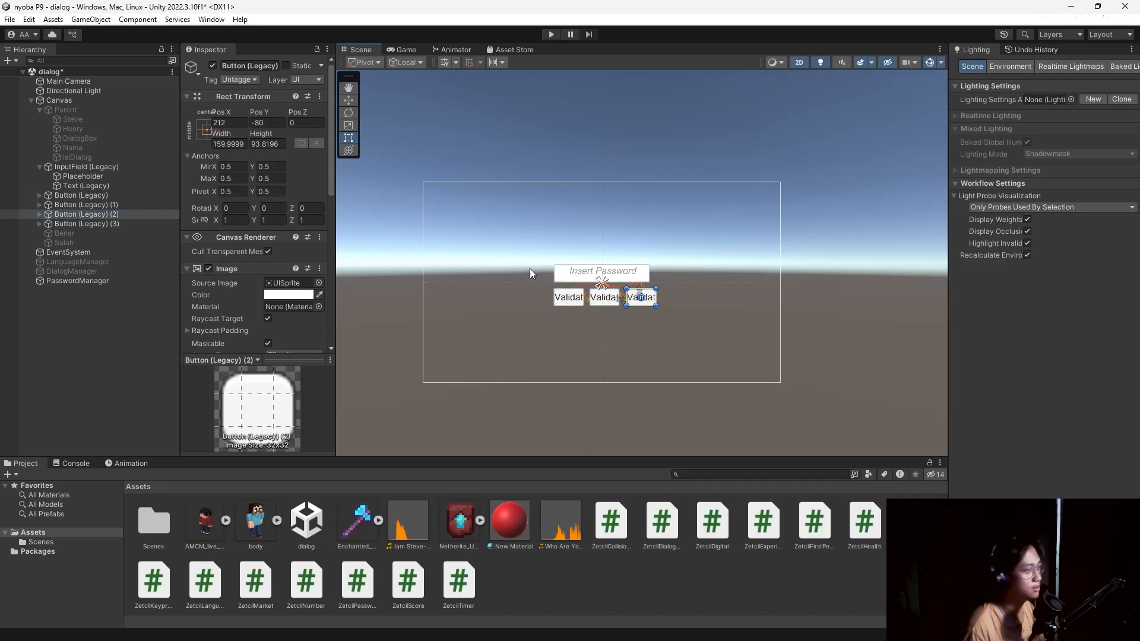
left_click(95, 224)
left_click_drag(577, 304, 687, 303)
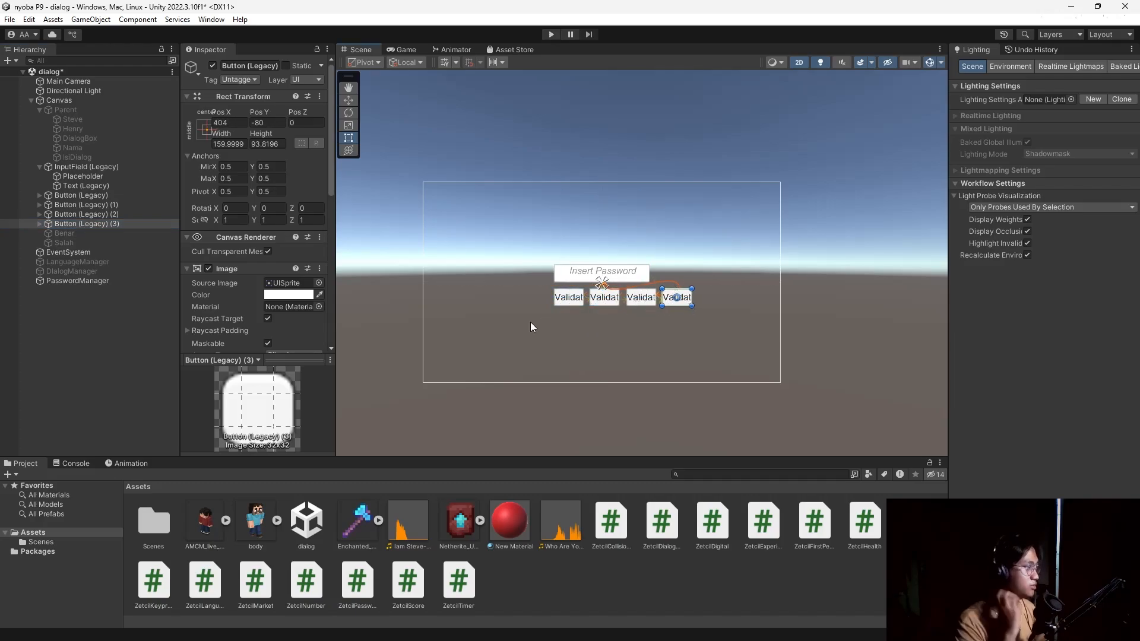
Duplicate the fourth button and move the copy below the row.
left_click(568, 301)
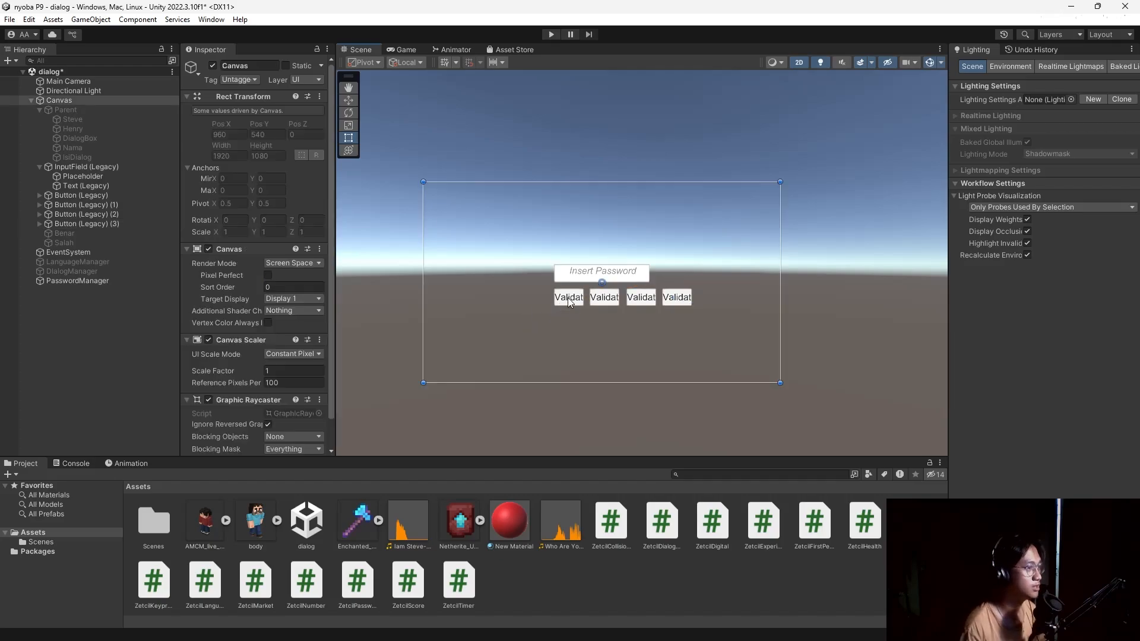
left_click(571, 301)
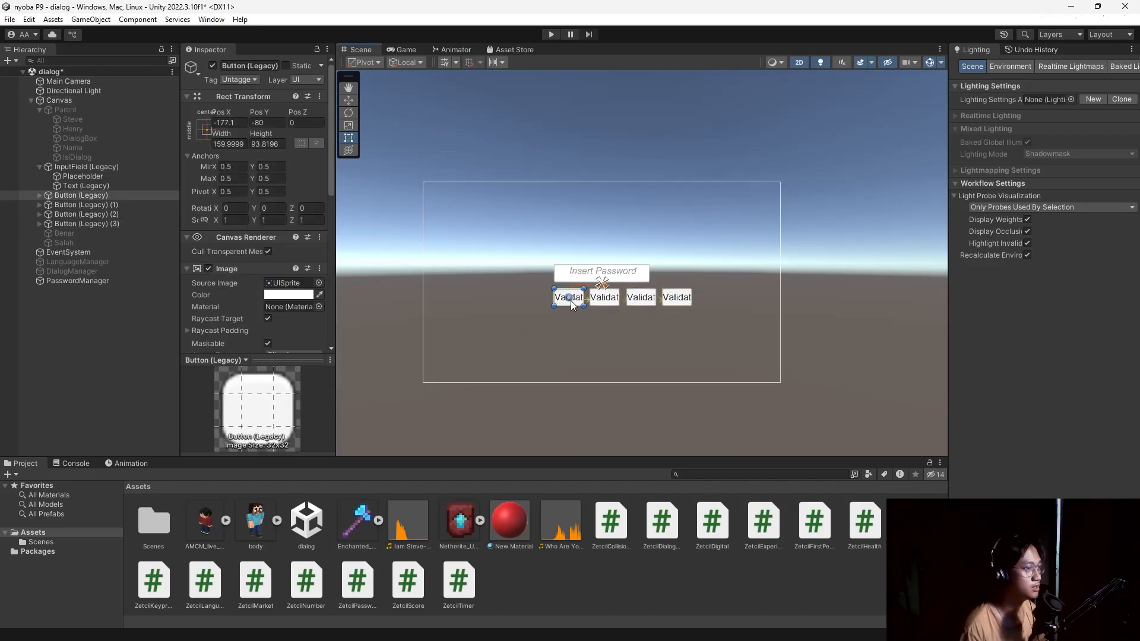
left_click(104, 231)
left_click(119, 225)
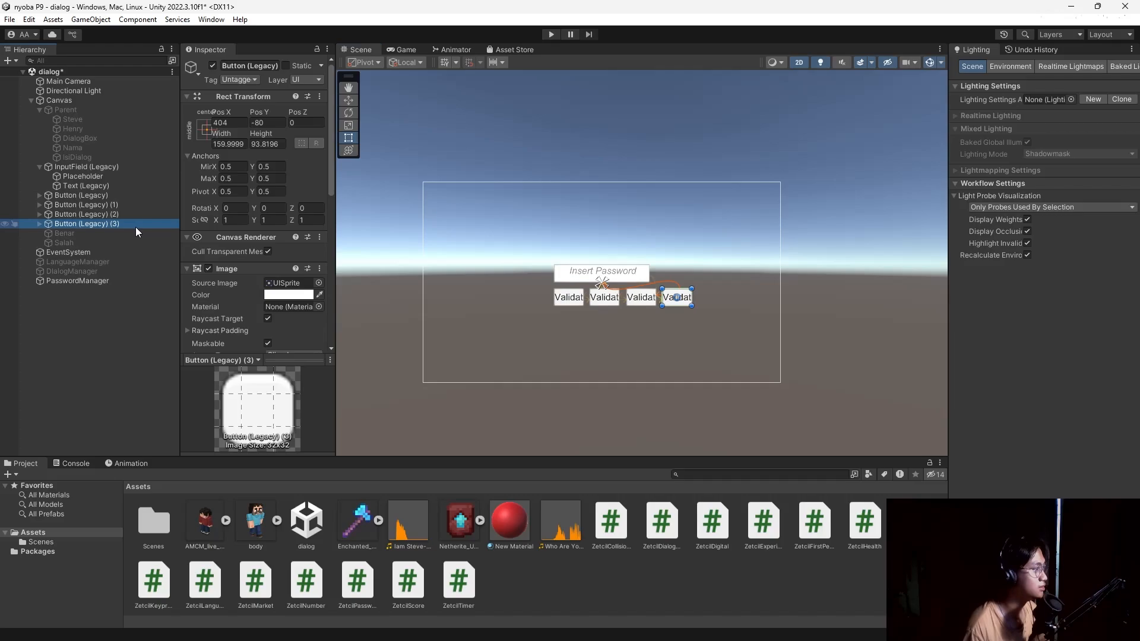
key("ctrl+d")
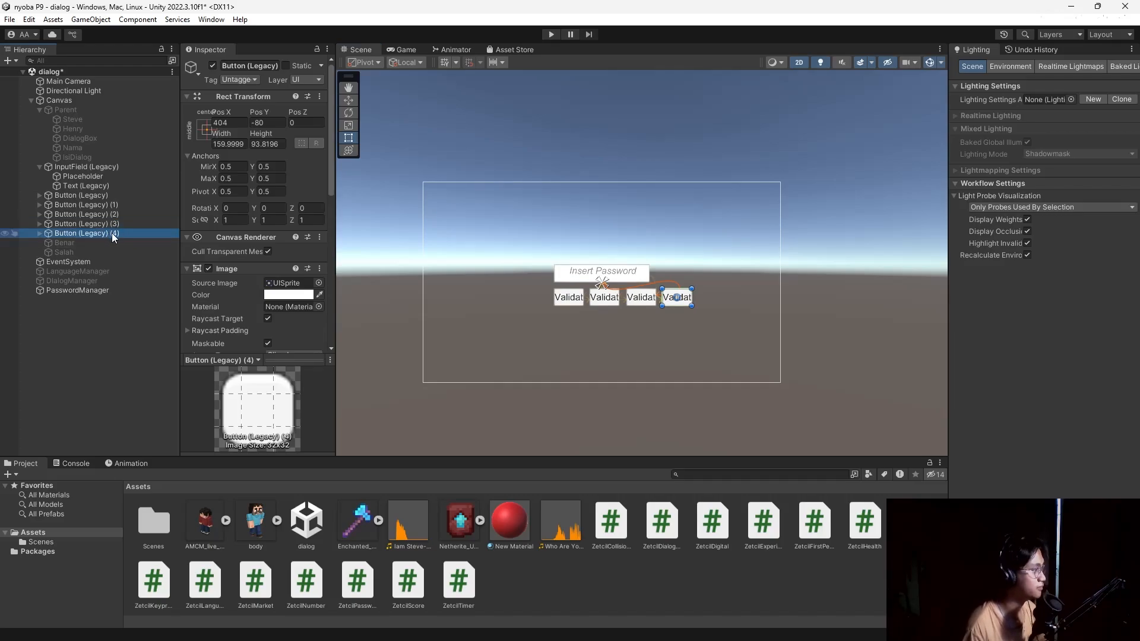
left_click_drag(687, 306, 633, 318)
Change the first row button's label text from Validate to 1.
left_click(573, 299)
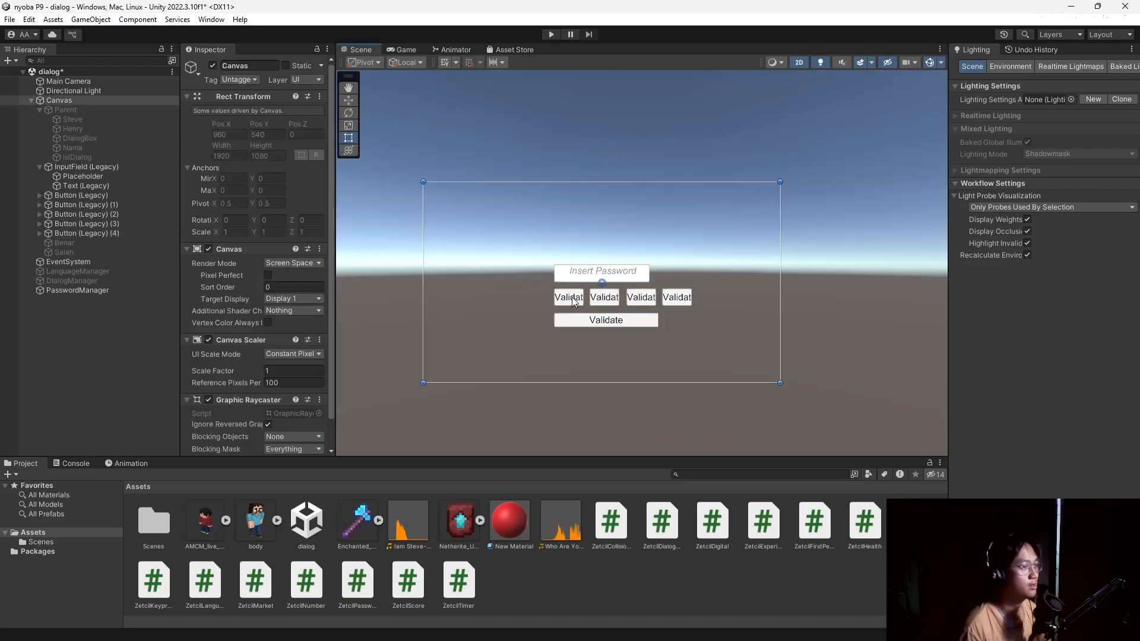
left_click(94, 204)
left_click(97, 196)
scroll(233, 264, "down", 10)
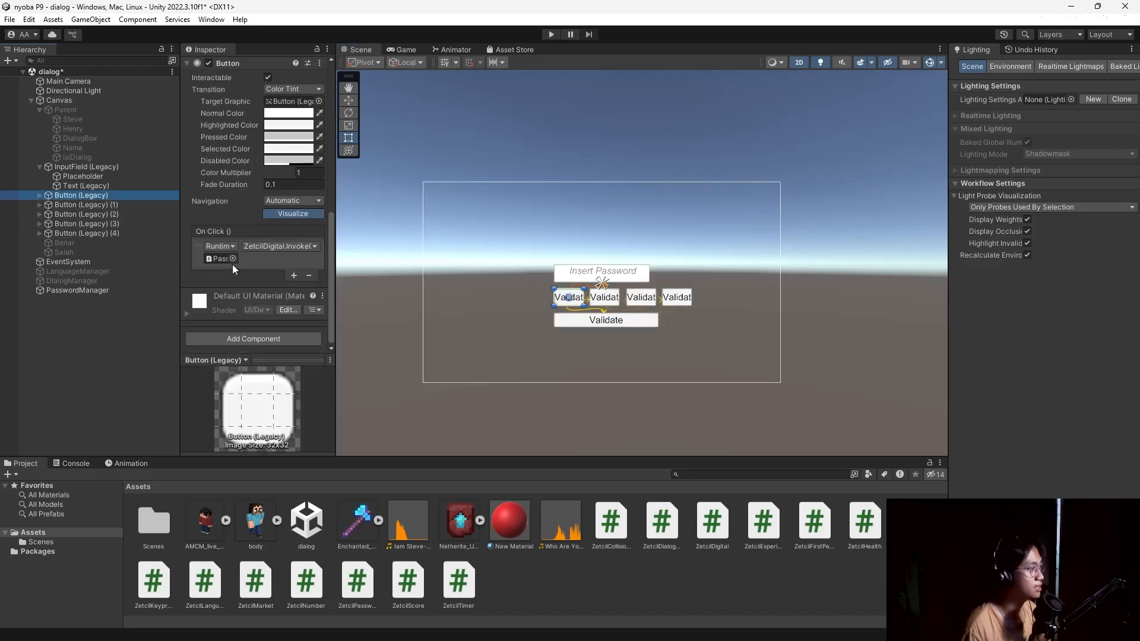
left_click(40, 196)
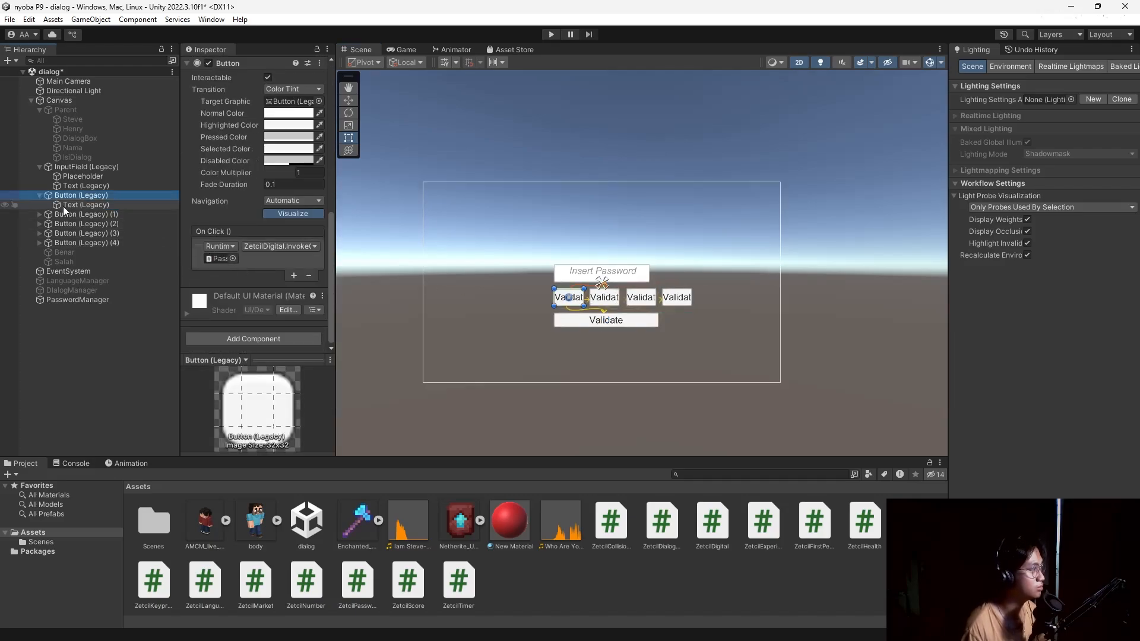
left_click(63, 205)
scroll(236, 281, "up", 5)
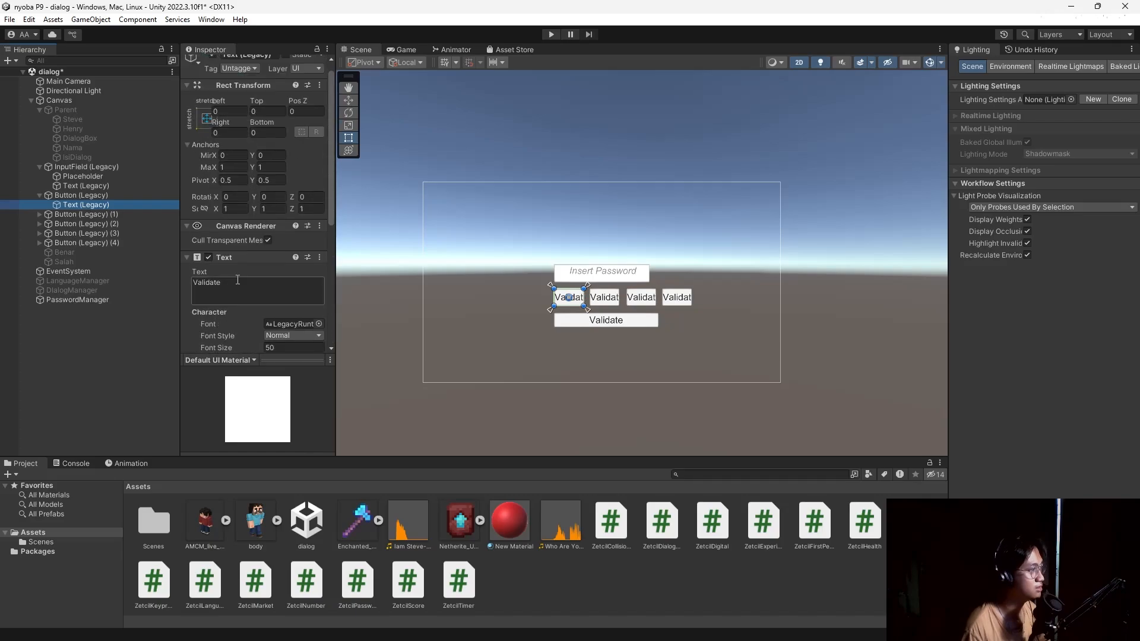
left_click(237, 283)
type("1")
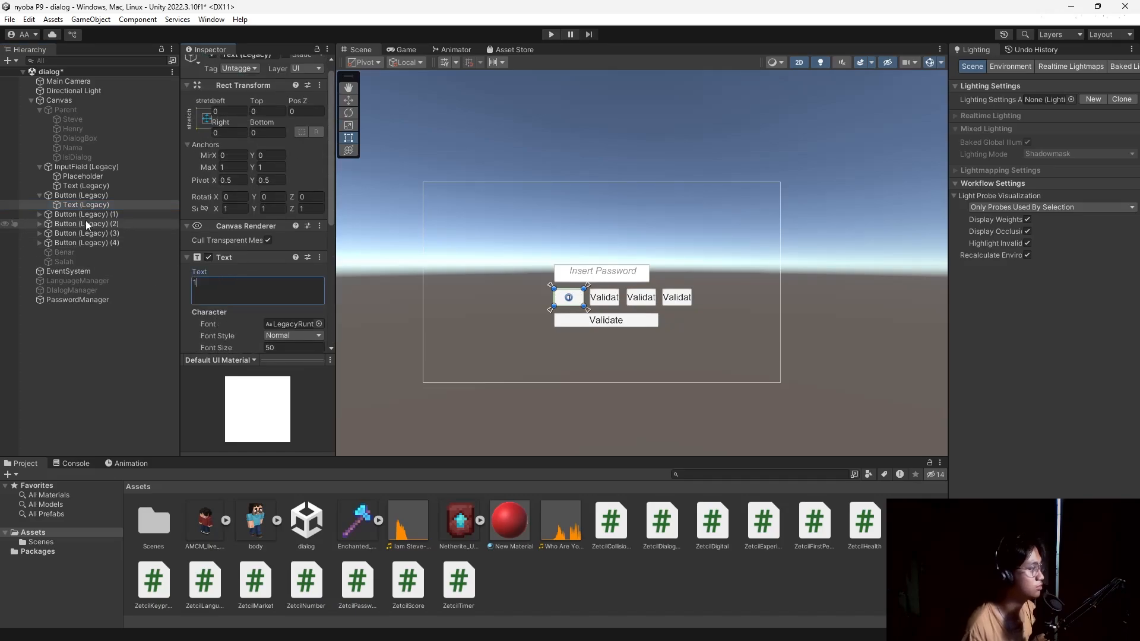
Relabel the second and third row buttons as 2 and 3.
left_click(39, 214)
left_click(81, 224)
left_click(222, 297)
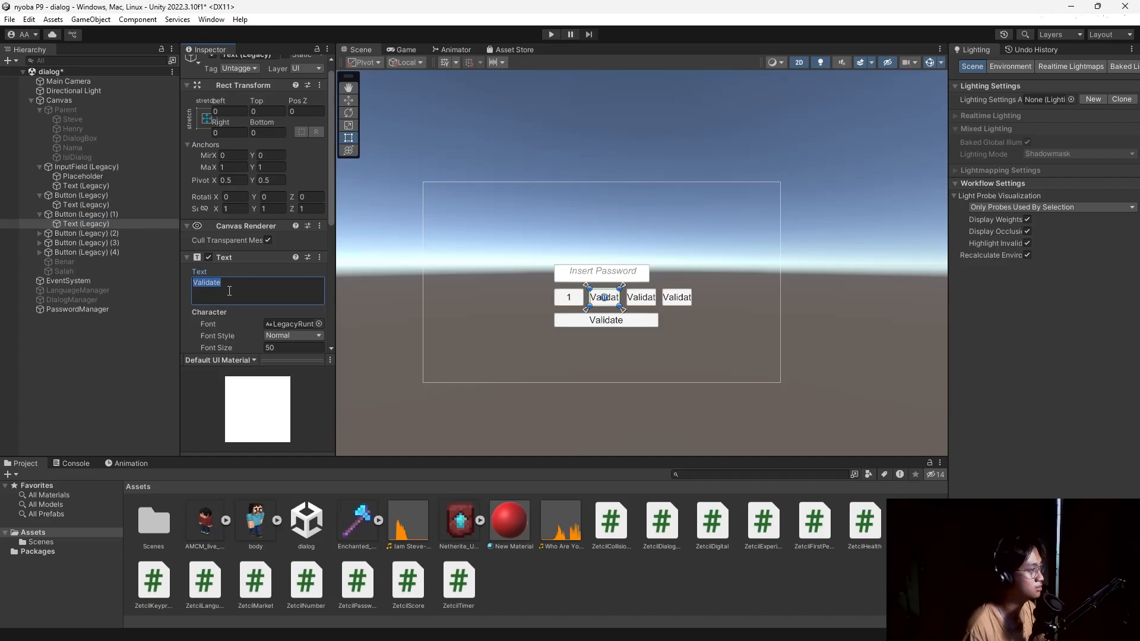
type("2")
left_click(39, 233)
left_click(81, 242)
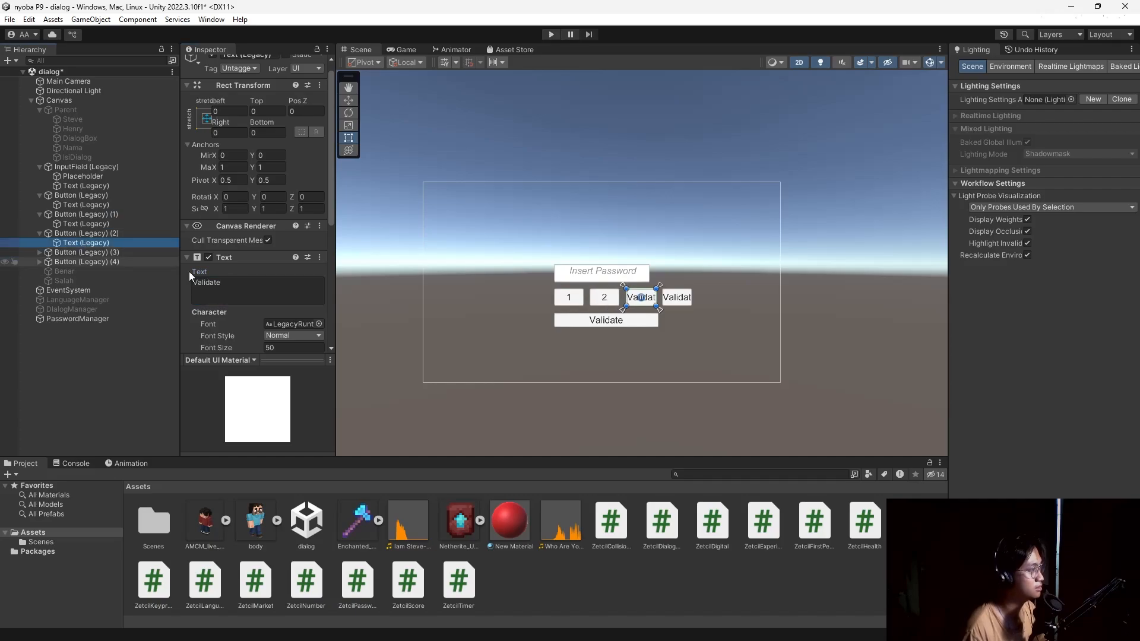
left_click(240, 292)
type("3")
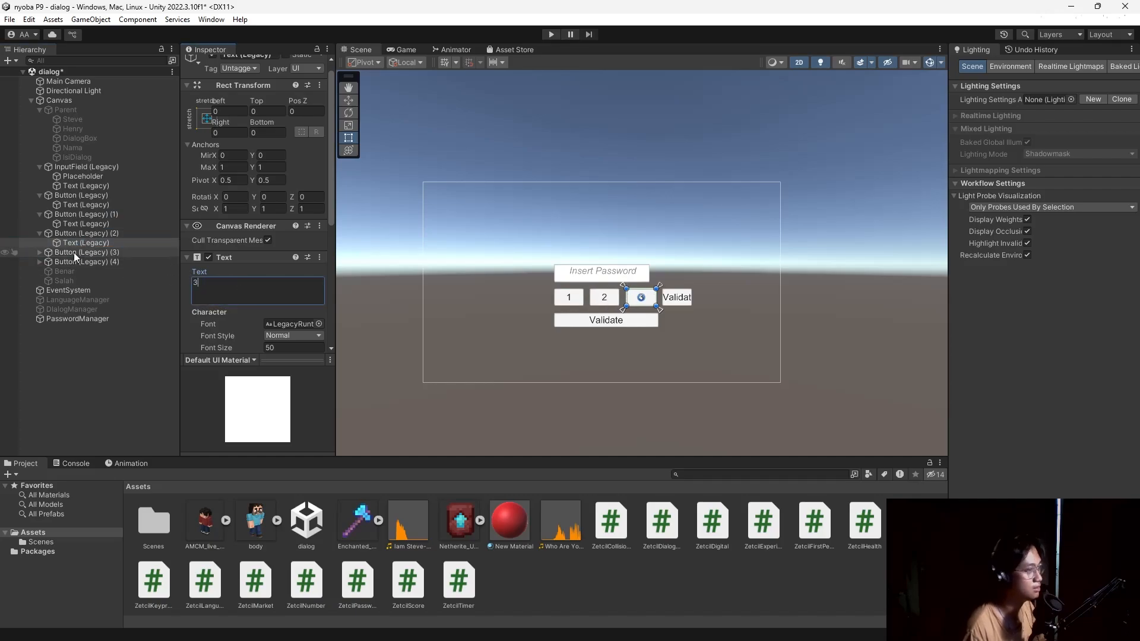
Relabel the fourth row button as 4, leaving the wide button reading Validate.
left_click(39, 253)
left_click(230, 291)
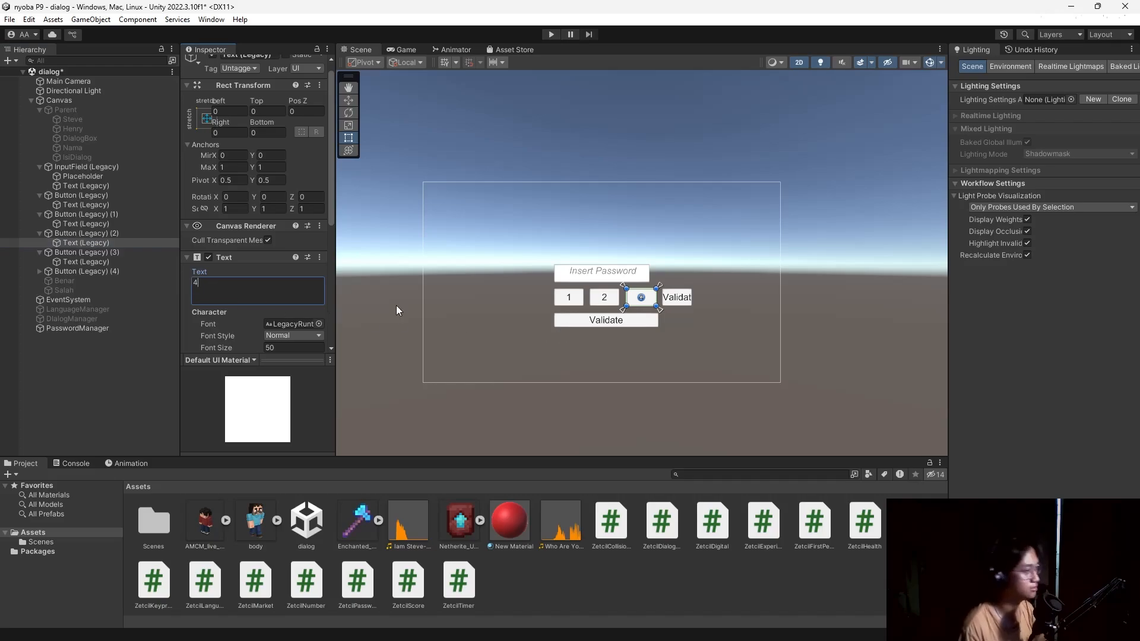
left_click(99, 271)
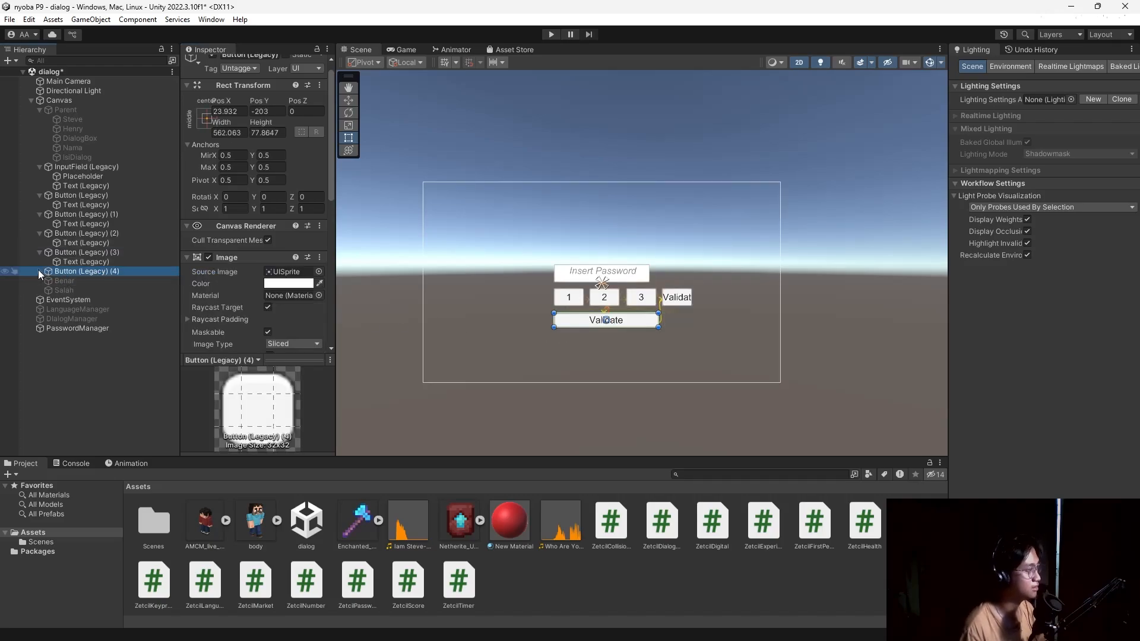
left_click(38, 271)
left_click(93, 281)
left_click(272, 295)
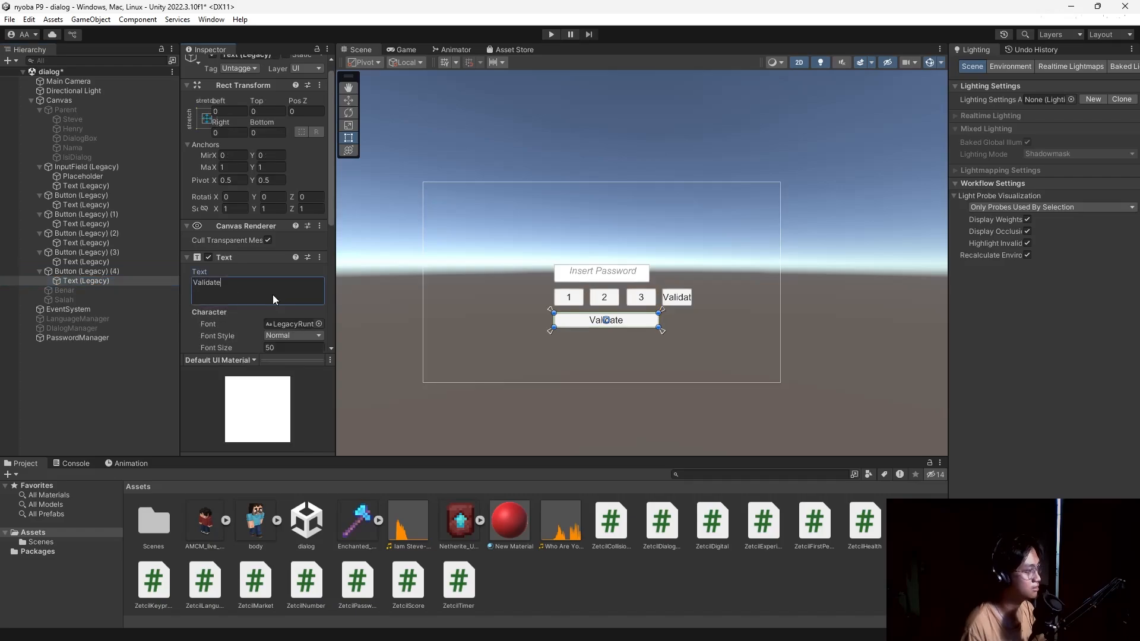
left_click(83, 262)
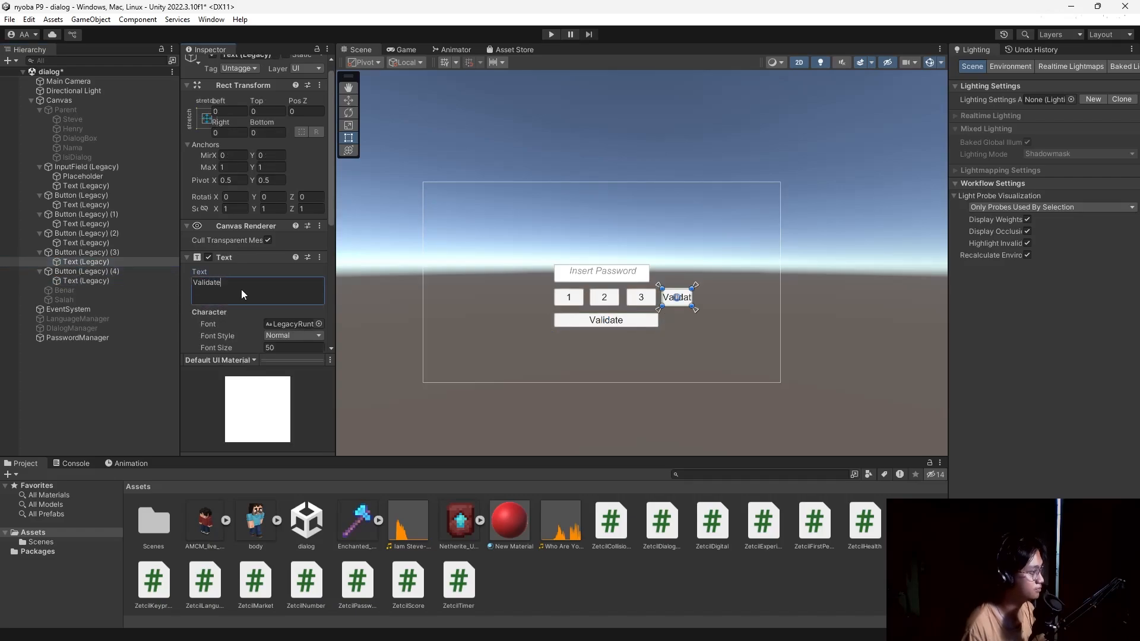
key("ctrl+a")
type("4")
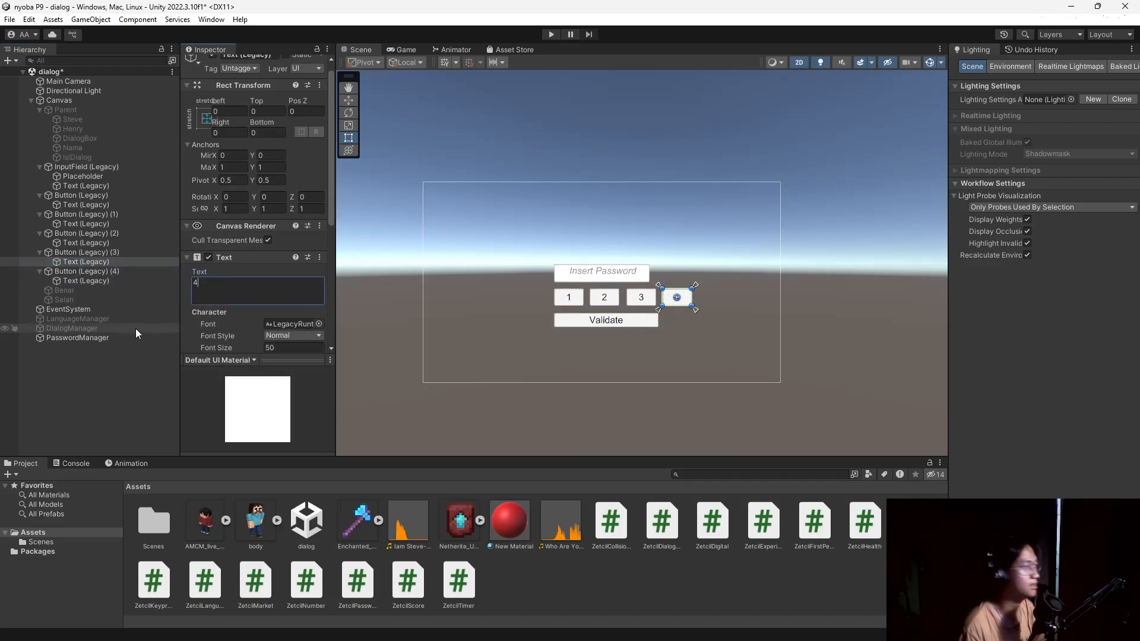
left_click(93, 272)
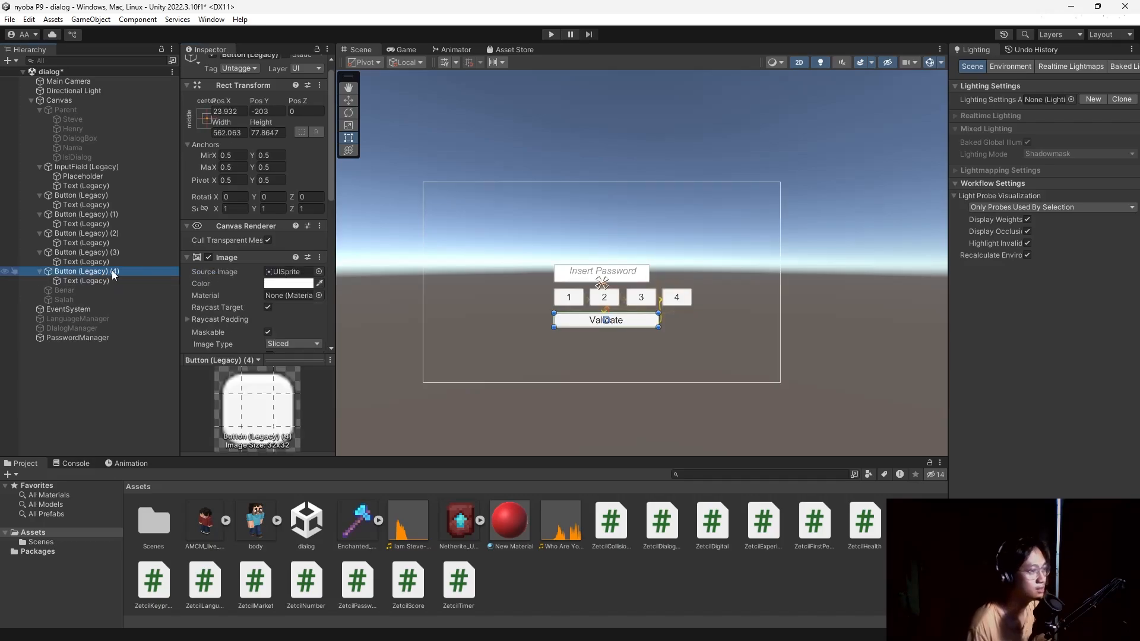
scroll(255, 283, "down", 8)
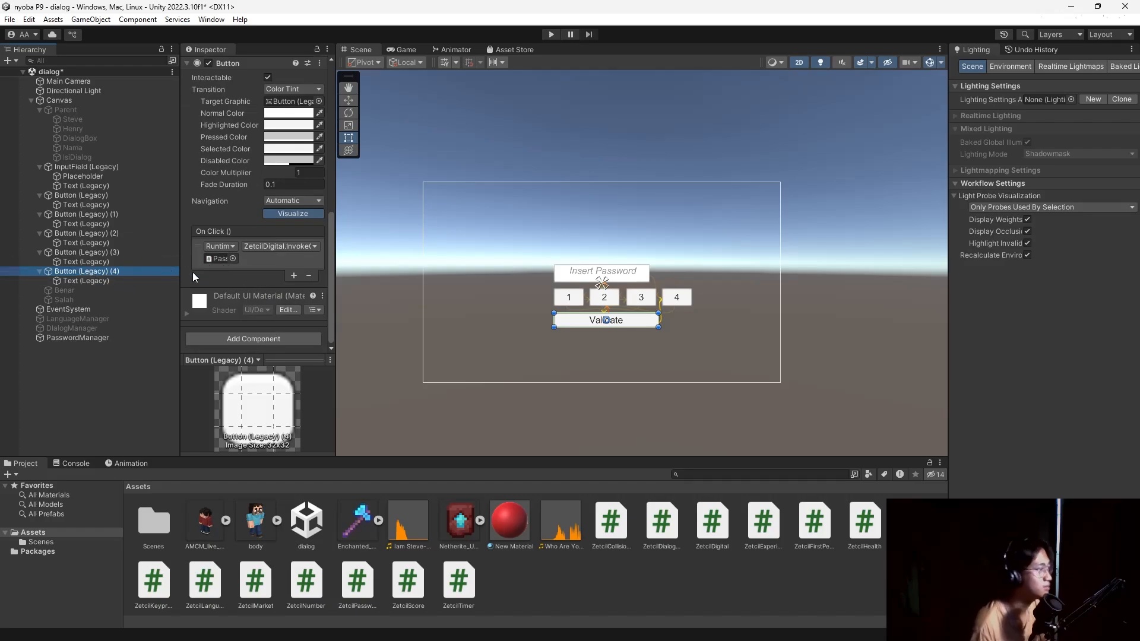
Keep InvokeChecking as the Validate click function and expand PasswordManager's Zetcil Digital settings.
left_click(290, 247)
mouse_move(294, 305)
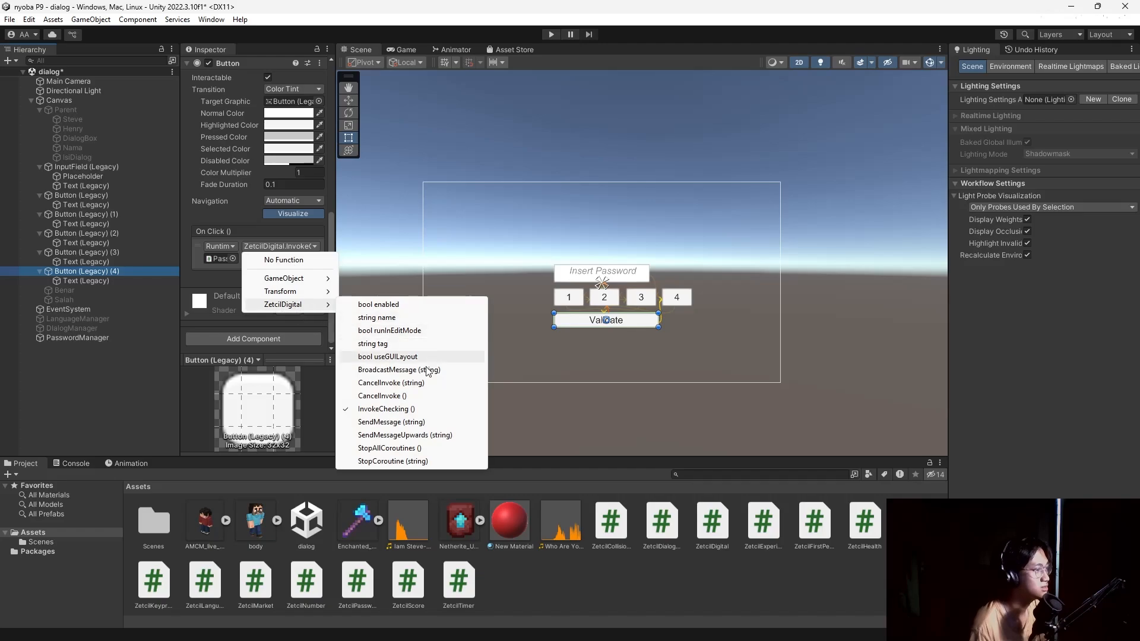
left_click(392, 408)
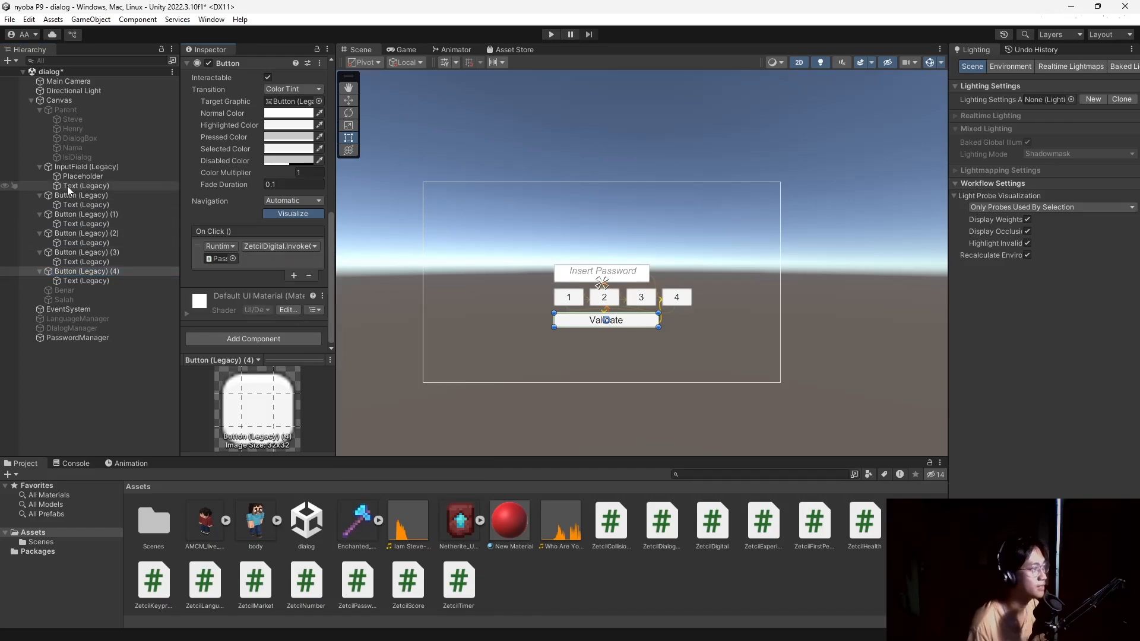
left_click(101, 195)
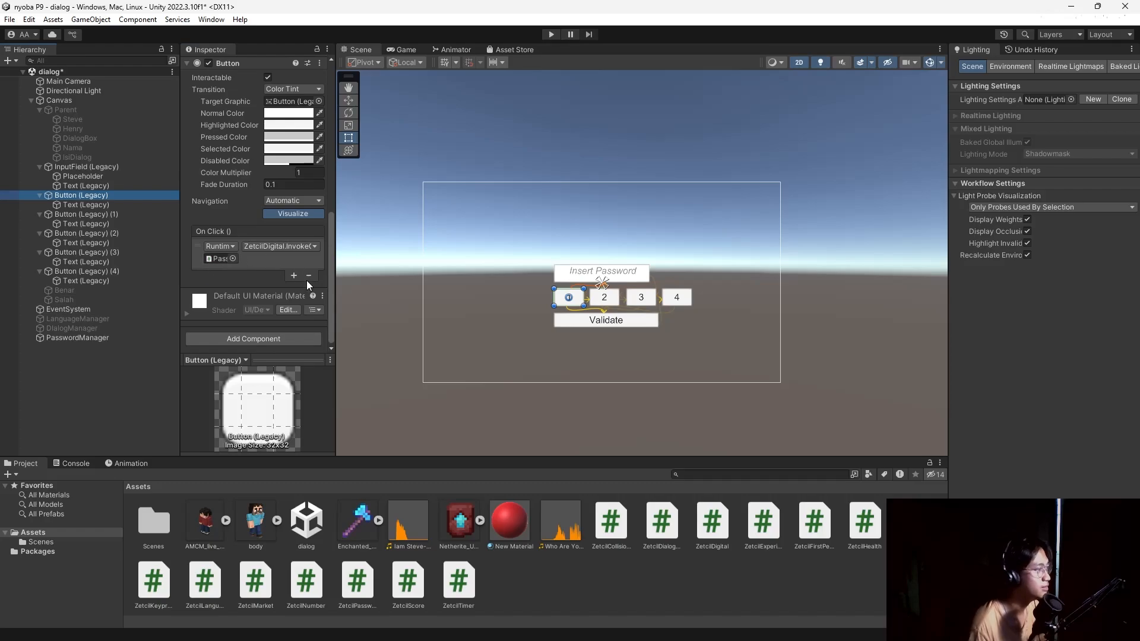
left_click(131, 338)
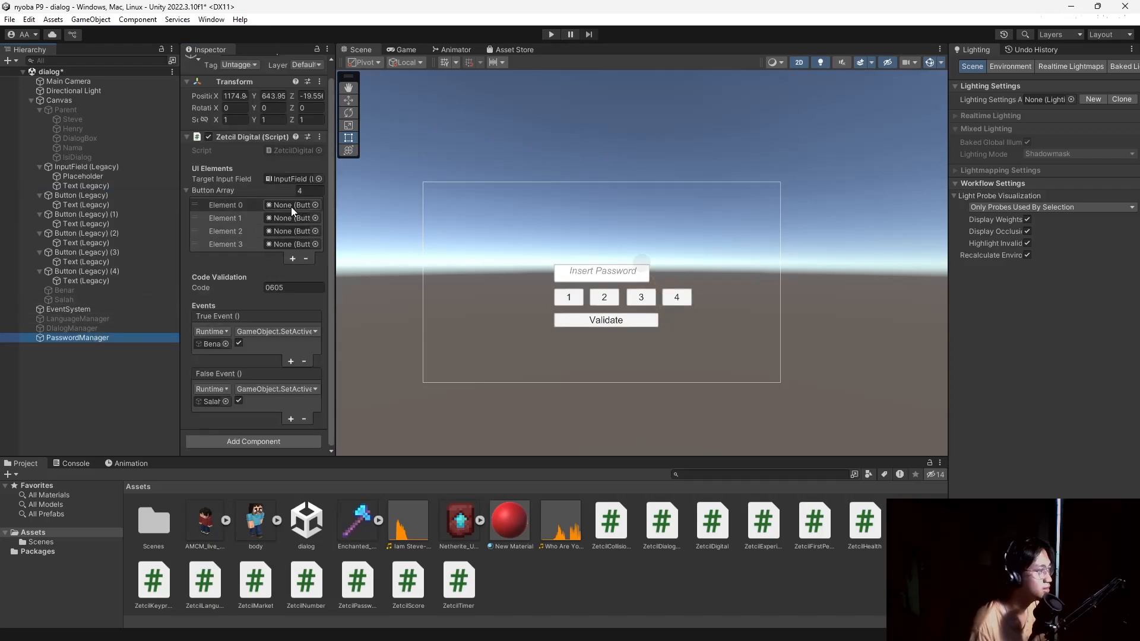
left_click(69, 196)
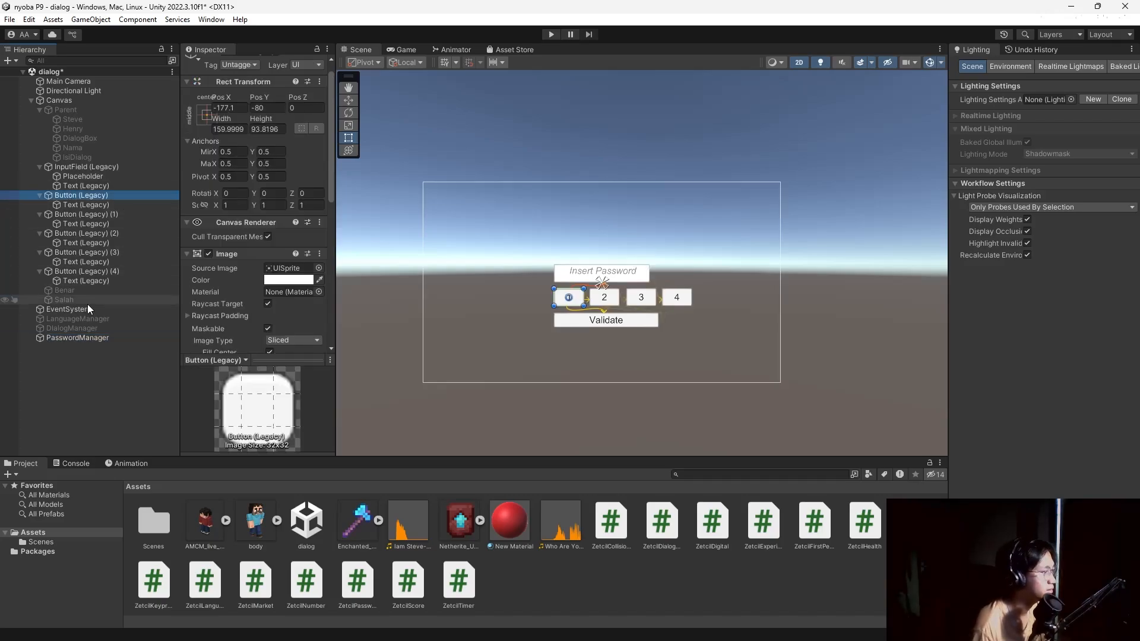
left_click(91, 336)
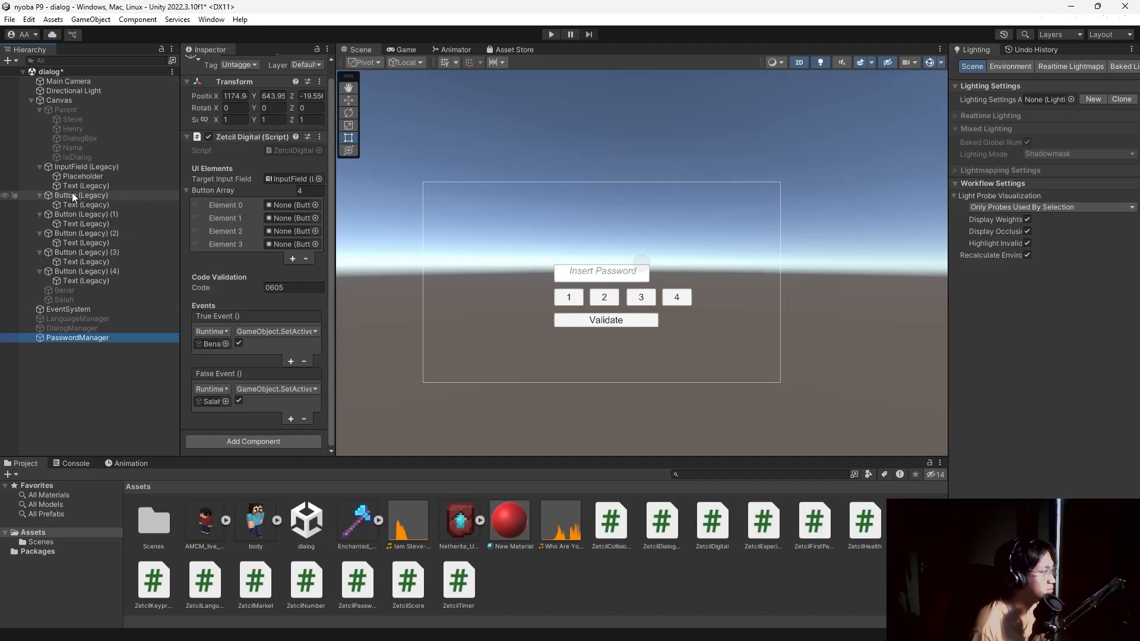
Assign buttons 1, 2, 3 and 4 to Button Array Elements 0 to 3.
left_click_drag(73, 195, 286, 205)
left_click_drag(71, 215, 286, 216)
left_click_drag(70, 232, 283, 229)
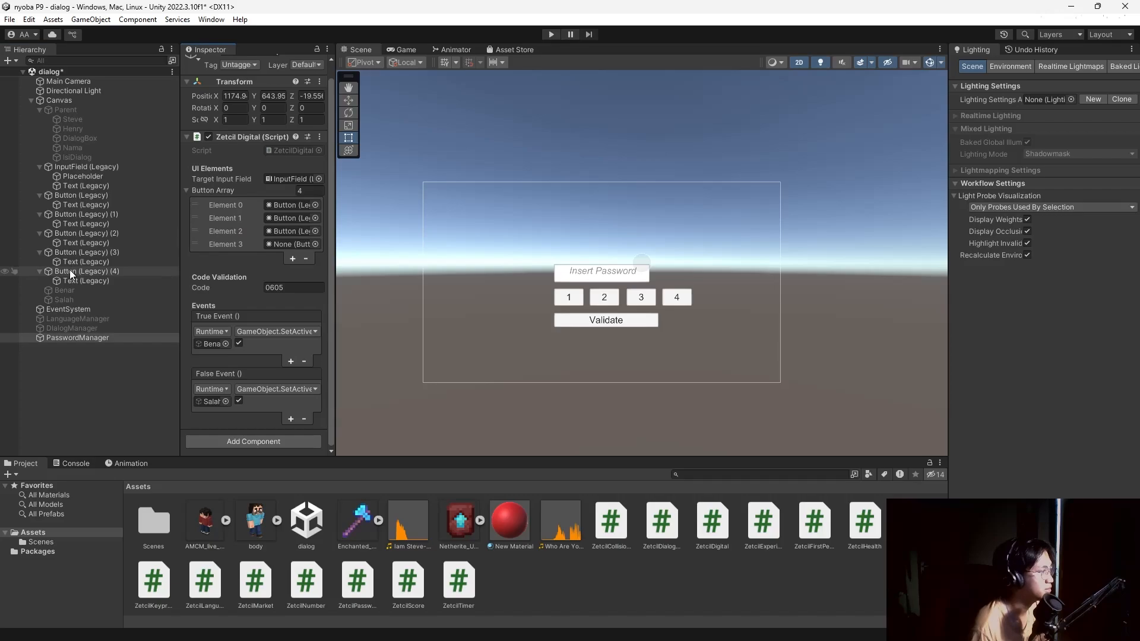
left_click_drag(75, 252, 297, 245)
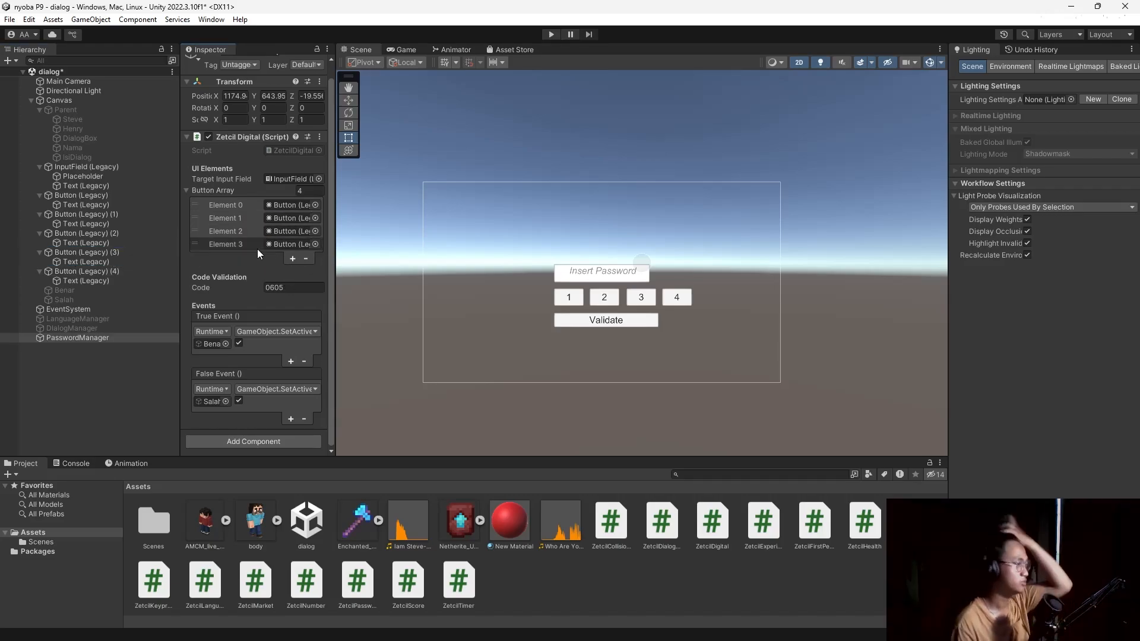
Remove the On Click entry from the button labelled 1.
left_click(76, 337)
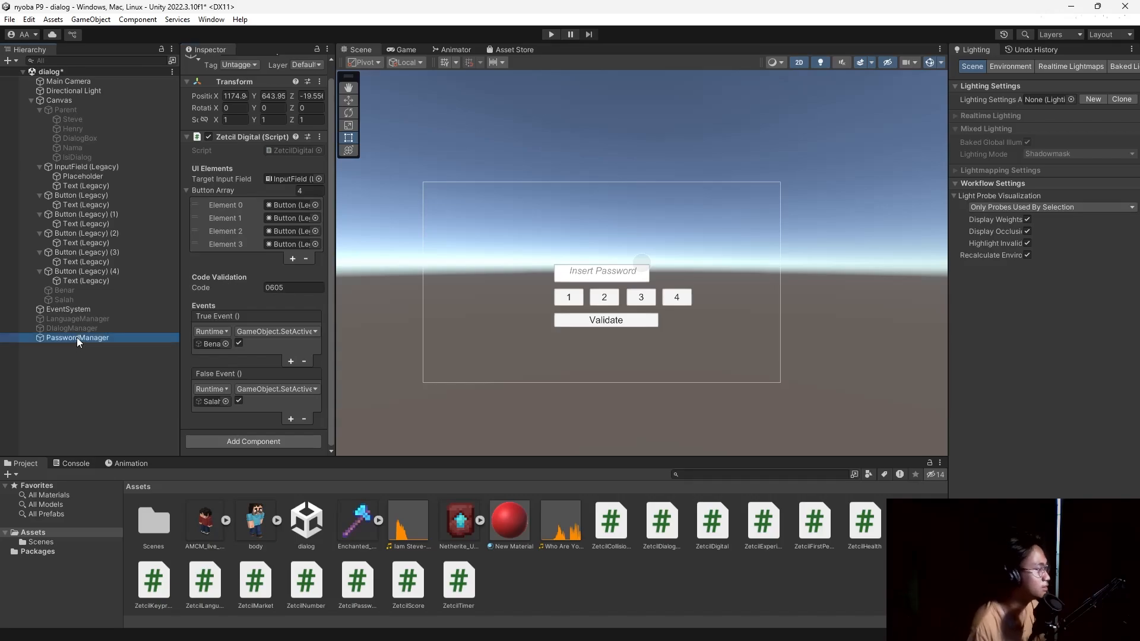
left_click(100, 271)
scroll(242, 277, "down", 6)
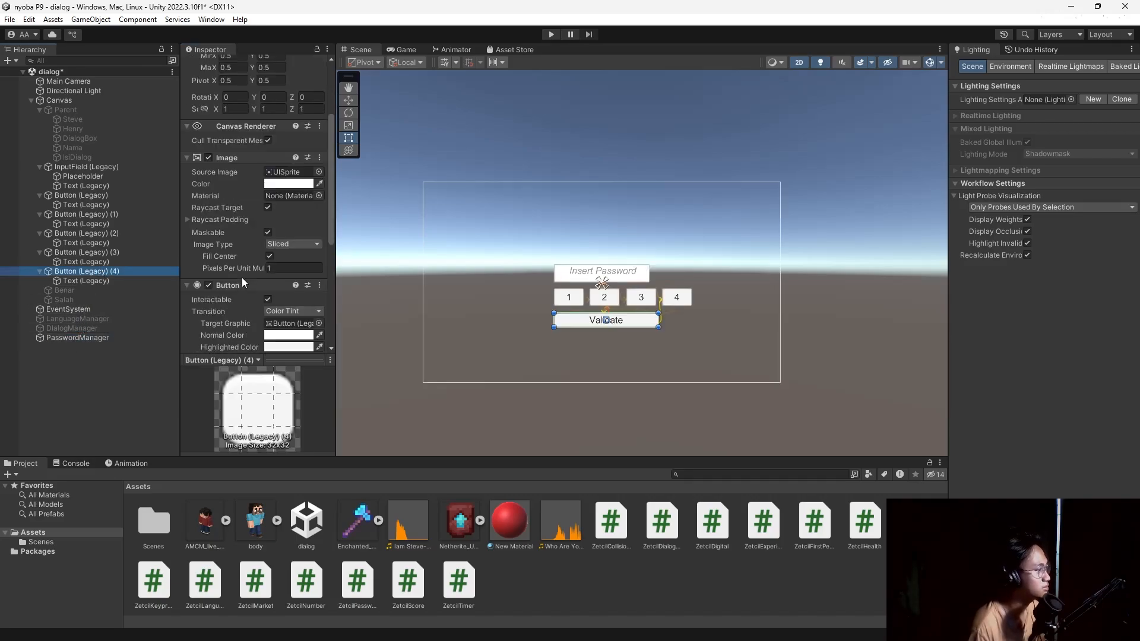
left_click(98, 196)
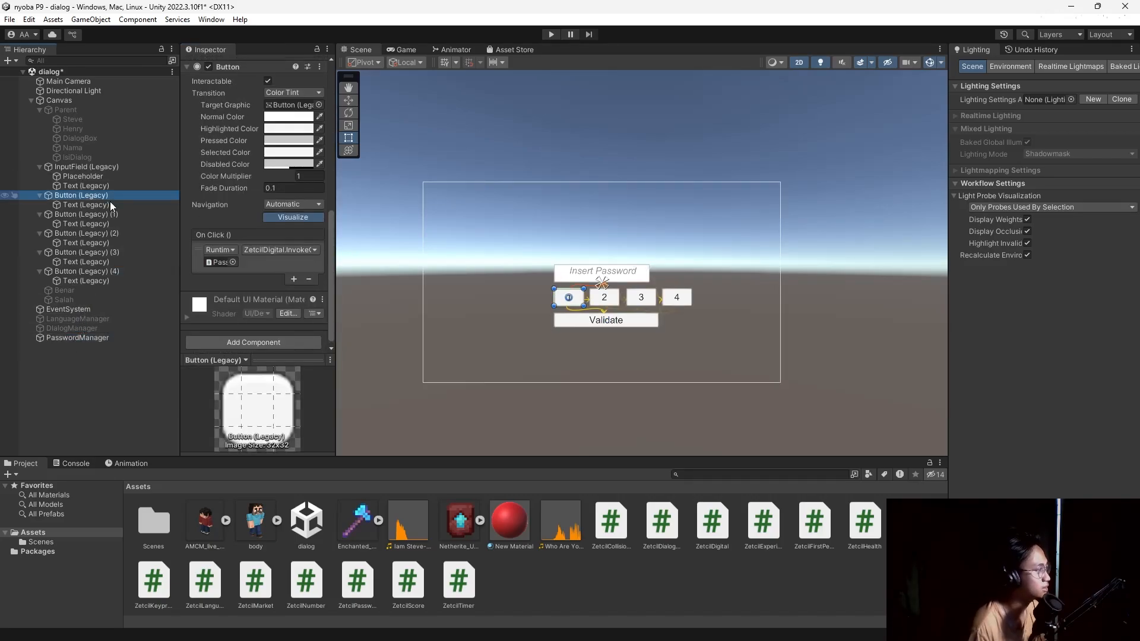
left_click(297, 252)
mouse_move(309, 309)
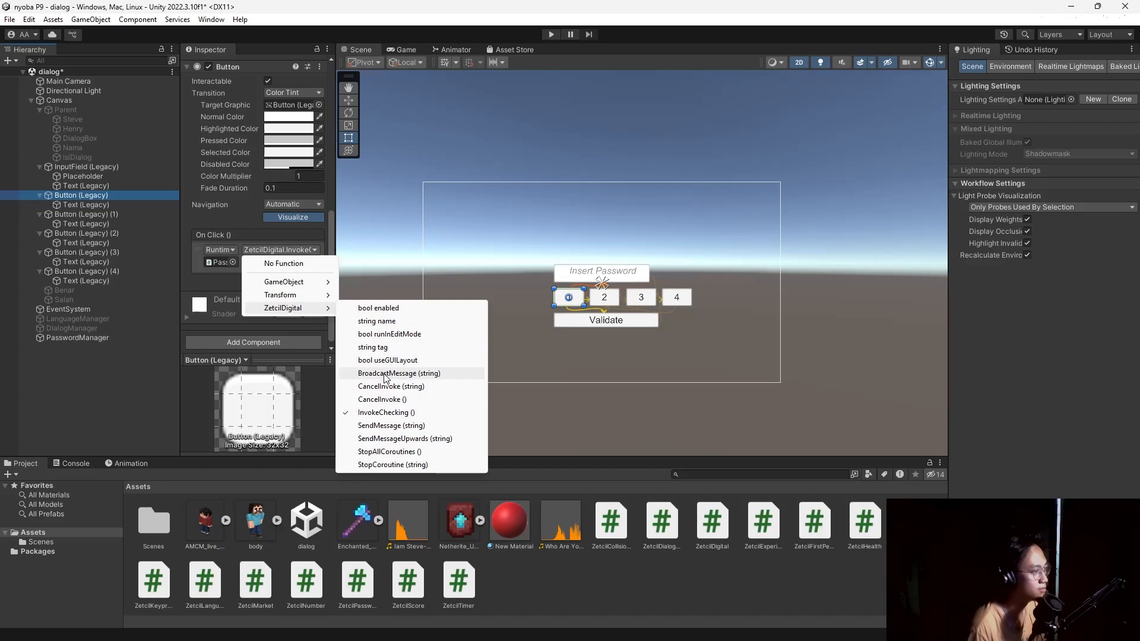
left_click(282, 242)
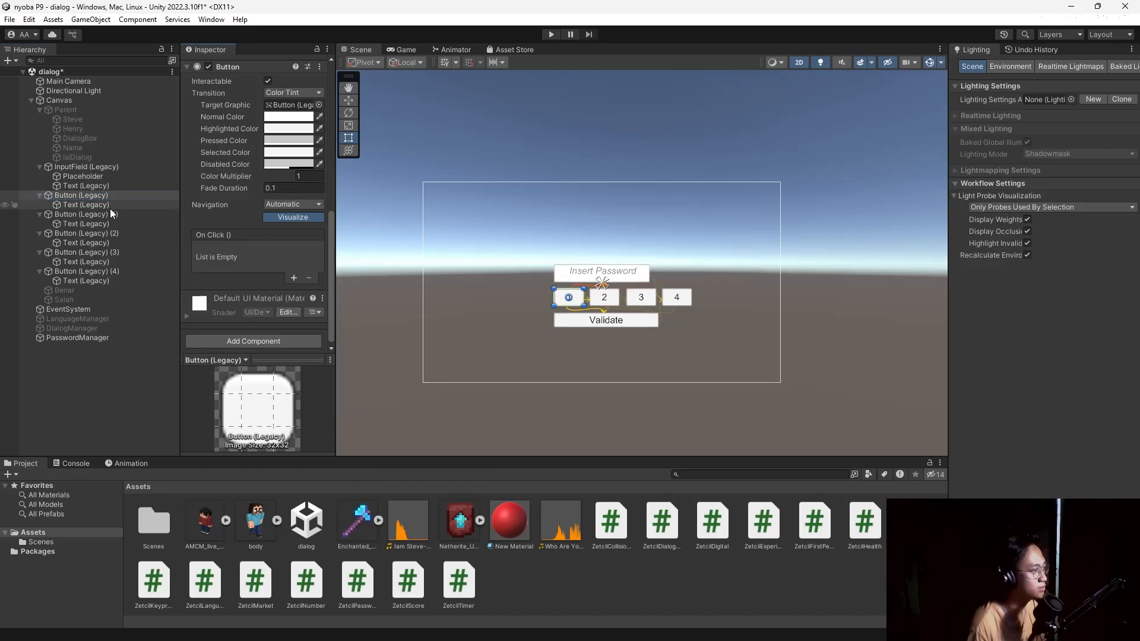
Remove the On Click entries from buttons 2, 3 and 4, then enter Play mode.
left_click(117, 215)
left_click(309, 279)
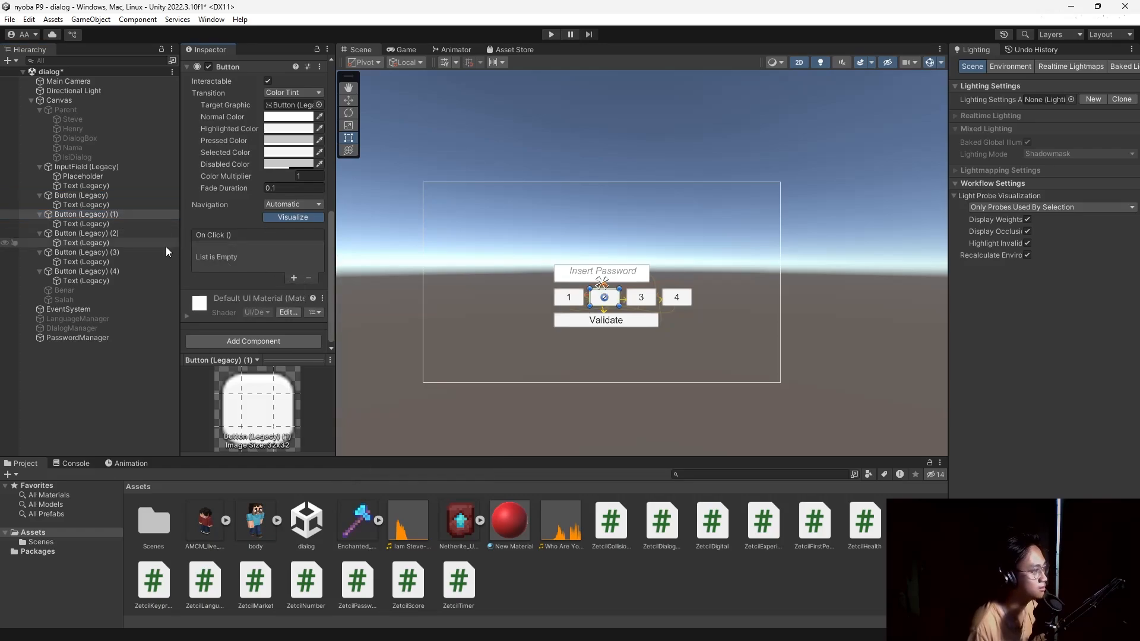
left_click(135, 235)
left_click(309, 279)
left_click(119, 252)
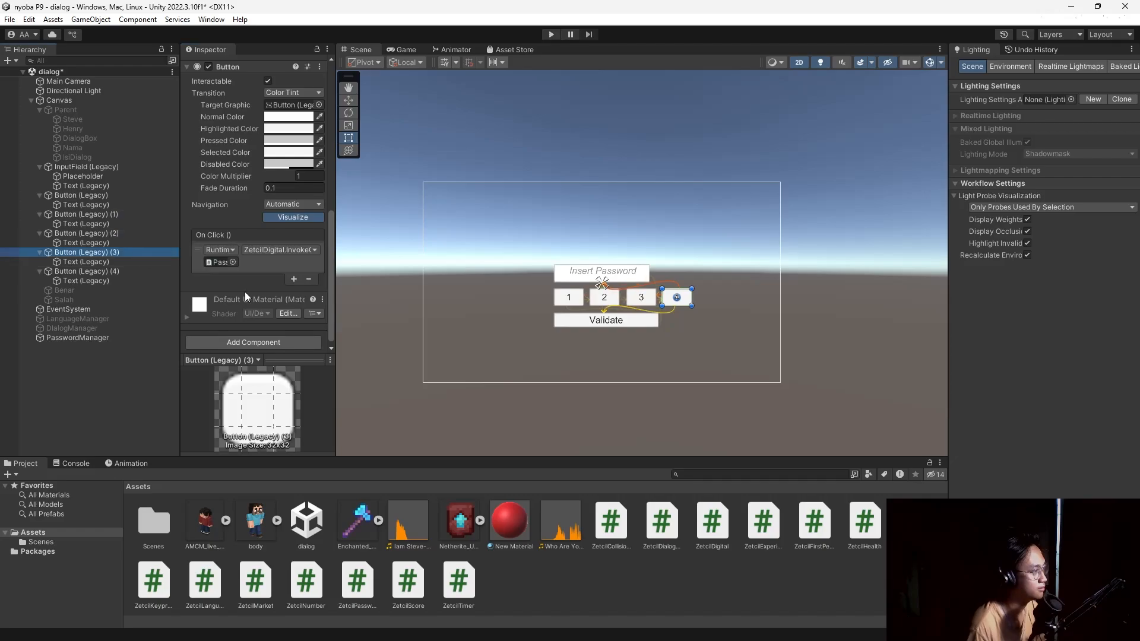
left_click(309, 279)
left_click(551, 34)
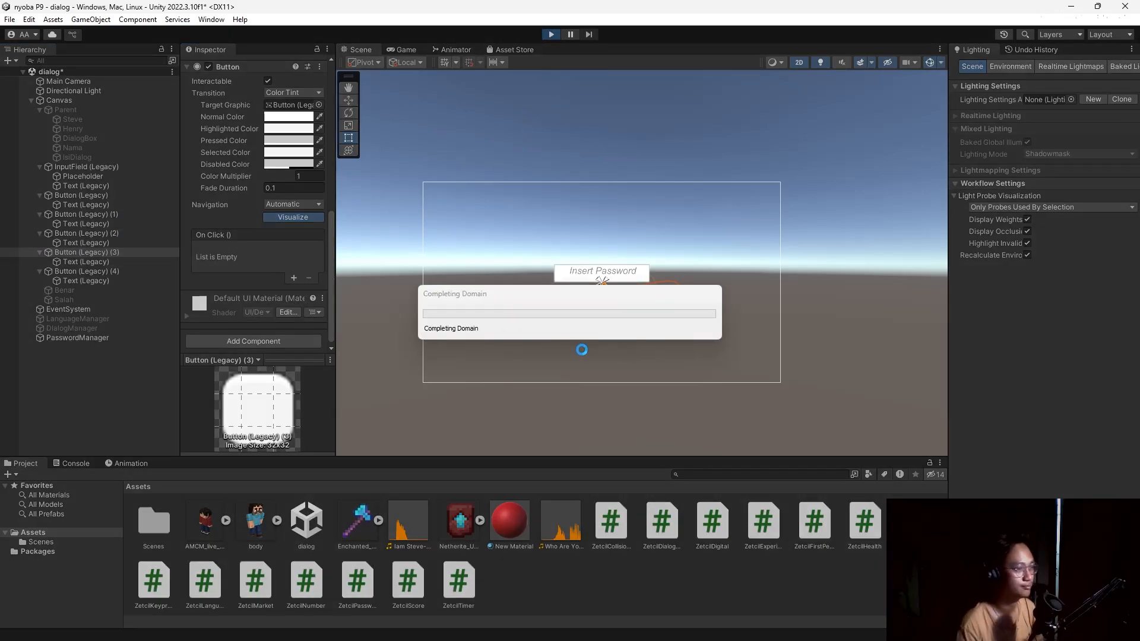
Enter 1234321 on the keypad, validate to get the red square, then stop playing.
left_click(608, 294)
left_click(646, 288)
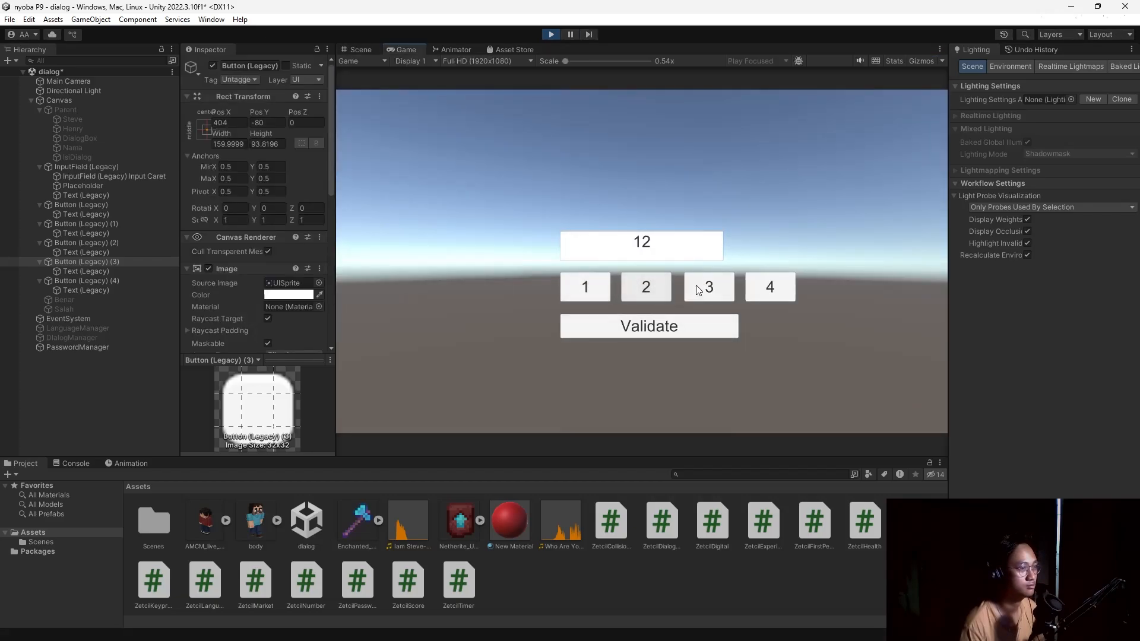
left_click(707, 288)
left_click(768, 288)
left_click(701, 287)
left_click(644, 288)
left_click(593, 289)
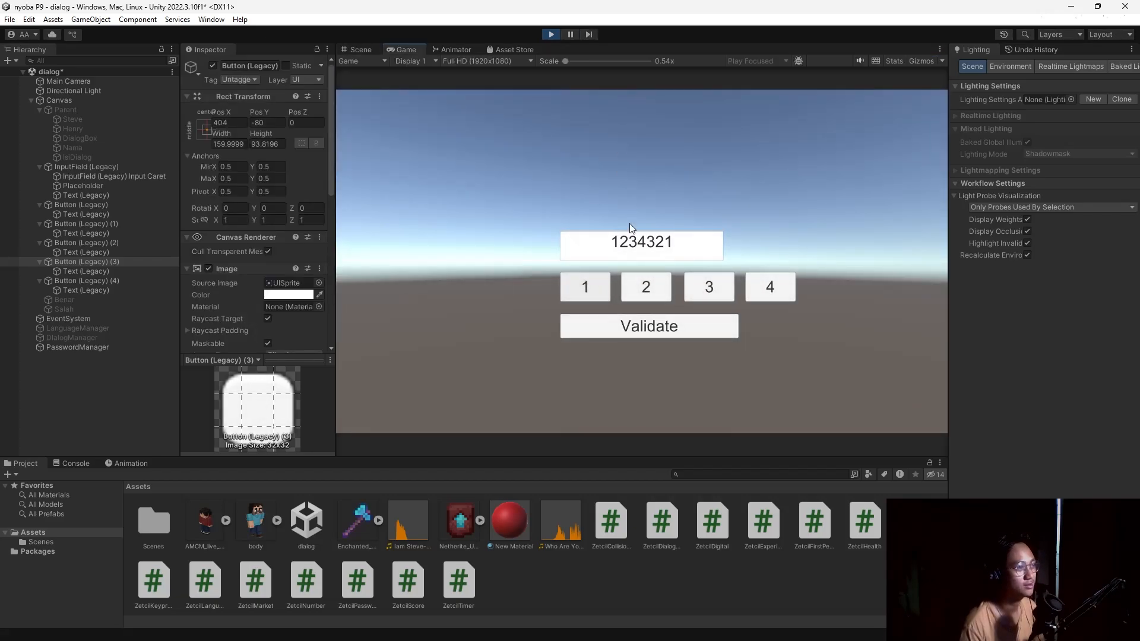
left_click(645, 329)
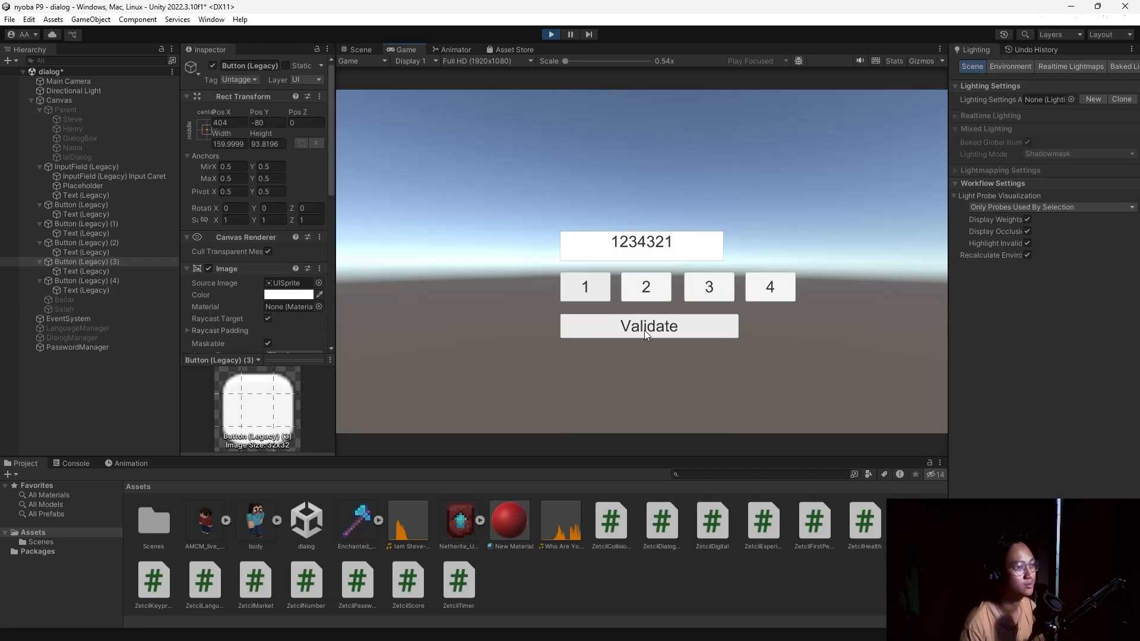
left_click(556, 34)
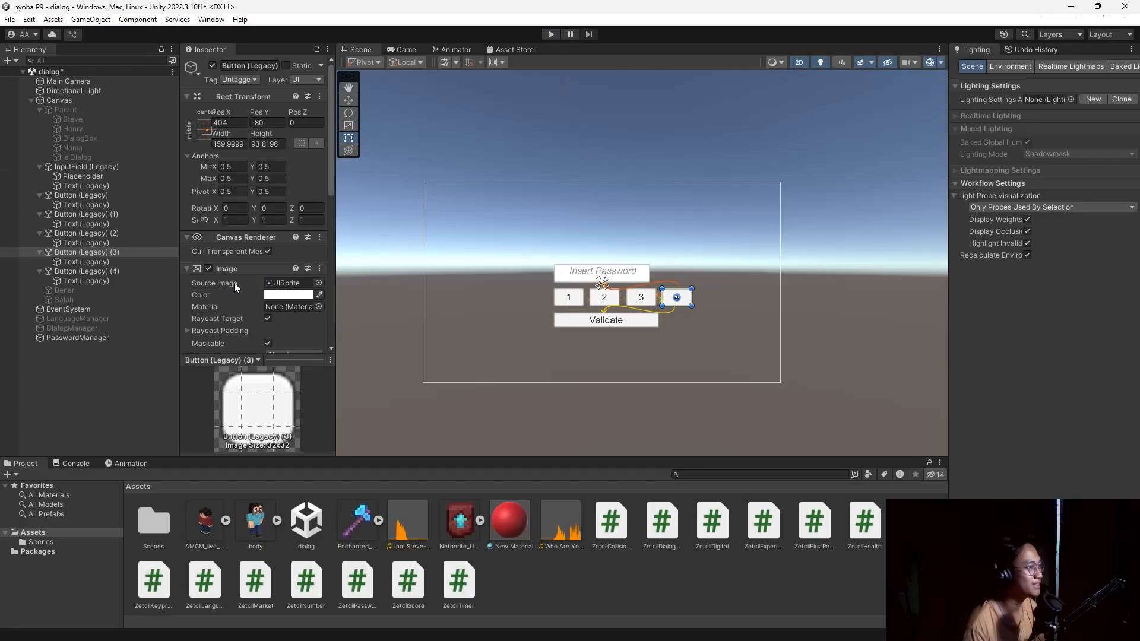
scroll(234, 283, "down", 6)
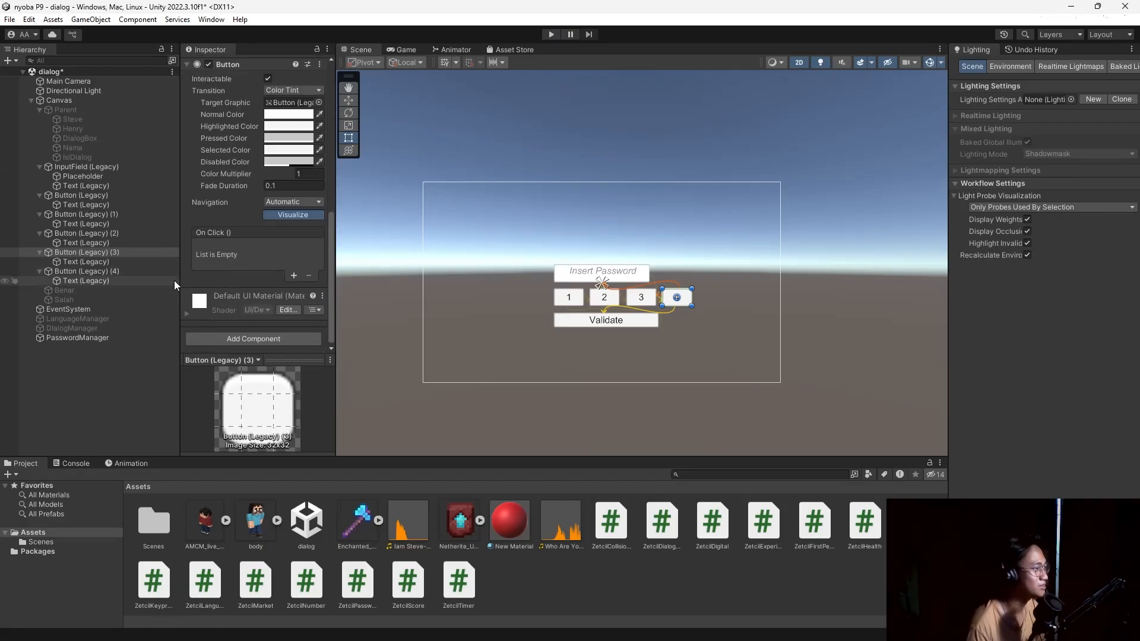
left_click(95, 338)
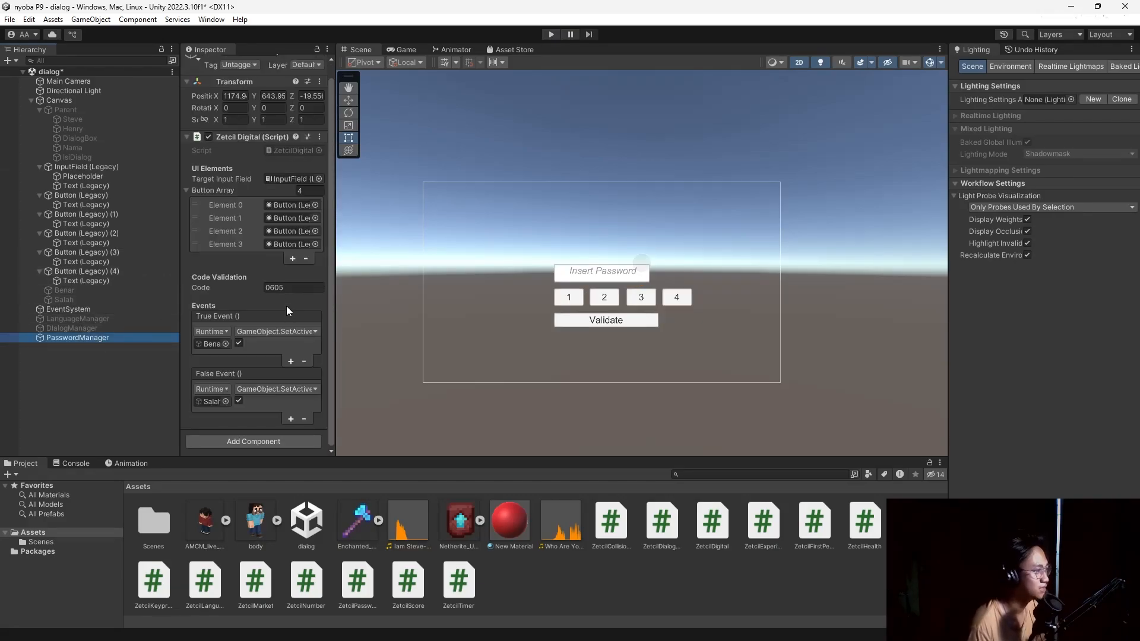
left_click(295, 287)
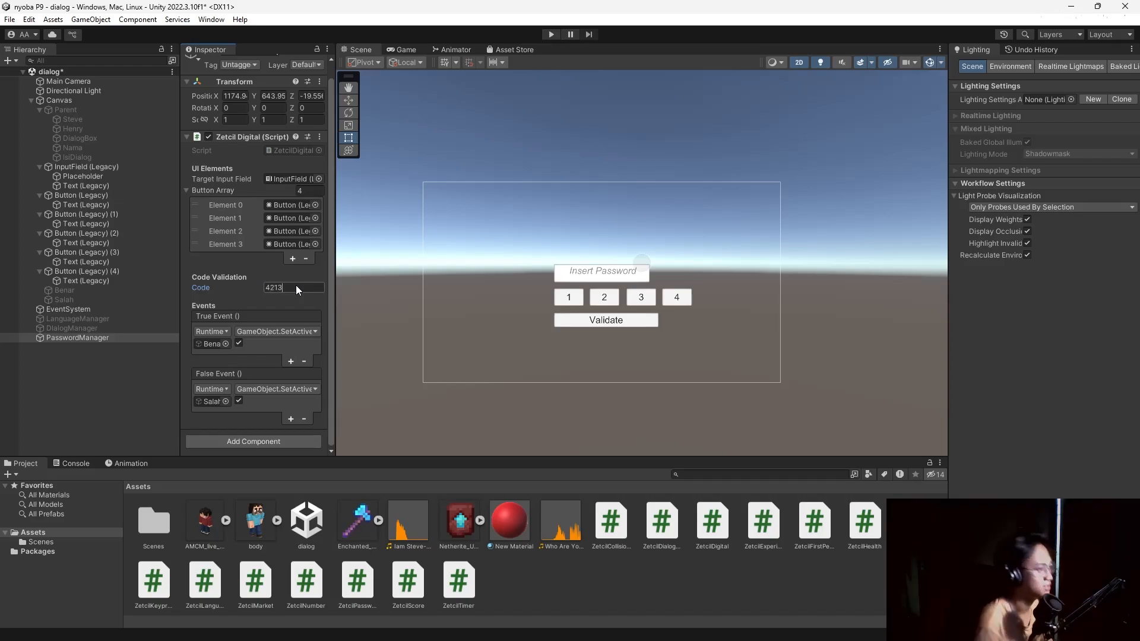
left_click(551, 34)
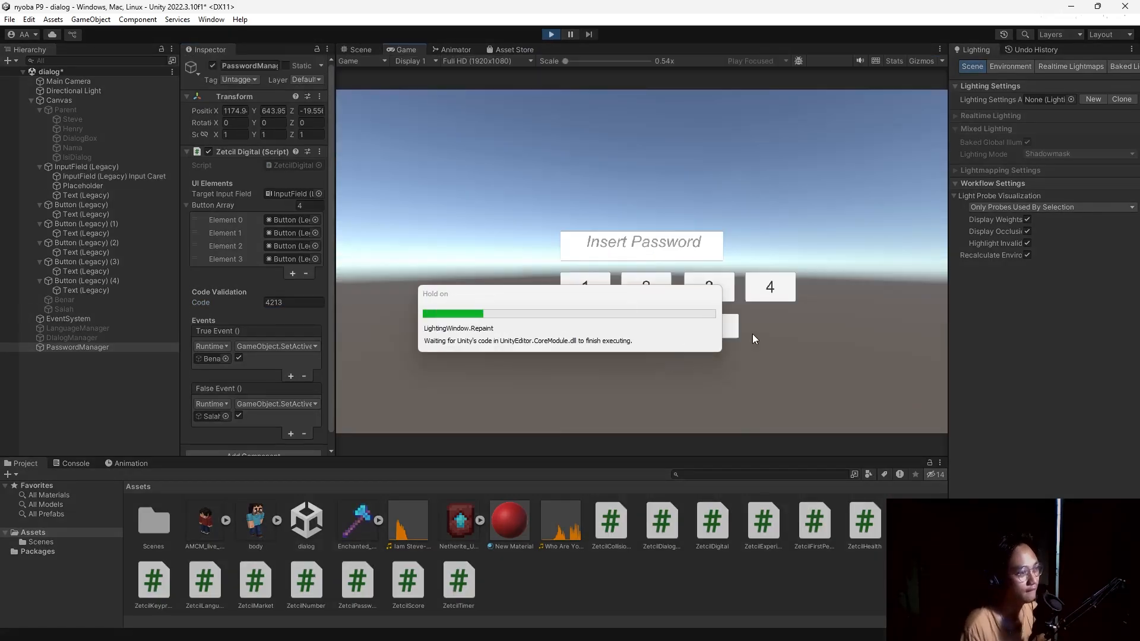
left_click(772, 286)
left_click(645, 287)
left_click(586, 290)
left_click(713, 289)
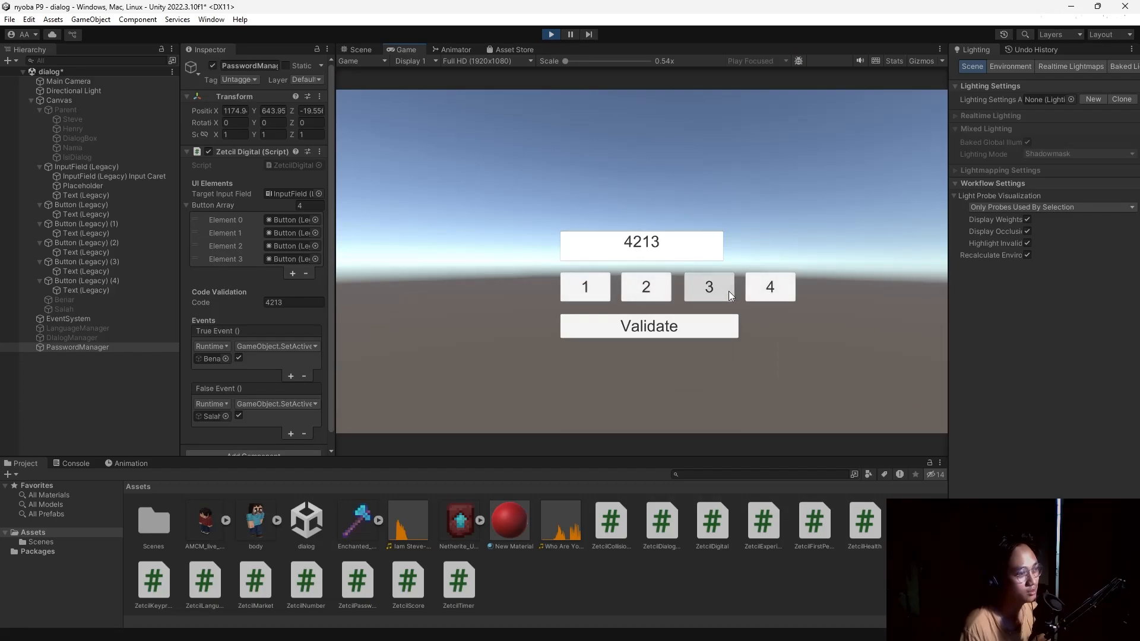
left_click(706, 333)
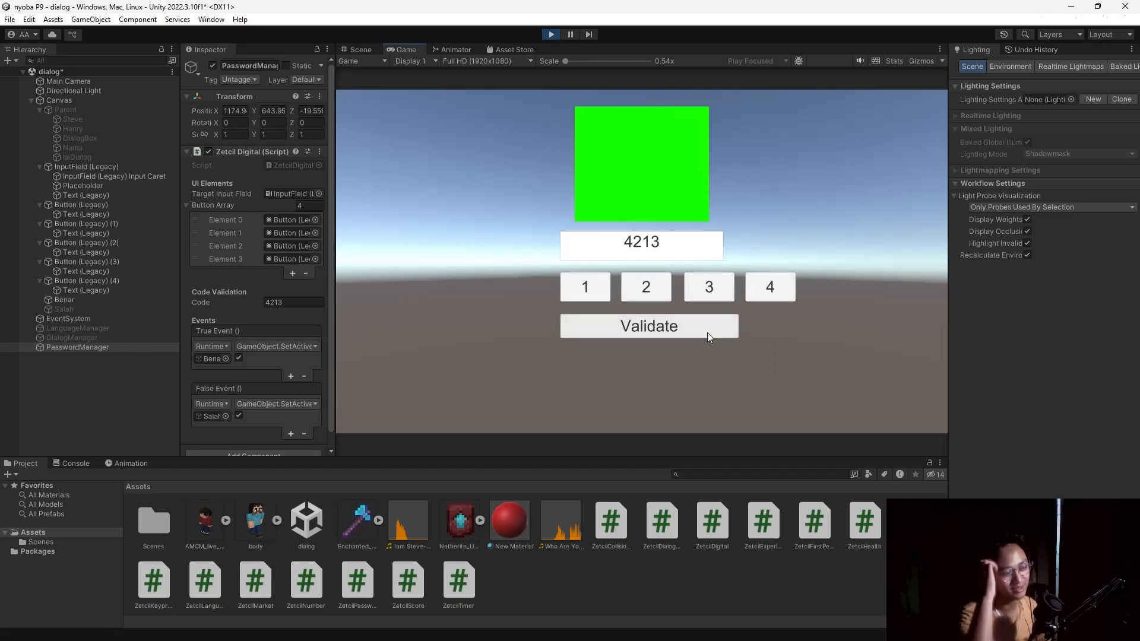
Clear the password field and validate the wrong code 1342 for the red square.
left_click(679, 241)
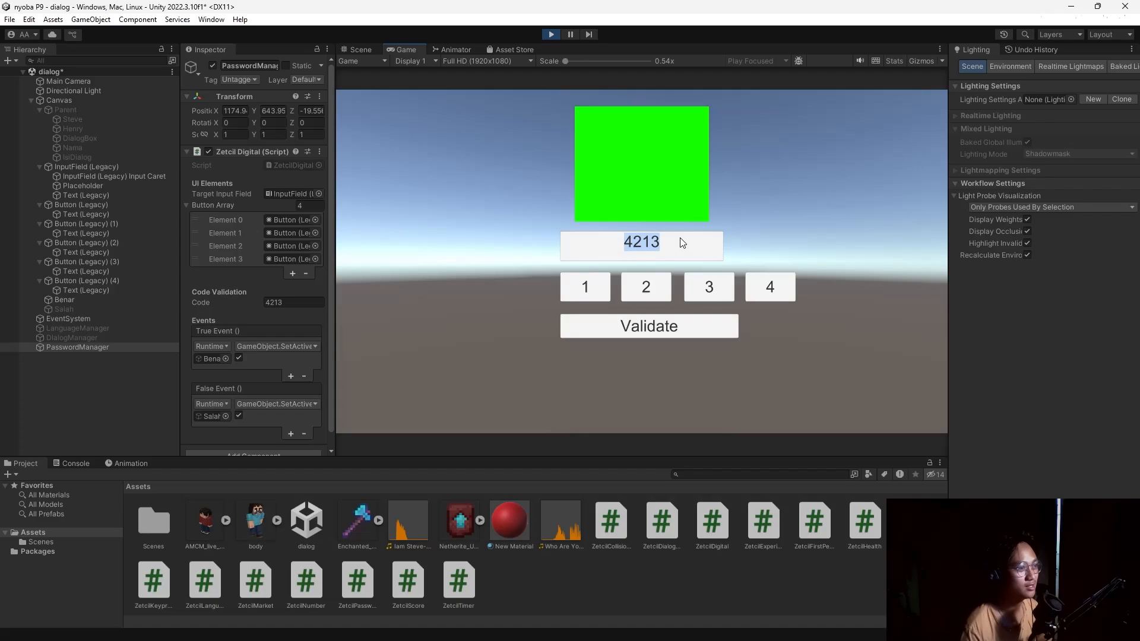
key("BackSpace")
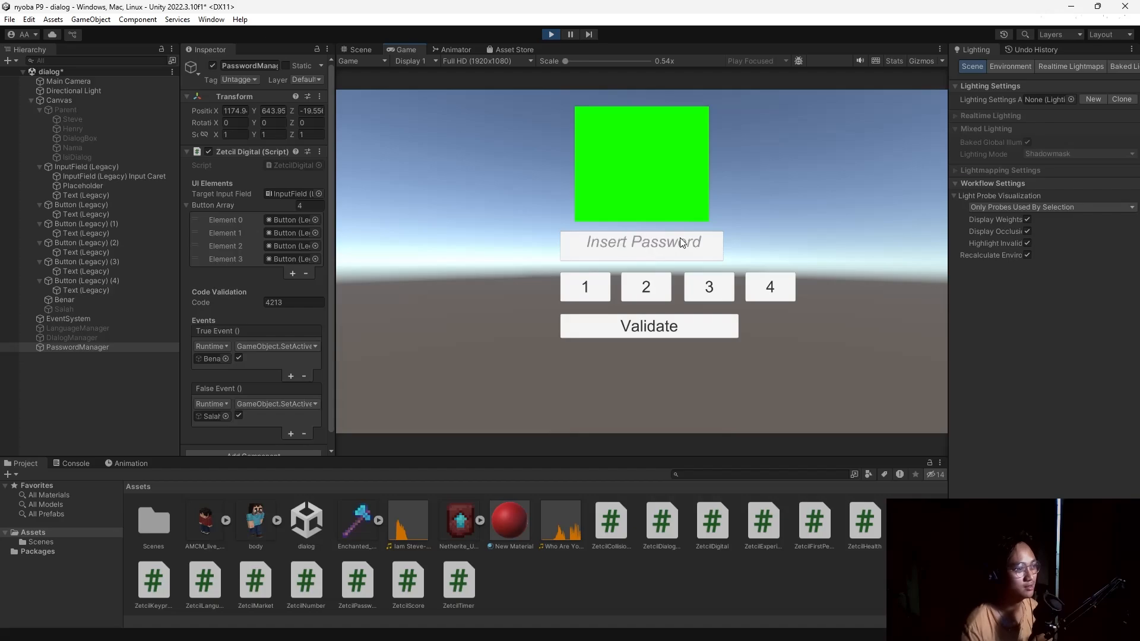
left_click(594, 287)
left_click(713, 288)
left_click(771, 288)
left_click(668, 287)
left_click(671, 329)
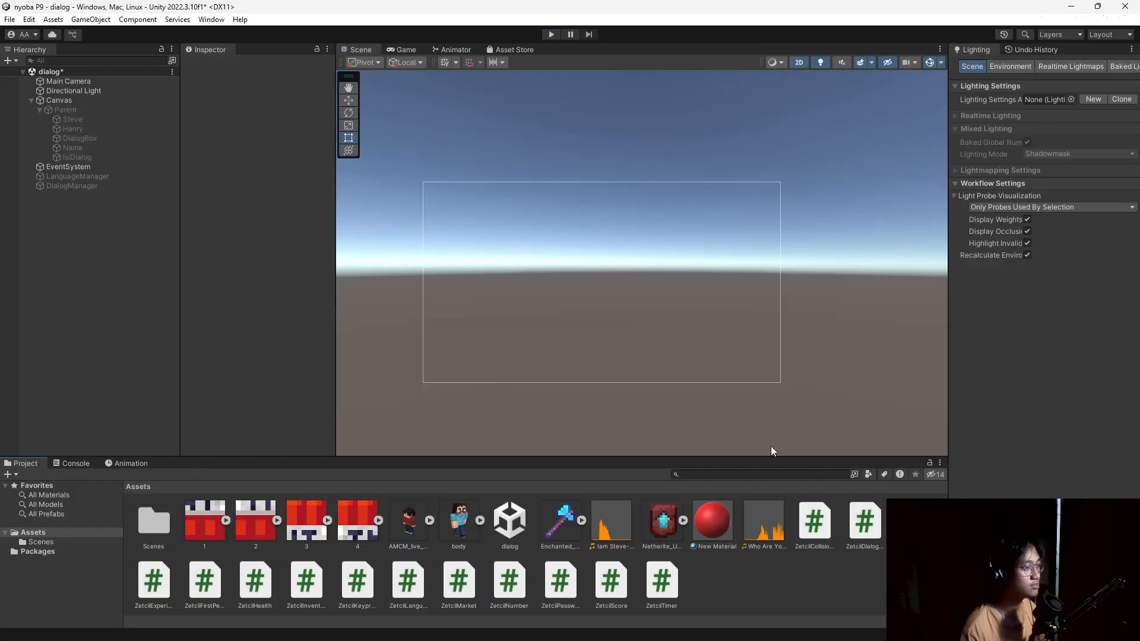
Check the next part of the course module in Google Docs and return to Unity.
key("alt+Tab")
left_click(579, 290)
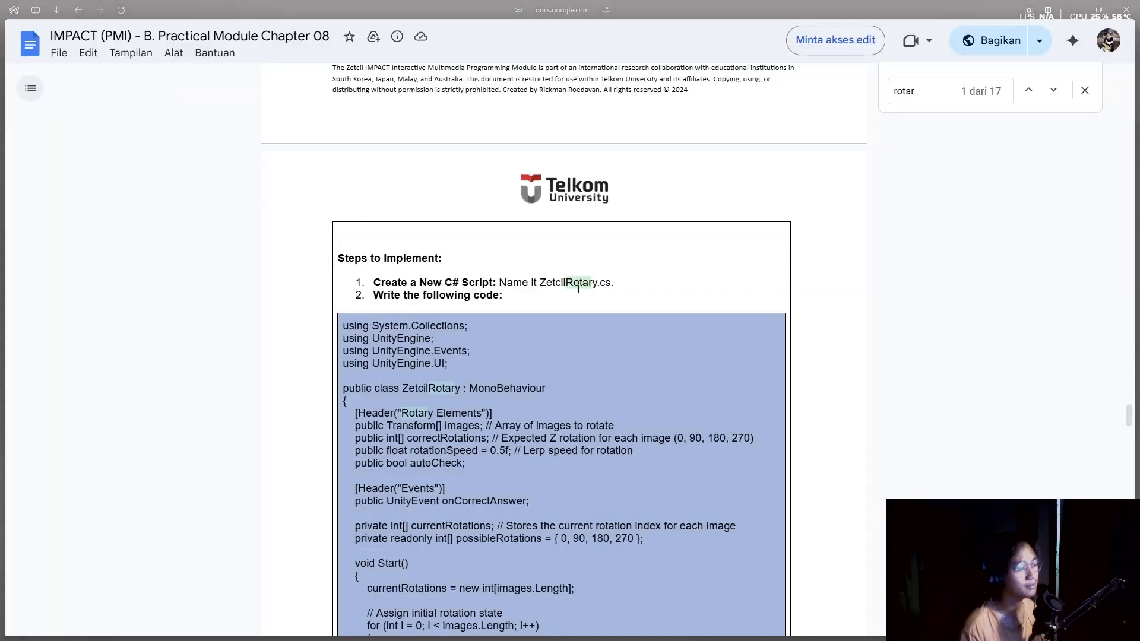
scroll(584, 326, "down", 4)
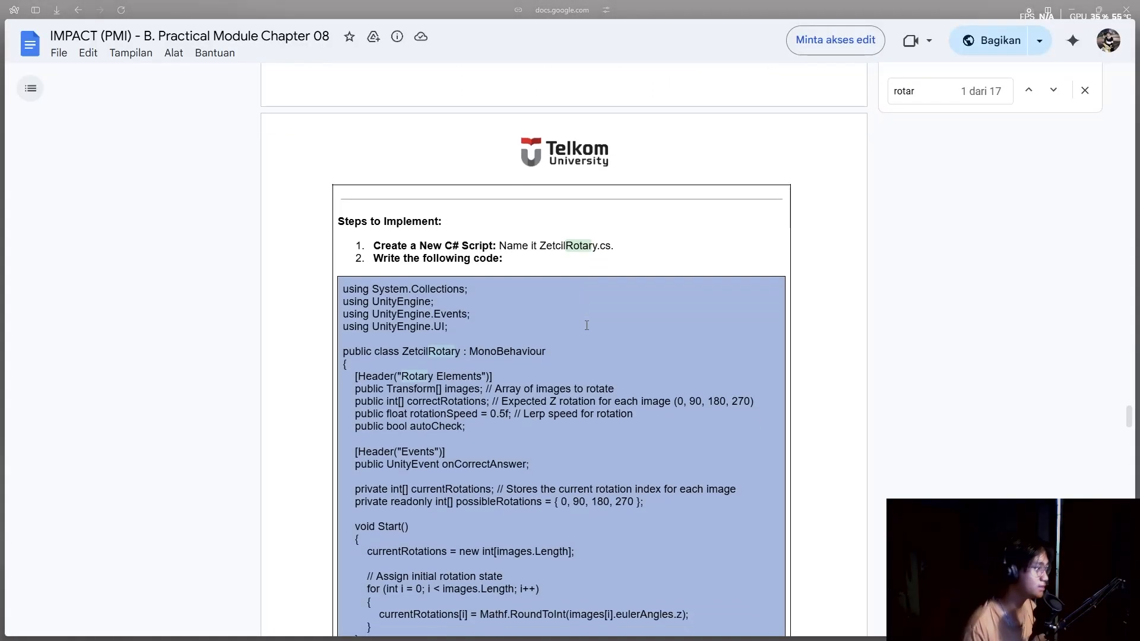
scroll(603, 324, "up", 3)
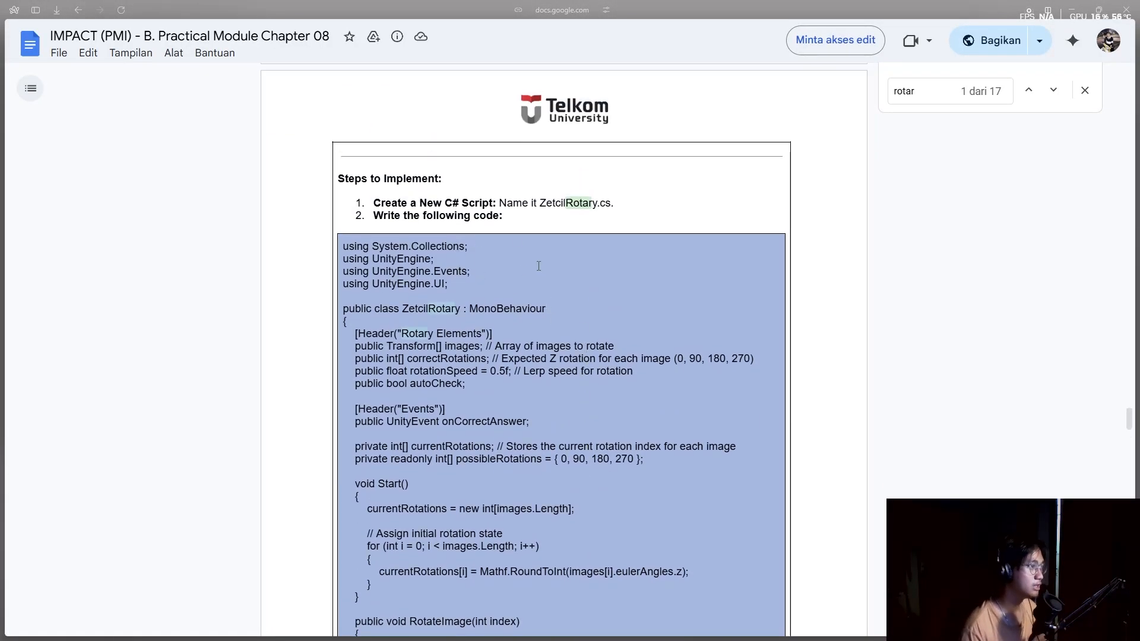
key("alt+Tab")
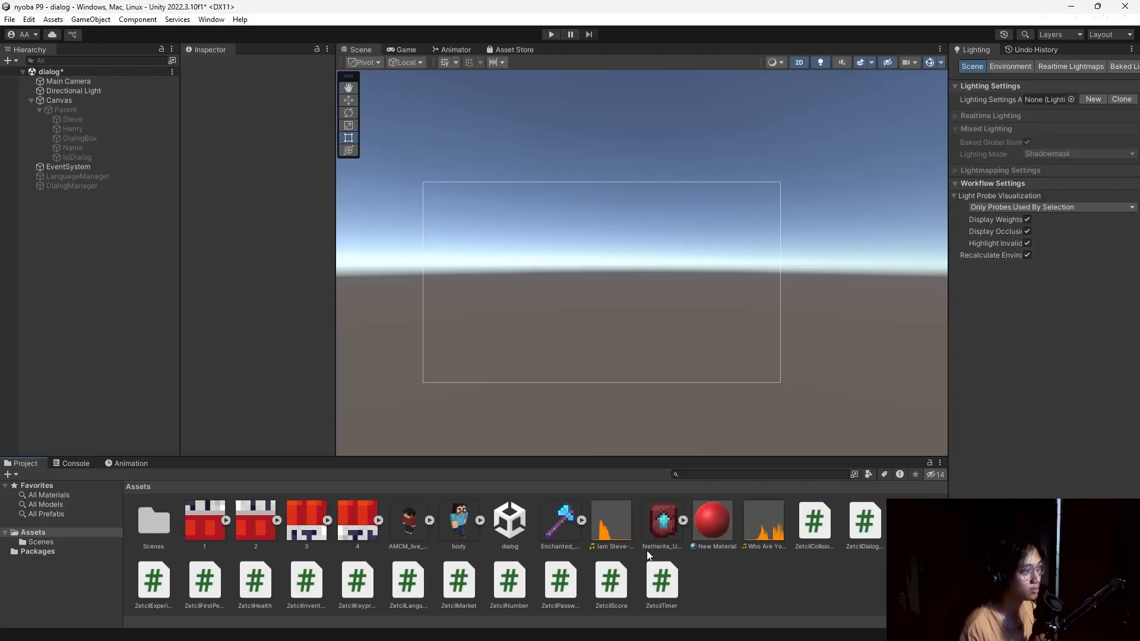
Create a C# script in Assets named ZetcilRotary.
right_click(742, 593)
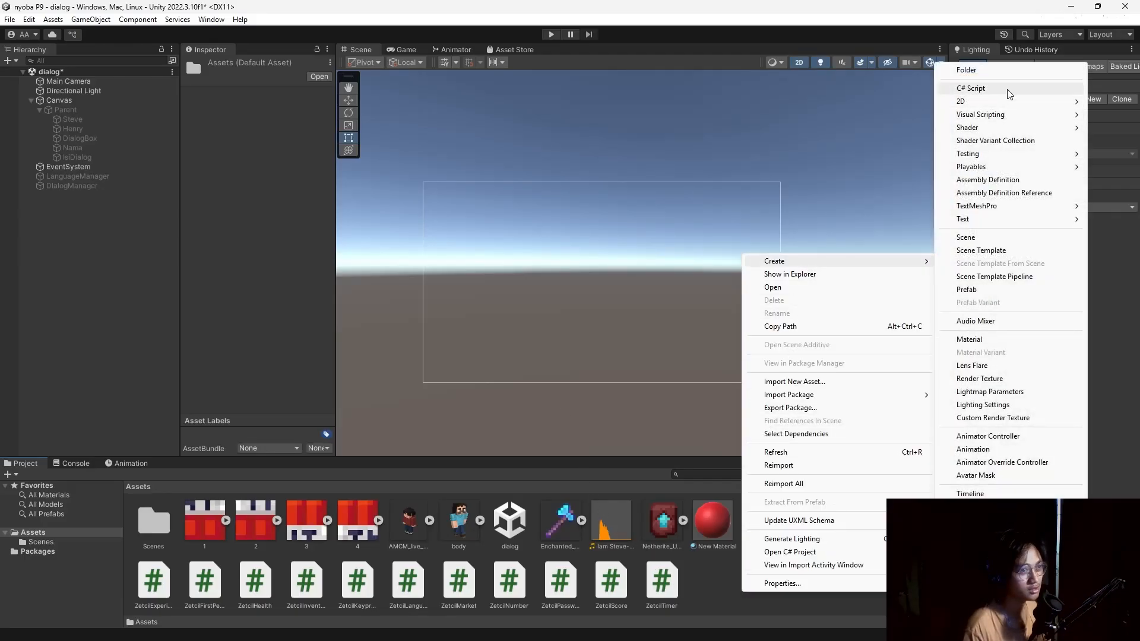
left_click(971, 88)
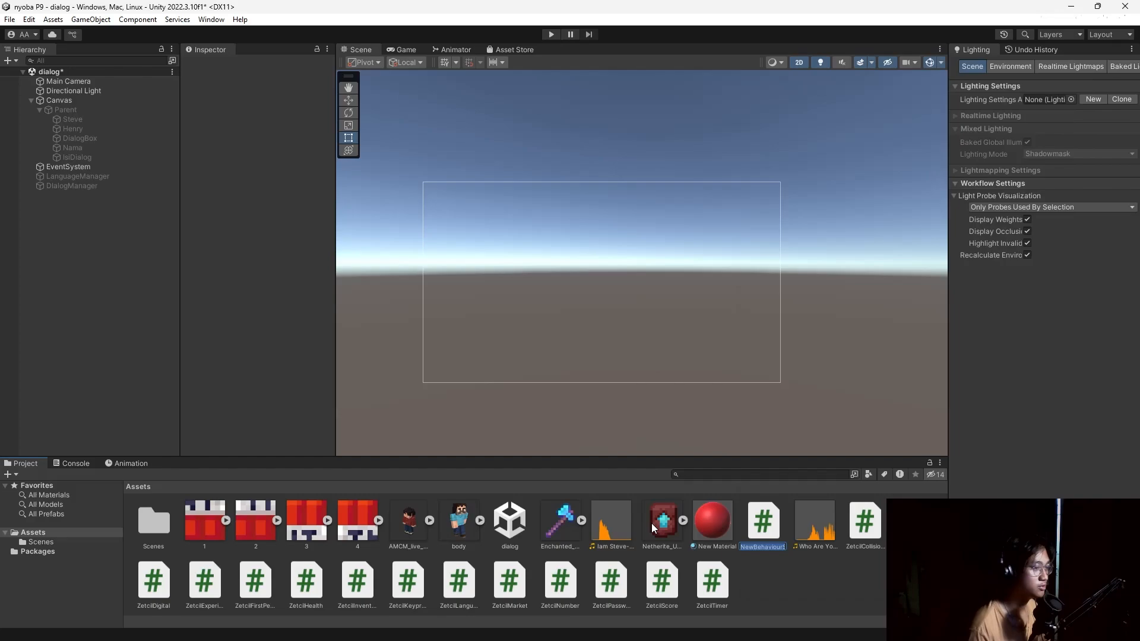
type("ZetcilRo")
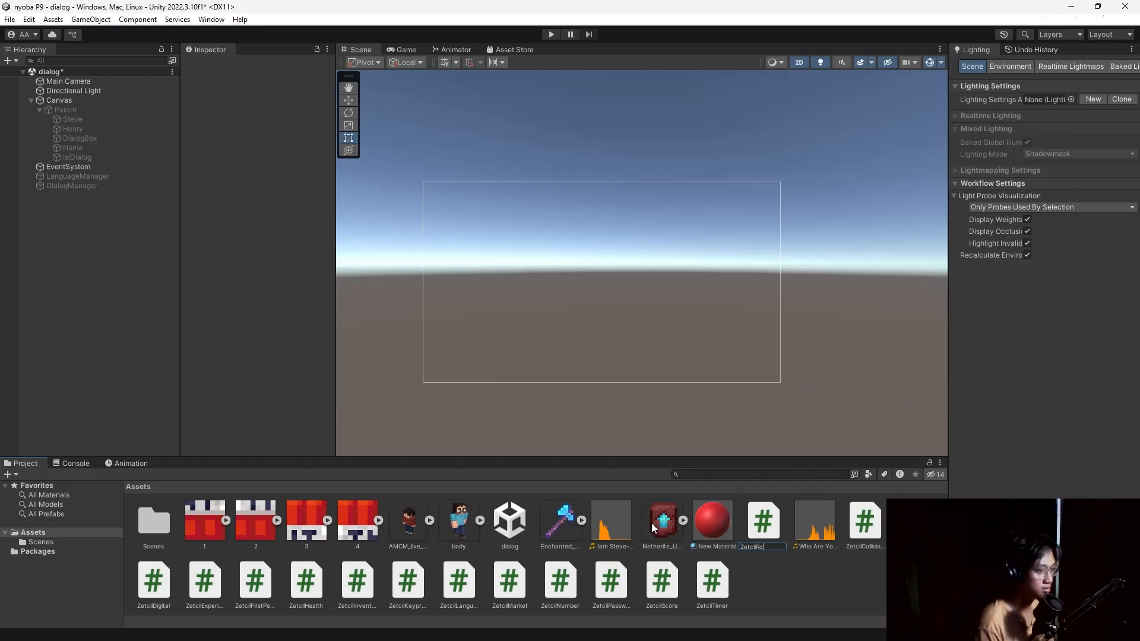
type("tary")
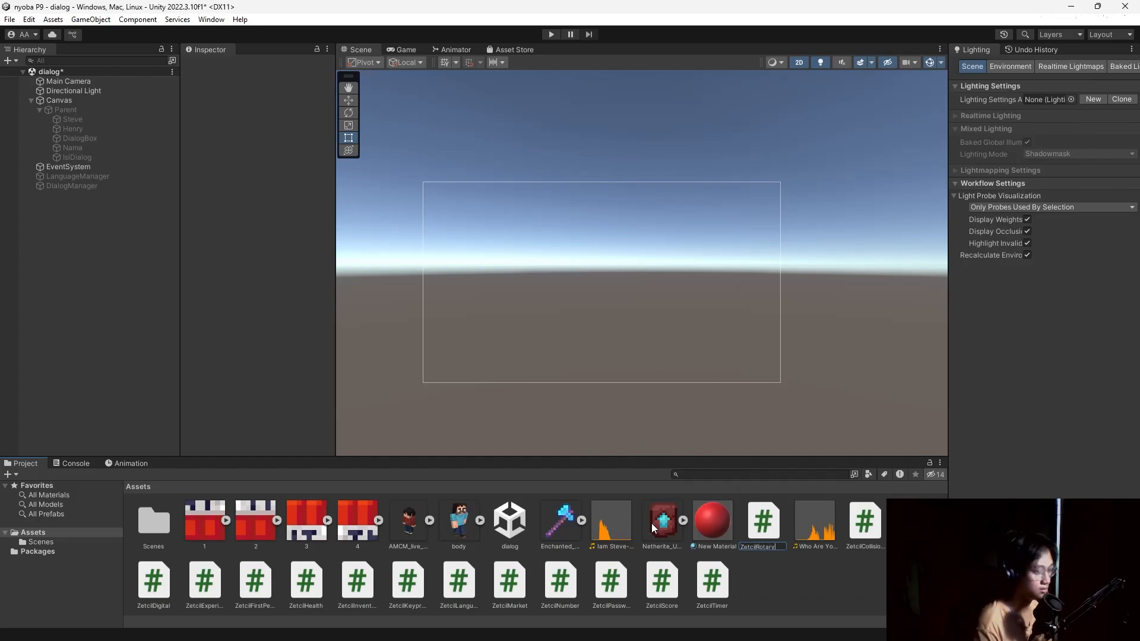
key("Return")
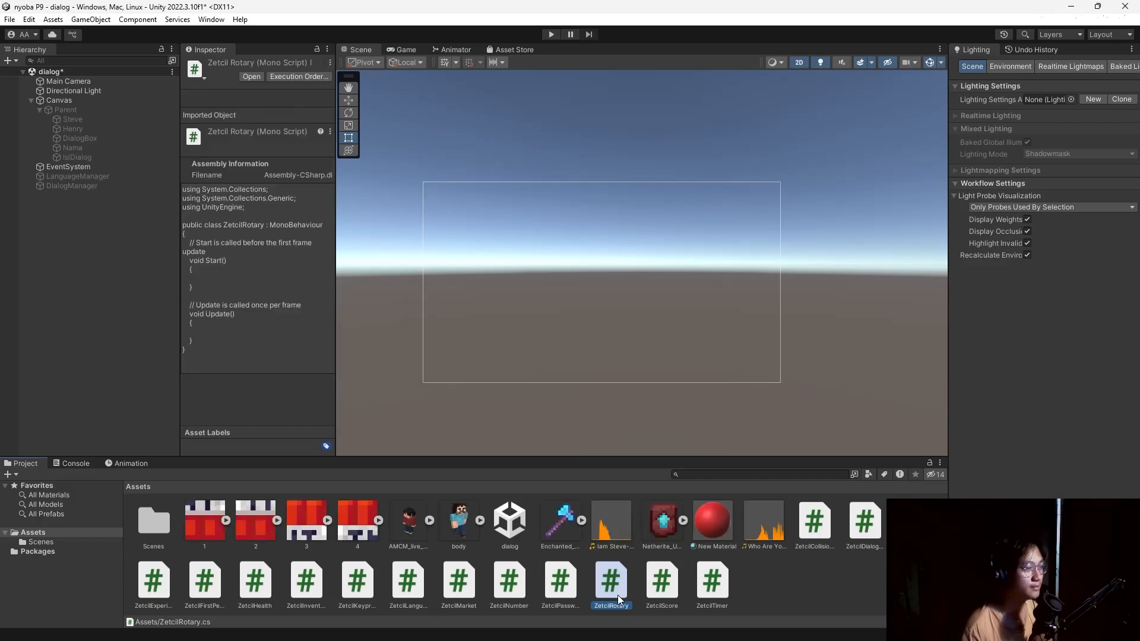
Replace ZetcilRotary.cs's template with the copied rotary-puzzle code in VS Code, then return to Unity.
double_click(617, 583)
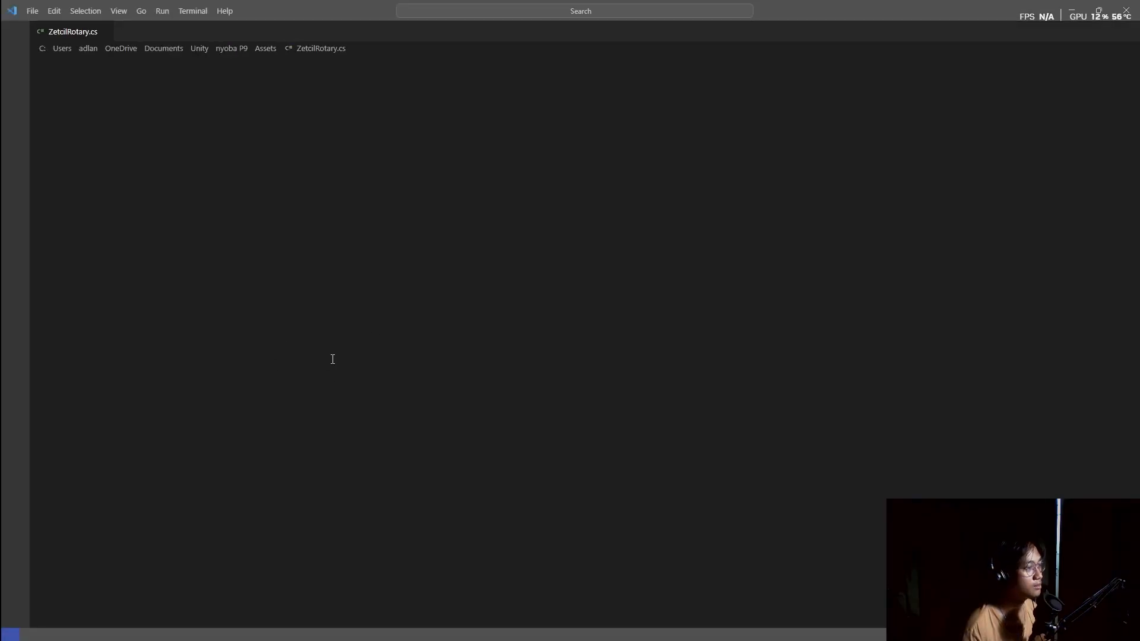
key("ctrl+a")
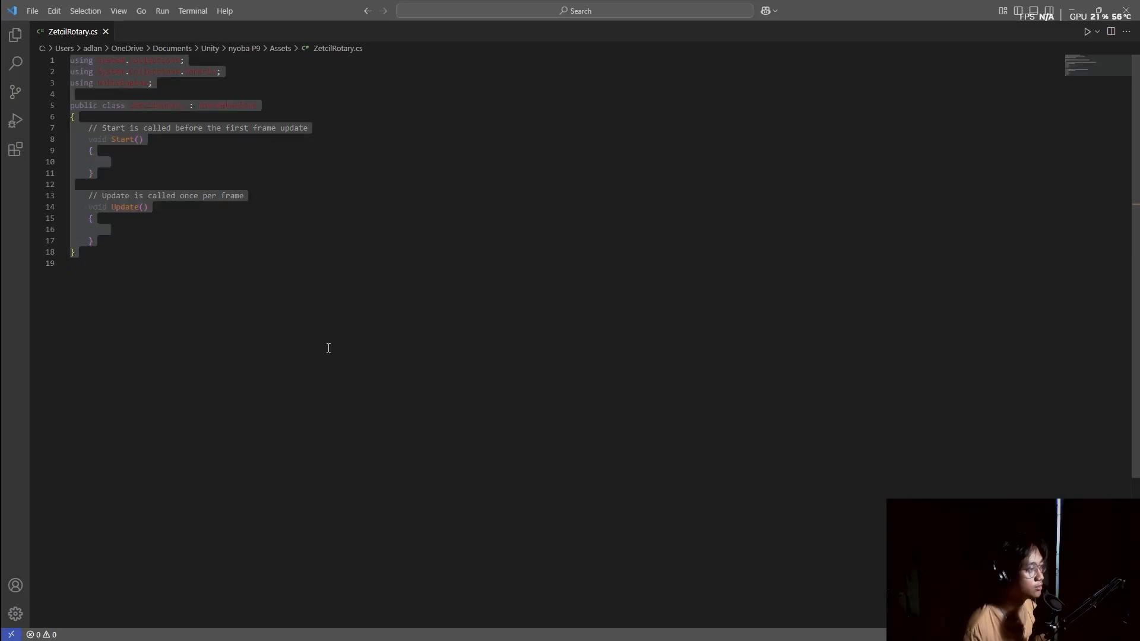
key("ctrl+v")
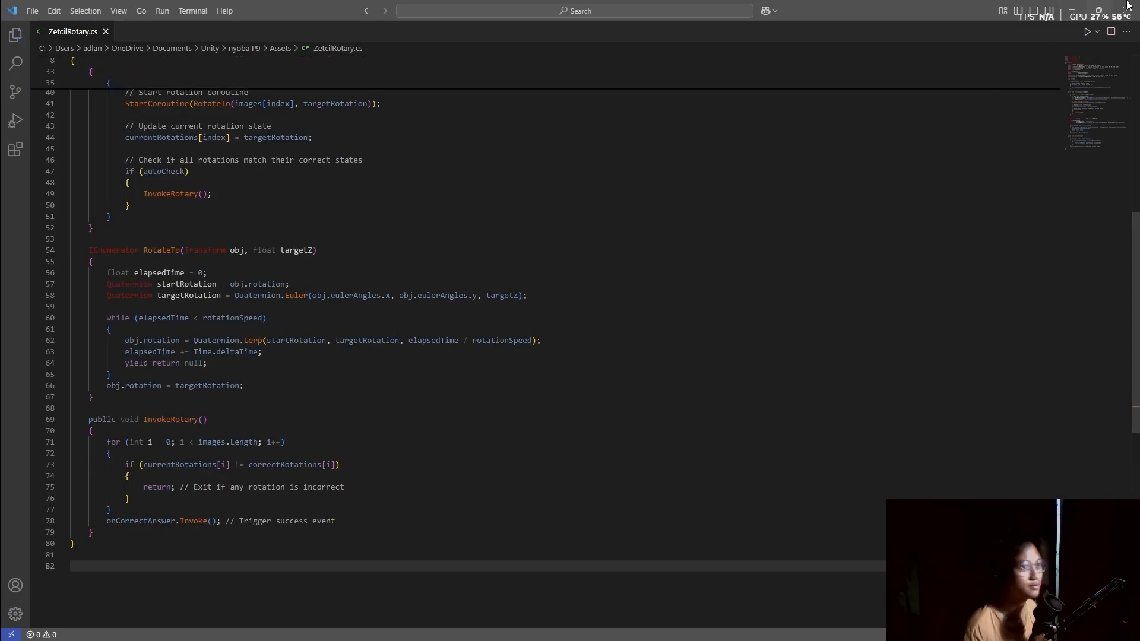
key("alt+Tab")
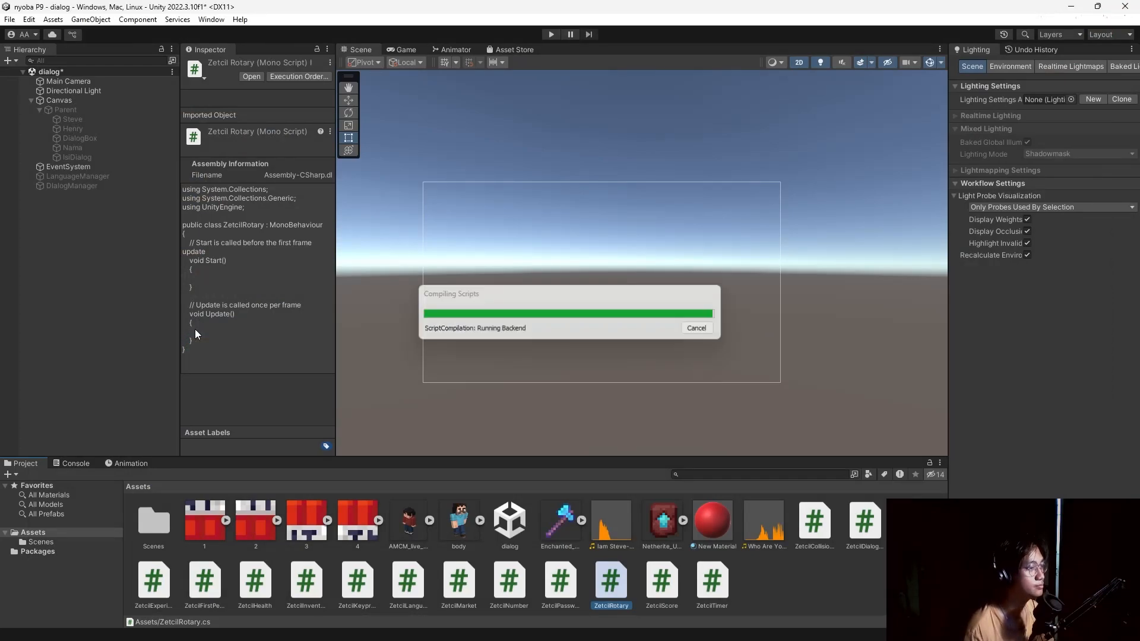
Create an empty object named RotaryManager and attach the ZetcilRotary script to it.
right_click(72, 244)
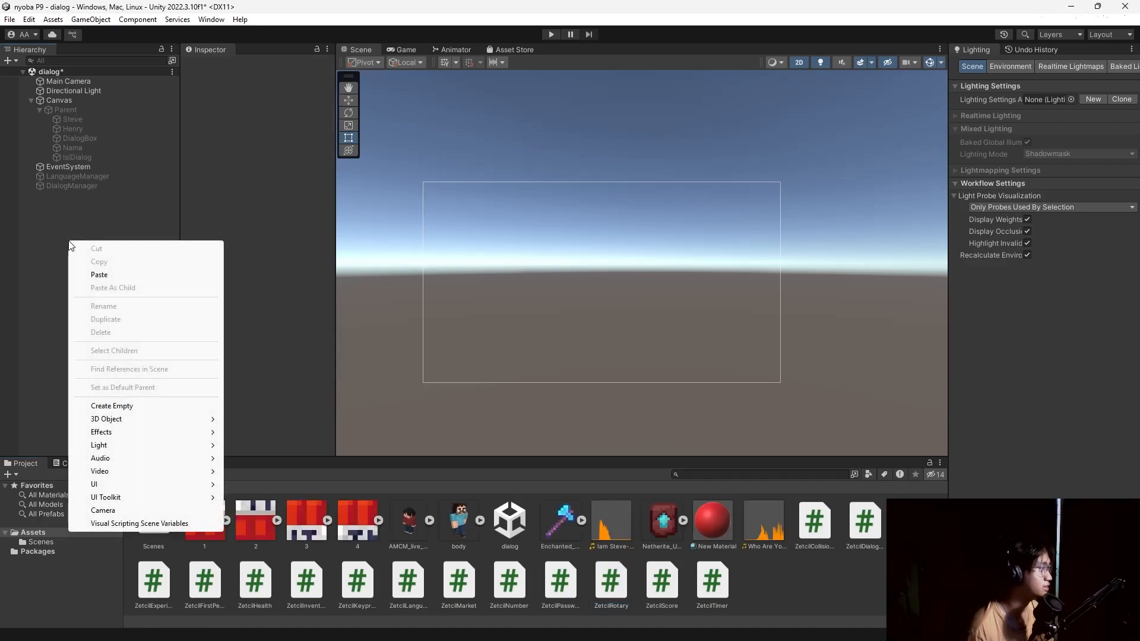
left_click(127, 404)
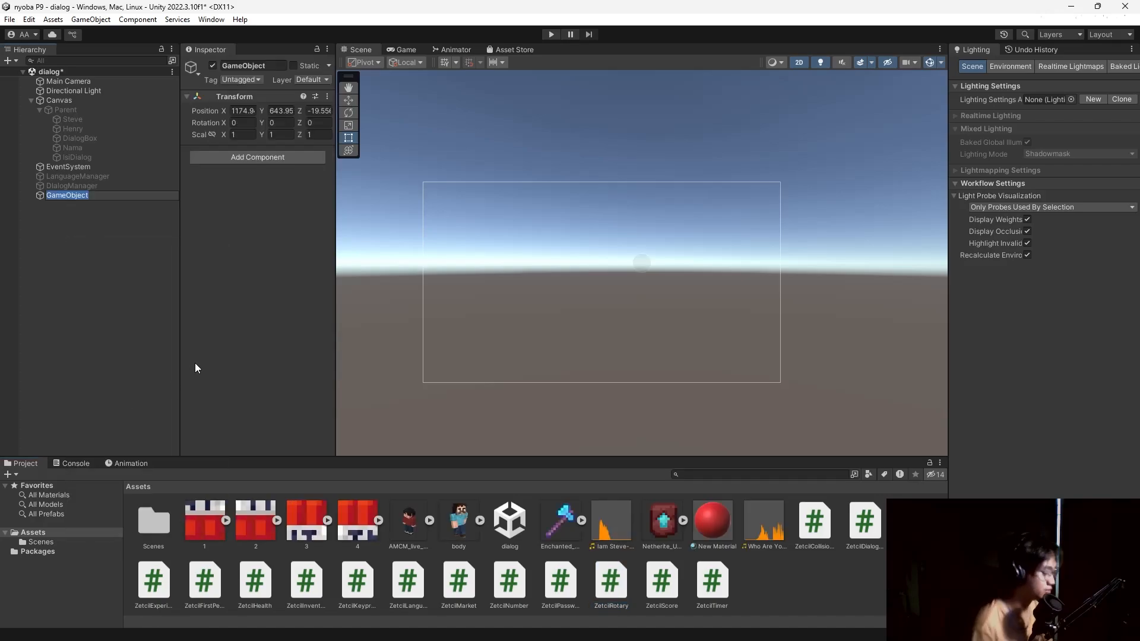
type("Rotary")
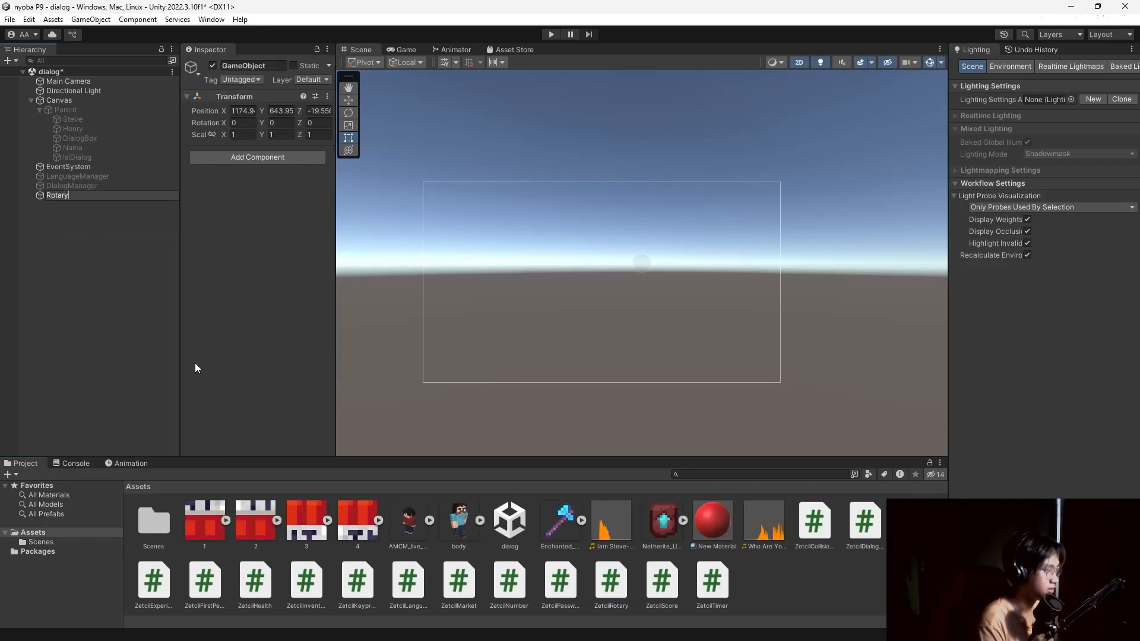
type("Manager")
key("Return")
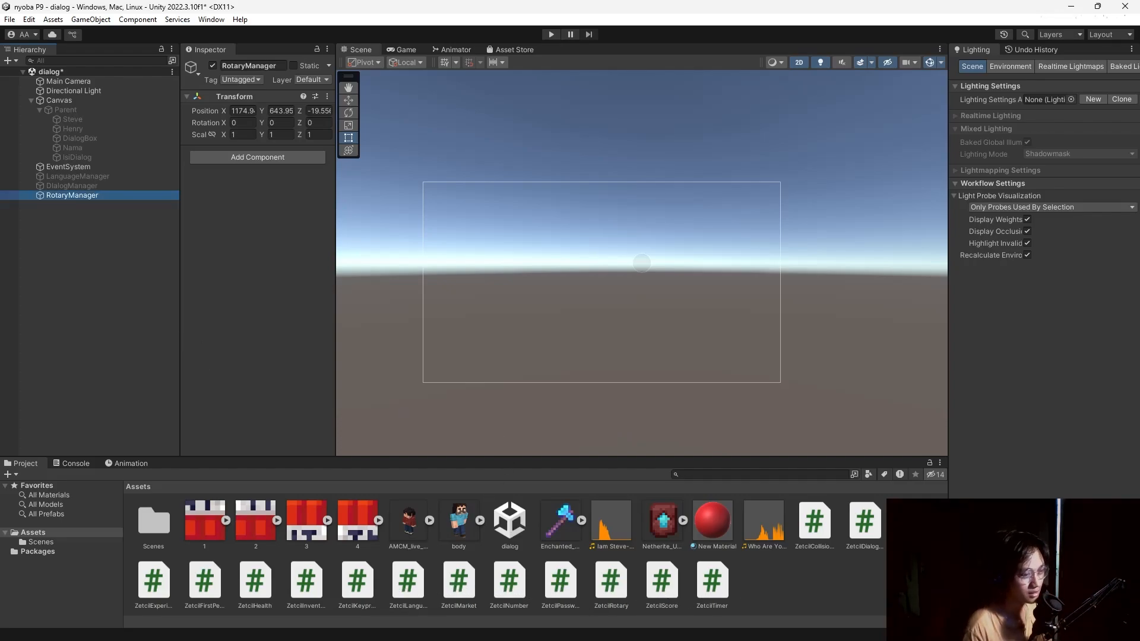
left_click_drag(611, 591, 249, 303)
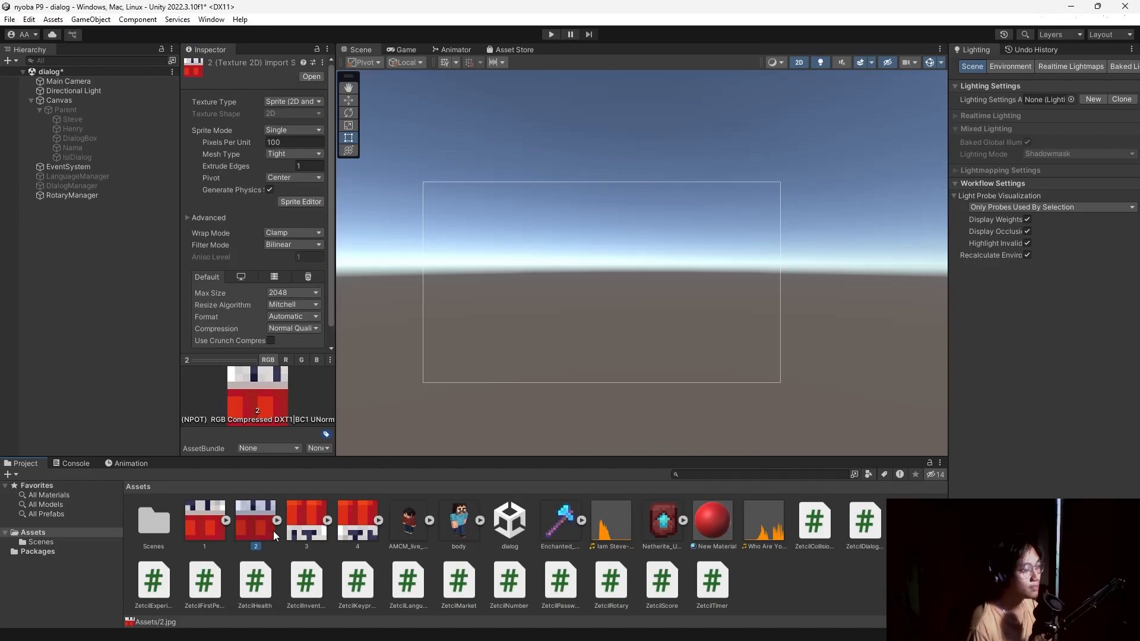
Preview the numbered TNT tile images in the Project panel.
left_click(307, 521)
left_click(241, 523)
left_click(195, 521)
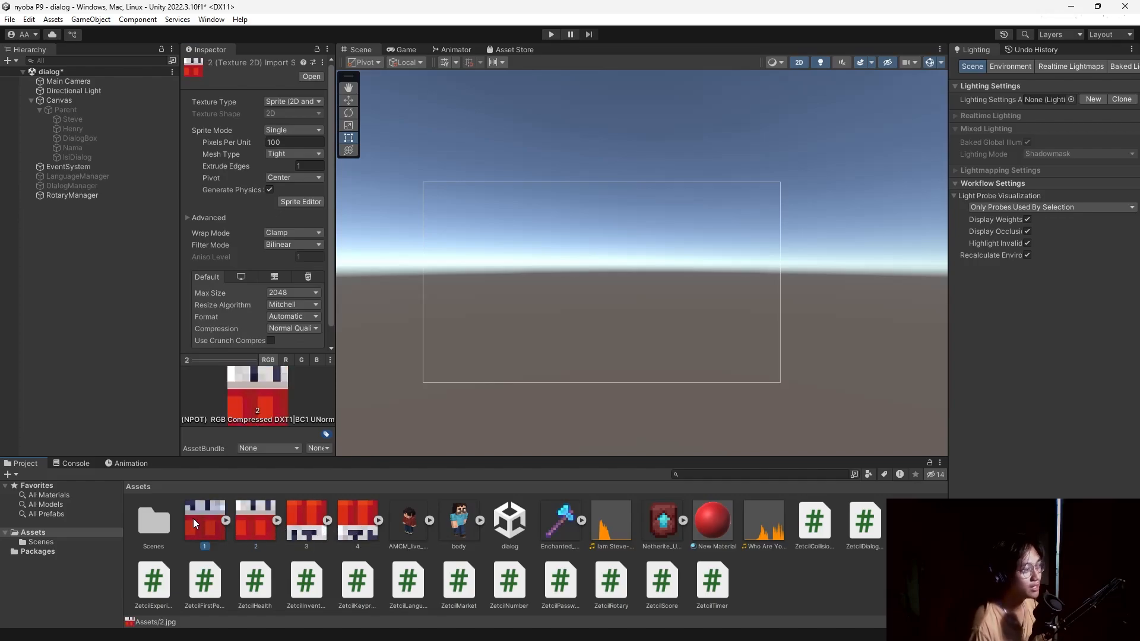
left_click(249, 522)
left_click(303, 524)
left_click(354, 525)
left_click(220, 523)
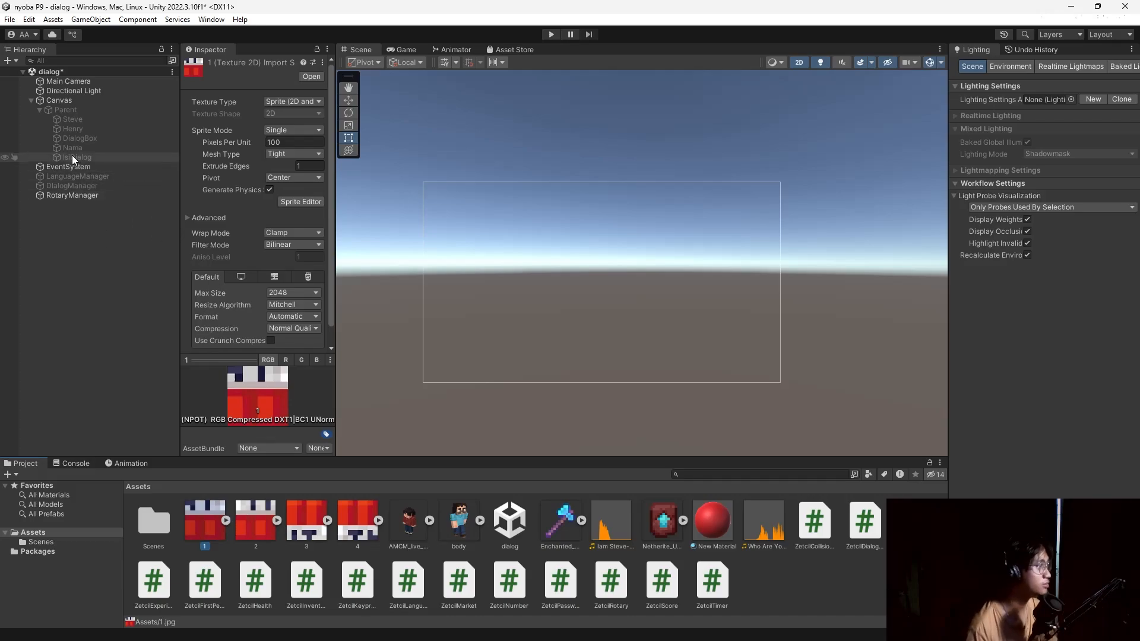
Add a UI Image under the Canvas and enlarge it into a square.
left_click(83, 100)
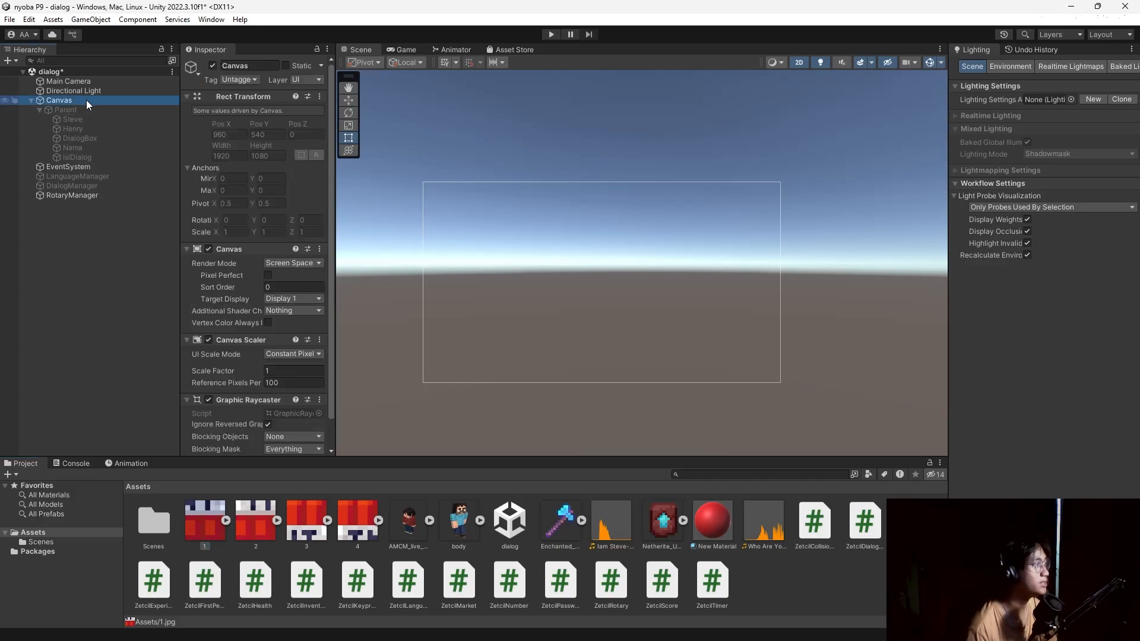
right_click(88, 99)
mouse_move(196, 374)
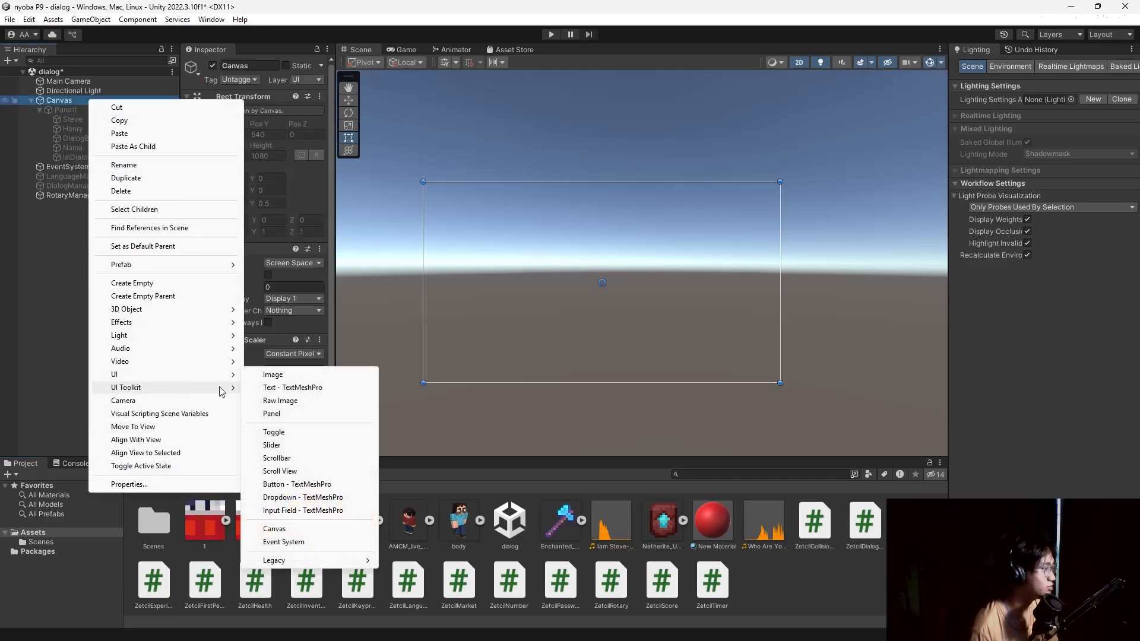
left_click(318, 375)
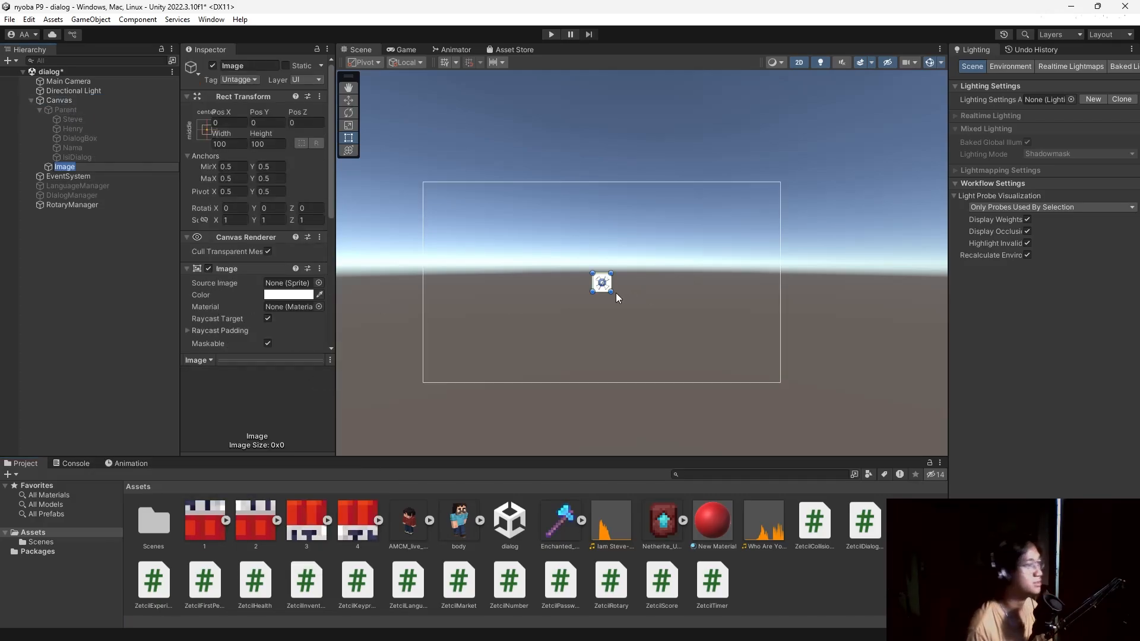
left_click_drag(611, 292, 686, 269, "shift")
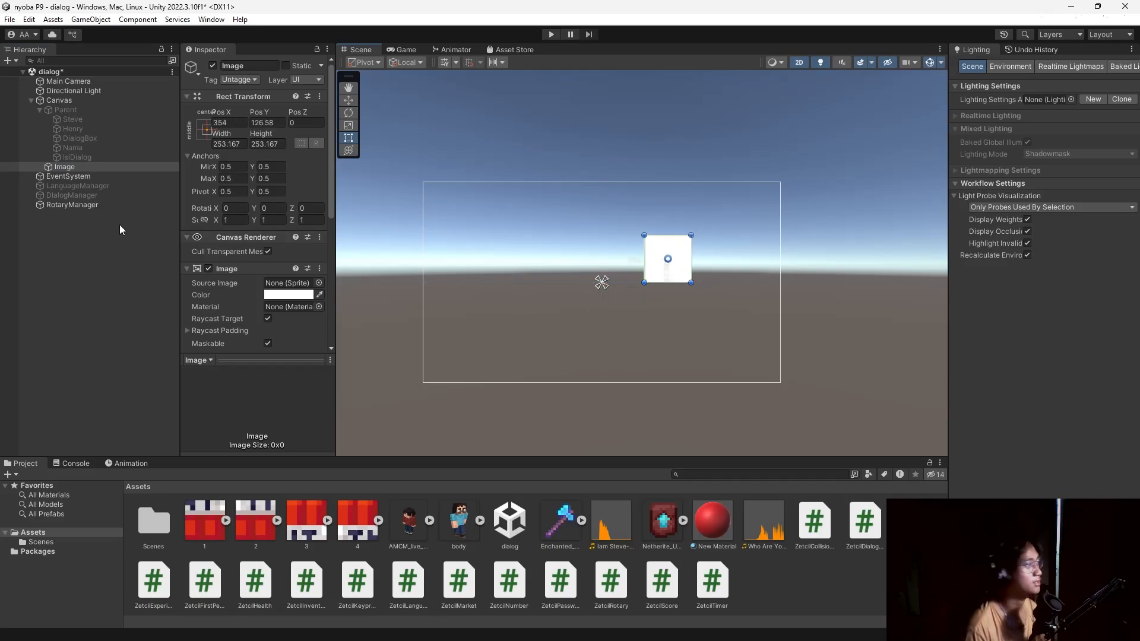
Duplicate the square three times, ordering the copies Image (1) to Image (3).
left_click(87, 167)
key("ctrl+d")
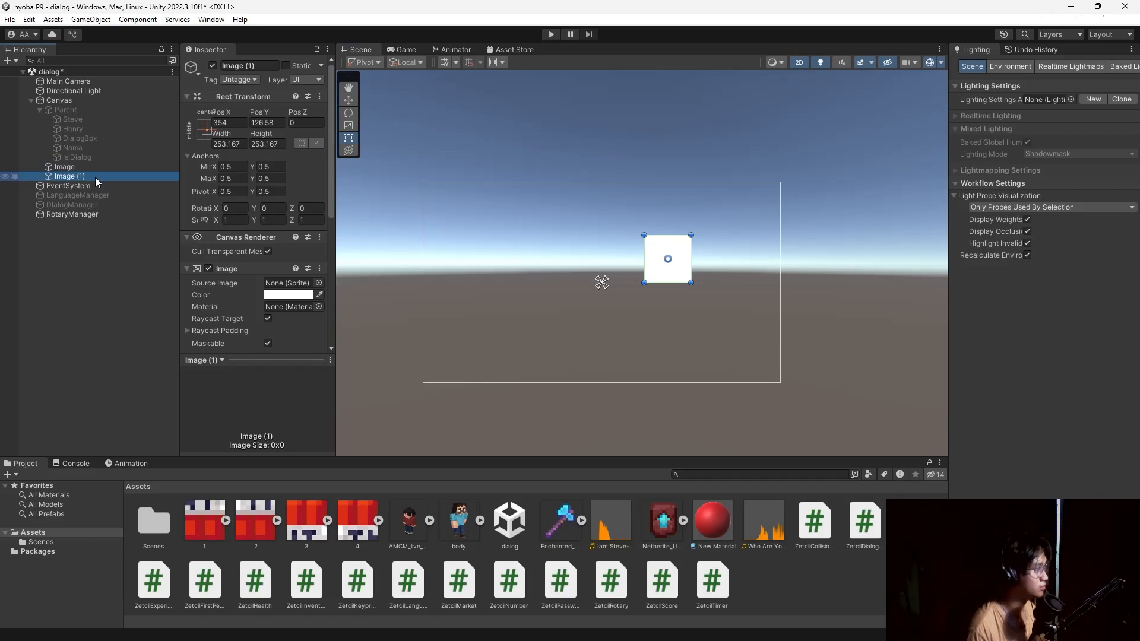
key("ctrl+d")
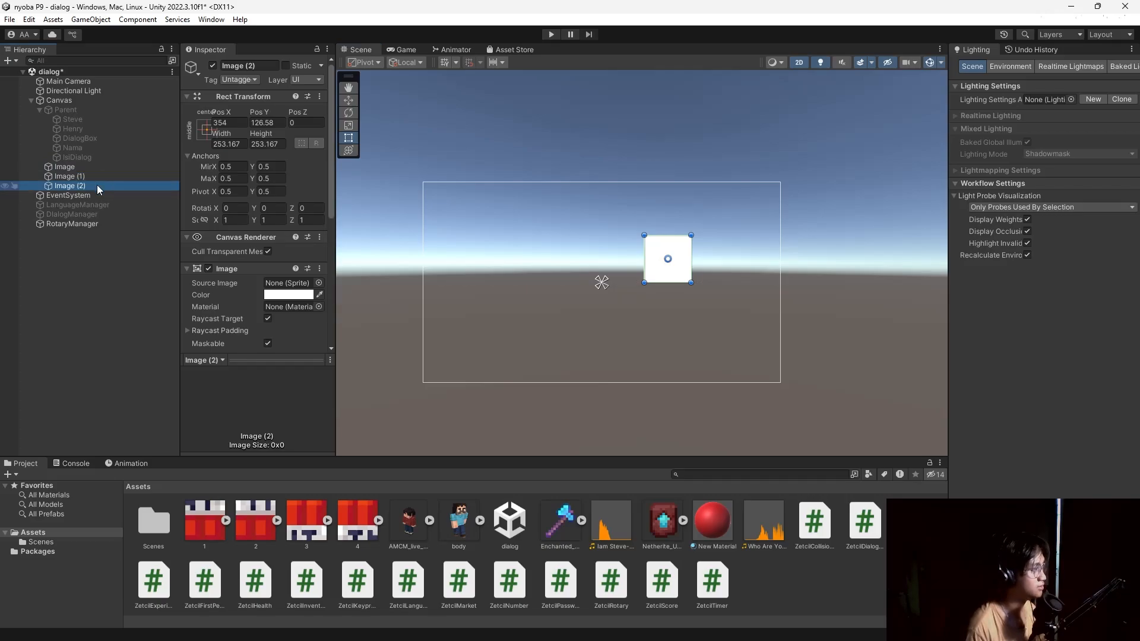
left_click(99, 169)
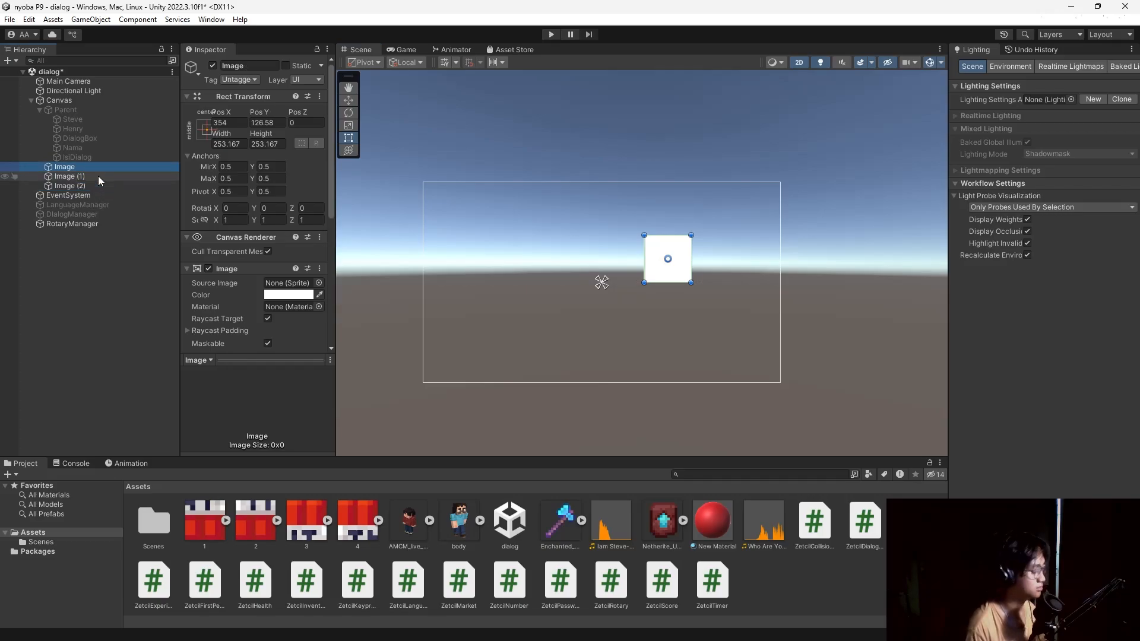
key("ctrl+d")
left_click_drag(98, 175, 100, 201)
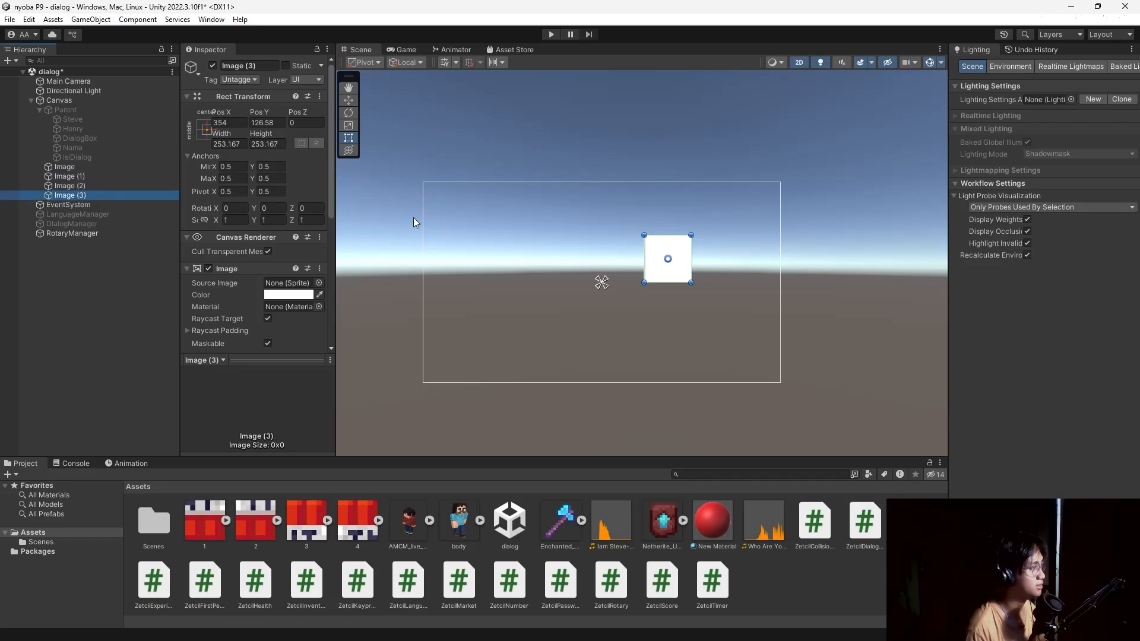
Move Image (1) and Image (3) into their slots to complete the 2×2 grid.
left_click(94, 168)
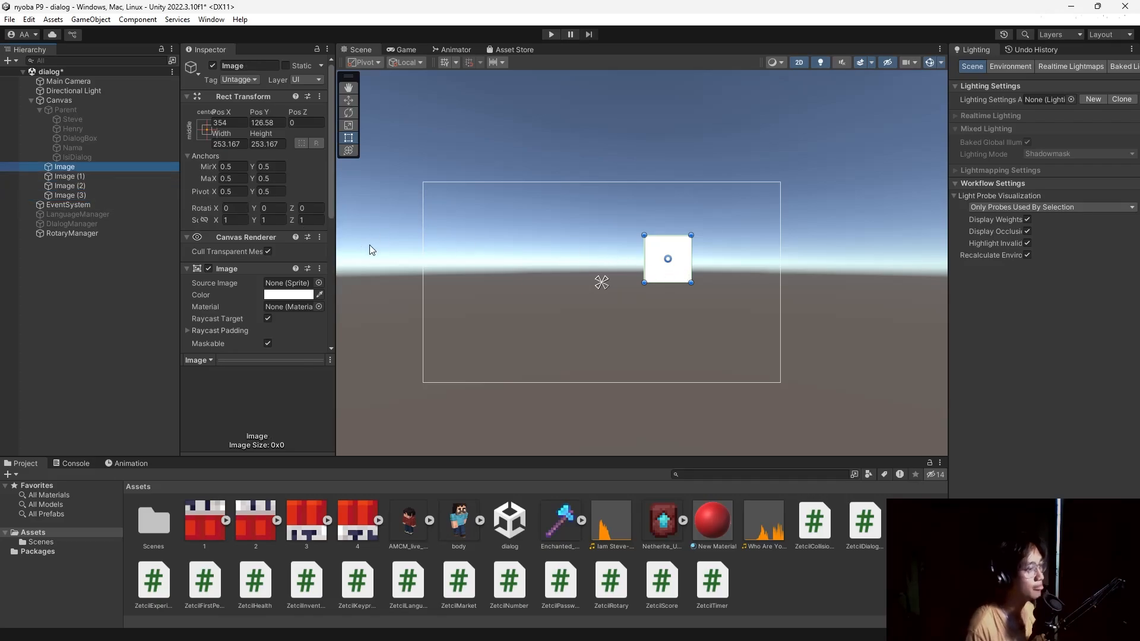
left_click(104, 178)
left_click_drag(674, 267, 674, 328)
left_click(82, 187)
left_click(664, 261)
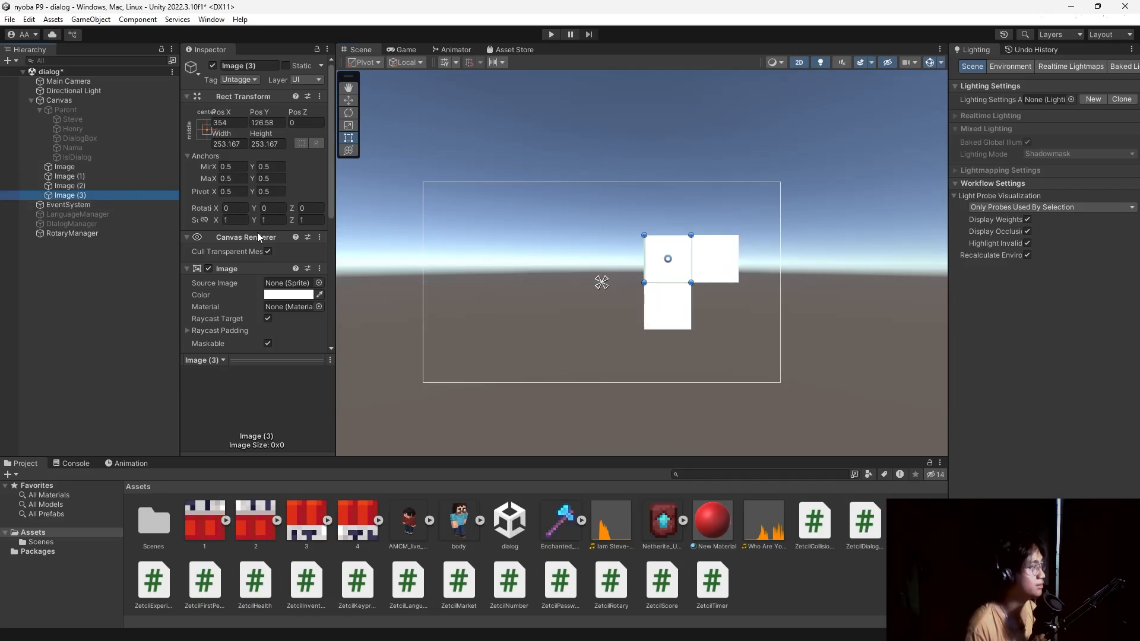
left_click_drag(668, 277, 718, 324)
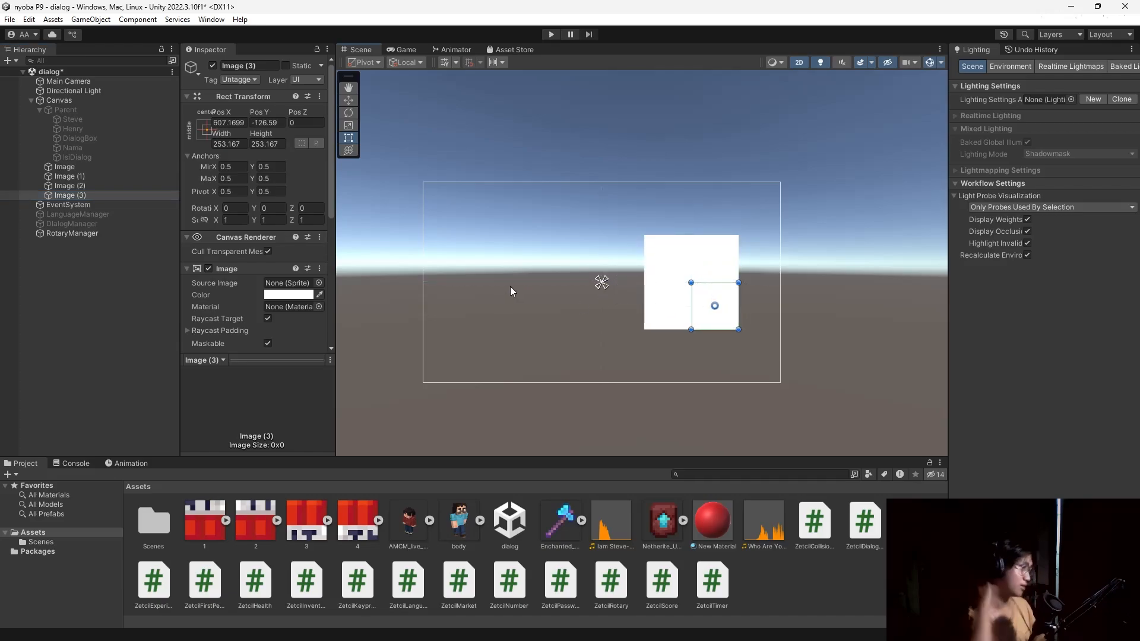
Assign a TNT tile sprite to the first Image square, undoing a wrong first pick.
left_click(205, 520)
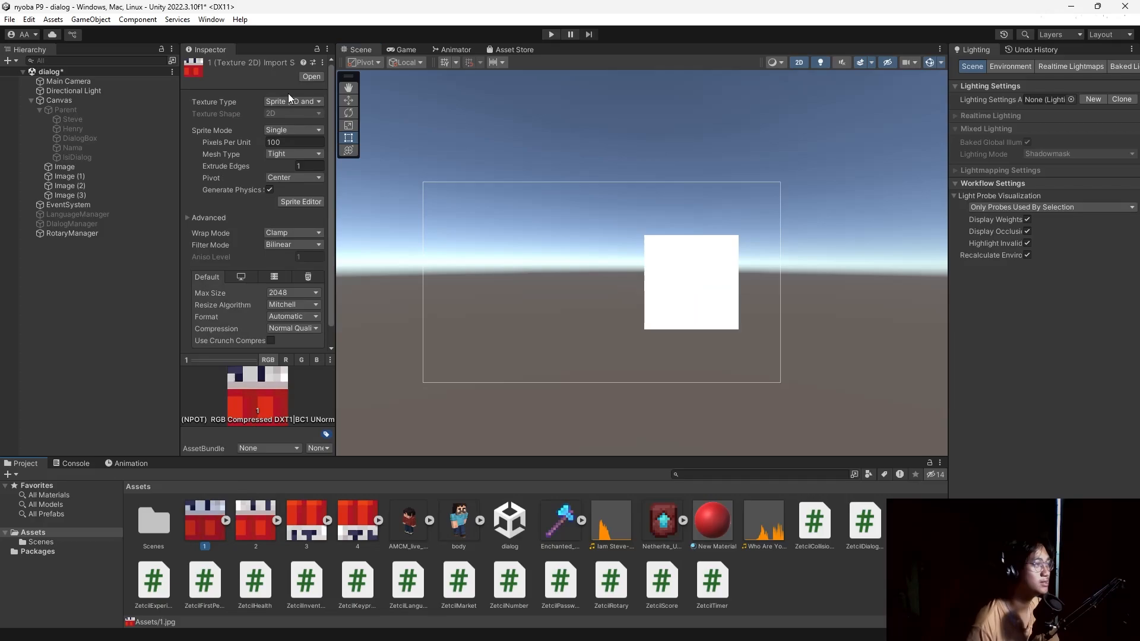
left_click(62, 167)
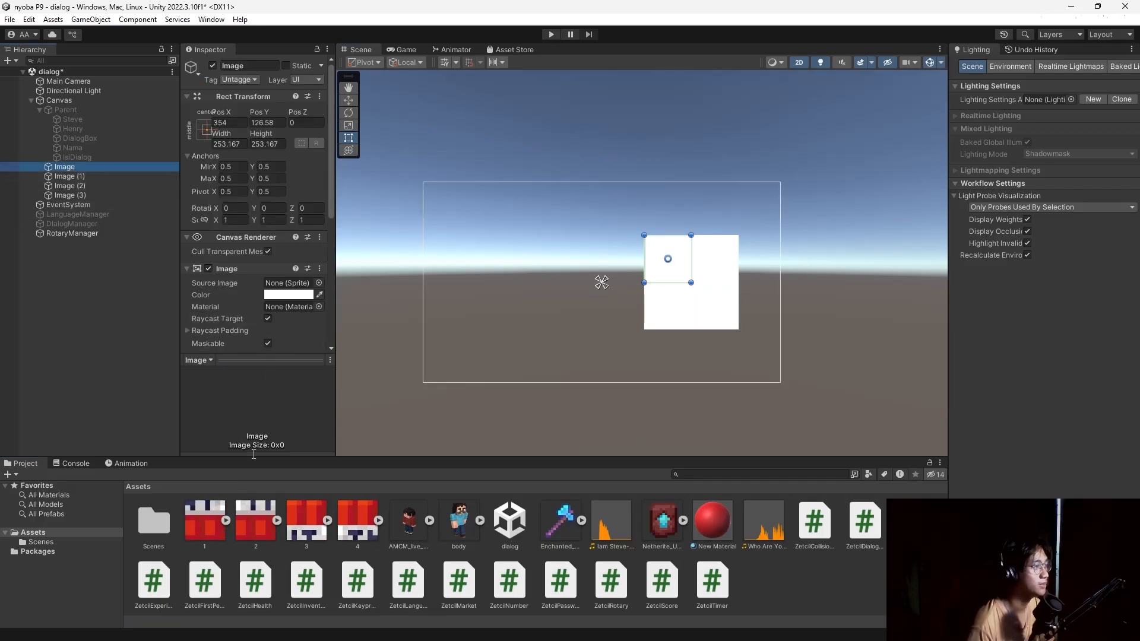
left_click_drag(205, 519, 286, 143)
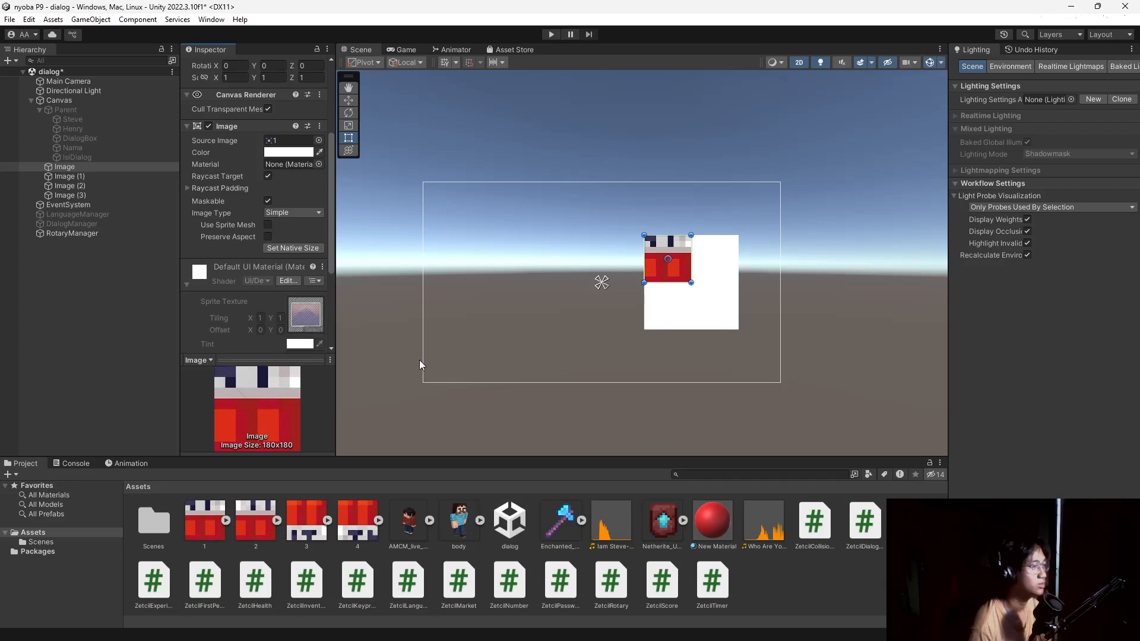
key("ctrl+z")
left_click_drag(321, 523, 297, 82)
Give Image (1) tile 3, Image (2) tile 2 and Image (3) tile 1.
left_click(69, 177)
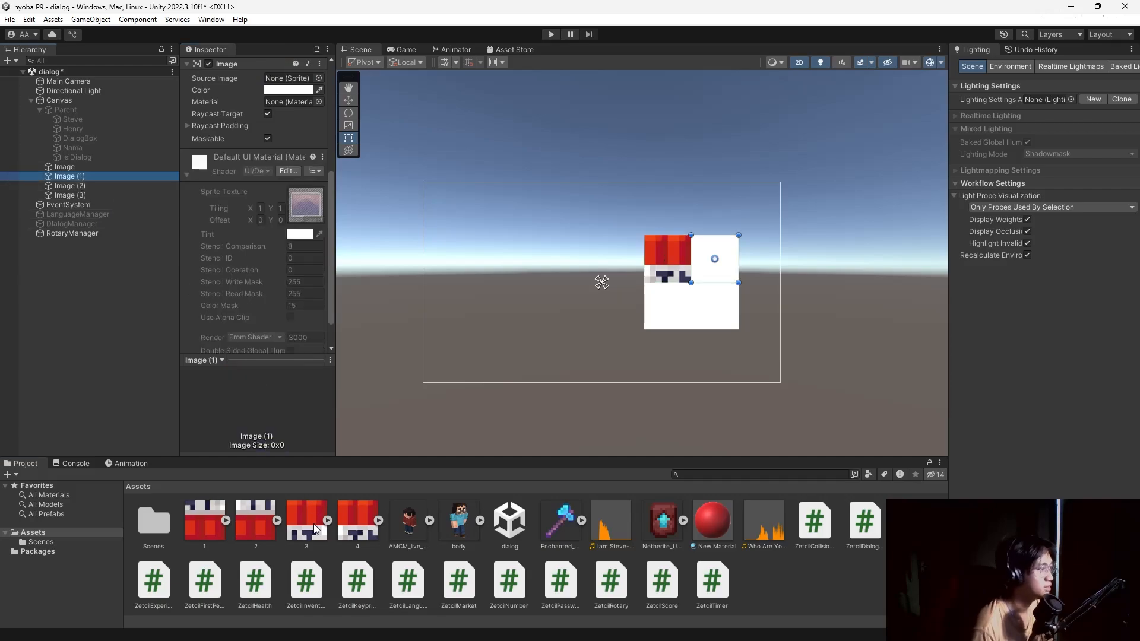
left_click_drag(307, 520, 291, 79)
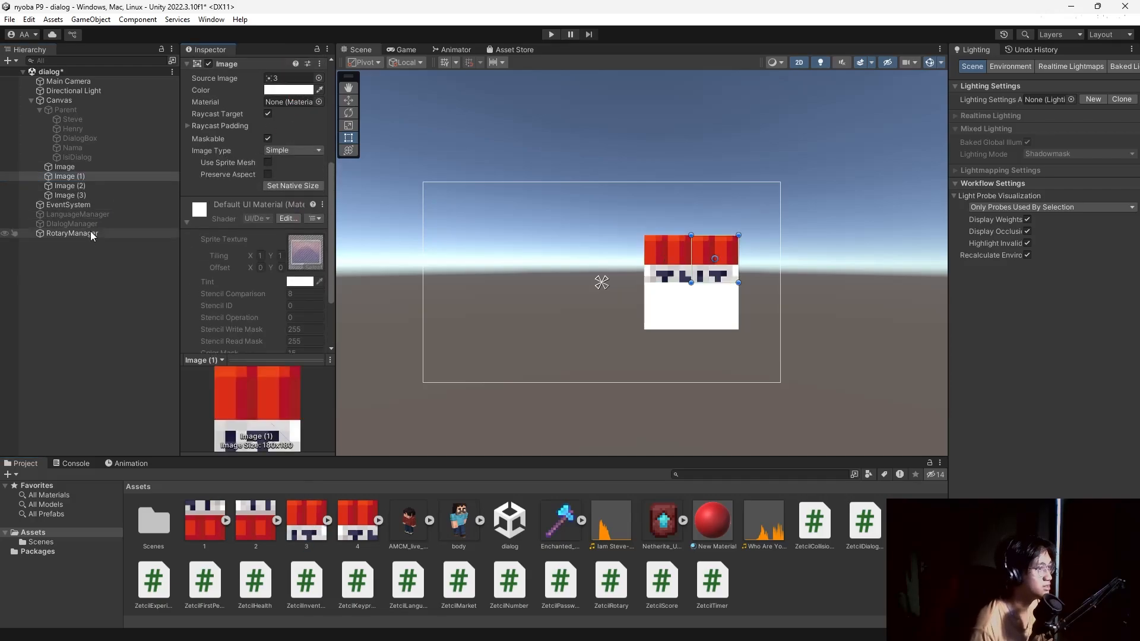
left_click(79, 186)
left_click_drag(255, 522, 294, 93)
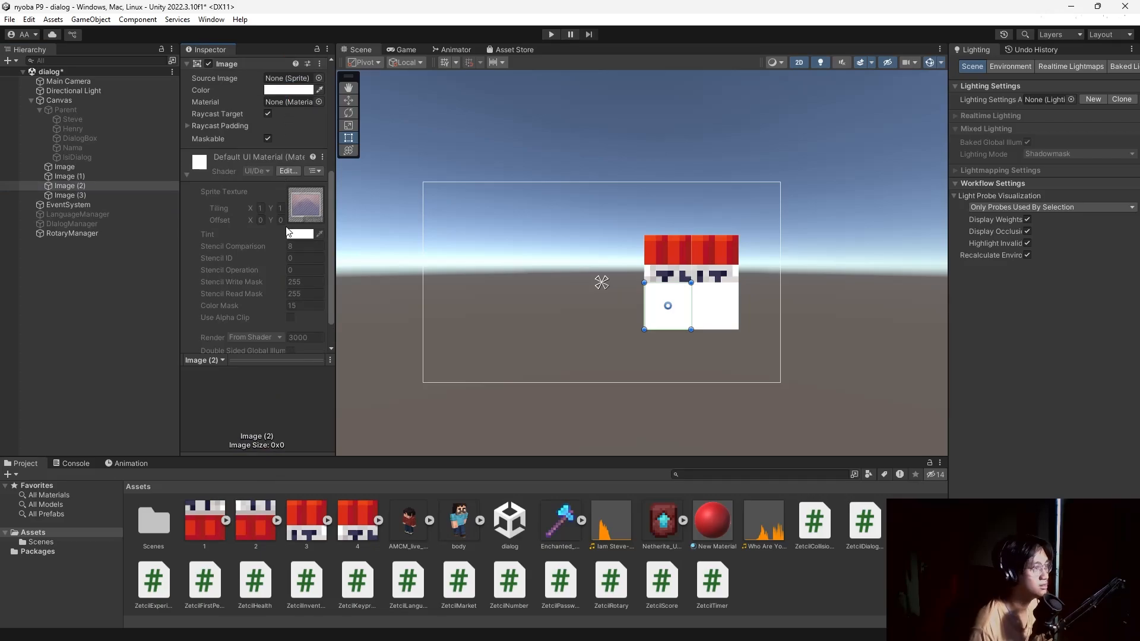
left_click_drag(258, 533, 286, 226)
left_click(108, 195)
left_click_drag(209, 521, 303, 117)
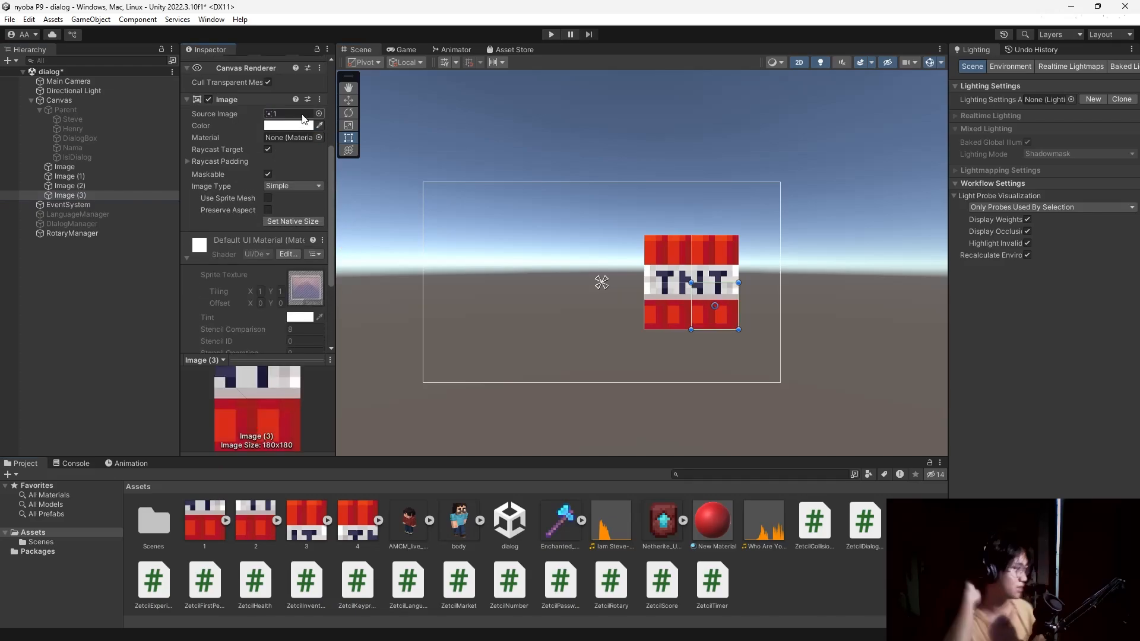
Check which tile sprites Image and Image (1) are using.
left_click(121, 177)
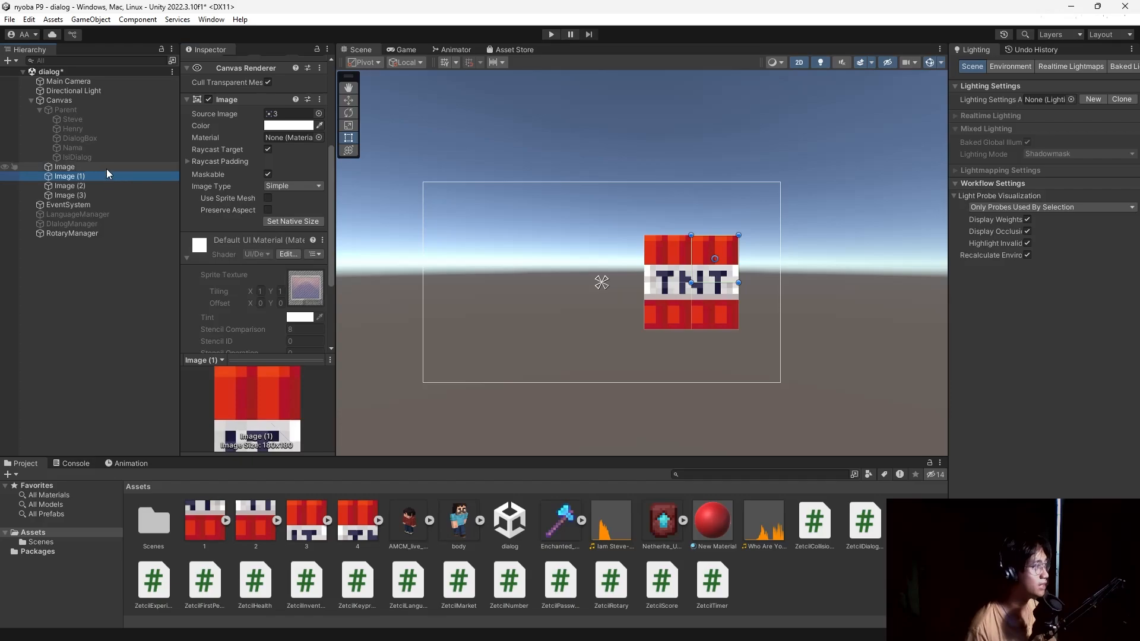
left_click(106, 169)
left_click(109, 178)
Set the Z rotation of Image to 90 and Image (1) to 180.
left_click(110, 169)
scroll(280, 221, "down", 4)
scroll(274, 218, "up", 4)
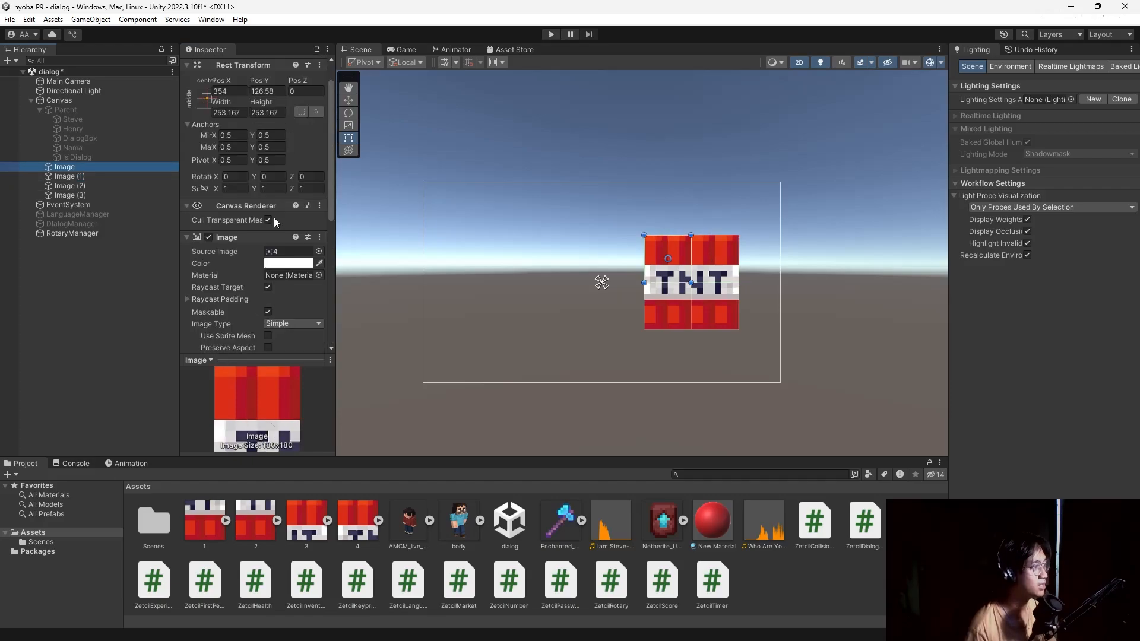
left_click(308, 178)
type("90")
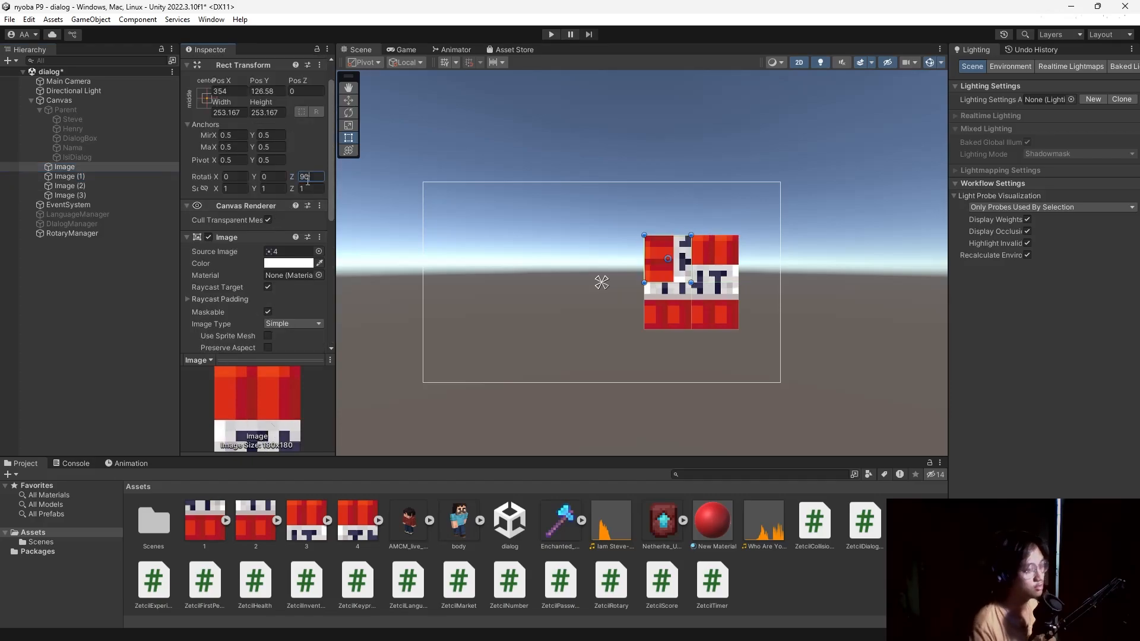
left_click(65, 176)
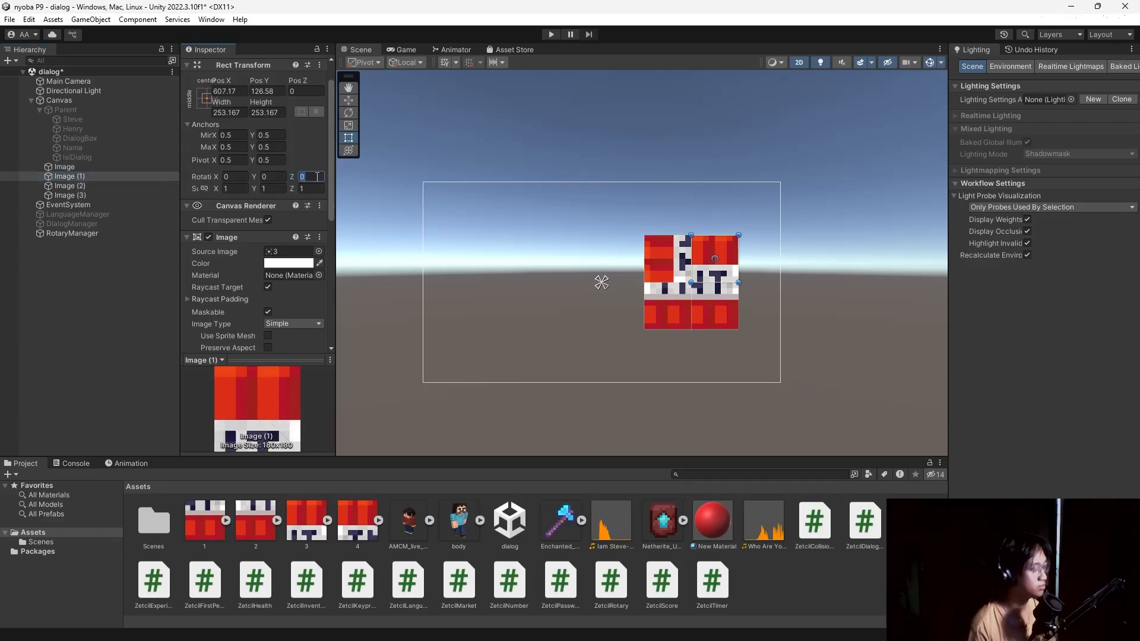
left_click(309, 177)
type("180")
Set the Z rotation of Image (2) and Image (3) to -90.
left_click(65, 186)
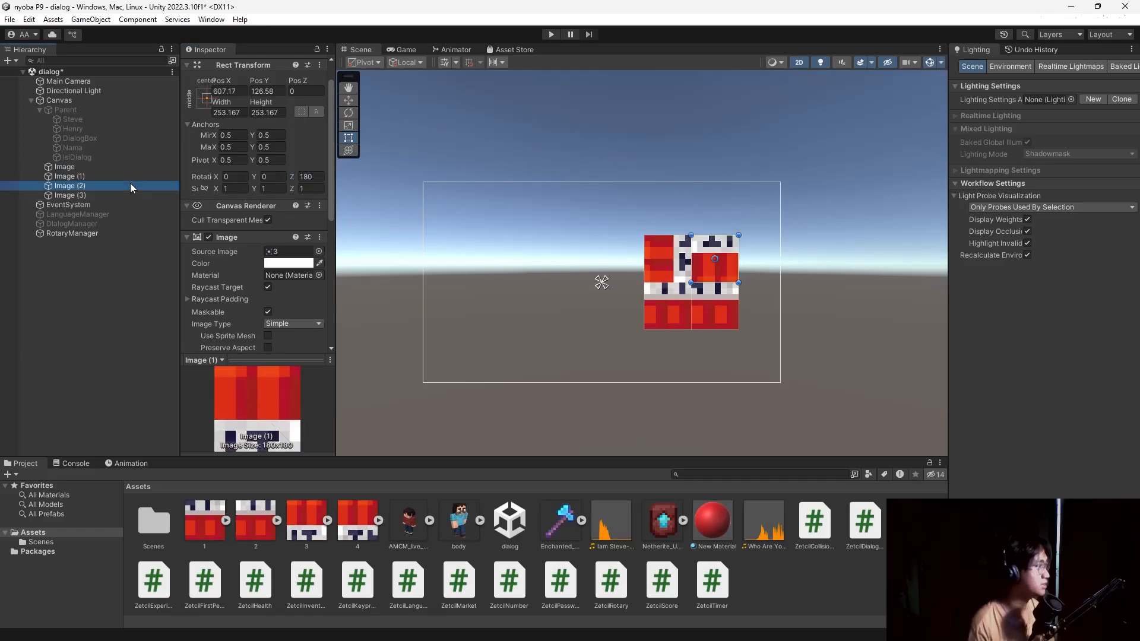
left_click(310, 177)
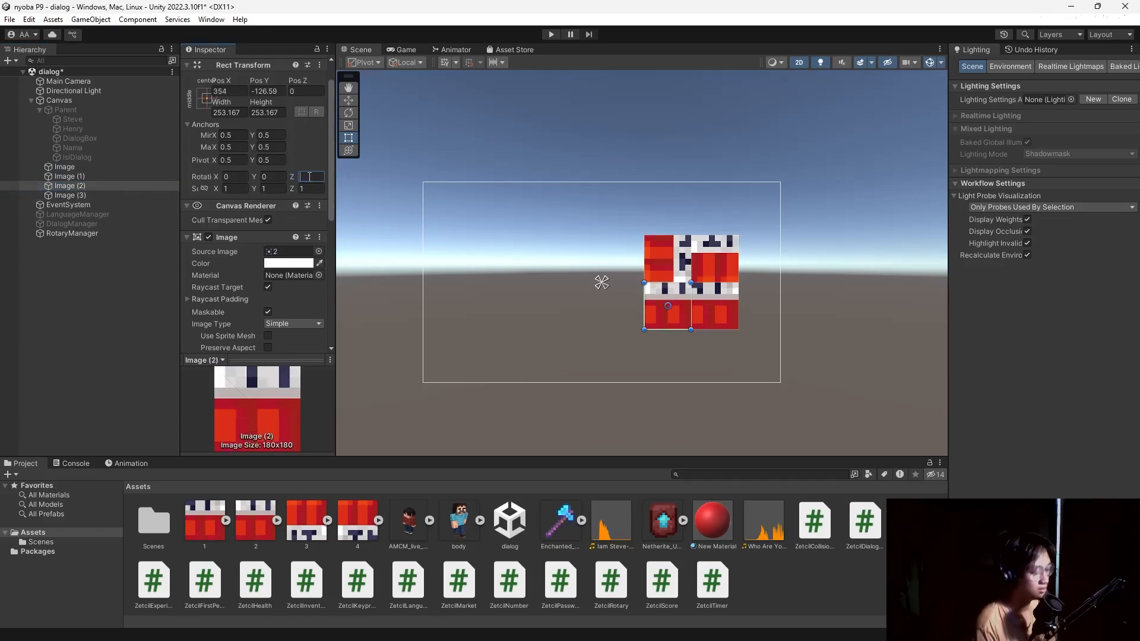
type("-90")
left_click(65, 195)
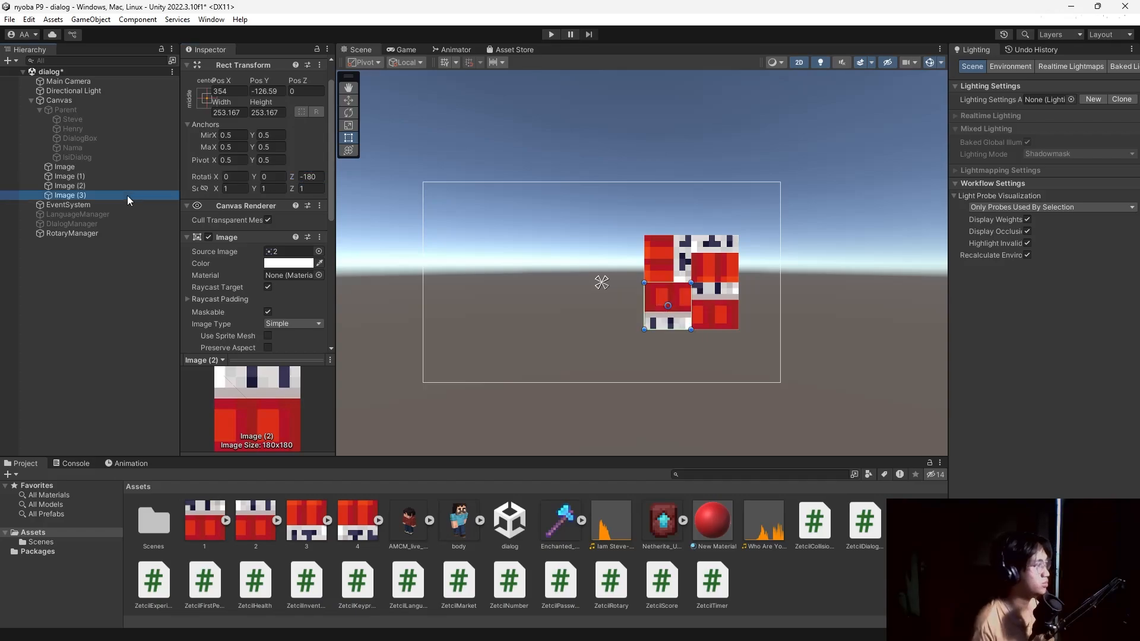
left_click(314, 177)
type("-")
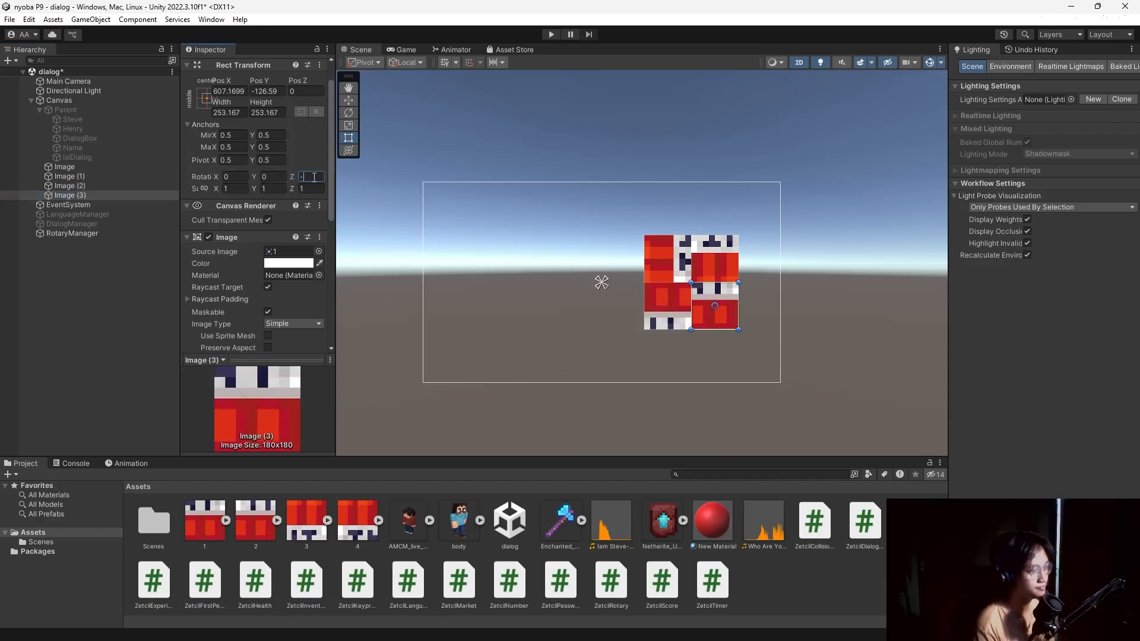
type("90")
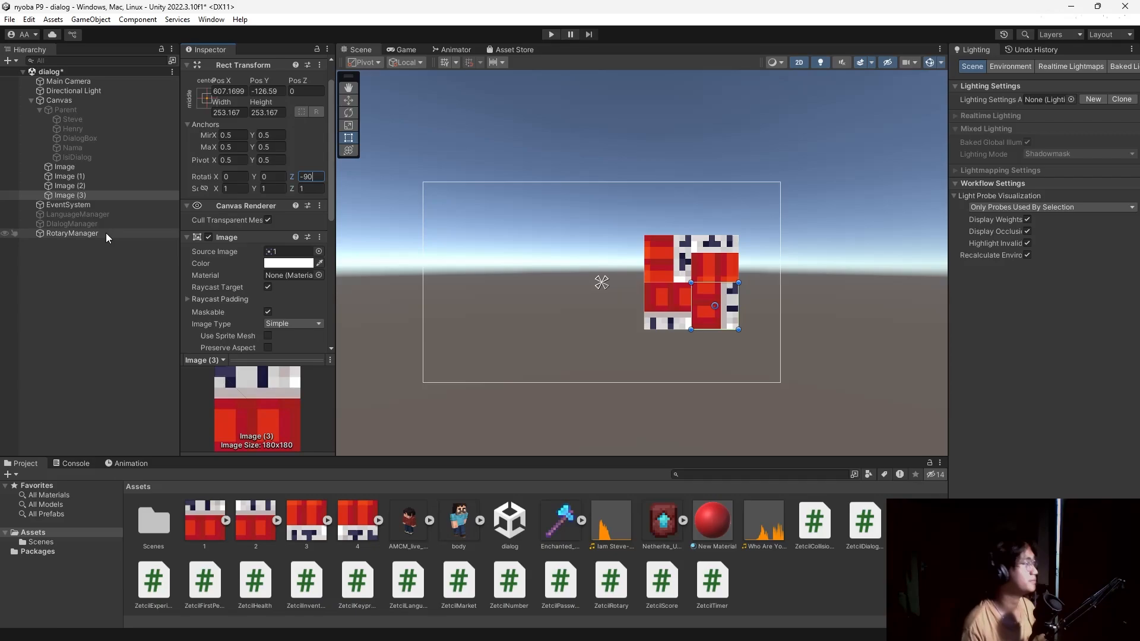
left_click(98, 265)
left_click(77, 98)
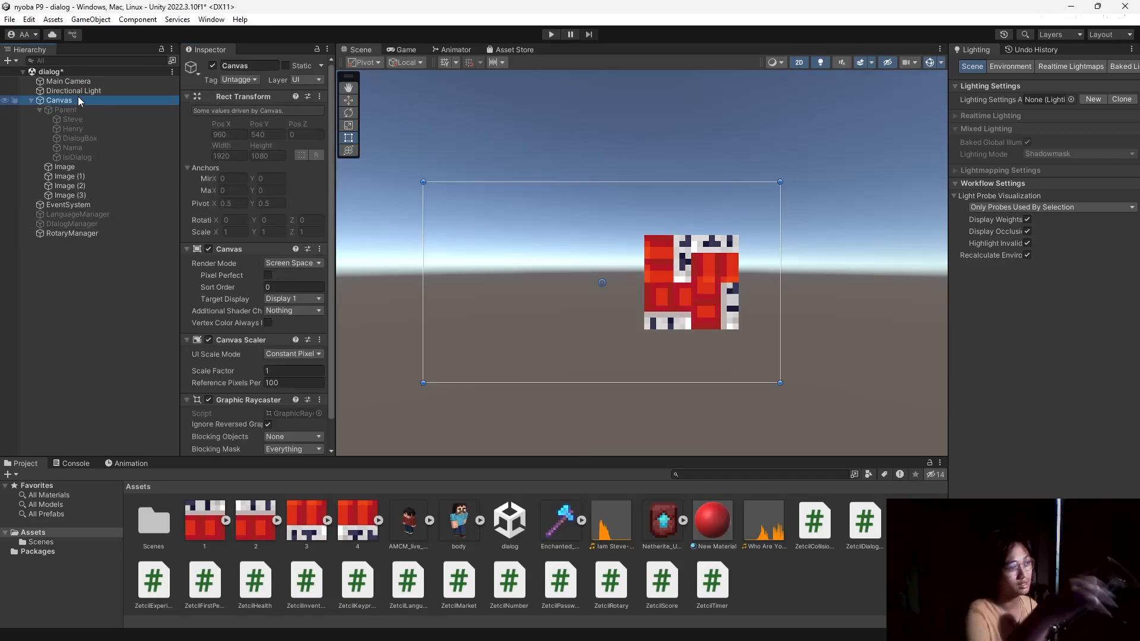
Add a legacy UI Button under the Canvas and enlarge it left of the tiles.
right_click(78, 100)
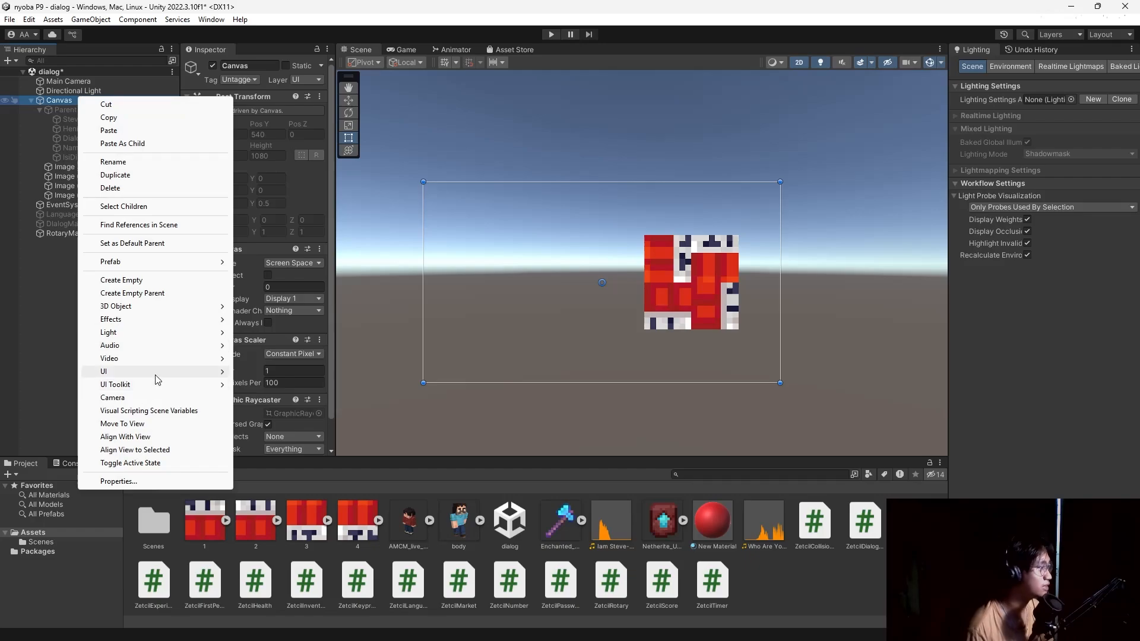
mouse_move(156, 374)
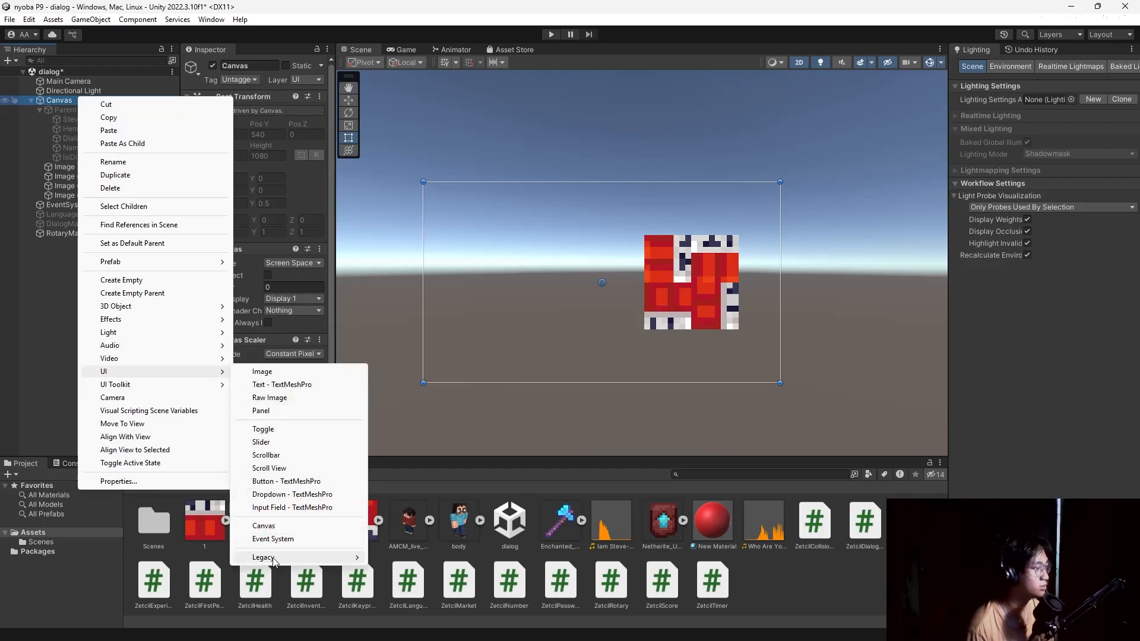
mouse_move(275, 558)
left_click(392, 568)
left_click_drag(620, 286, 544, 274)
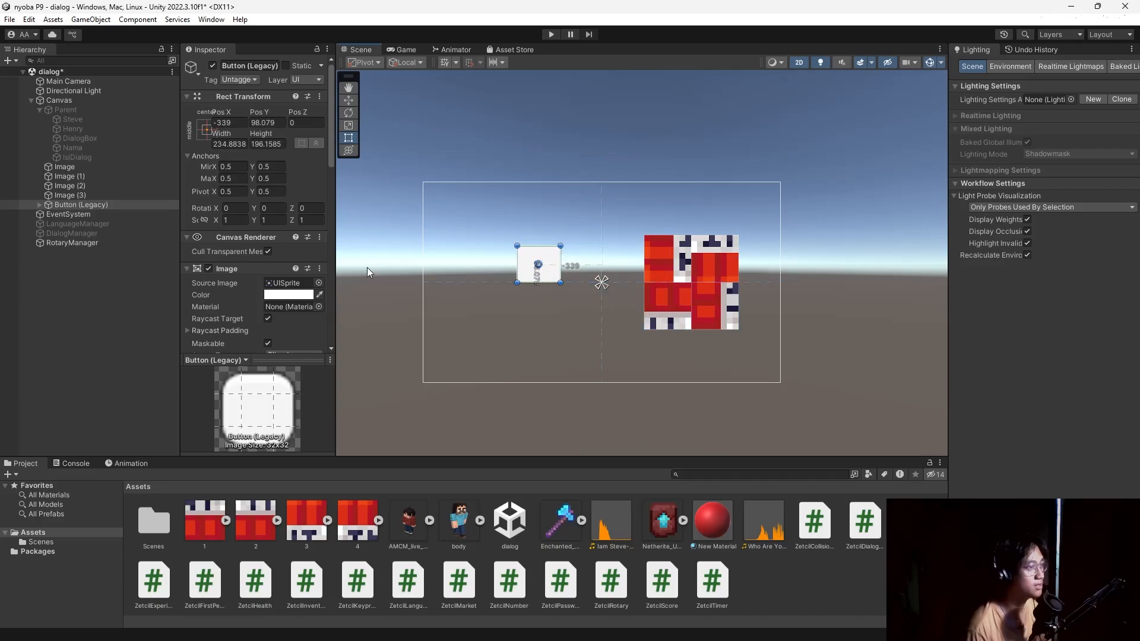
Set the button's label to 'Rotate 0' with font size 40.
scroll(204, 284, "down", 10)
left_click(39, 205)
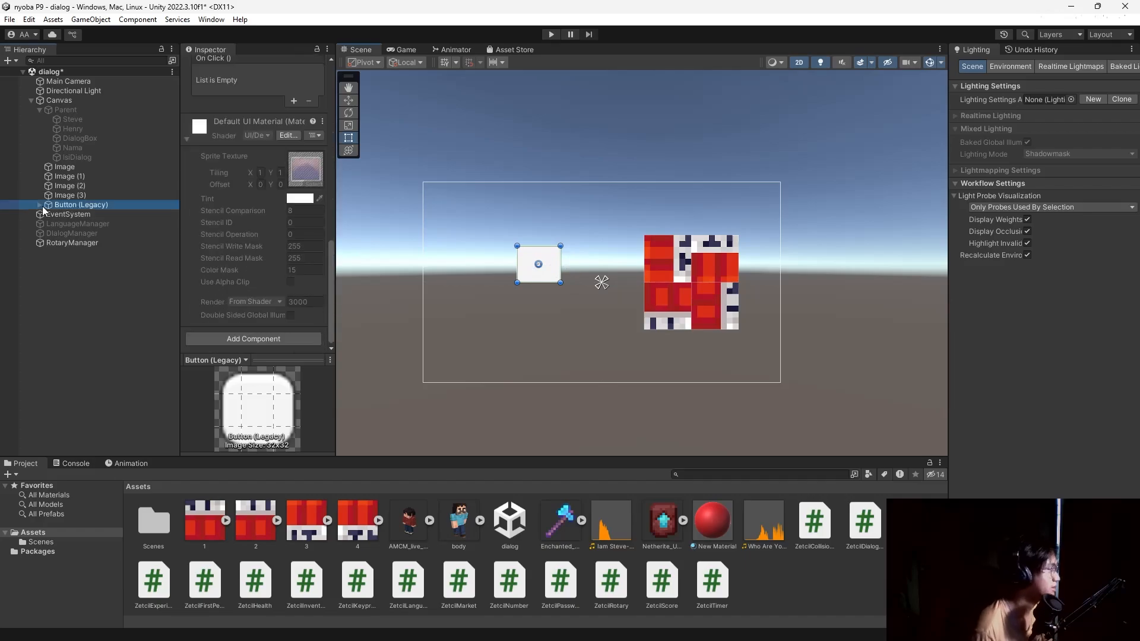
left_click(83, 215)
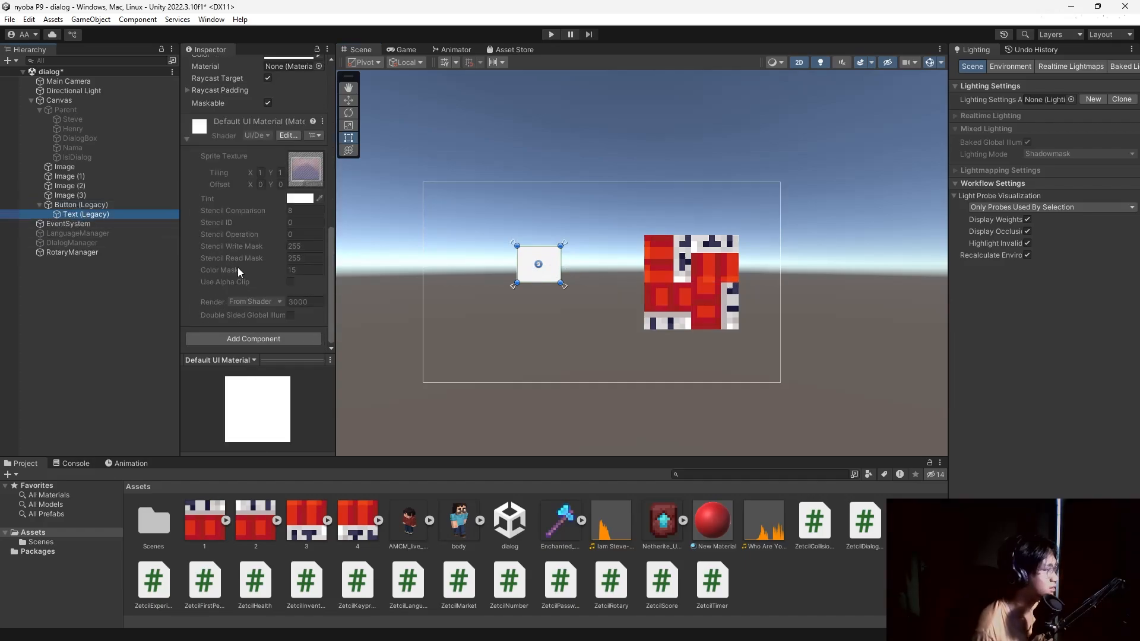
scroll(241, 268, "up", 10)
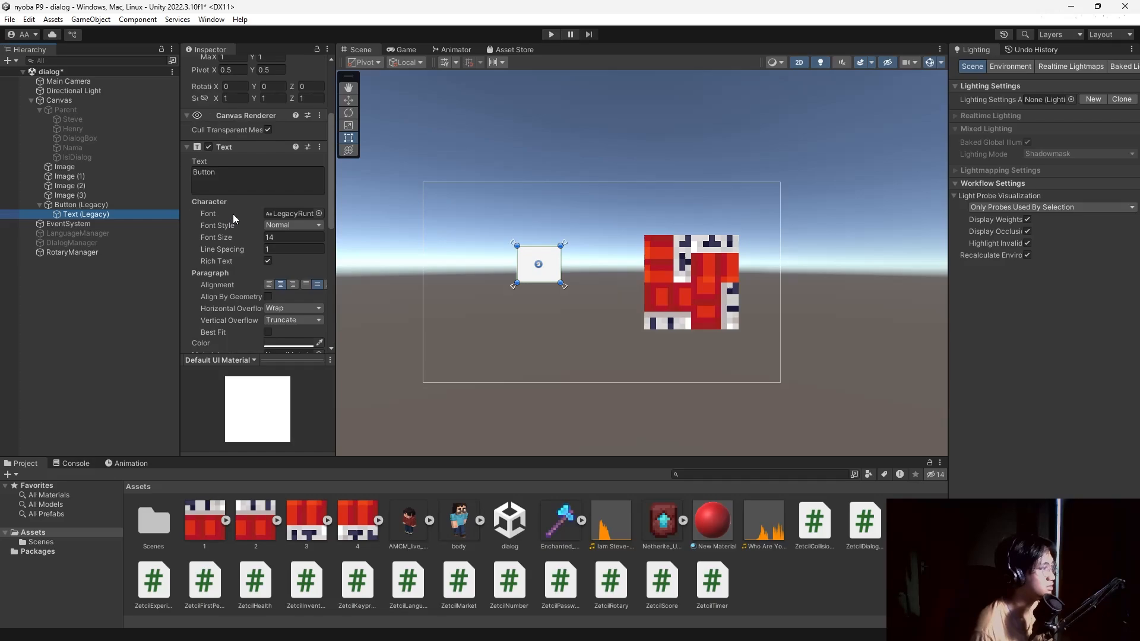
left_click(243, 178)
type("Rotate 0")
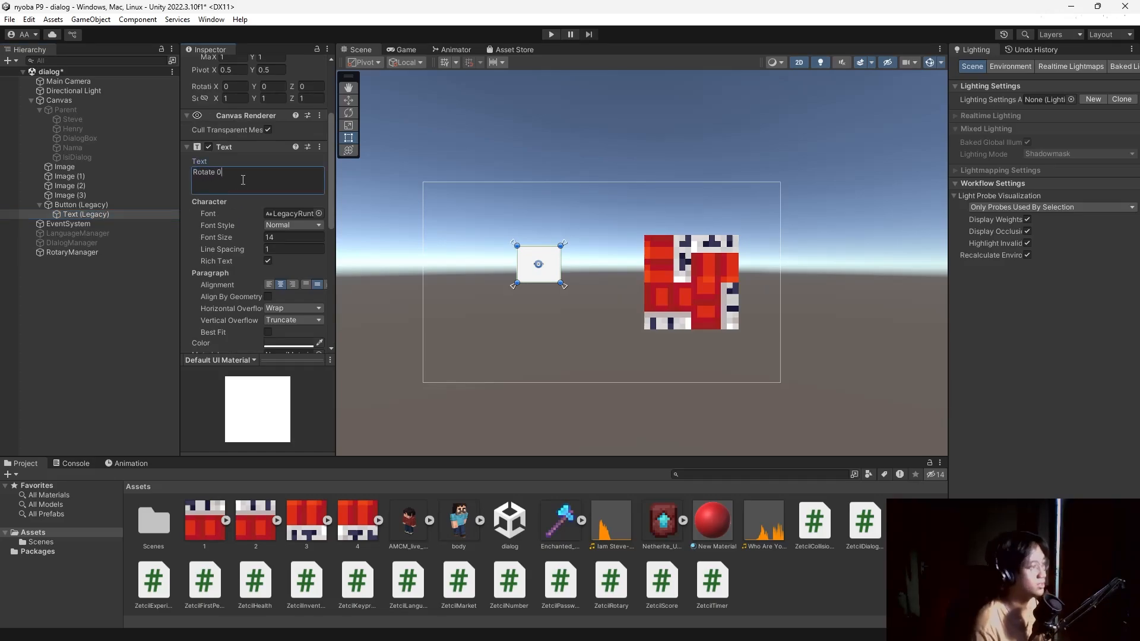
left_click(279, 238)
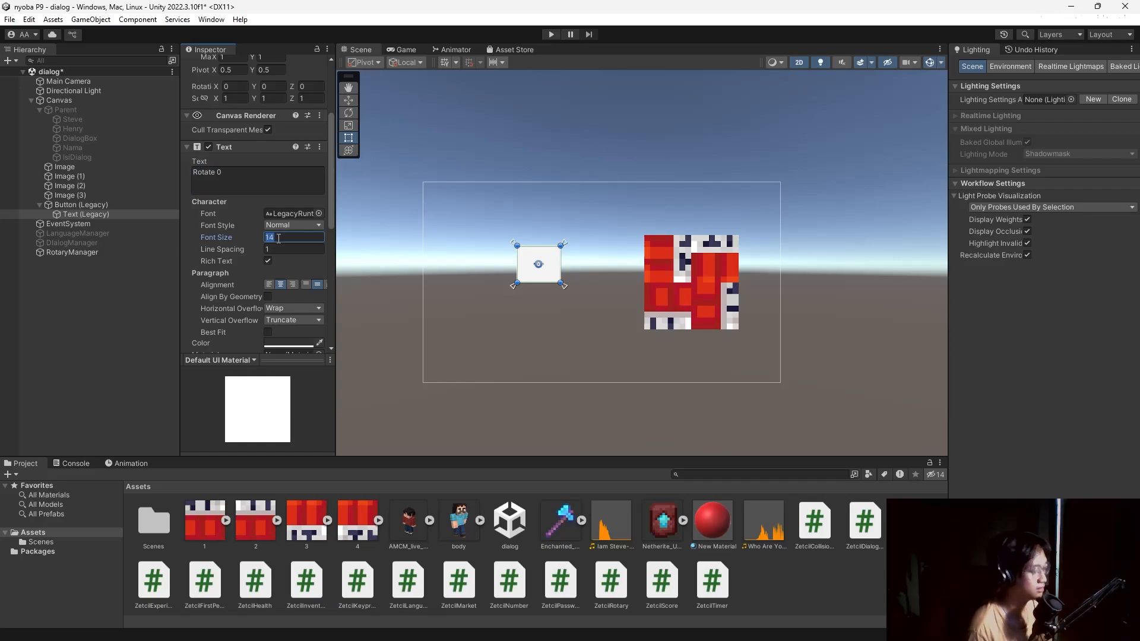
type("40")
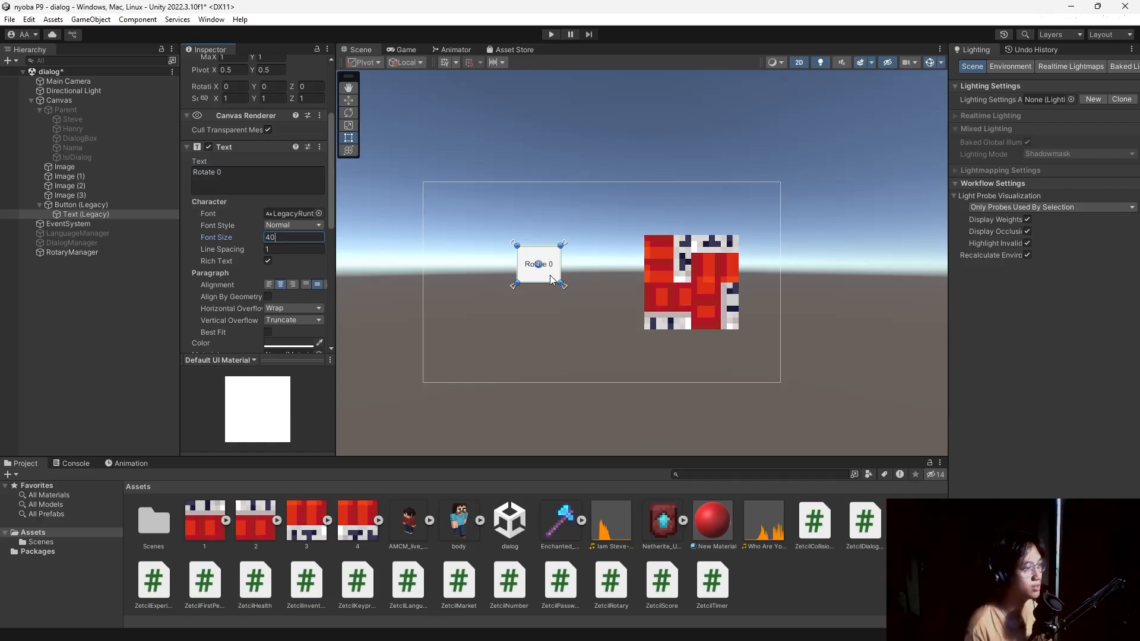
left_click_drag(552, 280, 542, 279)
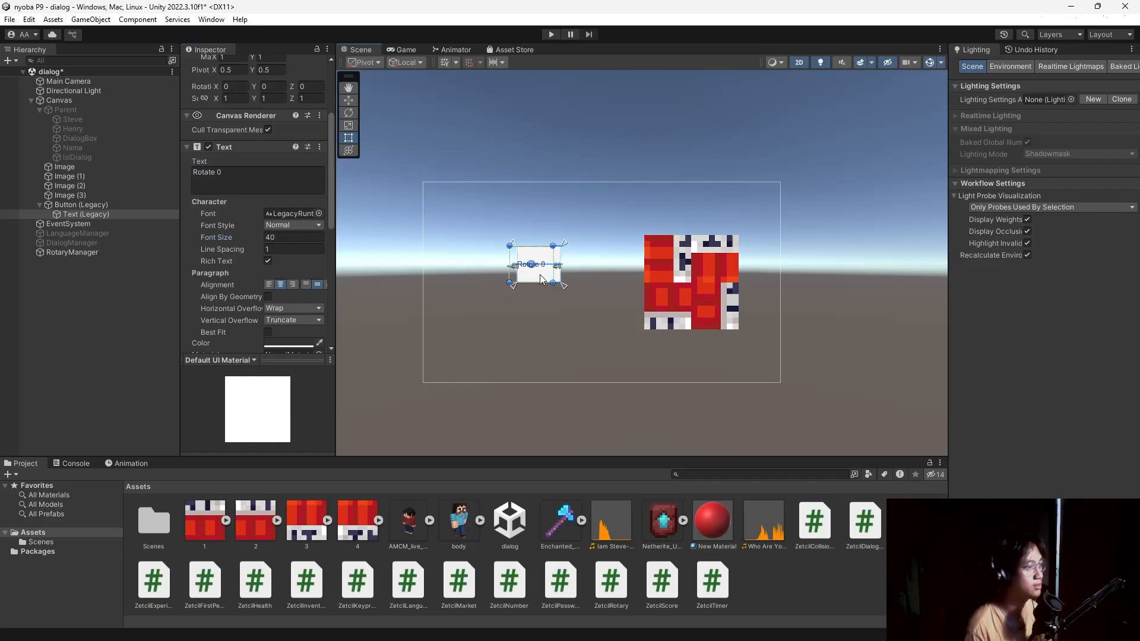
Duplicate the Rotate 0 button and place the copies into a 2×2 grid.
left_click(99, 205)
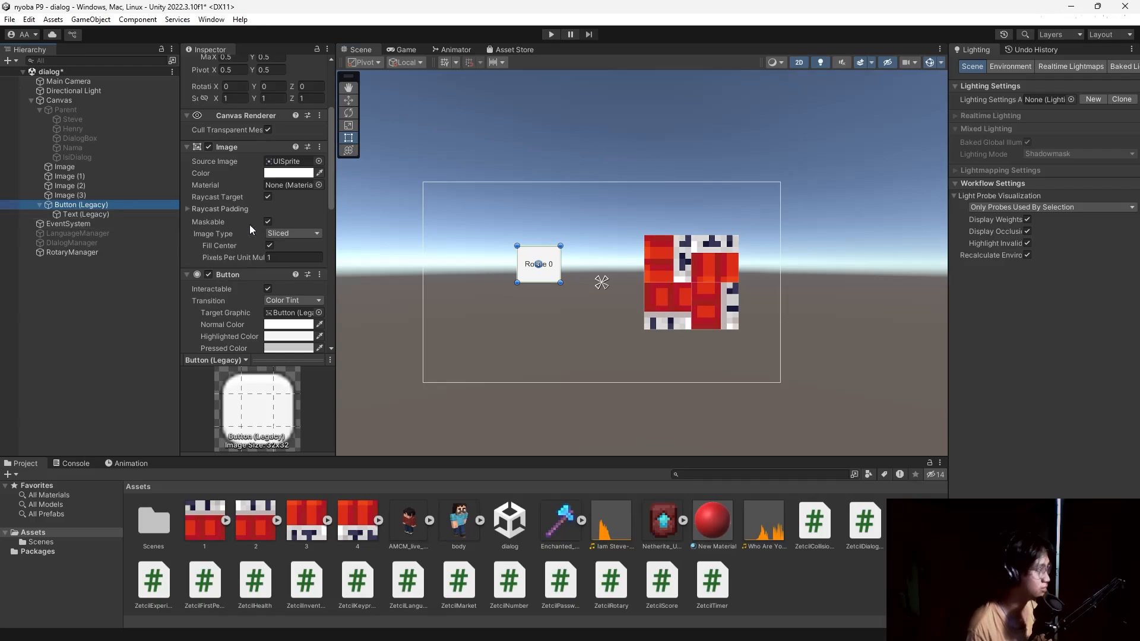
key("ctrl+d")
left_click_drag(541, 278, 608, 319)
key("ctrl+d")
key("ctrl+d")
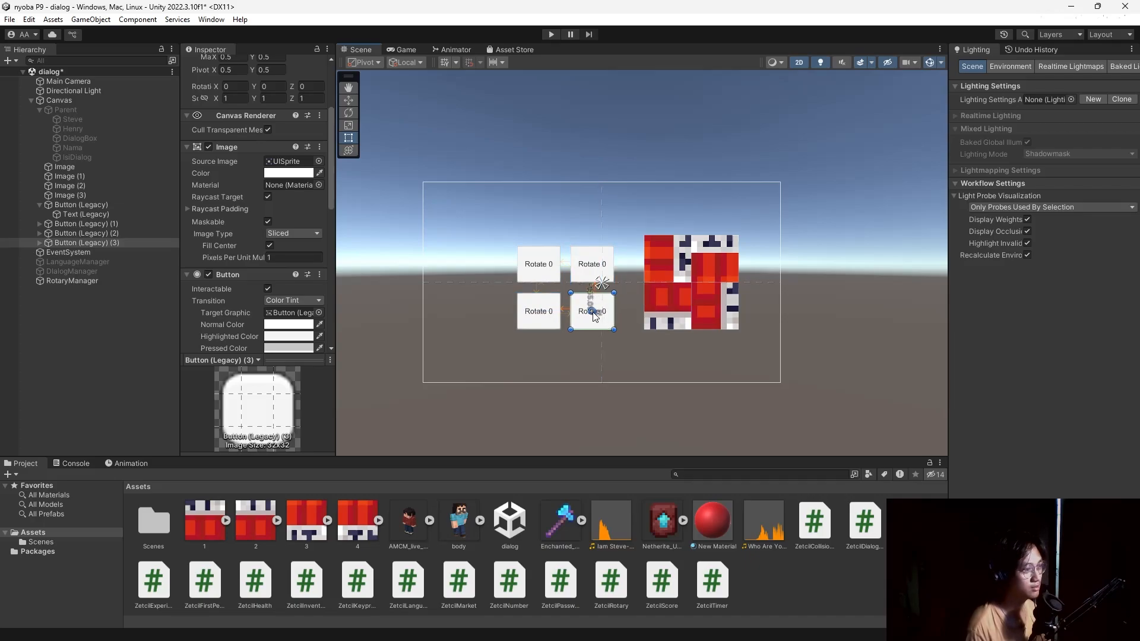
Change Button (Legacy) (1)'s label to 'Rotate 1'.
left_click(39, 205)
left_click(39, 214)
left_click(62, 223)
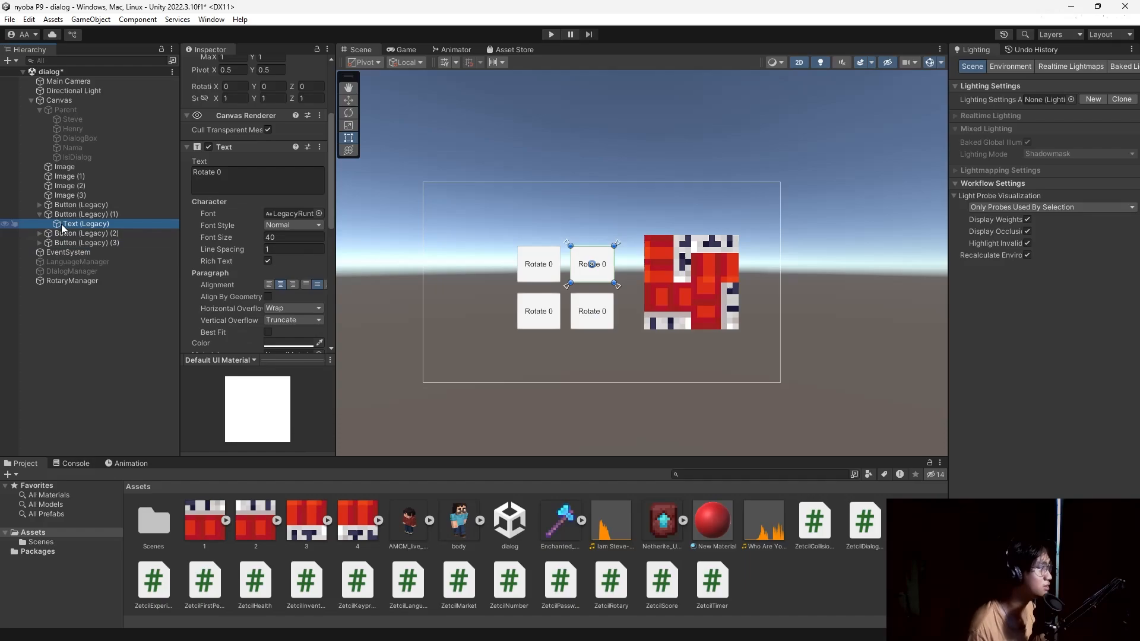
left_click(248, 176)
key("BackSpace")
type("1")
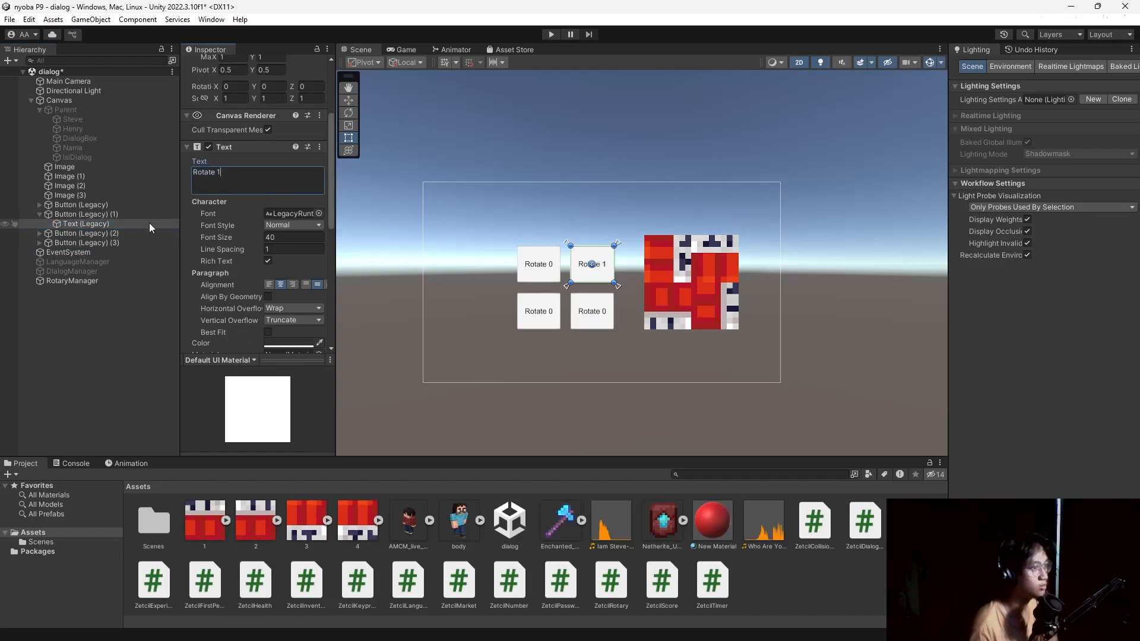
Change Button (Legacy) (2)'s label to 'Rotate 2'.
left_click(45, 233)
left_click(39, 233)
left_click(75, 242)
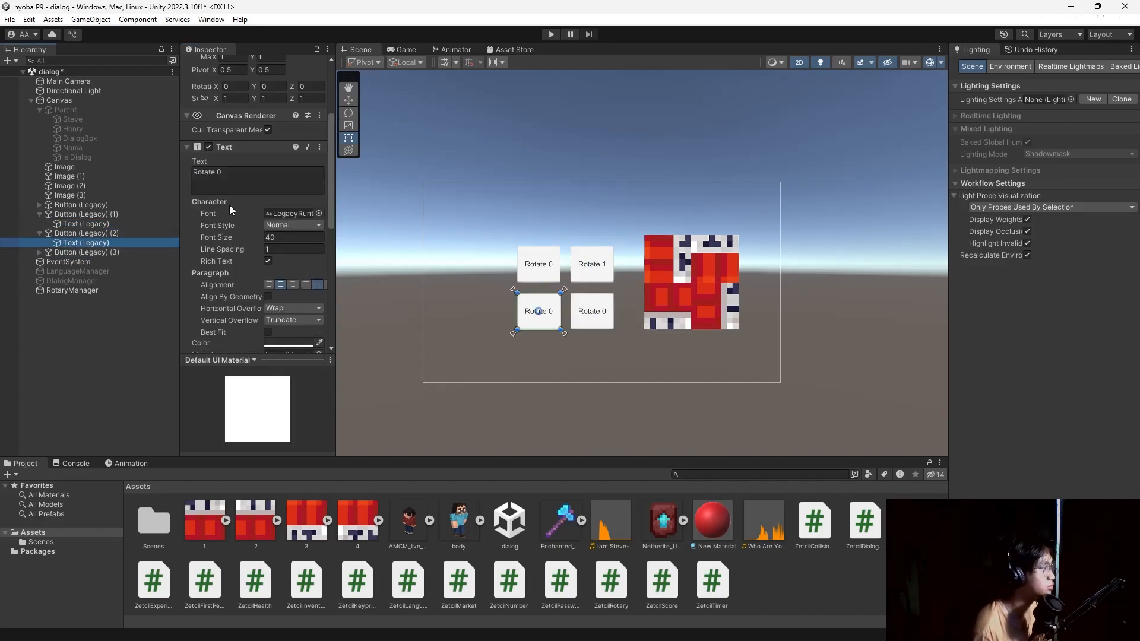
left_click(236, 174)
key("BackSpace")
type("2")
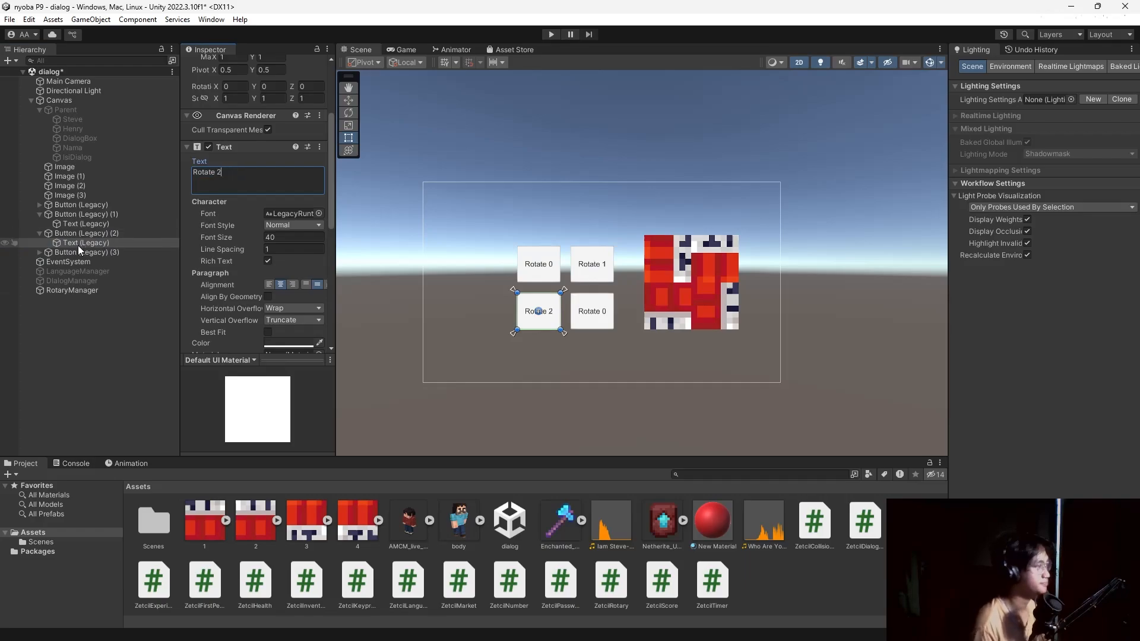
Change Button (Legacy) (3)'s label to 'Rotate 3'.
left_click(39, 252)
left_click(66, 252)
left_click(73, 262)
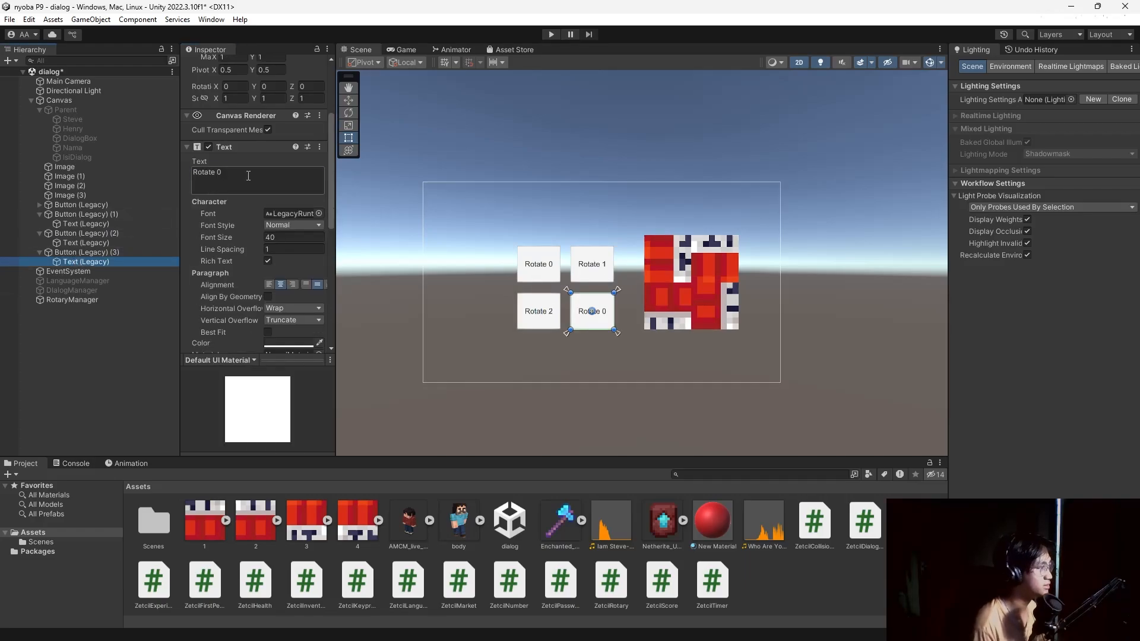
left_click(248, 176)
key("BackSpace")
type("3")
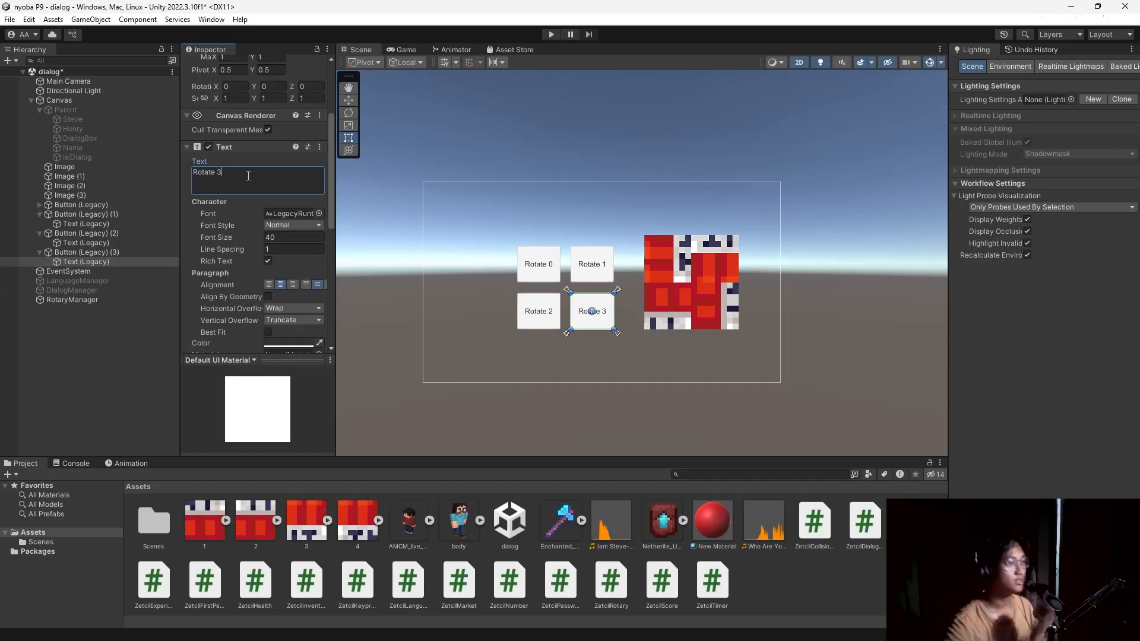
scroll(238, 269, "down", 2)
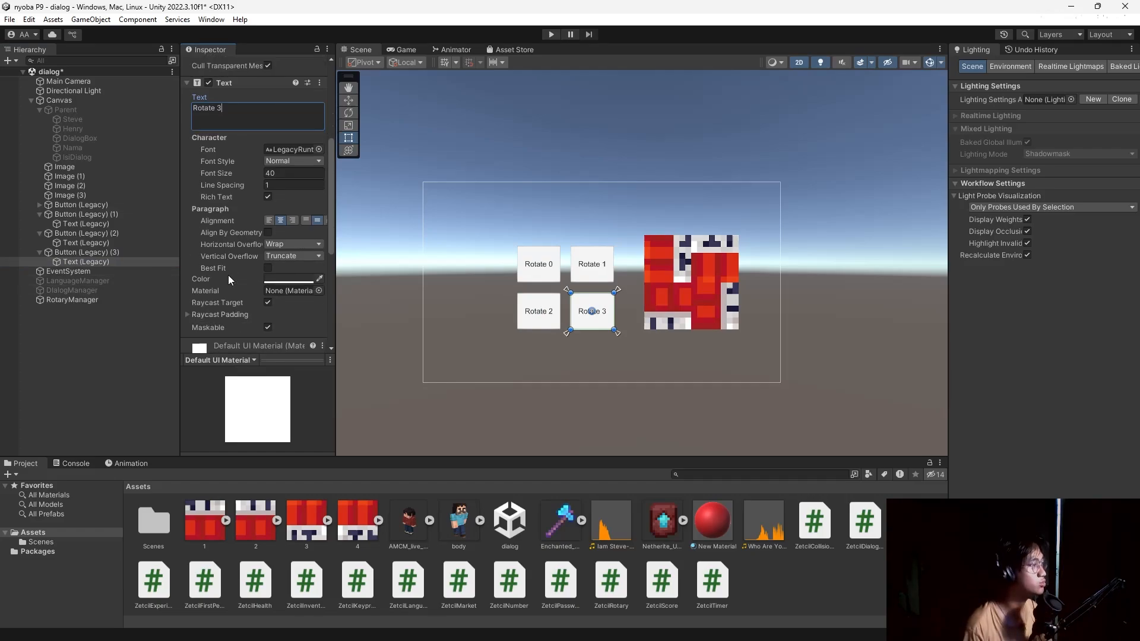
scroll(228, 275, "up", 1)
Add a legacy Text object under the Canvas and resize its box.
left_click(70, 100)
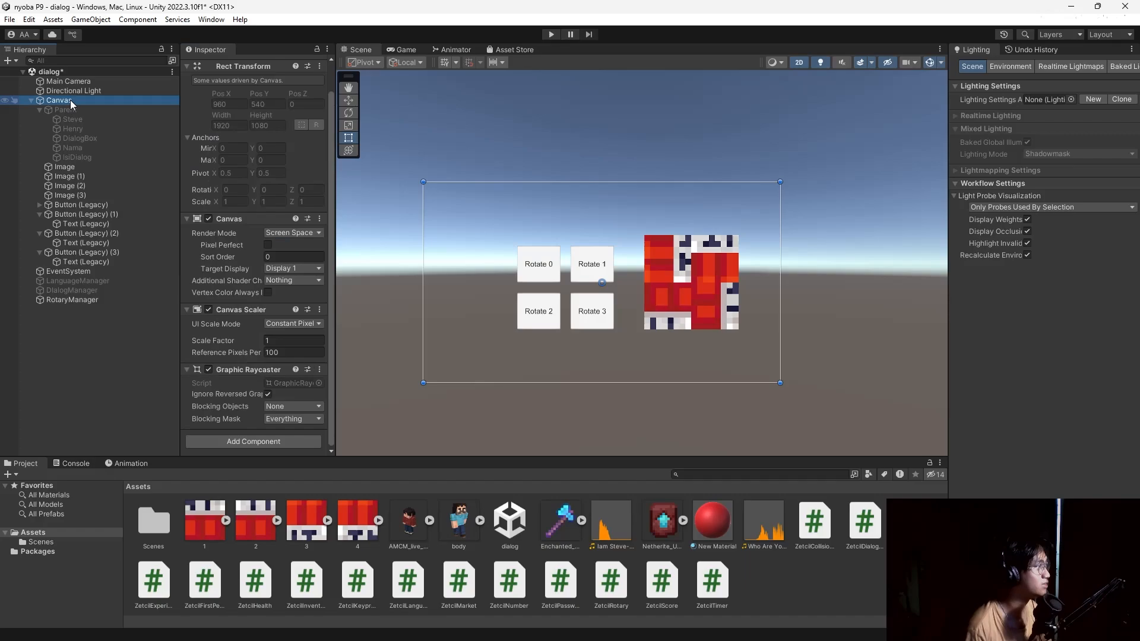
right_click(70, 100)
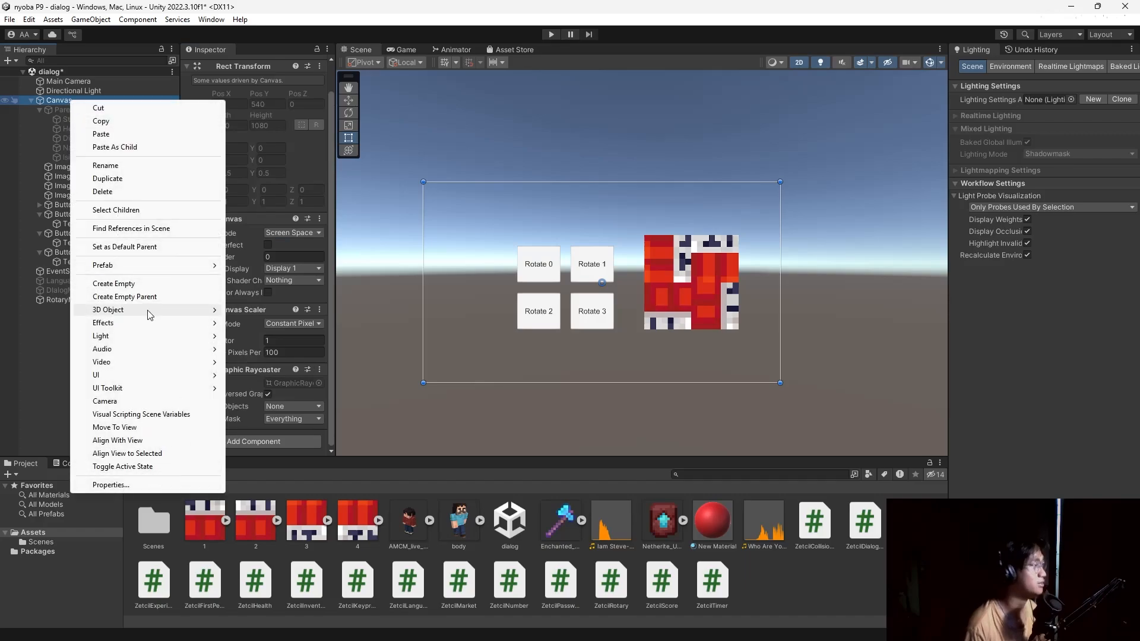
mouse_move(154, 375)
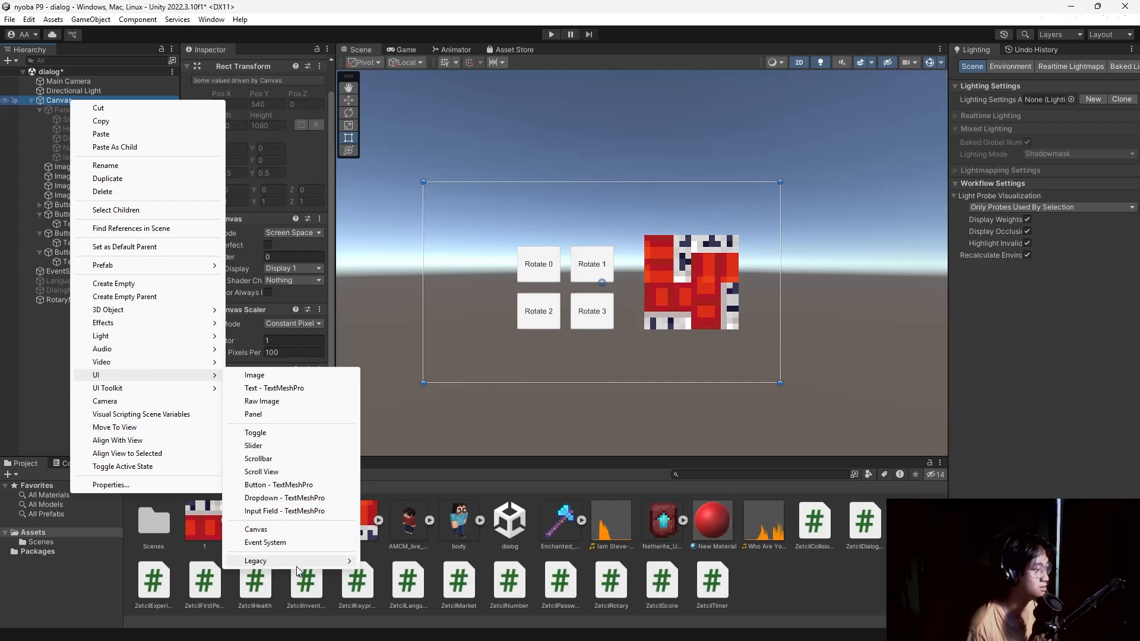
mouse_move(297, 563)
left_click(381, 562)
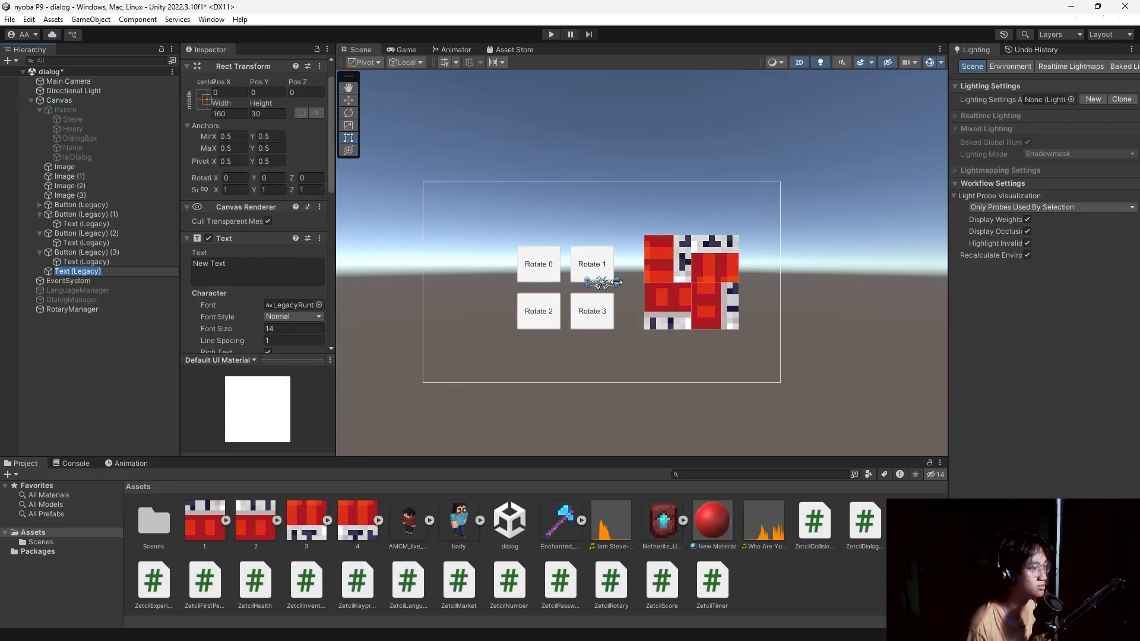
left_click_drag(617, 284, 640, 293)
Make the text read 'Congratulation' at font size 50, widened and centre-aligned.
left_click(249, 266)
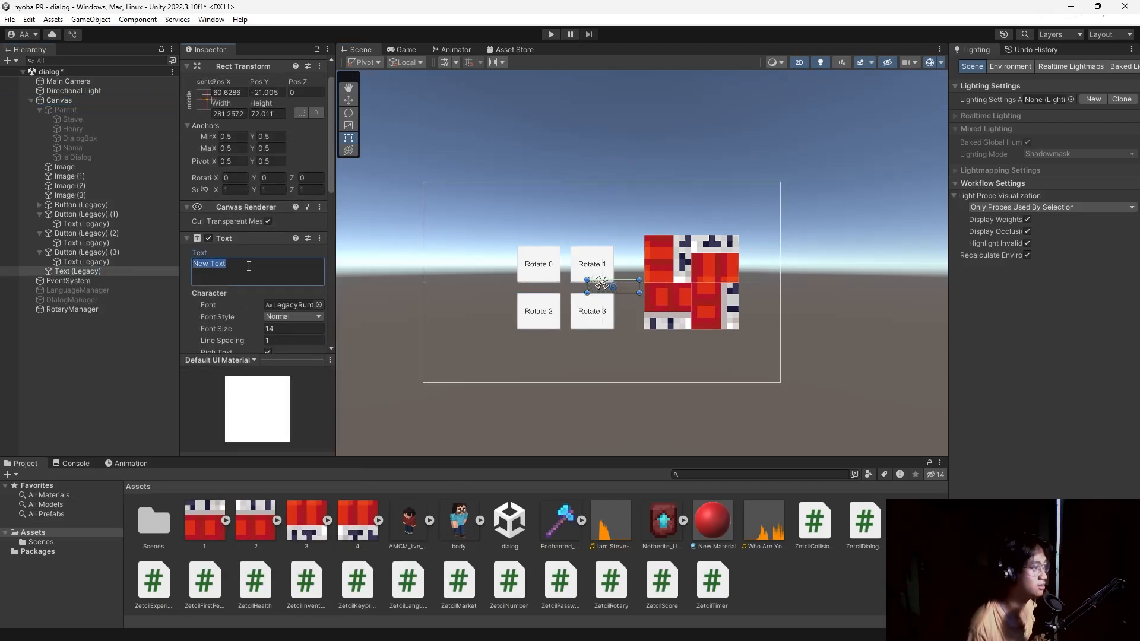
type("CO")
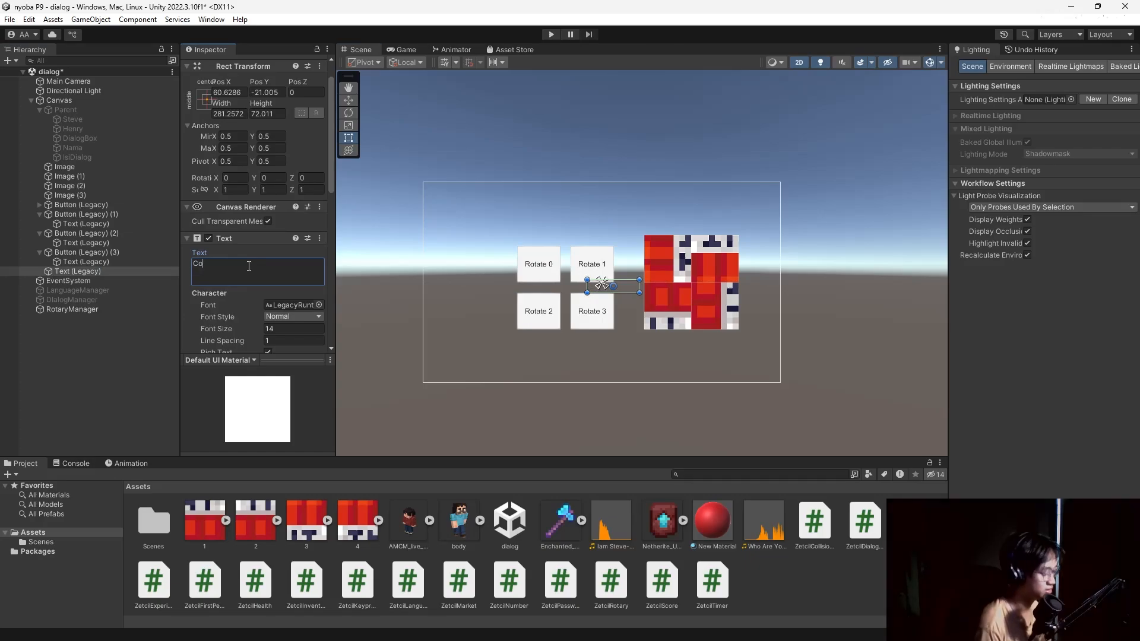
type("ngratulat")
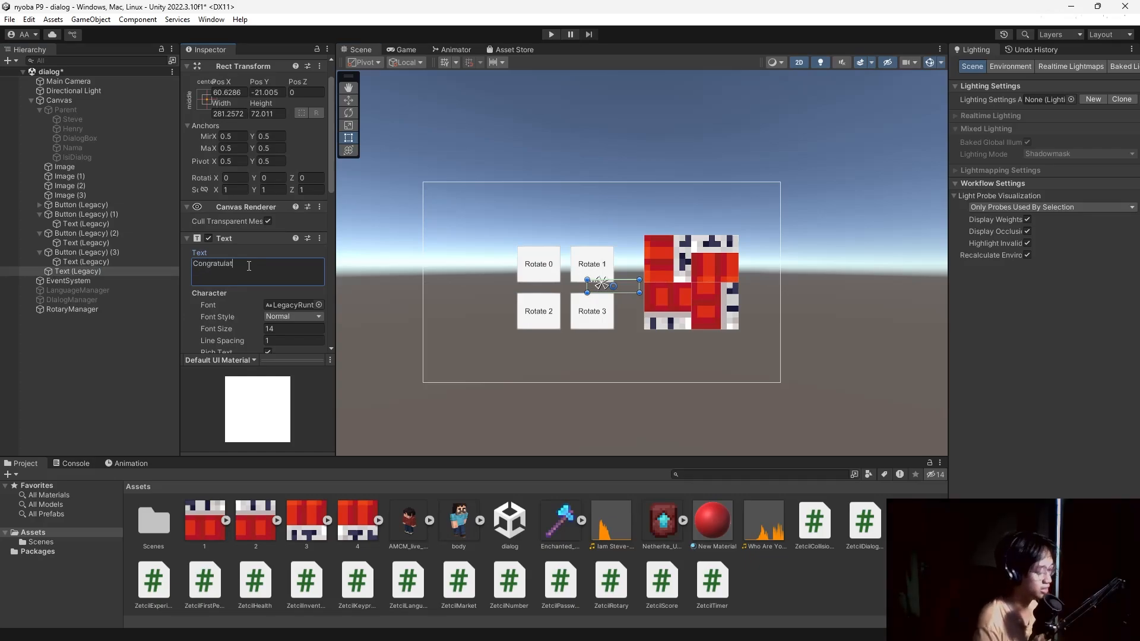
type("ioon")
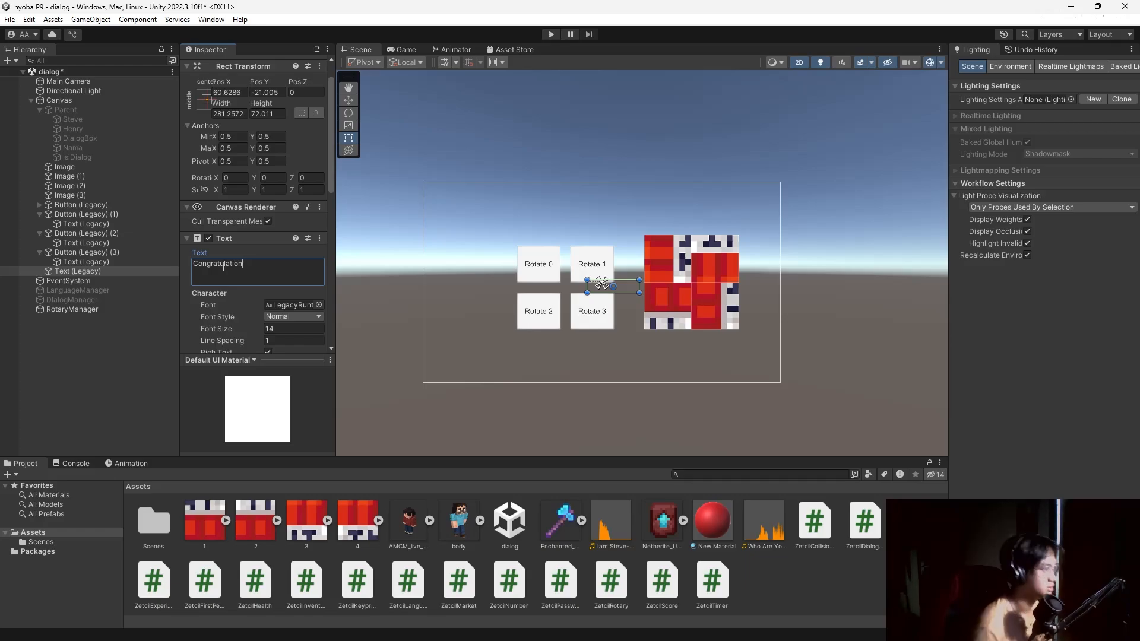
scroll(262, 312, "down", 2)
left_click(288, 295)
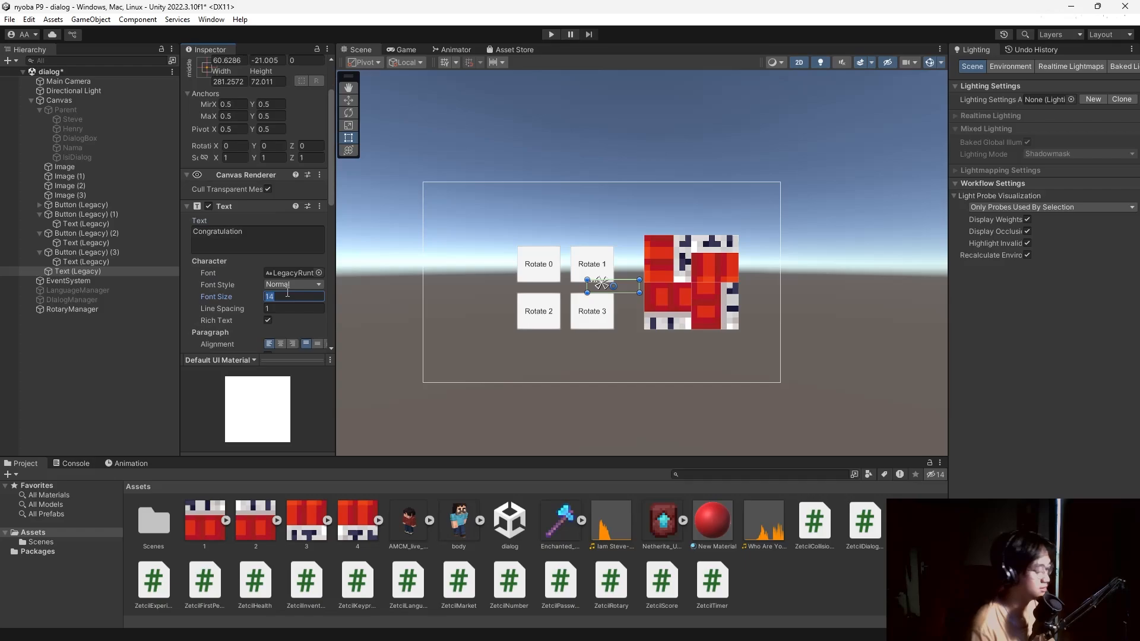
type("50")
left_click_drag(640, 286, 684, 286)
left_click(280, 344)
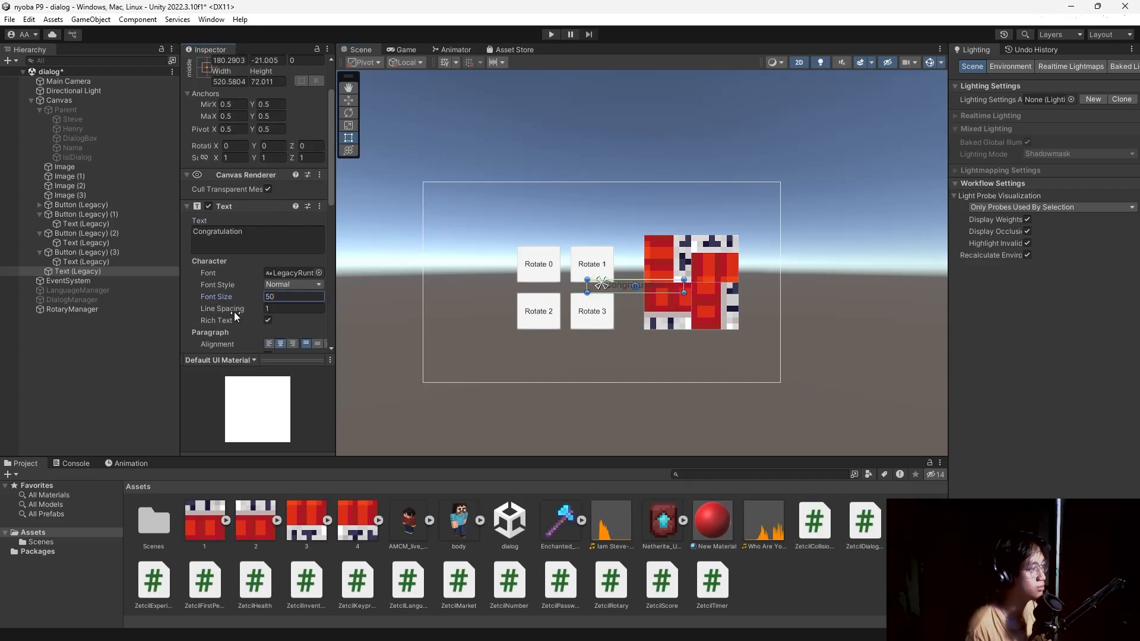
Move the Congratulation label to the top of the tile image.
scroll(238, 309, "down", 10)
scroll(248, 304, "up", 6)
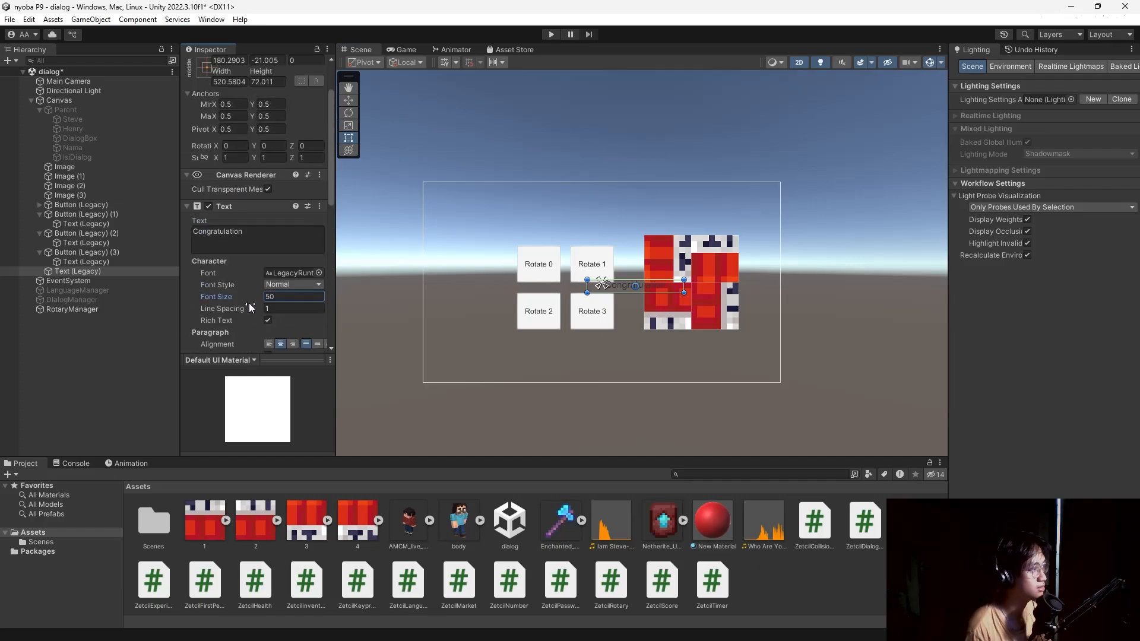
scroll(237, 296, "down", 5)
scroll(251, 287, "down", 5)
scroll(255, 283, "up", 11)
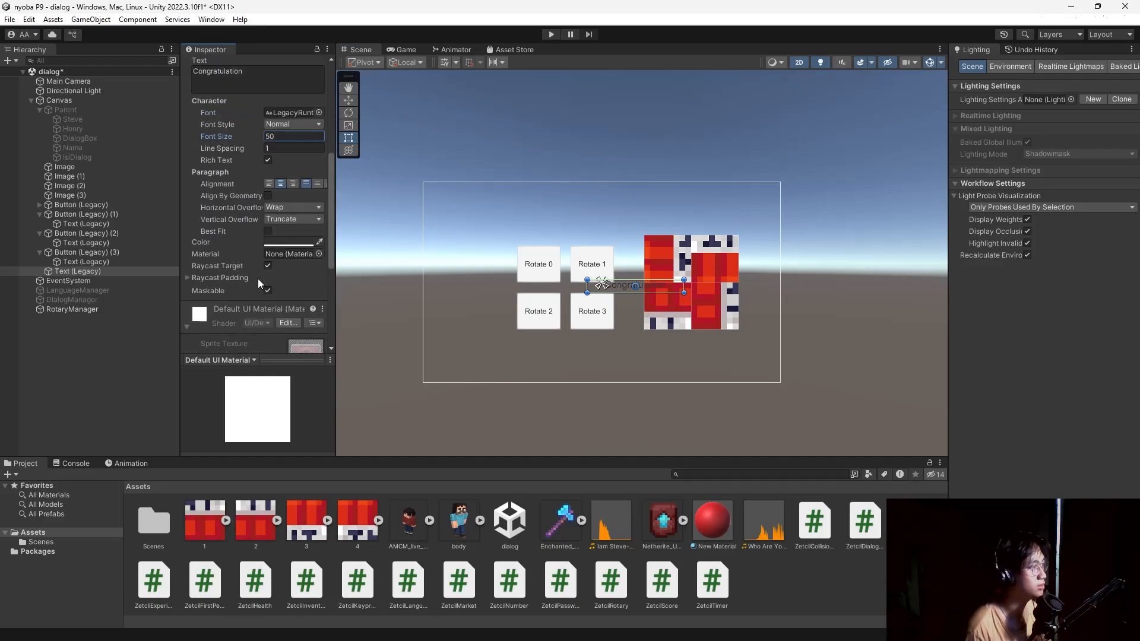
scroll(290, 295, "down", 1)
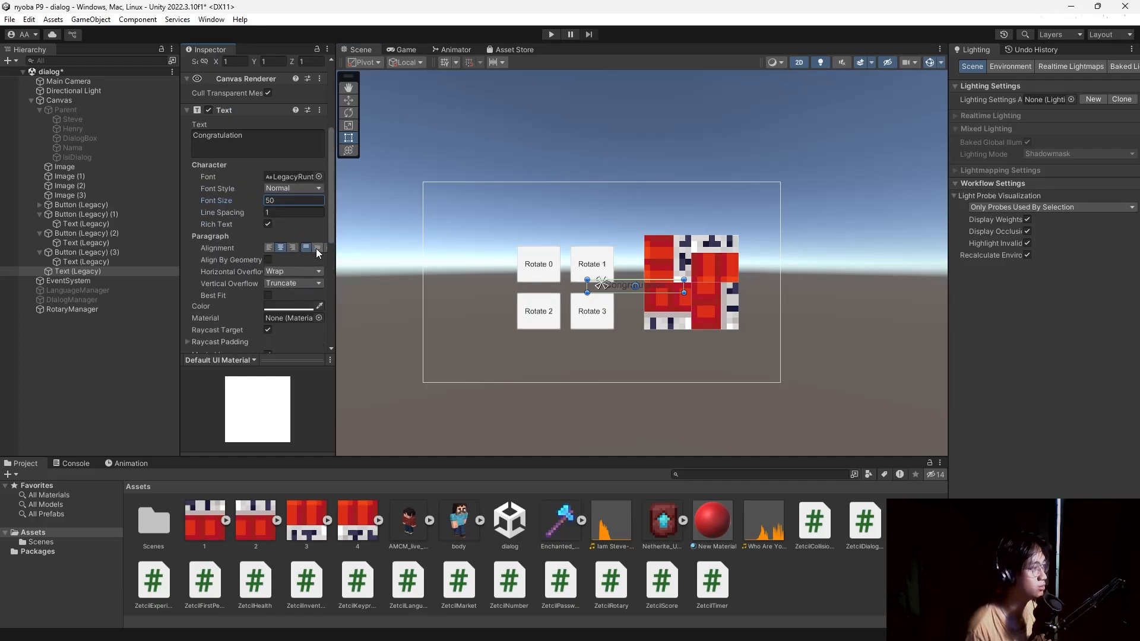
mouse_move(334, 245)
left_mouse_down()
mouse_move(383, 246)
mouse_move(347, 246)
left_mouse_up()
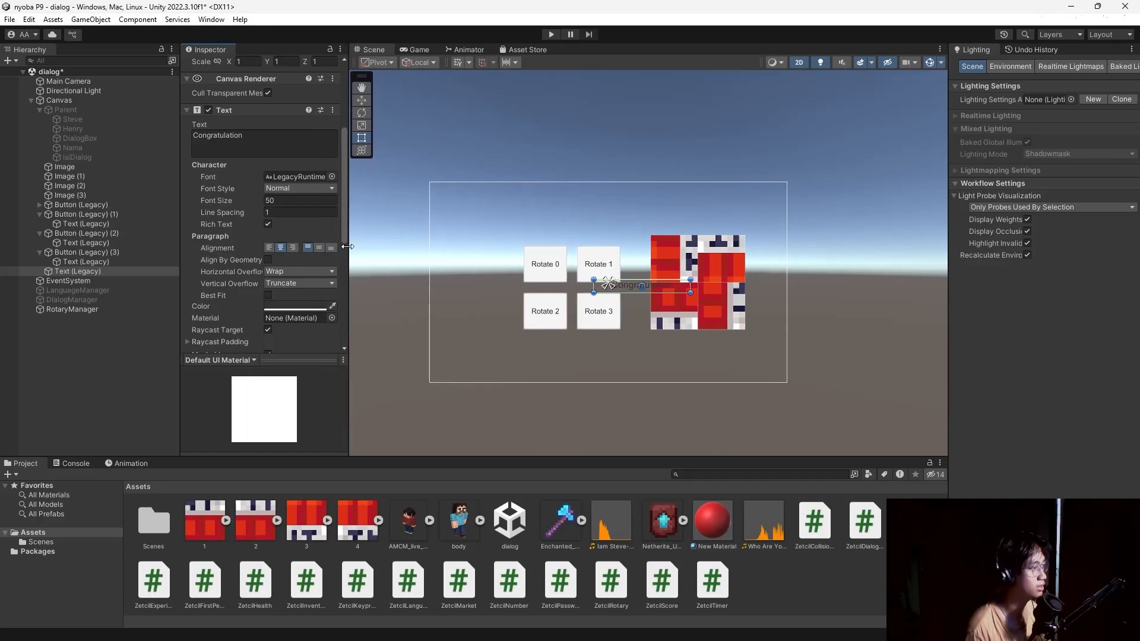
scroll(202, 267, "down", 6)
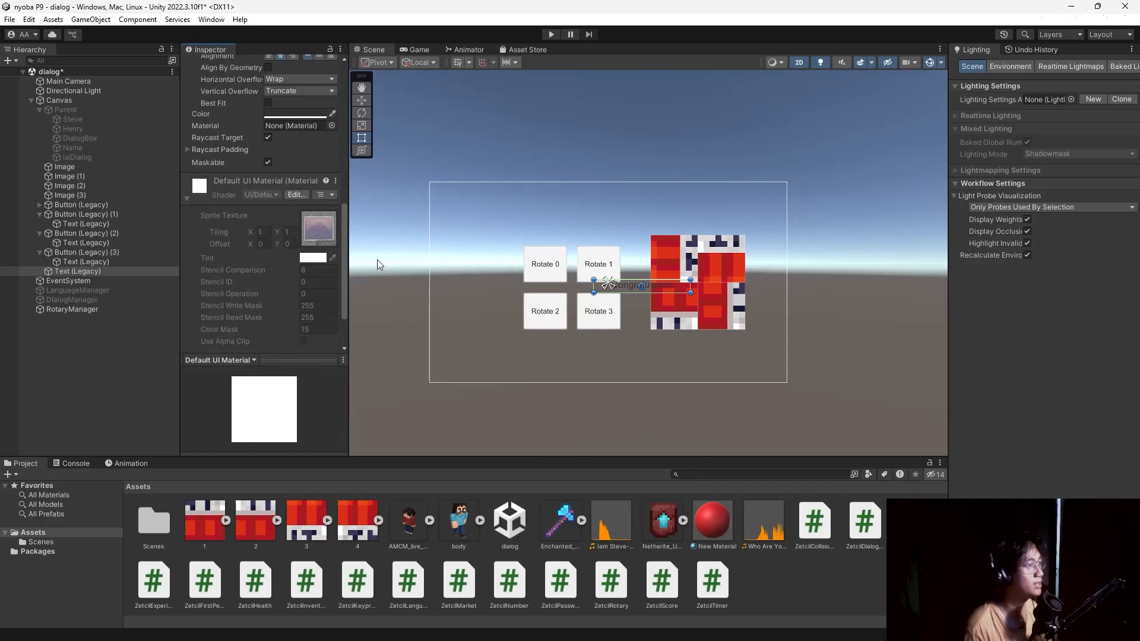
left_click_drag(678, 285, 724, 223)
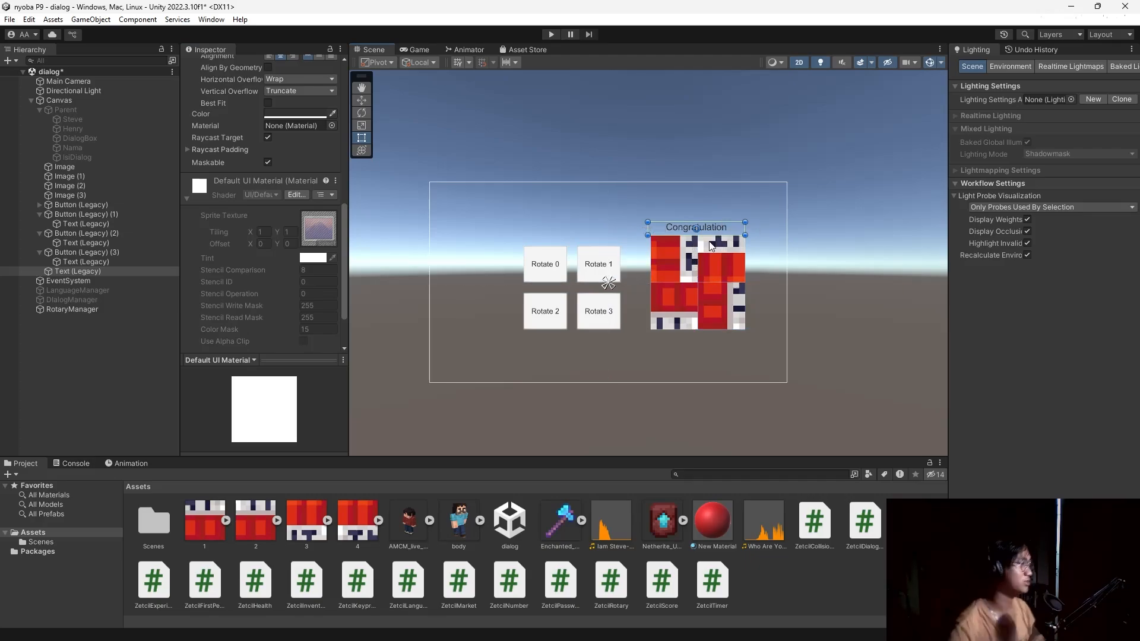
left_click(72, 310)
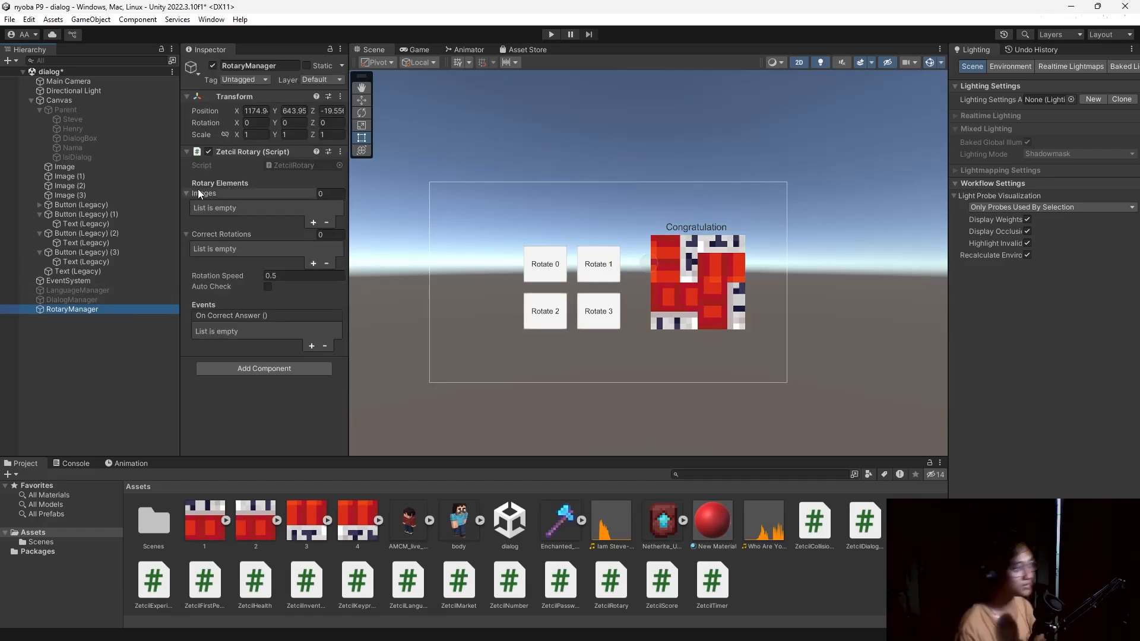
Set Zetcil Rotary's Images list to 4 and fill the slots with the tile images.
left_click(330, 195)
type("4")
key("Return")
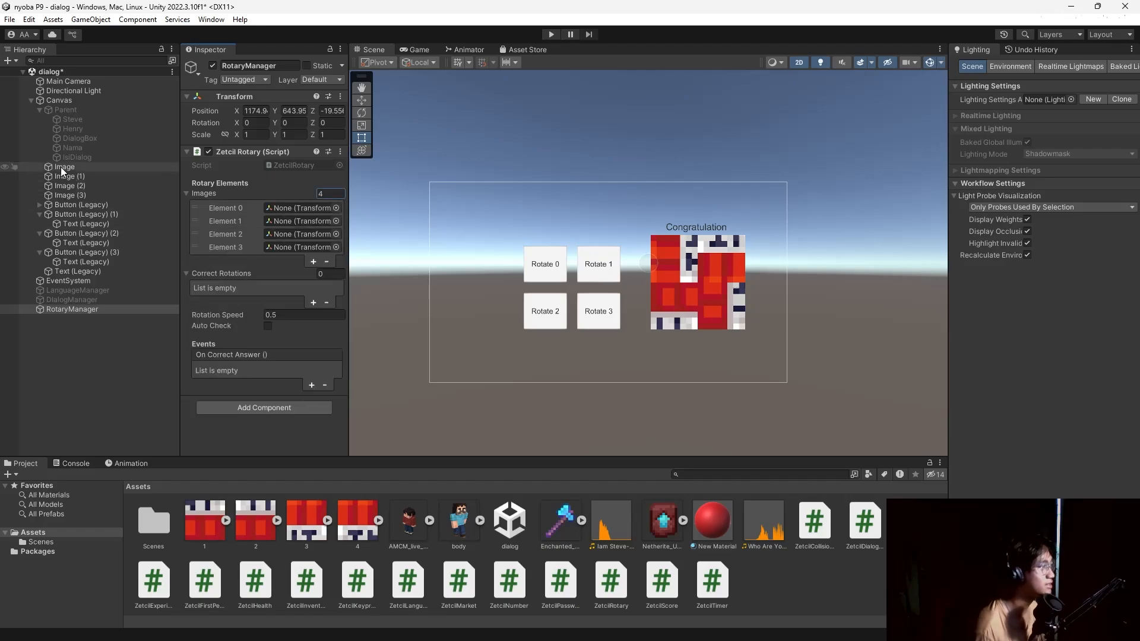
left_click_drag(61, 166, 290, 210)
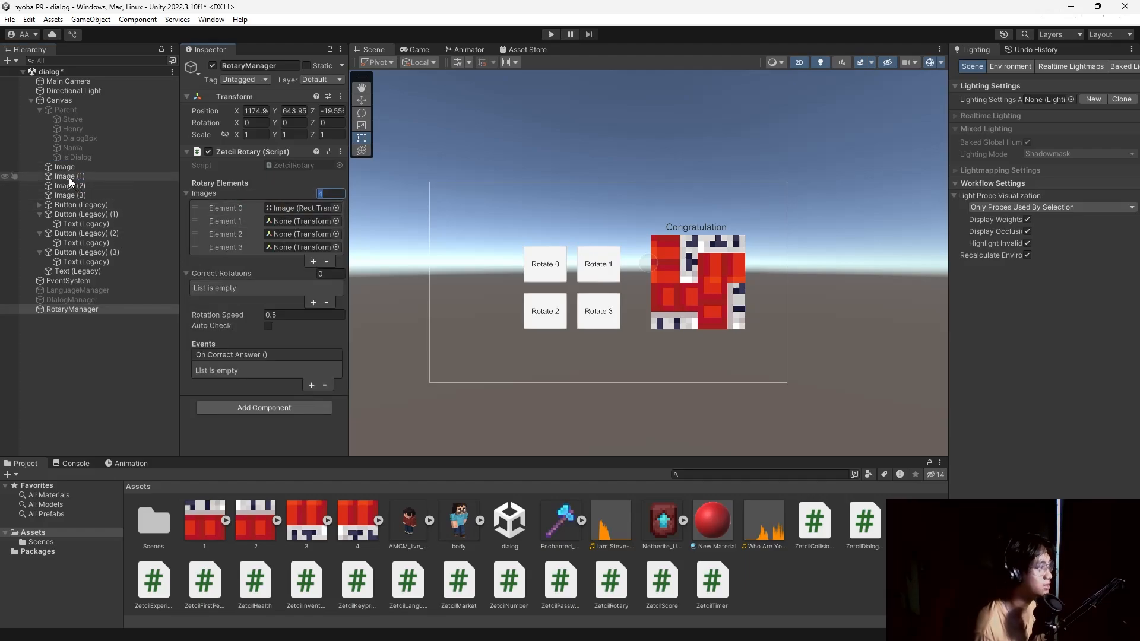
left_click_drag(69, 177, 290, 222)
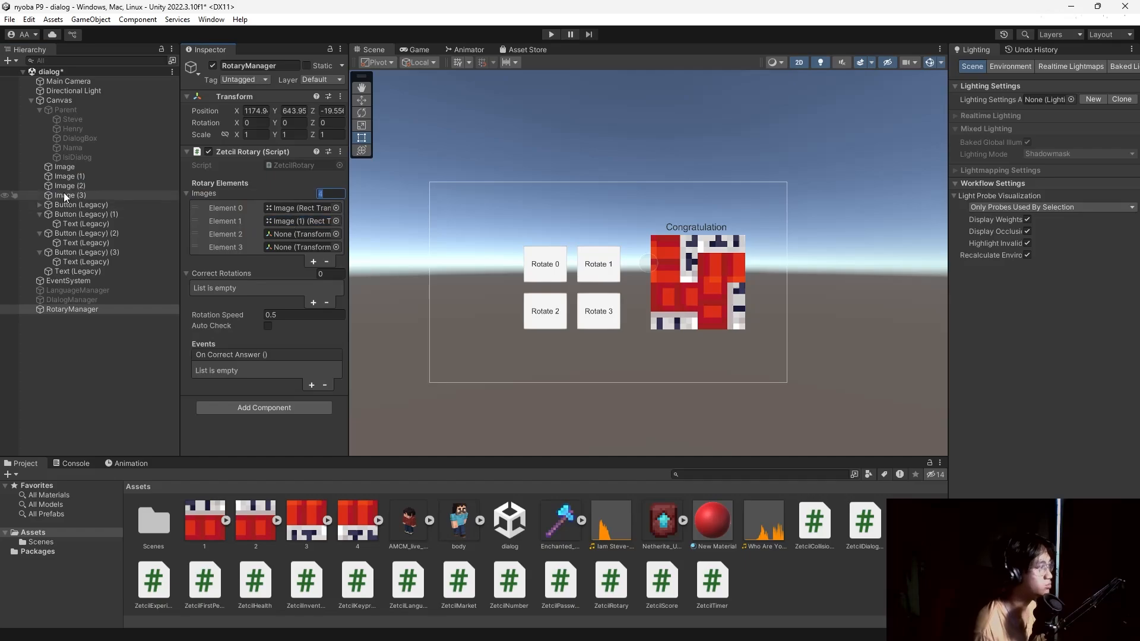
left_click_drag(63, 186, 282, 243)
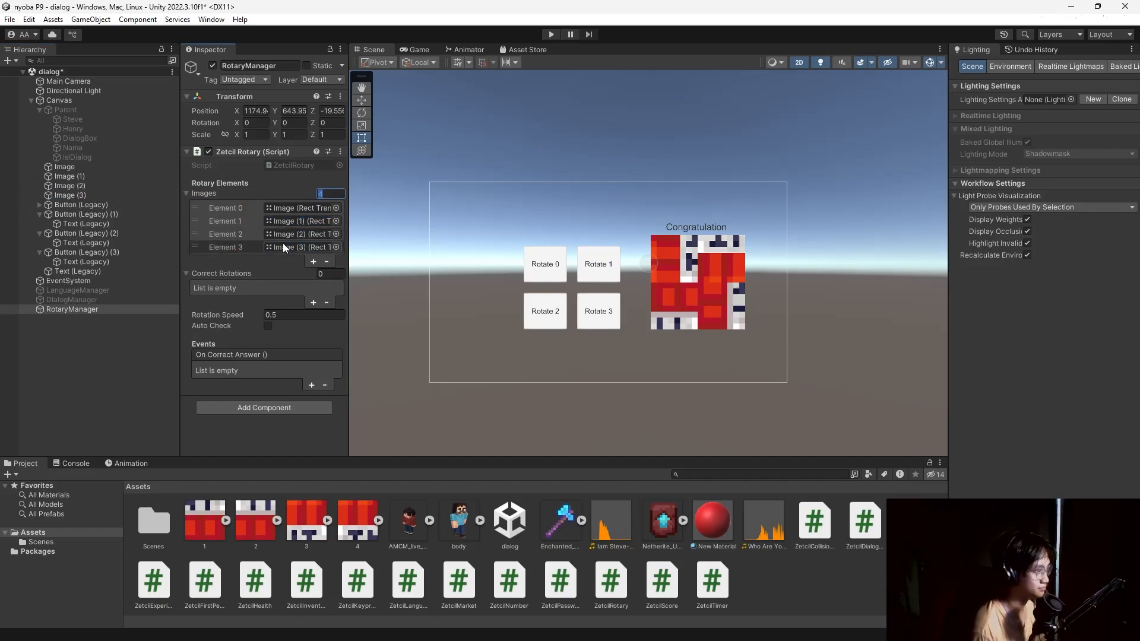
Set four Correct Rotations entries at 0 and enable Auto Check.
left_click(339, 274)
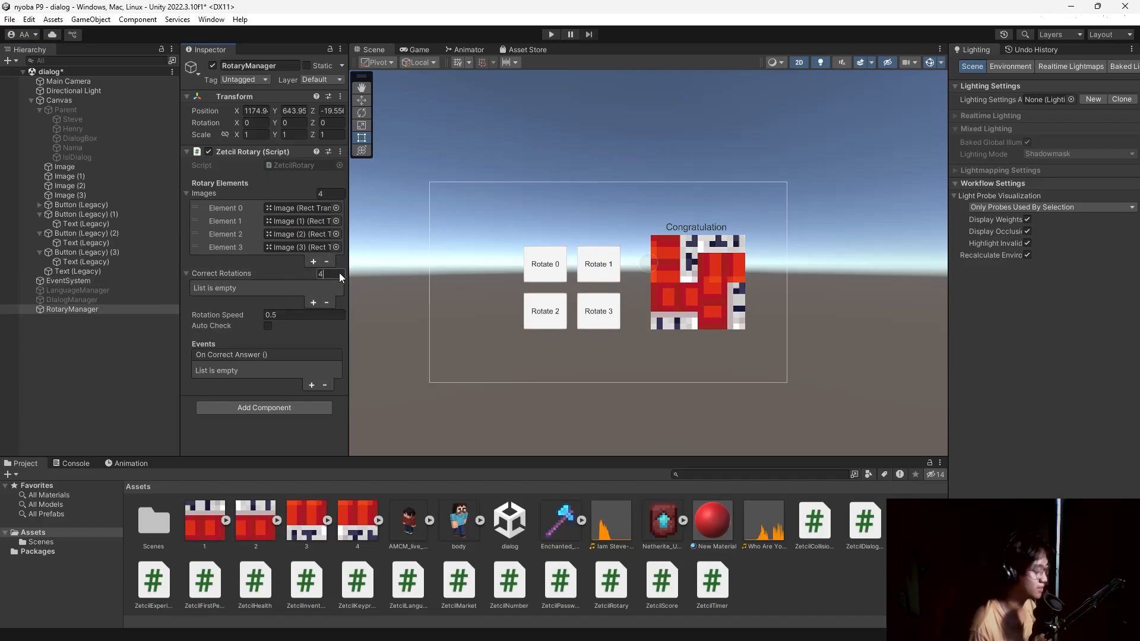
key("Return")
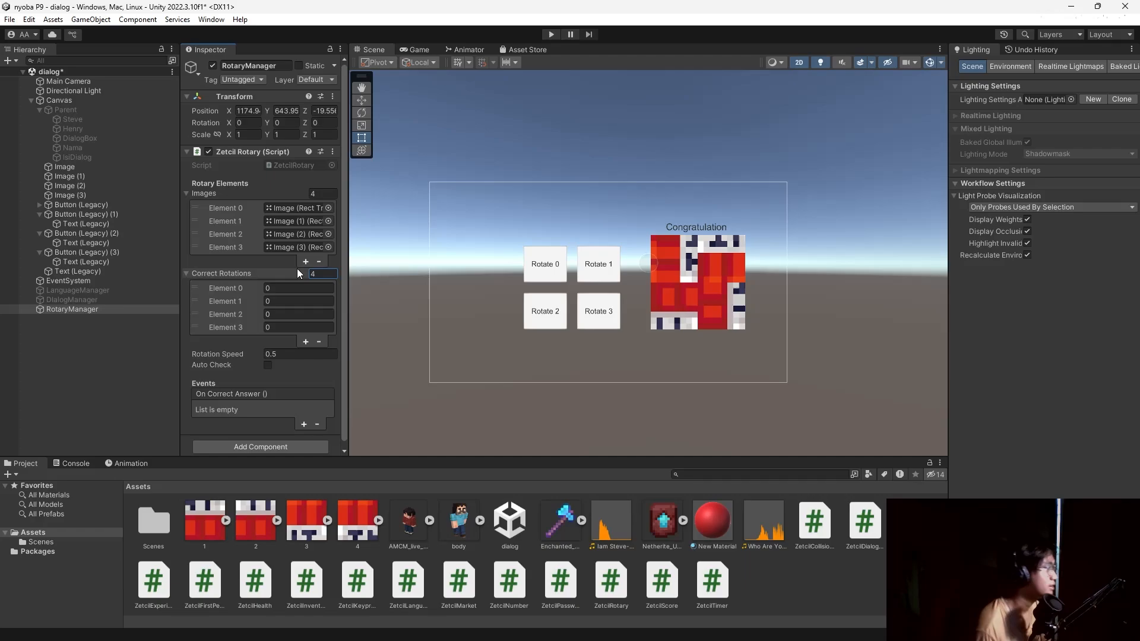
left_click(39, 214)
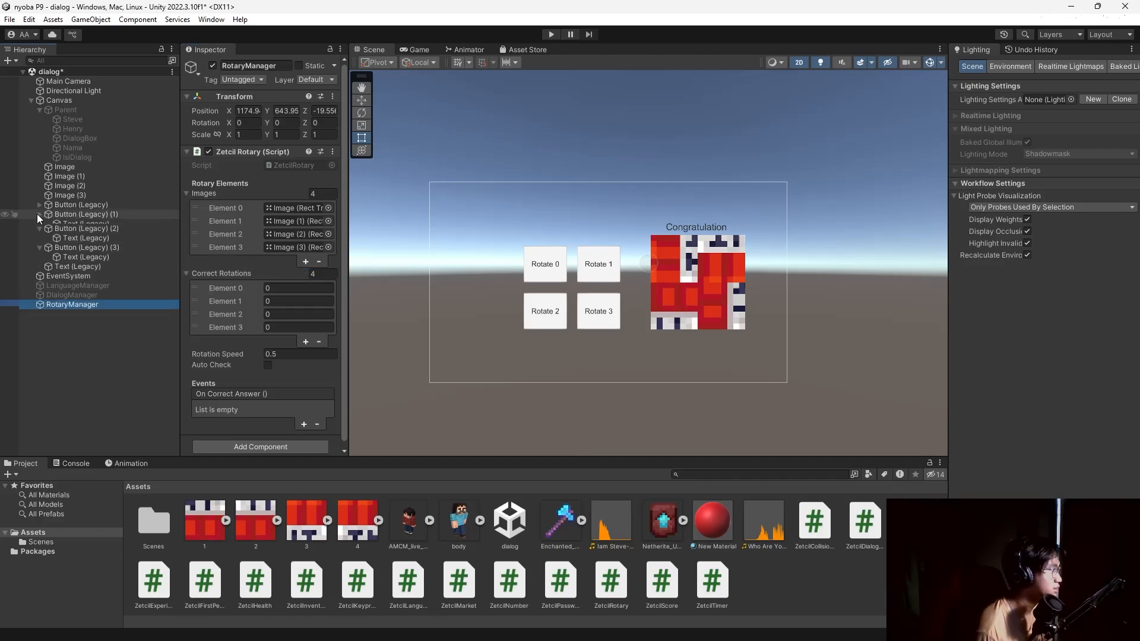
left_click(40, 224)
left_click(40, 233)
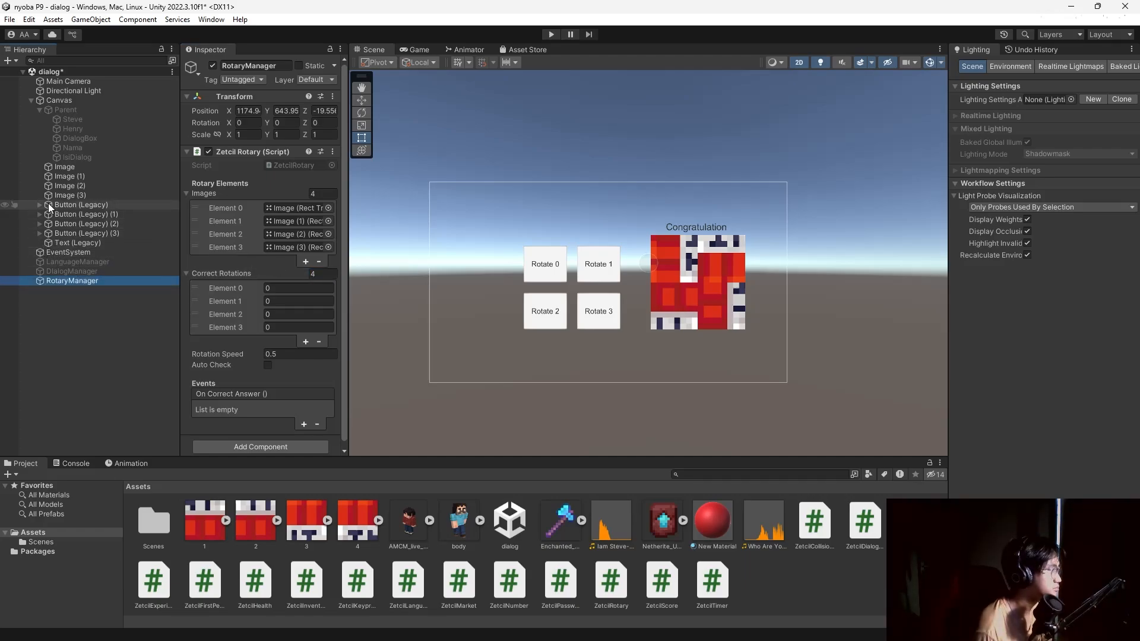
left_click_drag(48, 203, 295, 288)
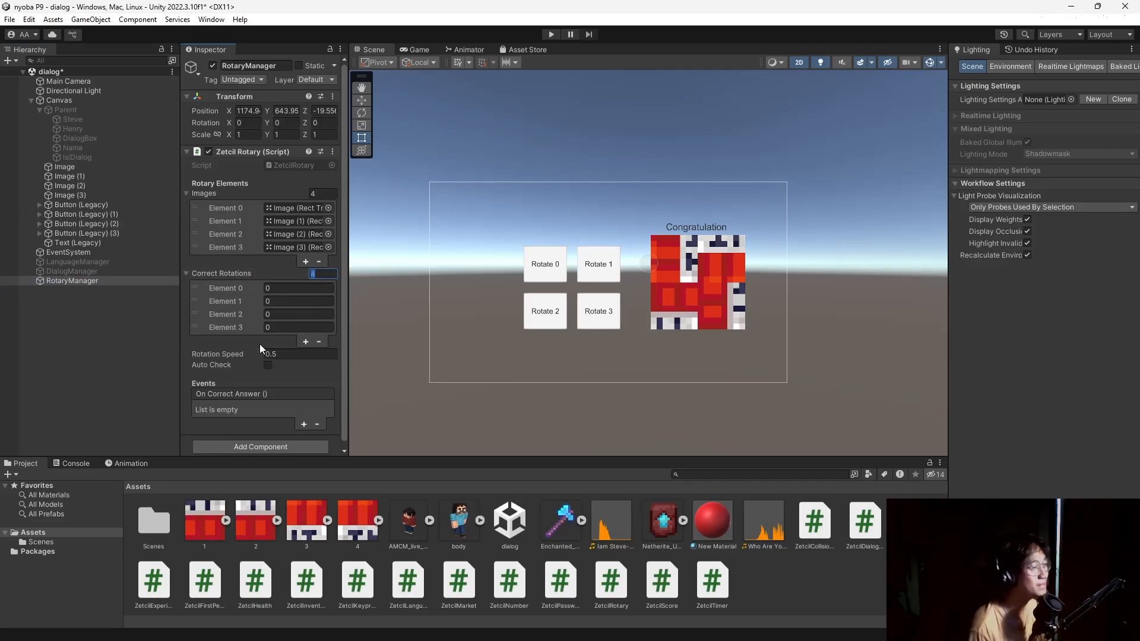
left_click(268, 365)
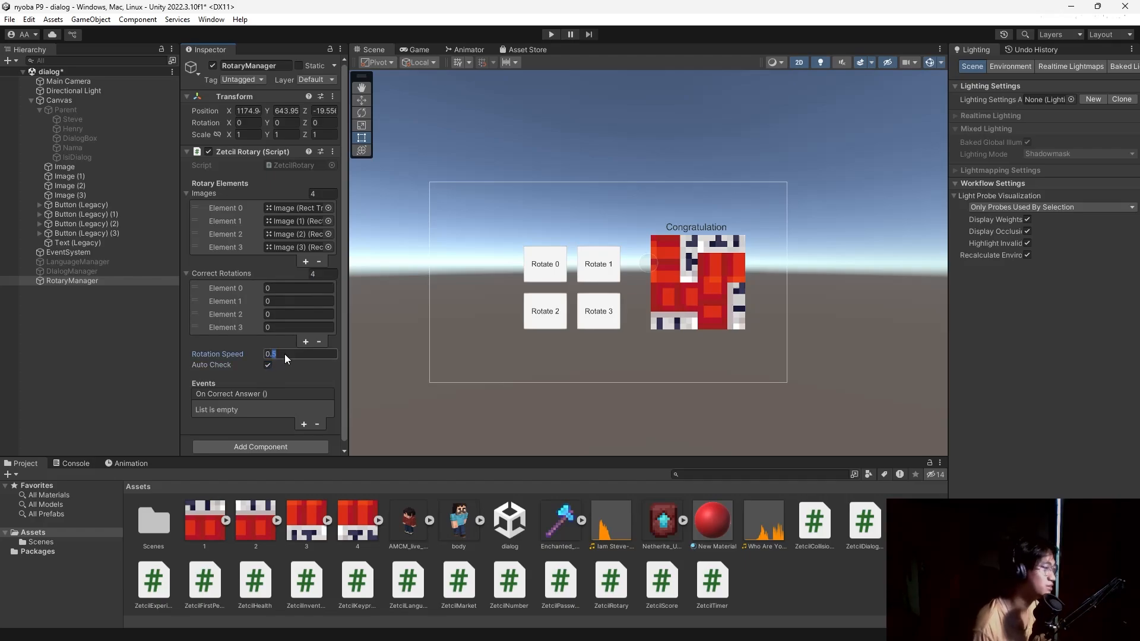
Add an On Correct Answer response calling GameObject.SetActive (ticked) on Text (Legacy).
left_click(286, 375)
scroll(294, 398, "down", 1)
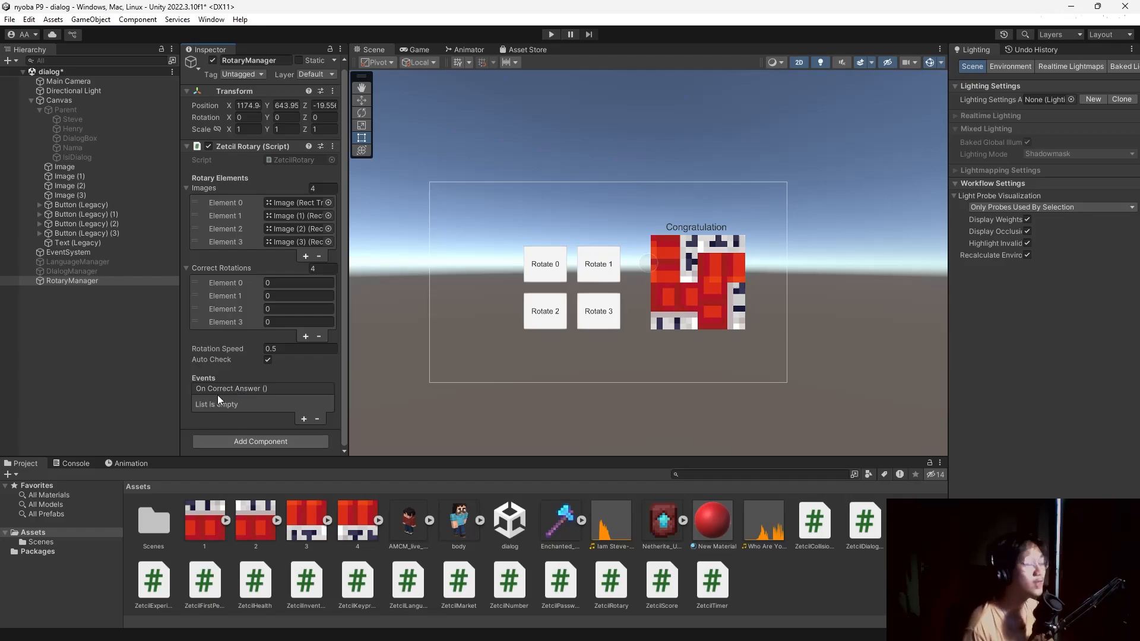
left_click(306, 418)
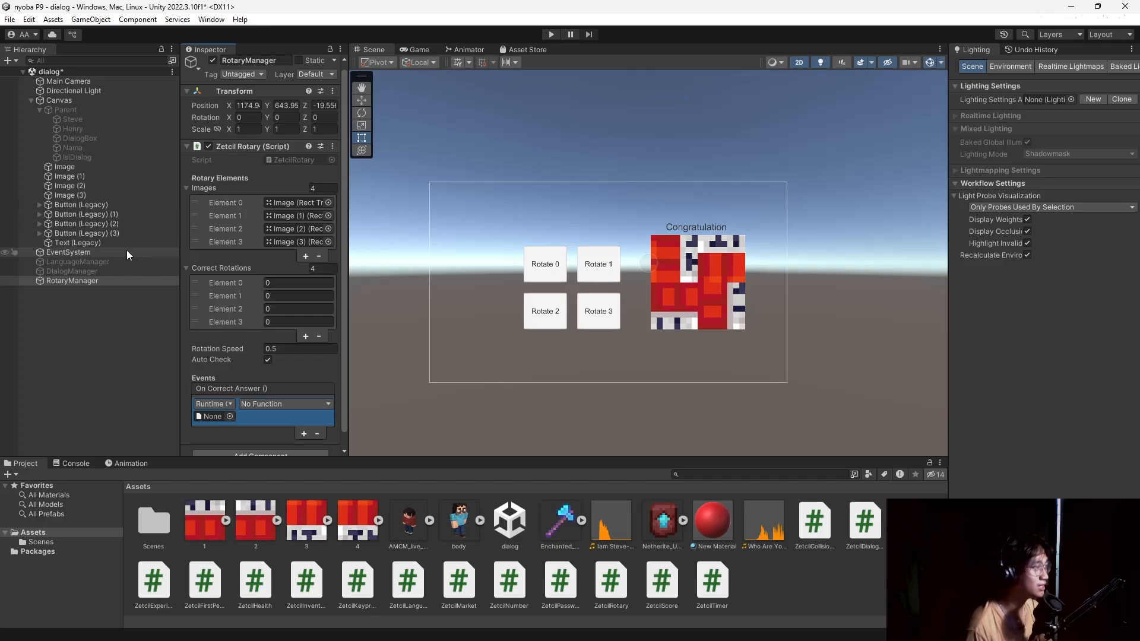
left_click_drag(60, 243, 222, 415)
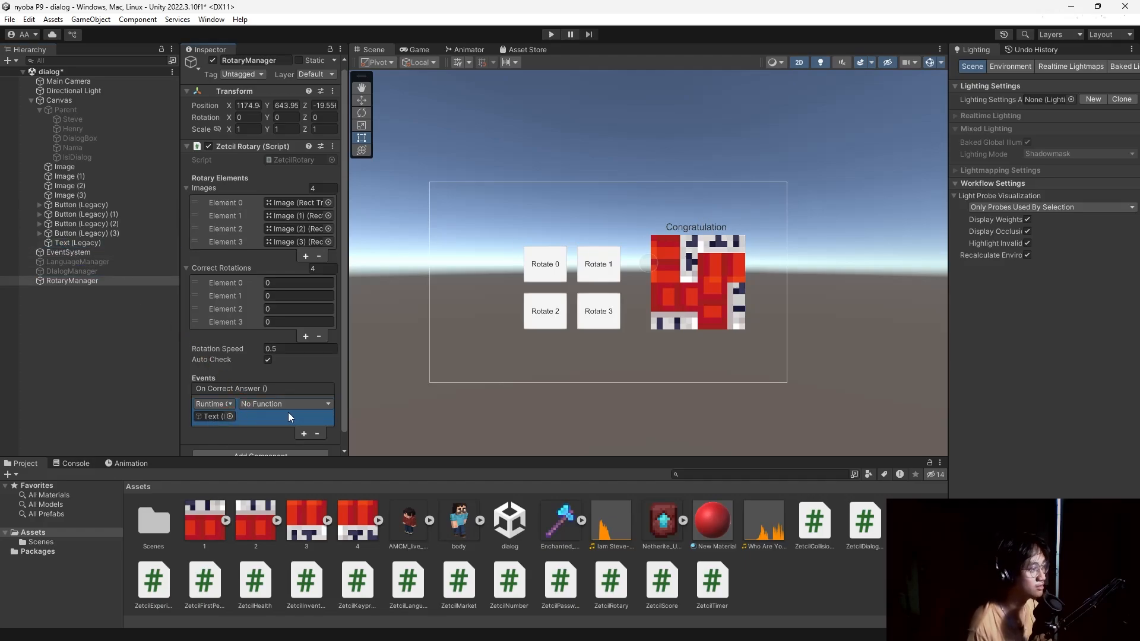
left_click(301, 406)
mouse_move(300, 438)
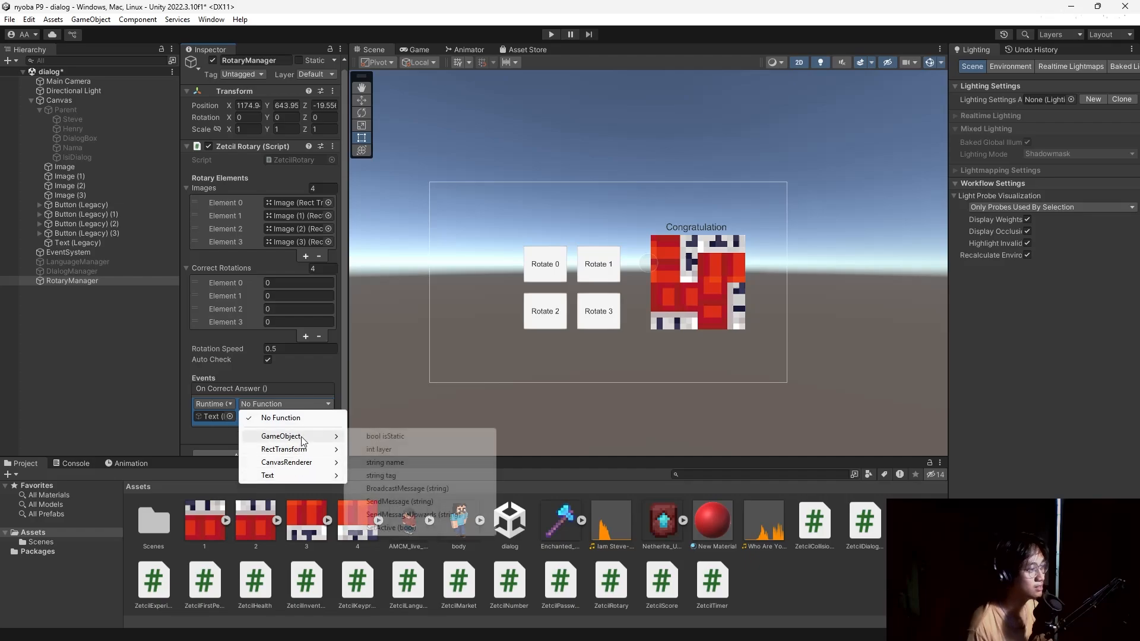
left_click(392, 528)
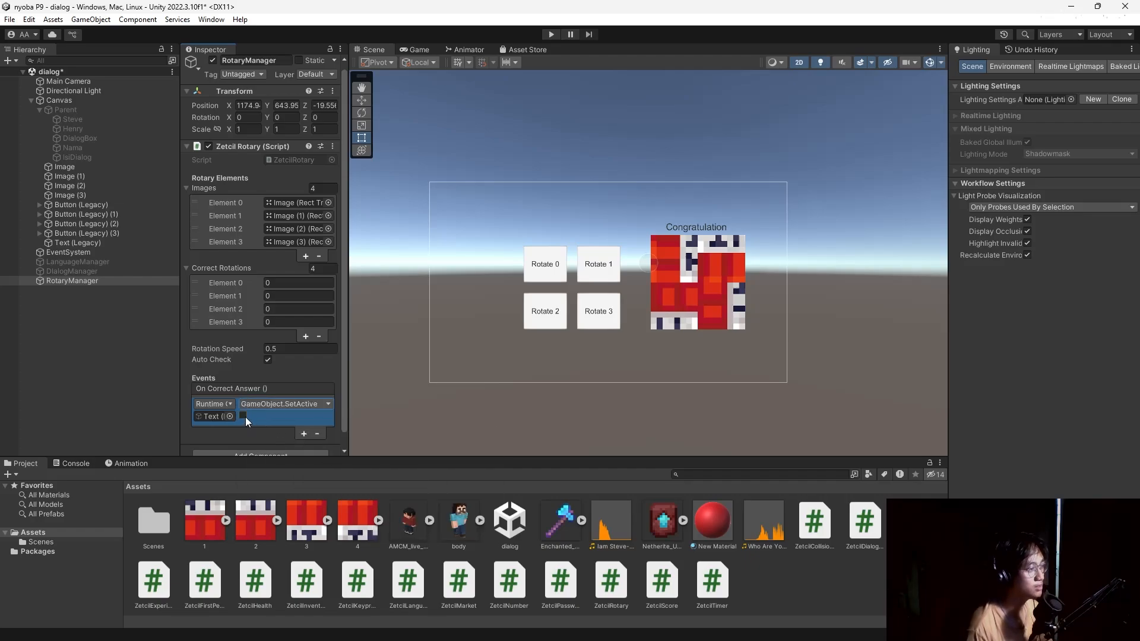
left_click(243, 416)
Deactivate the Text (Legacy) Congratulation object so it stays hidden.
left_click(84, 241)
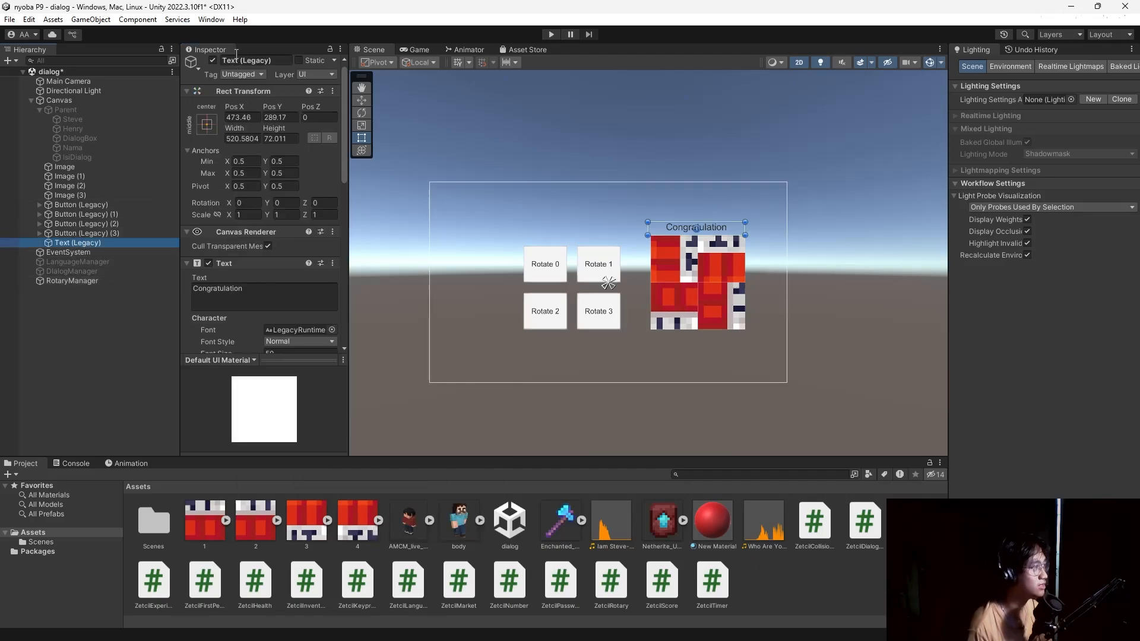
left_click(212, 61)
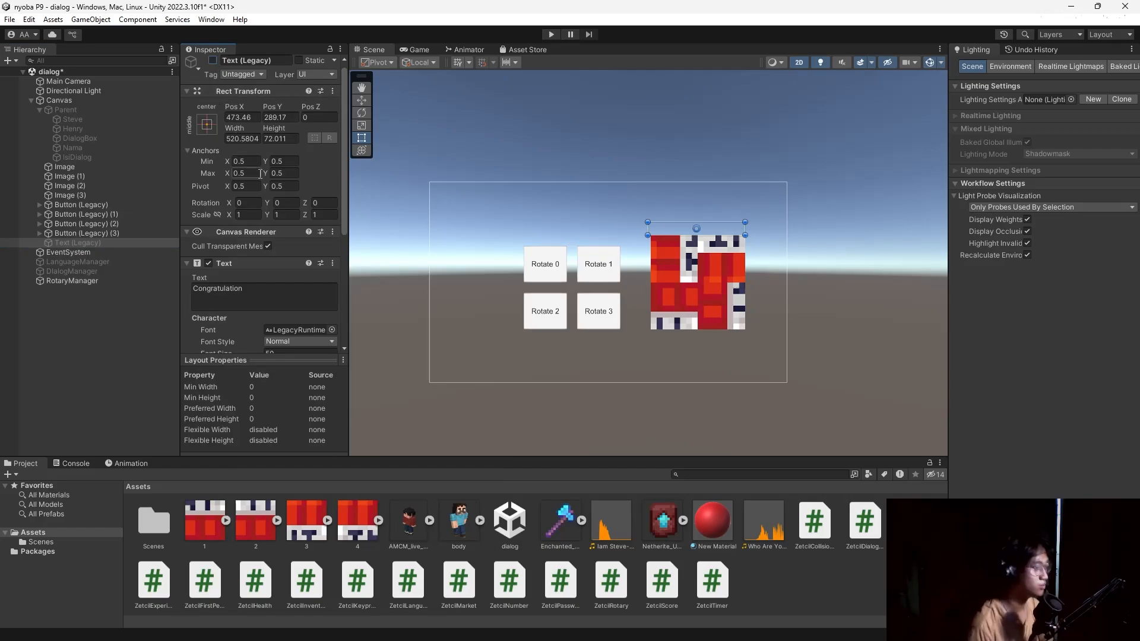
left_click(74, 215)
Give Rotate 0's On Click an entry calling RotaryManager's ZetcilRotary RotateImage with index 0.
left_click(56, 206)
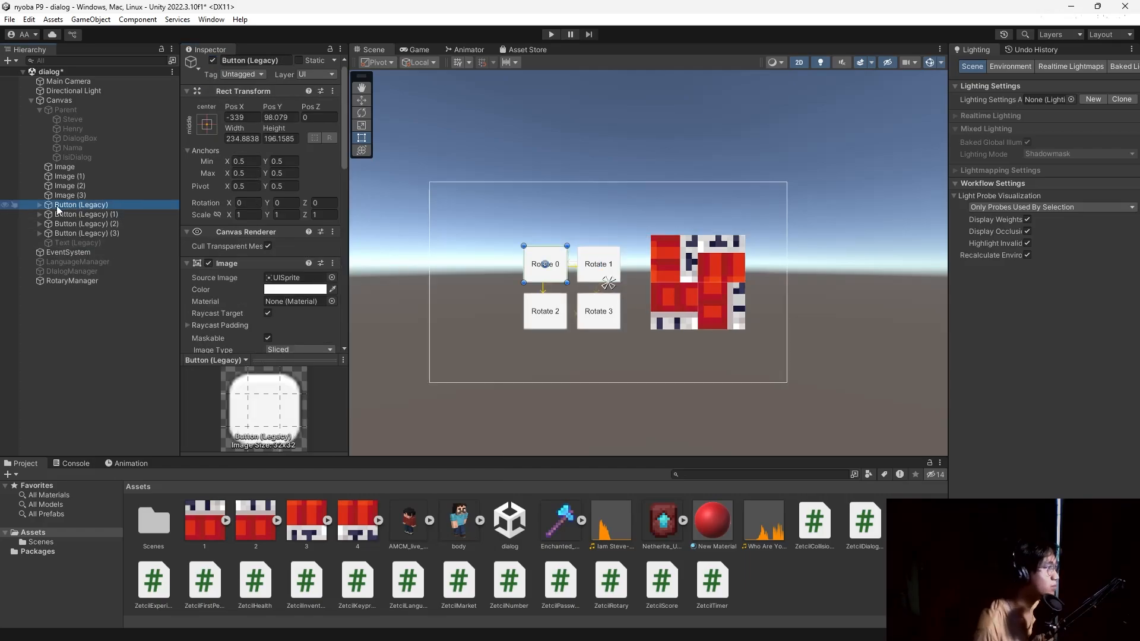
scroll(213, 252, "down", 10)
scroll(215, 255, "up", 3)
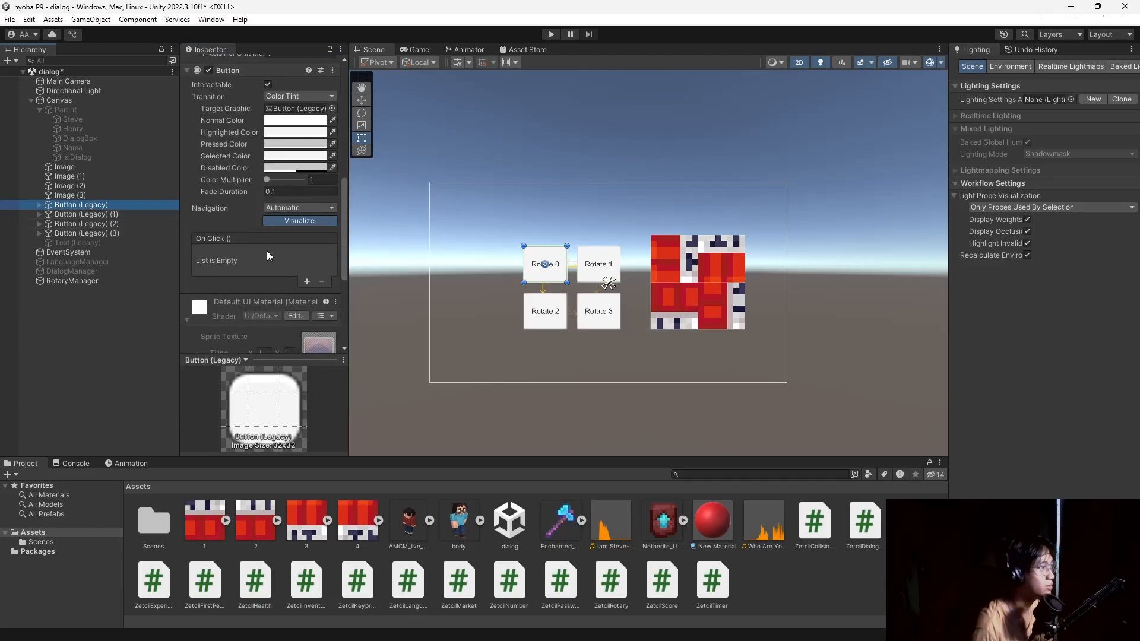
left_click(307, 281)
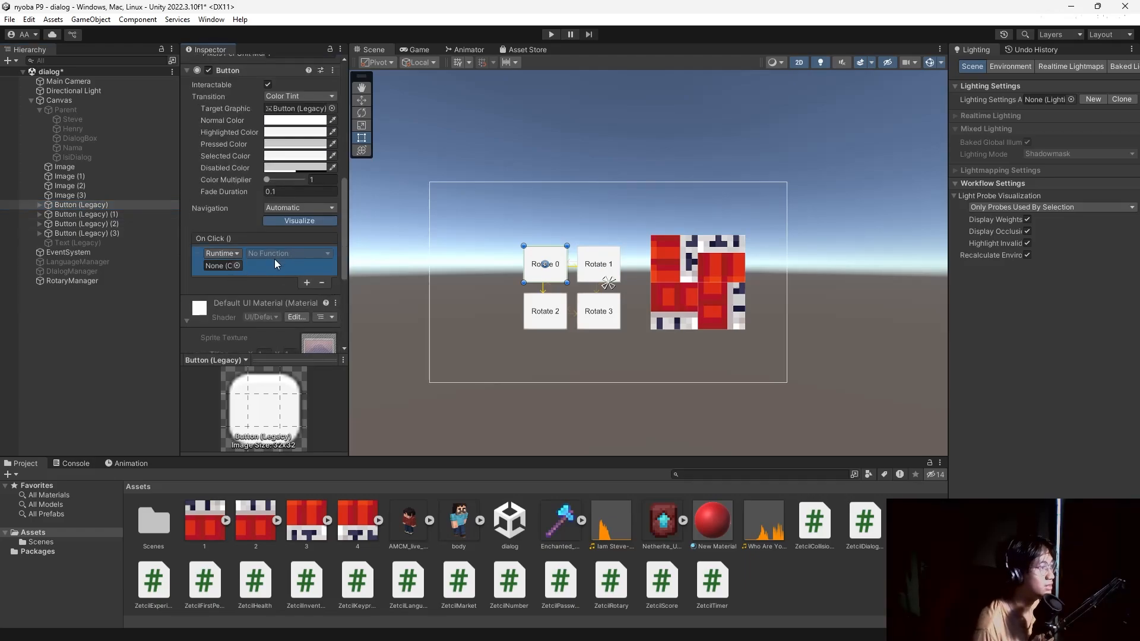
left_click_drag(59, 281, 214, 266)
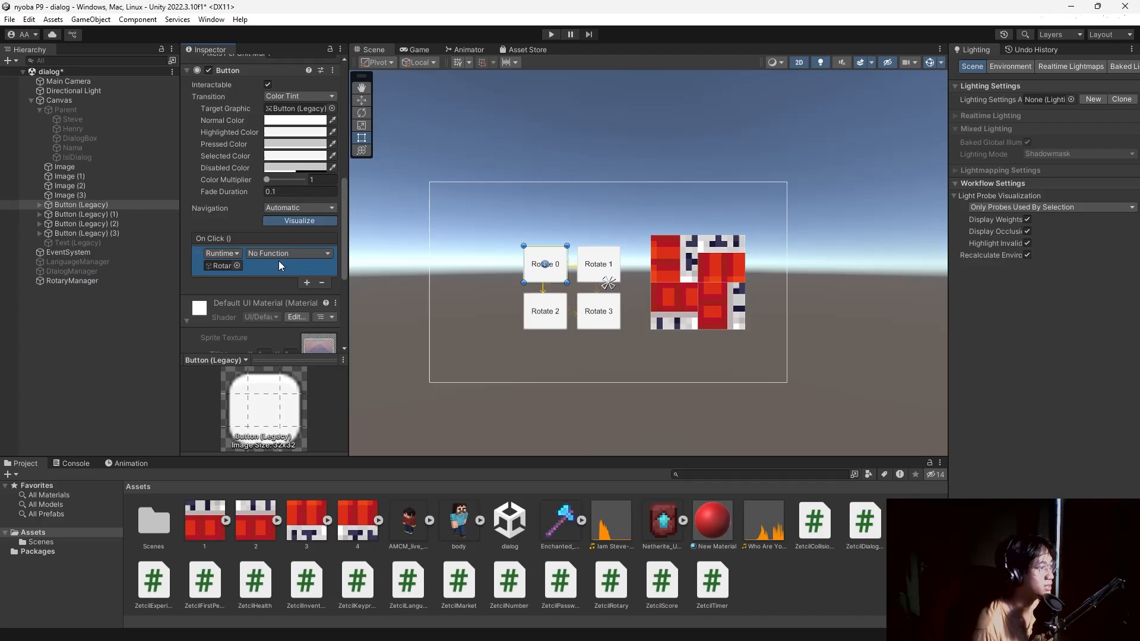
left_click(282, 254)
mouse_move(315, 311)
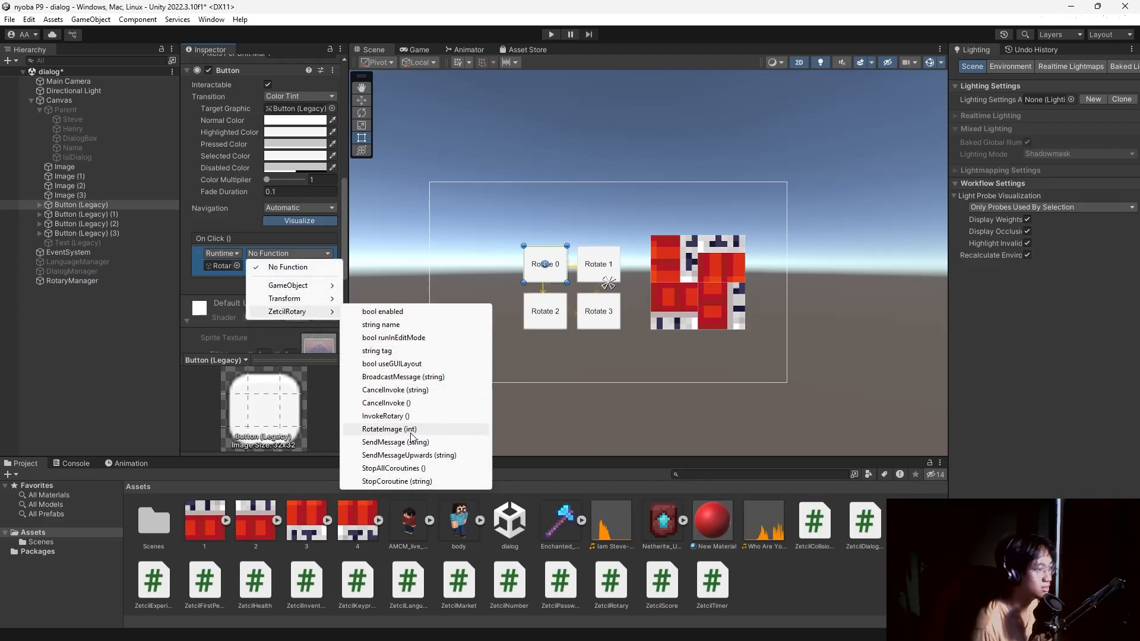
left_click(389, 430)
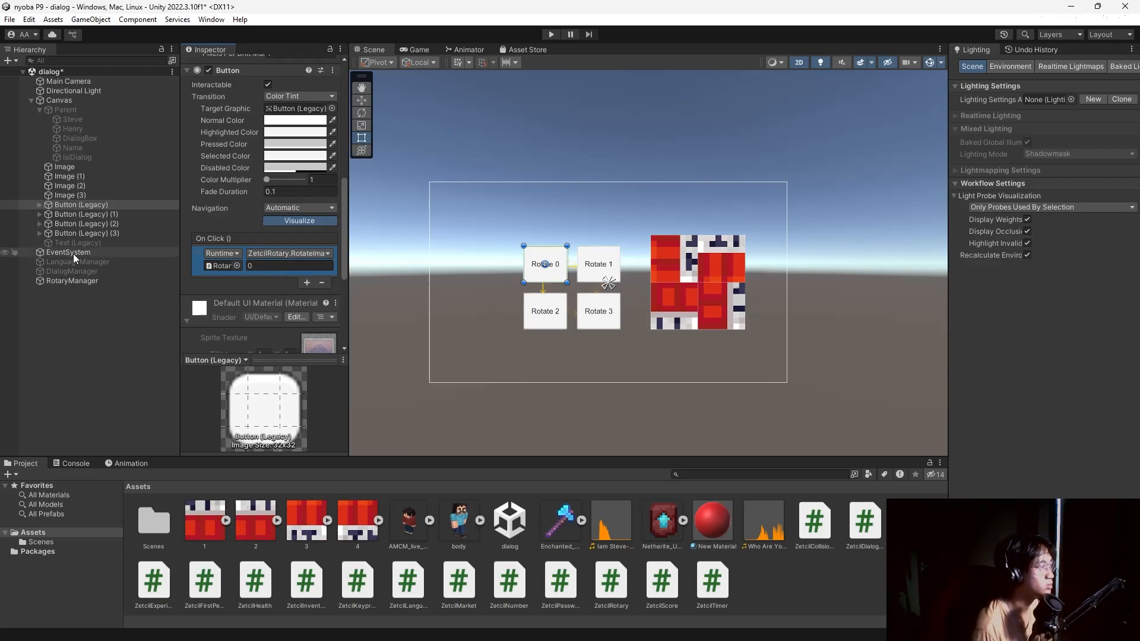
Review the RotaryManager, Image (1) and IsiDialog objects, then return to the rotate buttons.
left_click(88, 280)
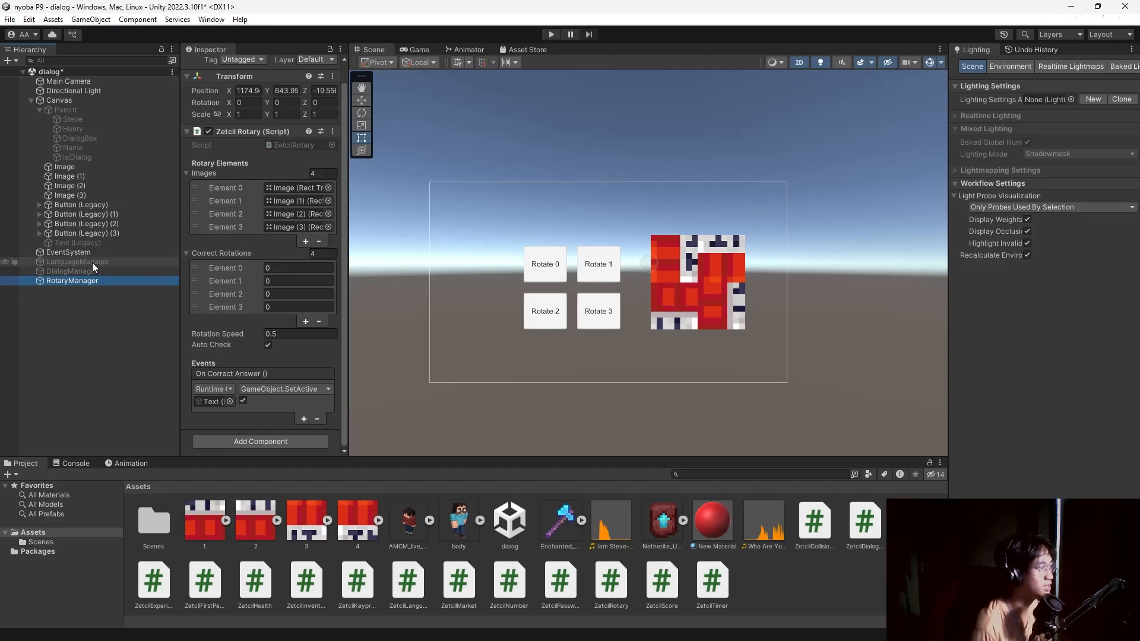
left_click(89, 177)
left_click(86, 160)
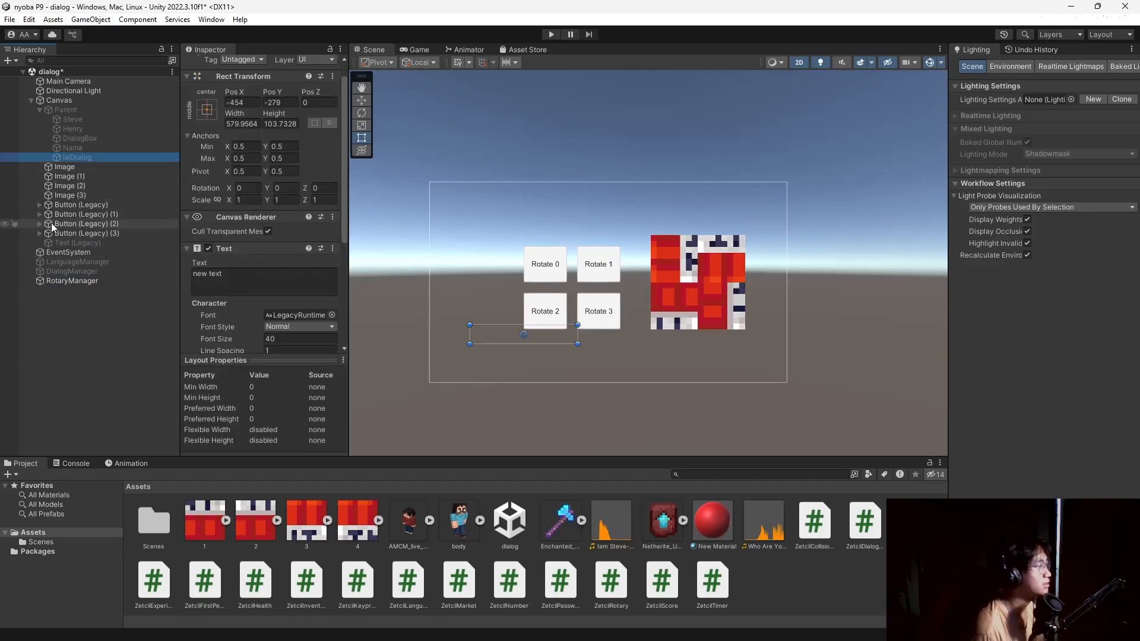
left_click(67, 205)
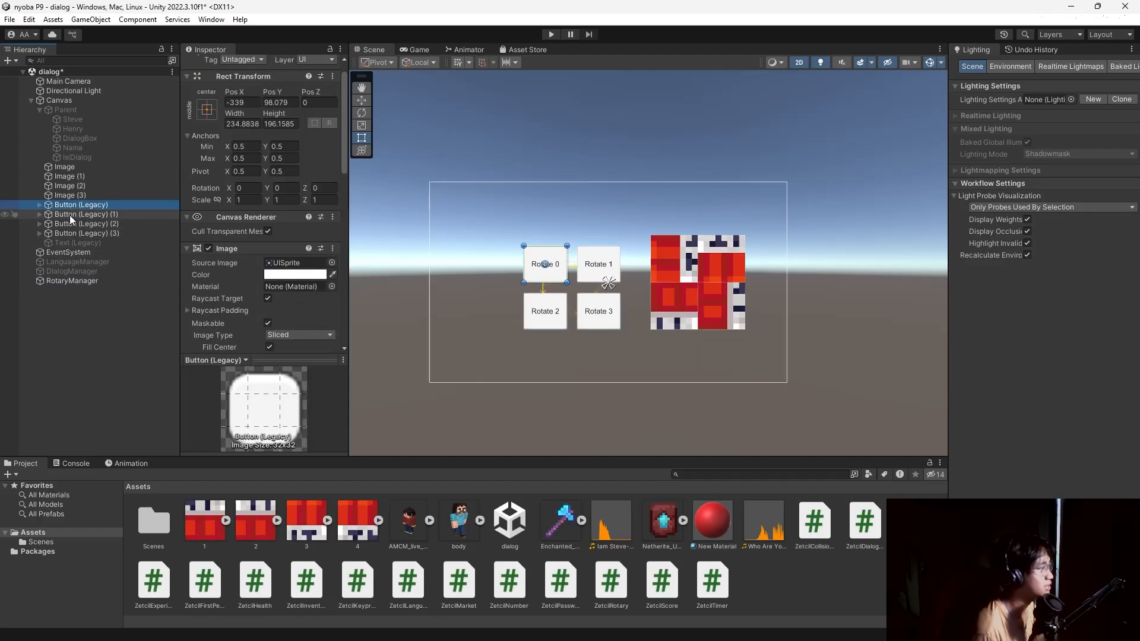
scroll(247, 284, "down", 5)
scroll(244, 280, "down", 8)
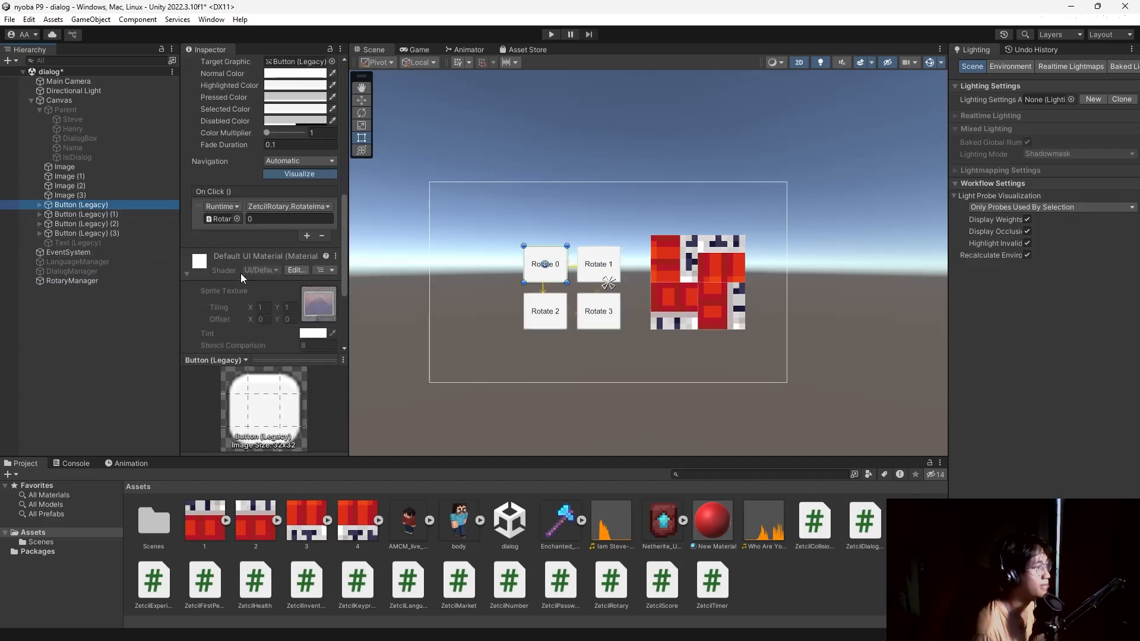
left_click(98, 214)
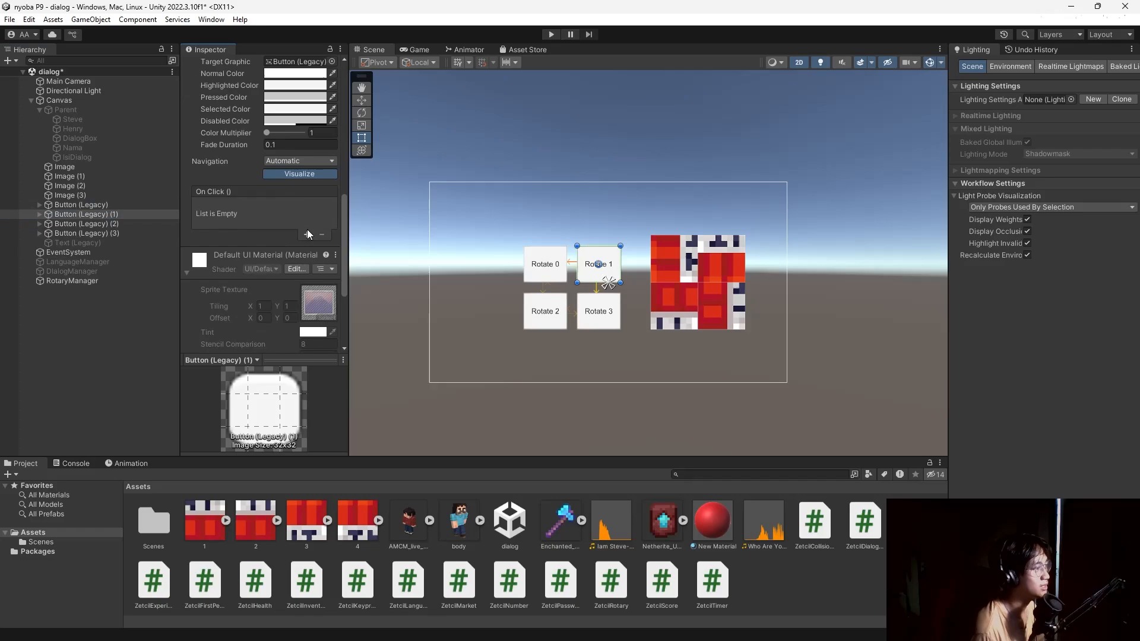
Make Rotate 1's On Click call RotaryManager's RotateImage with index 1.
left_click(307, 236)
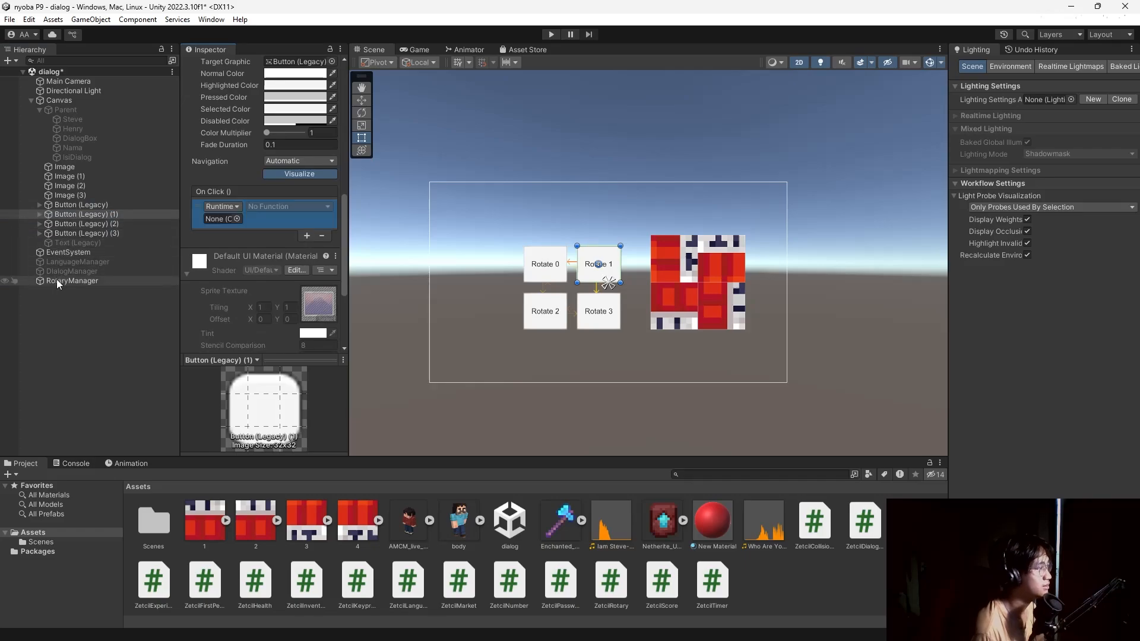
left_click_drag(55, 280, 207, 226)
left_click(289, 206)
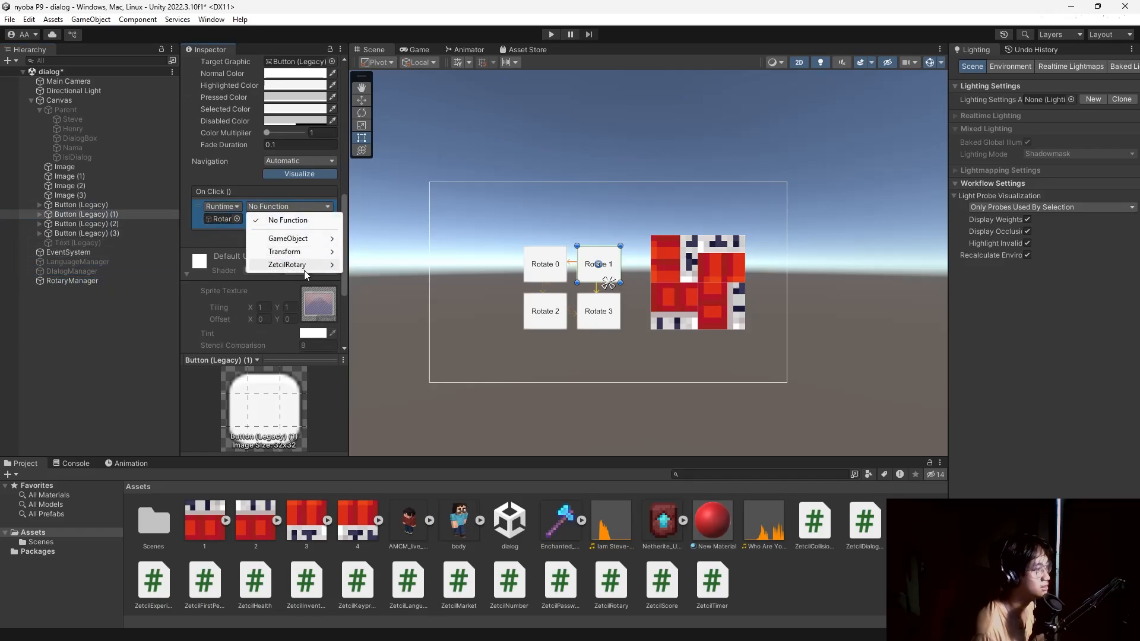
mouse_move(287, 264)
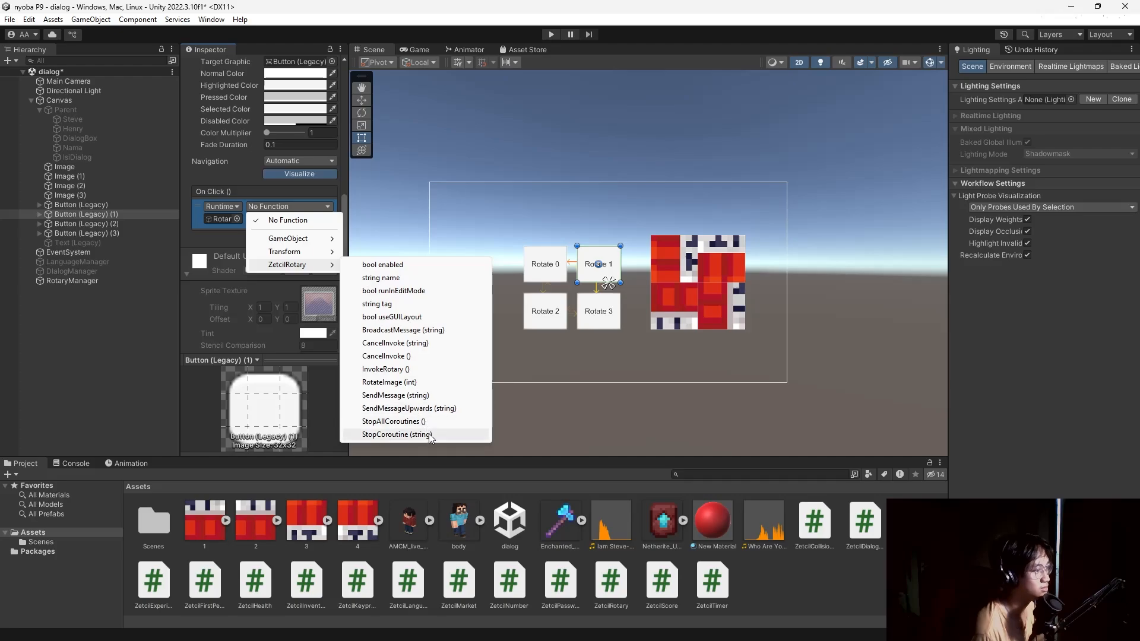
left_click(390, 382)
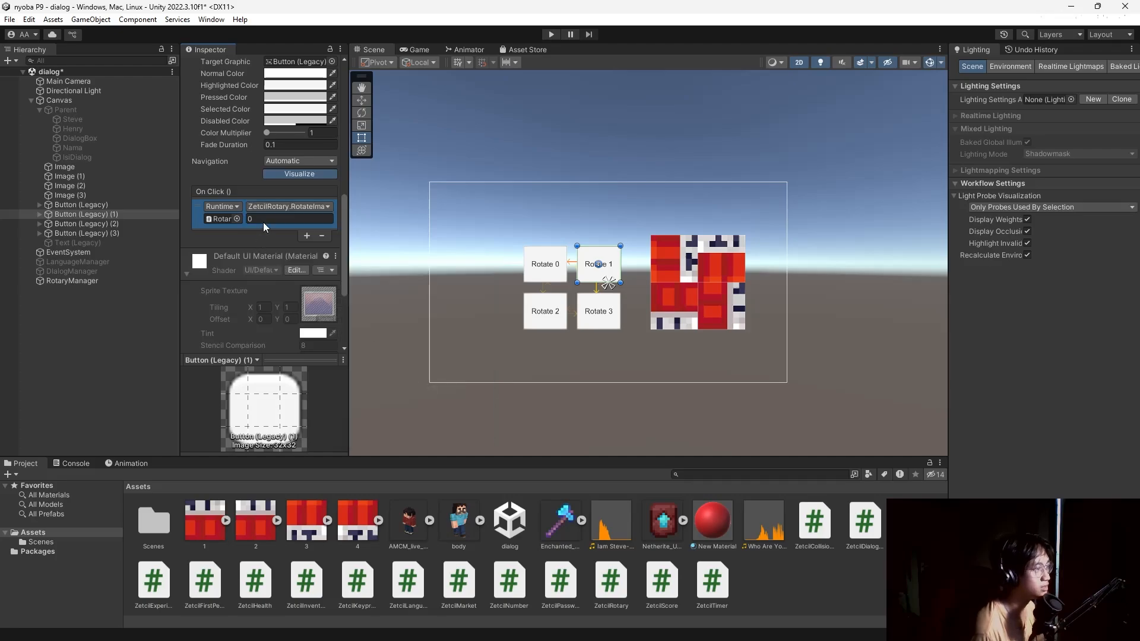
left_click(263, 222)
type("1")
Make Rotate 2's On Click call RotaryManager's RotateImage with index 2.
left_click(70, 223)
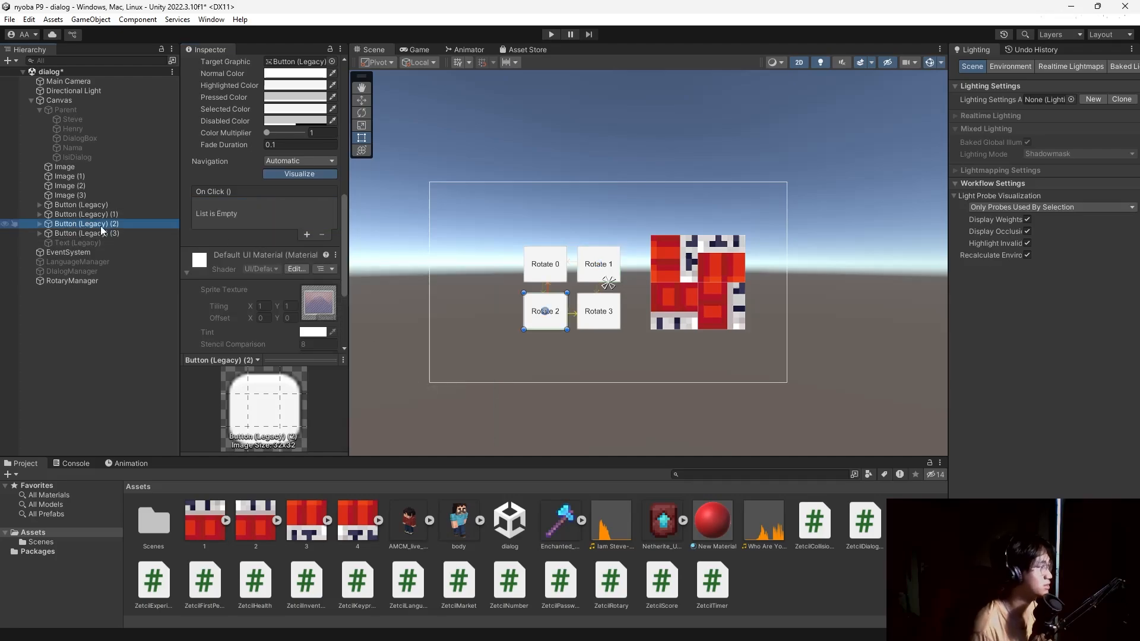
left_click(307, 235)
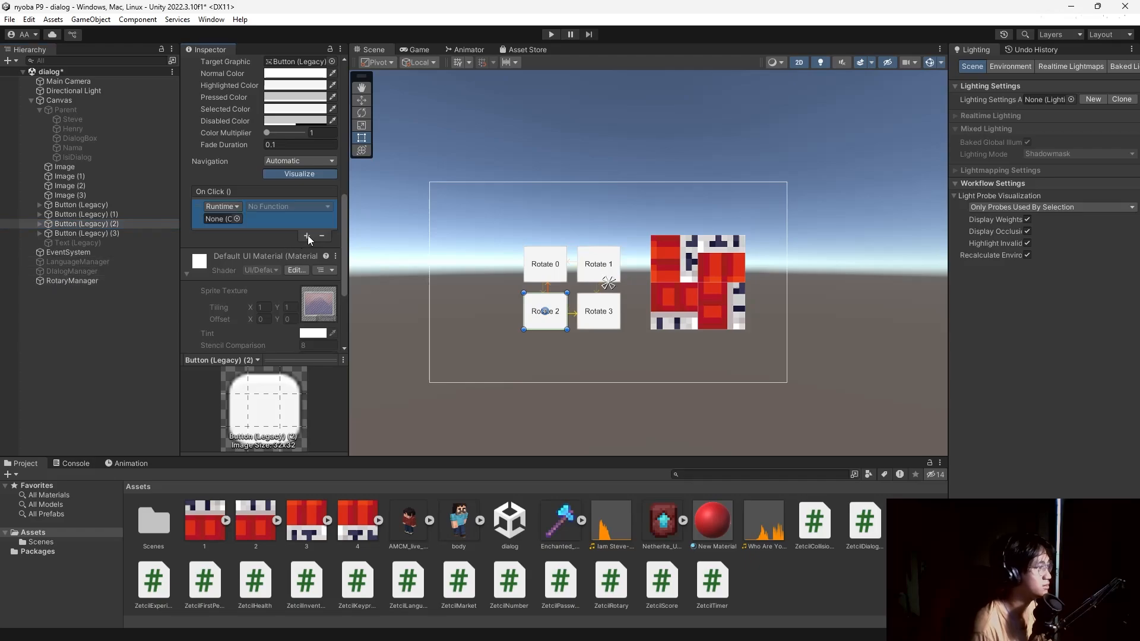
left_click_drag(95, 278, 219, 222)
left_click(288, 206)
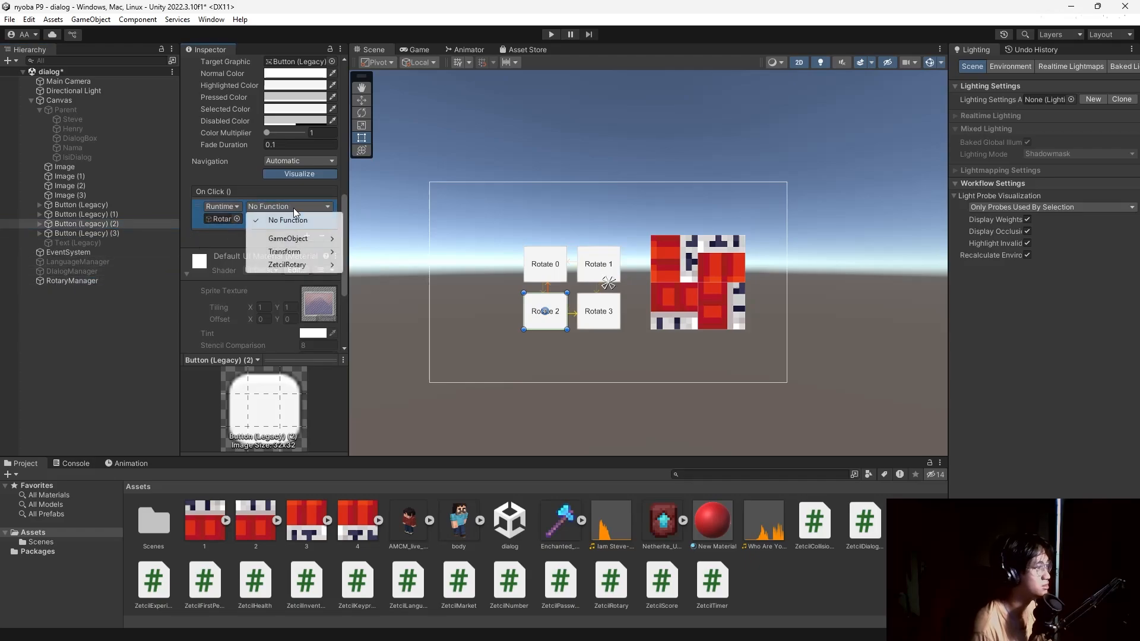
mouse_move(288, 264)
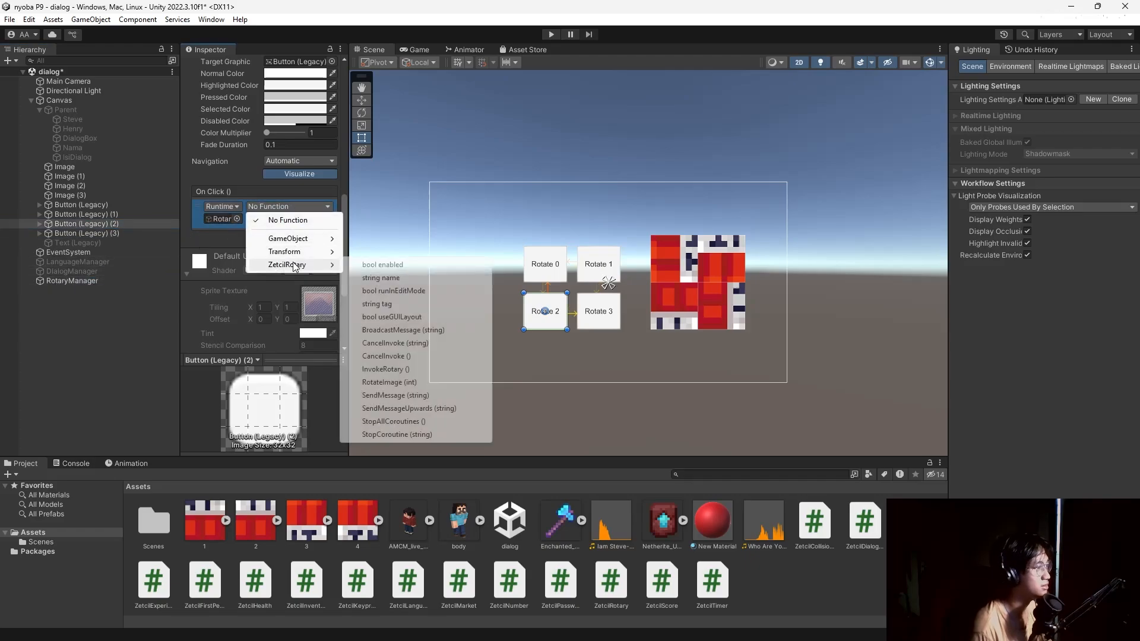
left_click(393, 383)
left_click(275, 219)
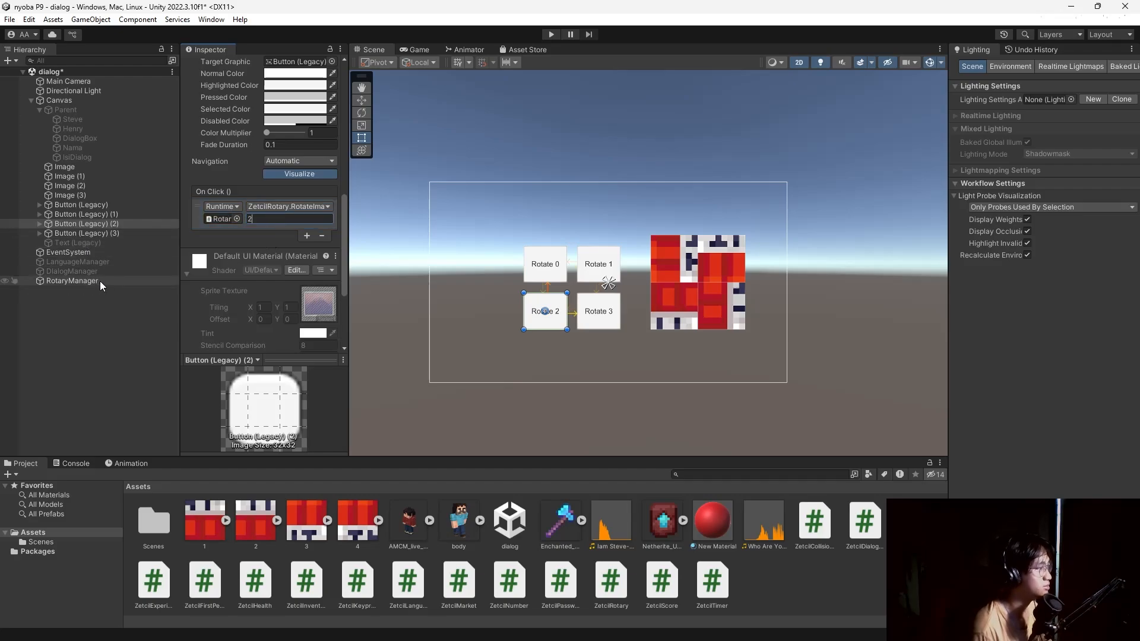
Make Rotate 3's On Click call RotaryManager's RotateImage with index 3.
left_click(89, 233)
left_click(307, 235)
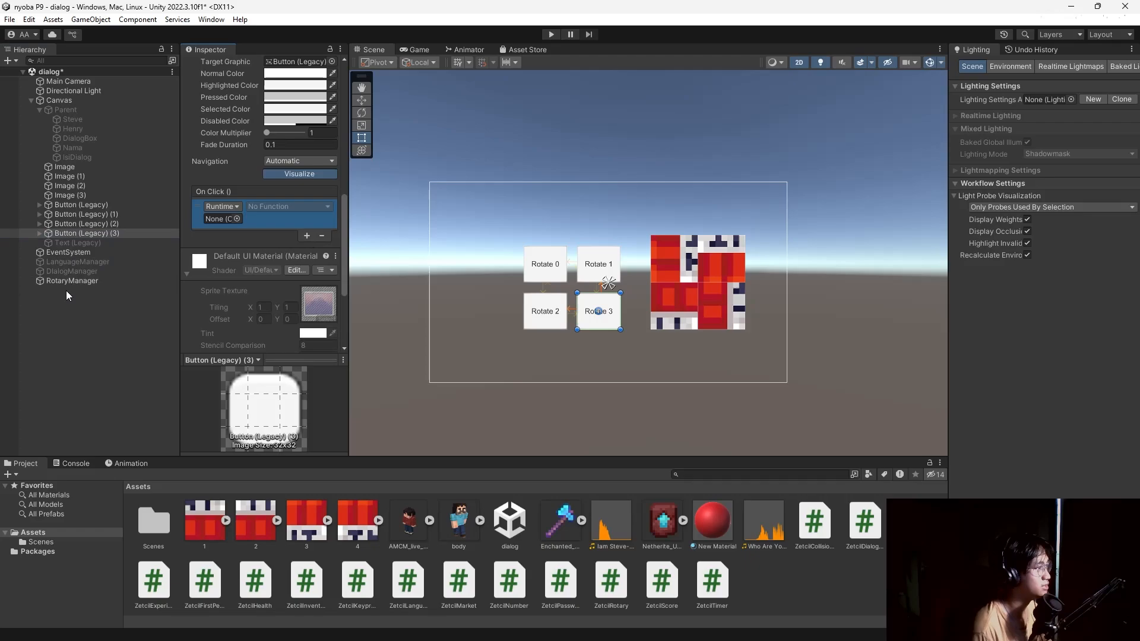
left_click_drag(78, 281, 224, 219)
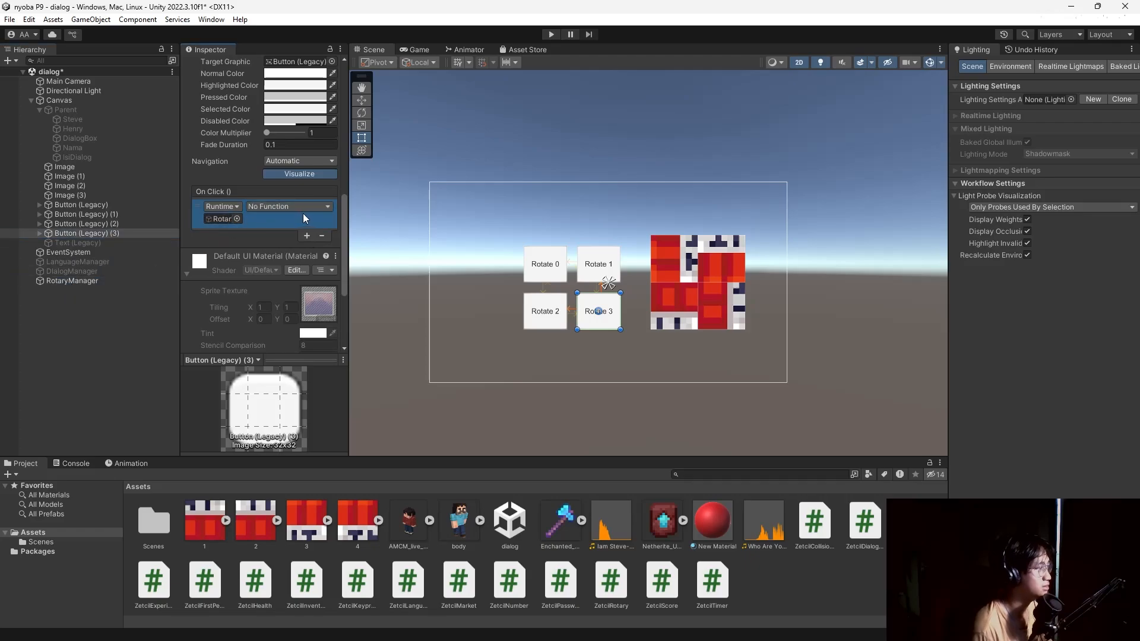
left_click(300, 207)
mouse_move(288, 265)
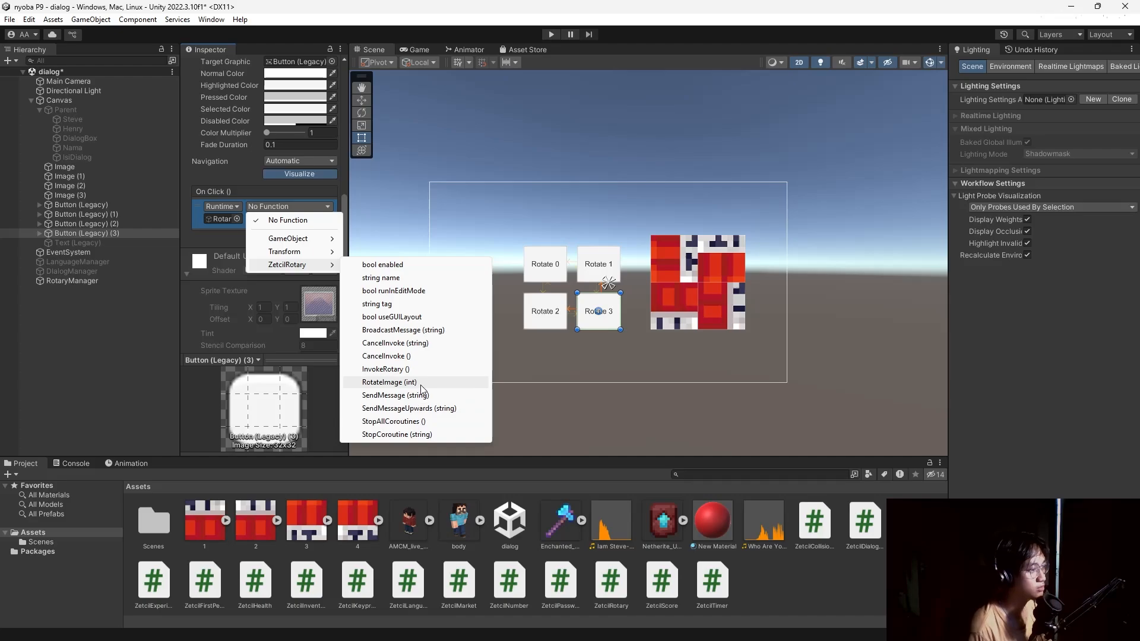
left_click(422, 382)
left_click(270, 217)
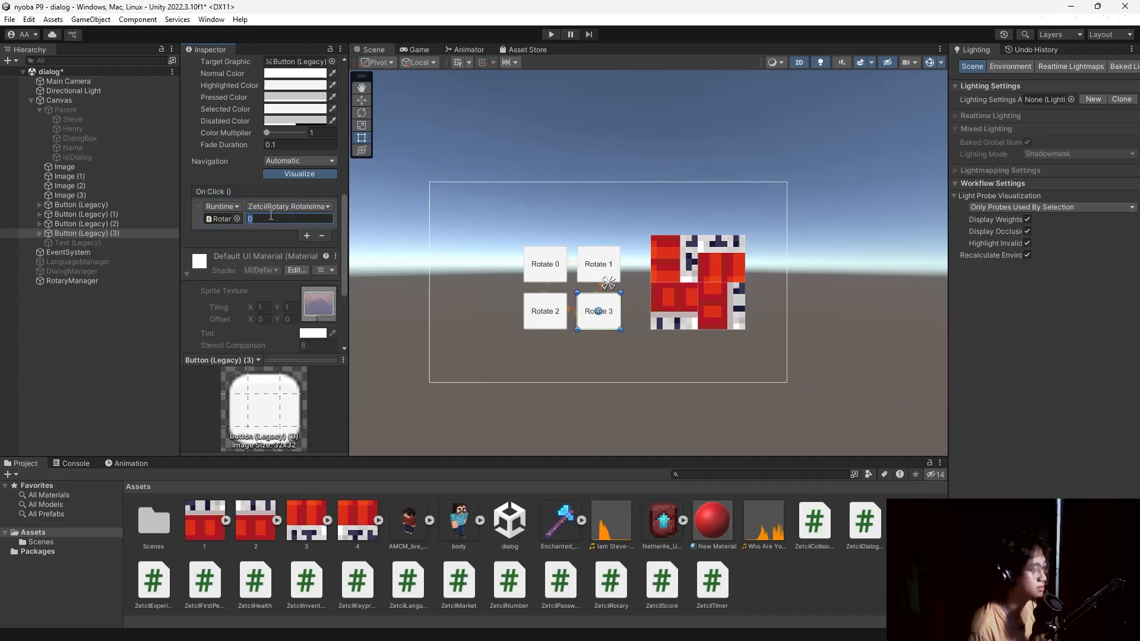
left_click(119, 361)
Enter Play mode and click all four rotate buttons to check each image piece turns.
left_click(551, 34)
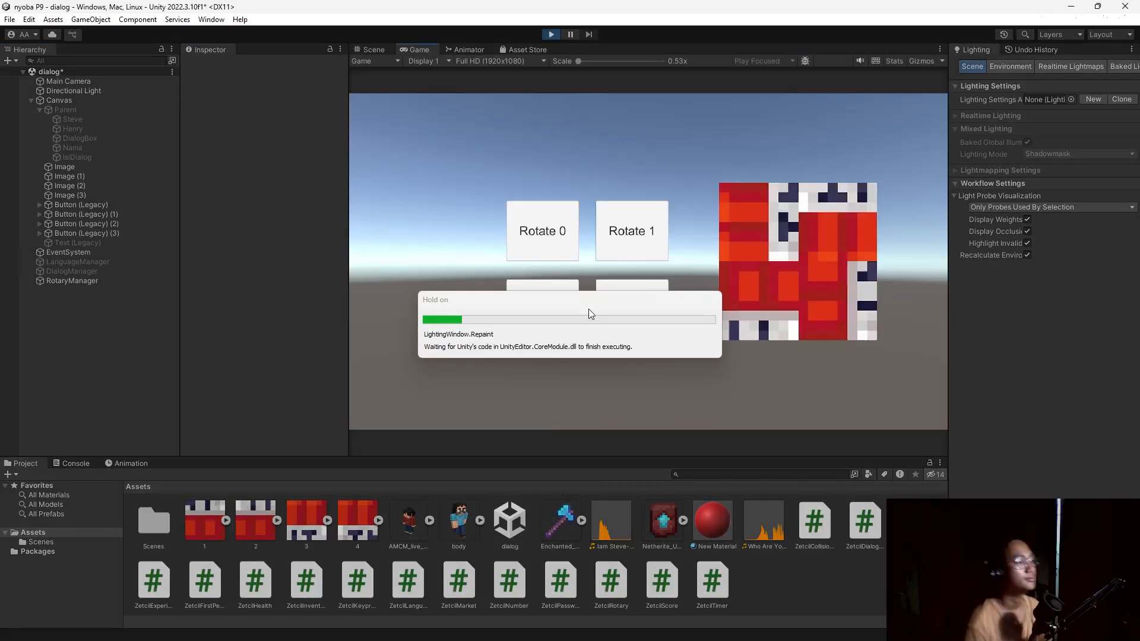
left_click(560, 238)
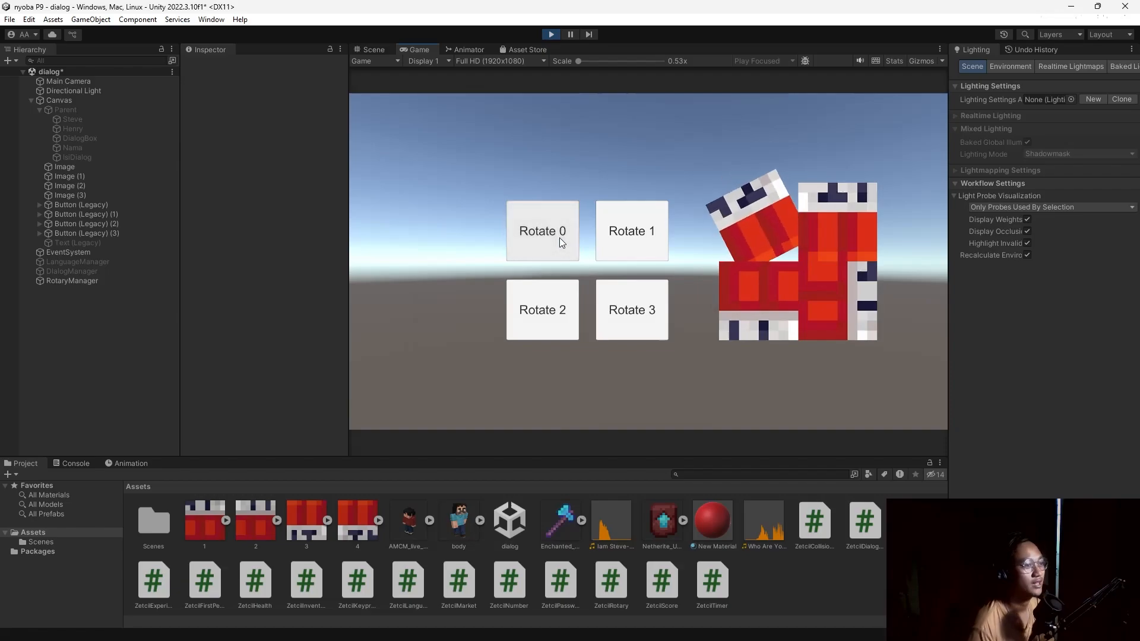
left_click(627, 240)
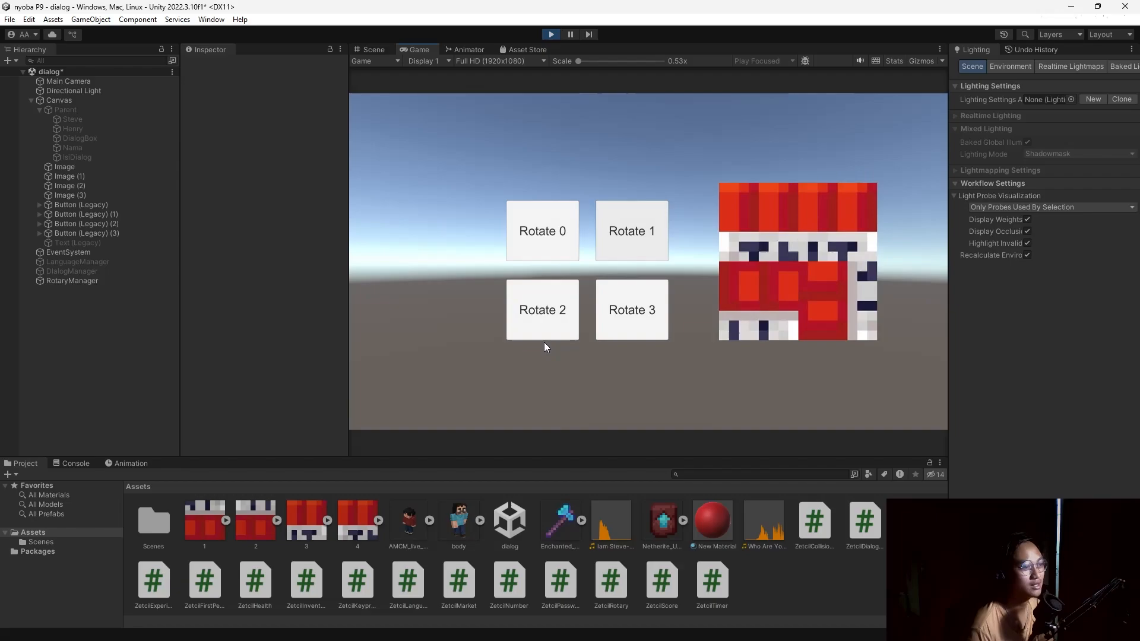
left_click(551, 324)
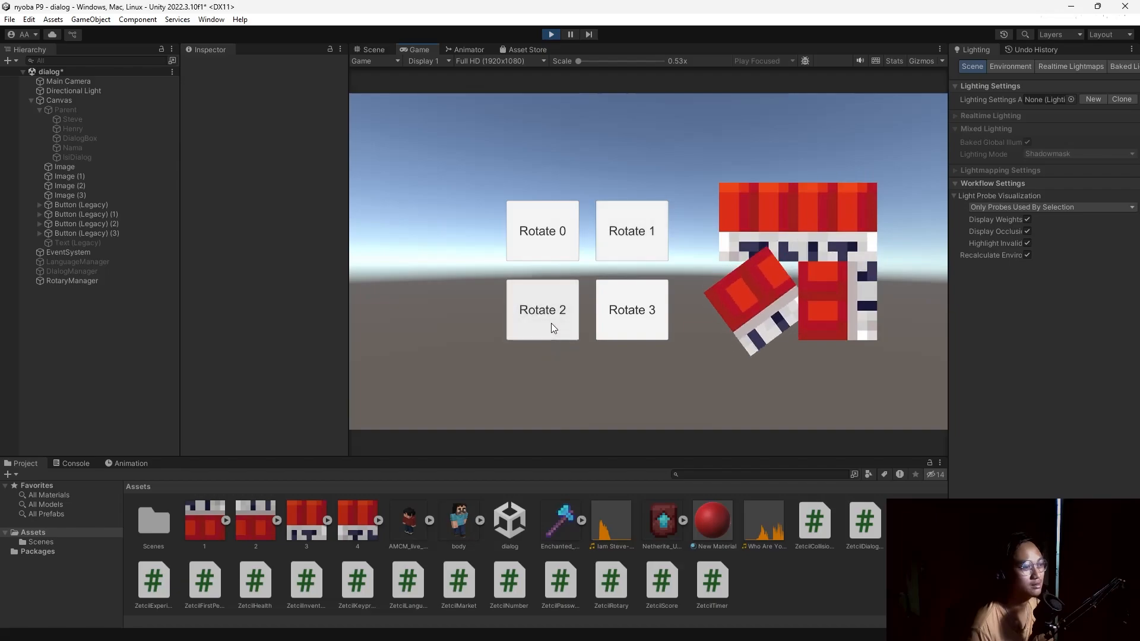
left_click(633, 315)
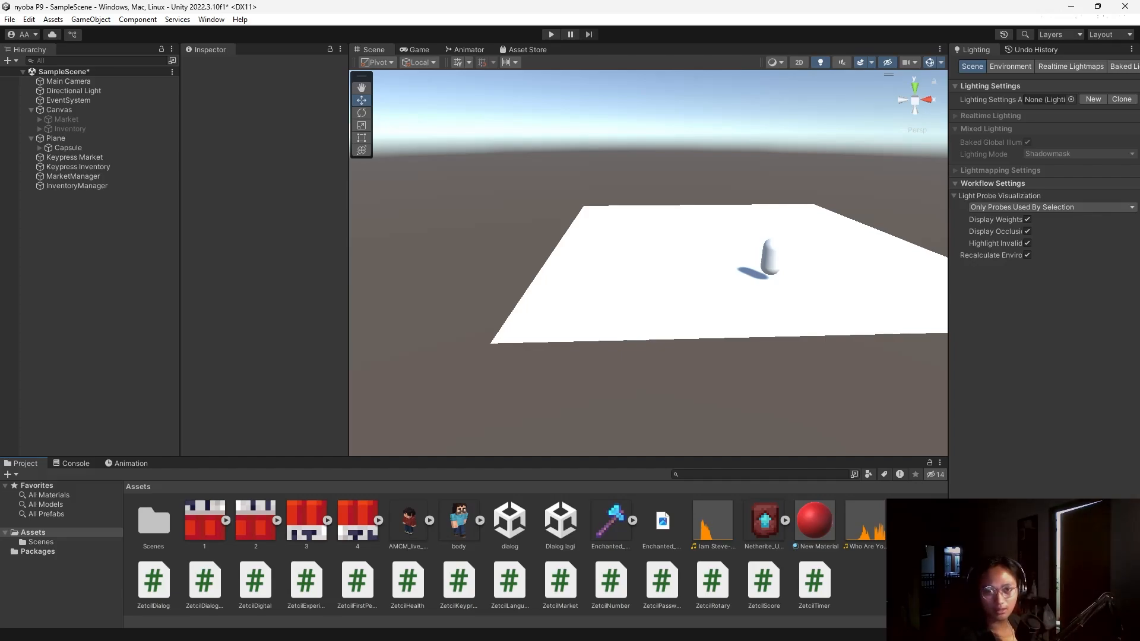
Create a new C# script in Assets named ZetcilCollectToOpen.
key("alt+Tab")
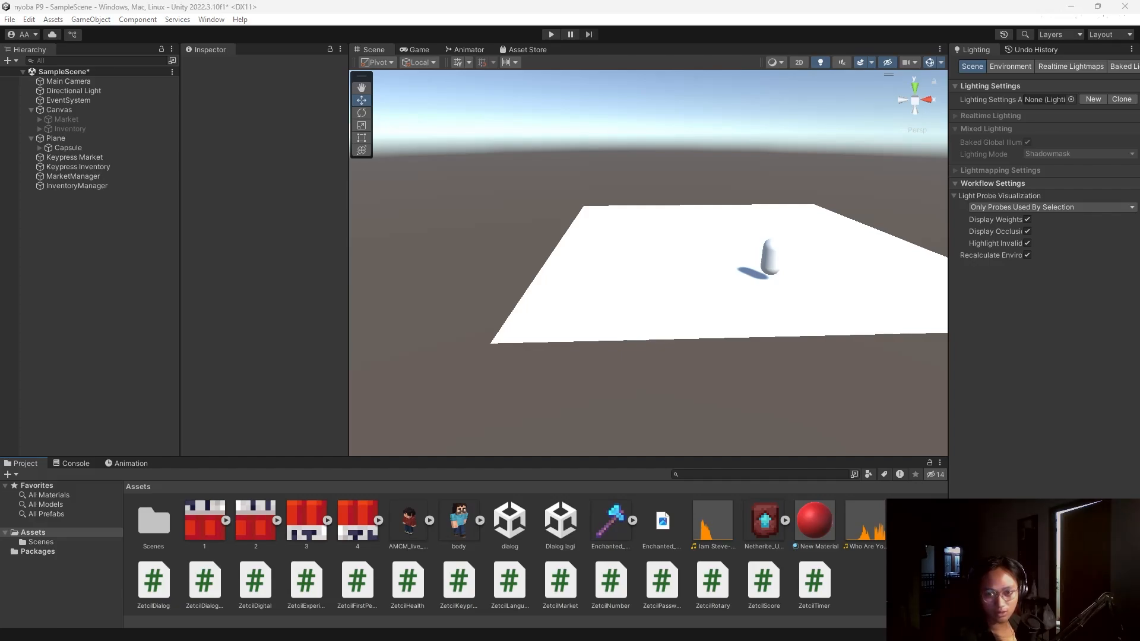
right_click(895, 499)
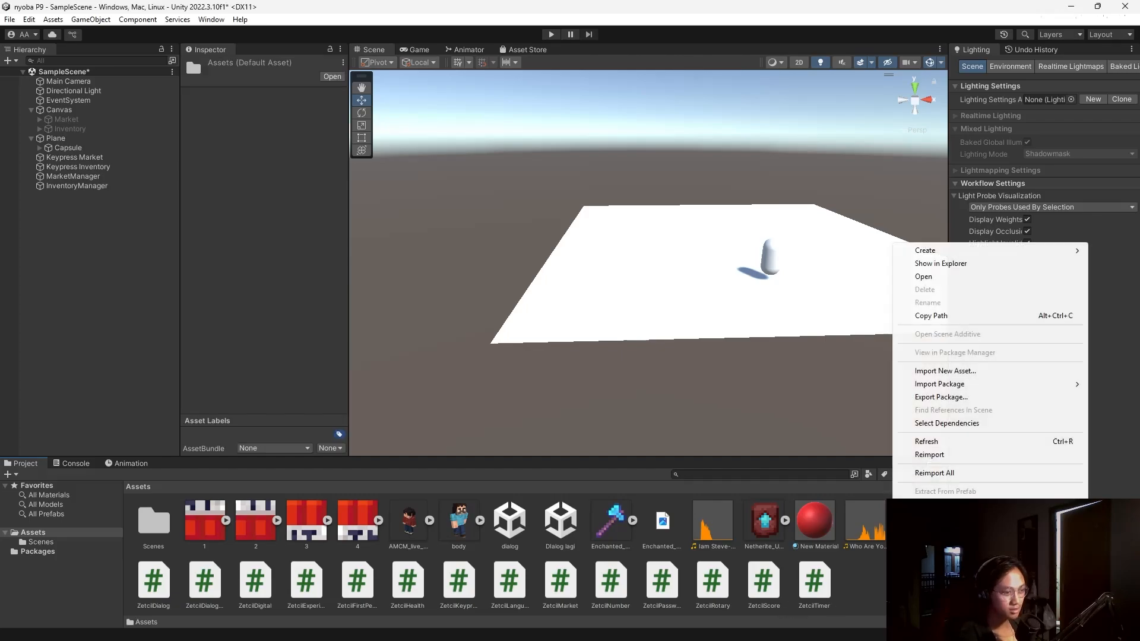
mouse_move(950, 250)
left_click(784, 87)
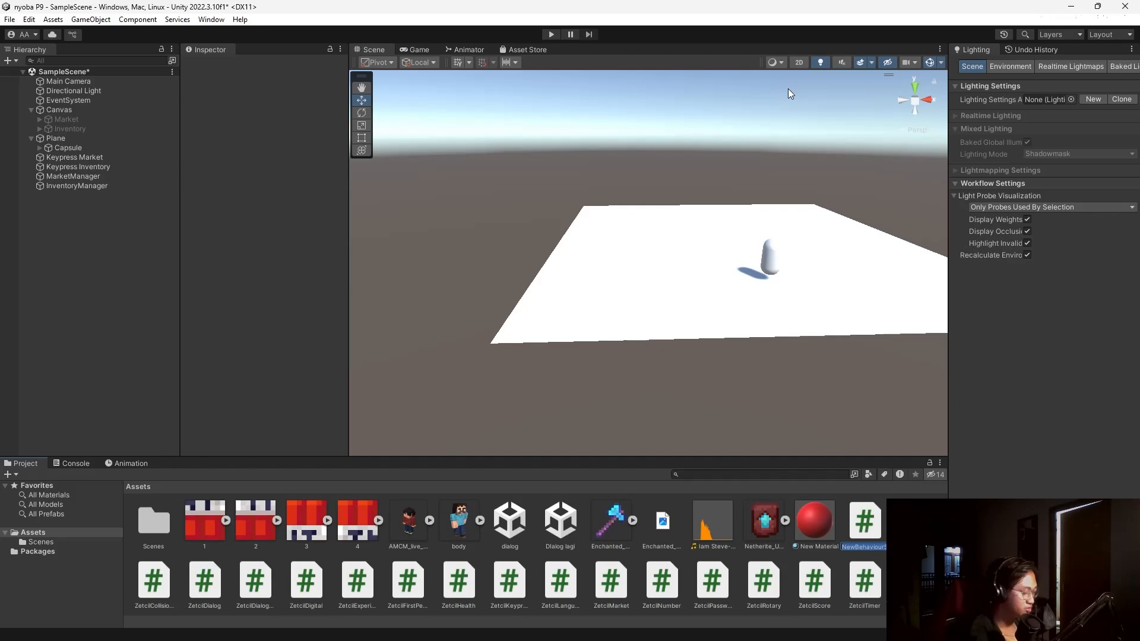
type("Z")
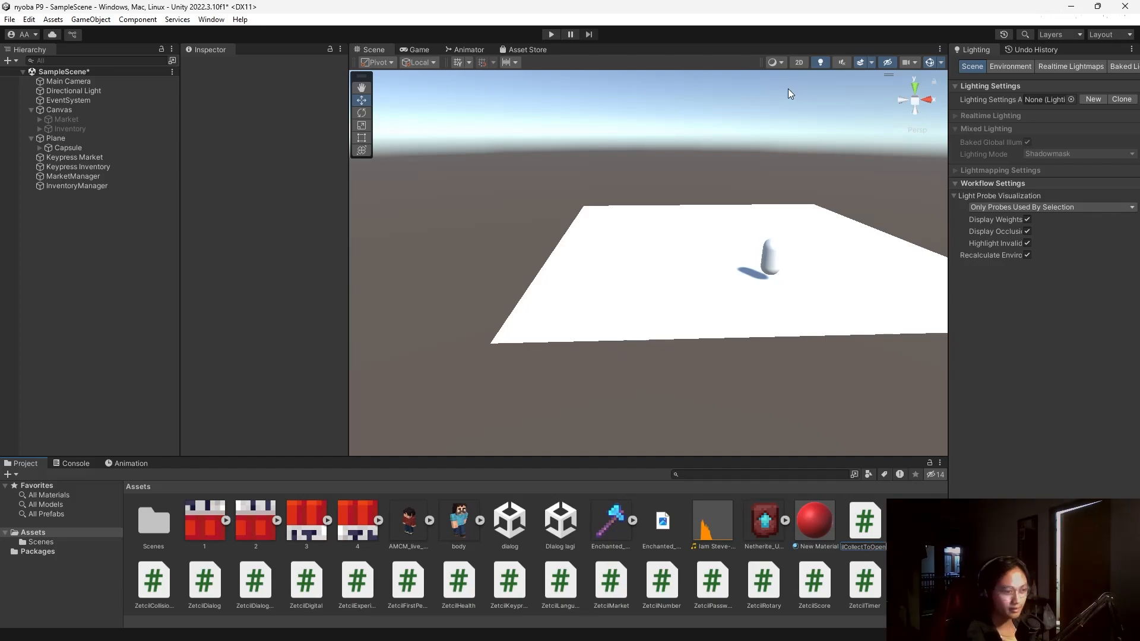
key("Return")
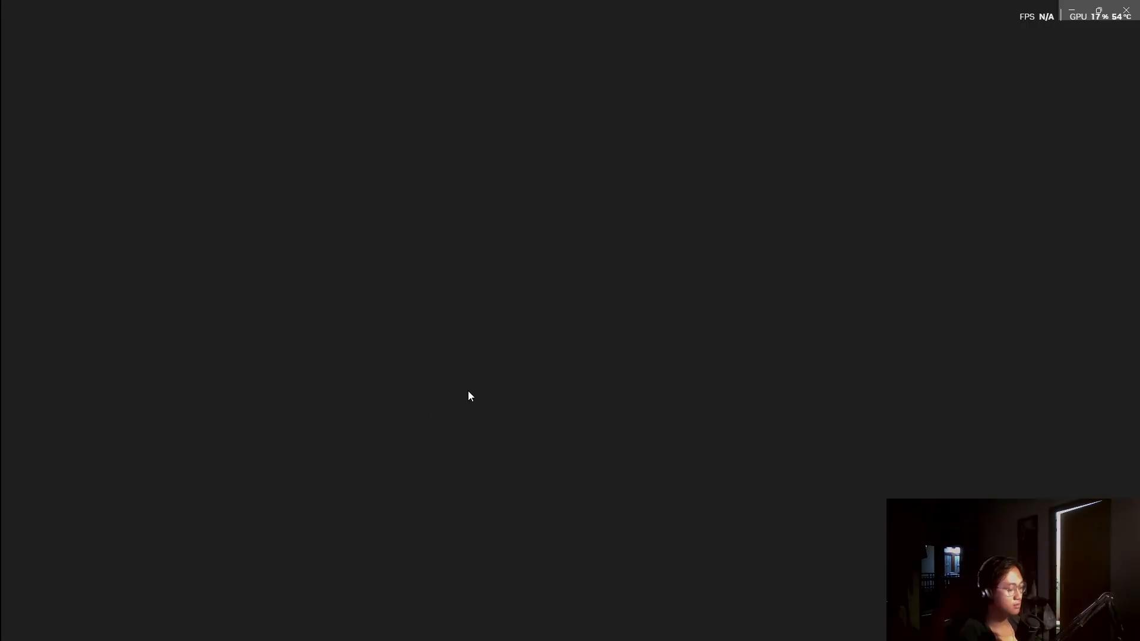
Replace ZetcilCollectToOpen.cs template code with the prepared collect script and return to Unity.
left_click(266, 300)
key("ctrl+a")
key("ctrl+v")
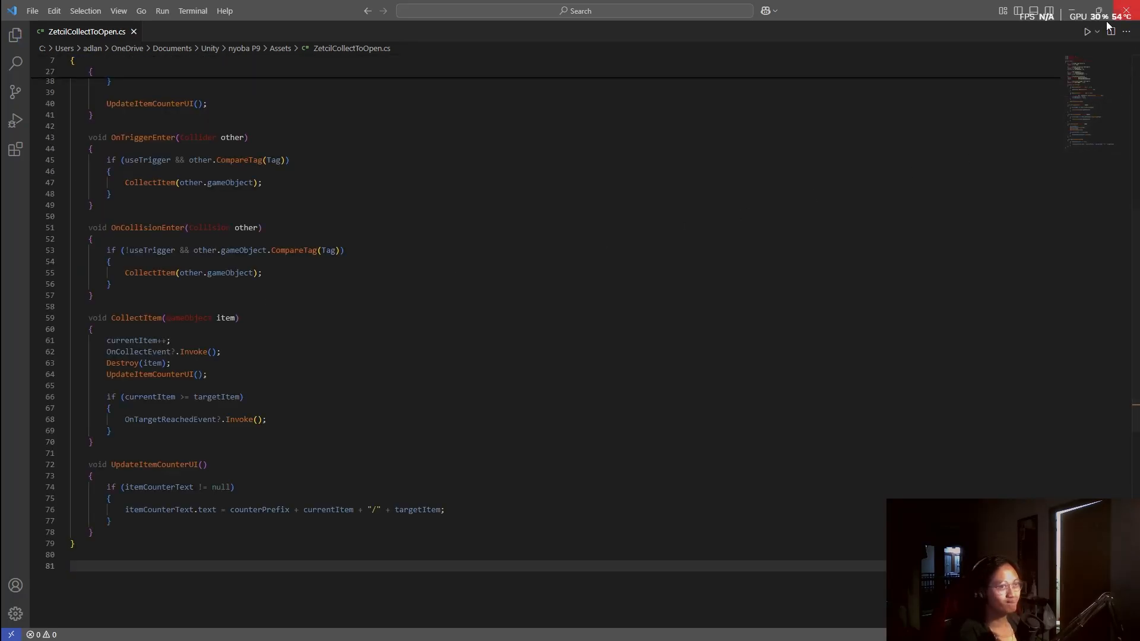
key("alt+Tab")
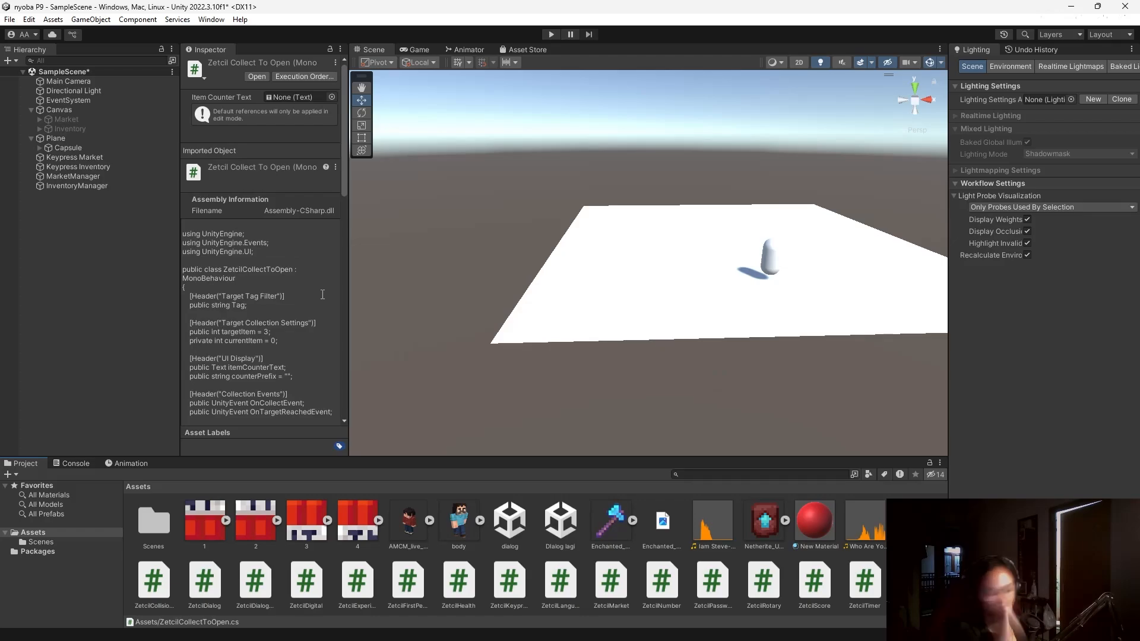
Fly the Scene view closer to the plane, then run Play mode briefly and stop.
right_click_drag(618, 231, 575, 262)
key("w")
key("a")
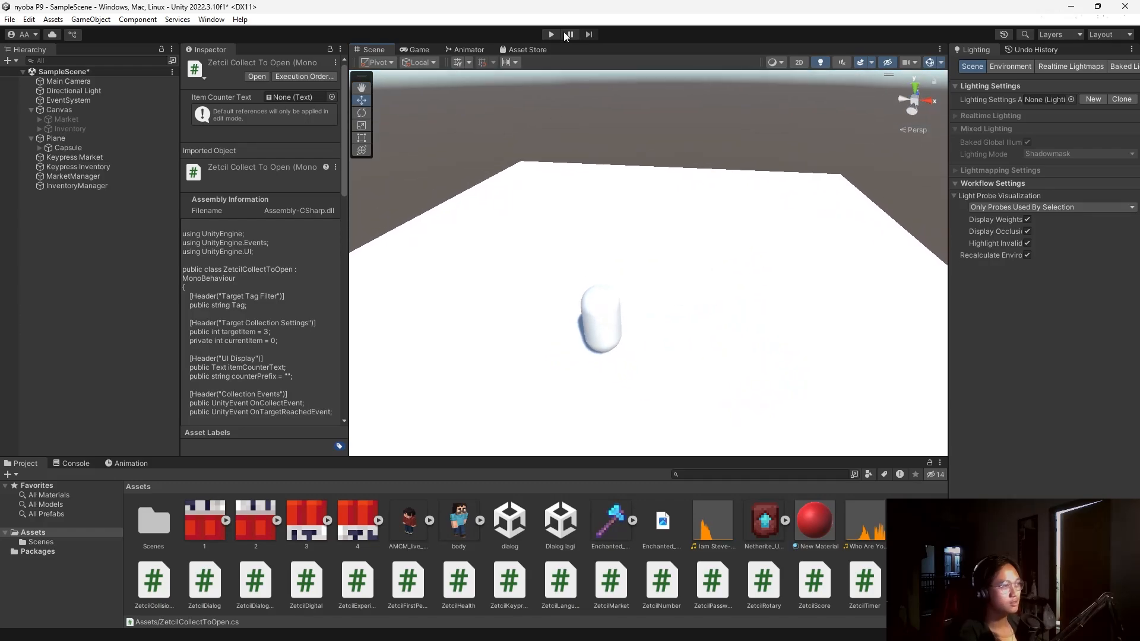
left_click(550, 33)
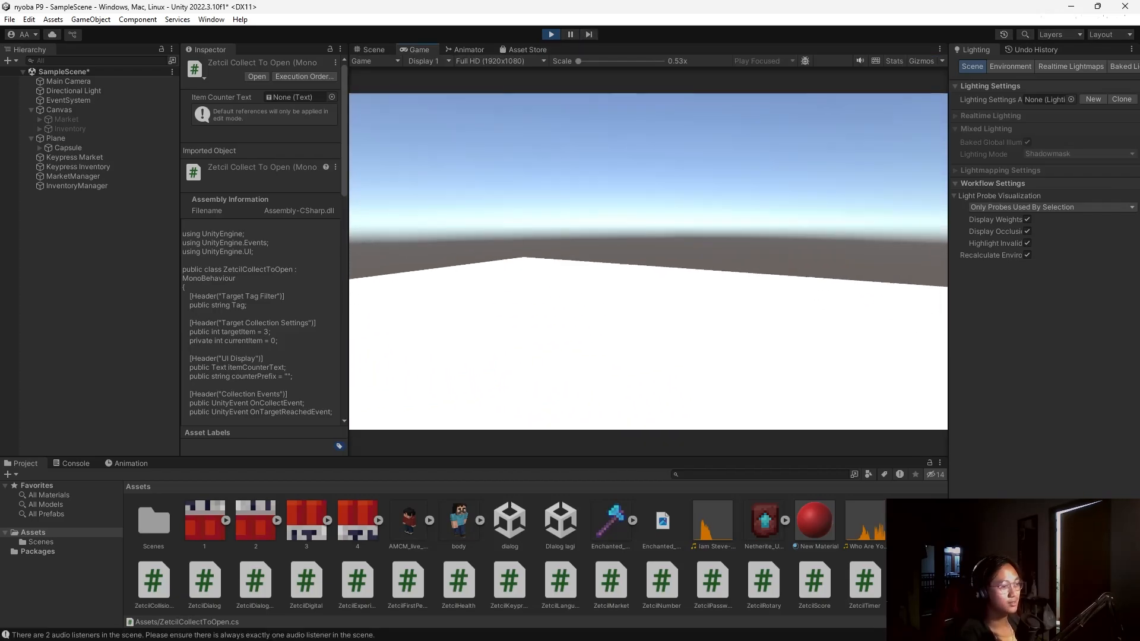
left_click(552, 35)
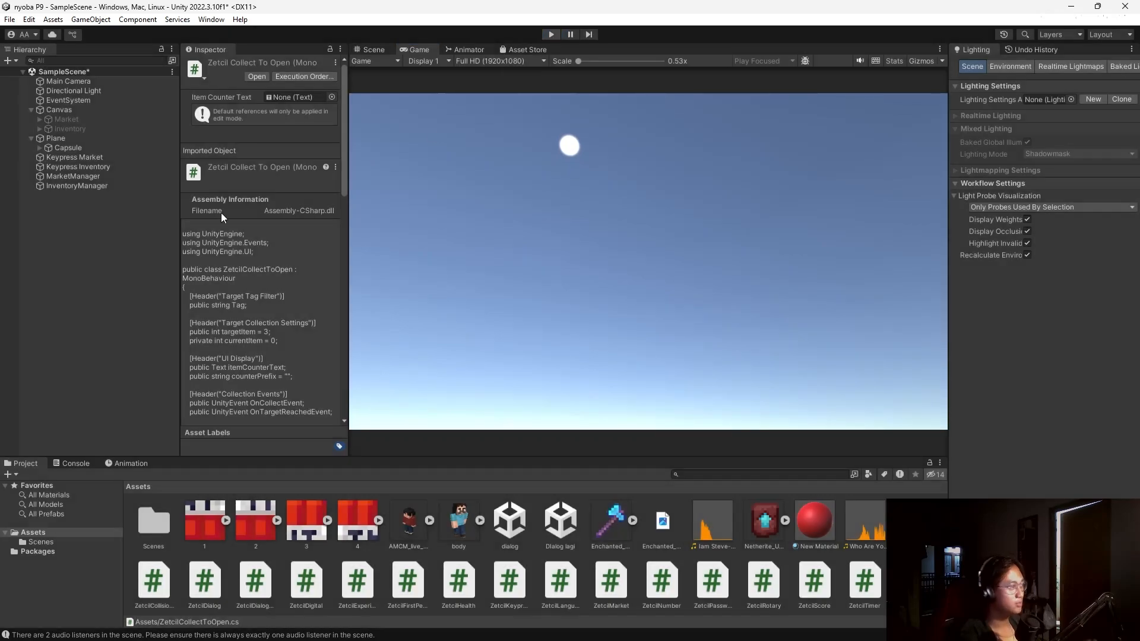
Attach ZetcilCollectToOpen to the Capsule, giving it Target Item 3.
left_click(68, 148)
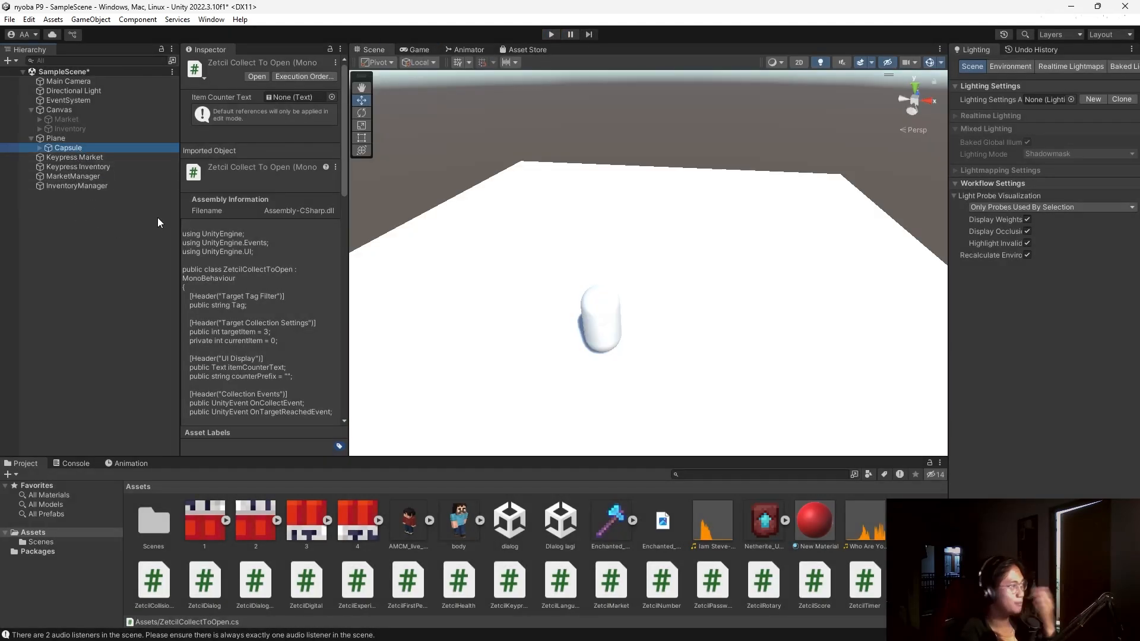
scroll(277, 341, "down", 15)
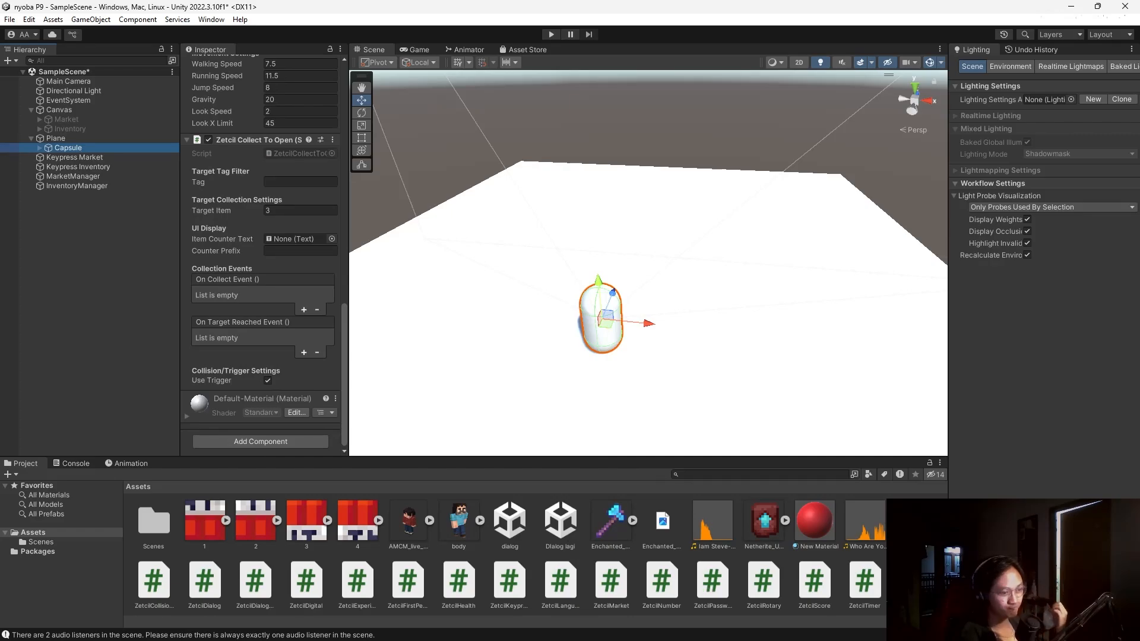
left_click_drag(915, 582, 268, 435)
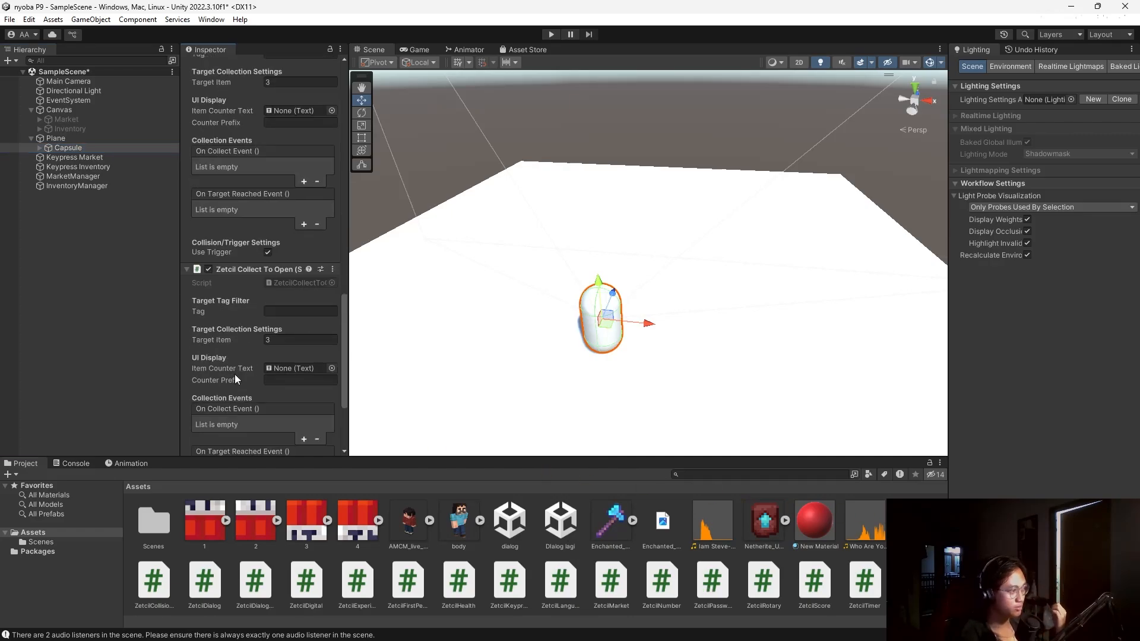
scroll(234, 374, "down", 10)
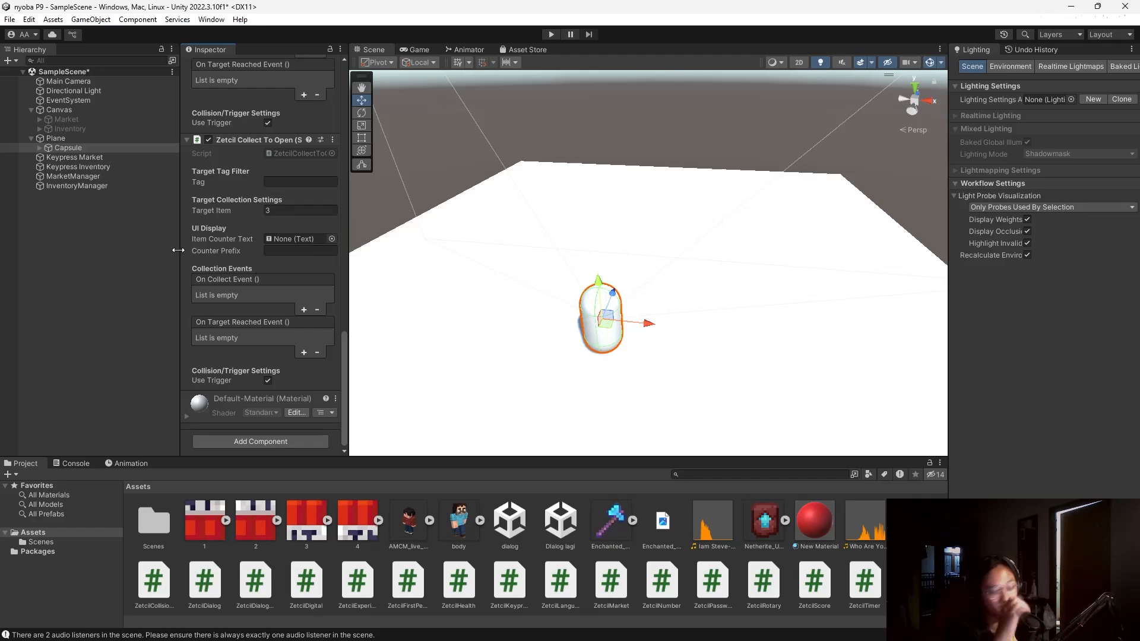
Create a stray Cube object under the Canvas.
left_click(80, 110)
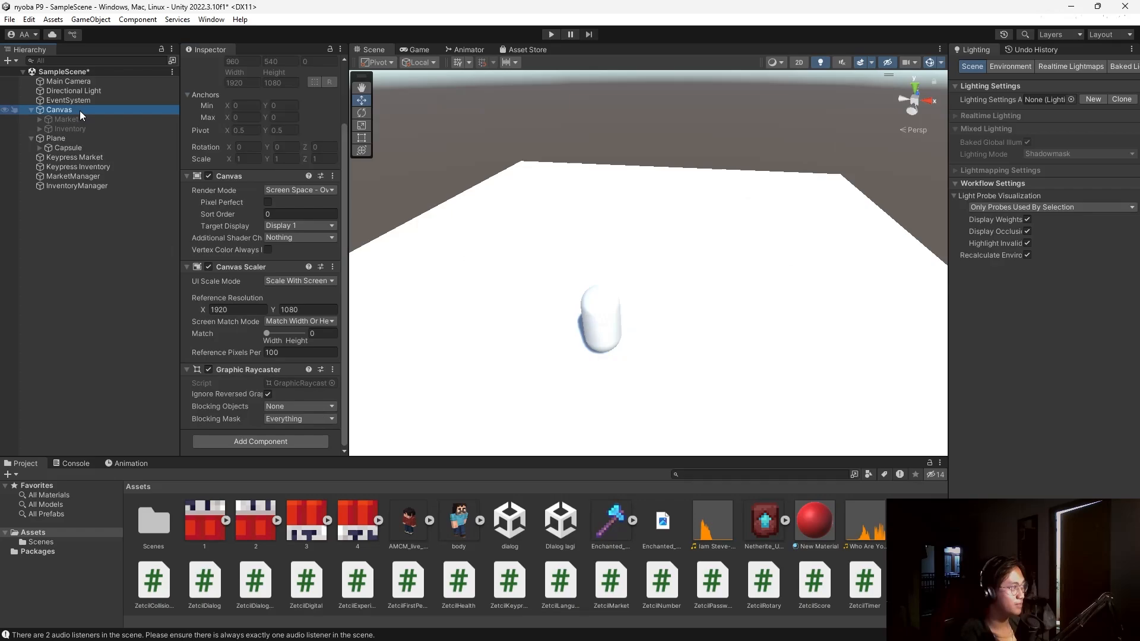
right_click(79, 110)
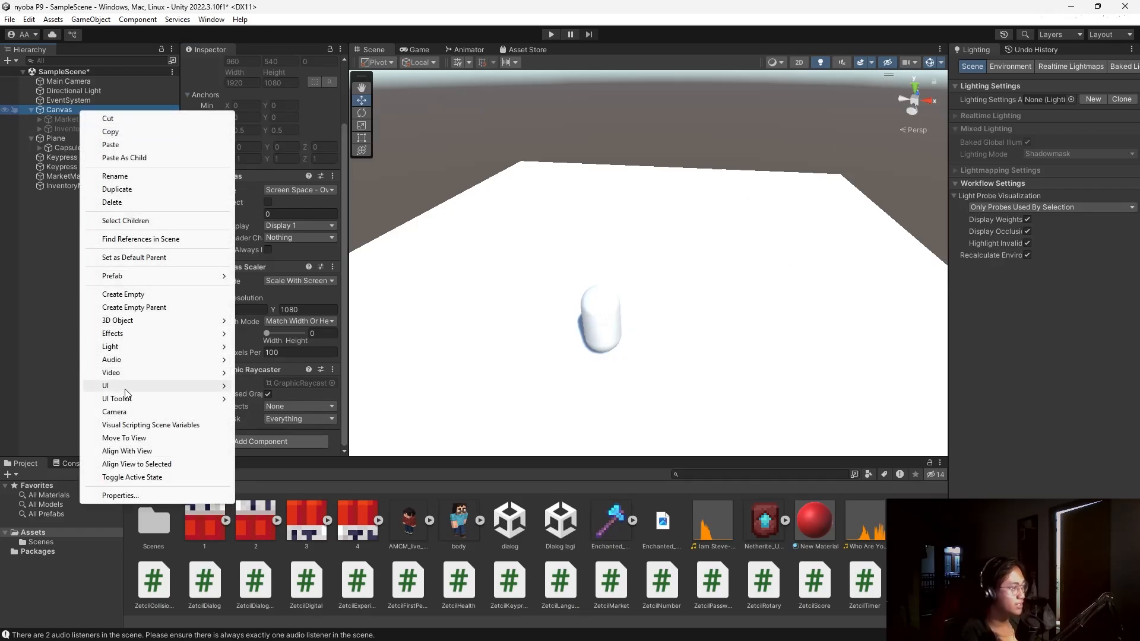
mouse_move(126, 387)
mouse_move(294, 571)
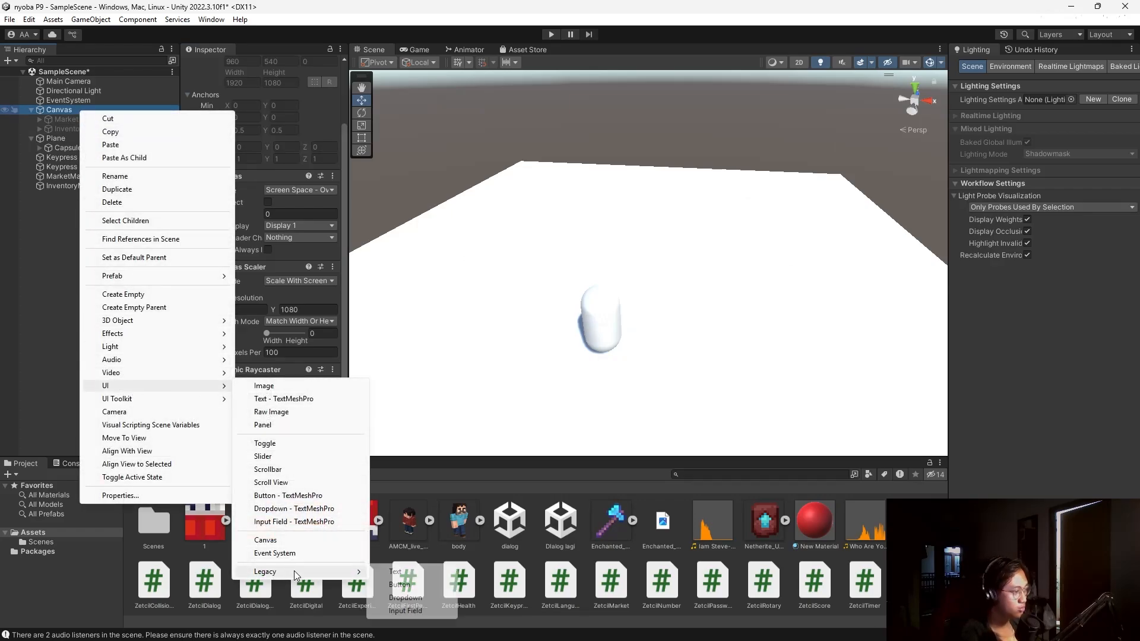
mouse_move(148, 321)
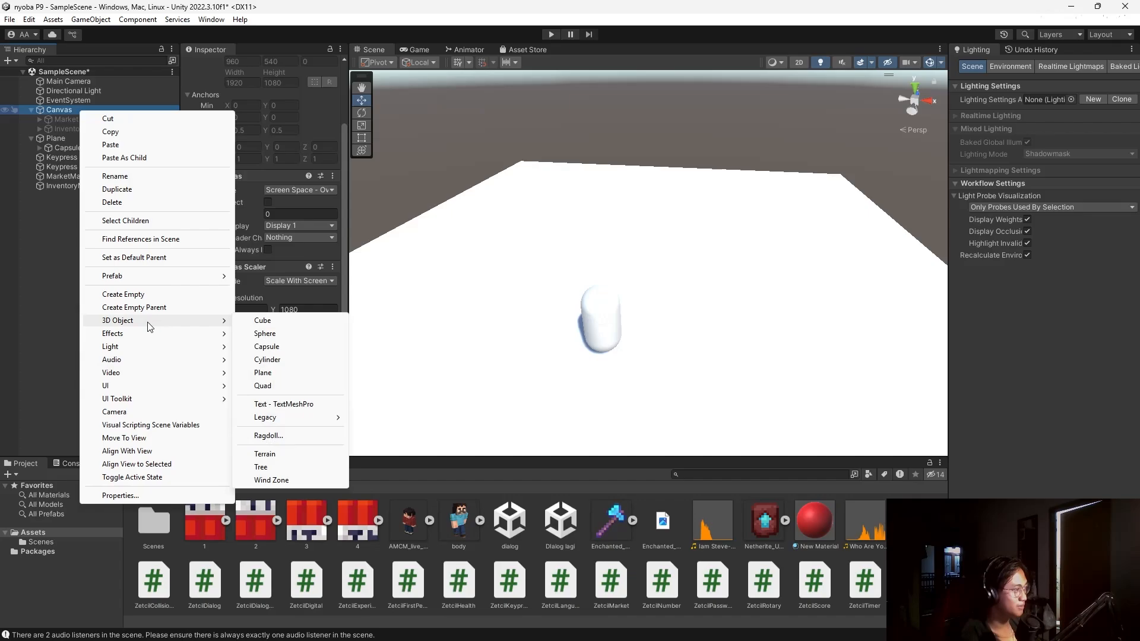
left_click(286, 321)
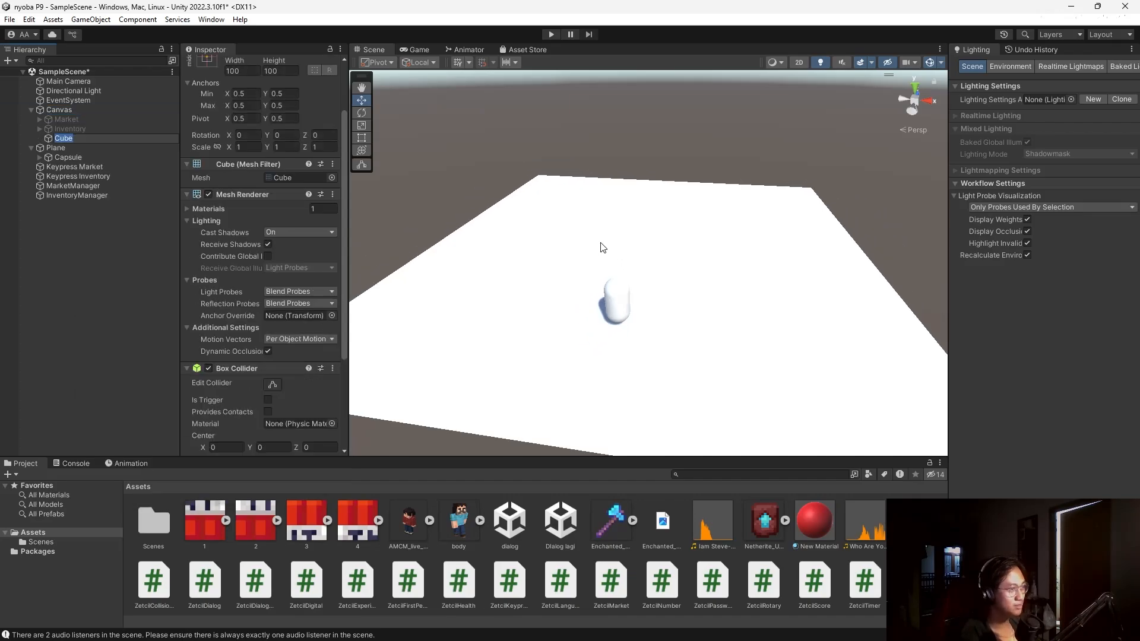
scroll(602, 247, "down", 2)
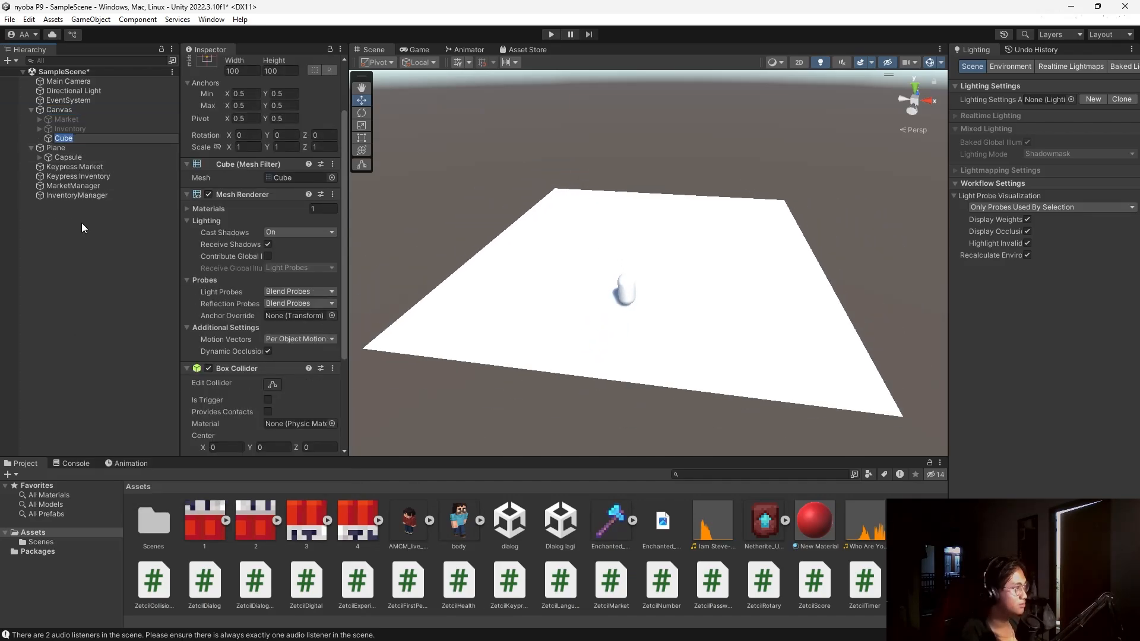
left_click(72, 137)
Delete the stray Canvas cube and add a new Cube under Plane, raised above it.
key("Delete")
left_click(74, 141)
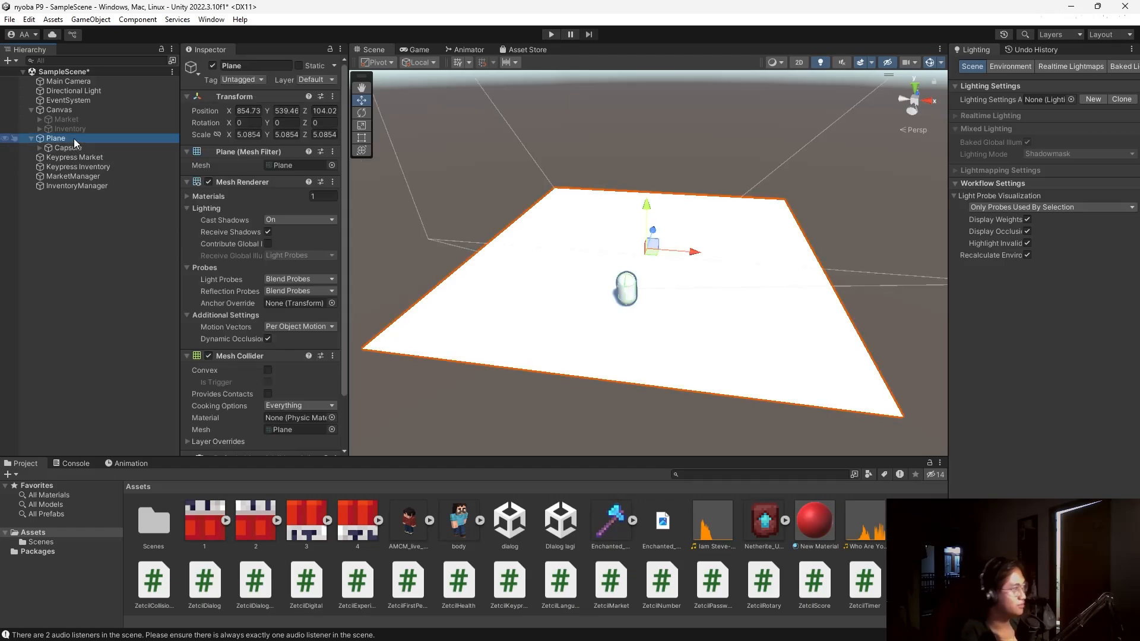
right_click(75, 141)
mouse_move(148, 349)
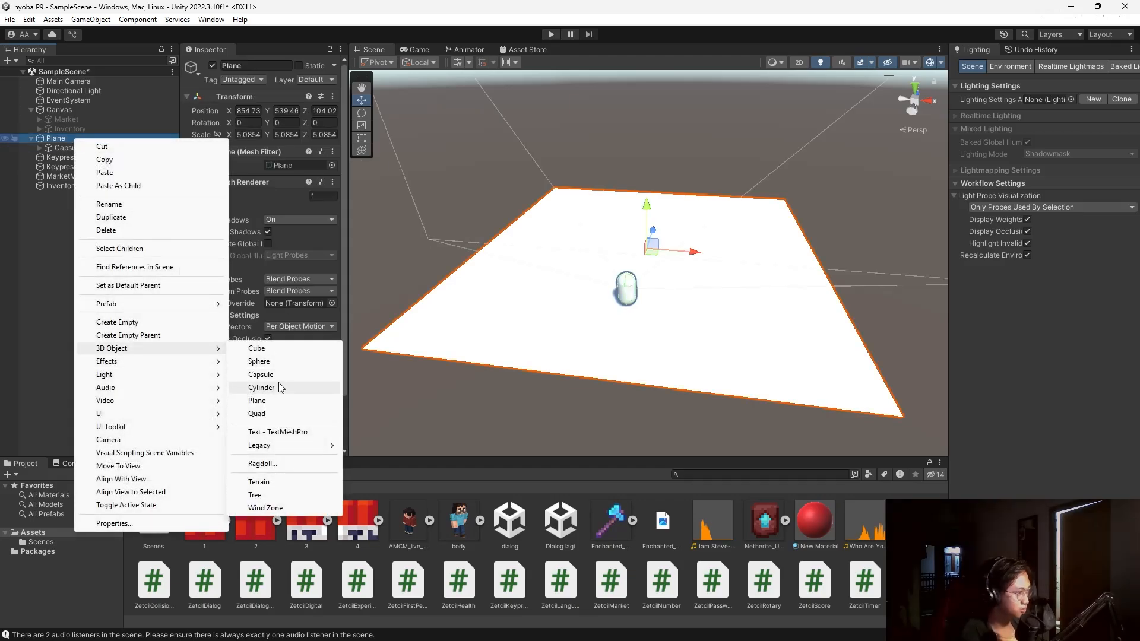
left_click(261, 349)
left_click_drag(647, 205, 741, 243)
Scale the cube into a tall, wide, thin wall of about 10.58 × 6.62 × 1.34.
left_click(362, 125)
left_click_drag(646, 186, 647, 89)
left_click_drag(695, 235, 881, 237)
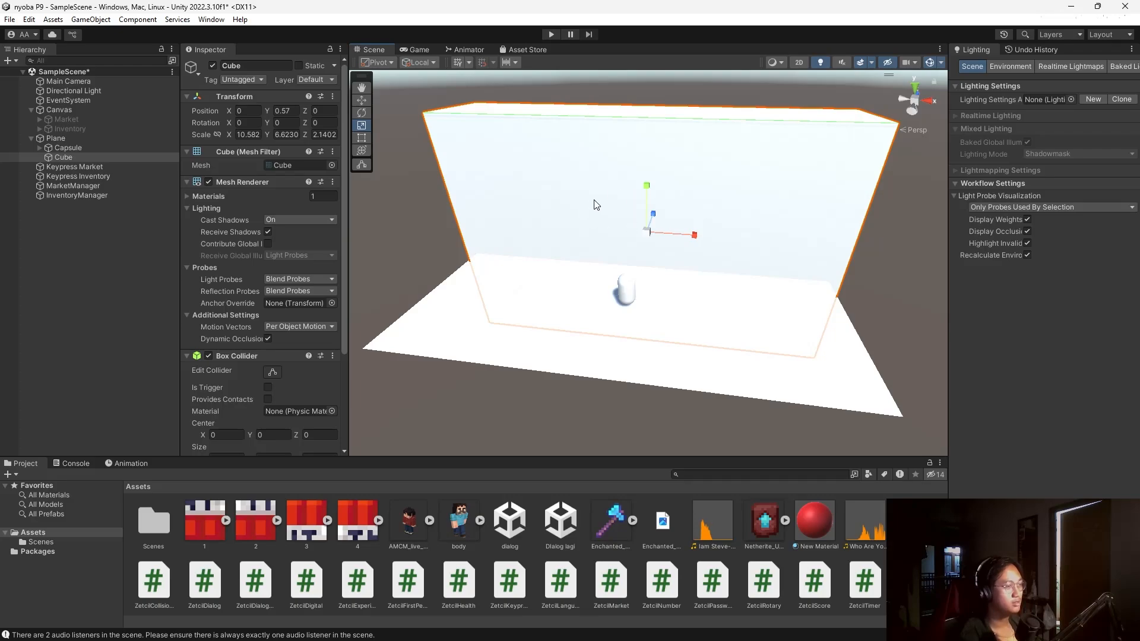
left_click_drag(653, 209, 655, 210)
left_click_drag(865, 266, 565, 64, "alt")
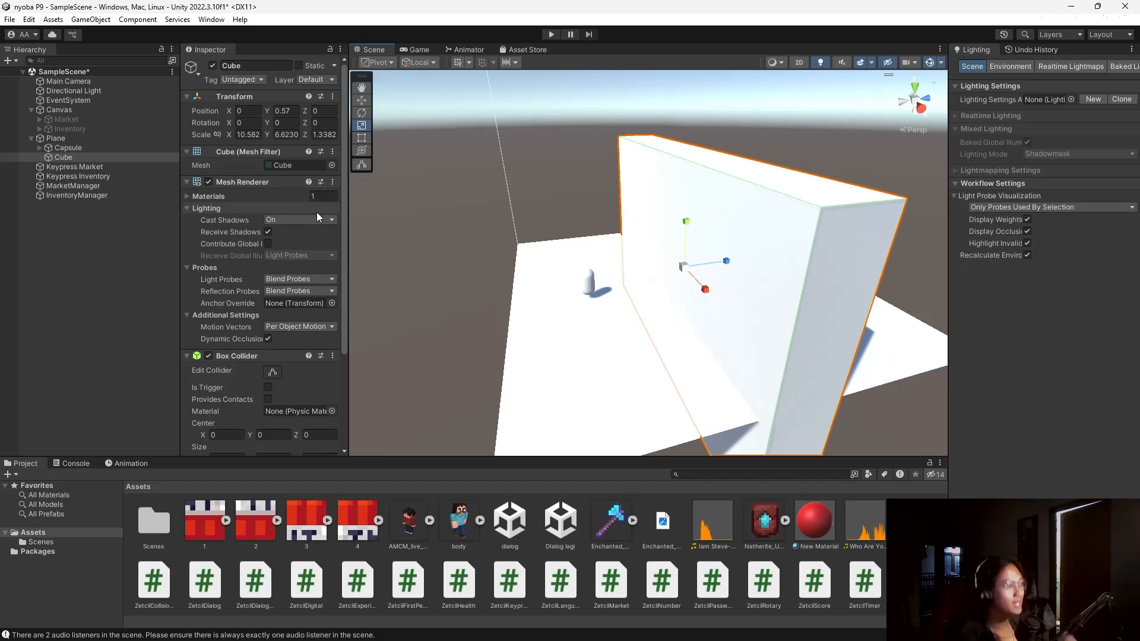
Rename the cube wall to Tembok.
left_click(76, 158)
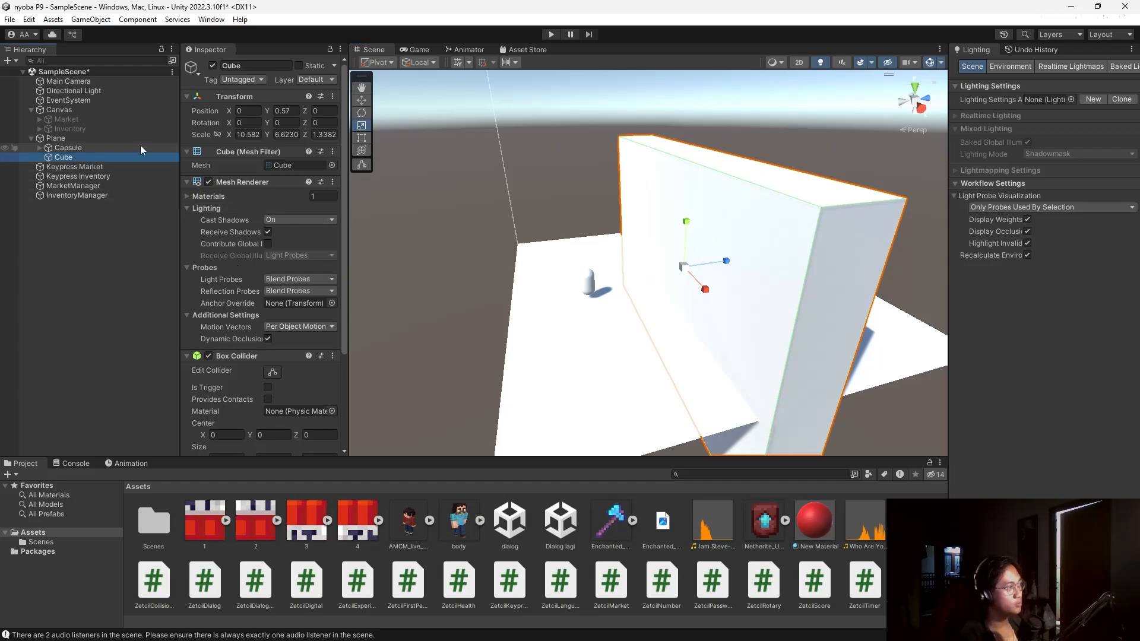
left_click(264, 66)
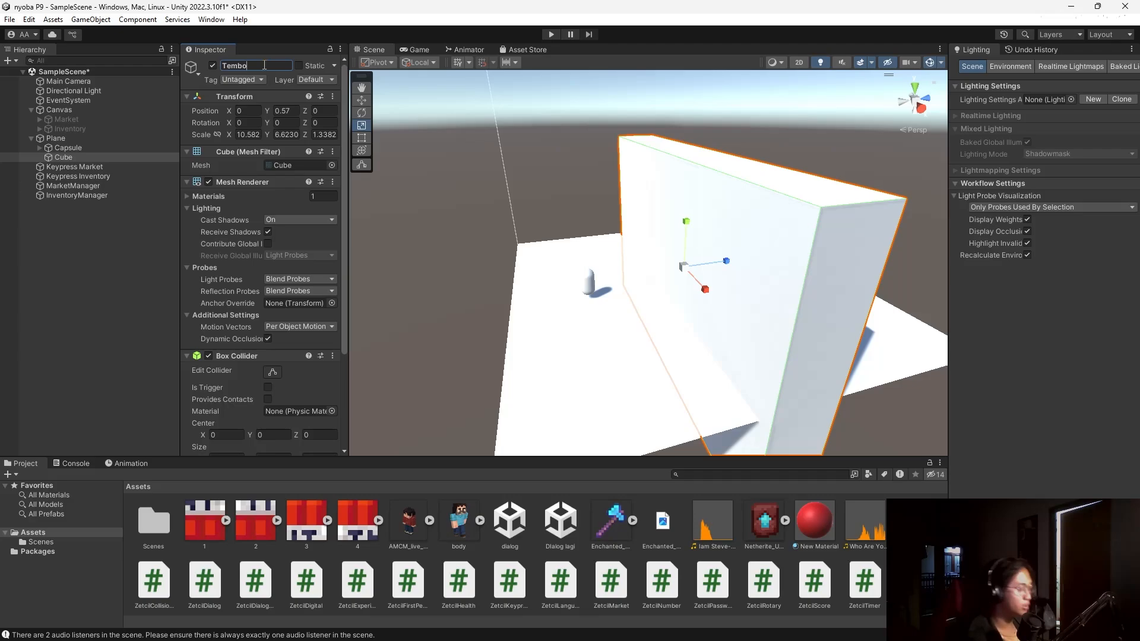
left_click(107, 150)
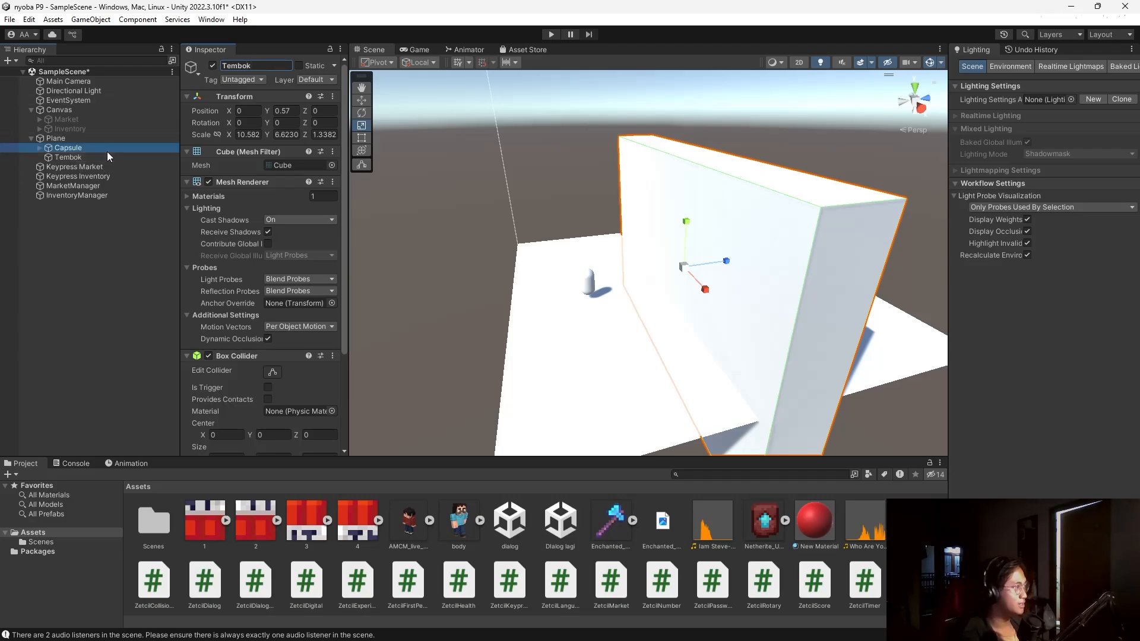
right_click(106, 151)
left_click(110, 254)
Add a red Sphere under Plane, scaled to 0.452 and placed at (0, 0.48, −1.84).
left_click(77, 138)
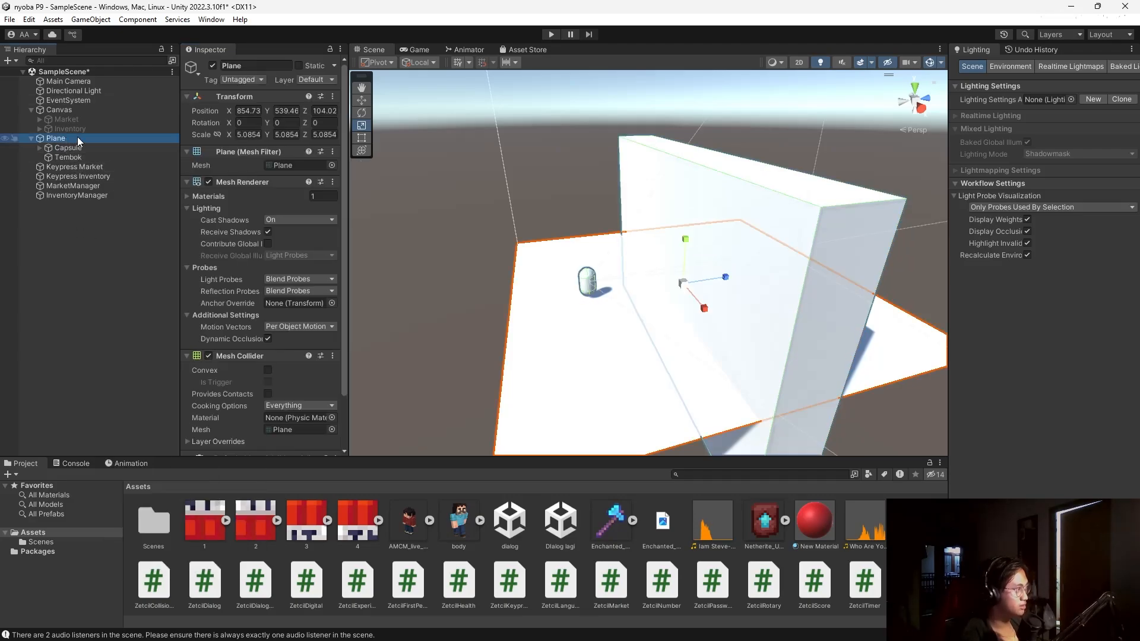
right_click(77, 138)
mouse_move(177, 348)
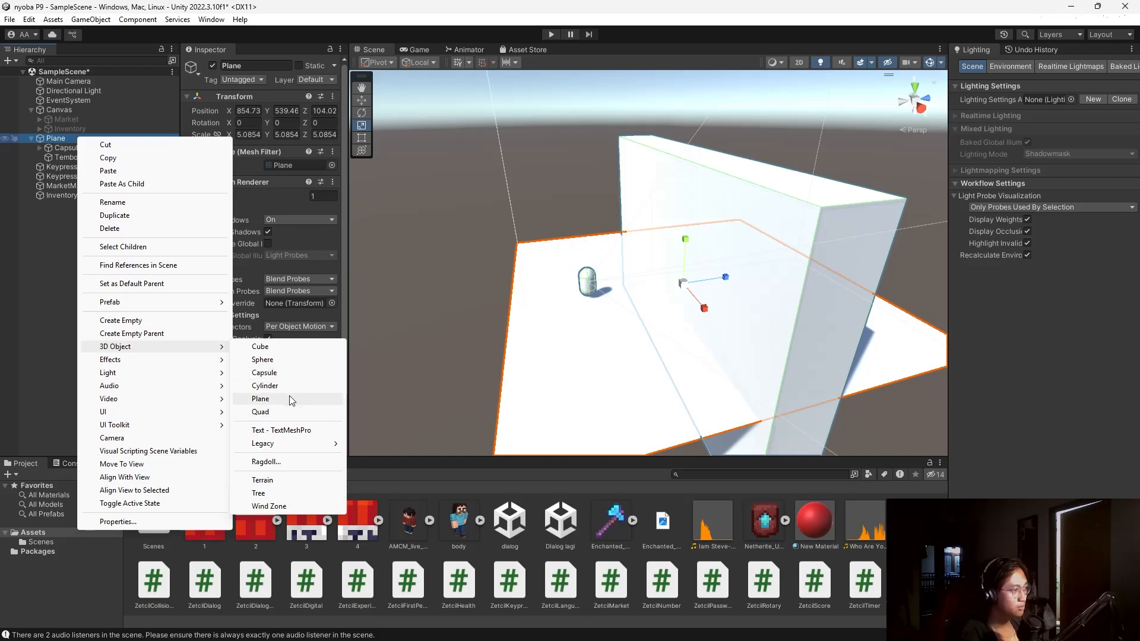
left_click(283, 366)
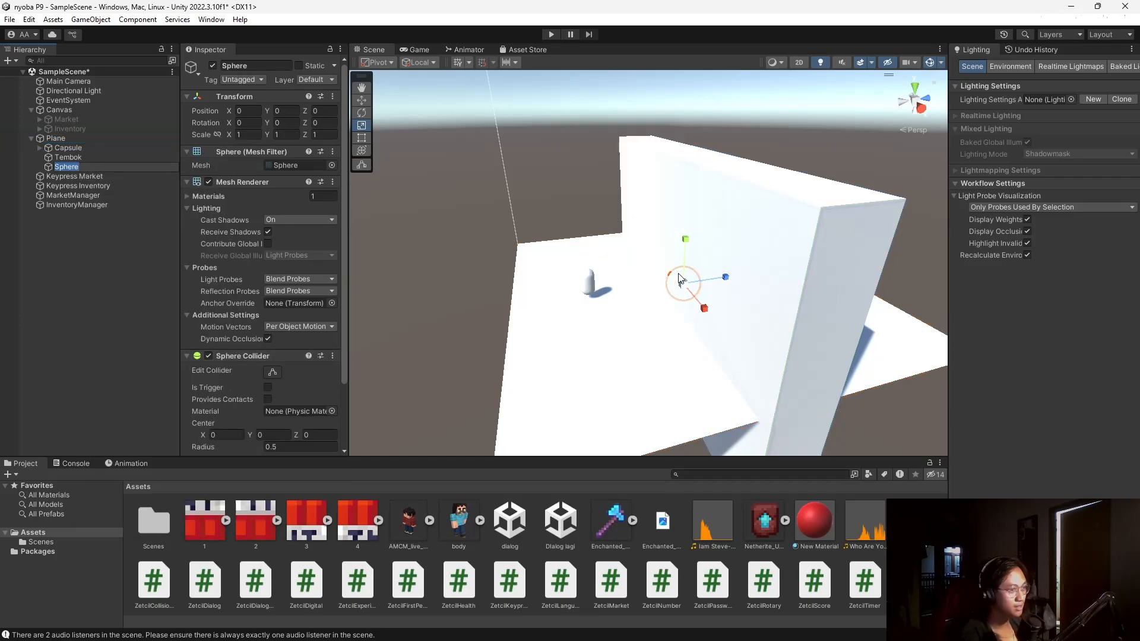
left_click_drag(687, 287, 690, 329)
left_click(361, 100)
left_click_drag(725, 276, 624, 246)
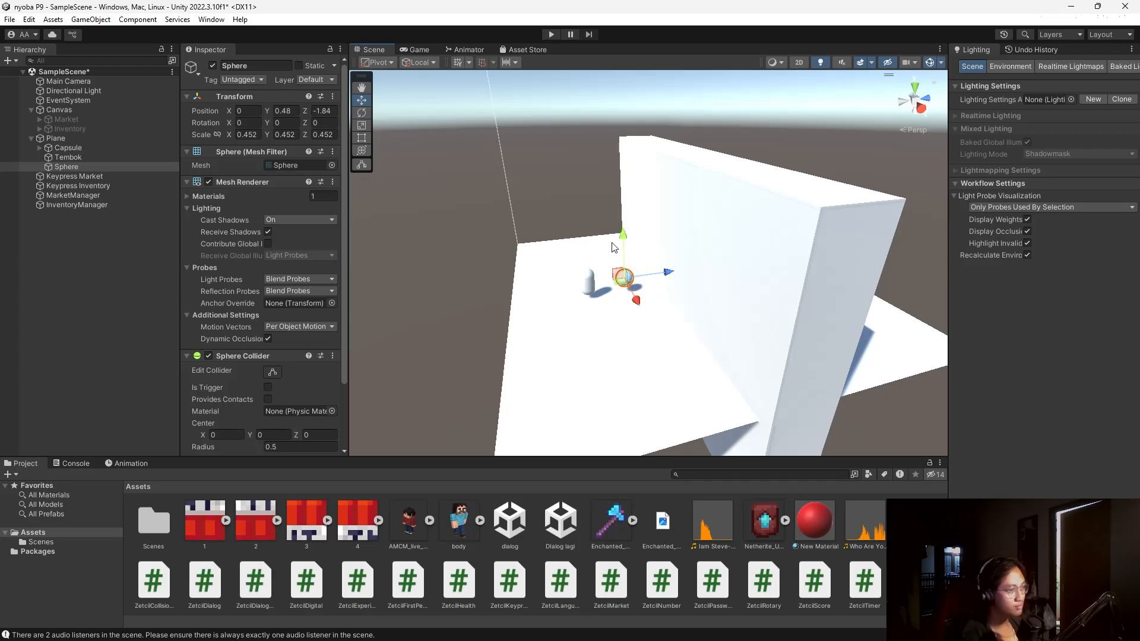
left_click_drag(760, 441, 624, 278)
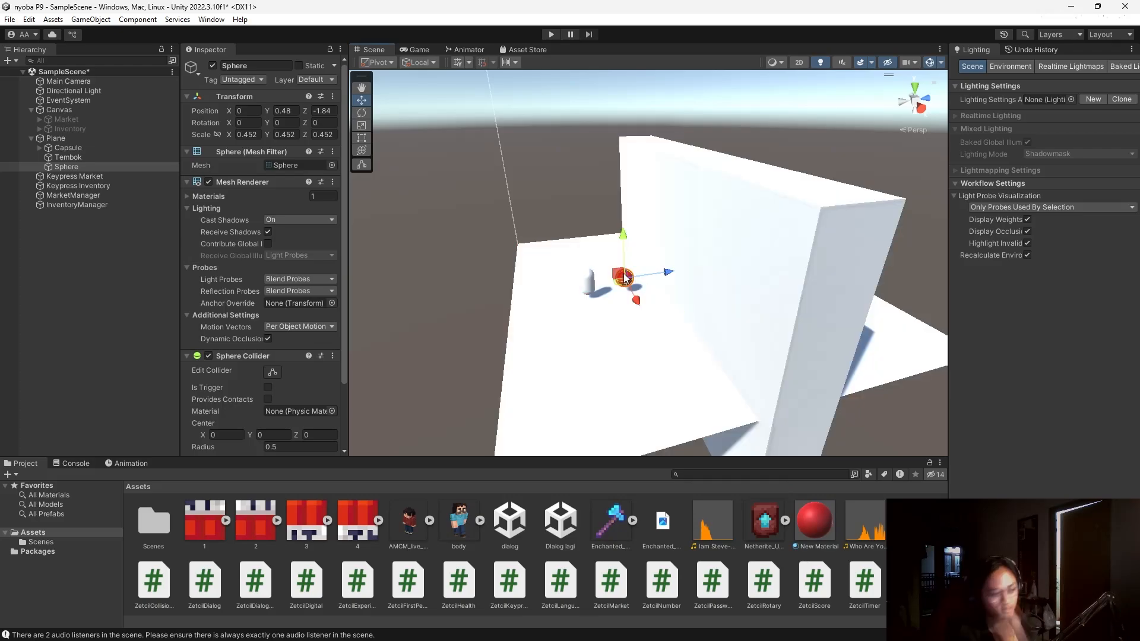
Create a new material asset, New Material 1, in the Project panel.
right_click(918, 498)
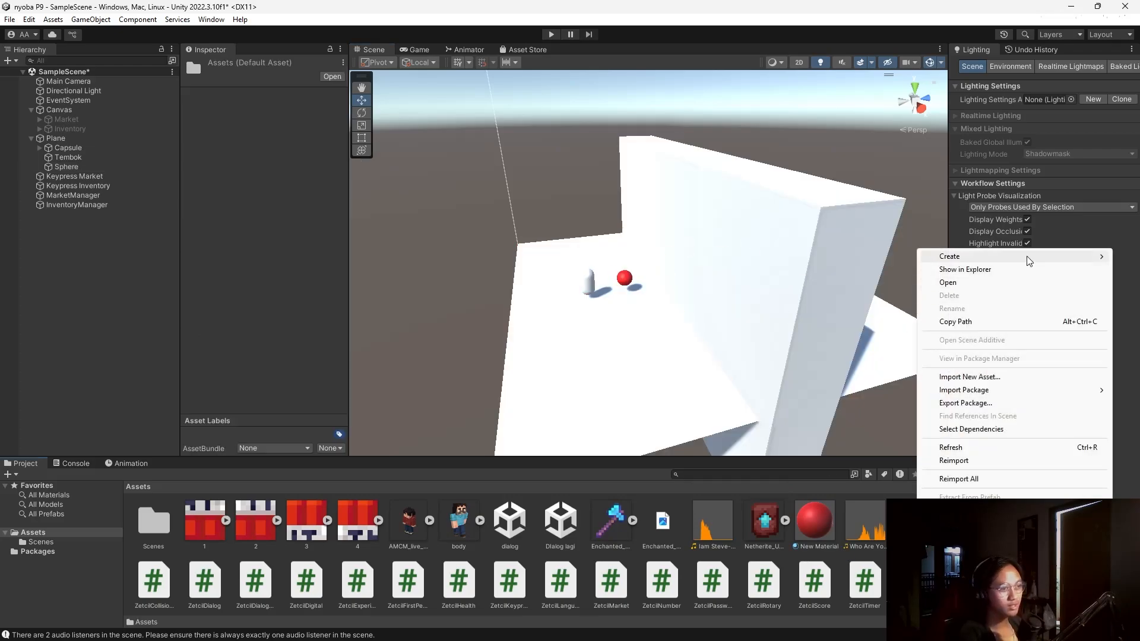
mouse_move(1015, 262)
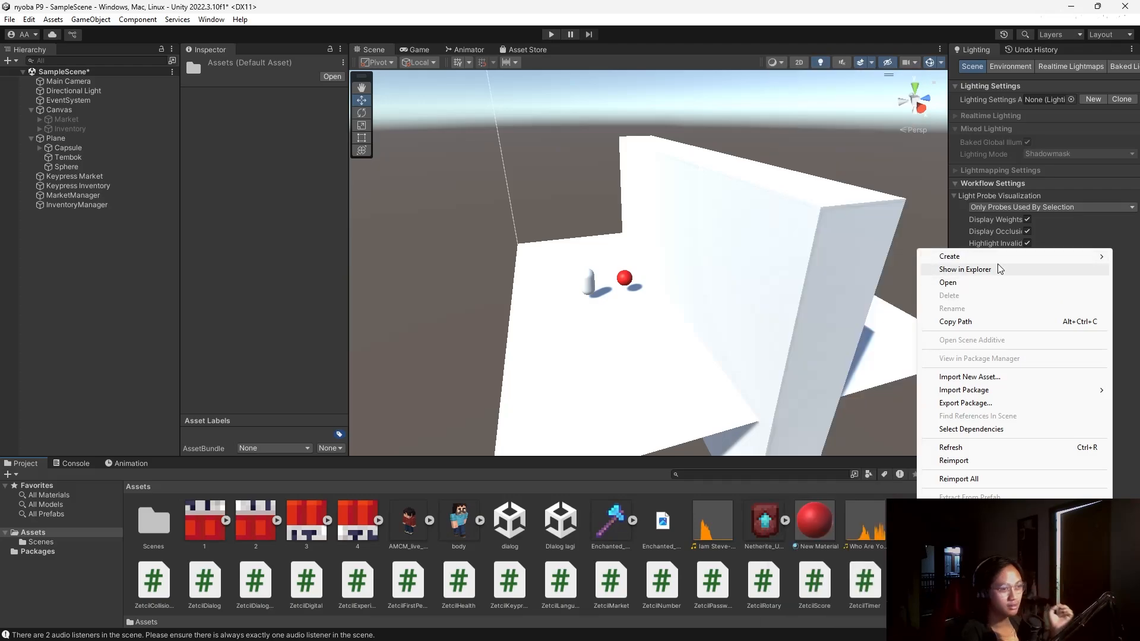
mouse_move(944, 256)
left_click(824, 338)
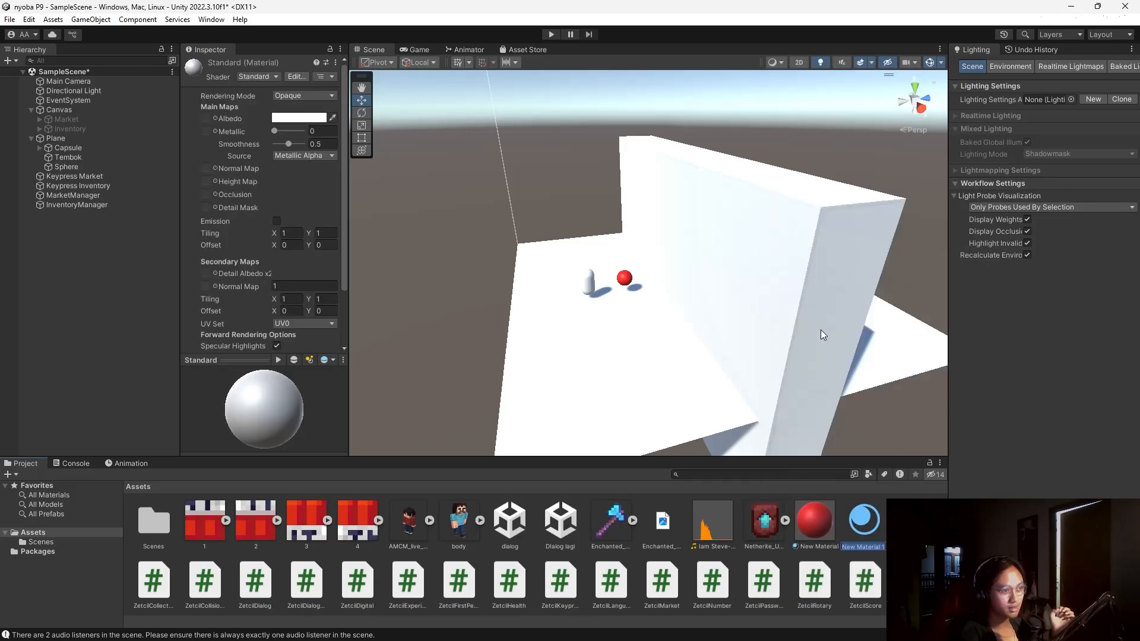
scroll(257, 254, "down", 3)
scroll(257, 254, "up", 3)
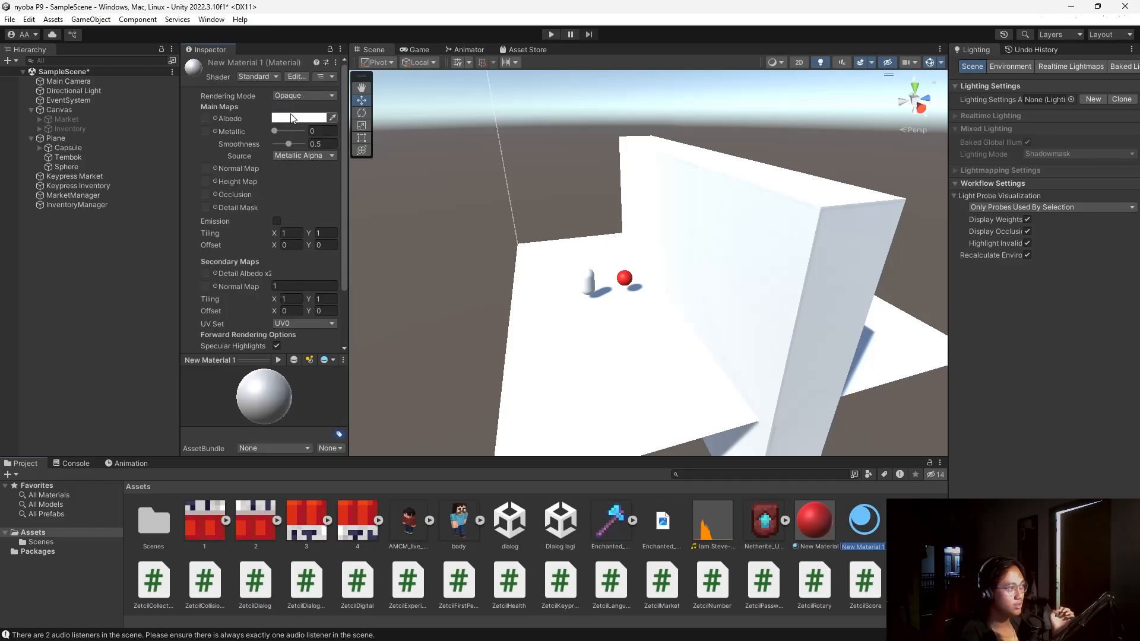
Tint the material's Albedo a muted green (5E8761).
left_click(297, 118)
left_click_drag(331, 160, 303, 172)
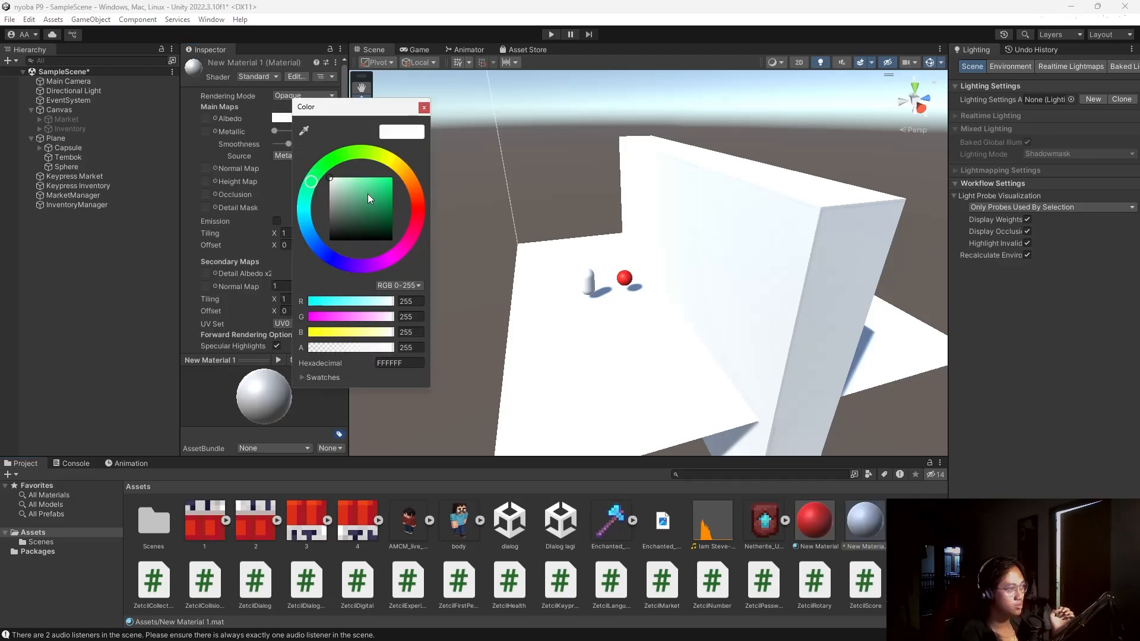
mouse_move(368, 193)
left_mouse_down()
mouse_move(431, 171)
mouse_move(426, 212)
mouse_move(426, 202)
left_mouse_up()
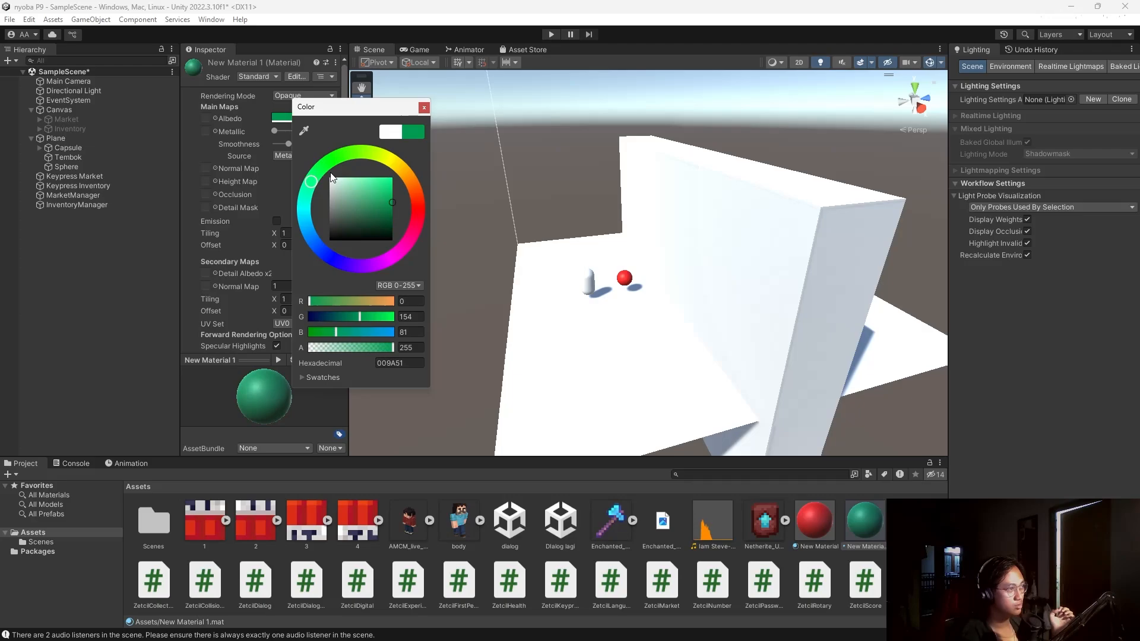
left_click_drag(305, 183, 328, 162)
mouse_move(374, 196)
left_mouse_down()
mouse_move(387, 205)
mouse_move(351, 212)
left_mouse_up()
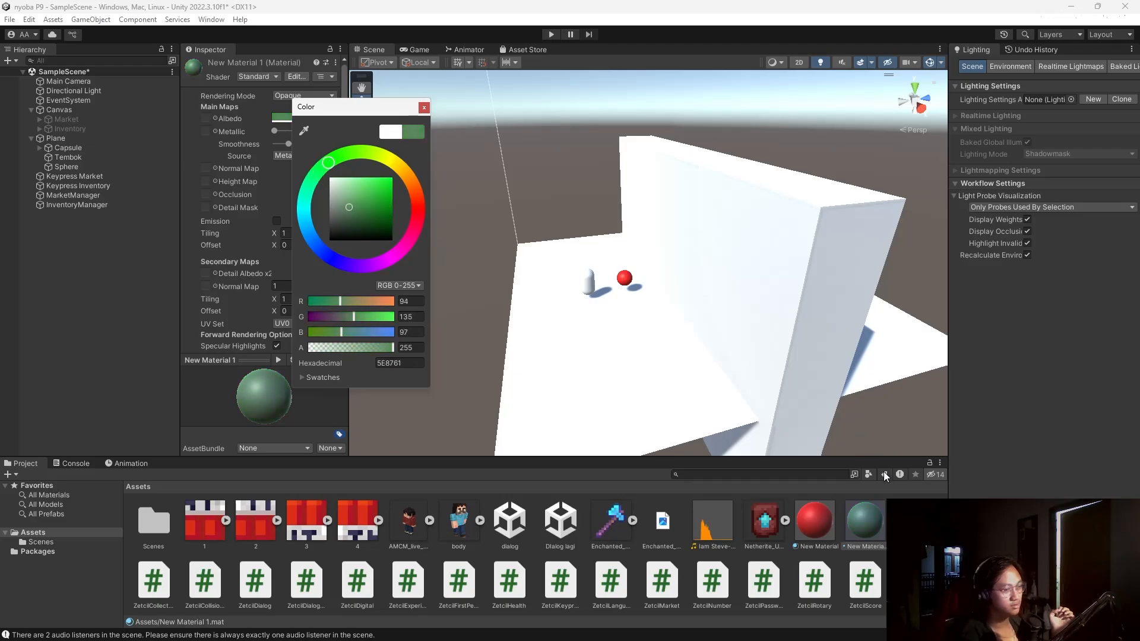
Apply New Material 1 to the Plane so the floor turns green.
left_click_drag(872, 522, 605, 380)
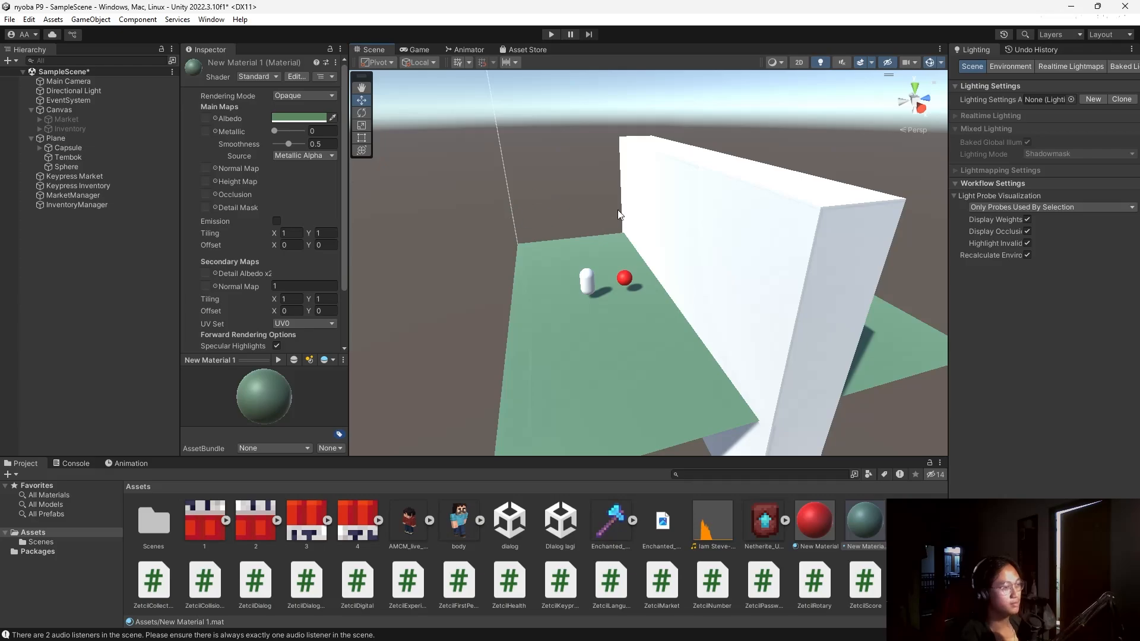
left_click(81, 176)
left_click(84, 196)
Check the Sphere's tag list and the Tag Manager for the Bola tag.
left_click(85, 228)
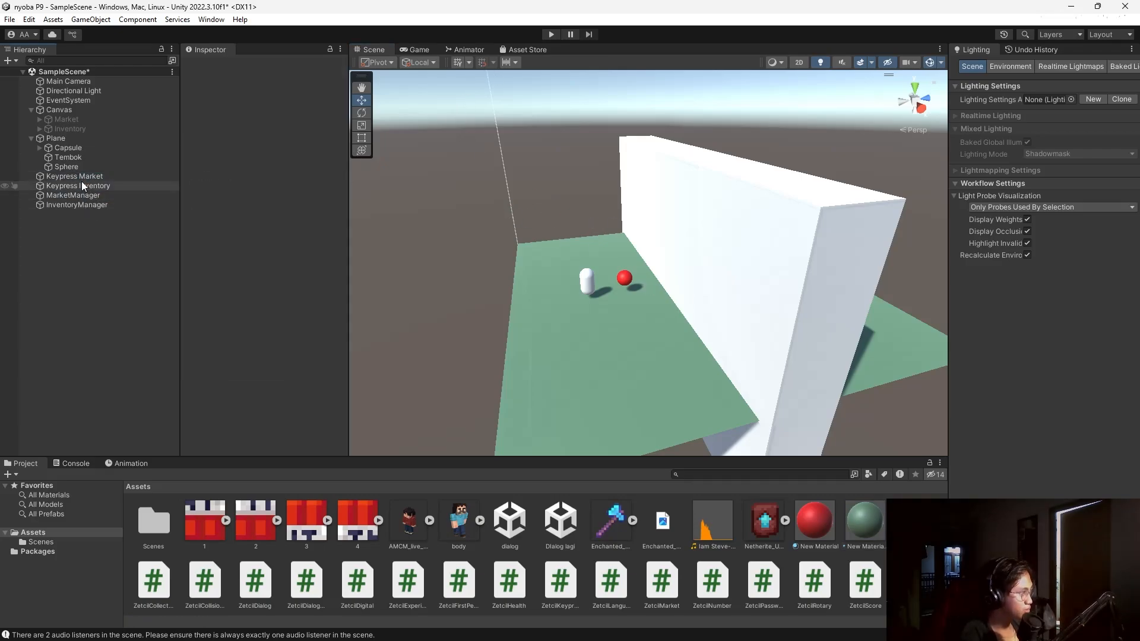
left_click(80, 167)
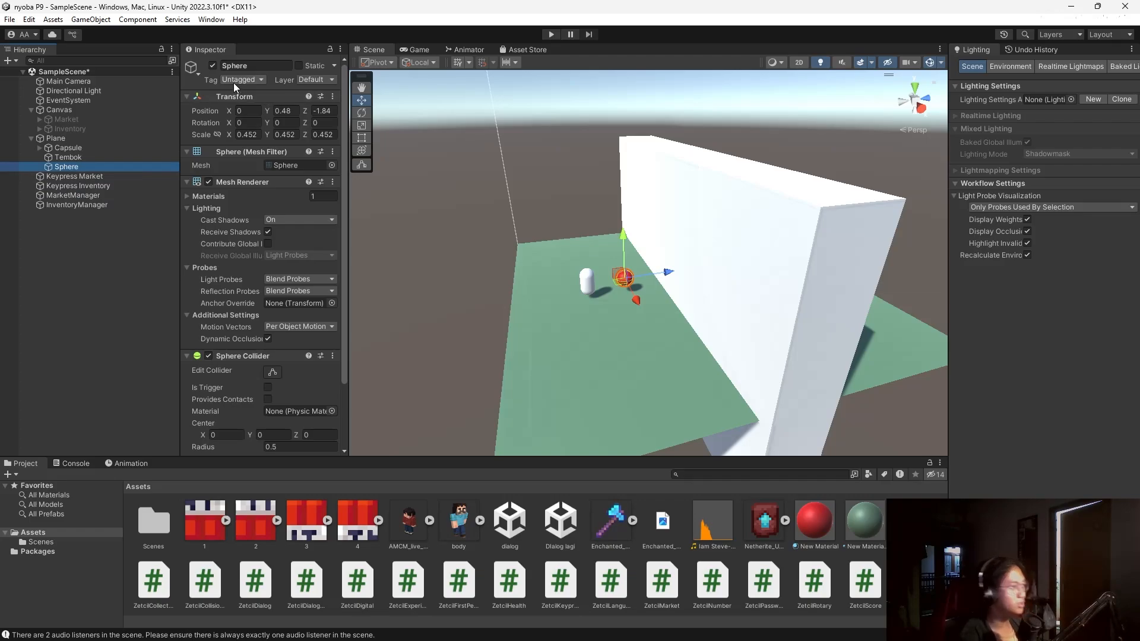
left_click(234, 81)
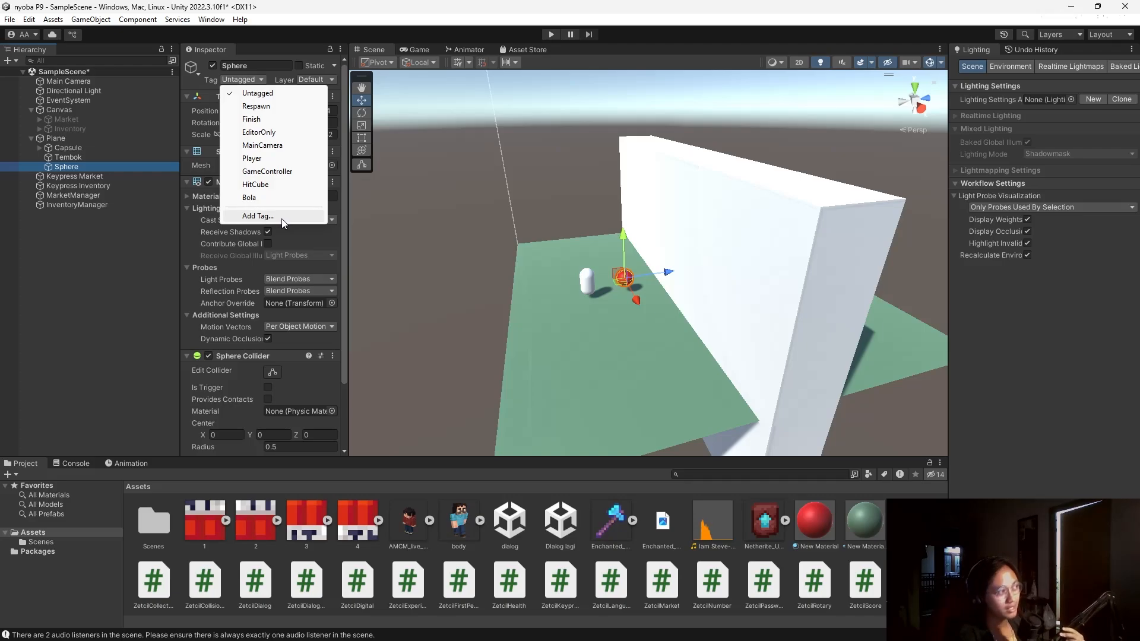
left_click(257, 216)
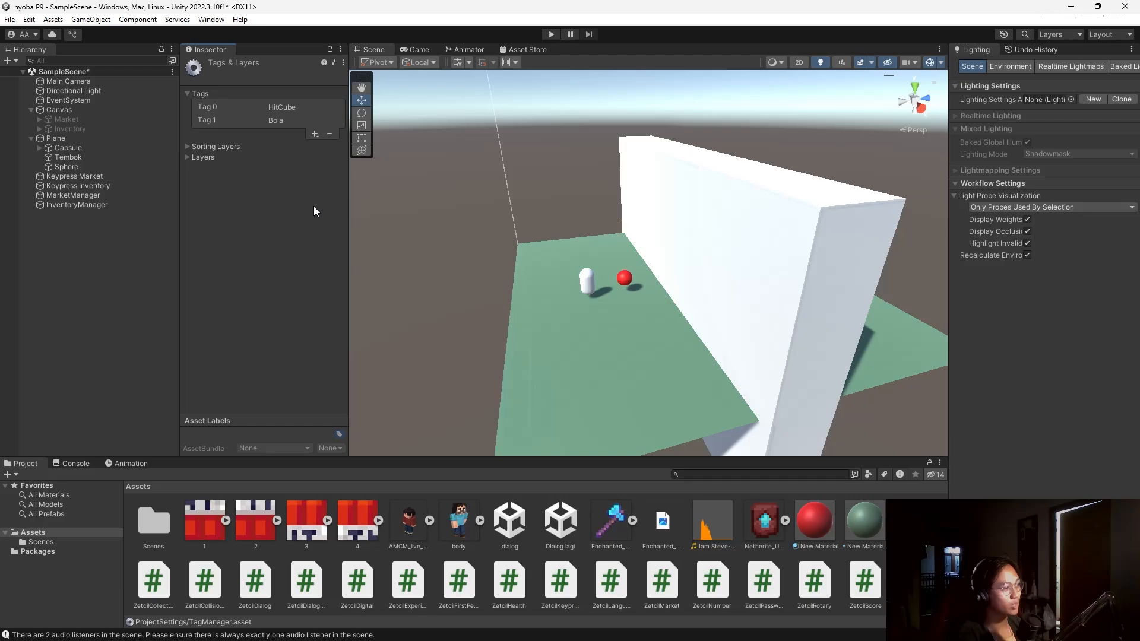
Set the Capsule's Zetcil Collect To Open Tag to Bola and Target Item to 3.
left_click(68, 147)
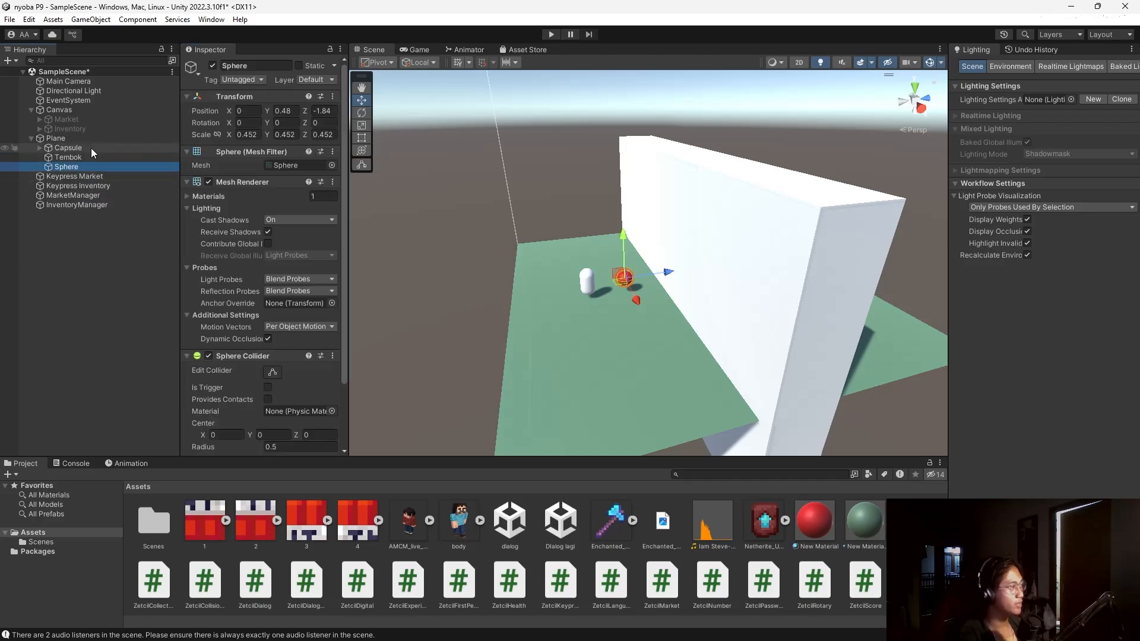
scroll(218, 270, "down", 15)
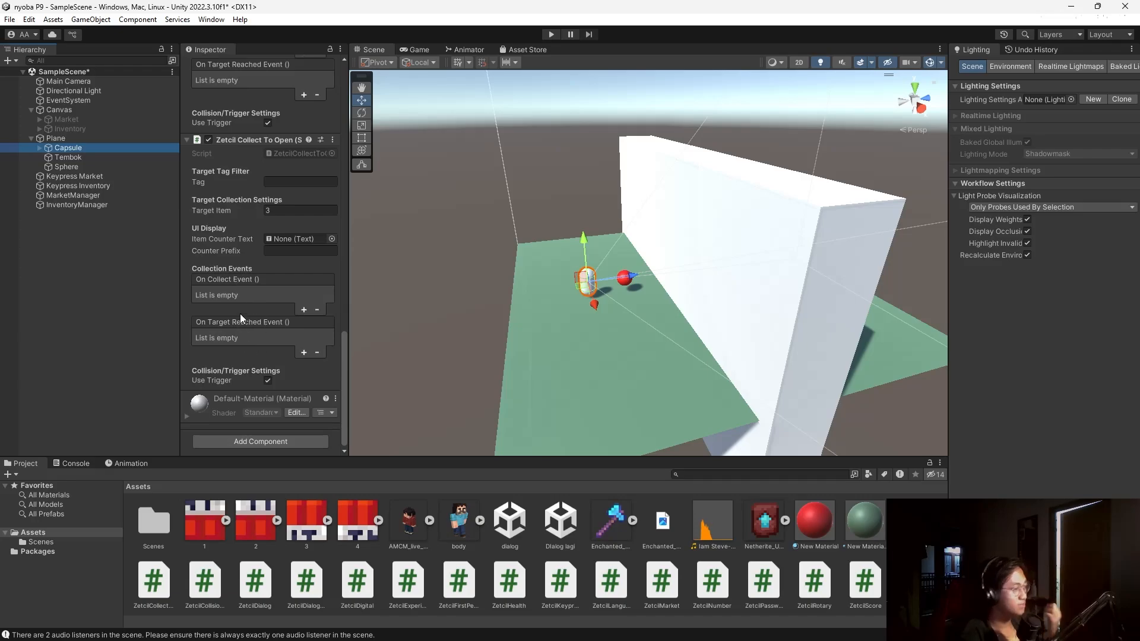
left_click(283, 181)
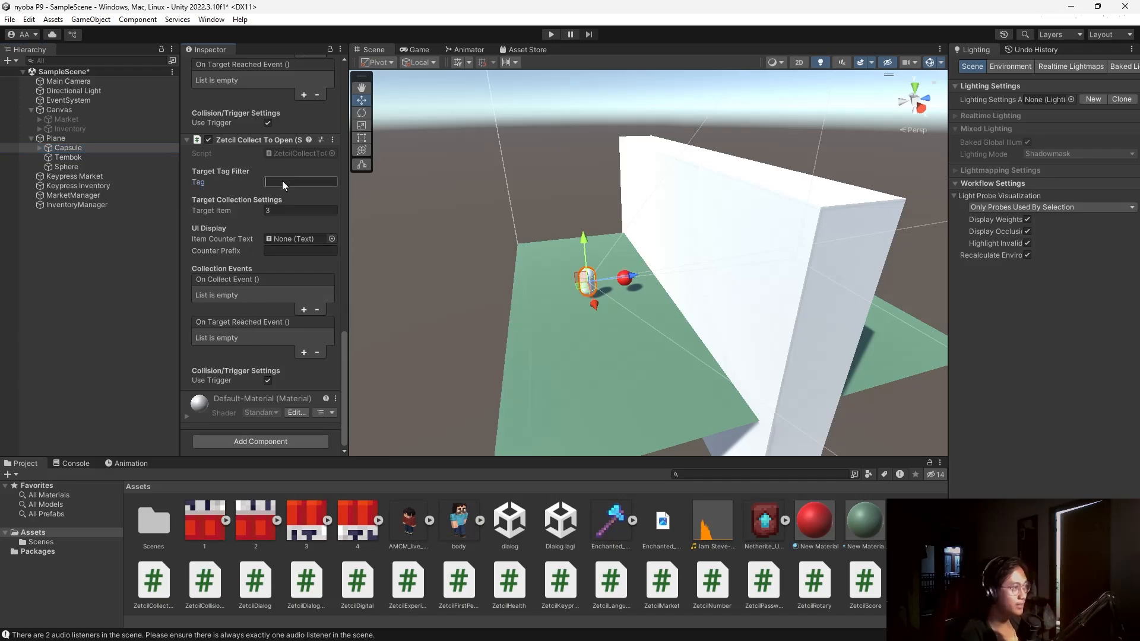
type("Bola")
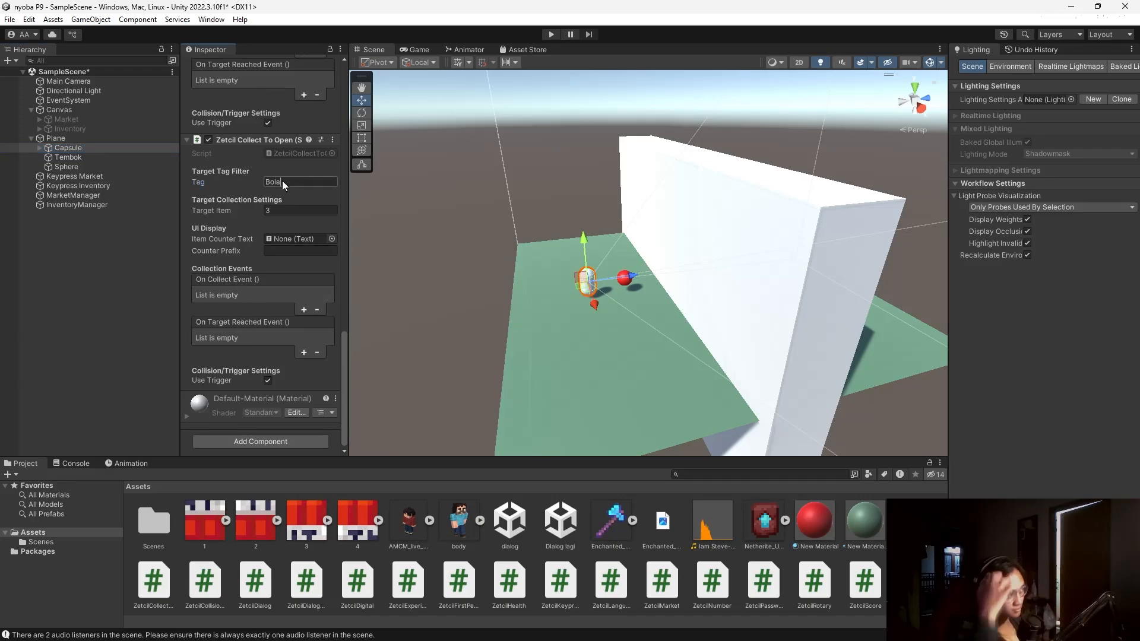
left_click(294, 212)
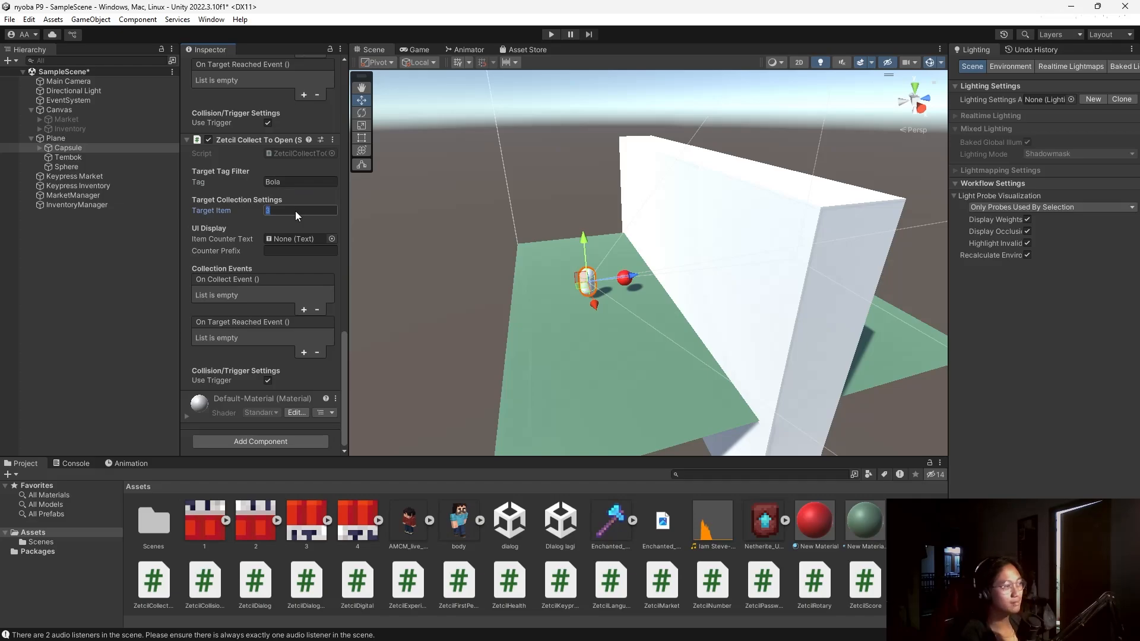
left_click(231, 218)
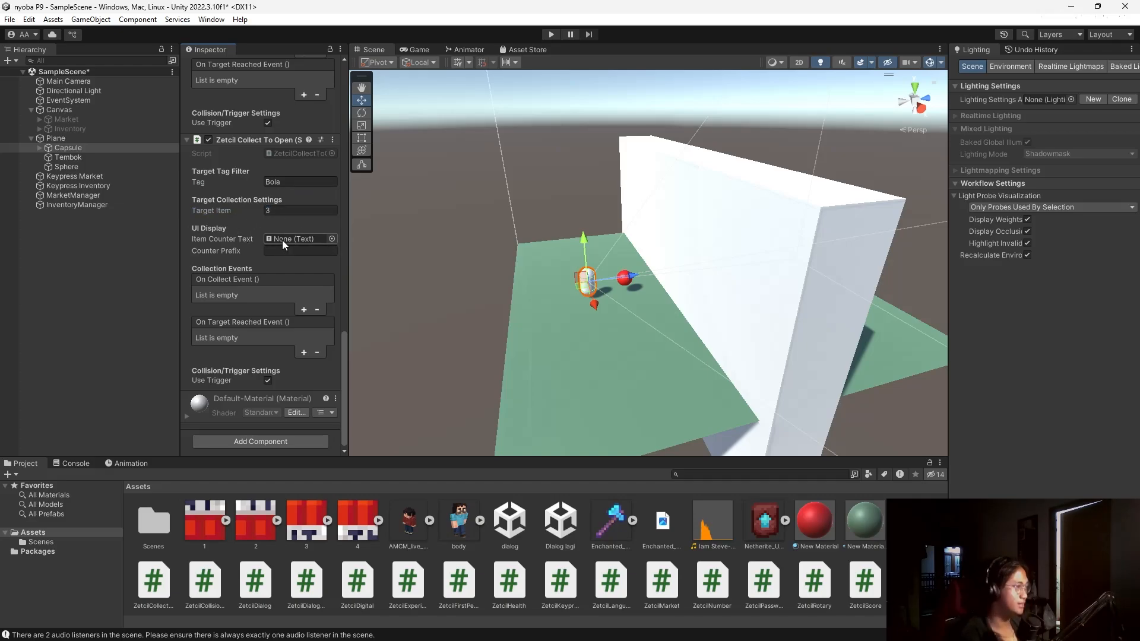
Add a UI > Legacy > Text object under the Plane.
left_click(73, 137)
right_click(73, 138)
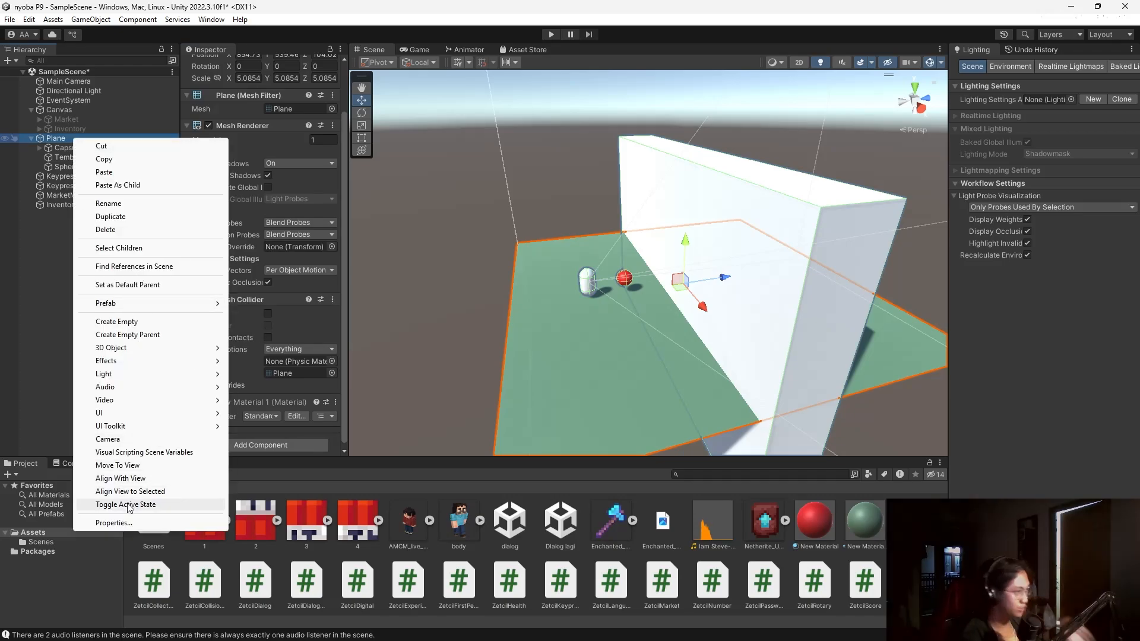
mouse_move(145, 412)
mouse_move(314, 593)
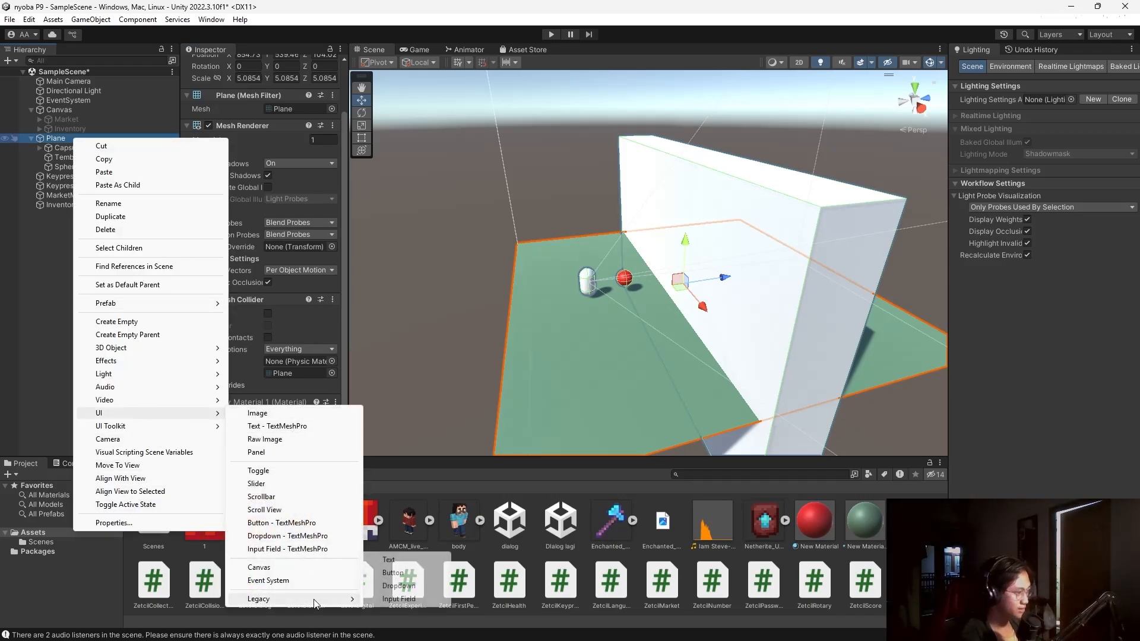
left_click(386, 560)
scroll(672, 181, "down", 3)
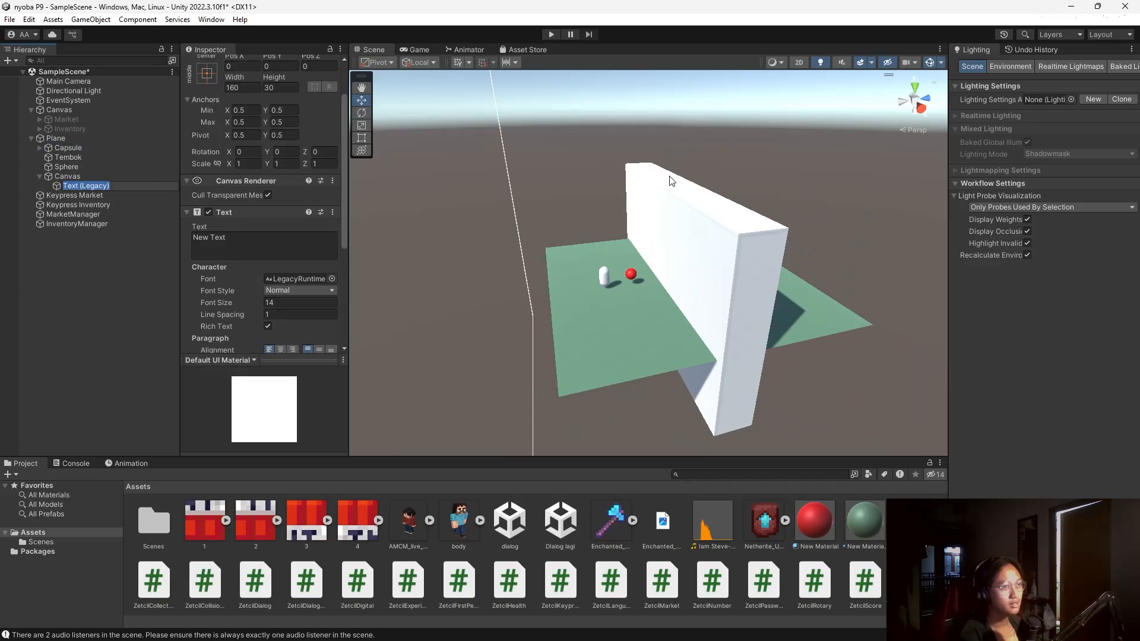
In the 2D view, set the New Text font size to 70.
left_click(799, 62)
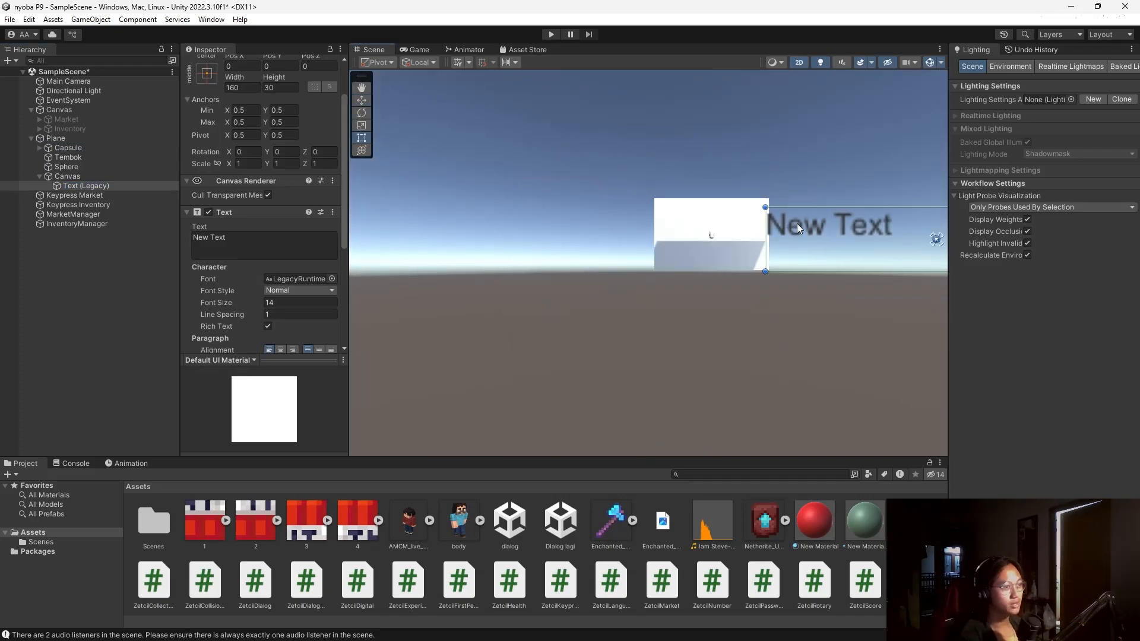
left_click(256, 247)
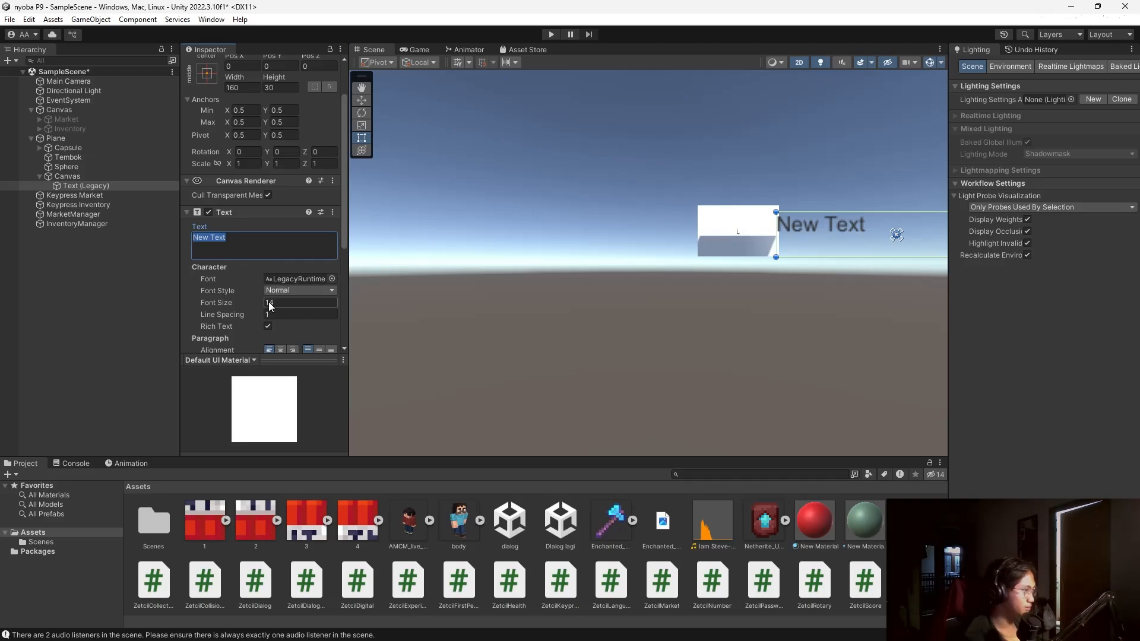
scroll(225, 291, "down", 2)
scroll(226, 291, "up", 1)
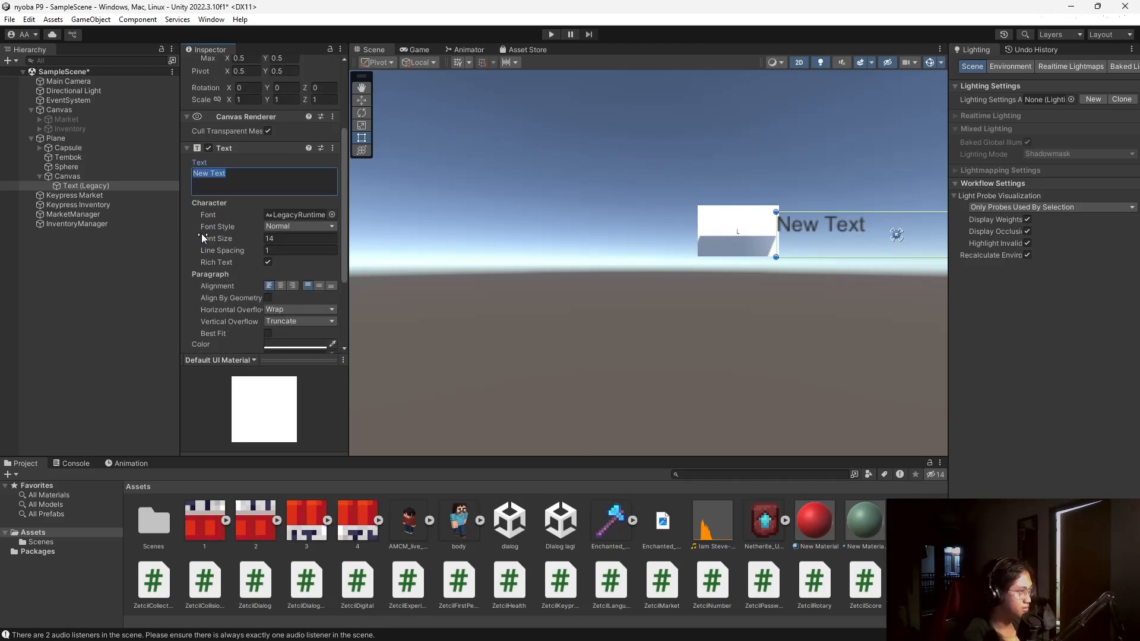
left_click(289, 238)
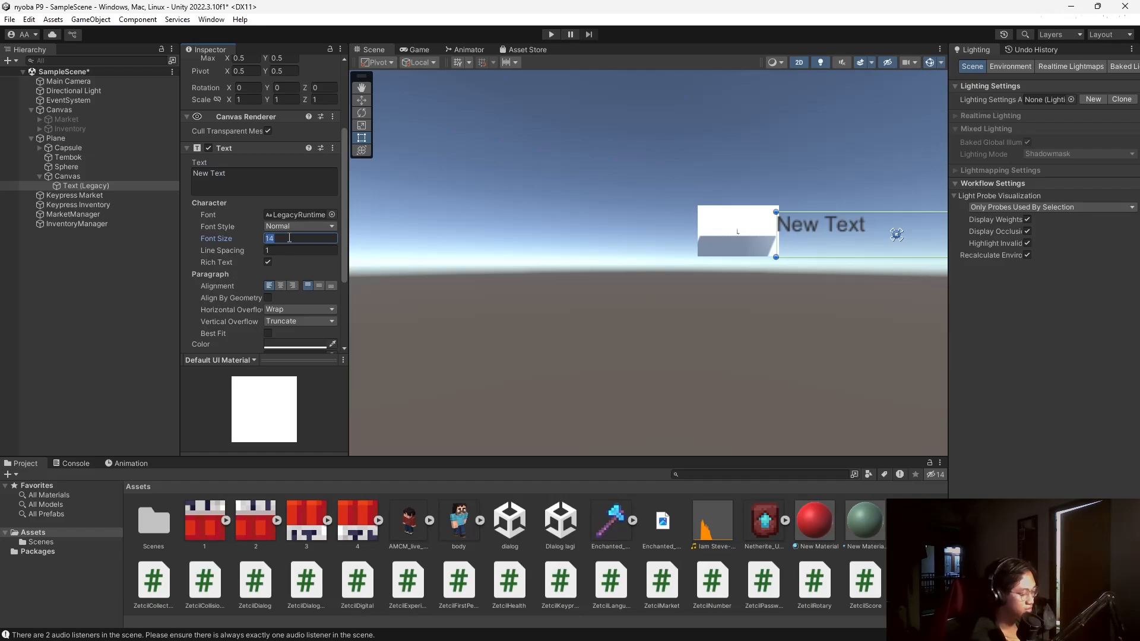
type("70")
Enlarge the text box, move it to the canvas's top-left corner, and return to 3D.
scroll(782, 250, "down", 6)
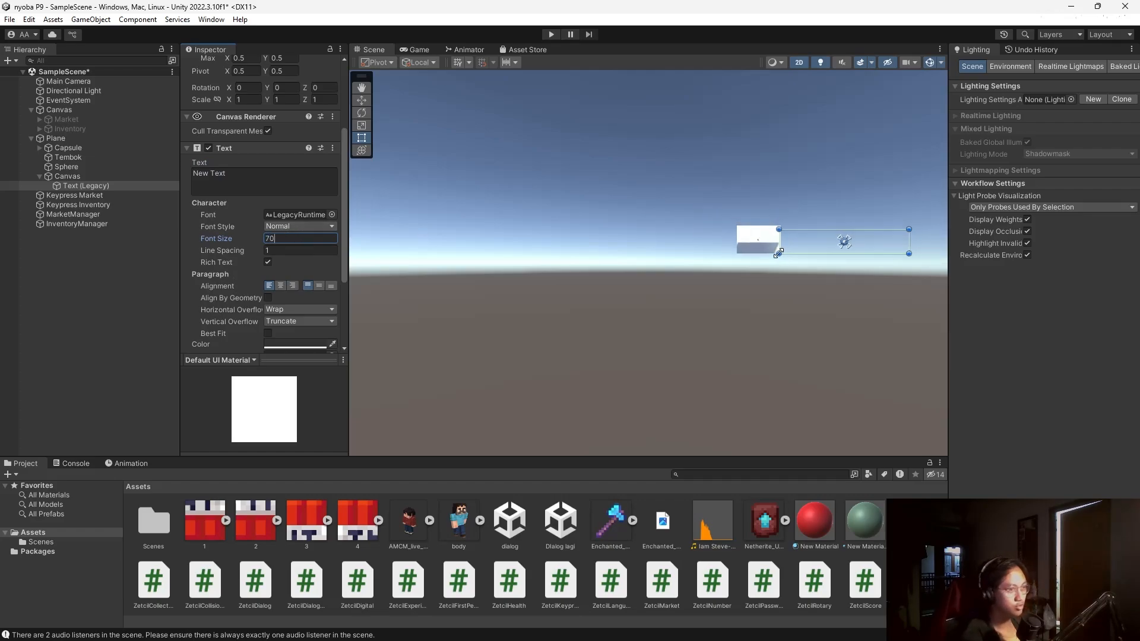
left_click_drag(779, 254, 603, 308)
scroll(638, 227, "down", 5)
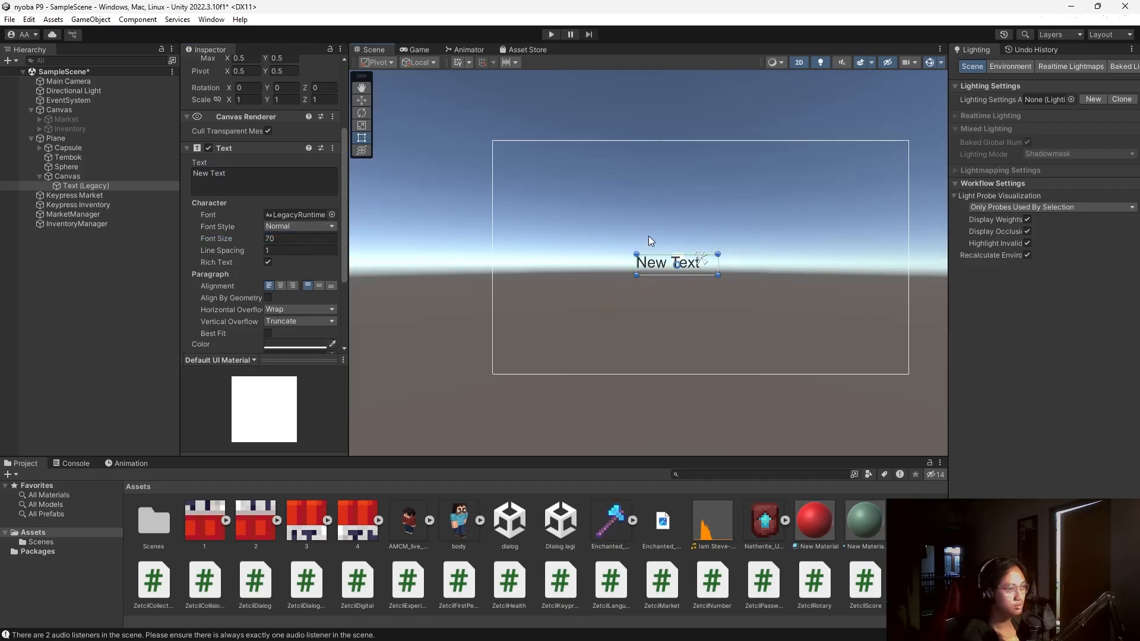
left_click_drag(663, 267, 529, 158)
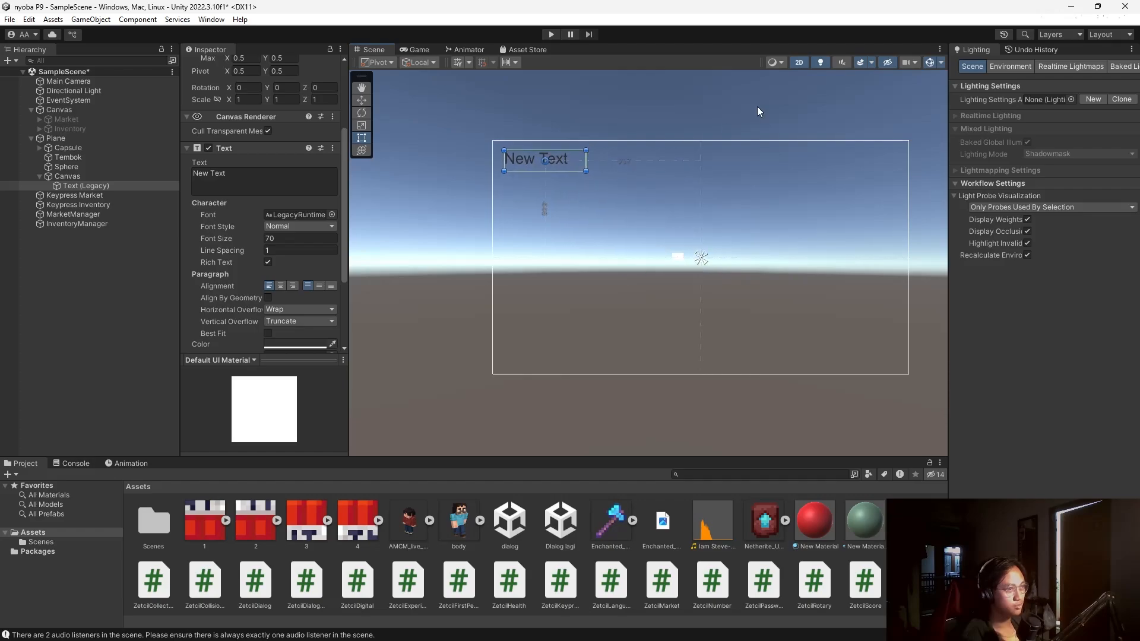
left_click(799, 63)
double_click(88, 165)
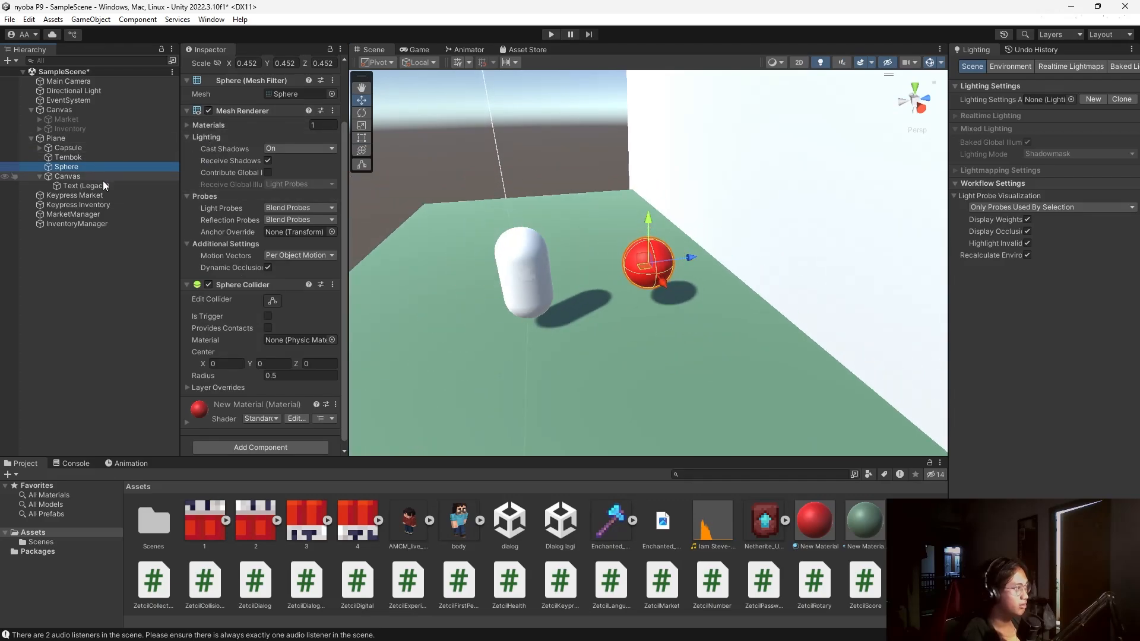
Tag the red Sphere as Bola.
scroll(237, 176, "up", 3)
left_click(238, 80)
left_click(243, 186)
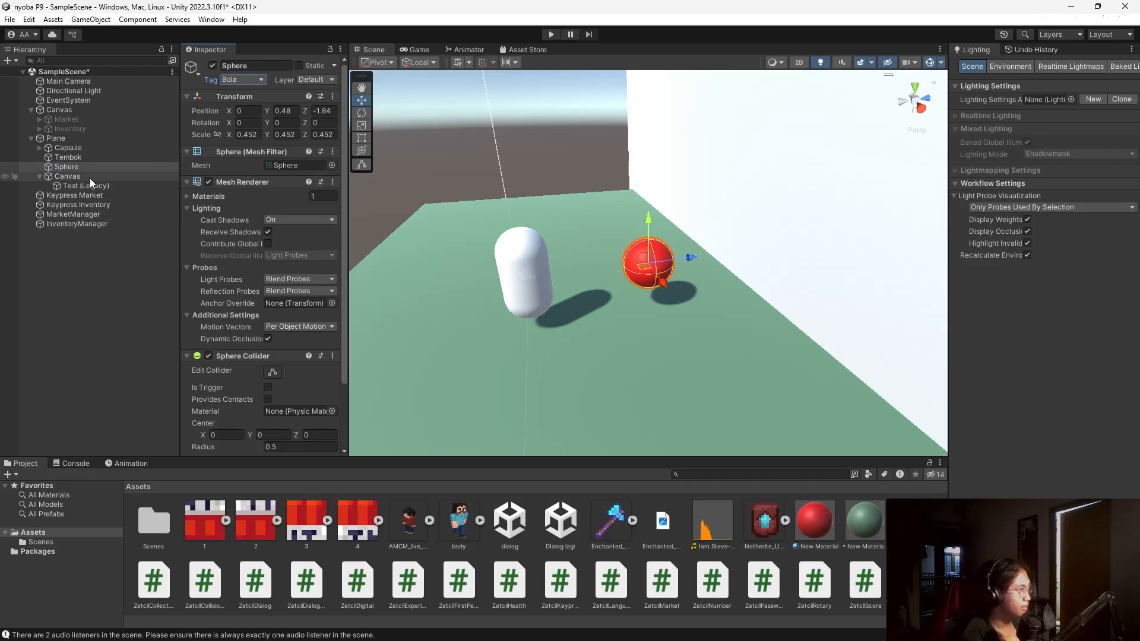
Link Text (Legacy) as the Capsule's Item Counter Text with Counter Prefix 'Bola:'.
left_click(71, 148)
scroll(237, 287, "down", 10)
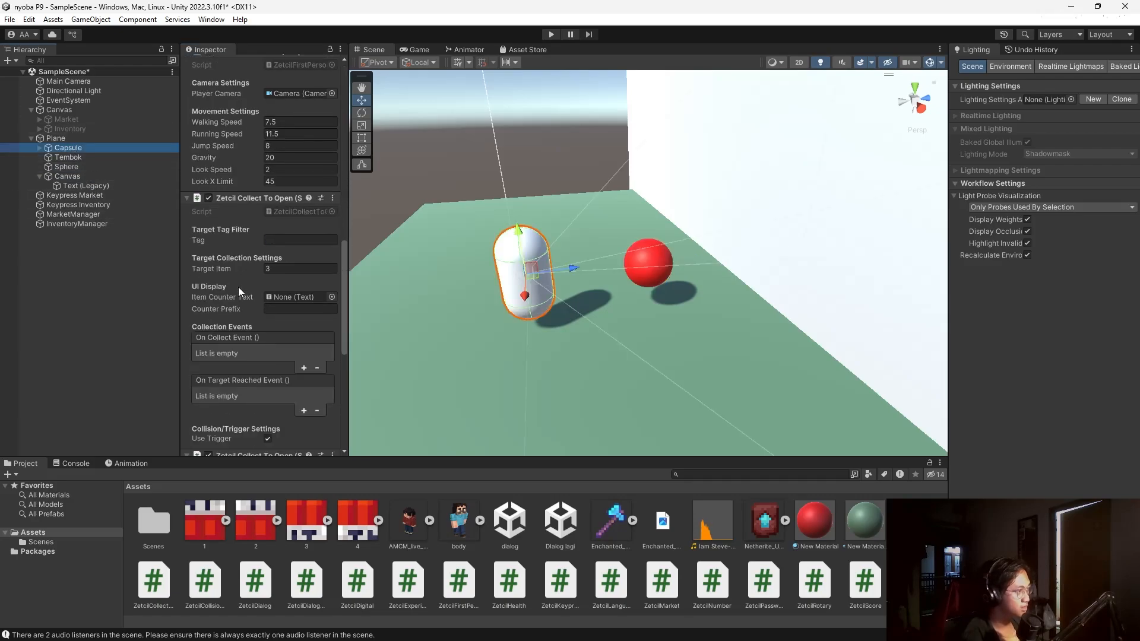
scroll(263, 334, "up", 3)
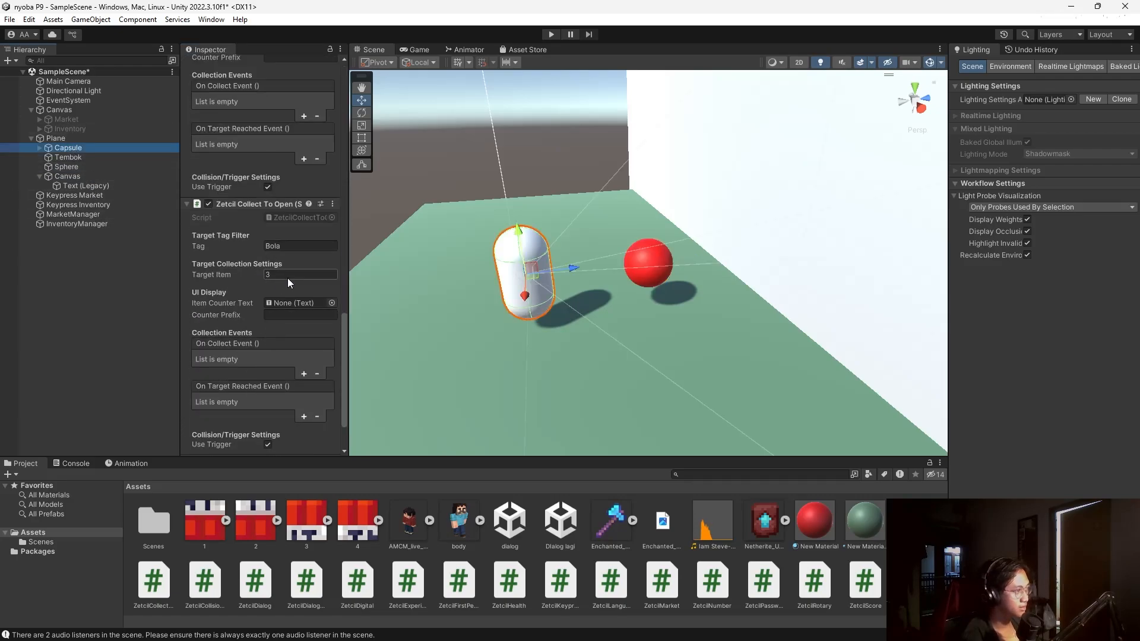
left_click_drag(78, 186, 284, 304)
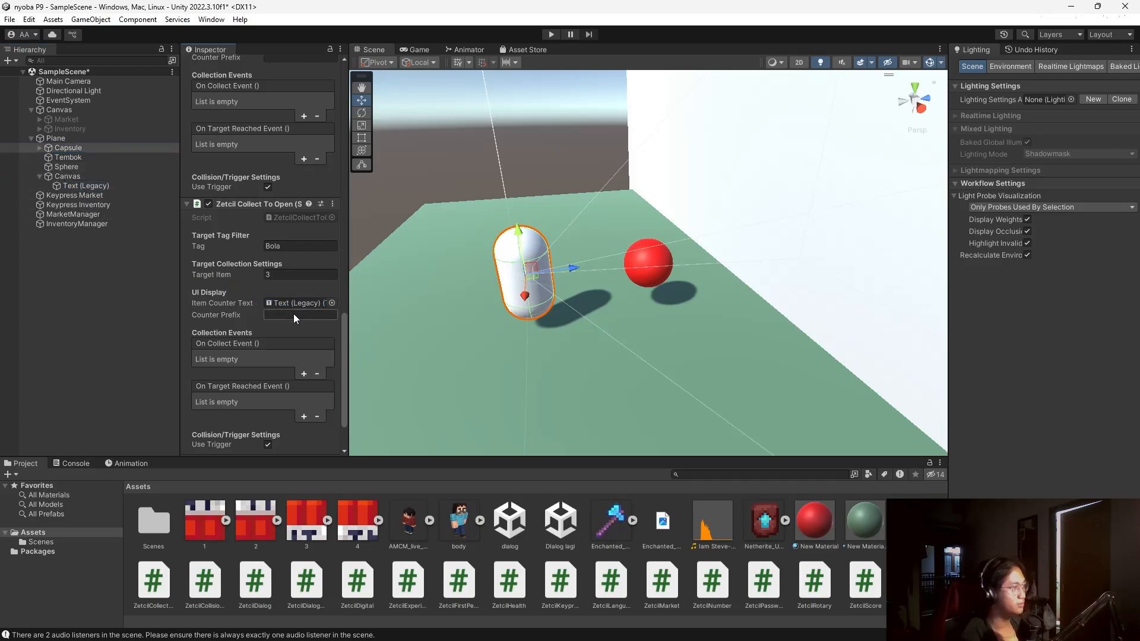
type("Bo")
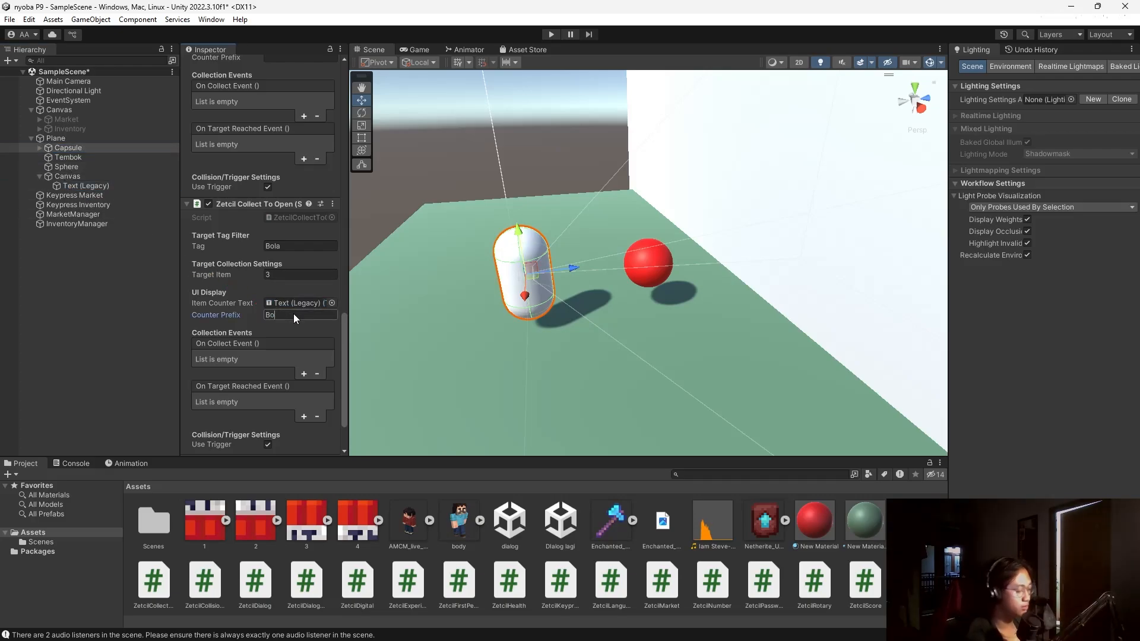
type("la:")
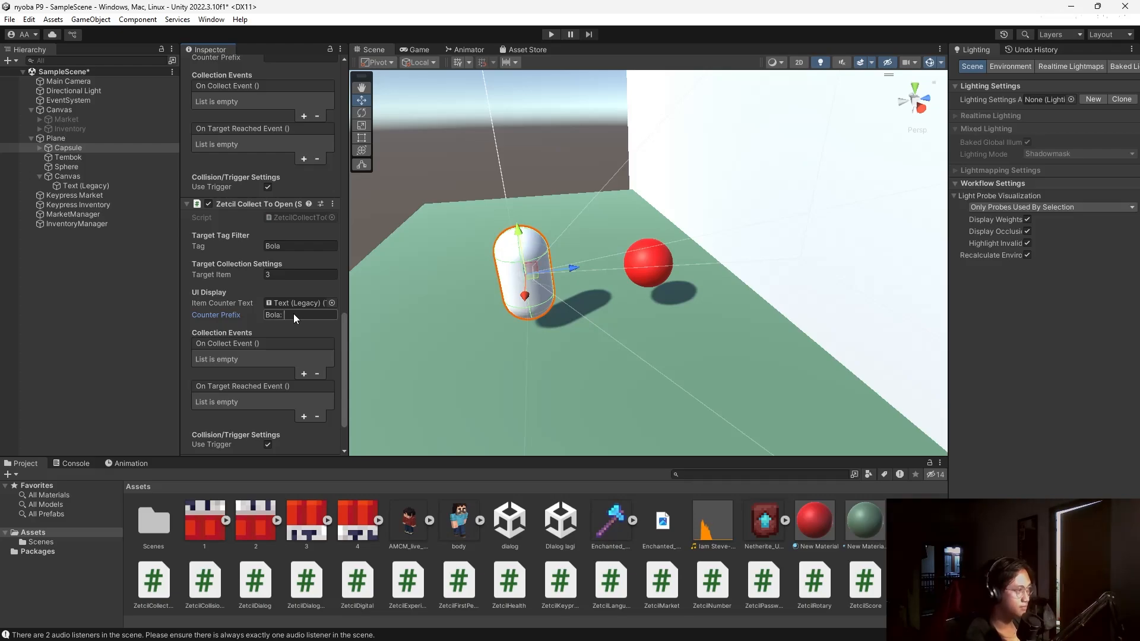
Add an On Target Reached entry calling GameObject.SetActive on Tembok.
scroll(223, 261, "down", 2)
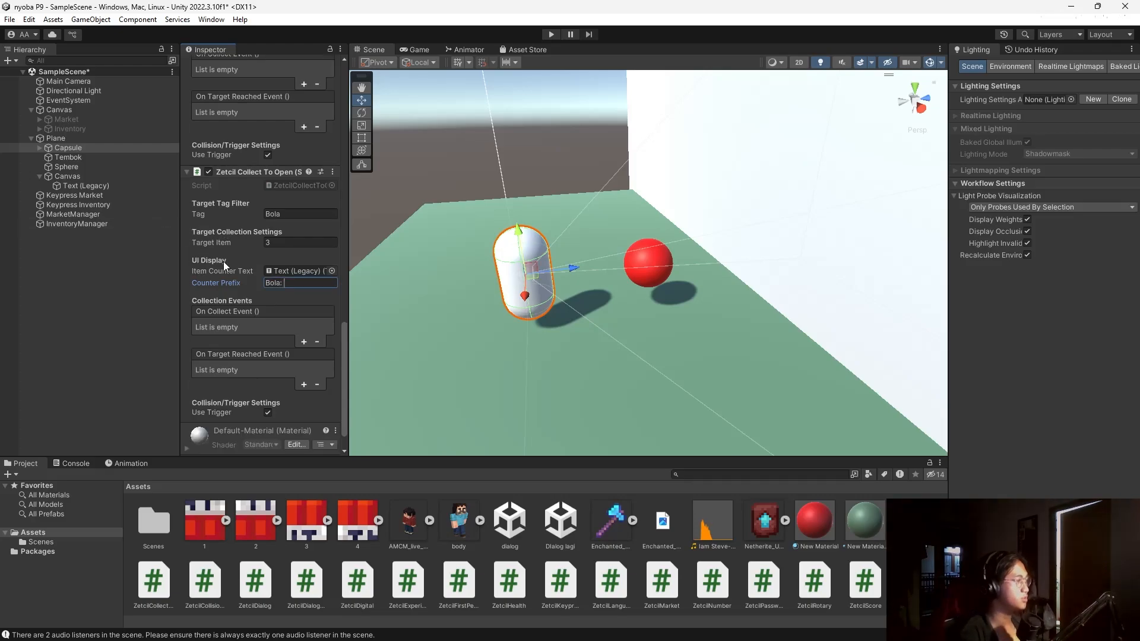
scroll(267, 347, "down", 2)
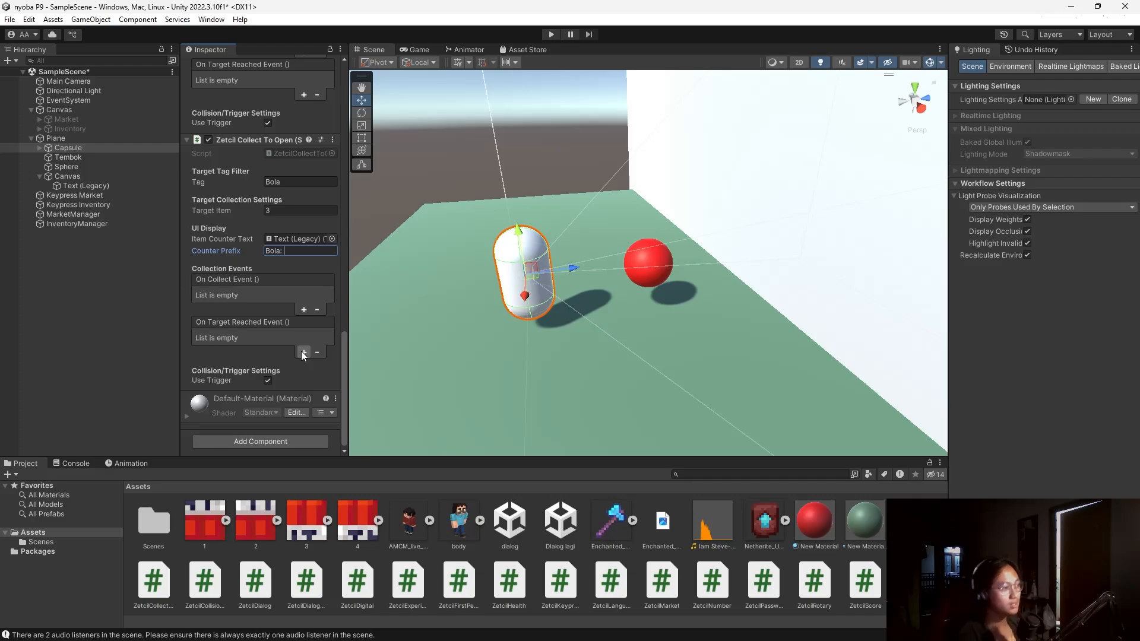
left_click(303, 352)
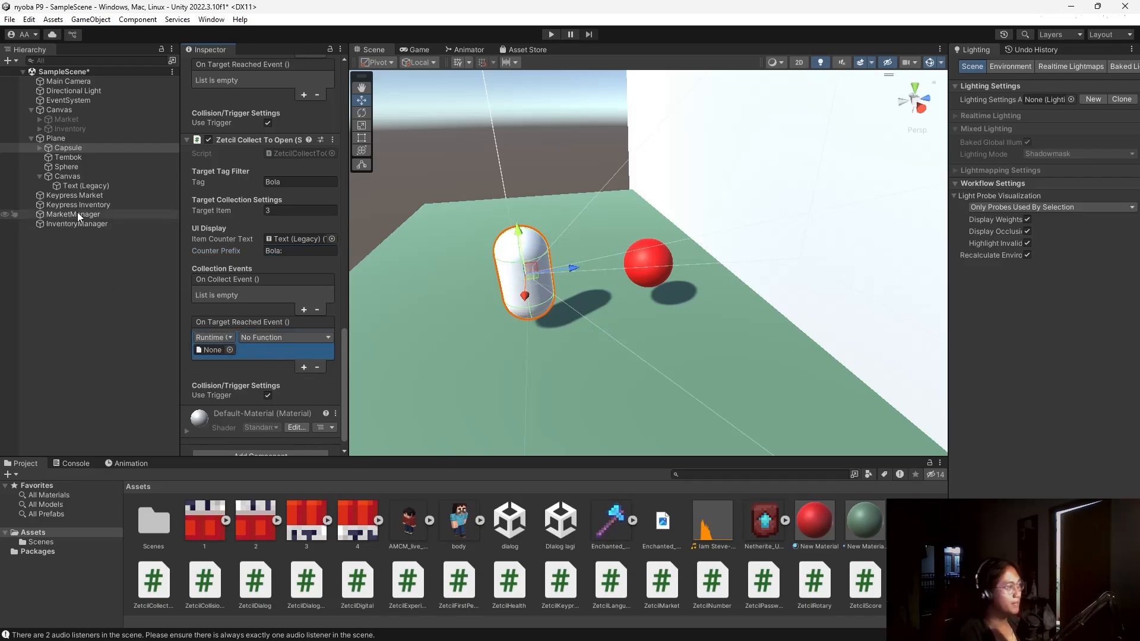
left_click_drag(67, 161, 212, 351)
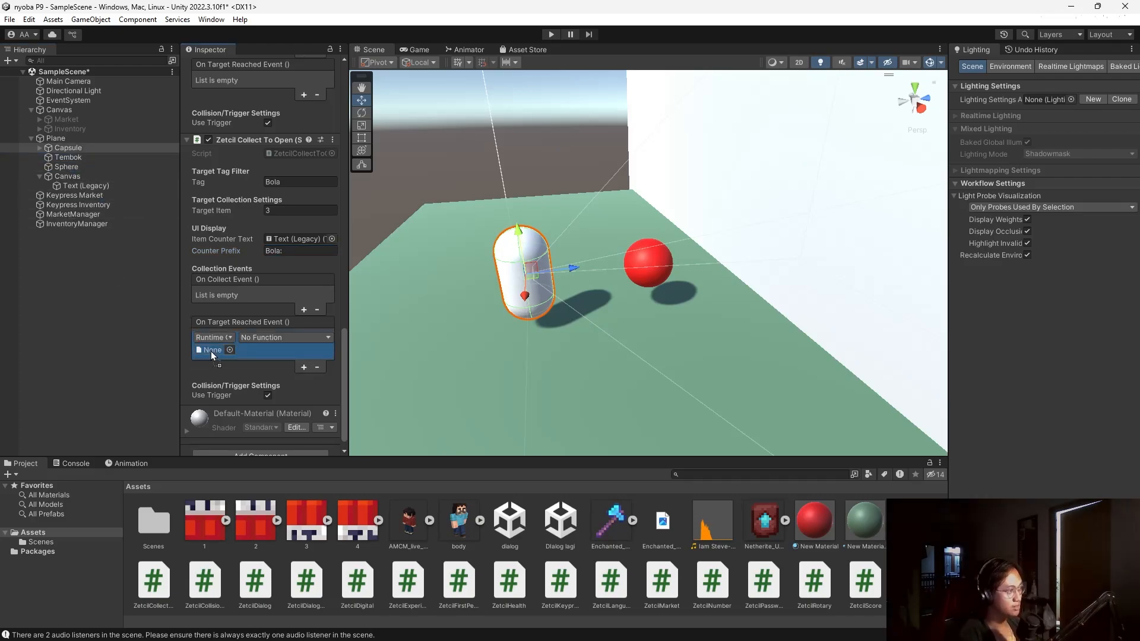
left_click(286, 337)
mouse_move(306, 370)
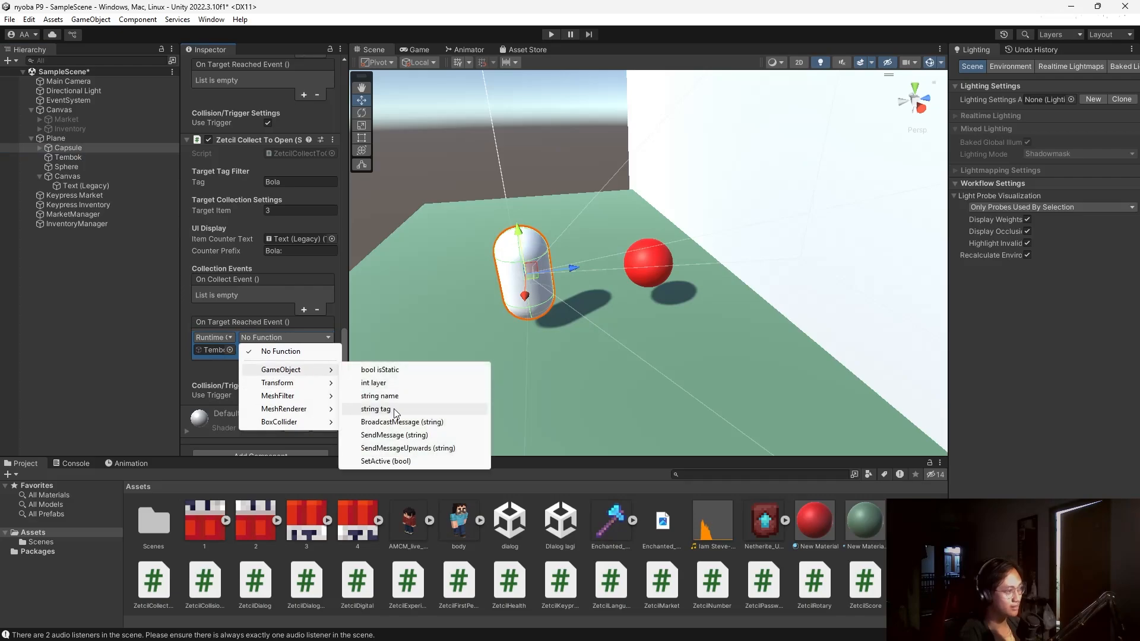
left_click(405, 462)
Duplicate the Sphere twice and spread the copies across the plane.
left_click(665, 258)
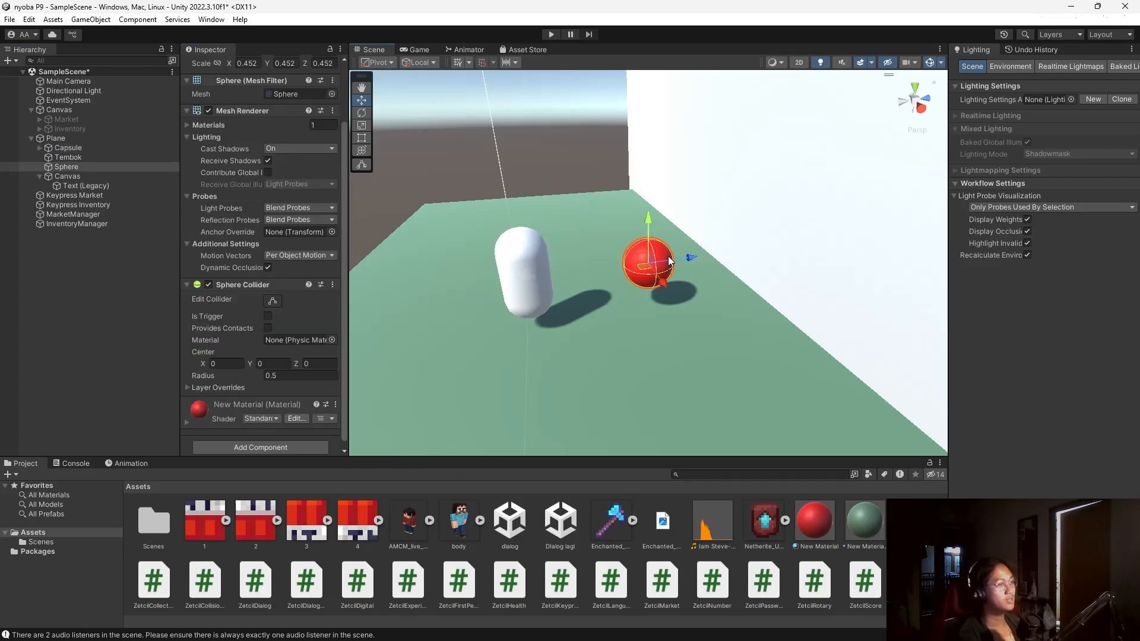
scroll(643, 258, "down", 5)
left_click_drag(543, 236, 706, 240, "alt")
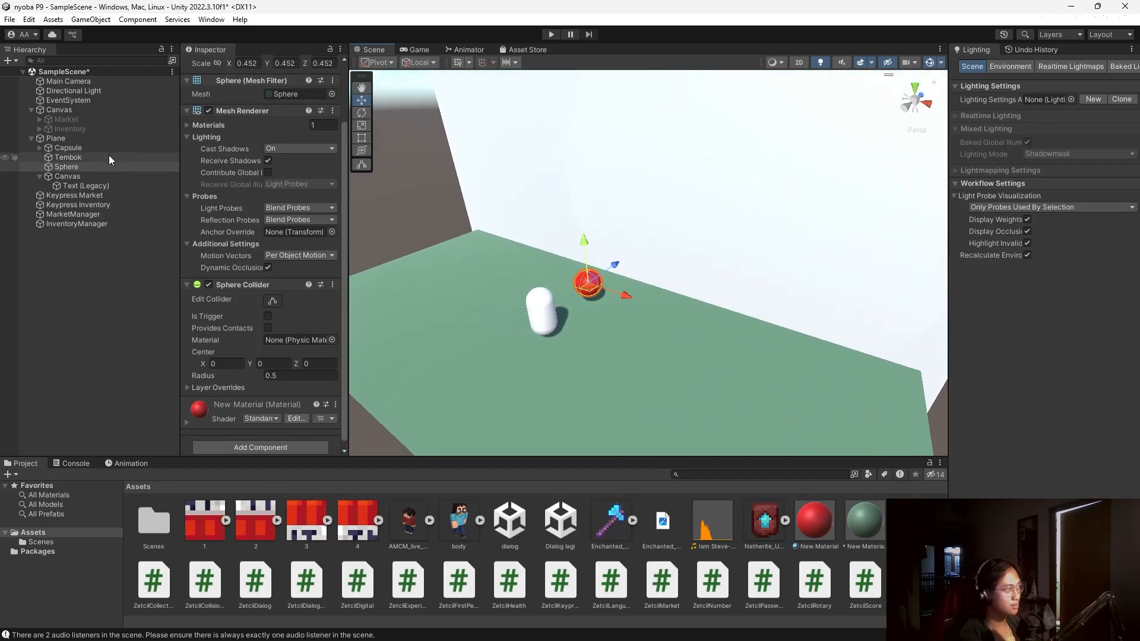
left_click(89, 167)
key("ctrl+d")
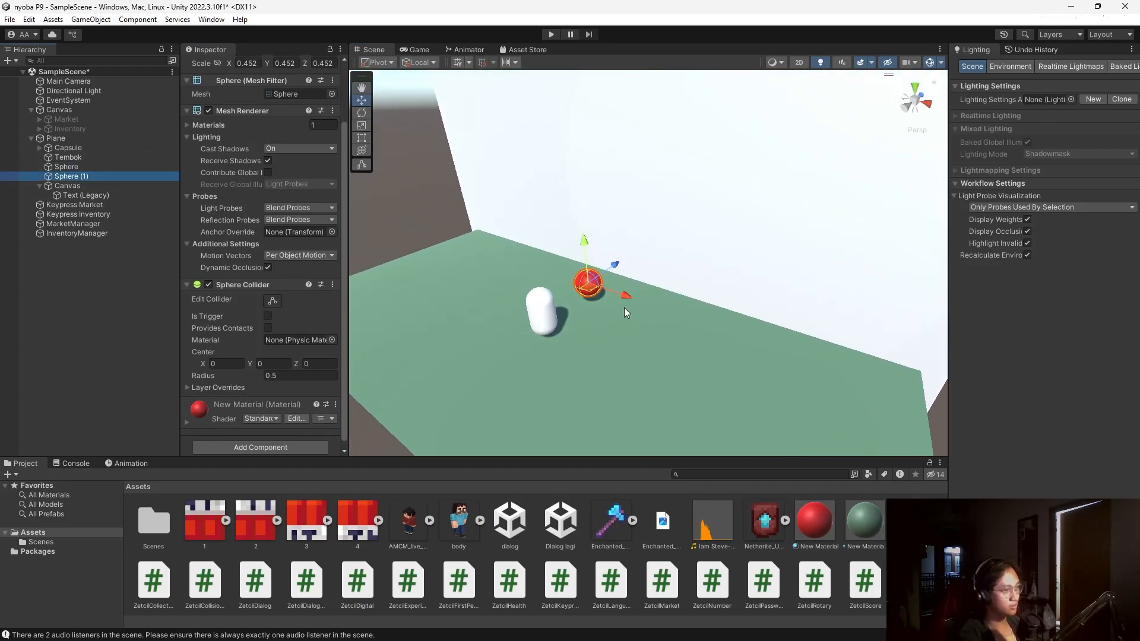
left_click_drag(625, 308, 635, 399)
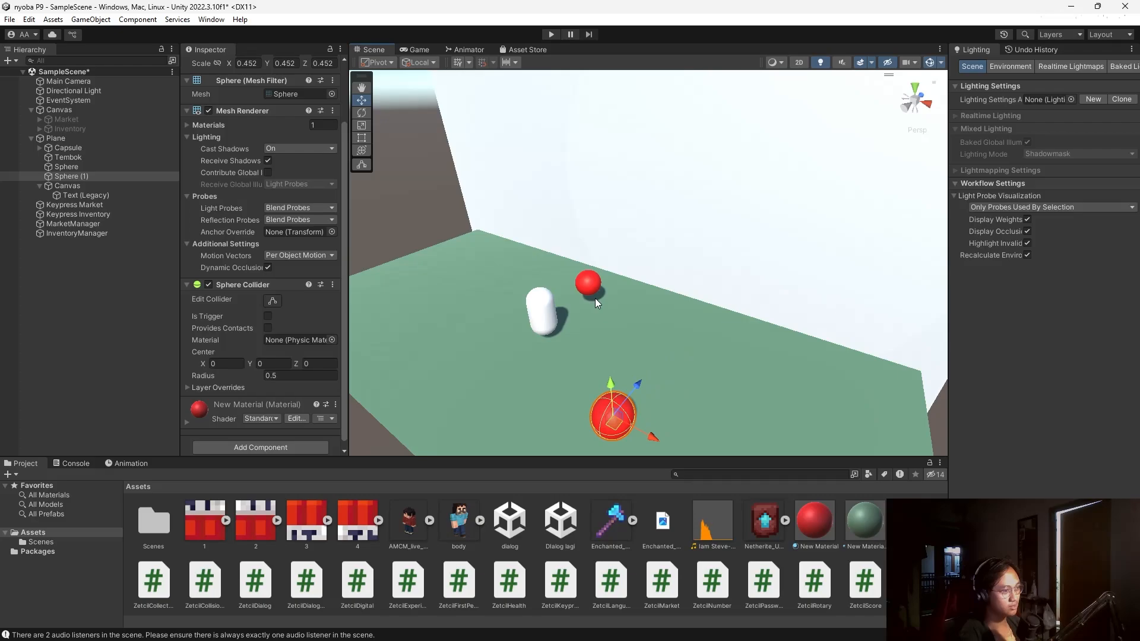
left_click(594, 288)
key("ctrl+d")
left_click_drag(618, 309, 443, 281)
Play-test by walking the player toward a red sphere, then stop.
left_click(551, 34)
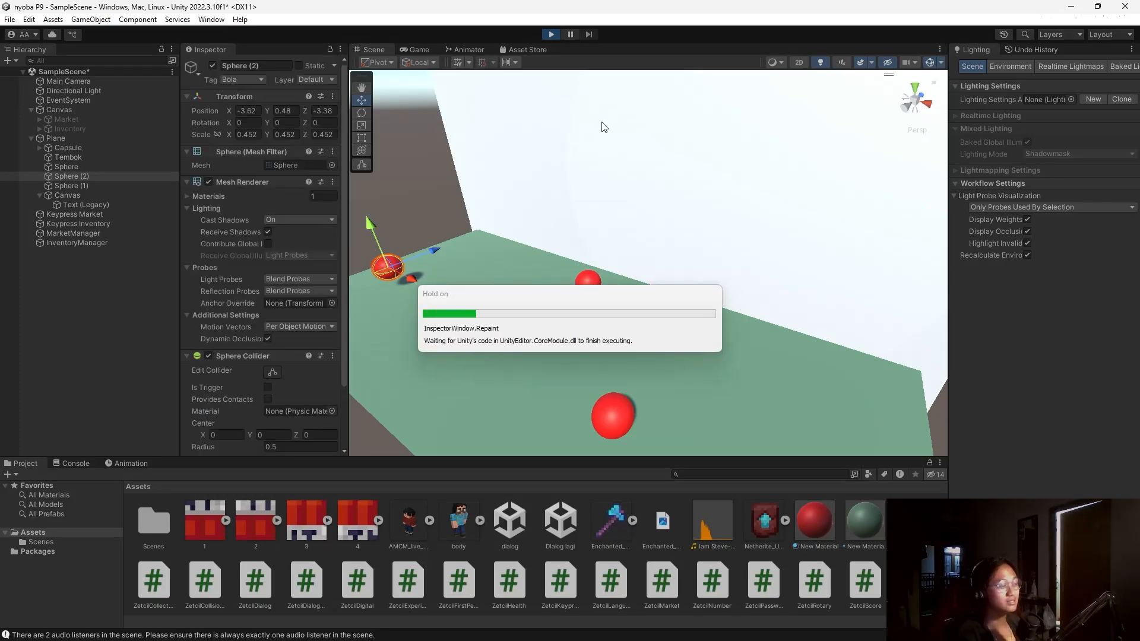
key("w")
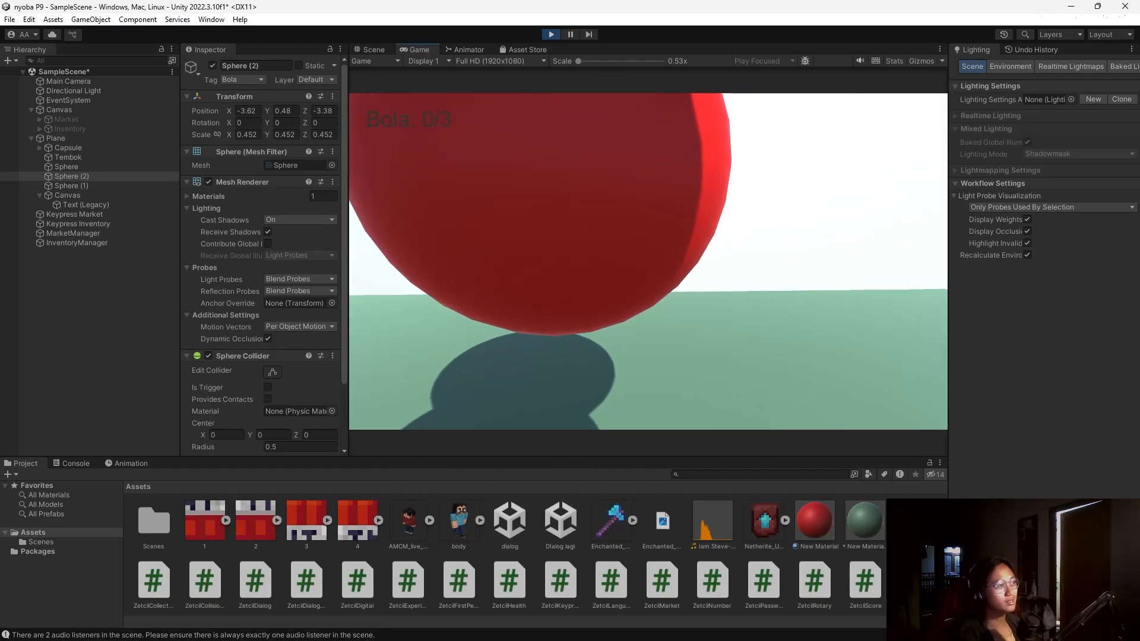
key("s")
key("w")
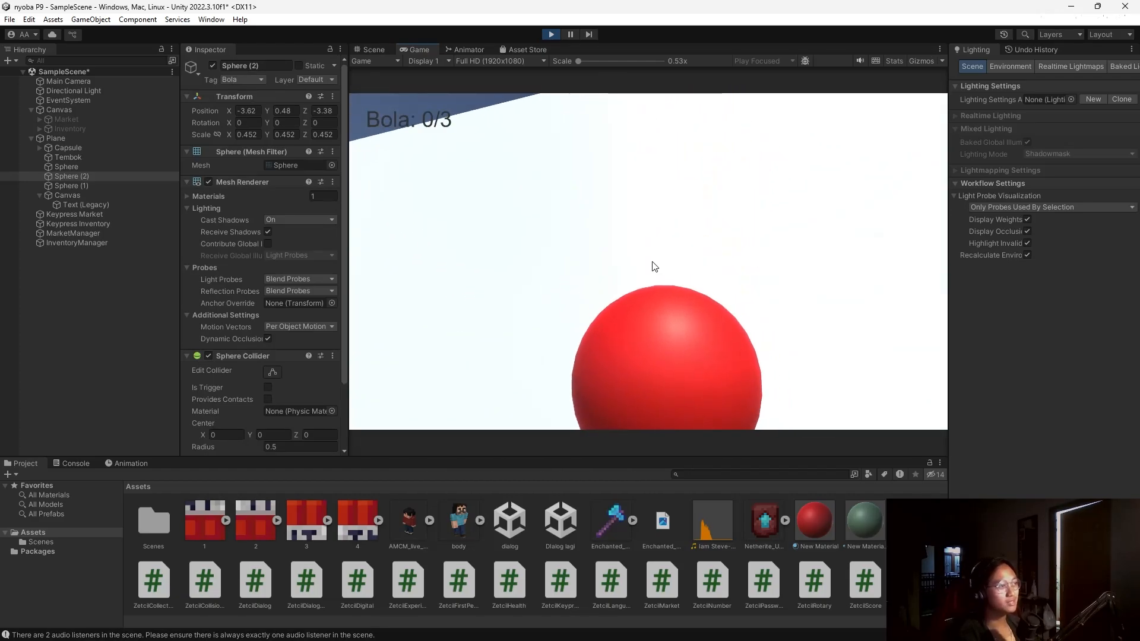
left_click(552, 34)
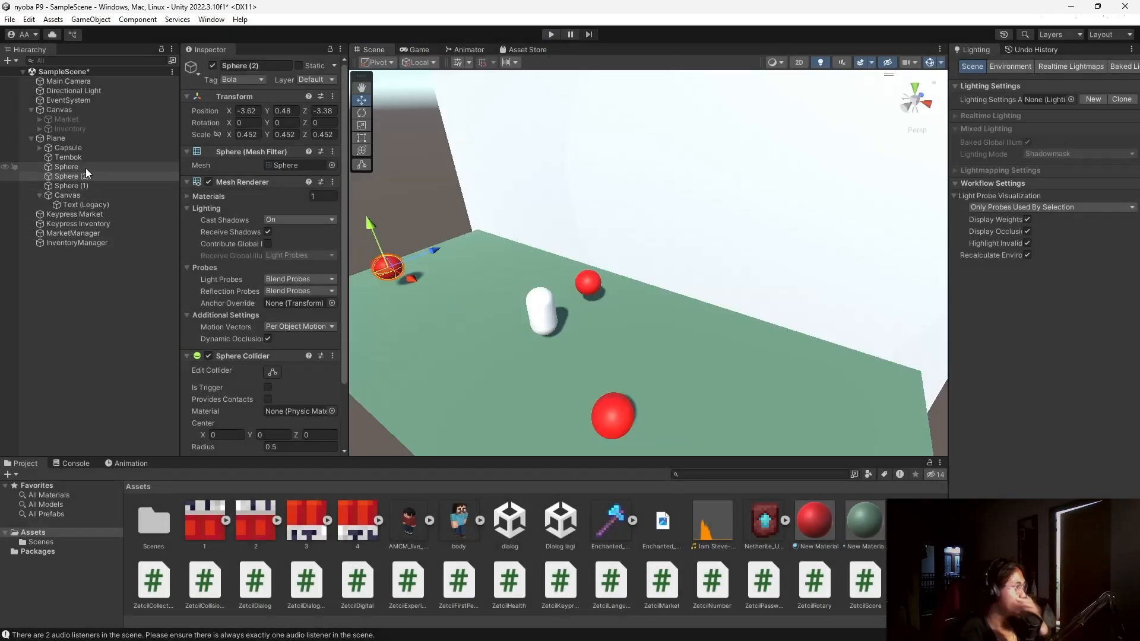
Tick Is Trigger on the Capsule's collider and on Sphere, Sphere (1) and Sphere (2).
left_click(85, 149)
scroll(252, 343, "down", 3)
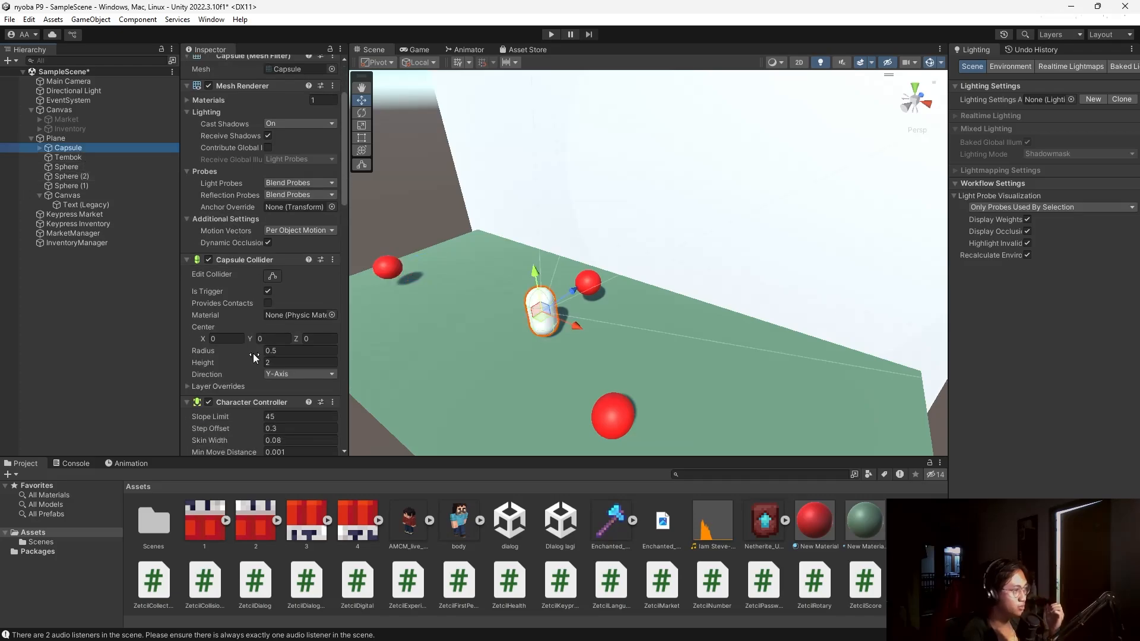
left_click(268, 291)
left_click(57, 168)
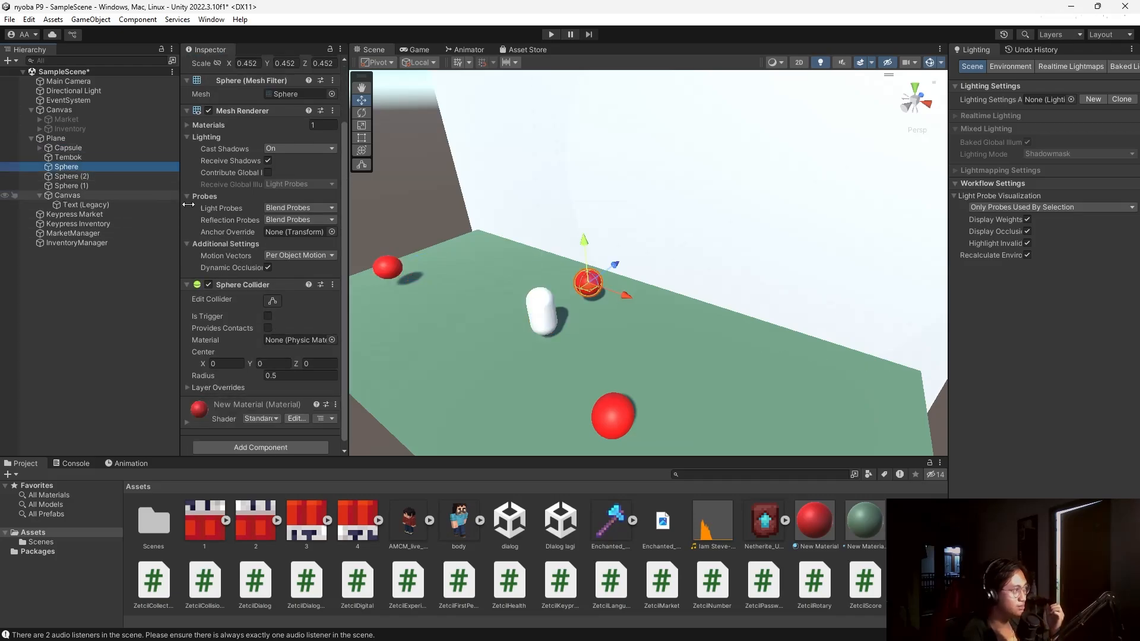
left_click(267, 316)
left_click(80, 177)
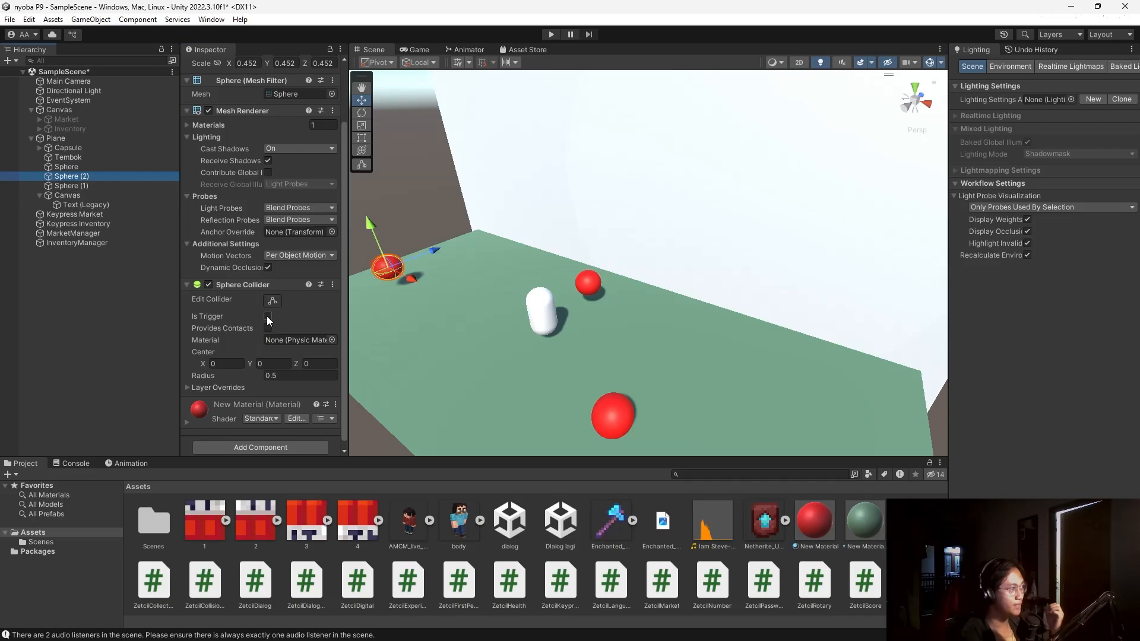
left_click(268, 316)
left_click(73, 186)
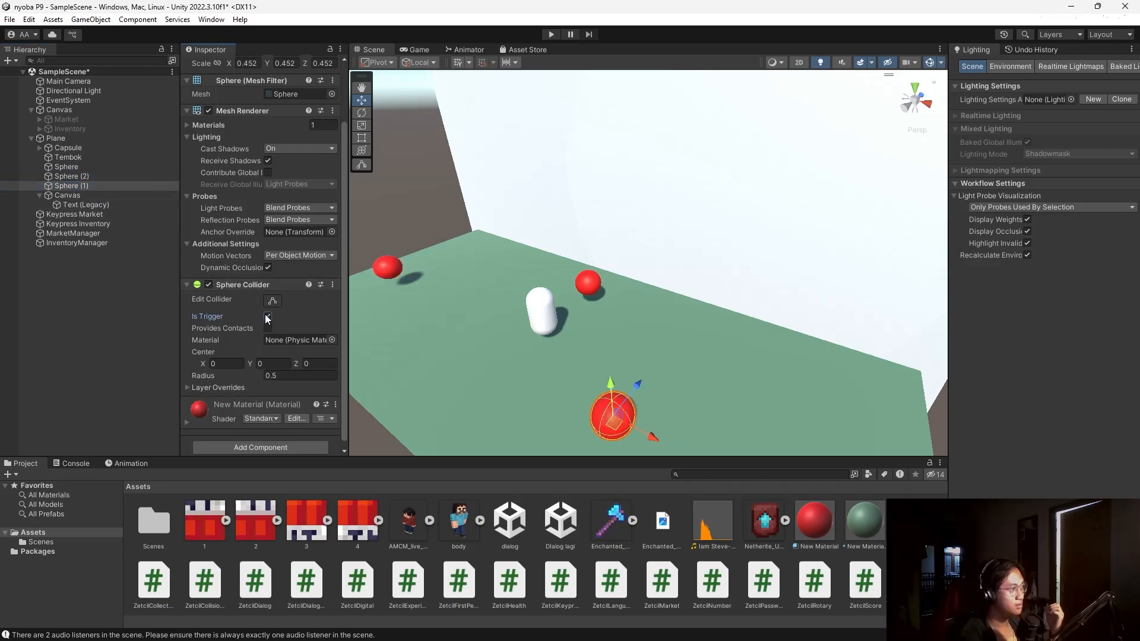
left_click(268, 316)
scroll(219, 307, "down", 1)
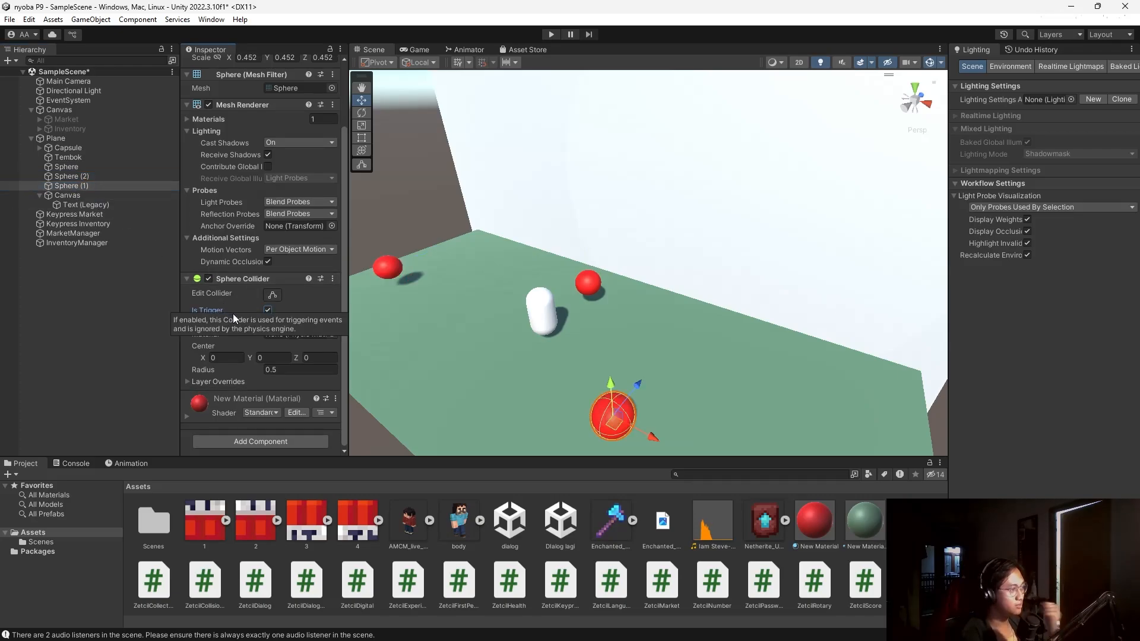
Play and collect all three spheres until Bola: 3/3 shows and Tembok vanishes, then stop.
left_click(552, 34)
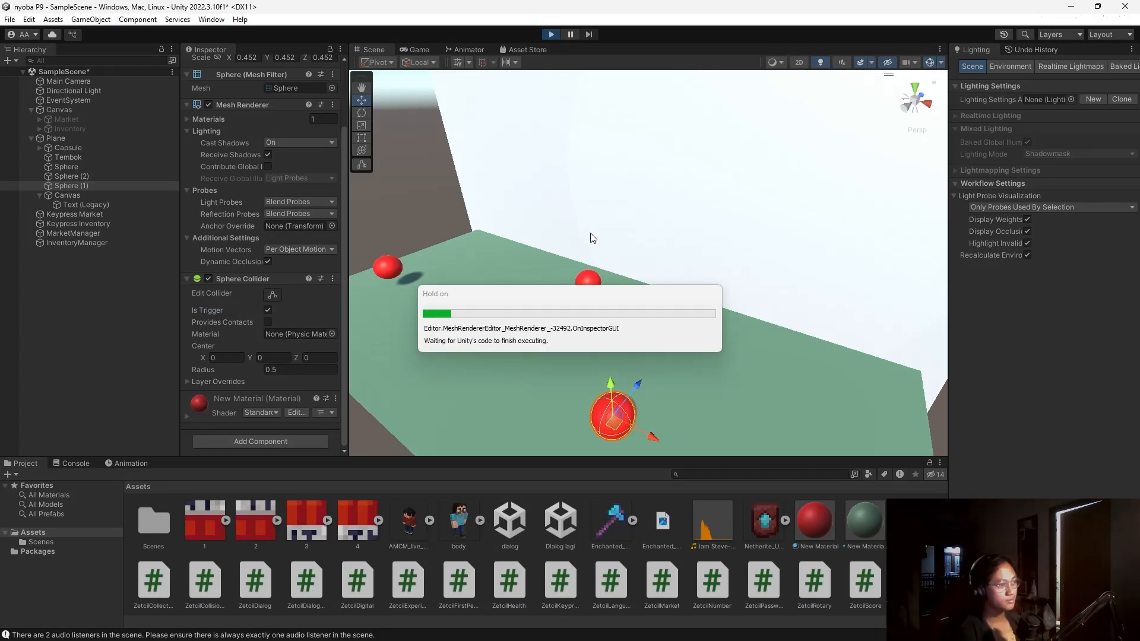
key("w")
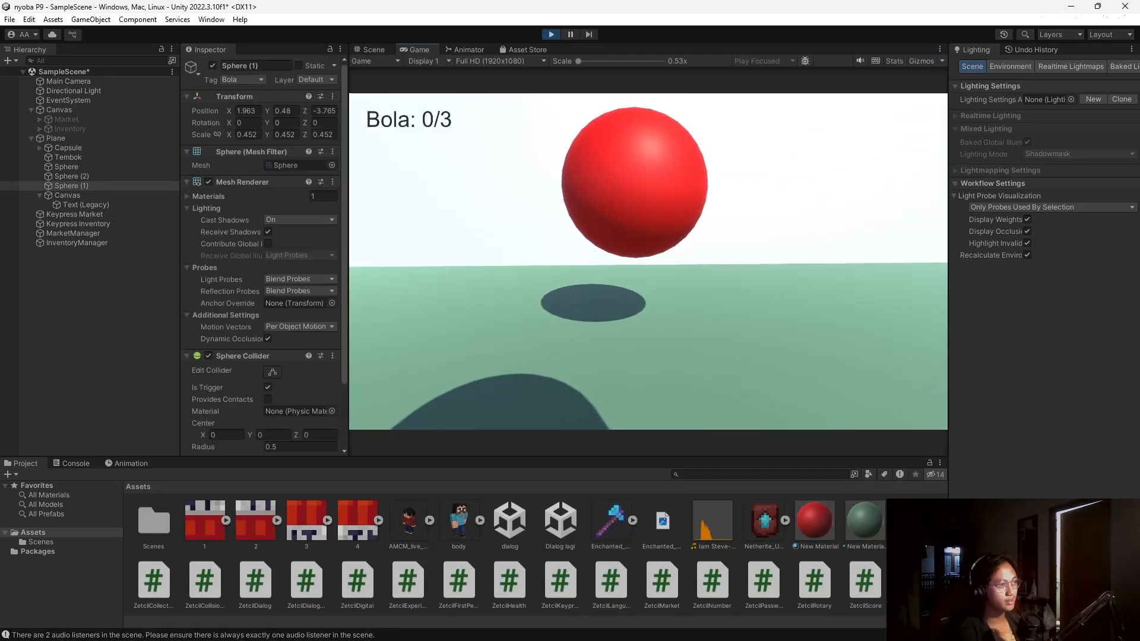
key("w")
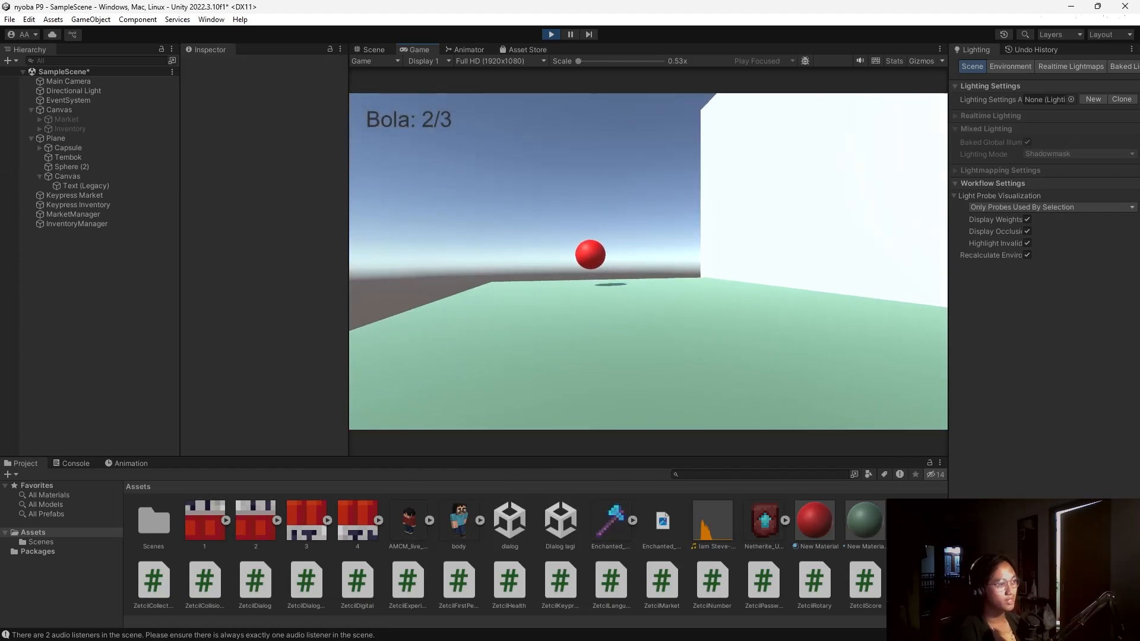
key("w")
key("w")
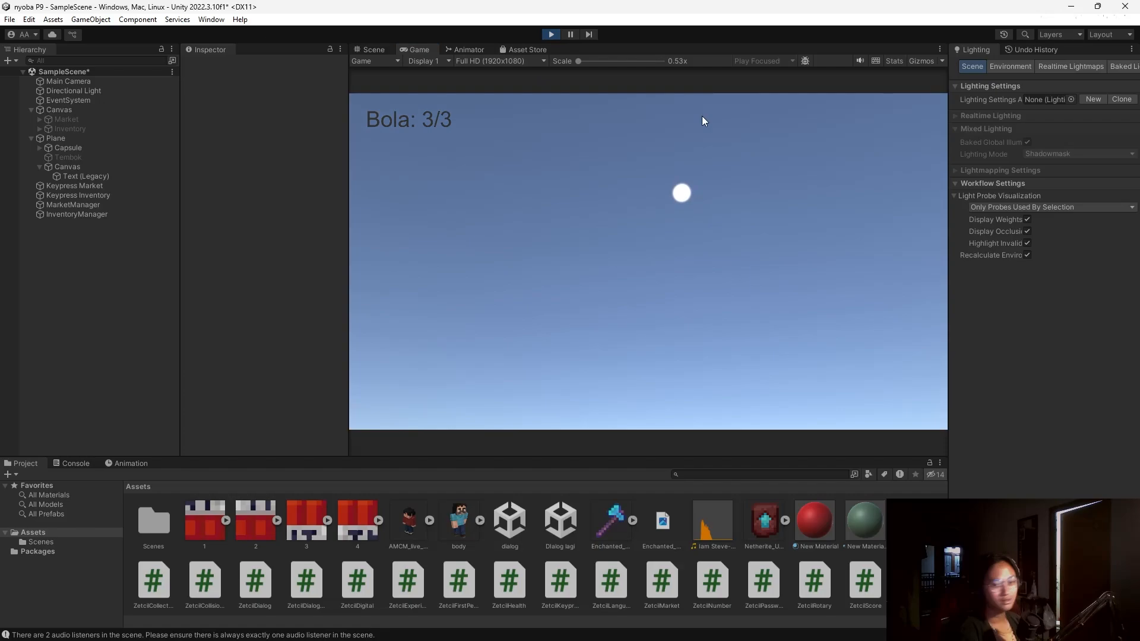
left_click(551, 35)
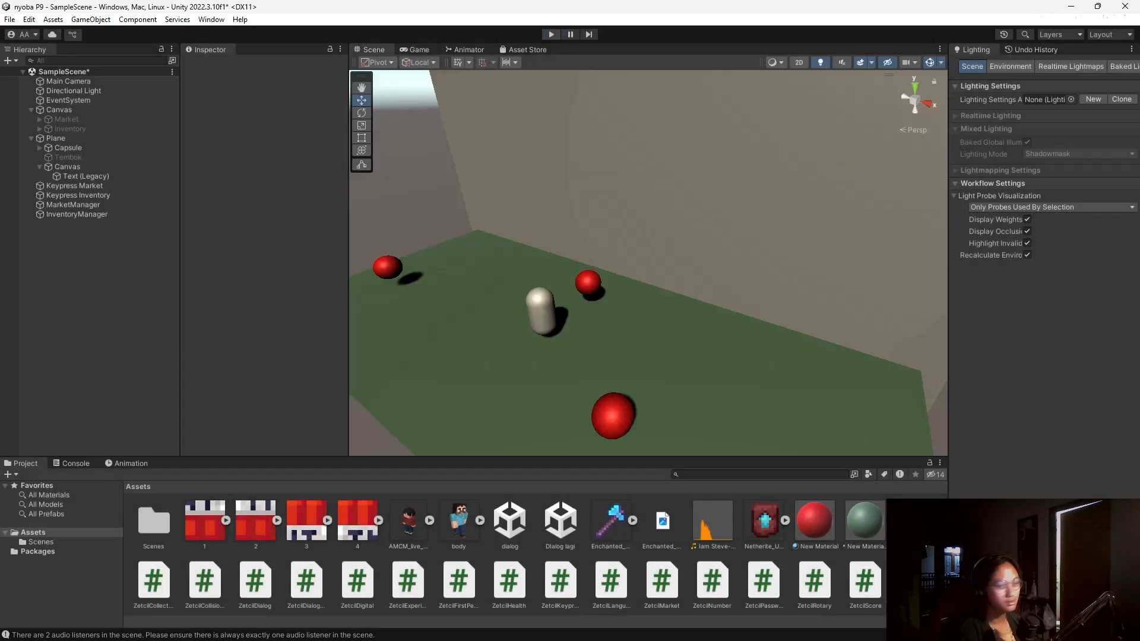
key("alt+Tab")
key("Tab")
key("Escape")
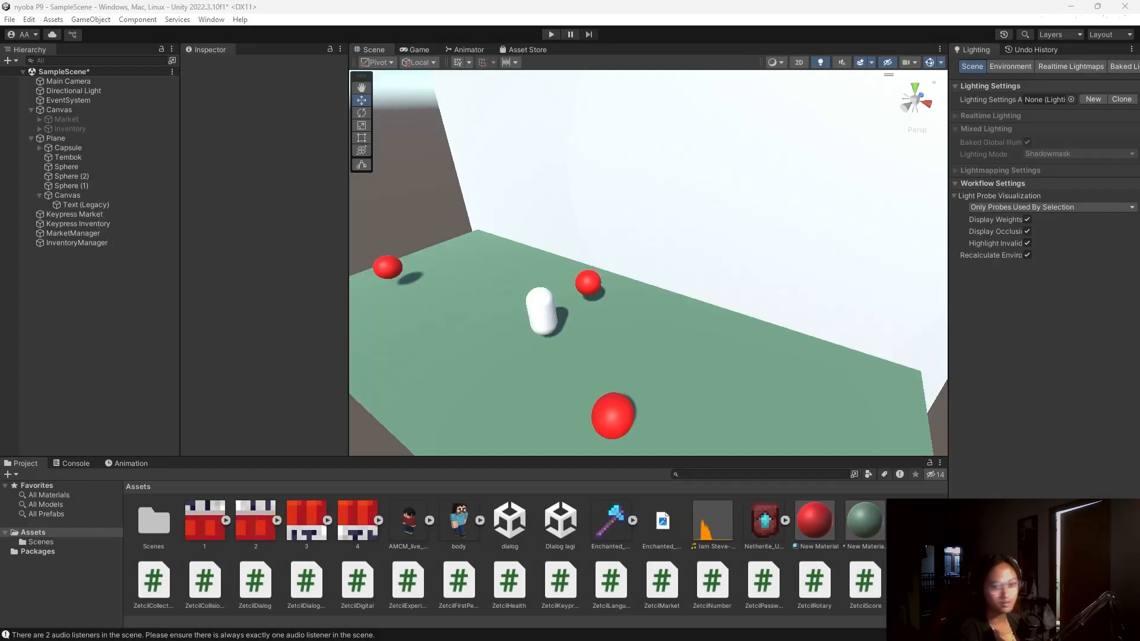
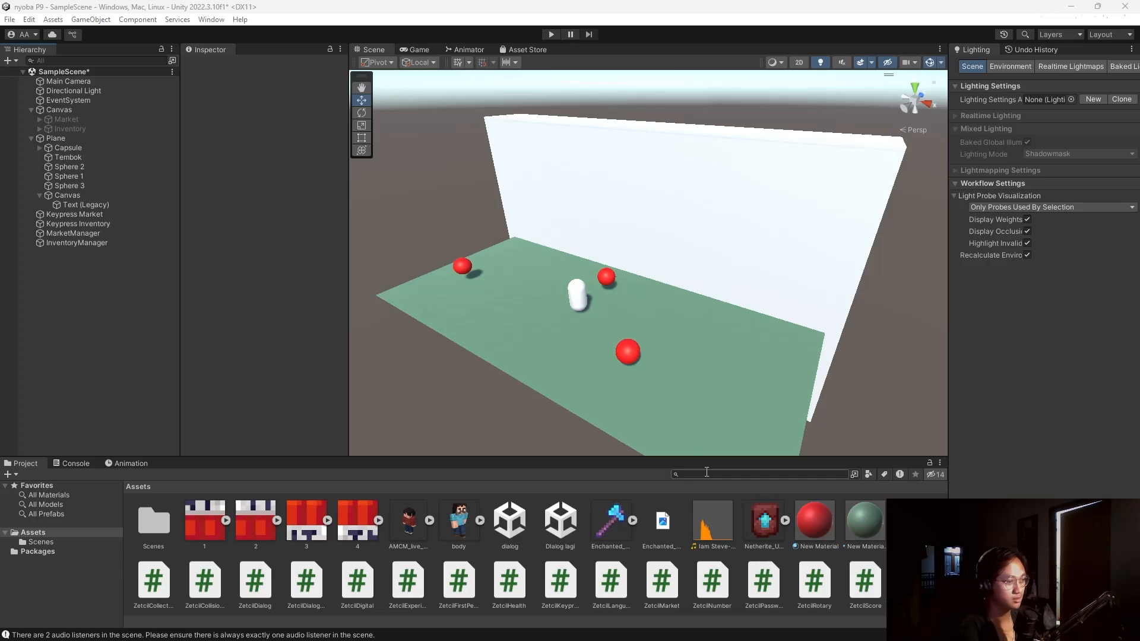
Create a C# script named ZetcilOrderToOpen in Assets and open it in the code editor.
left_click_drag(927, 623, 919, 622)
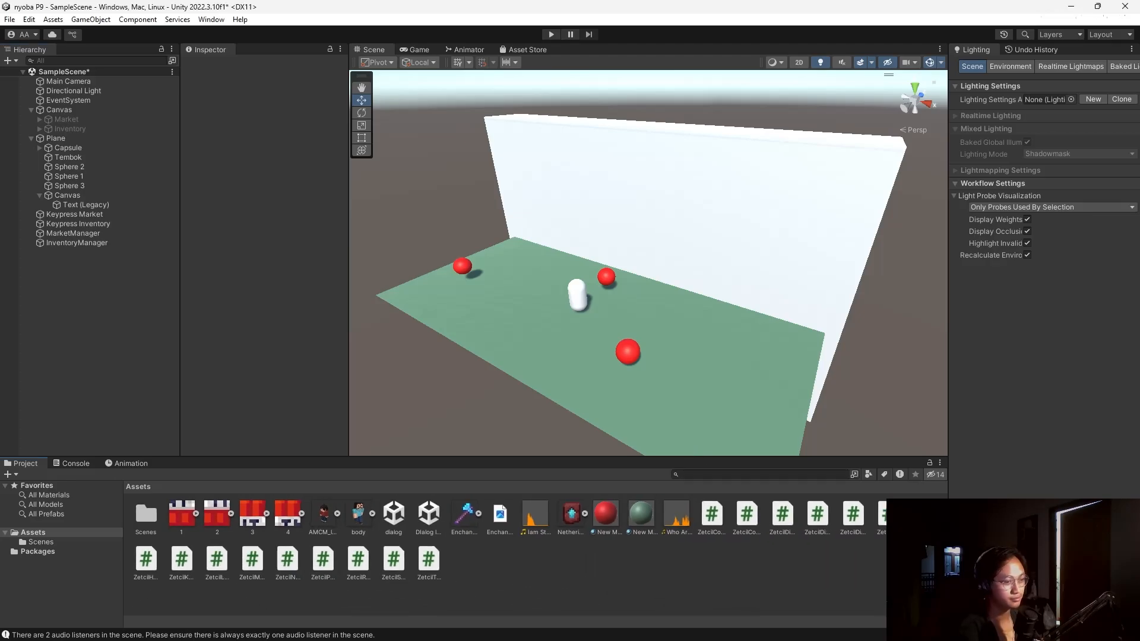
right_click(642, 588)
mouse_move(682, 252)
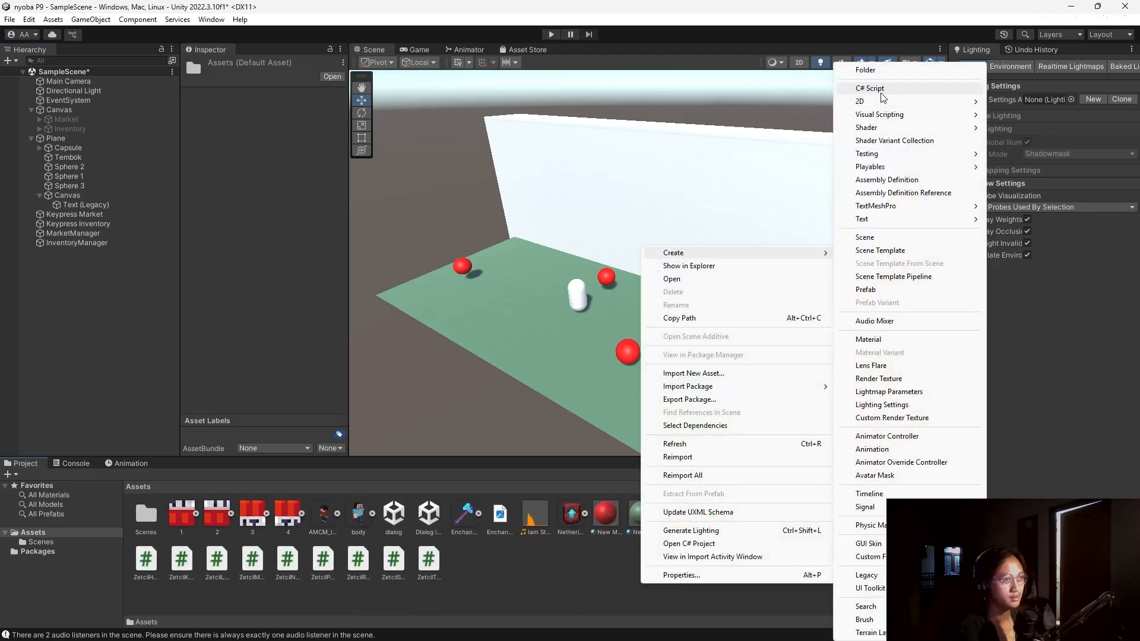
left_click(870, 88)
type("ZetcilOr")
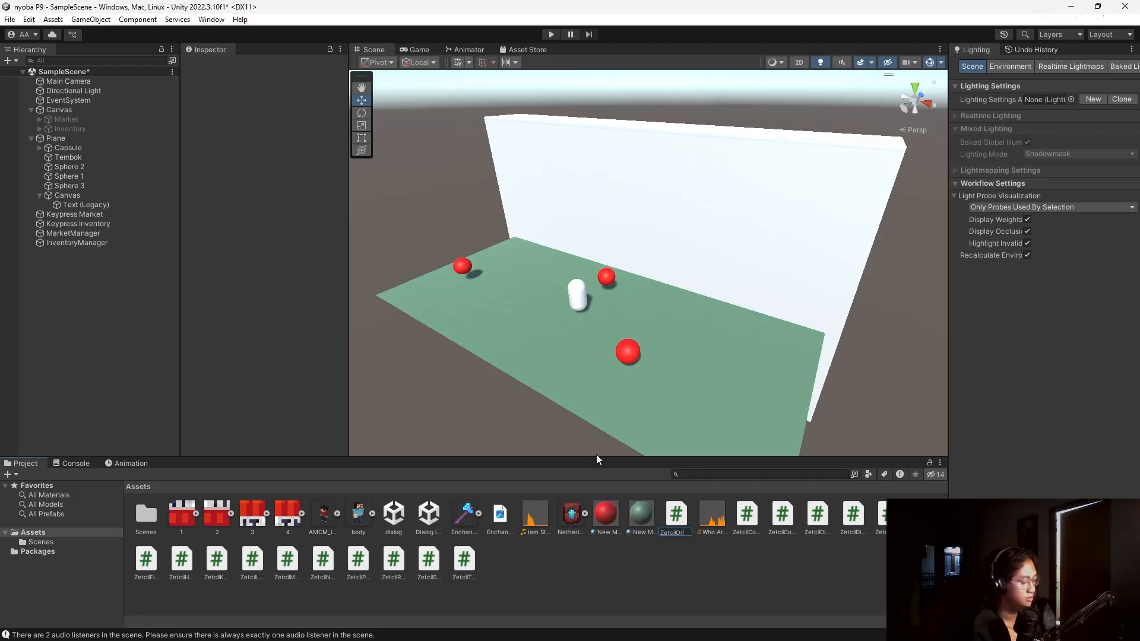
type("der")
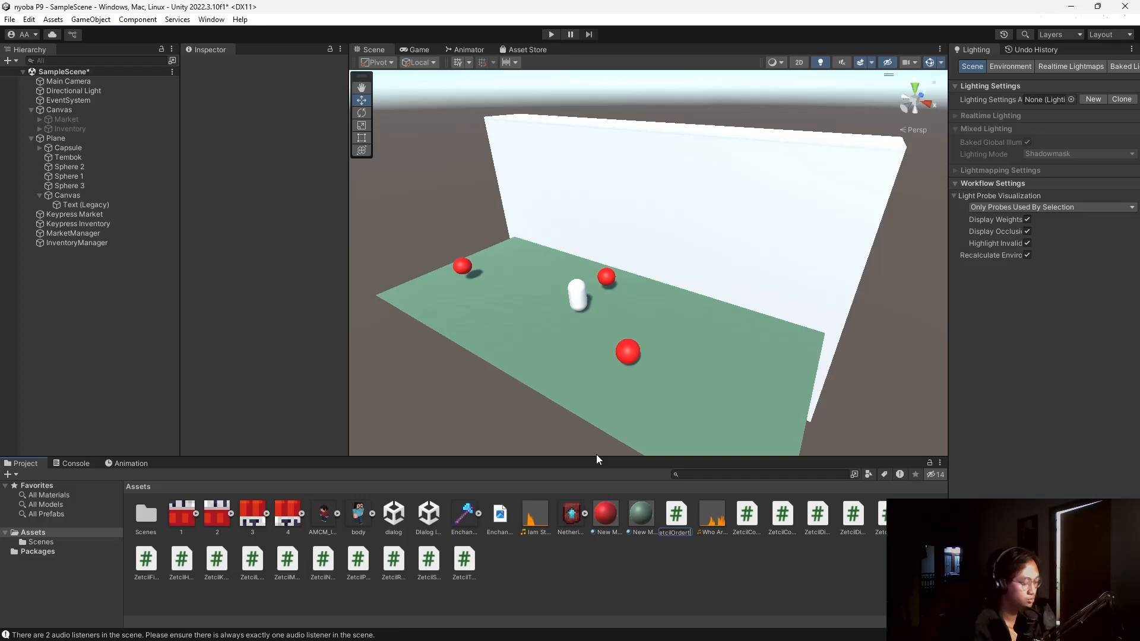
key("BackSpace")
key("BackSpace")
type("er")
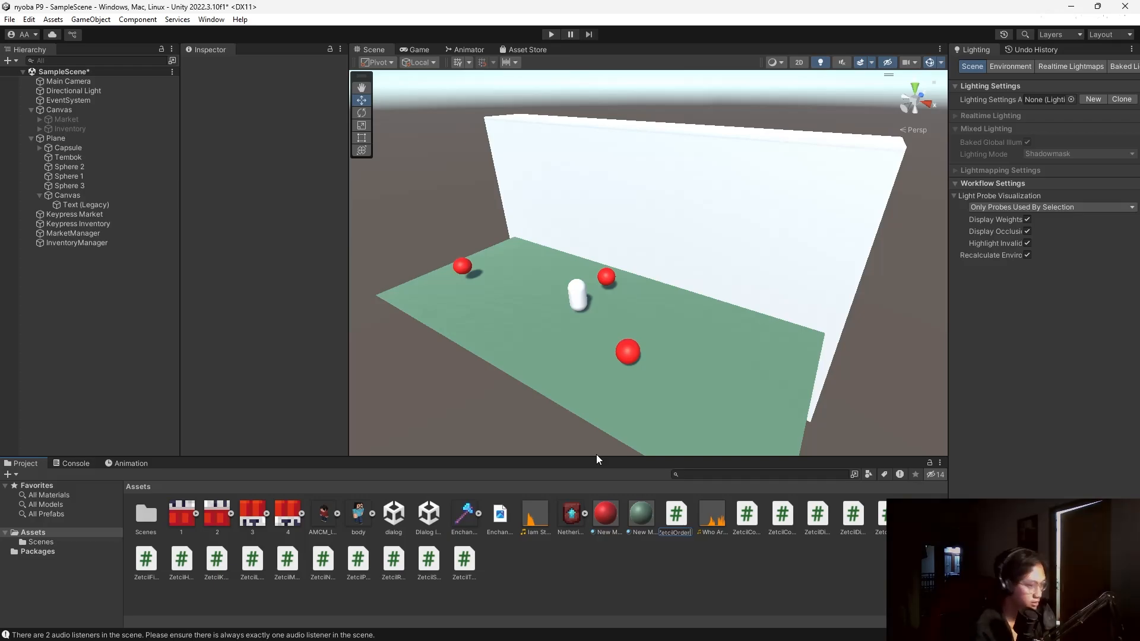
type("T")
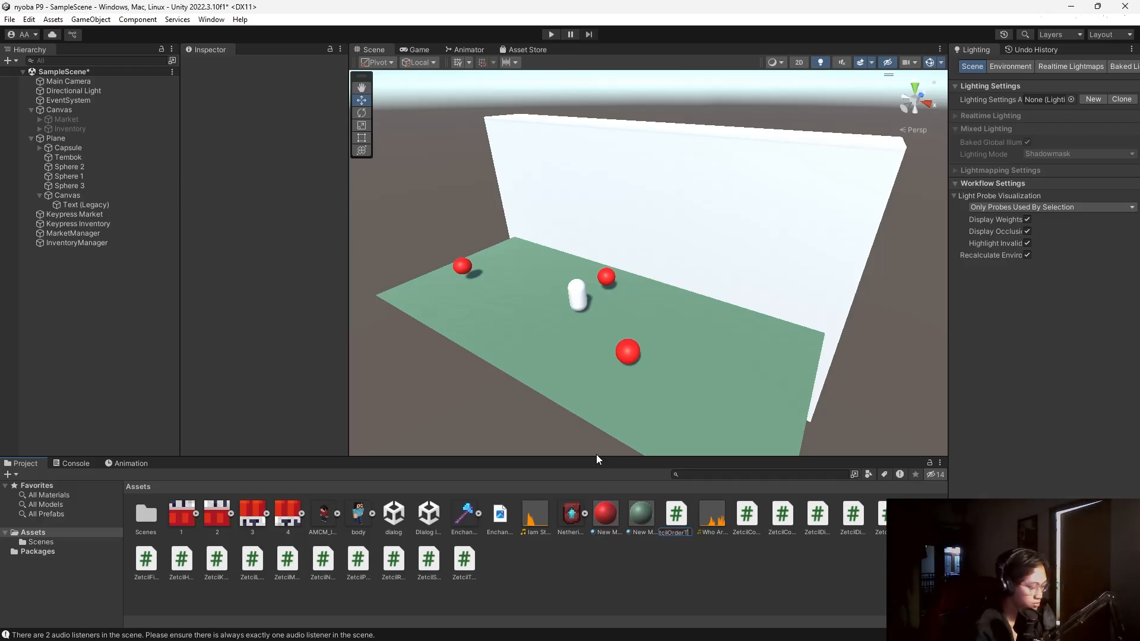
type("oOpen")
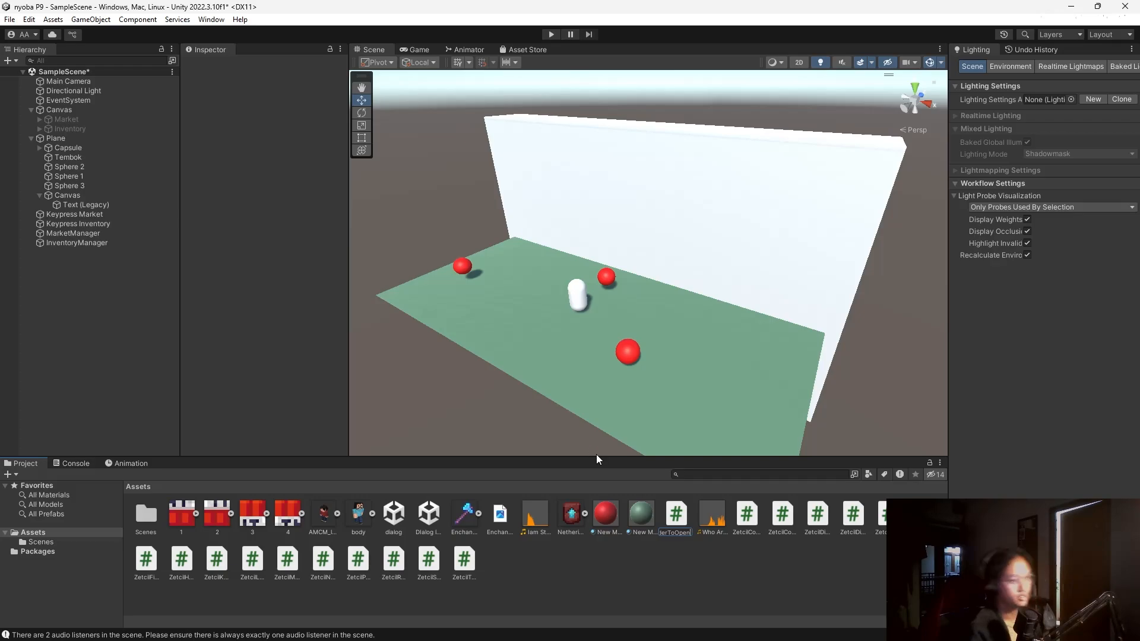
key("Return")
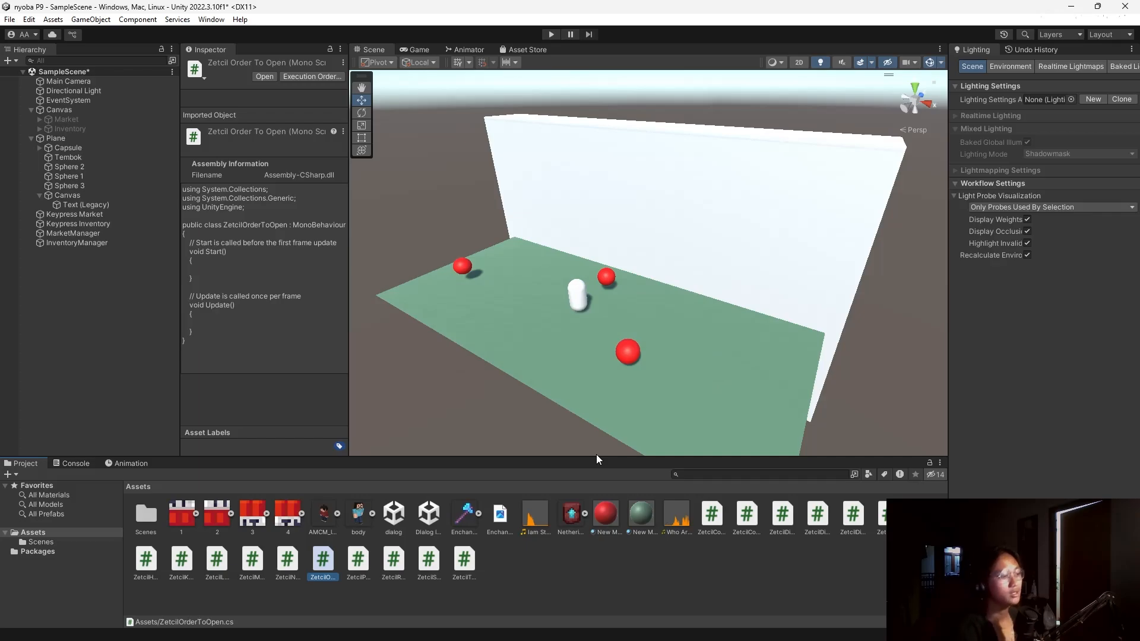
double_click(323, 566)
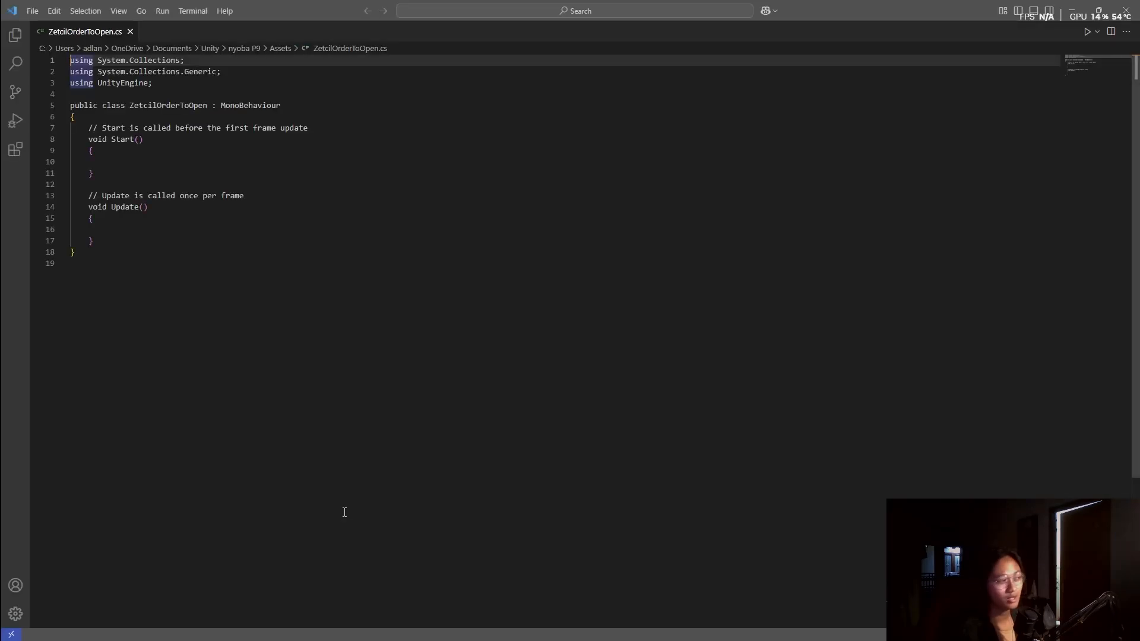
Replace the template with the prepared 117-line ordered-collection script, save it and return to Unity.
left_click(164, 325)
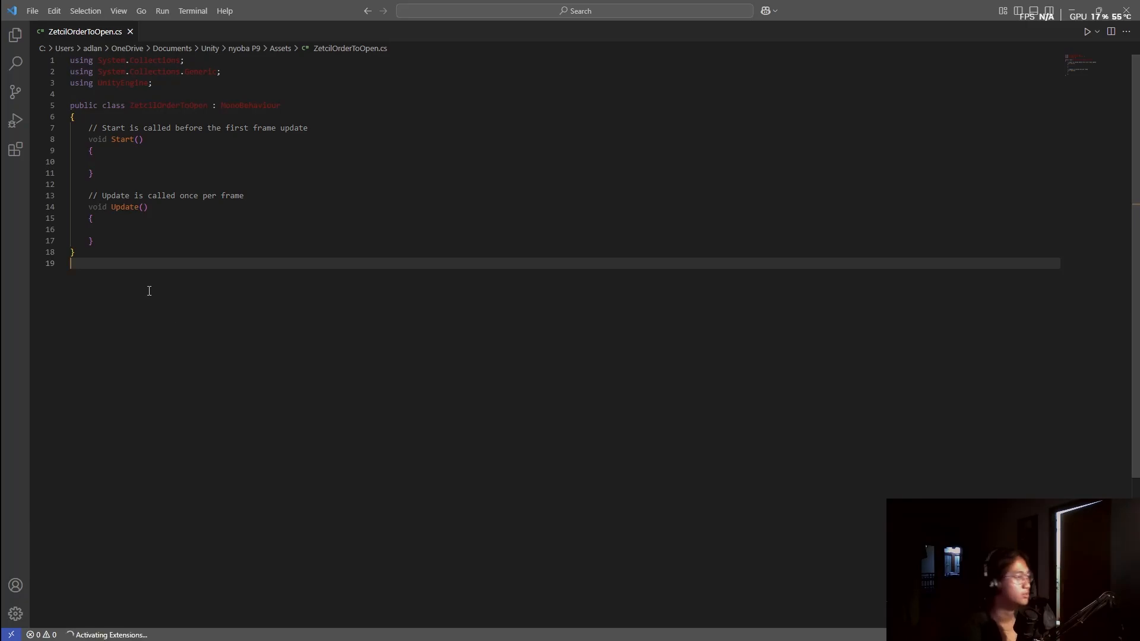
key("ctrl+a")
key("ctrl+v")
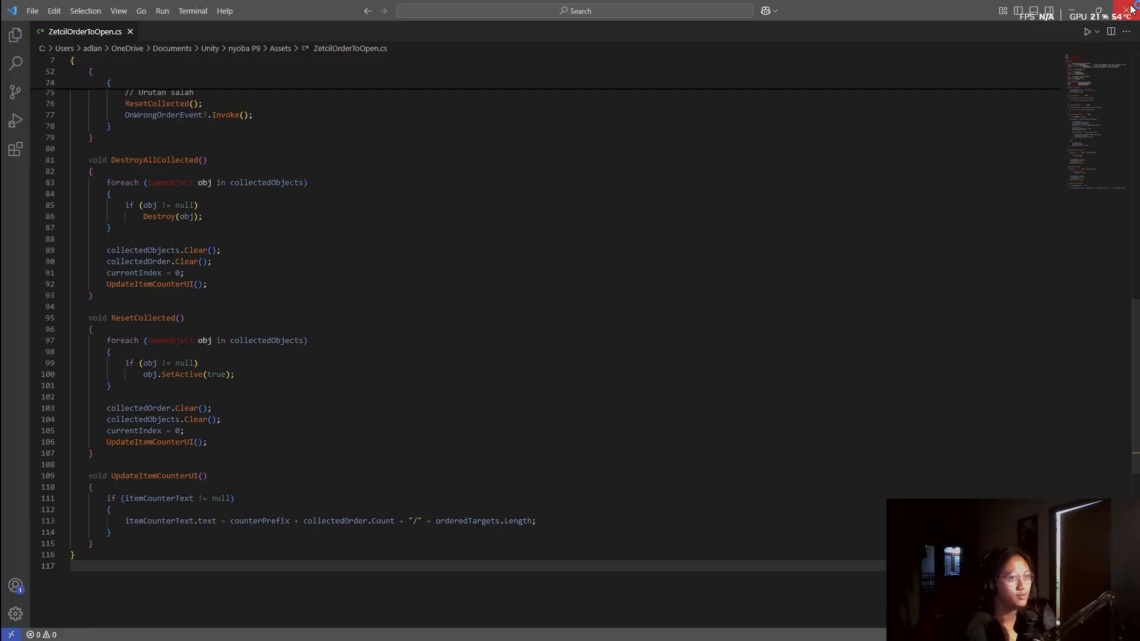
key("alt+Tab")
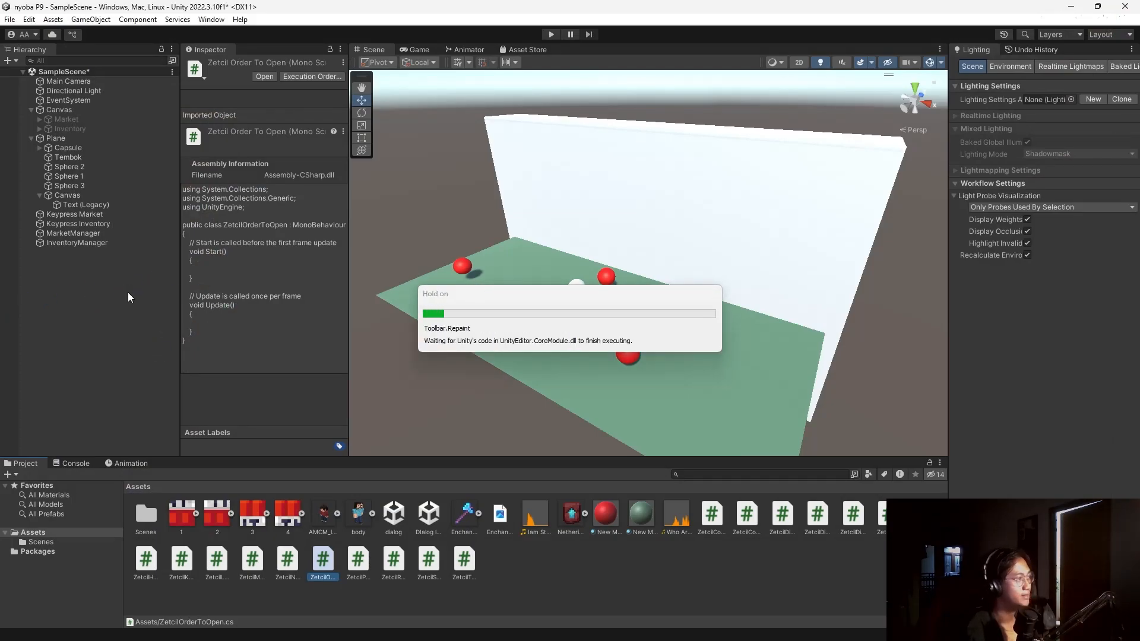
Remove the Bola-tagged Zetcil Collect To Open component from the Capsule.
left_click(89, 147)
scroll(233, 240, "down", 20)
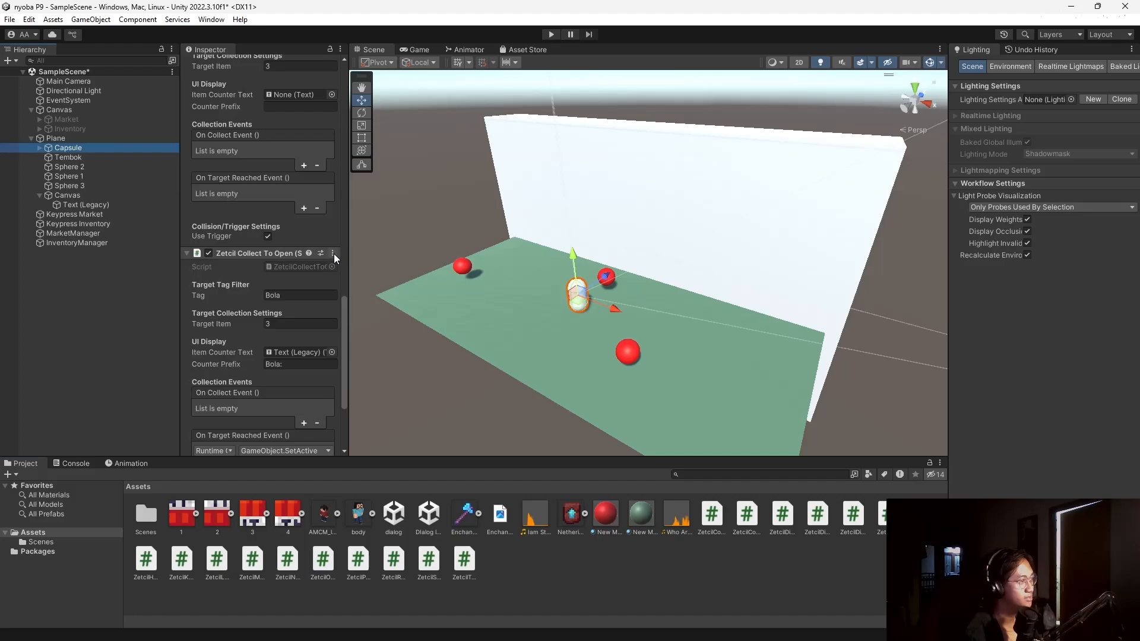
left_click(334, 252)
left_click(359, 286)
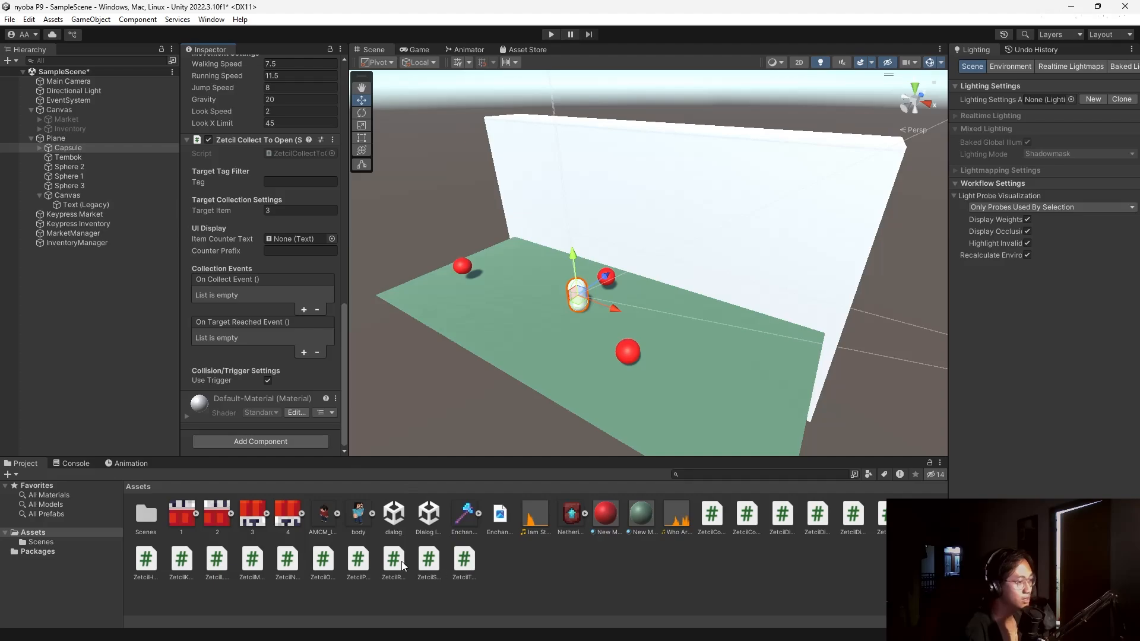
Add Zetcil Order To Open to the Capsule with the Text (Legacy) counter, prefix 'Bola:' and tag 'Bola'.
left_click_drag(323, 567, 294, 461)
left_click_drag(290, 421, 289, 443)
scroll(291, 380, "down", 5)
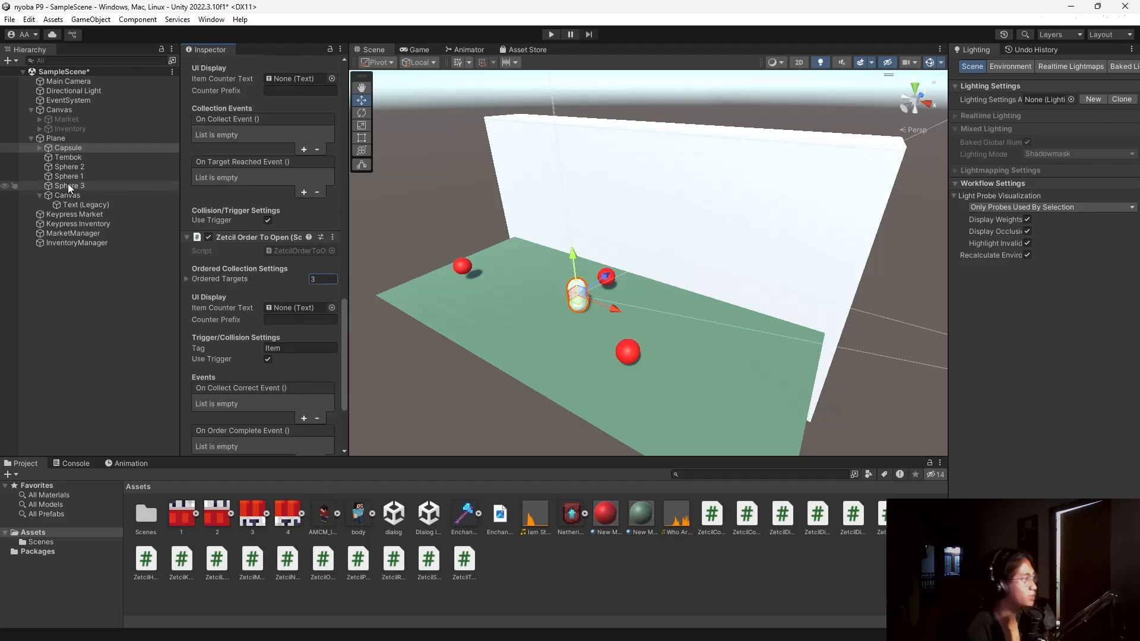
left_click_drag(82, 204, 296, 318)
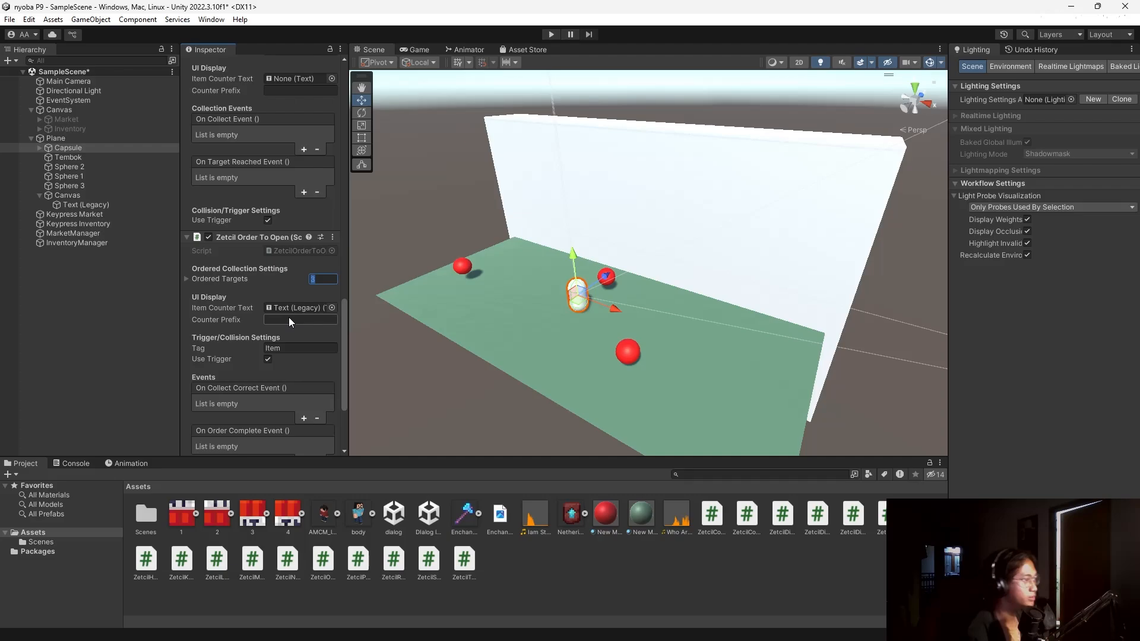
left_click(289, 318)
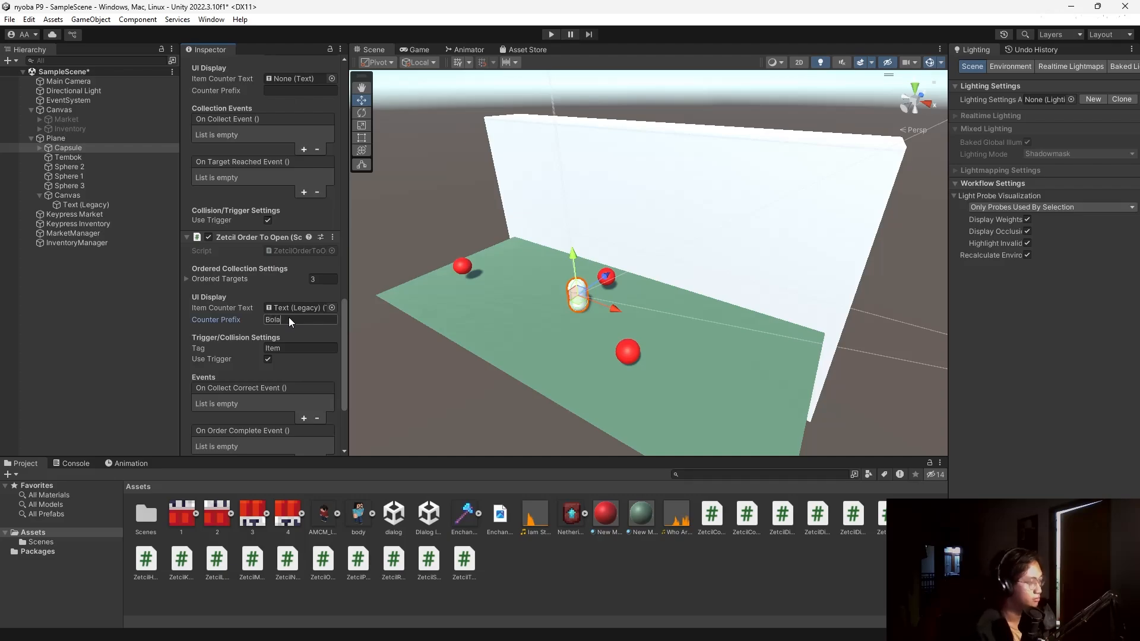
type("Bola:")
scroll(285, 315, "down", 1)
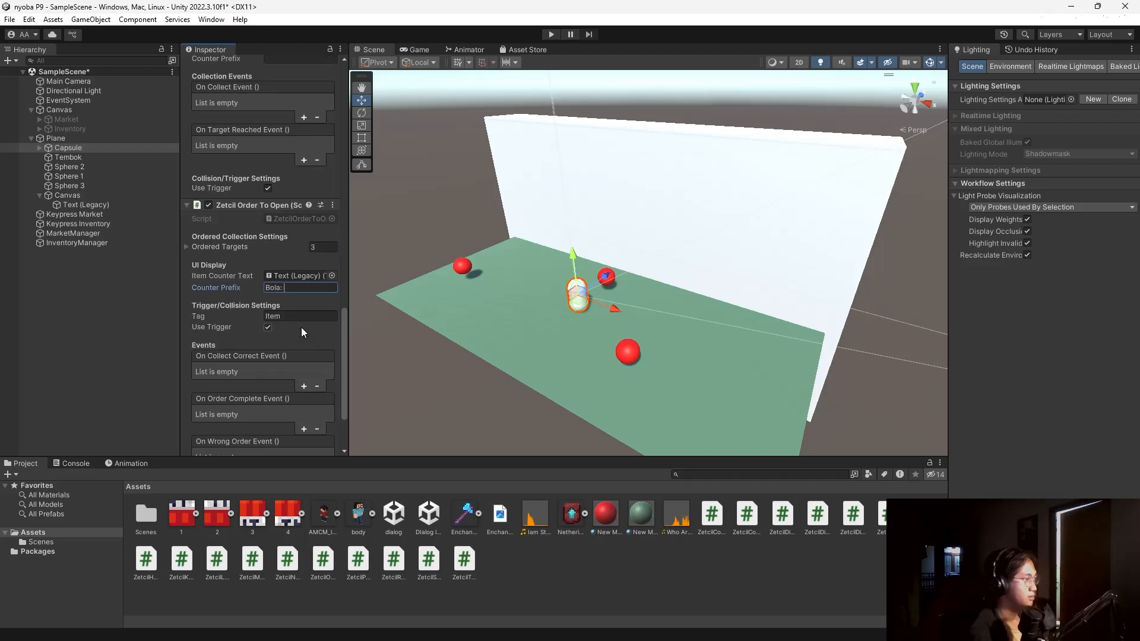
type("Bola")
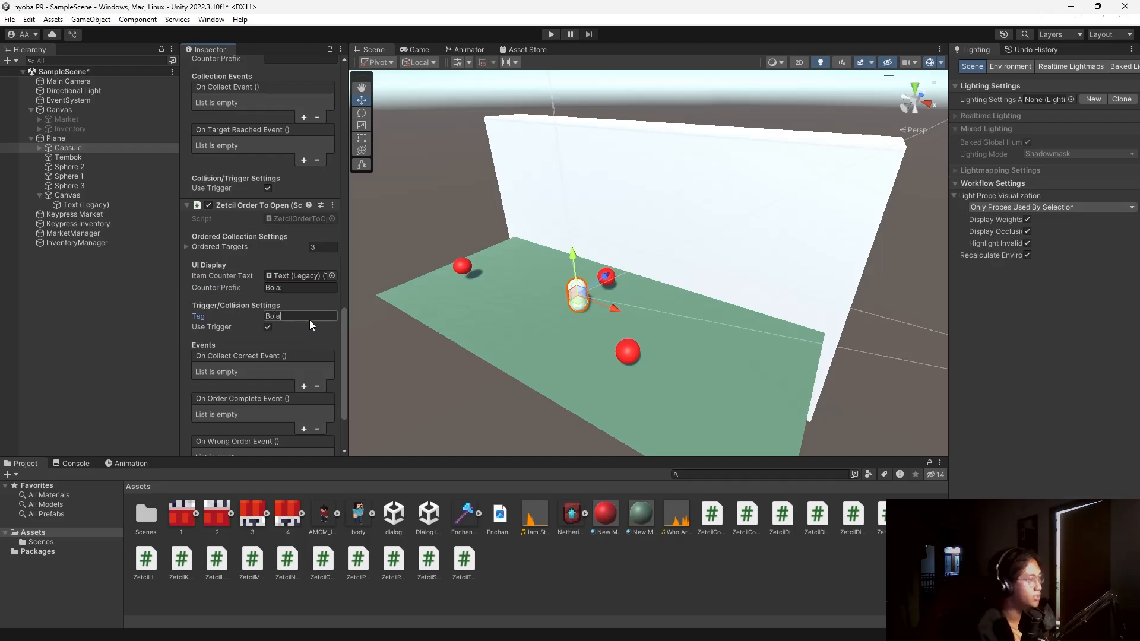
scroll(239, 309, "down", 1)
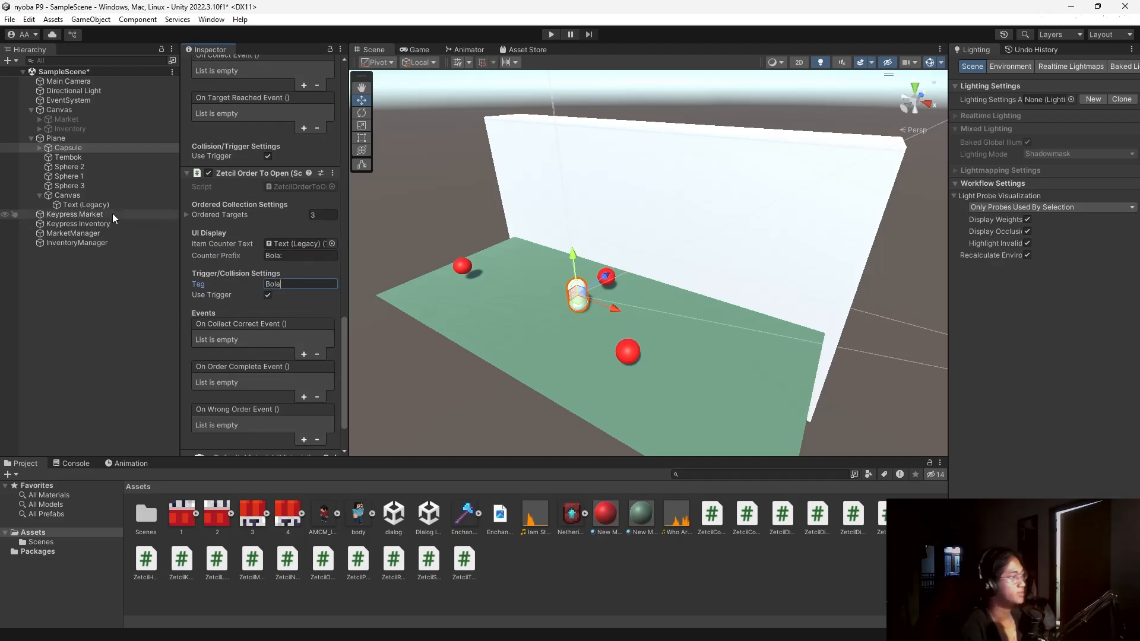
Look over Sphere 2, Sphere 1, Text (Legacy), Tembok and Canvas, then reselect the Capsule.
left_click(82, 169)
left_click(87, 179)
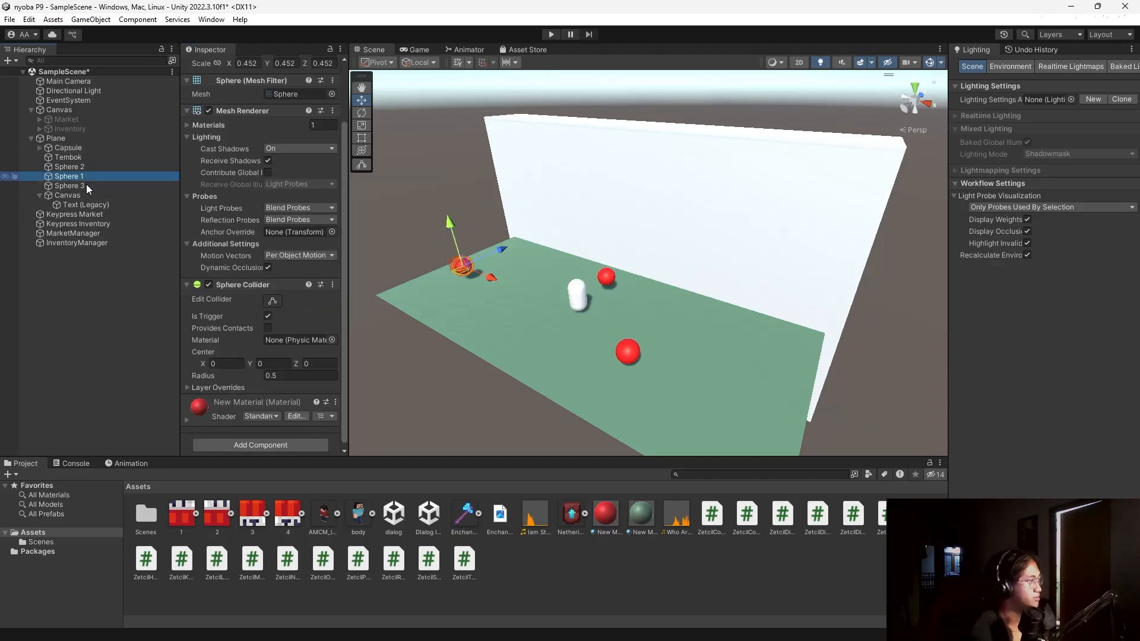
left_click(88, 203)
left_click(85, 159)
left_click(94, 203)
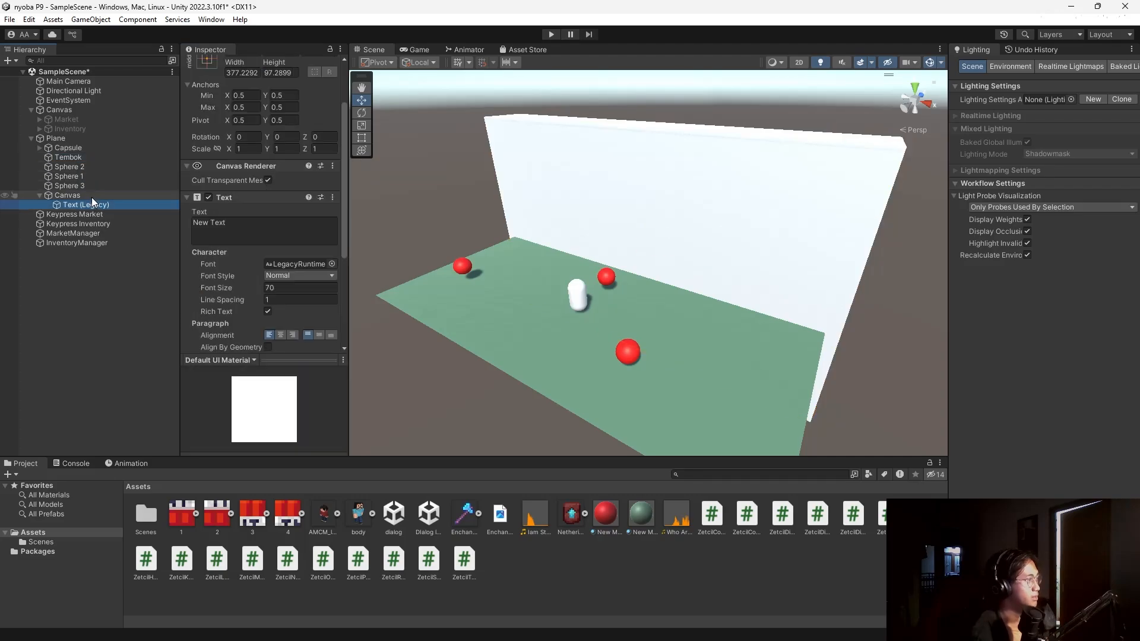
left_click(91, 195)
left_click(96, 149)
scroll(244, 269, "down", 15)
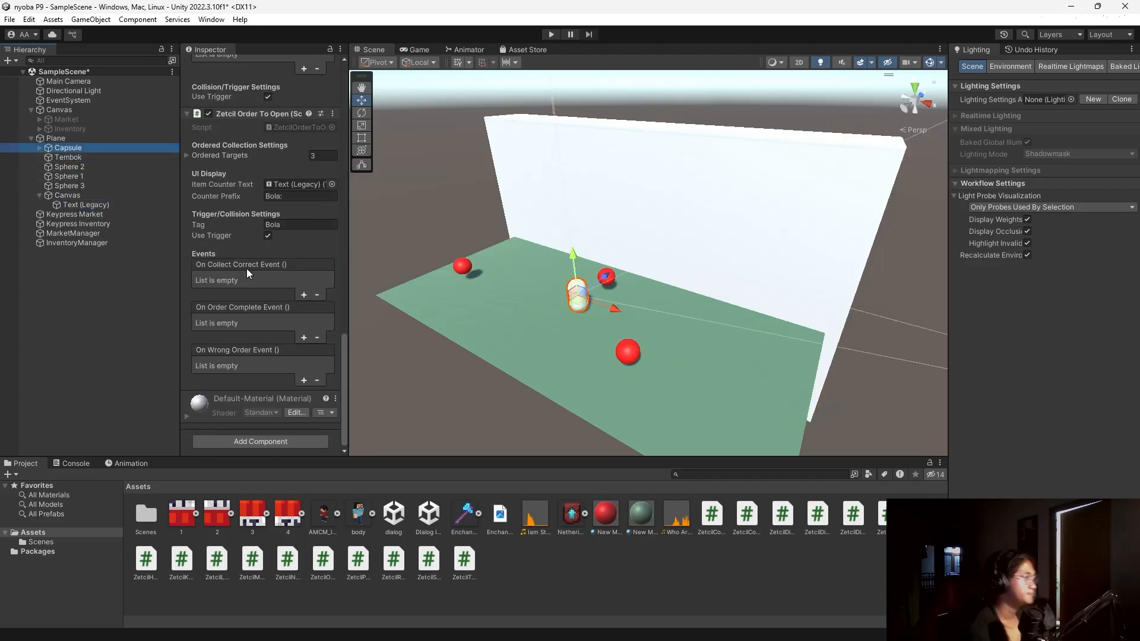
Expand the Ordered Targets list and move Sphere 1 above Sphere 2 in the hierarchy.
scroll(294, 199, "up", 2)
left_click(185, 187)
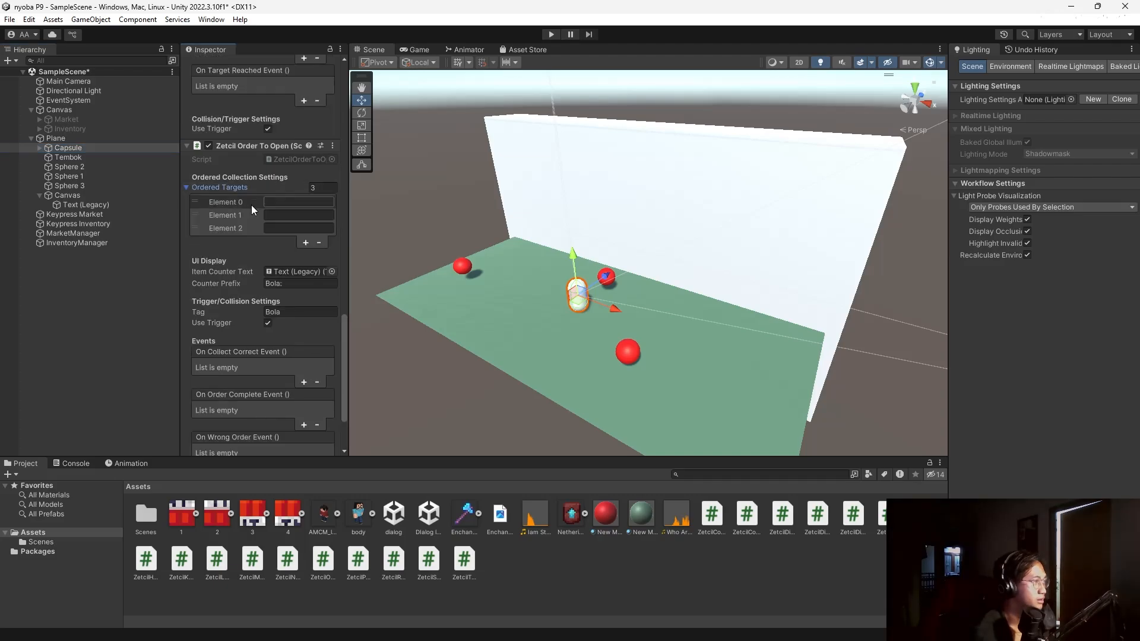
scroll(290, 204, "up", 1)
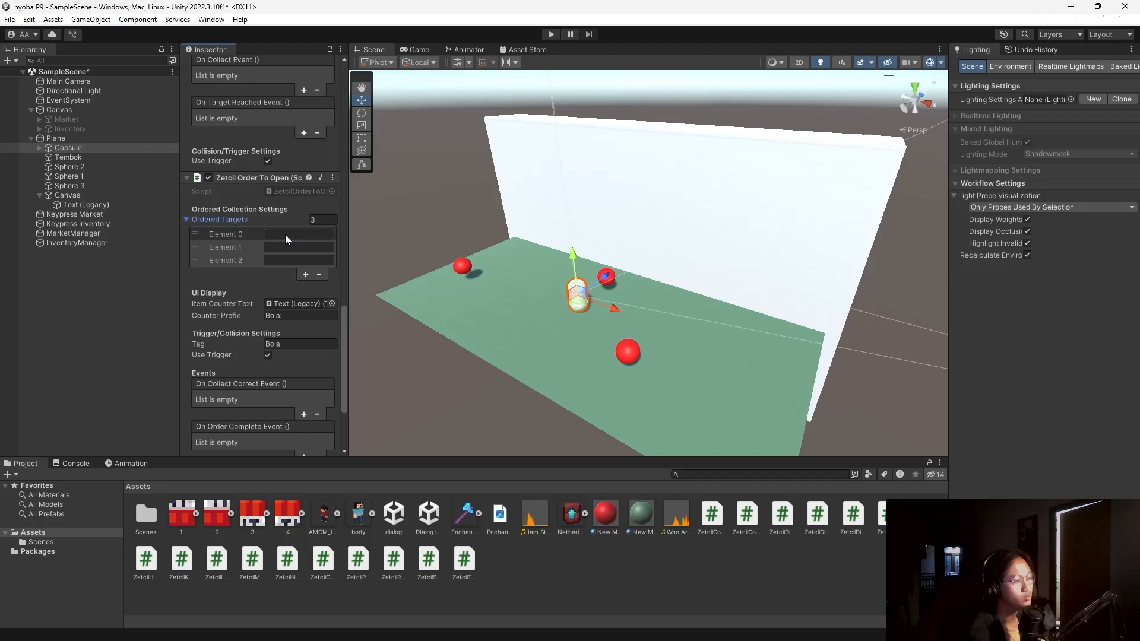
left_click(285, 234)
left_click(285, 247)
left_click(286, 259)
left_click(281, 234)
left_click(277, 247)
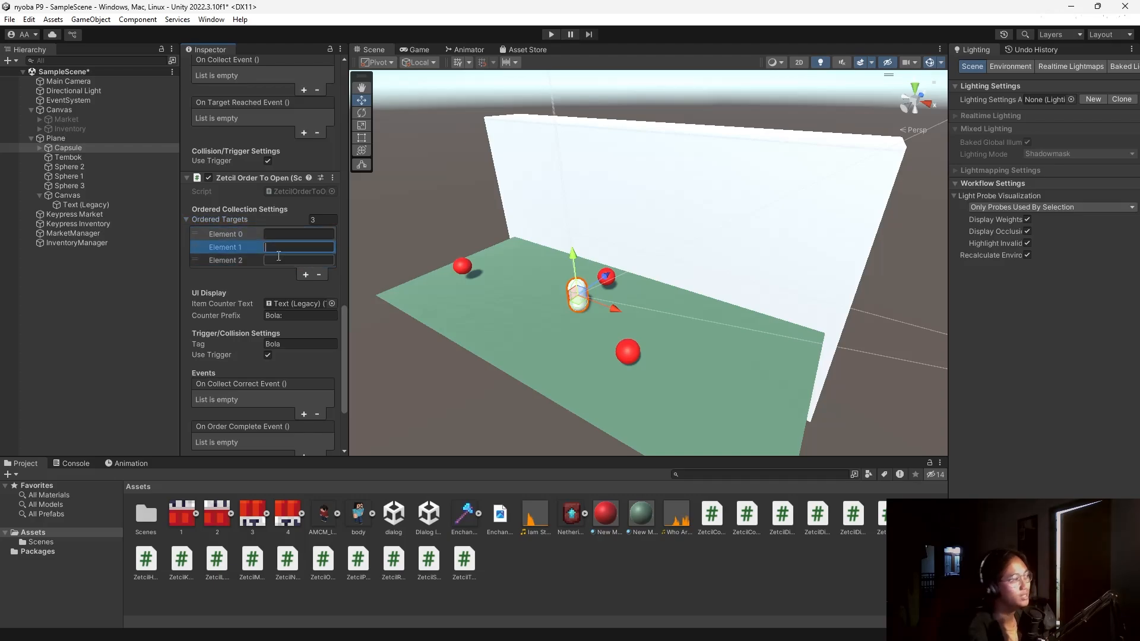
left_click(95, 176)
left_click_drag(95, 176, 95, 164)
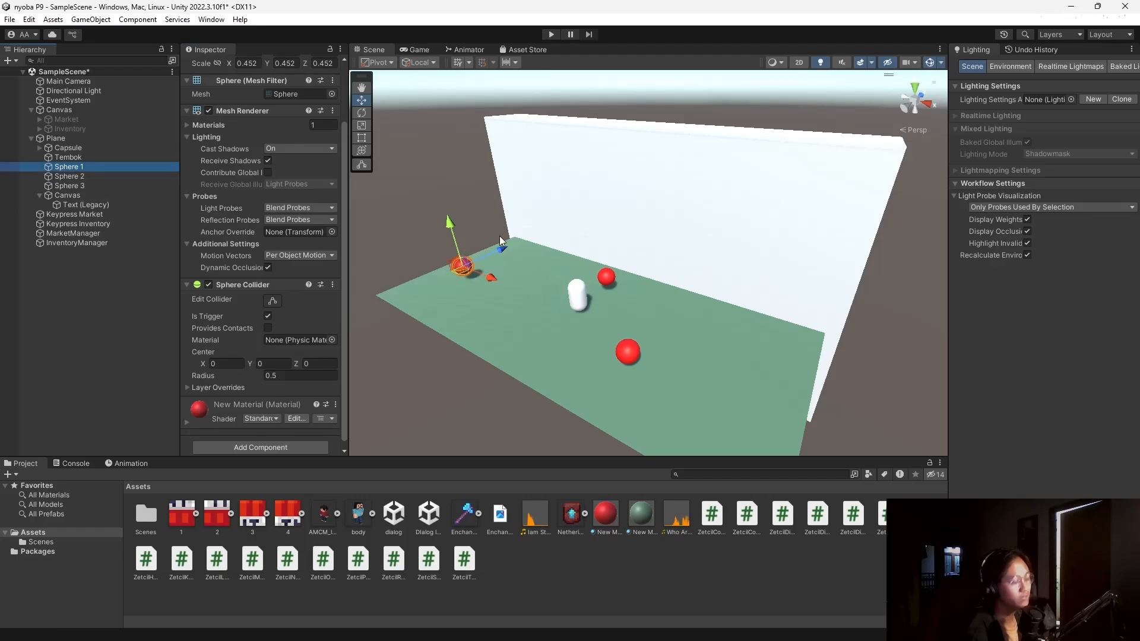
Compare Sphere 3, Sphere 2, Sphere 1, Text (Legacy) and Canvas, then reselect the Capsule.
left_click(630, 354)
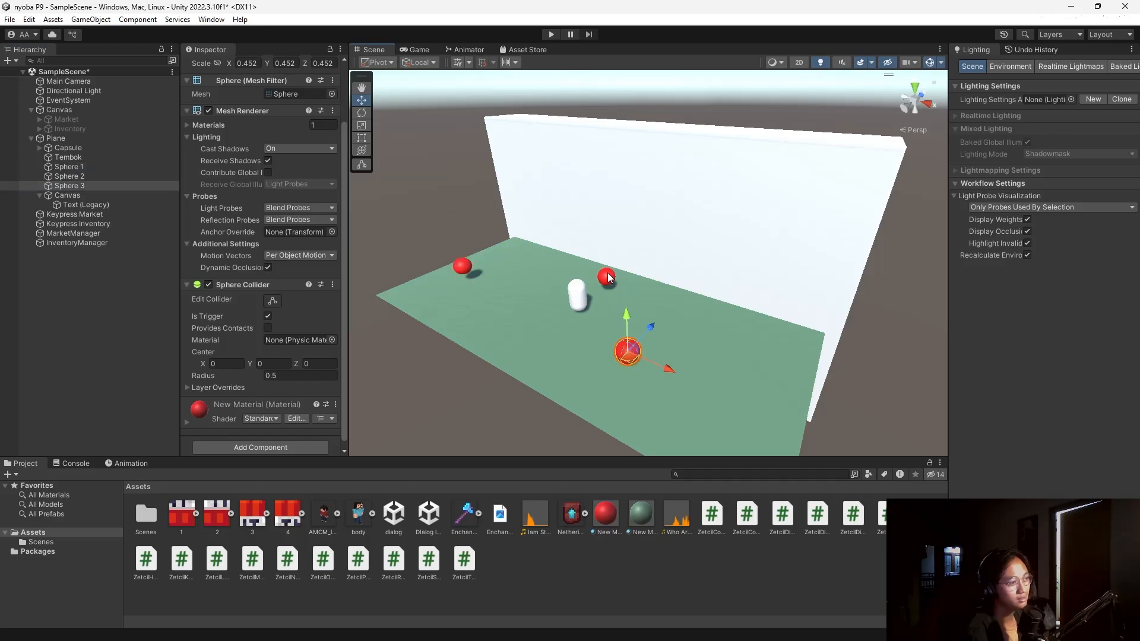
left_click(606, 276)
left_click(93, 206)
left_click(93, 195)
left_click(92, 177)
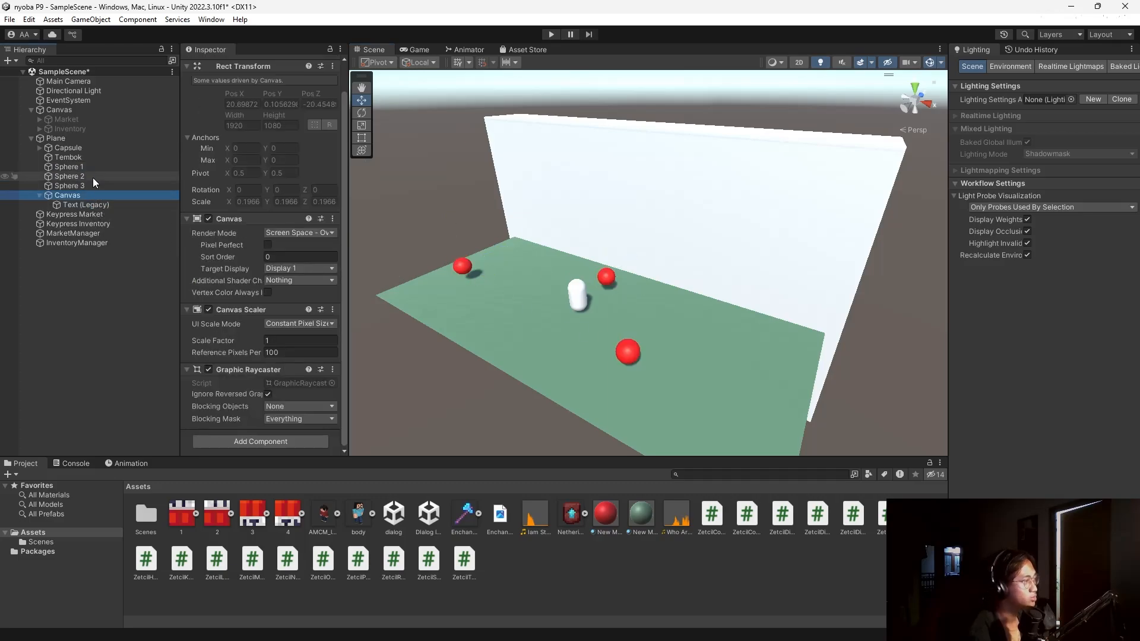
left_click(92, 167)
left_click(91, 185)
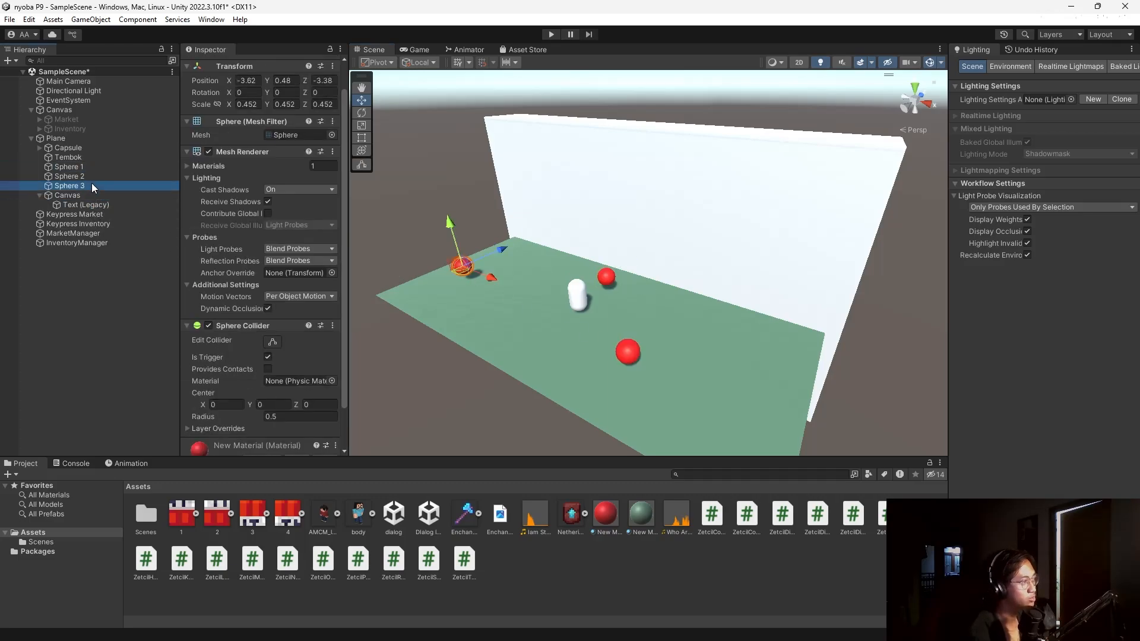
left_click(92, 178)
left_click(93, 205)
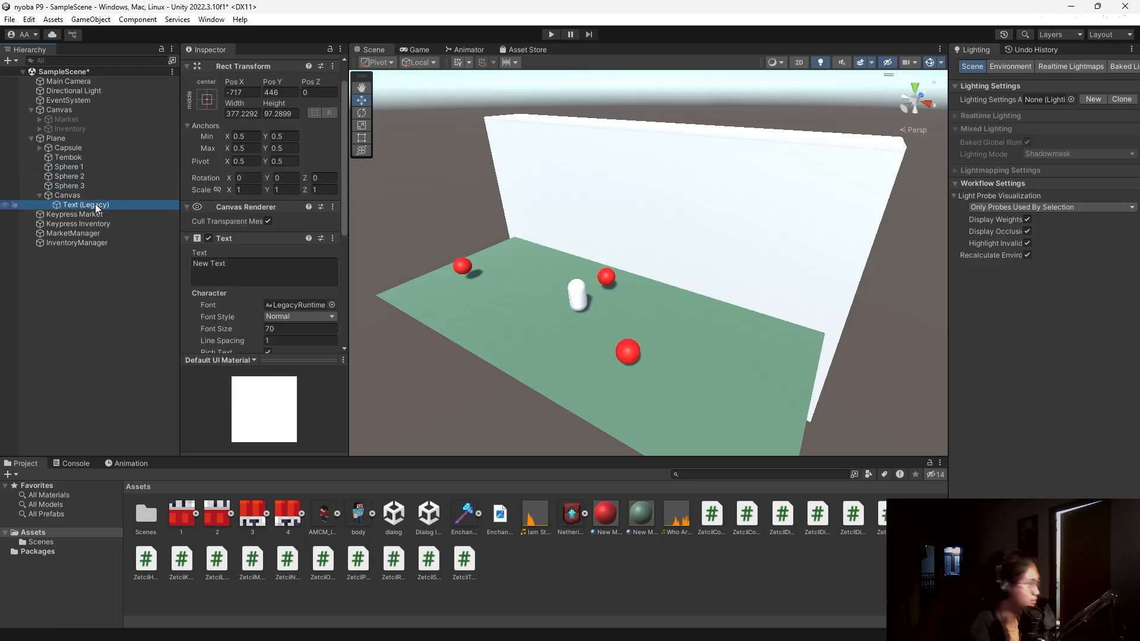
left_click(82, 147)
Check Sphere 1's exact name, then return to the Capsule.
left_click(80, 165)
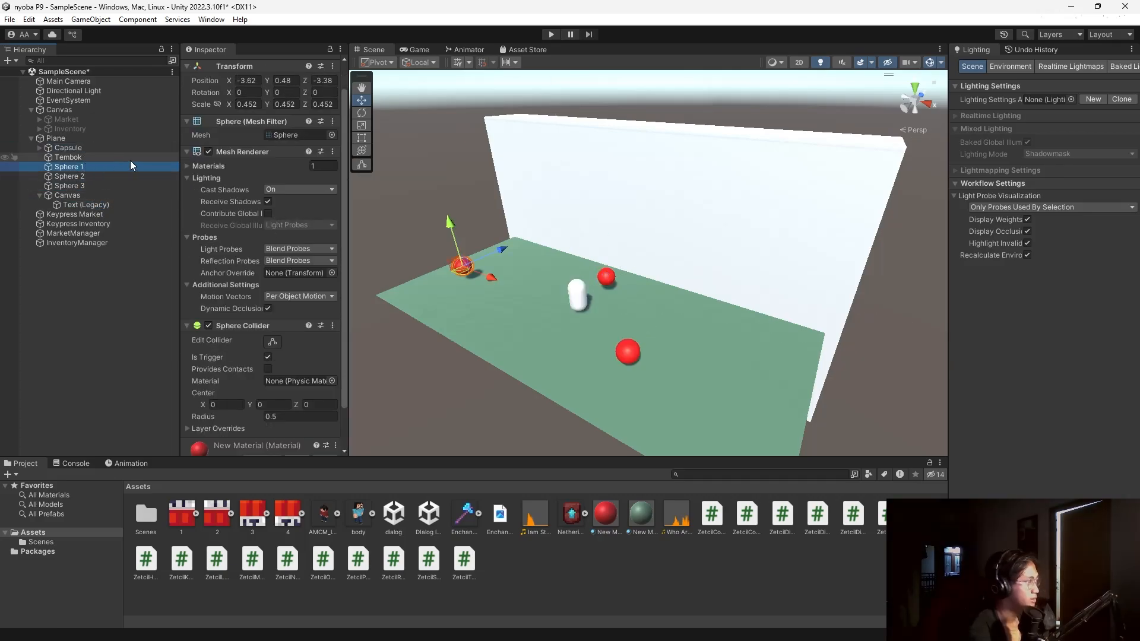
scroll(251, 99, "up", 1)
left_click(255, 64)
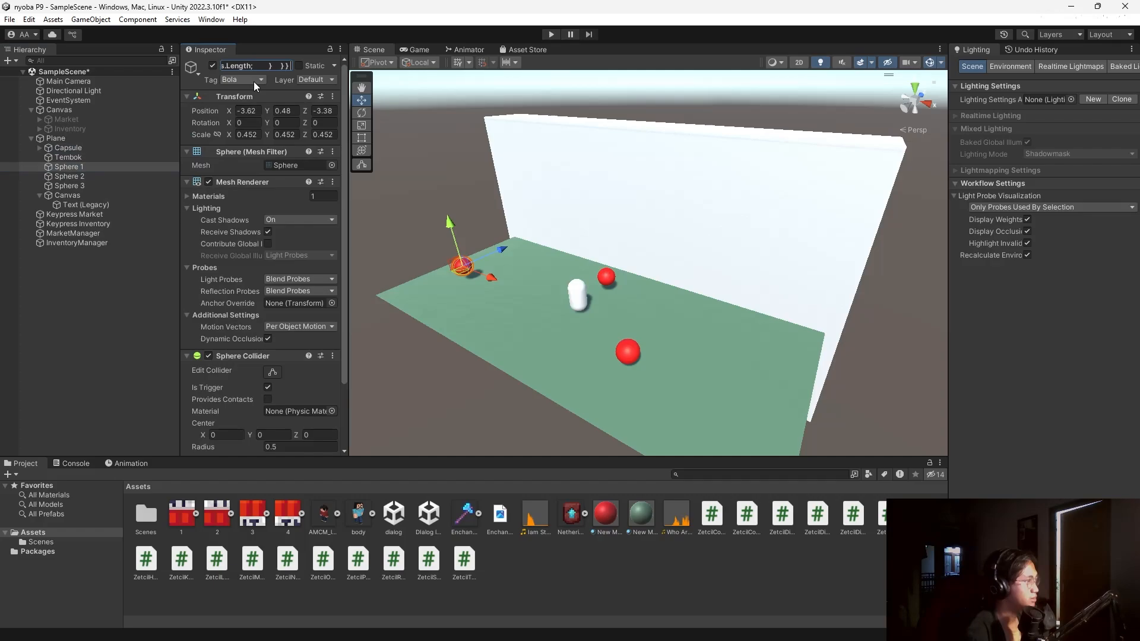
key("ctrl+z")
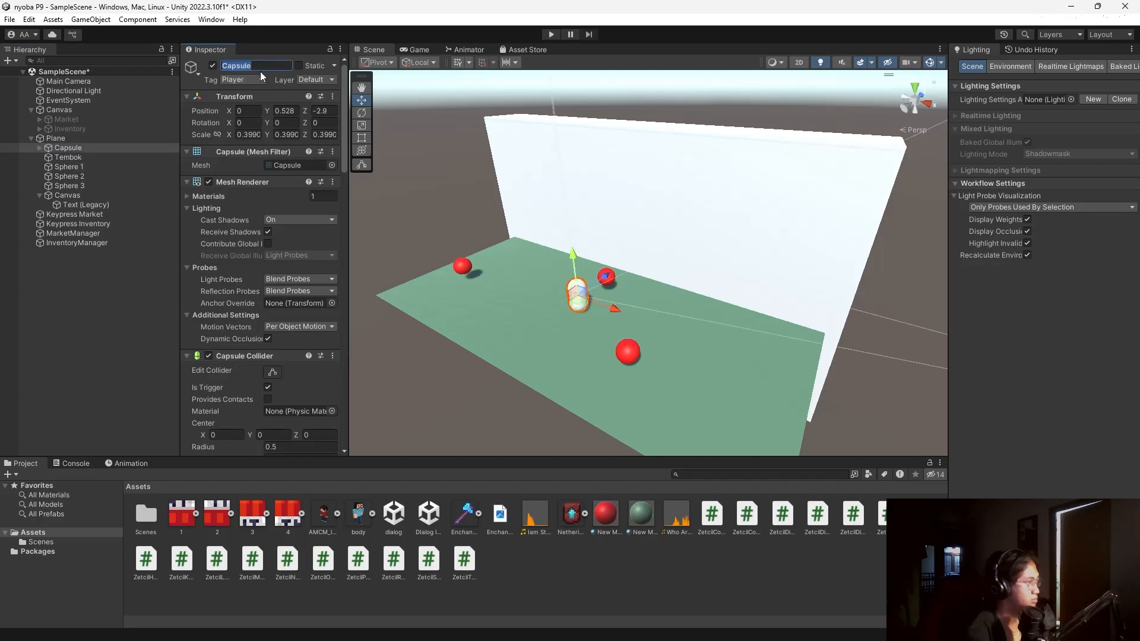
key("ctrl+z")
key("ctrl+z")
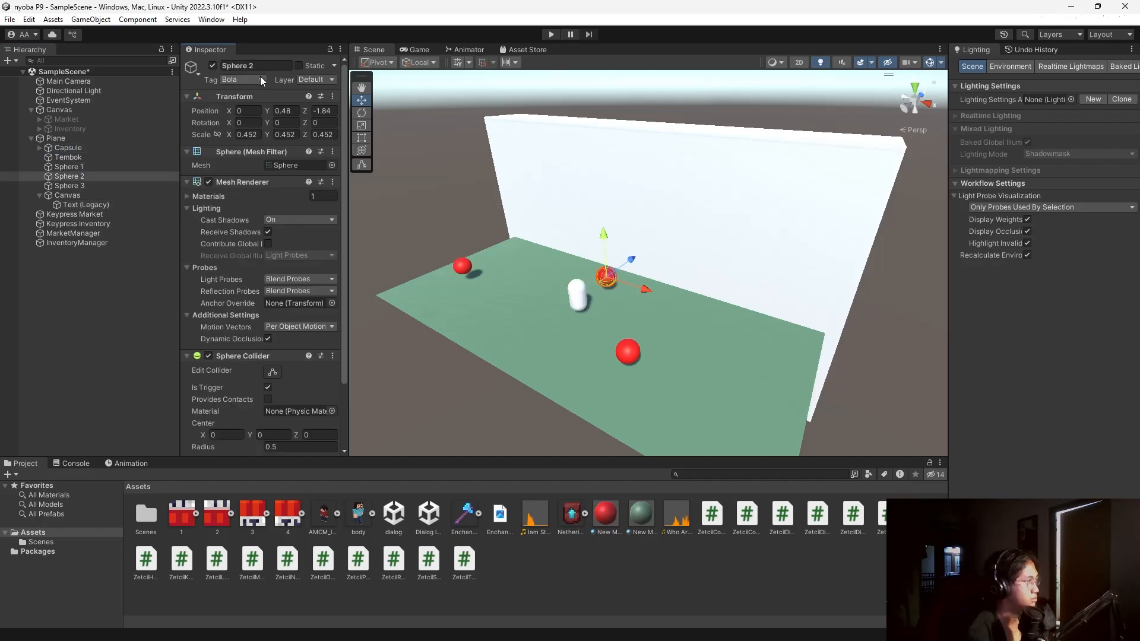
left_click(112, 168)
left_click(271, 65)
key("ctrl+c")
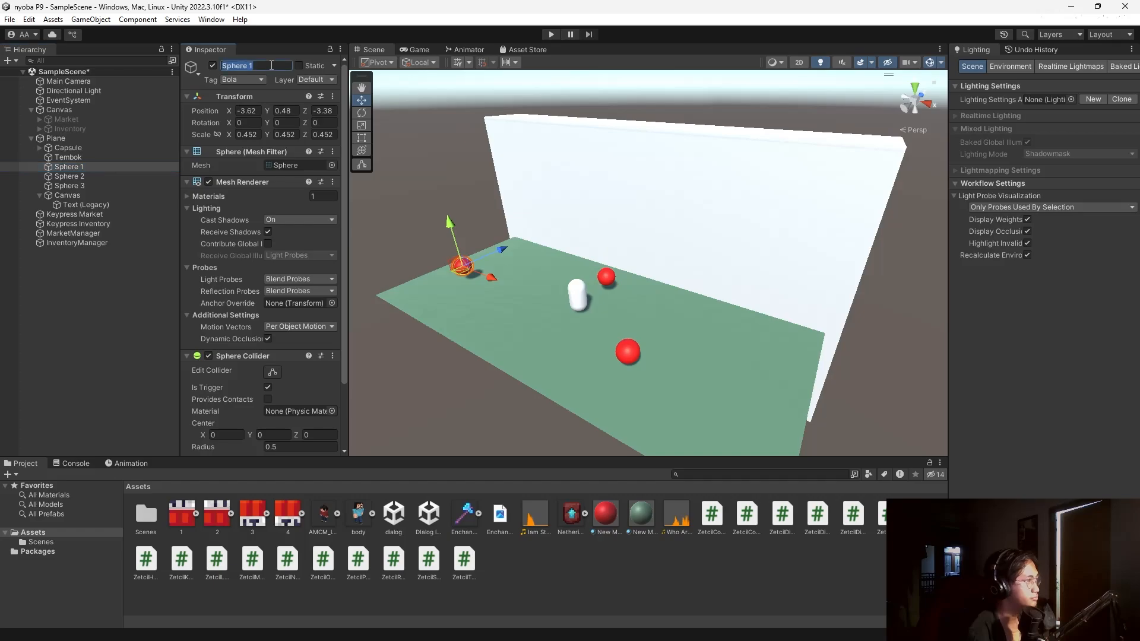
left_click(88, 155)
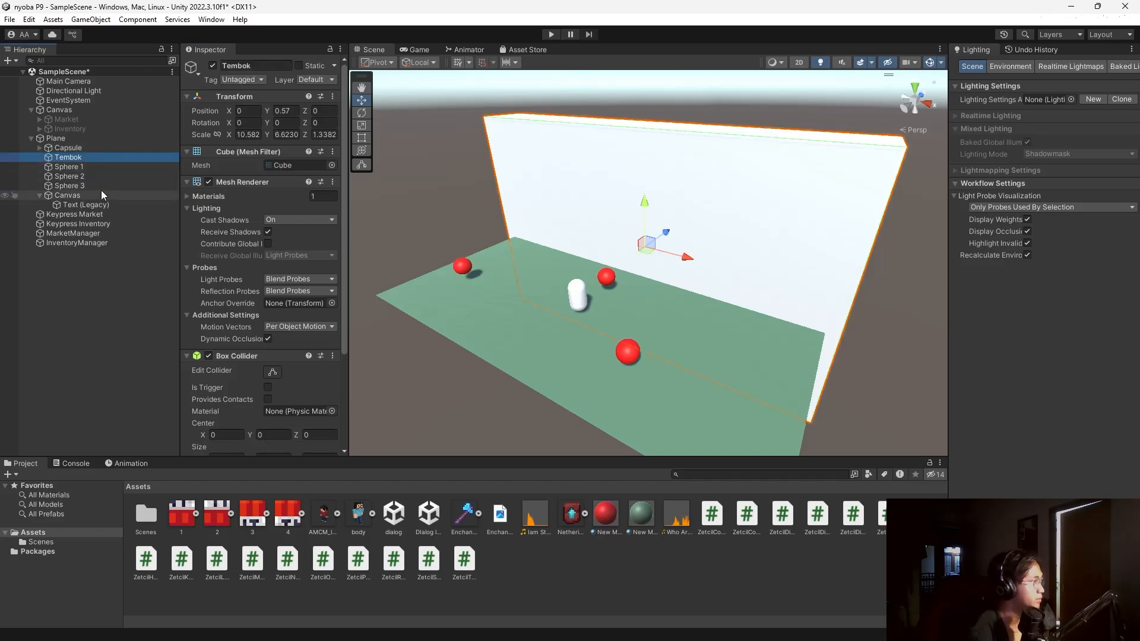
left_click(101, 149)
Set the ordered targets to Sphere 1, Sphere 3, Sphere 2 and start Play mode.
scroll(239, 234, "down", 15)
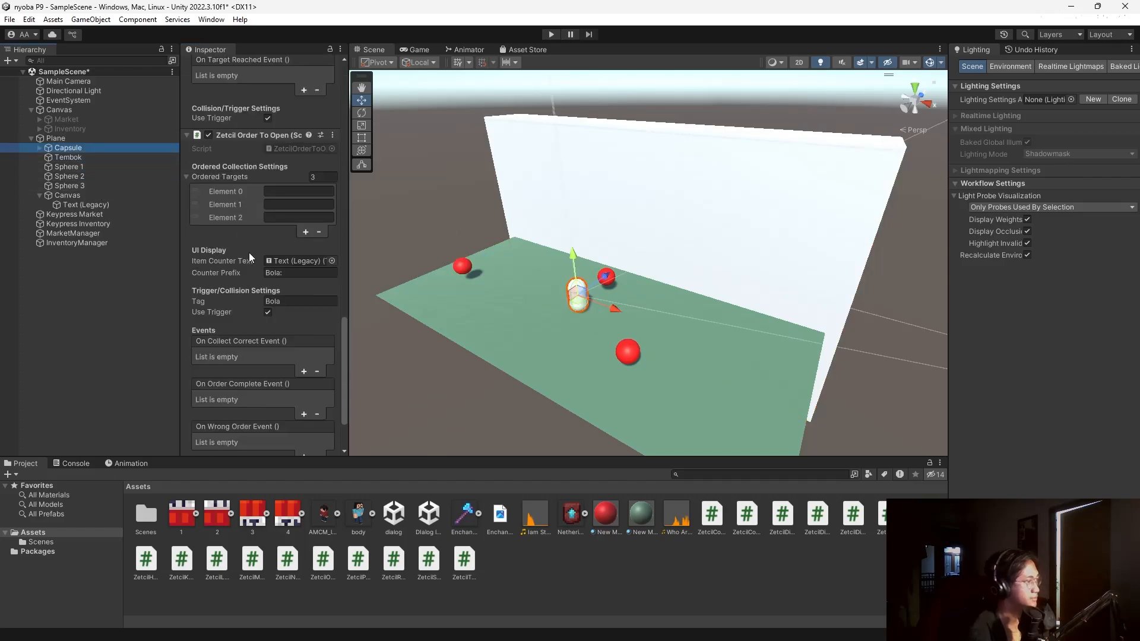
scroll(249, 253, "down", 3)
left_click(290, 115)
key("ctrl+v")
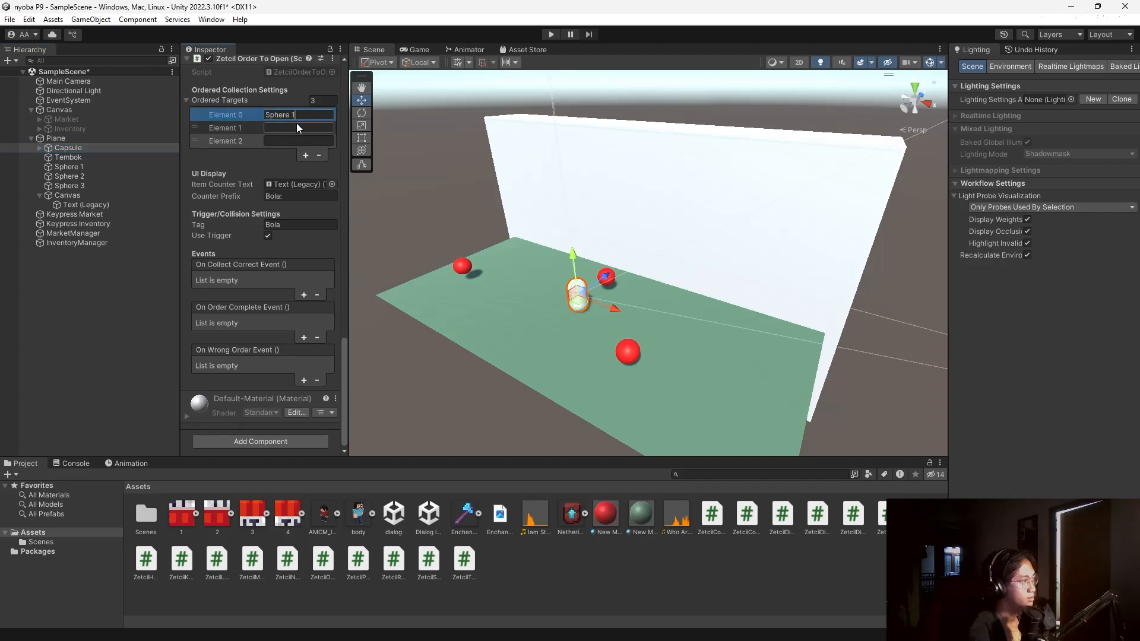
left_click(296, 140)
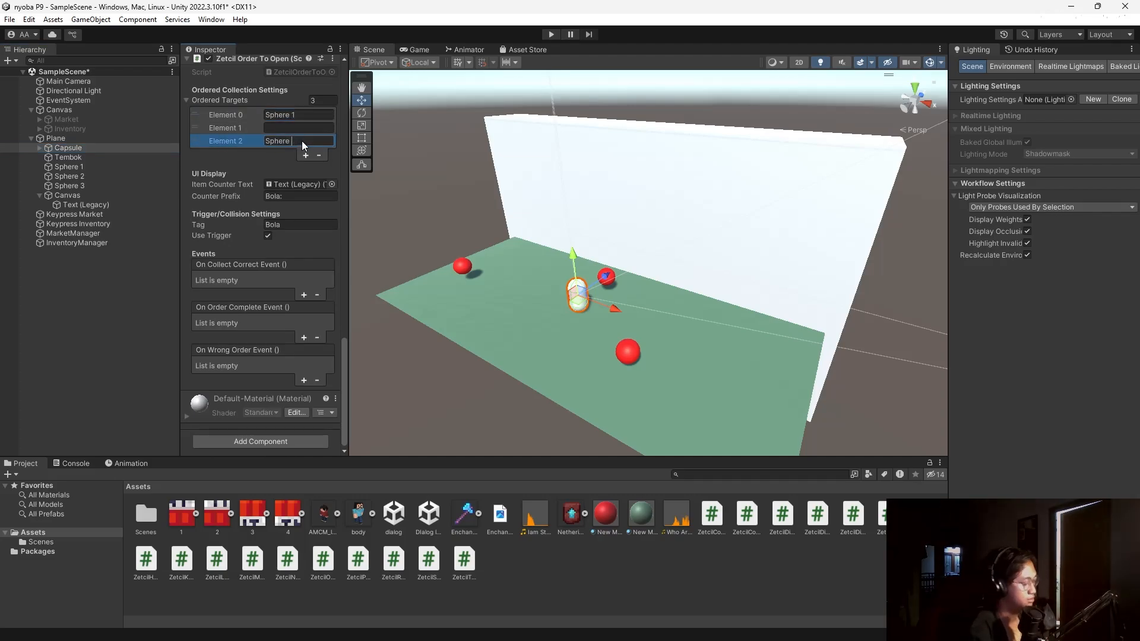
type("Sphere 2")
left_click(295, 129)
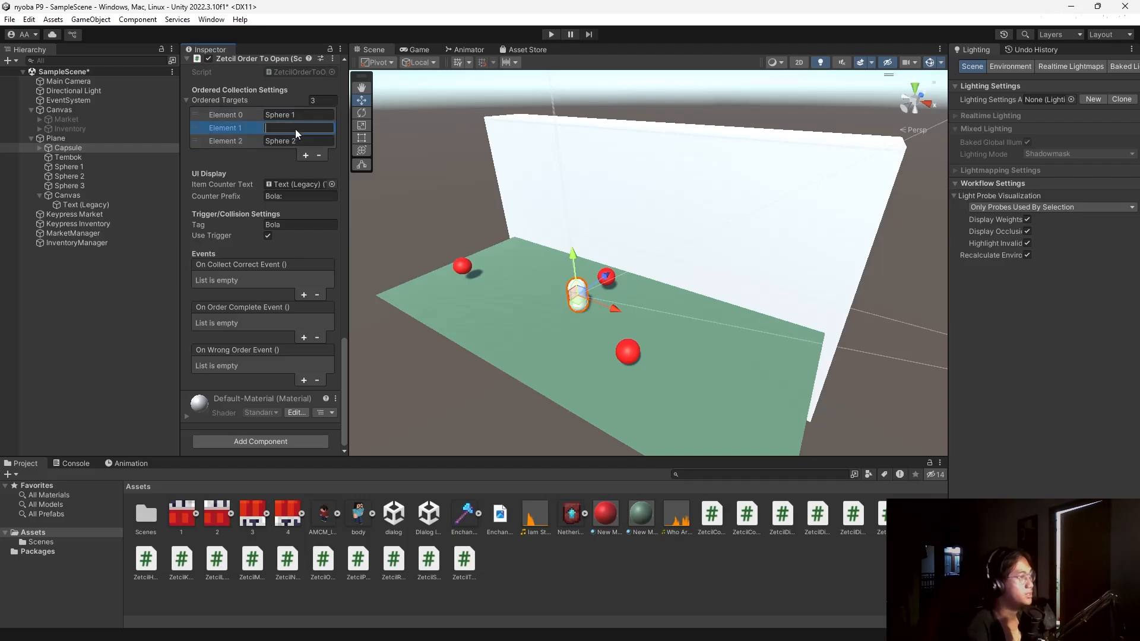
type("Sphere ")
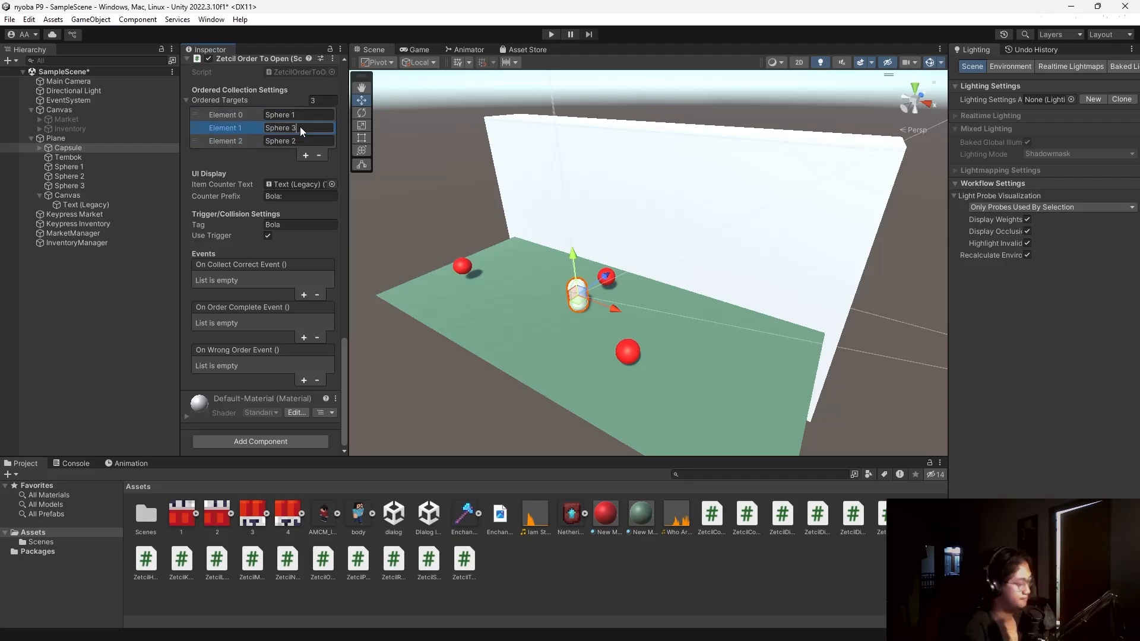
type("3")
left_click(552, 34)
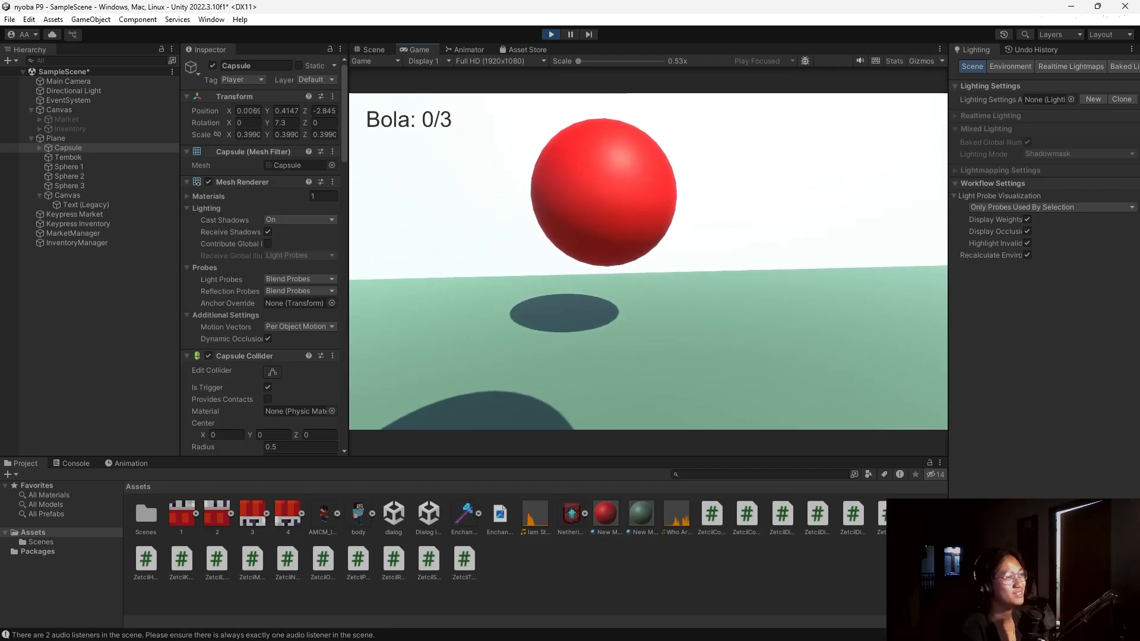
Walk the player with W and S into Sphere 1 so the counter reads Bola: 1/3.
key("w")
key("s")
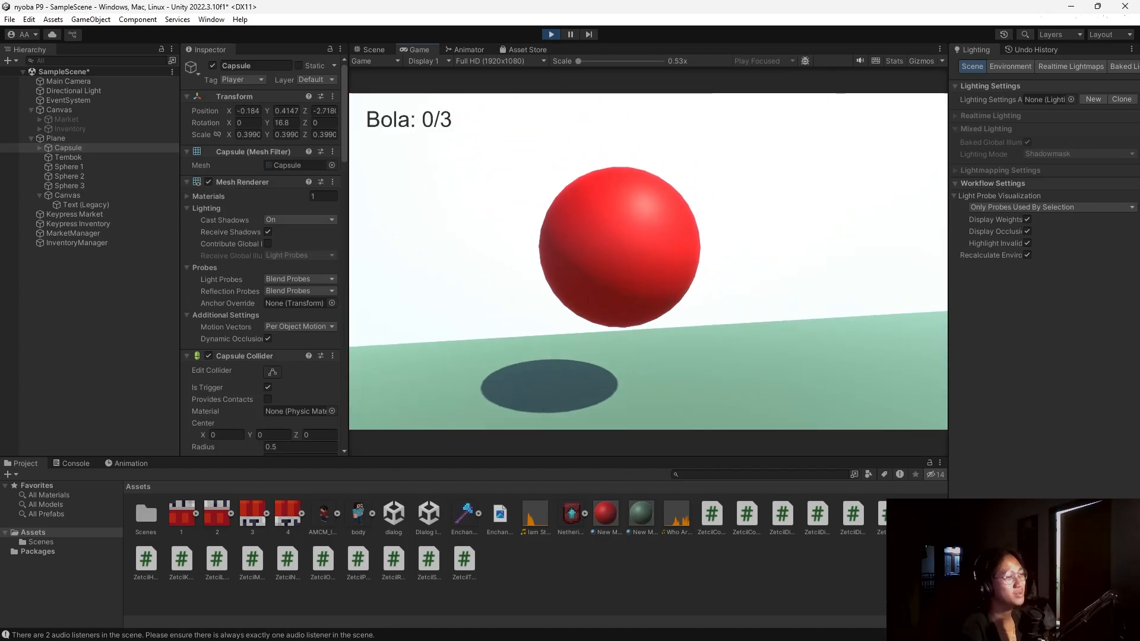
key("w")
key("s")
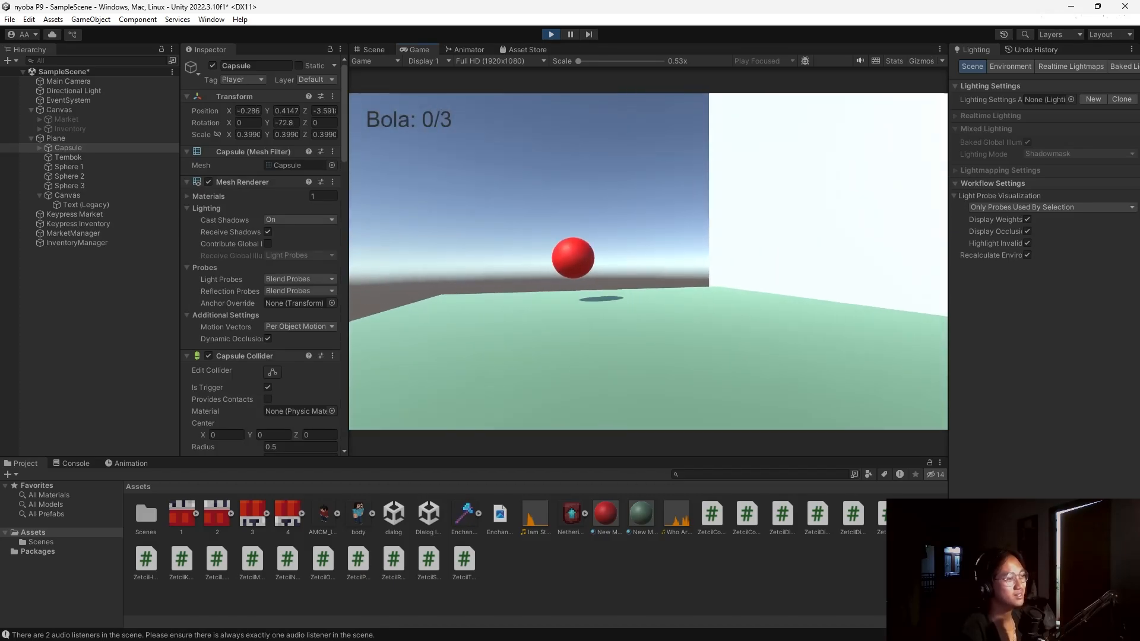
key("w")
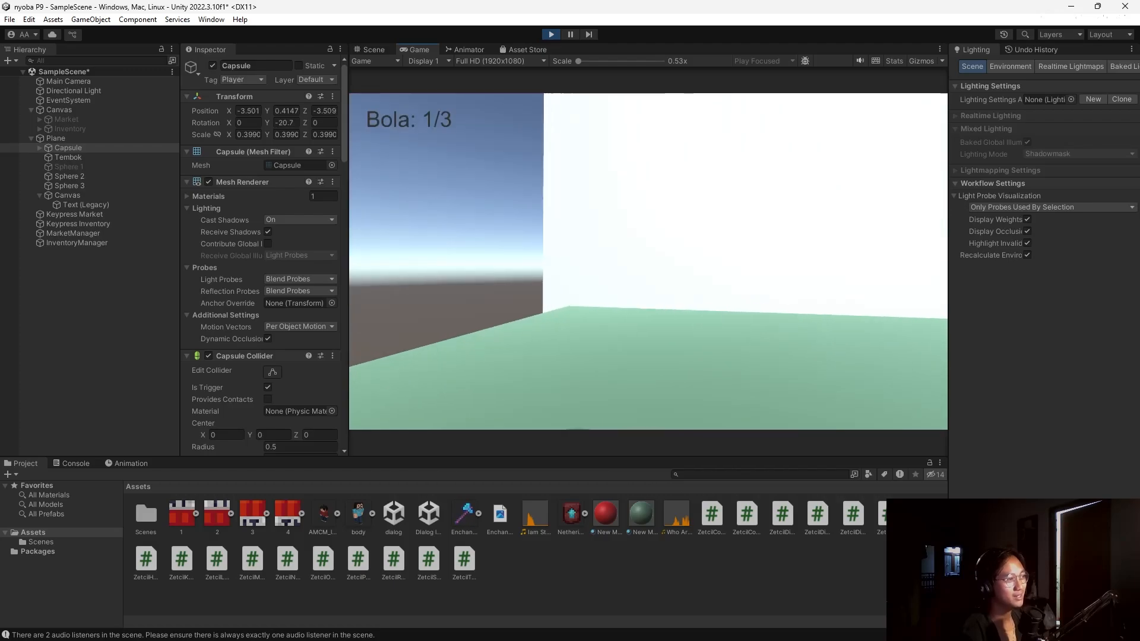
key("s")
key("w")
key("Escape")
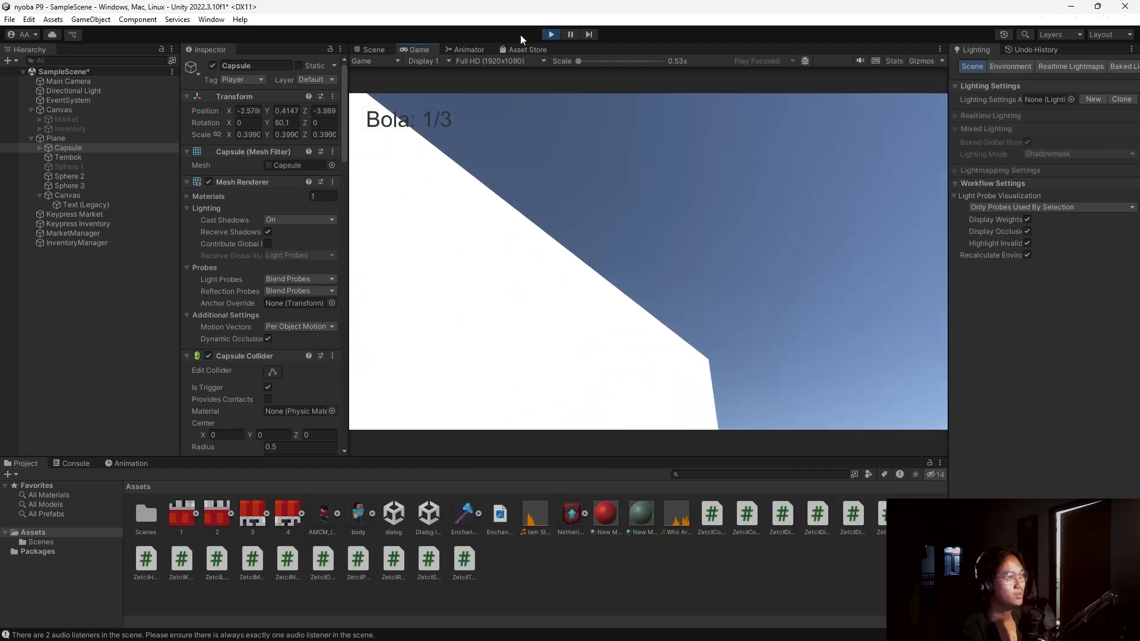
Stop the game and add an On Order Complete listener calling GameObject.SetActive (unchecked) on Tembok.
left_click(551, 34)
scroll(238, 297, "down", 3)
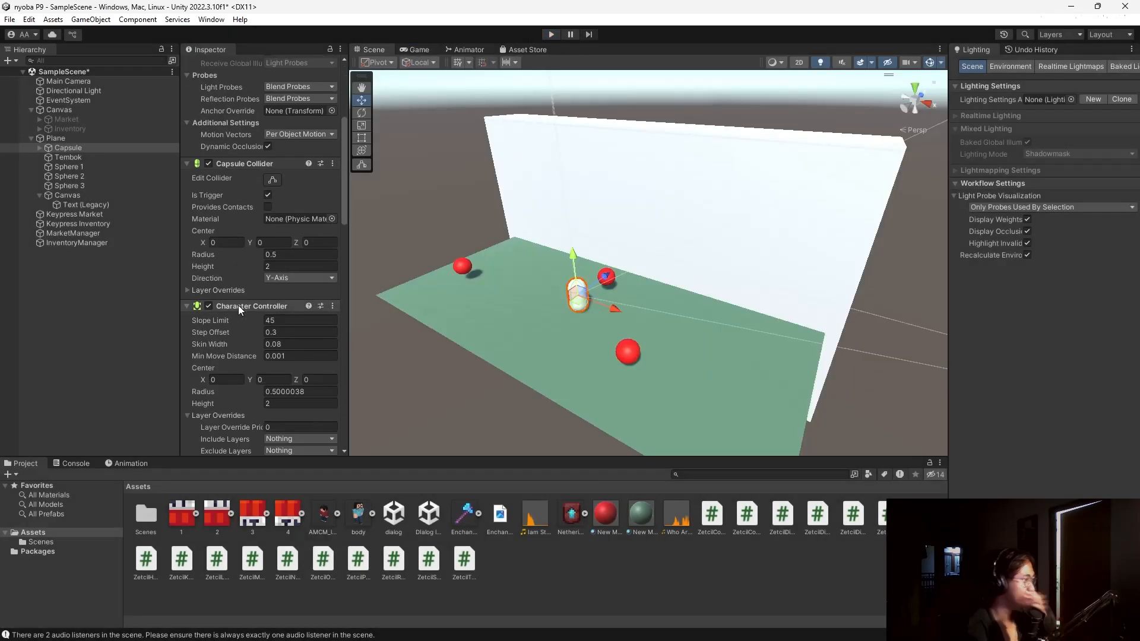
scroll(237, 305, "down", 3)
left_click(77, 148)
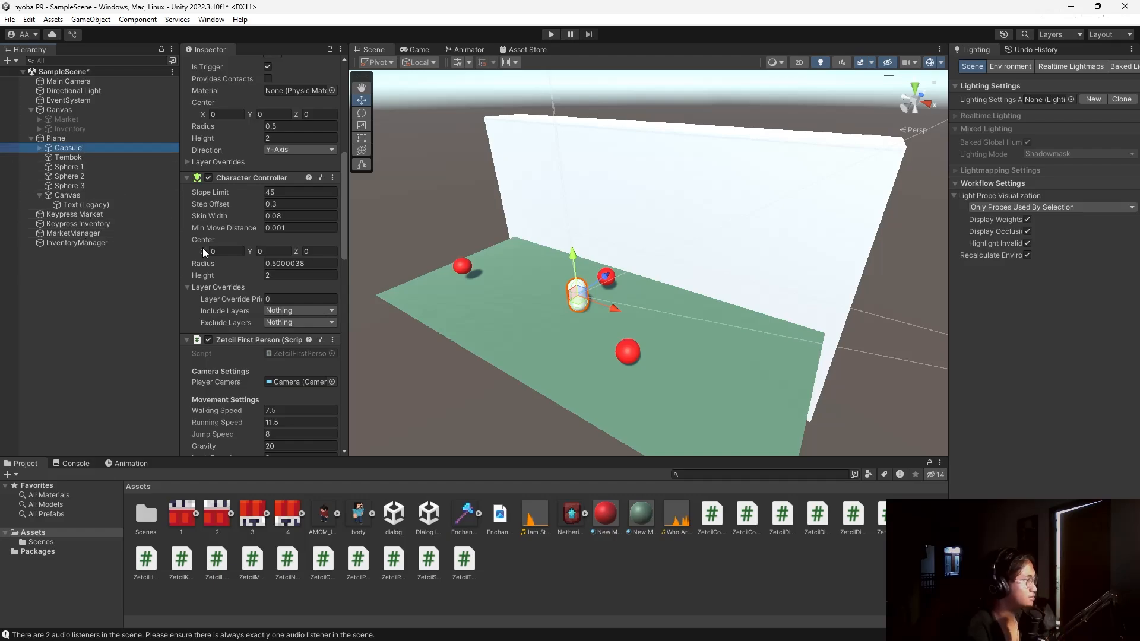
scroll(207, 253, "down", 15)
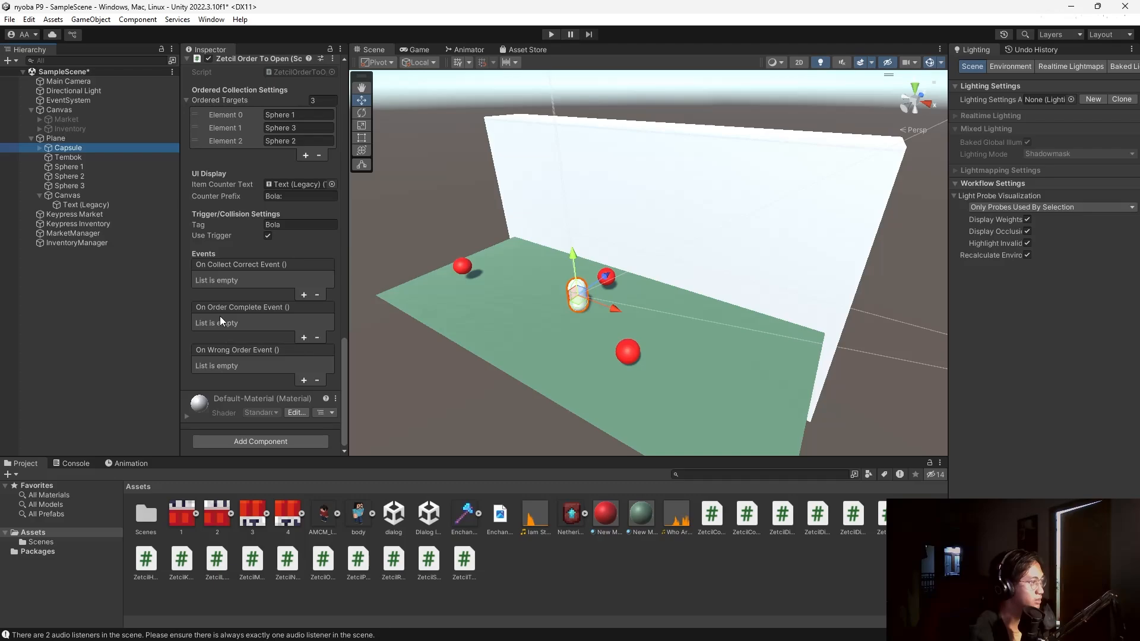
left_click(304, 337)
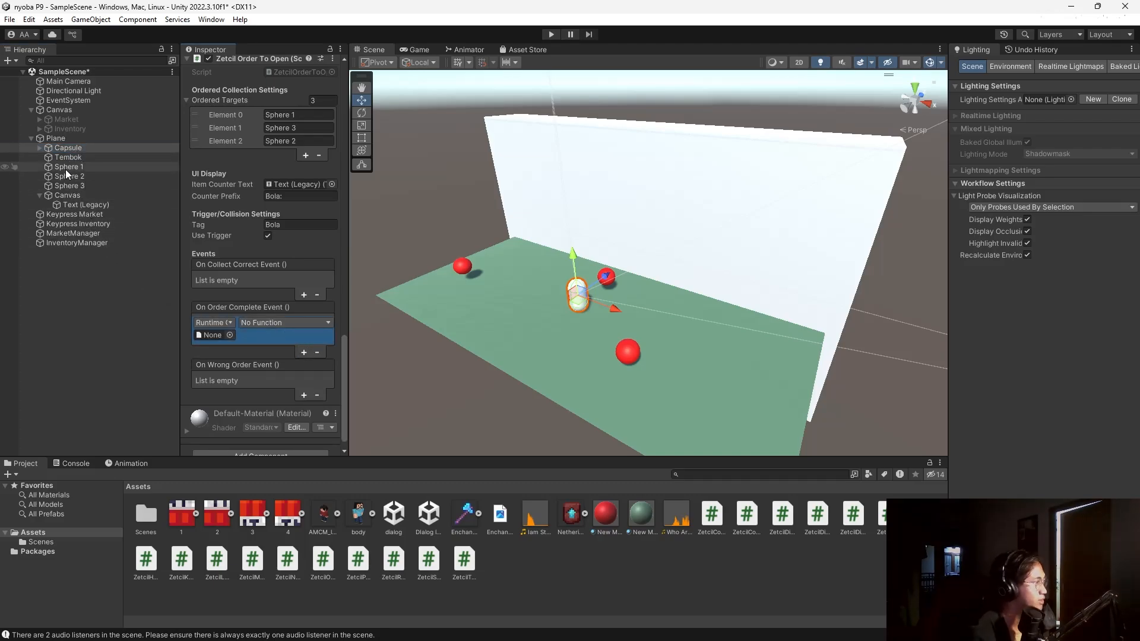
left_click_drag(68, 148, 216, 337)
left_click(258, 325)
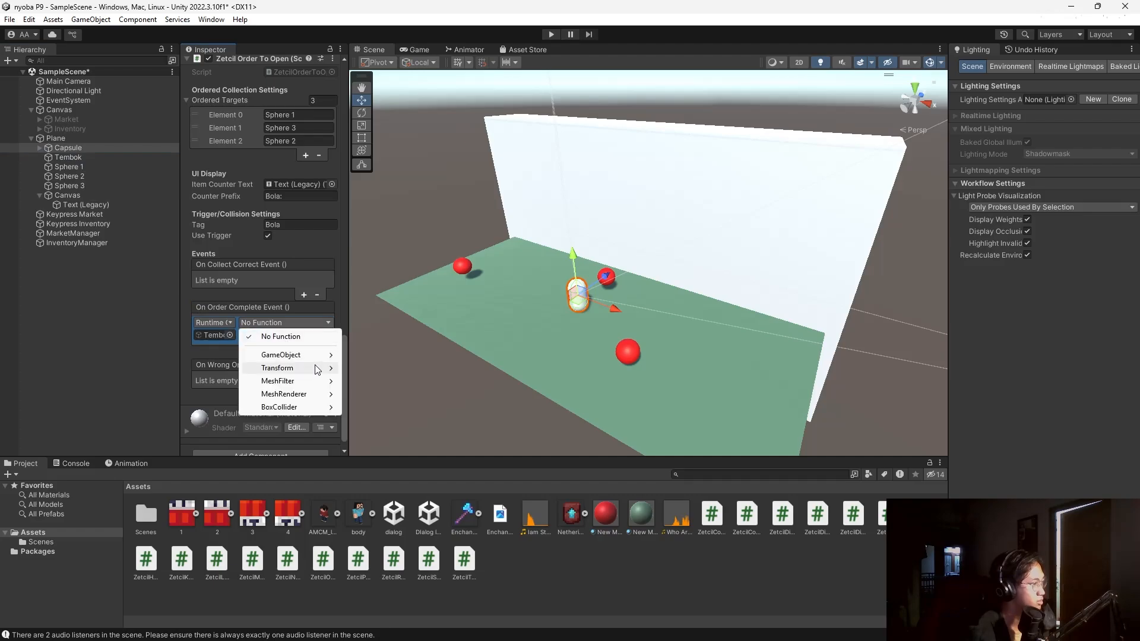
mouse_move(315, 356)
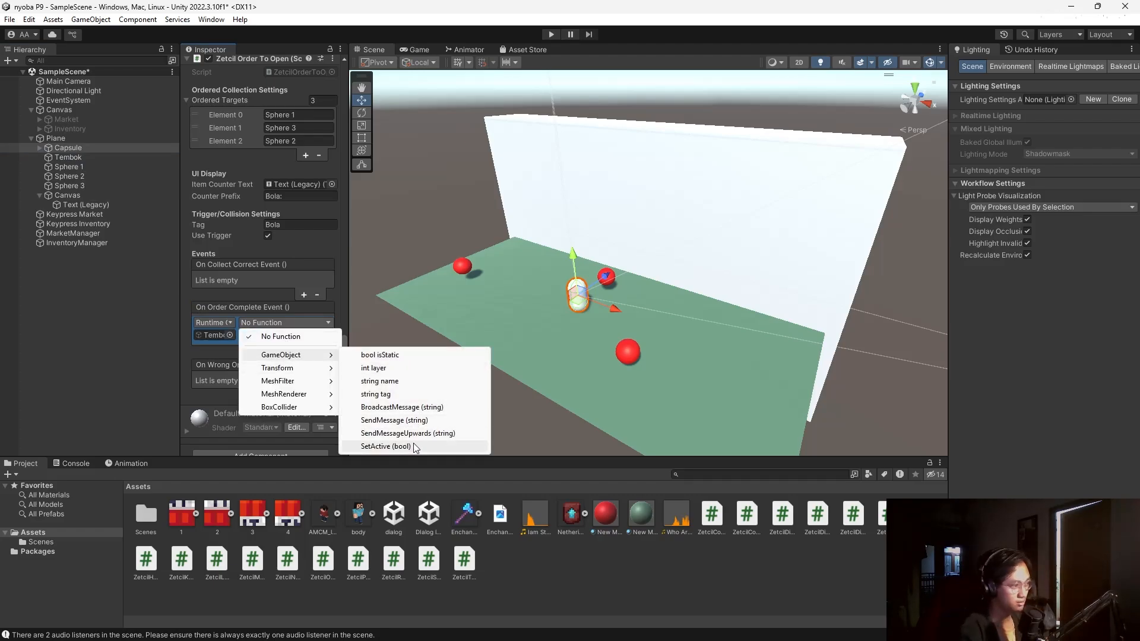
left_click(386, 446)
scroll(243, 357, "down", 1)
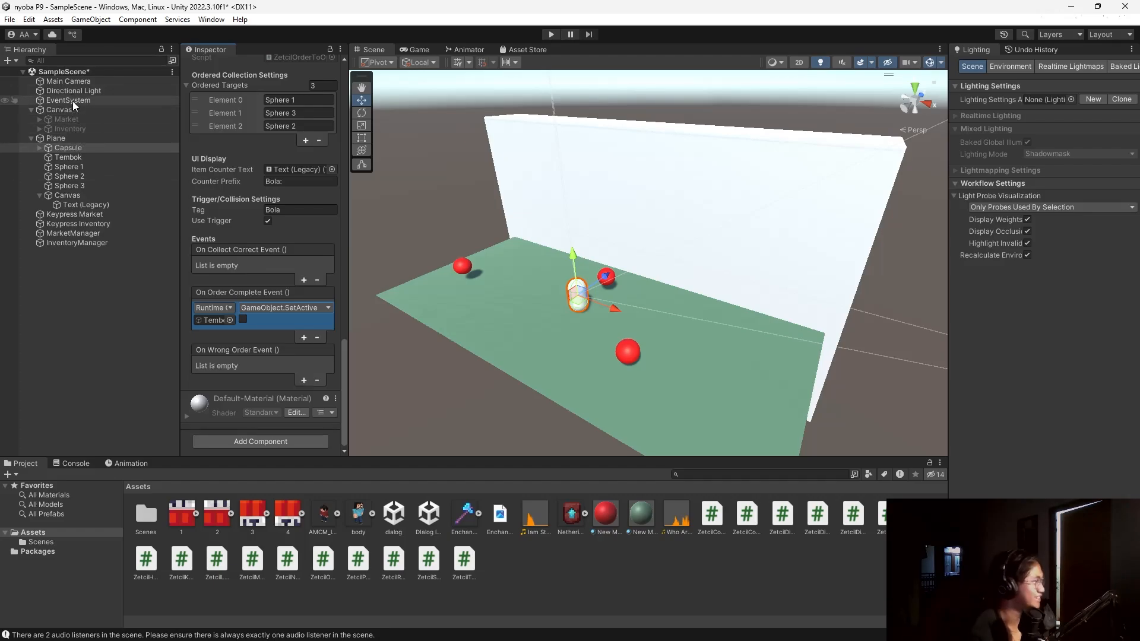
Duplicate Text (Legacy) and, in 2D view, move the copy near the canvas top centre.
right_click(82, 196)
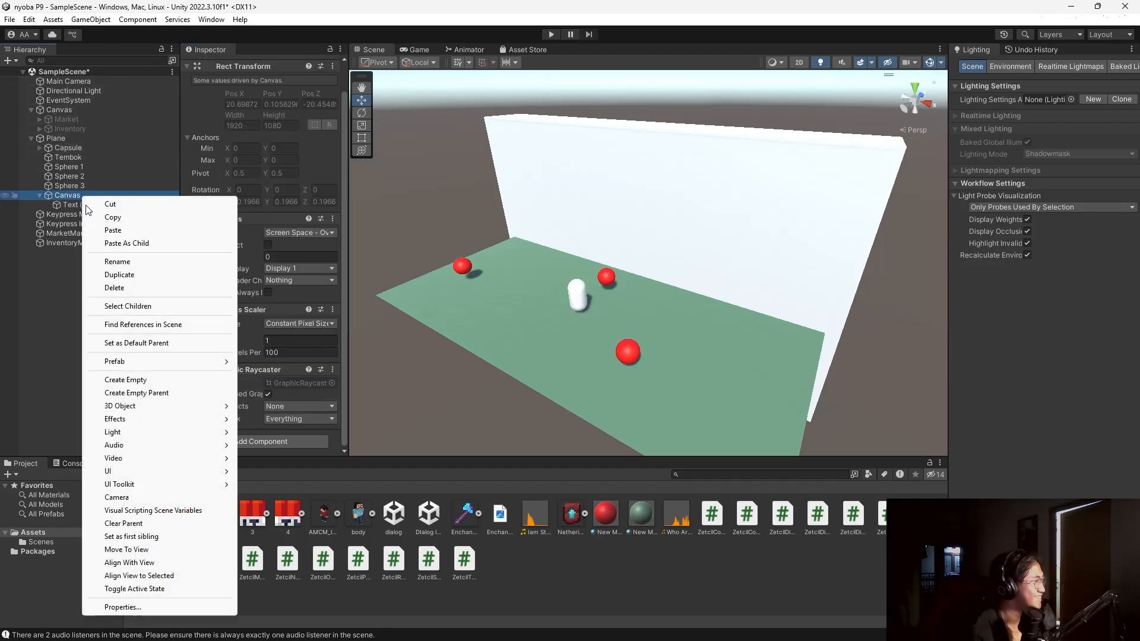
left_click(24, 309)
left_click(78, 204)
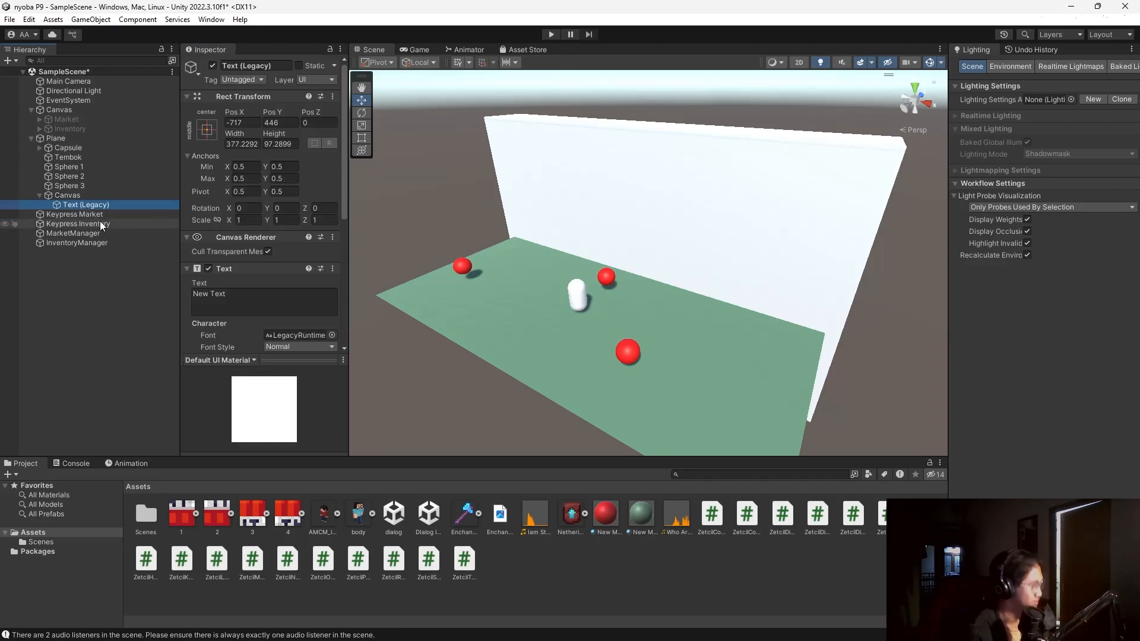
key("ctrl+d")
left_click(799, 63)
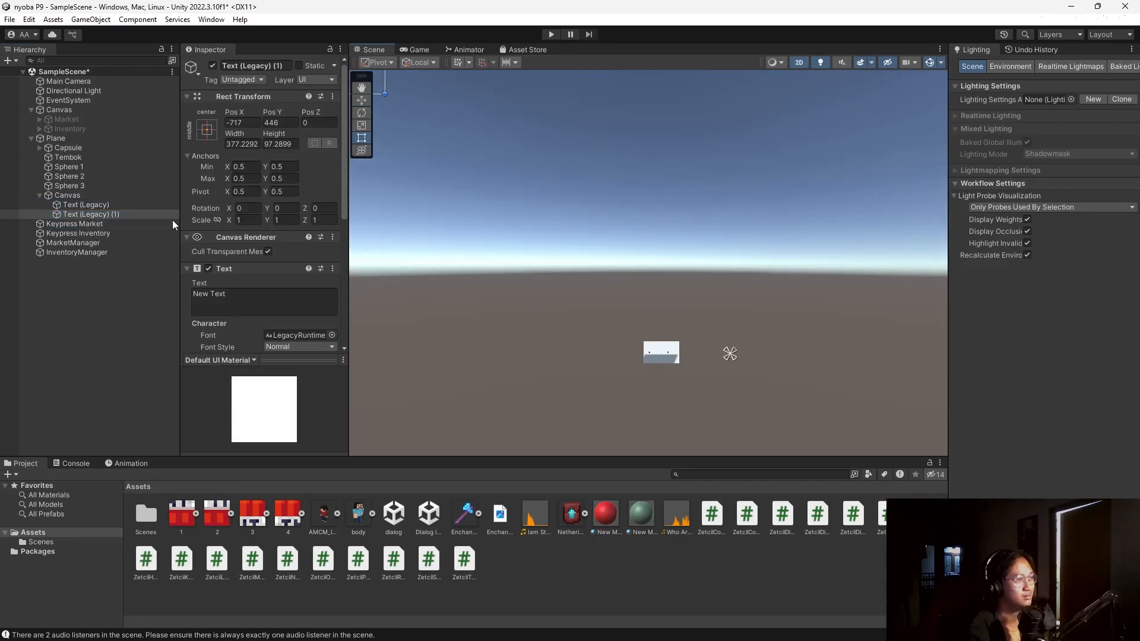
double_click(122, 212)
left_click_drag(589, 257, 722, 329)
scroll(721, 330, "down", 5)
scroll(722, 330, "down", 4)
middle_click_drag(798, 366, 491, 218)
left_click_drag(408, 183, 559, 162)
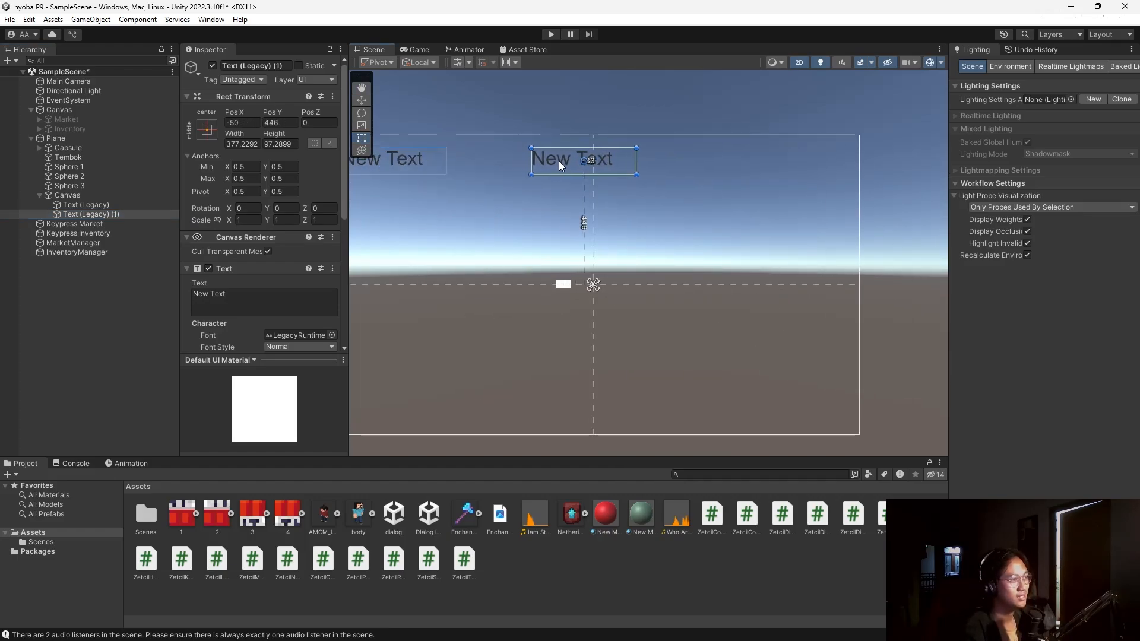
Centre-align the copy, change its text to 'Urutan Salah!' and widen its box.
scroll(272, 199, "down", 5)
left_click(280, 245)
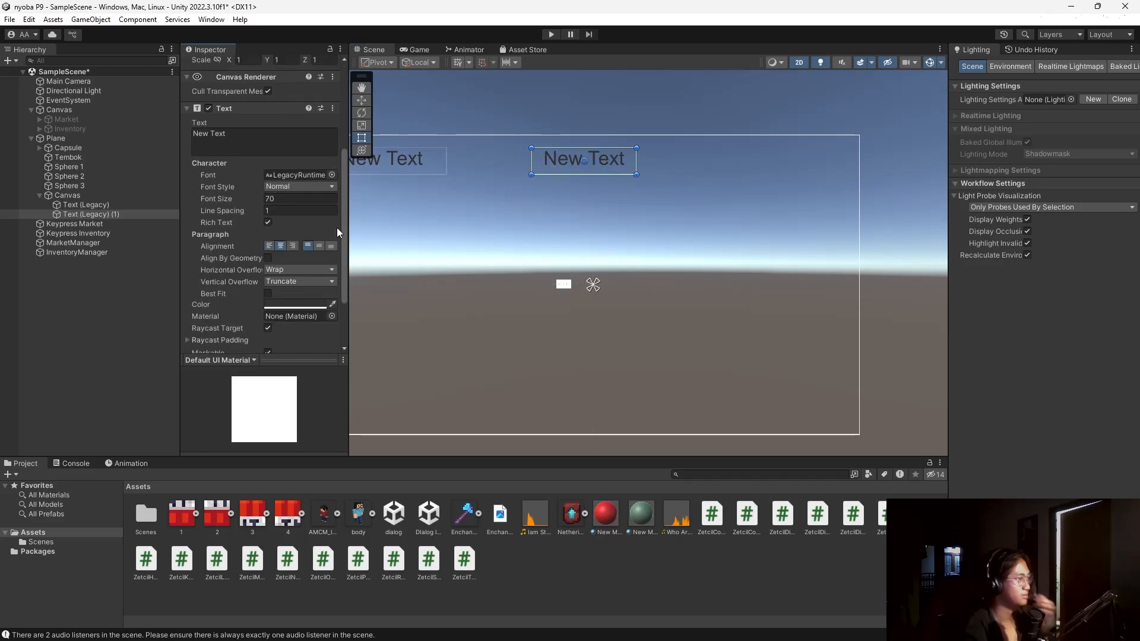
double_click(265, 146)
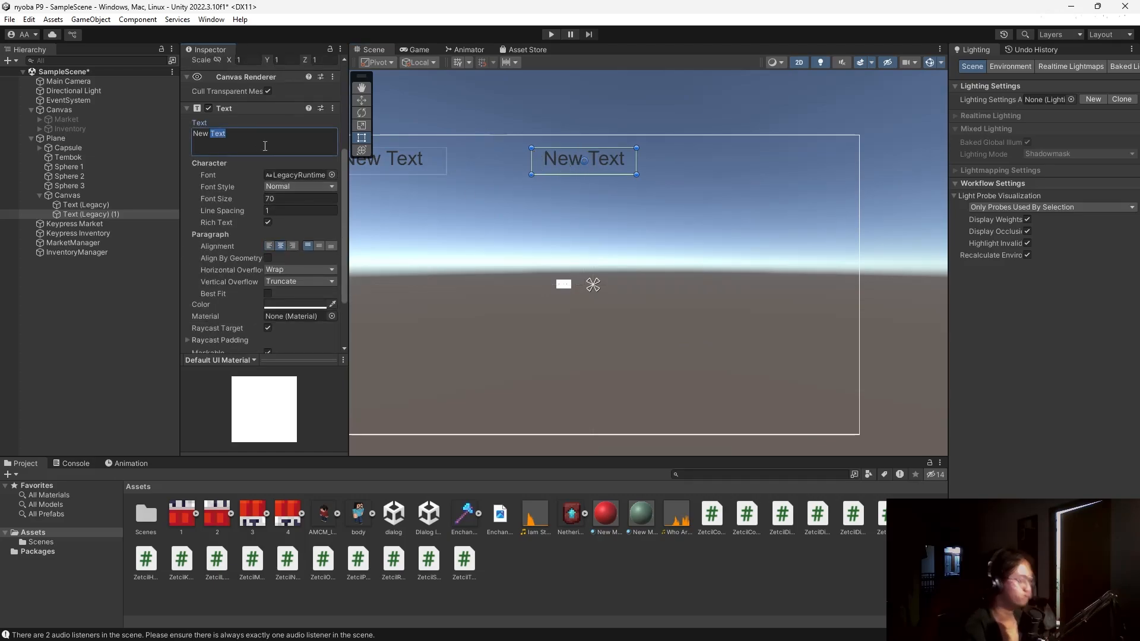
type("Urut")
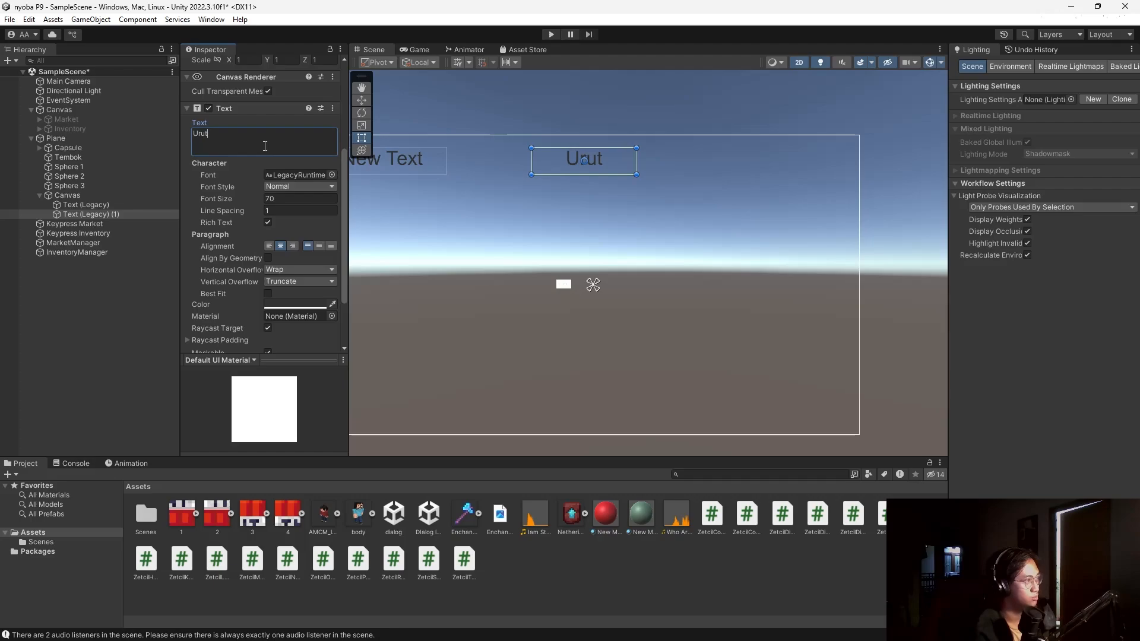
type("an Salah")
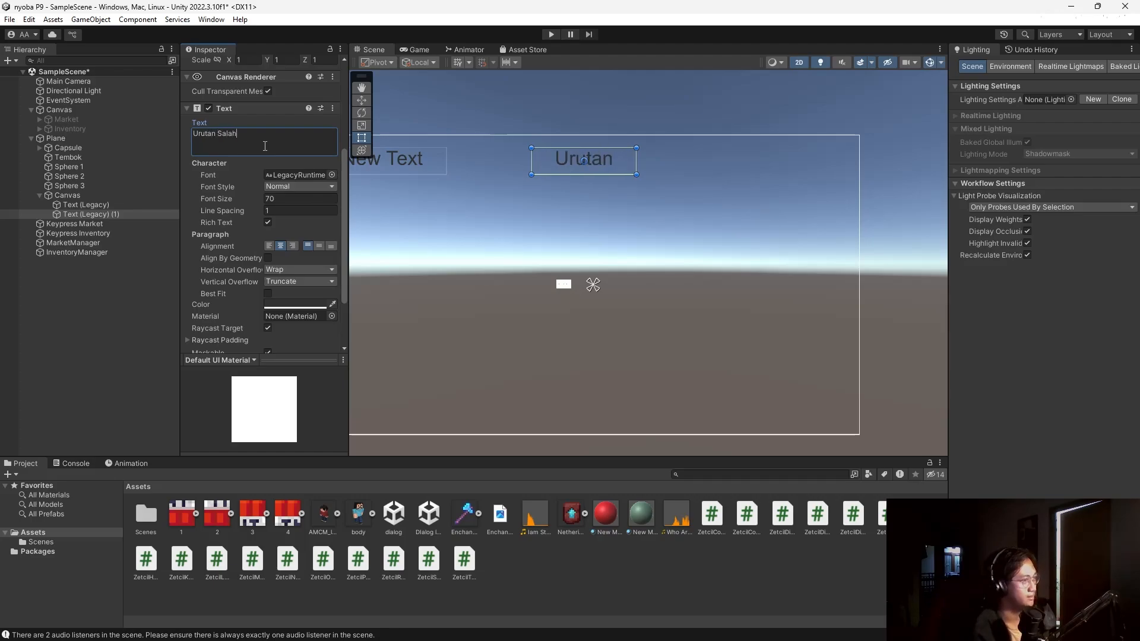
type("!")
scroll(384, 155, "down", 1)
mouse_move(628, 175)
left_mouse_down()
mouse_move(739, 173)
mouse_move(634, 155)
left_mouse_up()
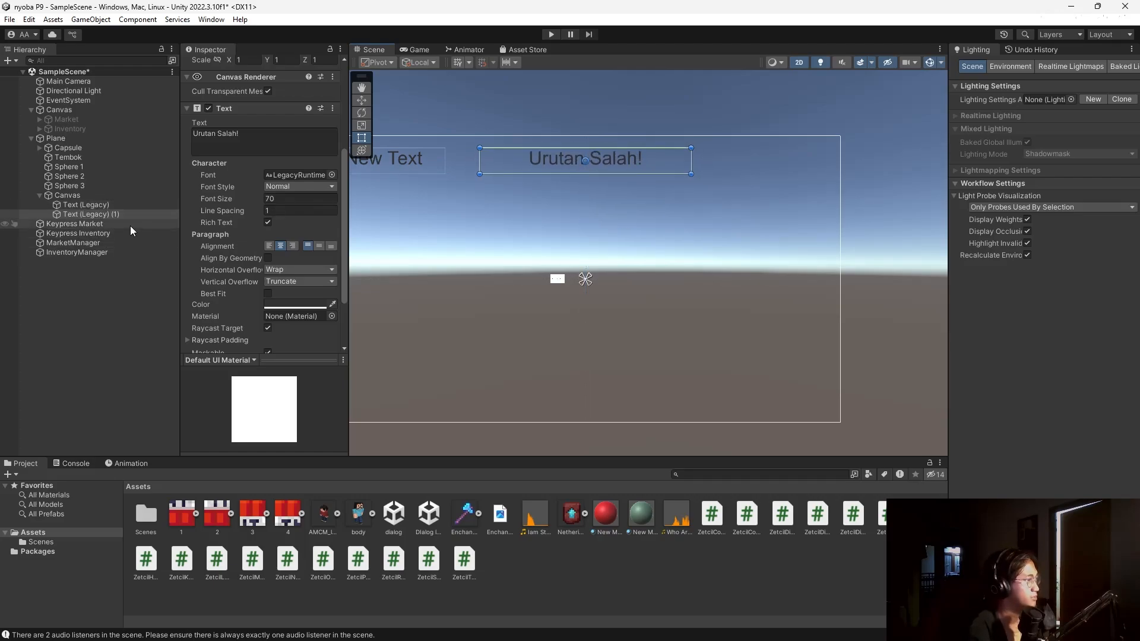
left_click(74, 206)
Add an On Wrong Order Event entry calling GameObject.SetActive (ticked) on Text (Legacy) (1).
left_click(81, 213)
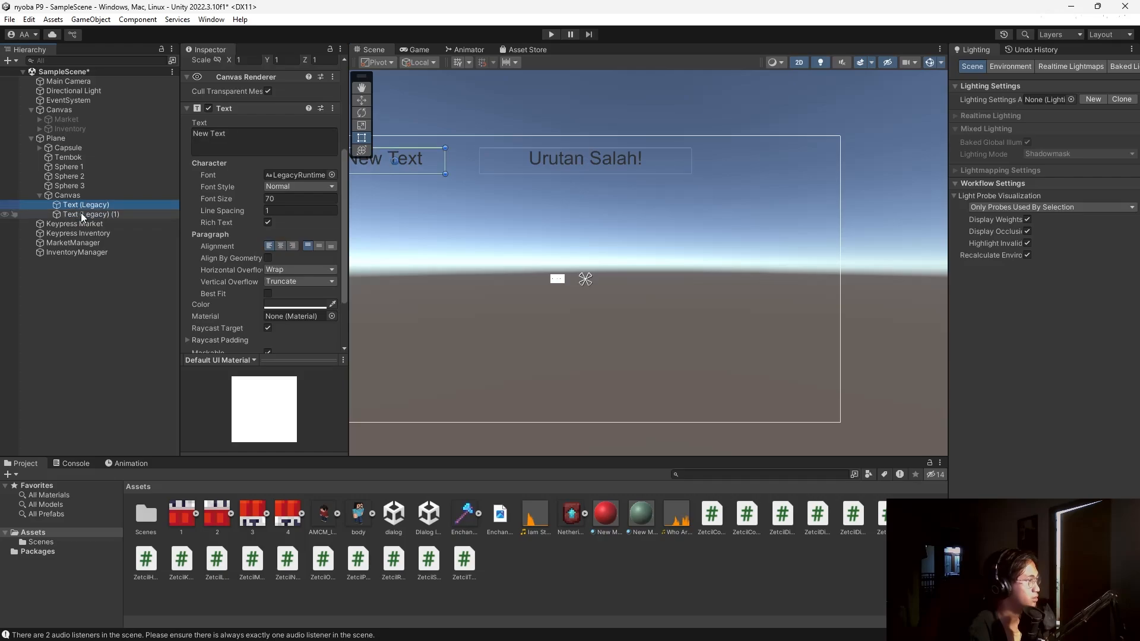
left_click(76, 195)
left_click(67, 148)
scroll(219, 302, "down", 10)
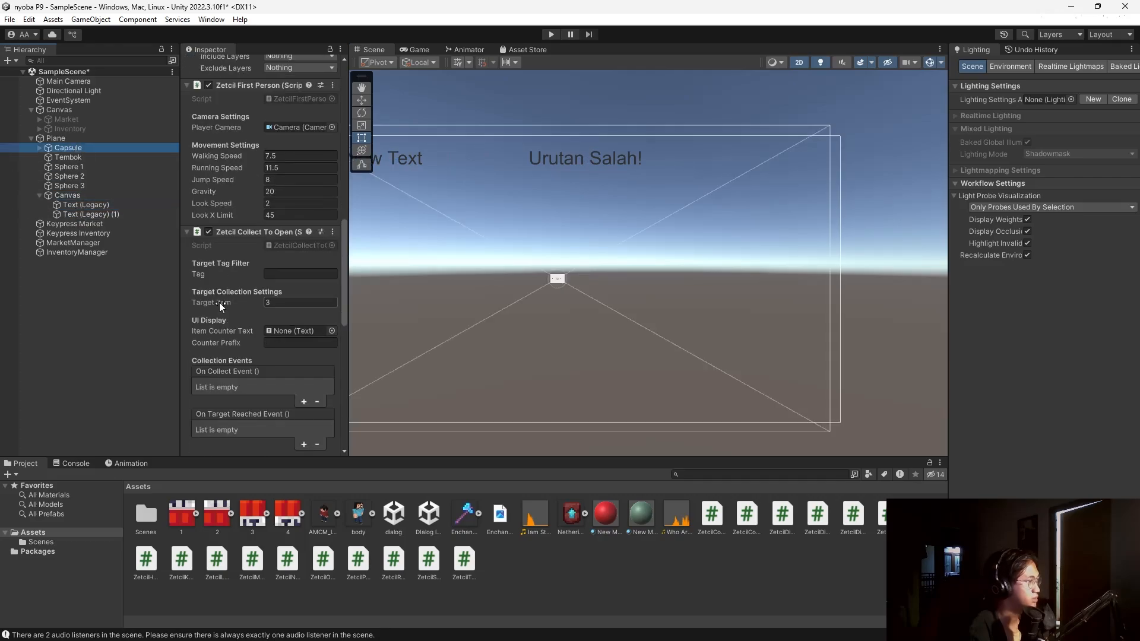
left_click(236, 321)
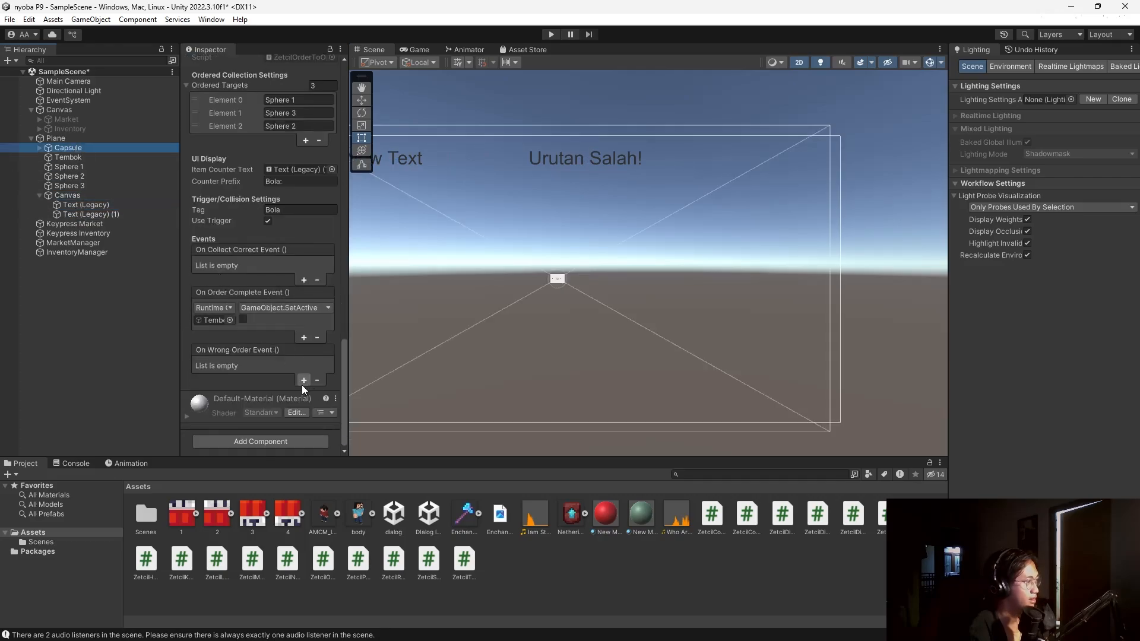
left_click(301, 383)
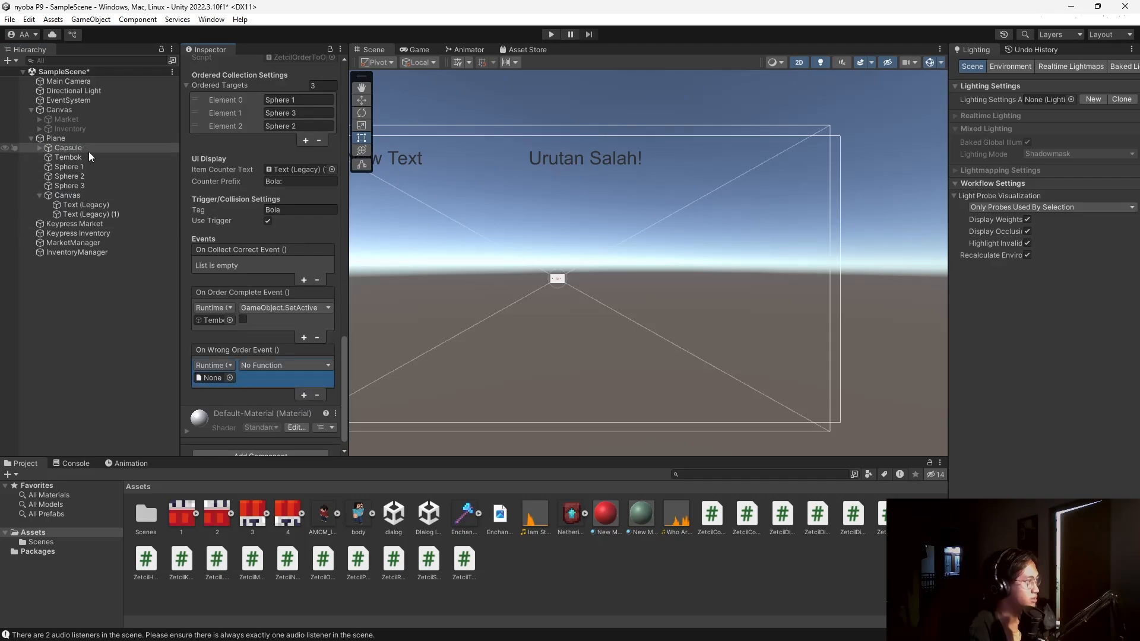
left_click_drag(77, 215, 187, 363)
left_click(279, 365)
mouse_move(271, 394)
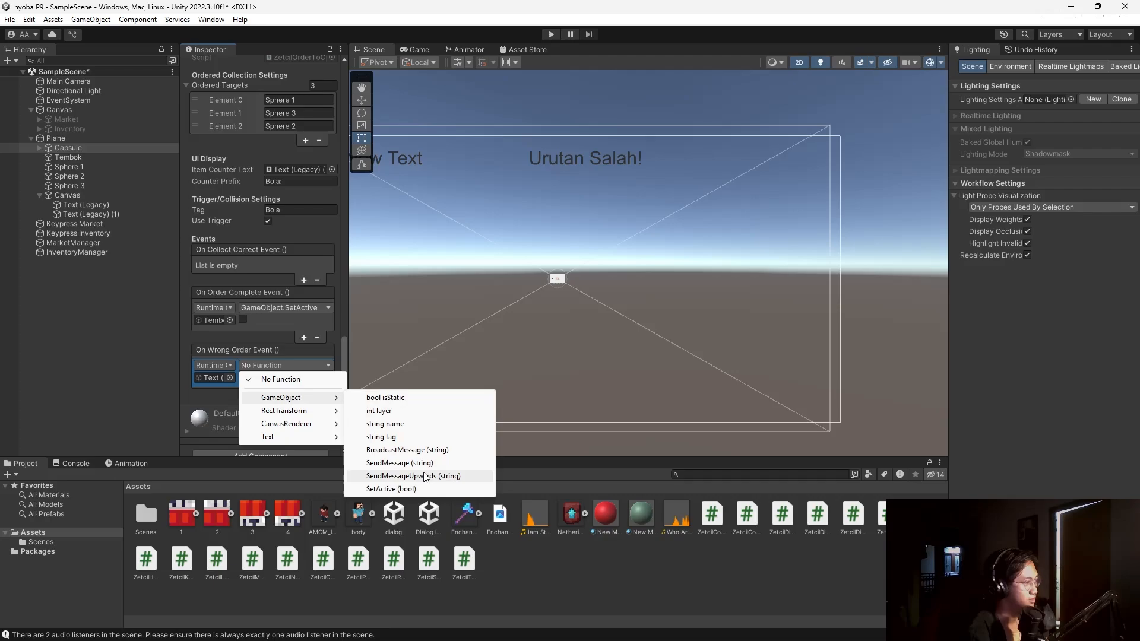
left_click(423, 487)
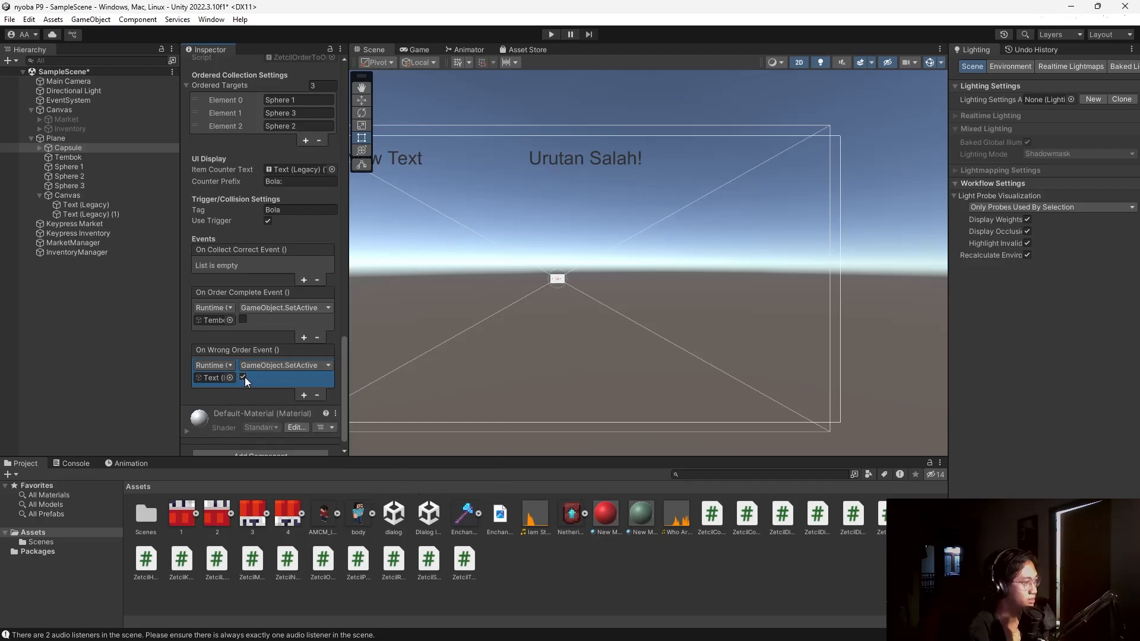
Deactivate the Urutan Salah! text so it starts hidden, then start Play mode.
left_click(83, 214)
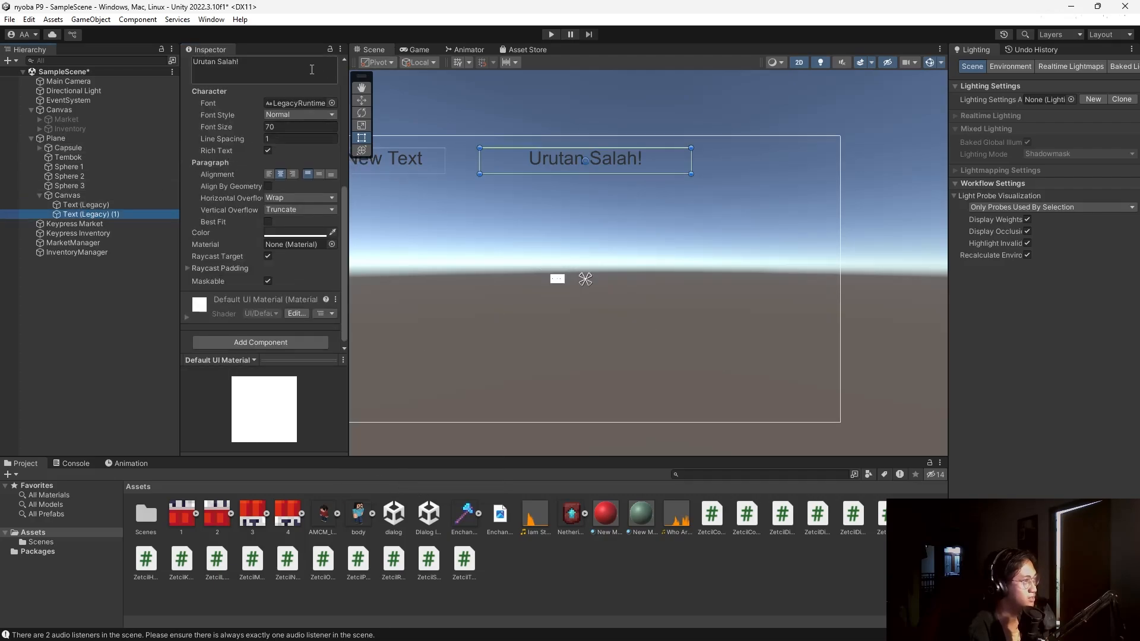
scroll(312, 69, "up", 7)
left_click(213, 65)
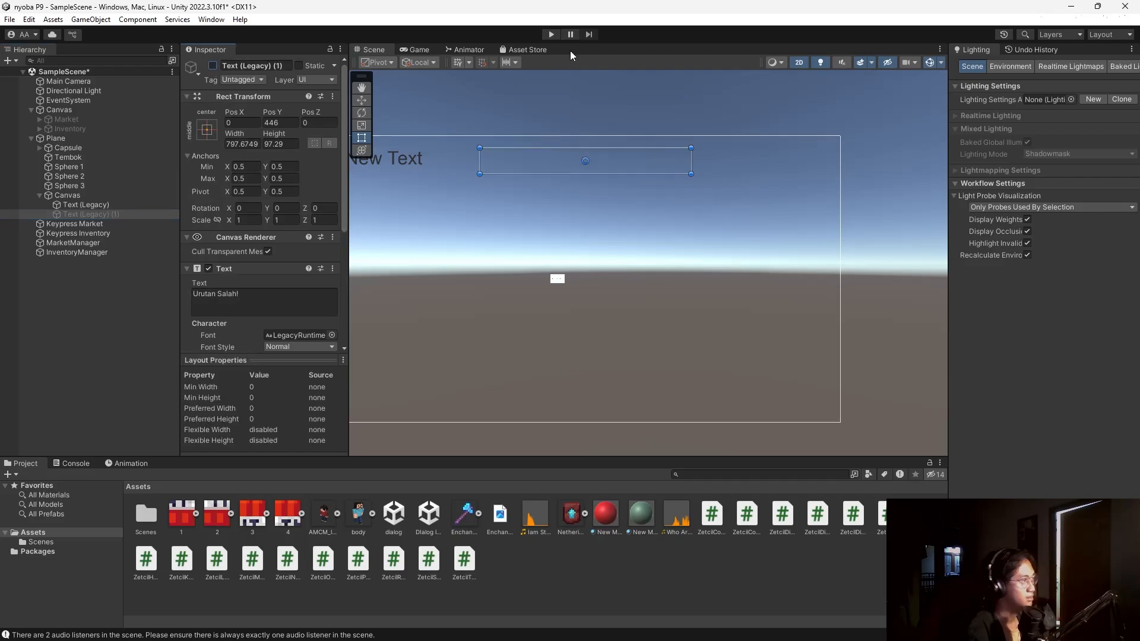
left_click(551, 34)
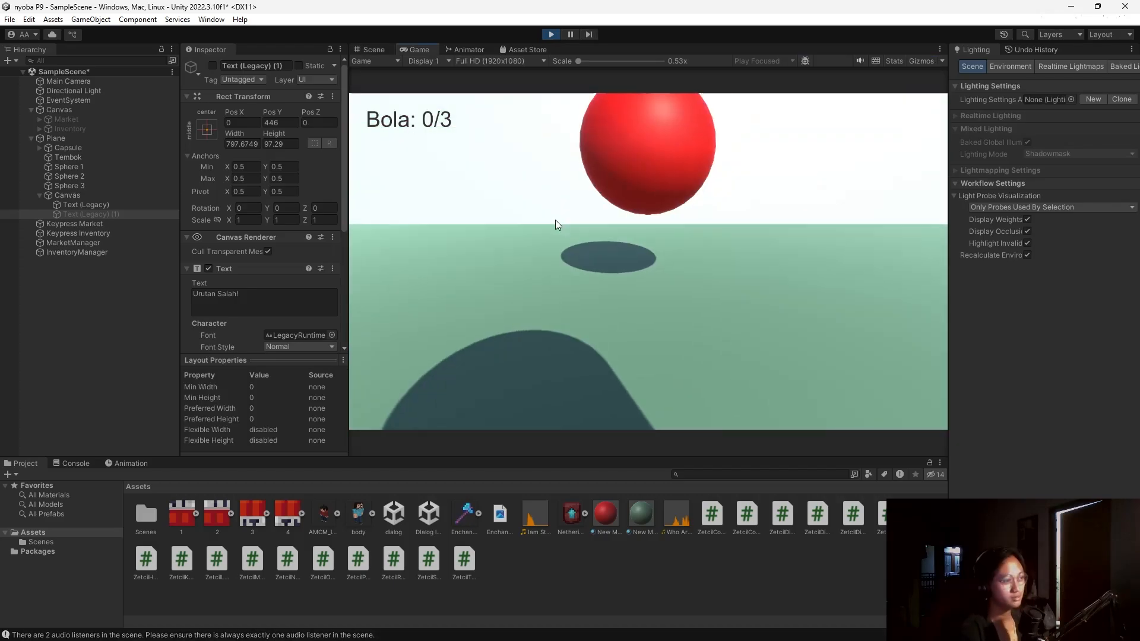
Walk the player toward the red balls, then stop the game.
key("w")
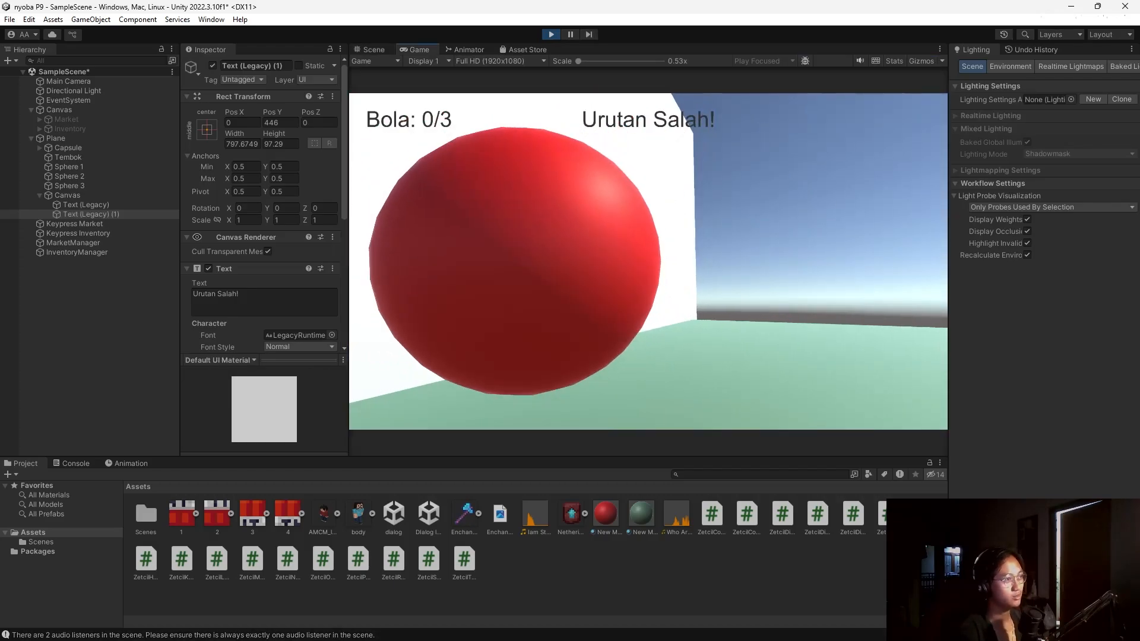
key("w")
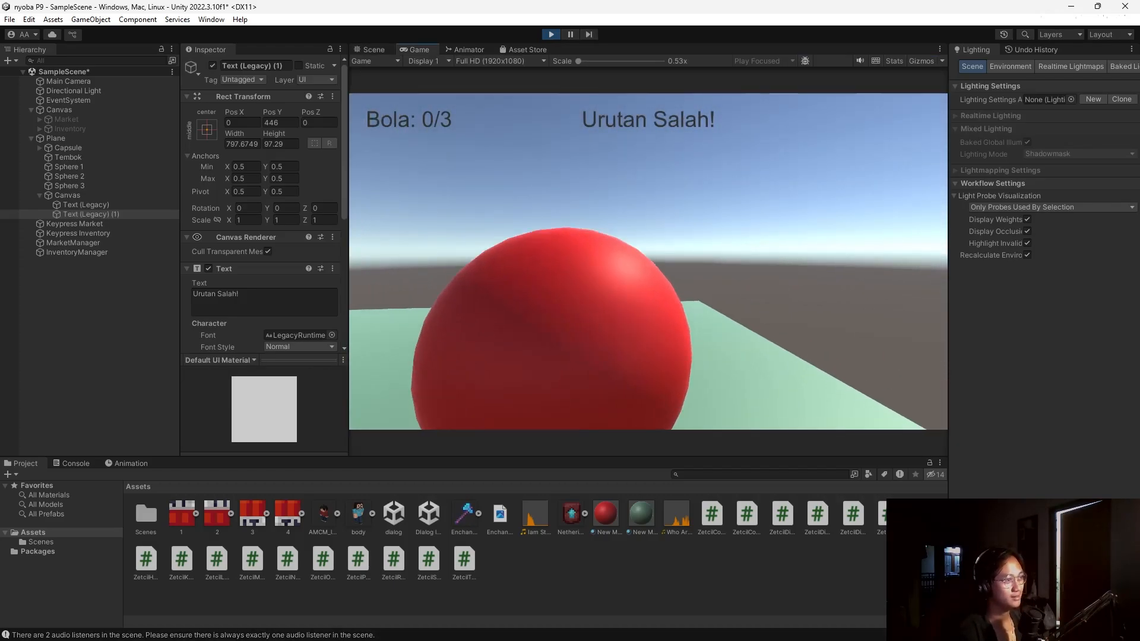
key("w")
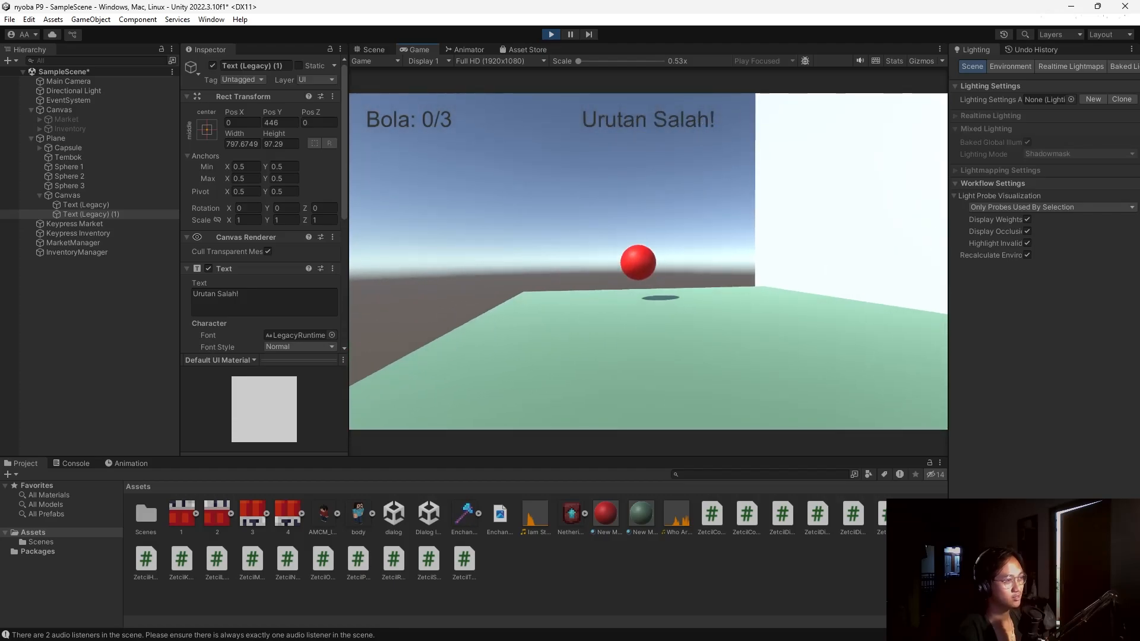
key("Escape")
left_click(552, 34)
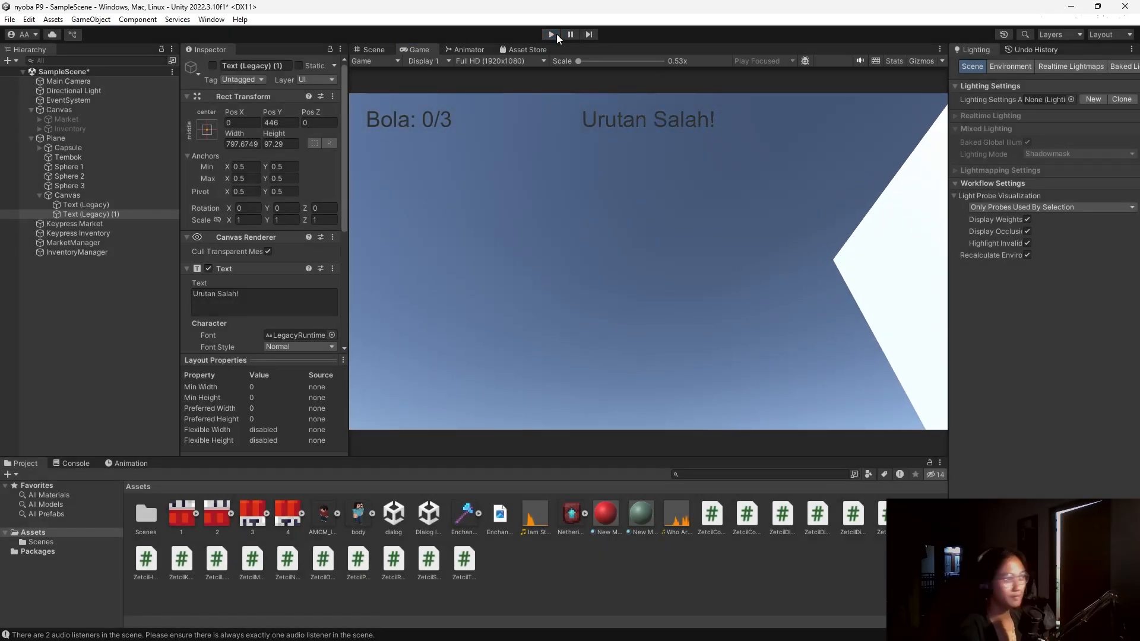
Restart Play mode and walk into the spheres to collect them in order.
left_click(557, 35)
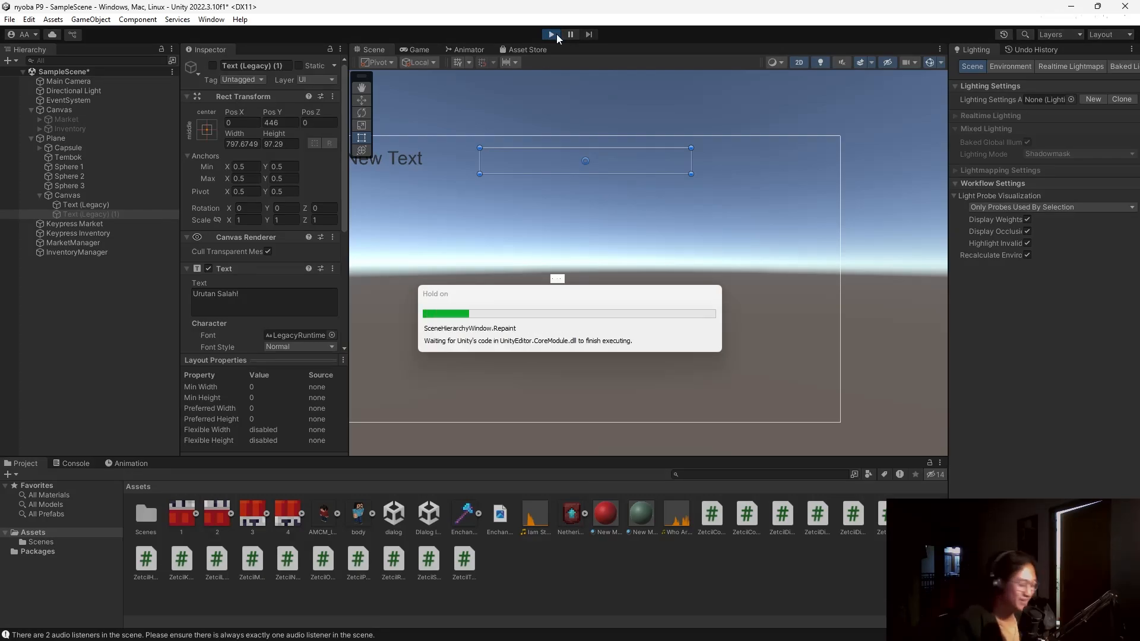
key("w")
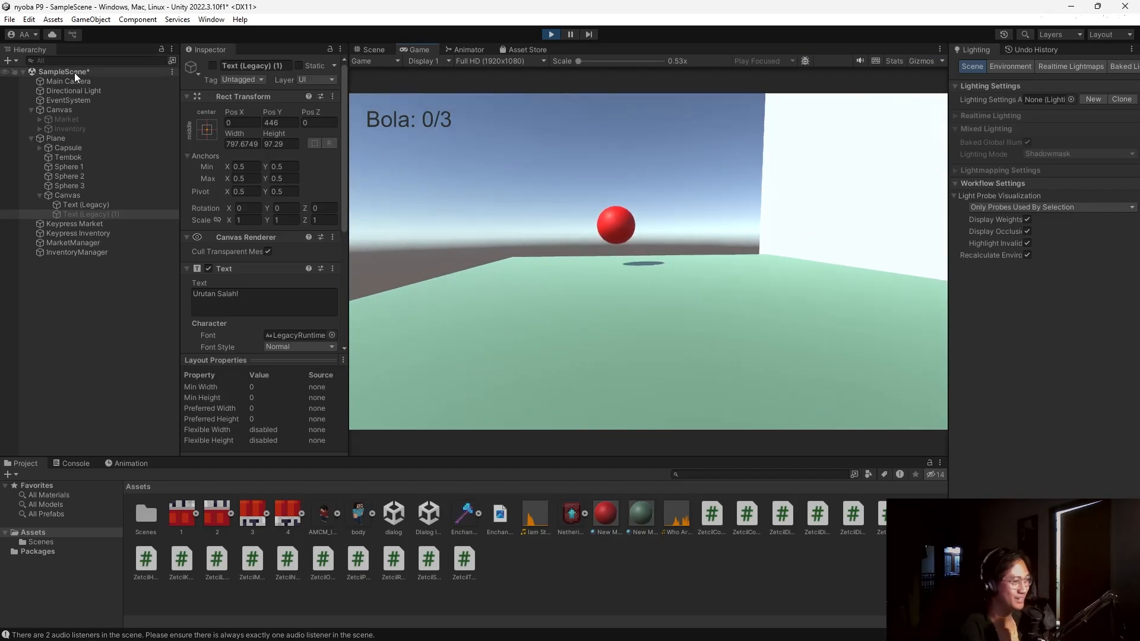
key("w")
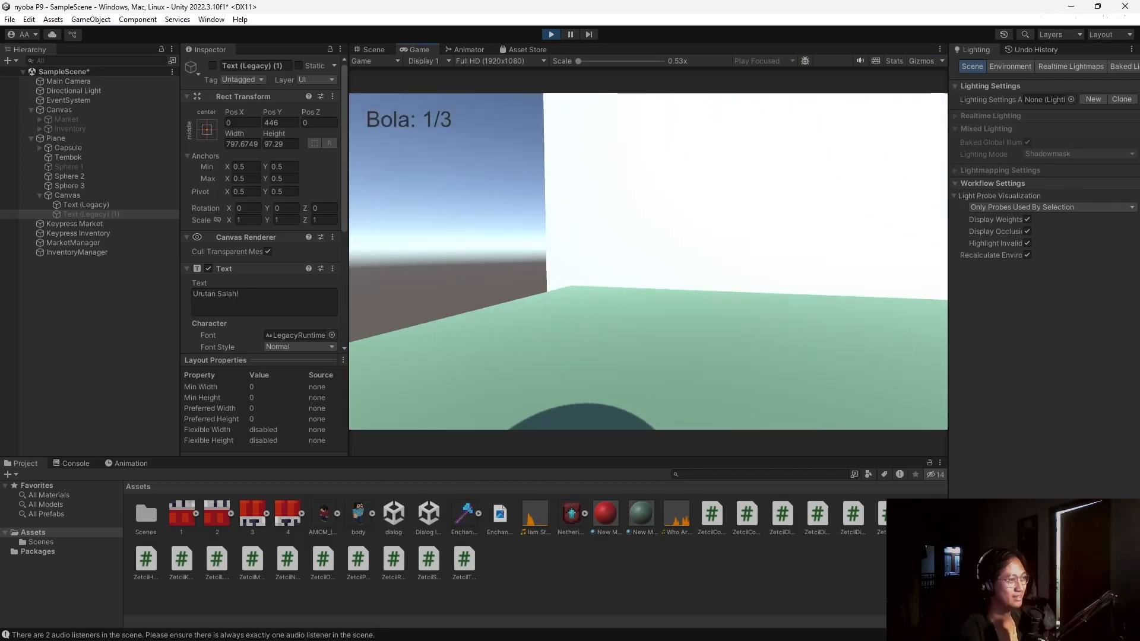
key("w")
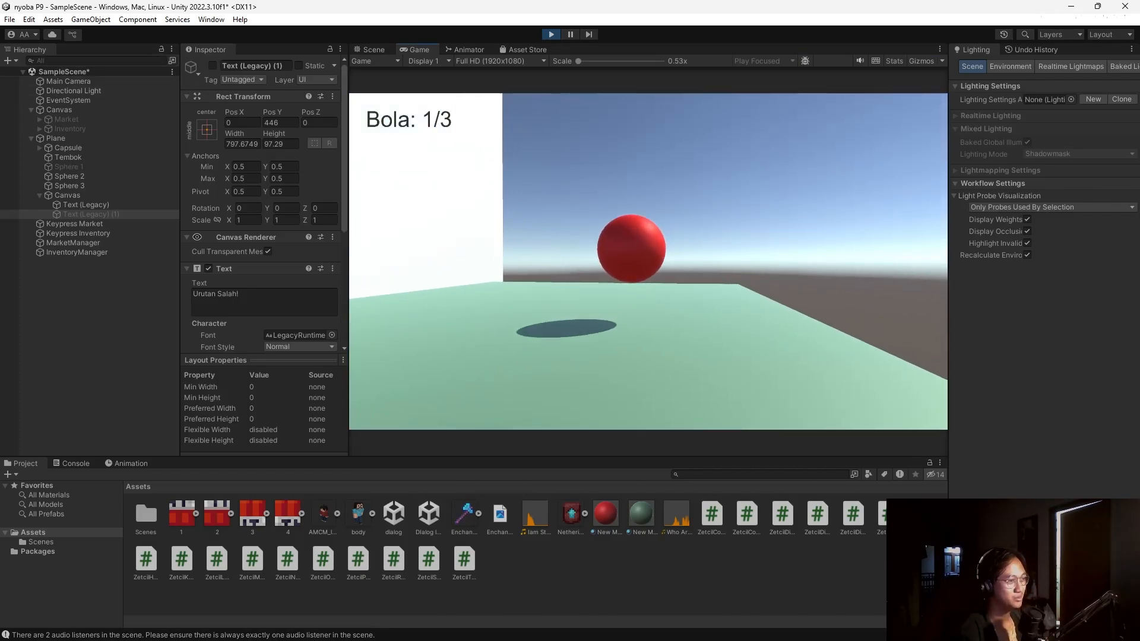
key("w")
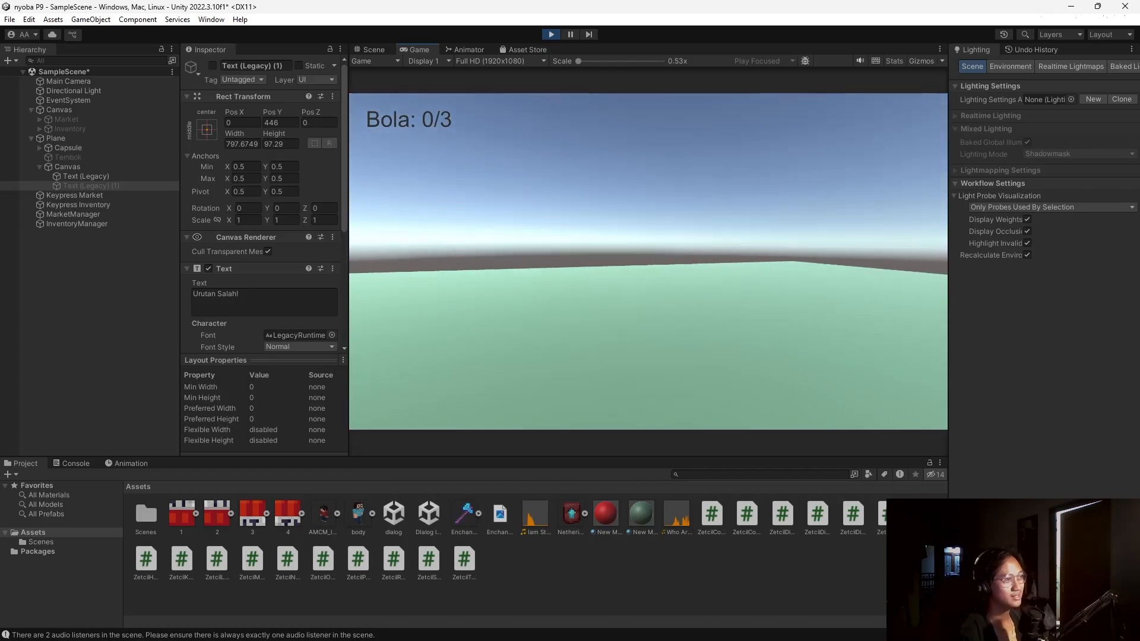
Stop the play test and inspect the ZetcilCraft script's Craft Button and Craft Fill Image fields.
left_click(551, 34)
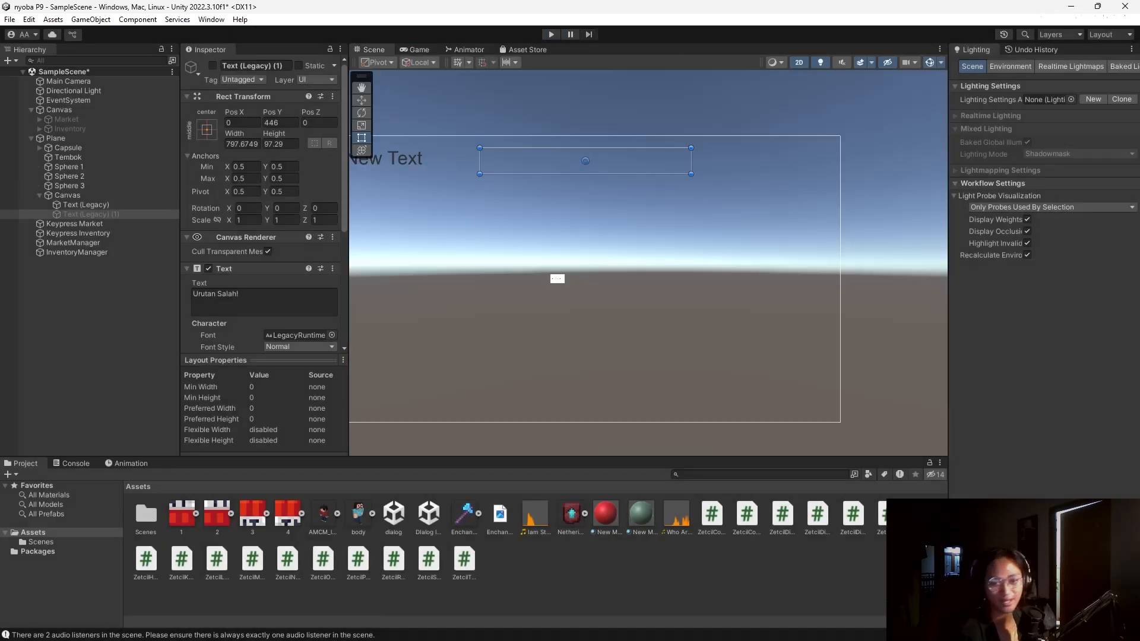
key("alt+Tab")
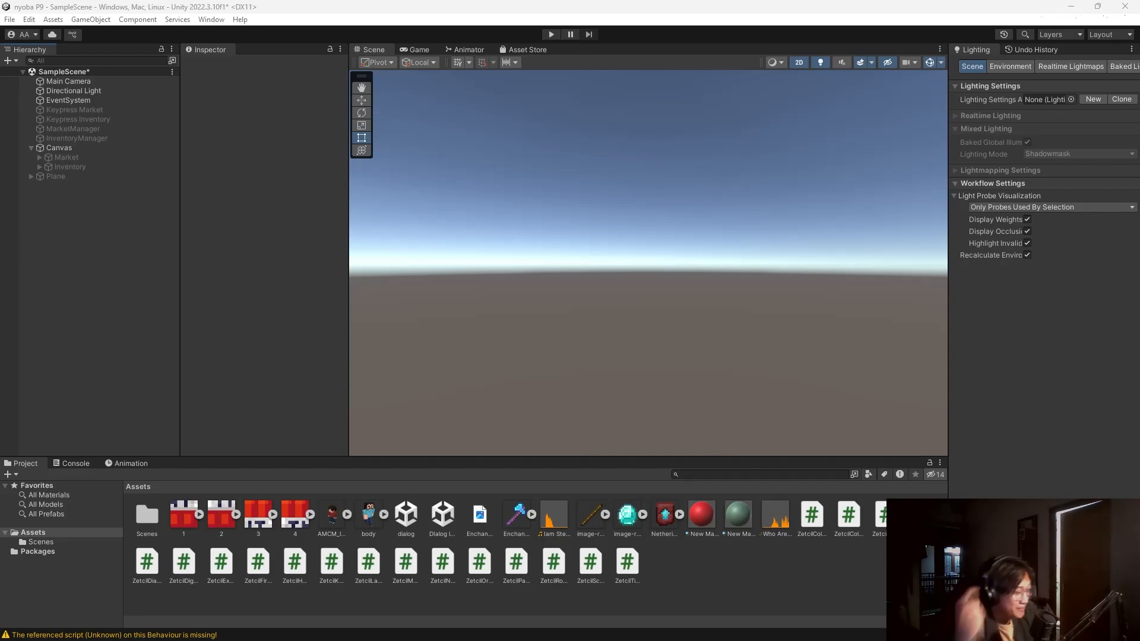
left_click(879, 515)
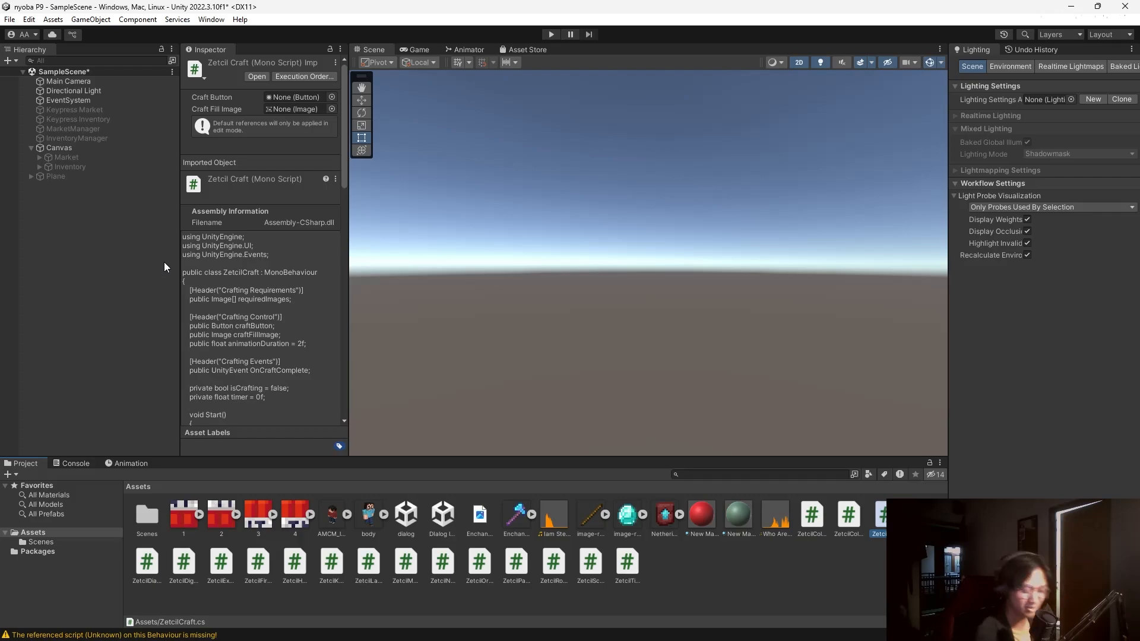
right_click(123, 231)
Create an empty object named CraftingManager and attach the ZetcilCraft script to it.
left_click(176, 384)
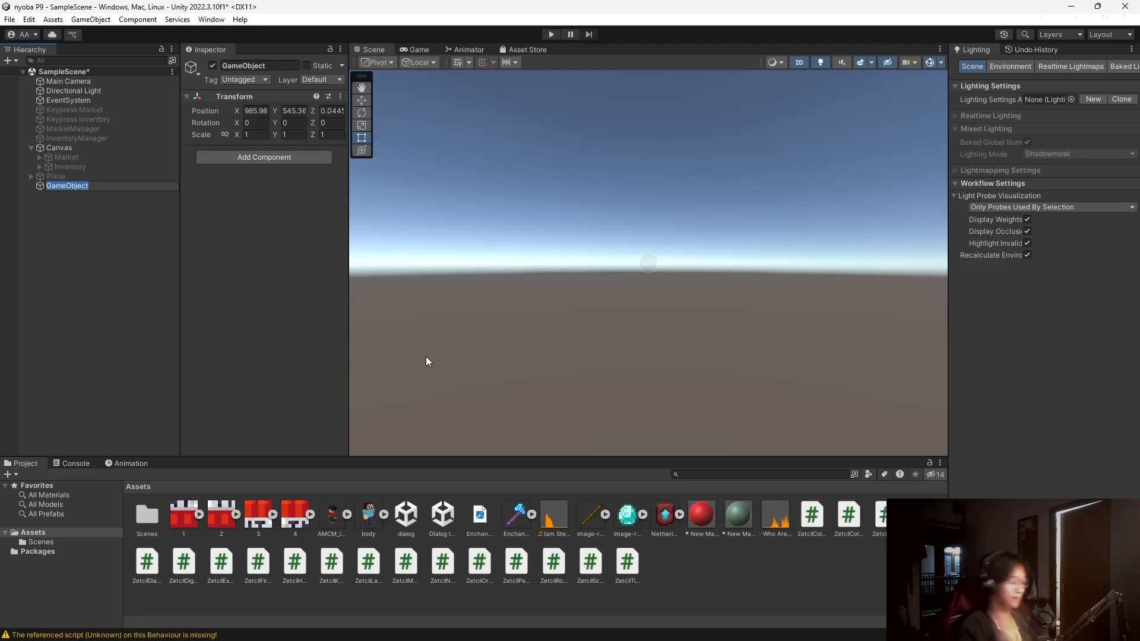
type("Craft")
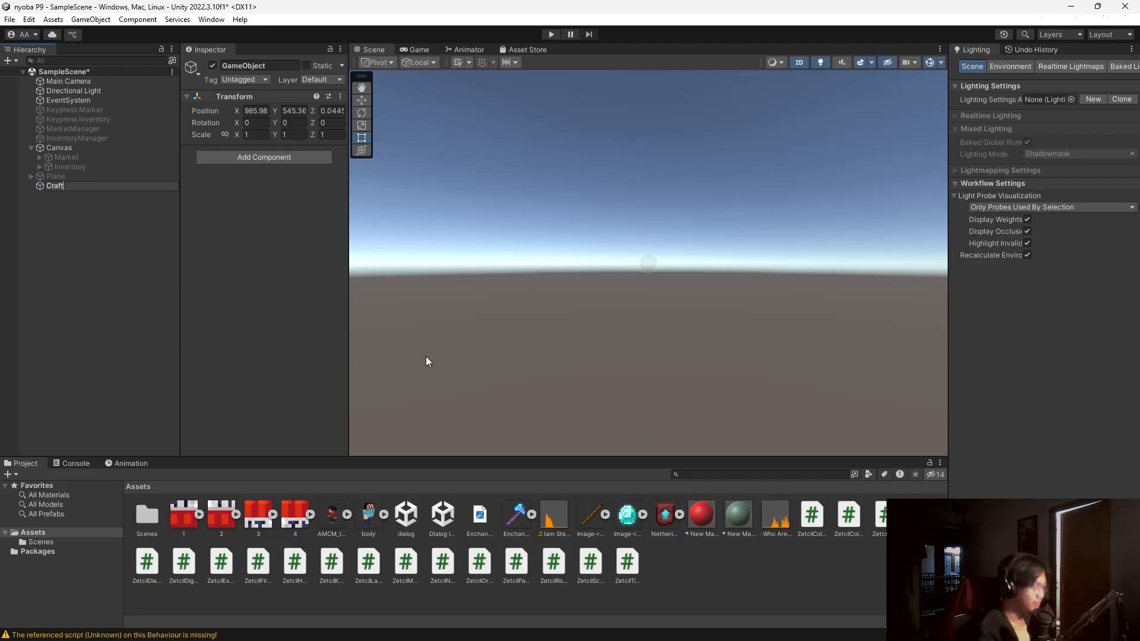
type("ing")
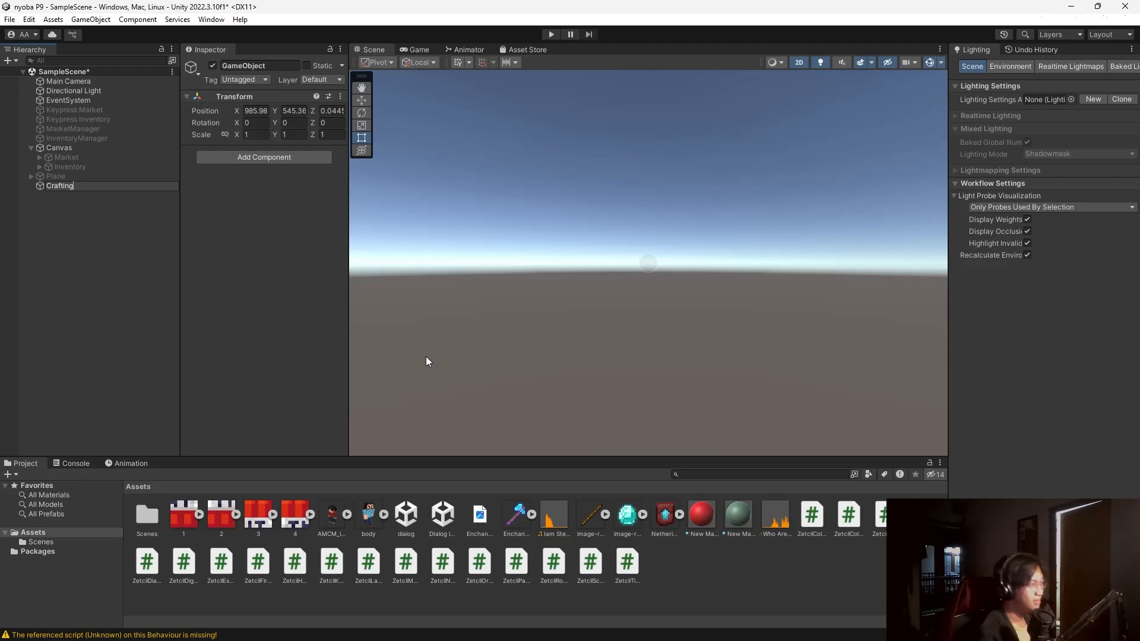
type("Manager")
key("Return")
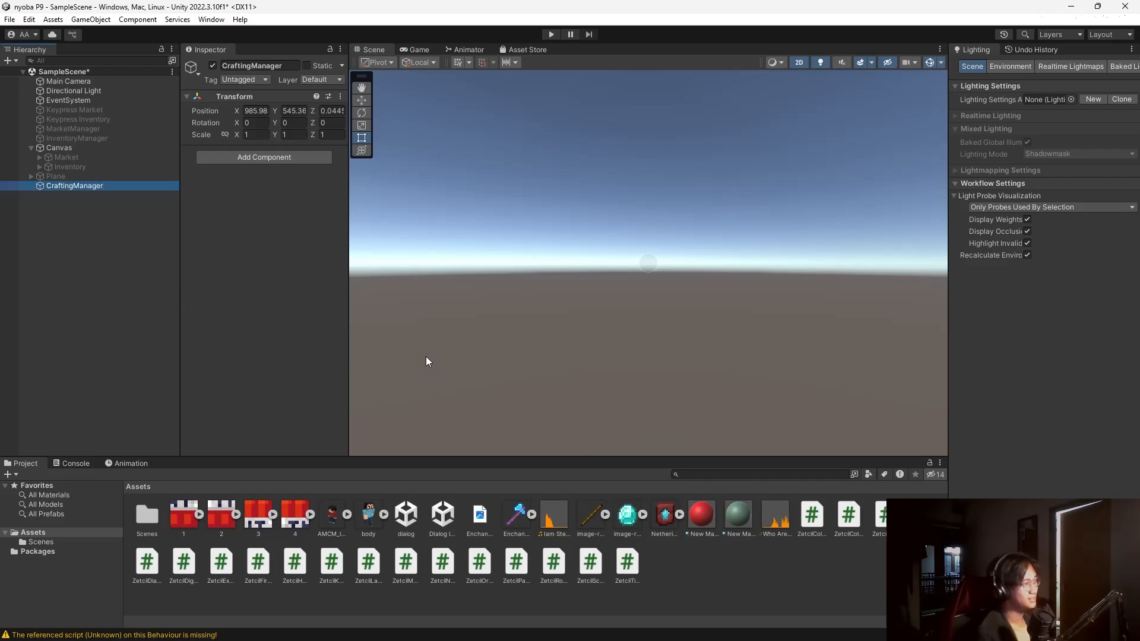
left_click_drag(881, 516, 288, 249)
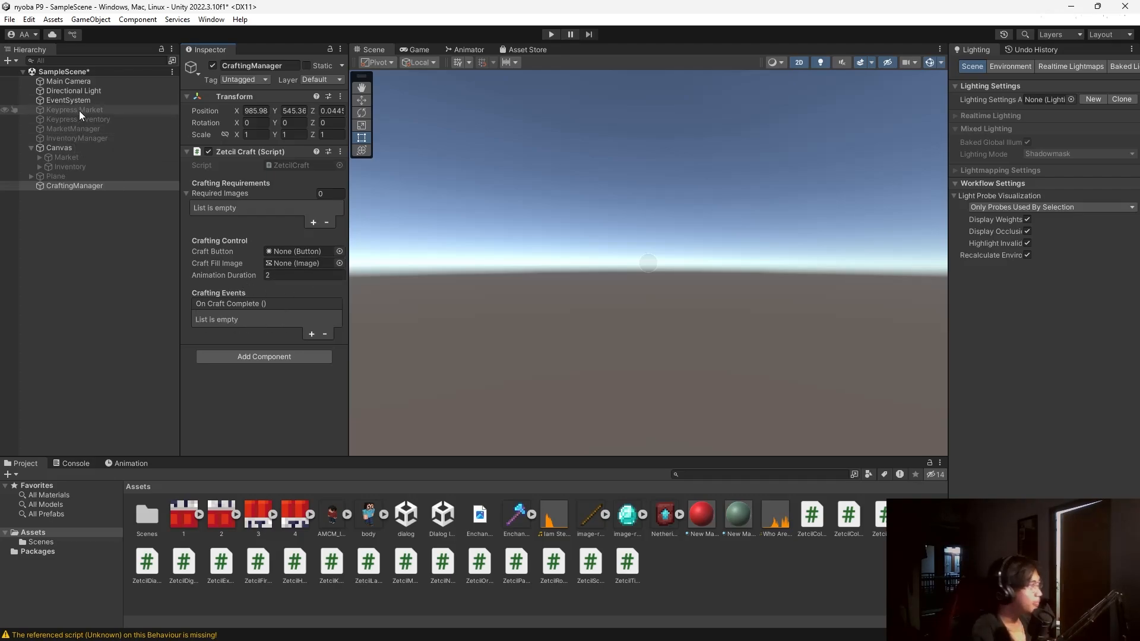
Add a UI Image under the Canvas, duplicate it, and give Image (1) the diamond sprite.
right_click(76, 148)
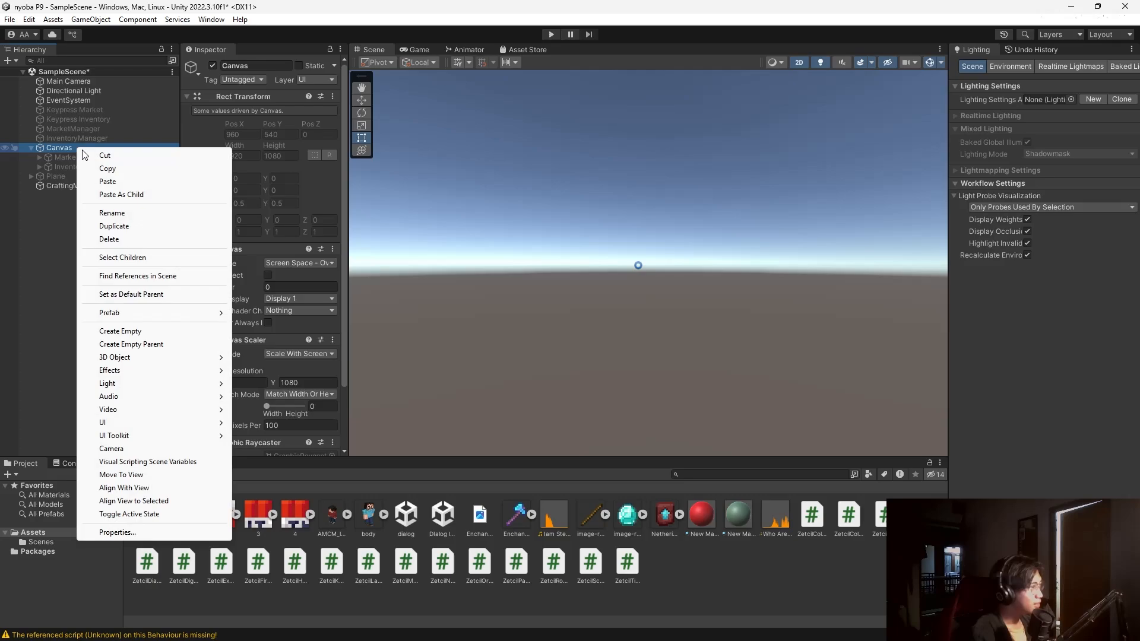
mouse_move(161, 422)
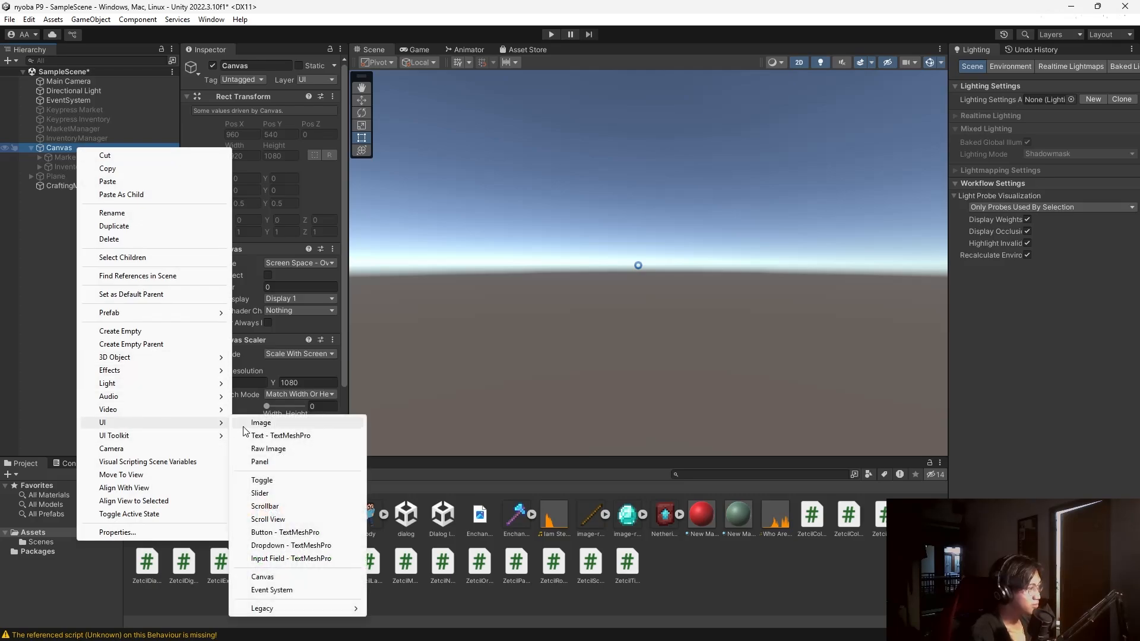
left_click(249, 423)
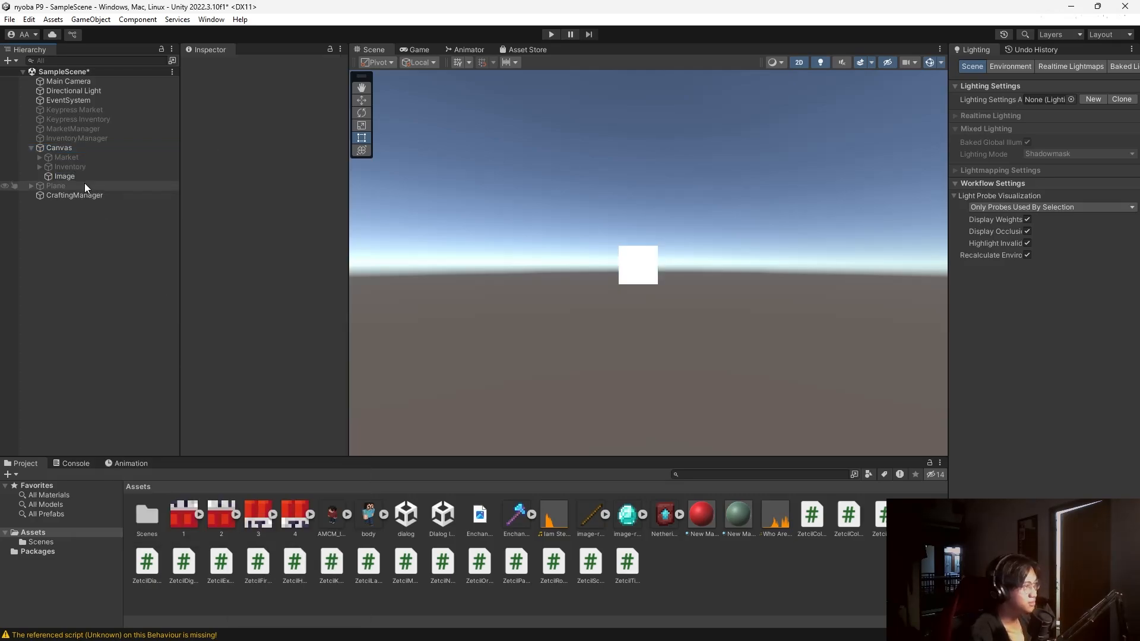
left_click(87, 177)
key("ctrl+d")
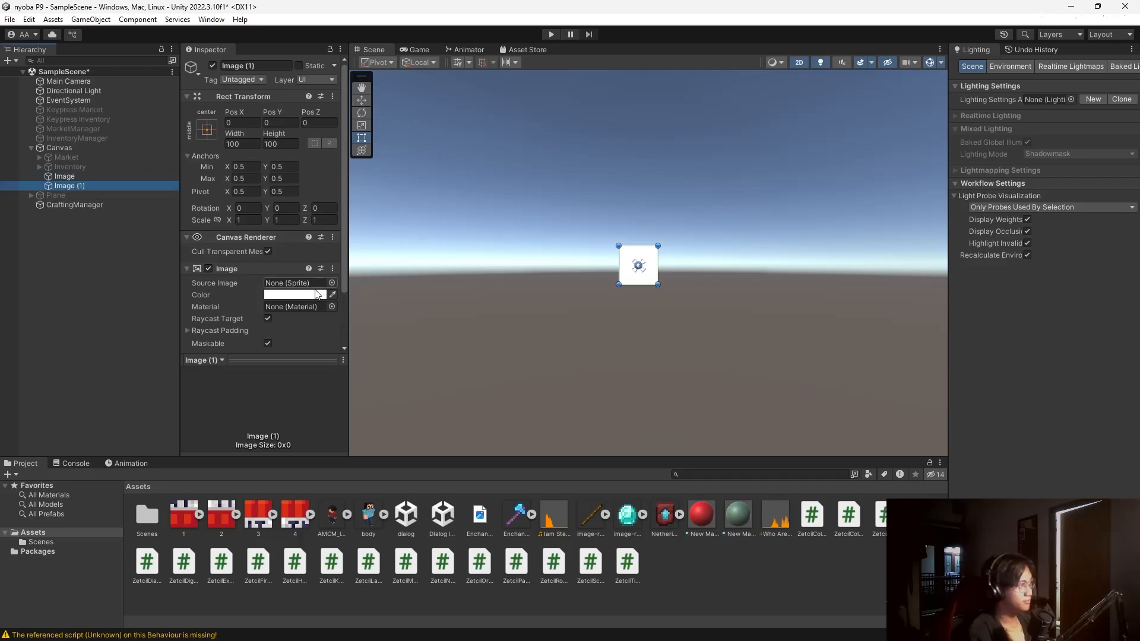
left_click(642, 516)
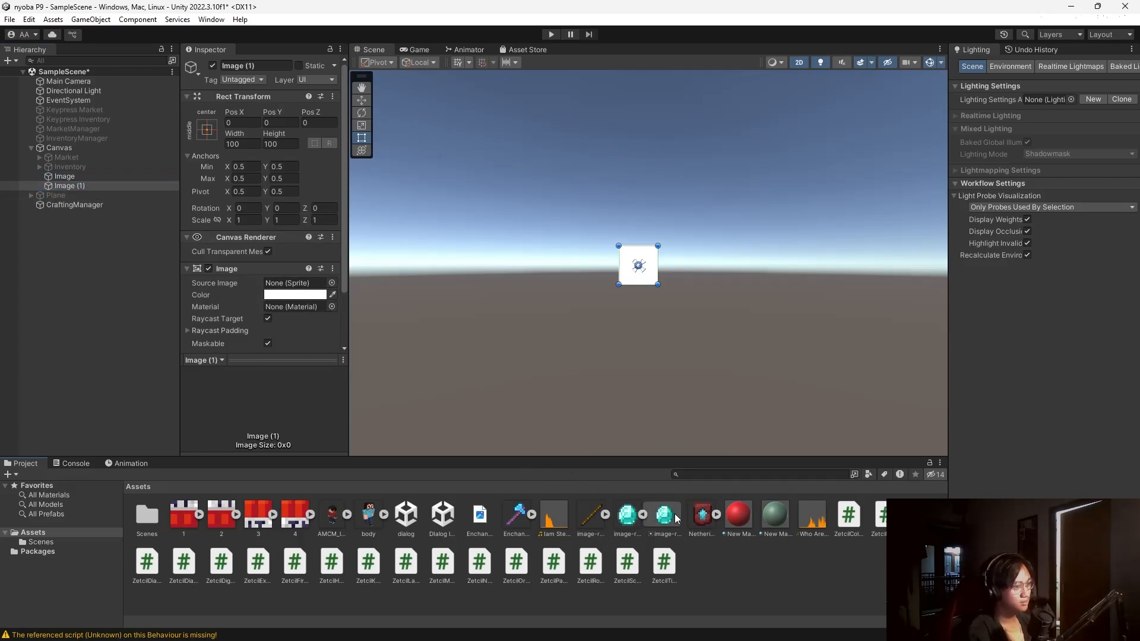
left_click_drag(632, 518, 296, 283)
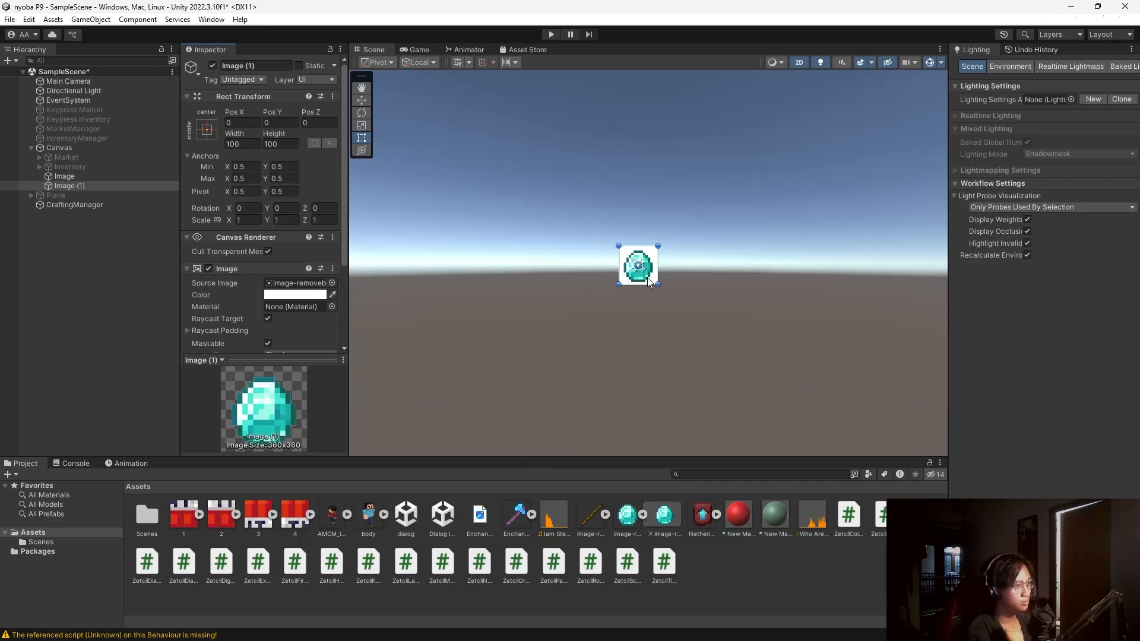
left_click_drag(647, 276, 565, 277)
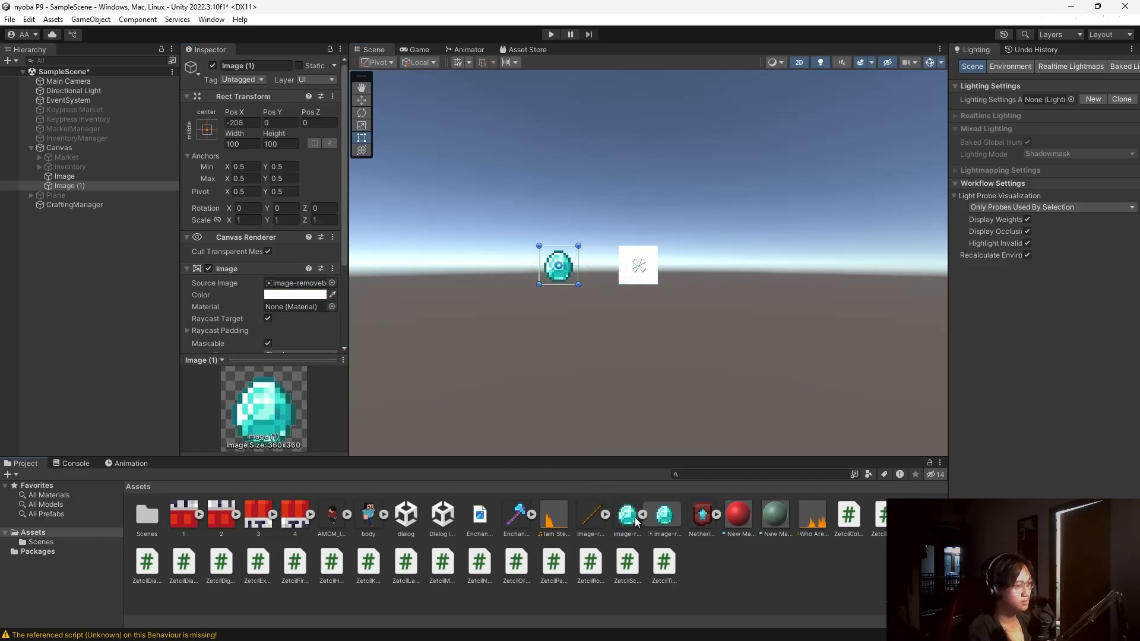
Give the first Image the diamond sprite, and add a third image on the right showing the diamond axe.
left_click(62, 177)
left_click_drag(628, 514, 297, 284)
left_click_drag(638, 272, 607, 272)
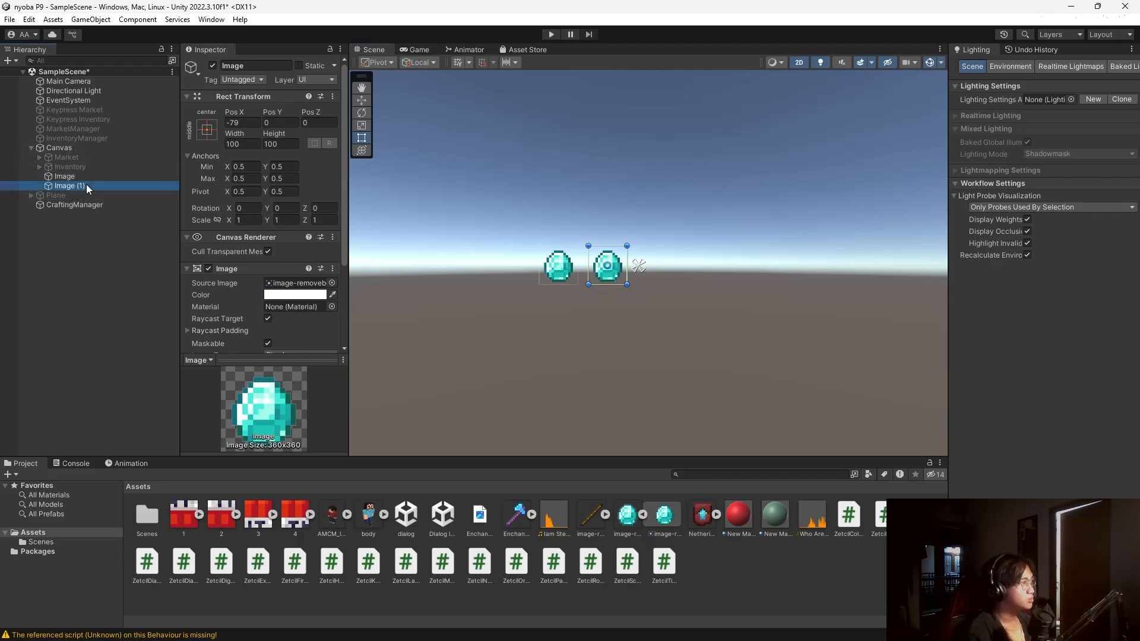
left_click(87, 185)
key("ctrl+d")
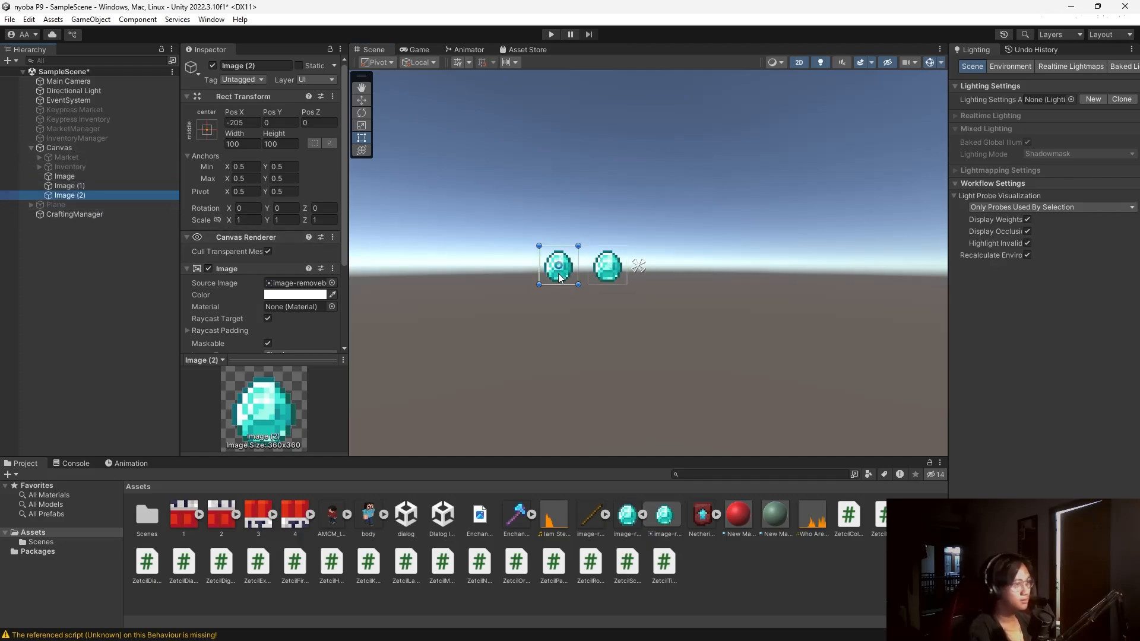
left_click_drag(562, 278, 728, 278)
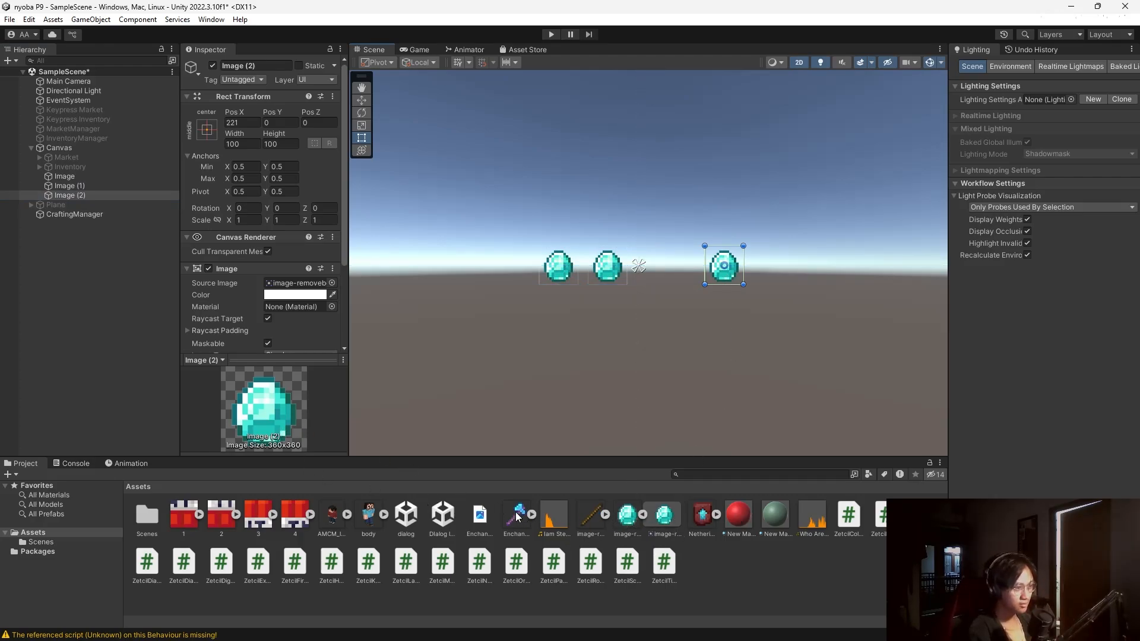
left_click_drag(350, 342, 319, 283)
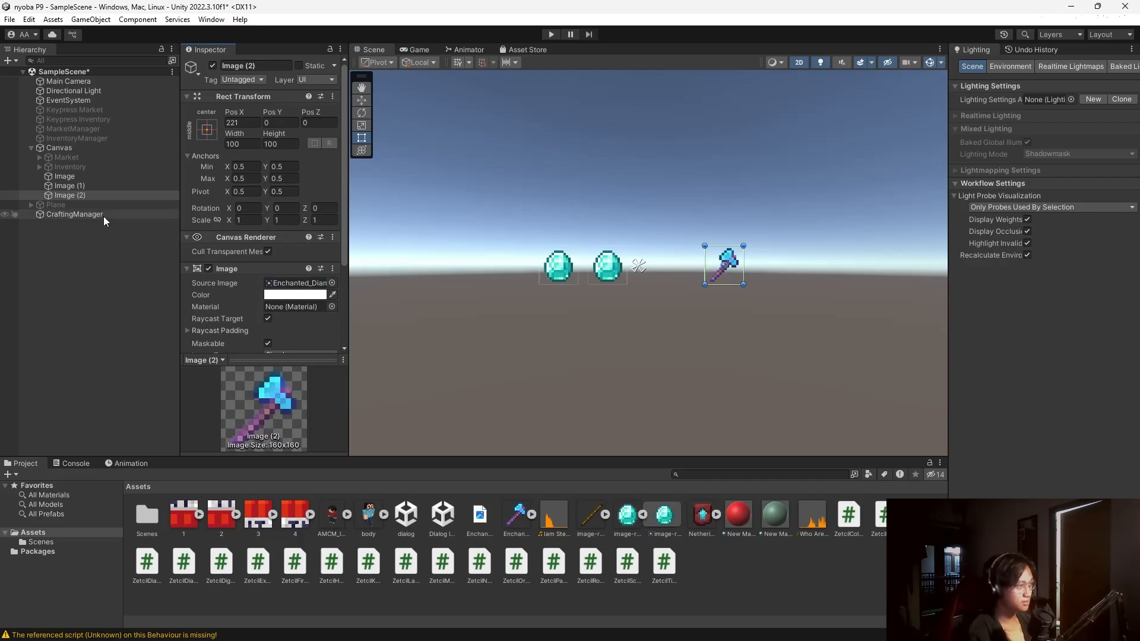
Add a legacy Button under the Canvas, enlarged and placed below the diamonds.
right_click(70, 148)
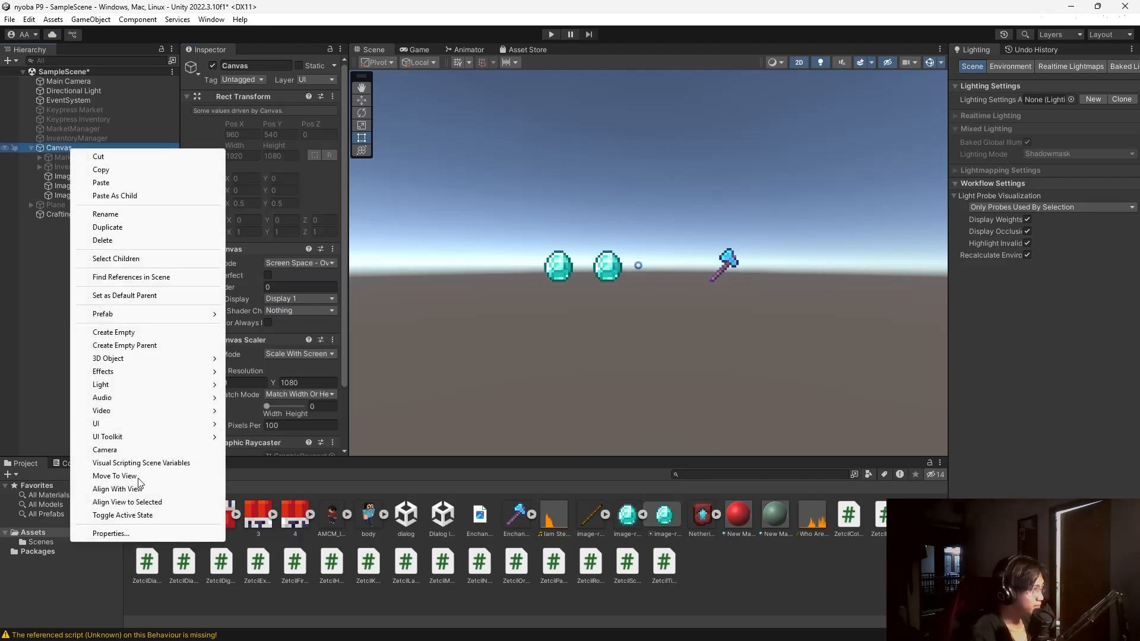
mouse_move(127, 420)
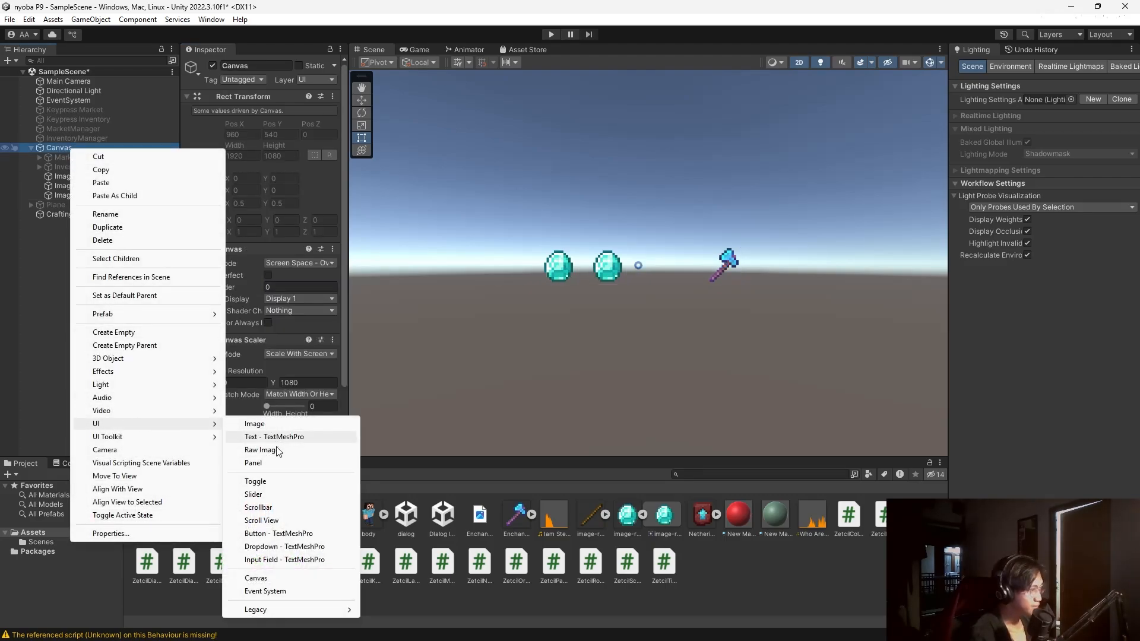
mouse_move(309, 608)
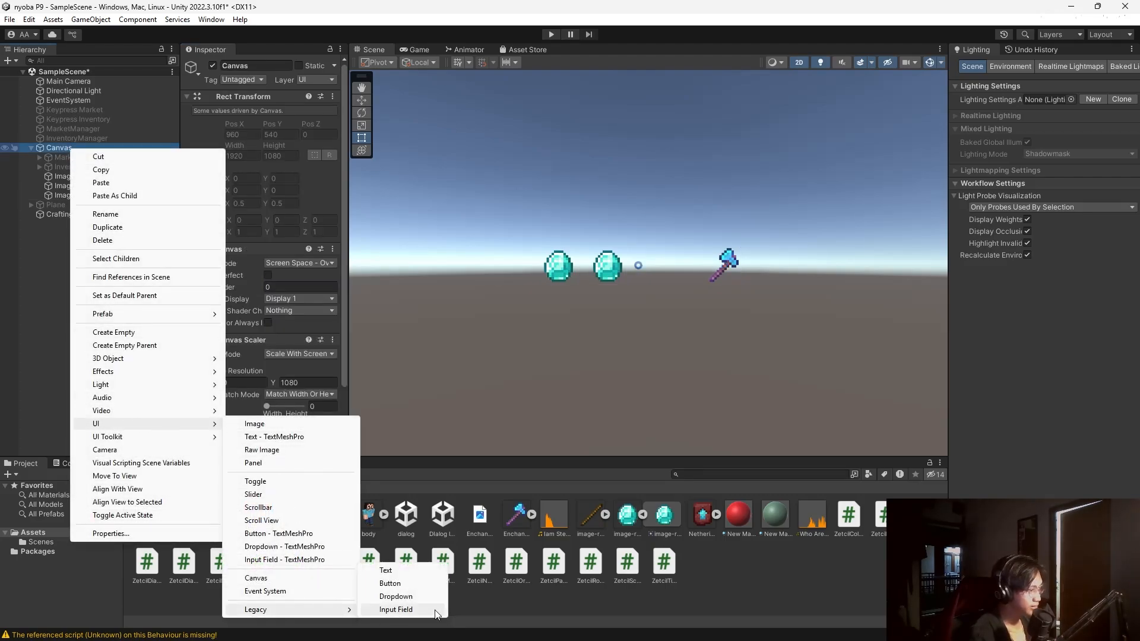
left_click(410, 585)
left_click_drag(669, 270, 607, 304)
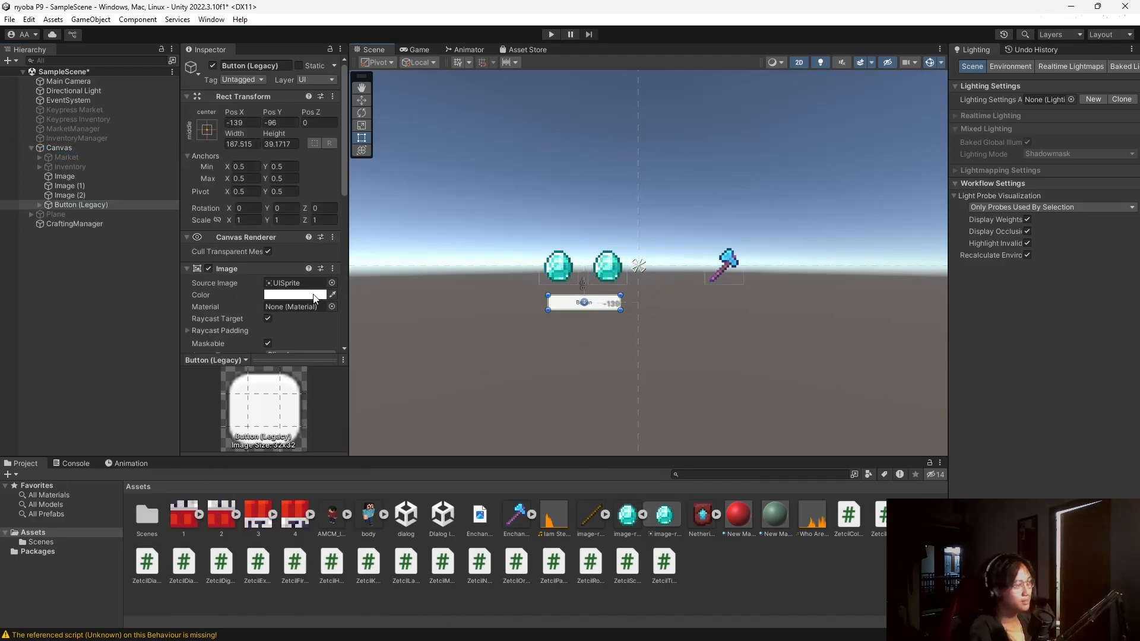
Label the button 'Craft' with font size 20.
left_click(40, 205)
left_click(66, 214)
scroll(224, 304, "down", 5)
left_click(245, 140)
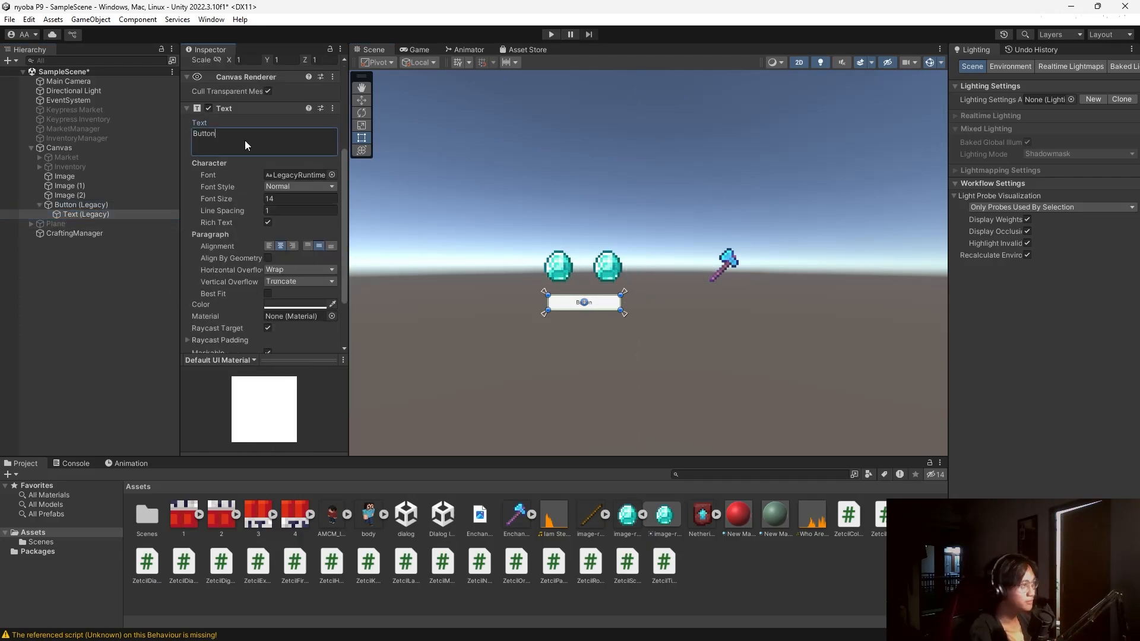
type("Craft")
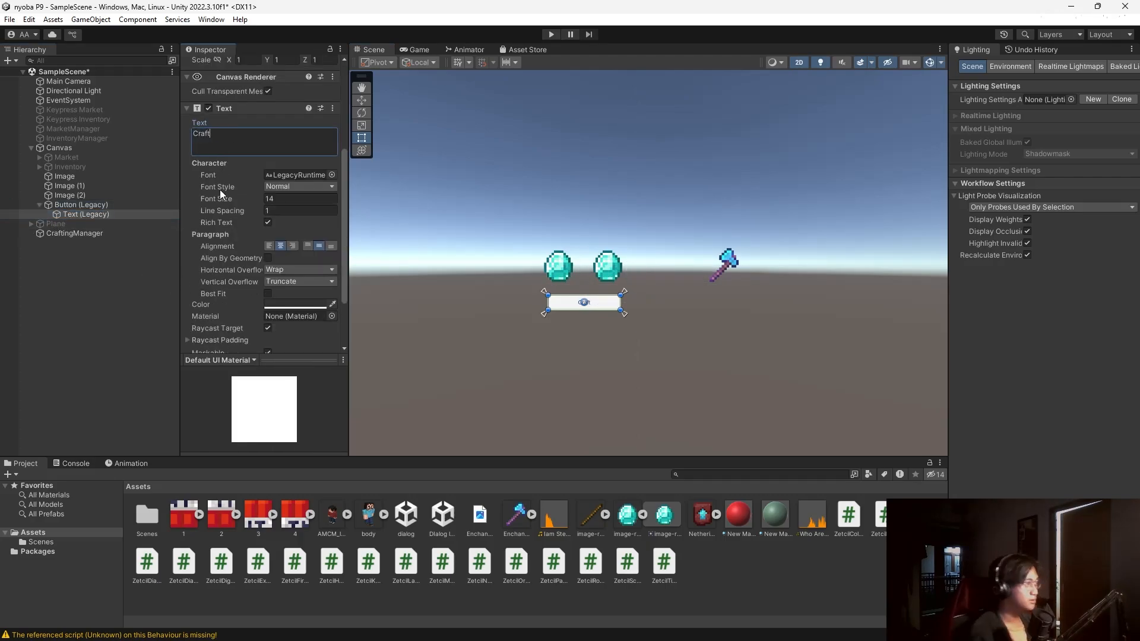
left_click(286, 198)
type("4")
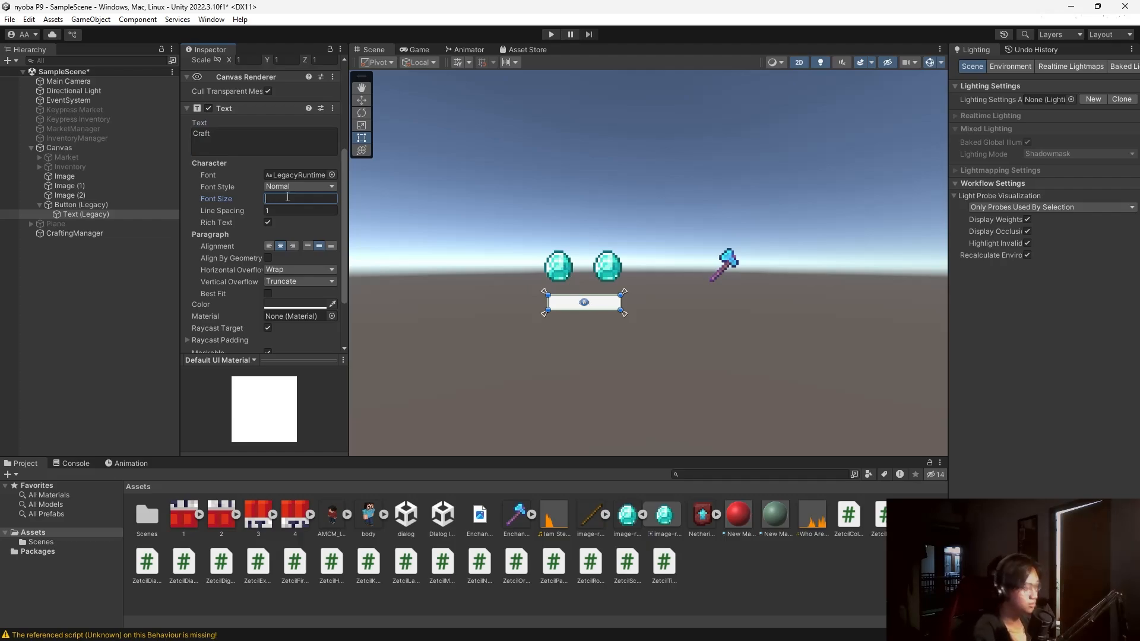
type("0")
key("BackSpace")
key("BackSpace")
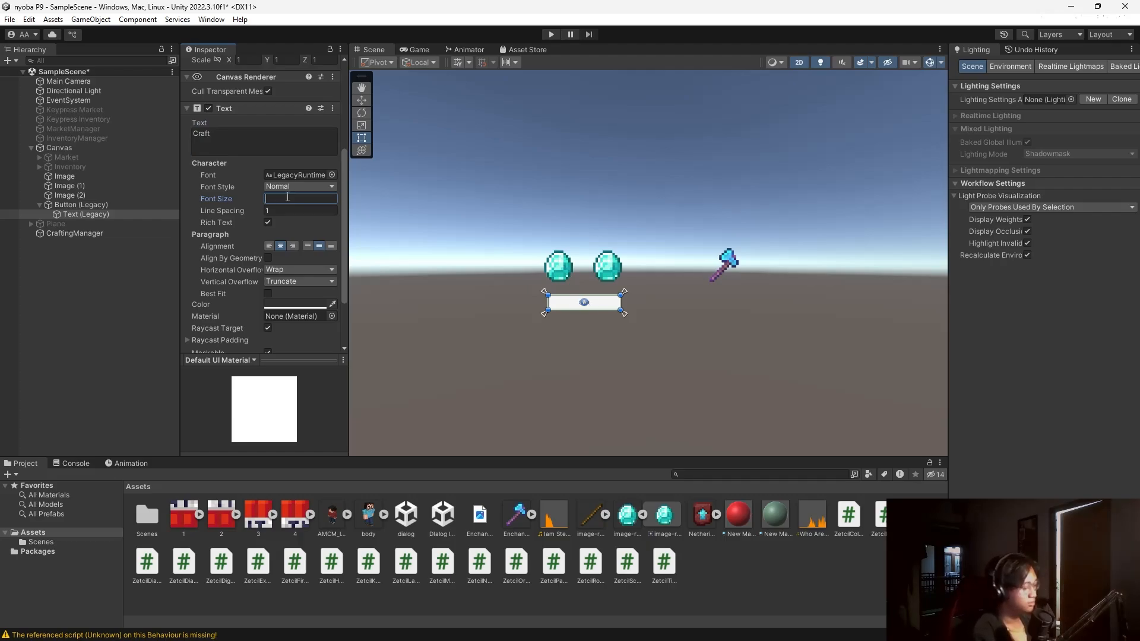
type("20")
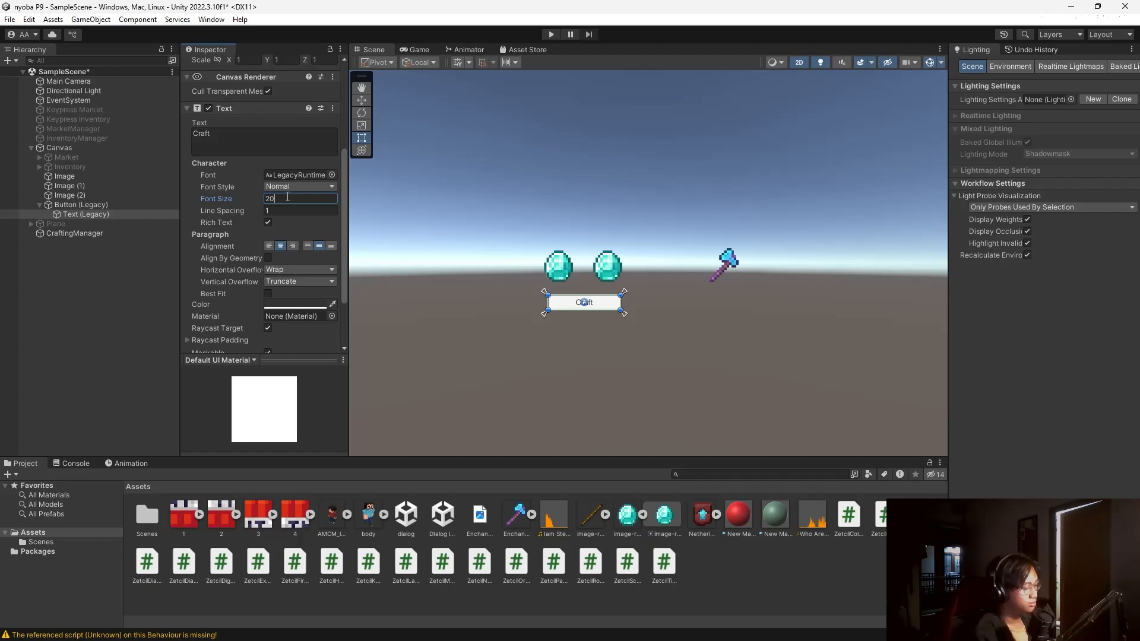
Nudge the left diamond image slightly further left.
left_click(135, 302)
left_click(560, 273)
left_click_drag(566, 273, 564, 273)
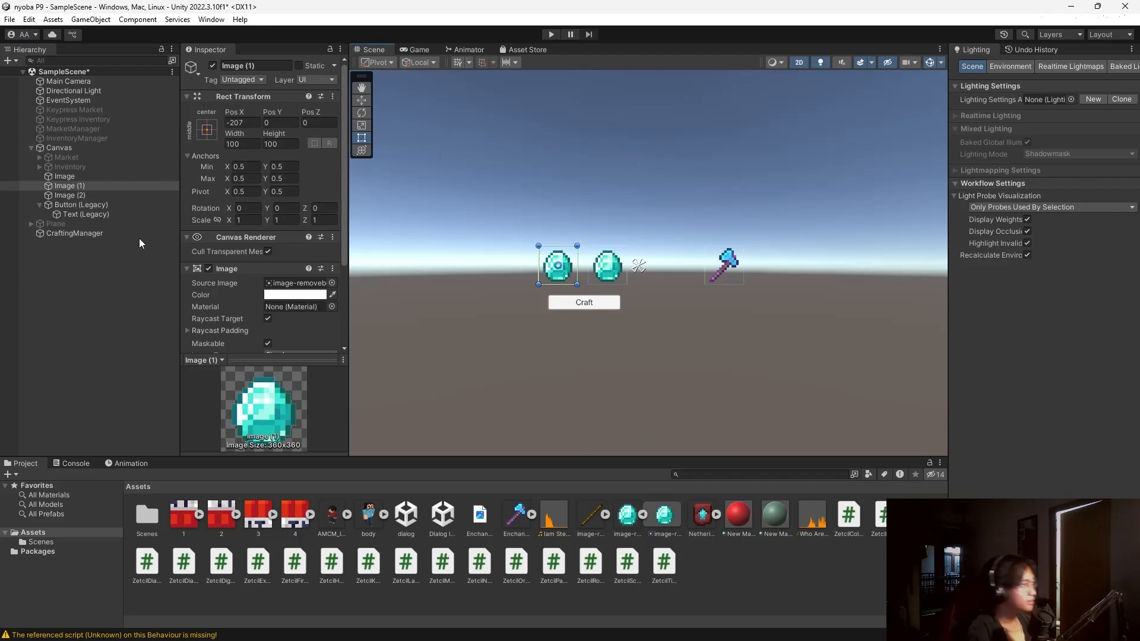
Duplicate the Craft button twice and stack the copies below-right of it.
left_click(96, 147)
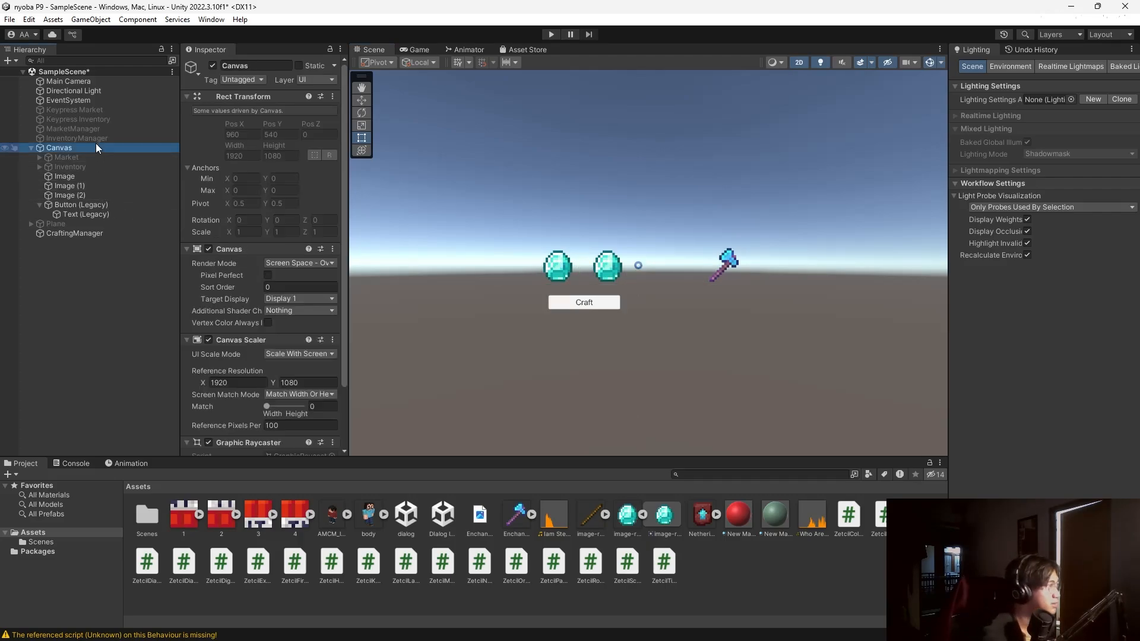
right_click(97, 147)
left_click(56, 298)
left_click(98, 205)
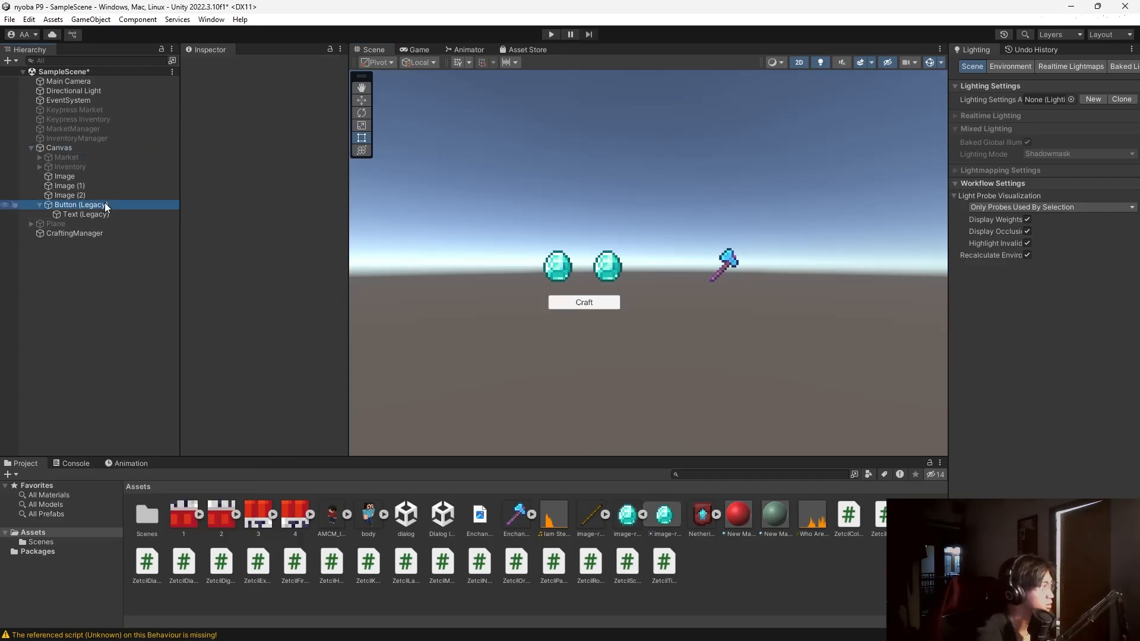
left_click(40, 205)
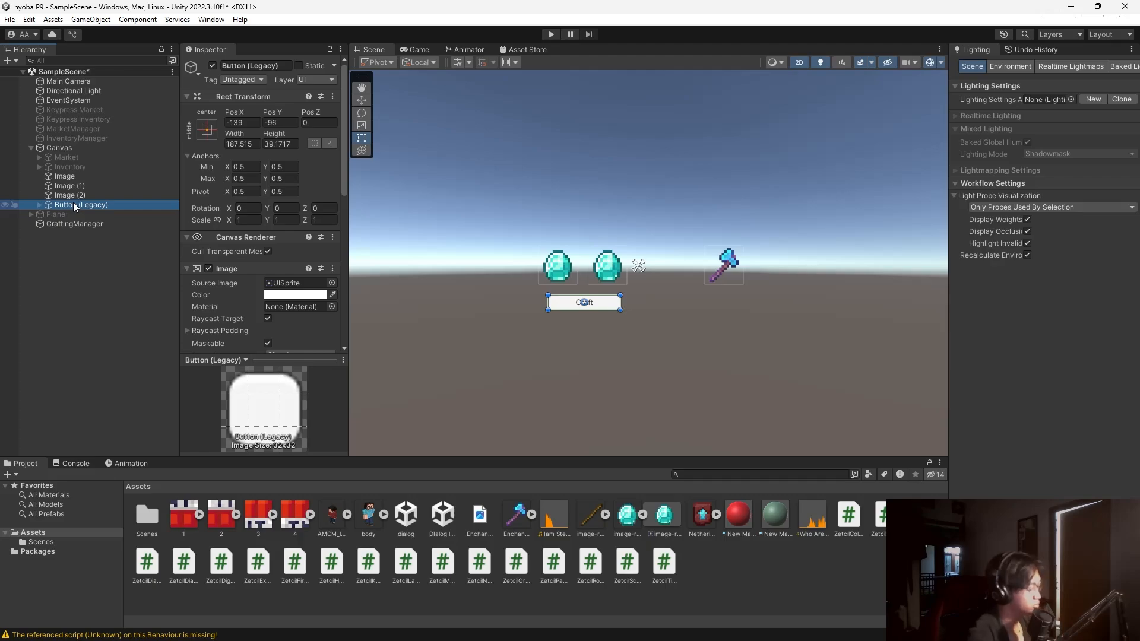
key("ctrl+d")
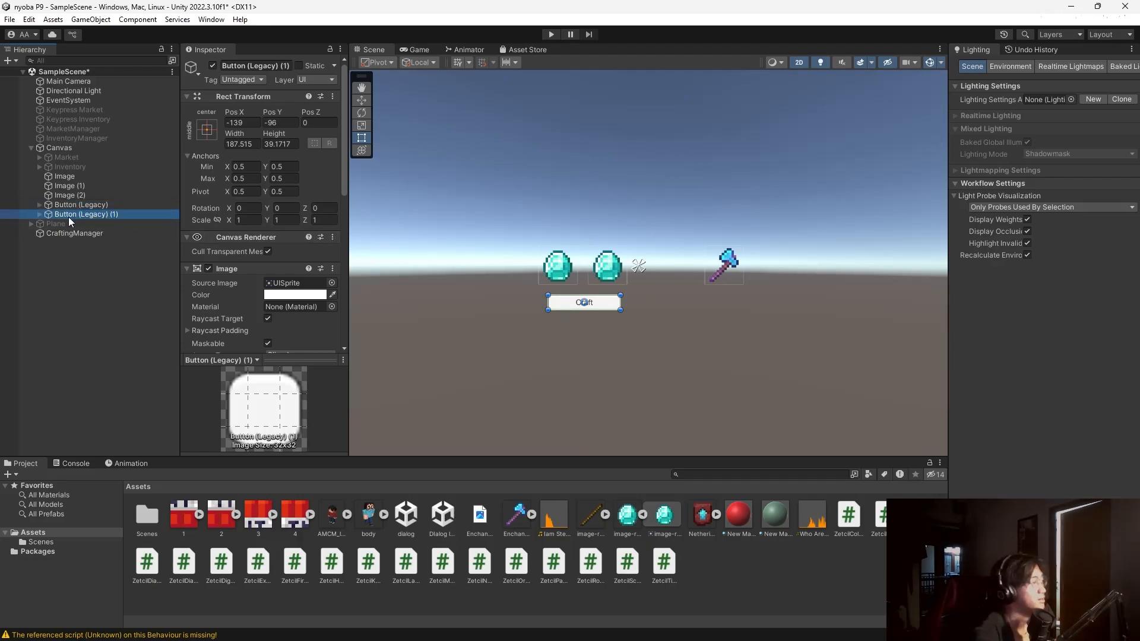
key("ctrl+d")
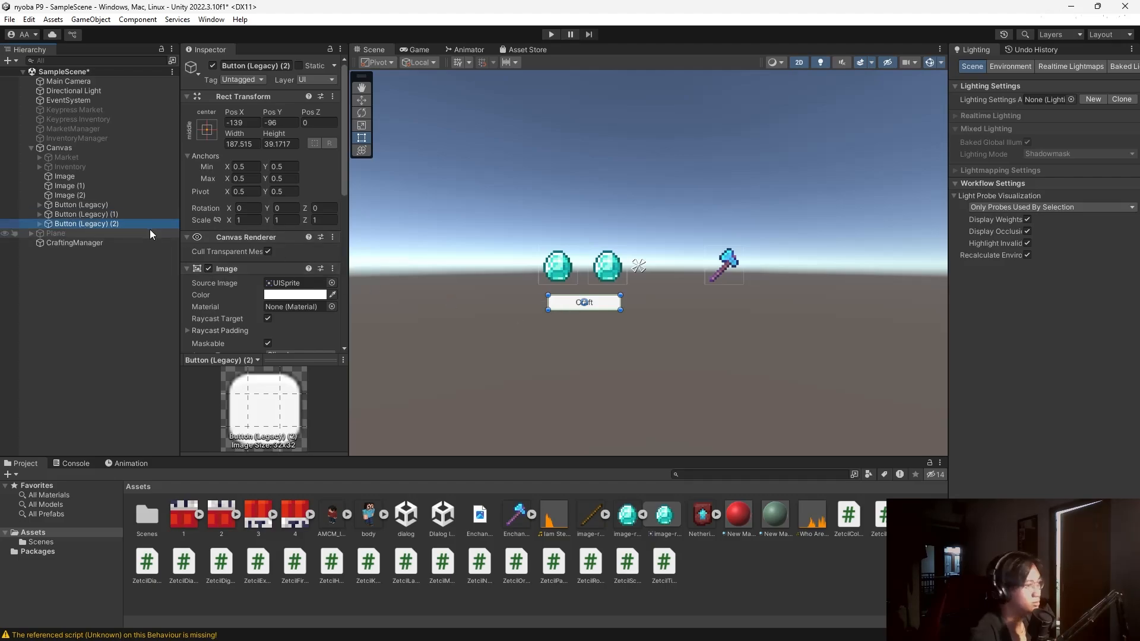
left_click(133, 215)
left_click_drag(609, 304, 694, 326)
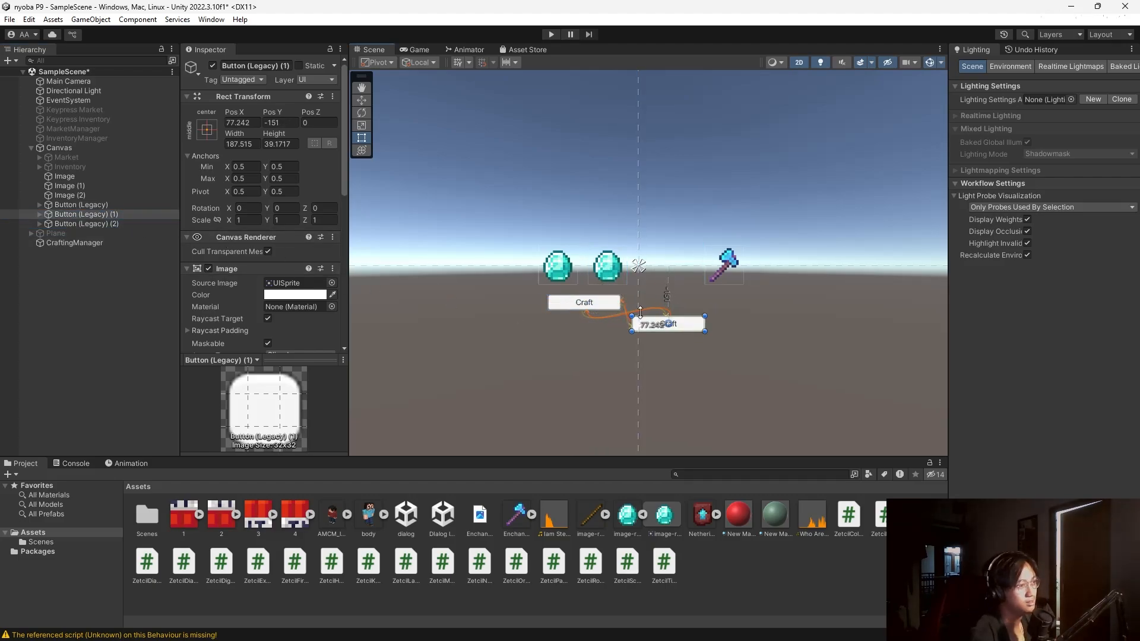
left_click(101, 224)
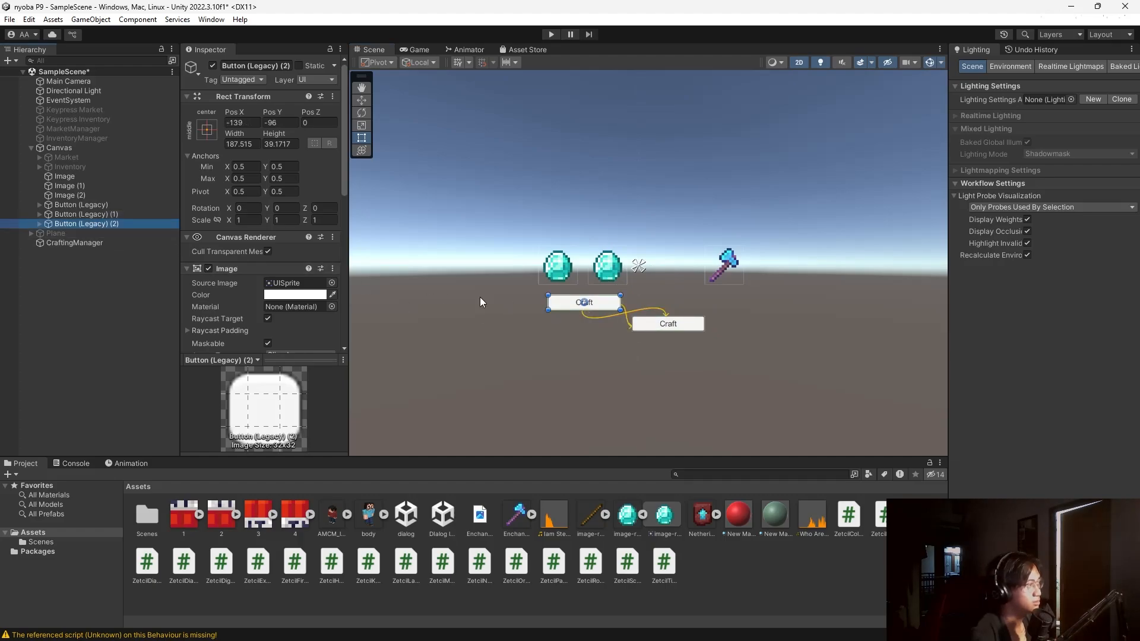
left_click_drag(591, 304, 700, 348)
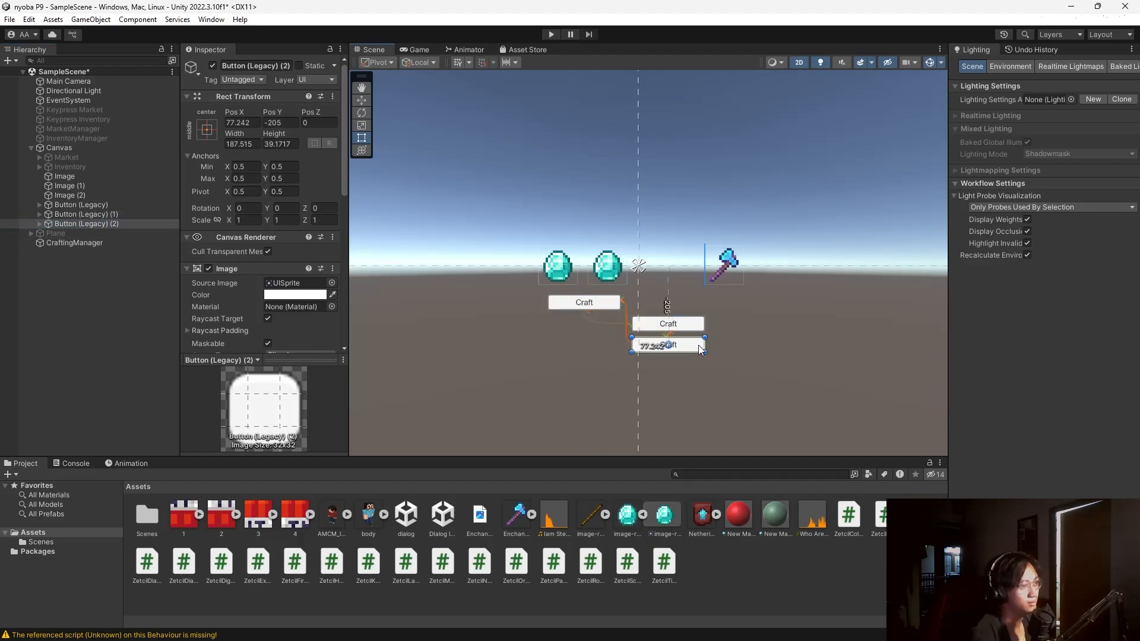
Change both button copies' labels to 'Diamond'.
left_click(39, 214)
left_click(80, 224)
left_click(303, 306)
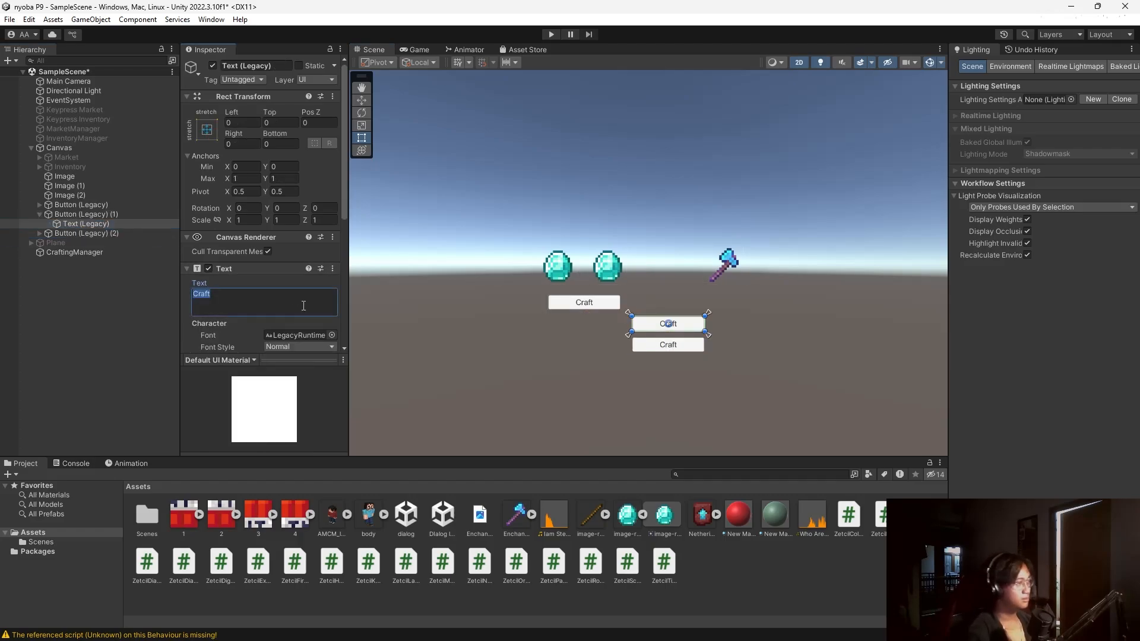
type("Diamond")
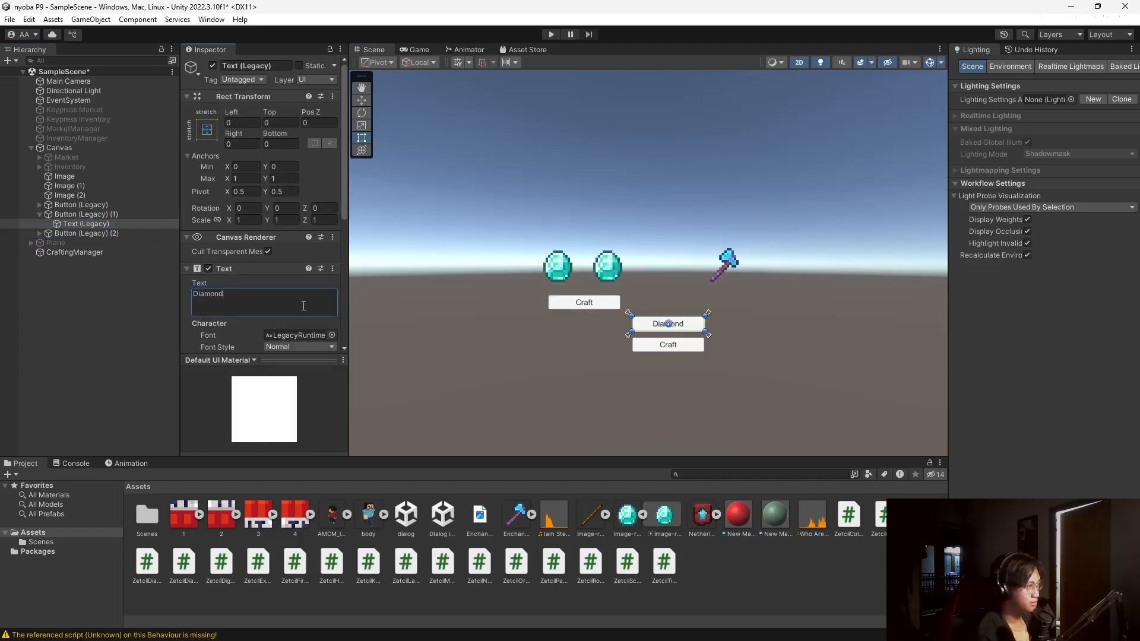
left_click(43, 216)
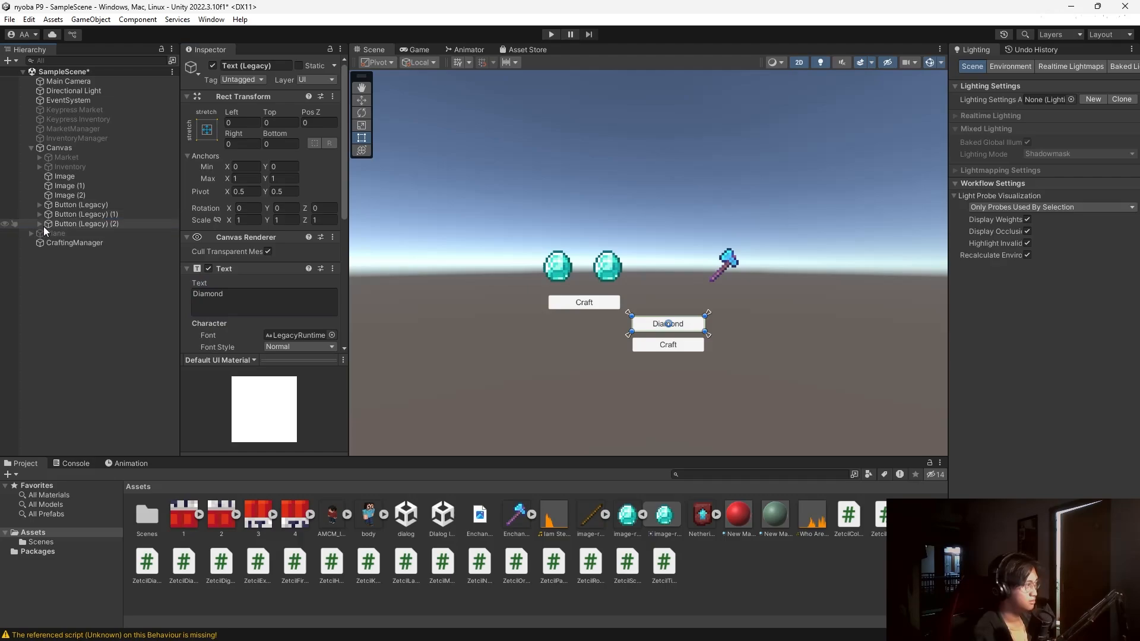
left_click(43, 225)
left_click(94, 234)
left_click(267, 299)
type("D")
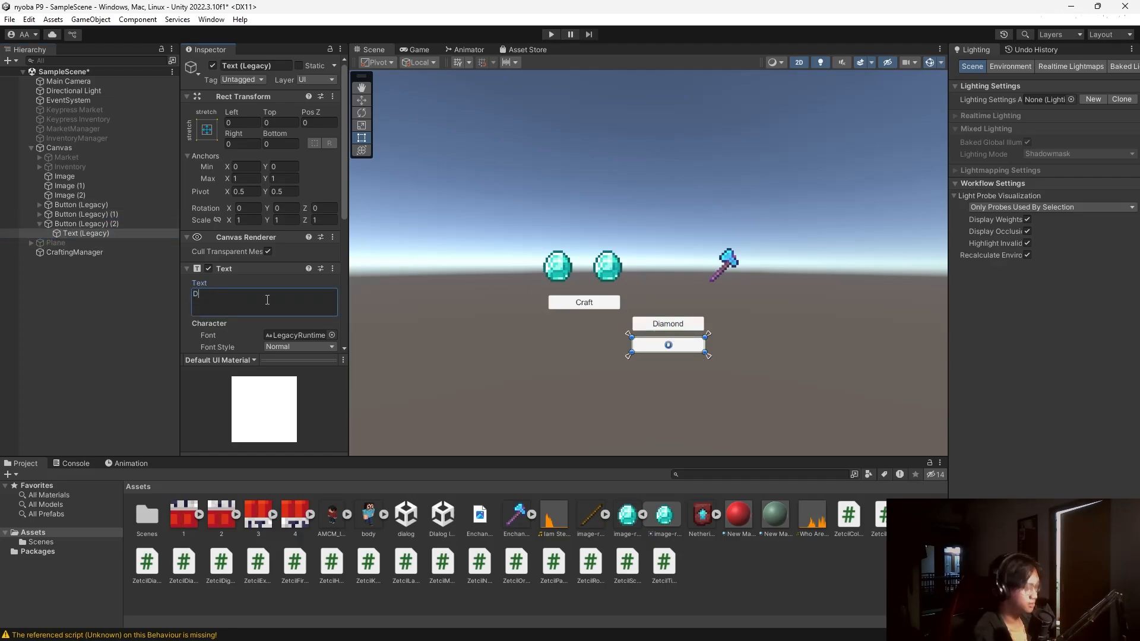
type("iamond")
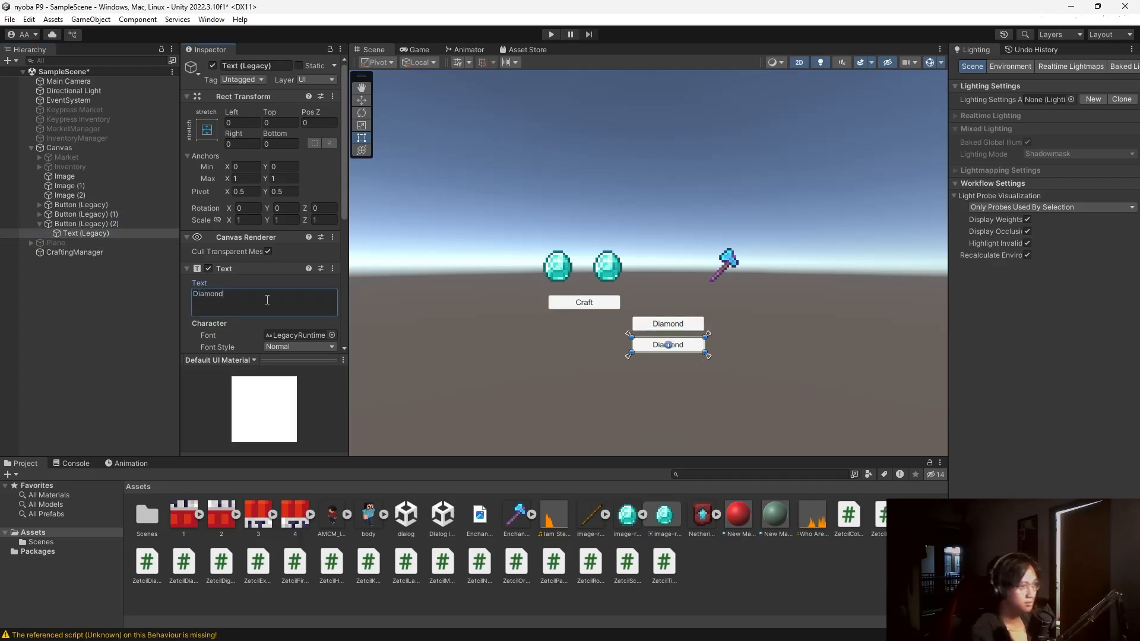
left_click(132, 319)
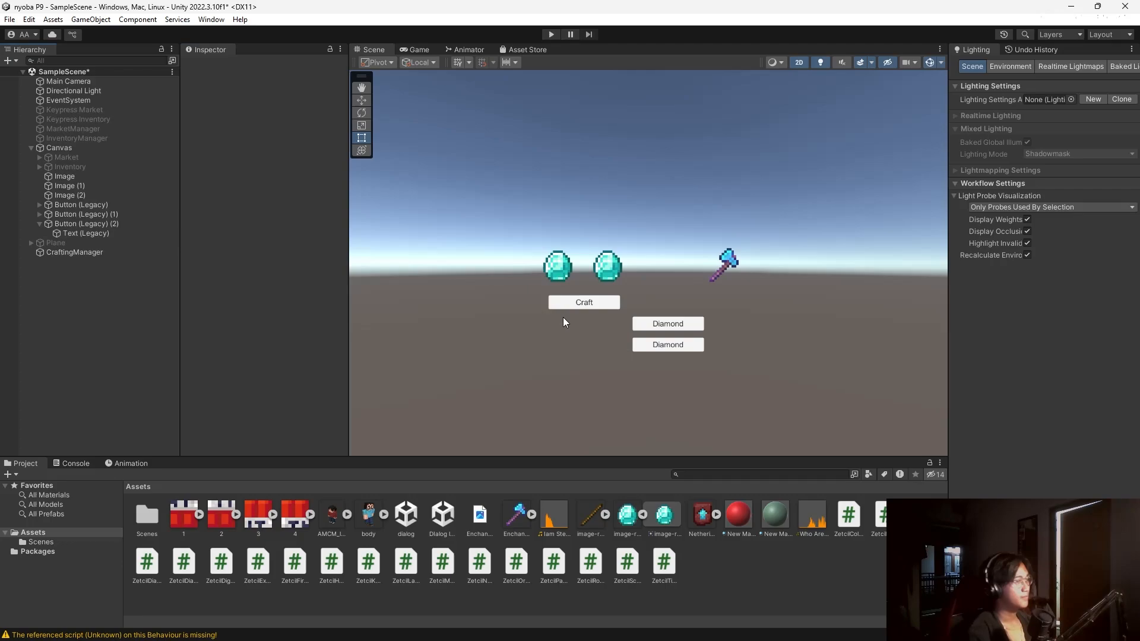
Give CraftingManager two required image slots holding Image (1) and Image.
left_click(83, 253)
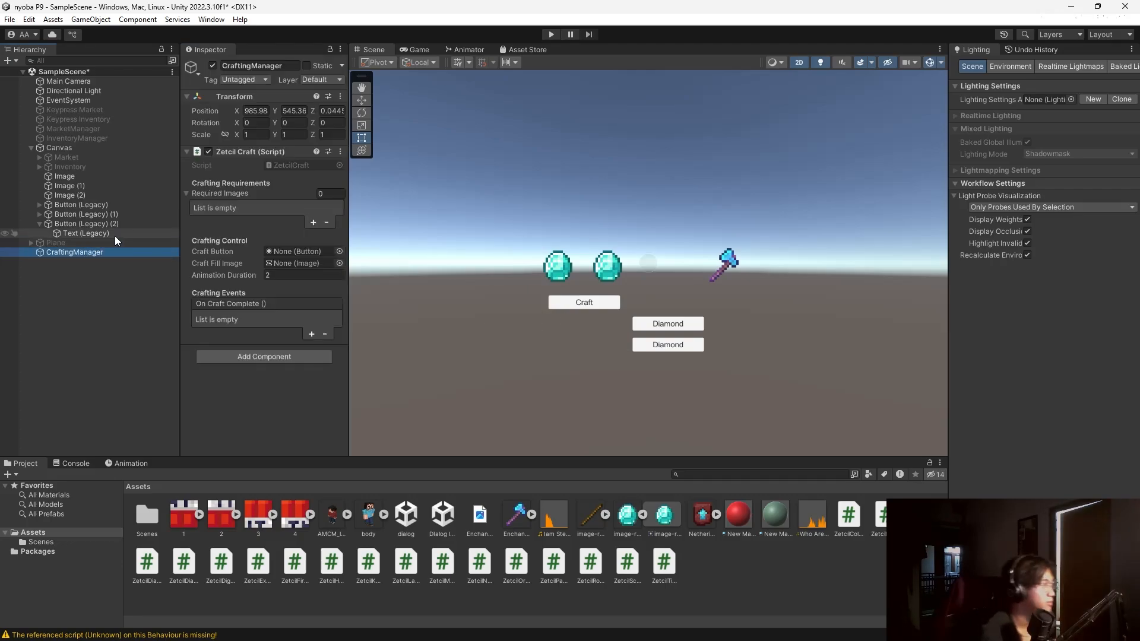
left_click(79, 177)
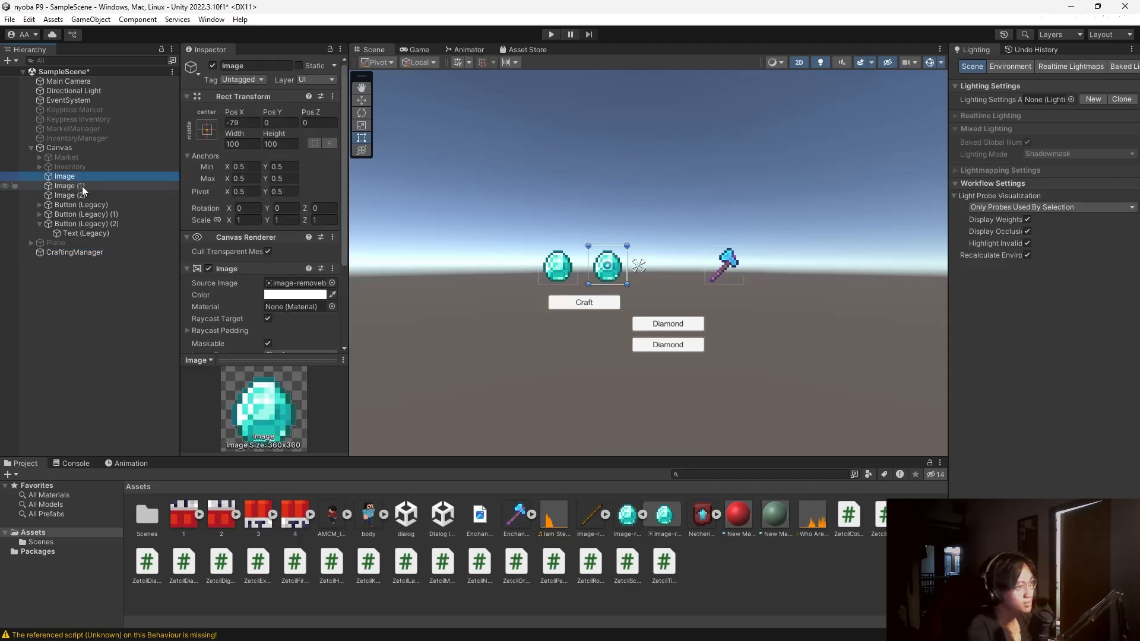
left_click(86, 253)
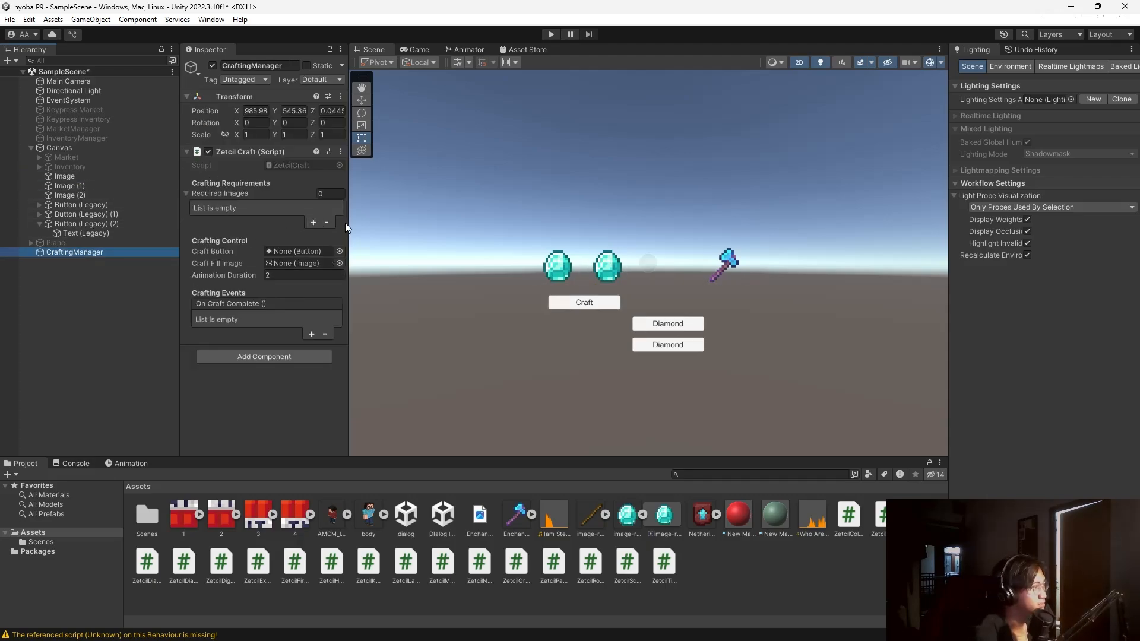
left_click(313, 222)
left_click(313, 223)
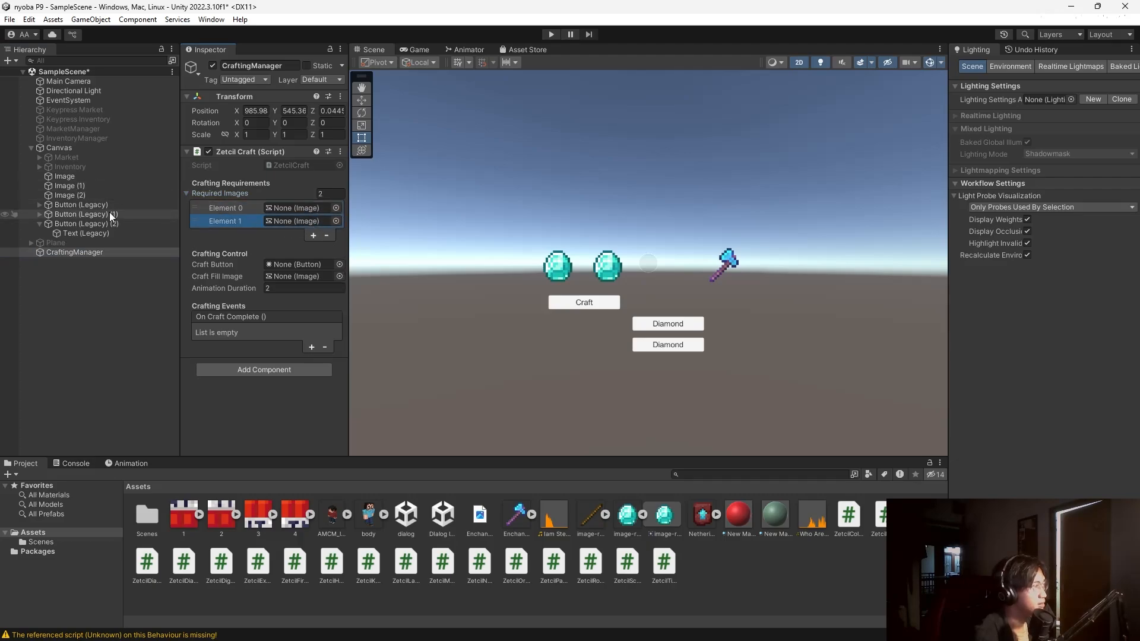
left_click_drag(76, 186, 290, 208)
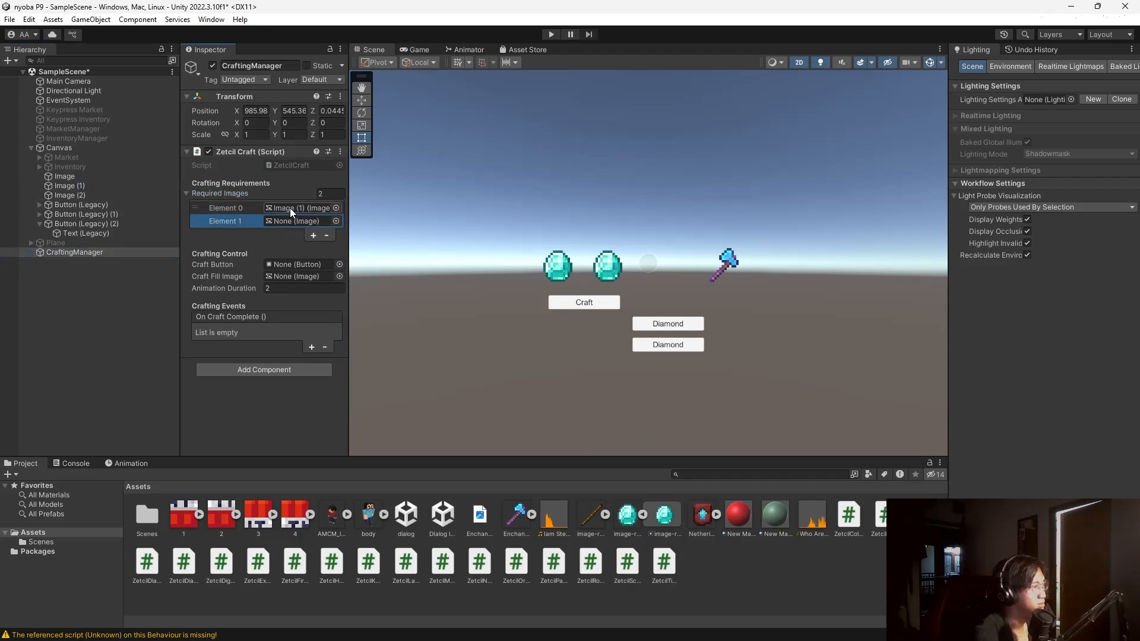
left_click_drag(77, 178, 287, 216)
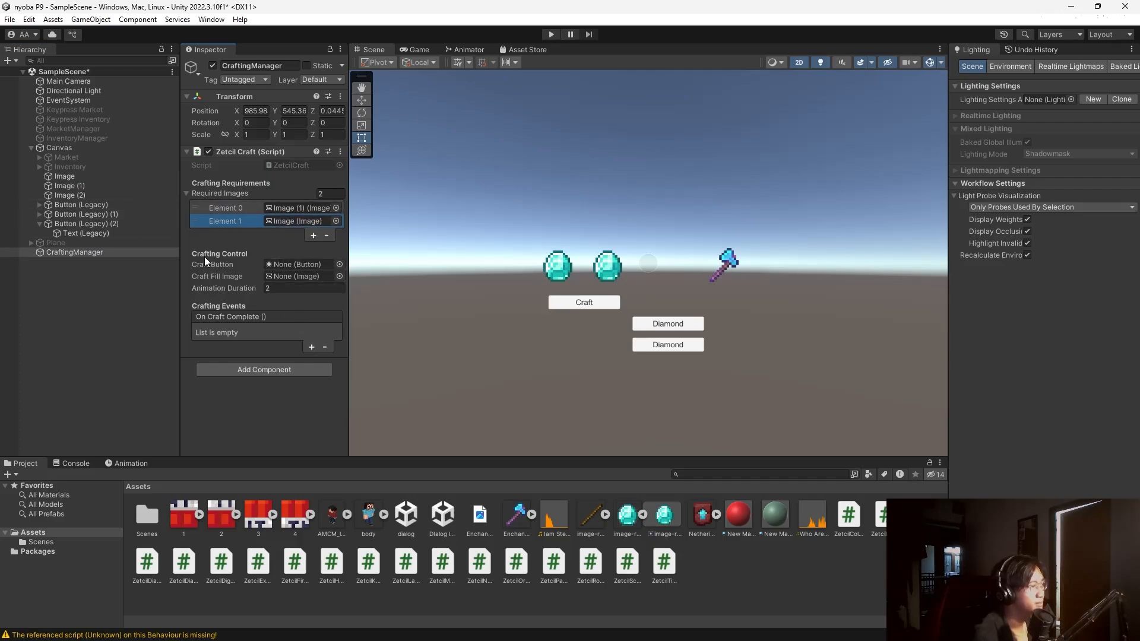
Set Button (Legacy) as the craft button and Image (2) as the craft fill image.
left_click(87, 205)
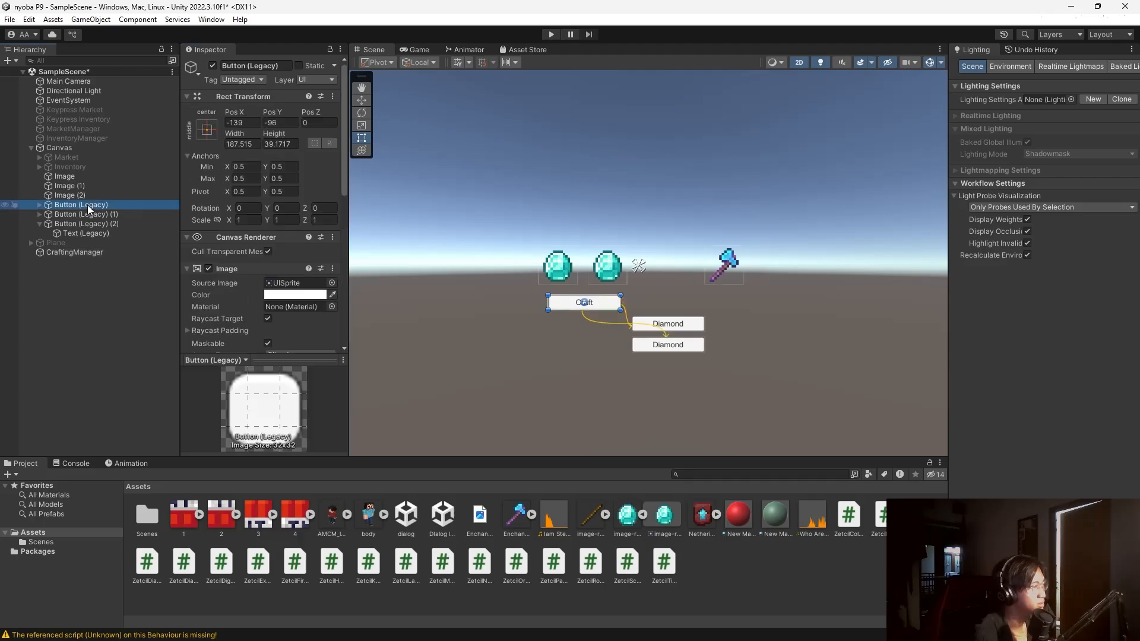
left_click(88, 253)
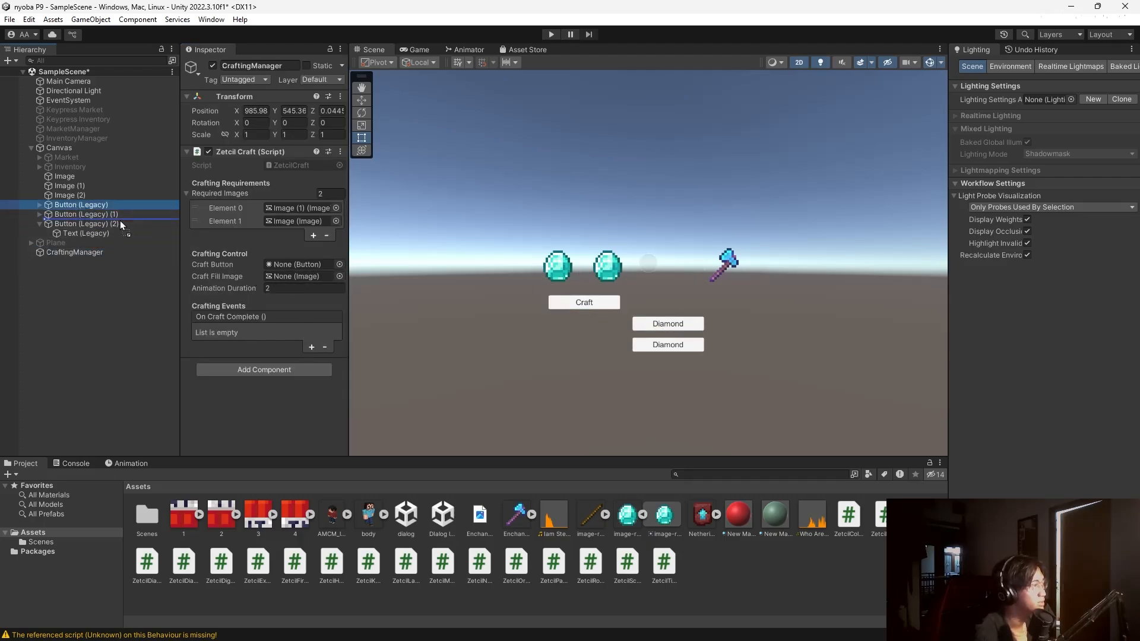
left_click_drag(95, 207, 304, 263)
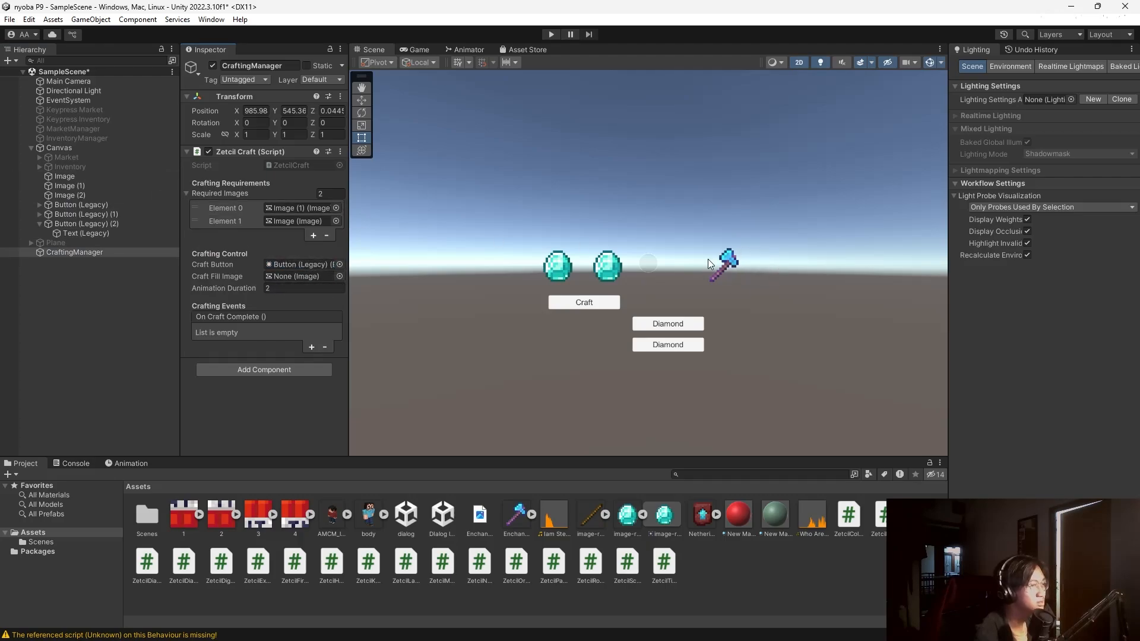
left_click(71, 195)
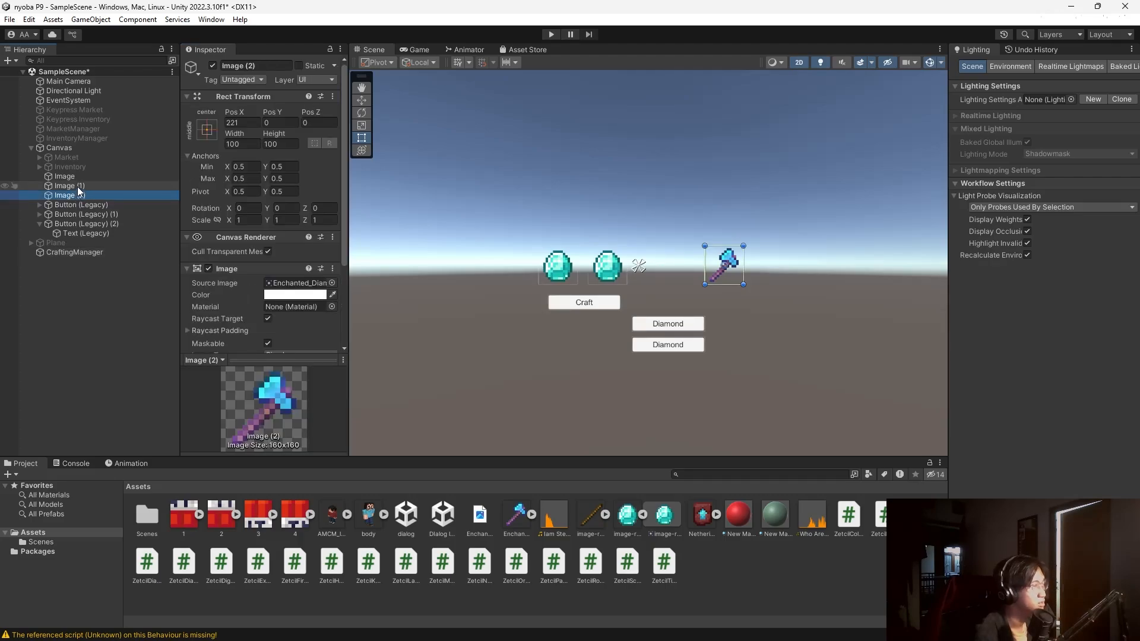
left_click(77, 186)
left_click(84, 196)
left_click(97, 255)
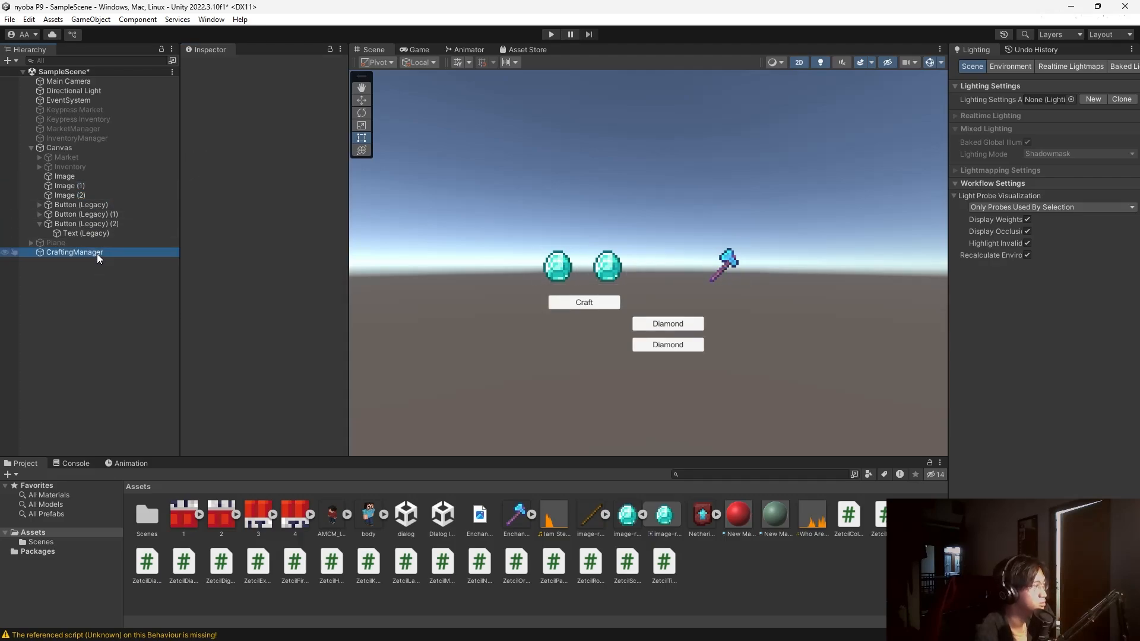
left_click_drag(65, 196, 307, 279)
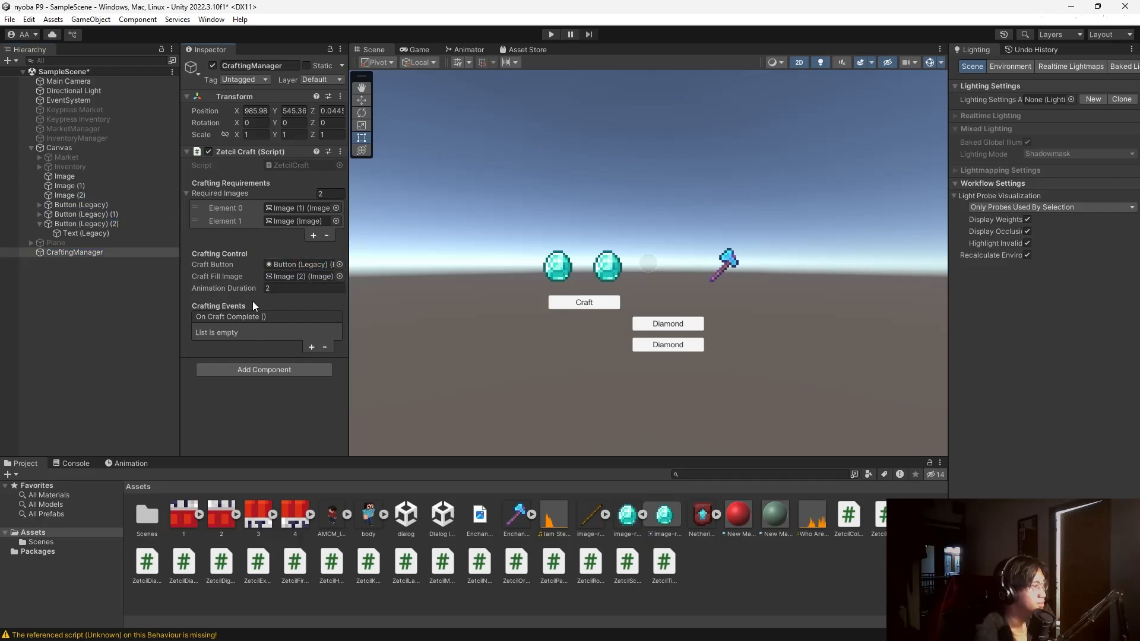
Add an On Craft Complete listener calling GameObject.SetActive on Image (2), then deactivate Image (2).
left_click(311, 347)
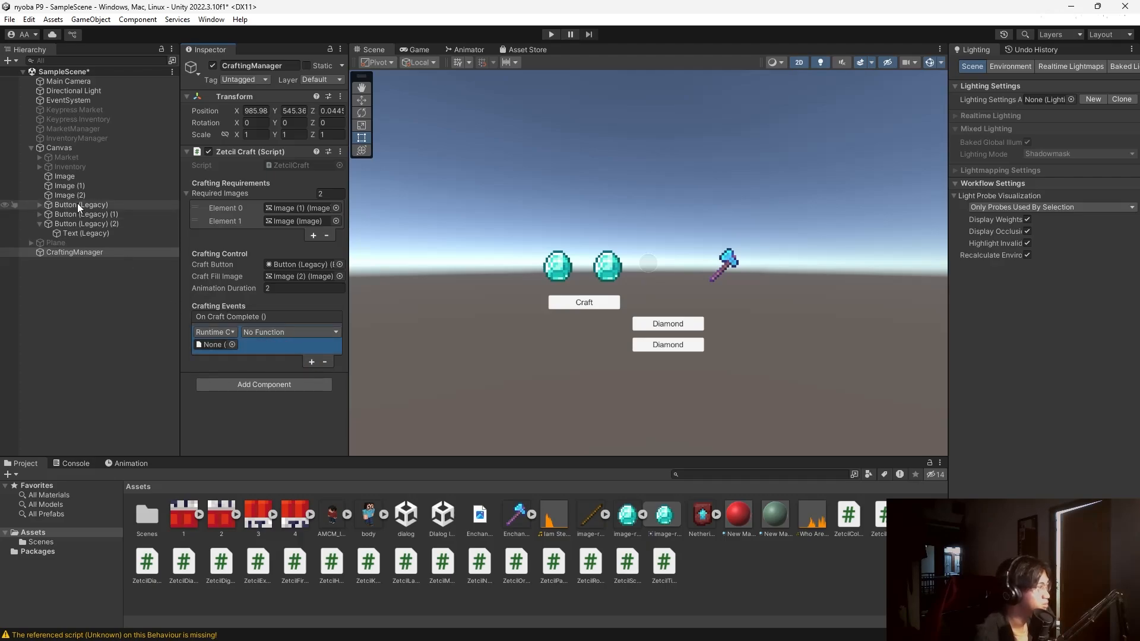
left_click_drag(84, 195, 213, 344)
left_click(283, 332)
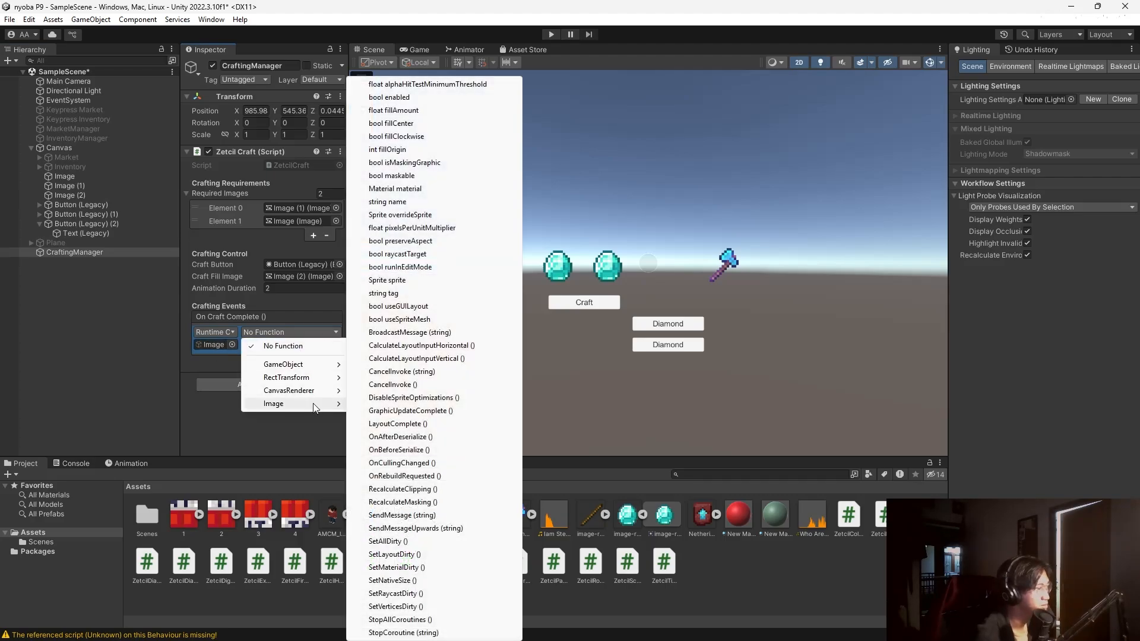
mouse_move(330, 402)
mouse_move(309, 365)
left_click(419, 456)
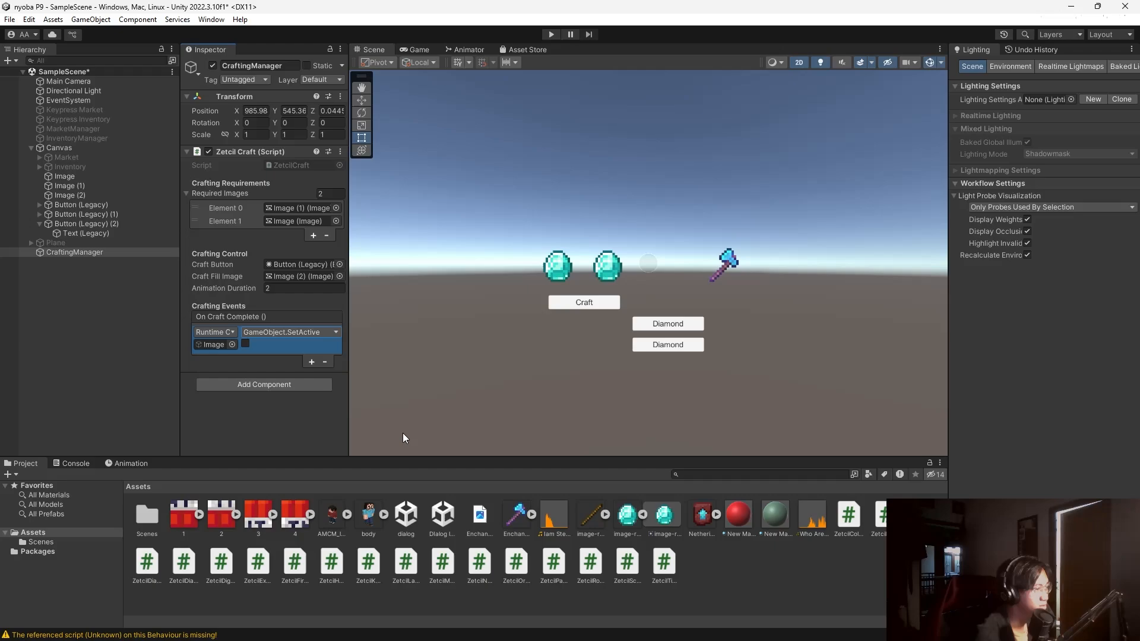
left_click(92, 194)
left_click(213, 65)
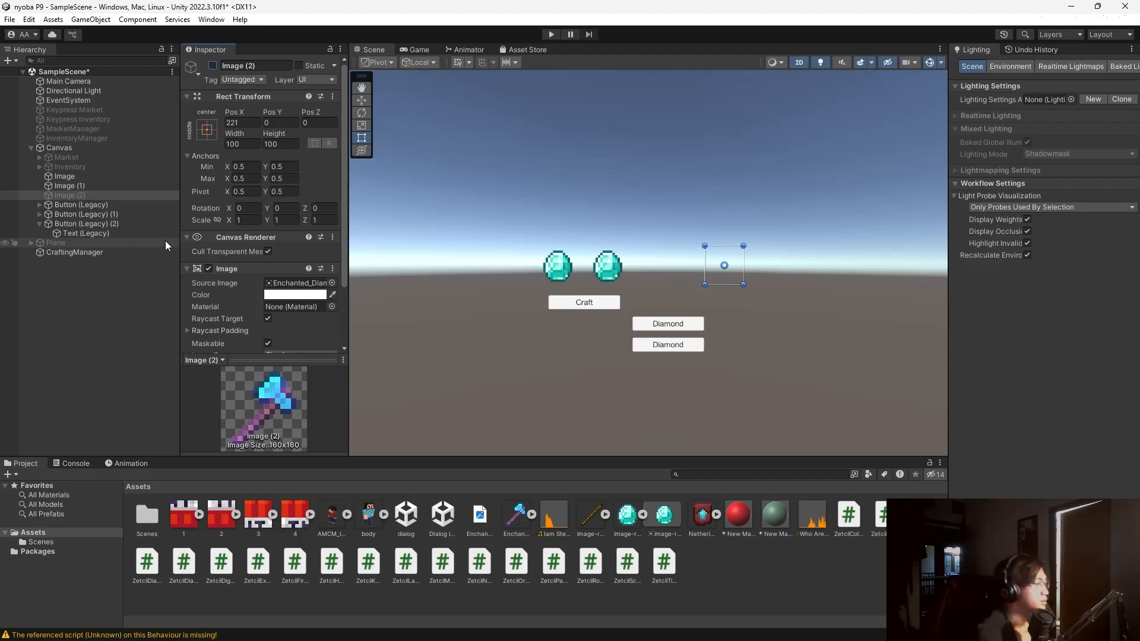
Add an On Click entry making the Craft button call ZetcilCraft.StartCrafting on CraftingManager.
left_click(95, 204)
scroll(210, 283, "down", 7)
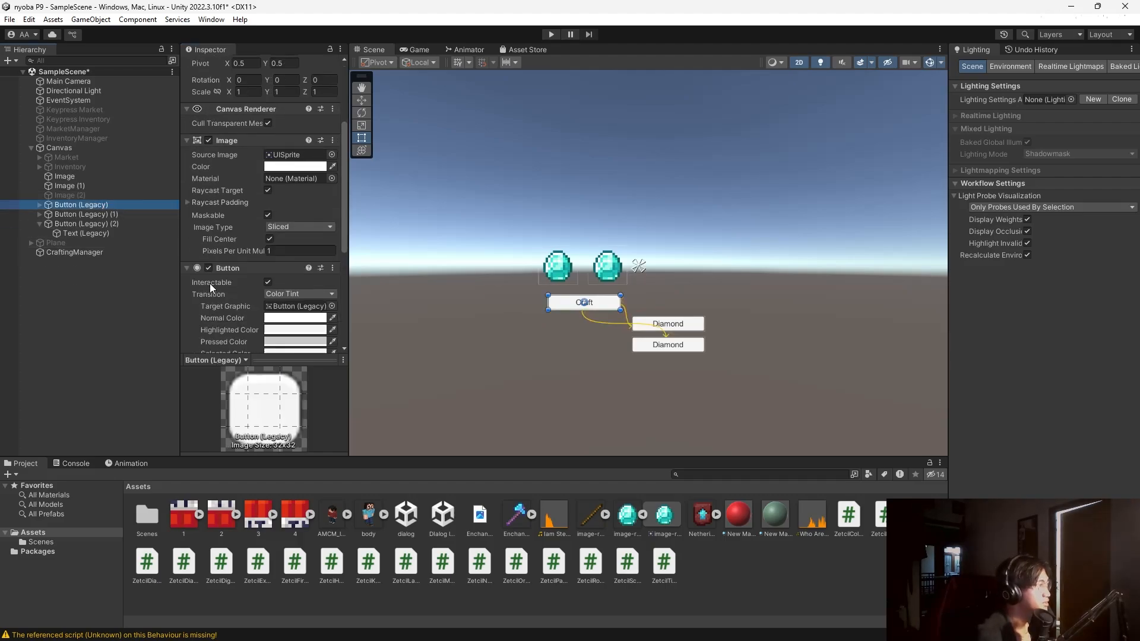
scroll(211, 283, "down", 3)
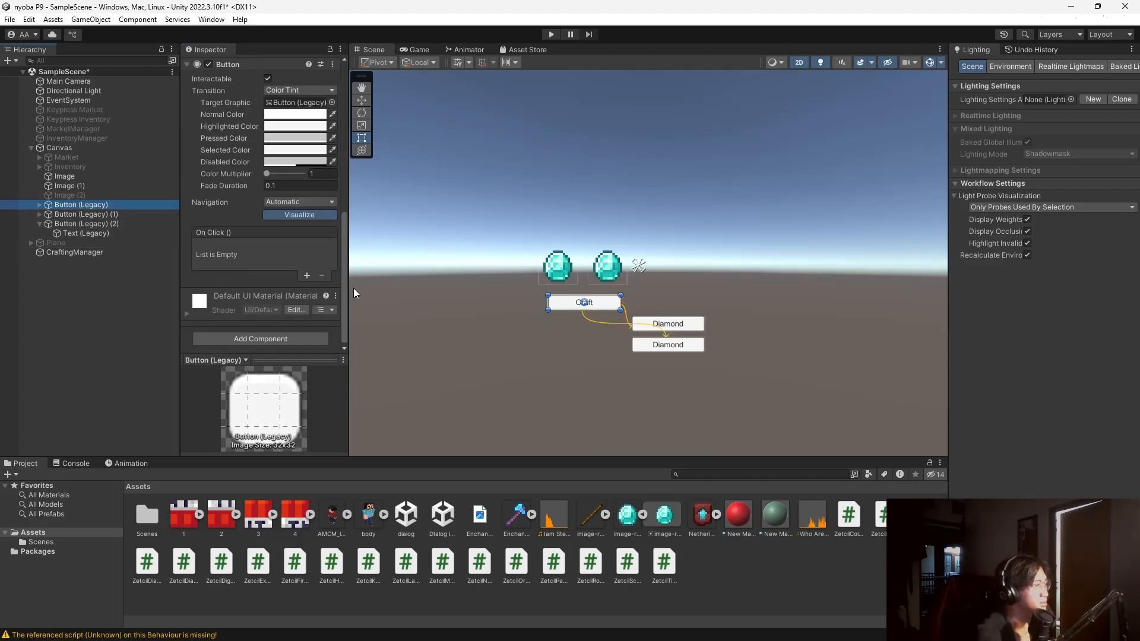
left_click(306, 276)
left_click(98, 259)
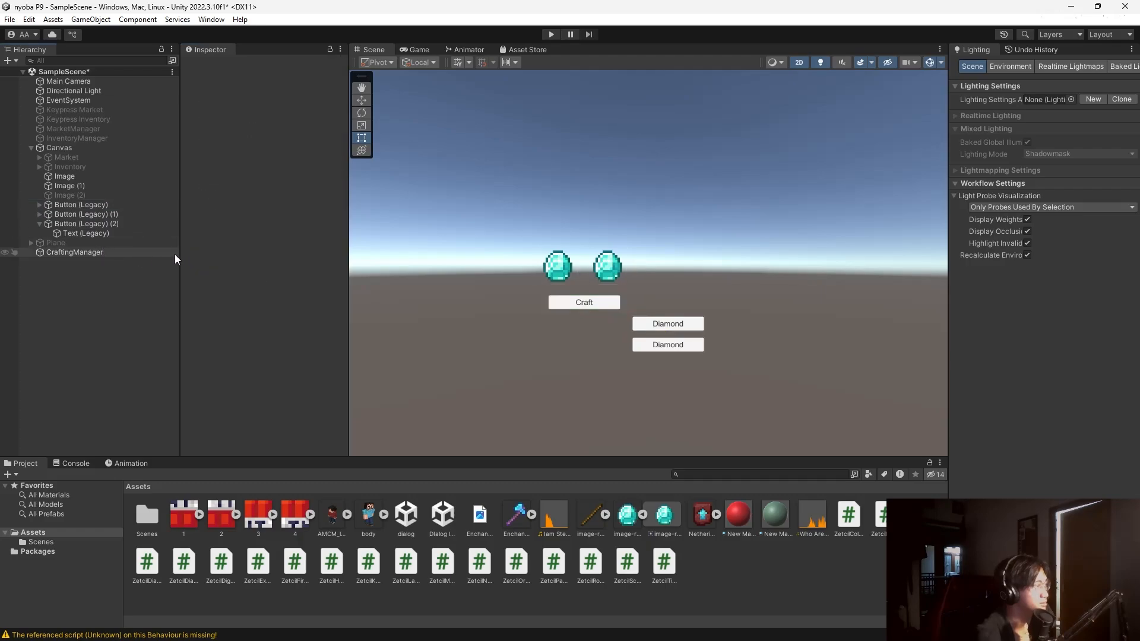
left_click(74, 205)
left_click(91, 251)
left_click(118, 205)
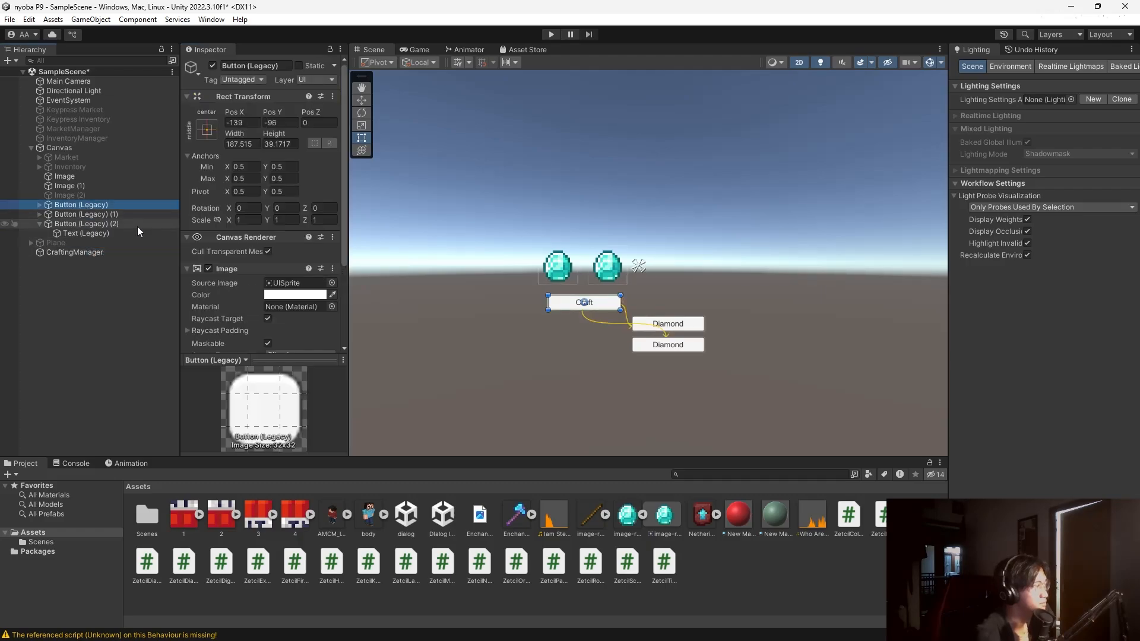
scroll(231, 269, "down", 8)
left_click_drag(60, 252, 240, 258)
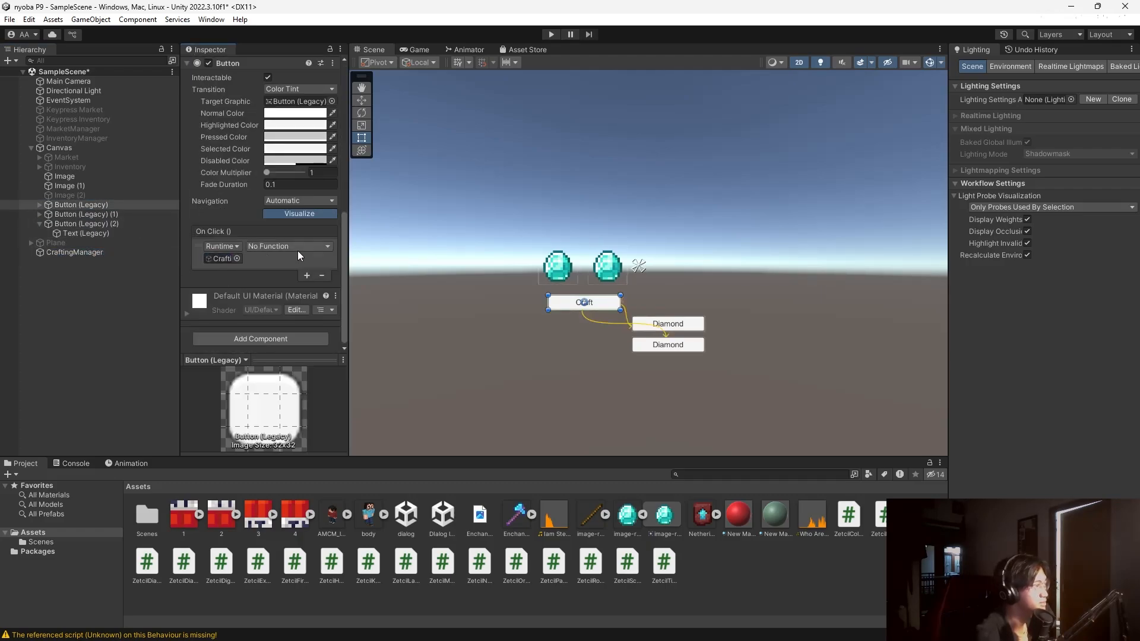
left_click(297, 247)
mouse_move(291, 304)
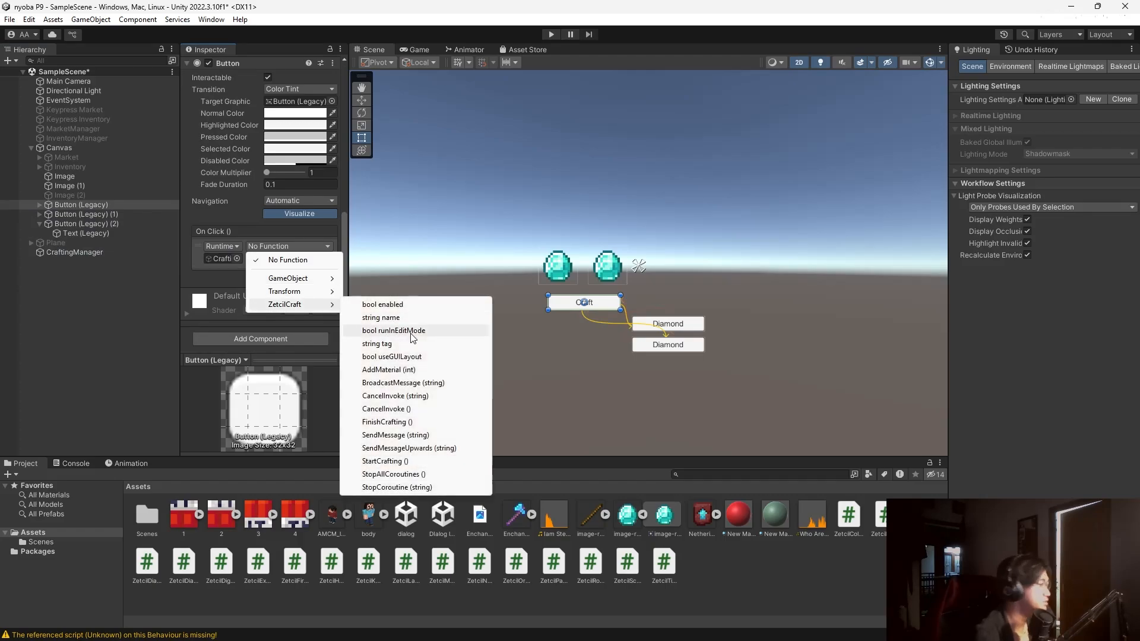
left_click(401, 463)
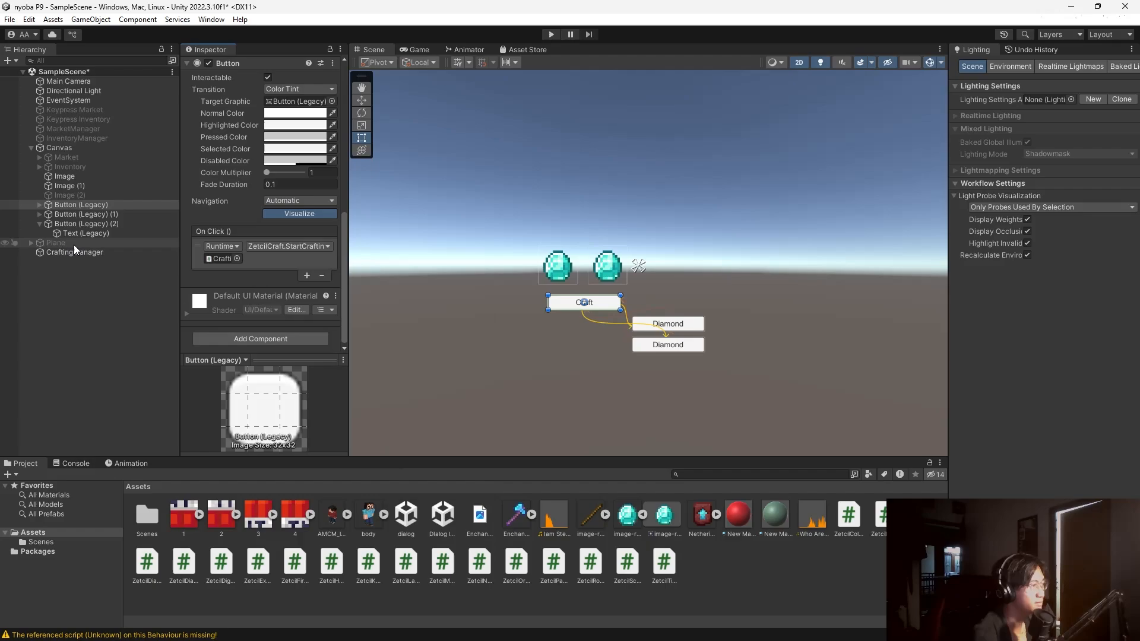
left_click(255, 246)
mouse_move(316, 304)
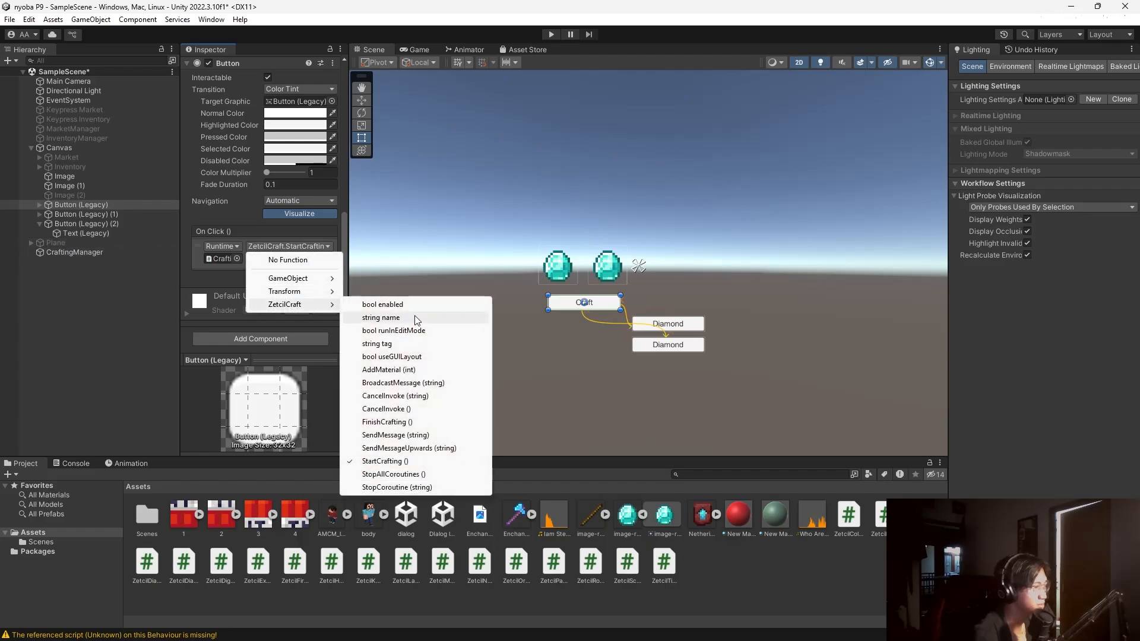
left_click(412, 462)
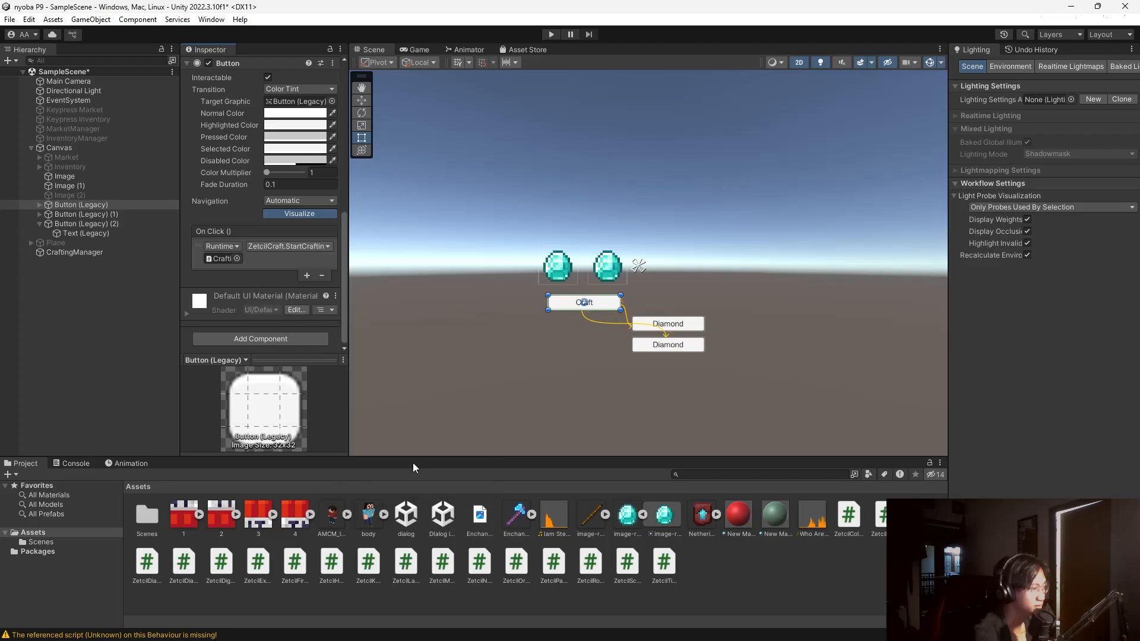
Make the first Diamond button call ZetcilCraft.AddMaterial with index 0.
left_click(94, 215)
left_click(311, 280)
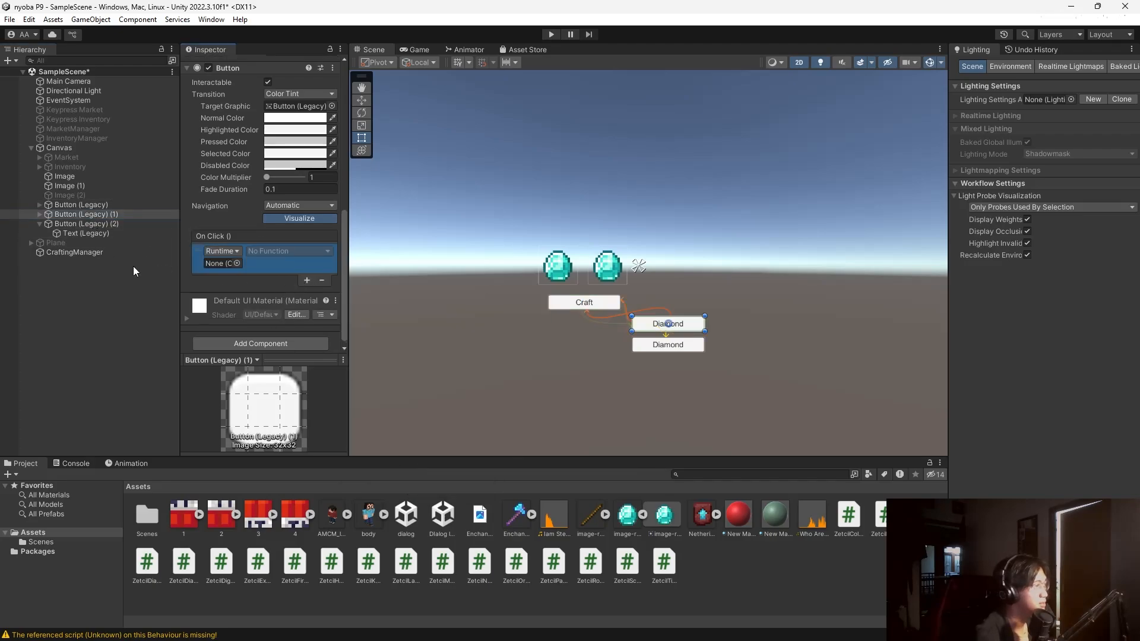
left_click_drag(59, 251, 219, 264)
left_click(286, 250)
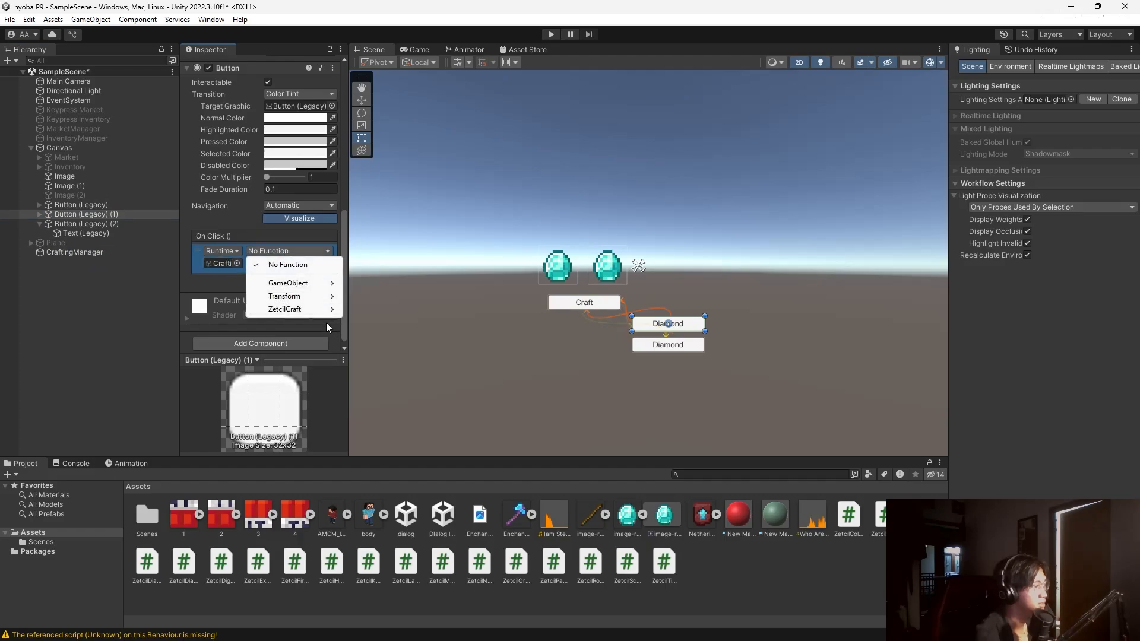
mouse_move(321, 310)
left_click(388, 374)
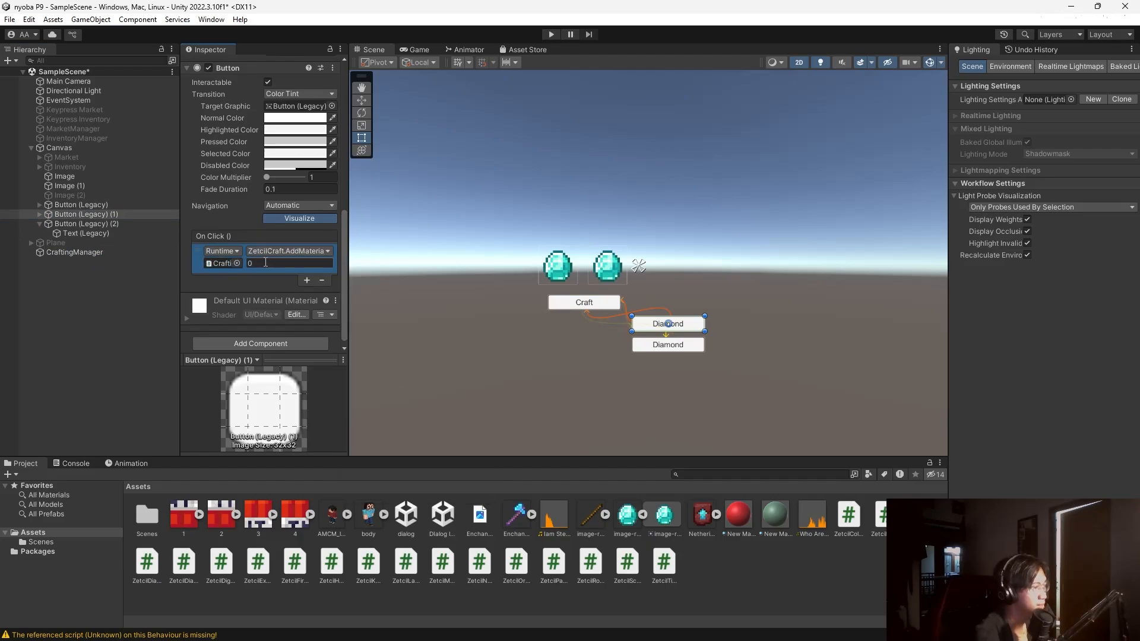
Make the second Diamond button call ZetcilCraft.AddMaterial with index 1.
left_click(88, 223)
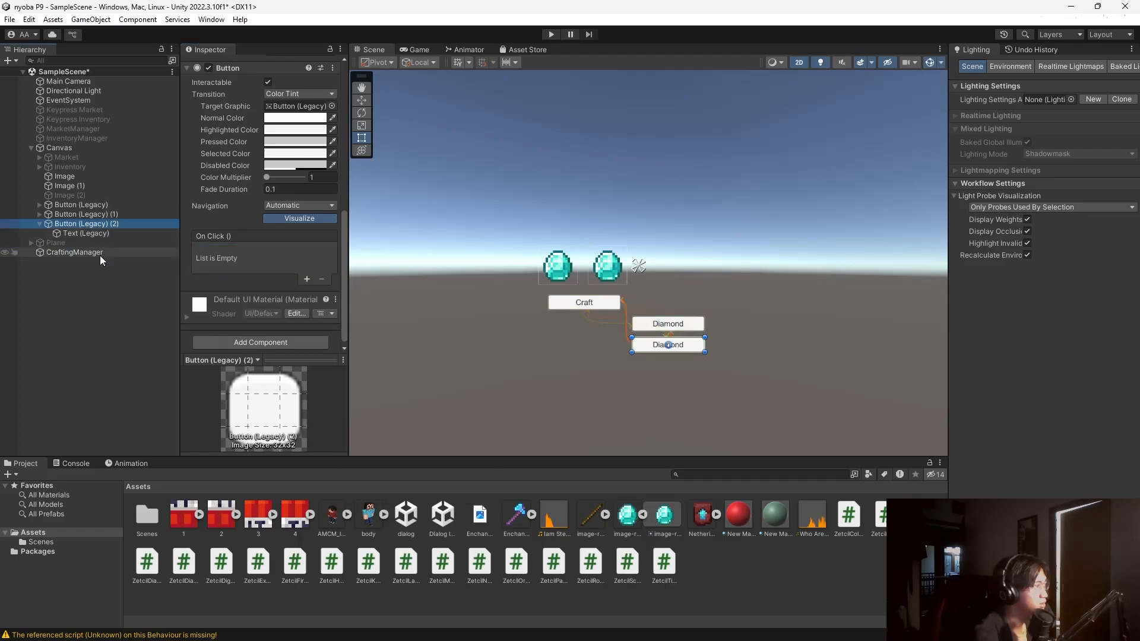
left_click(306, 279)
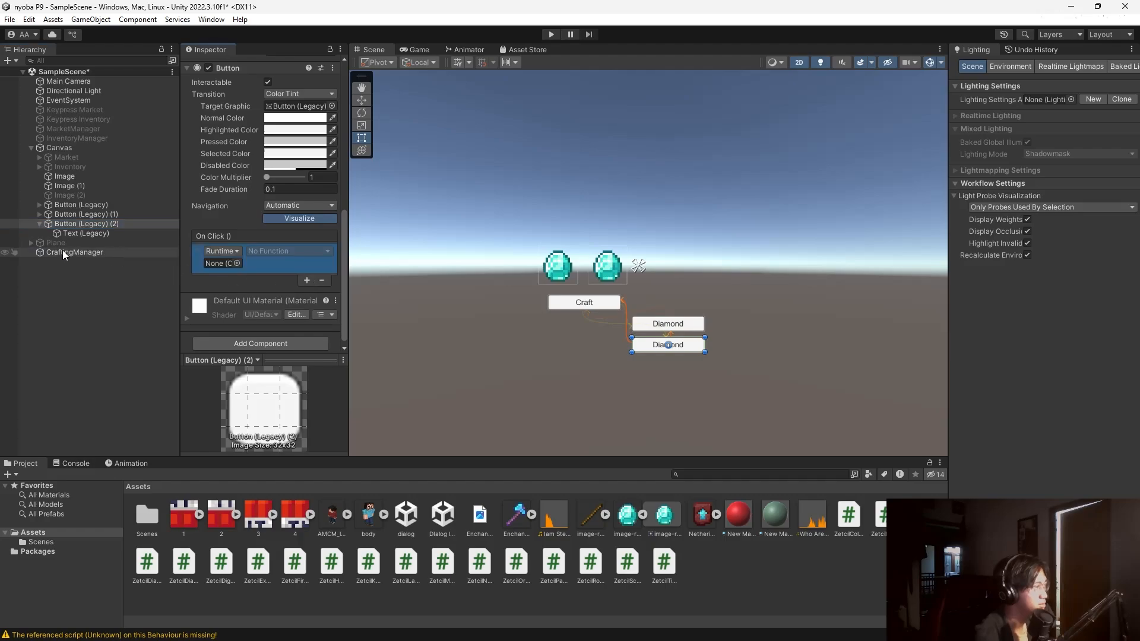
left_click_drag(62, 251, 221, 264)
left_click(276, 252)
mouse_move(306, 308)
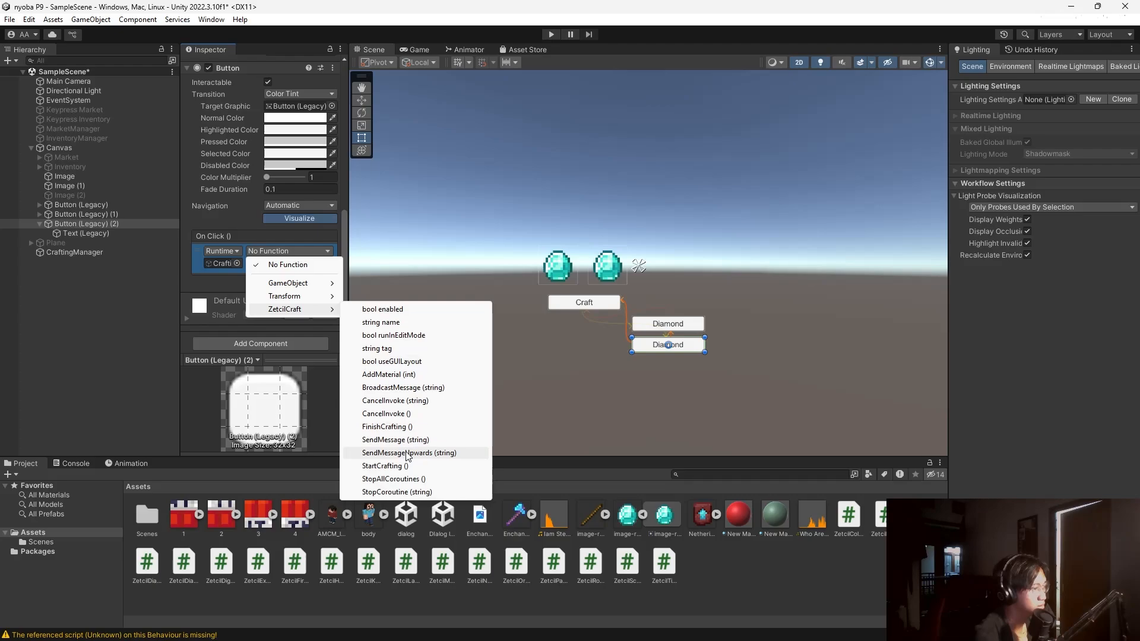
left_click(389, 375)
left_click(285, 263)
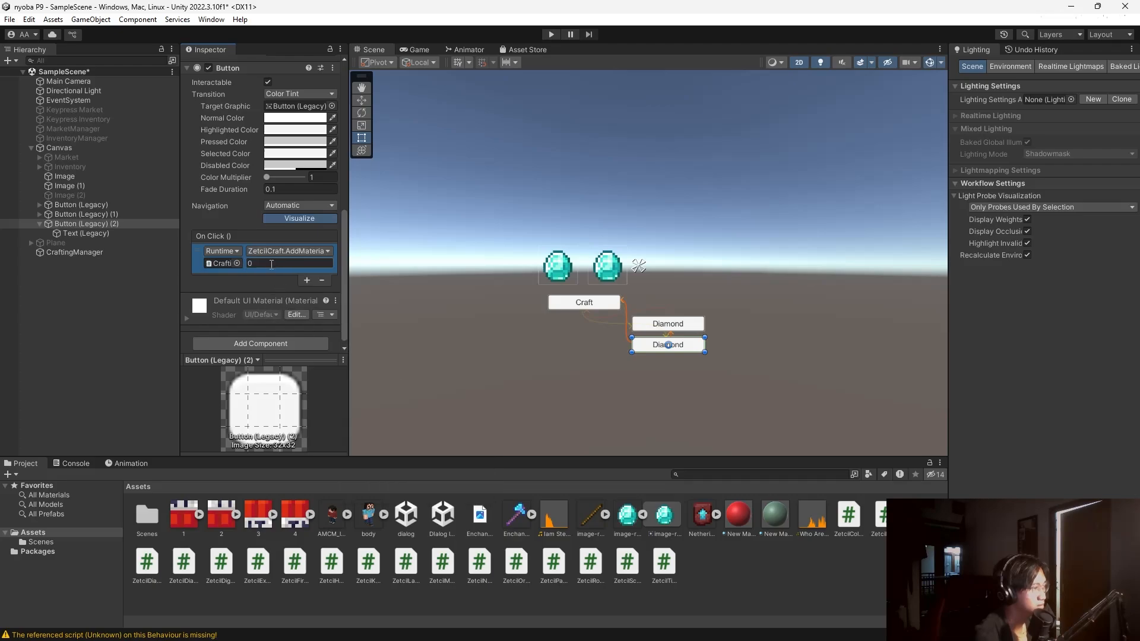
type("1")
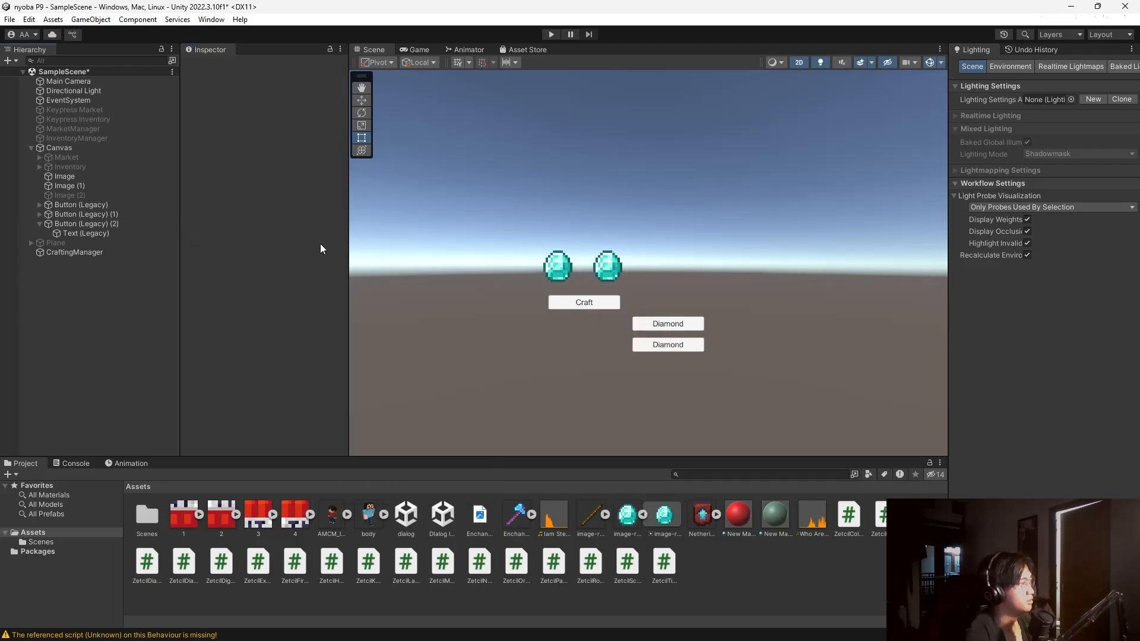
left_click(551, 34)
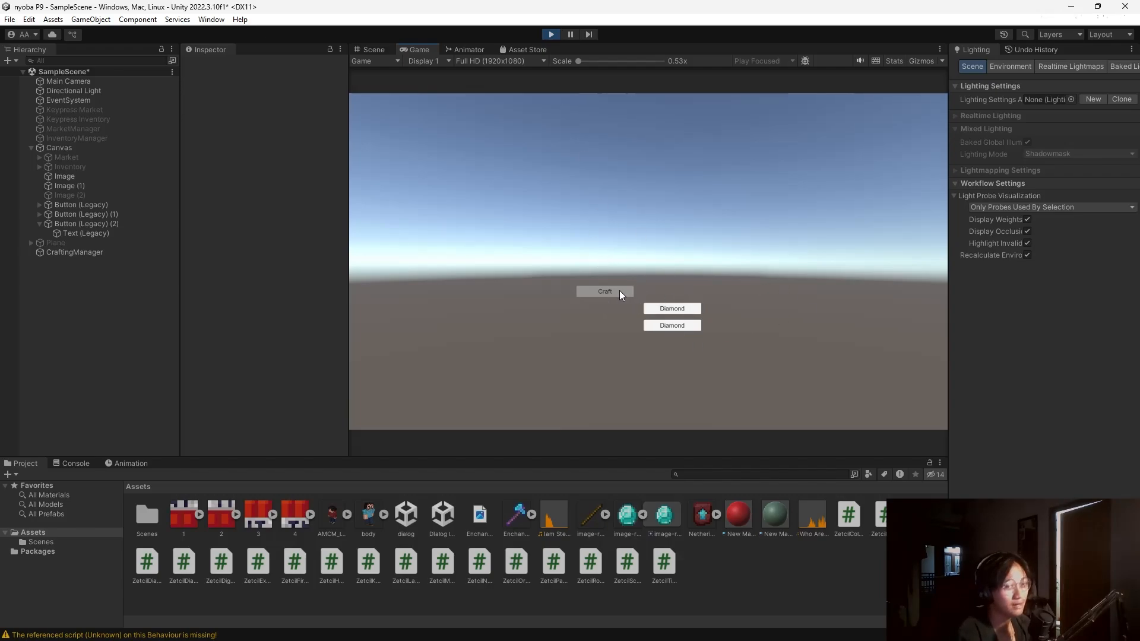
left_click(677, 309)
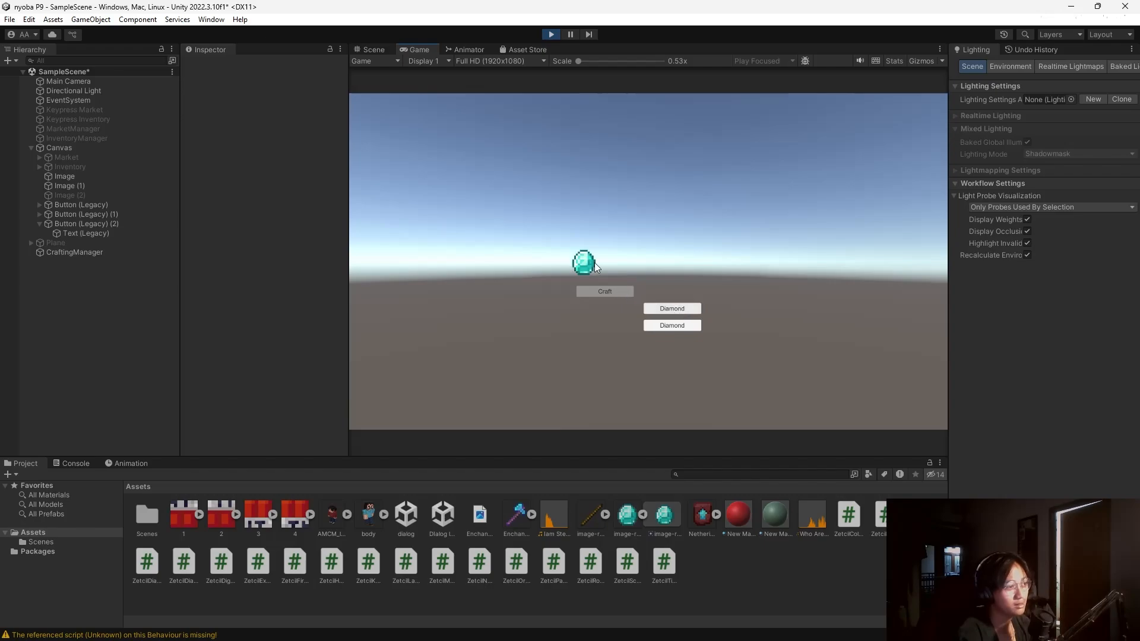
left_click(668, 325)
left_click(620, 292)
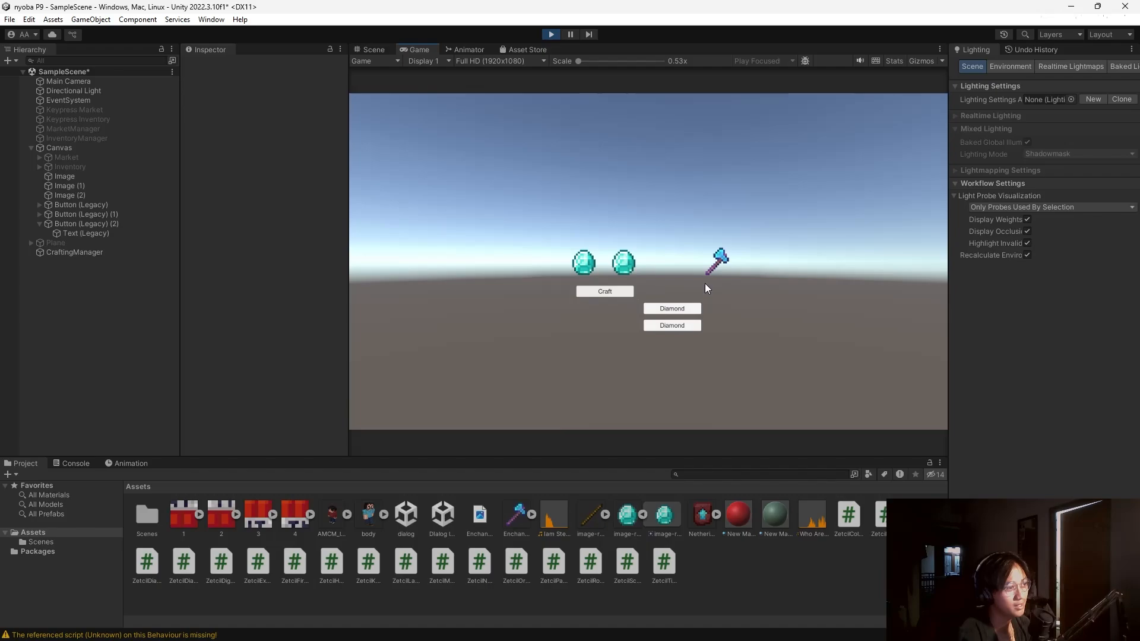
left_click(552, 34)
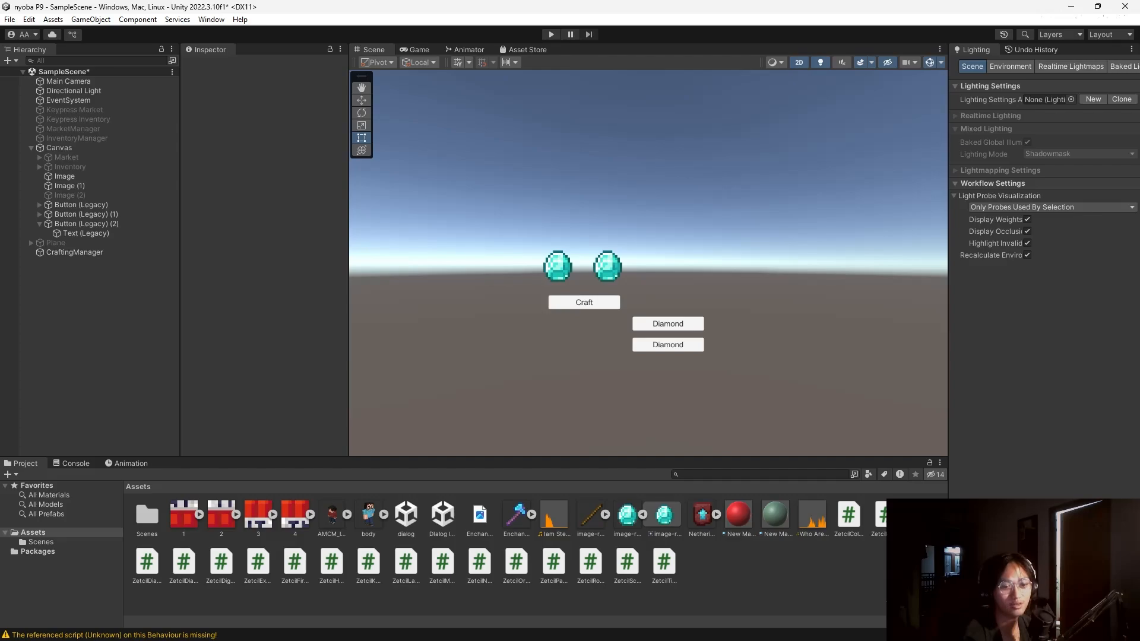